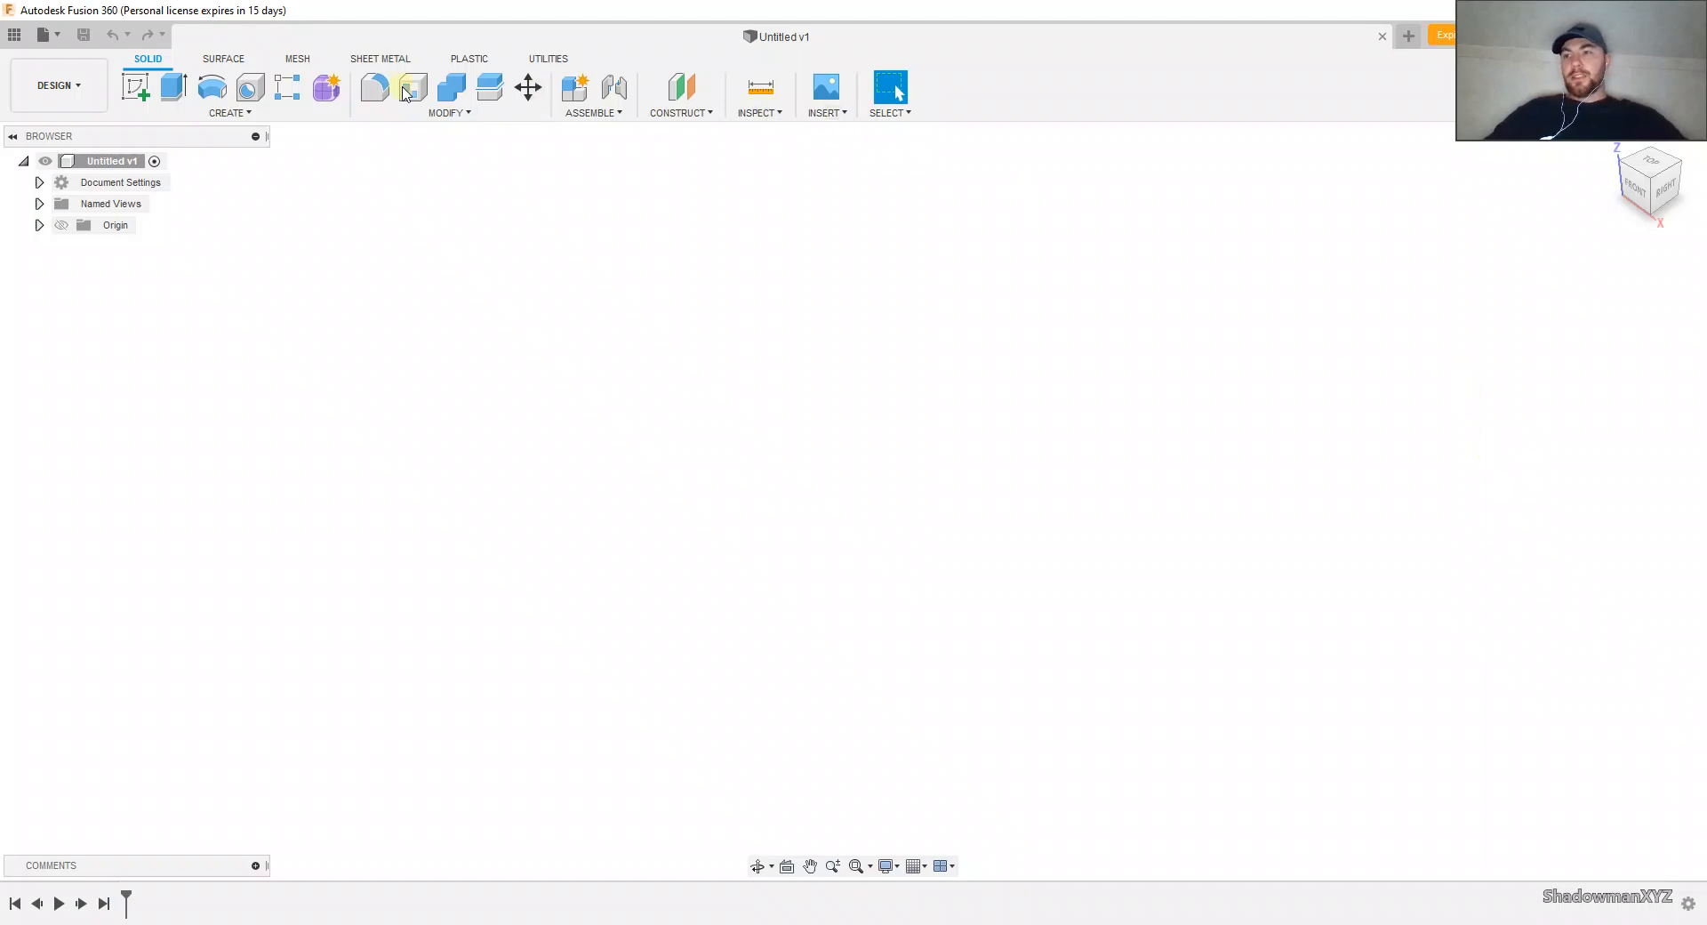
{"action": "left_click", "coordinate": [80, 73]}
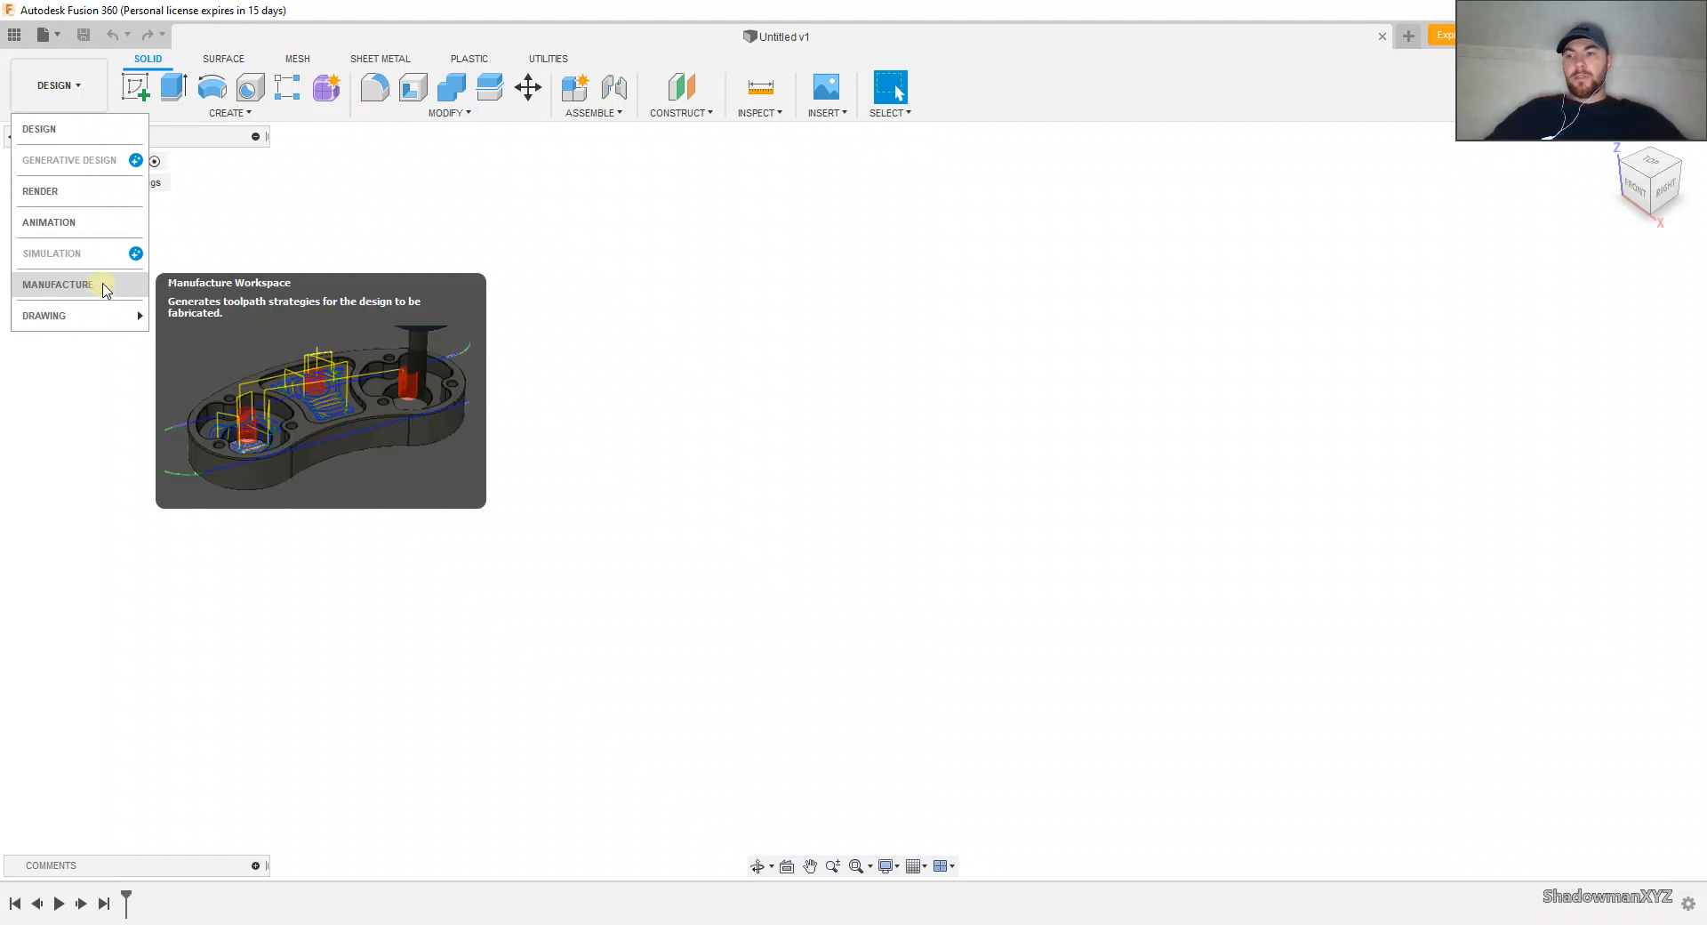
{"action": "left_click", "coordinate": [521, 282]}
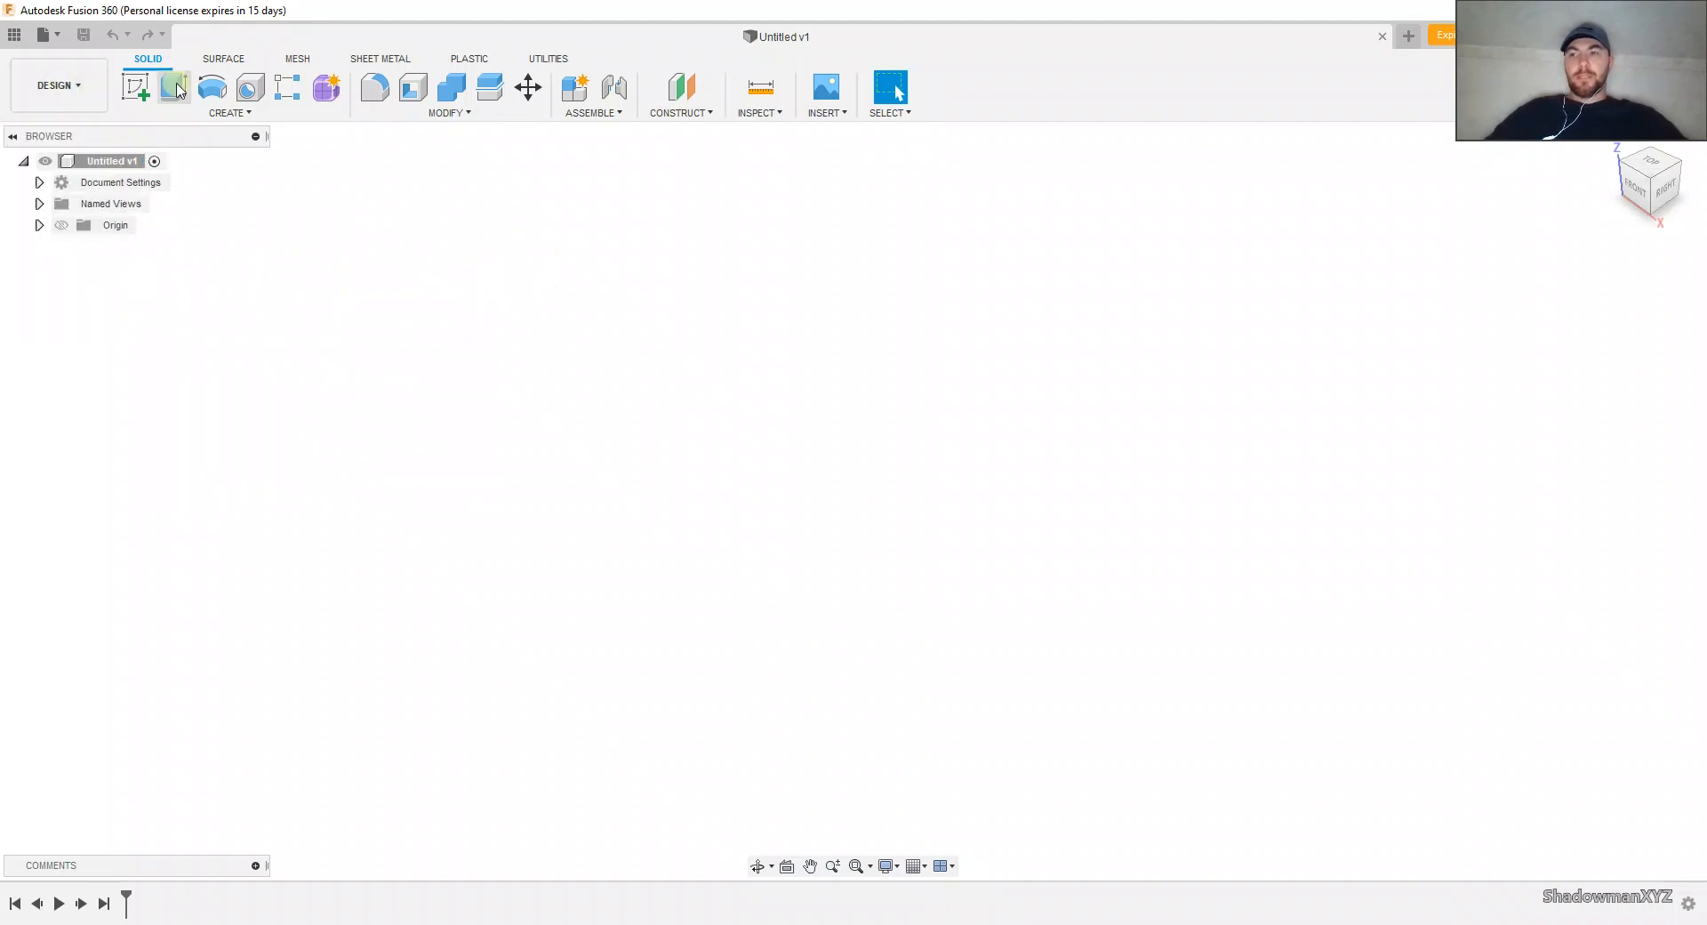
Step: Start a new sketch on the horizontal XY origin plane
{"action": "left_click", "coordinate": [142, 96]}
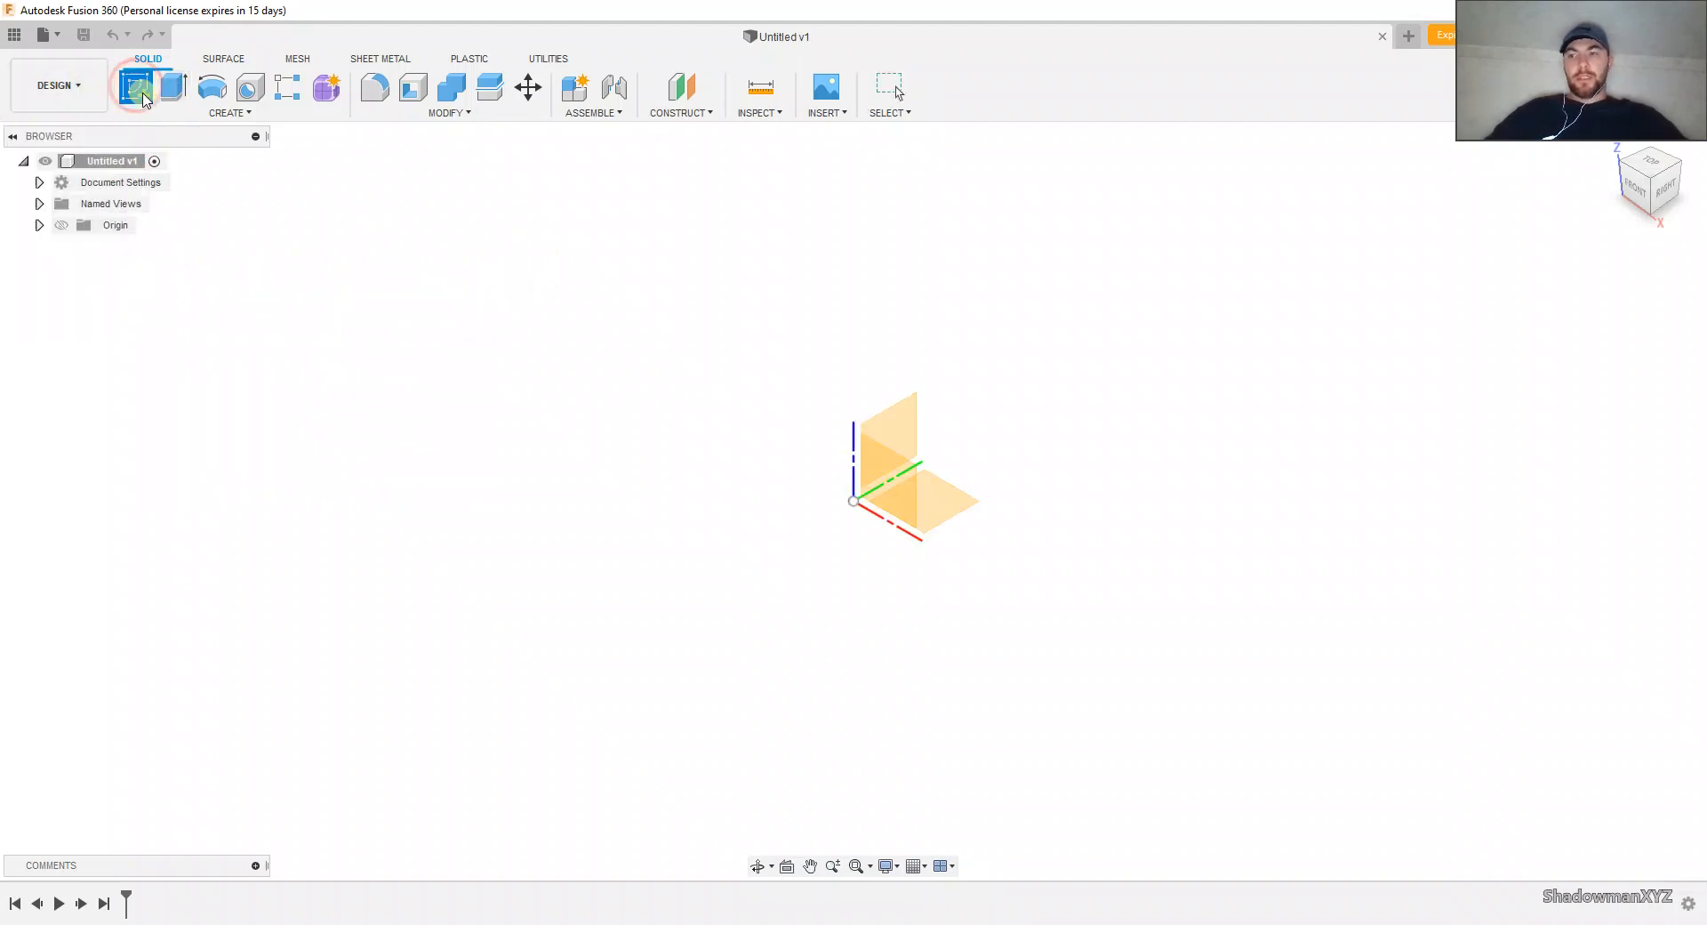
{"action": "left_click", "coordinate": [944, 491]}
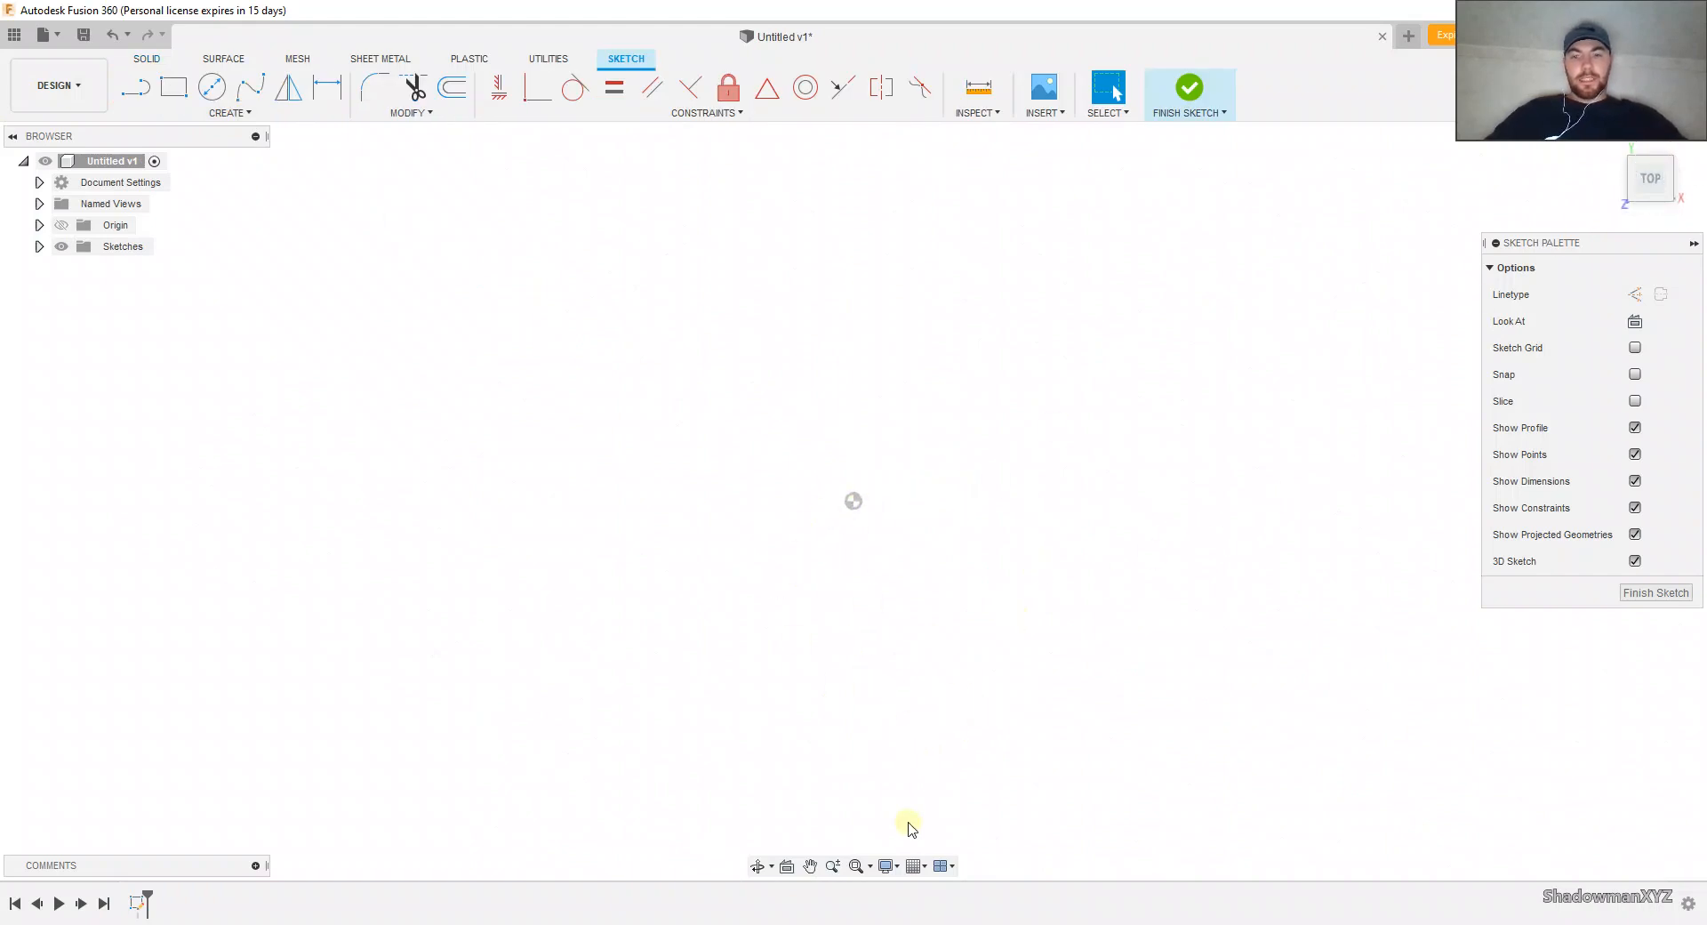
Step: Try the Grey Room display environment and switch back to Photo Booth
{"action": "left_click", "coordinate": [899, 867]}
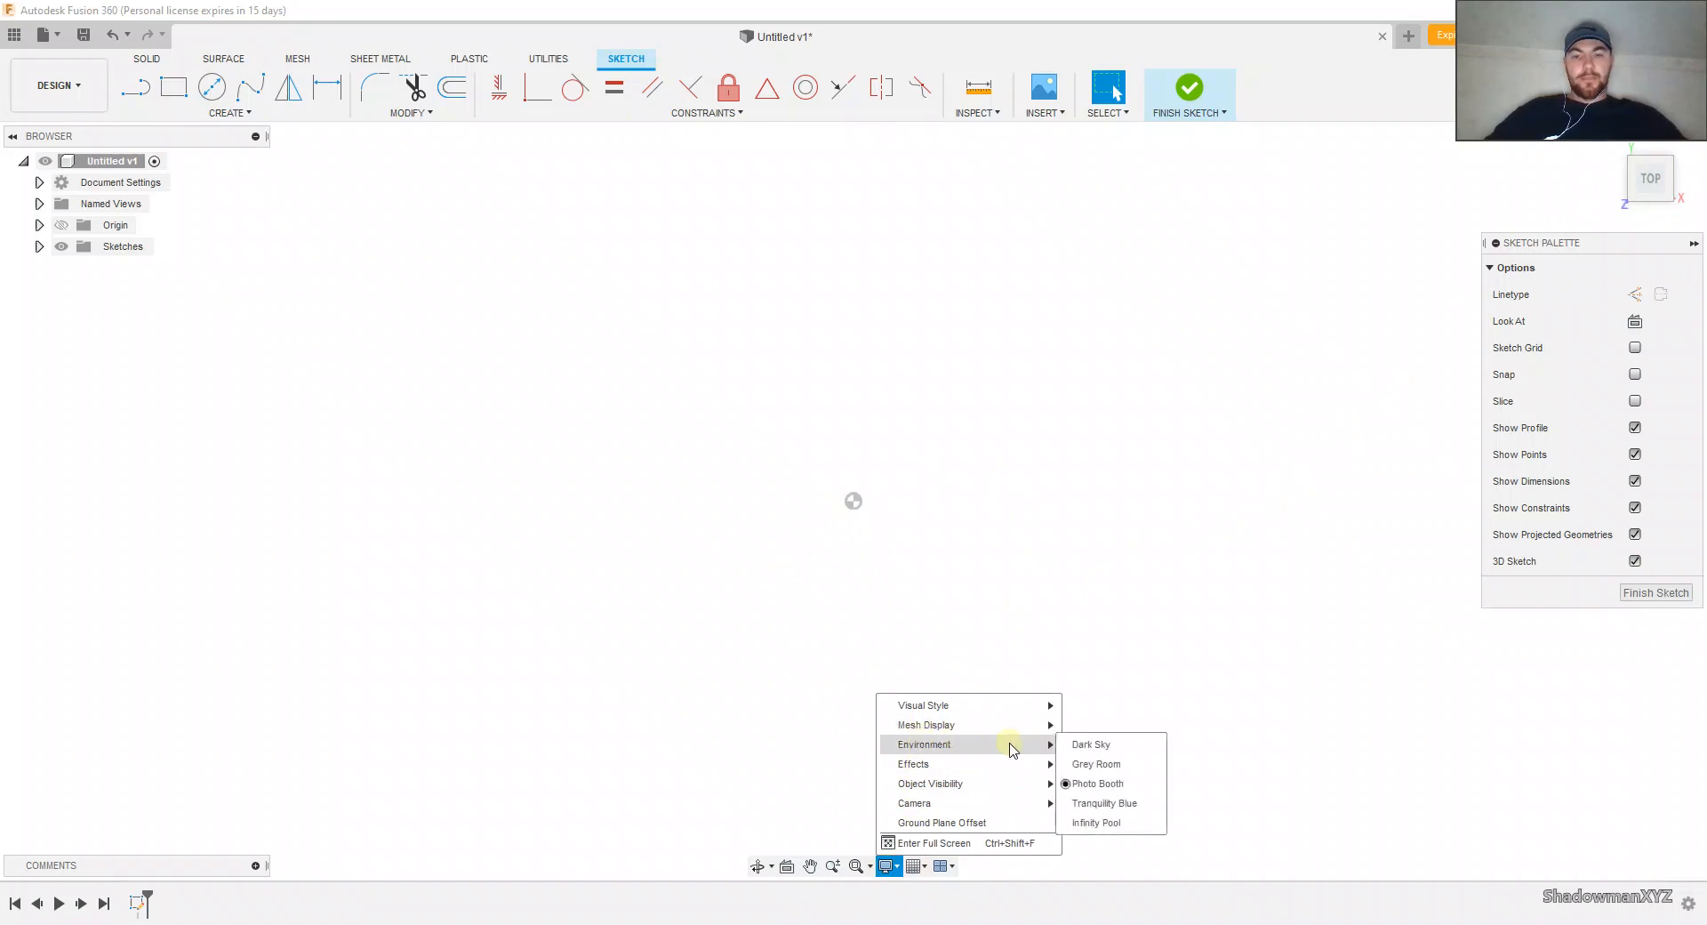
{"action": "left_click", "coordinate": [1093, 764]}
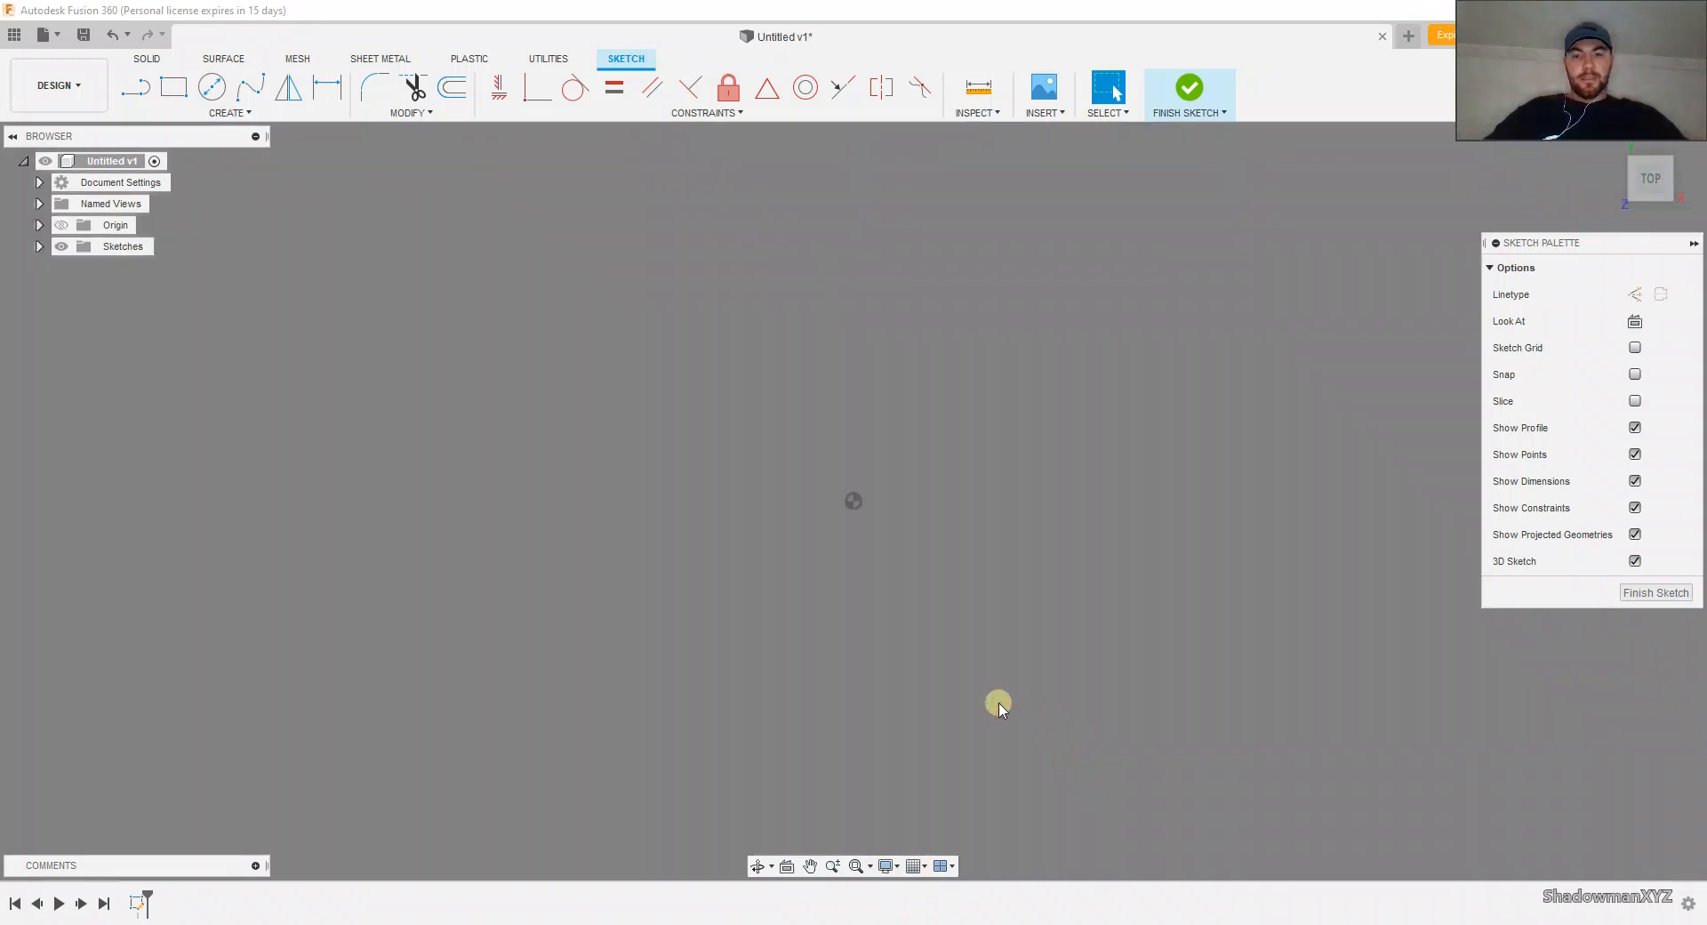
{"action": "left_click", "coordinate": [888, 866]}
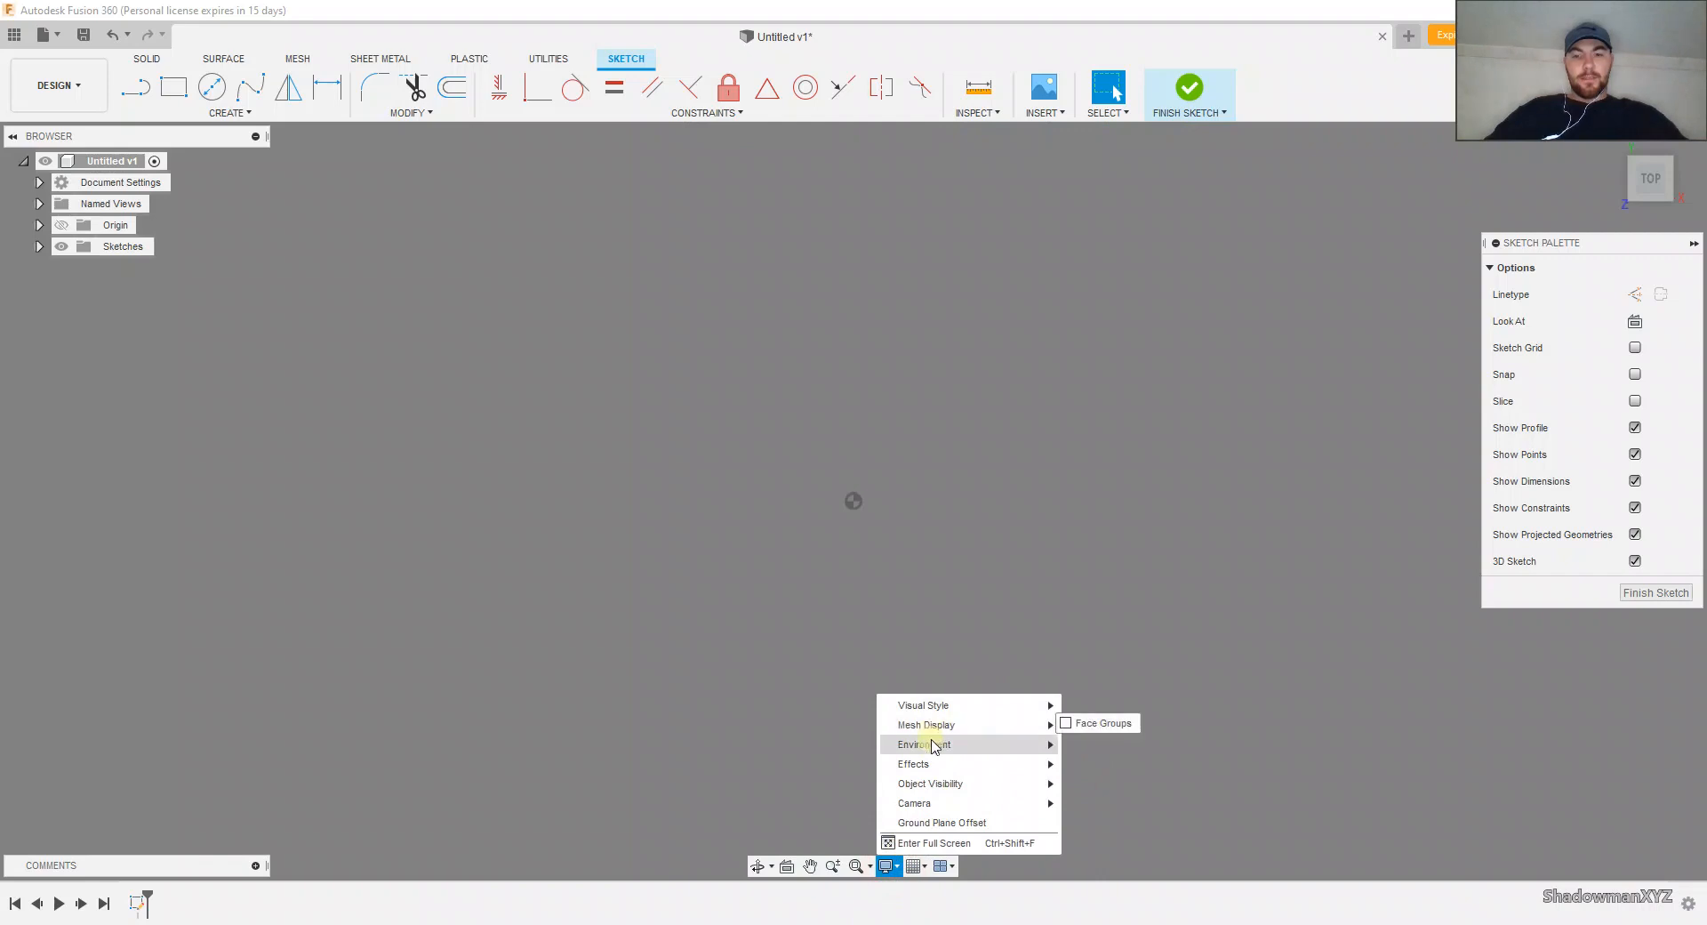
{"action": "mouse_move", "coordinate": [932, 744]}
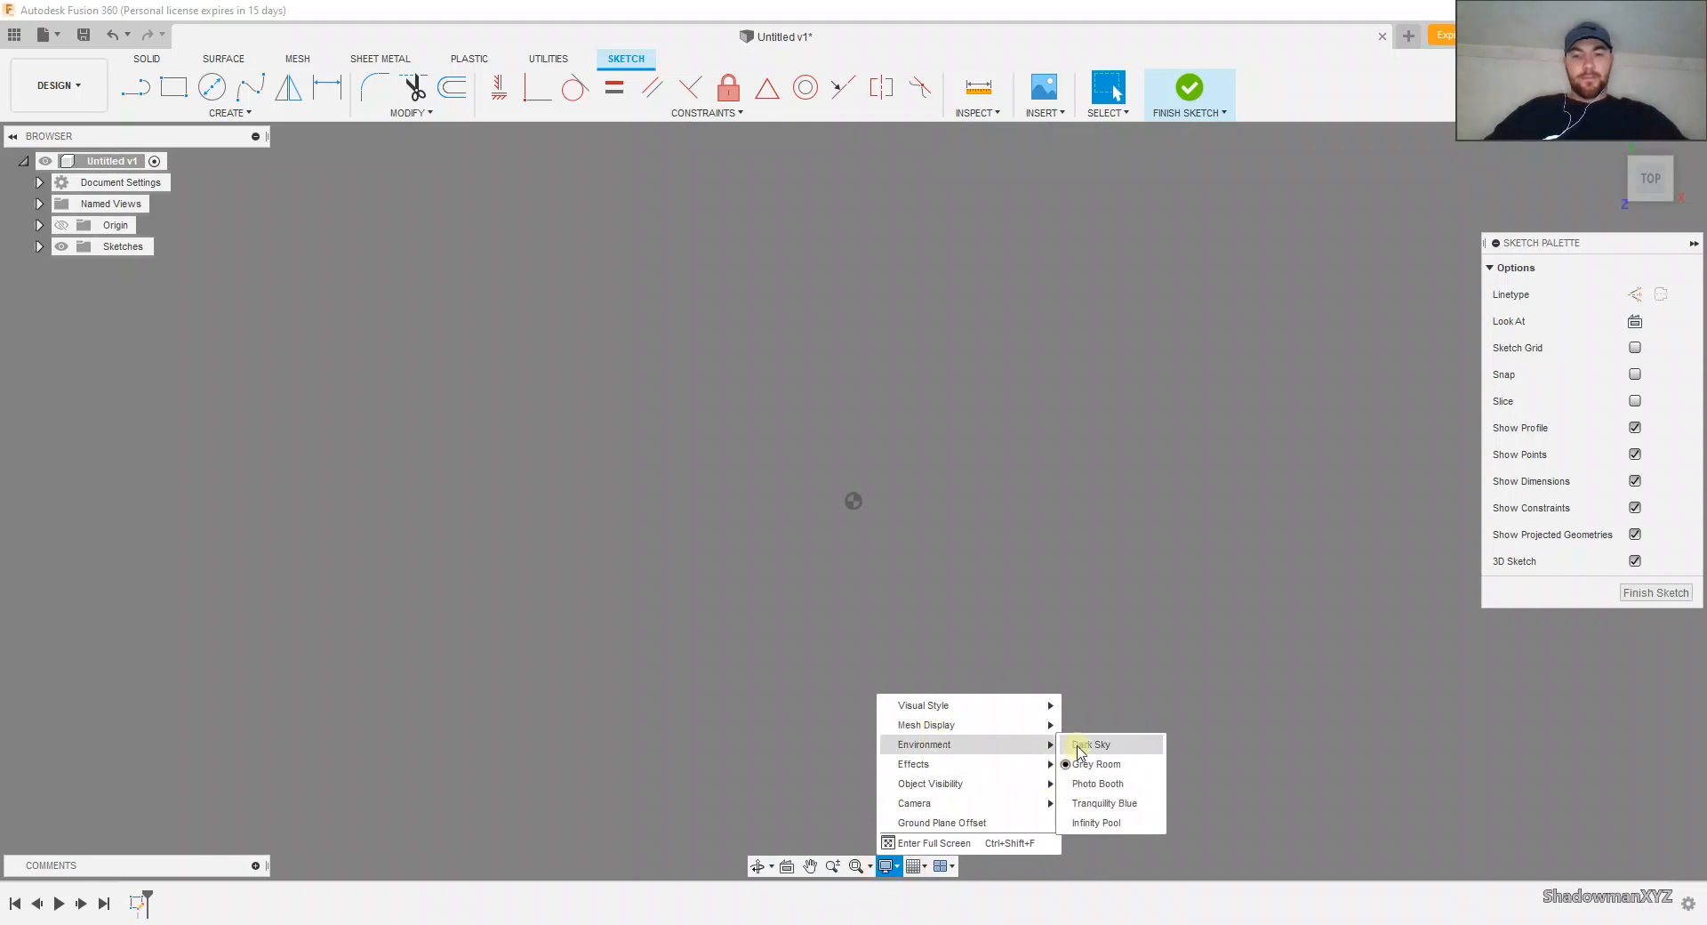
{"action": "left_click", "coordinate": [1084, 783]}
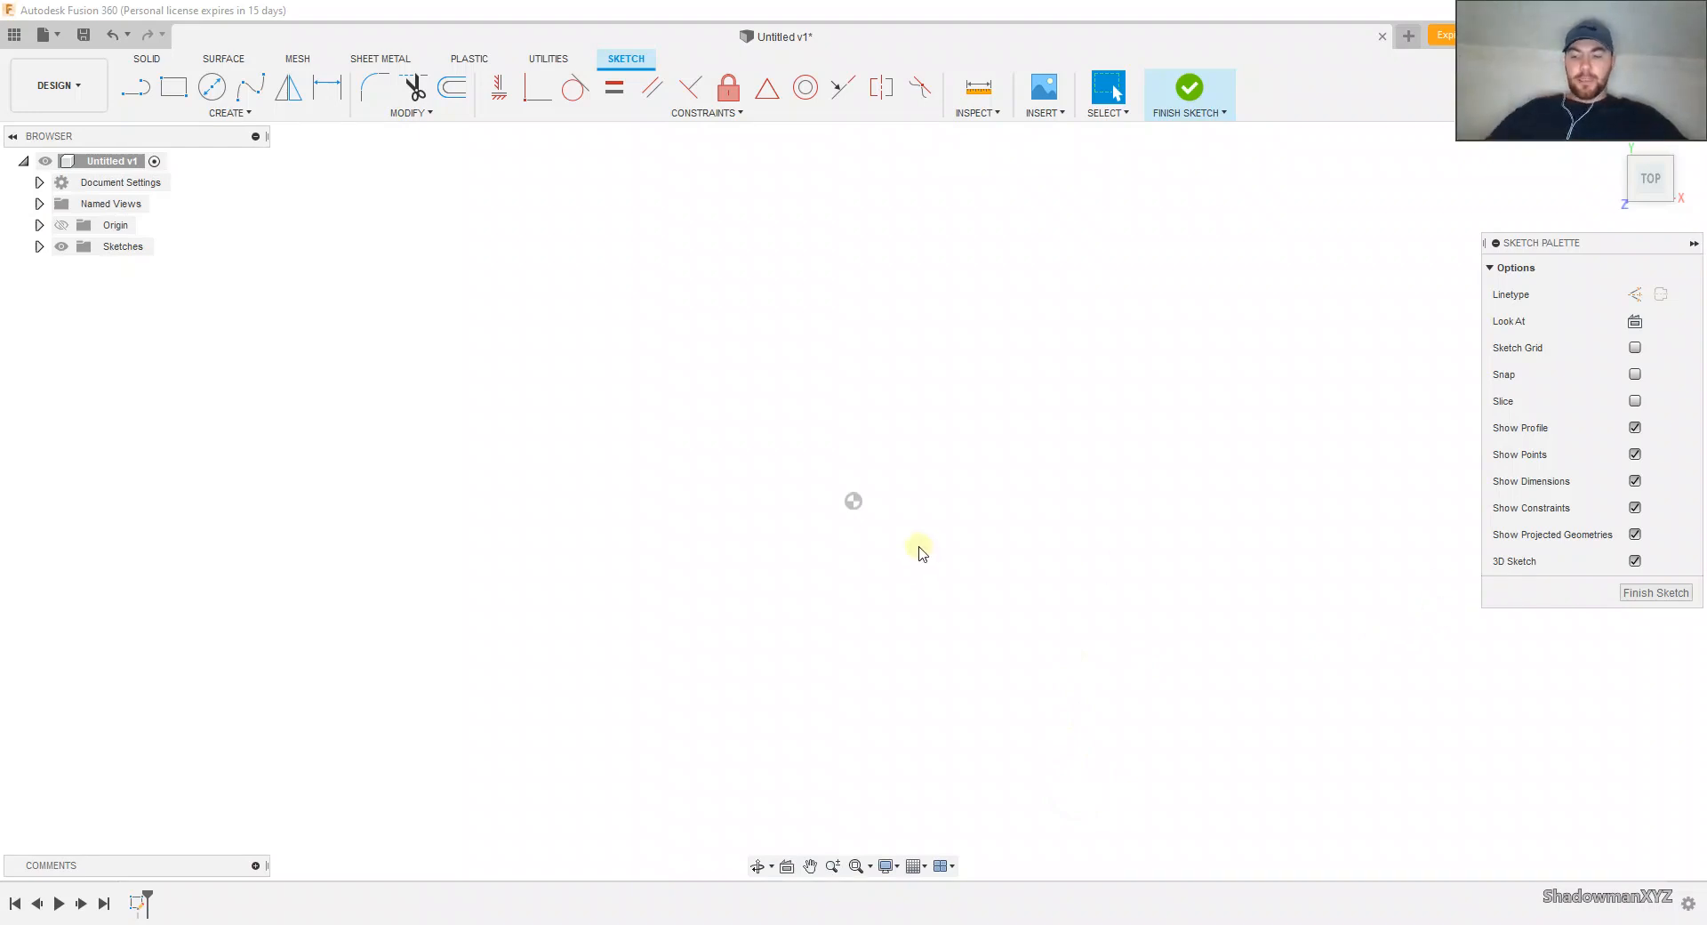
Step: Sketch a 1 in diameter circle centered on the origin
{"action": "key", "text": "c"}
{"action": "left_click", "coordinate": [853, 501]}
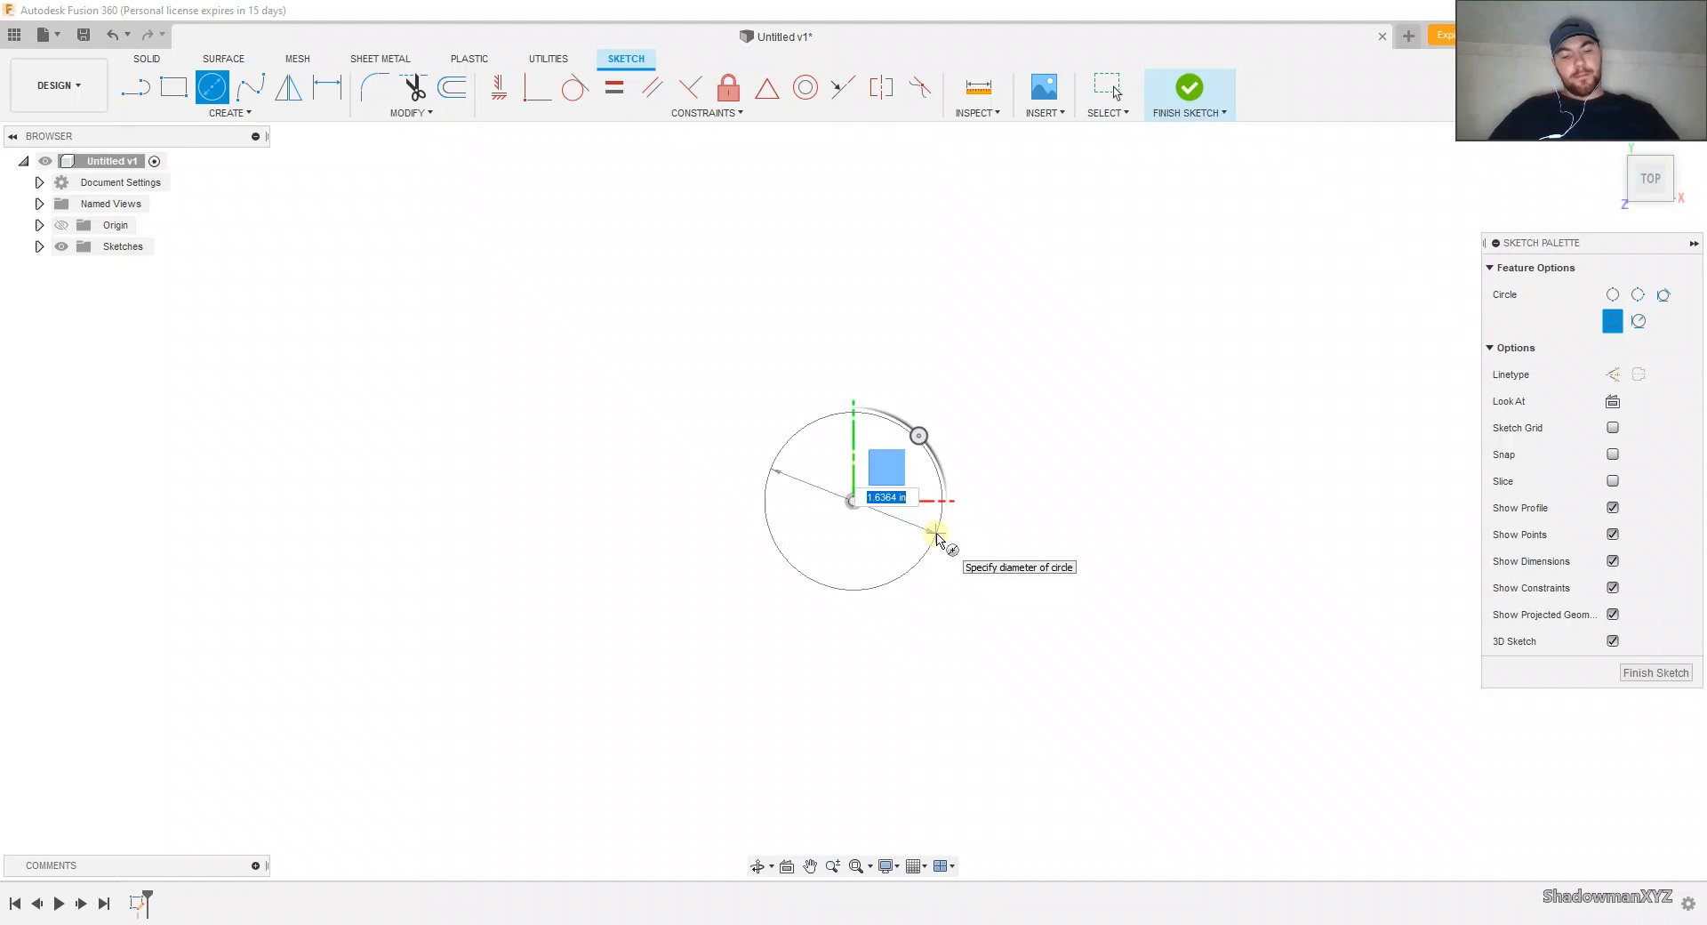
{"action": "type", "text": "1"}
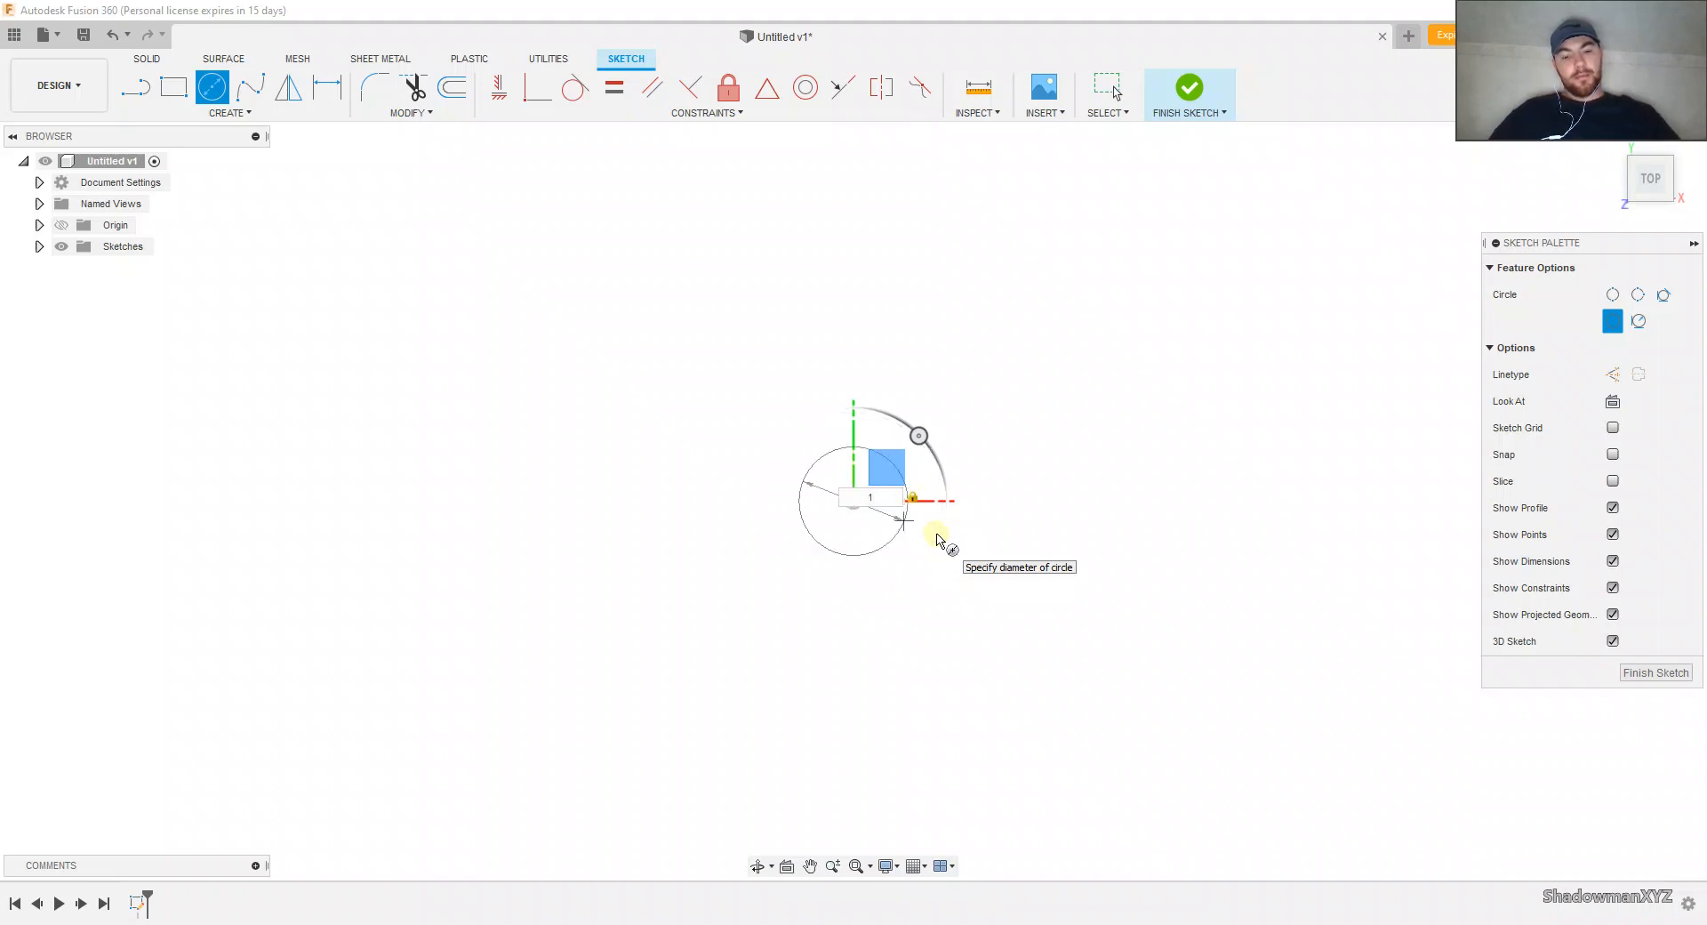
{"action": "key", "text": "Return"}
{"action": "key", "text": "Escape"}
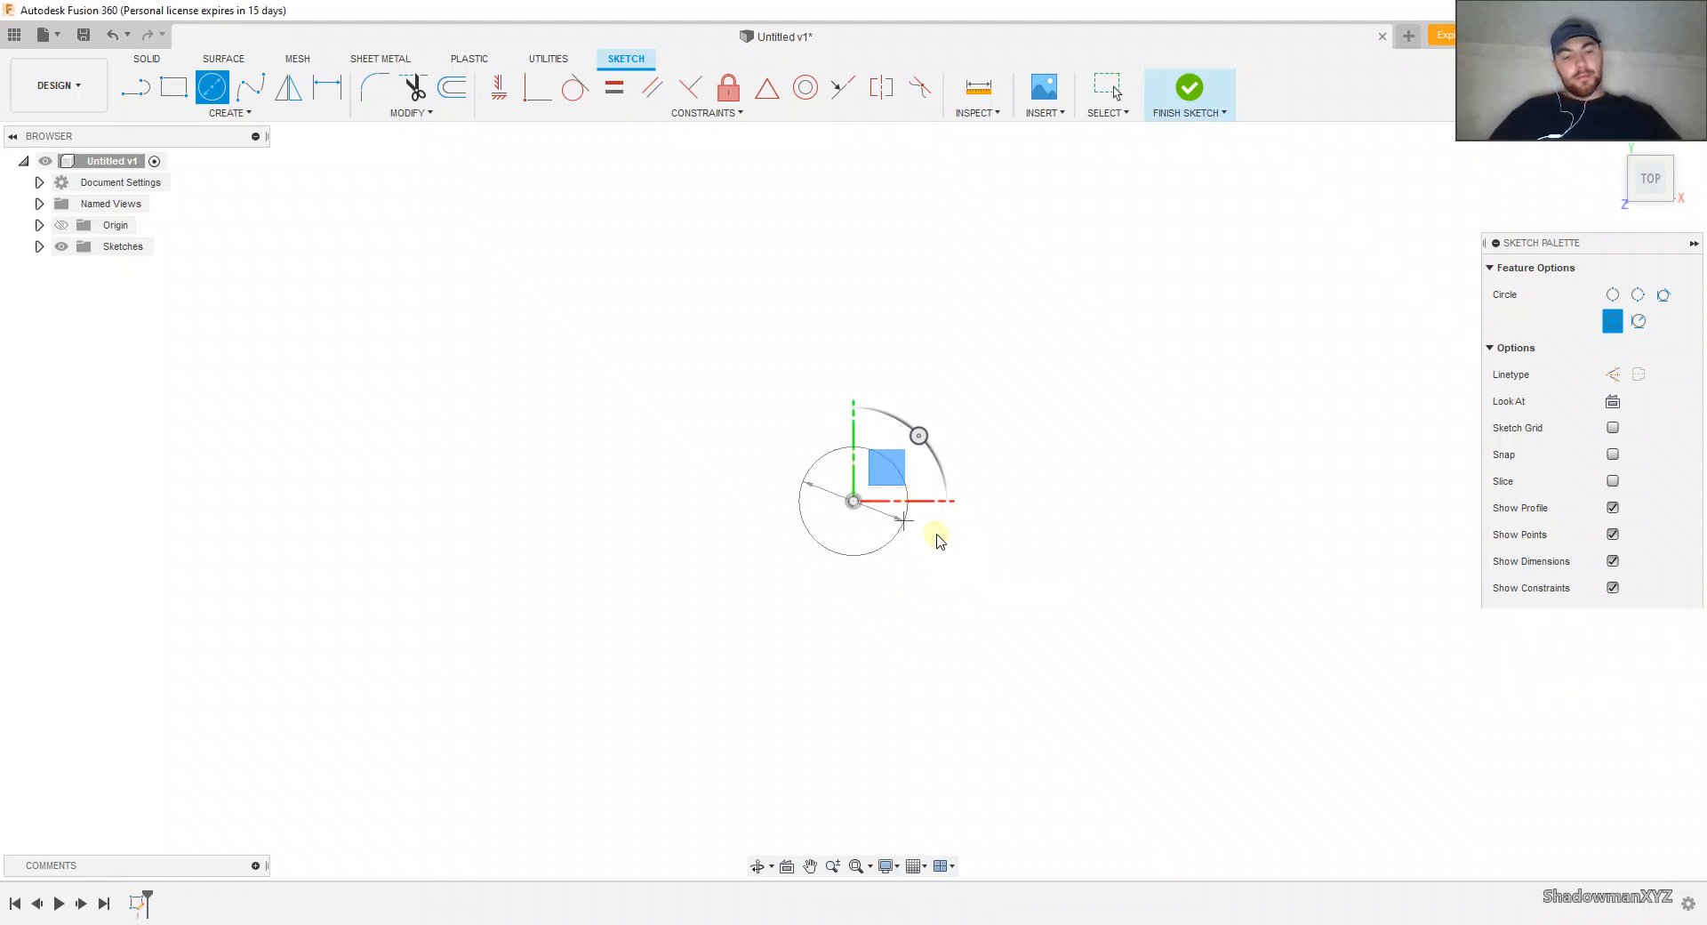
Step: Set the circle's diameter dimension to 2.5 in
{"action": "scroll", "coordinate": [877, 515], "scroll_direction": "up", "scroll_amount": 5}
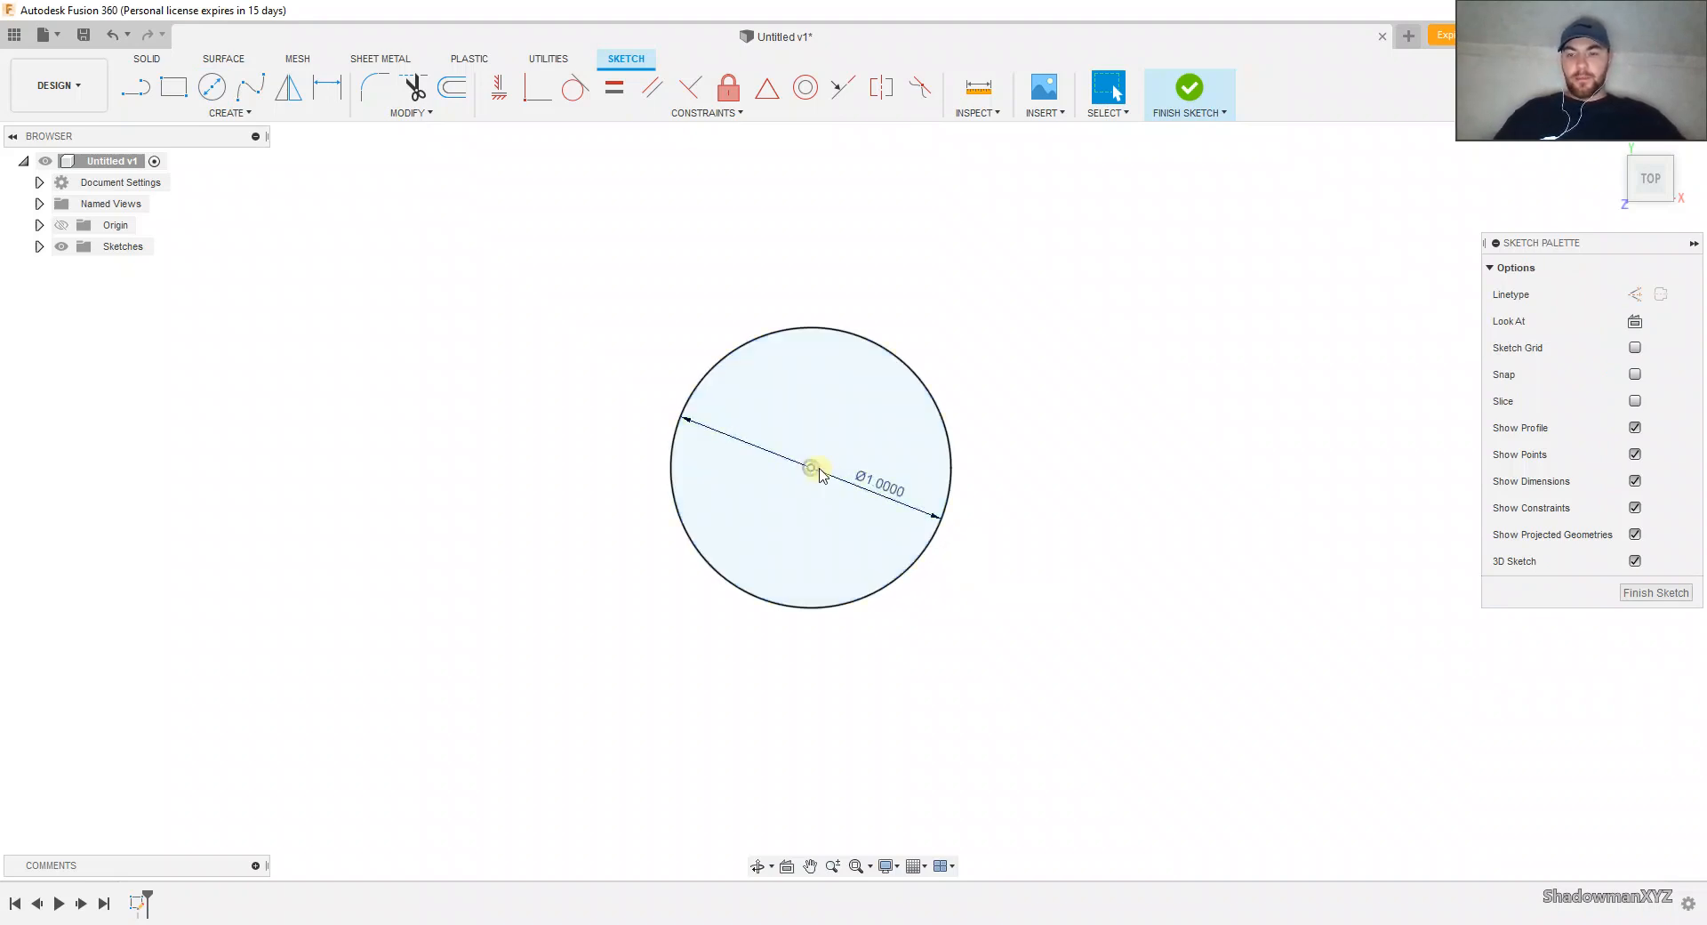
{"action": "double_click", "coordinate": [876, 486]}
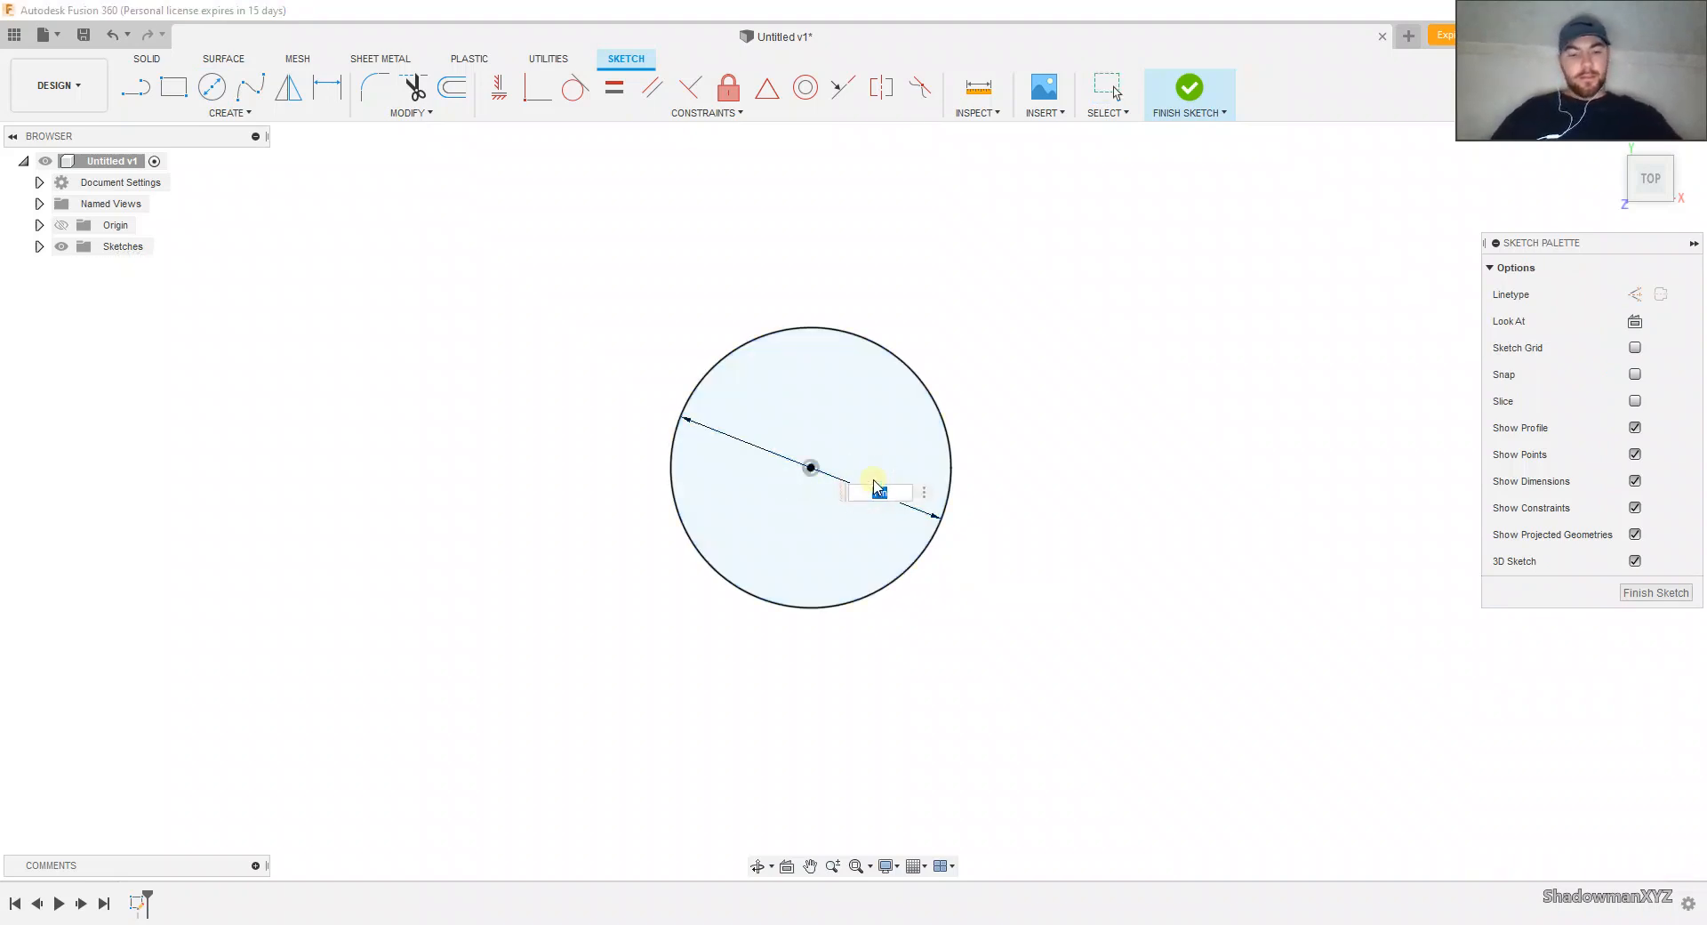
{"action": "key", "text": "BackSpace"}
{"action": "type", "text": "2.5"}
{"action": "key", "text": "Return"}
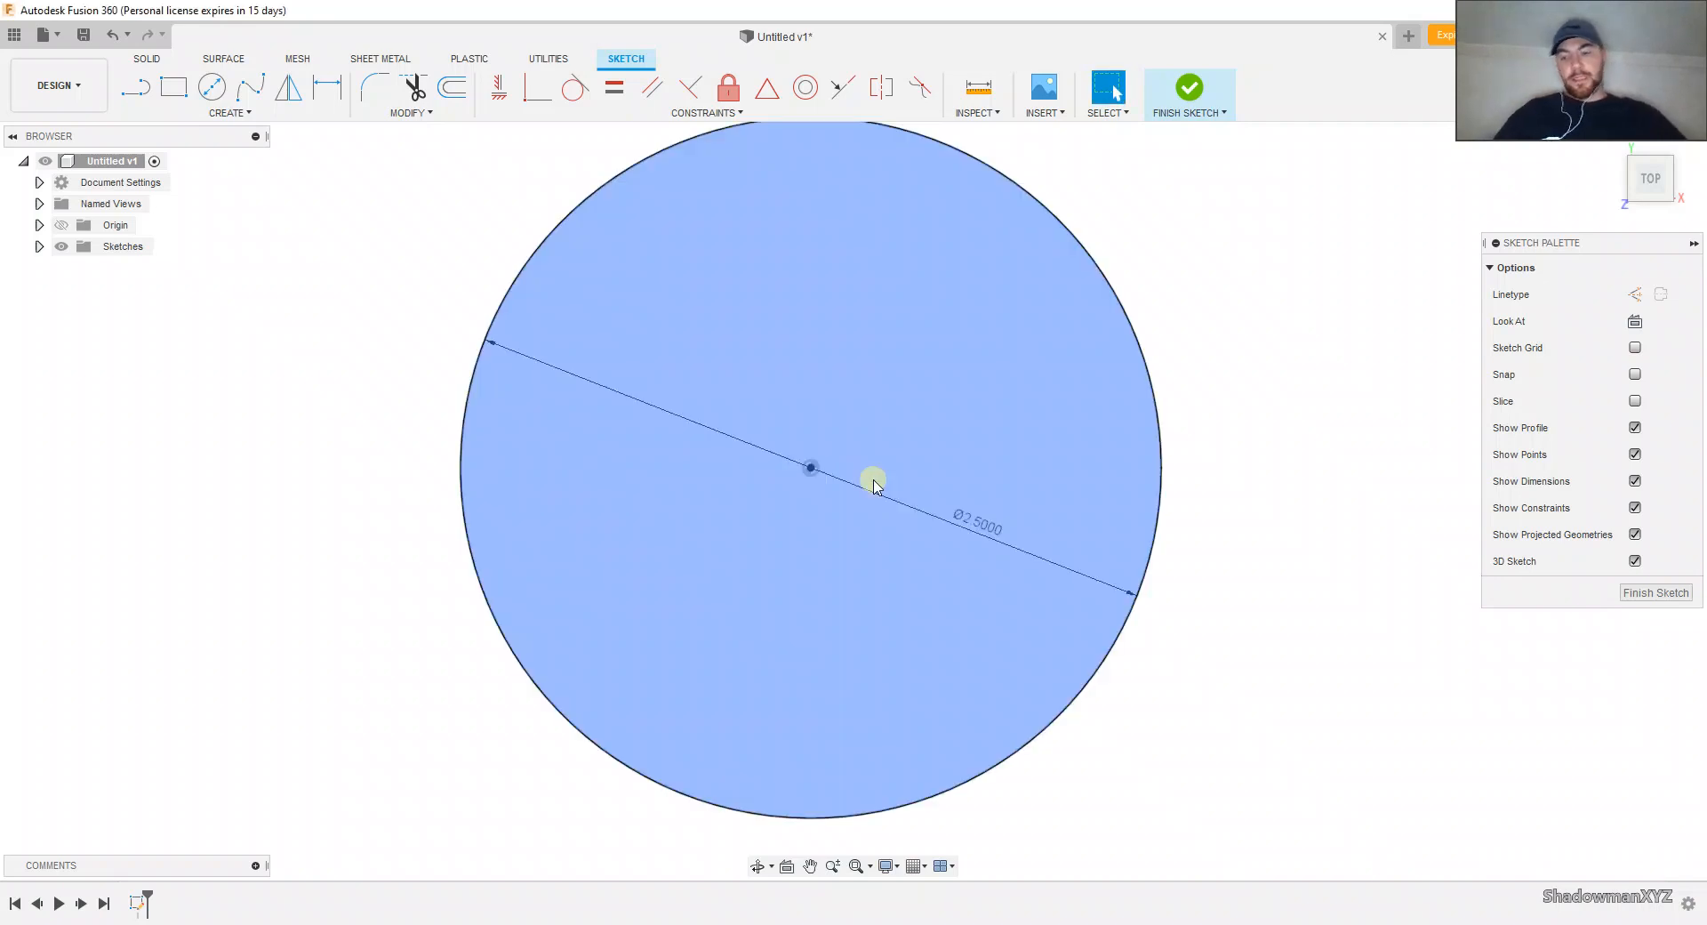
Step: Sketch a concentric 1 in diameter circle at the origin, inside the 2.5 in circle
{"action": "key", "text": "c"}
{"action": "left_click", "coordinate": [811, 466]}
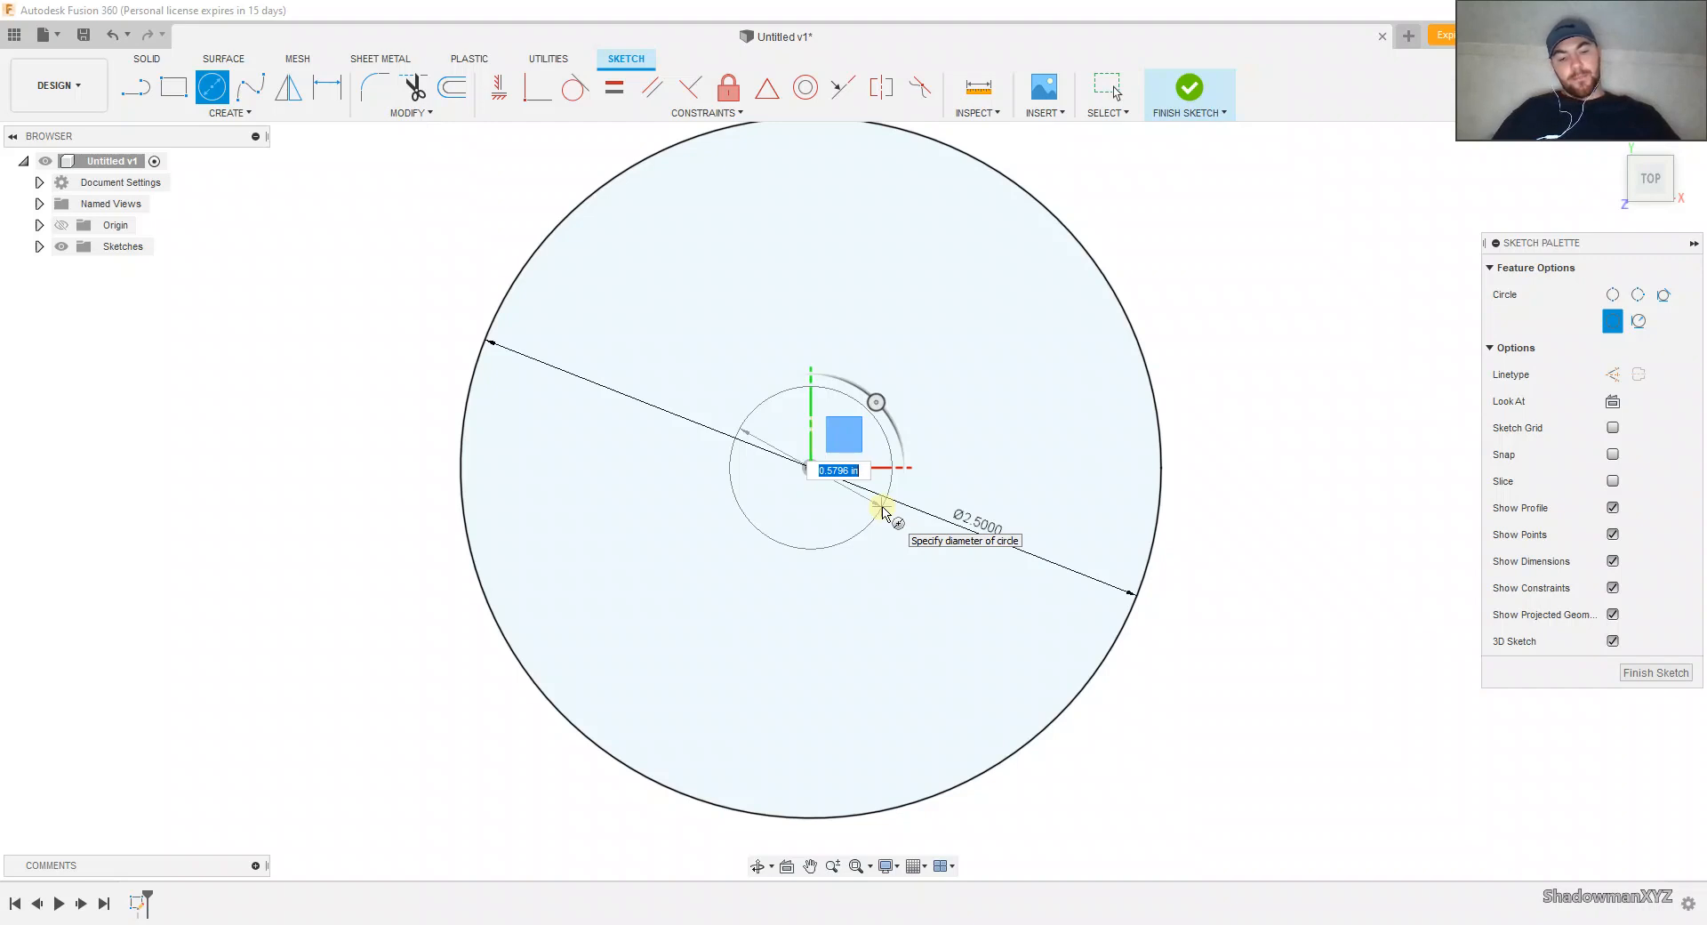
{"action": "type", "text": "1"}
{"action": "key", "text": "Return"}
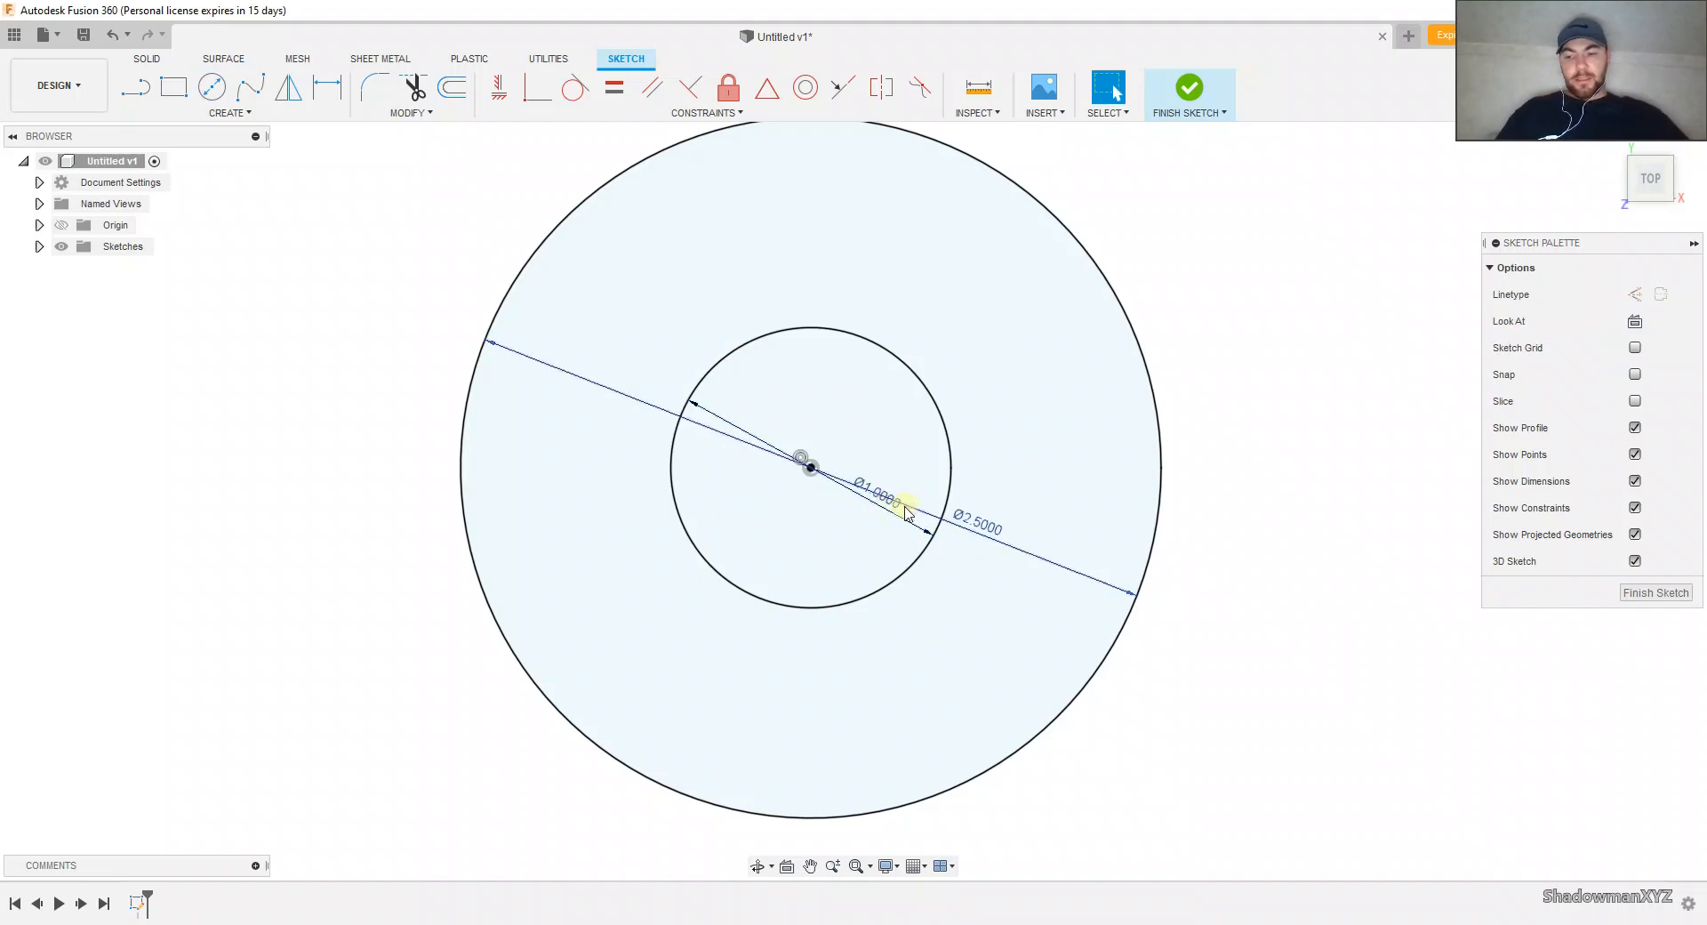
Step: Sketch a concentric 0.25 in diameter circle at the origin for the center hole
{"action": "key", "text": "c"}
{"action": "left_click", "coordinate": [811, 467]}
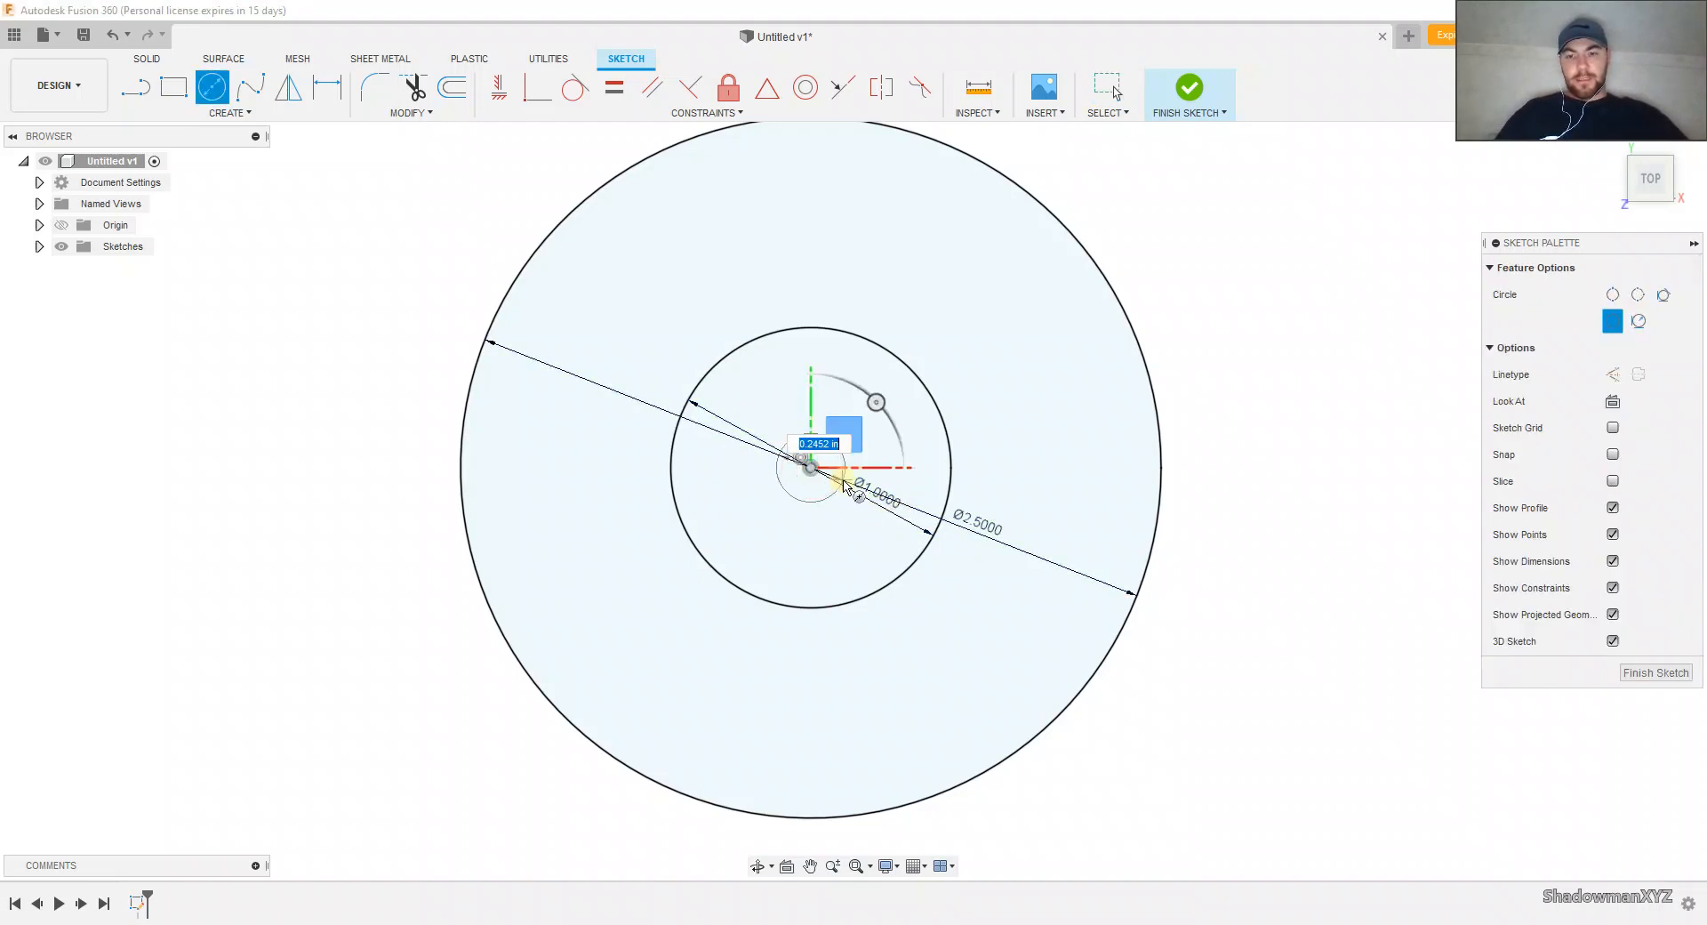
{"action": "key", "text": "BackSpace"}
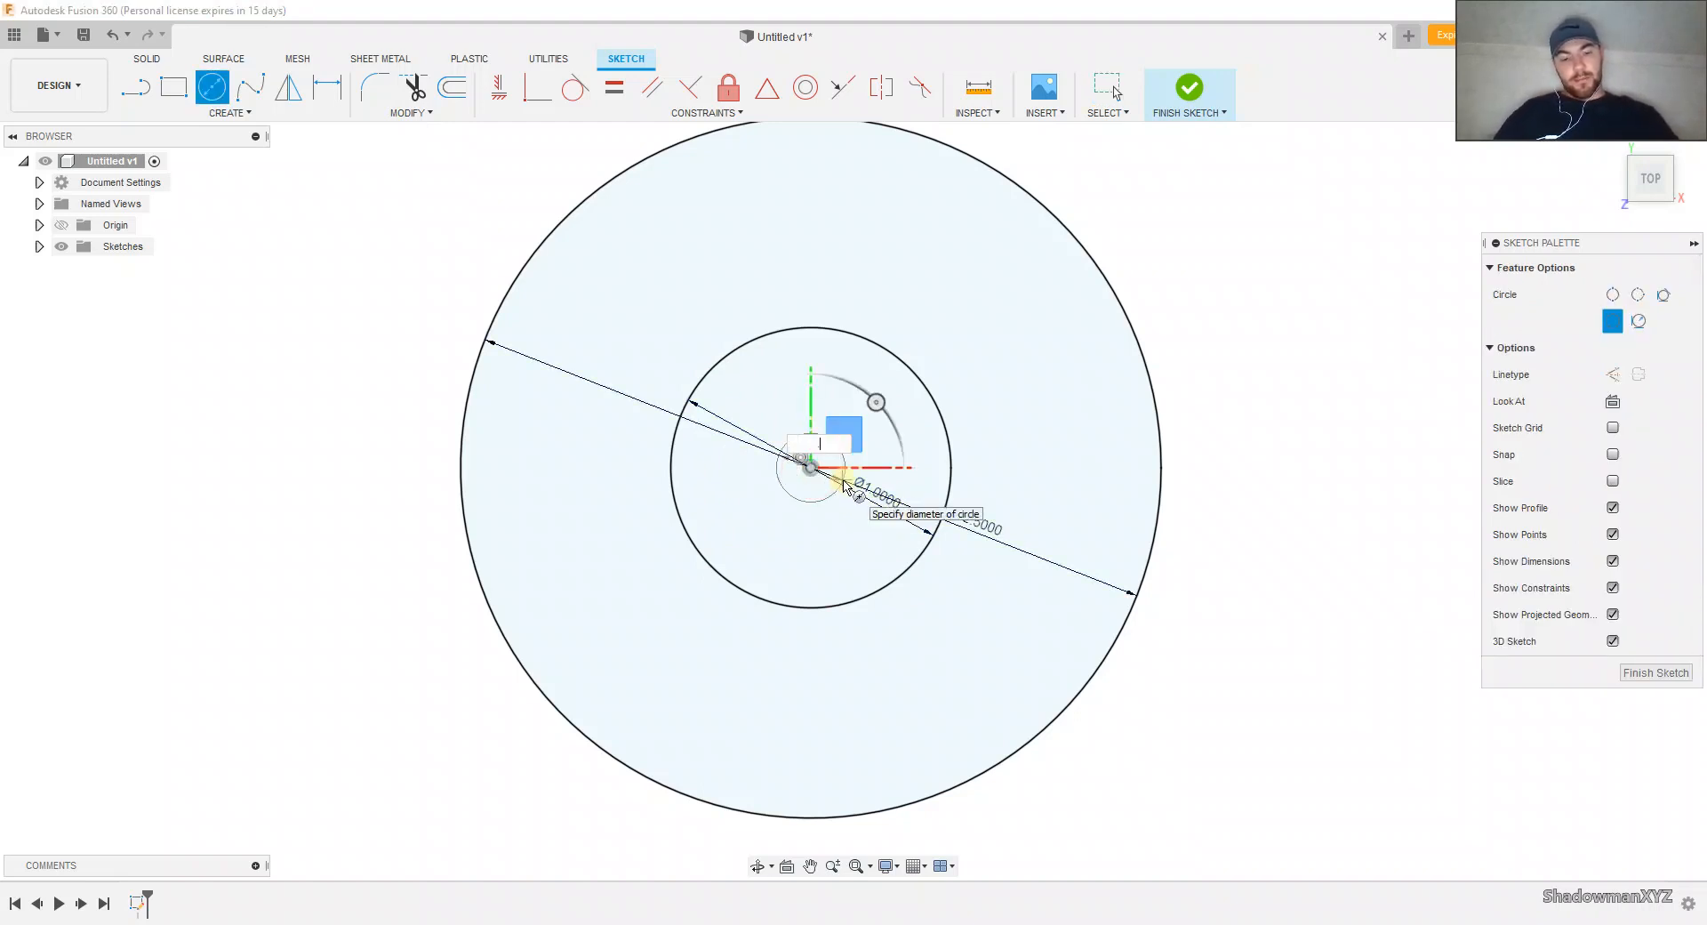
{"action": "key", "text": "Return"}
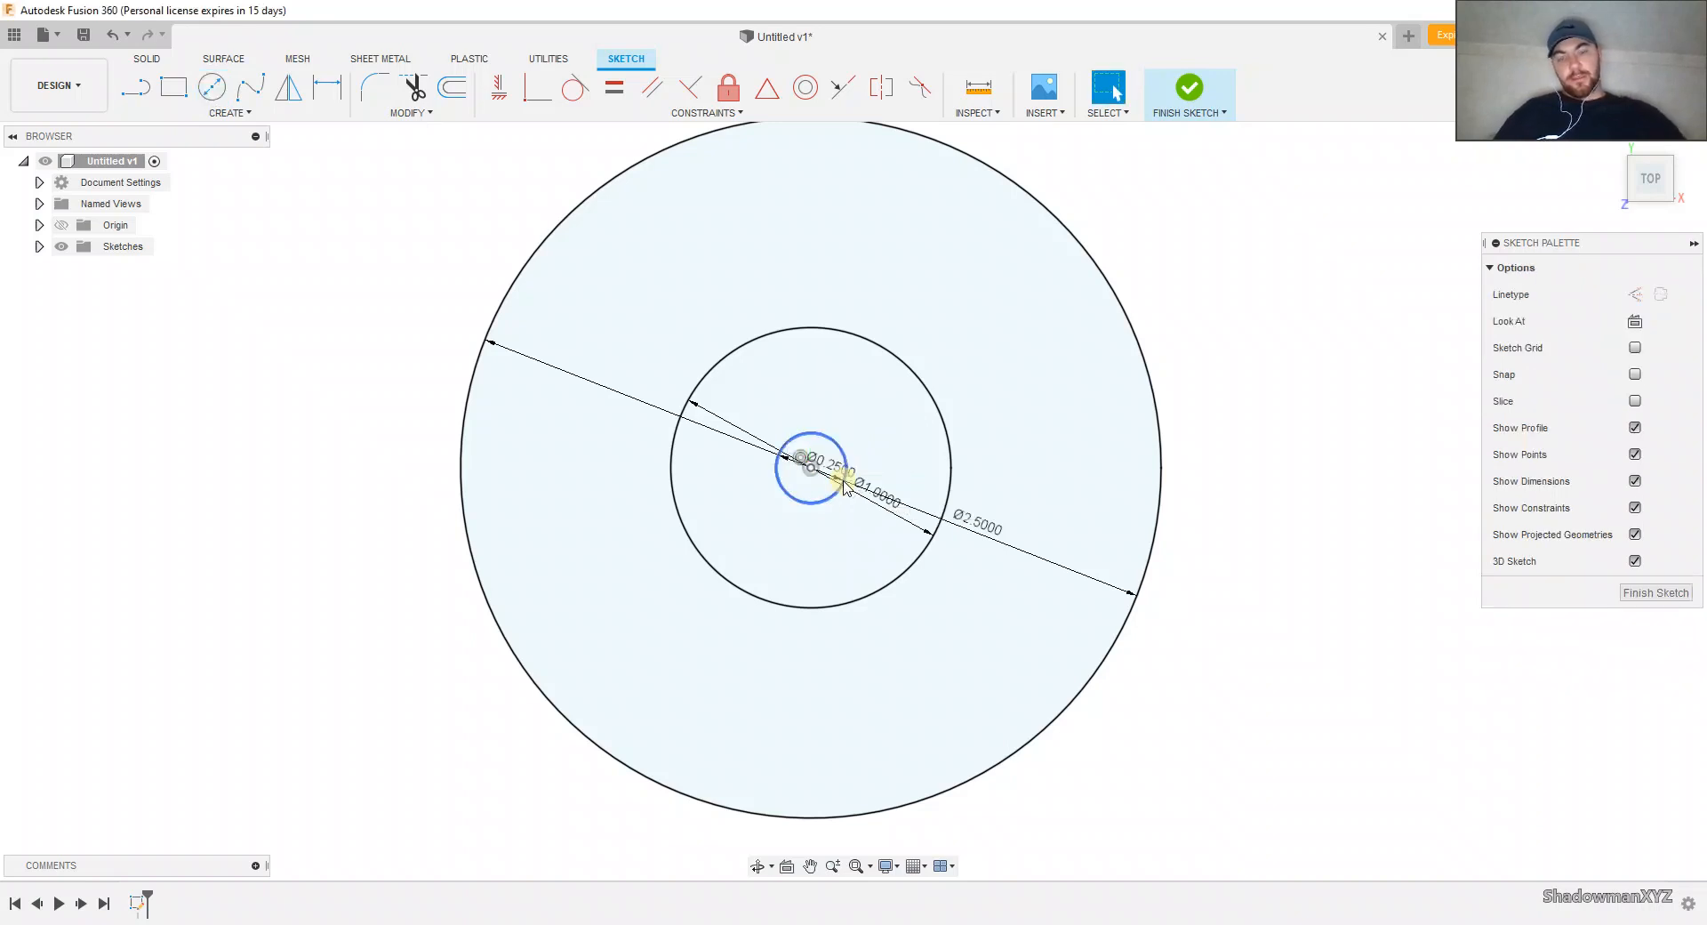
{"action": "left_click", "coordinate": [958, 454]}
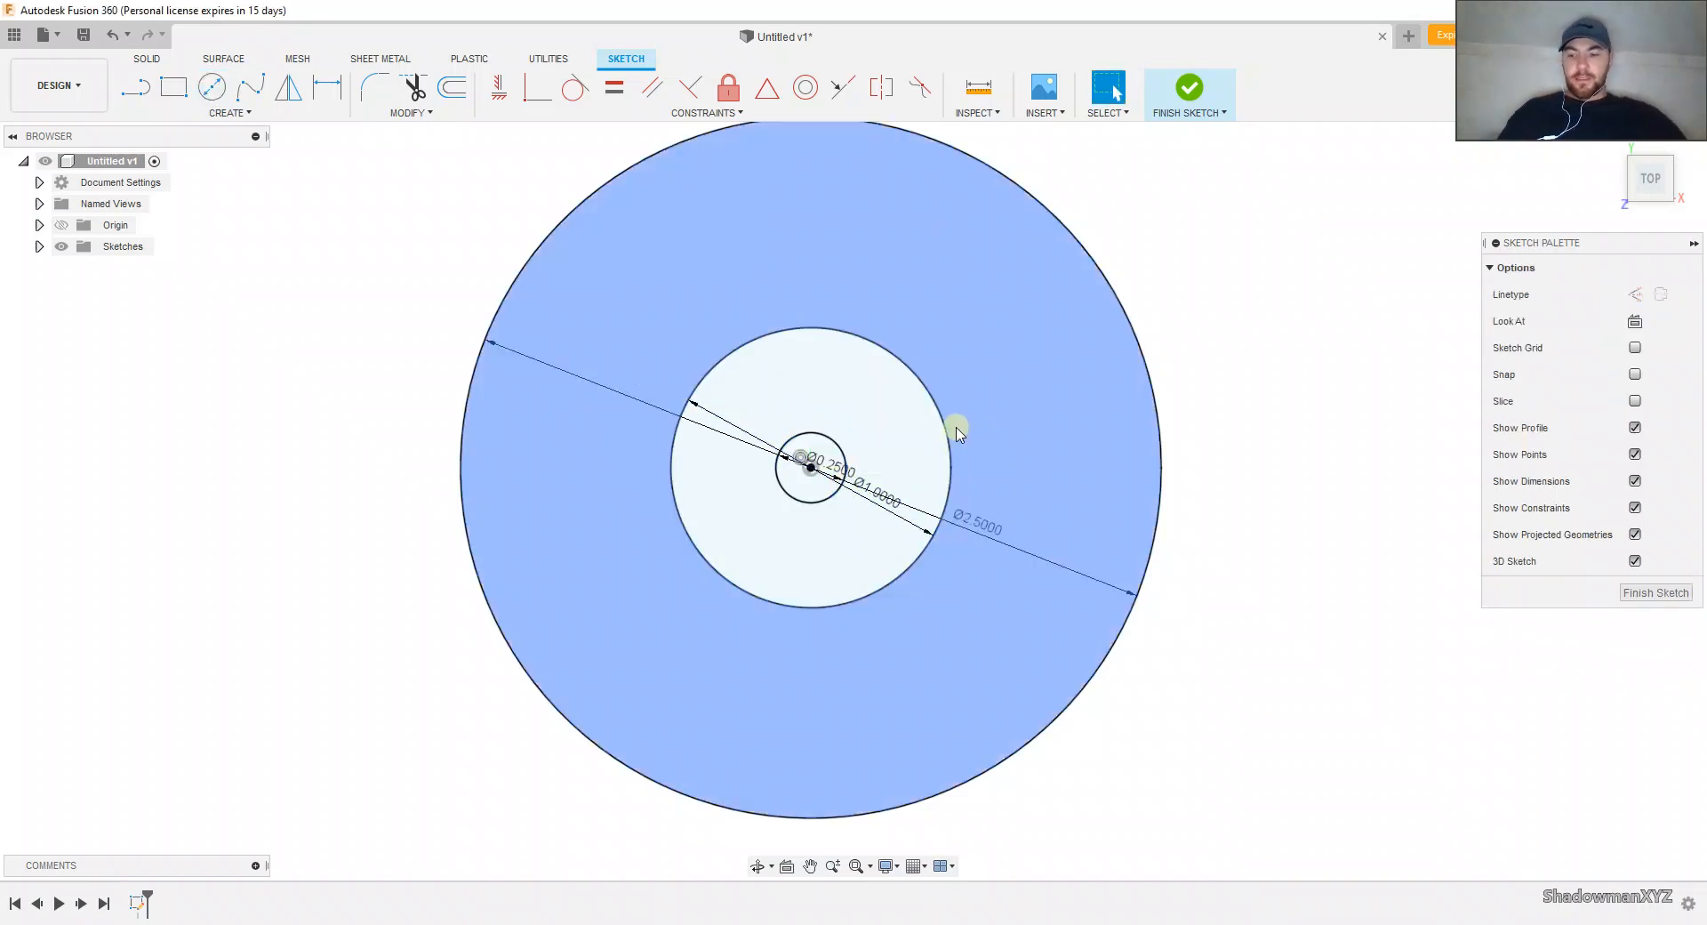
Step: Sketch a concentric 1.75 in diameter circle between the 1 in and 2.5 in circles
{"action": "key", "text": "c"}
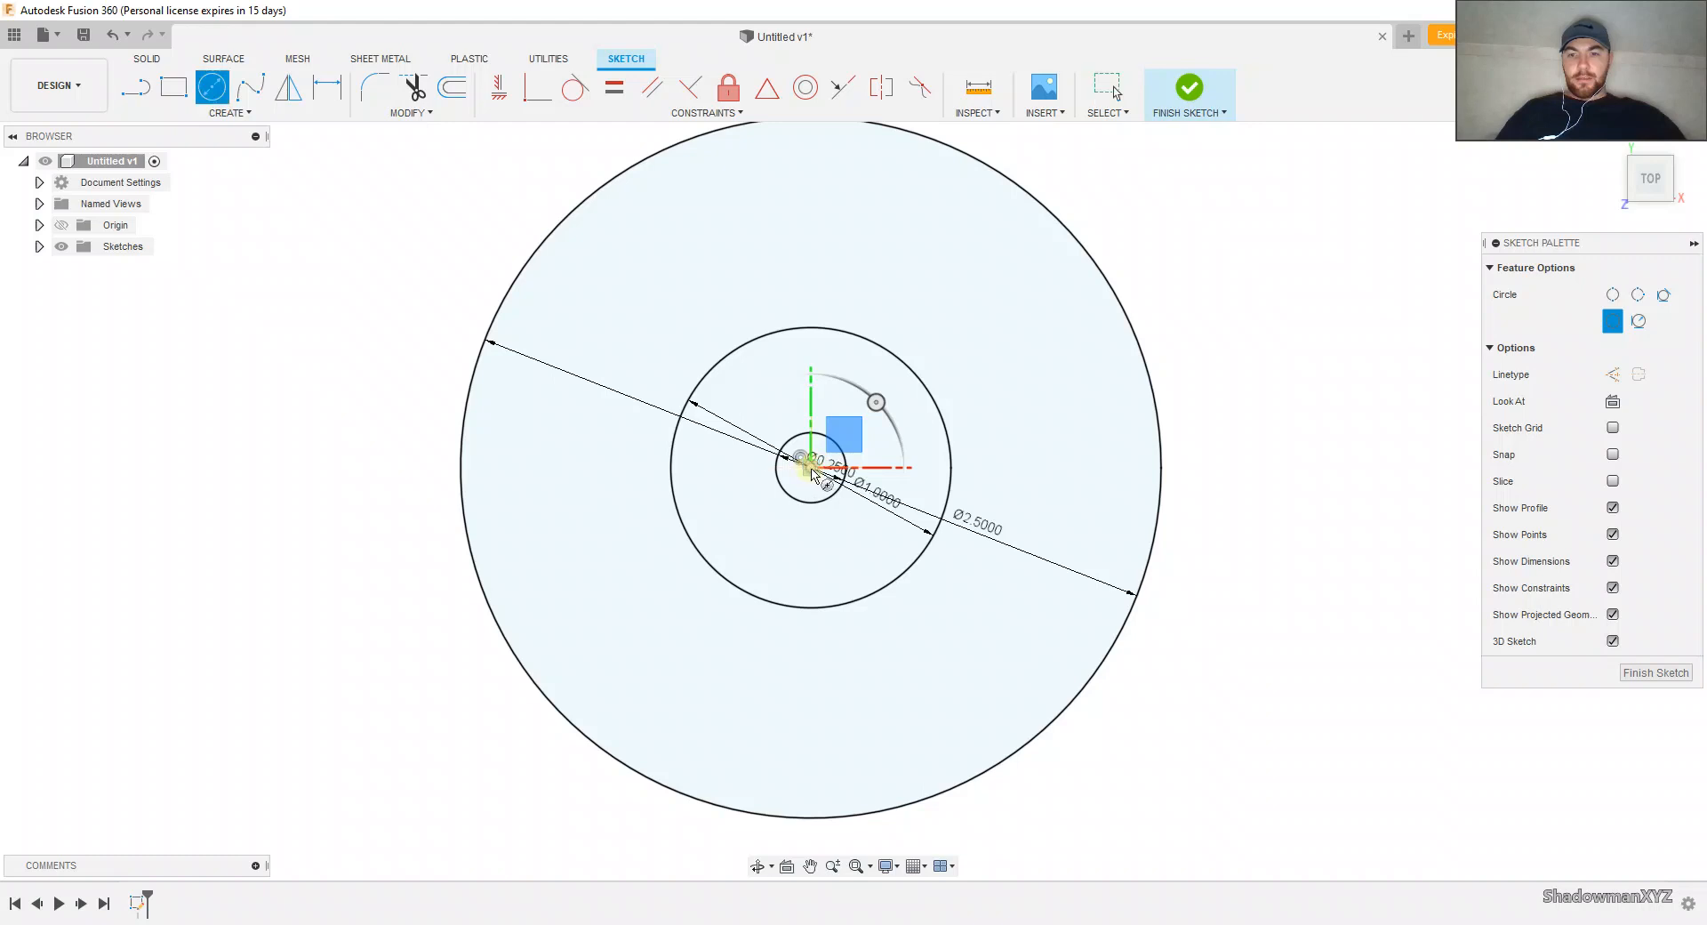
{"action": "left_click", "coordinate": [811, 467]}
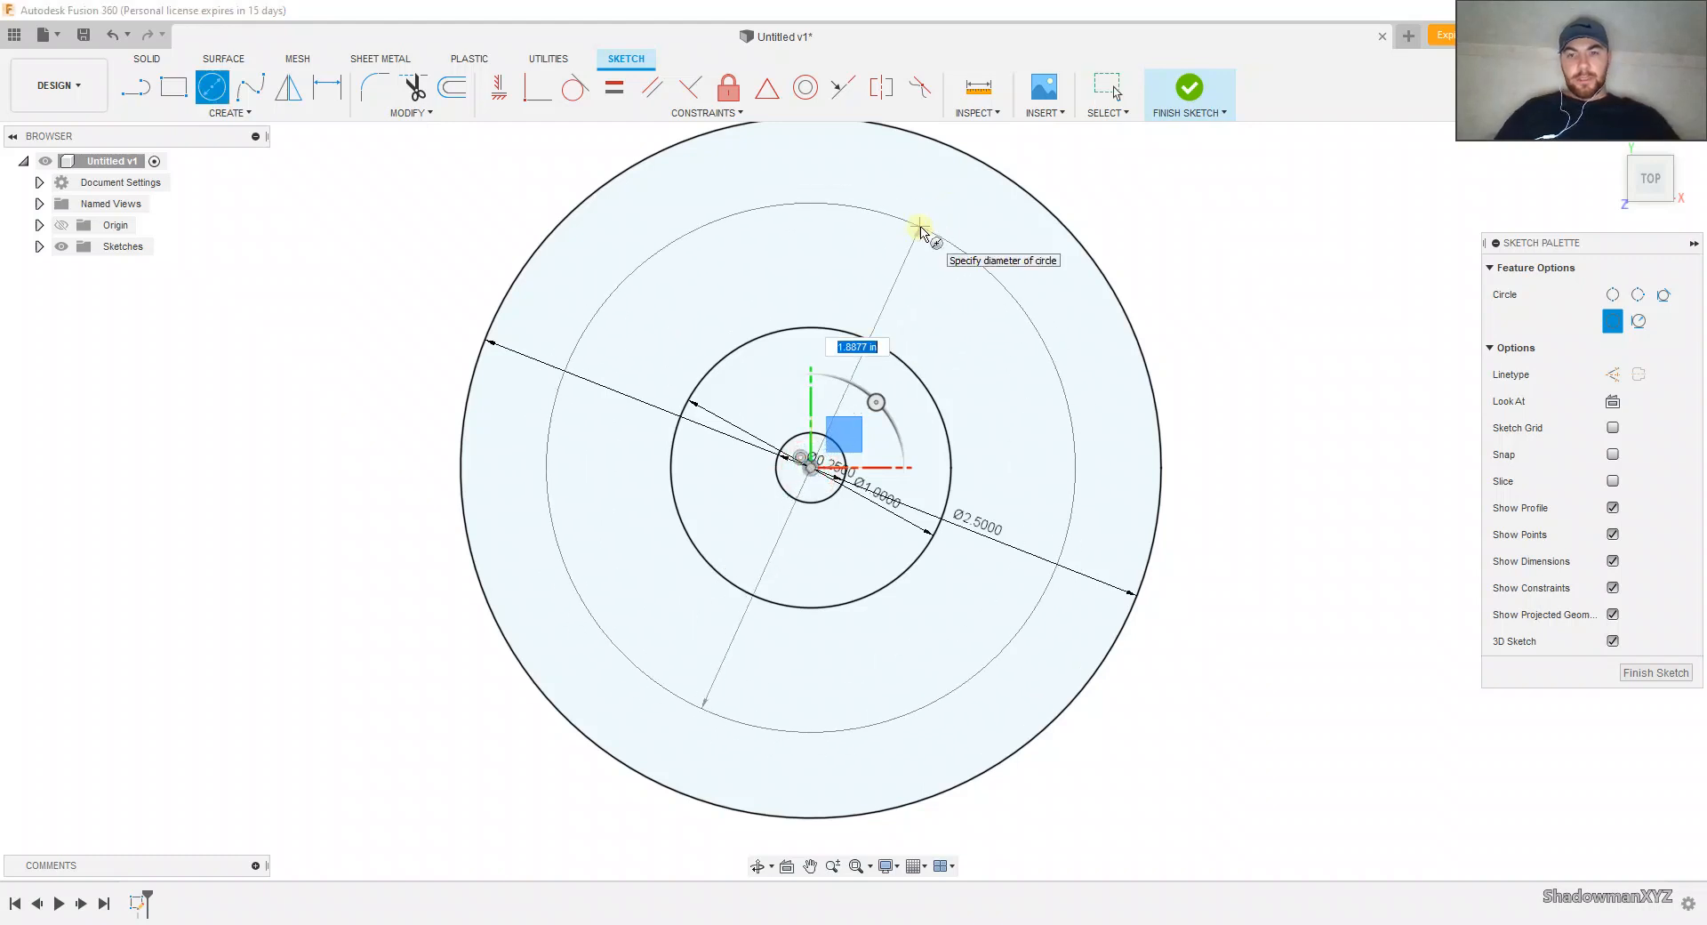
{"action": "type", "text": "1"}
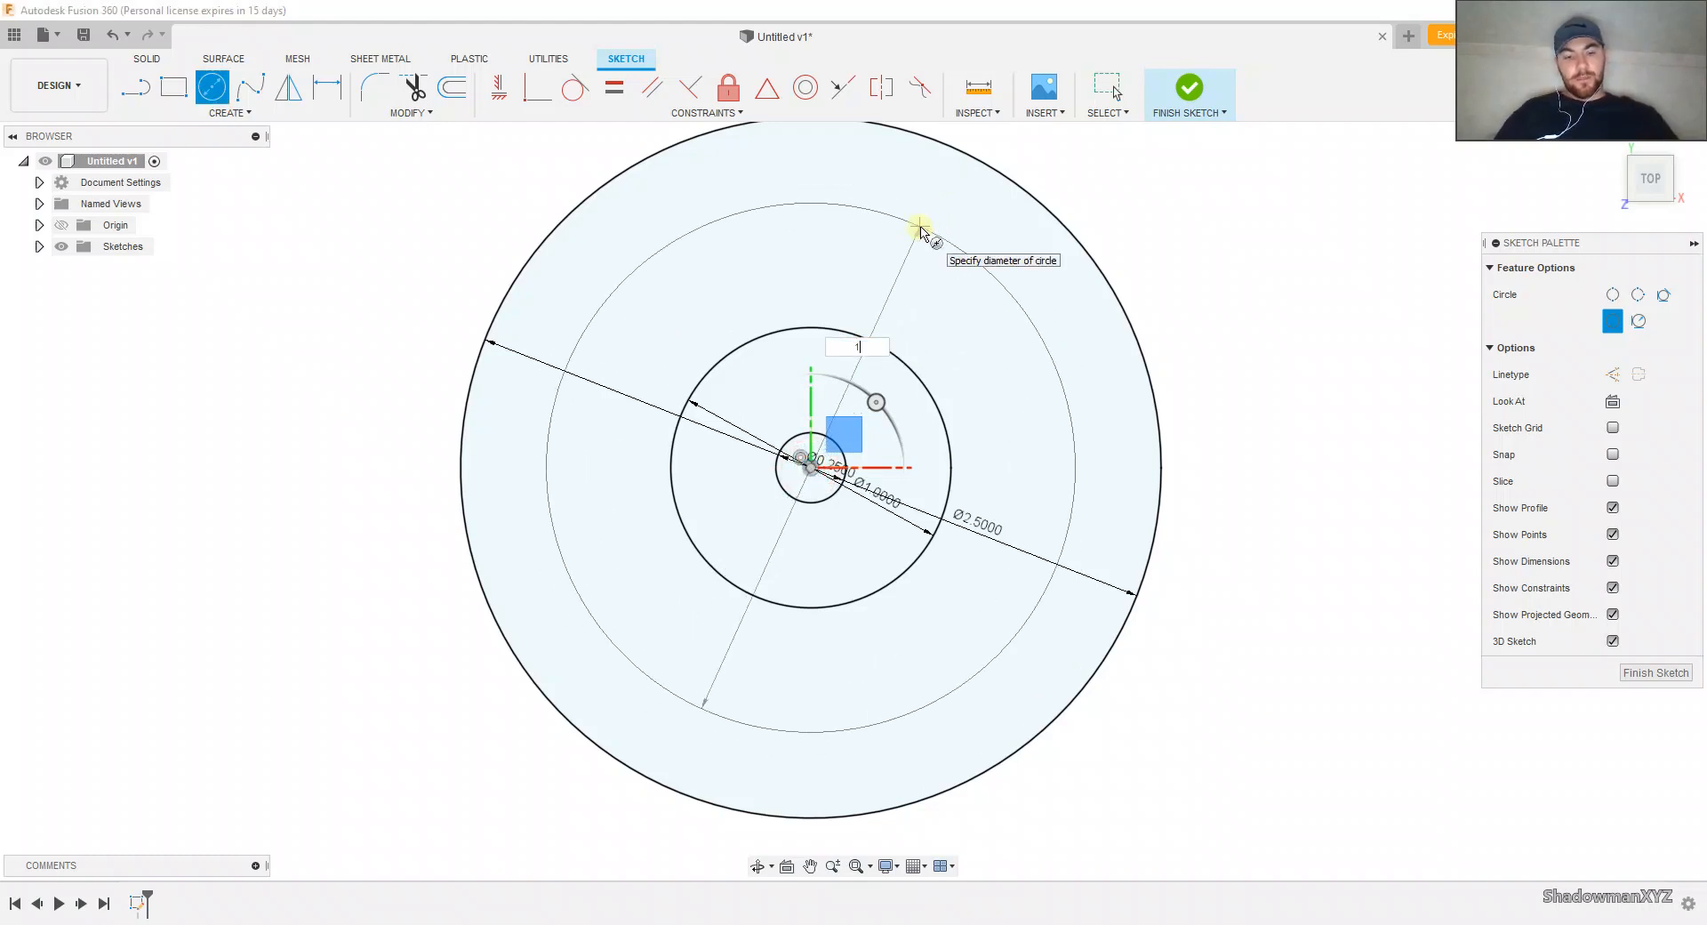
{"action": "type", "text": ".75"}
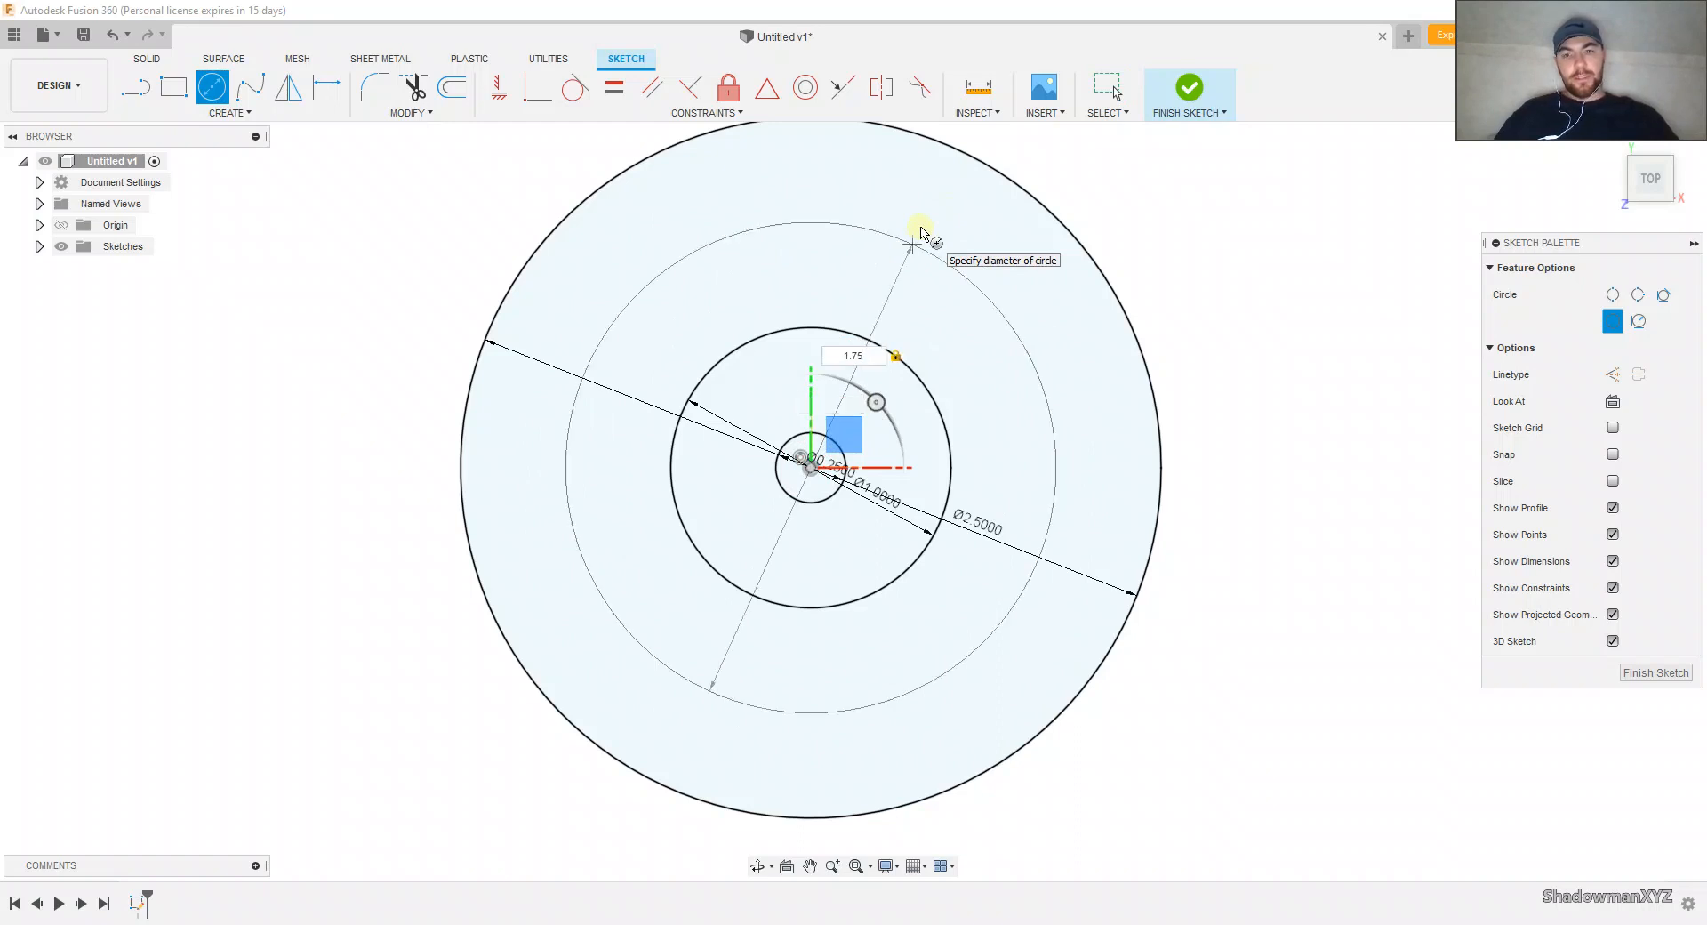
{"action": "key", "text": "Return"}
{"action": "key", "text": "Escape"}
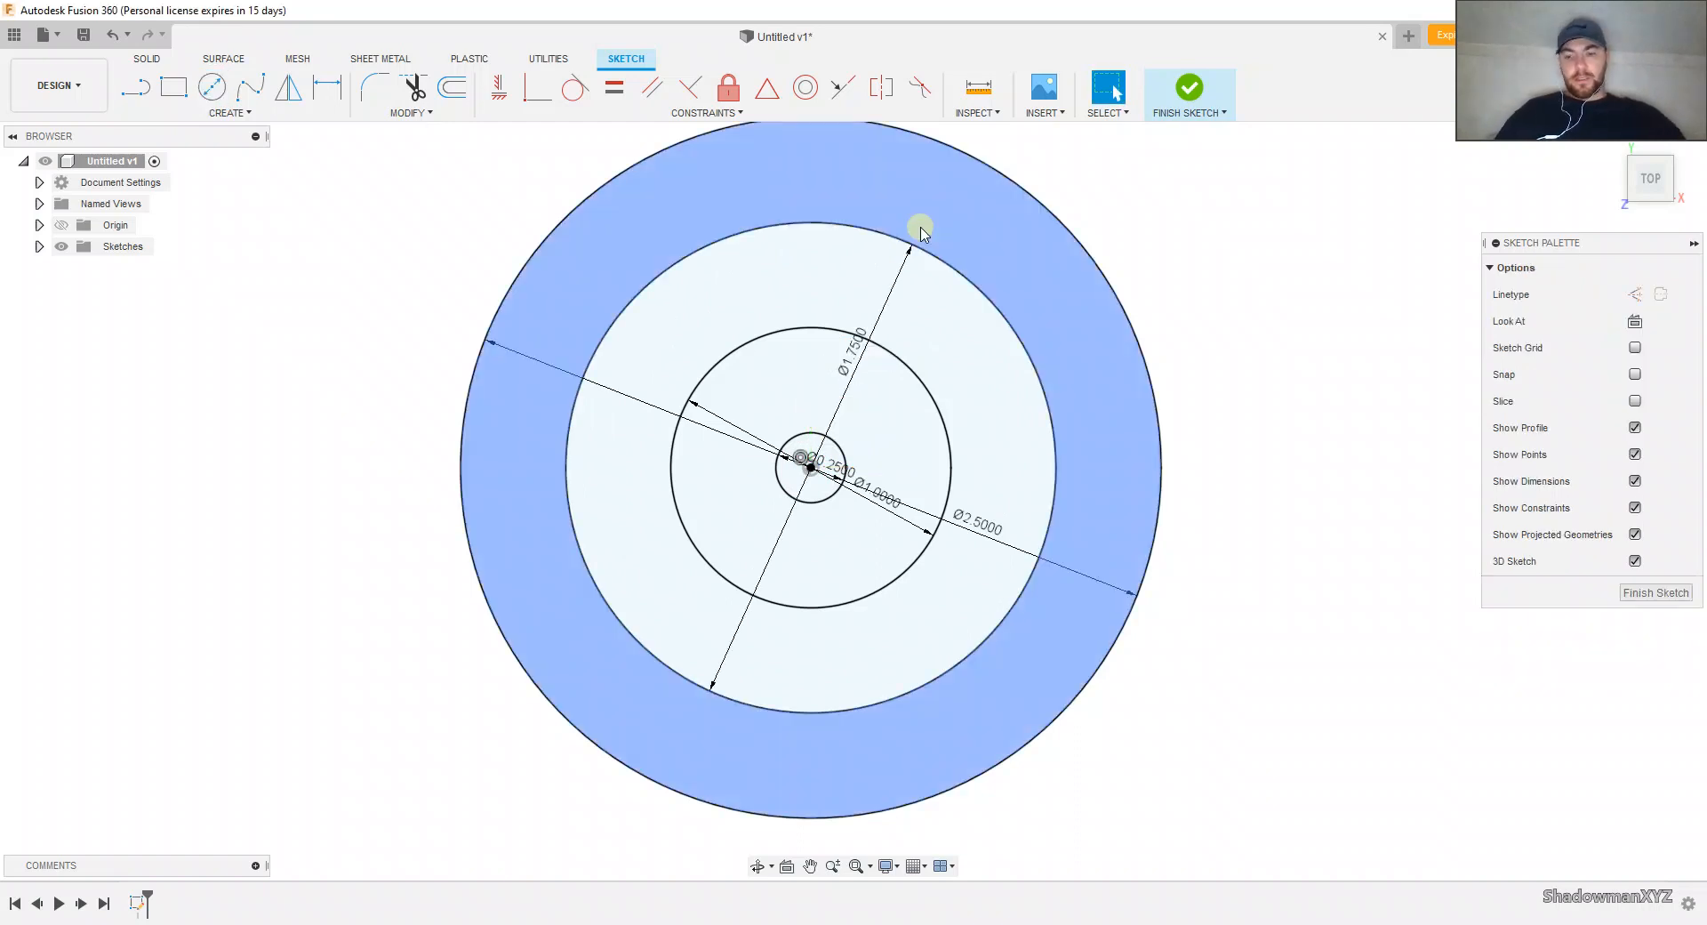
Step: Sketch a 0.25 in diameter circle about 1.02 in directly above the origin, between the 1.75 in and 2.5 in circles
{"action": "key", "text": "c"}
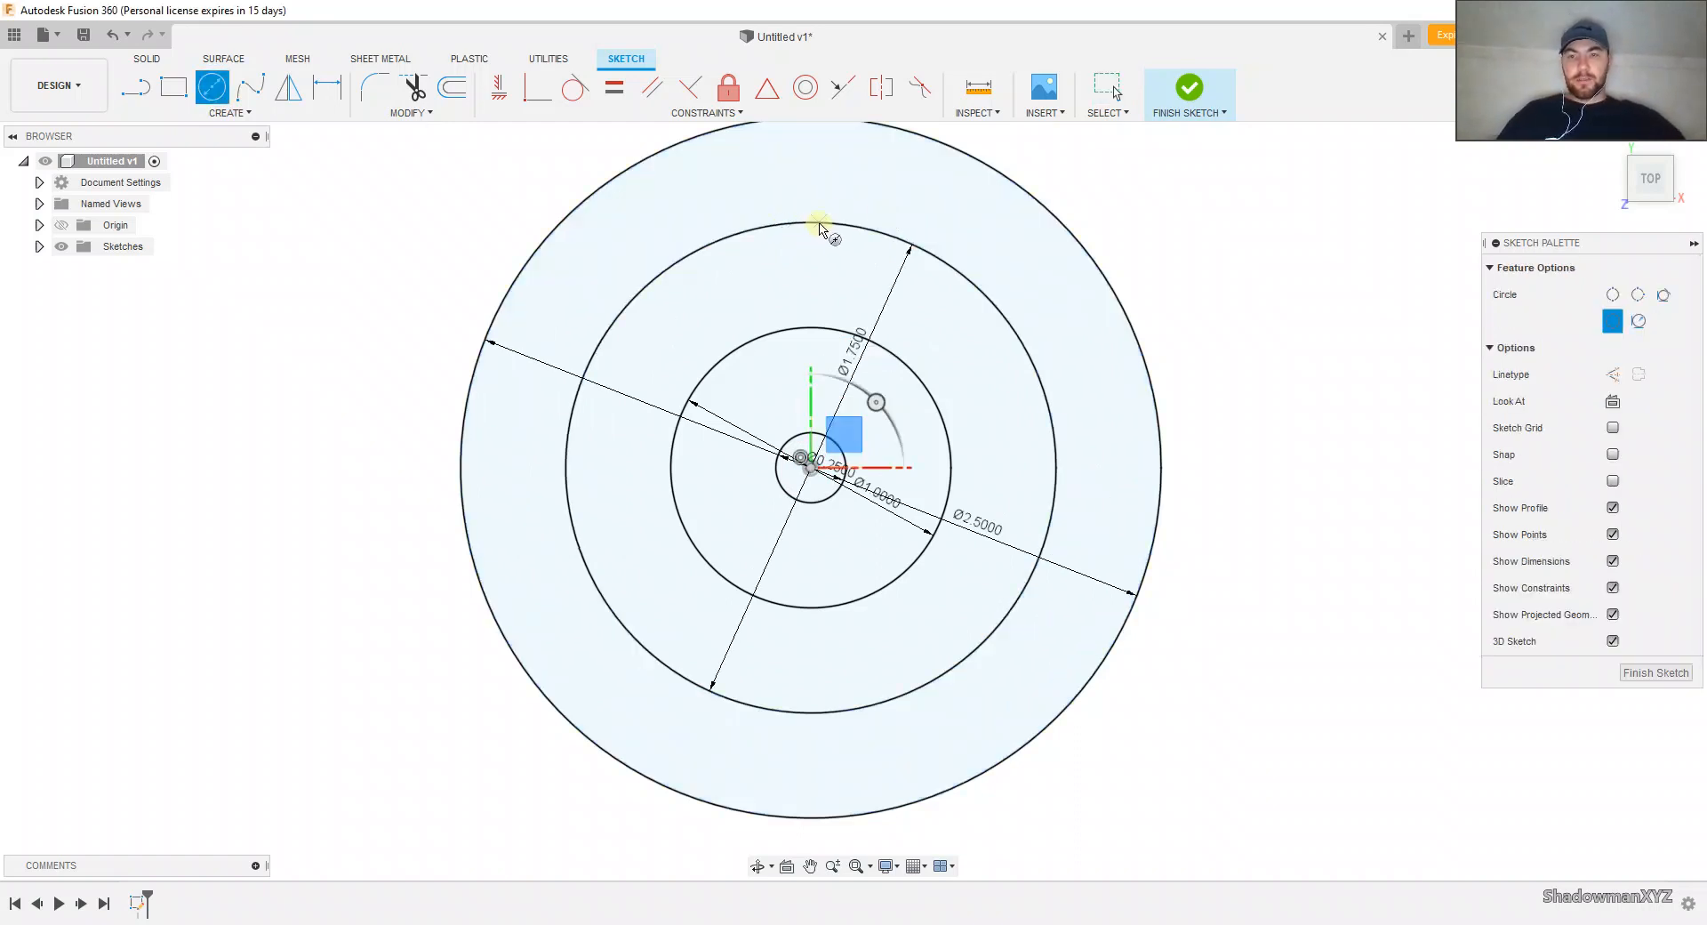
{"action": "left_click", "coordinate": [812, 183]}
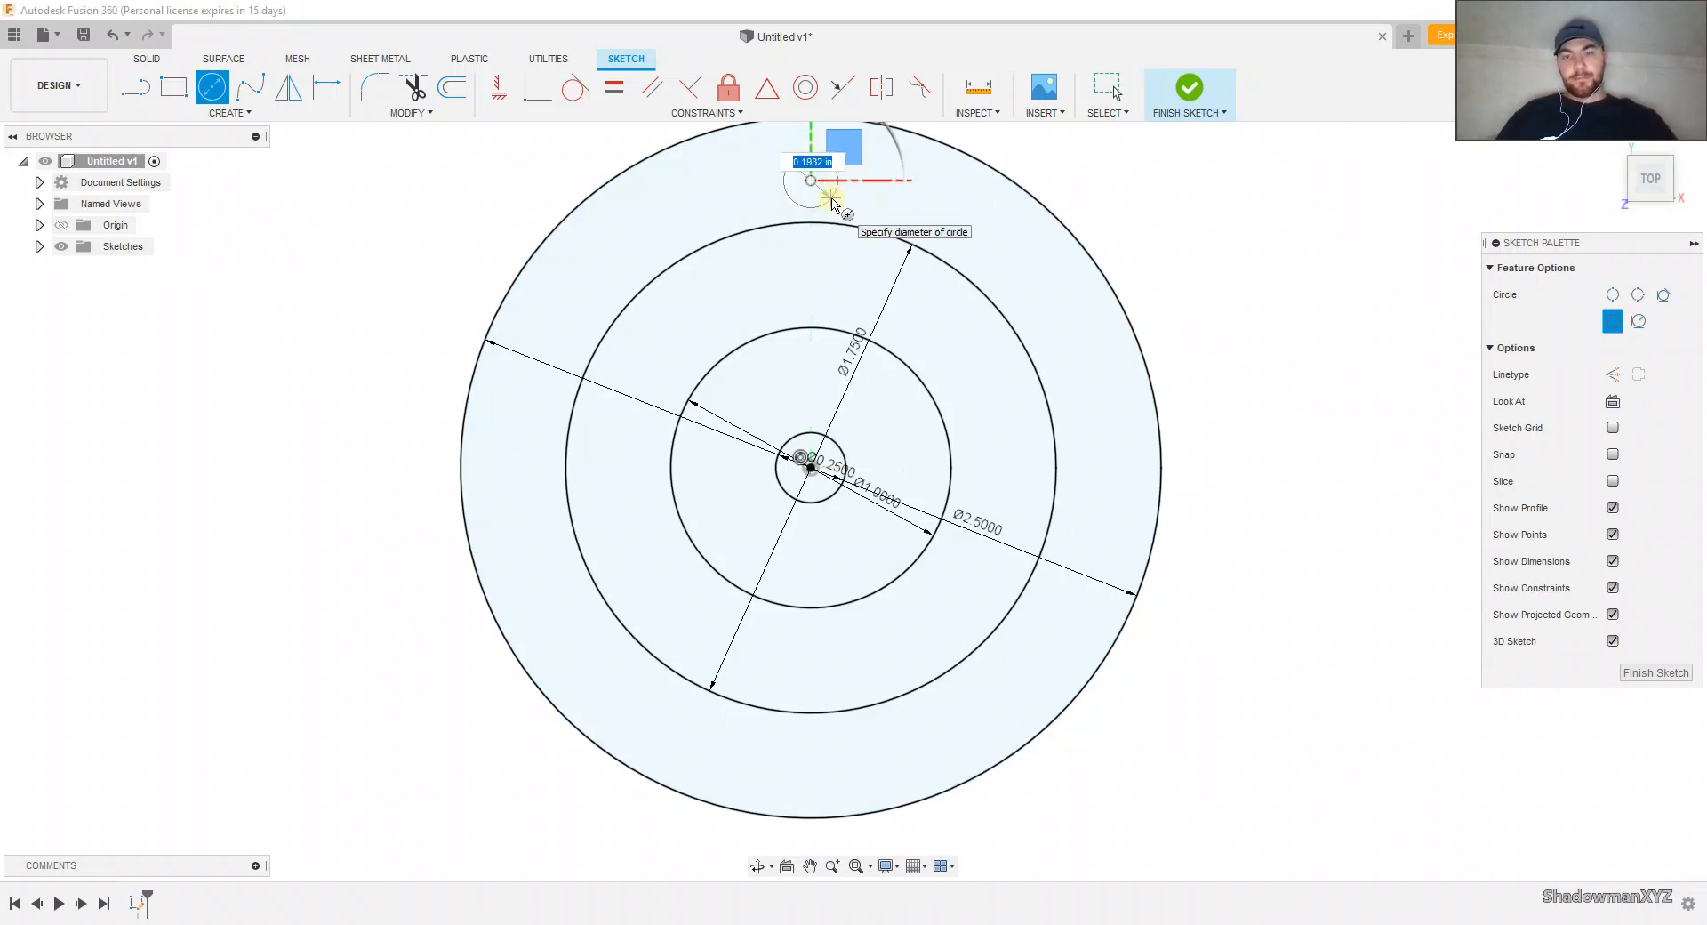
{"action": "key", "text": "BackSpace"}
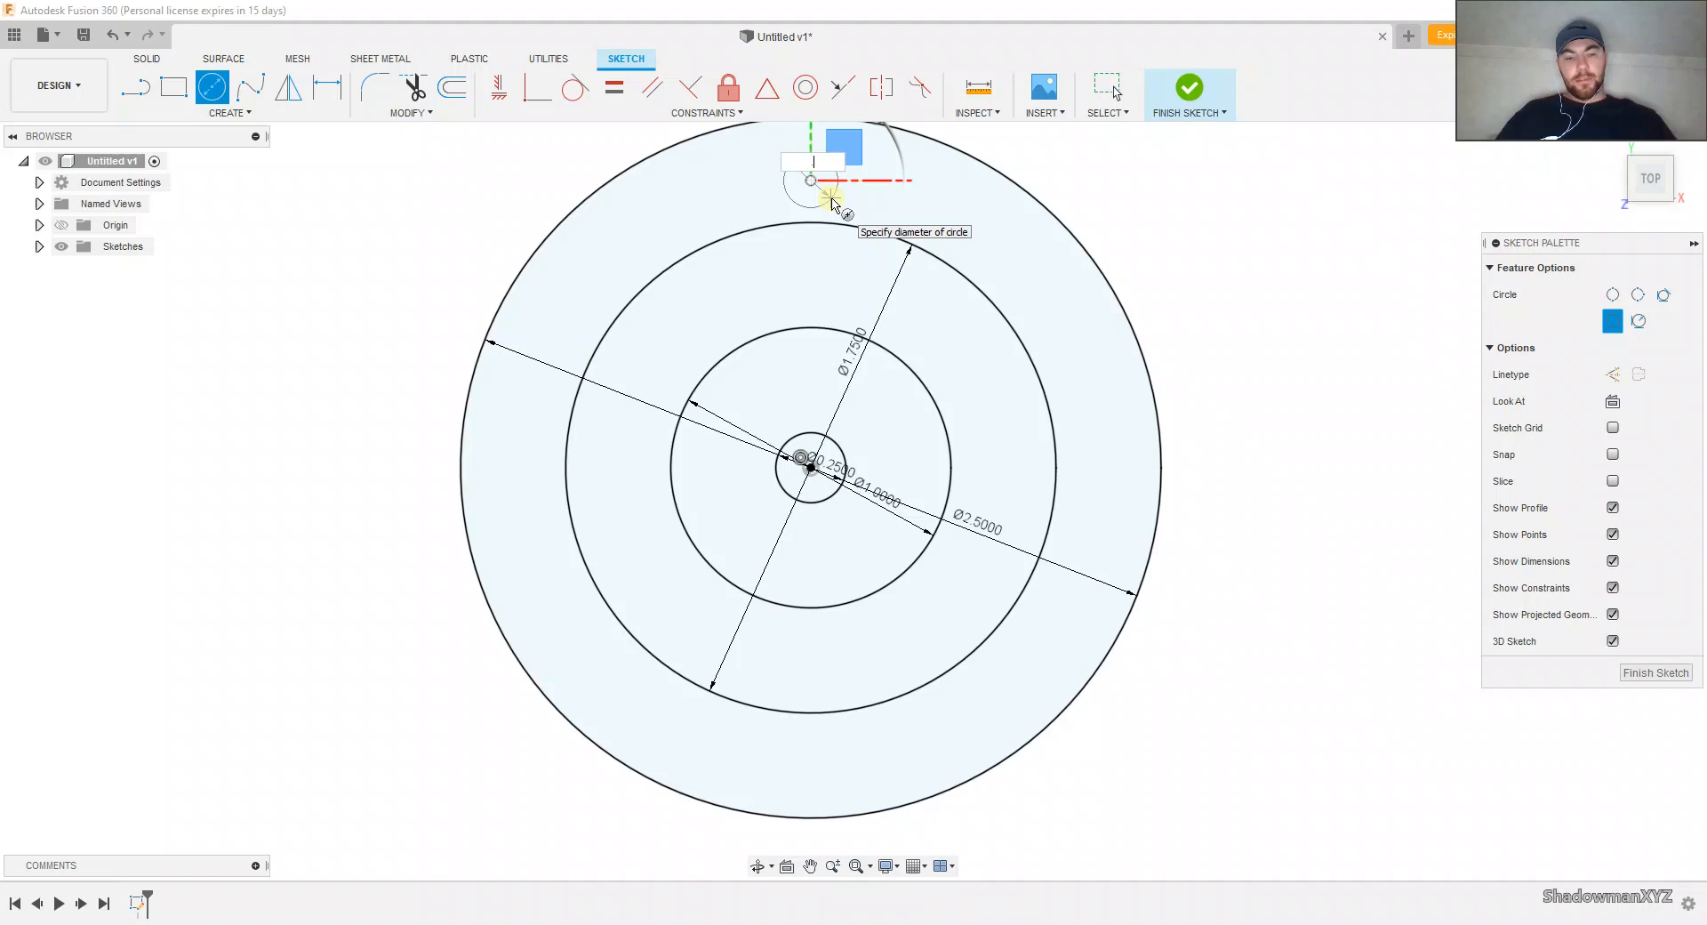
{"action": "key", "text": "Tab"}
{"action": "key", "text": "Return"}
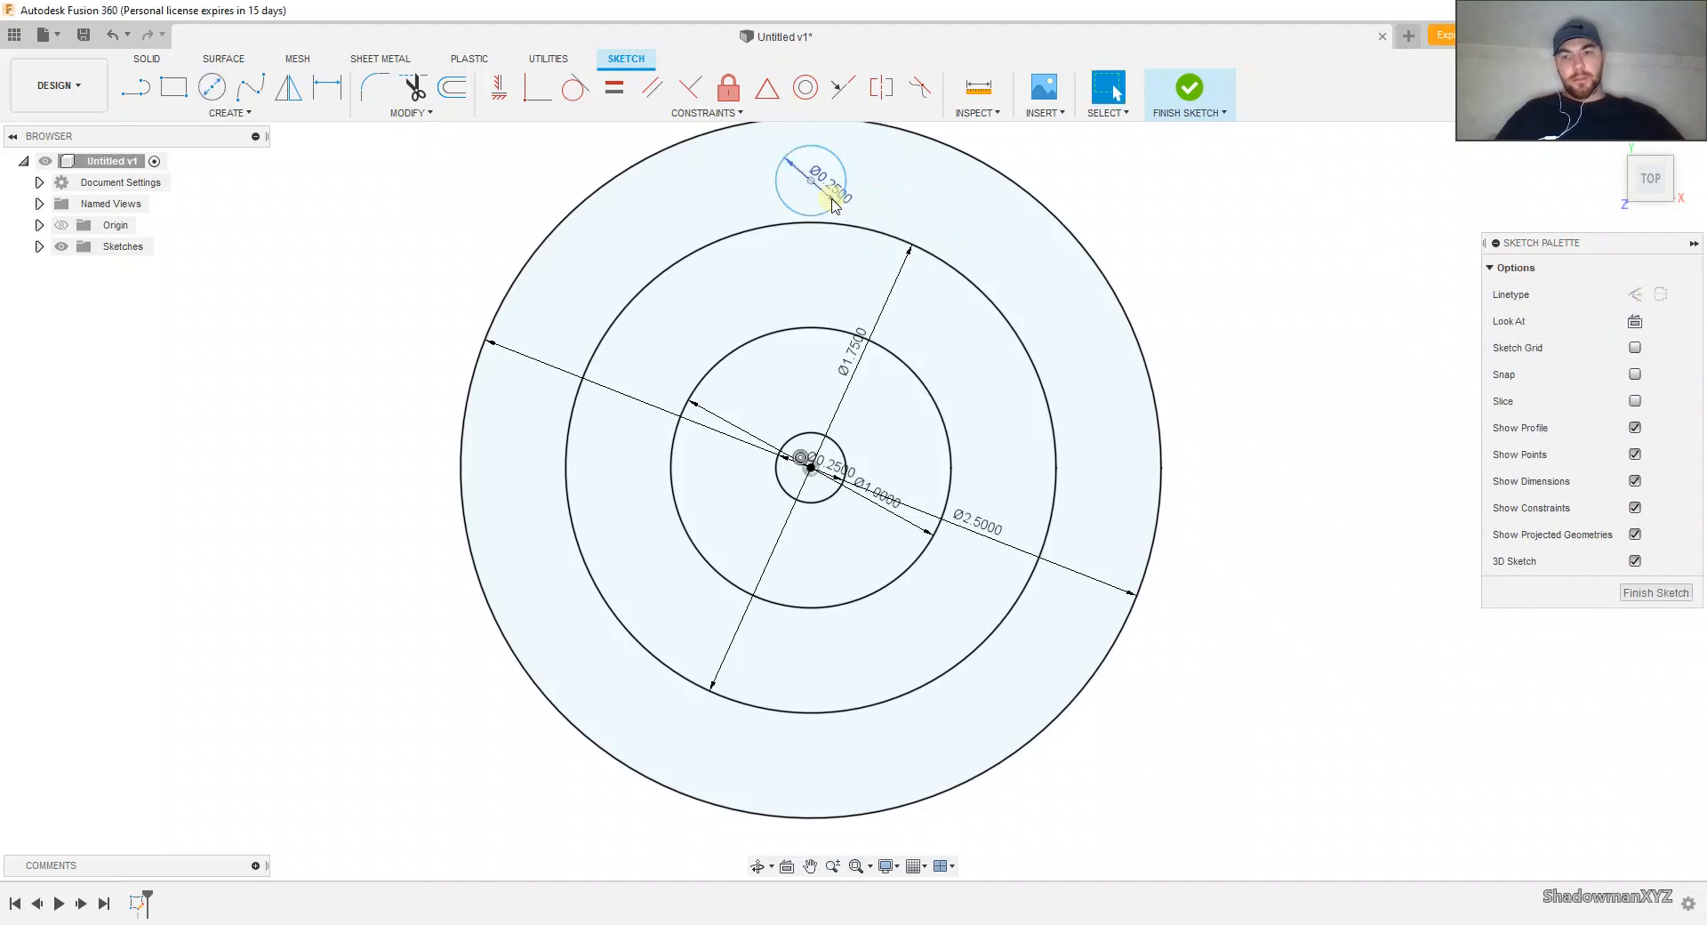
Step: Constrain the upper 0.25 in circle's center coincident with the 1.75 in circle and vertically aligned with the origin
{"action": "left_click", "coordinate": [532, 97]}
{"action": "left_click", "coordinate": [809, 184]}
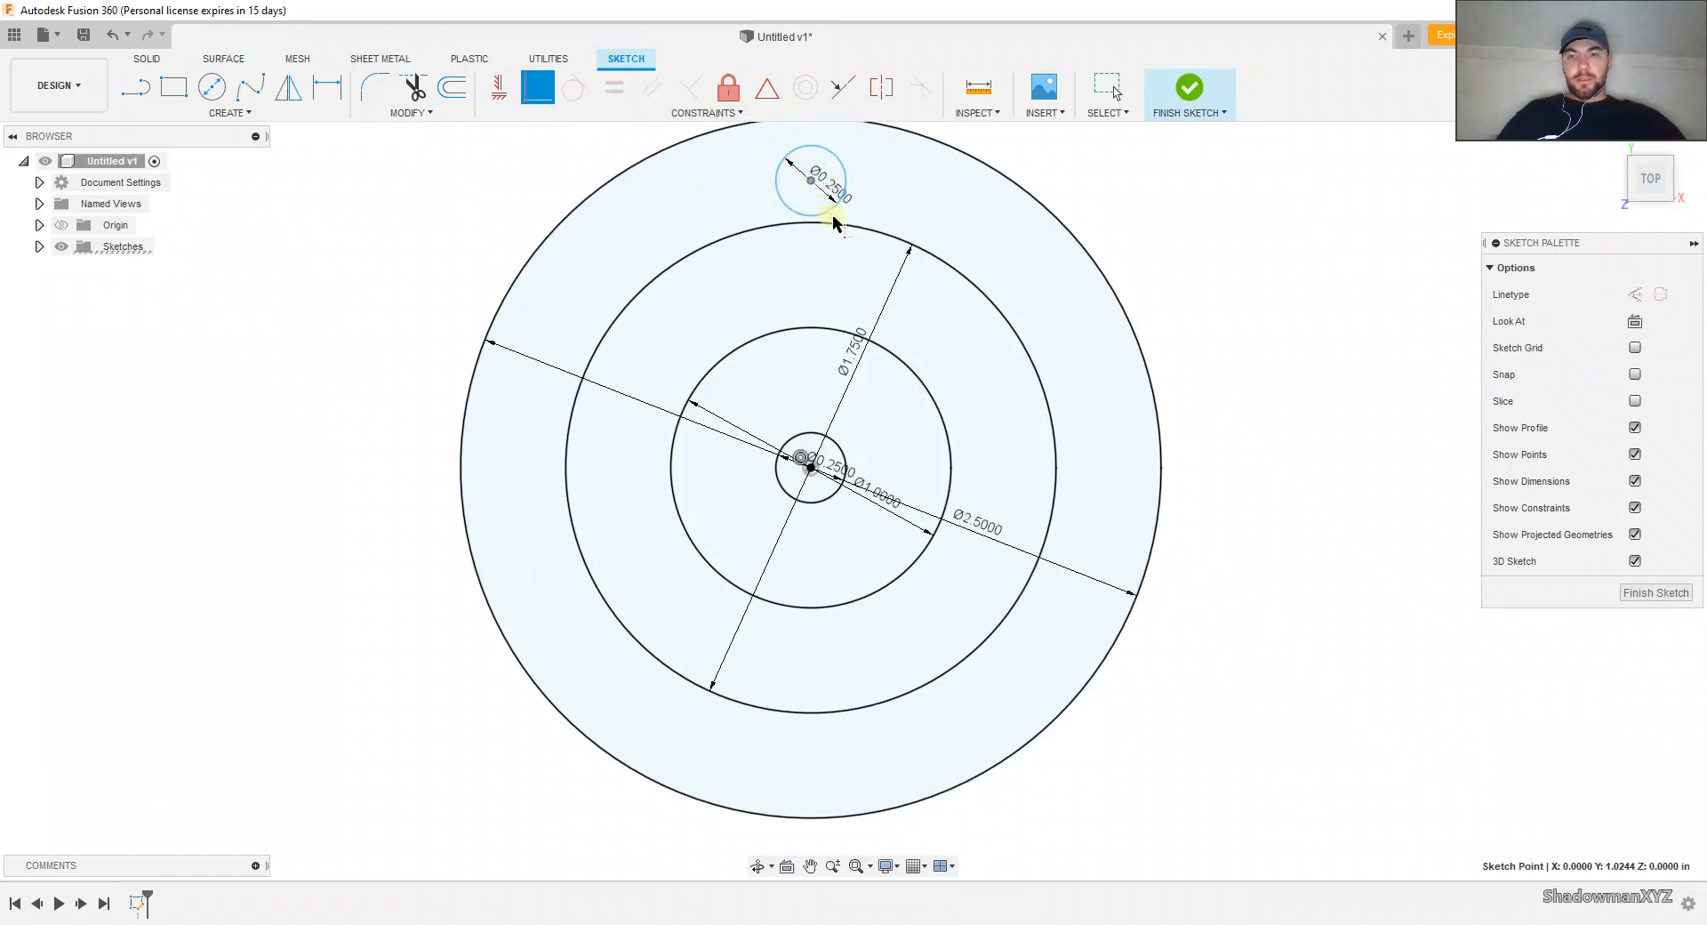
{"action": "left_click", "coordinate": [836, 227]}
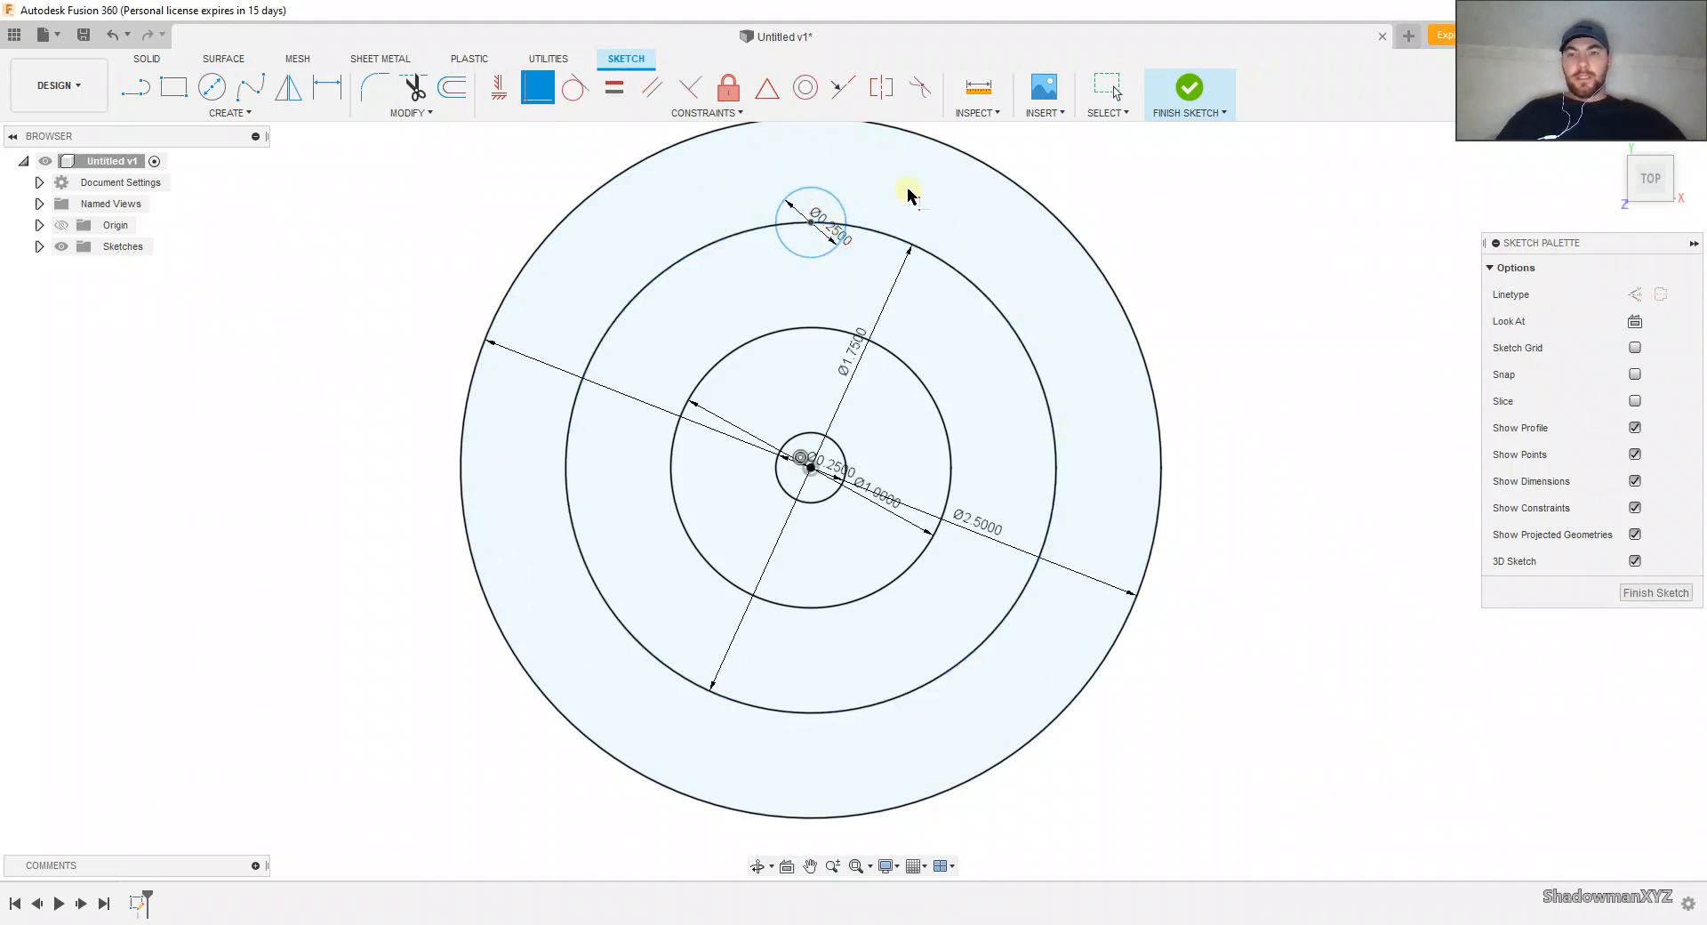
{"action": "left_click", "coordinate": [511, 104]}
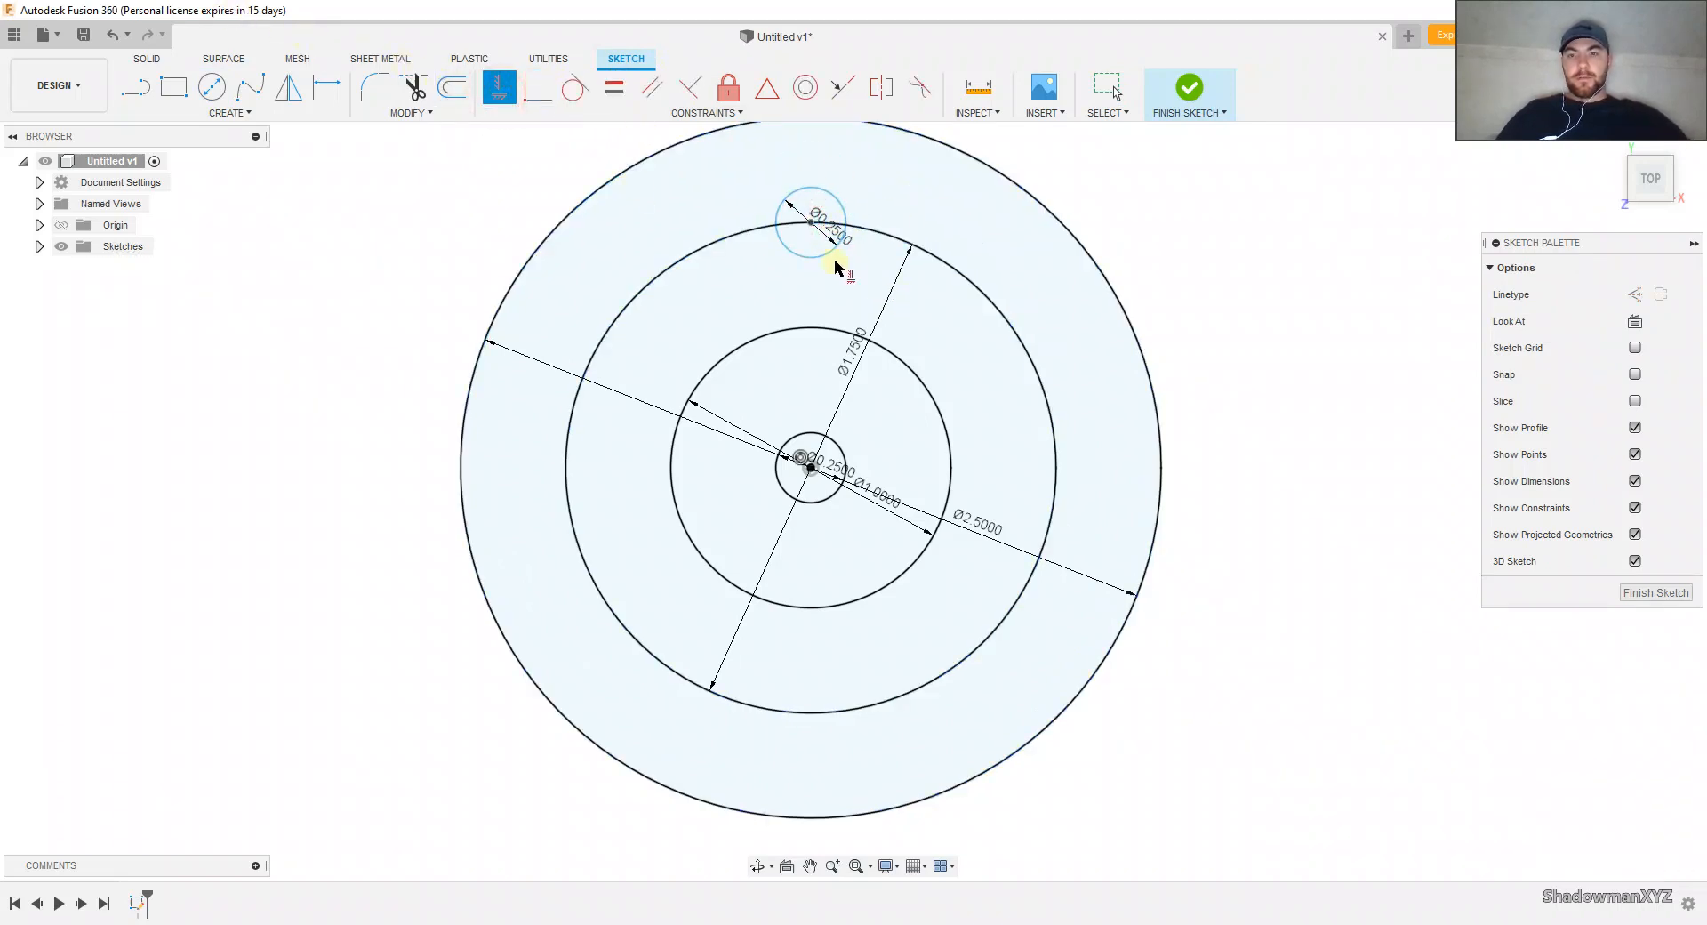
{"action": "left_click", "coordinate": [813, 221]}
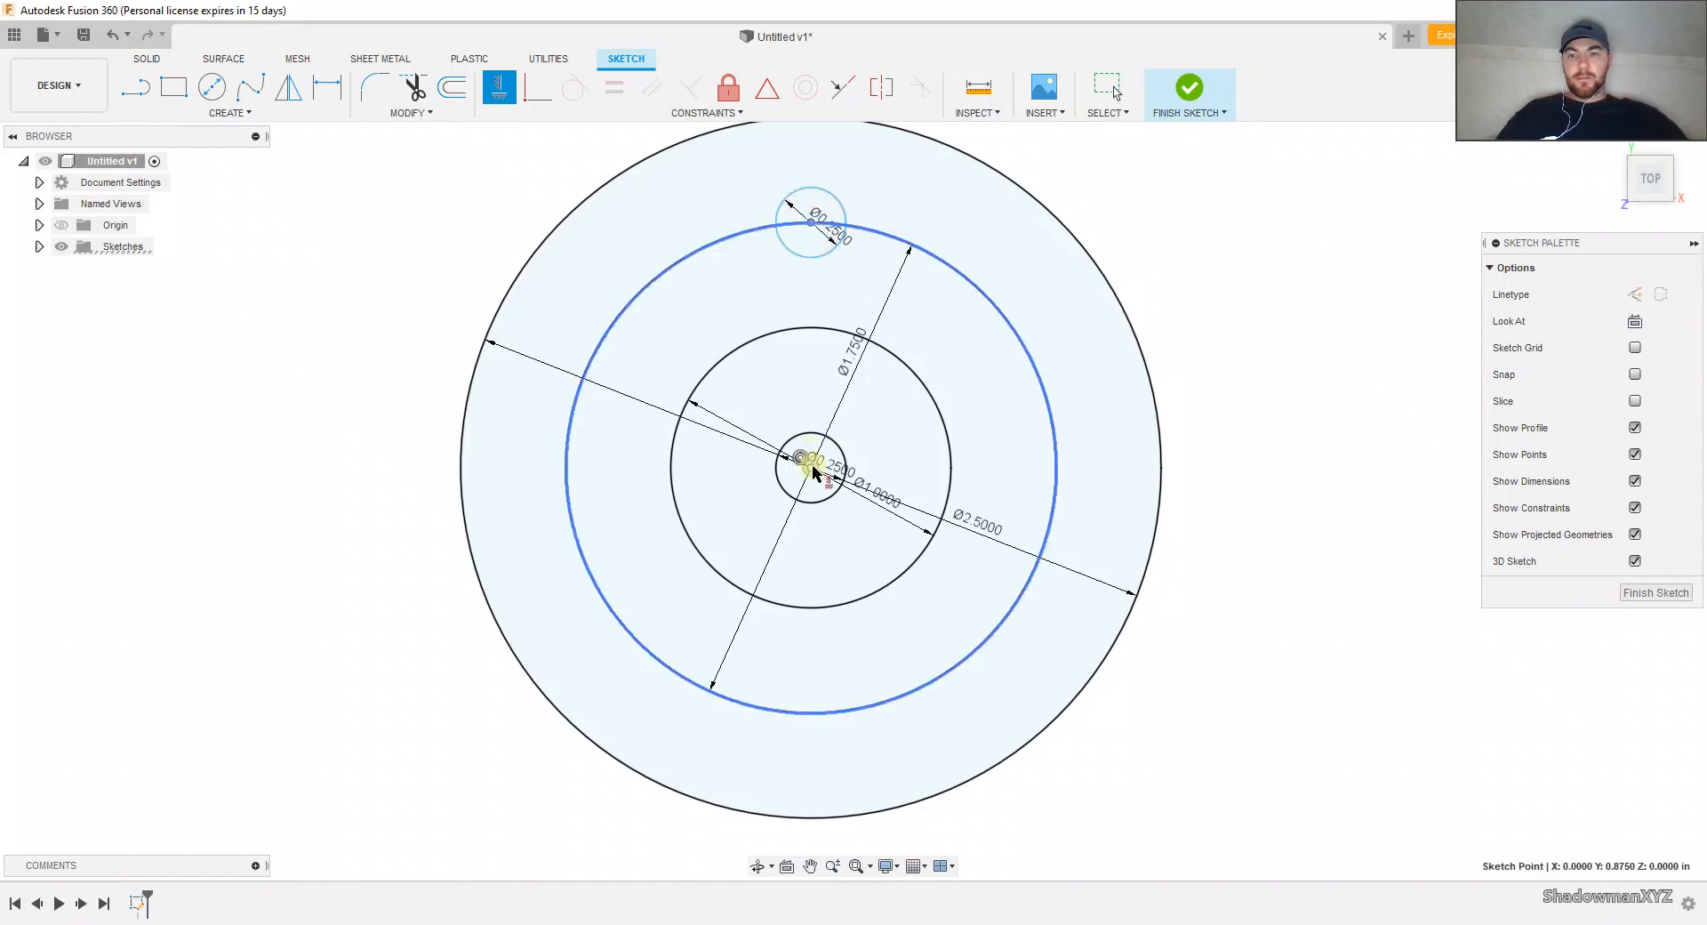
{"action": "left_click", "coordinate": [810, 466]}
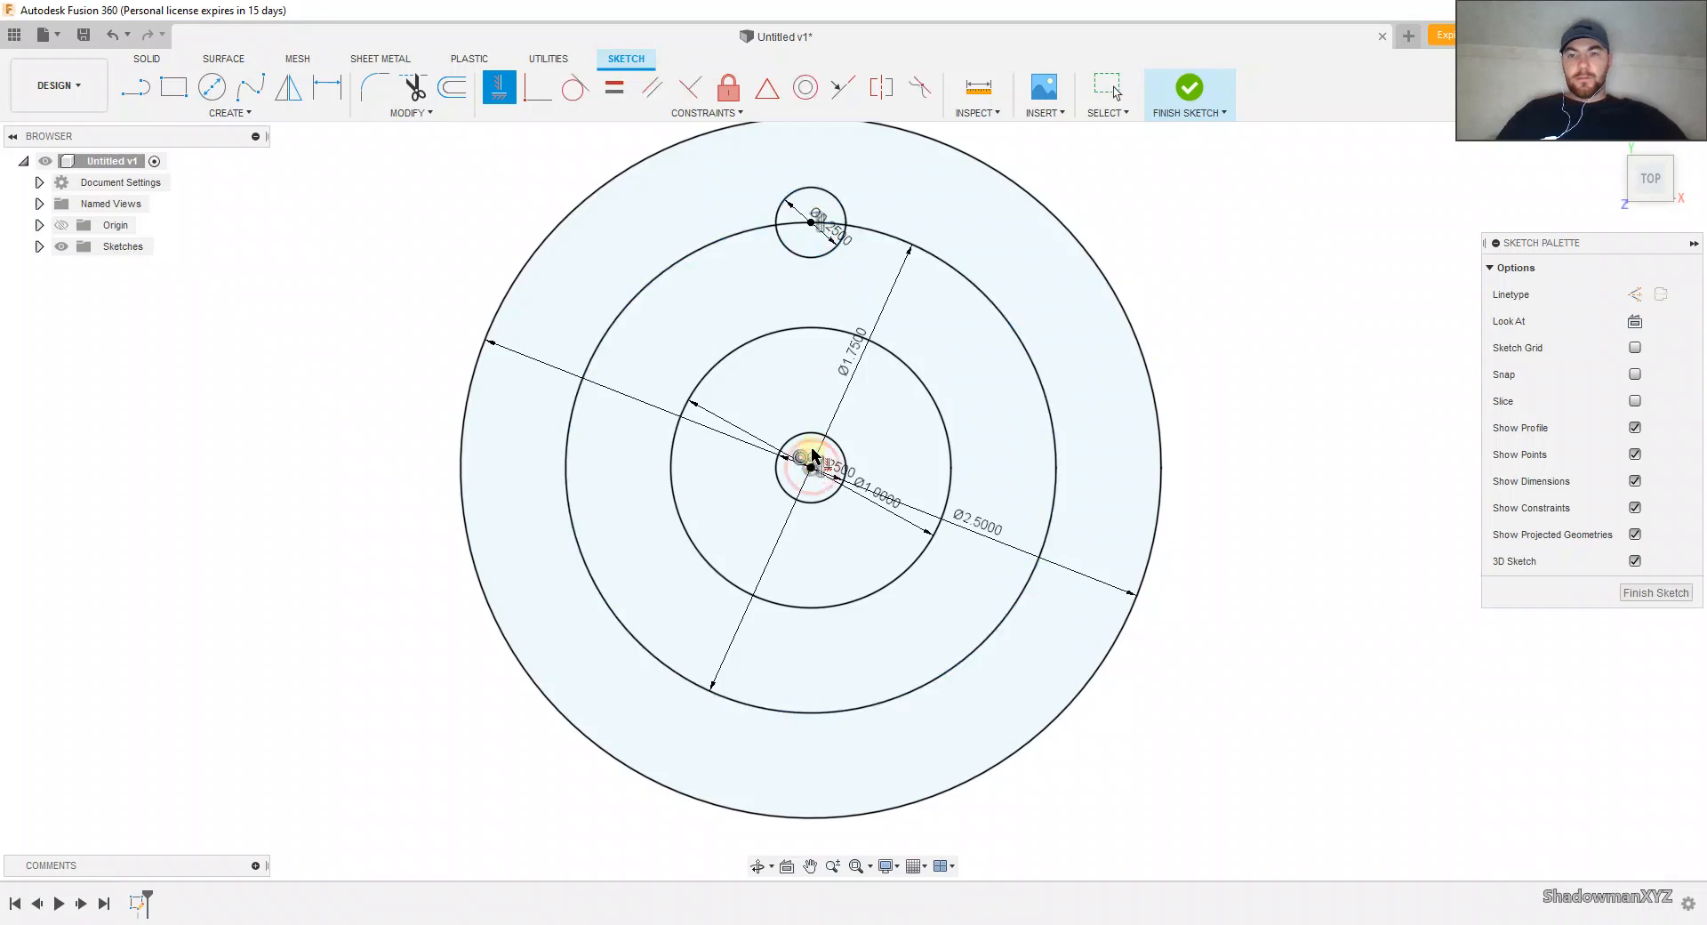
Step: Finish the sketch and extrude all its profiles except the center hole 0.125 in as a new body
{"action": "left_click", "coordinate": [1645, 593]}
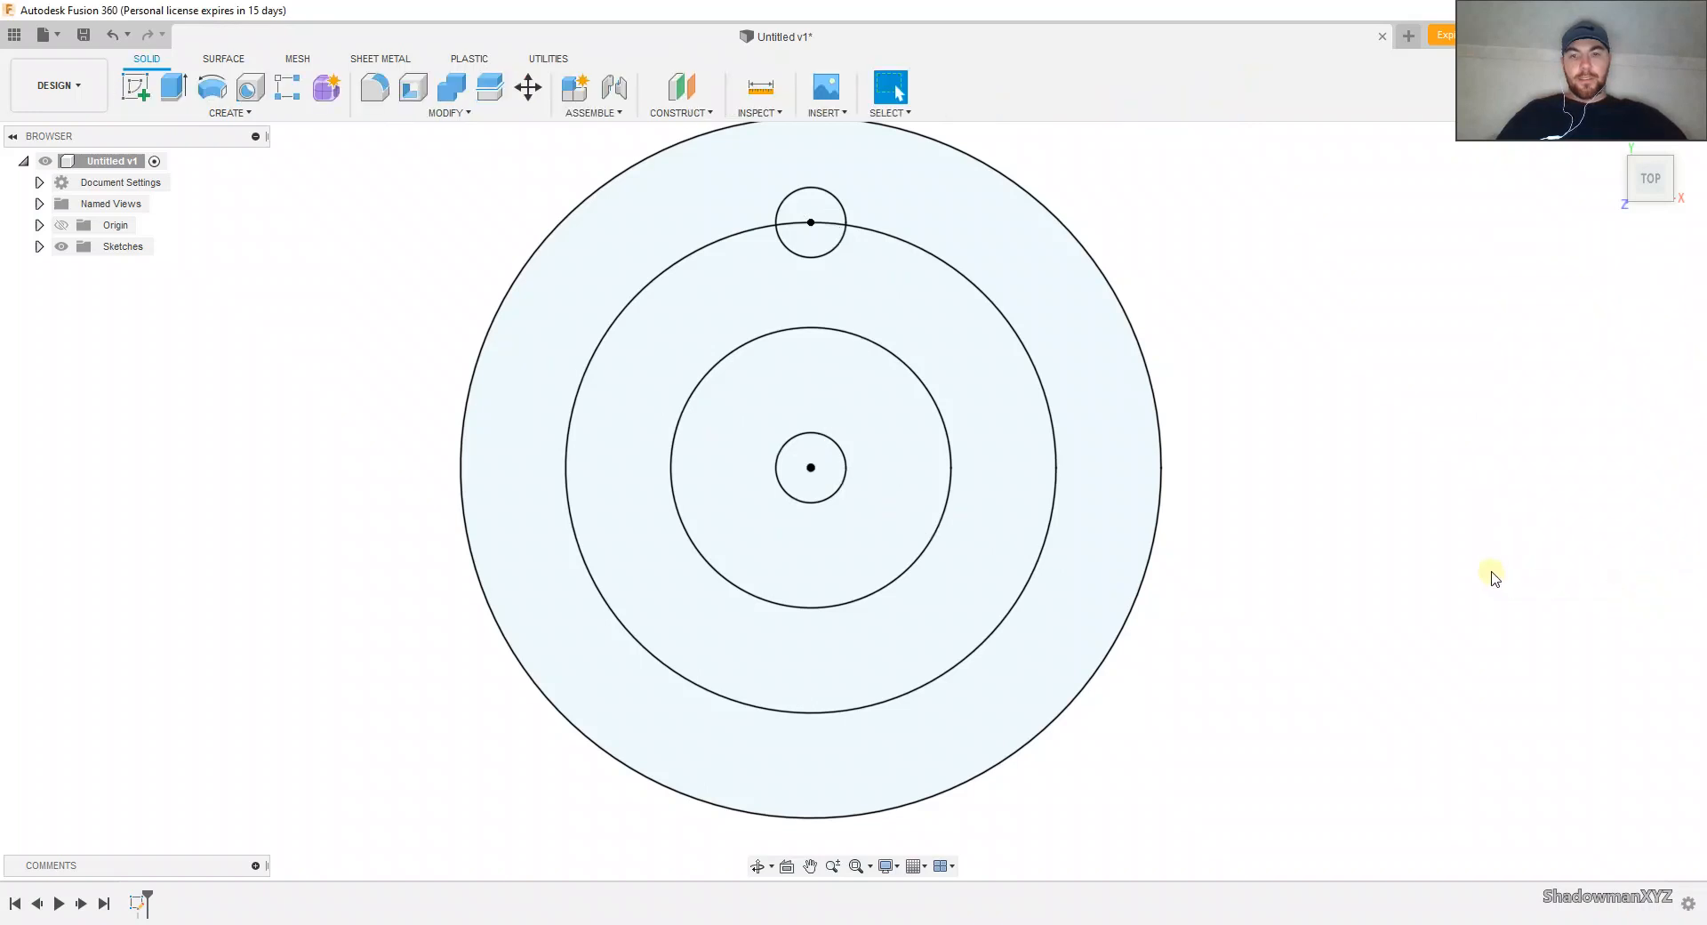
{"action": "middle_click_drag", "start_coordinate": [1195, 636], "coordinate": [1181, 571], "text": "shift"}
{"action": "key", "text": "e"}
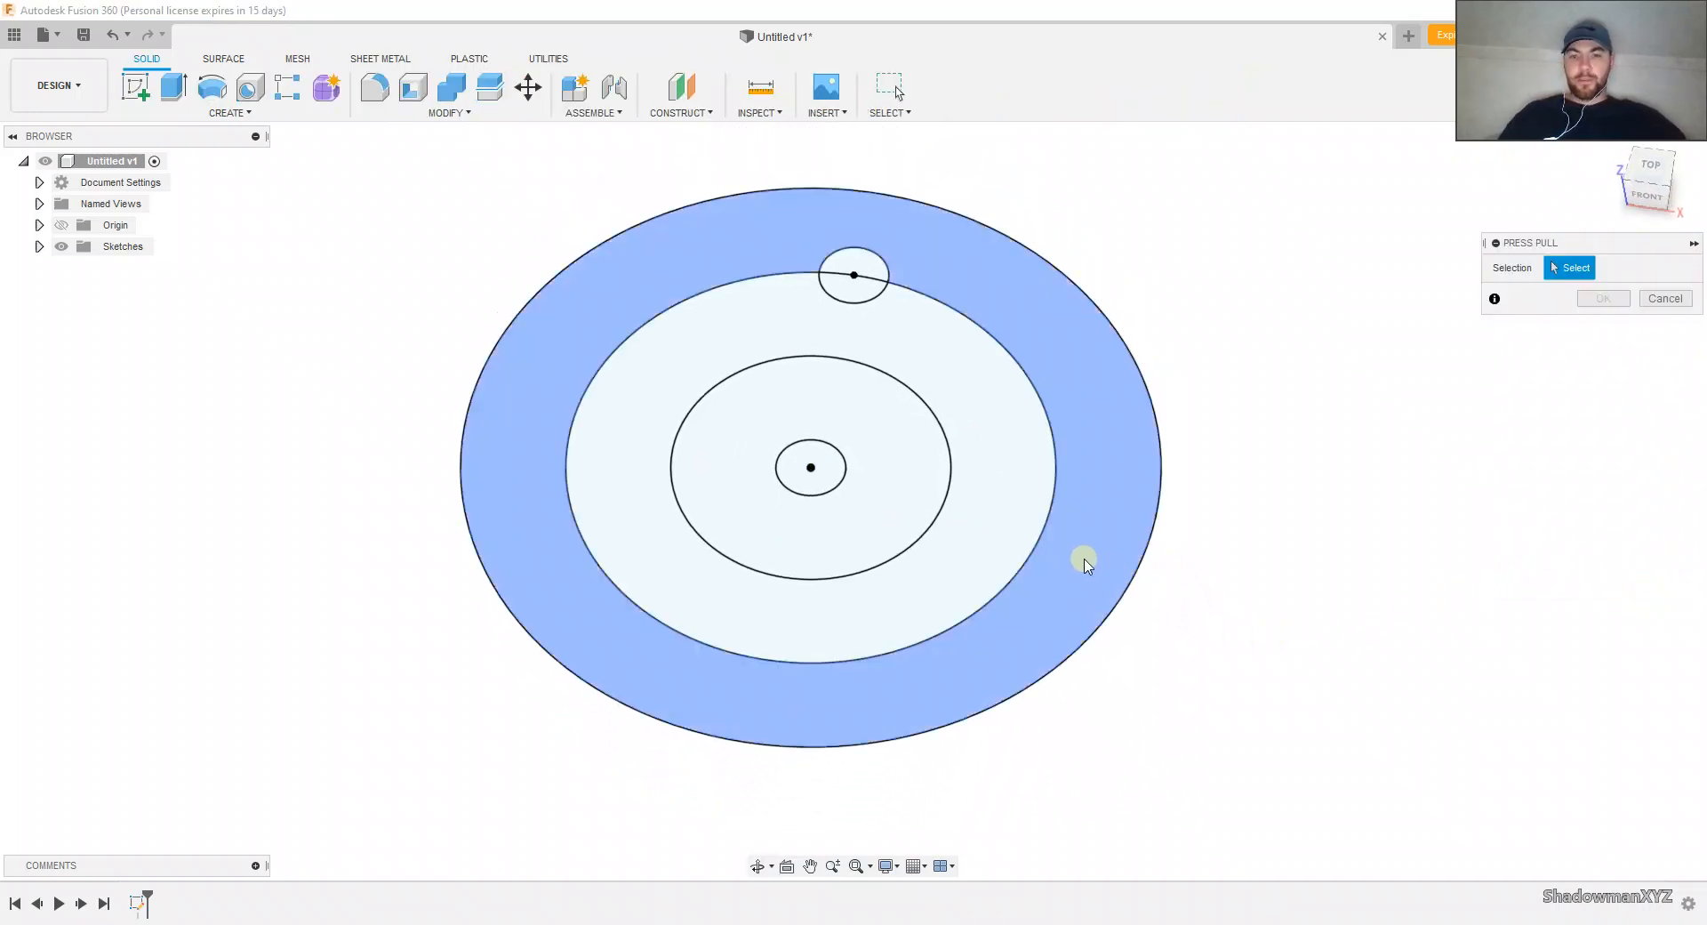
{"action": "left_click", "coordinate": [1082, 560]}
{"action": "left_click", "coordinate": [976, 530]}
{"action": "left_click", "coordinate": [887, 498]}
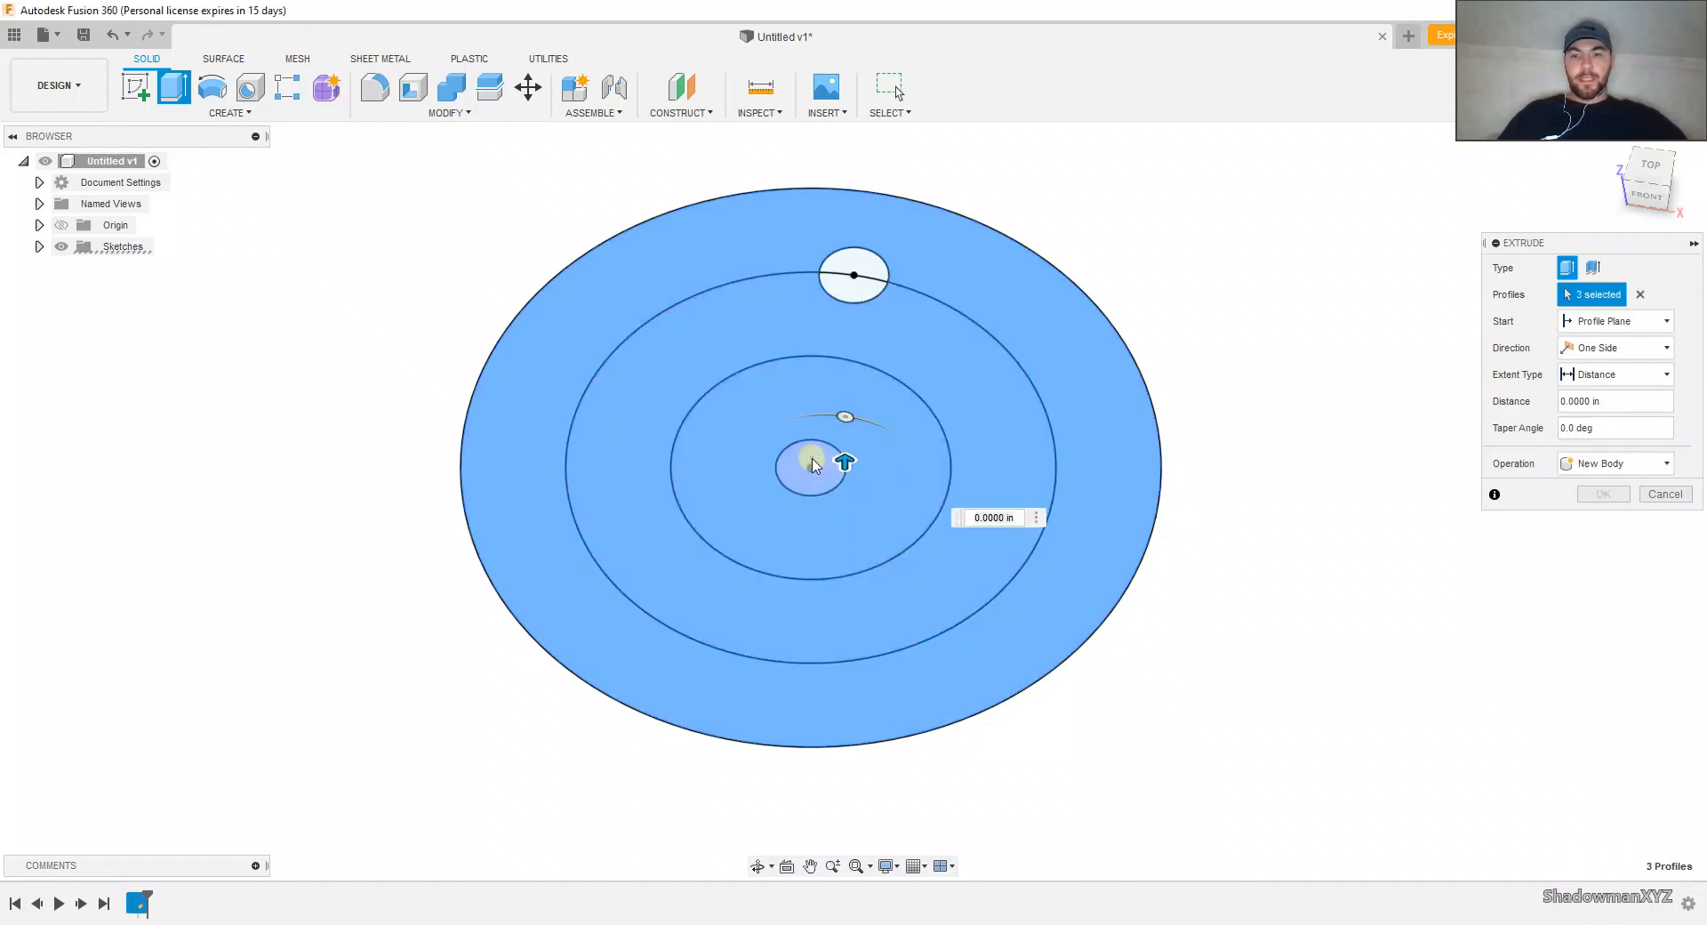
{"action": "left_click", "coordinate": [811, 464]}
{"action": "left_click", "coordinate": [840, 277]}
{"action": "left_click", "coordinate": [811, 467]}
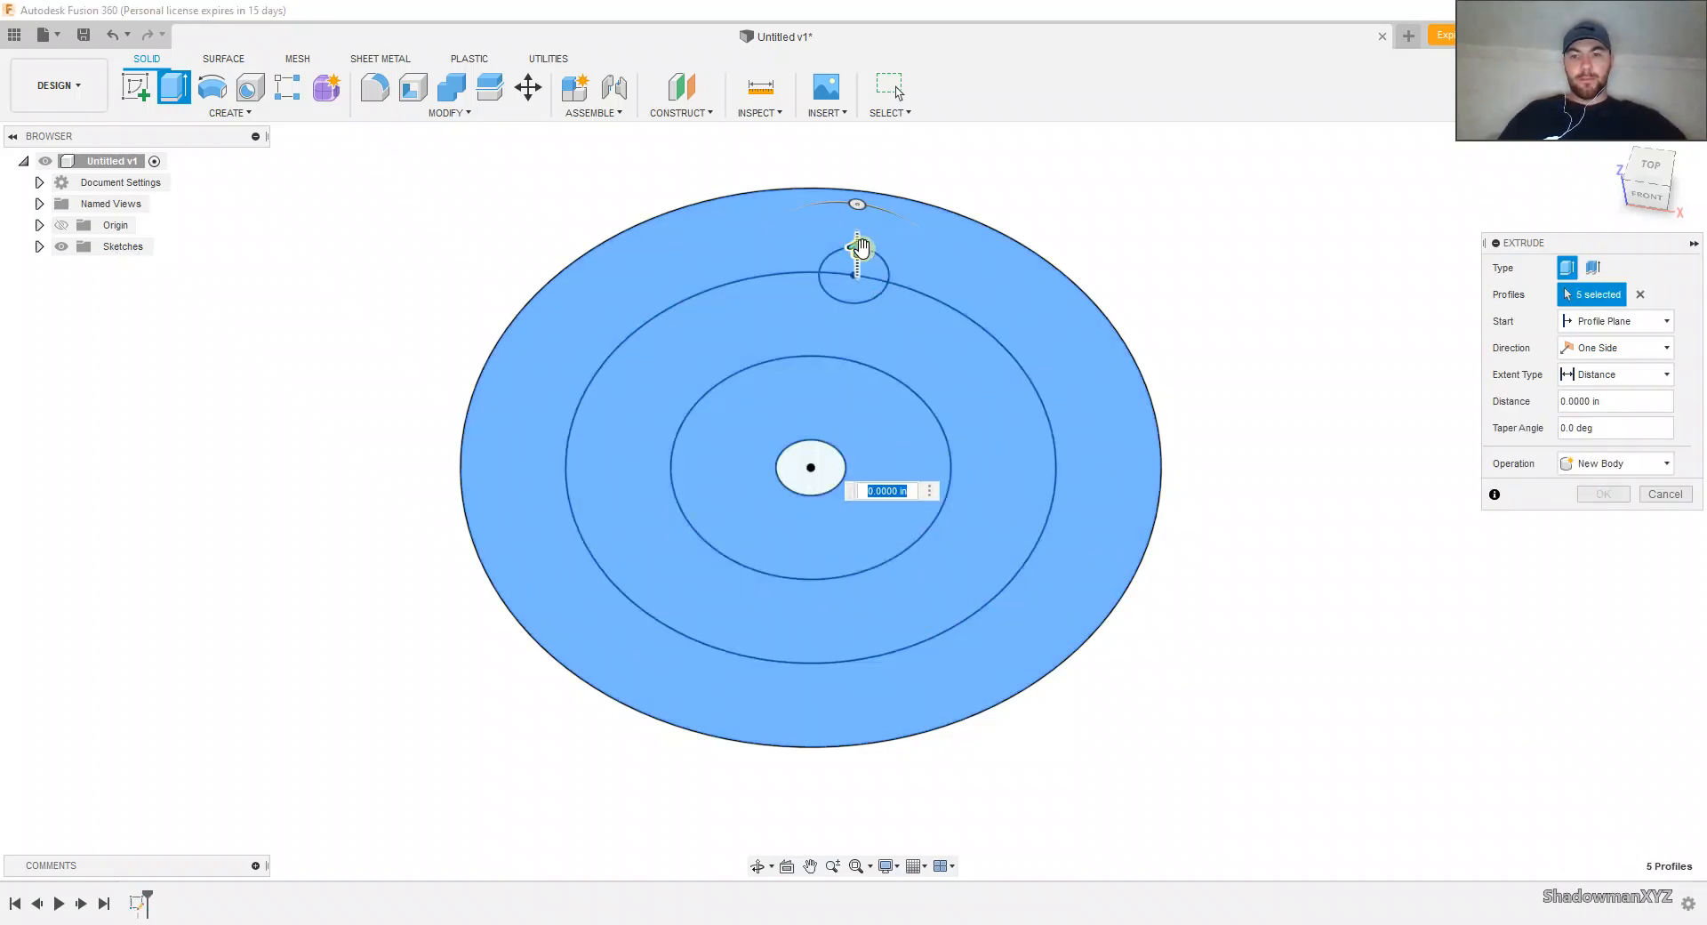
{"action": "left_click_drag", "start_coordinate": [857, 250], "coordinate": [858, 169]}
{"action": "key", "text": "BackSpace"}
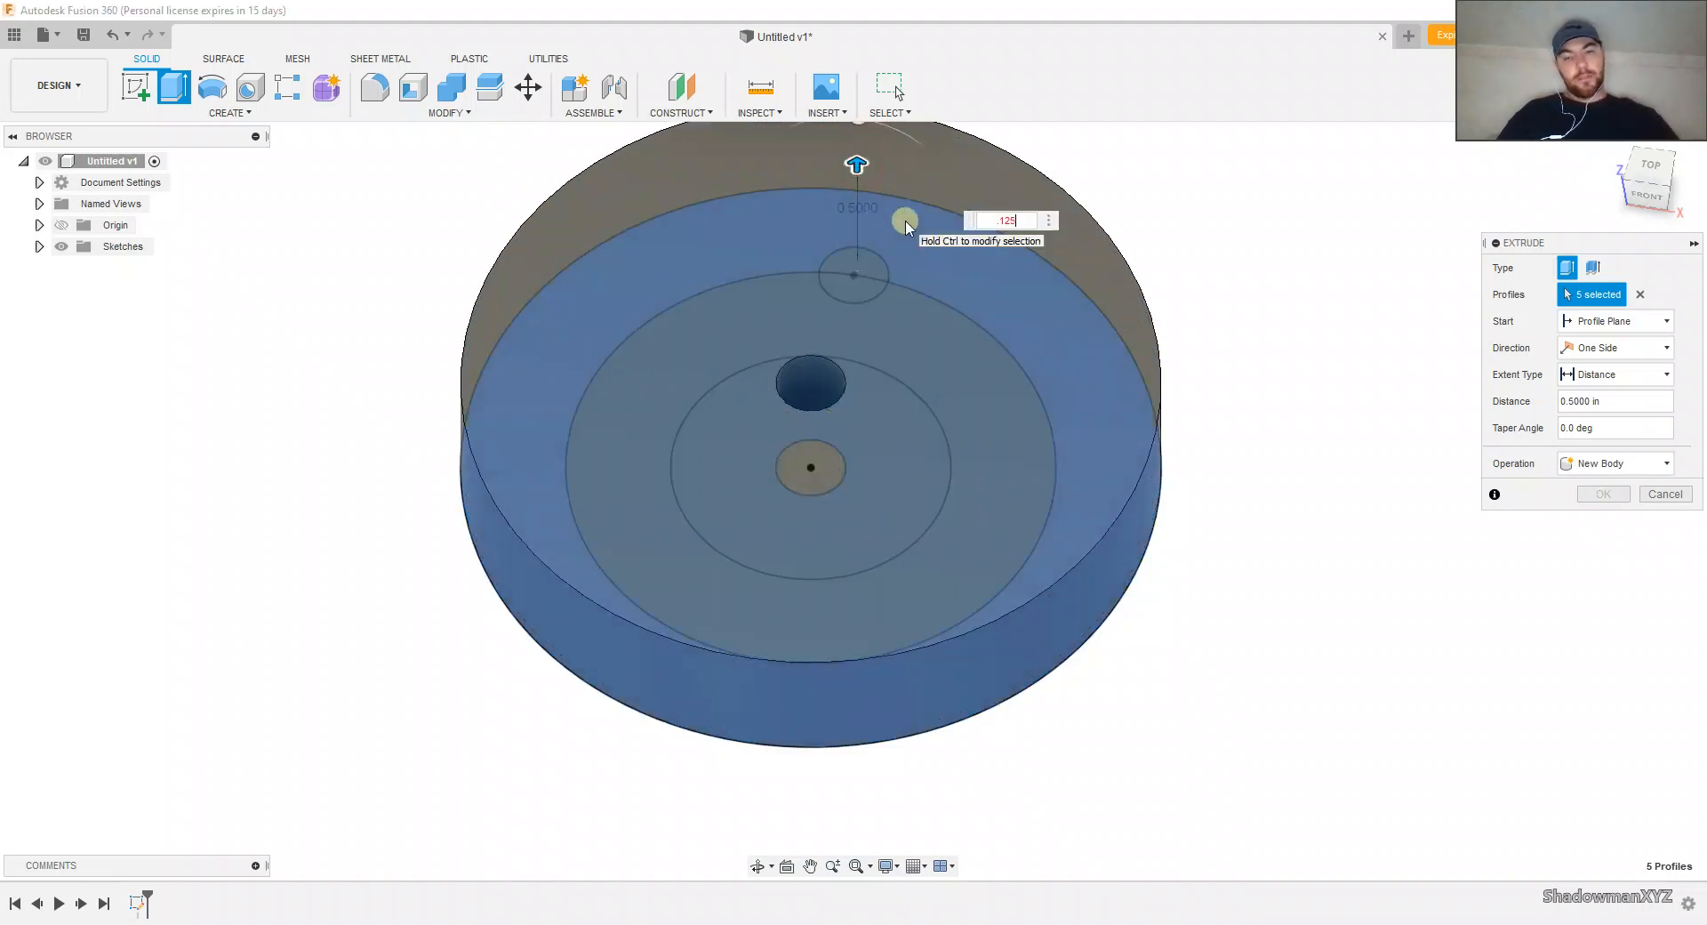
{"action": "type", "text": ".125"}
{"action": "key", "text": "Return"}
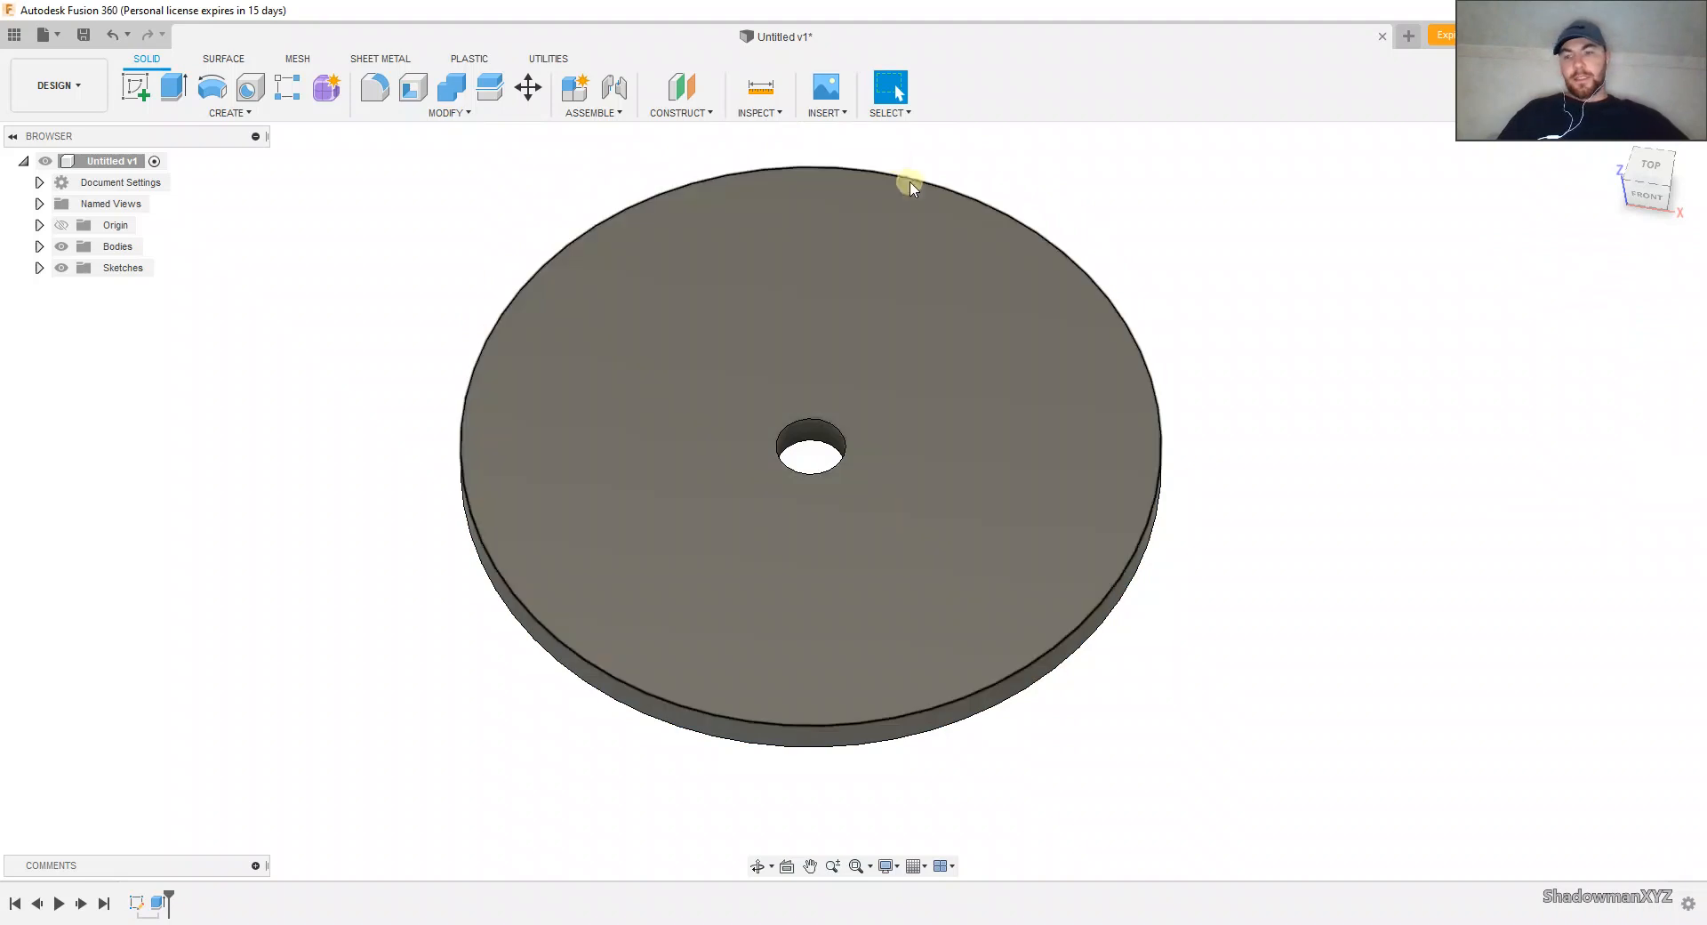
Step: Hide the solid body and show Sketch1 so its profiles can be selected
{"action": "left_click", "coordinate": [61, 246]}
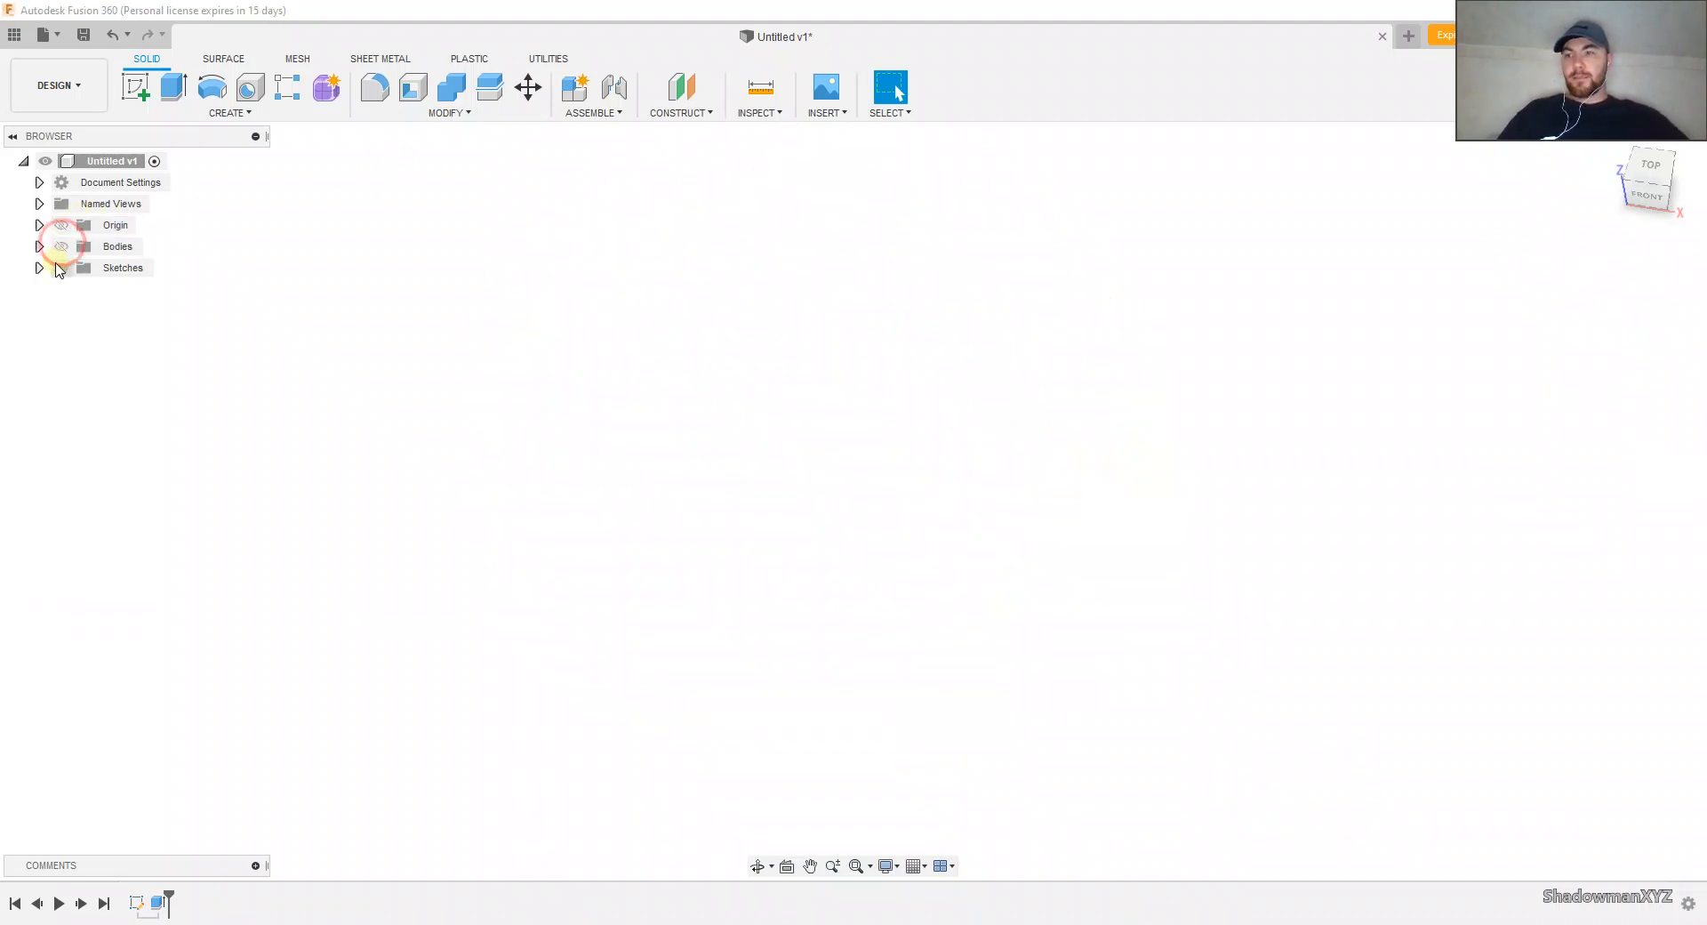
{"action": "left_click", "coordinate": [39, 267]}
{"action": "left_click", "coordinate": [78, 289]}
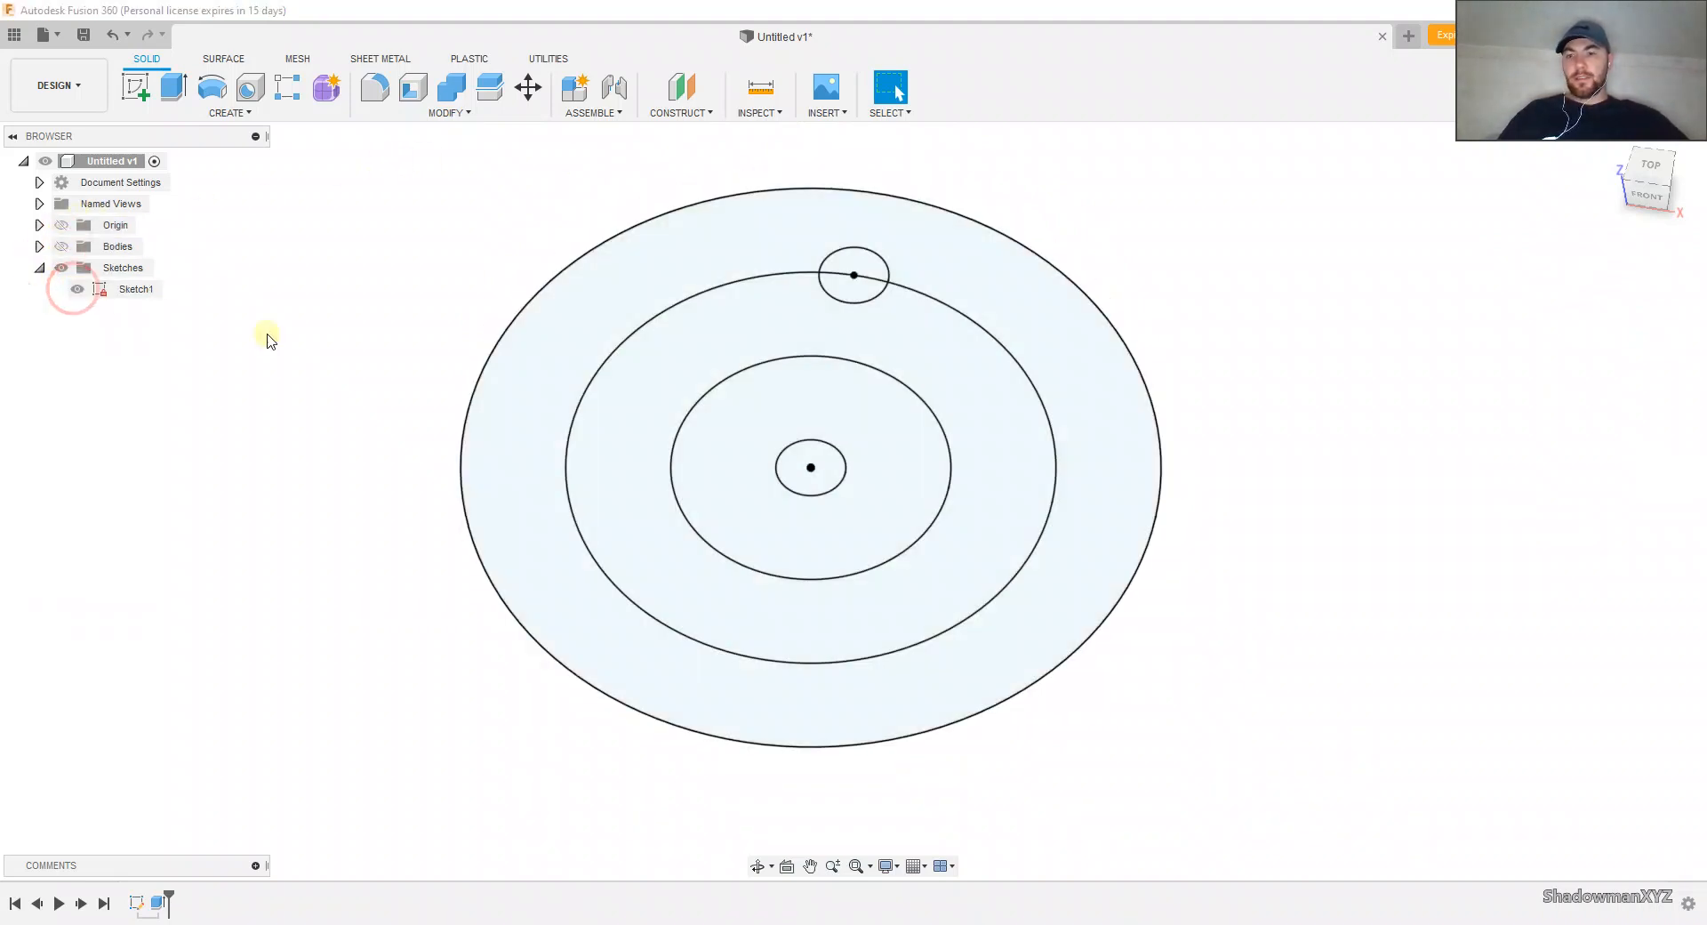
Step: Start a 0.25 in extrusion of the two rings inside the 1.75 in circle and half of the small hole circle, with the body shown
{"action": "left_click", "coordinate": [719, 590]}
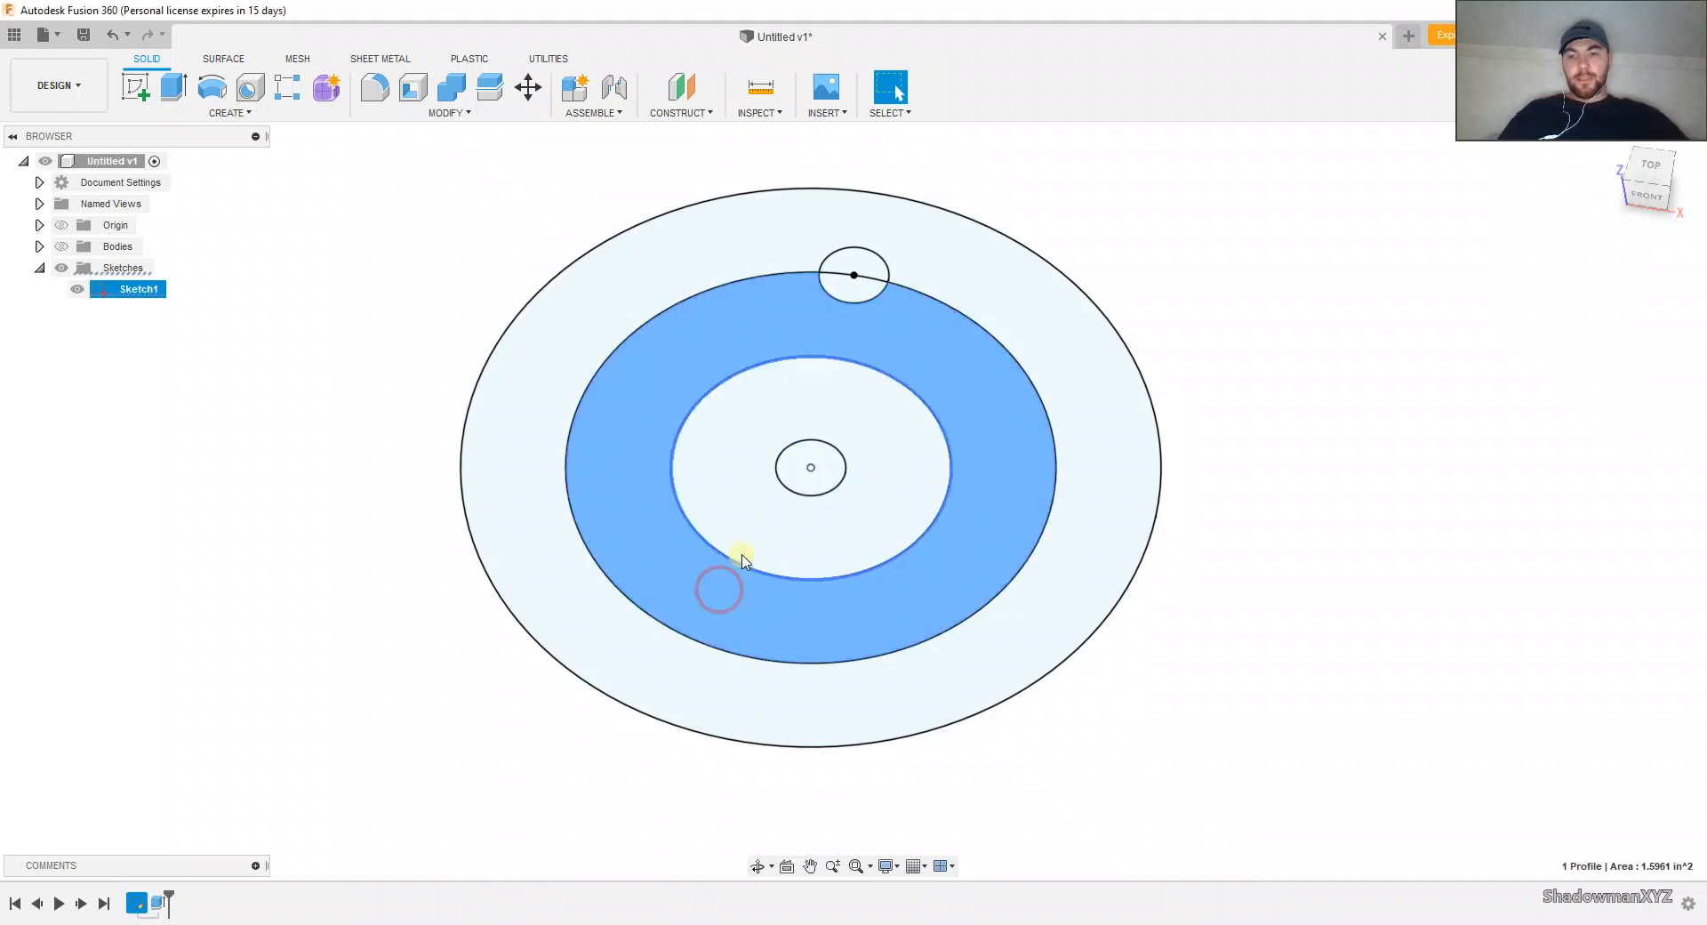
{"action": "left_click", "coordinate": [747, 542]}
{"action": "left_click", "coordinate": [845, 282]}
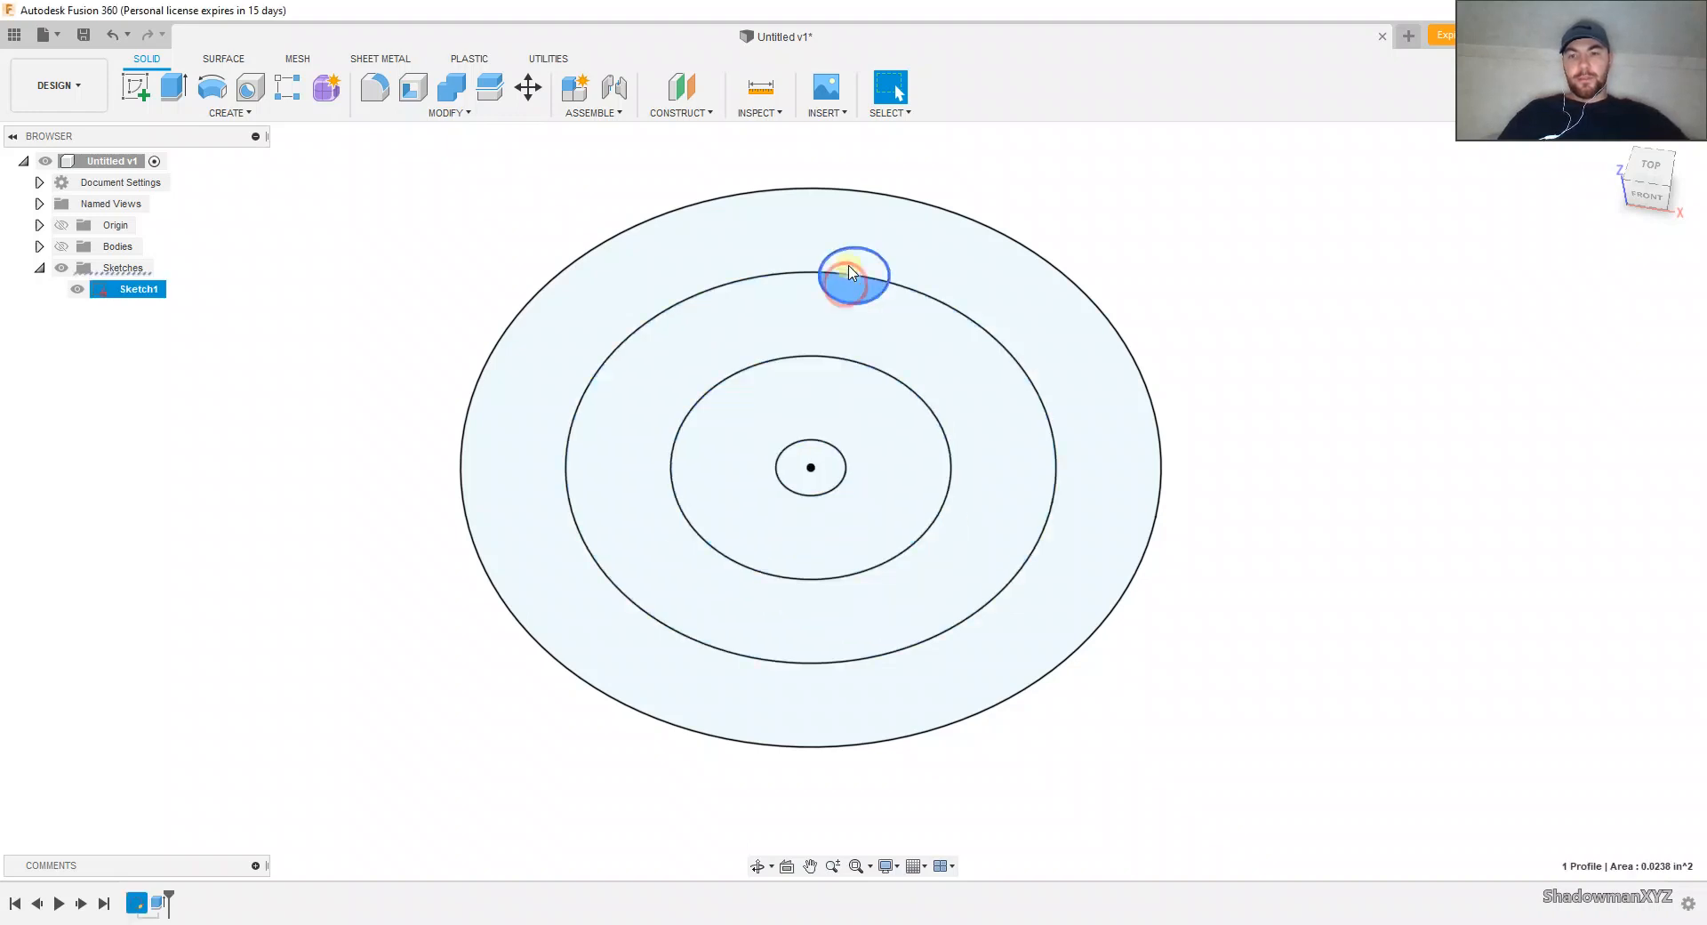
{"action": "left_click", "coordinate": [844, 293]}
{"action": "key", "text": "e"}
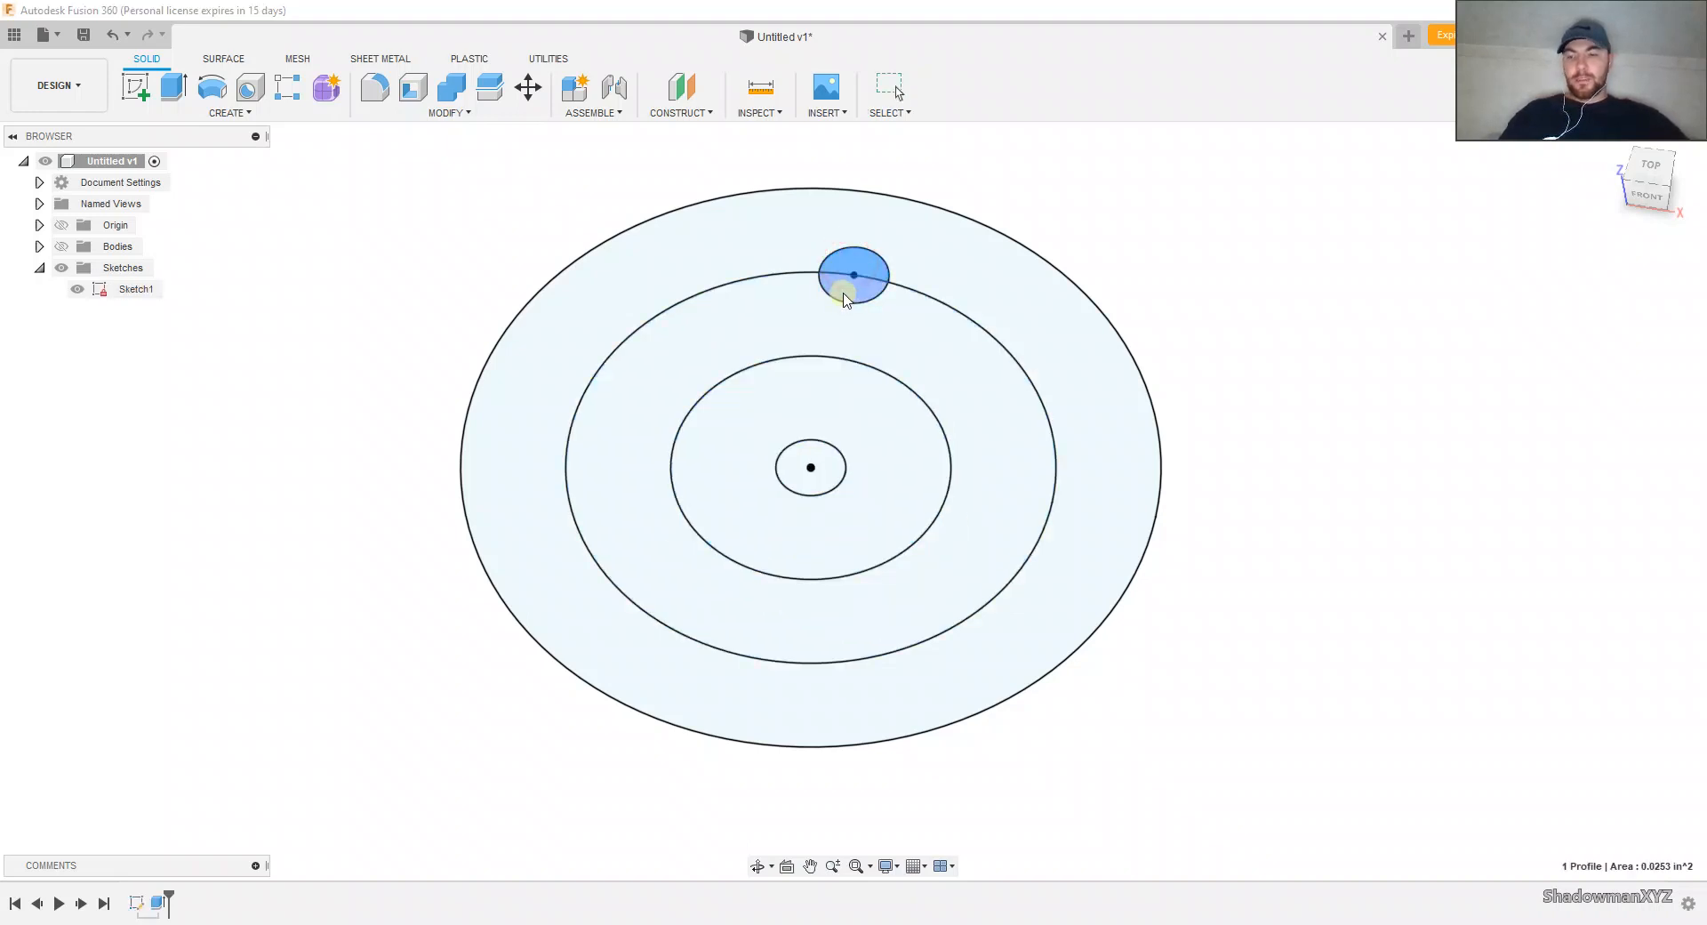
{"action": "left_click", "coordinate": [838, 330]}
{"action": "left_click", "coordinate": [820, 410]}
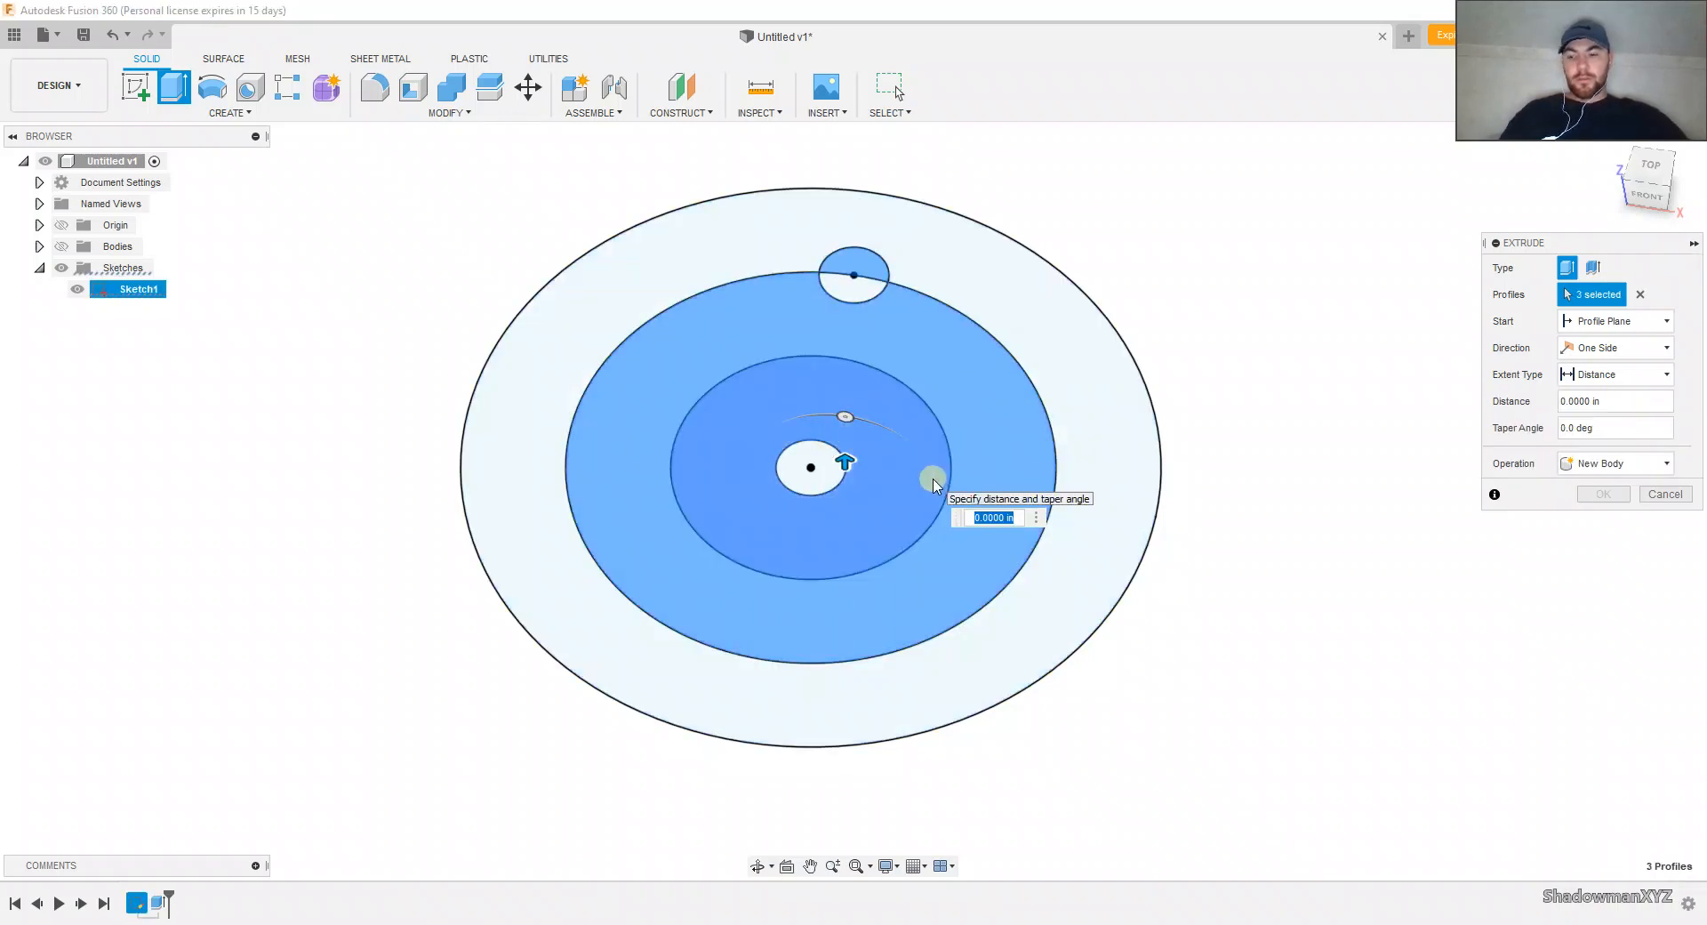
{"action": "left_click", "coordinate": [61, 247]}
{"action": "middle_click_drag", "start_coordinate": [766, 432], "coordinate": [758, 400], "text": "shift"}
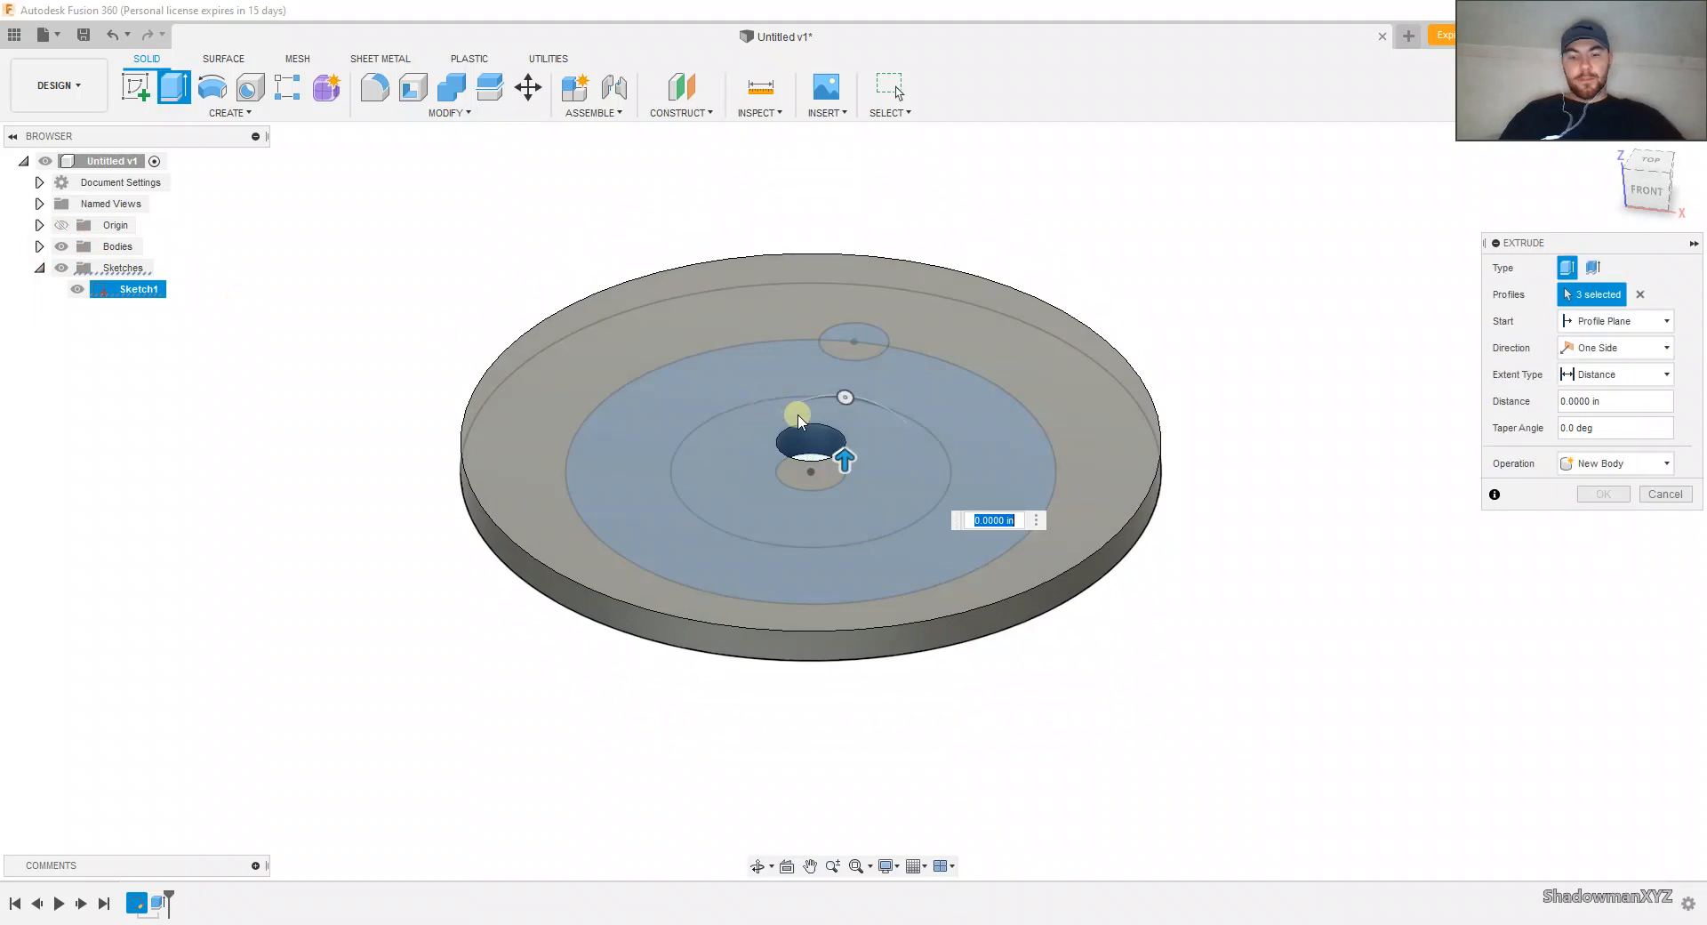
{"action": "type", "text": ".25"}
{"action": "key", "text": "Return"}
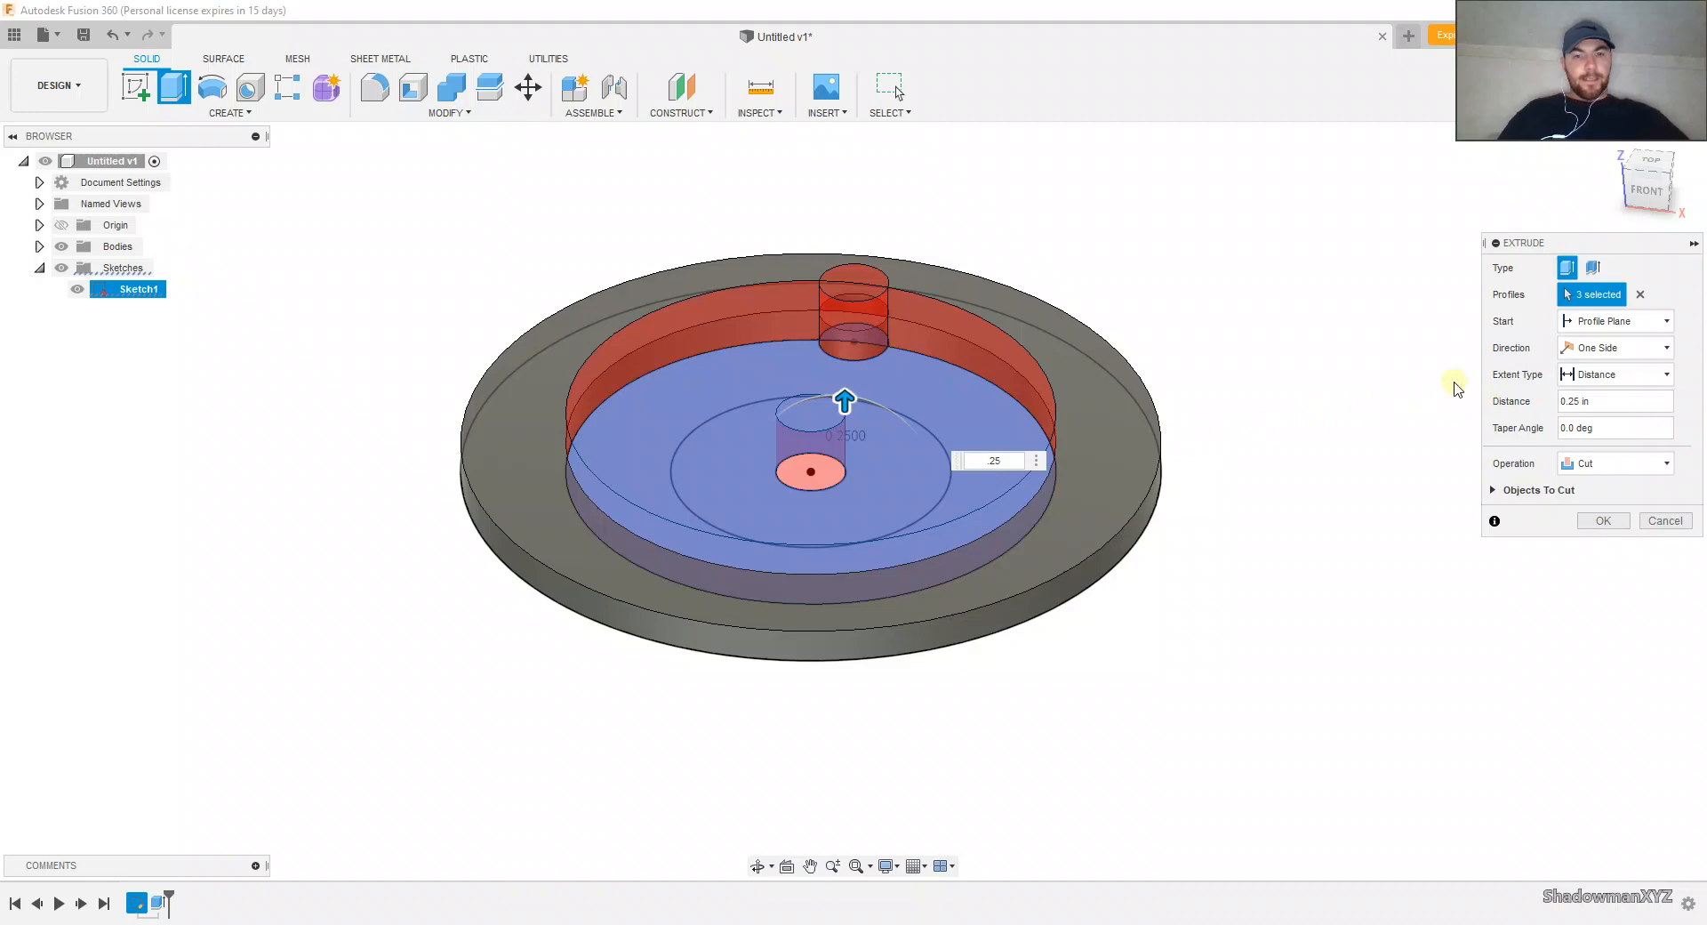
Step: Include both halves of the small hole circle in the extrusion's profiles and set its operation to Join
{"action": "middle_click_drag", "start_coordinate": [1358, 365], "coordinate": [1358, 407], "text": "shift"}
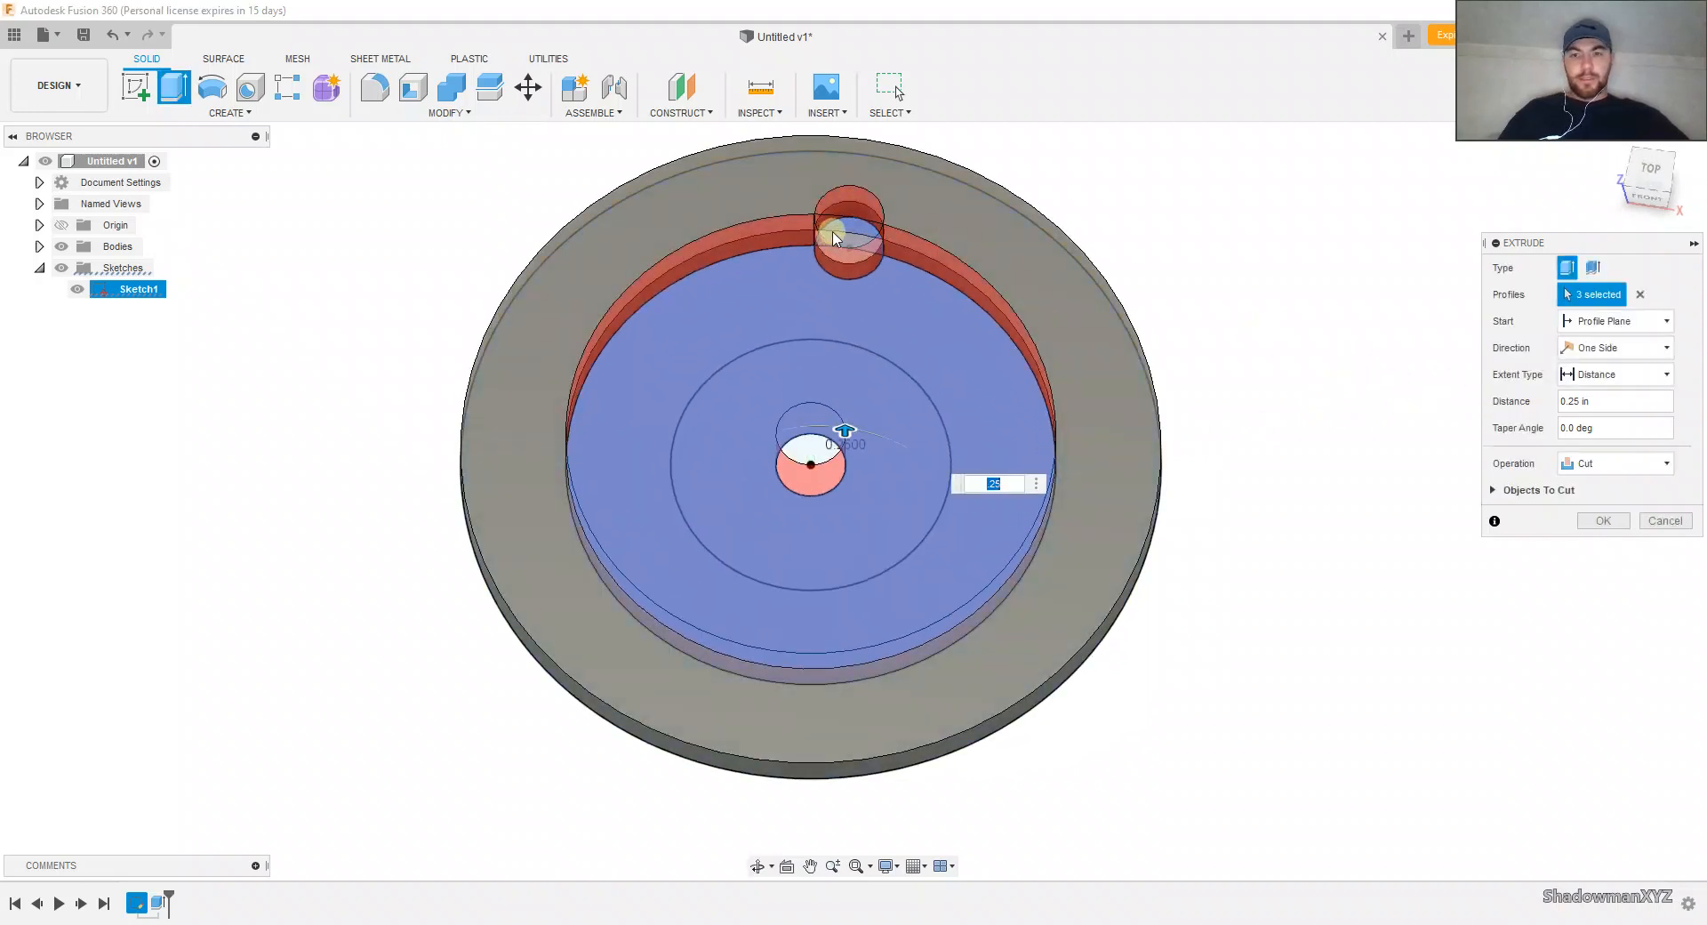
{"action": "left_click", "coordinate": [848, 229]}
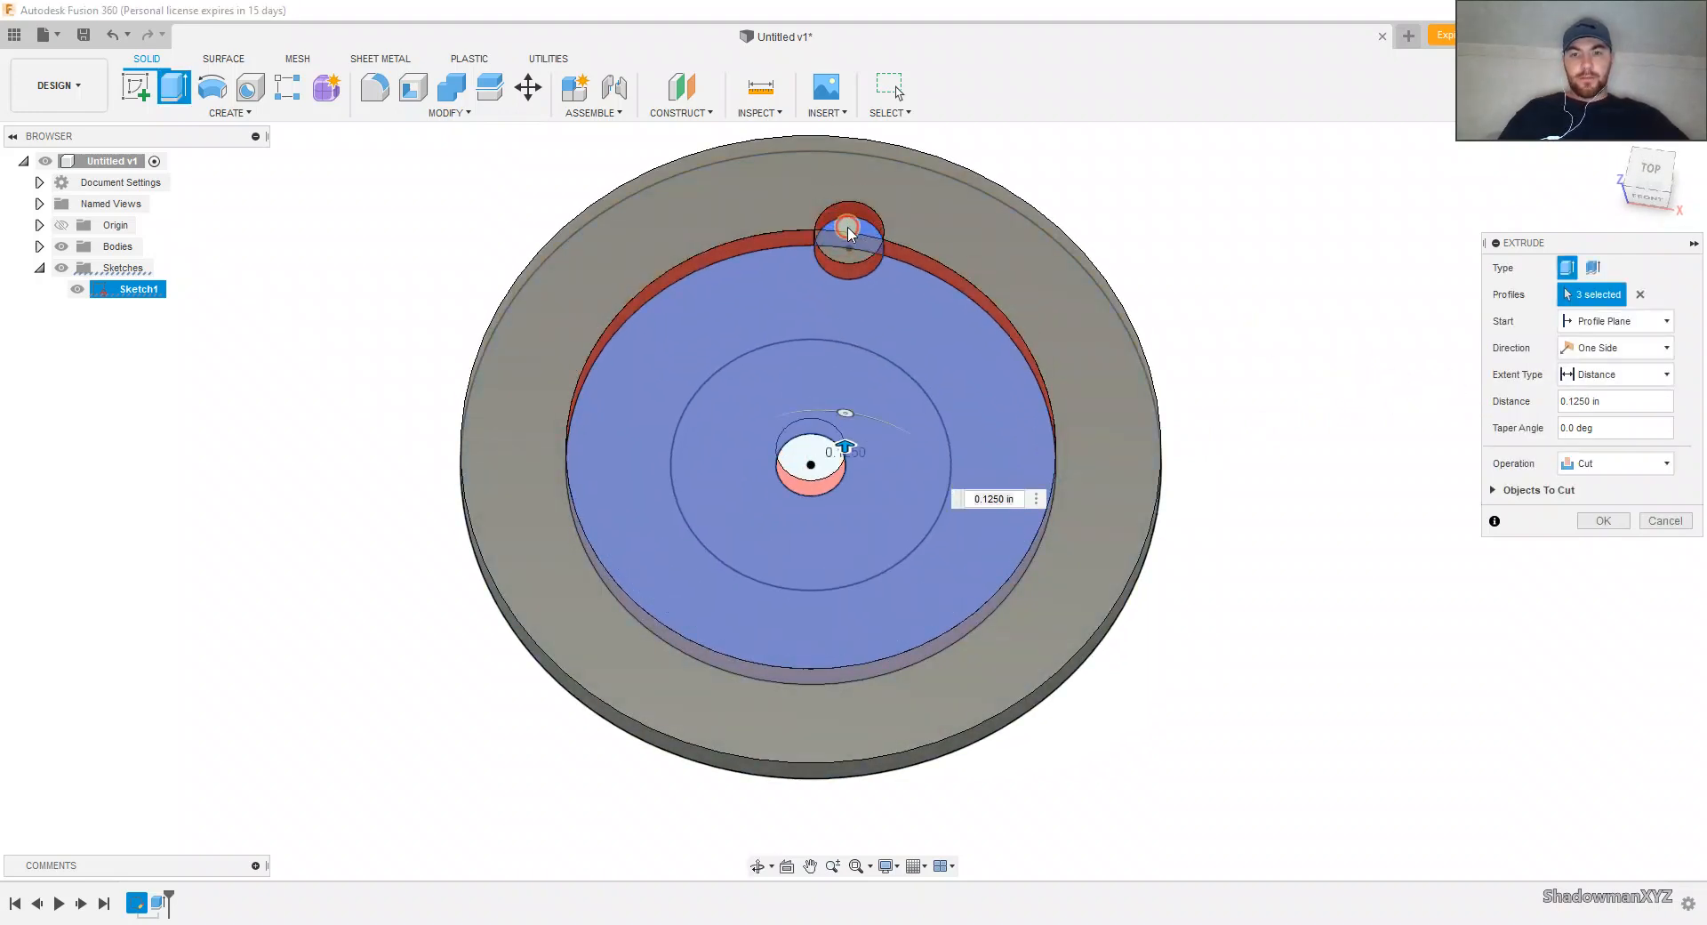
{"action": "left_click", "coordinate": [848, 230]}
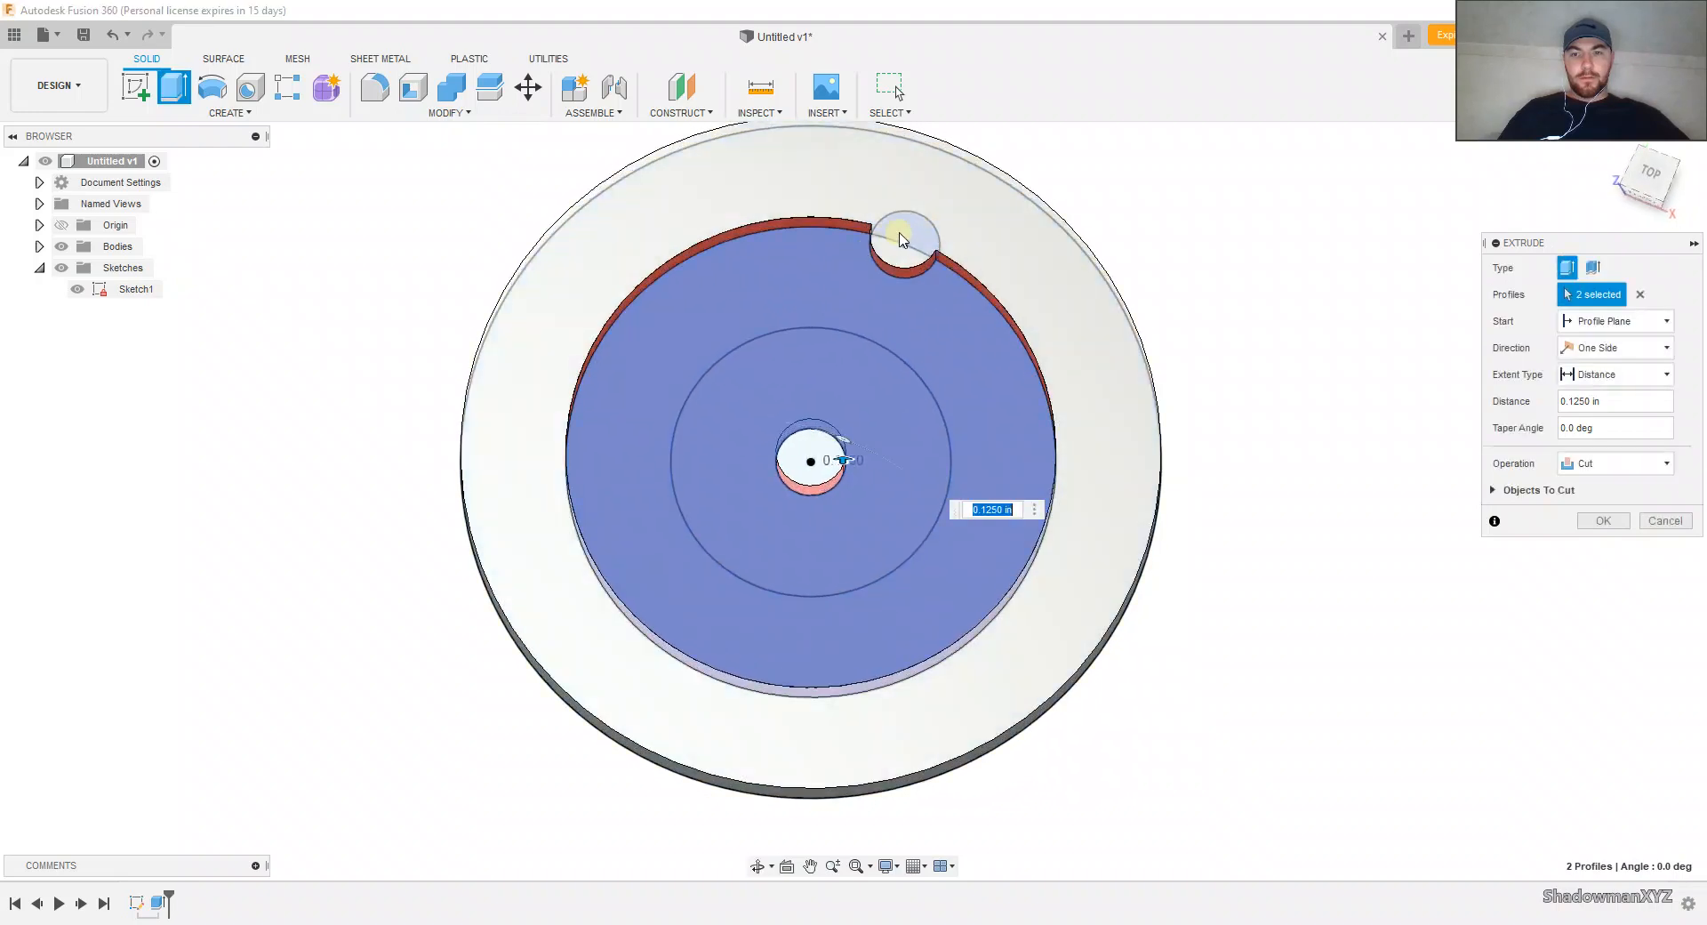
{"action": "middle_click_drag", "start_coordinate": [888, 258], "coordinate": [862, 186], "text": "shift"}
{"action": "left_click", "coordinate": [1609, 463]}
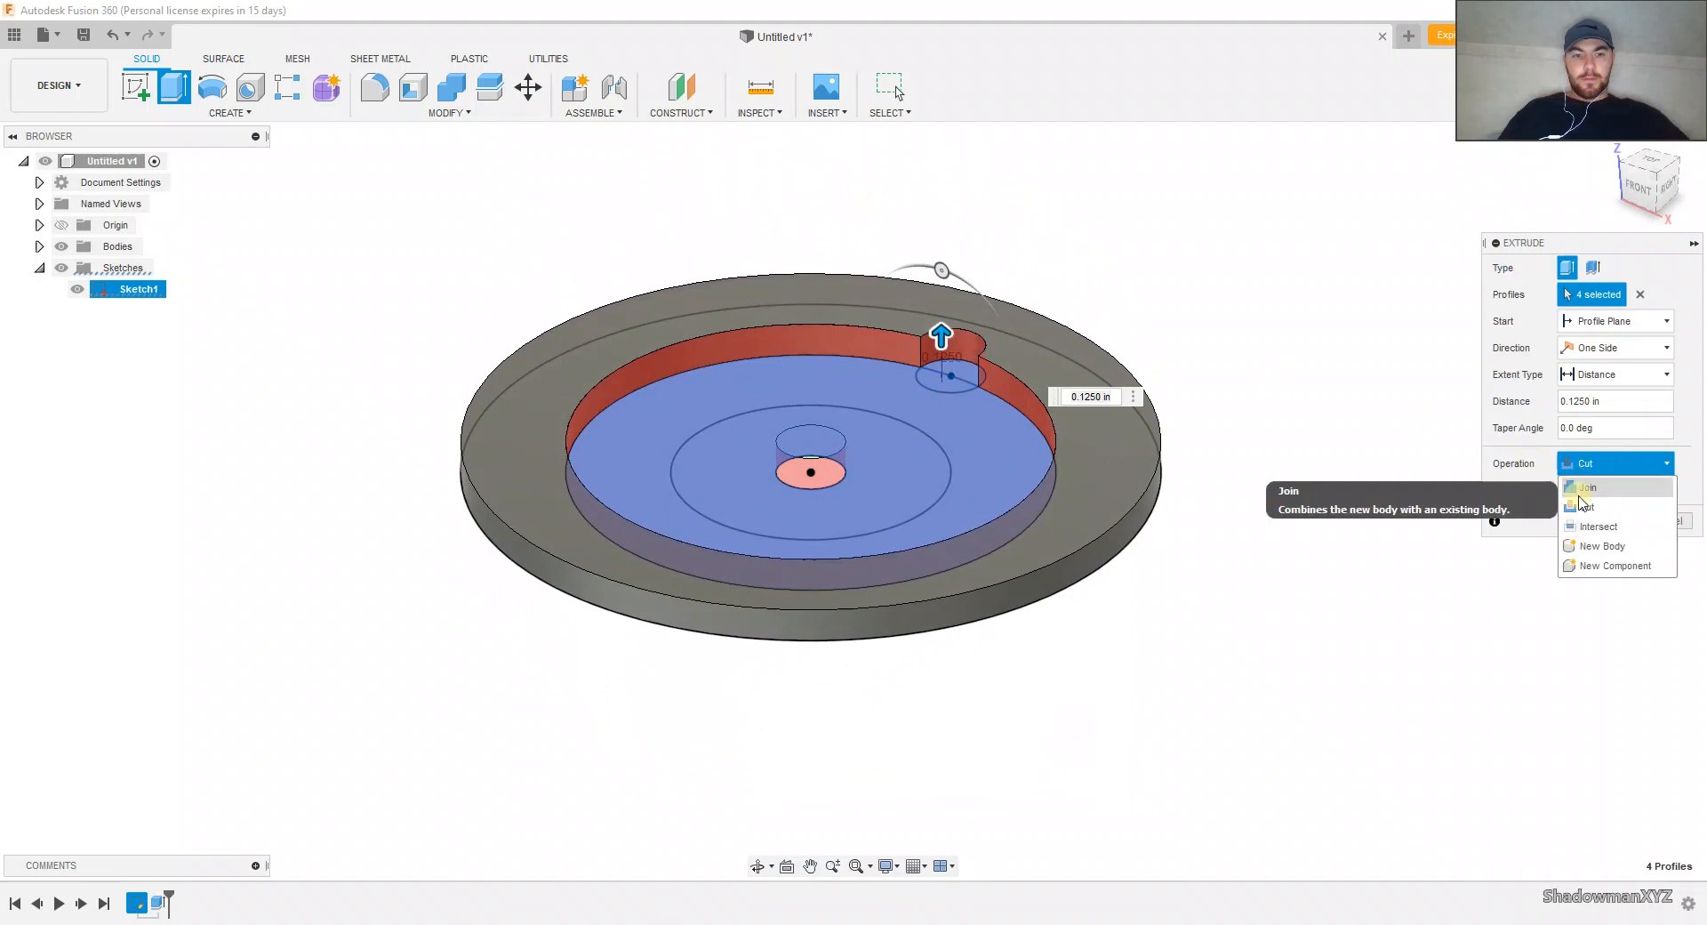
{"action": "left_click", "coordinate": [1579, 494]}
Step: Remove the outer half of the small hole circle from the profiles and complete the join extrusion at 0.25 in
{"action": "mouse_move", "coordinate": [1071, 316]}
{"action": "middle_mouse_down", "text": "shift"}
{"action": "mouse_move", "coordinate": [1082, 377]}
{"action": "mouse_move", "coordinate": [1084, 321]}
{"action": "middle_mouse_up", "text": "shift"}
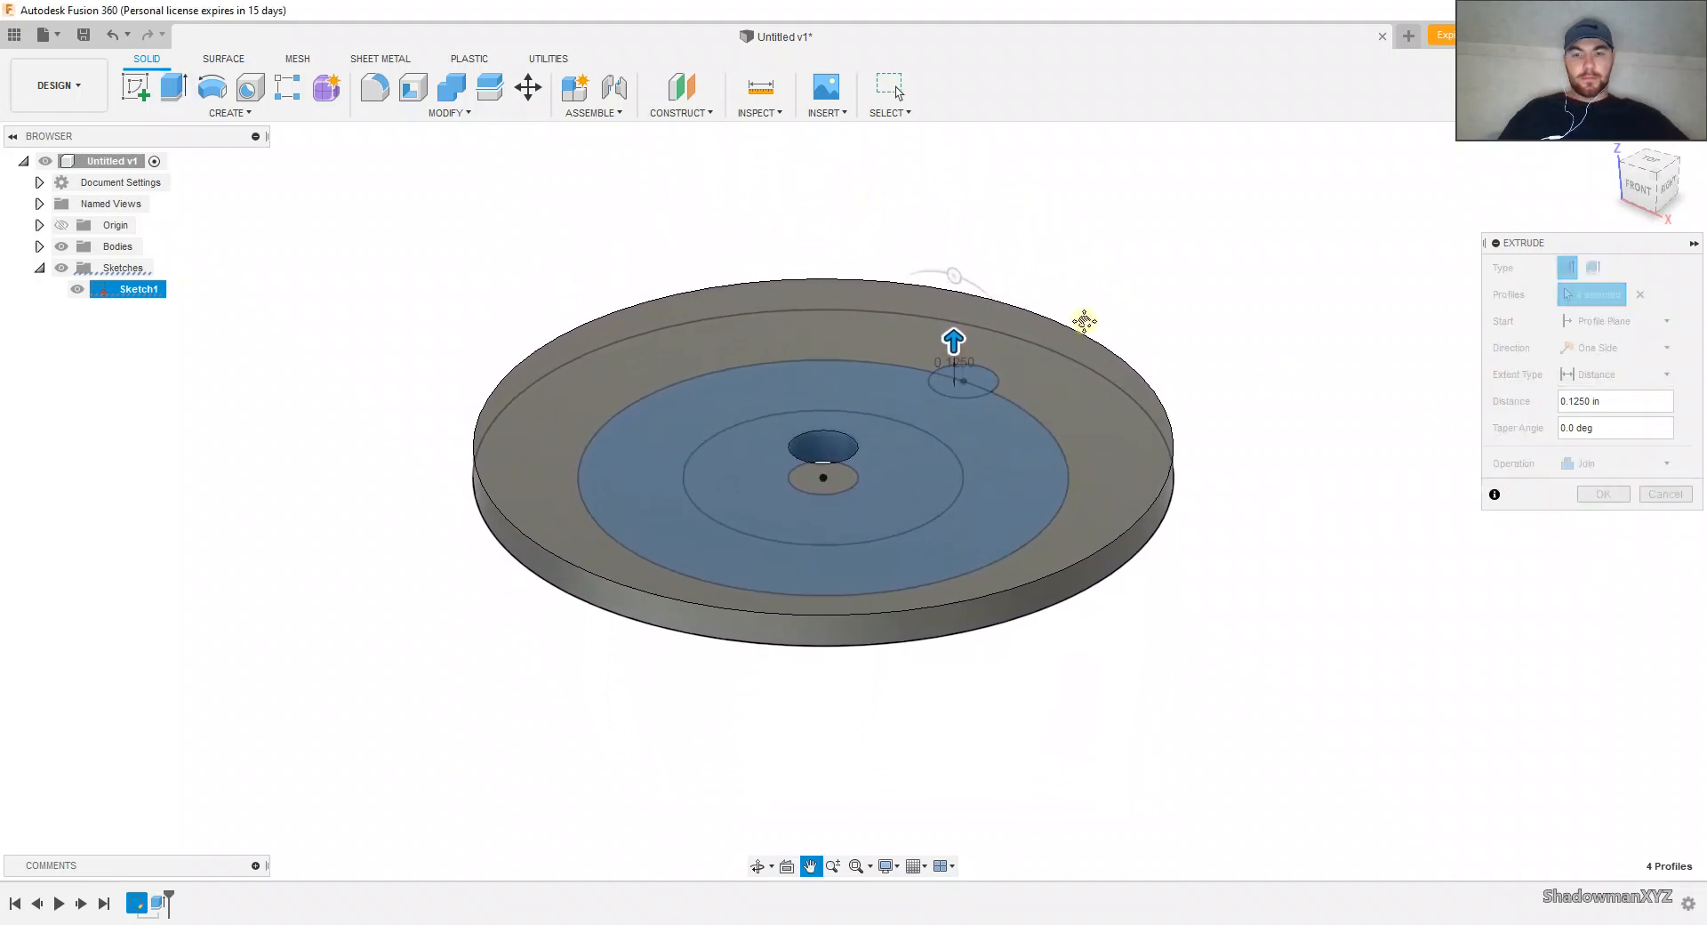
{"action": "middle_click_drag", "start_coordinate": [1147, 418], "coordinate": [1065, 402], "text": "shift"}
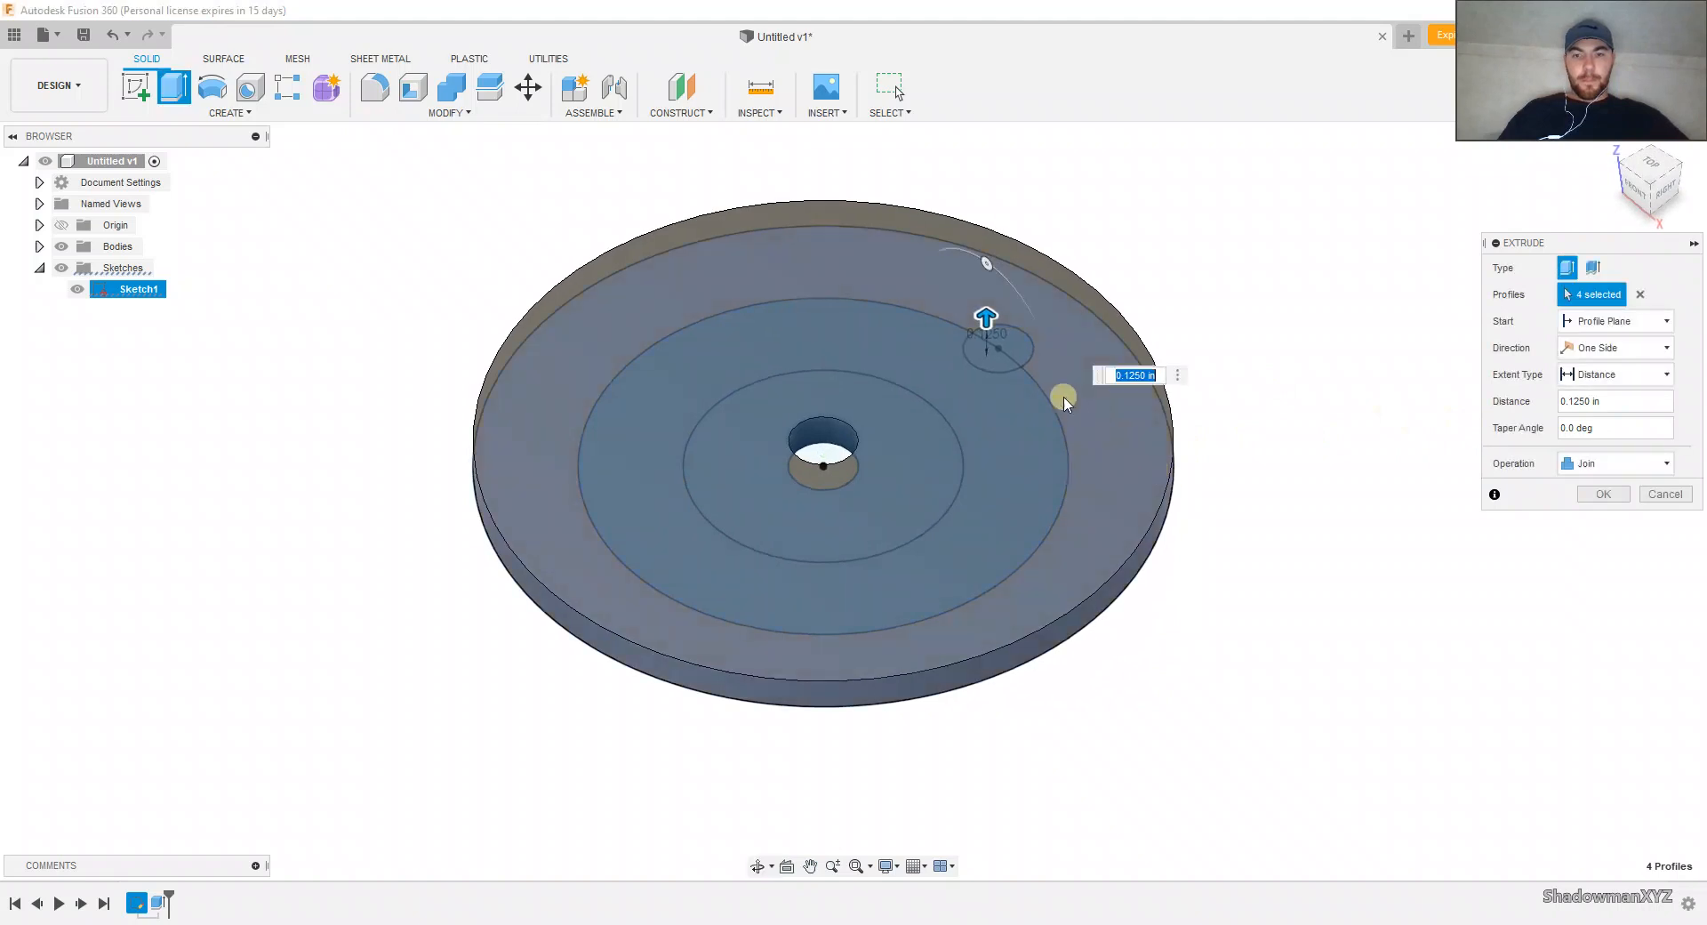
{"action": "left_click", "coordinate": [1008, 356]}
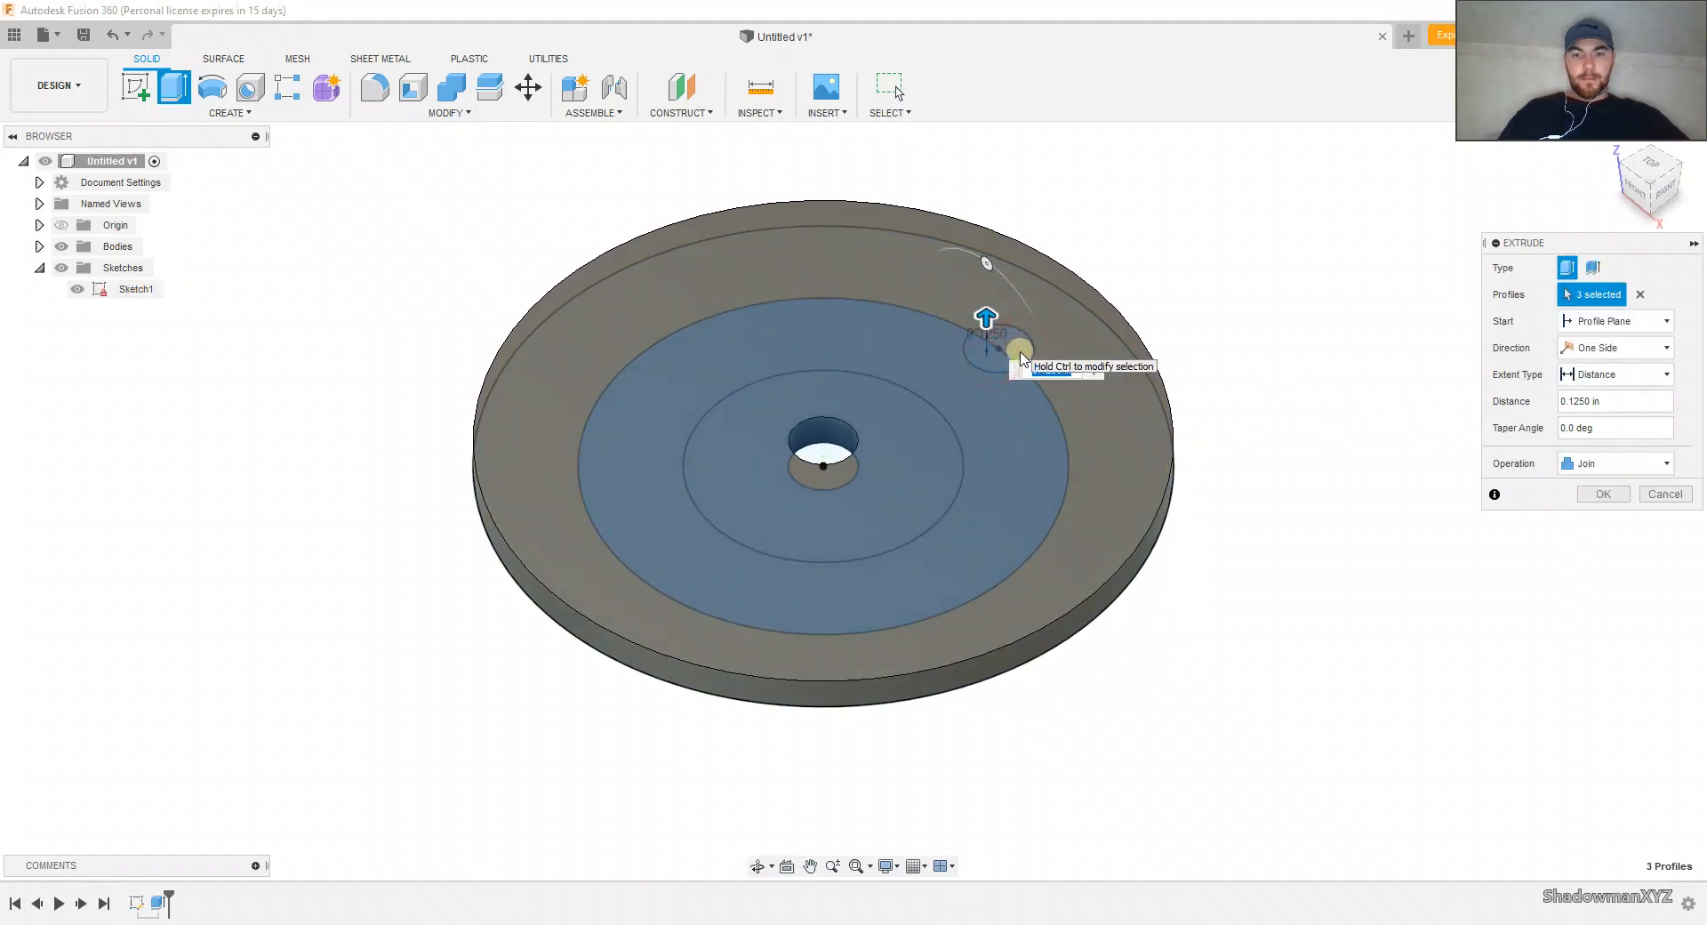
{"action": "left_click", "coordinate": [1613, 487]}
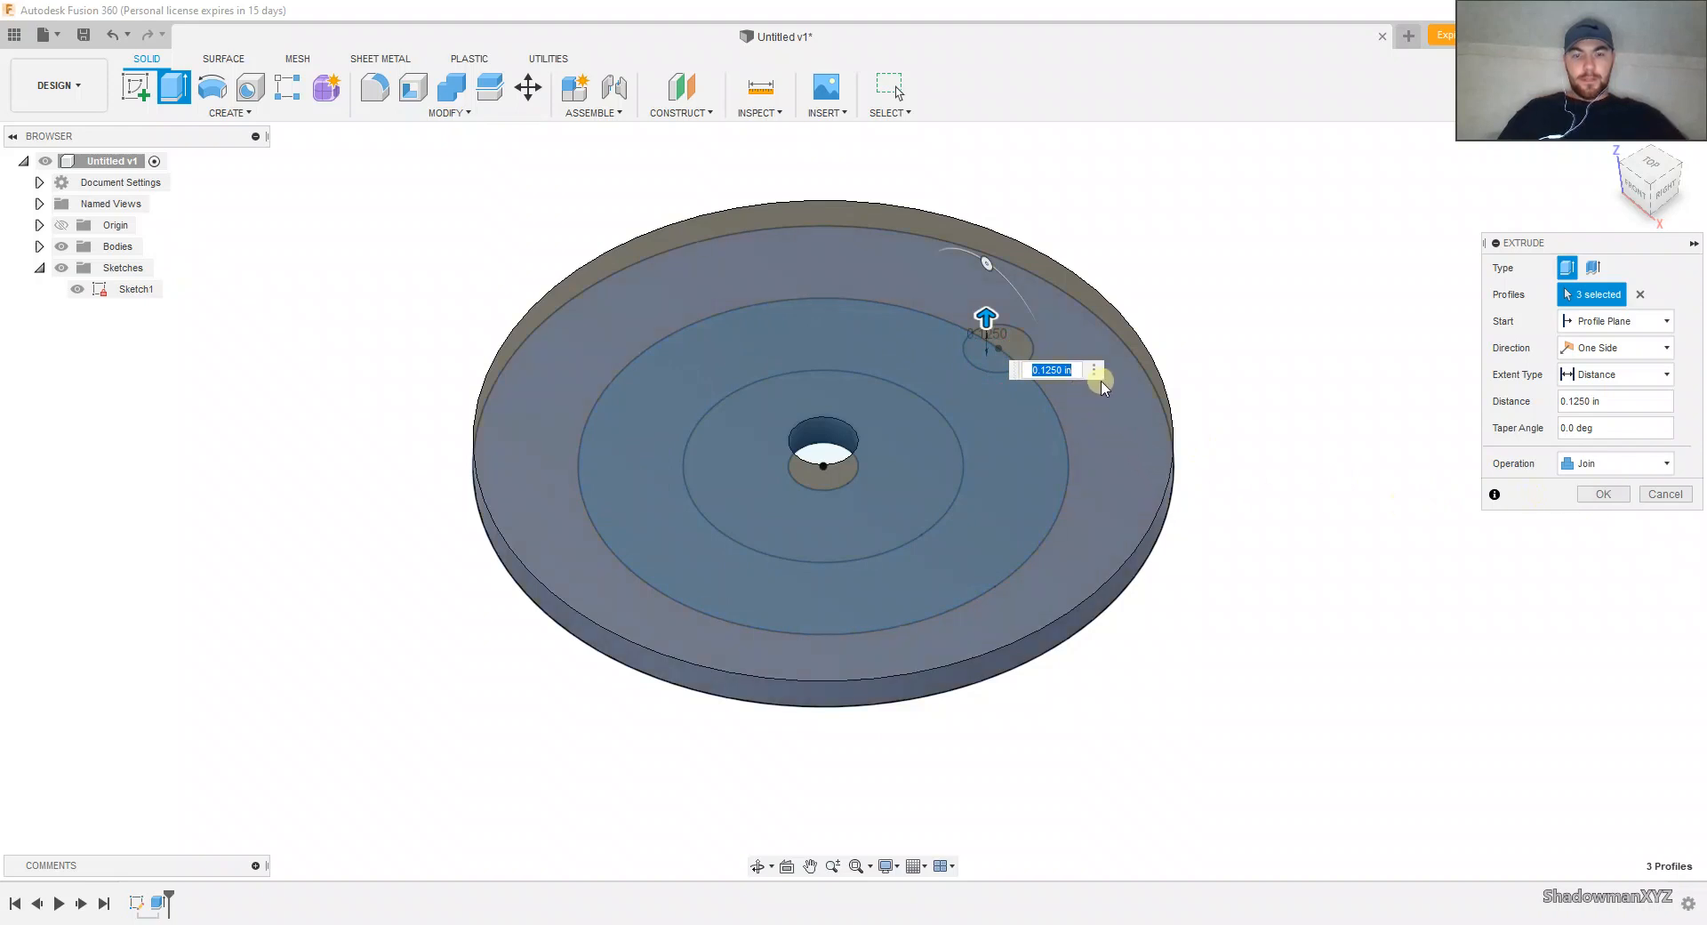
{"action": "type", "text": ".25"}
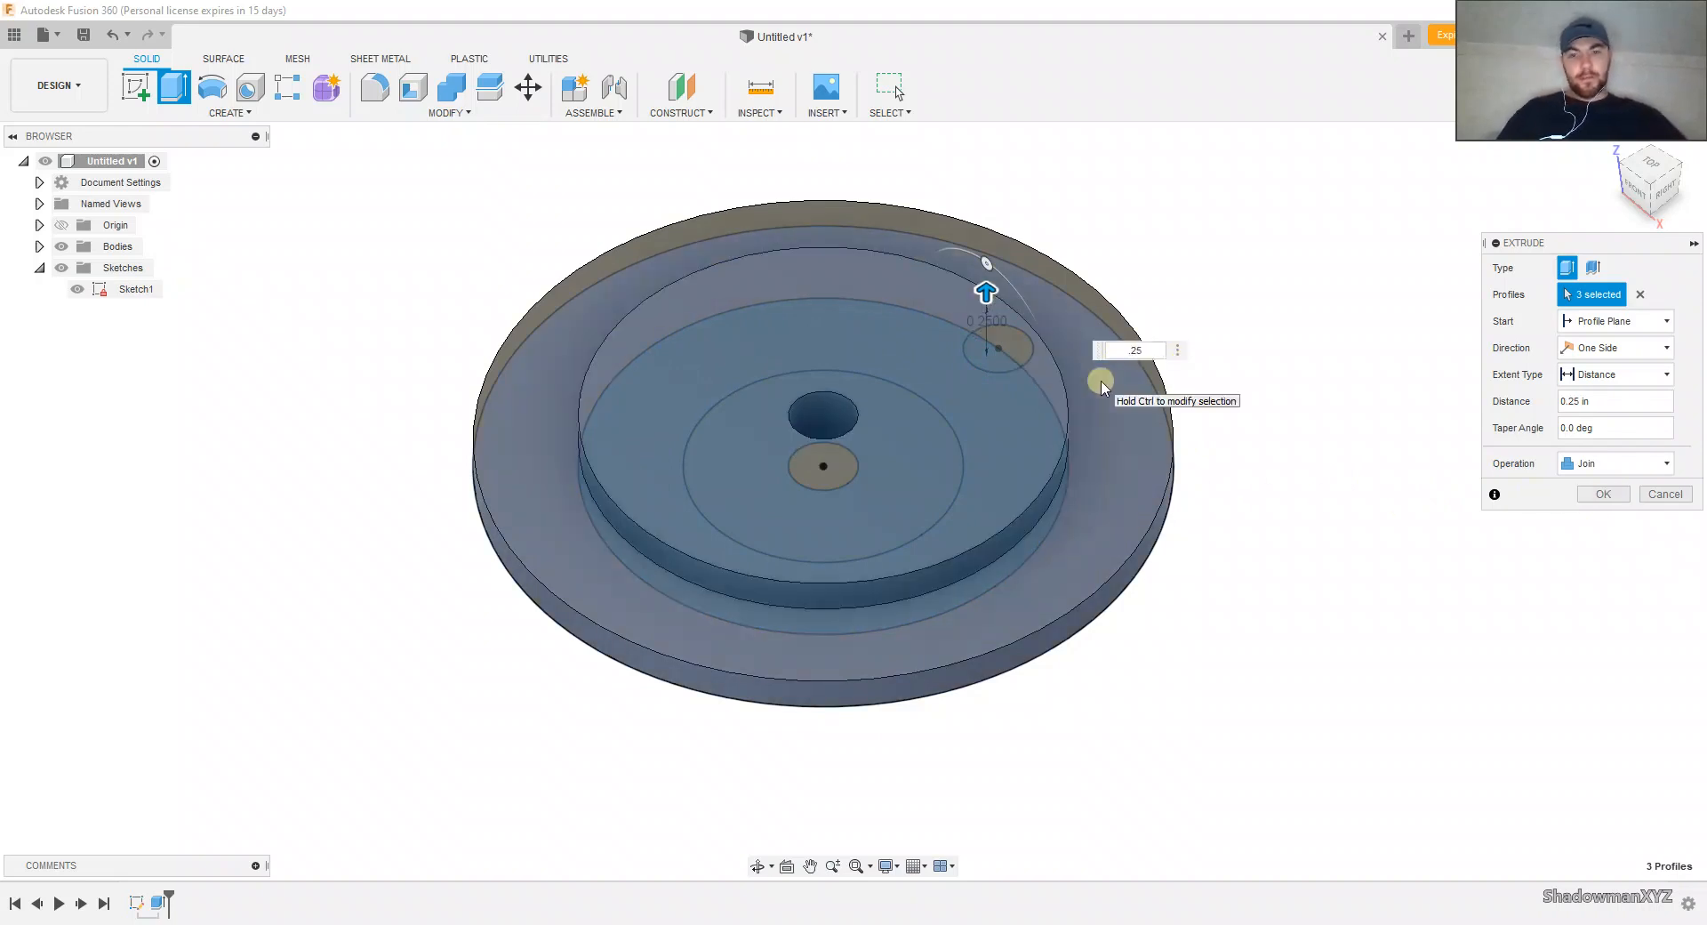
{"action": "left_click", "coordinate": [1607, 493]}
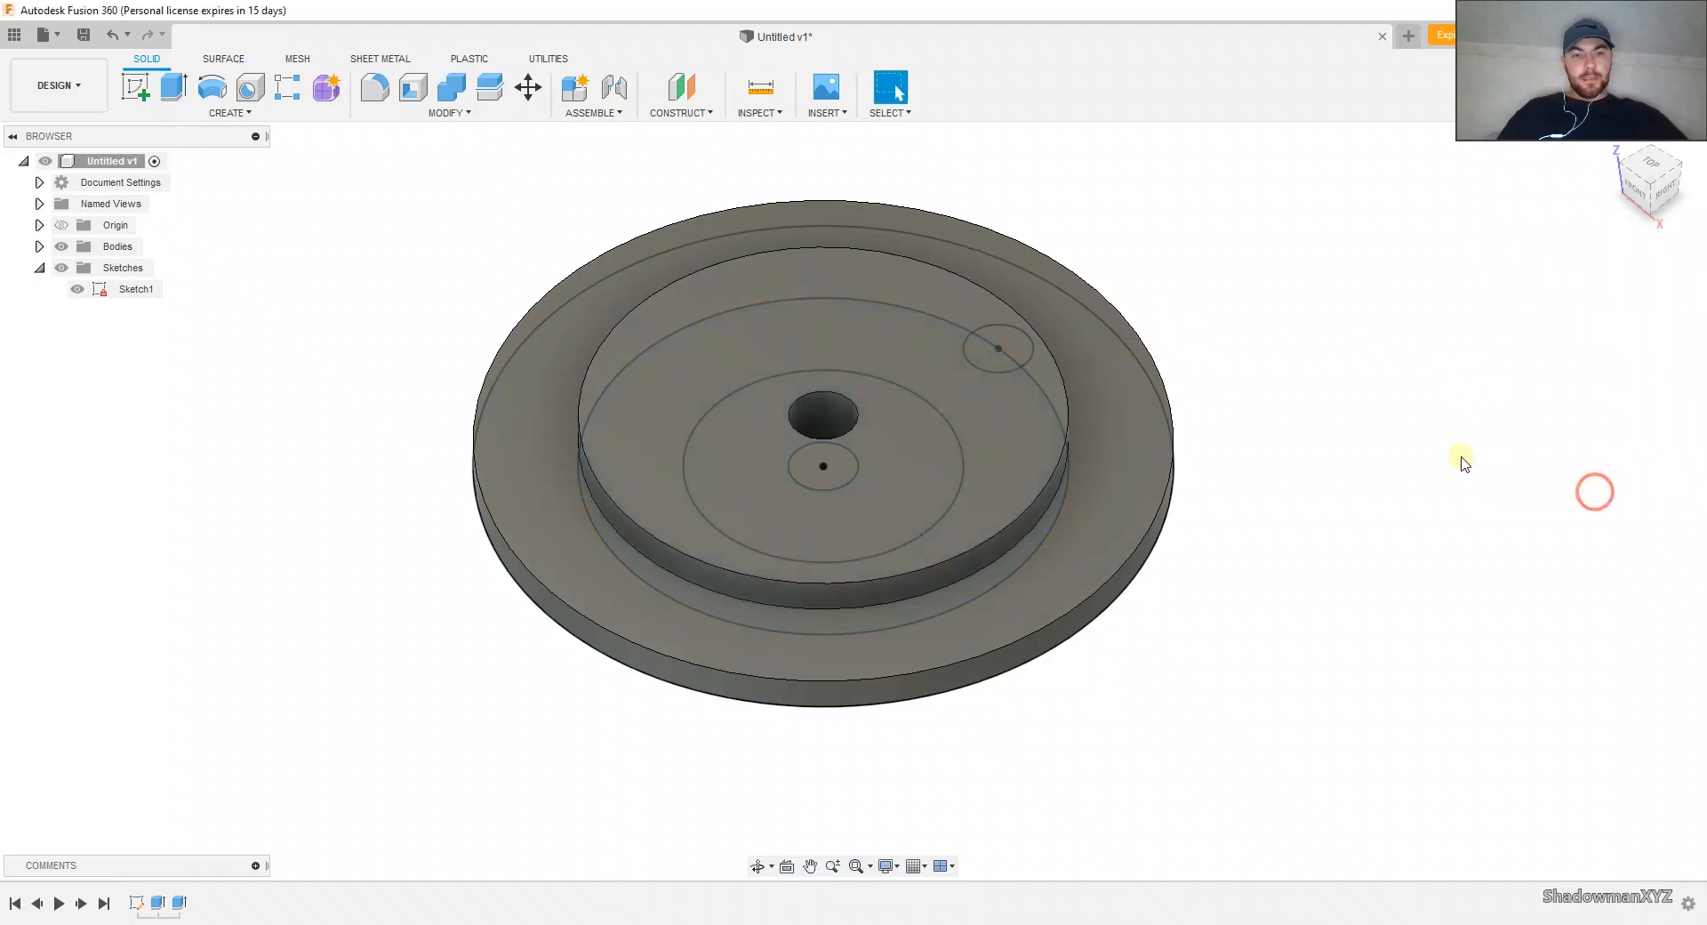
Step: Reopen the second extrusion for editing and clear its whole profile selection
{"action": "middle_click_drag", "start_coordinate": [1174, 370], "coordinate": [1227, 380], "text": "shift"}
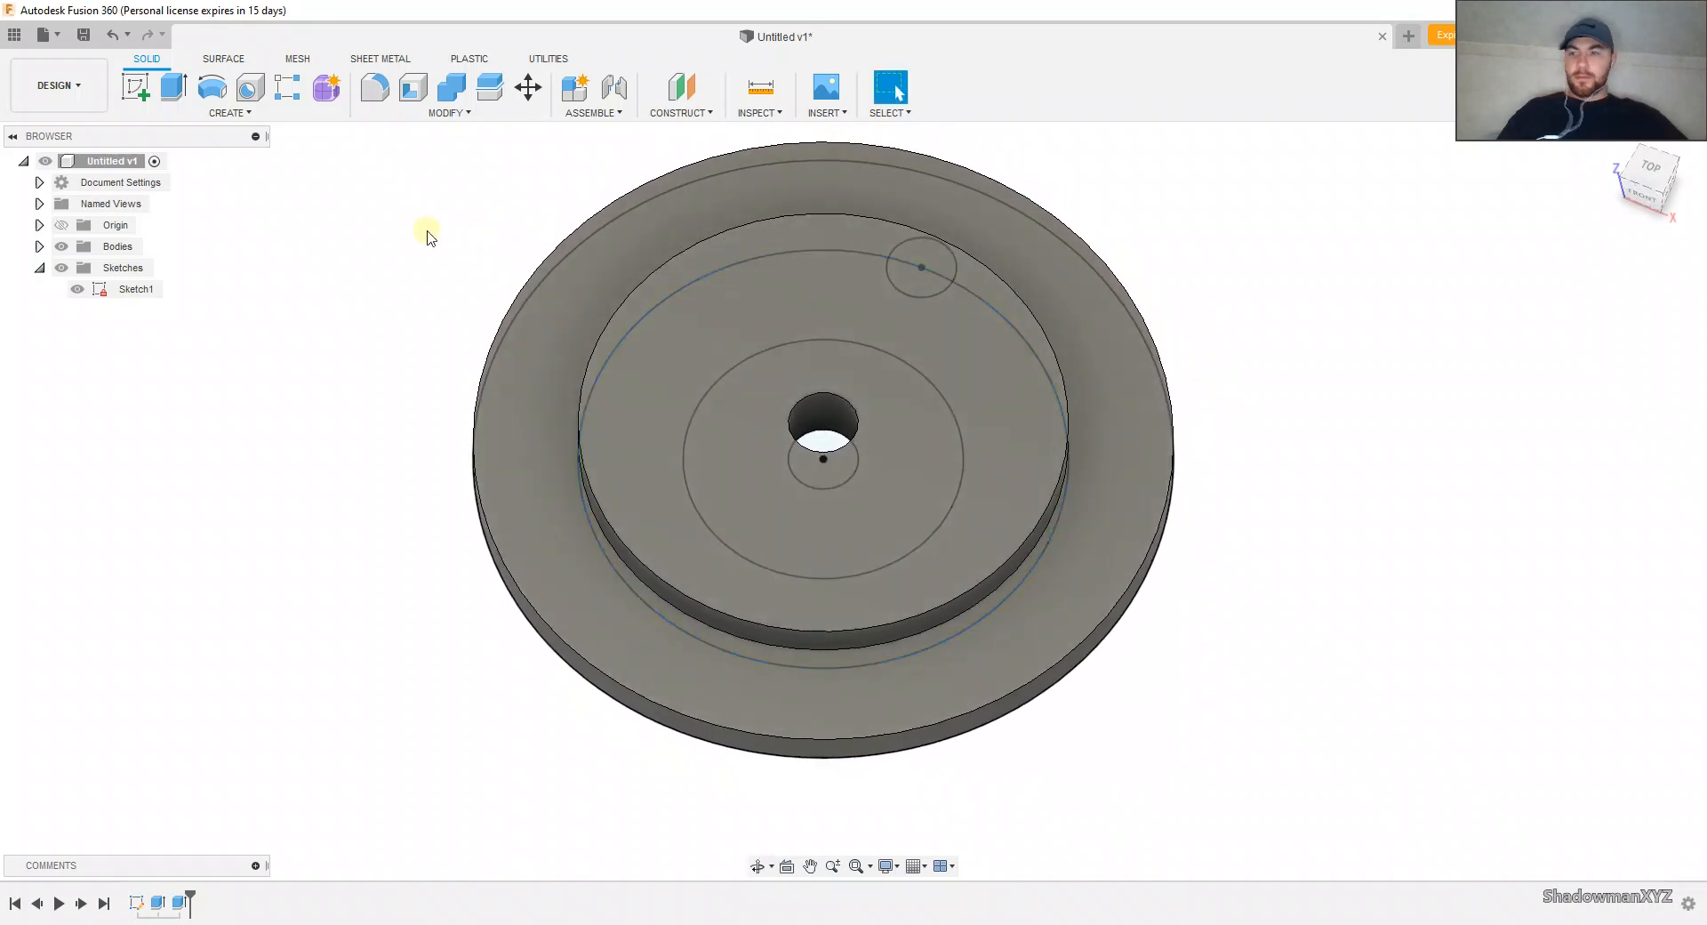
{"action": "right_click", "coordinate": [187, 905]}
{"action": "left_click", "coordinate": [266, 721]}
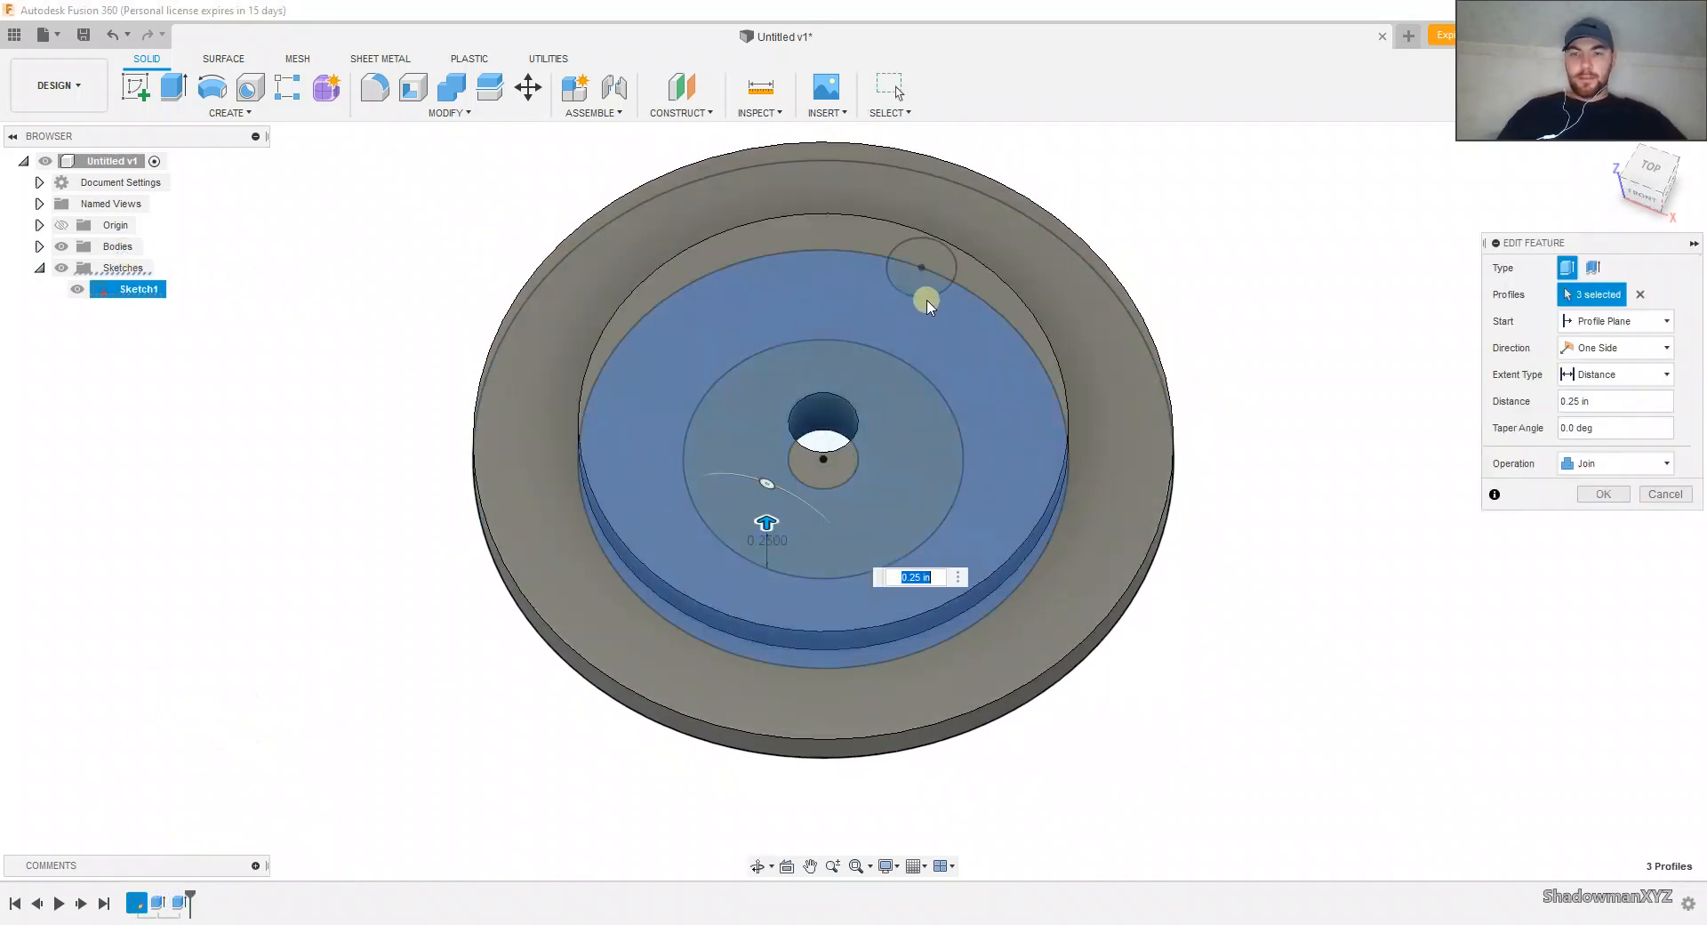
{"action": "left_click", "coordinate": [968, 322]}
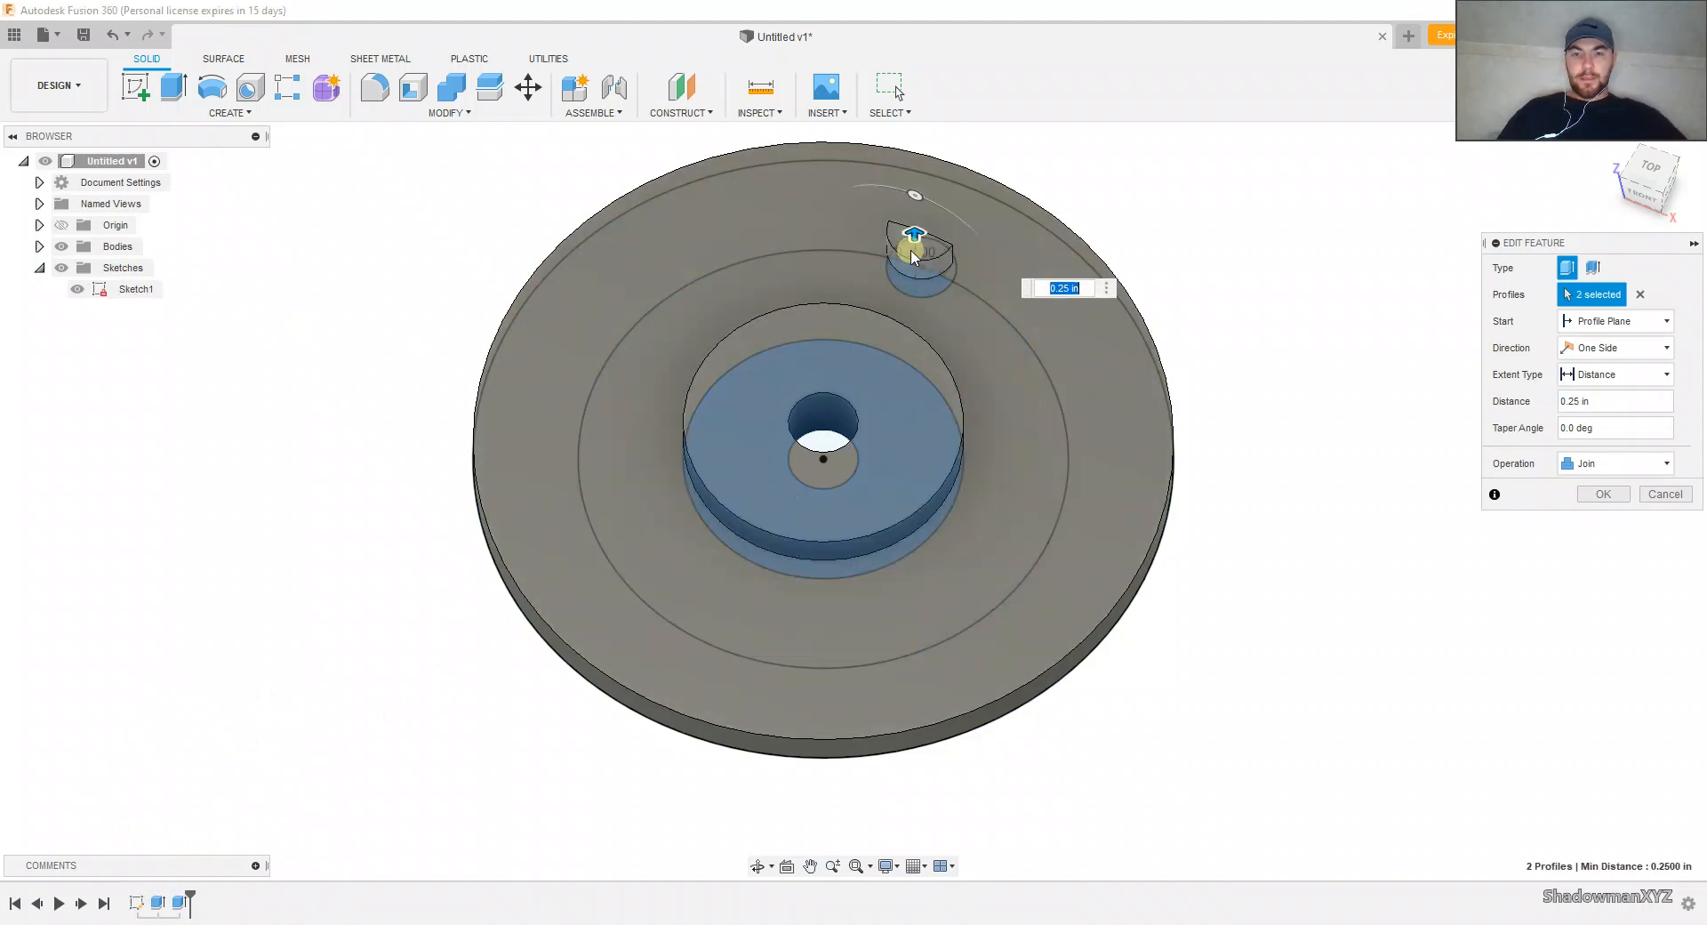
{"action": "left_click_drag", "start_coordinate": [905, 246], "coordinate": [917, 271]}
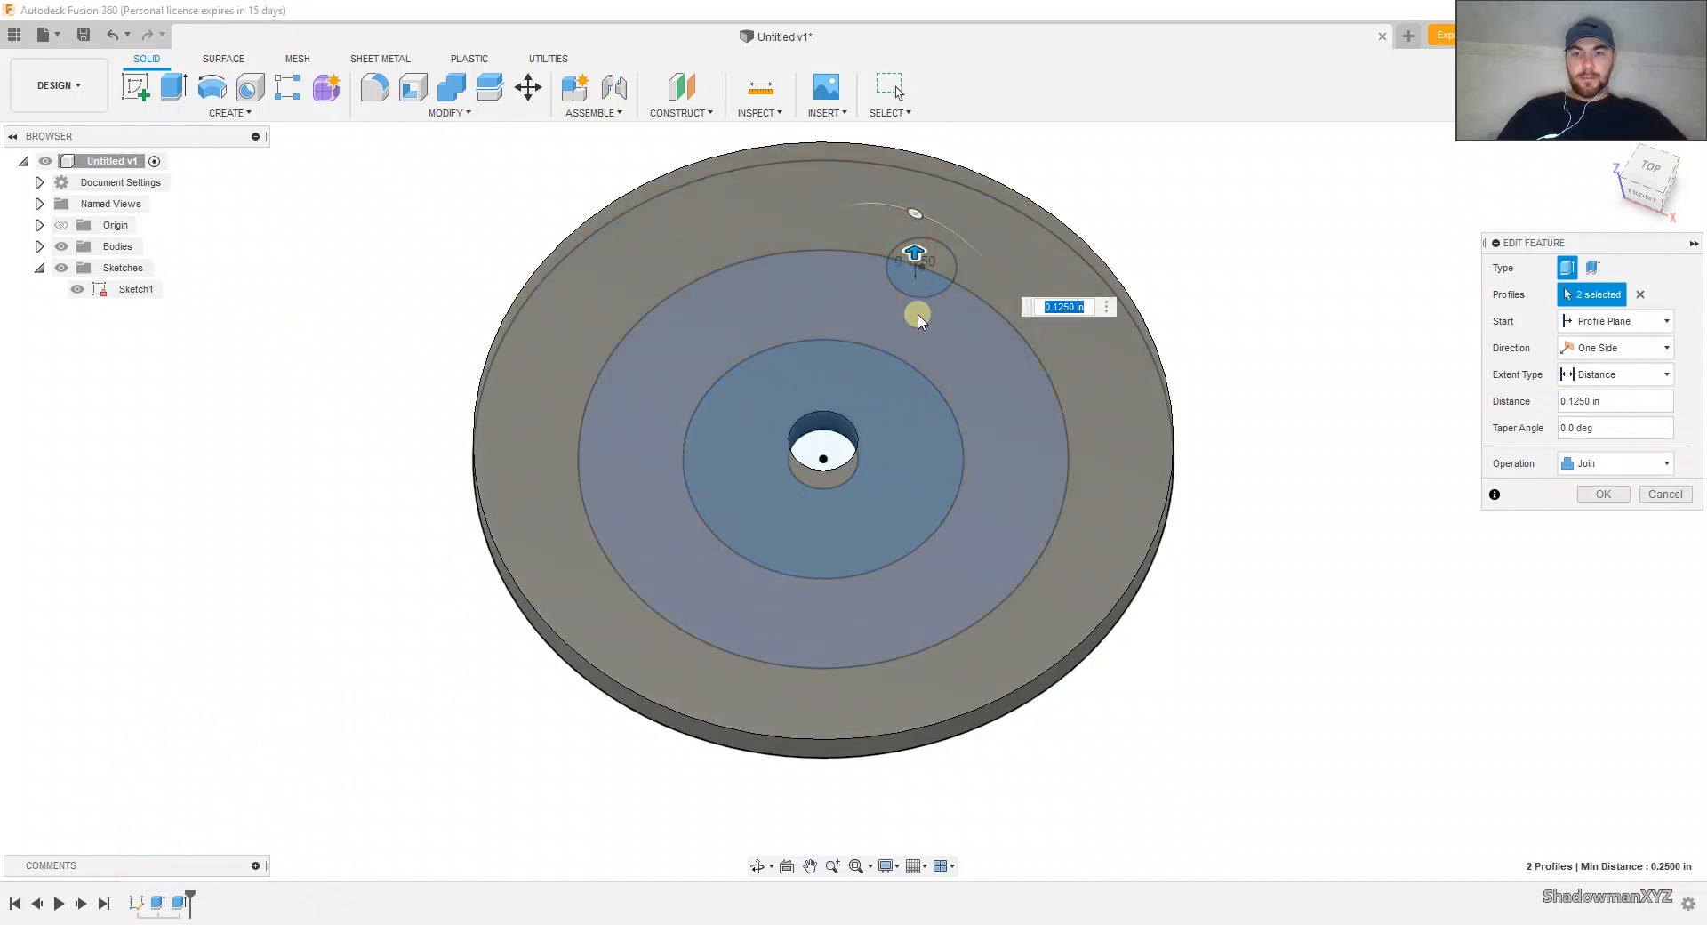
{"action": "middle_click_drag", "start_coordinate": [907, 373], "coordinate": [910, 318], "text": "shift"}
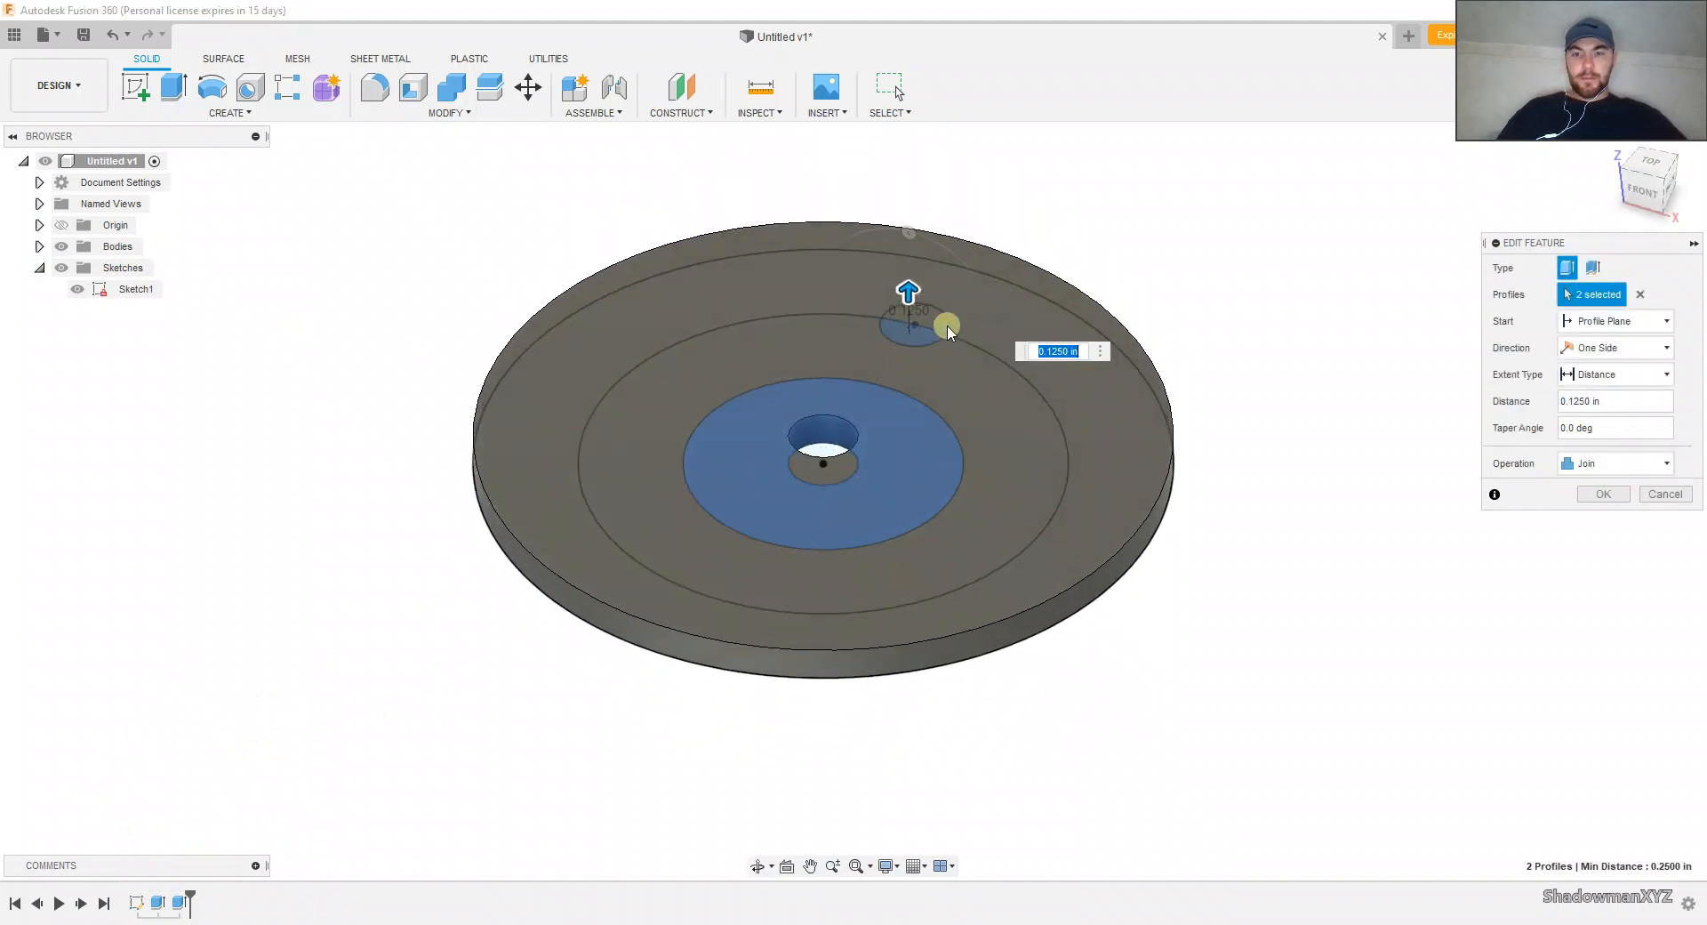
{"action": "left_click", "coordinate": [1640, 295]}
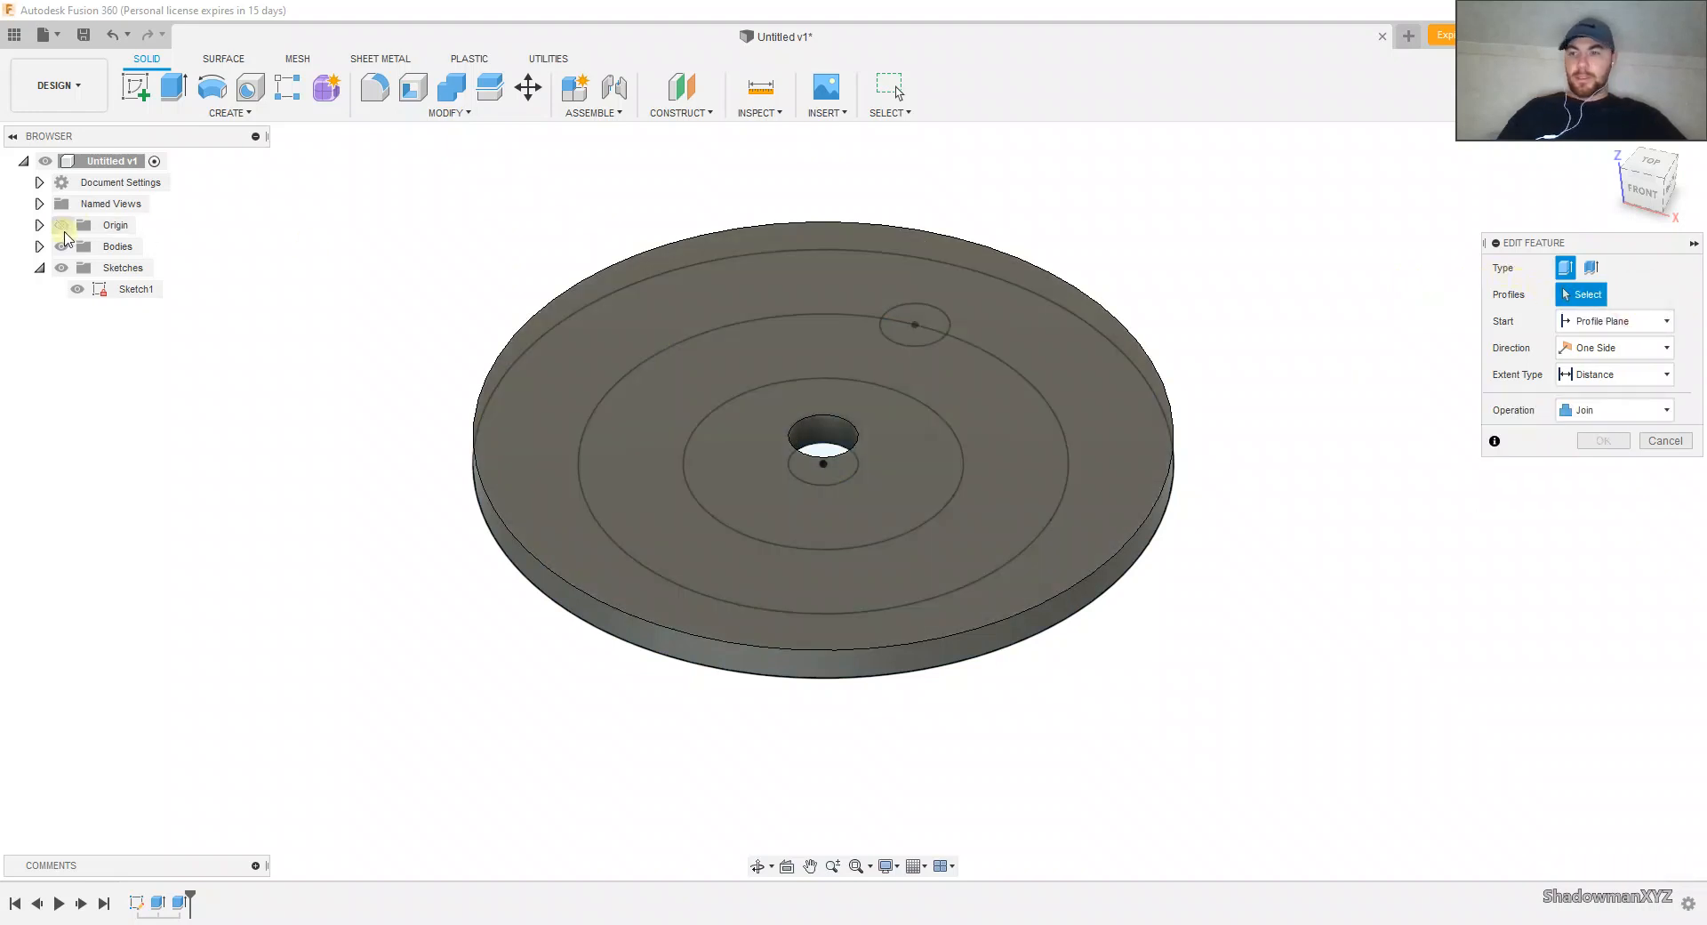
Step: Make the ring between the center hole and the 1 in circle the extrusion's only profile, joined at a 0.25 in distance
{"action": "left_click", "coordinate": [62, 247]}
{"action": "left_click", "coordinate": [851, 425]}
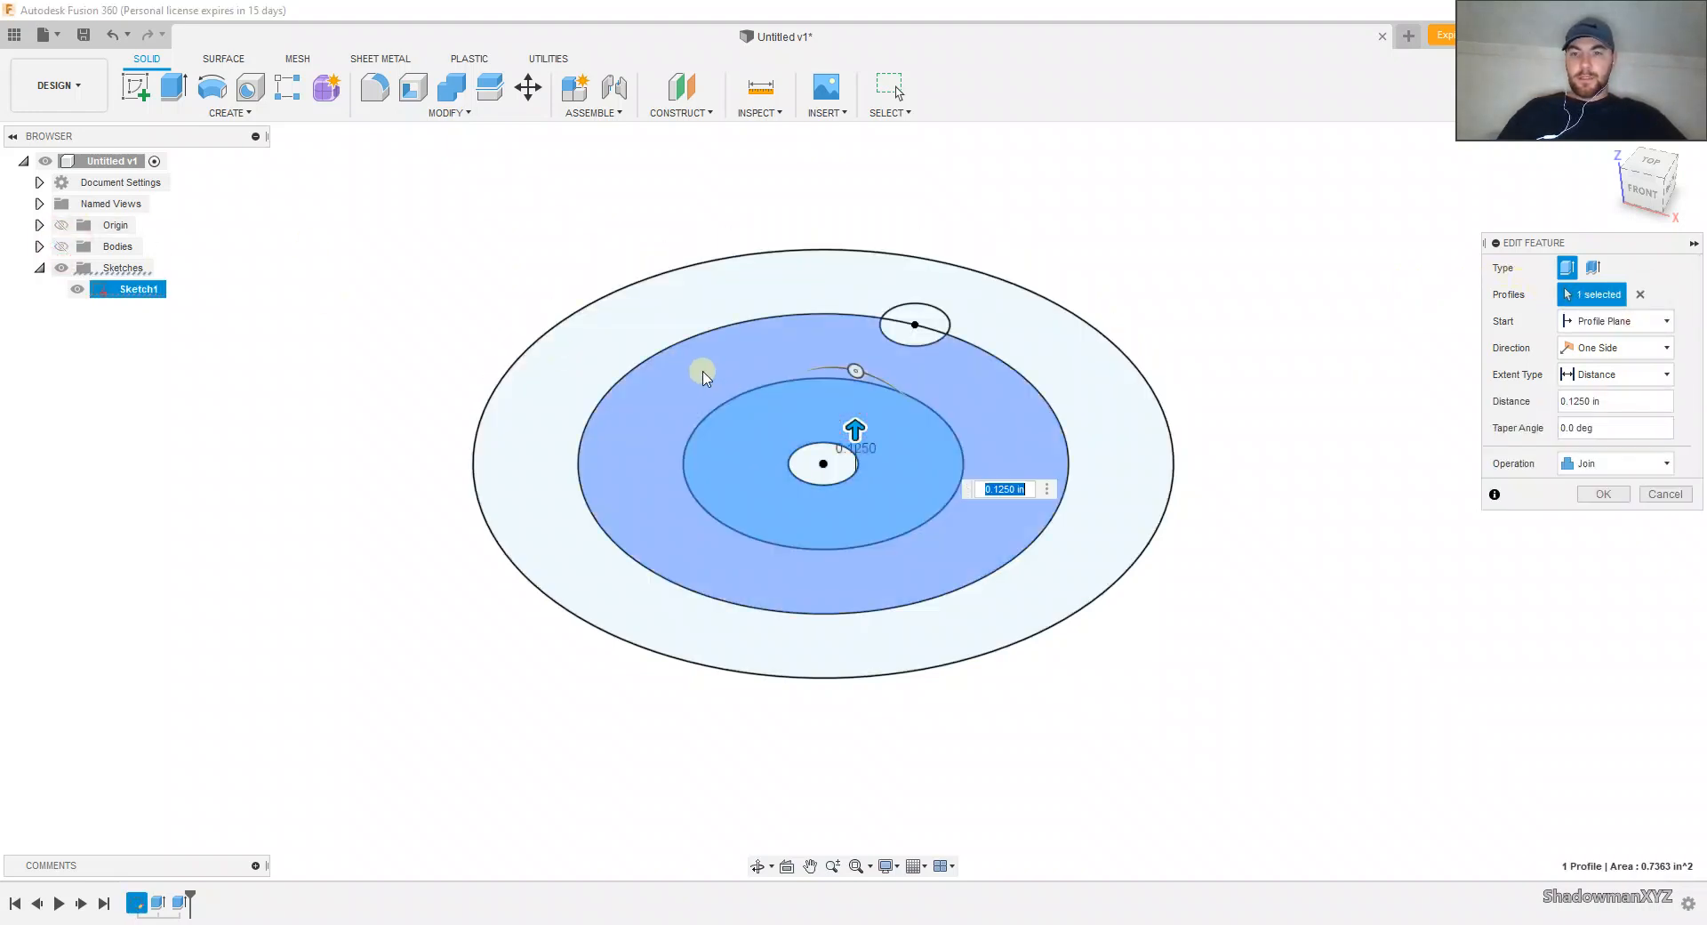
{"action": "left_click", "coordinate": [61, 247]}
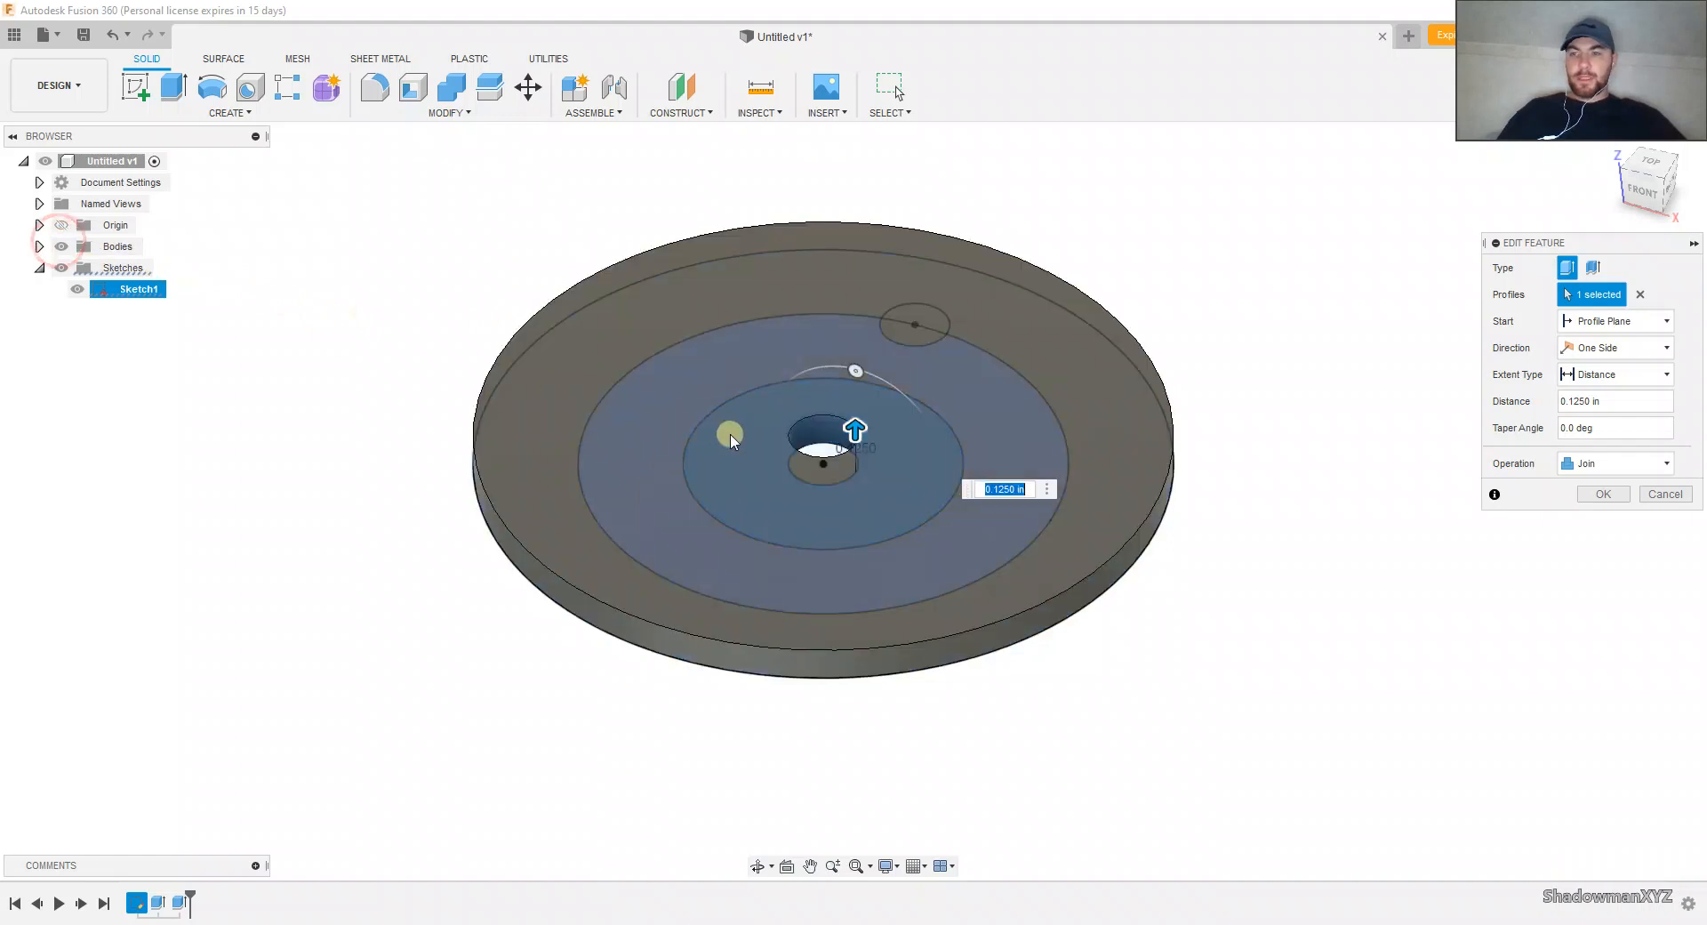
{"action": "left_click_drag", "start_coordinate": [854, 430], "coordinate": [858, 398]}
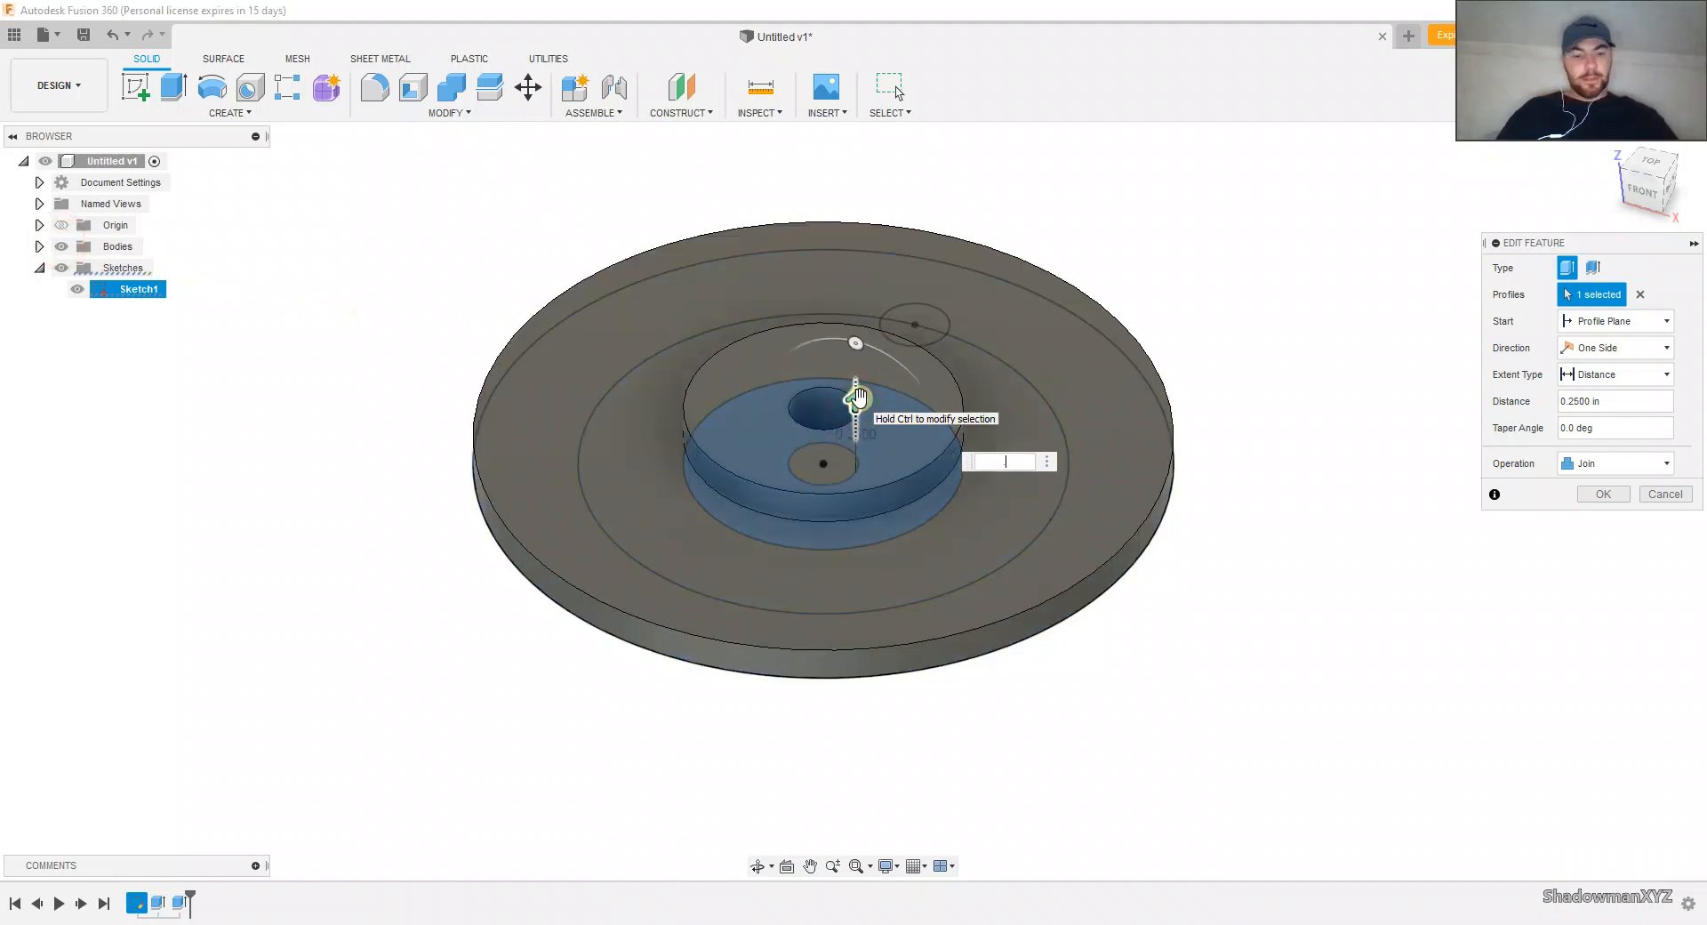
{"action": "key", "text": "Return"}
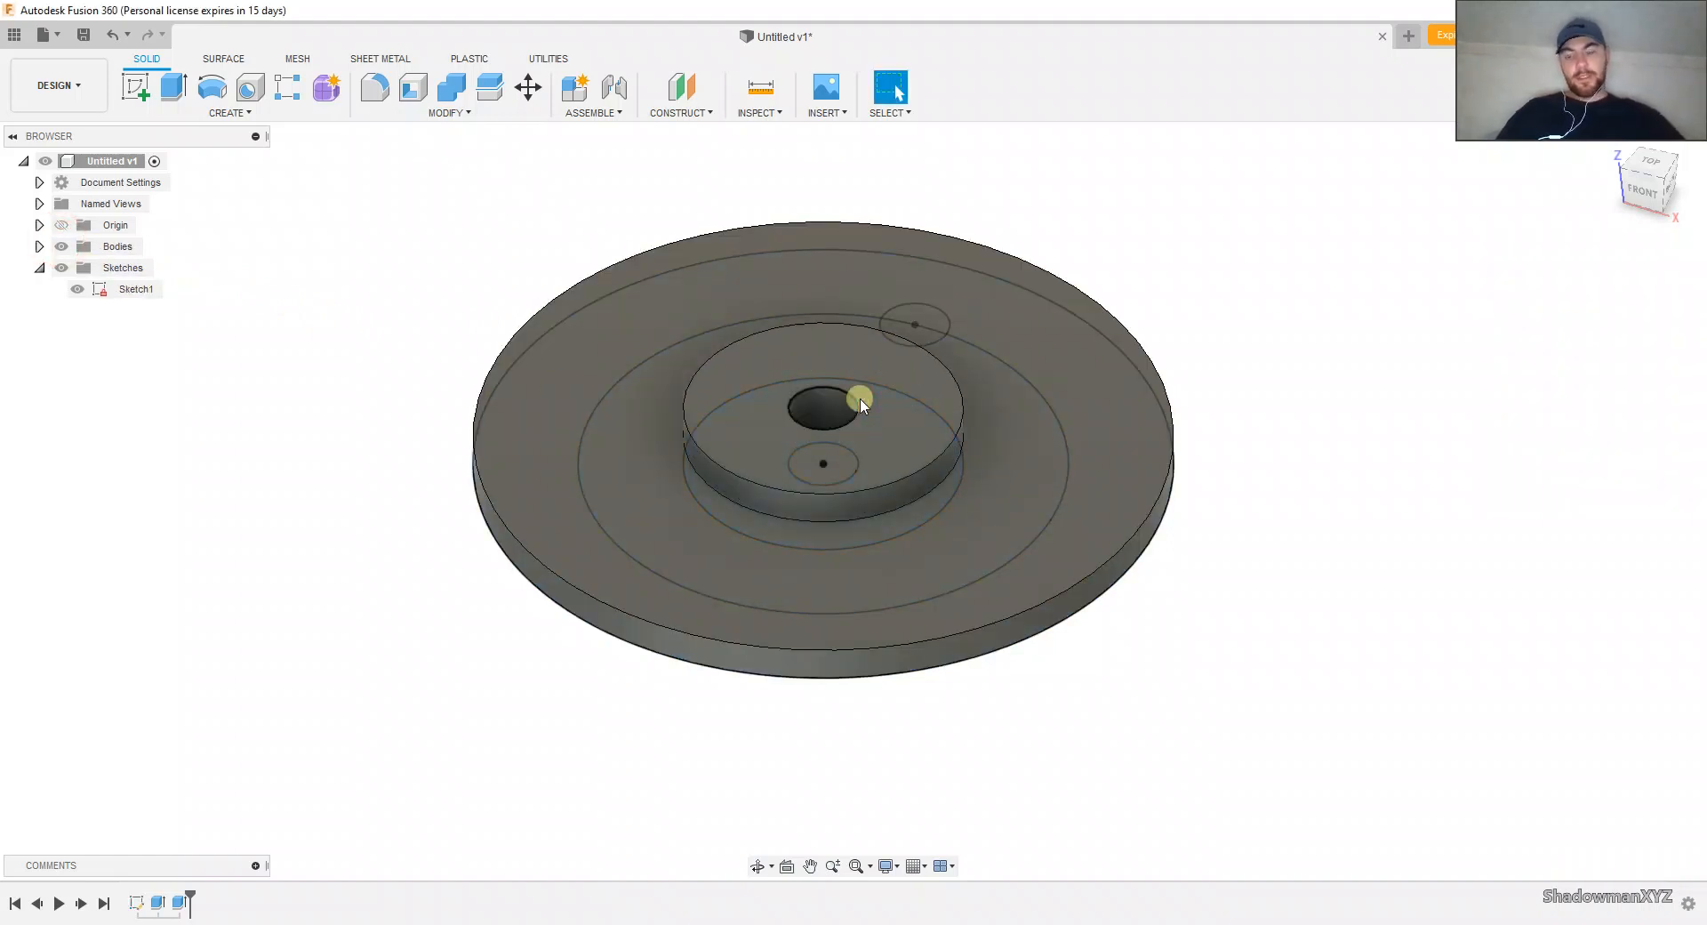
{"action": "mouse_move", "coordinate": [861, 399]}
{"action": "middle_mouse_down", "text": "shift"}
{"action": "mouse_move", "coordinate": [865, 430]}
{"action": "mouse_move", "coordinate": [865, 385]}
{"action": "middle_mouse_up", "text": "shift"}
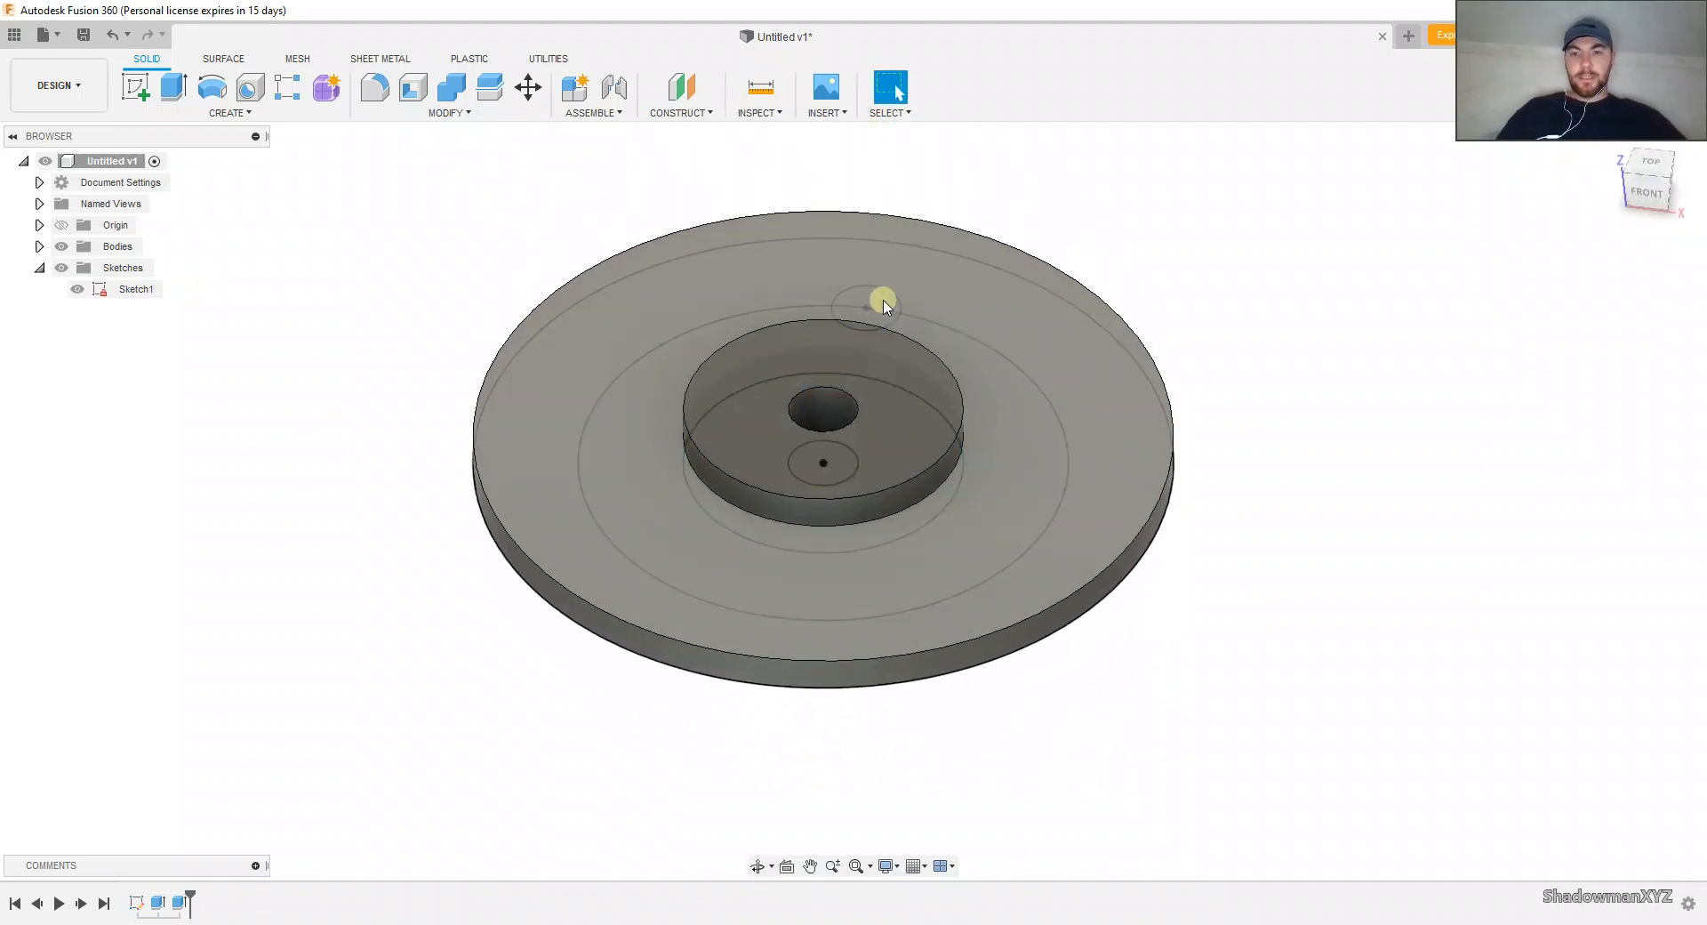
Step: Hide the bodies and choose both halves of the small hole circle as profiles for a new extrusion
{"action": "scroll", "coordinate": [886, 304], "scroll_direction": "up", "scroll_amount": 2}
{"action": "mouse_move", "coordinate": [861, 307]}
{"action": "middle_mouse_down", "text": "shift"}
{"action": "mouse_move", "coordinate": [861, 332]}
{"action": "mouse_move", "coordinate": [862, 307]}
{"action": "middle_mouse_up", "text": "shift"}
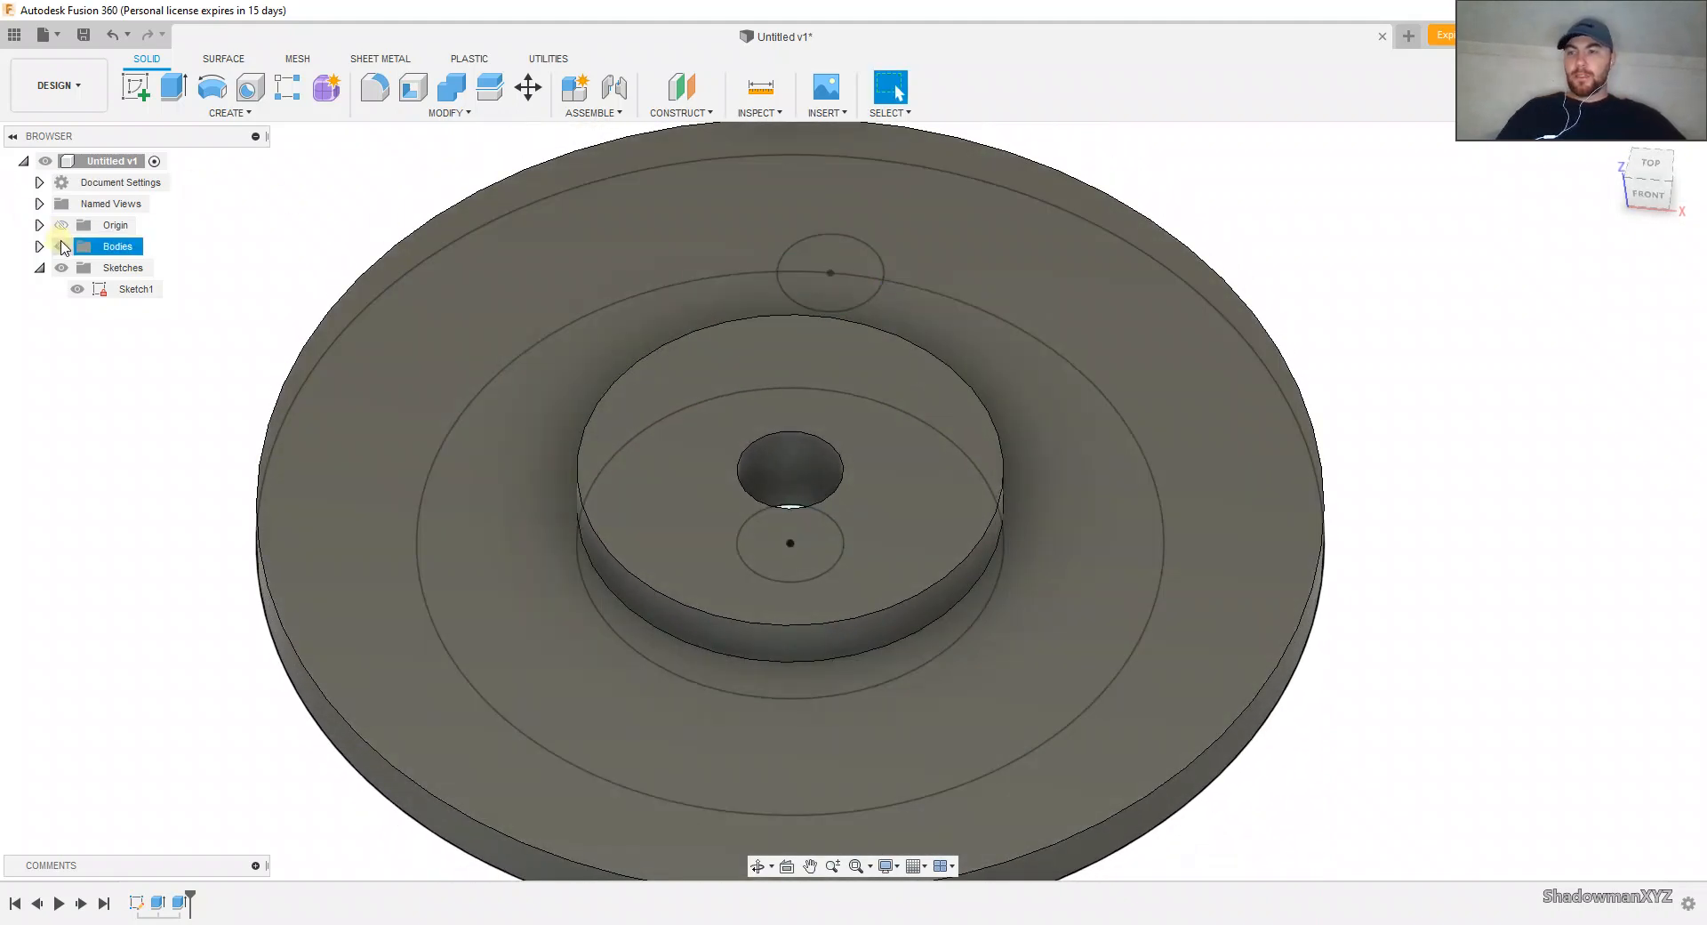
{"action": "left_click", "coordinate": [62, 246]}
{"action": "left_click", "coordinate": [810, 289]}
{"action": "key", "text": "e"}
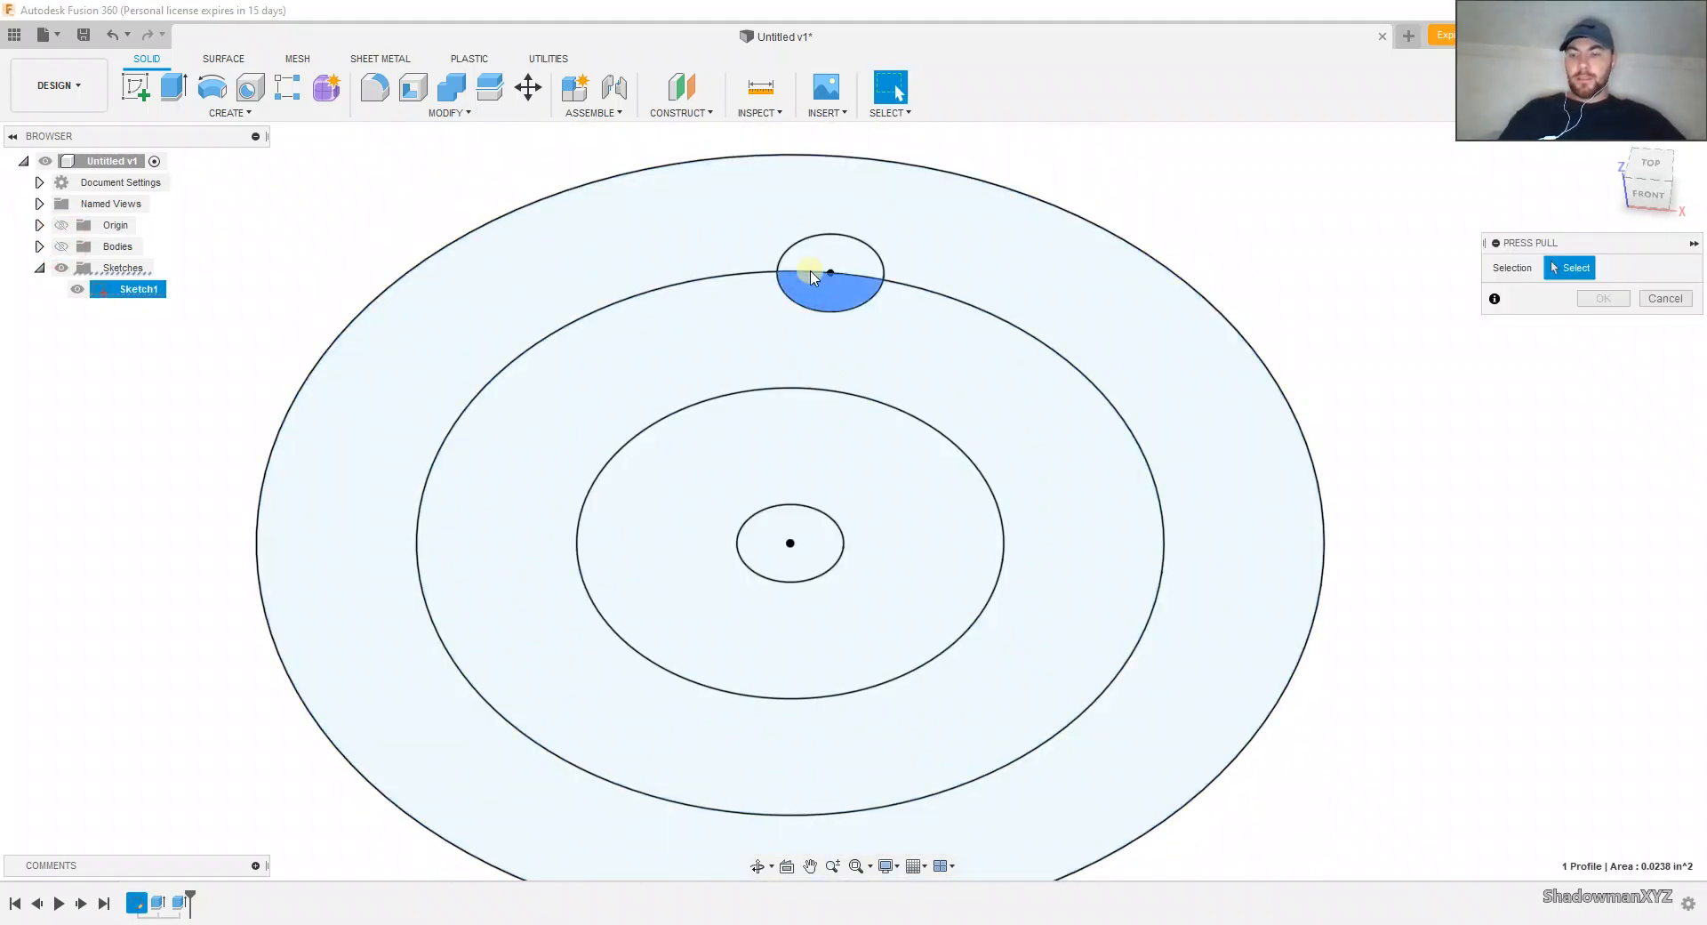
{"action": "left_click", "coordinate": [811, 259]}
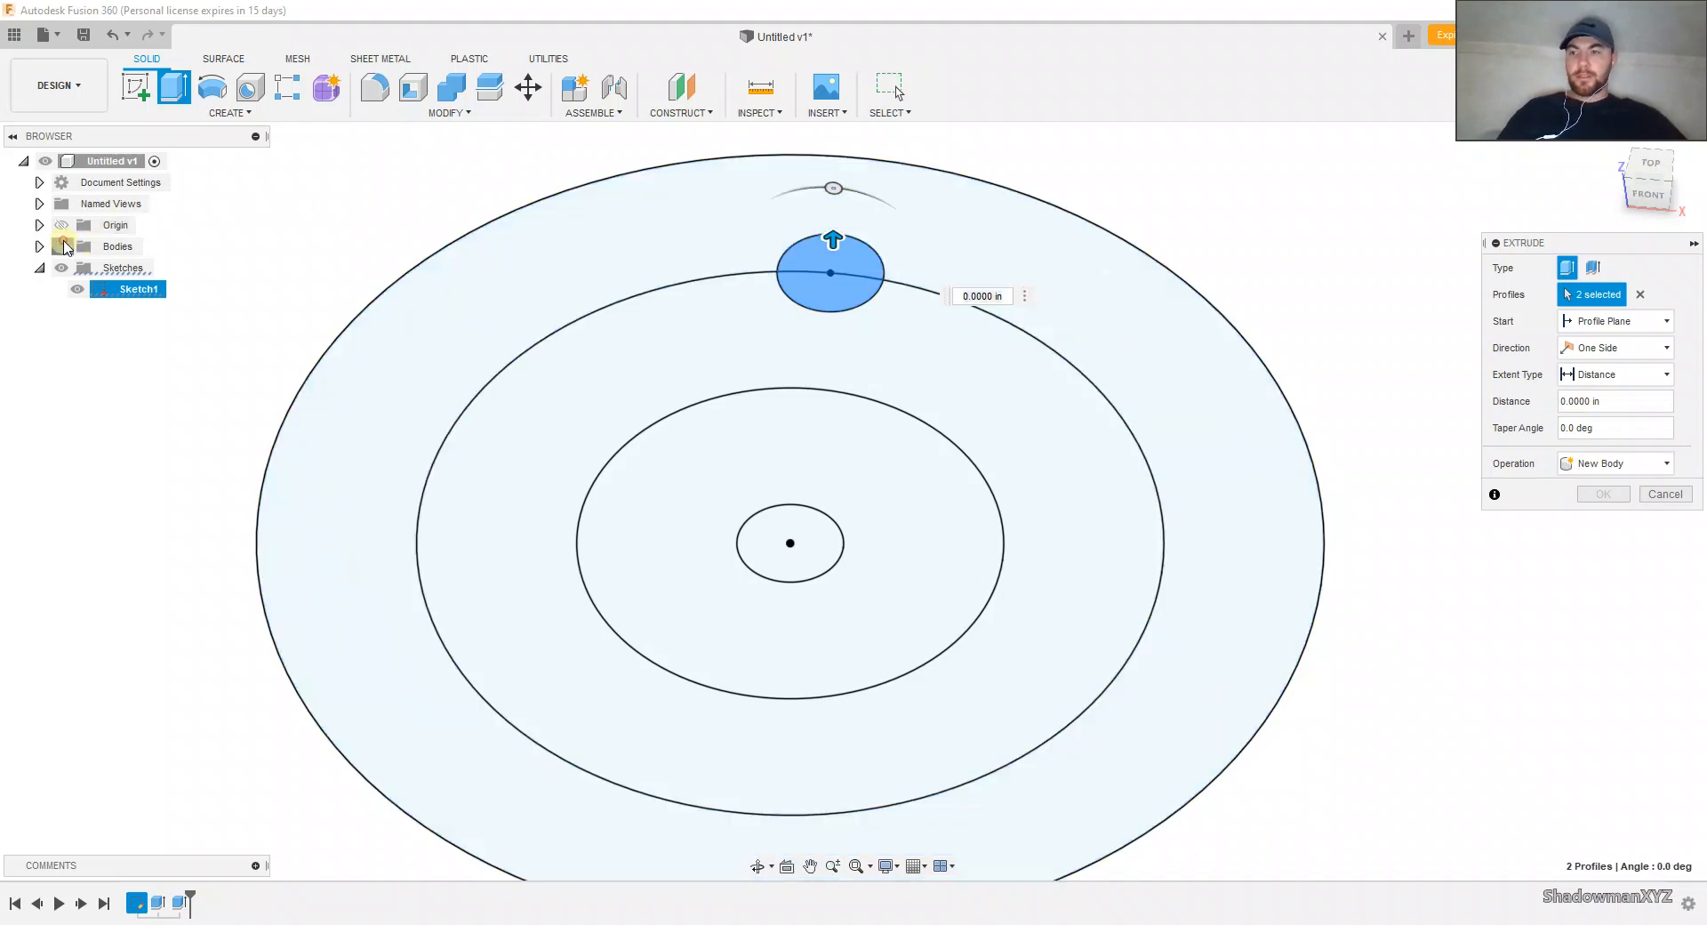
Step: Show the bodies again and extrude the small hole circle 0.25 in upward as a cut through the flange
{"action": "left_click", "coordinate": [61, 246]}
{"action": "left_click_drag", "start_coordinate": [832, 239], "coordinate": [840, 167]}
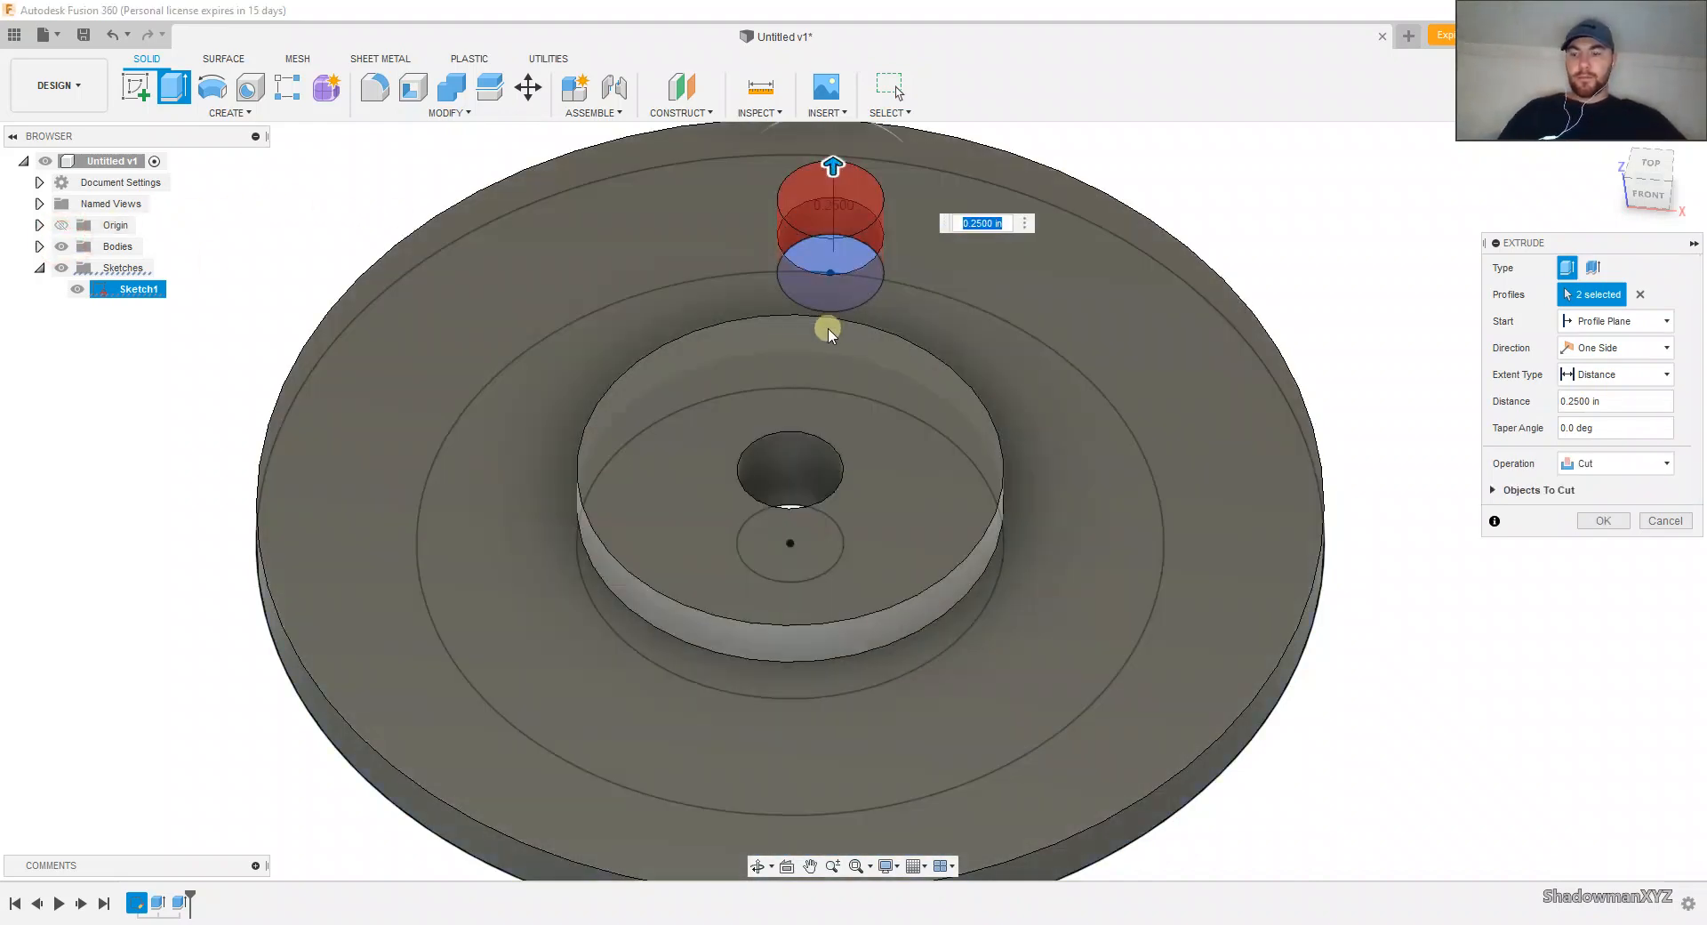
{"action": "left_click", "coordinate": [1604, 524]}
{"action": "scroll", "coordinate": [1031, 529], "scroll_direction": "down", "scroll_amount": 4}
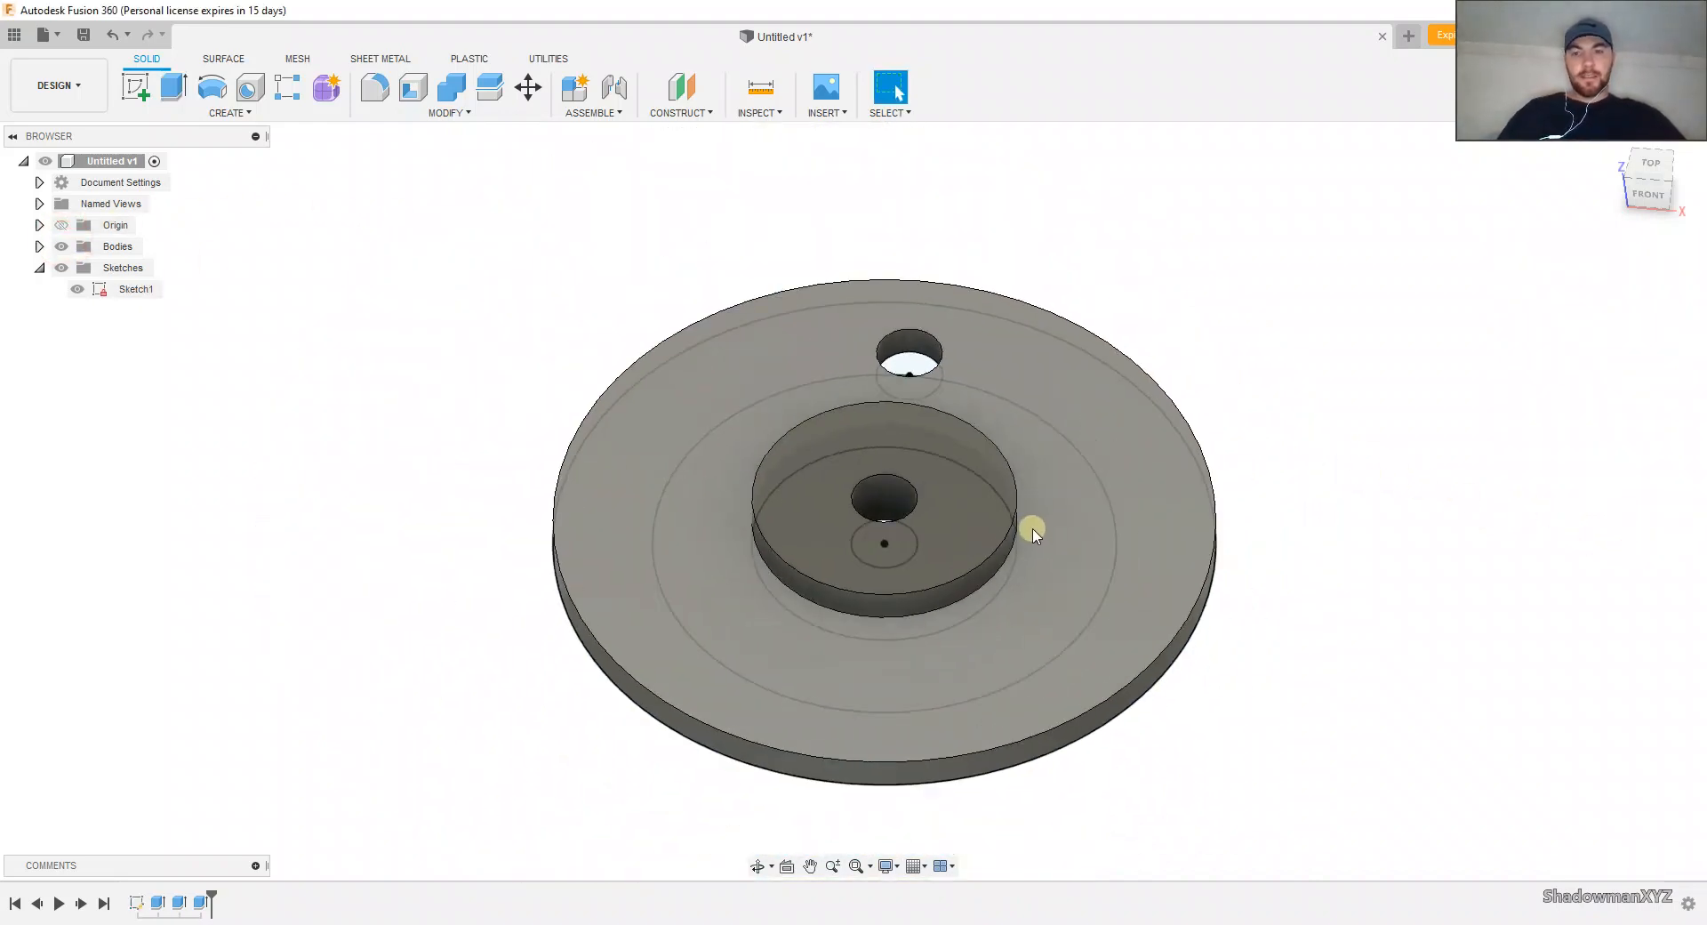
Step: Hide all sketches so that only the solid flange is displayed
{"action": "middle_click_drag", "start_coordinate": [1001, 469], "coordinate": [983, 489], "text": "shift"}
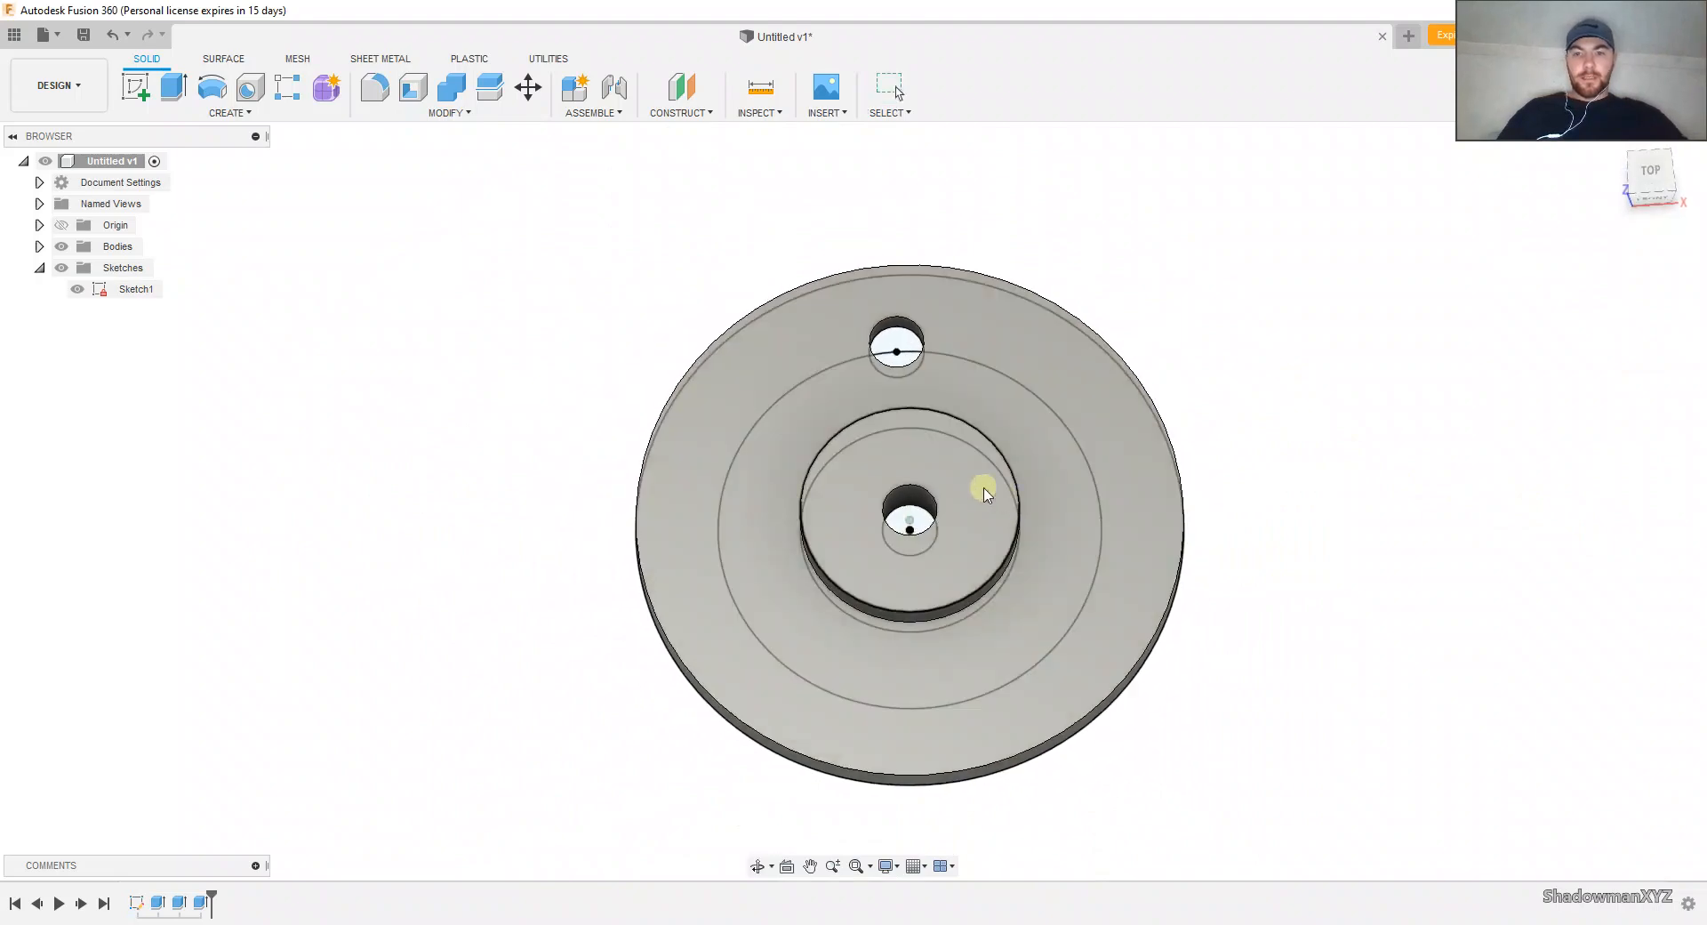
{"action": "left_click", "coordinate": [62, 268]}
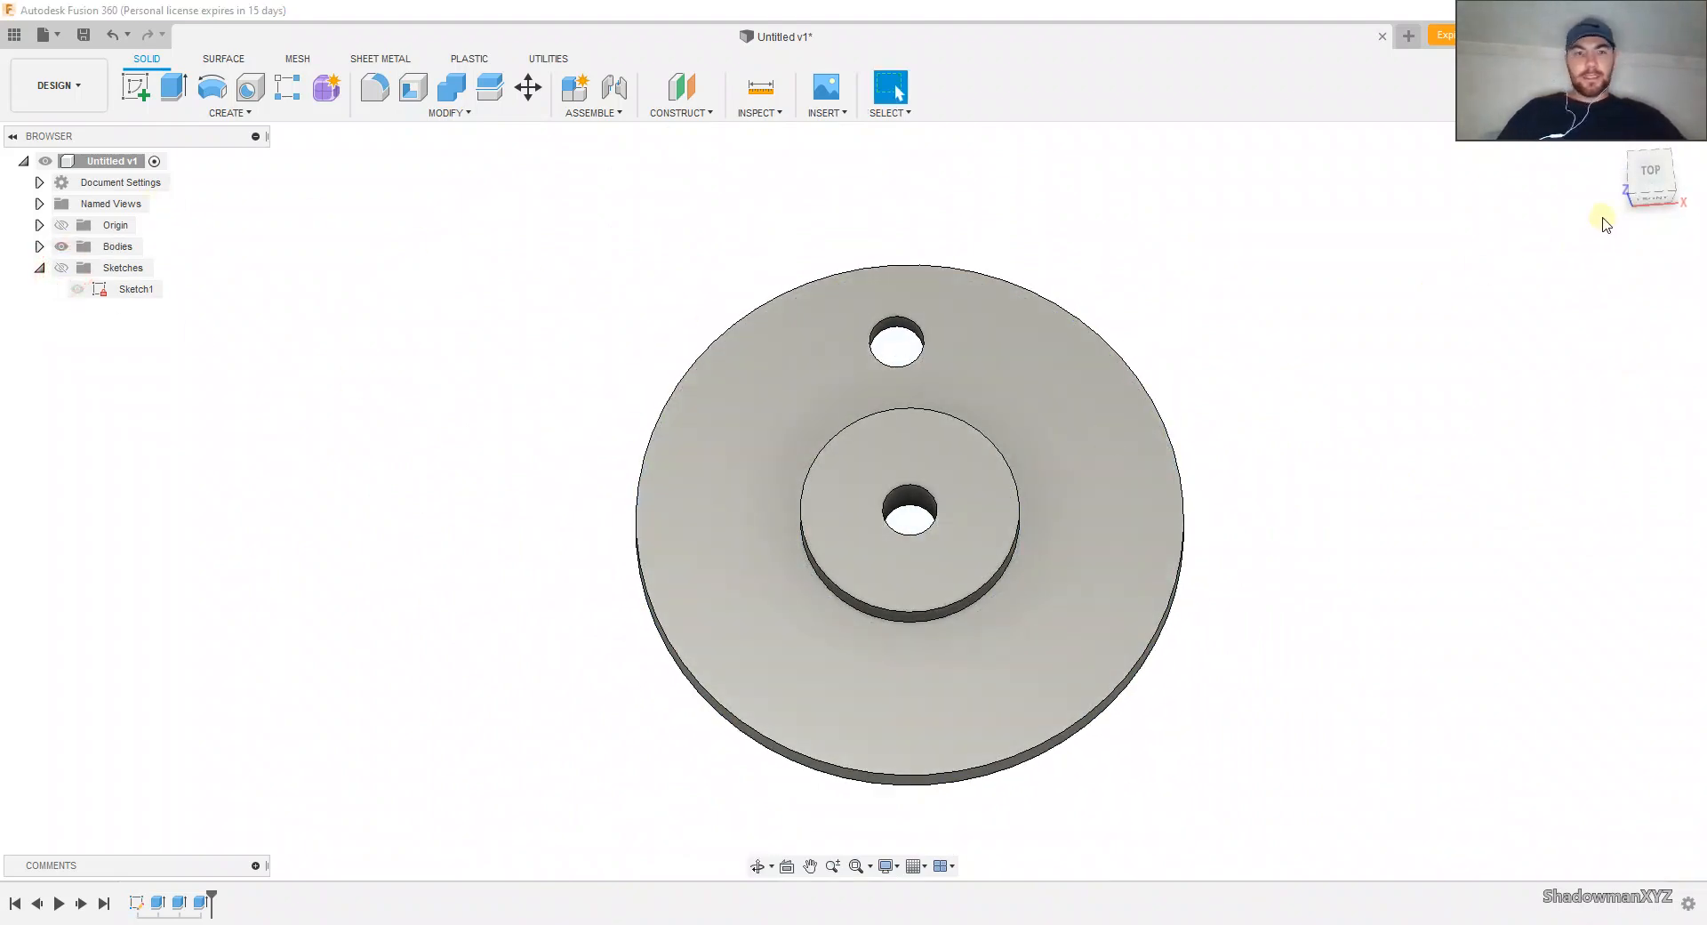
{"action": "left_click", "coordinate": [1650, 173]}
{"action": "middle_click_drag", "start_coordinate": [844, 301], "coordinate": [845, 271], "text": "shift"}
{"action": "scroll", "coordinate": [1012, 452], "scroll_direction": "up", "scroll_amount": 3}
{"action": "middle_click_drag", "start_coordinate": [918, 483], "coordinate": [878, 371], "text": "shift"}
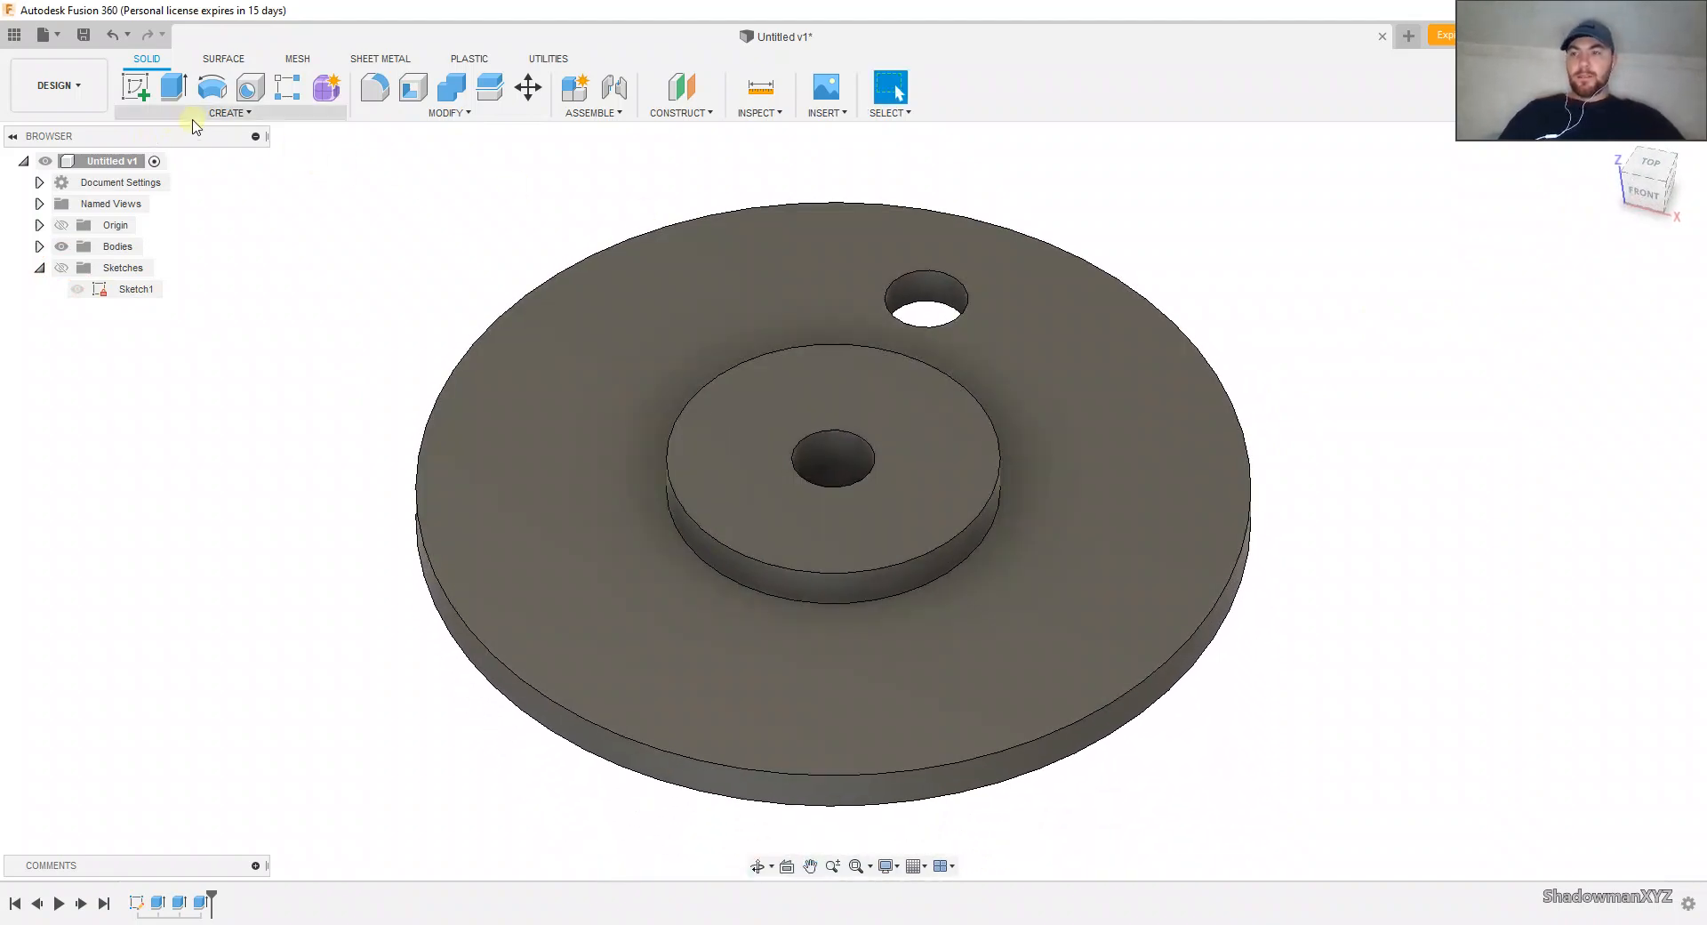
Step: Create a full circular pattern of the small hole's face around the center hole's axis with quantity 6
{"action": "left_click", "coordinate": [213, 113]}
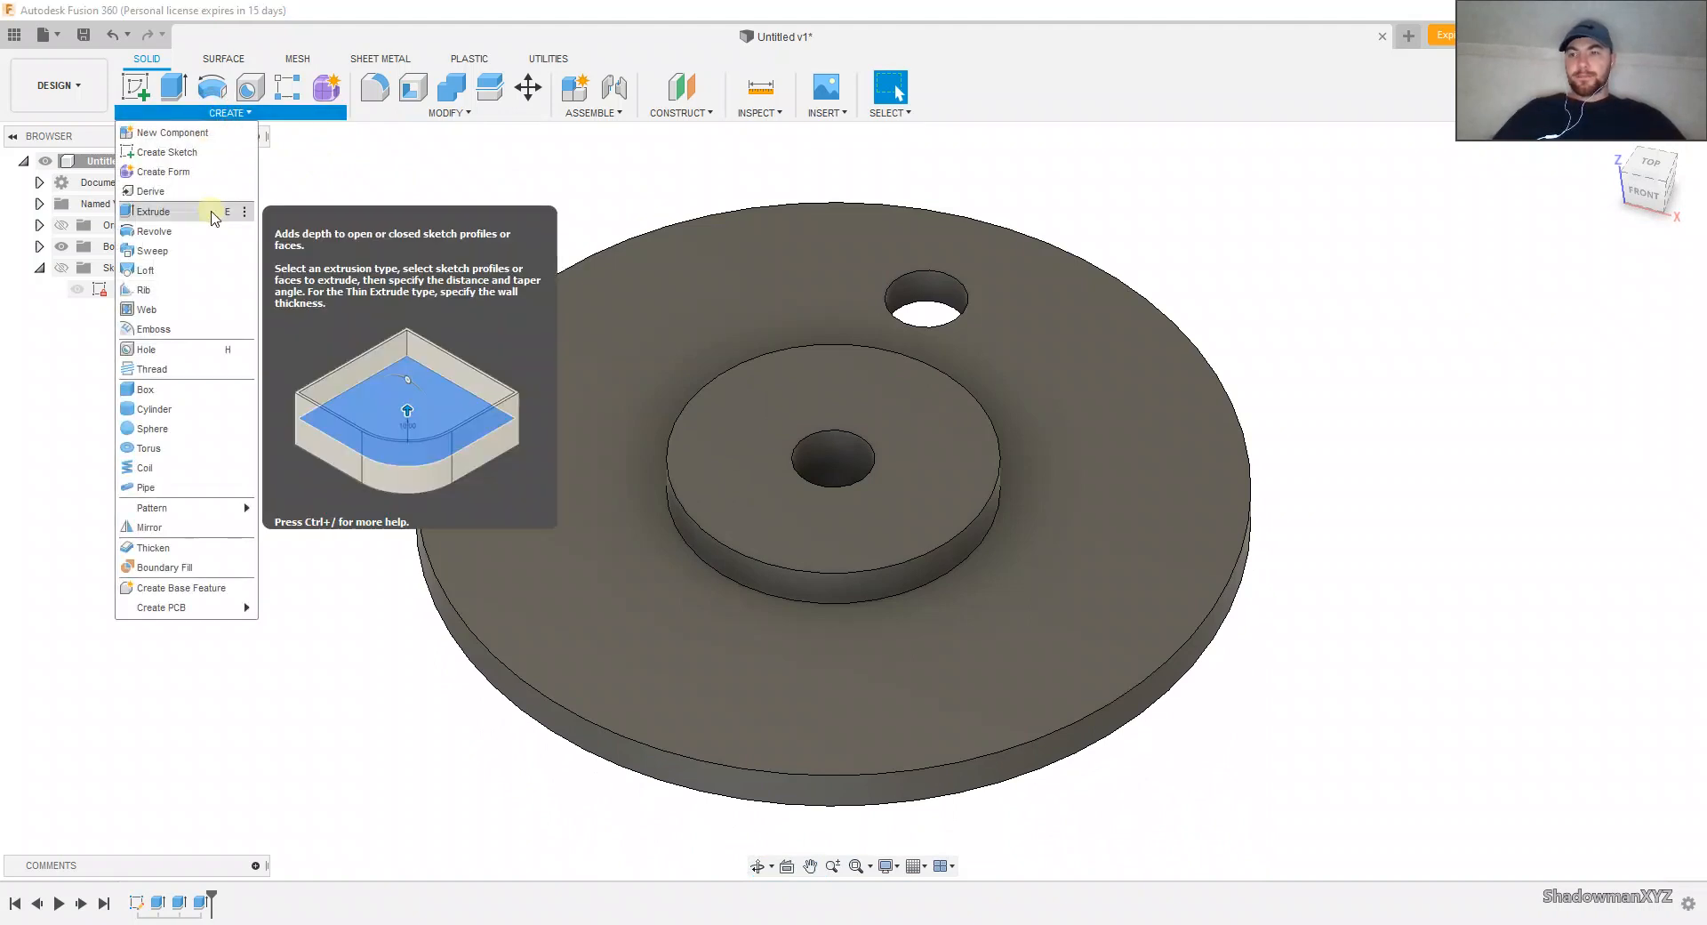
{"action": "mouse_move", "coordinate": [178, 507]}
{"action": "left_click", "coordinate": [269, 528]}
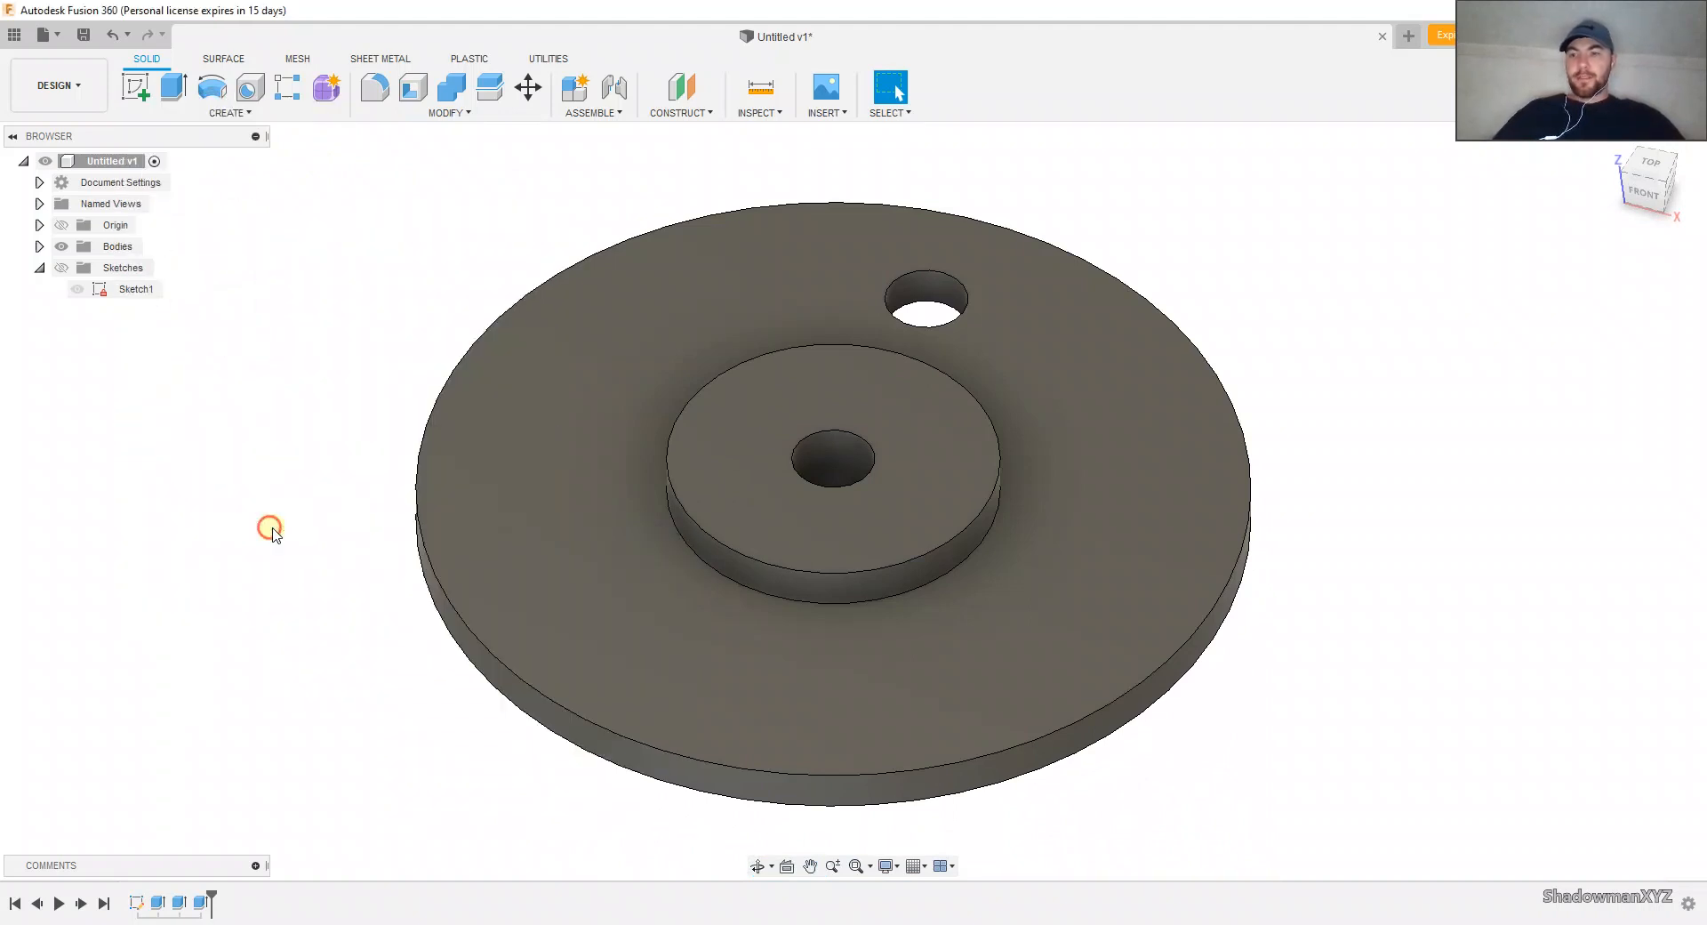
{"action": "left_click", "coordinate": [889, 293]}
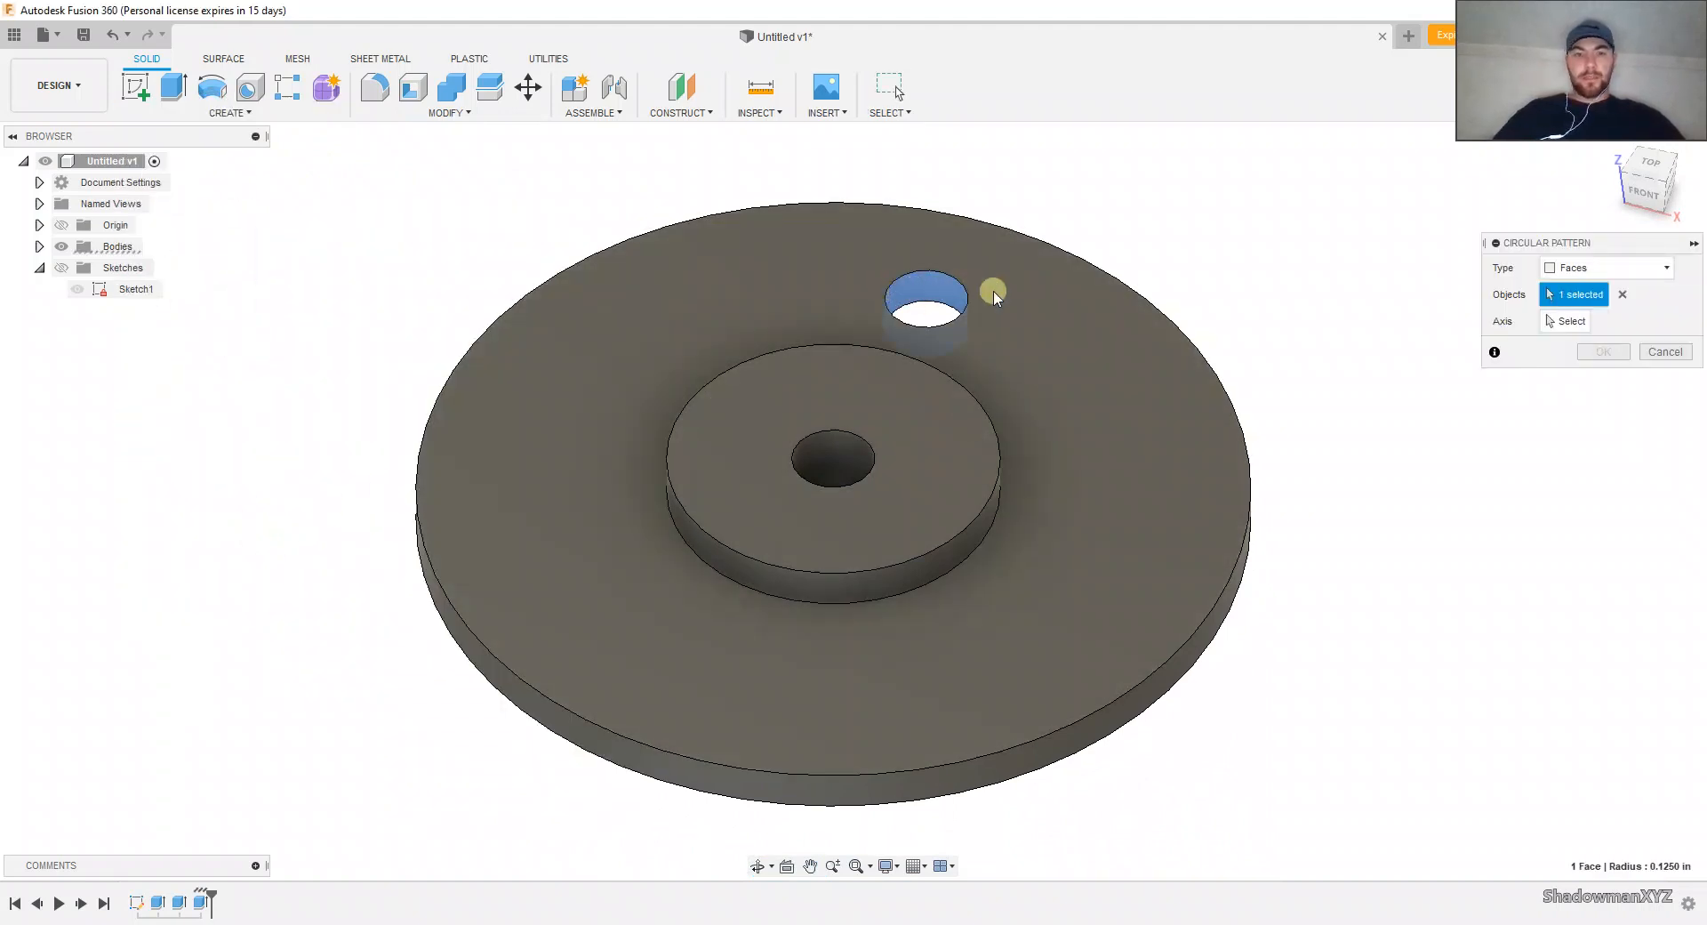
{"action": "left_click", "coordinate": [1572, 321]}
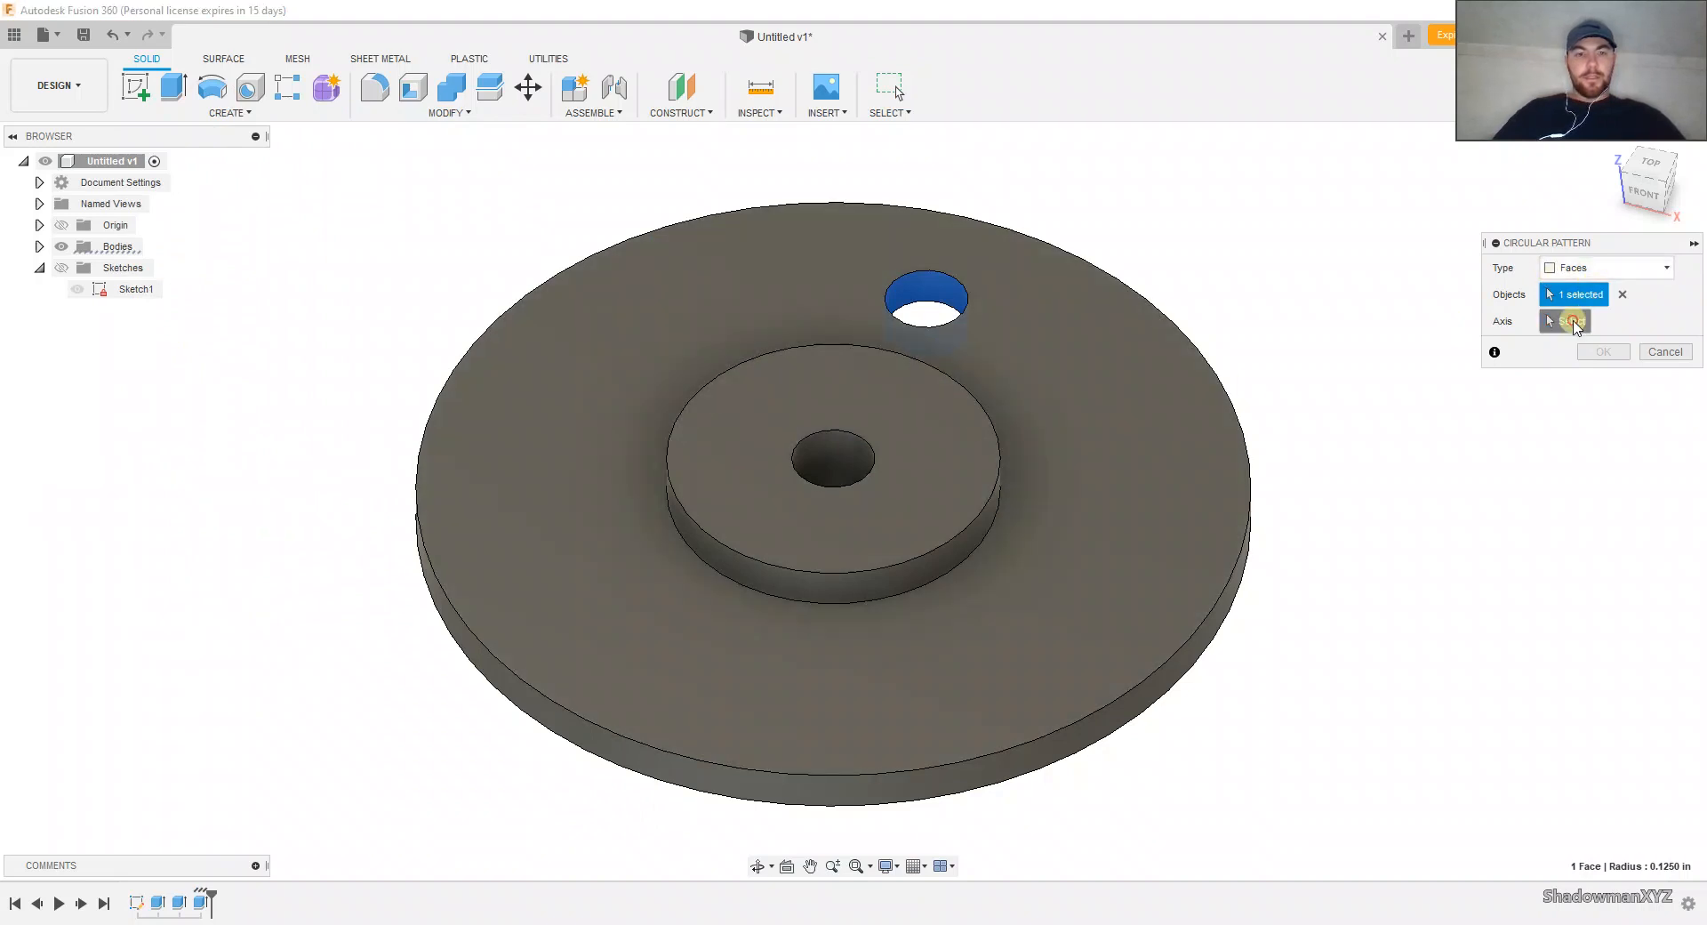
{"action": "left_click", "coordinate": [811, 439]}
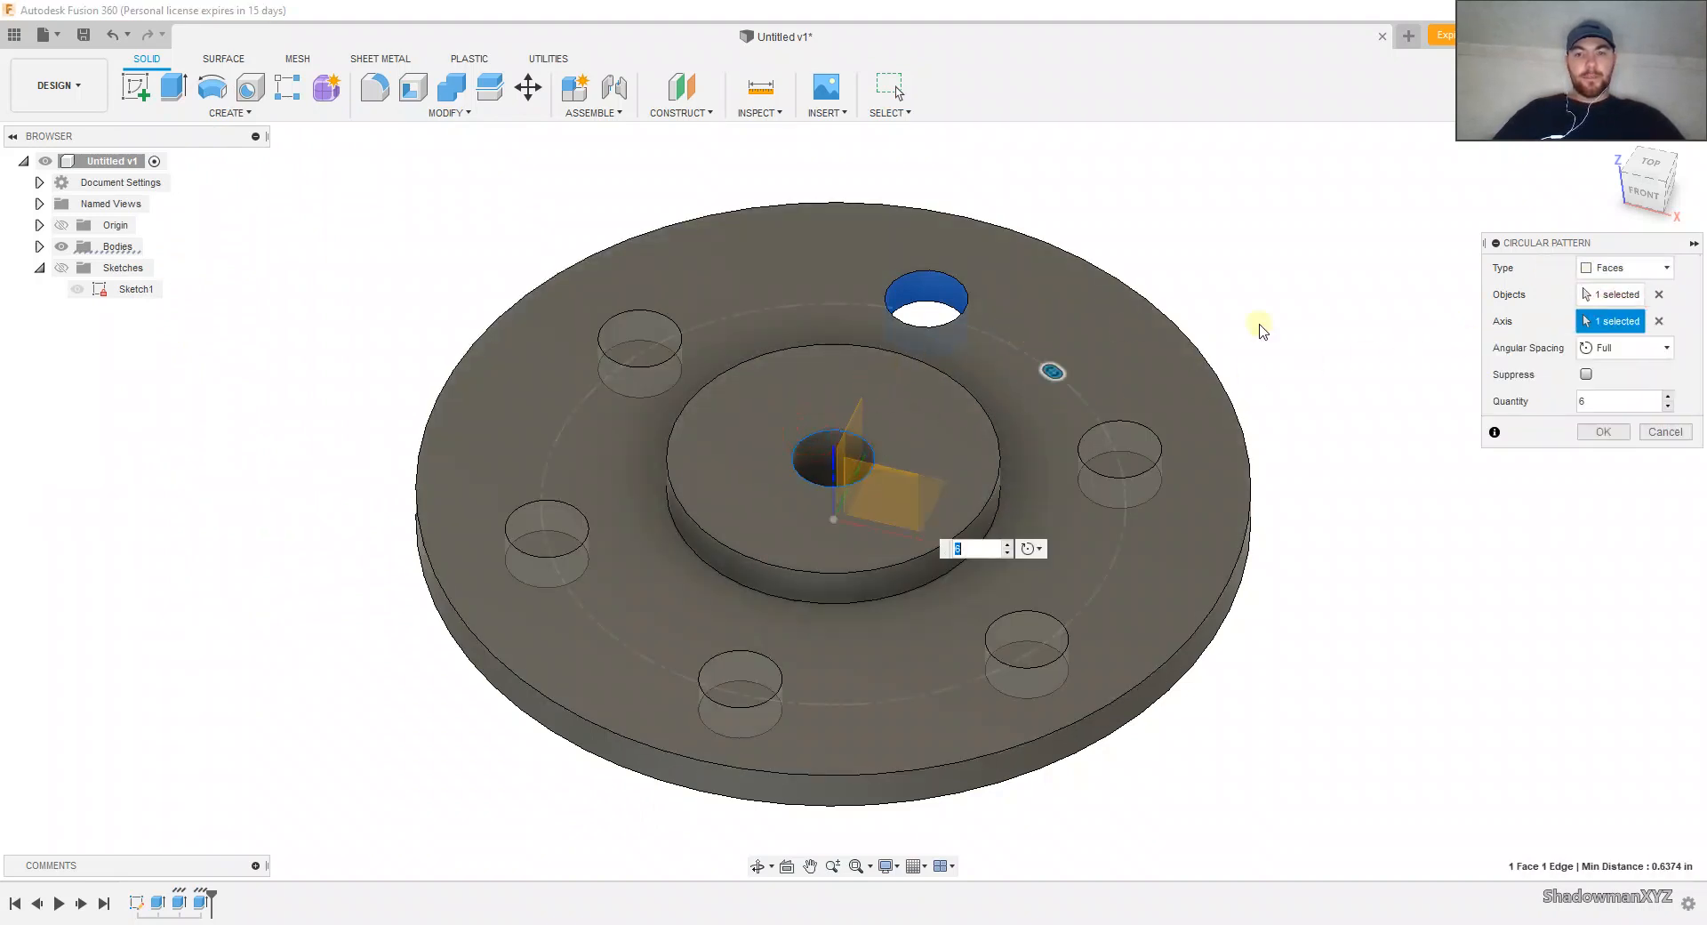
{"action": "left_click", "coordinate": [1605, 433]}
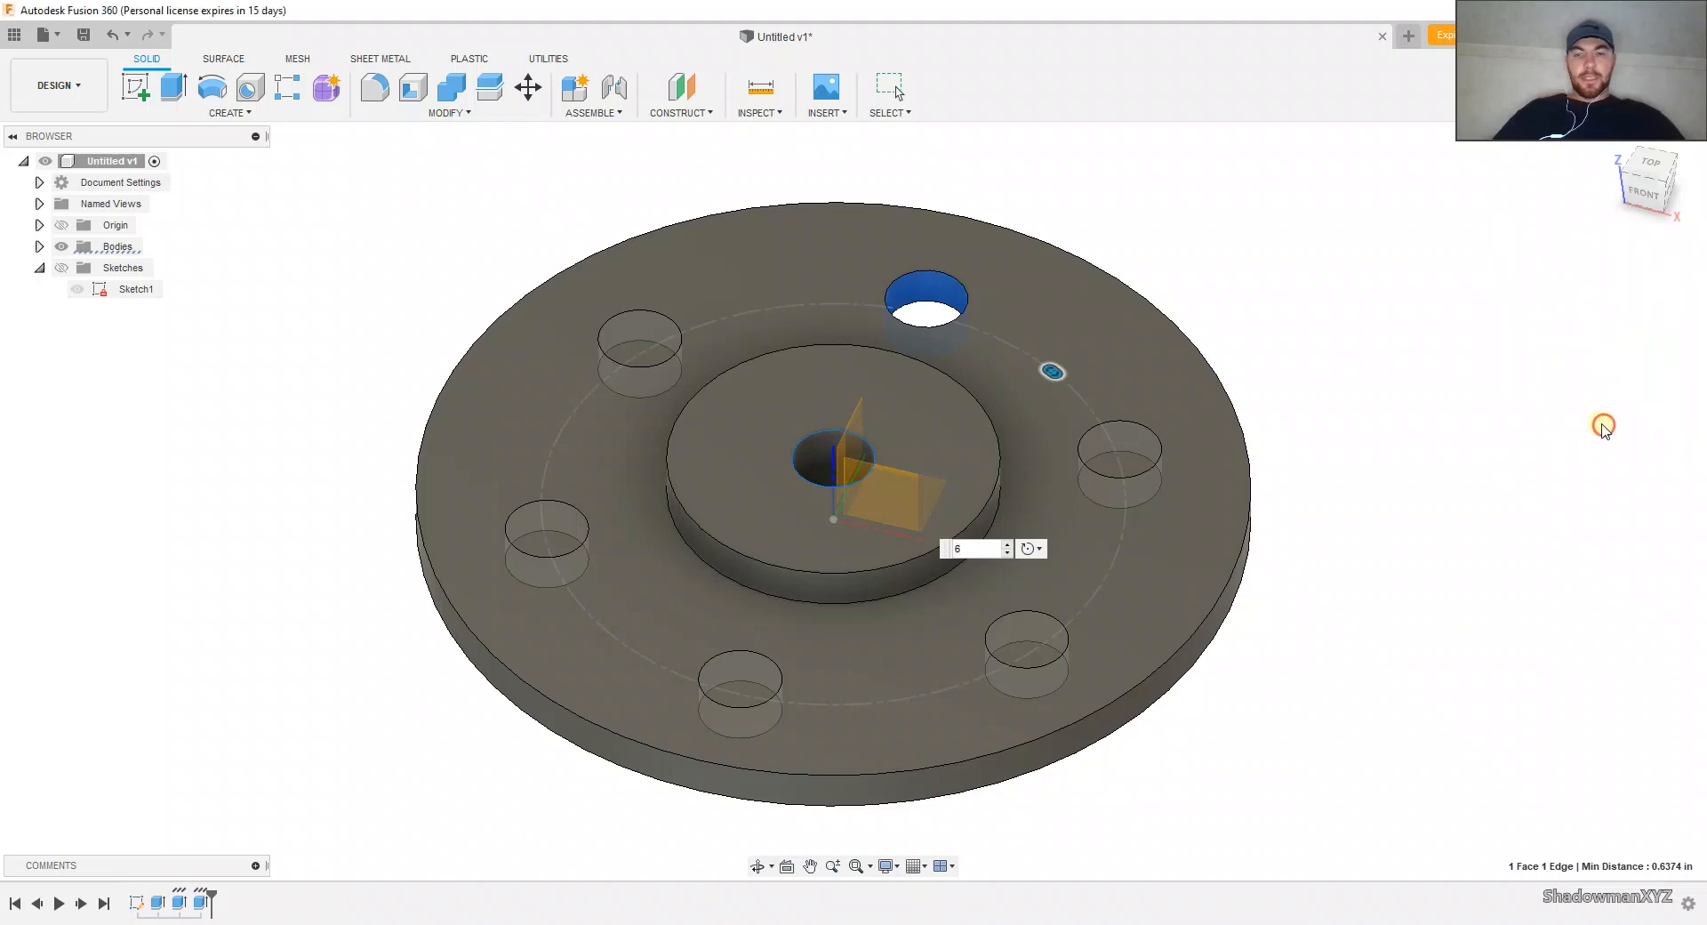
{"action": "left_click", "coordinate": [1659, 166]}
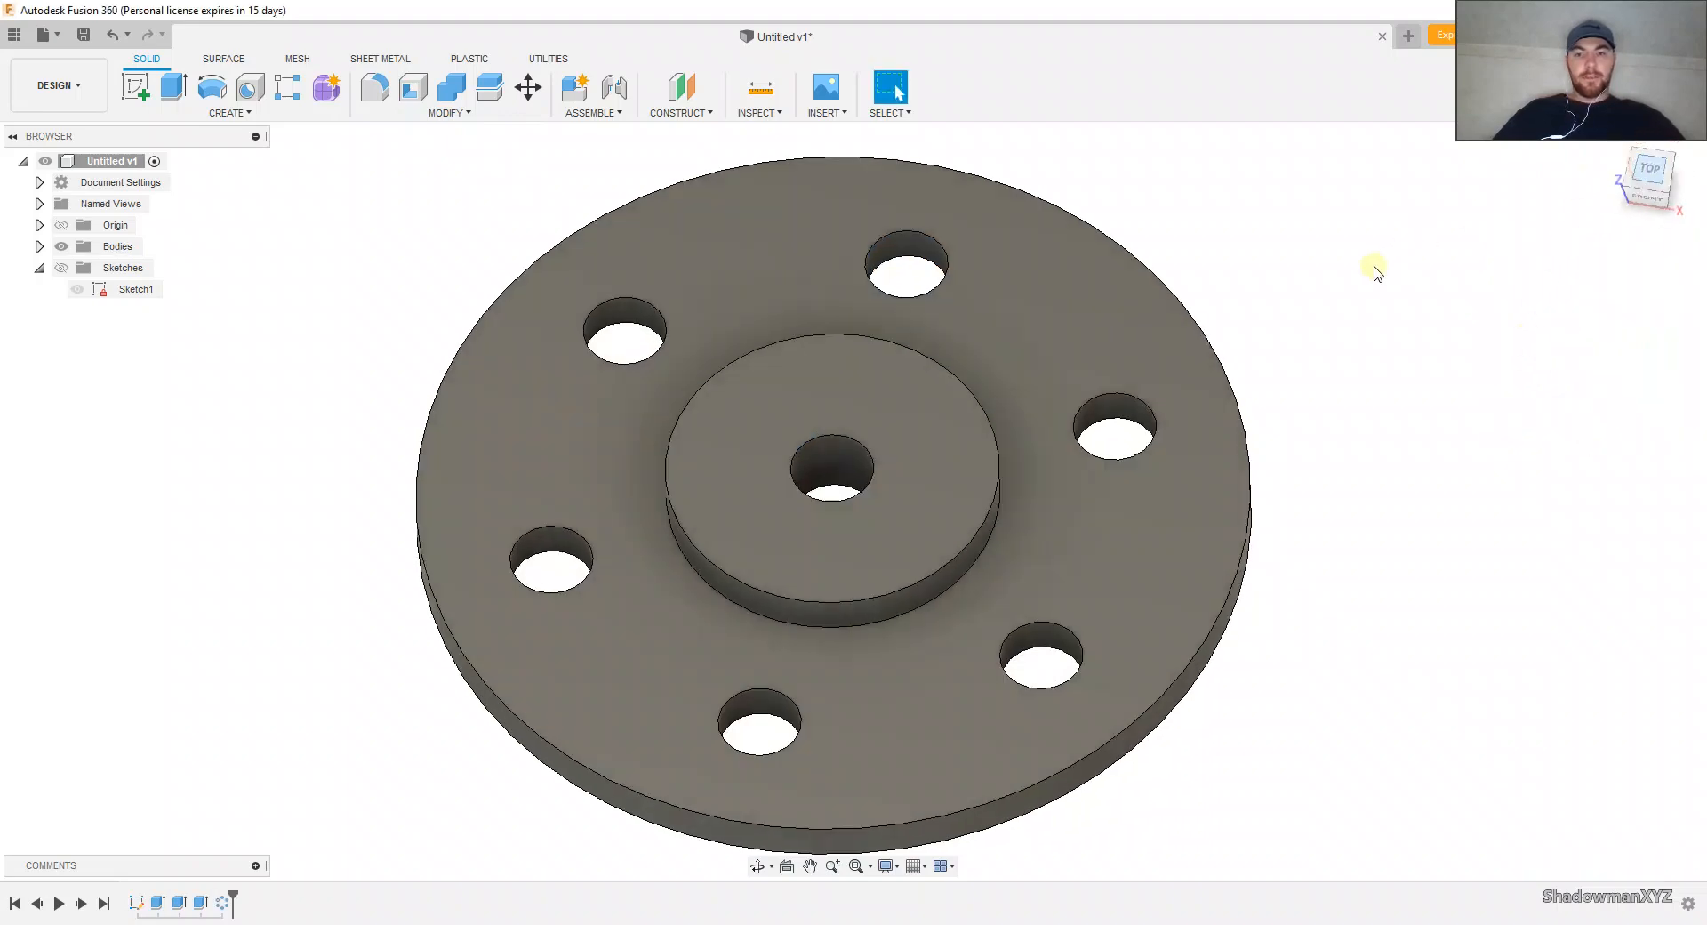
Step: Save the finished flange as a new version and switch to the Manufacture workspace
{"action": "middle_click_drag", "start_coordinate": [982, 311], "coordinate": [1153, 211], "text": "shift"}
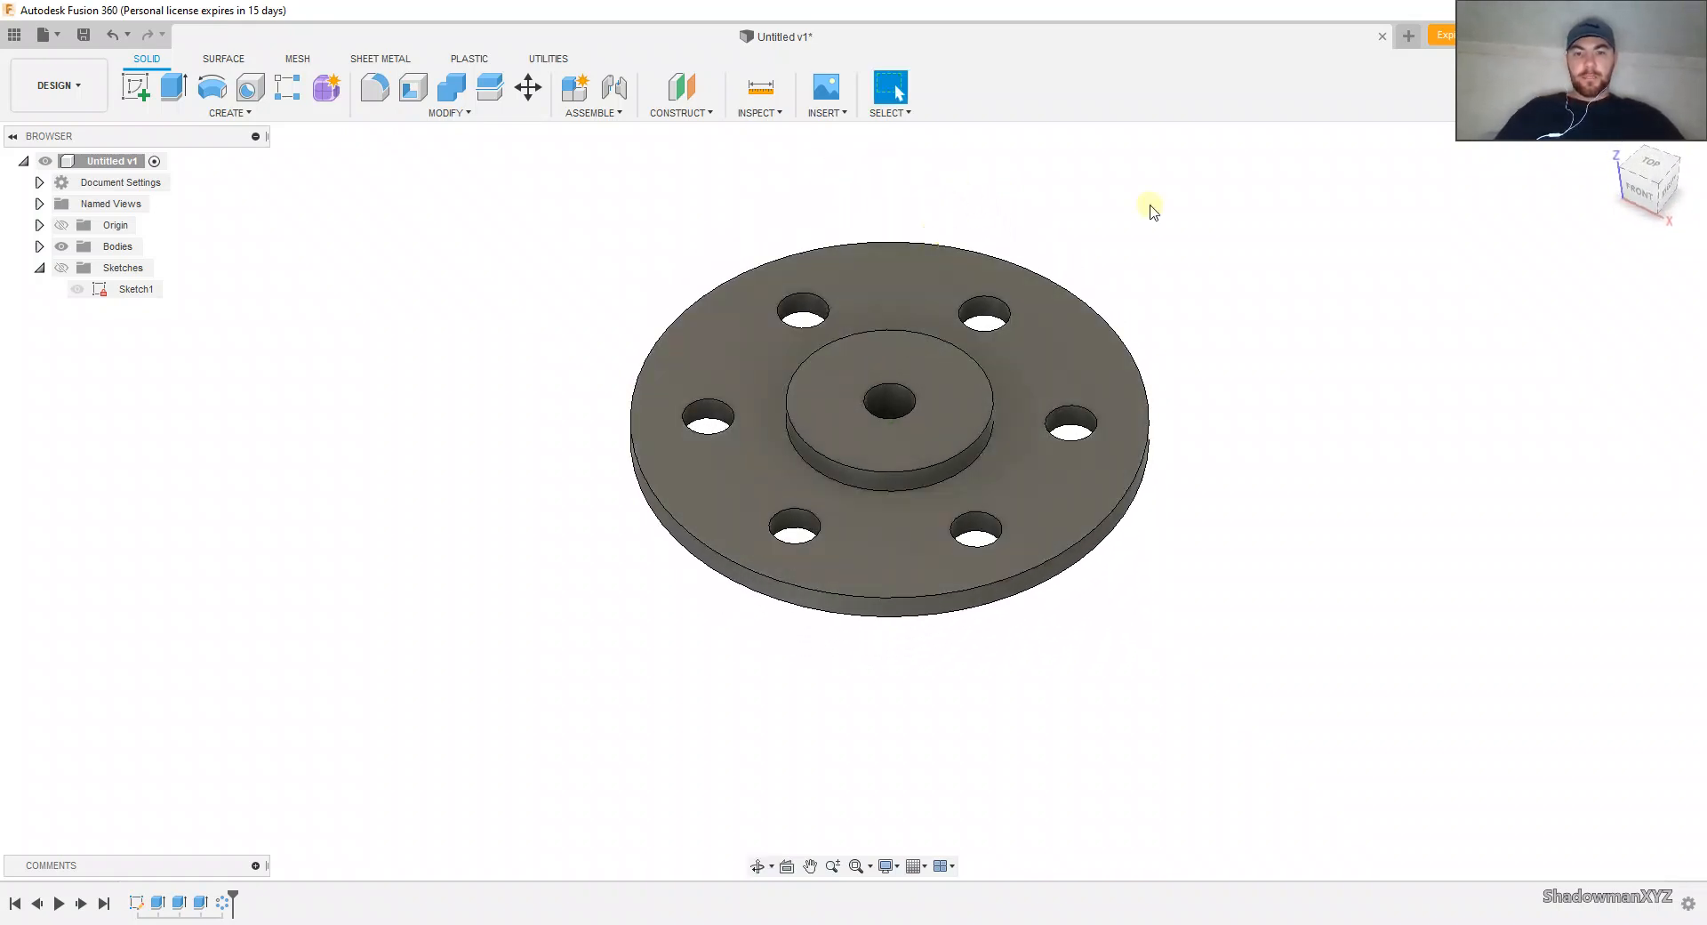
{"action": "left_click", "coordinate": [1630, 171]}
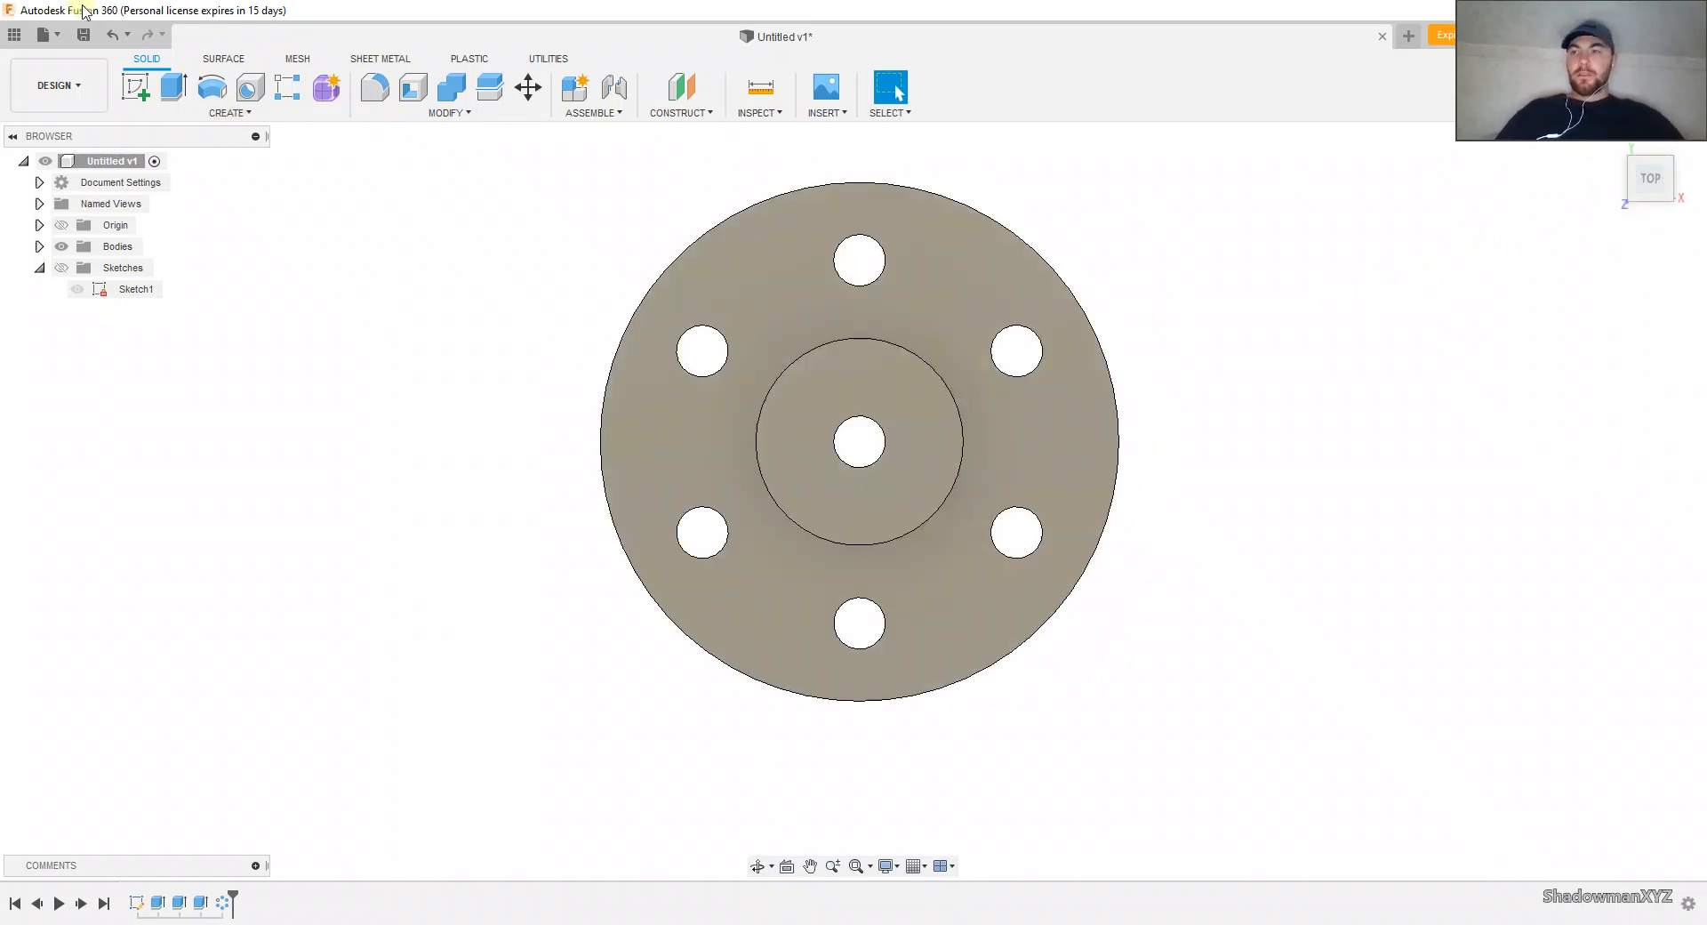
{"action": "left_click", "coordinate": [81, 37]}
{"action": "left_click", "coordinate": [835, 496]}
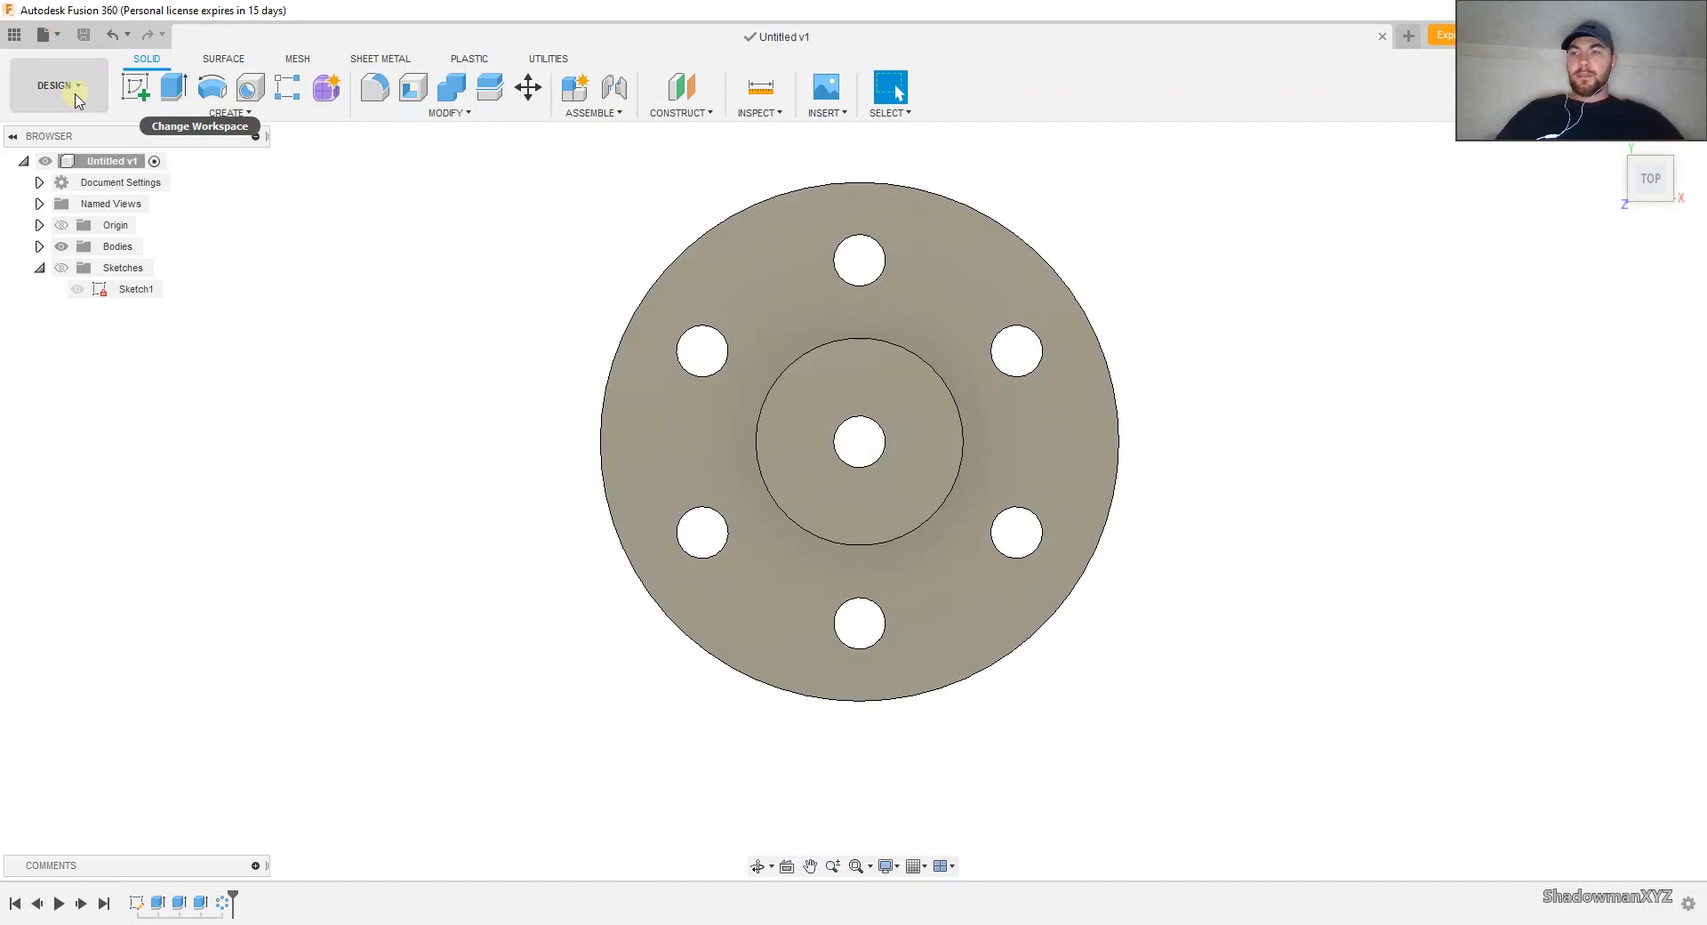
{"action": "left_click", "coordinate": [78, 93]}
{"action": "left_click", "coordinate": [76, 282]}
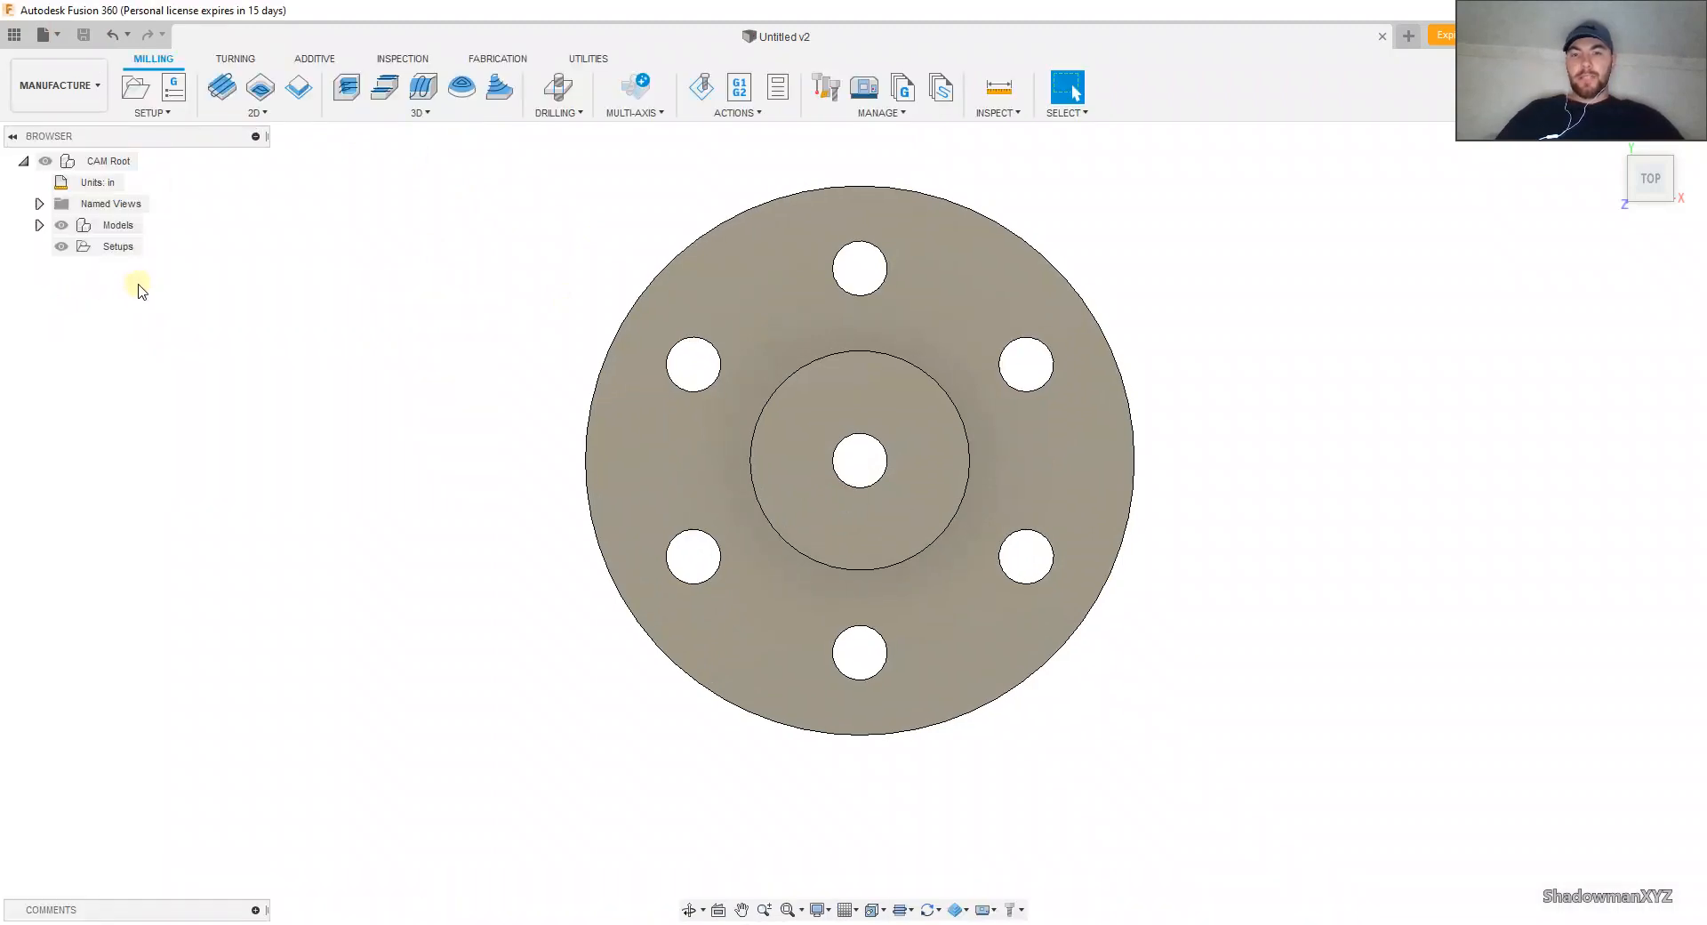
{"action": "middle_click_drag", "start_coordinate": [469, 300], "coordinate": [498, 364]}
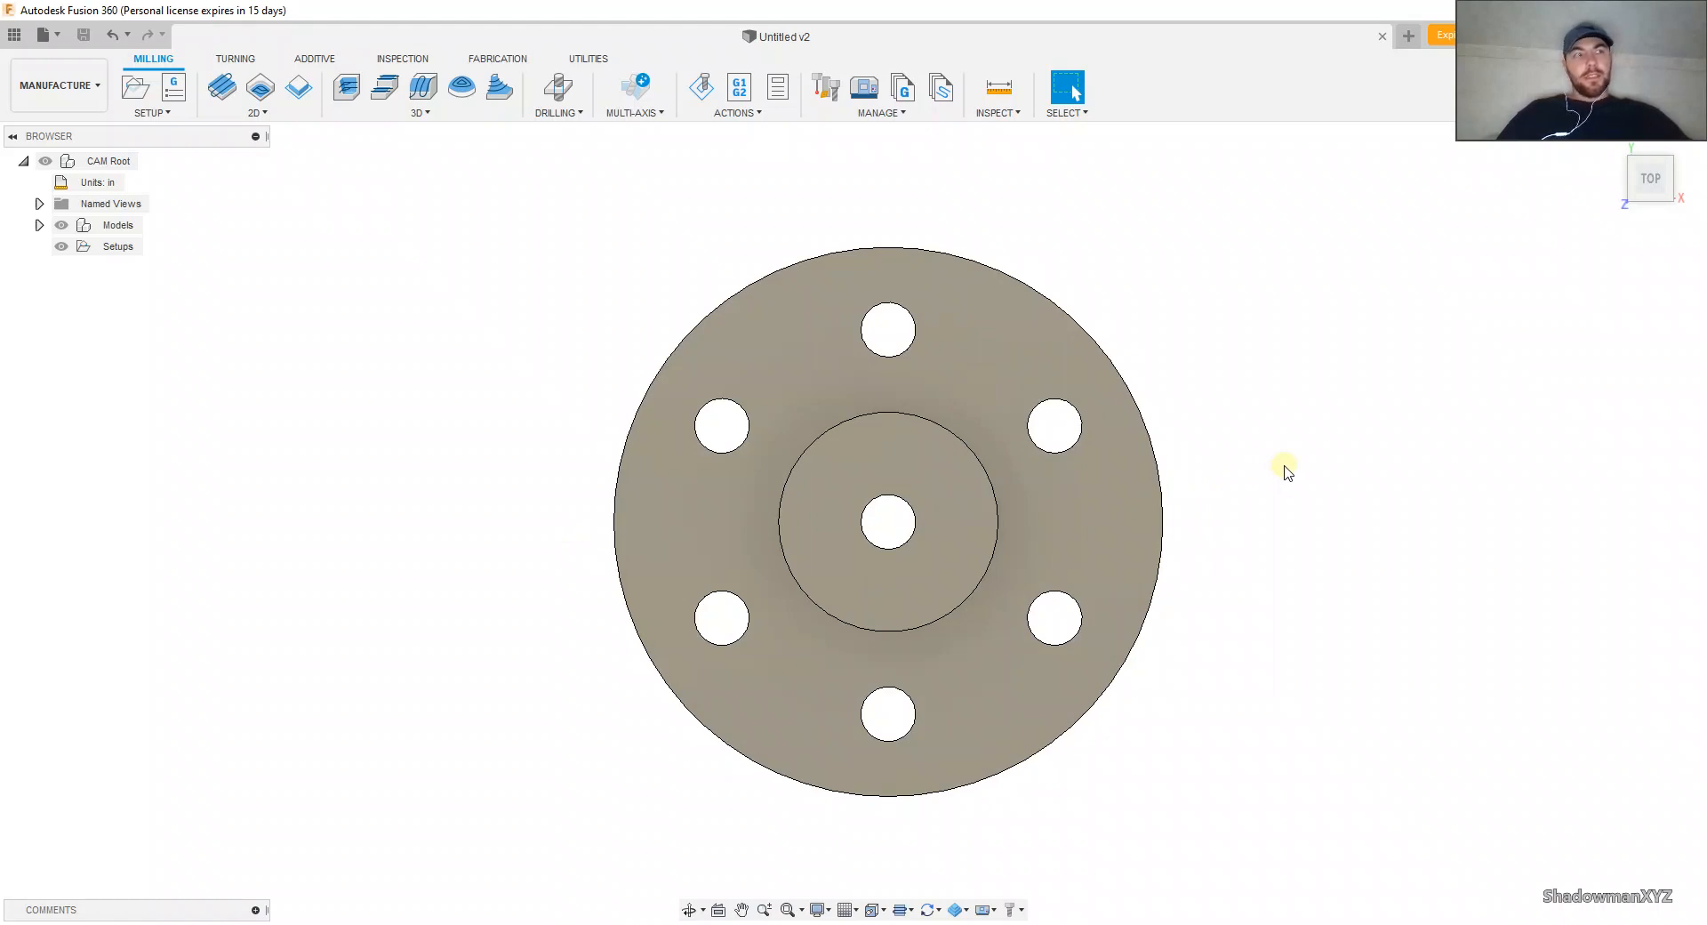
{"action": "left_click", "coordinate": [1647, 198]}
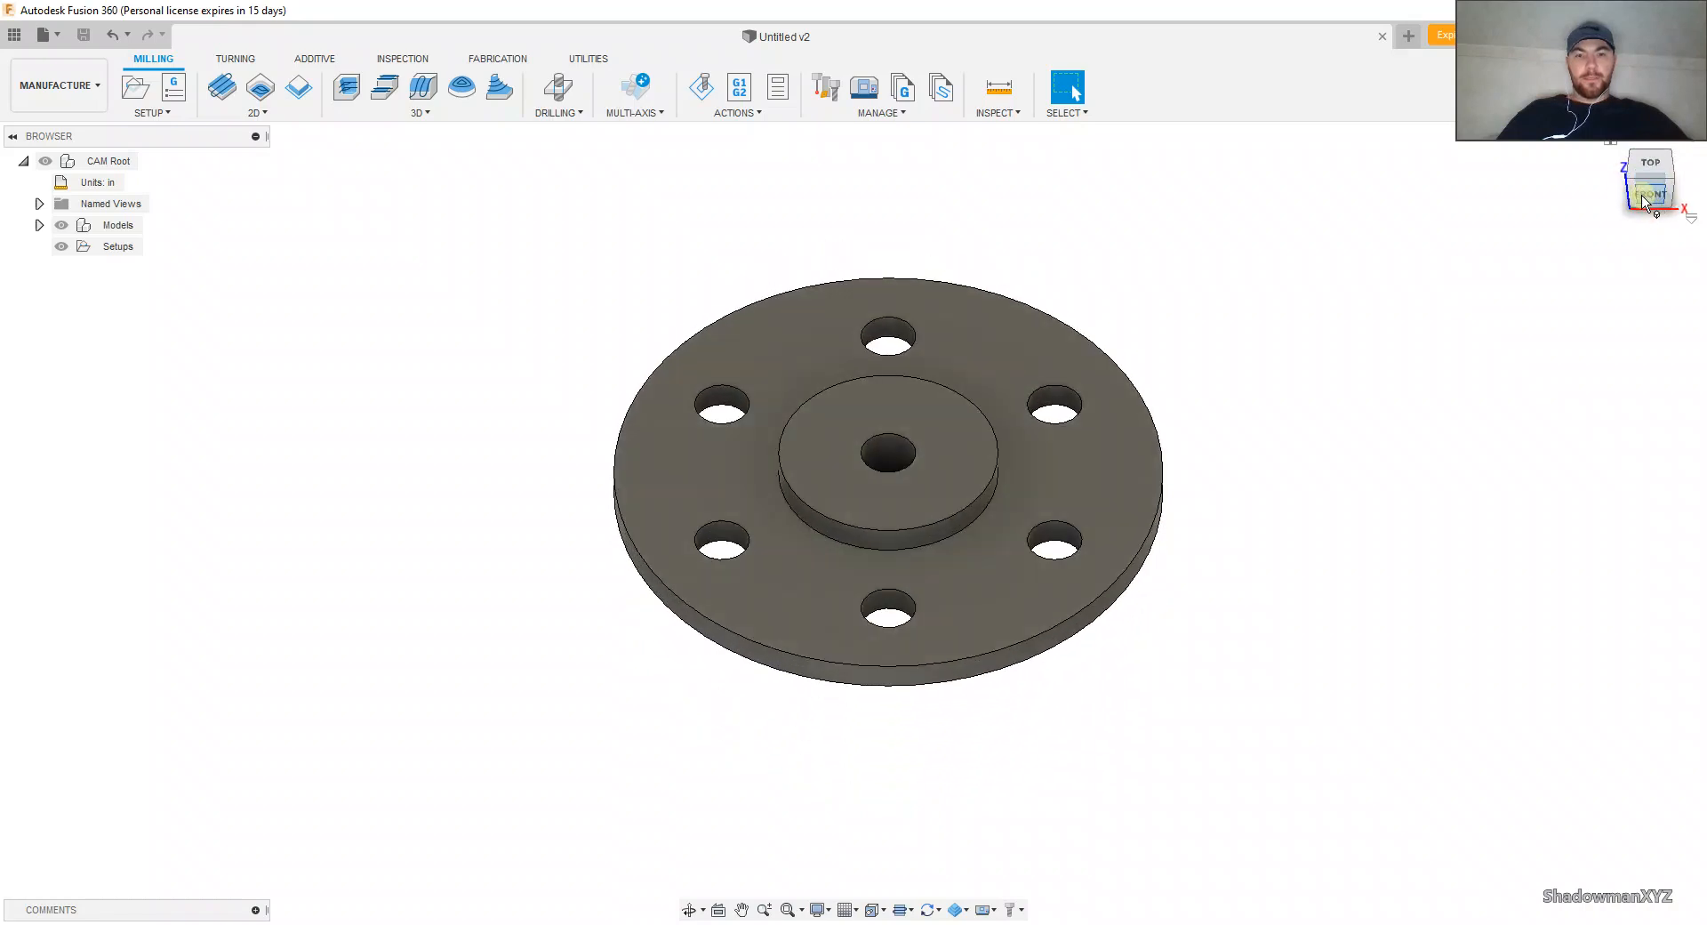
{"action": "middle_click_drag", "start_coordinate": [1000, 382], "coordinate": [1026, 360]}
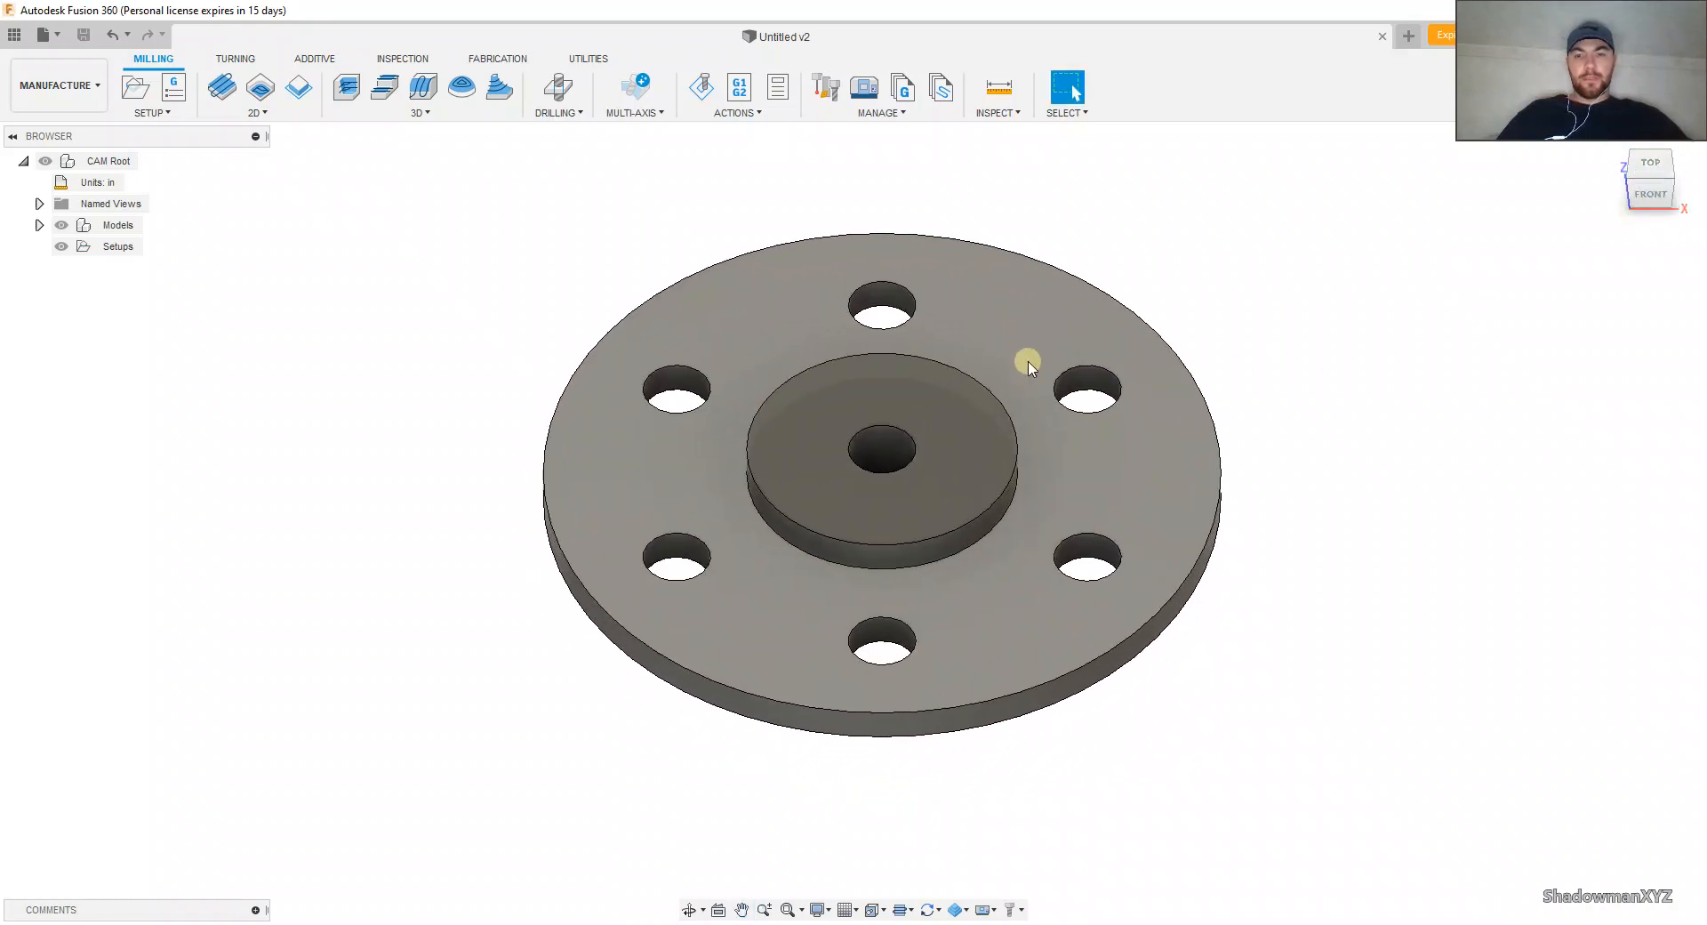
{"action": "scroll", "coordinate": [937, 372], "scroll_direction": "up", "scroll_amount": 2}
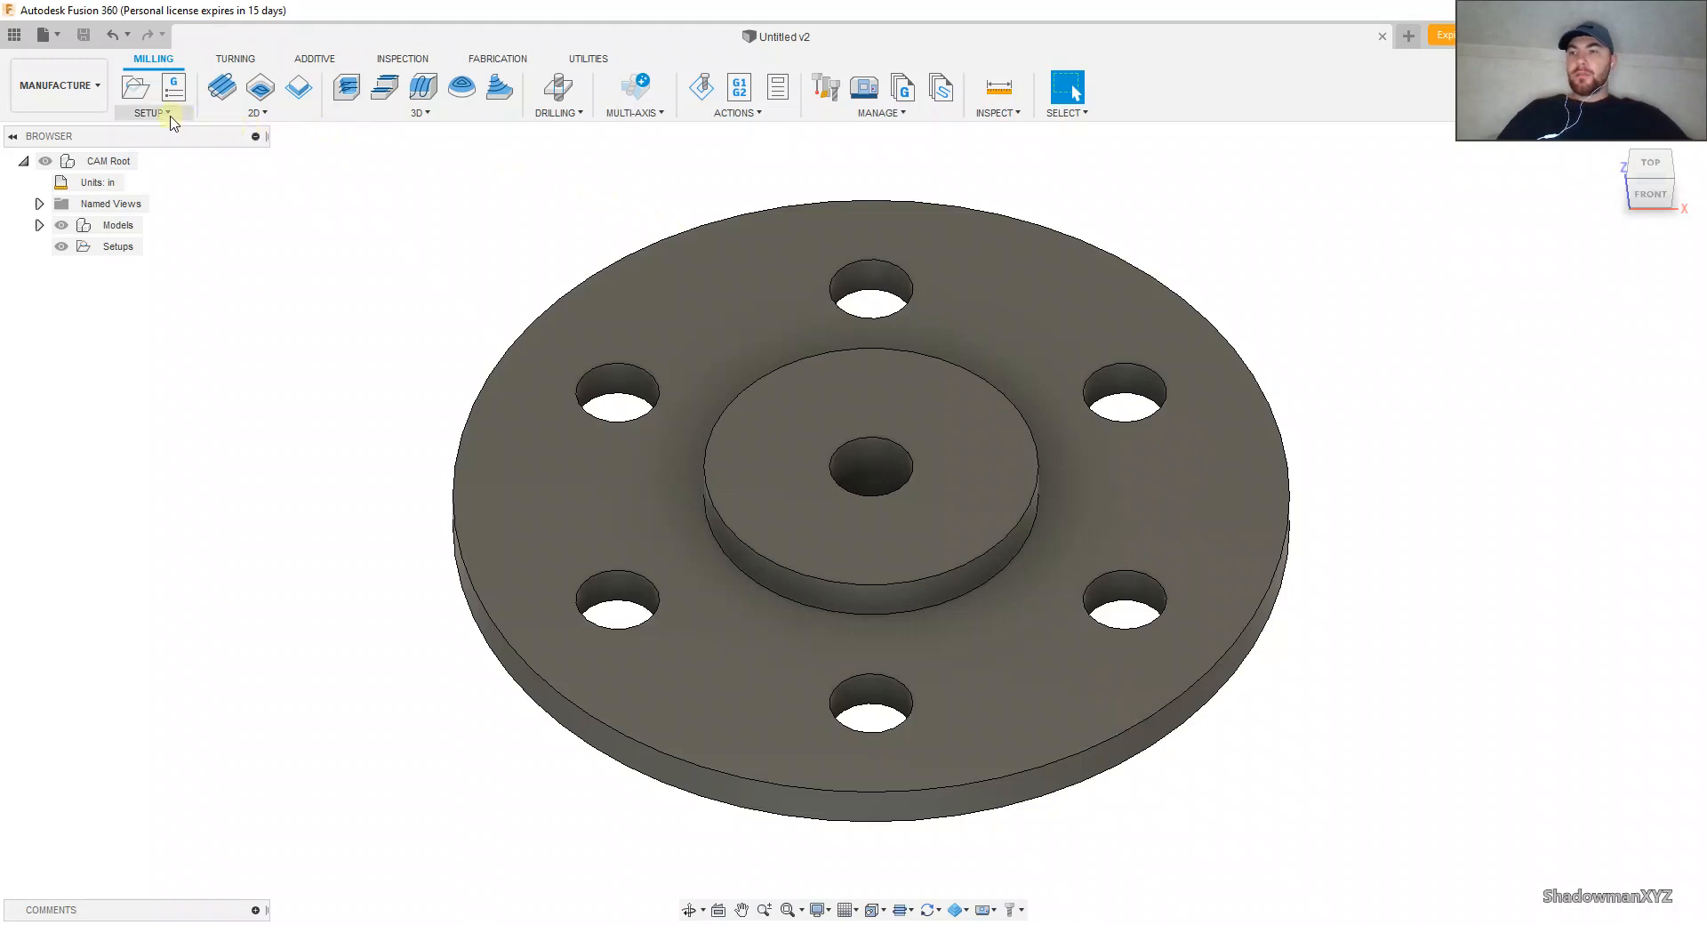
{"action": "left_click", "coordinate": [85, 104]}
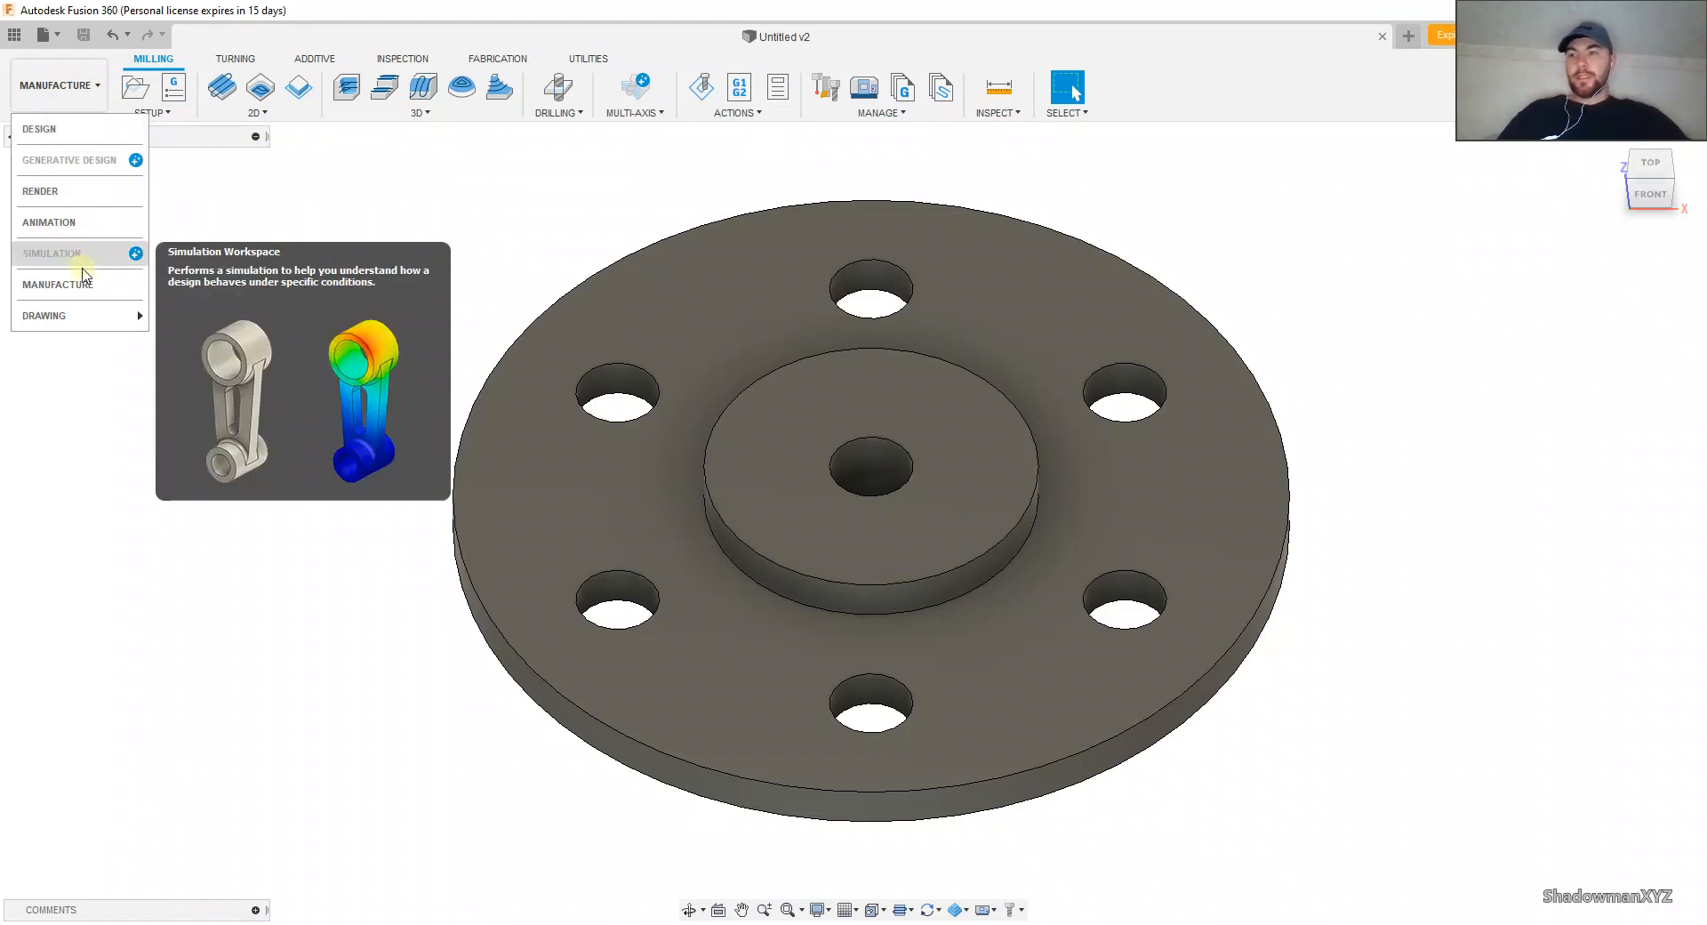
{"action": "mouse_move", "coordinate": [77, 317]}
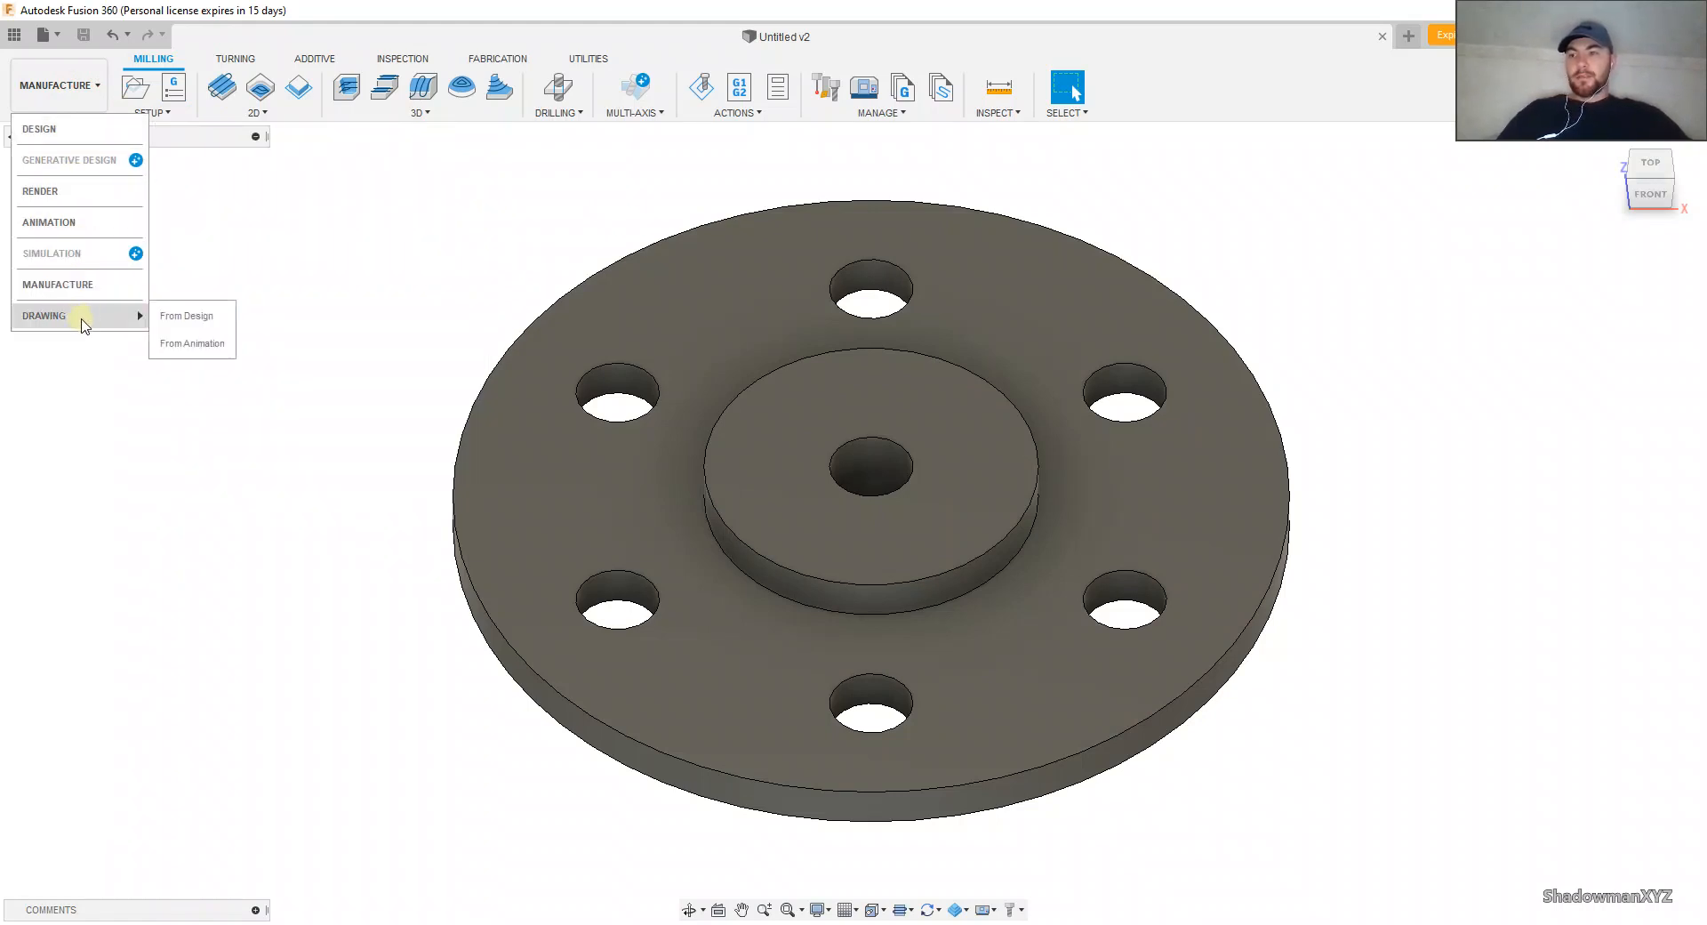
{"action": "left_click", "coordinate": [335, 193]}
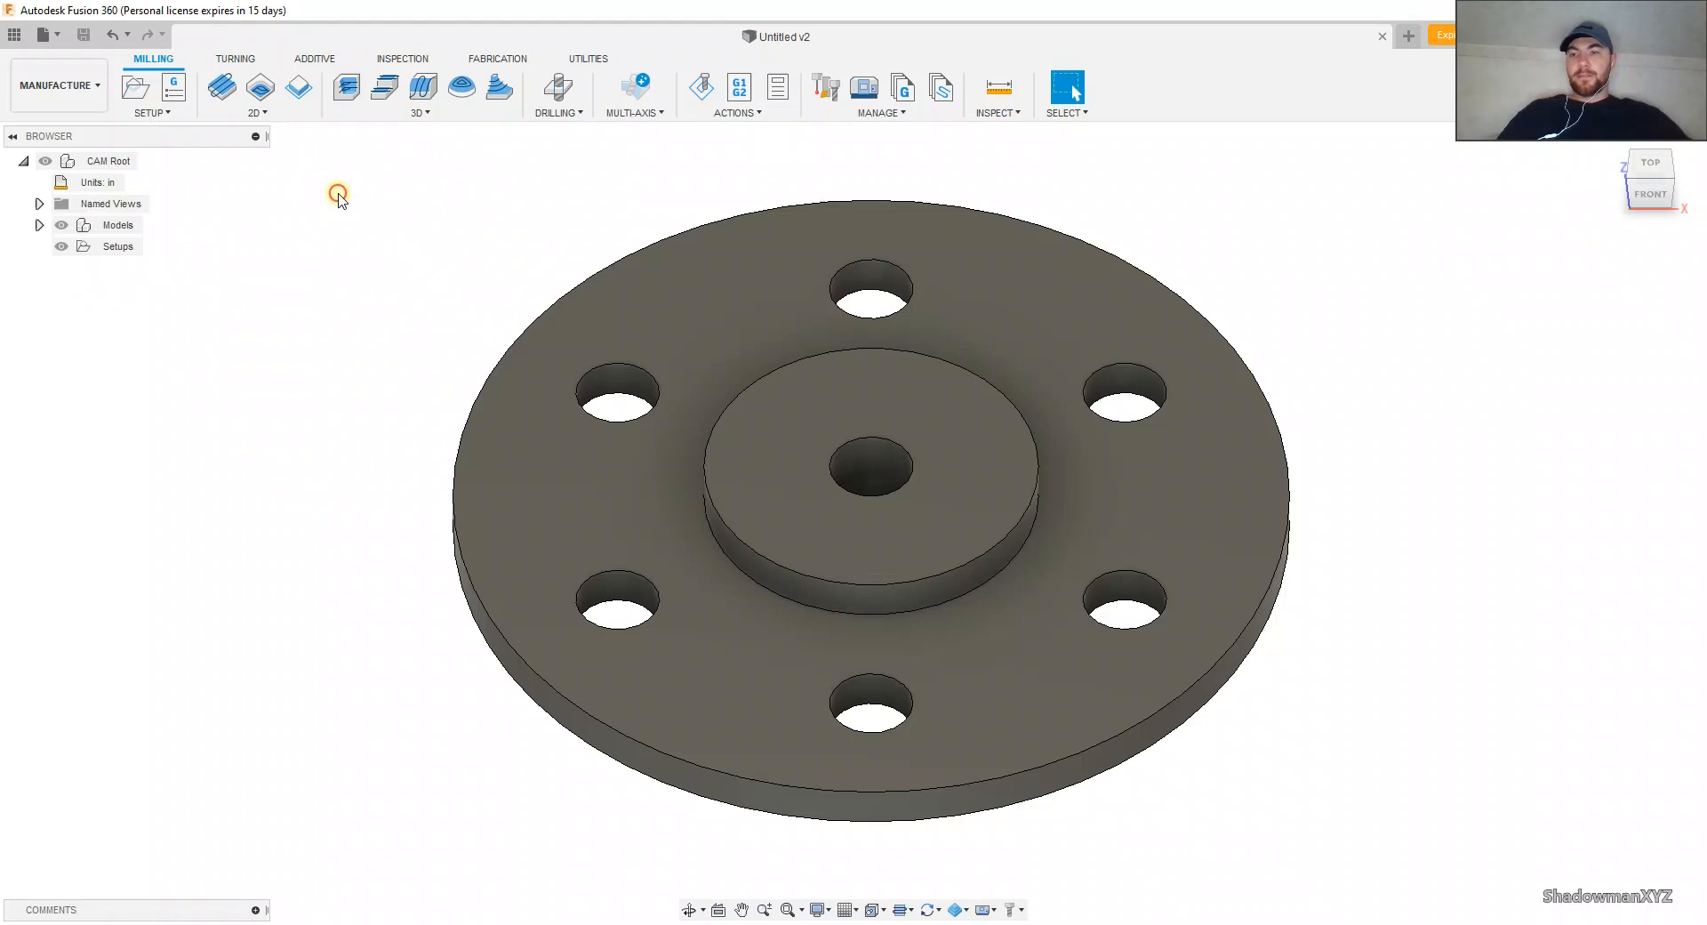
{"action": "left_click", "coordinate": [142, 112]}
{"action": "left_click", "coordinate": [94, 277]}
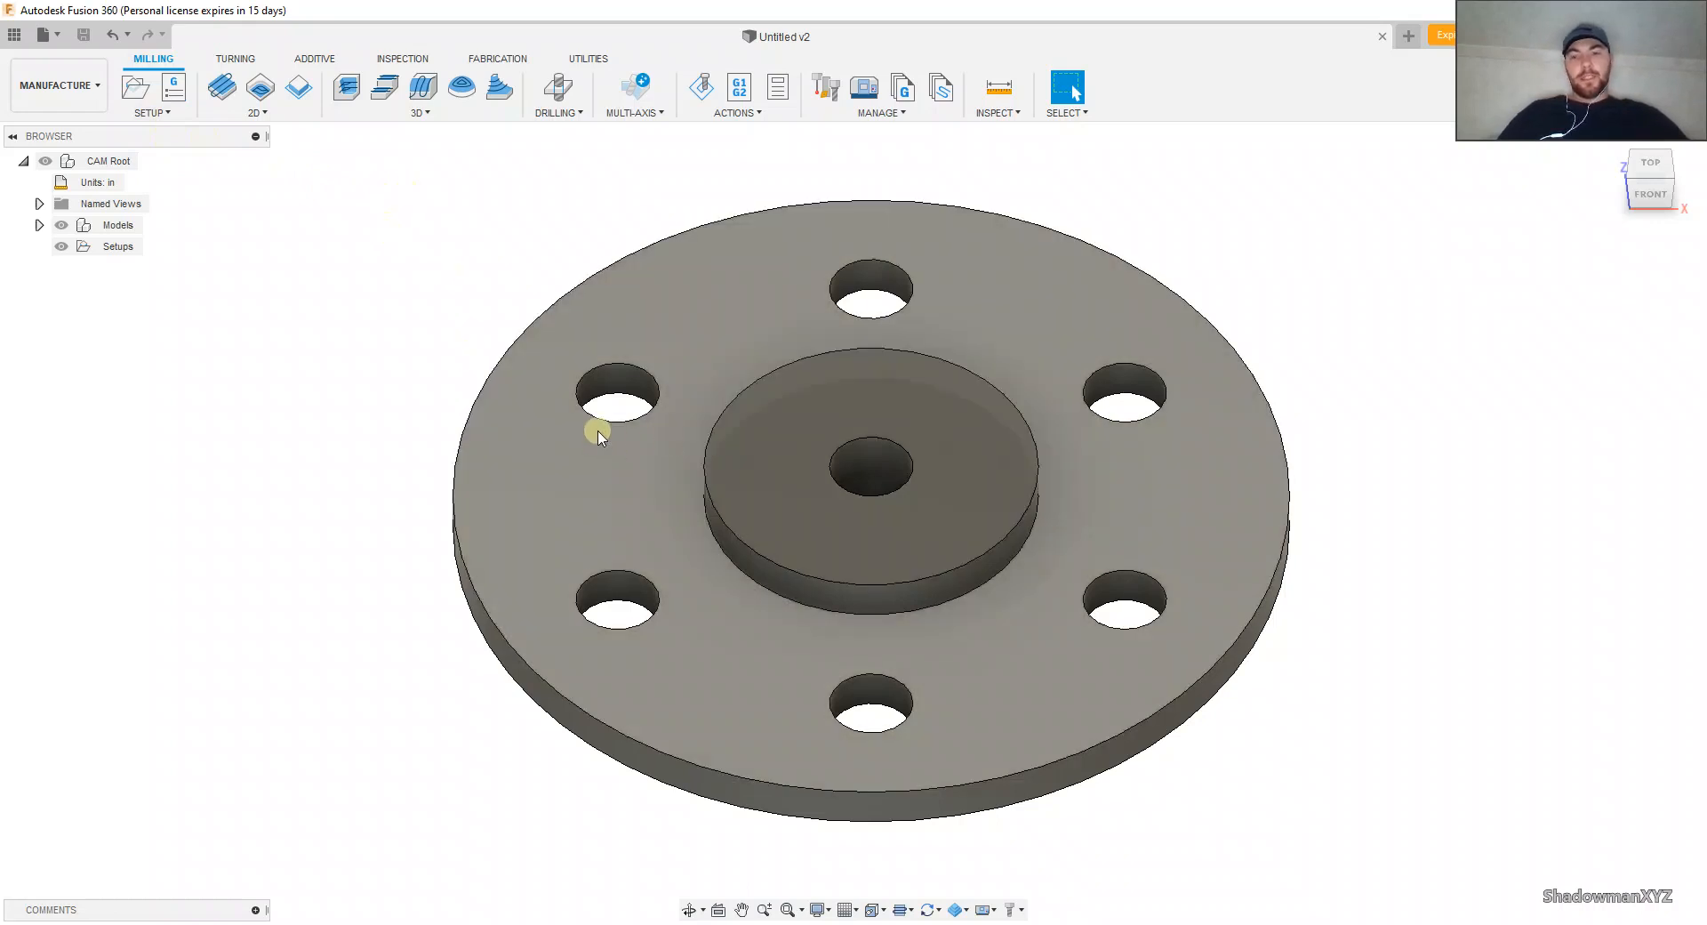
Step: Start a new milling setup for the flange body
{"action": "left_click", "coordinate": [138, 120]}
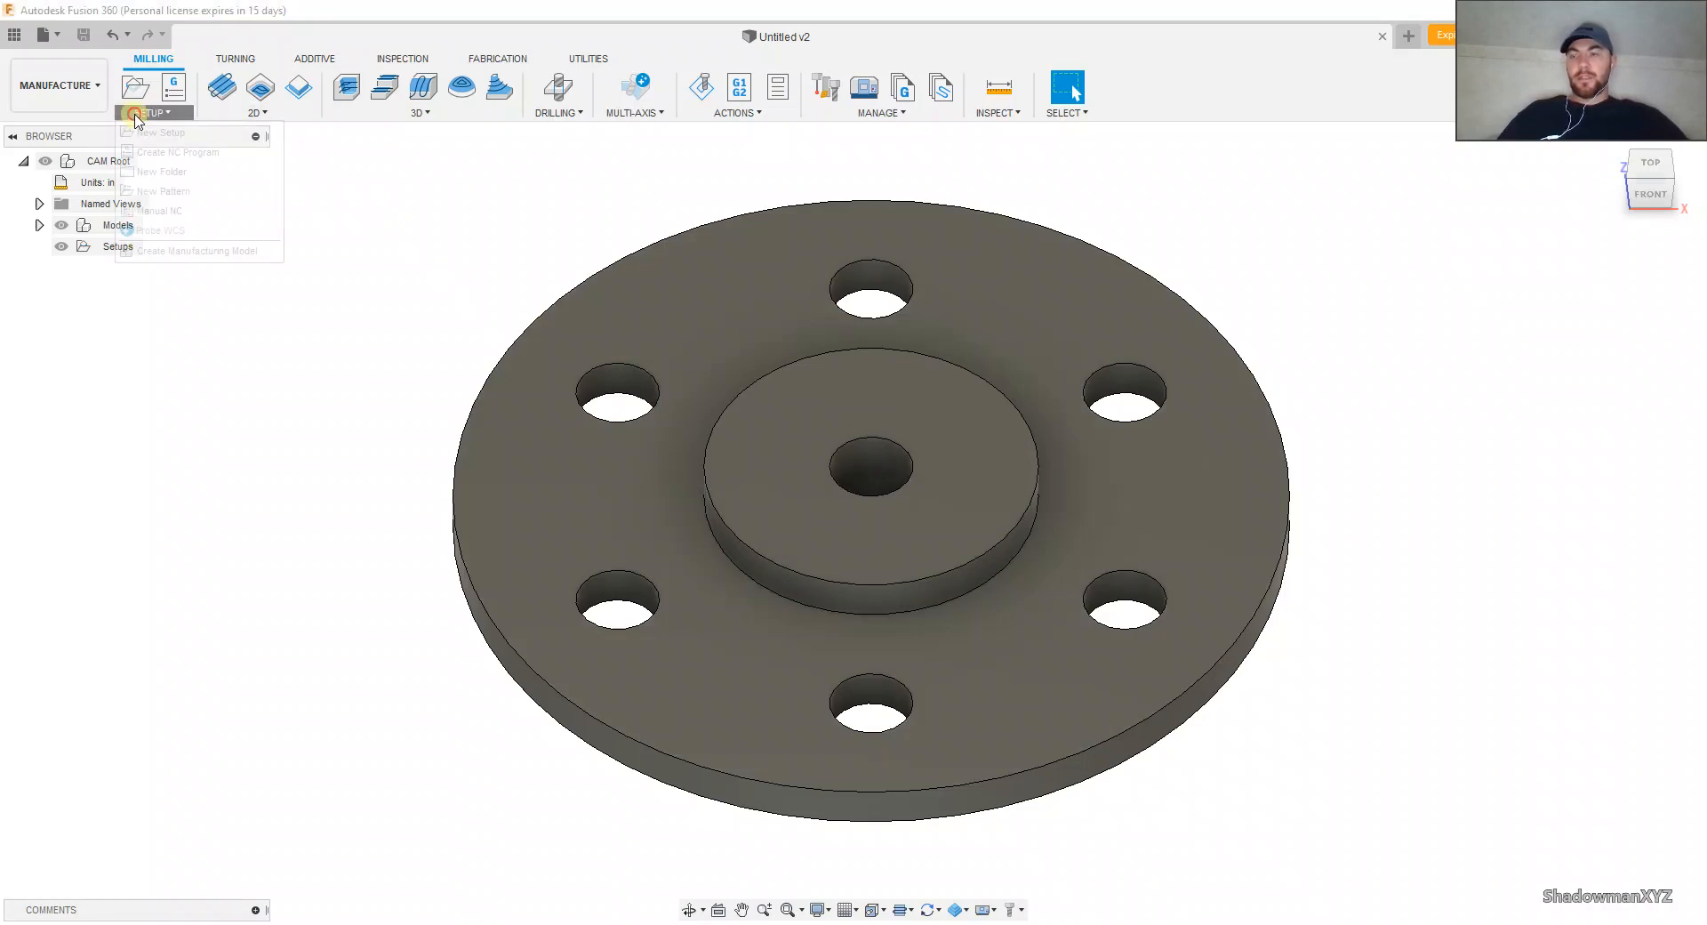
{"action": "left_click", "coordinate": [147, 127]}
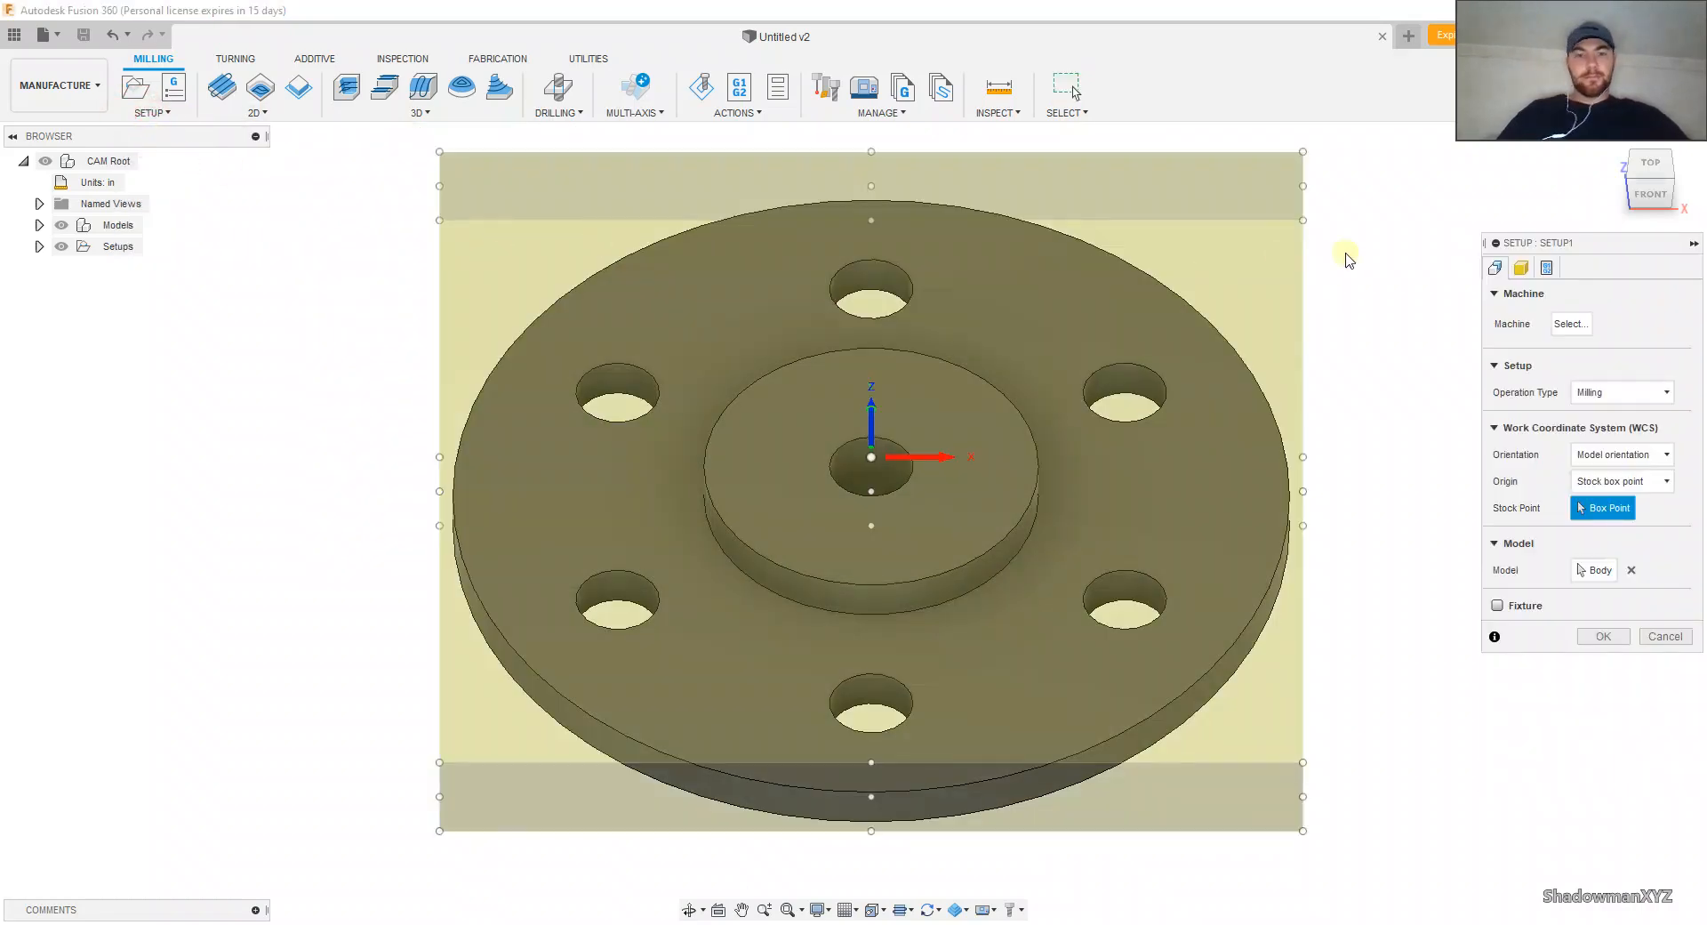
{"action": "left_click", "coordinate": [1185, 324]}
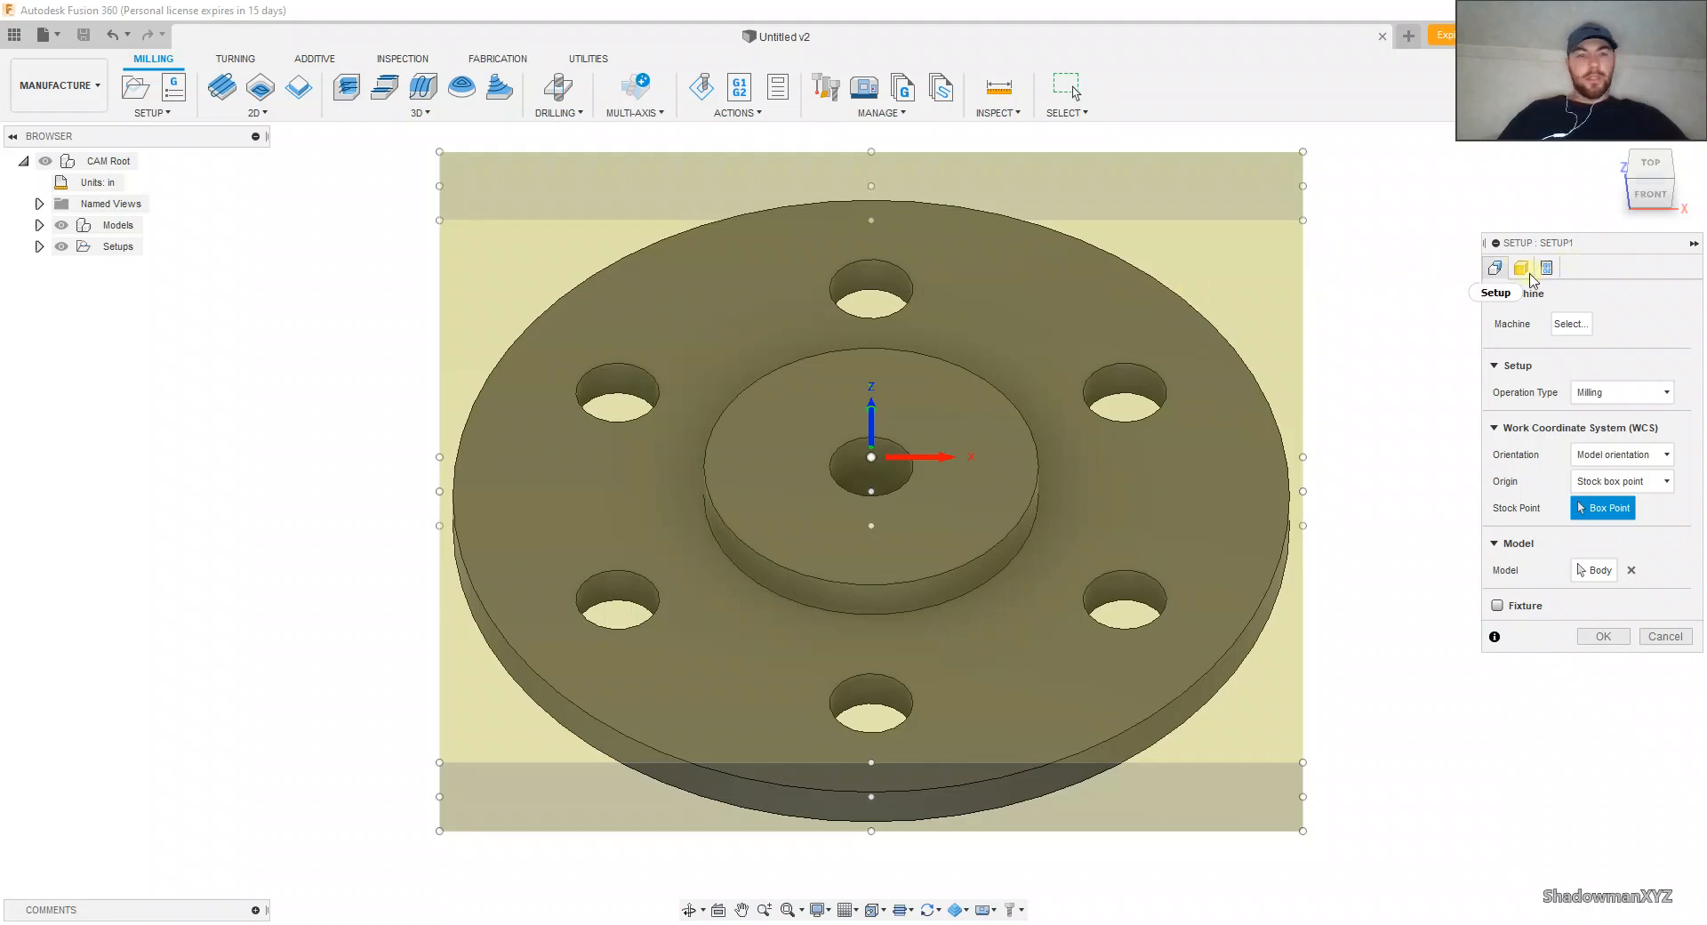
{"action": "scroll", "coordinate": [1075, 338], "scroll_direction": "down", "scroll_amount": 4}
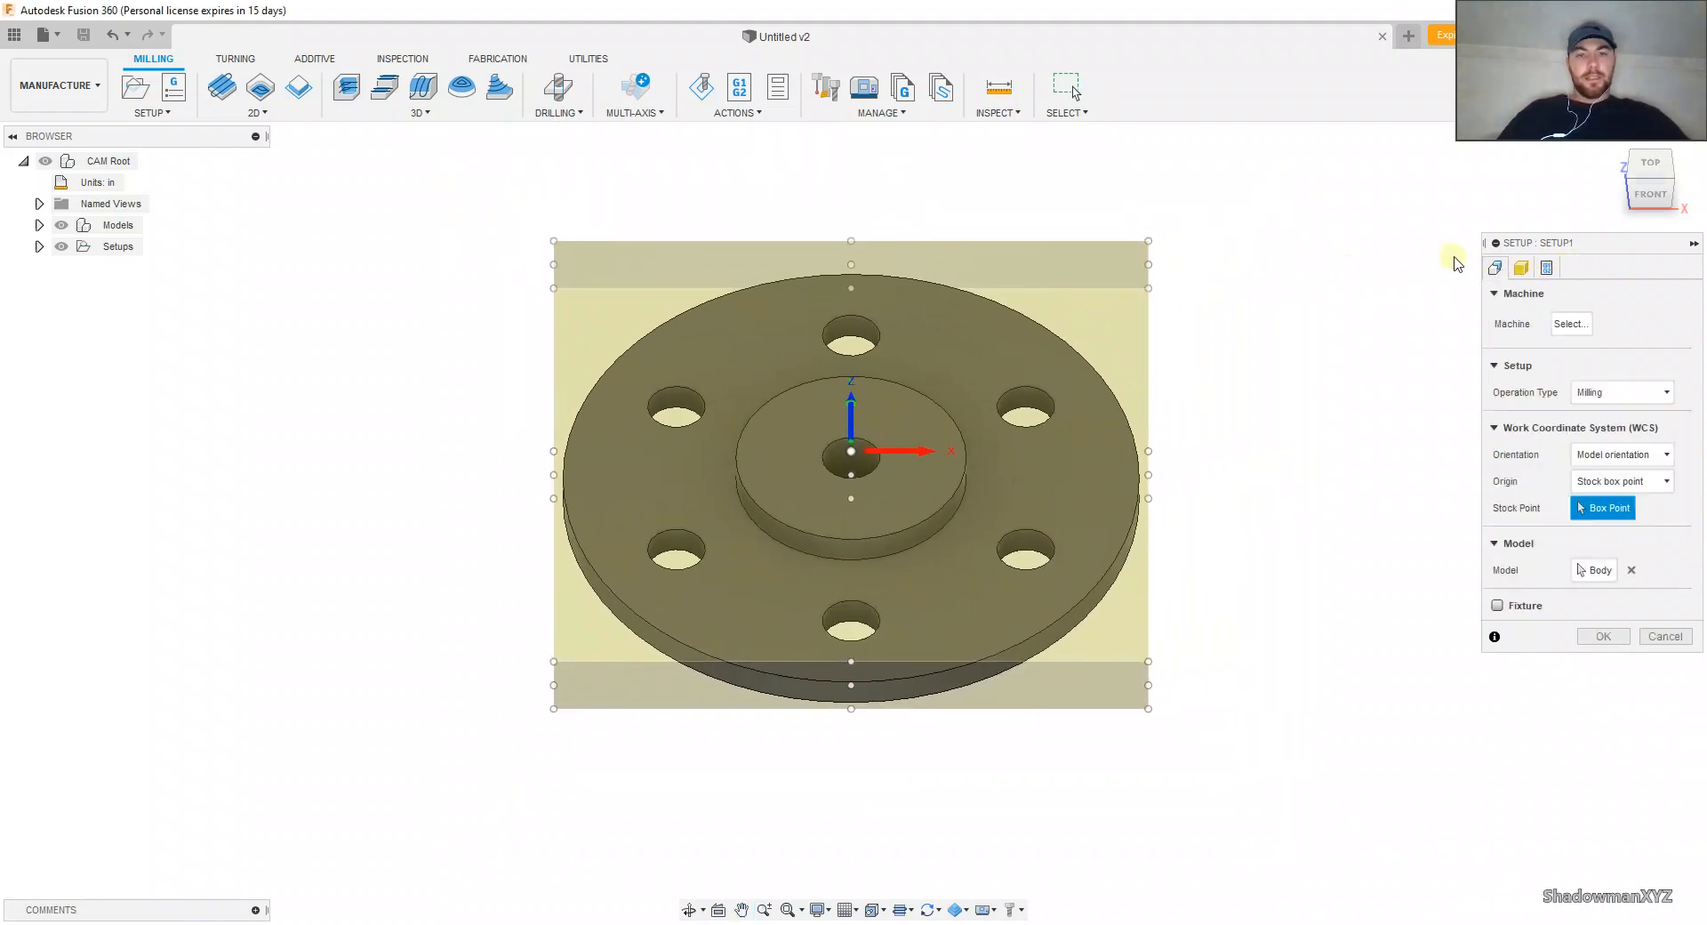
Step: Change the setup's stock mode to a relative size cylinder
{"action": "left_click", "coordinate": [1521, 267]}
{"action": "left_click", "coordinate": [1634, 320]}
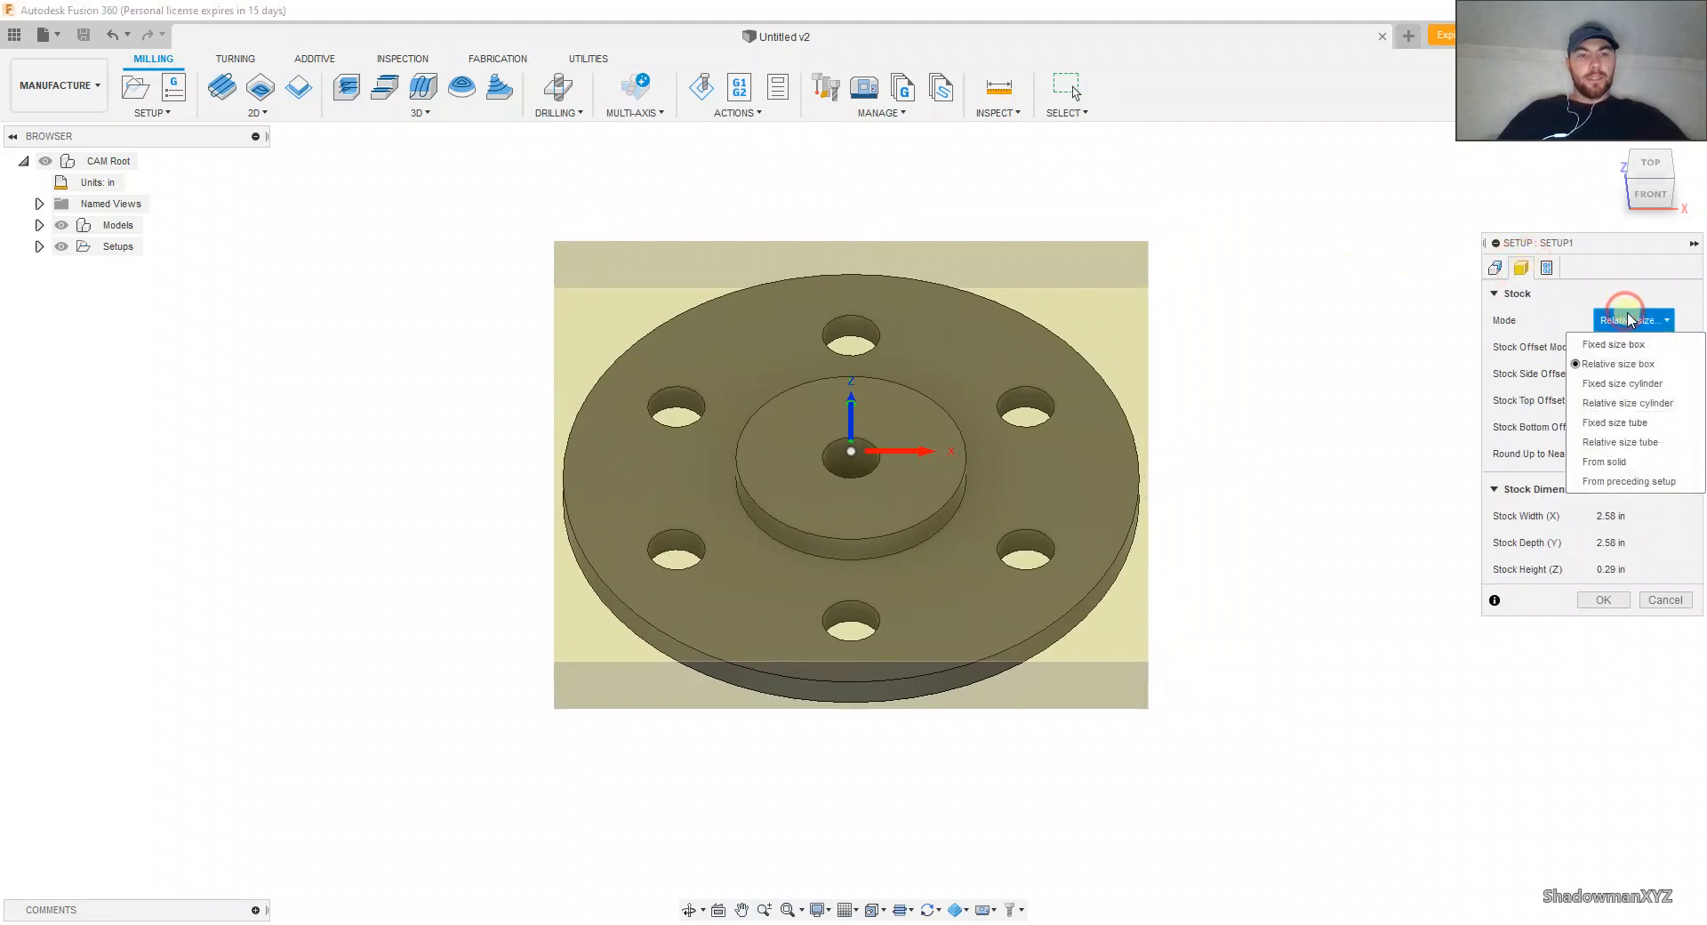
{"action": "left_click", "coordinate": [1640, 405]}
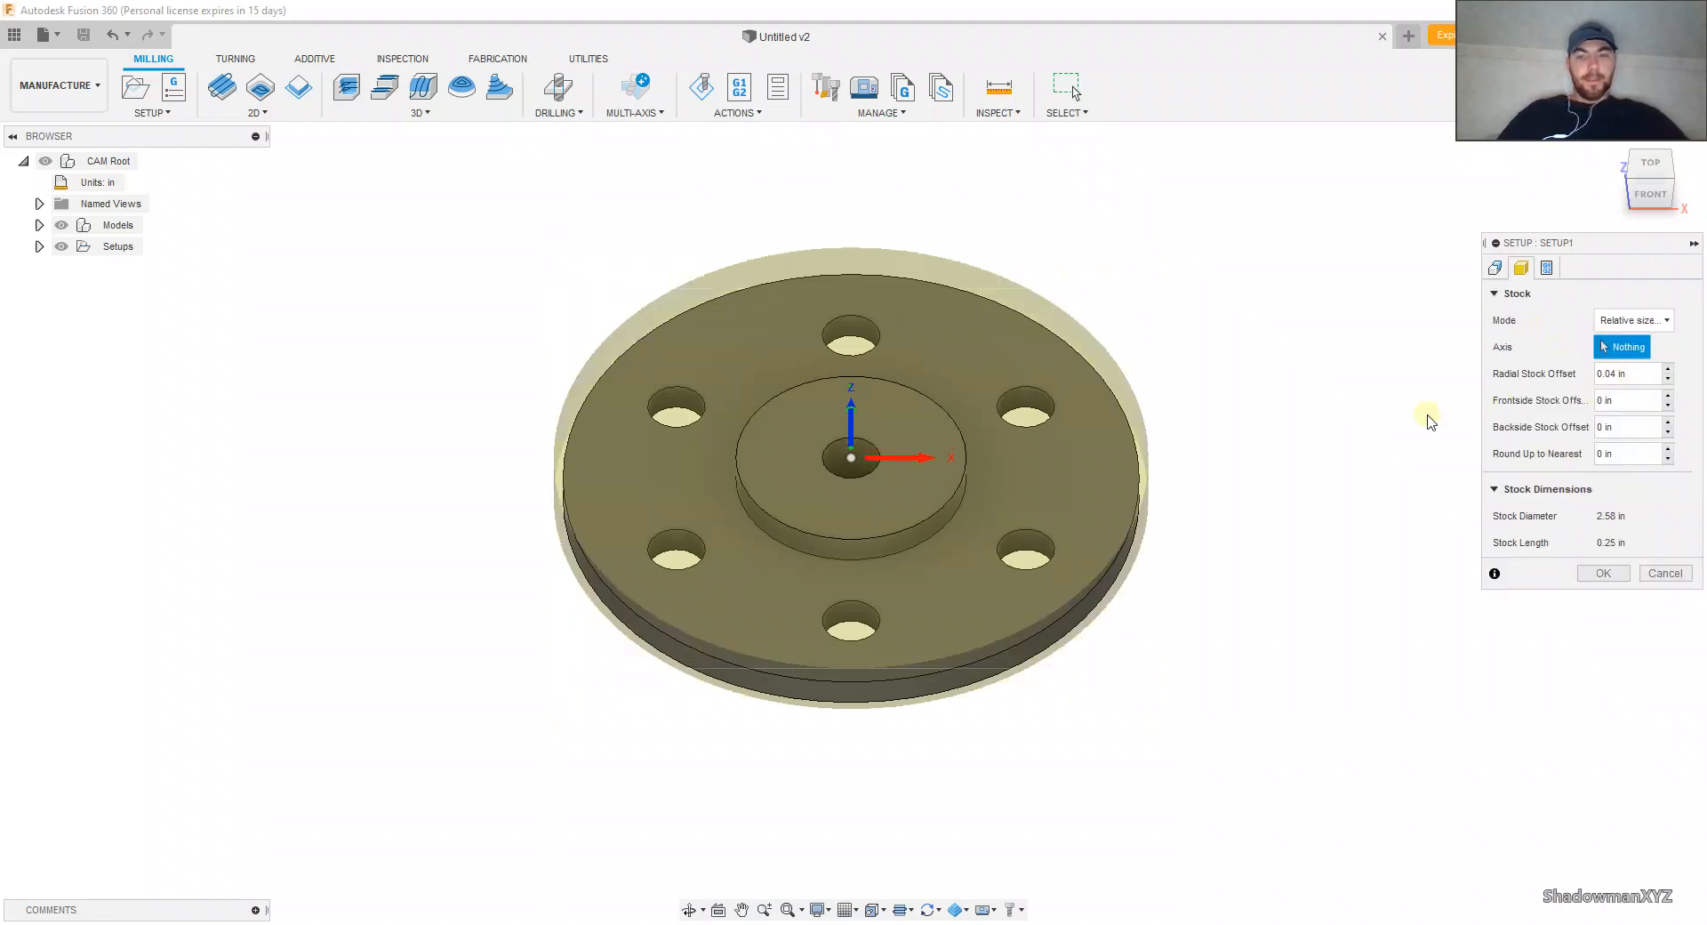
{"action": "middle_click_drag", "start_coordinate": [1307, 400], "coordinate": [1314, 374], "text": "shift"}
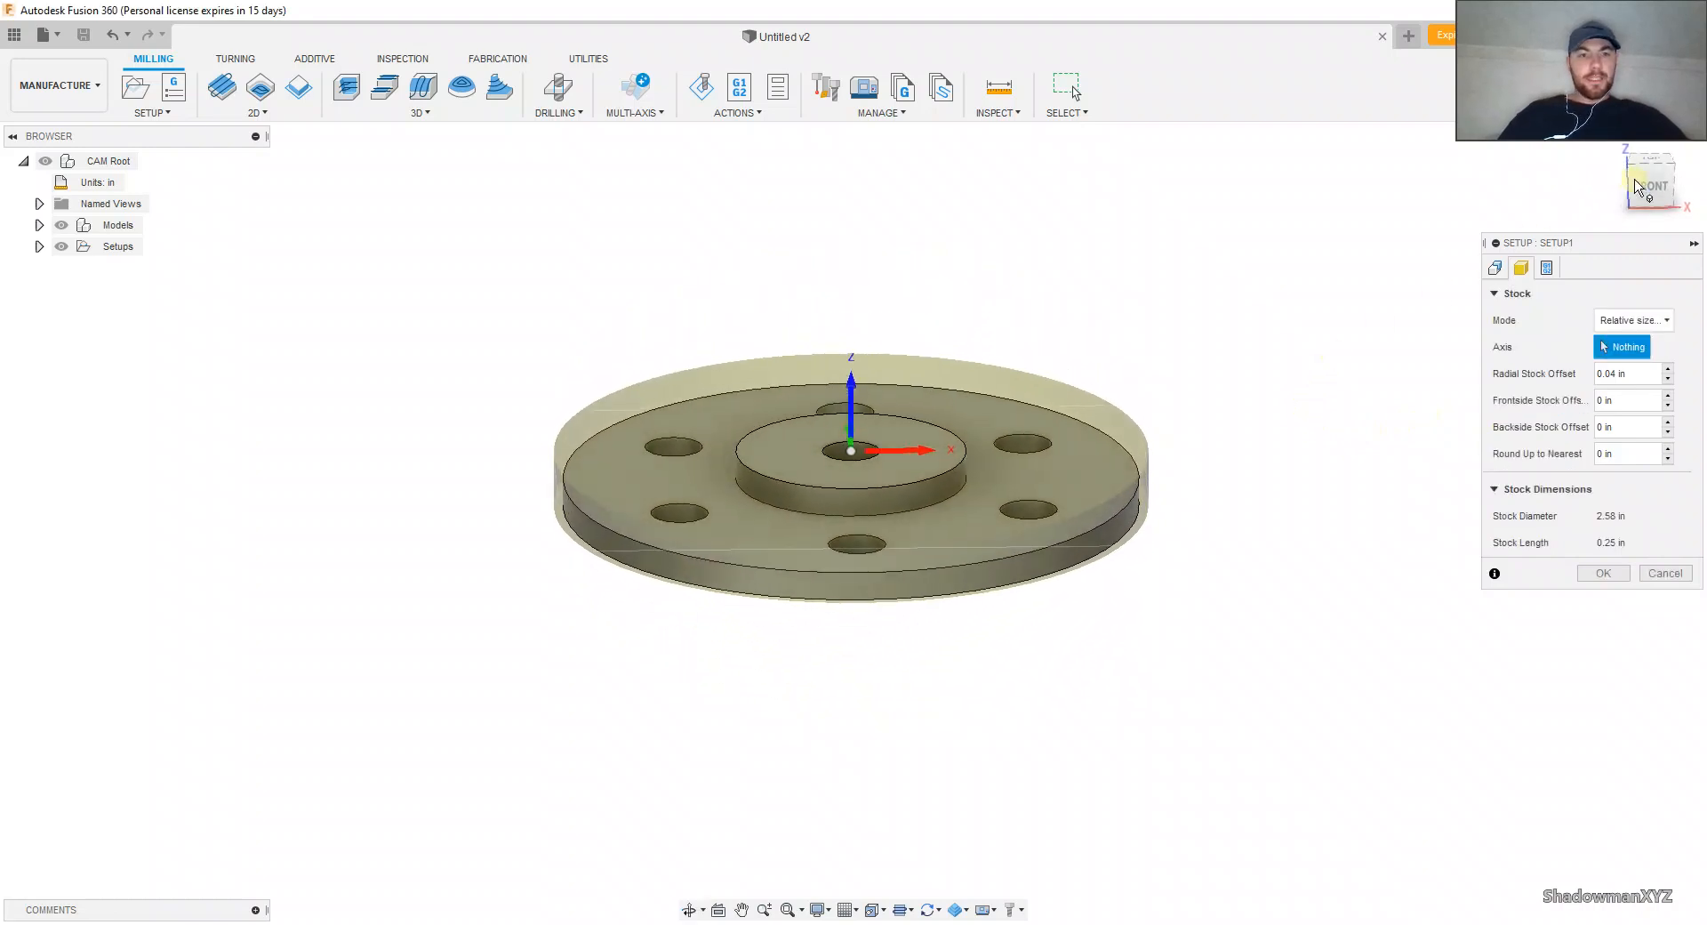
{"action": "scroll", "coordinate": [1036, 435], "scroll_direction": "up", "scroll_amount": 5}
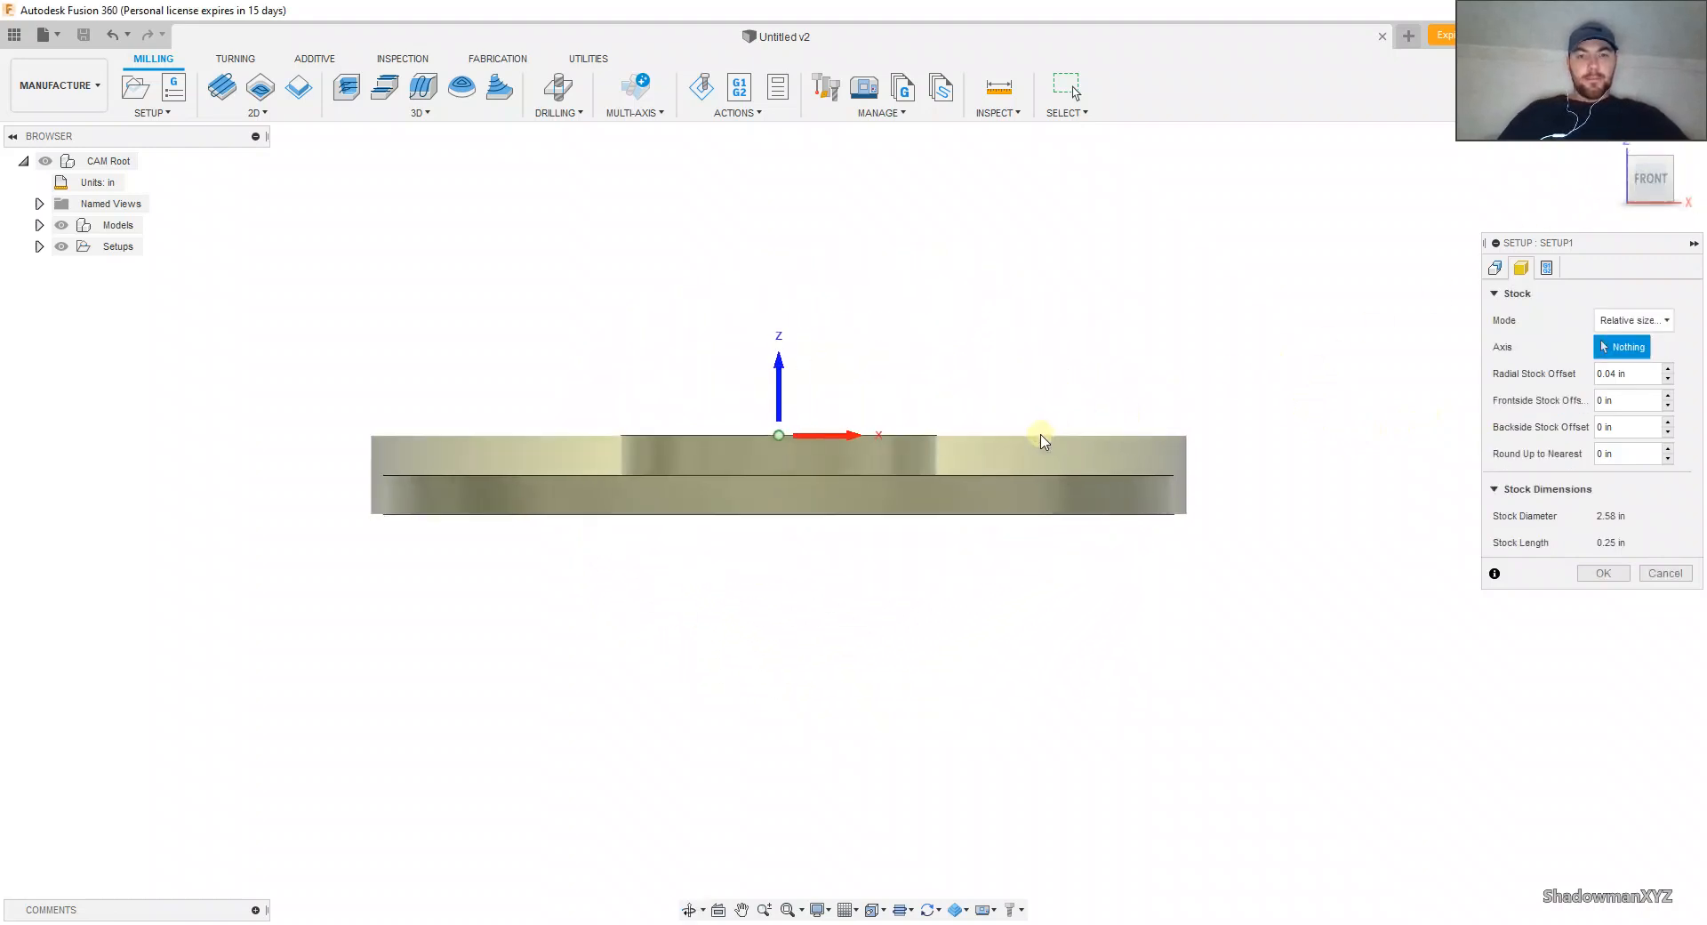
Step: Set the stock's radial and frontside offsets to .05 in and its backside offset to .25 in
{"action": "middle_click_drag", "start_coordinate": [1090, 406], "coordinate": [1170, 377]}
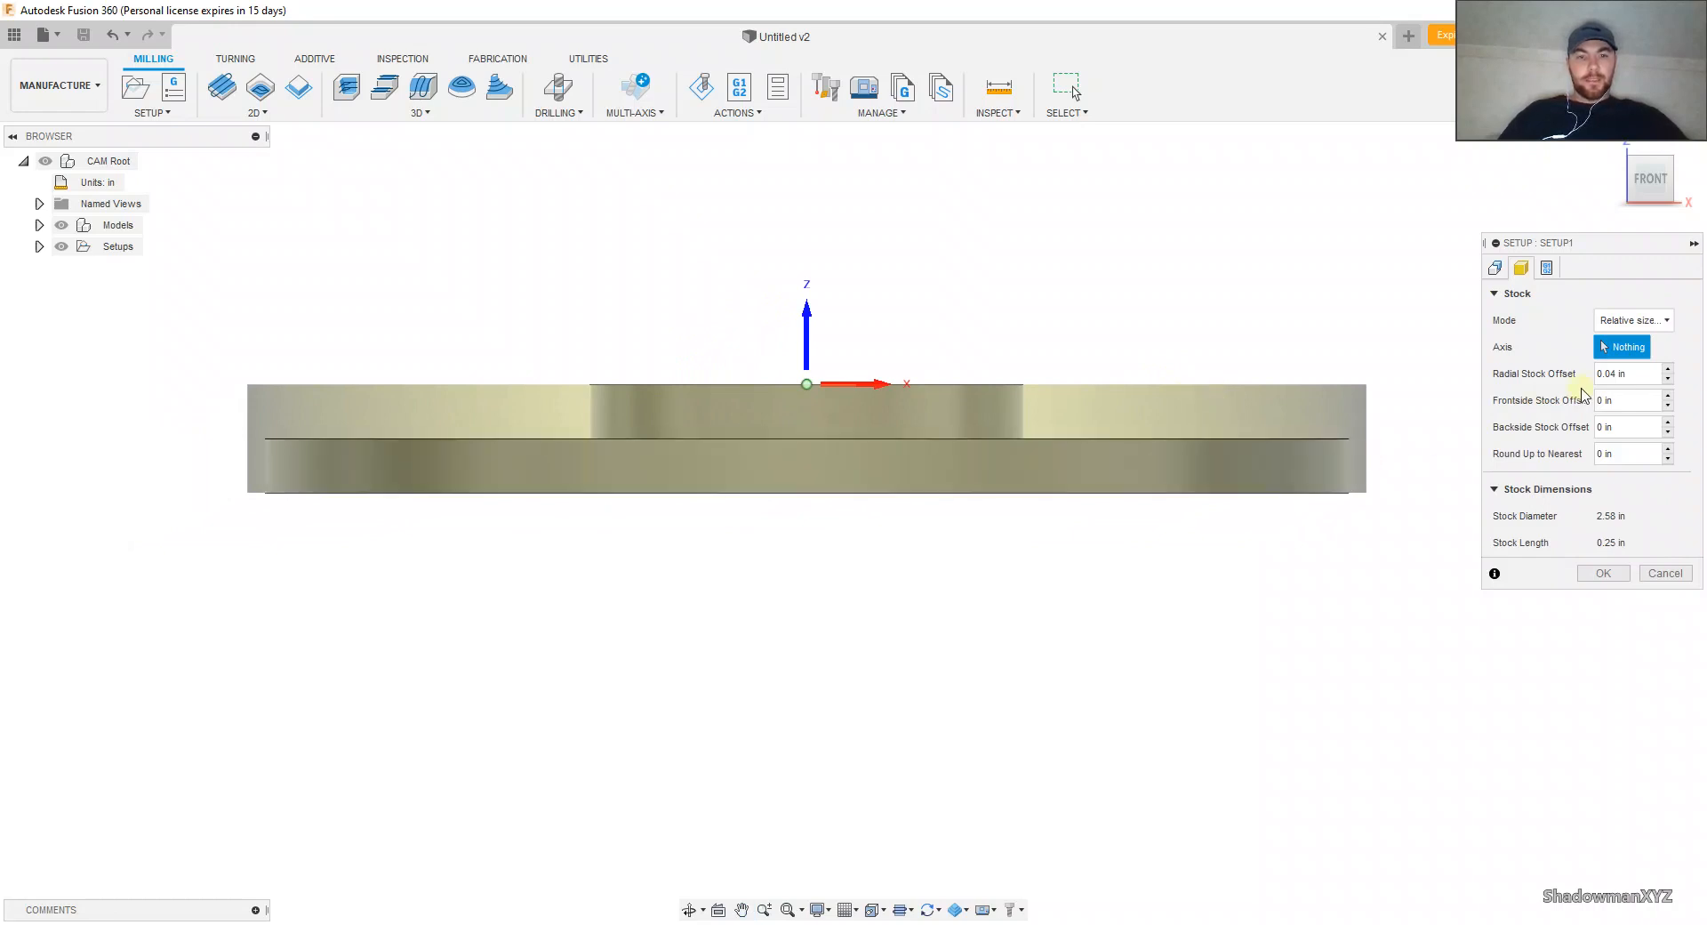
{"action": "left_click", "coordinate": [1596, 371]}
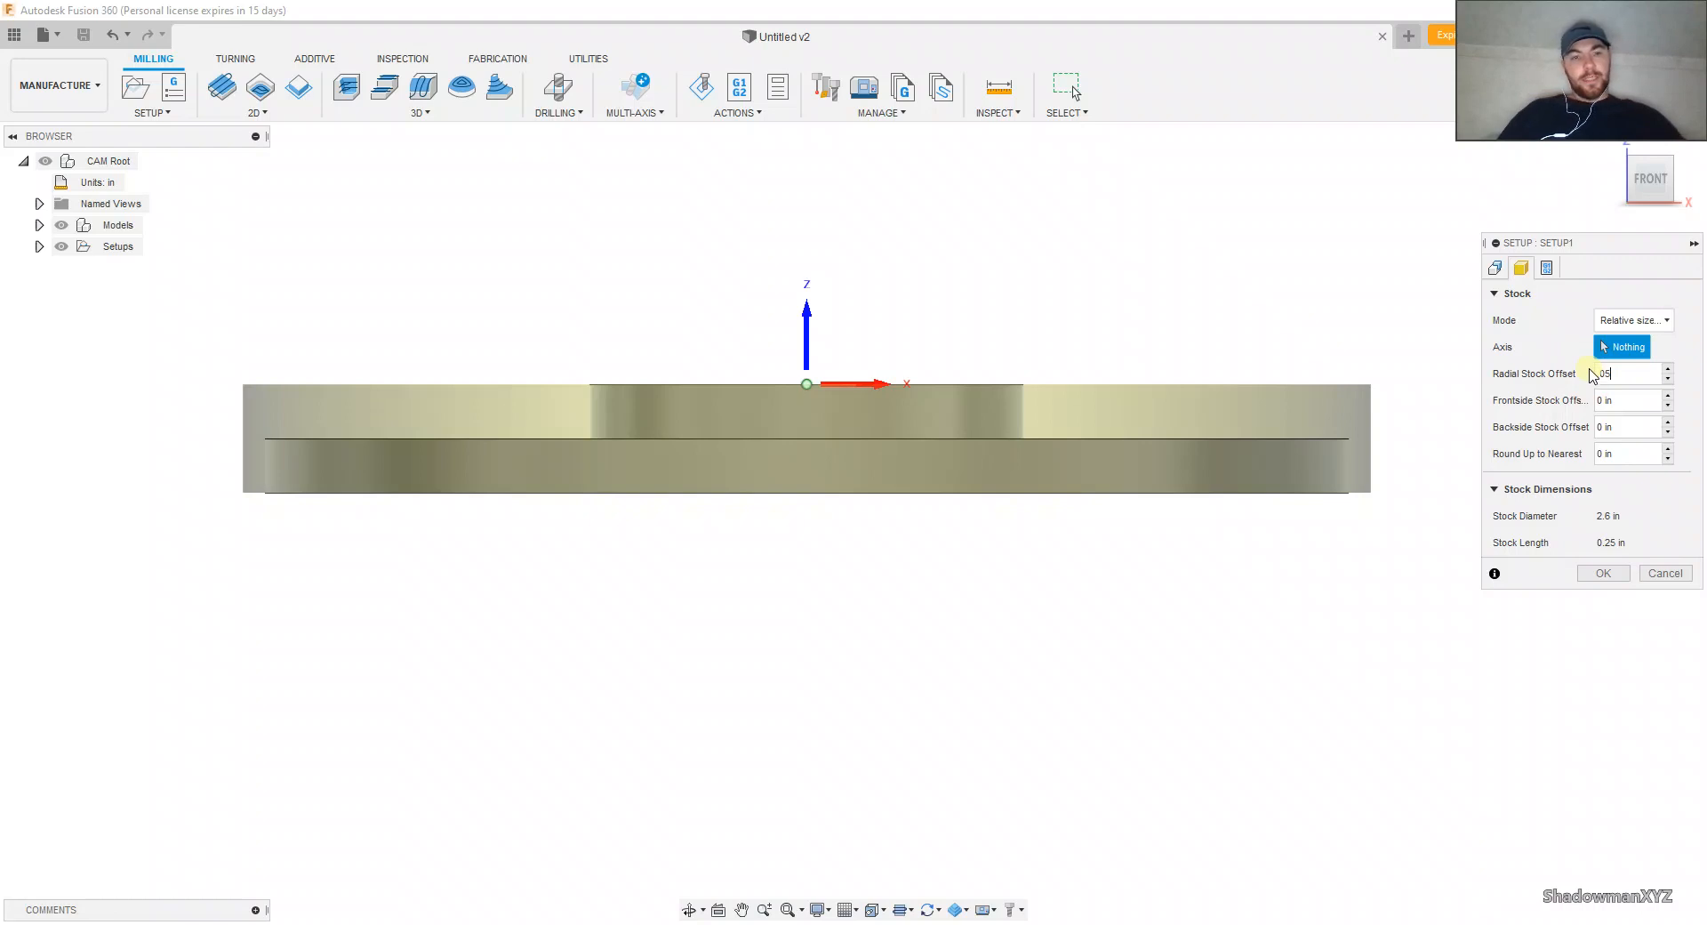
{"action": "left_click", "coordinate": [1611, 399]}
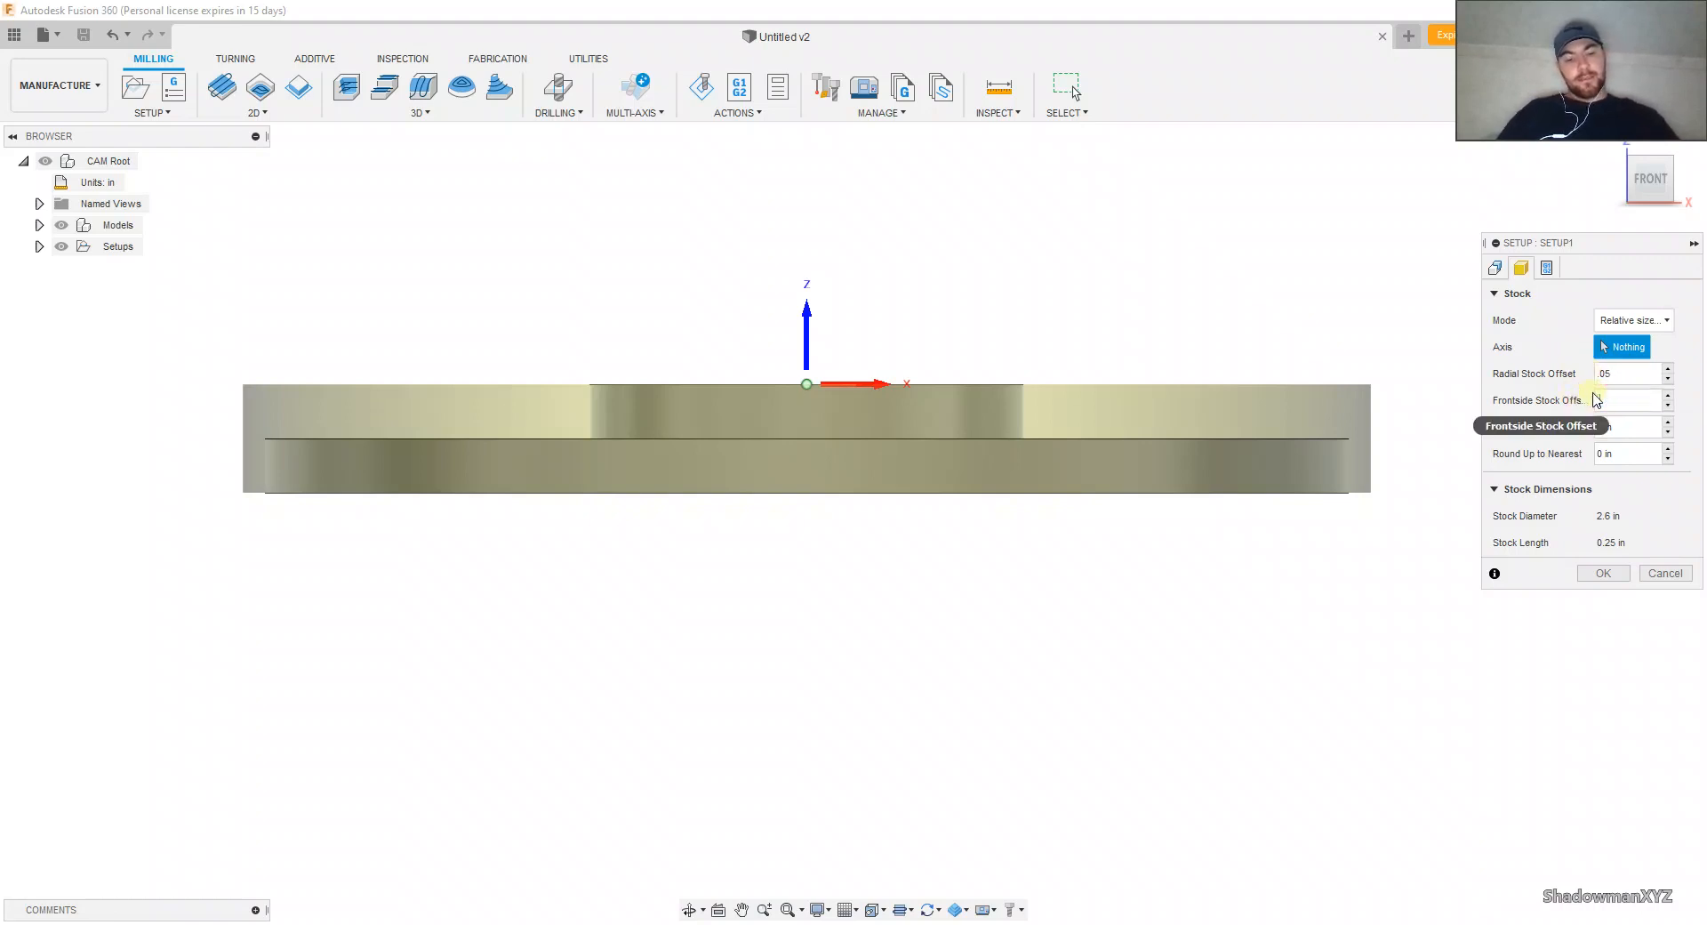
{"action": "type", "text": ".05"}
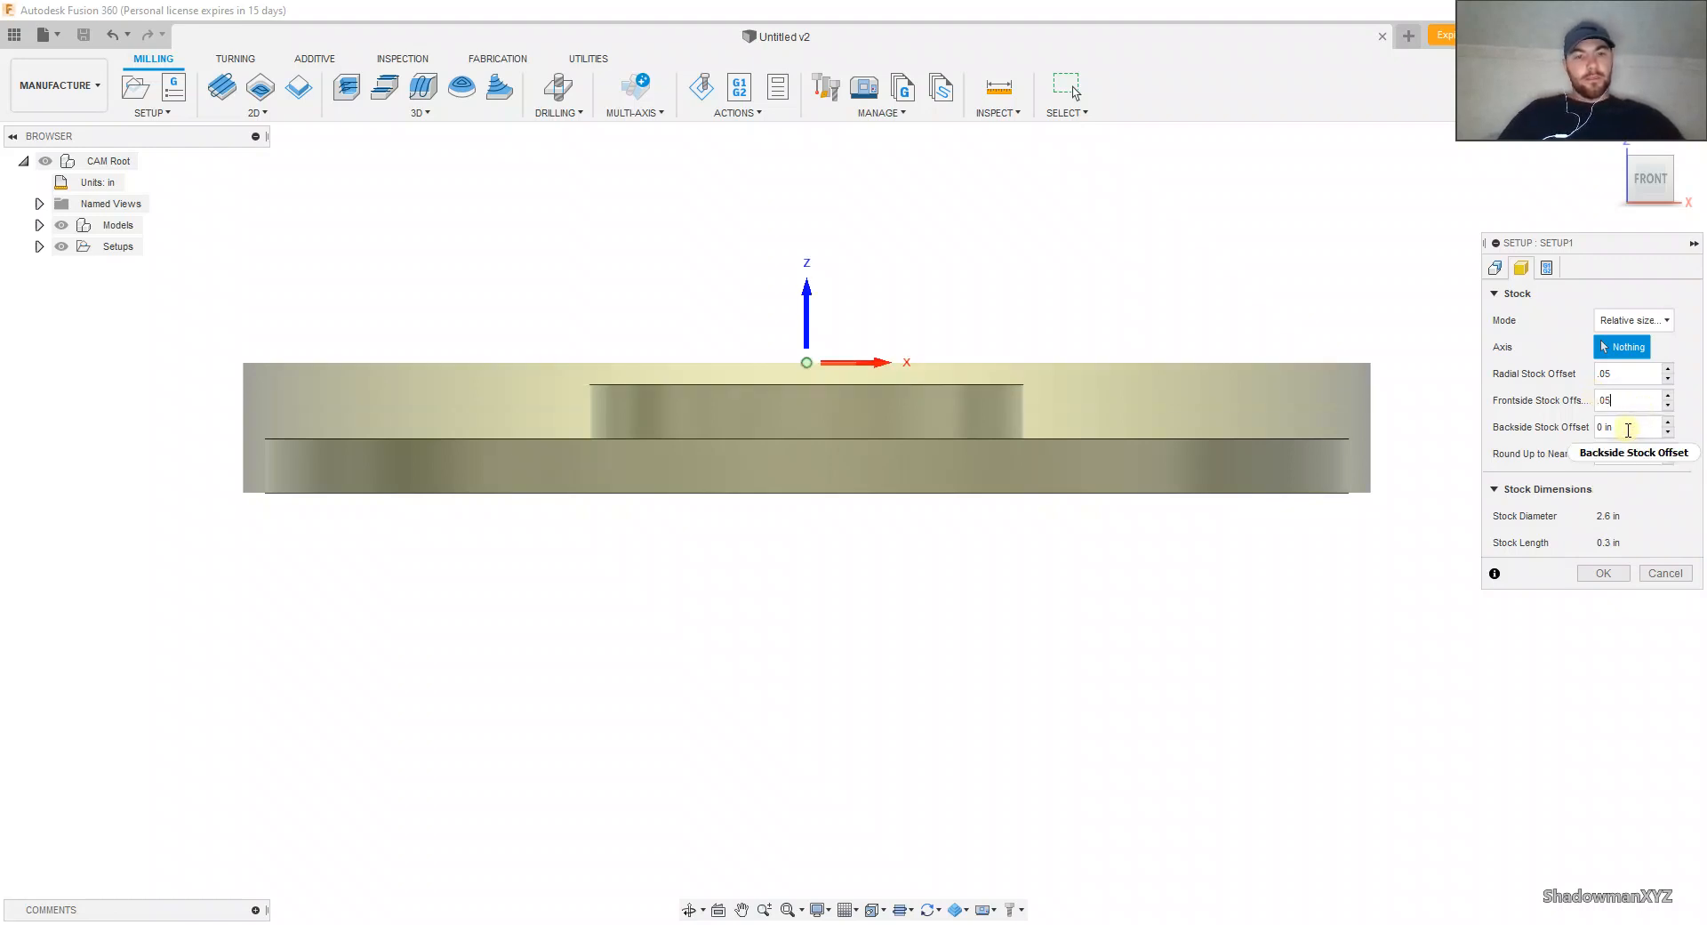
{"action": "left_click", "coordinate": [1625, 428]}
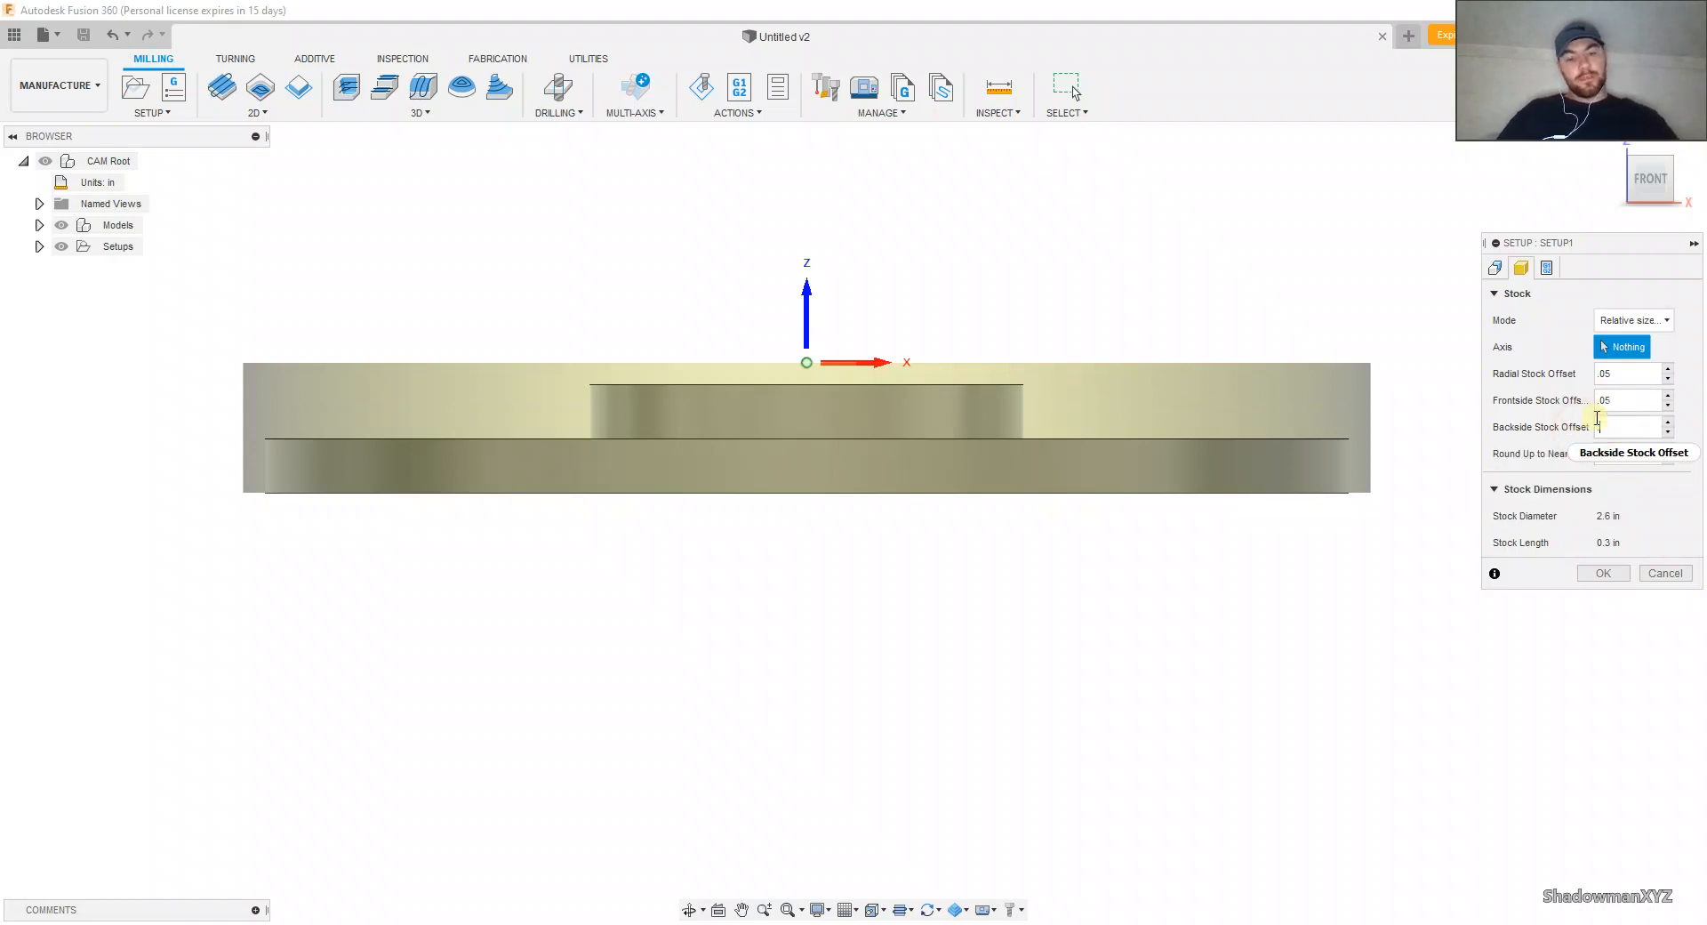
{"action": "type", "text": ".25"}
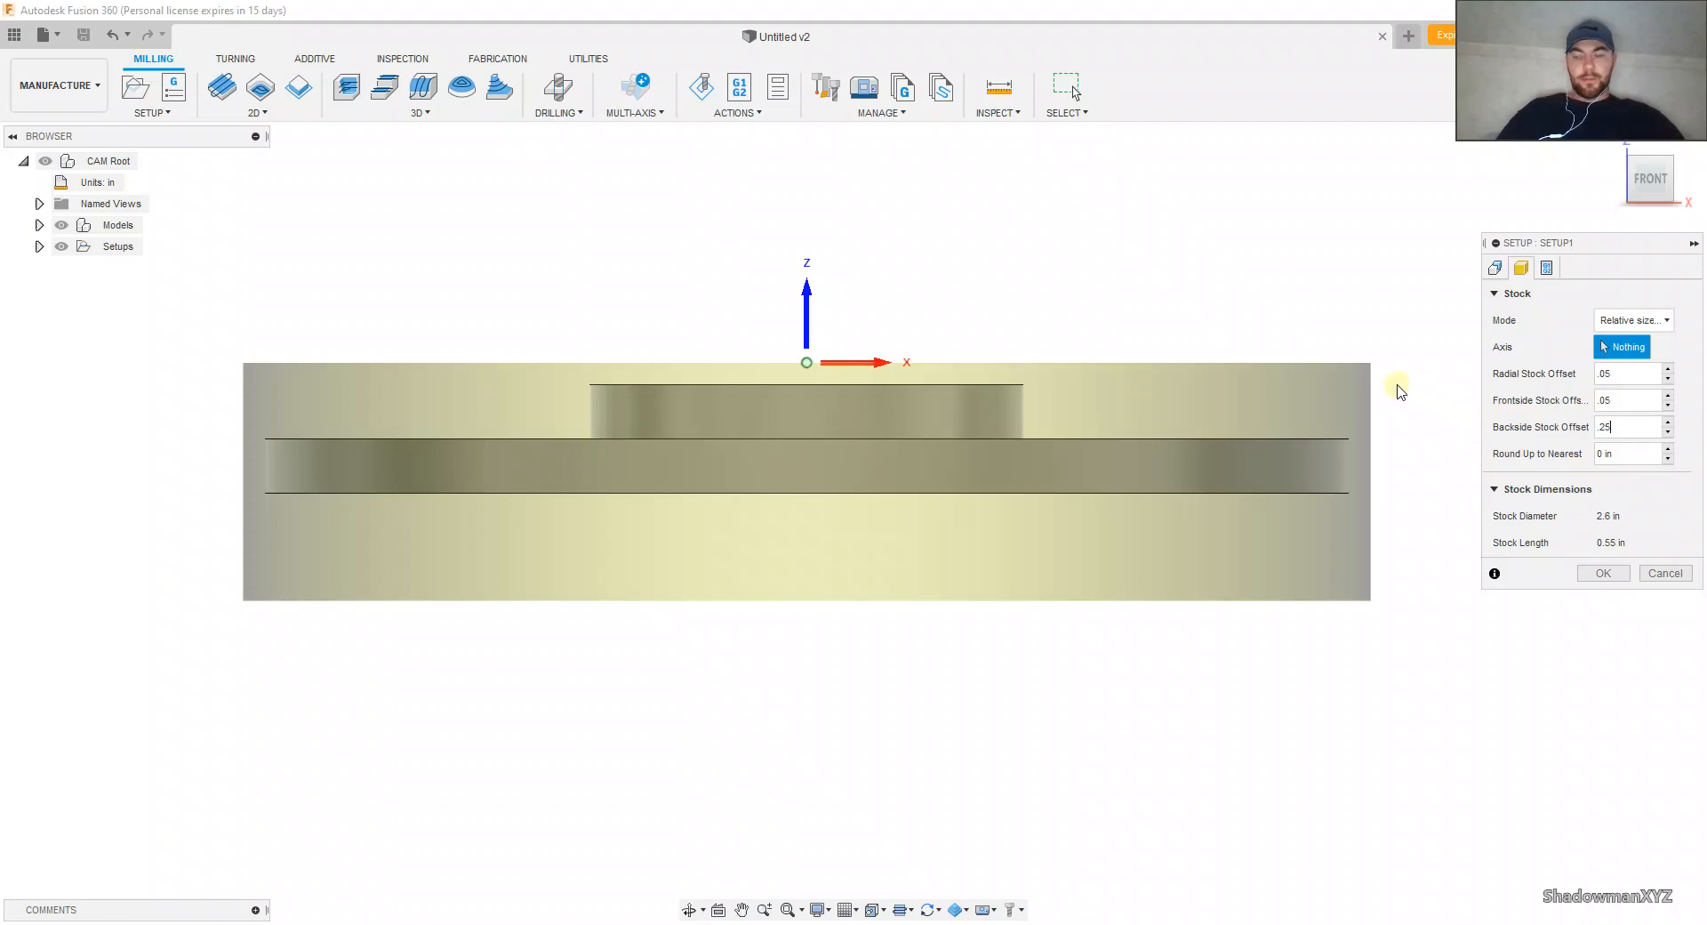
Step: Try outer box points along the back and left edges of the stock as the work coordinate origin
{"action": "mouse_move", "coordinate": [1395, 385]}
{"action": "middle_mouse_down", "text": "shift"}
{"action": "mouse_move", "coordinate": [1379, 378]}
{"action": "mouse_move", "coordinate": [1383, 398]}
{"action": "middle_mouse_up", "text": "shift"}
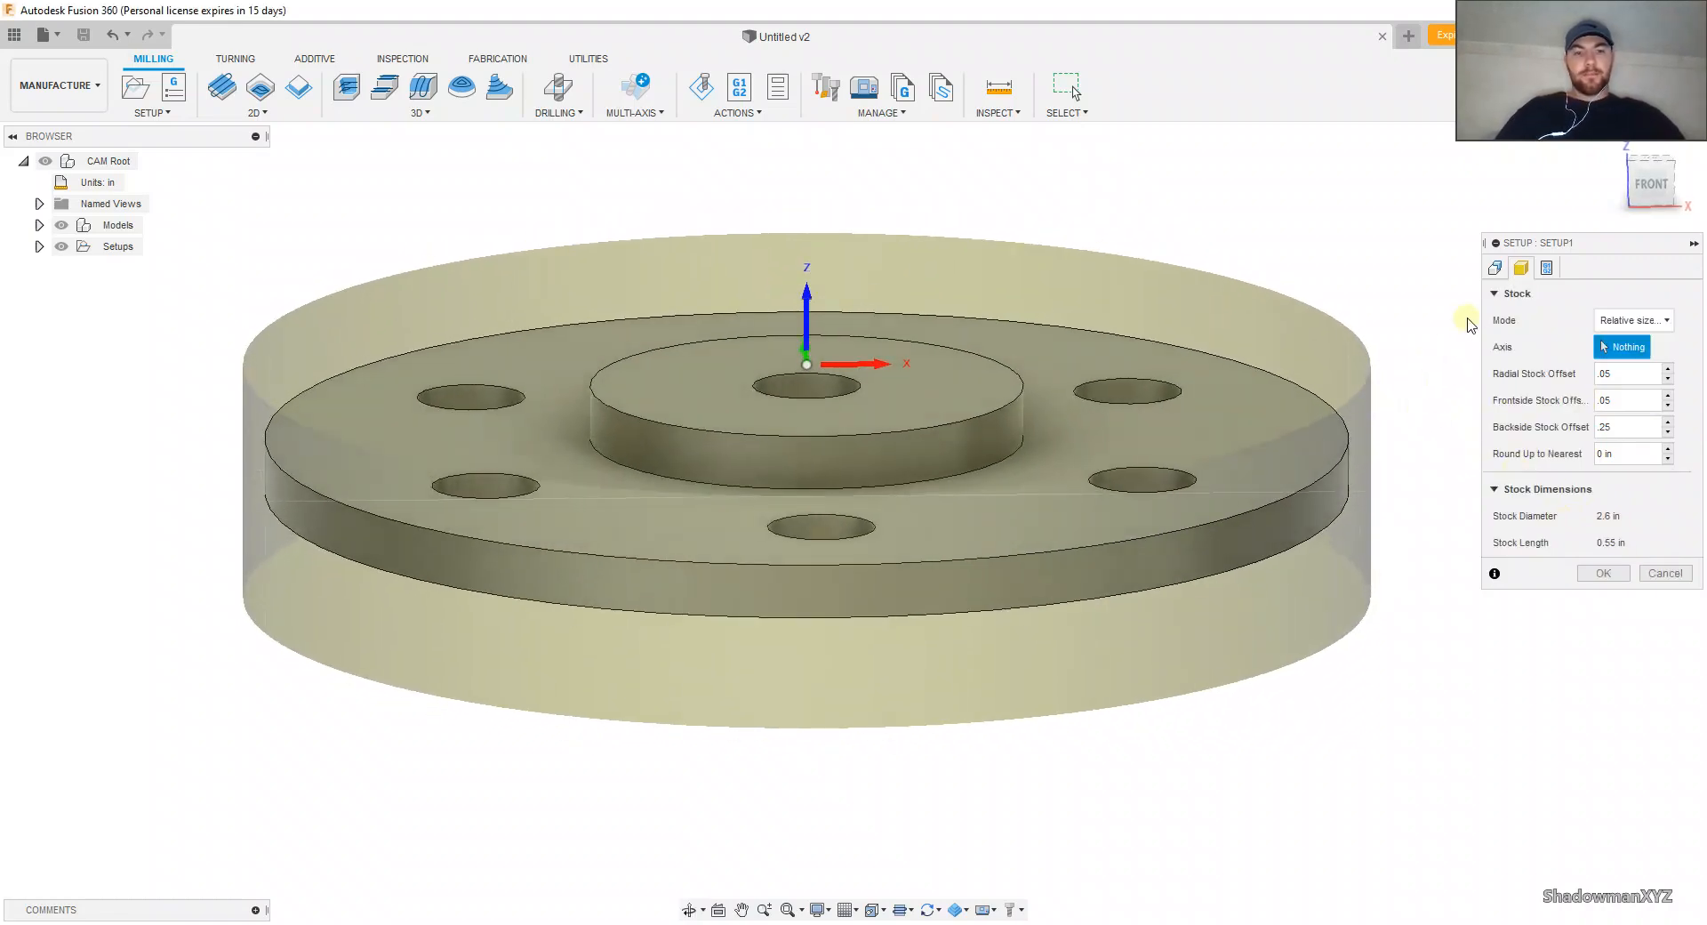
{"action": "left_click", "coordinate": [1494, 267]}
{"action": "middle_click_drag", "start_coordinate": [1473, 221], "coordinate": [1490, 258], "text": "shift"}
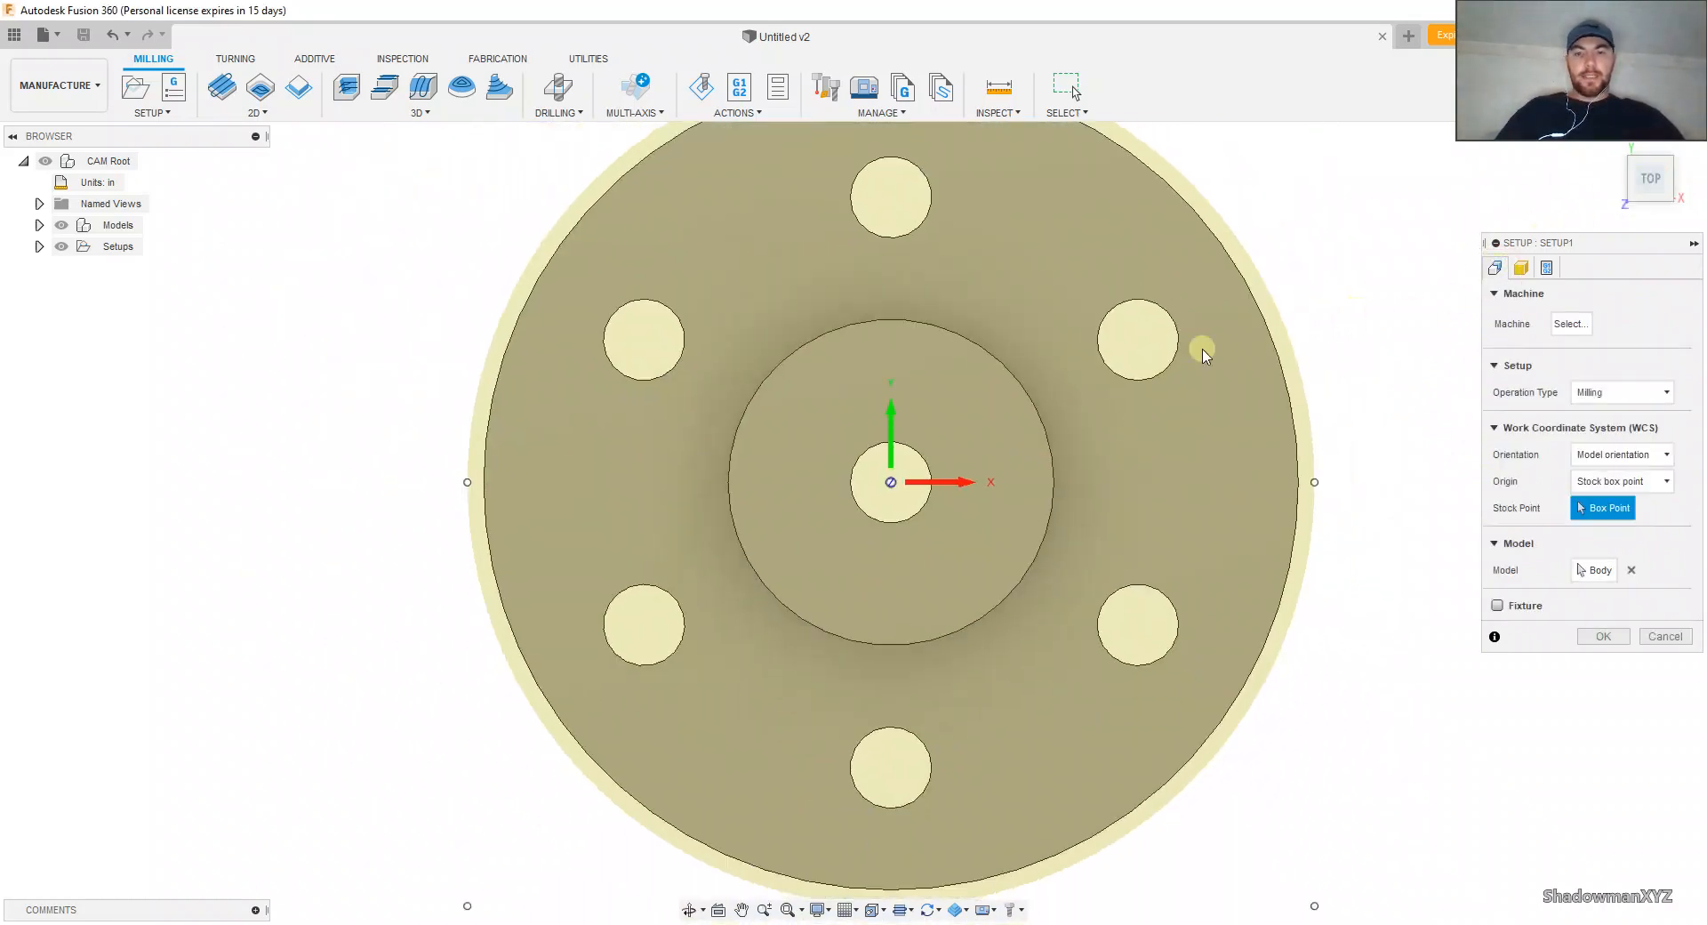
{"action": "scroll", "coordinate": [767, 410], "scroll_direction": "down", "scroll_amount": 3}
{"action": "middle_click_drag", "start_coordinate": [834, 373], "coordinate": [847, 328]}
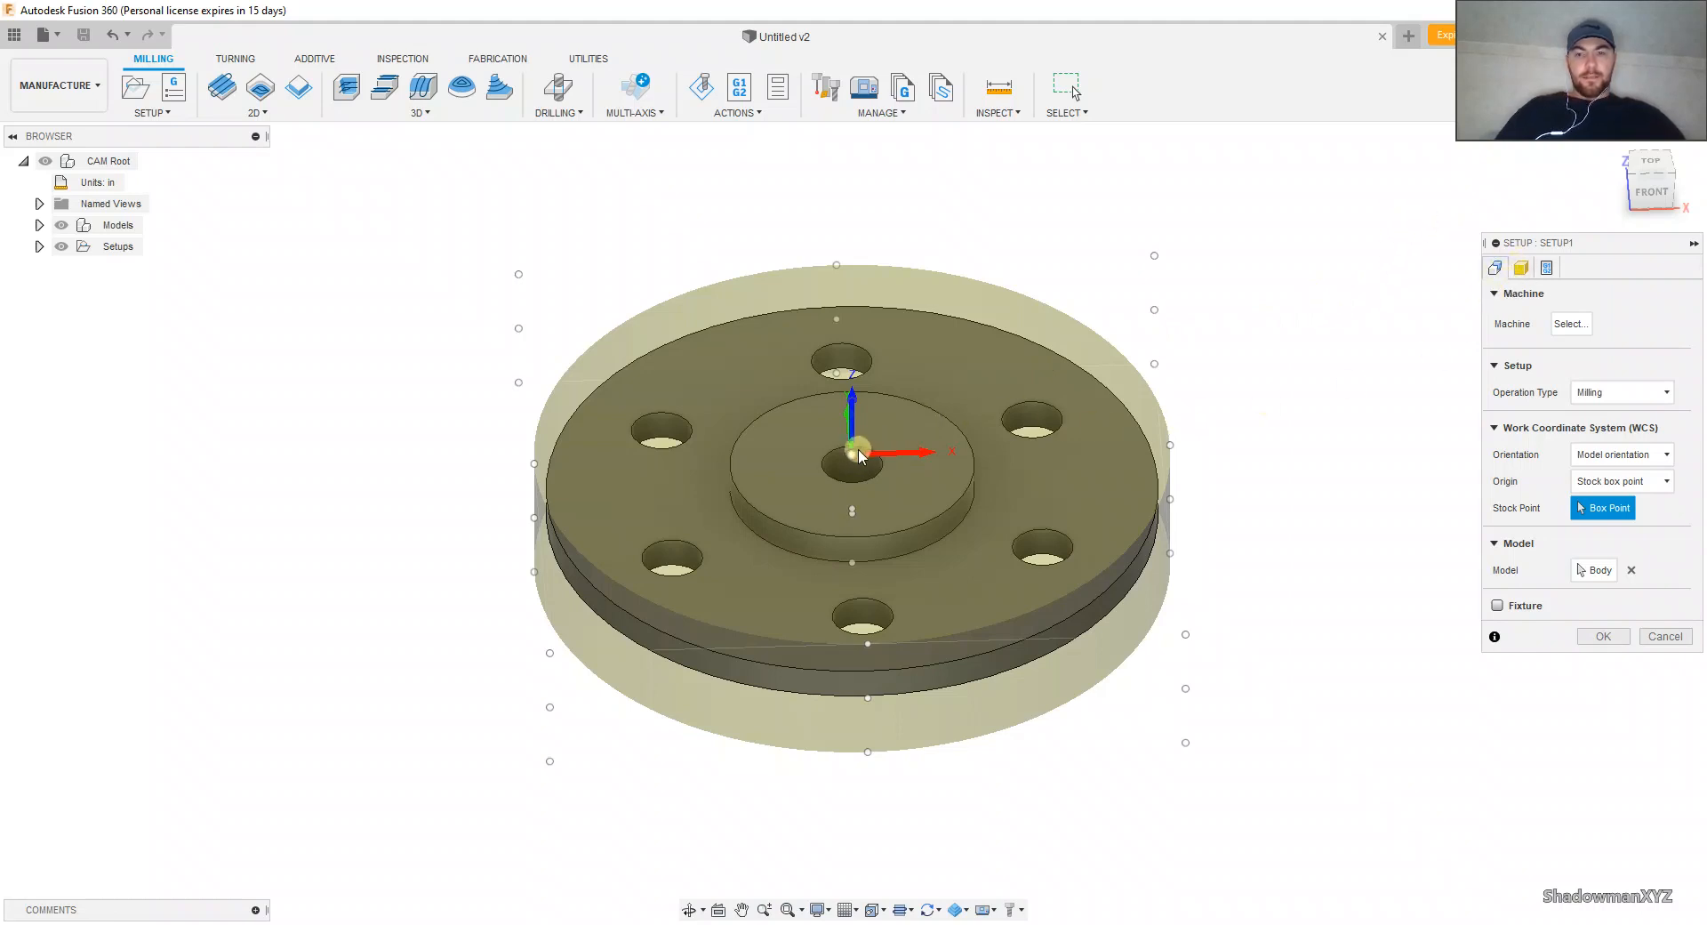
{"action": "mouse_move", "coordinate": [861, 455]}
{"action": "middle_mouse_down"}
{"action": "mouse_move", "coordinate": [853, 438]}
{"action": "mouse_move", "coordinate": [854, 461]}
{"action": "middle_mouse_up"}
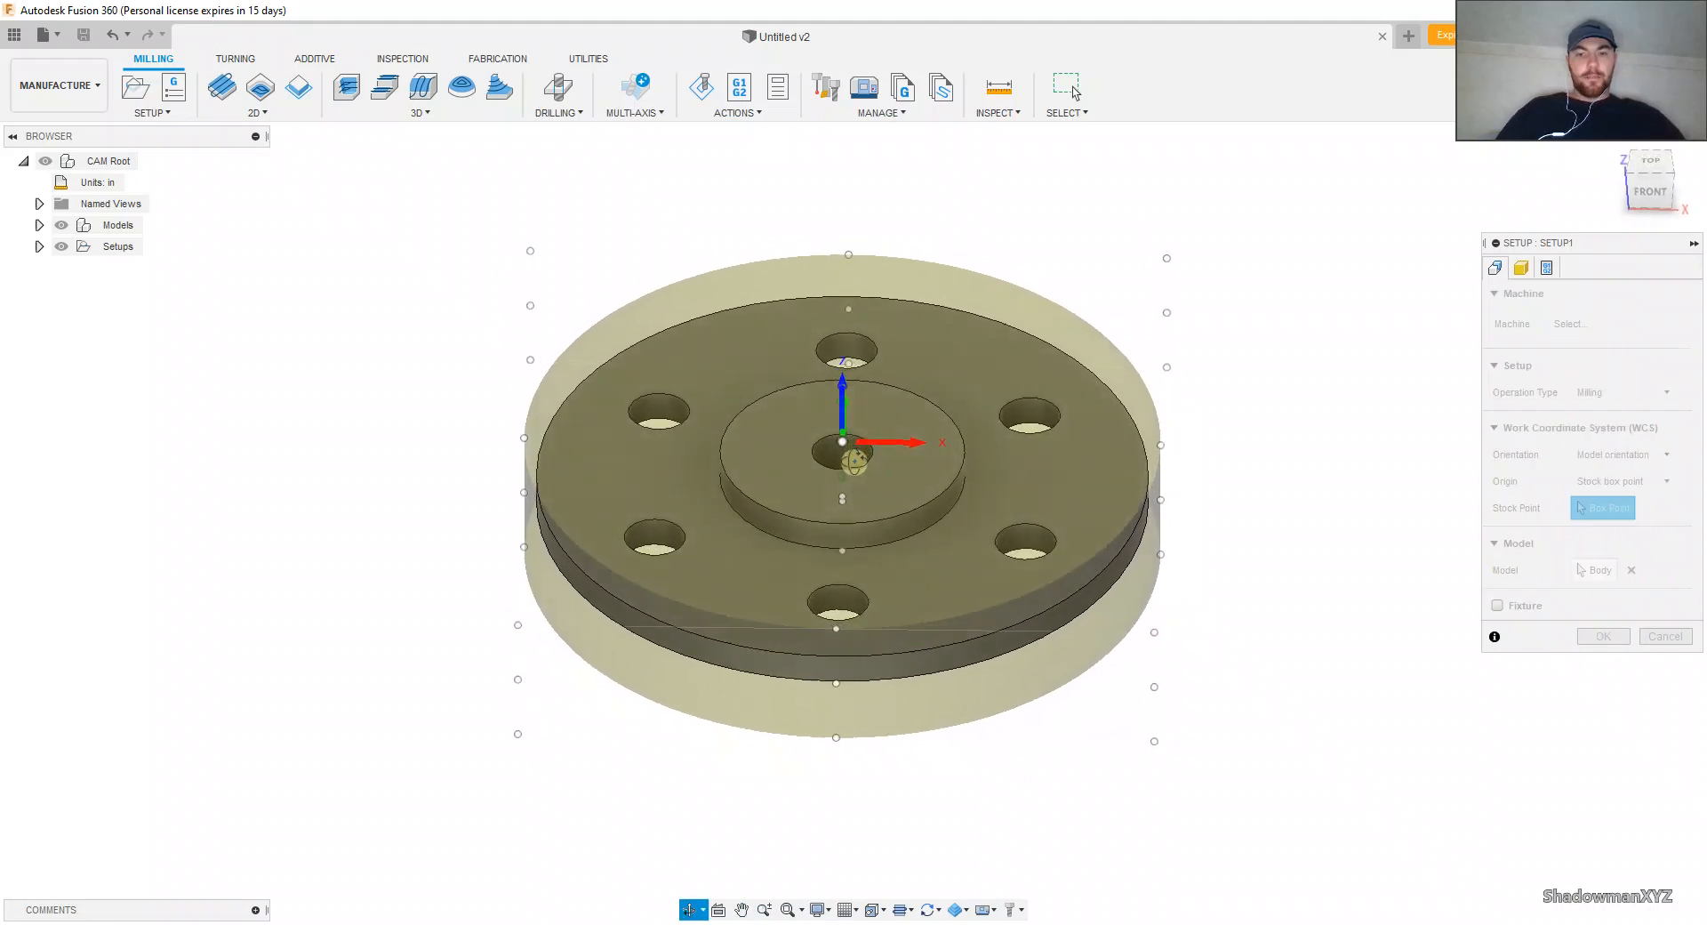
{"action": "middle_click_drag", "start_coordinate": [991, 417], "coordinate": [967, 443]}
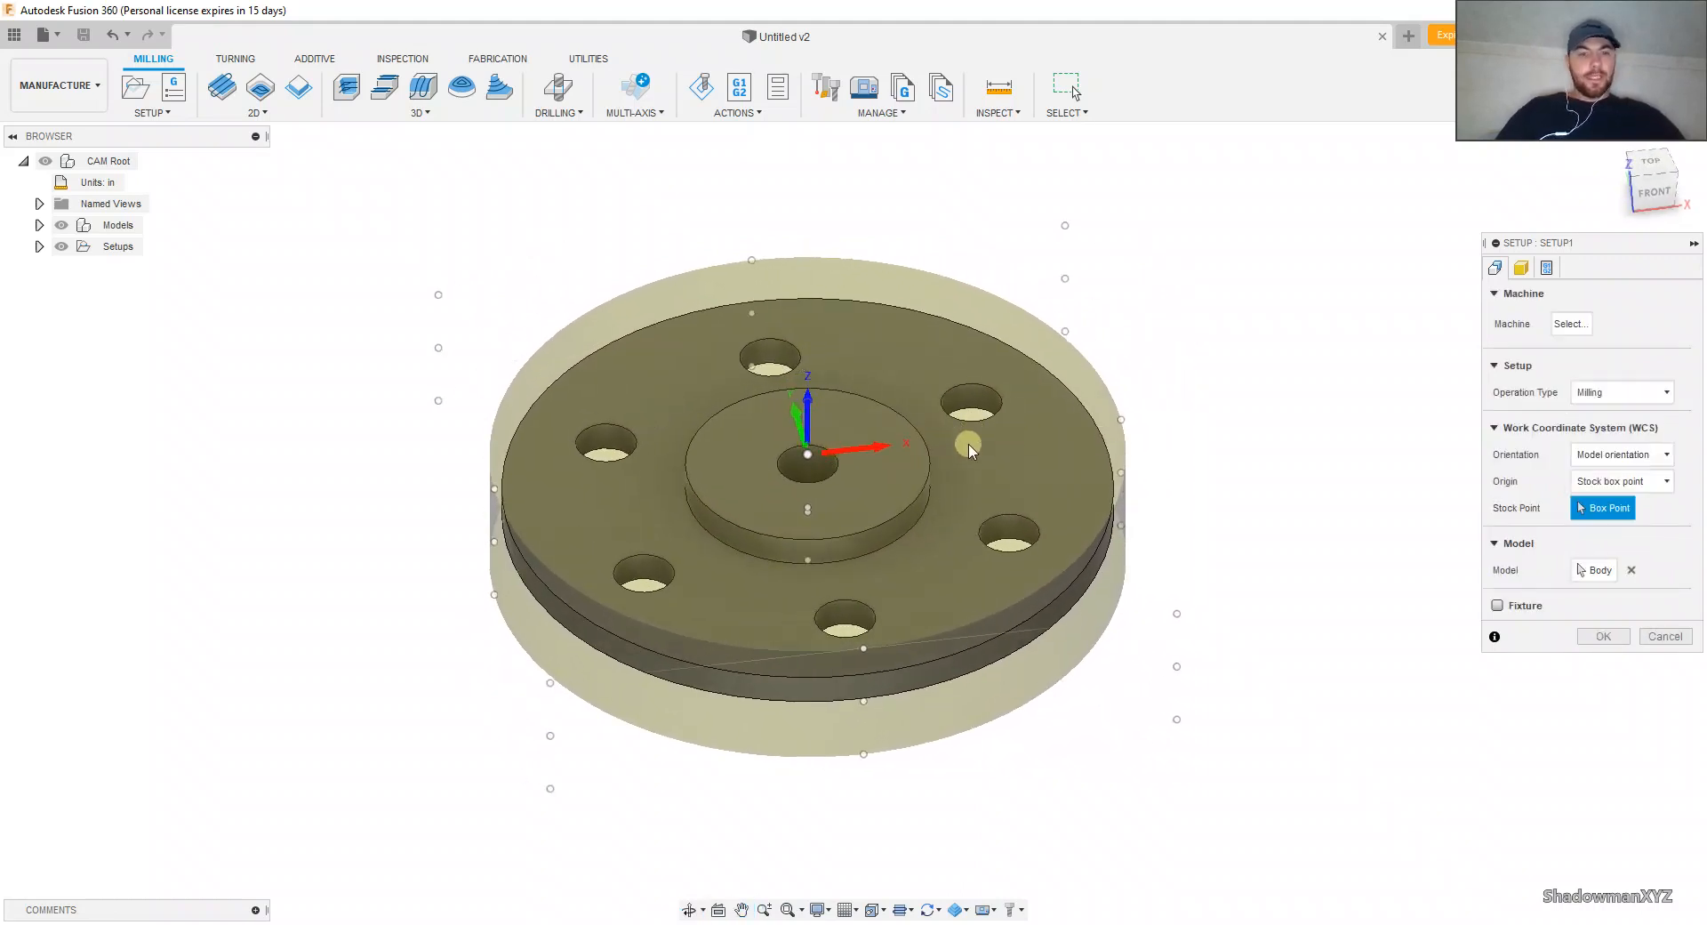
{"action": "left_click", "coordinate": [1651, 164]}
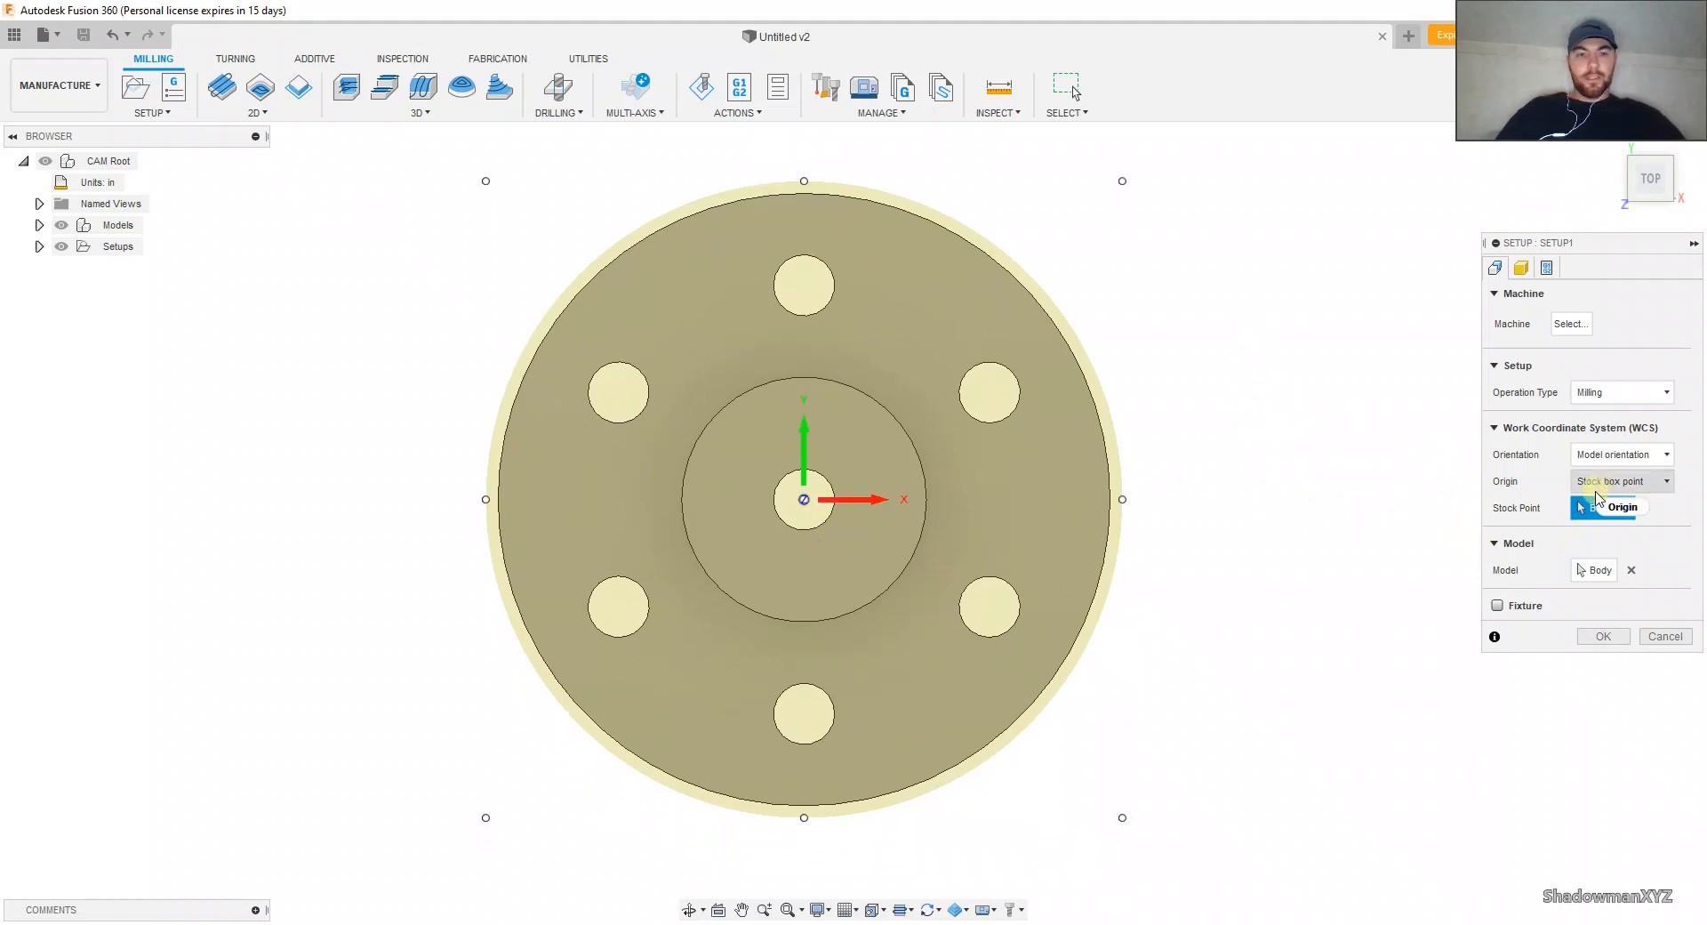
{"action": "left_click", "coordinate": [803, 180]}
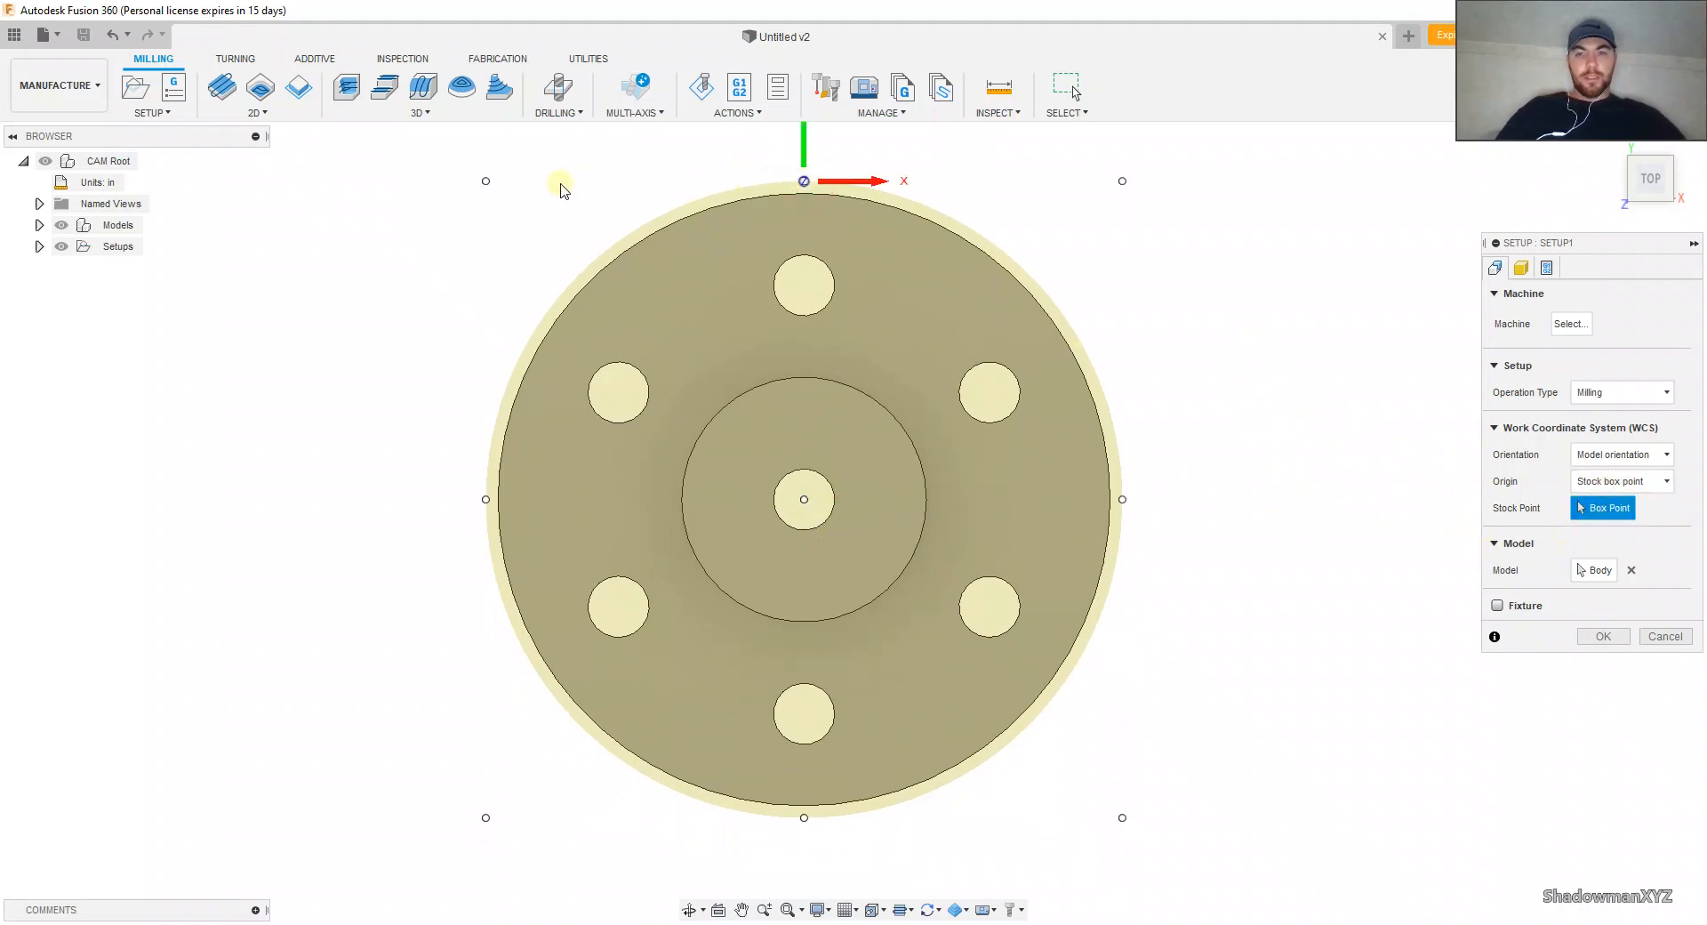
{"action": "left_click", "coordinate": [485, 499]}
Step: Try the box points along the stock's center axis as the work coordinate origin
{"action": "left_click", "coordinate": [805, 499]}
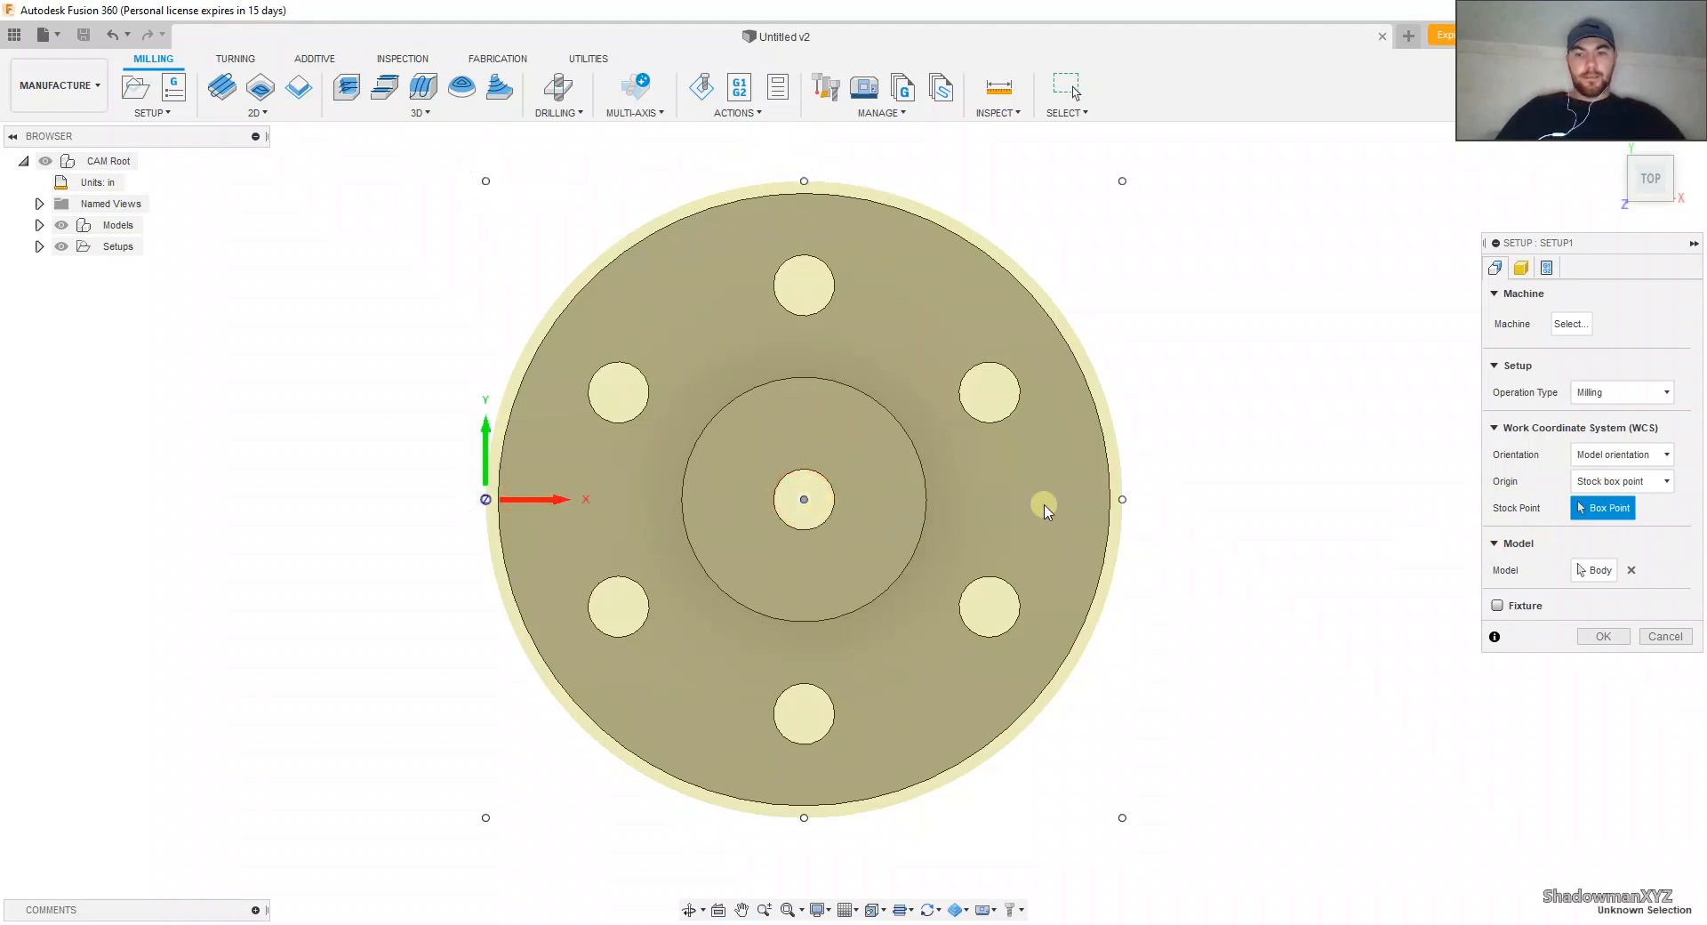
{"action": "middle_click_drag", "start_coordinate": [799, 520], "coordinate": [801, 465], "text": "shift"}
{"action": "left_click", "coordinate": [804, 474]}
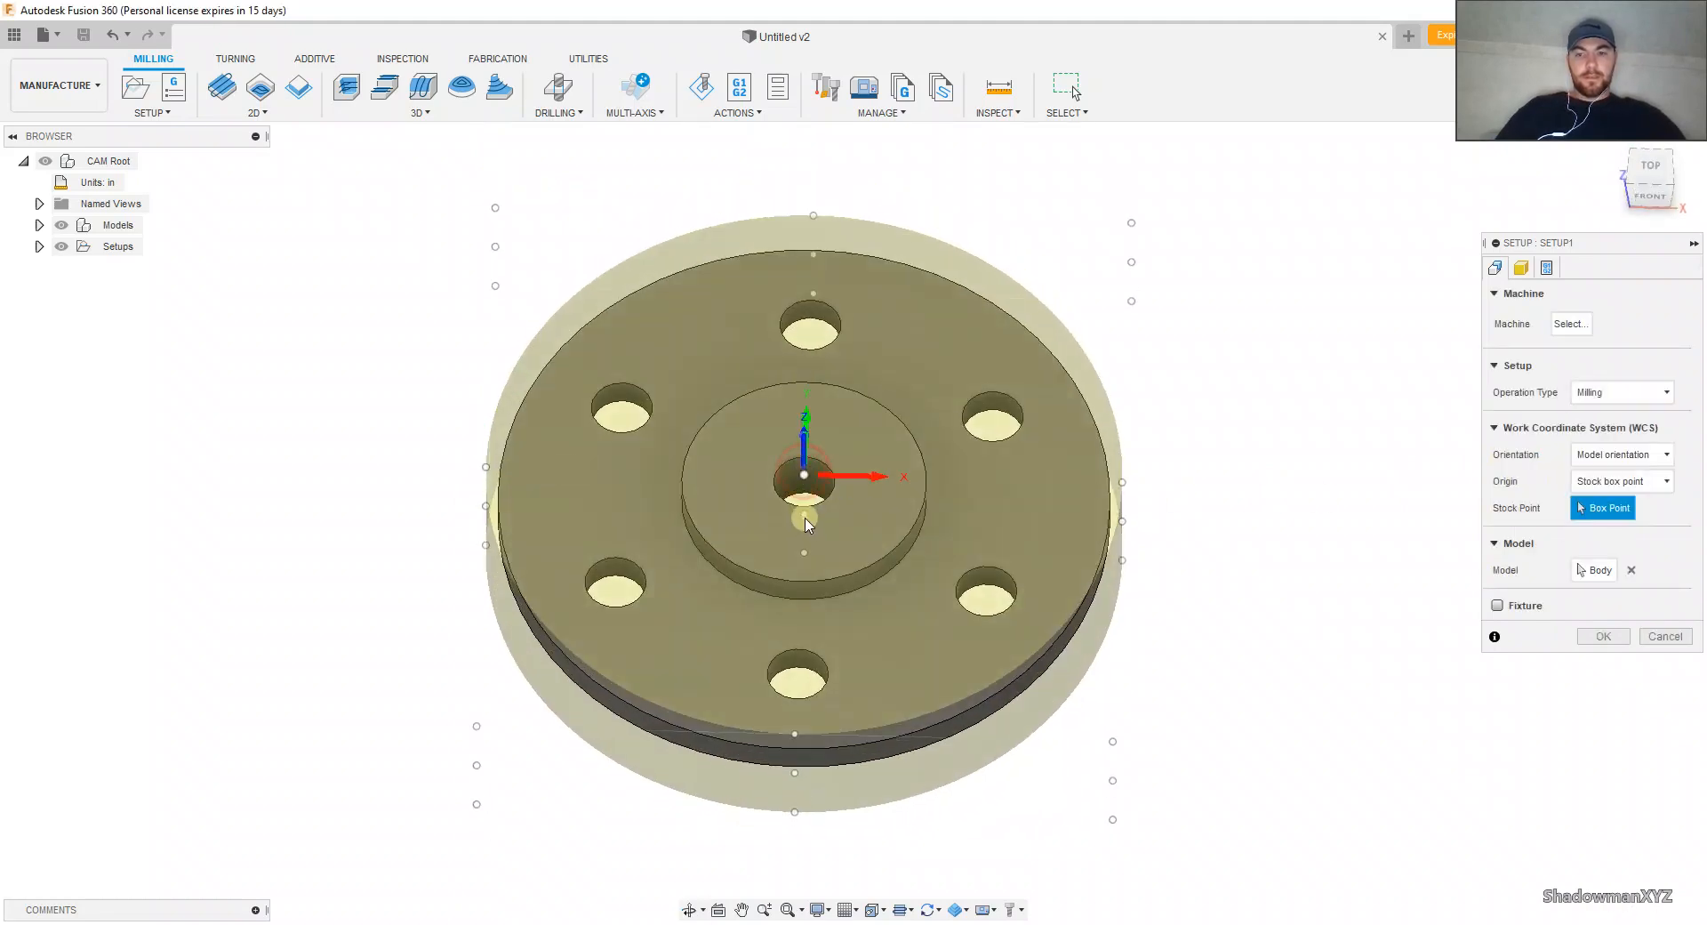
{"action": "middle_click_drag", "start_coordinate": [817, 543], "coordinate": [806, 400], "text": "shift"}
{"action": "scroll", "coordinate": [782, 463], "scroll_direction": "up", "scroll_amount": 3}
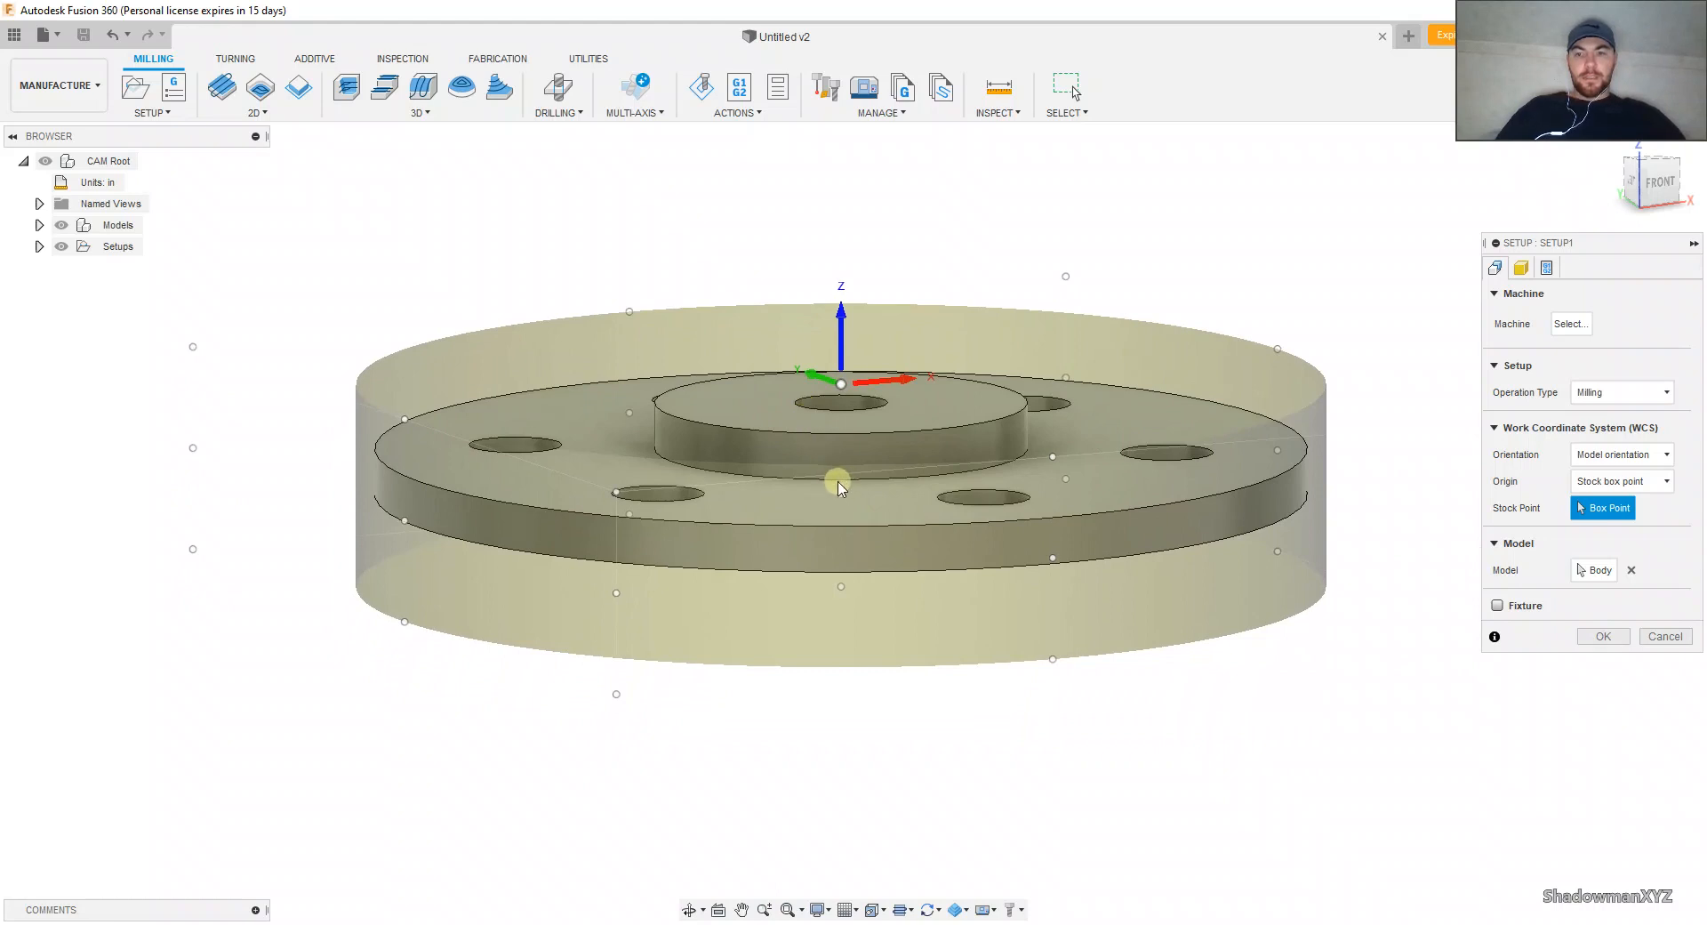
{"action": "middle_click_drag", "start_coordinate": [837, 484], "coordinate": [827, 421], "text": "shift"}
{"action": "scroll", "coordinate": [825, 471], "scroll_direction": "up", "scroll_amount": 3}
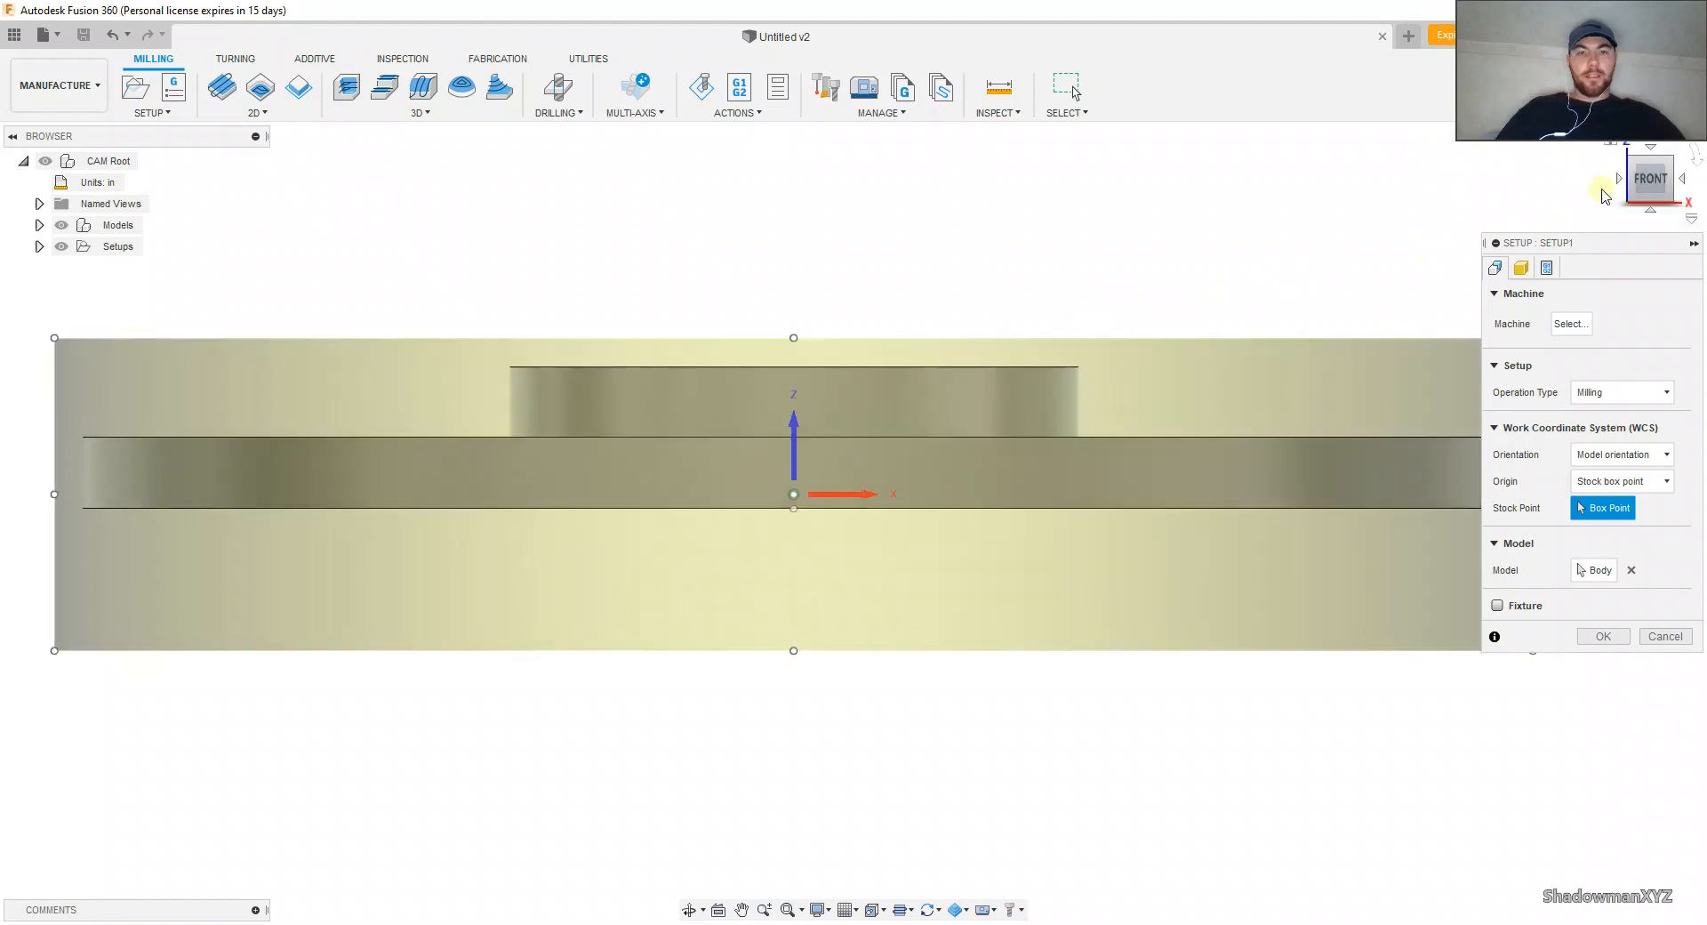
Step: Place the work coordinate origin at the box point in the center of the stock's top face
{"action": "left_click", "coordinate": [794, 337]}
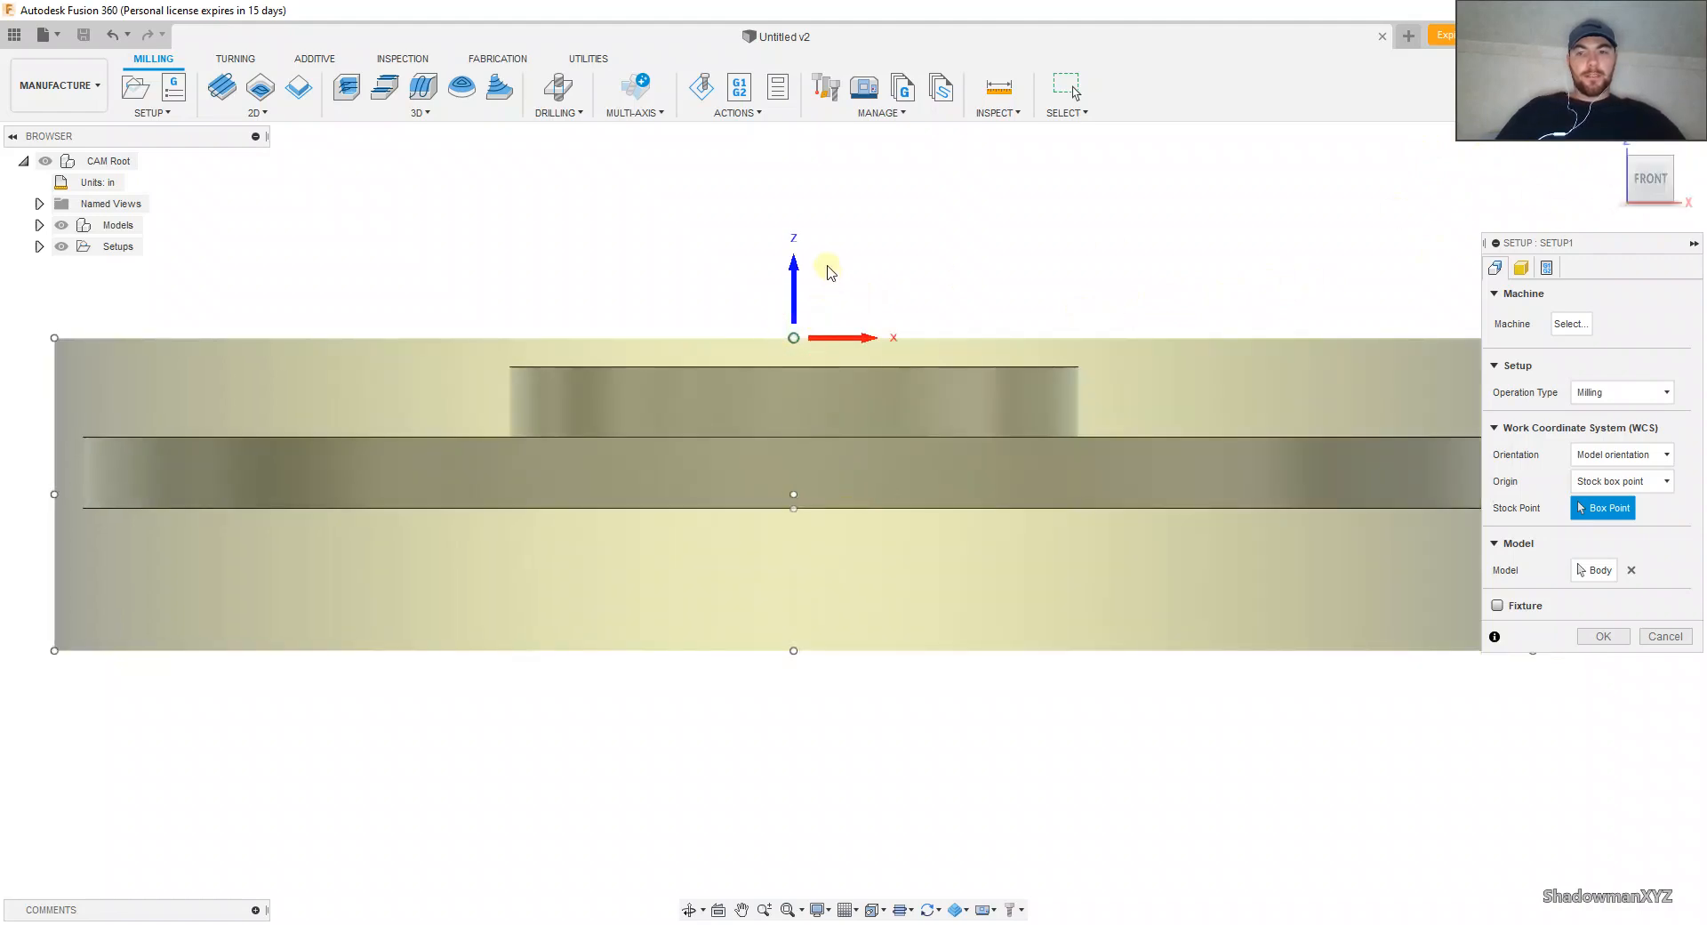
{"action": "middle_click_drag", "start_coordinate": [827, 267], "coordinate": [755, 374], "text": "shift"}
{"action": "left_click", "coordinate": [793, 345]}
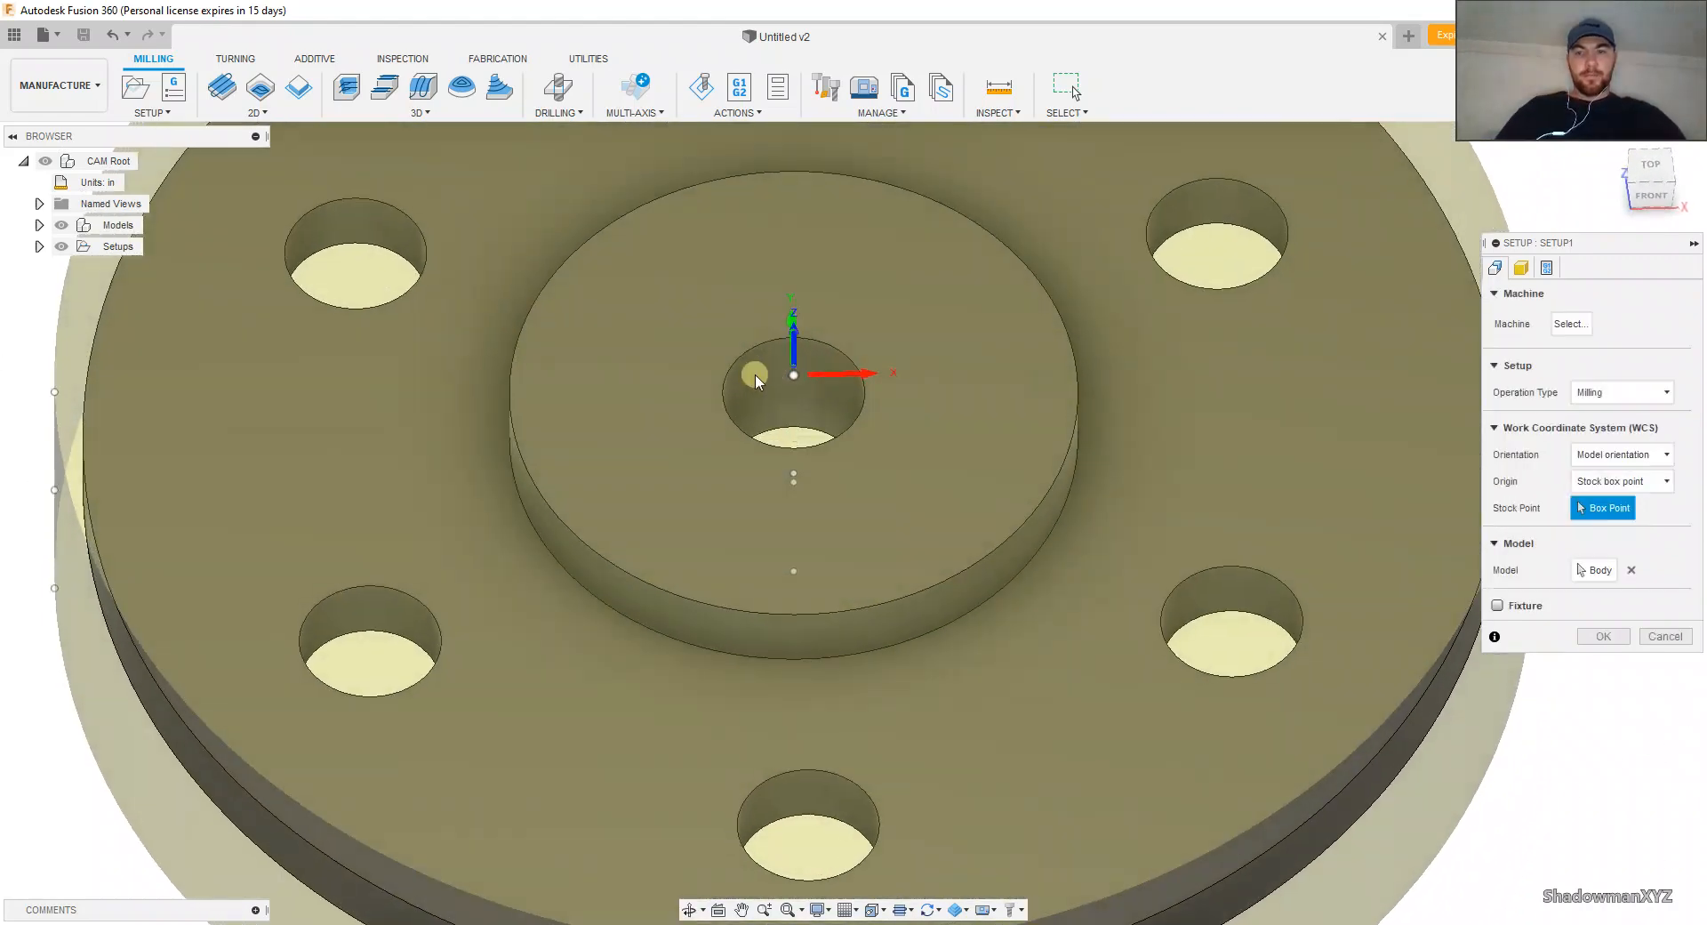
{"action": "scroll", "coordinate": [756, 375], "scroll_direction": "down", "scroll_amount": 2}
{"action": "left_click", "coordinate": [1651, 169]}
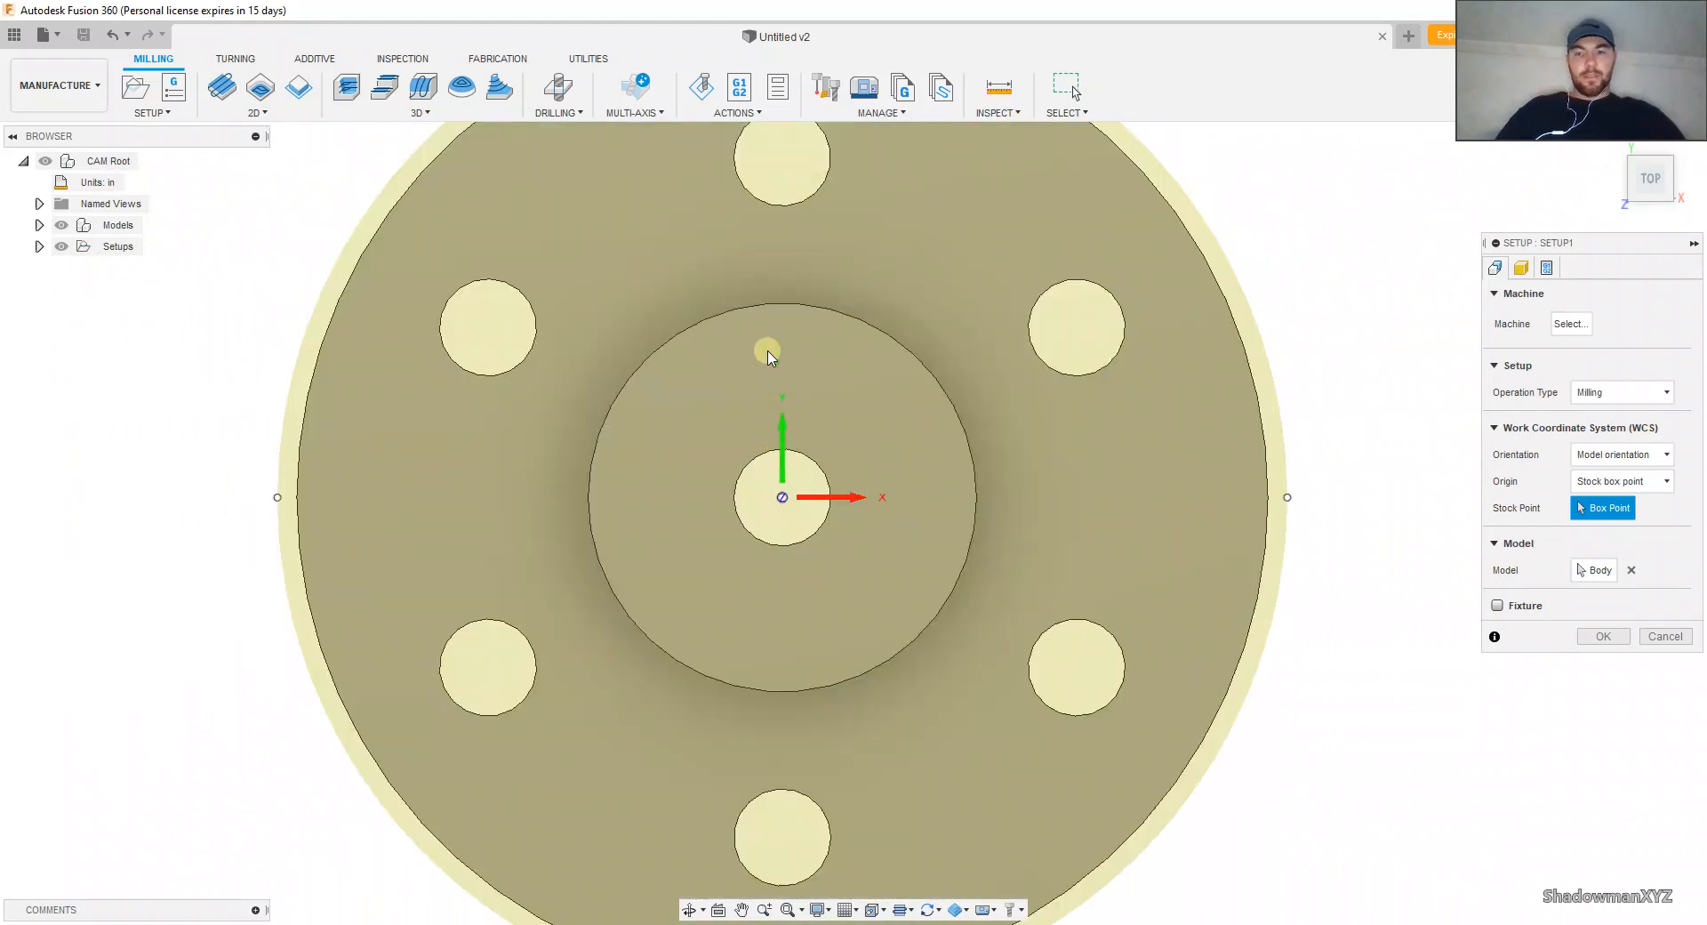
{"action": "middle_click_drag", "start_coordinate": [842, 483], "coordinate": [829, 340], "text": "shift"}
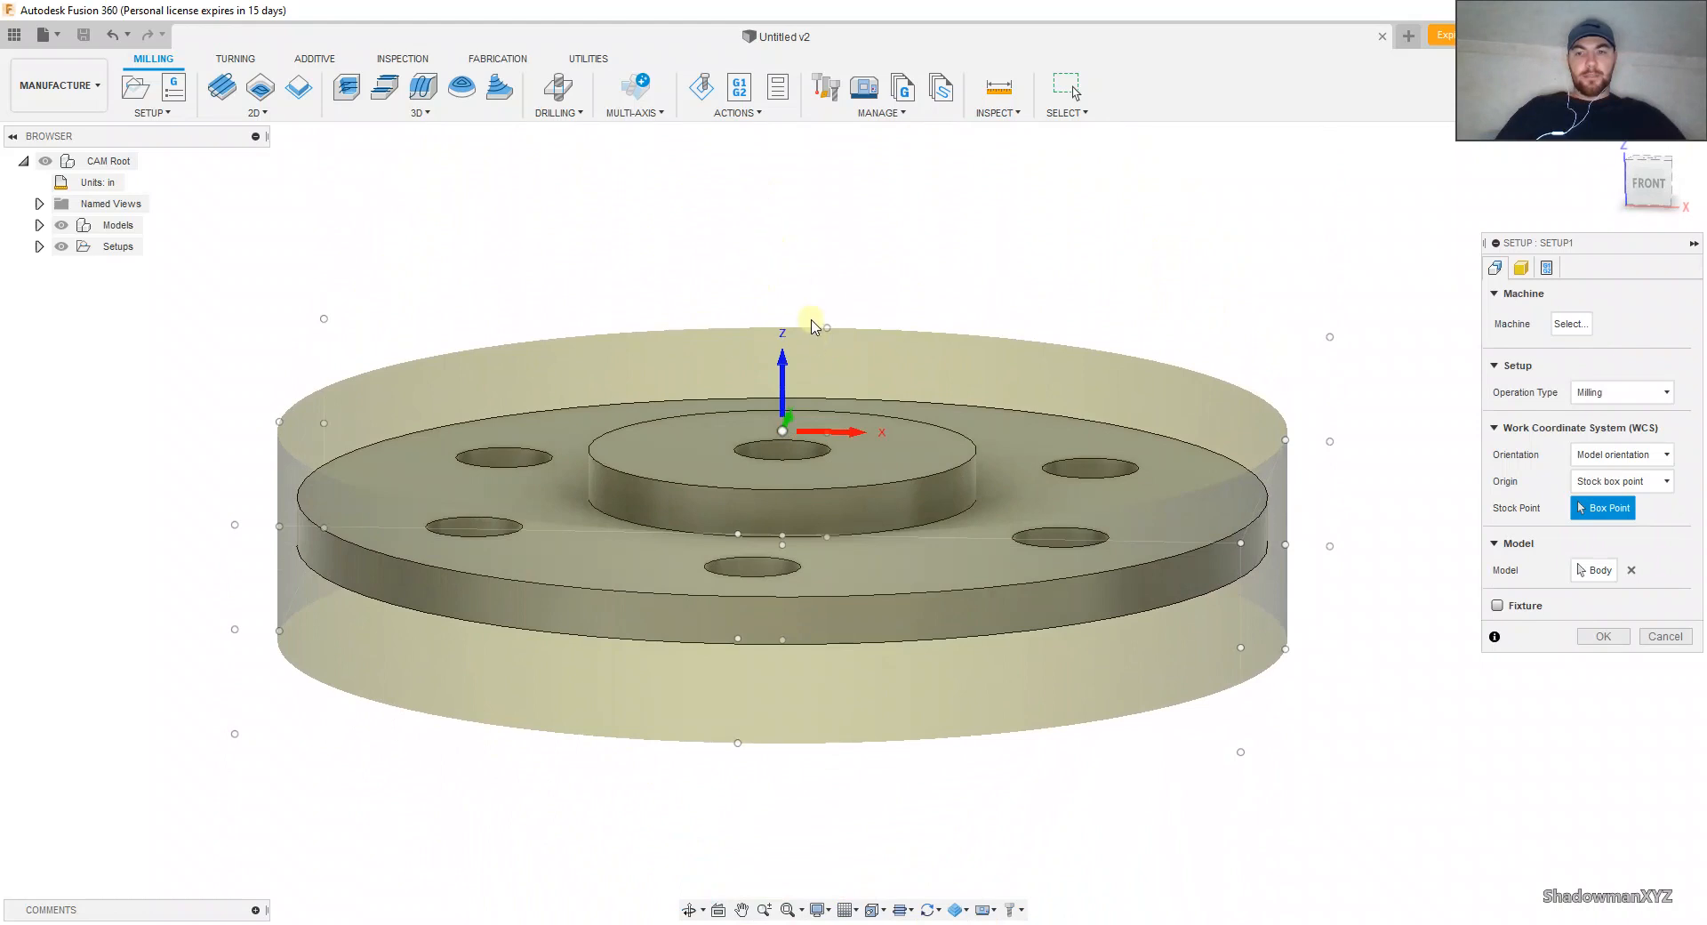
{"action": "middle_click_drag", "start_coordinate": [826, 278], "coordinate": [830, 290], "text": "shift"}
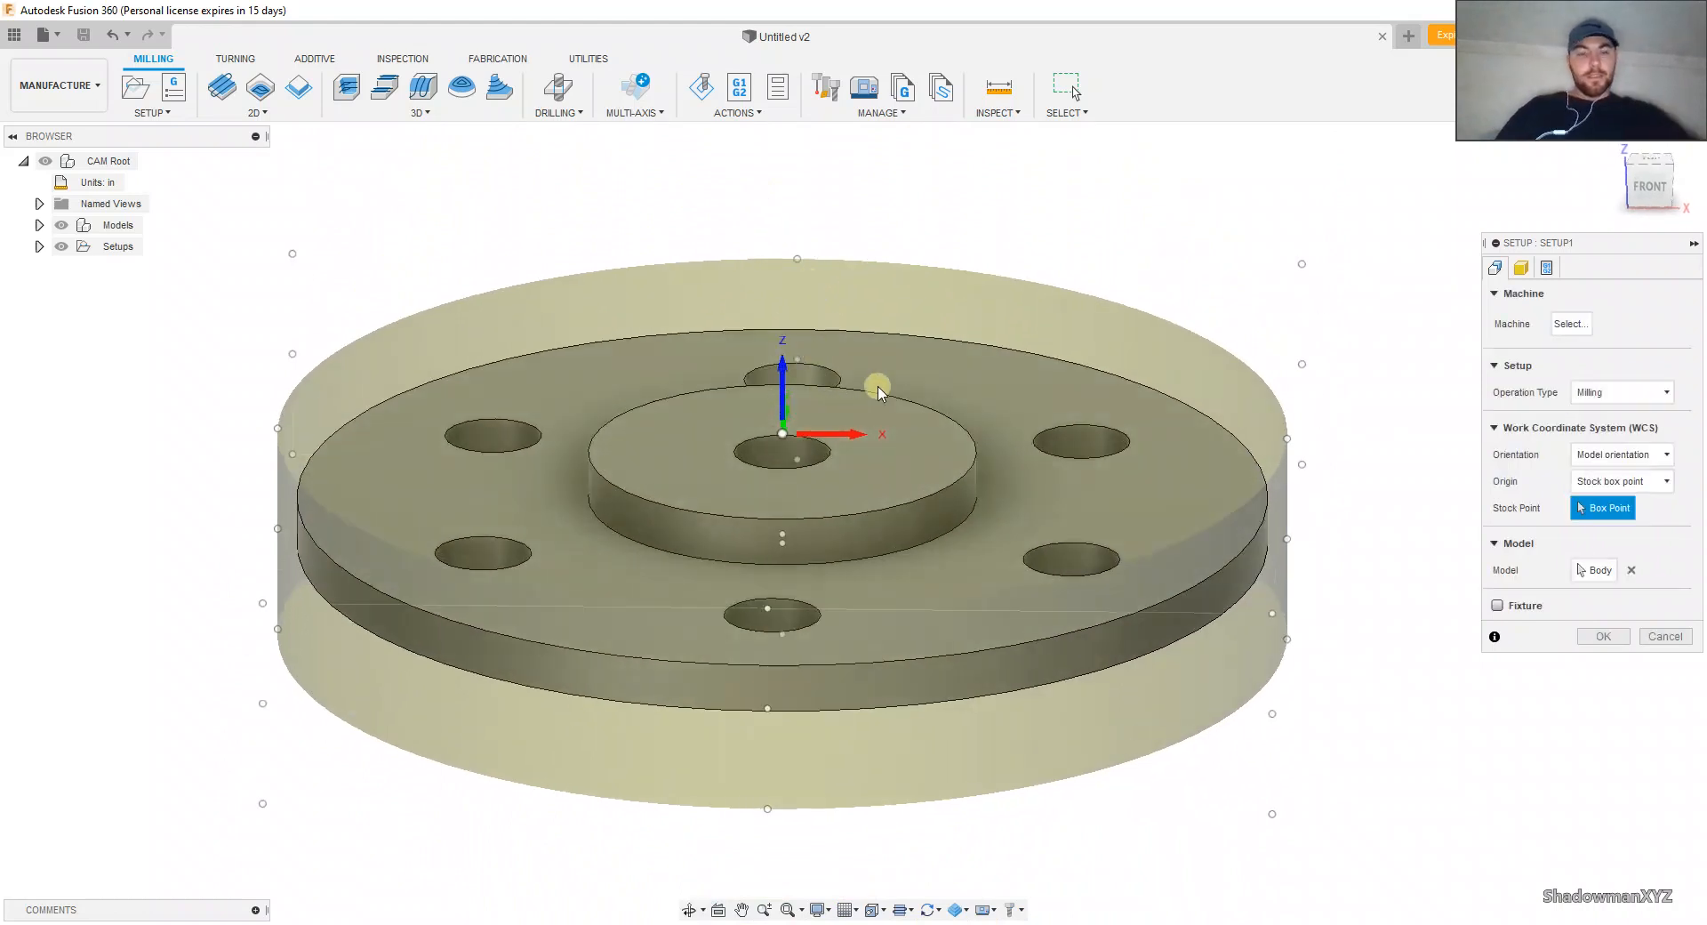
Step: Check the setup's program number and WCS offset options and accept the milling setup
{"action": "left_click", "coordinate": [1545, 268]}
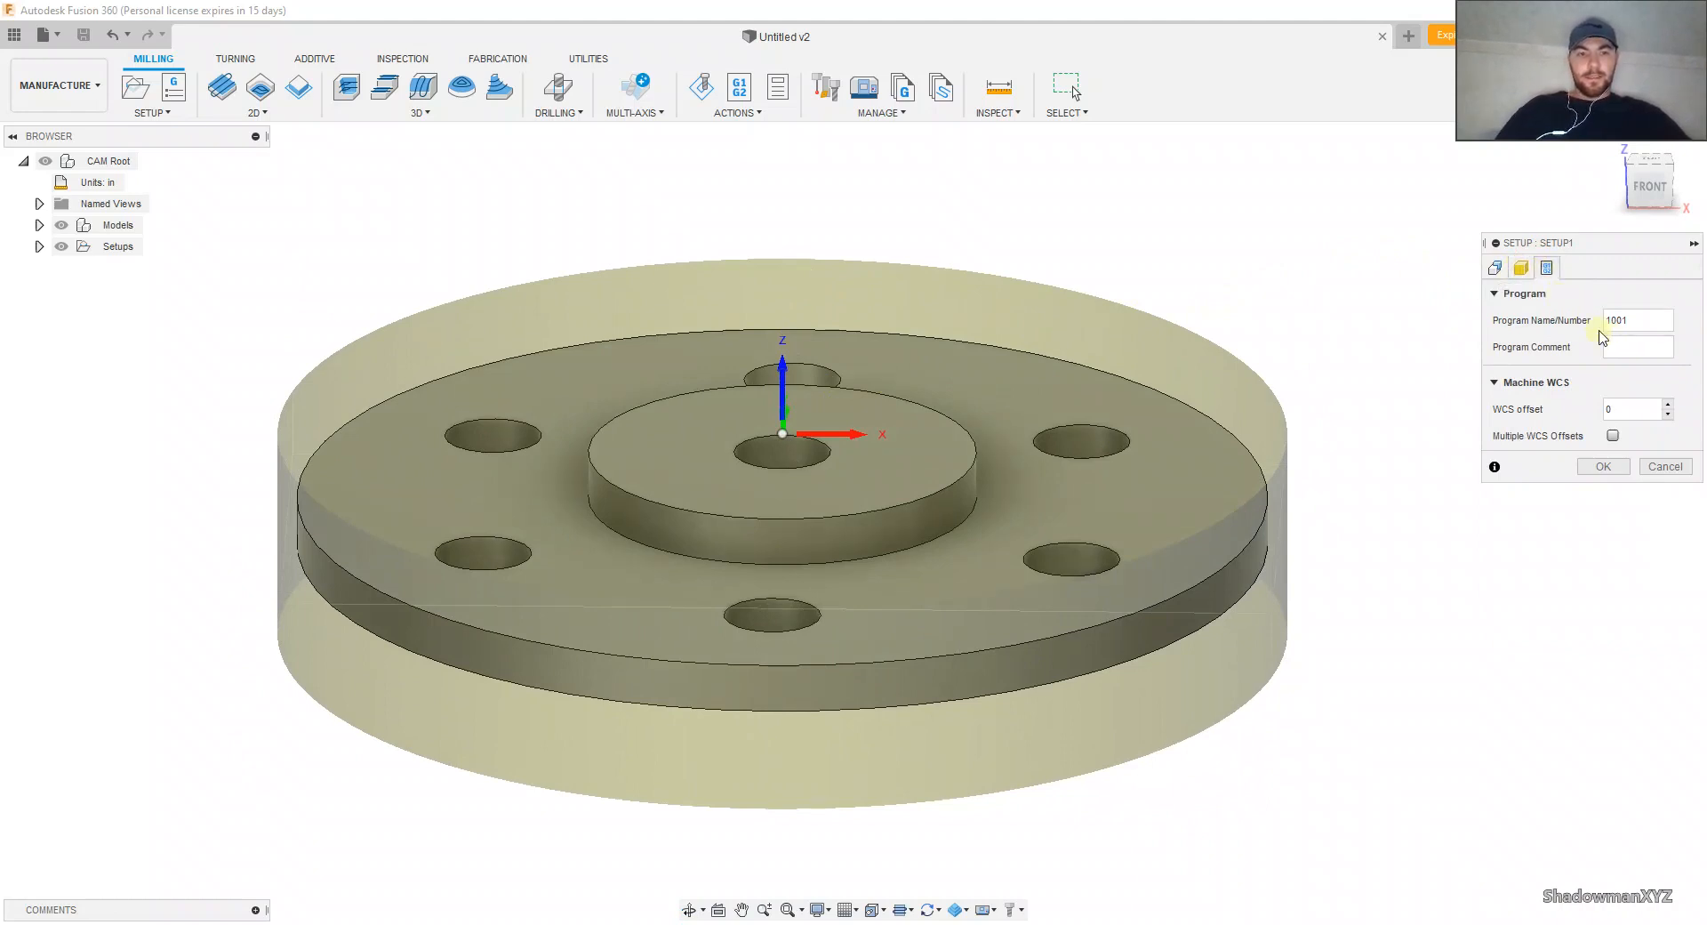
{"action": "left_click", "coordinate": [1495, 268]}
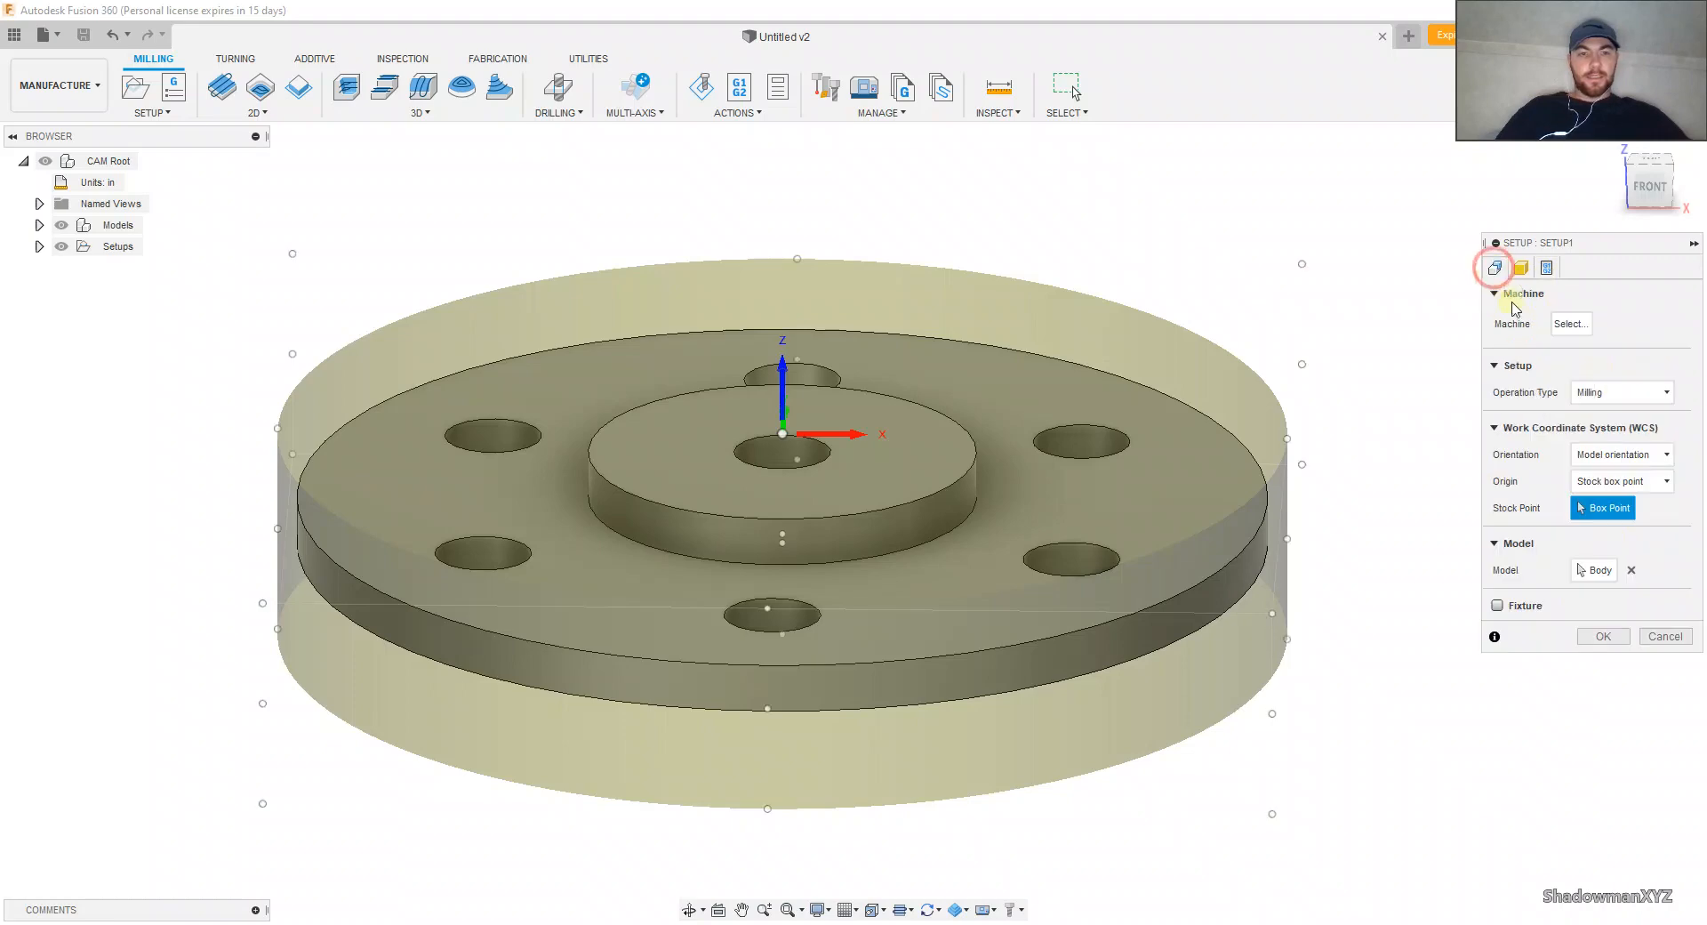
{"action": "left_click", "coordinate": [1605, 634]}
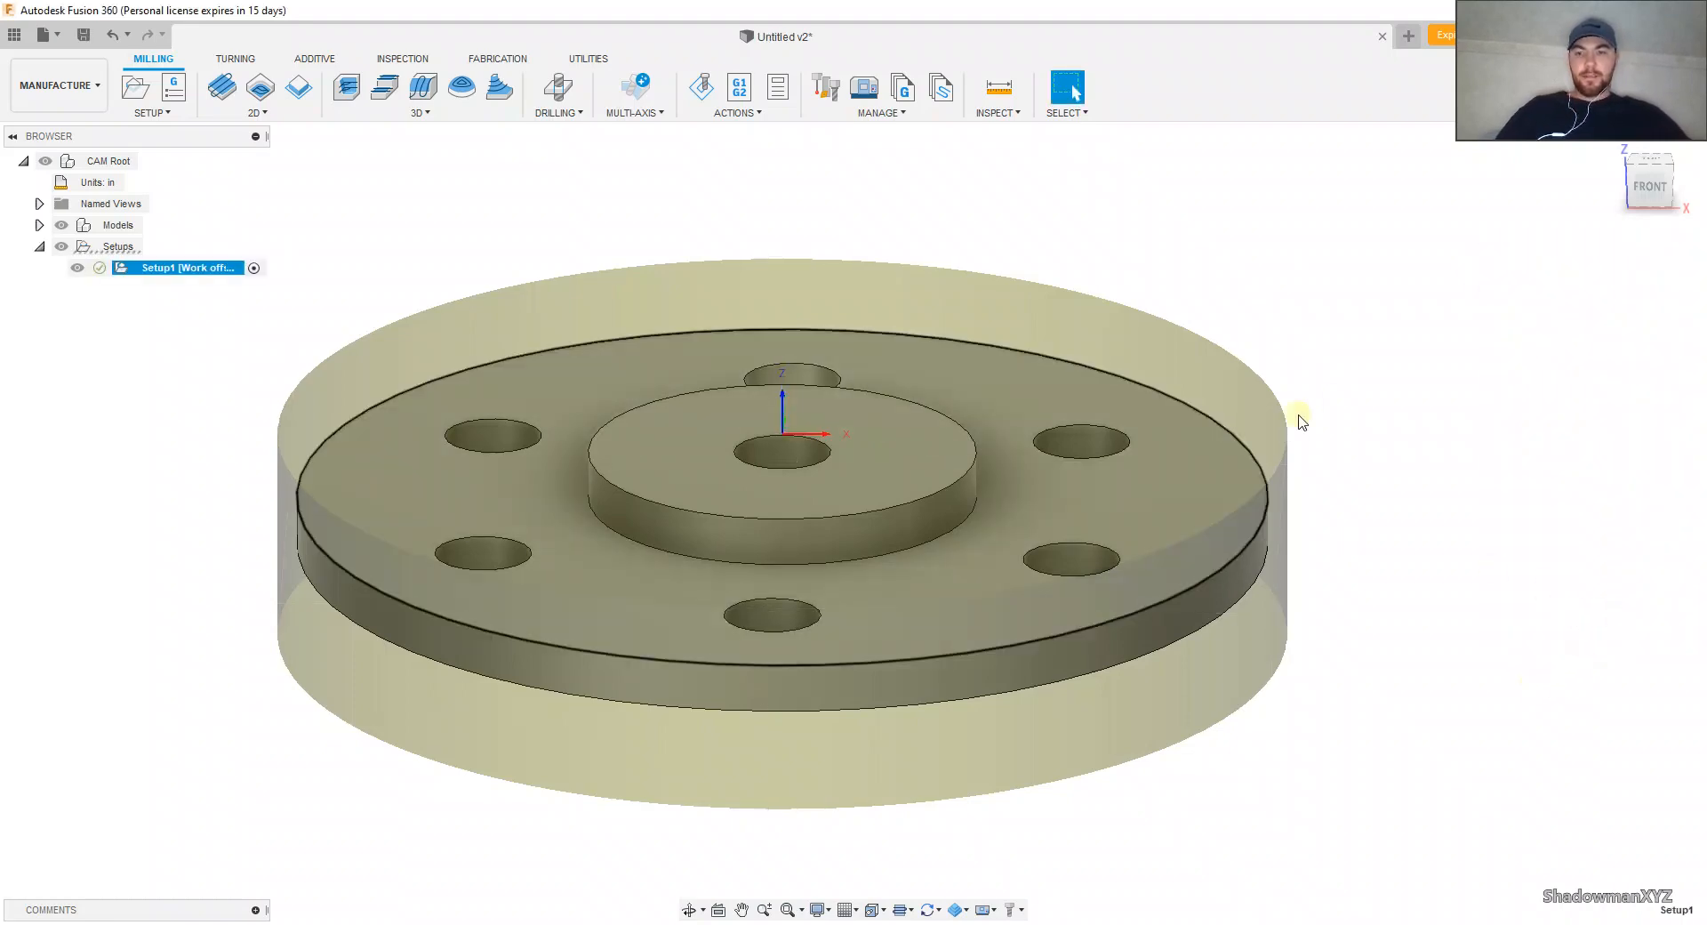
Step: Examine the flange, its surrounding cylindrical stock and the coordinate origin from above and at an angle
{"action": "left_click", "coordinate": [1652, 160]}
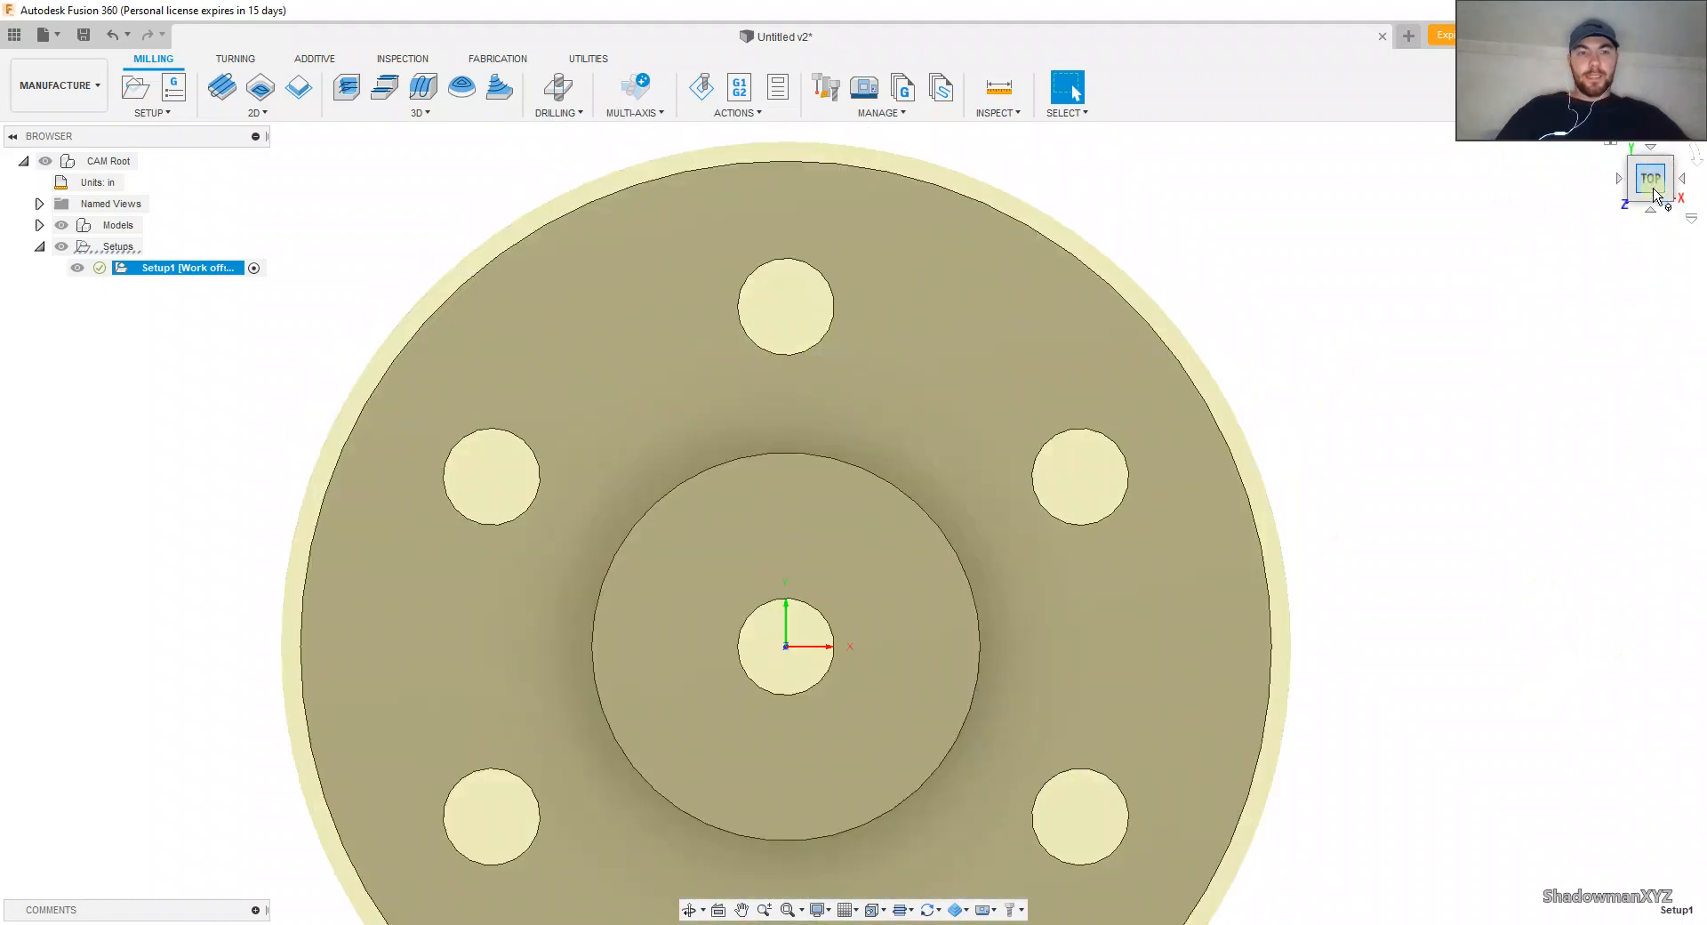
{"action": "left_click", "coordinate": [1652, 197]}
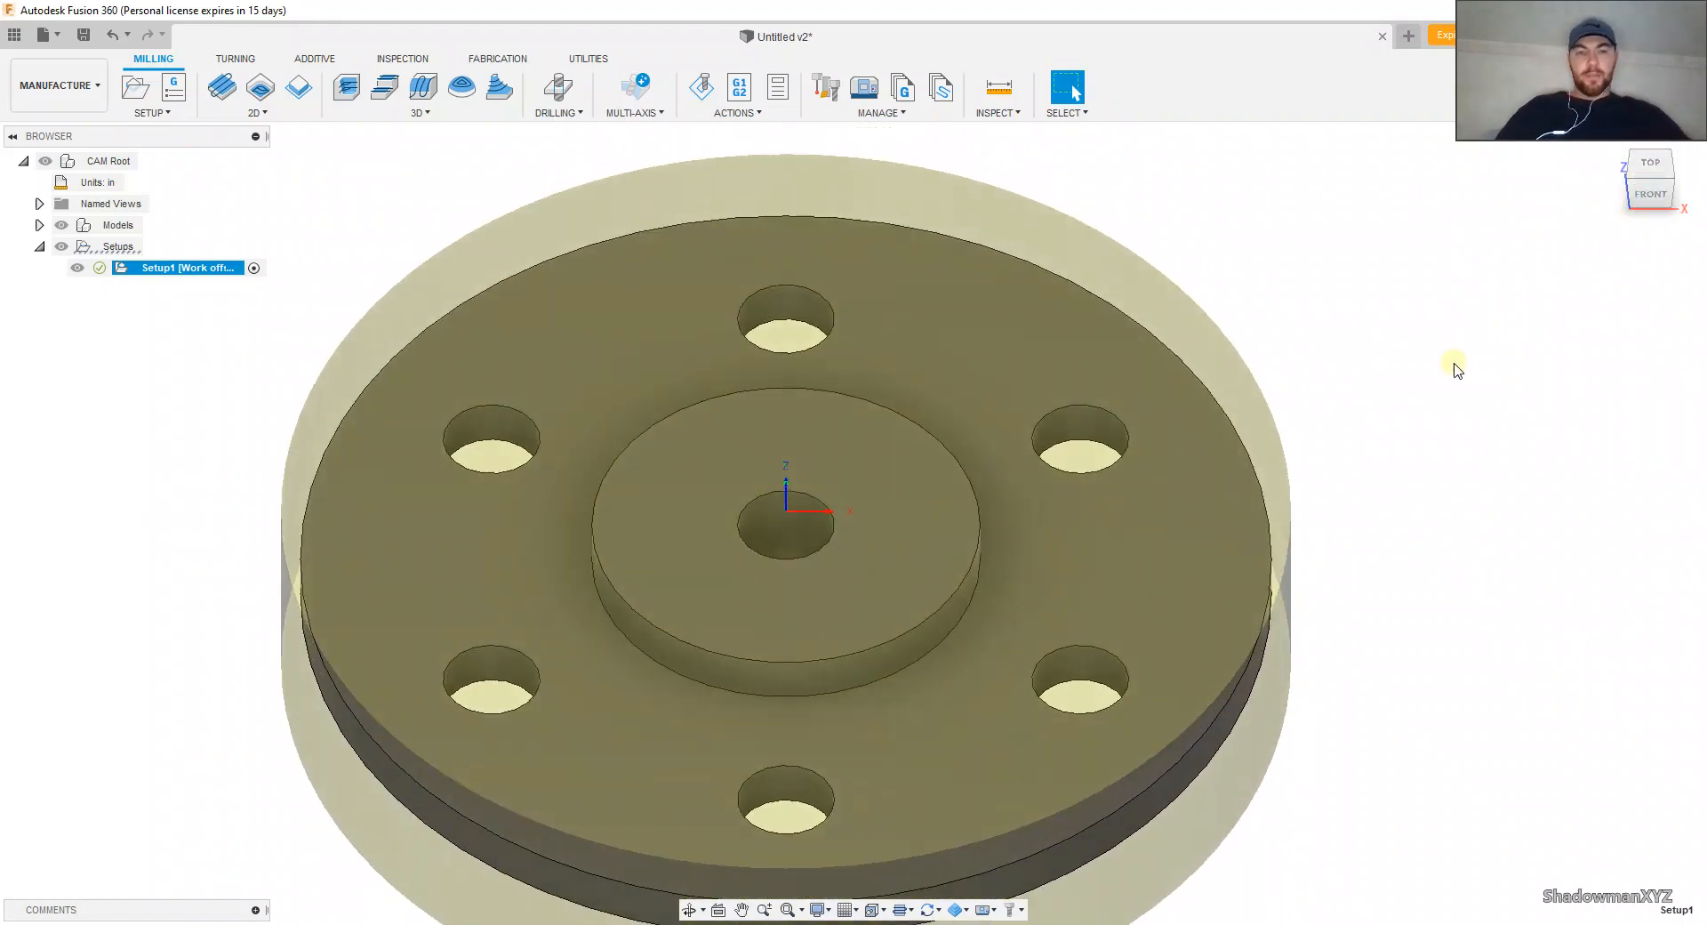
{"action": "scroll", "coordinate": [1456, 368], "scroll_direction": "down", "scroll_amount": 3}
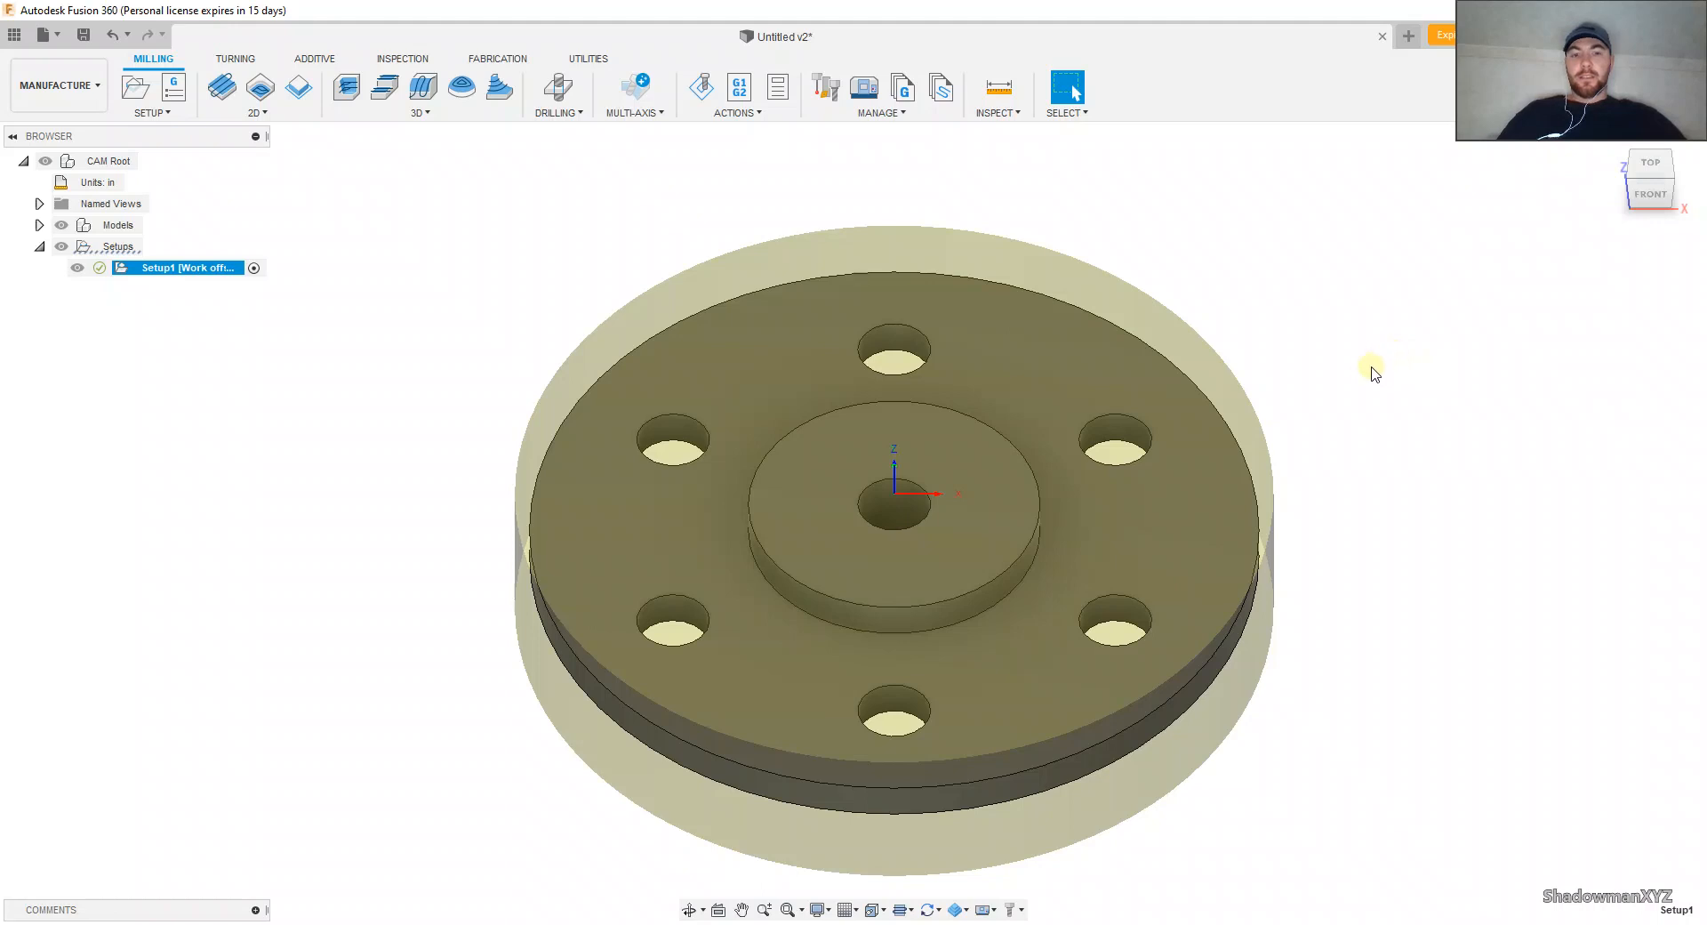
{"action": "scroll", "coordinate": [1329, 351], "scroll_direction": "up", "scroll_amount": 1}
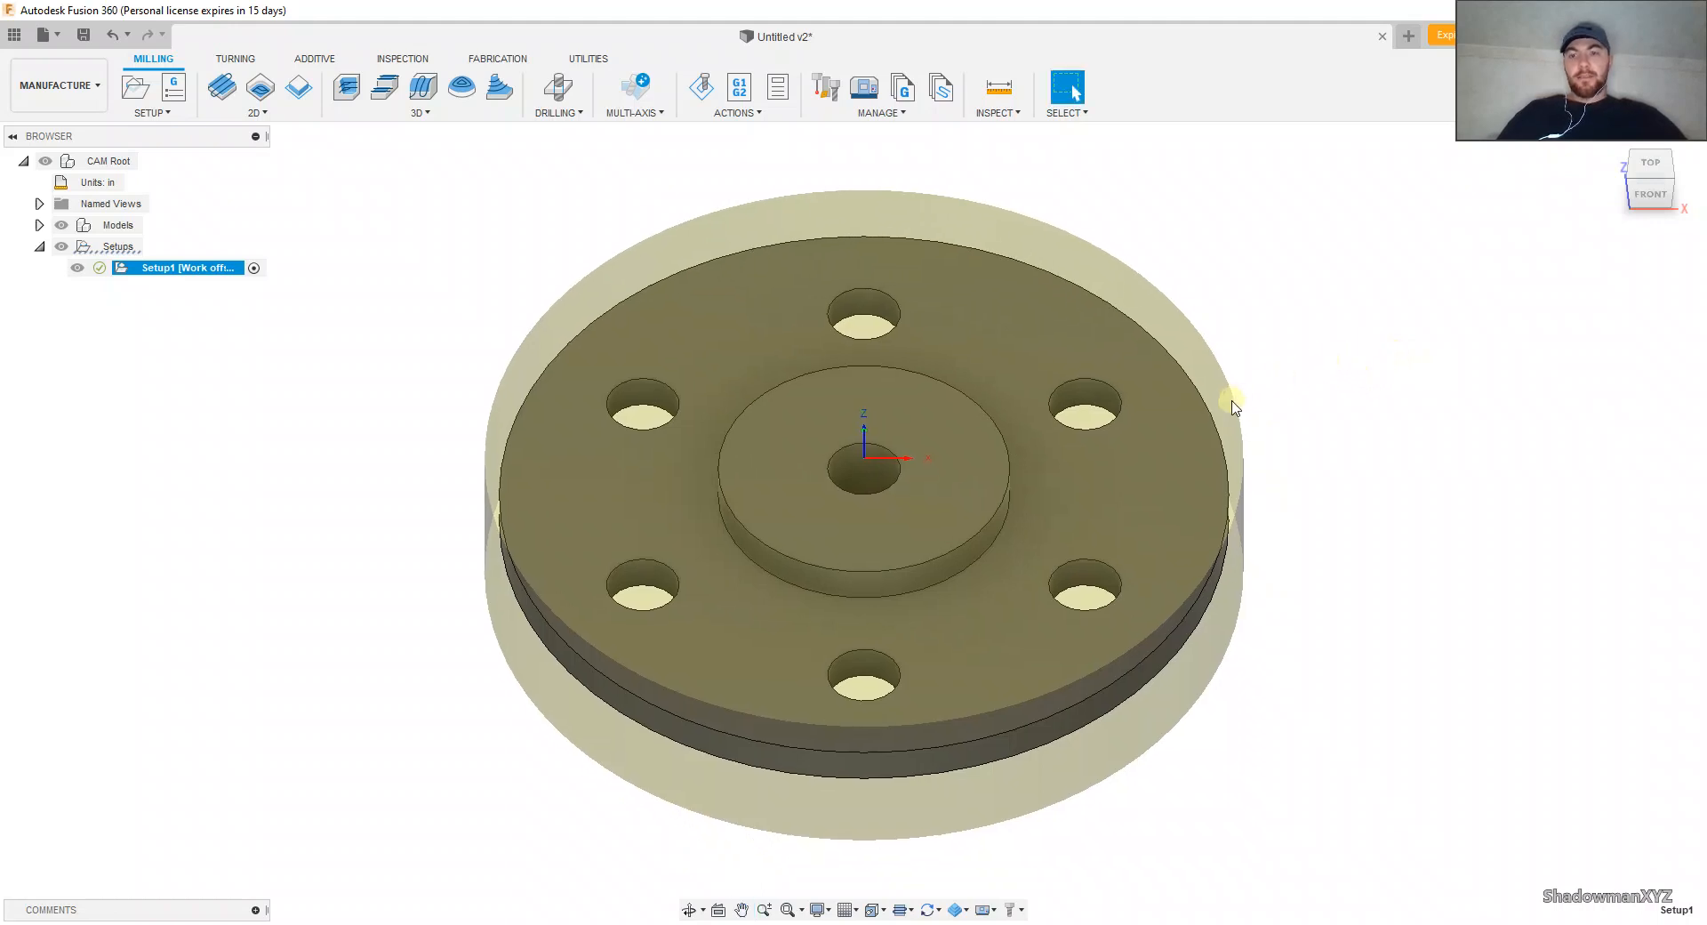
{"action": "scroll", "coordinate": [1231, 398], "scroll_direction": "up", "scroll_amount": 1}
{"action": "middle_click_drag", "start_coordinate": [1232, 397], "coordinate": [1242, 387]}
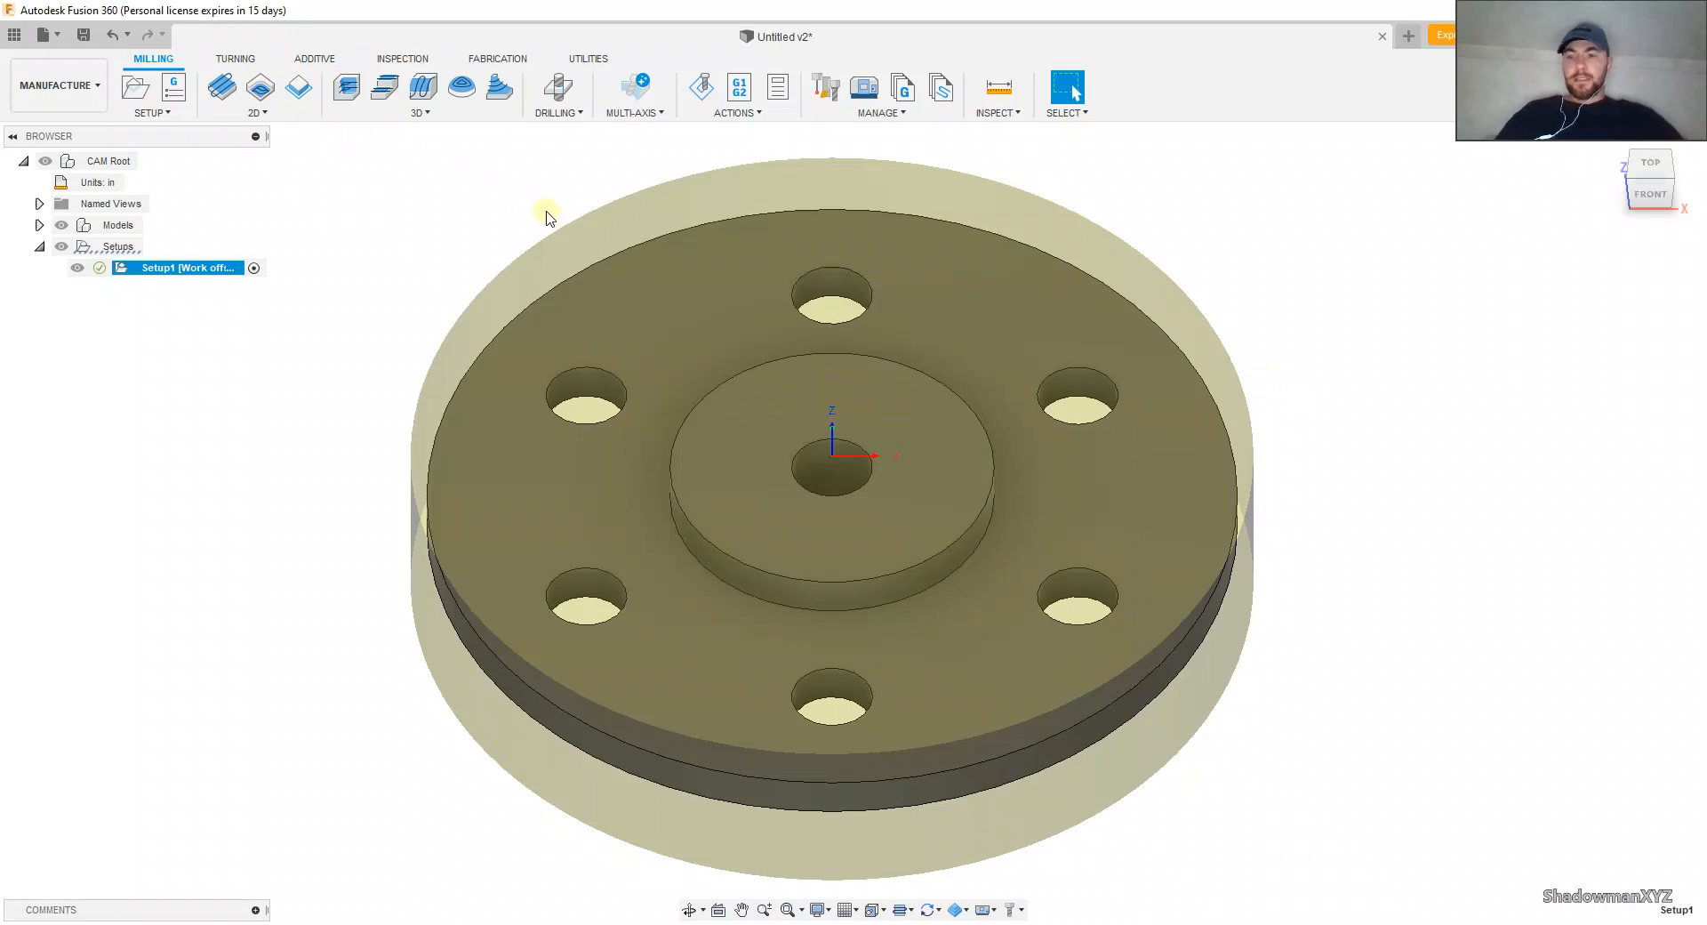
{"action": "mouse_move", "coordinate": [374, 208]}
{"action": "middle_mouse_down", "text": "shift"}
{"action": "mouse_move", "coordinate": [374, 129]}
{"action": "mouse_move", "coordinate": [397, 187]}
{"action": "middle_mouse_up", "text": "shift"}
{"action": "middle_click_drag", "start_coordinate": [792, 381], "coordinate": [781, 450], "text": "shift"}
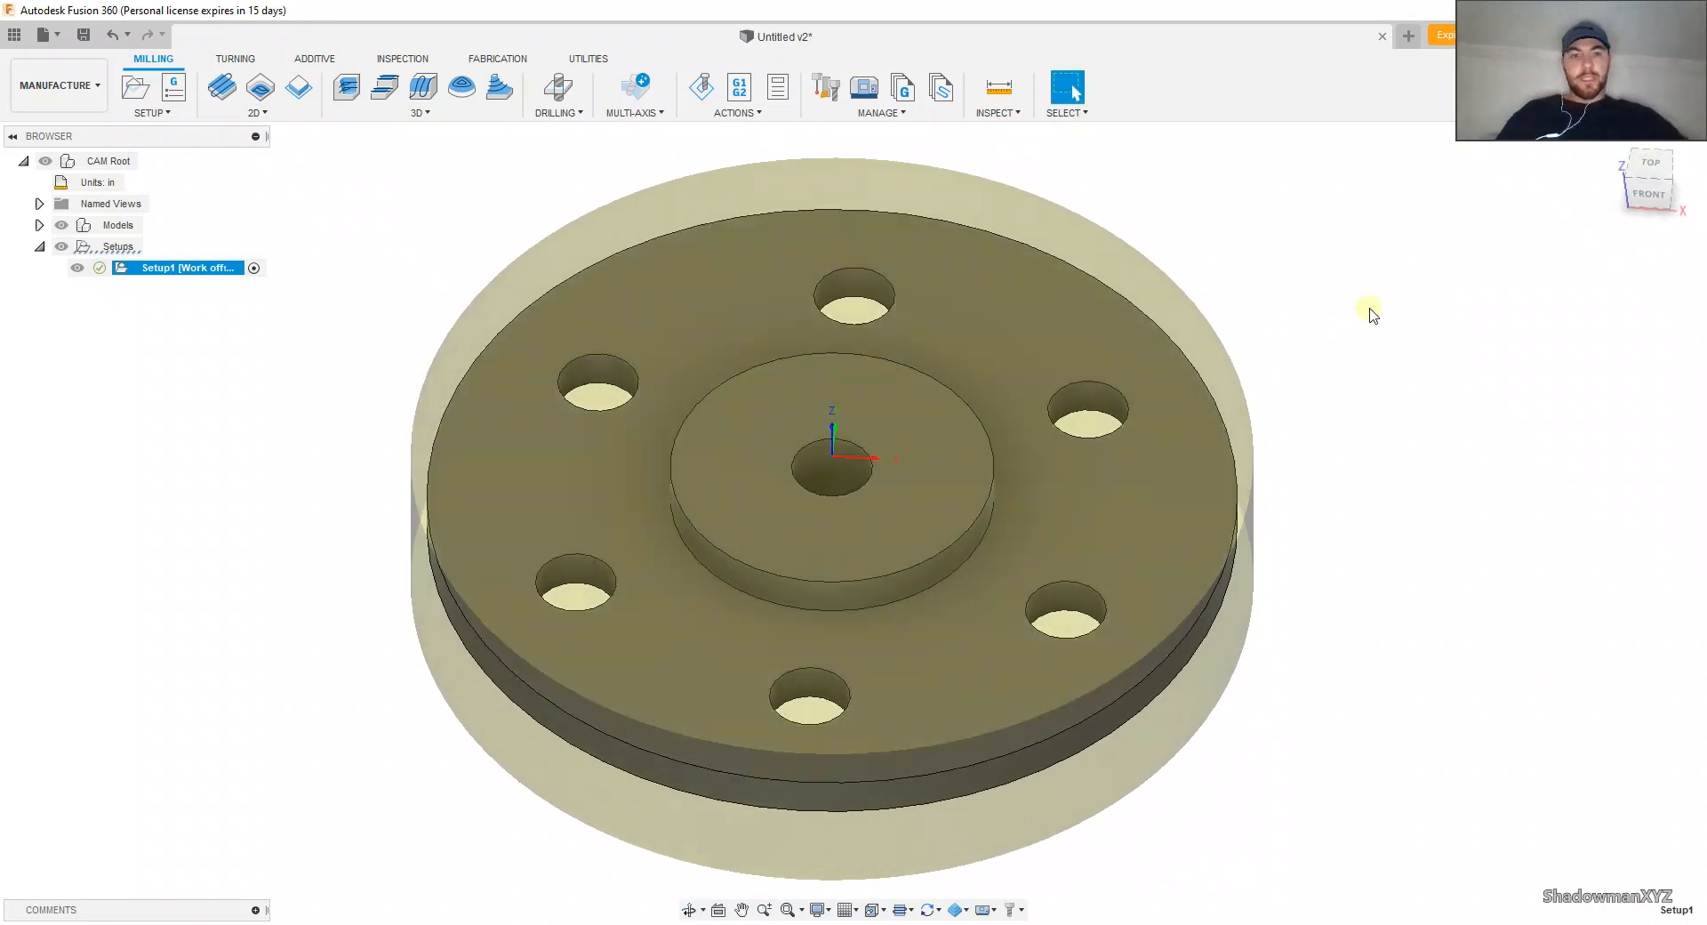
{"action": "left_click", "coordinate": [1655, 181]}
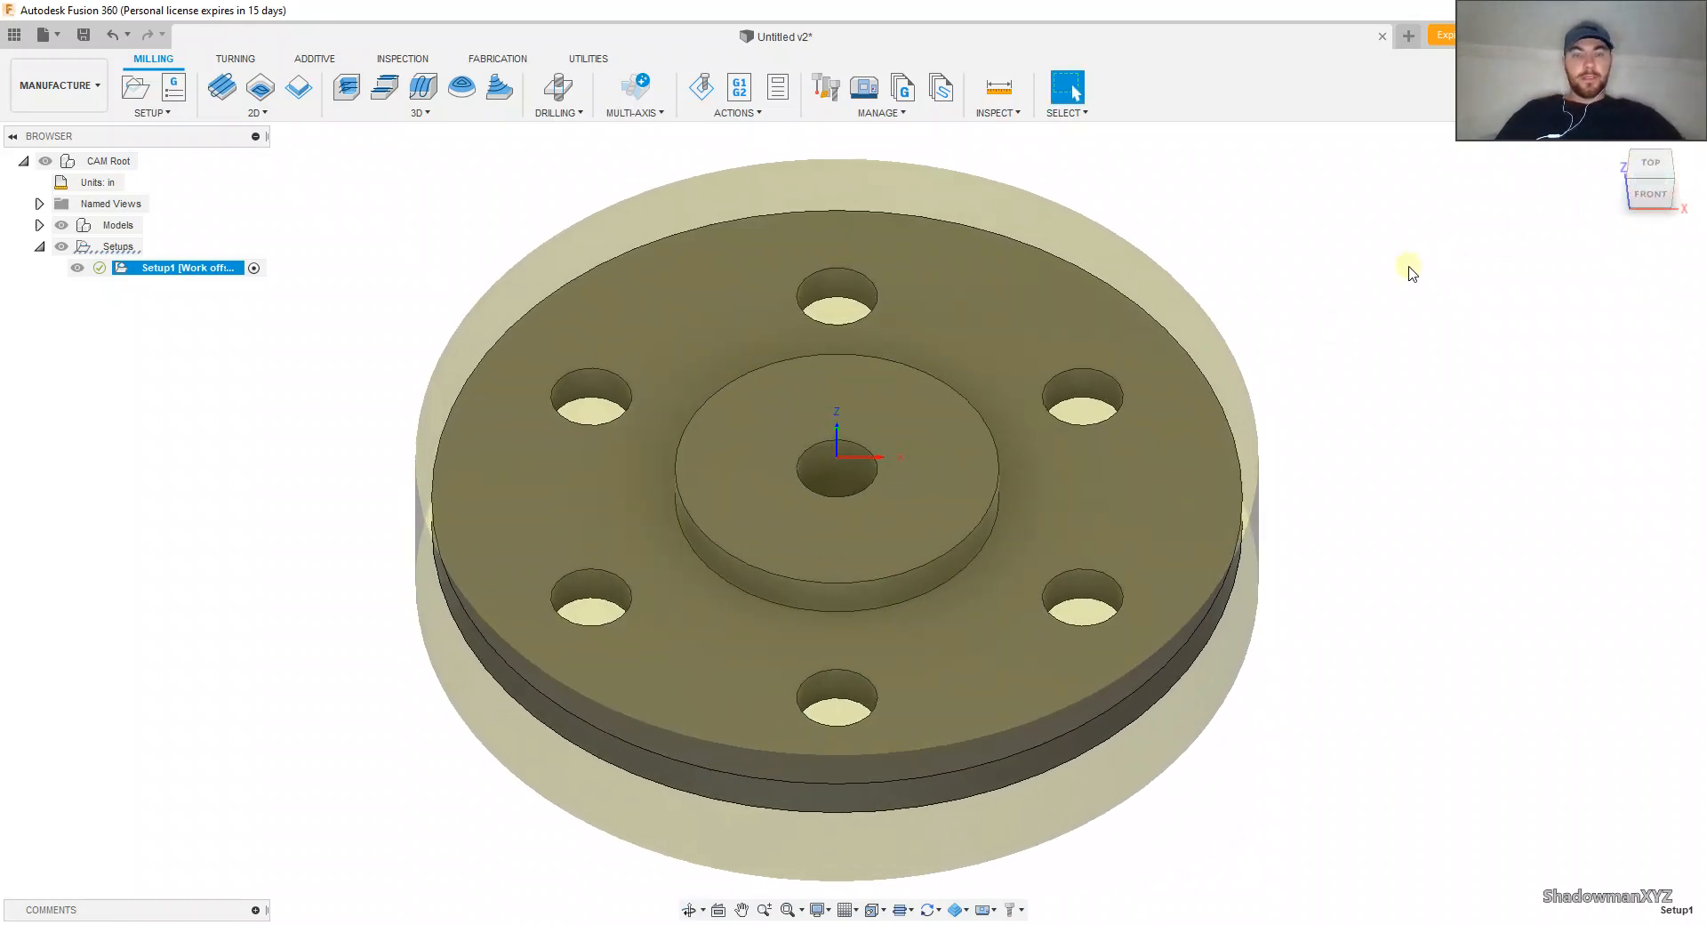
{"action": "scroll", "coordinate": [1107, 386], "scroll_direction": "down", "scroll_amount": 2}
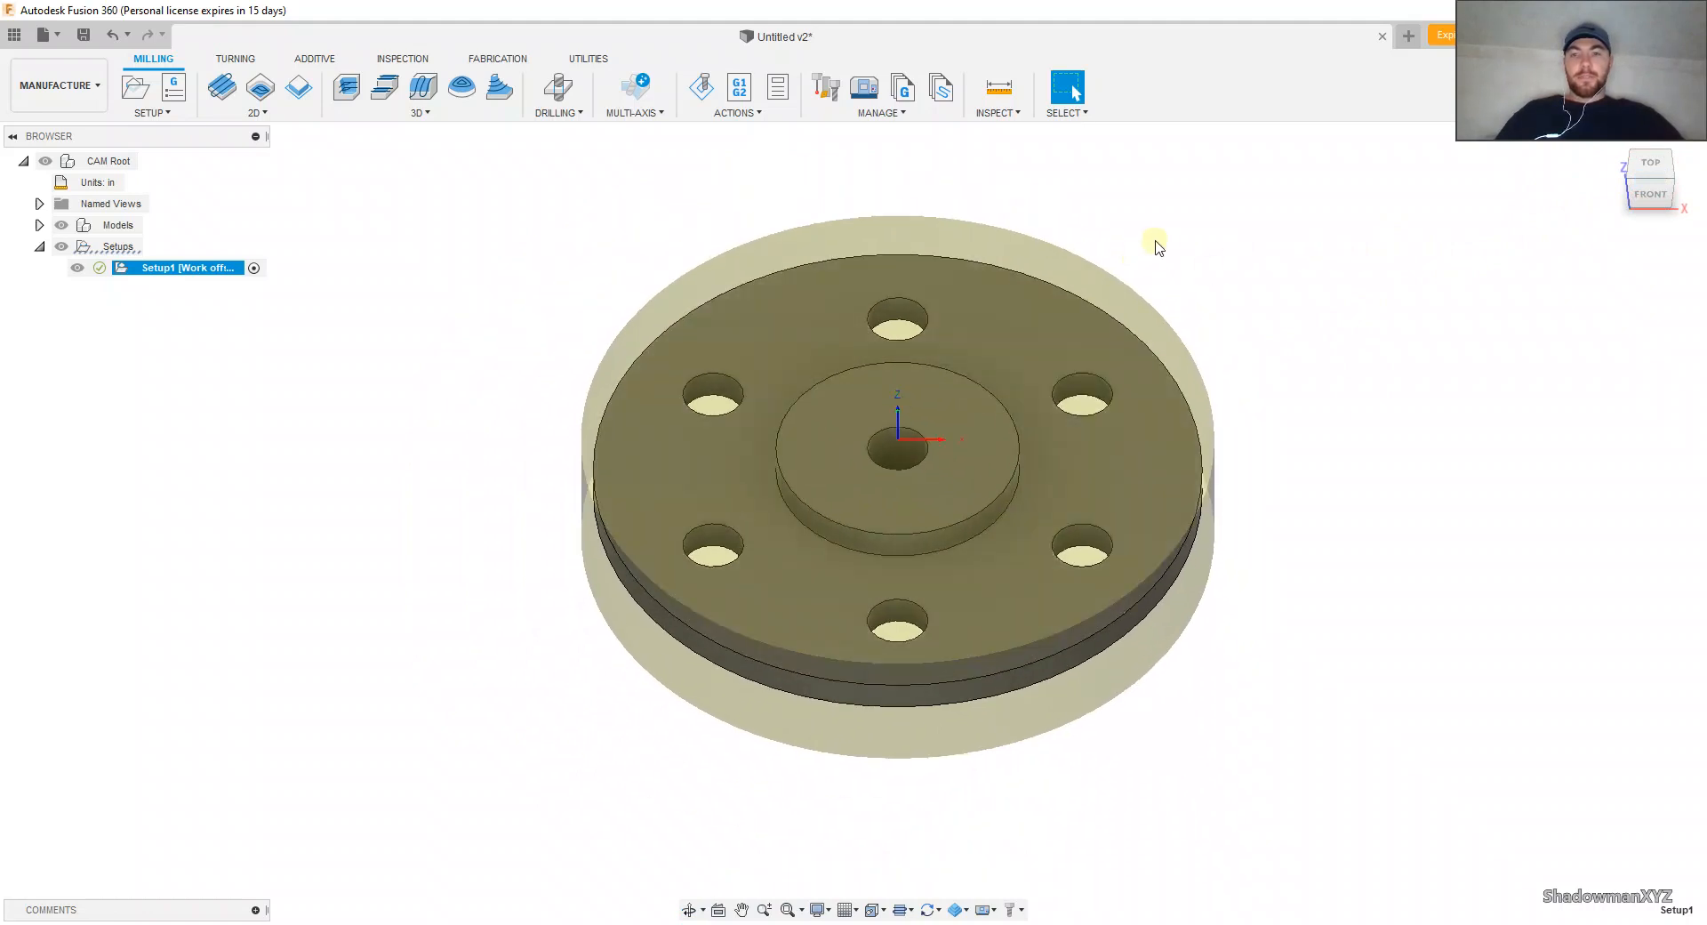
Step: Start a Face operation and assign the 2" Face Mill from the Tutorial - Inch library as its tool
{"action": "middle_click_drag", "start_coordinate": [1155, 242], "coordinate": [1066, 297]}
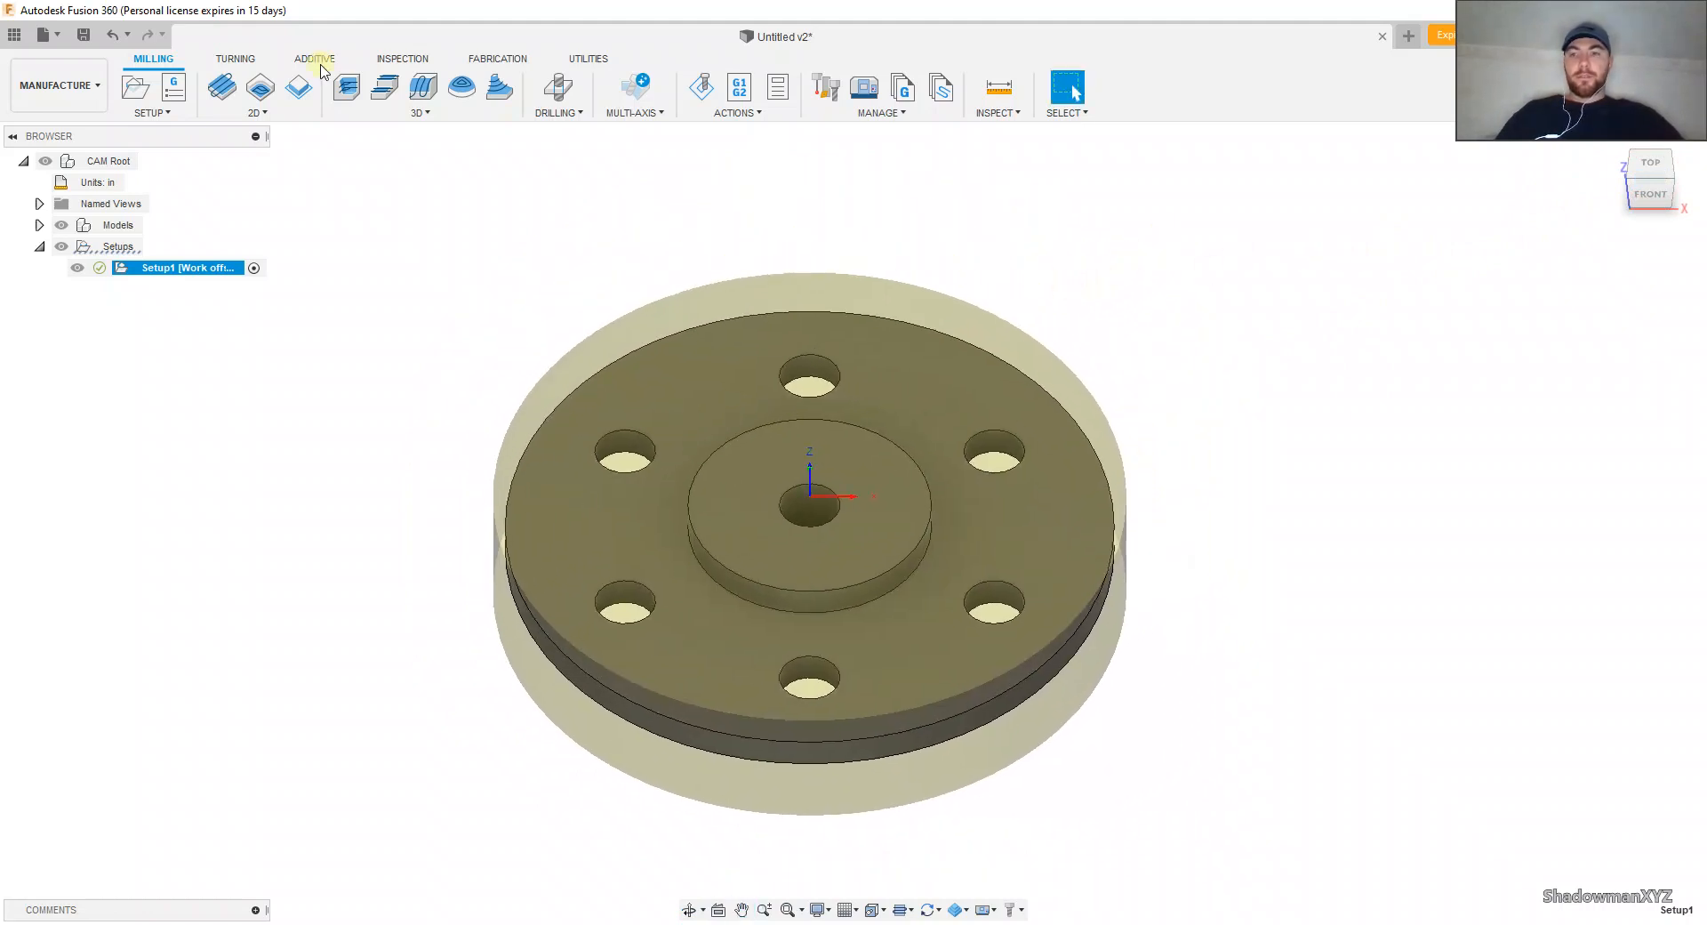
{"action": "left_click", "coordinate": [220, 91]}
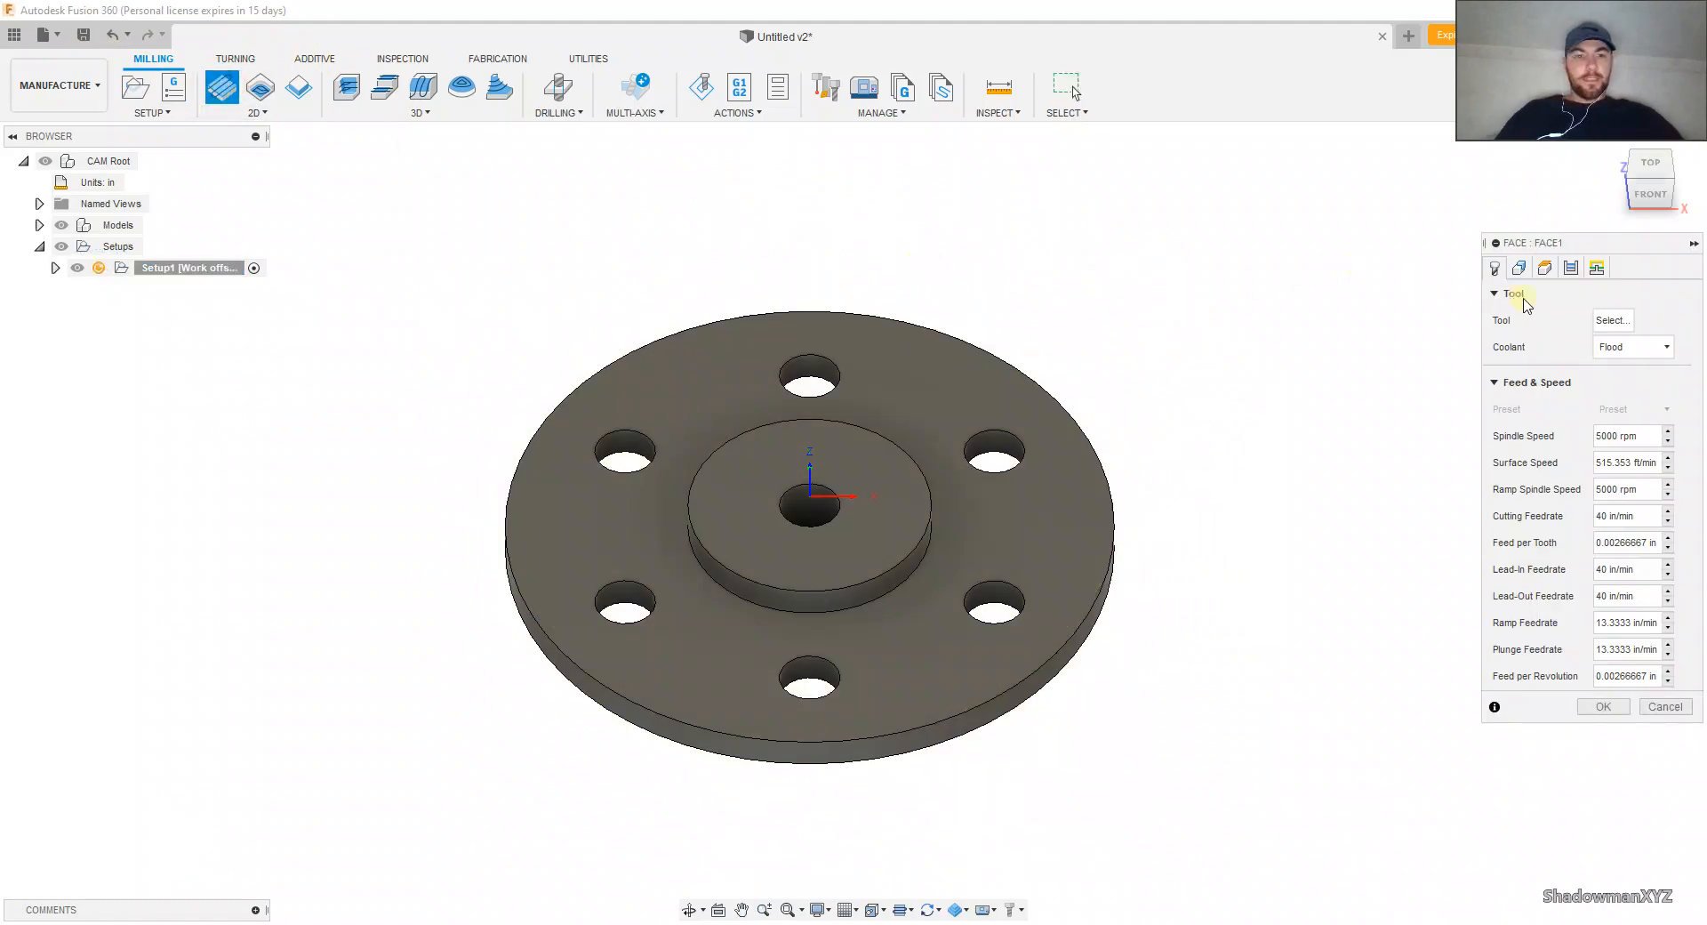
{"action": "left_click", "coordinate": [1605, 320]}
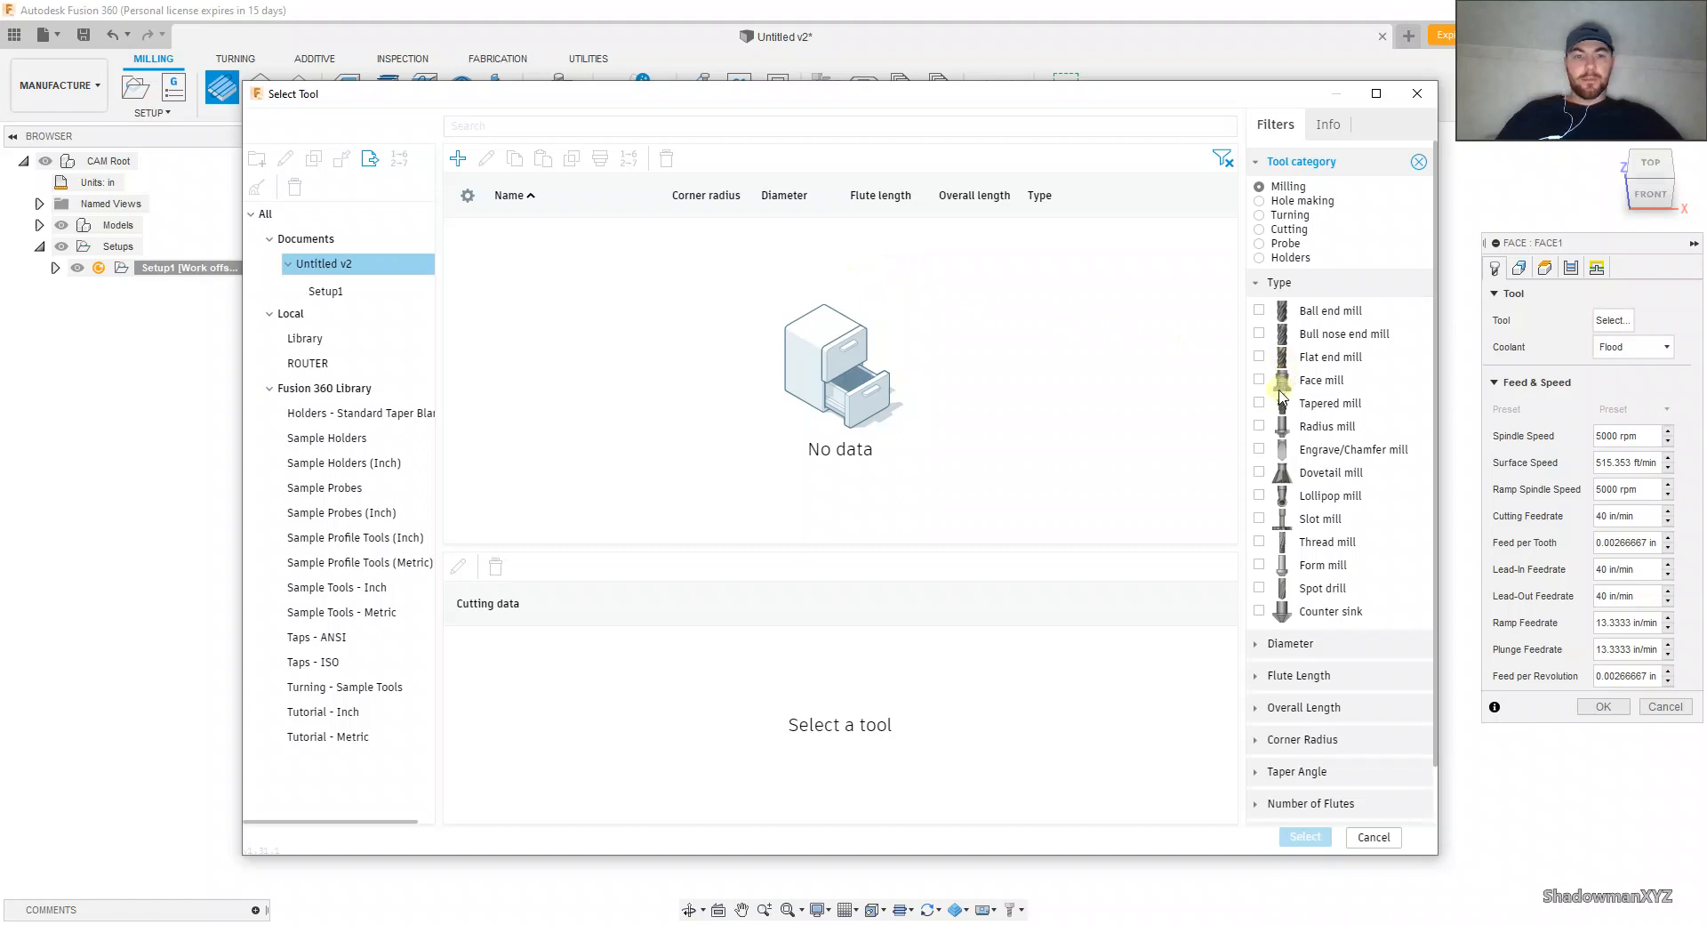
{"action": "left_click", "coordinate": [1259, 380]}
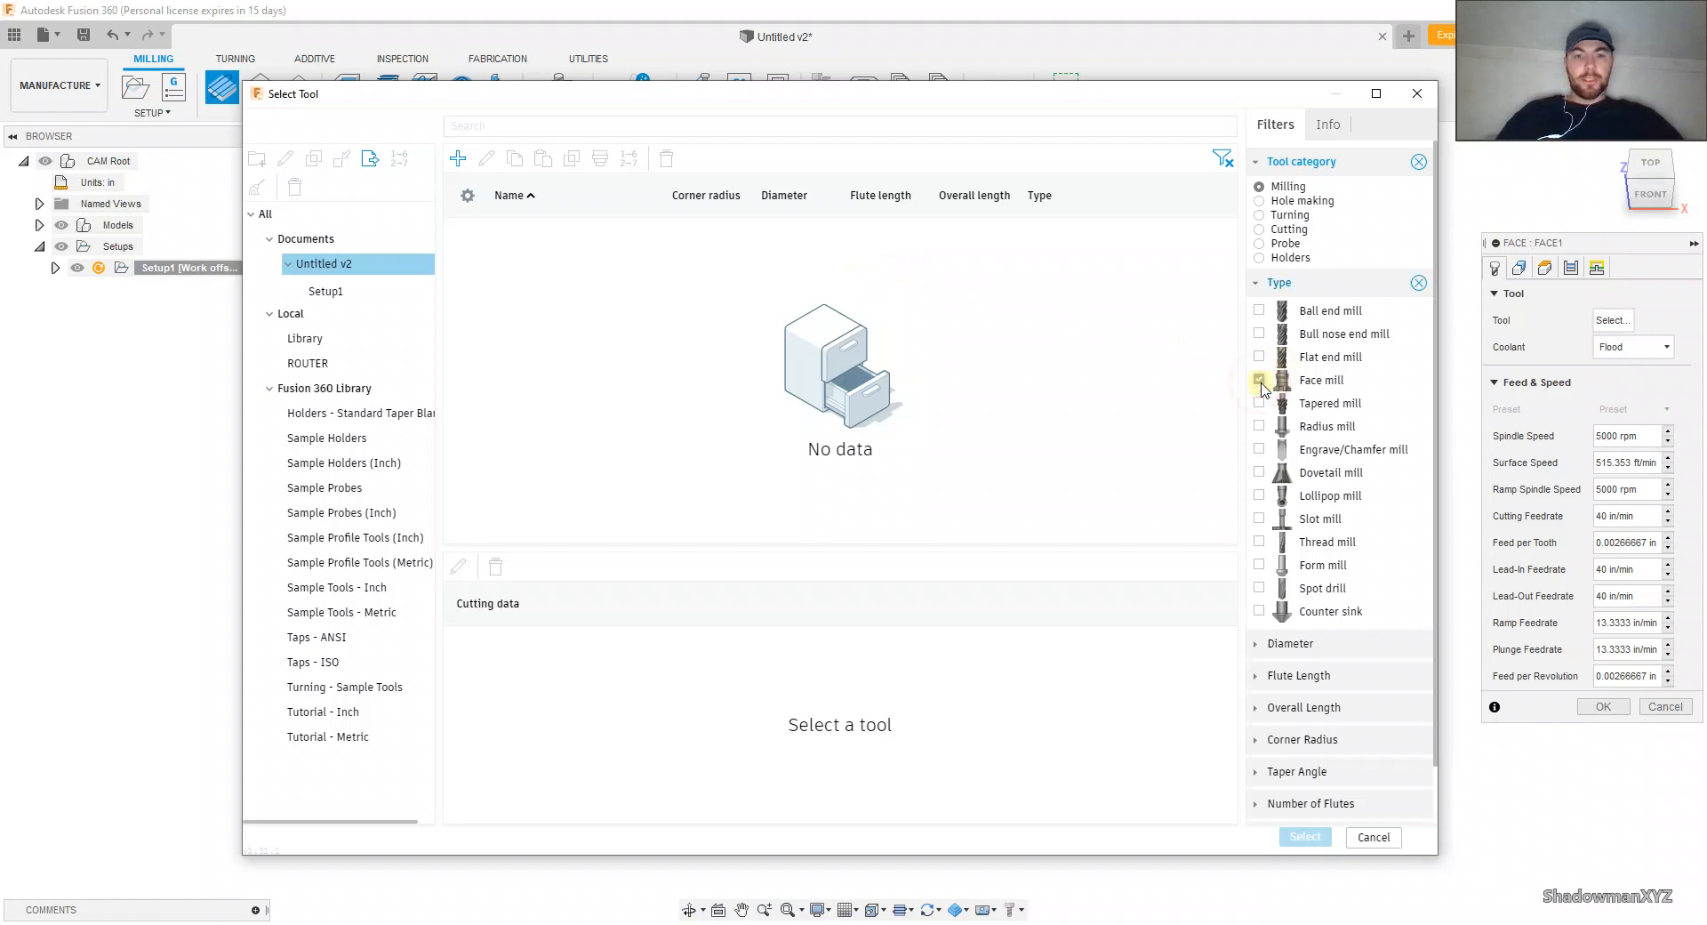
{"action": "left_click", "coordinate": [380, 389]}
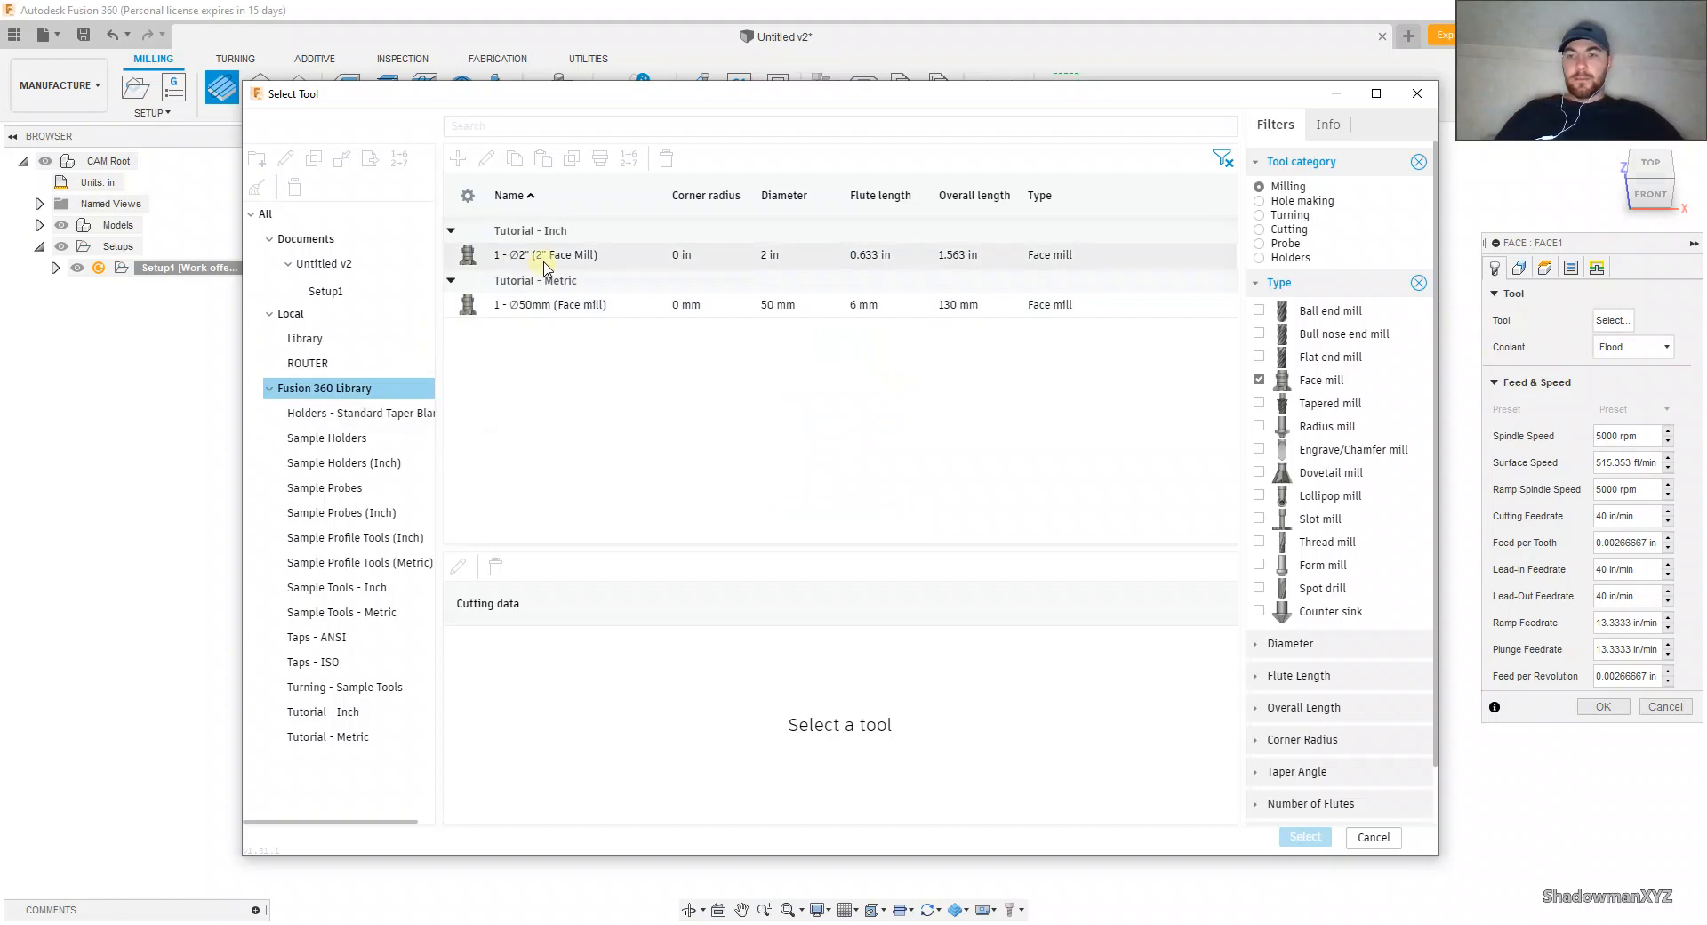
{"action": "left_click", "coordinate": [545, 256]}
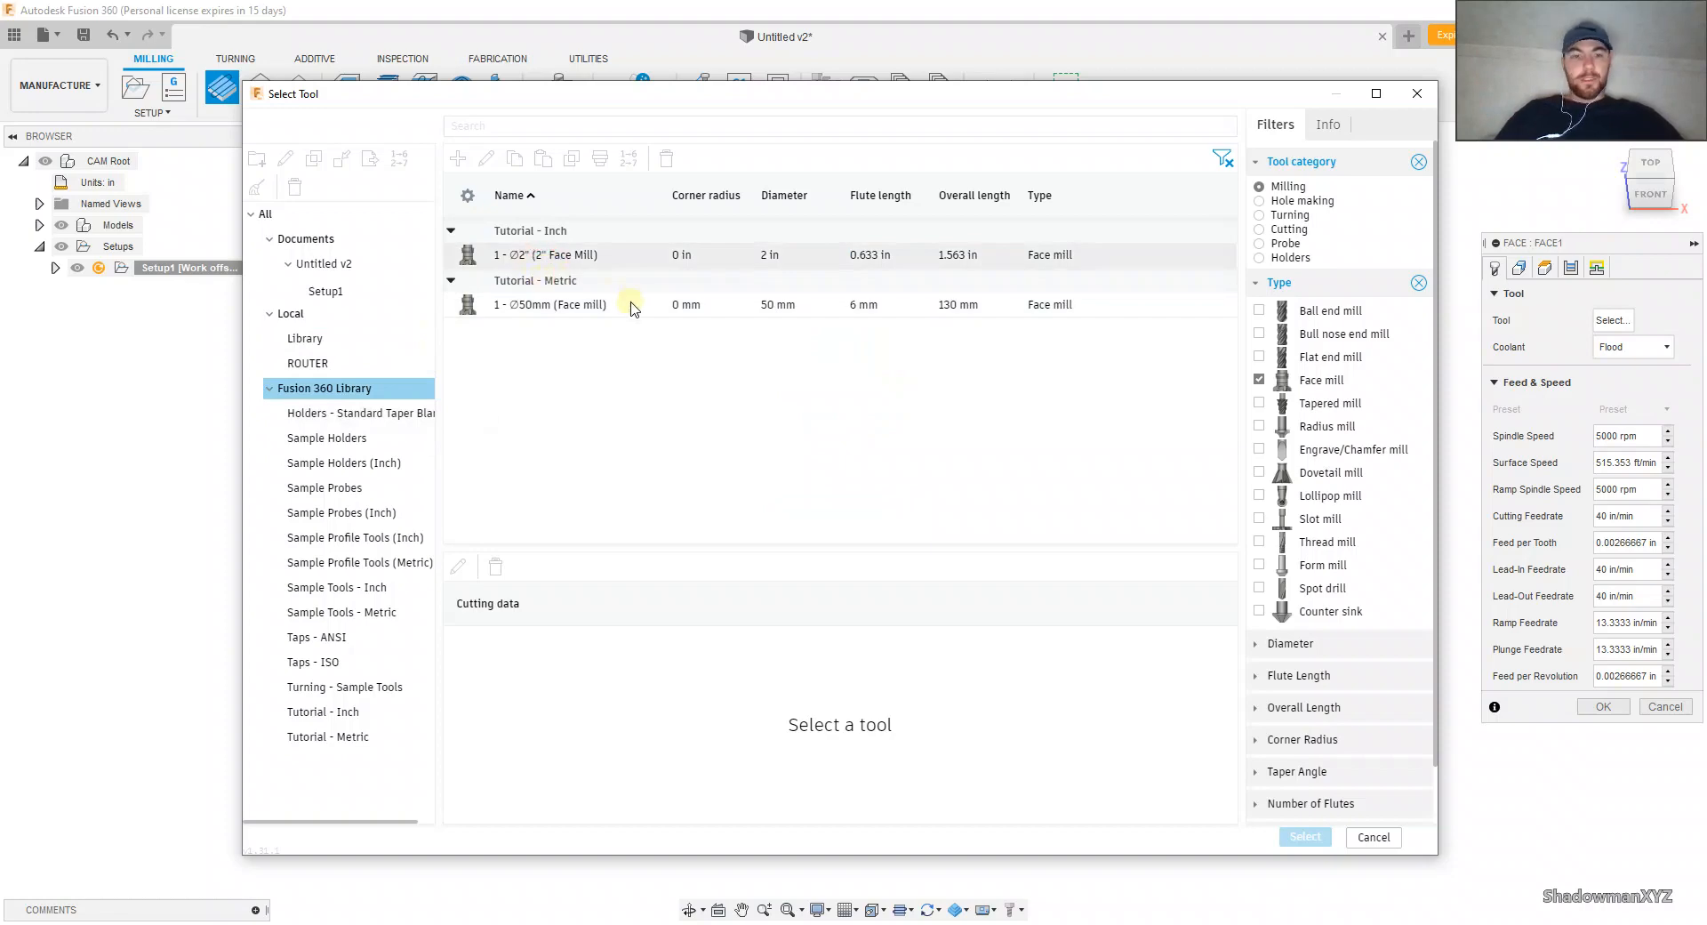
Step: Review the Face operation's default heights, its tool and feed settings, and the available 2D milling operations
{"action": "left_click", "coordinate": [1544, 270]}
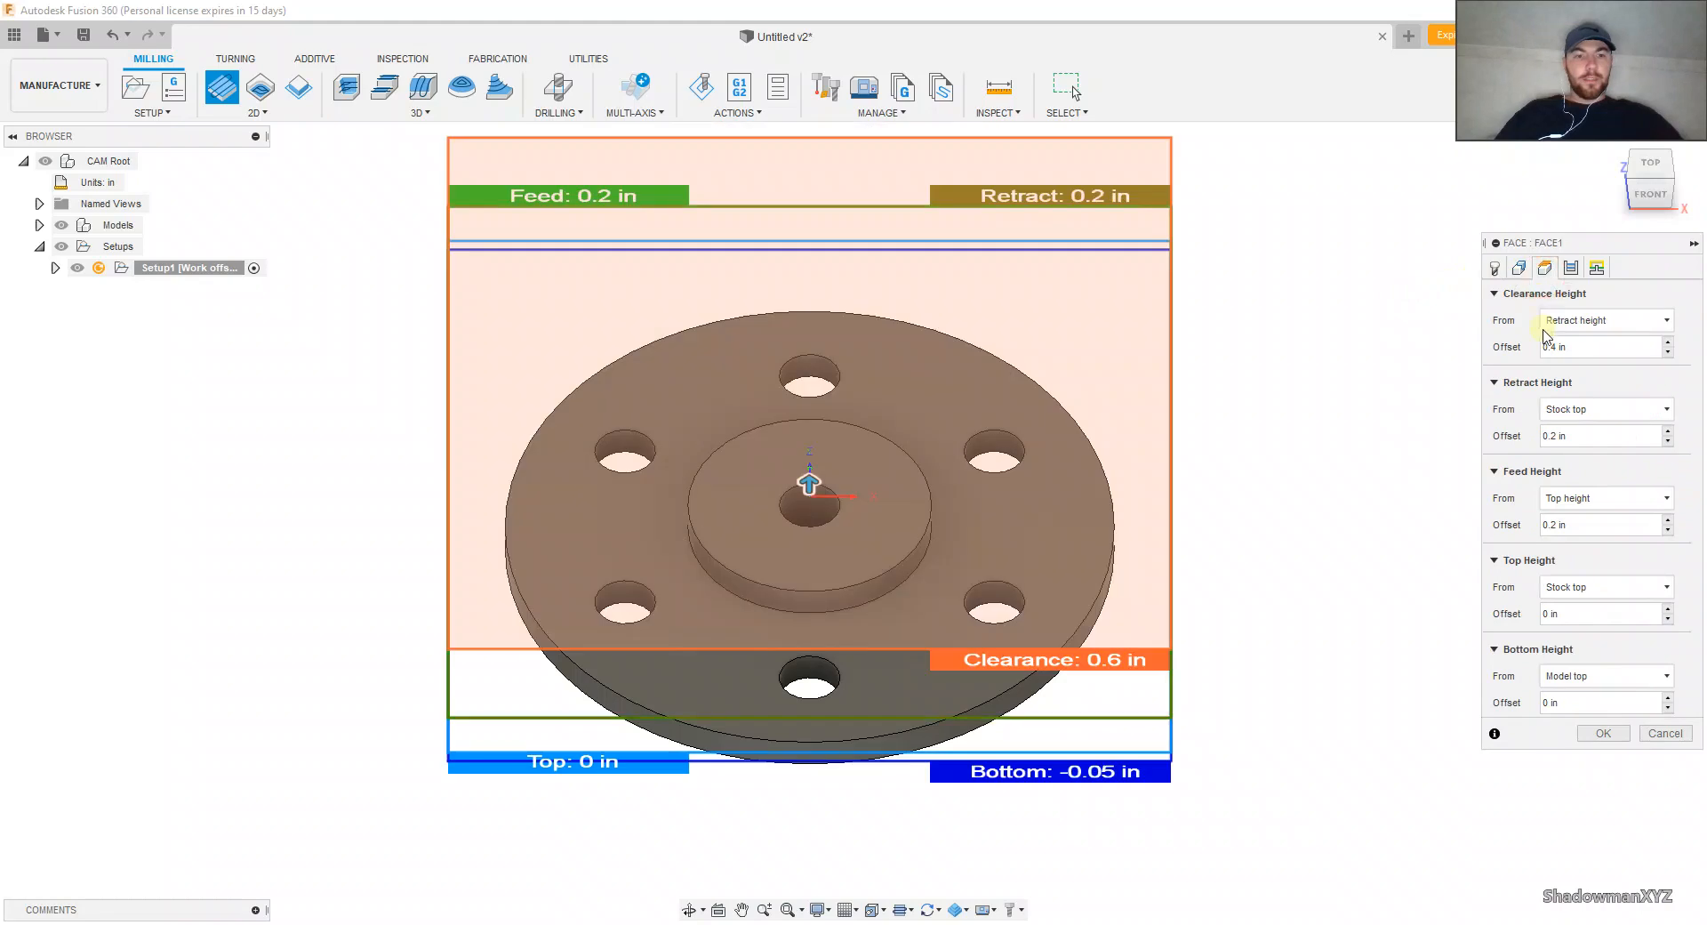
{"action": "left_click", "coordinate": [1494, 274]}
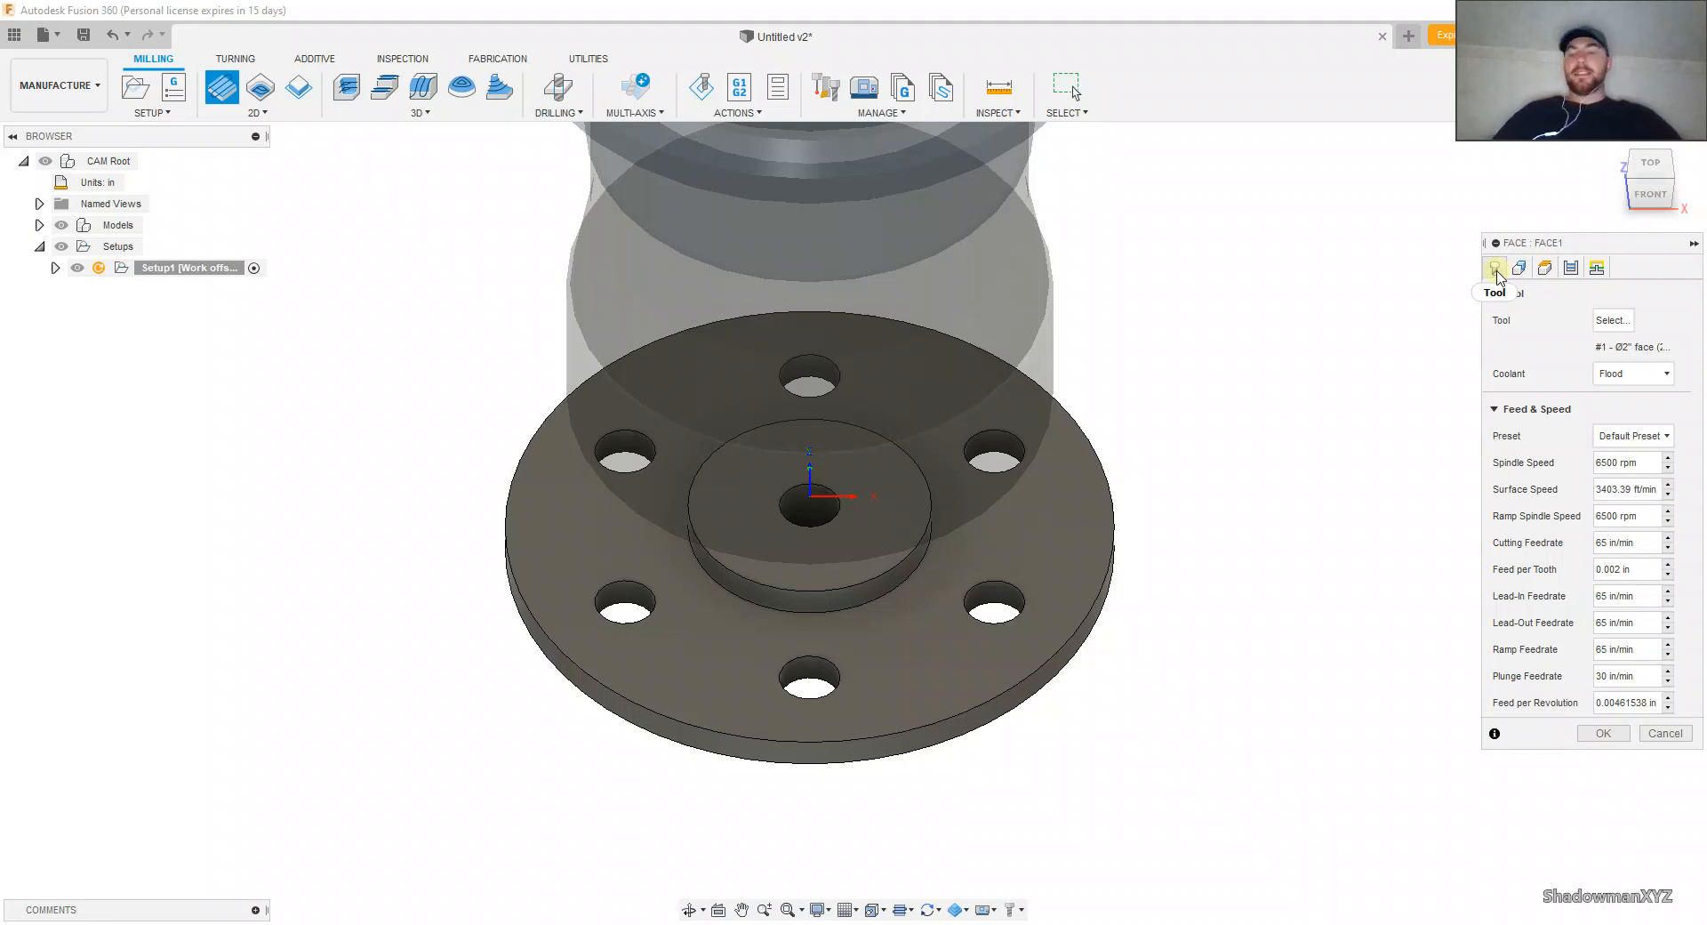
{"action": "left_click", "coordinate": [255, 113]}
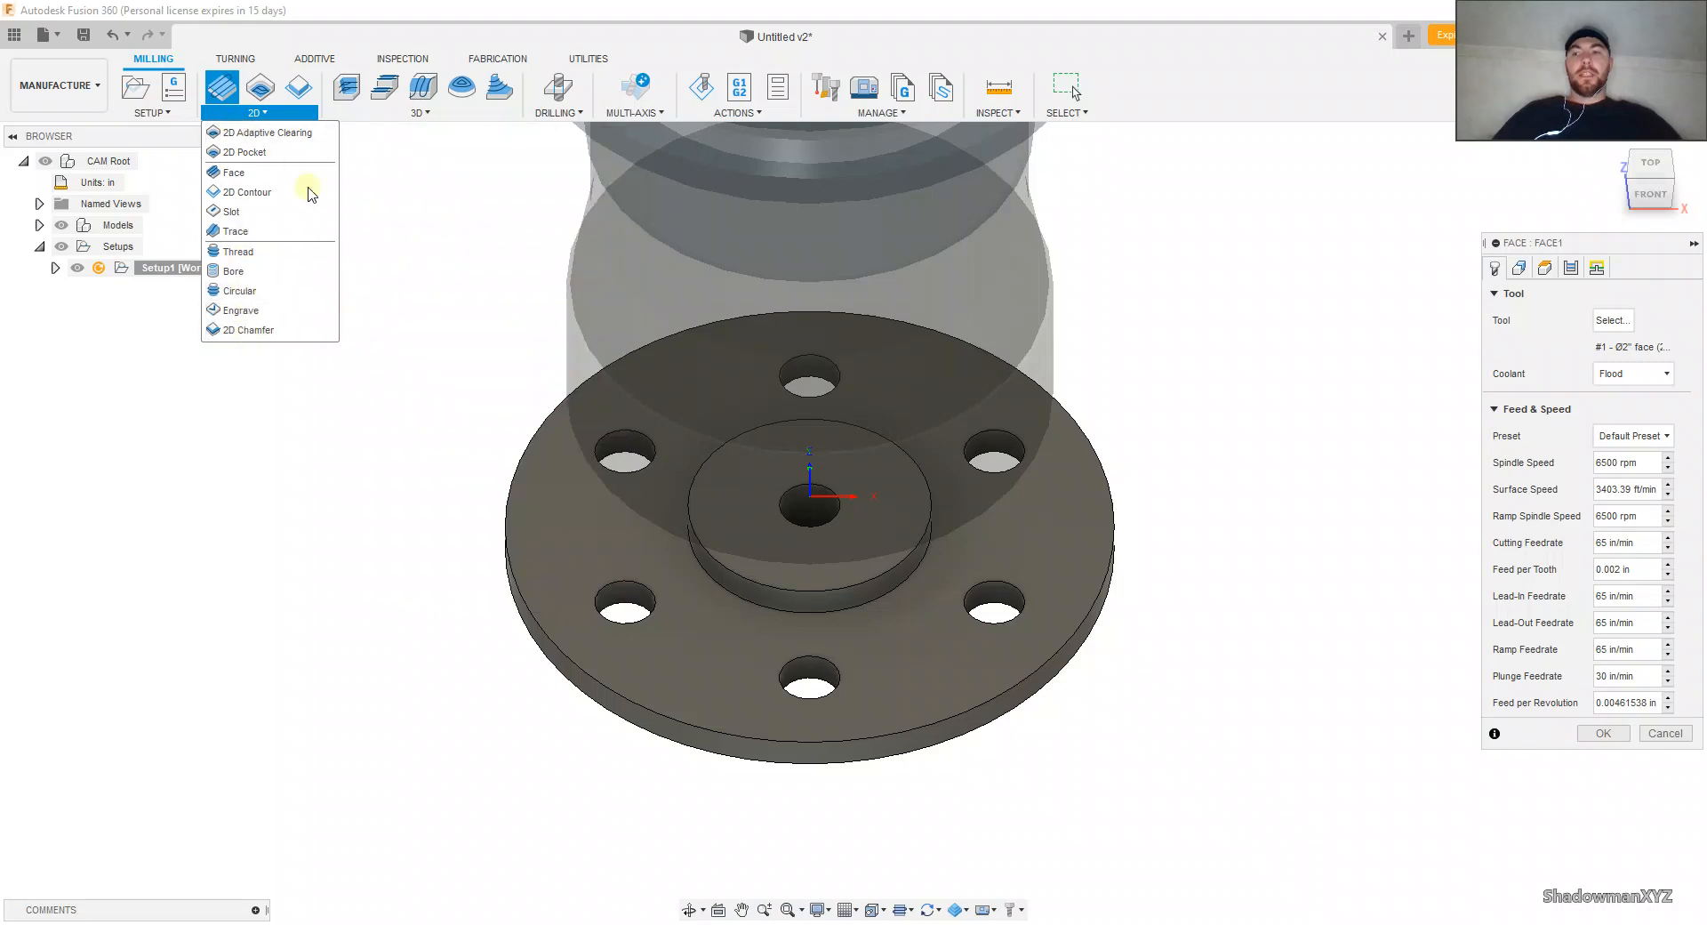
{"action": "left_click", "coordinate": [419, 188]}
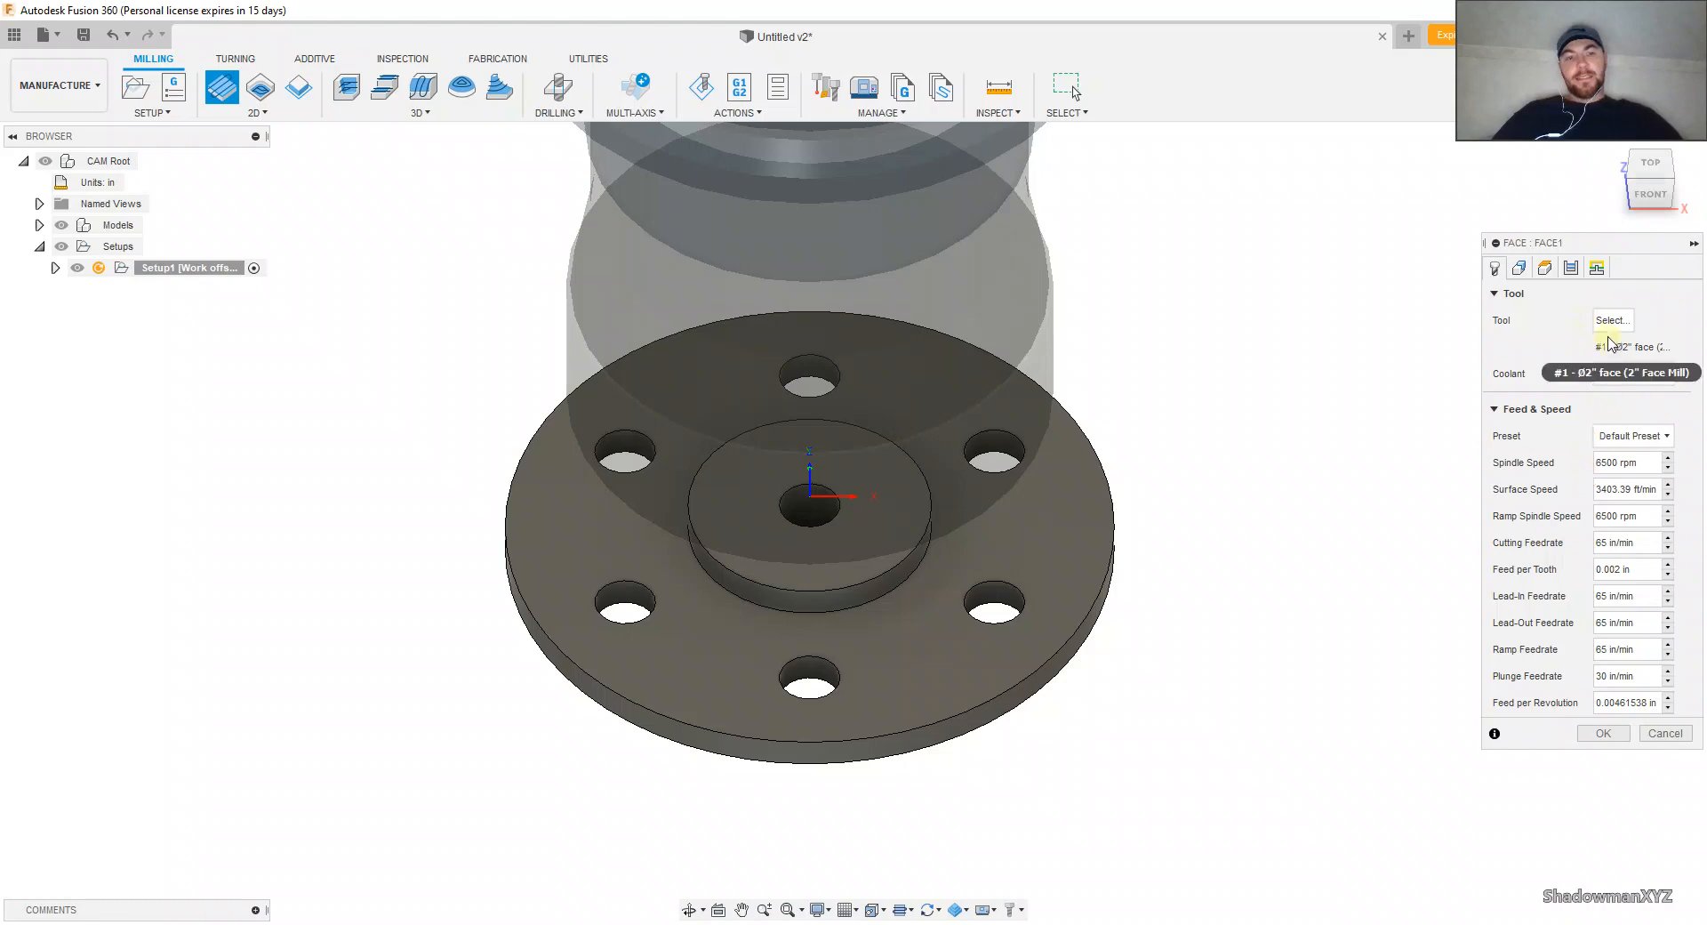
Step: Look through the face mills in the Fusion 360 library and document, and the tool types available for a new tool
{"action": "left_click", "coordinate": [1611, 322]}
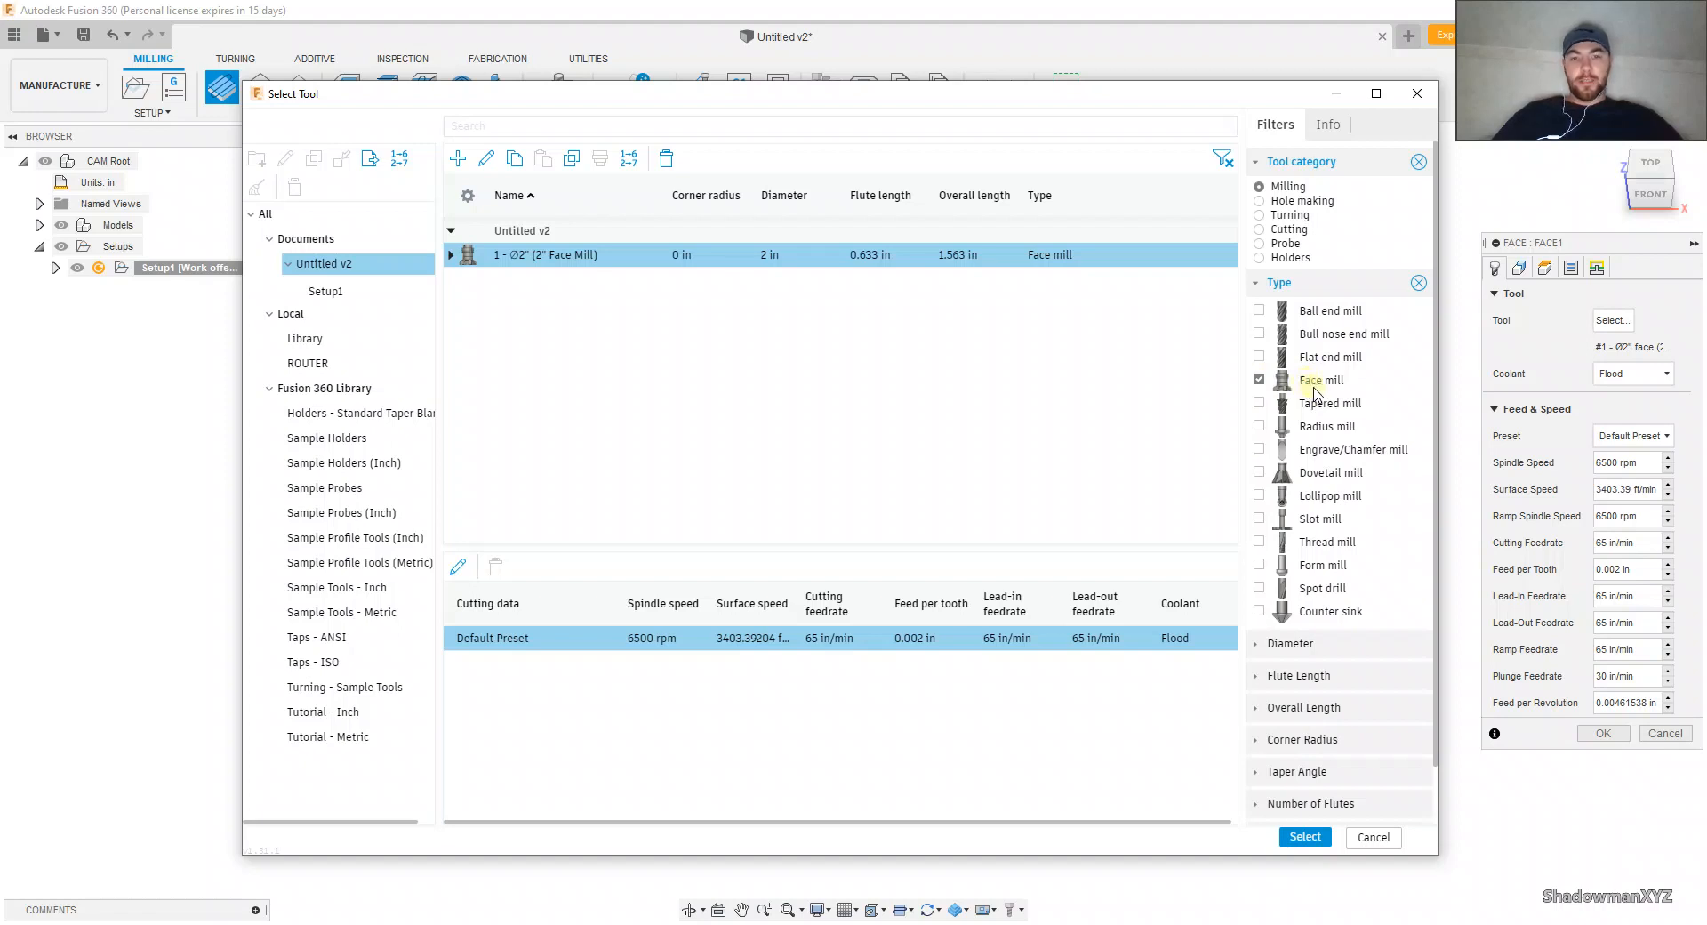
{"action": "left_click", "coordinate": [354, 391]}
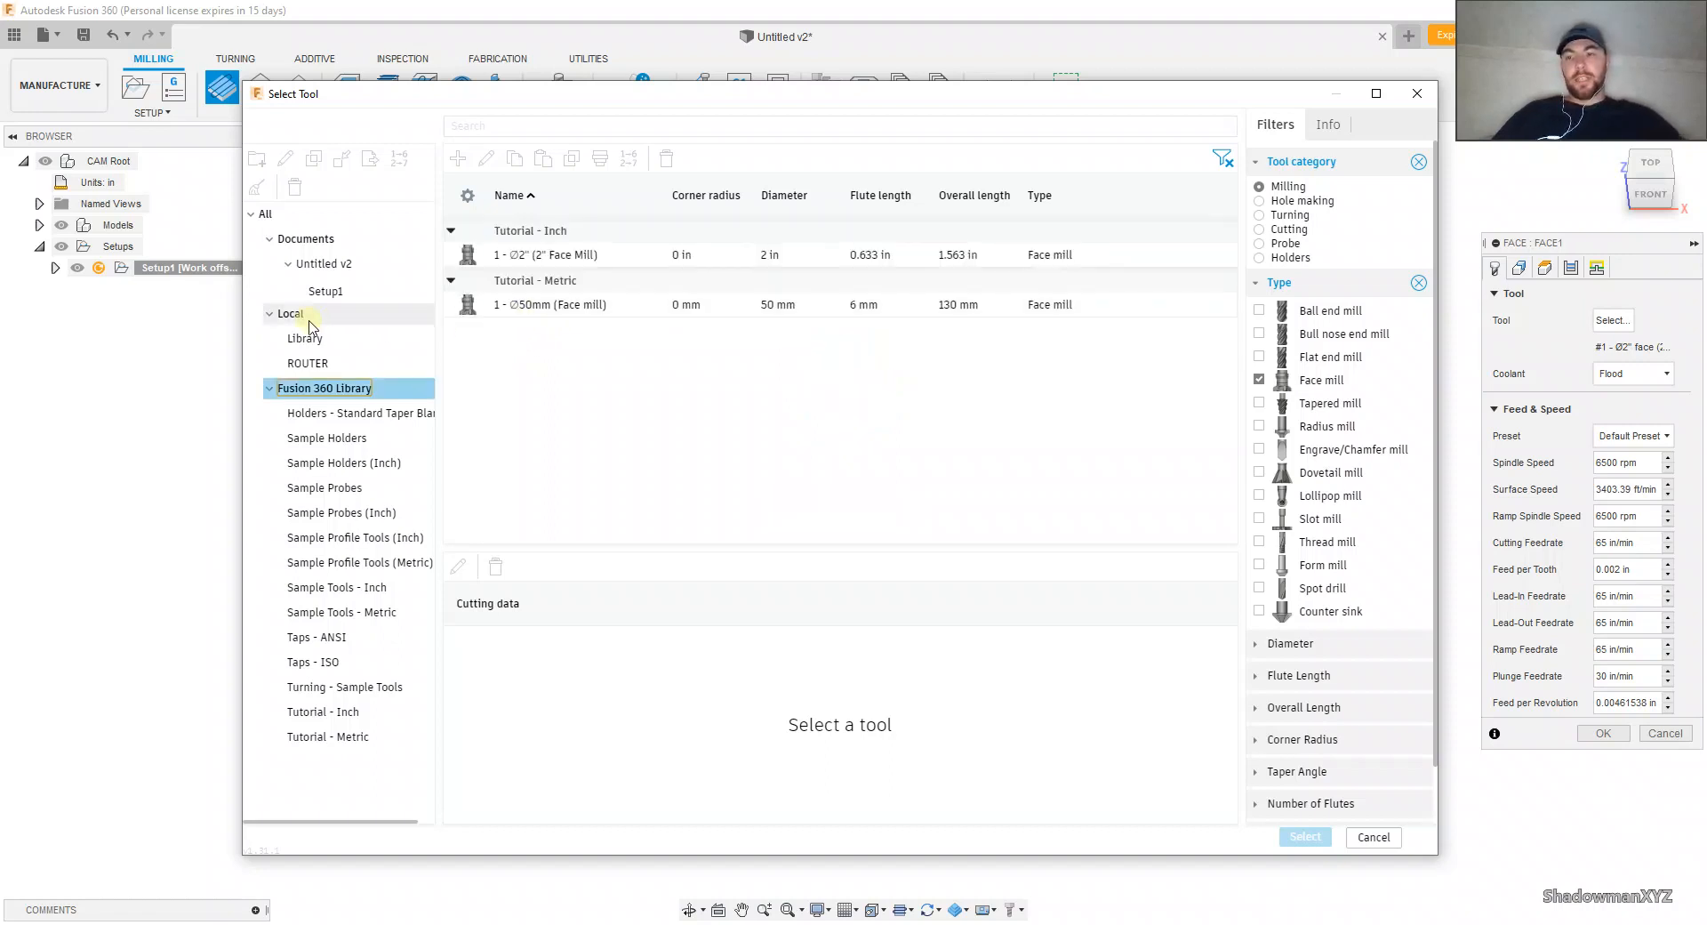
{"action": "left_click", "coordinate": [333, 264]}
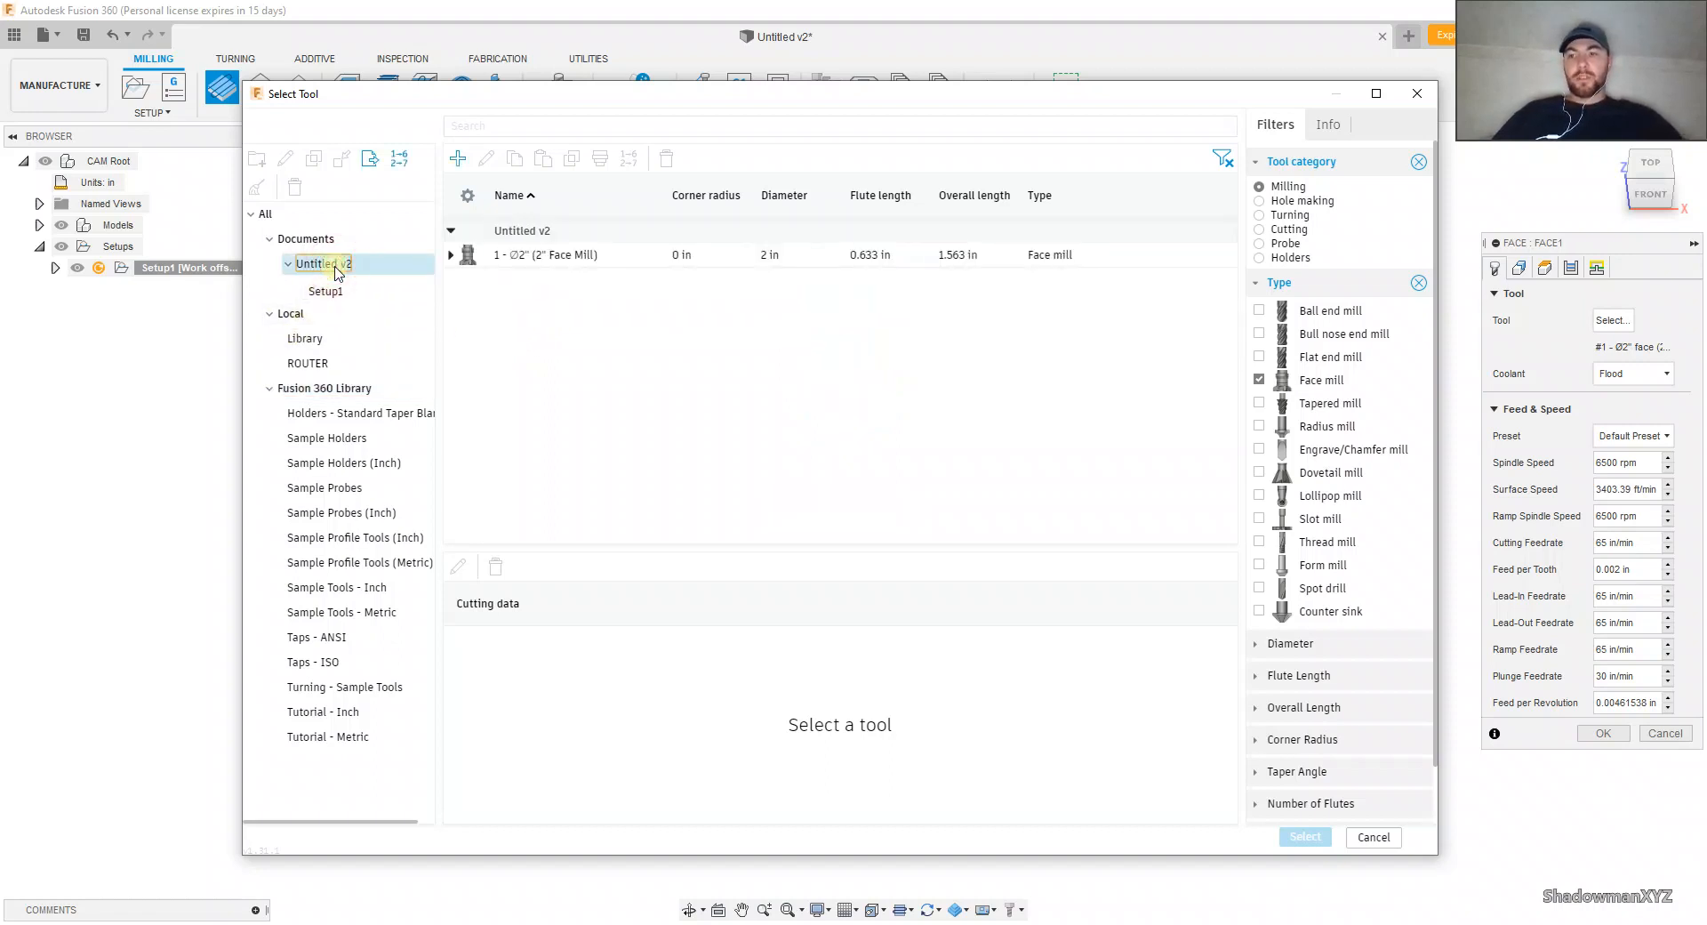
{"action": "left_click", "coordinate": [457, 162]}
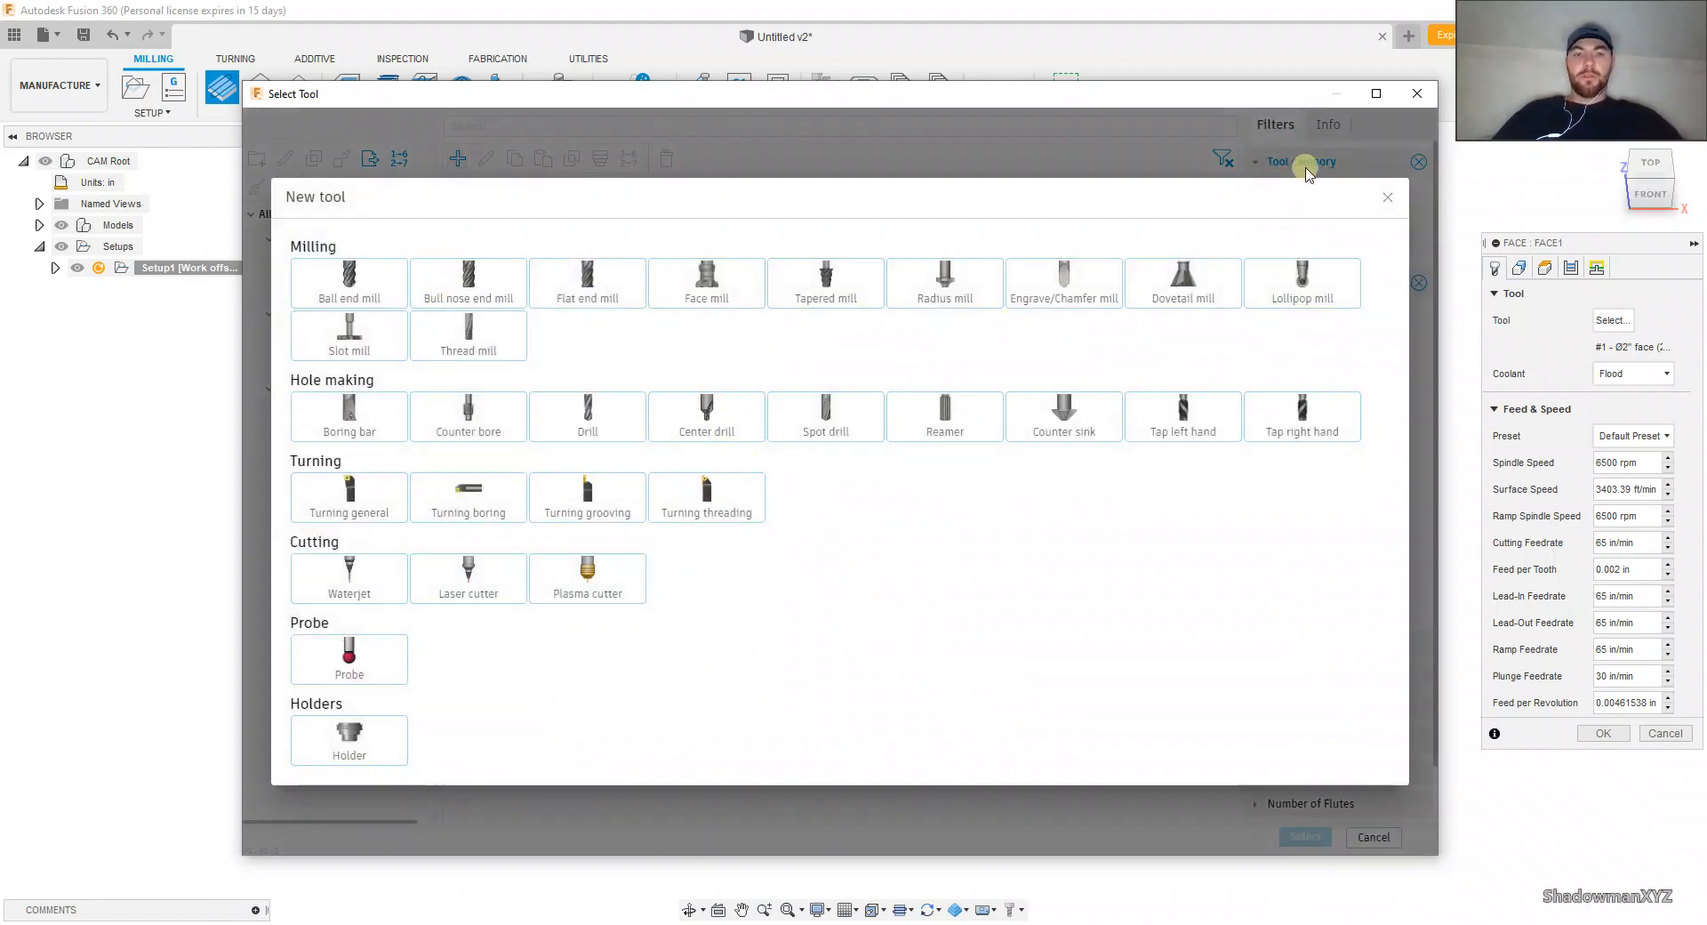
{"action": "left_click", "coordinate": [1389, 201]}
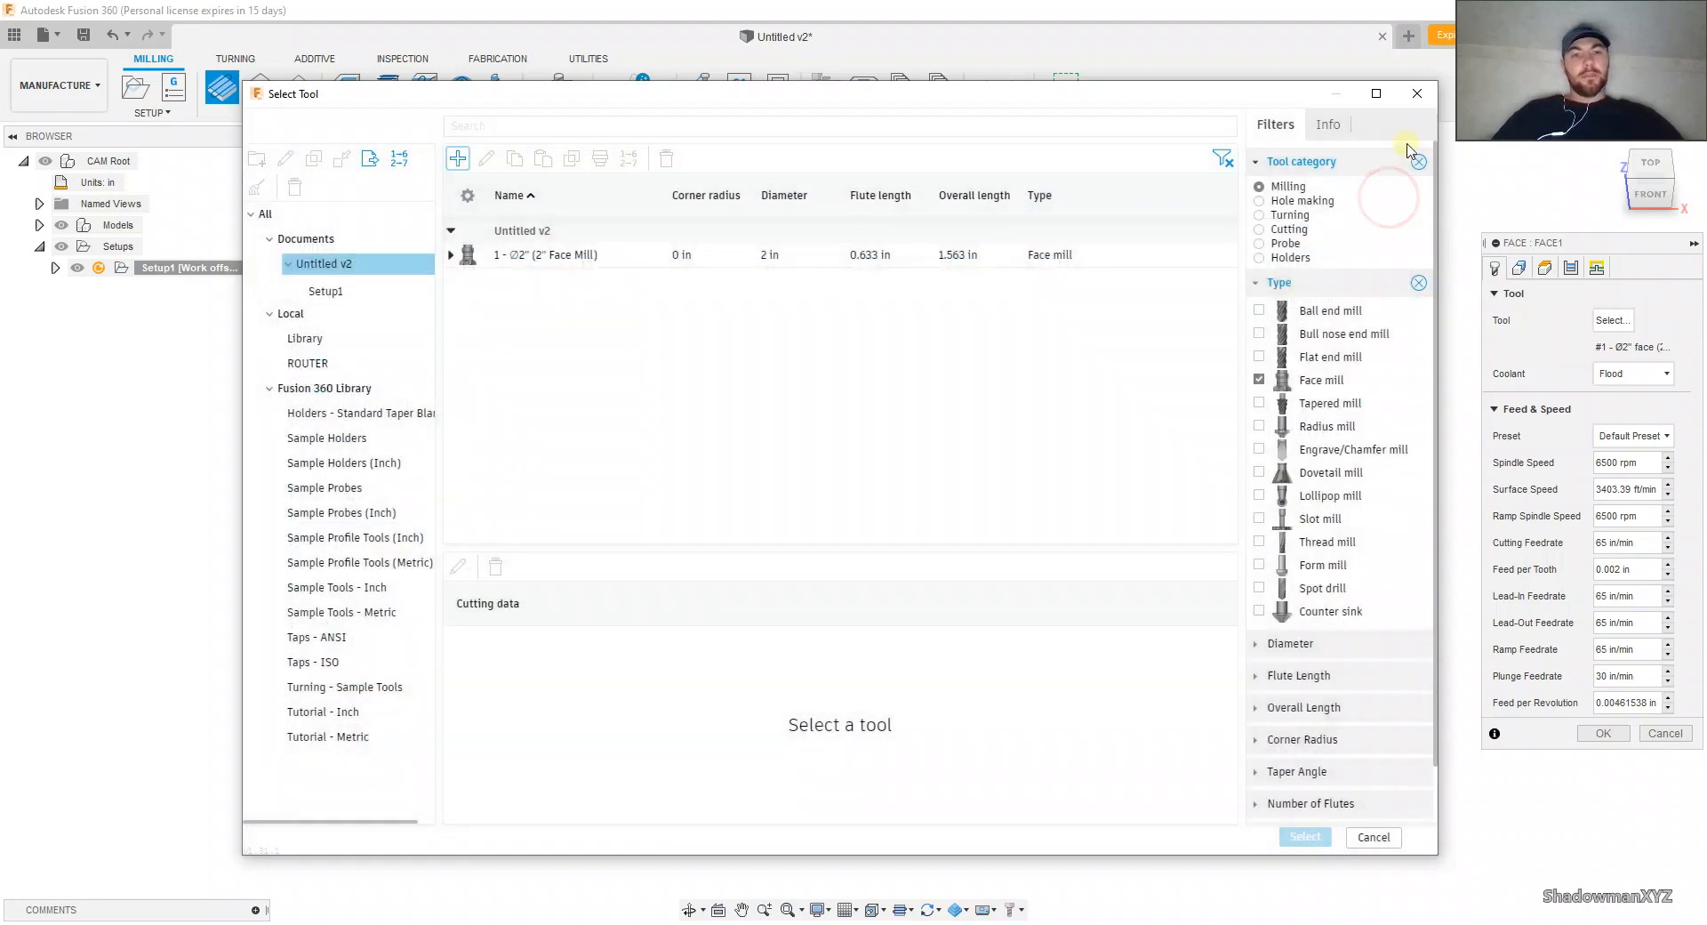
{"action": "left_click", "coordinate": [1419, 102]}
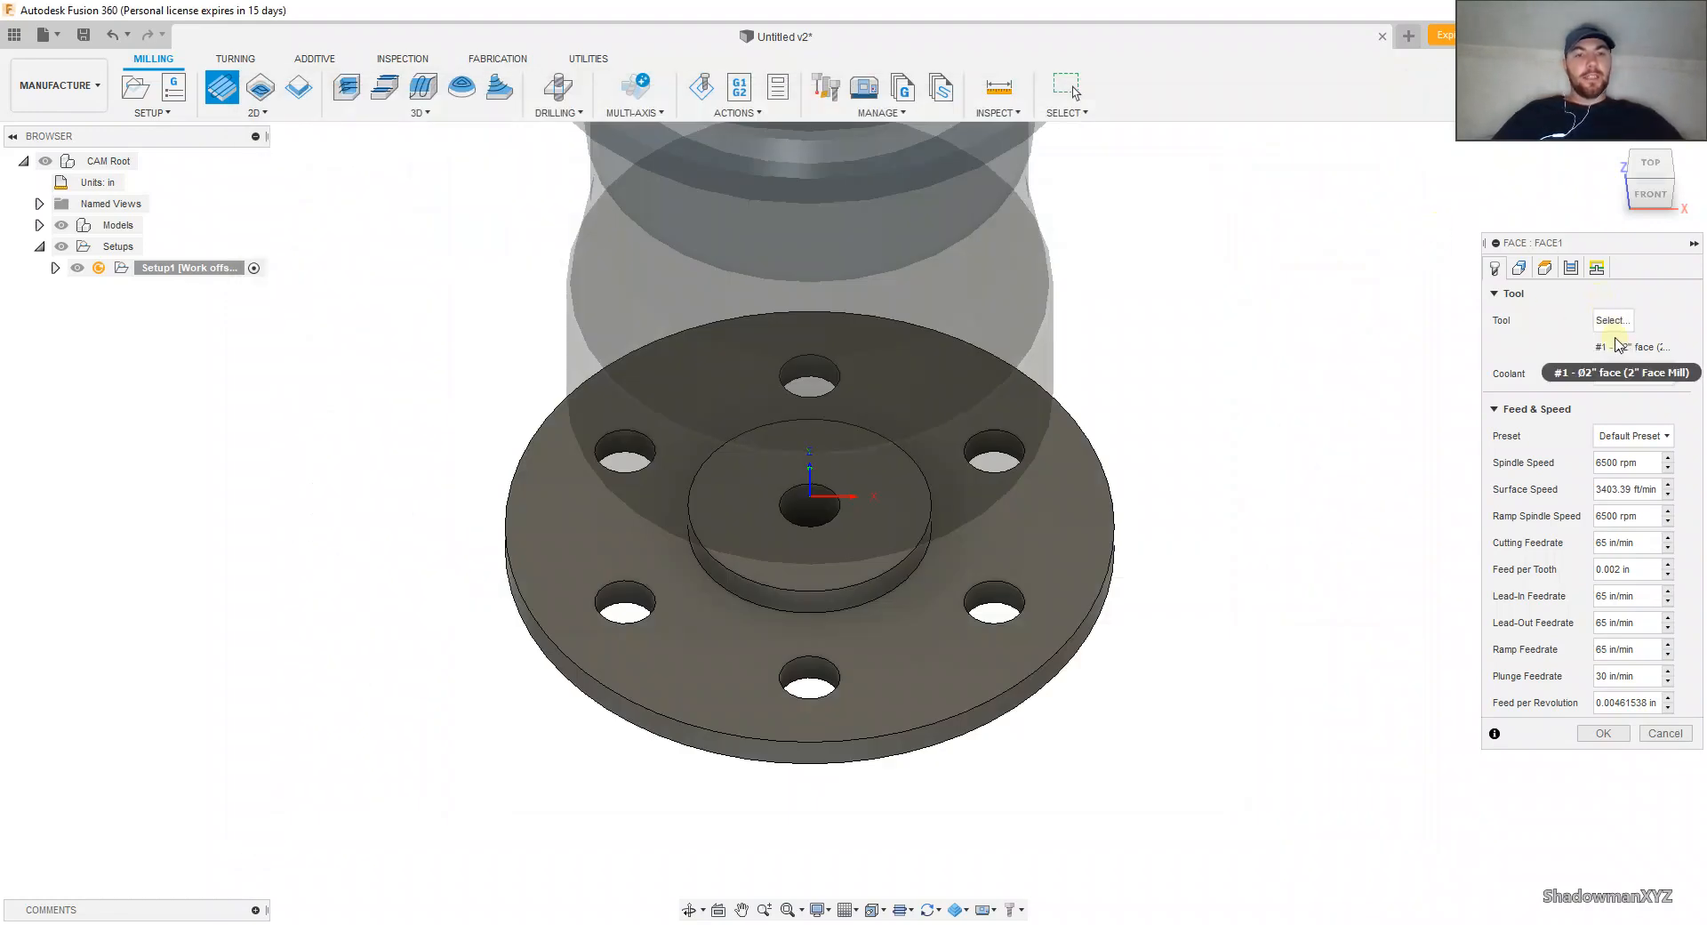
Step: Select the circular top edge of the raised hub as the stock contour for the Face operation
{"action": "left_click", "coordinate": [1519, 267]}
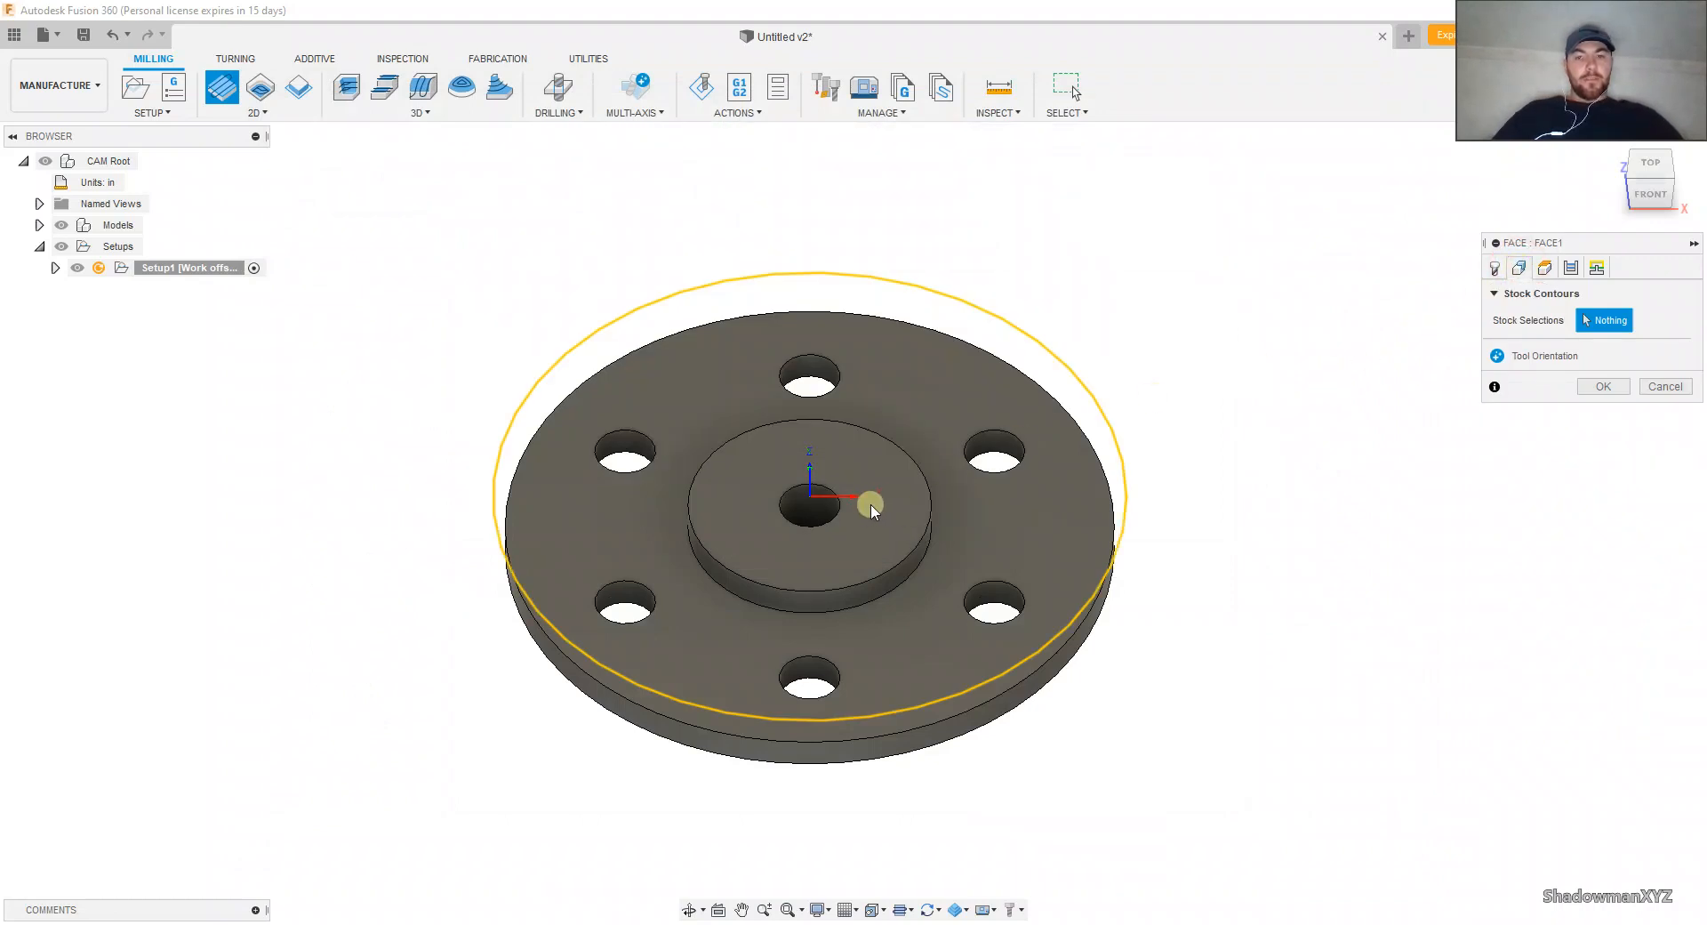
{"action": "left_click", "coordinate": [902, 448]}
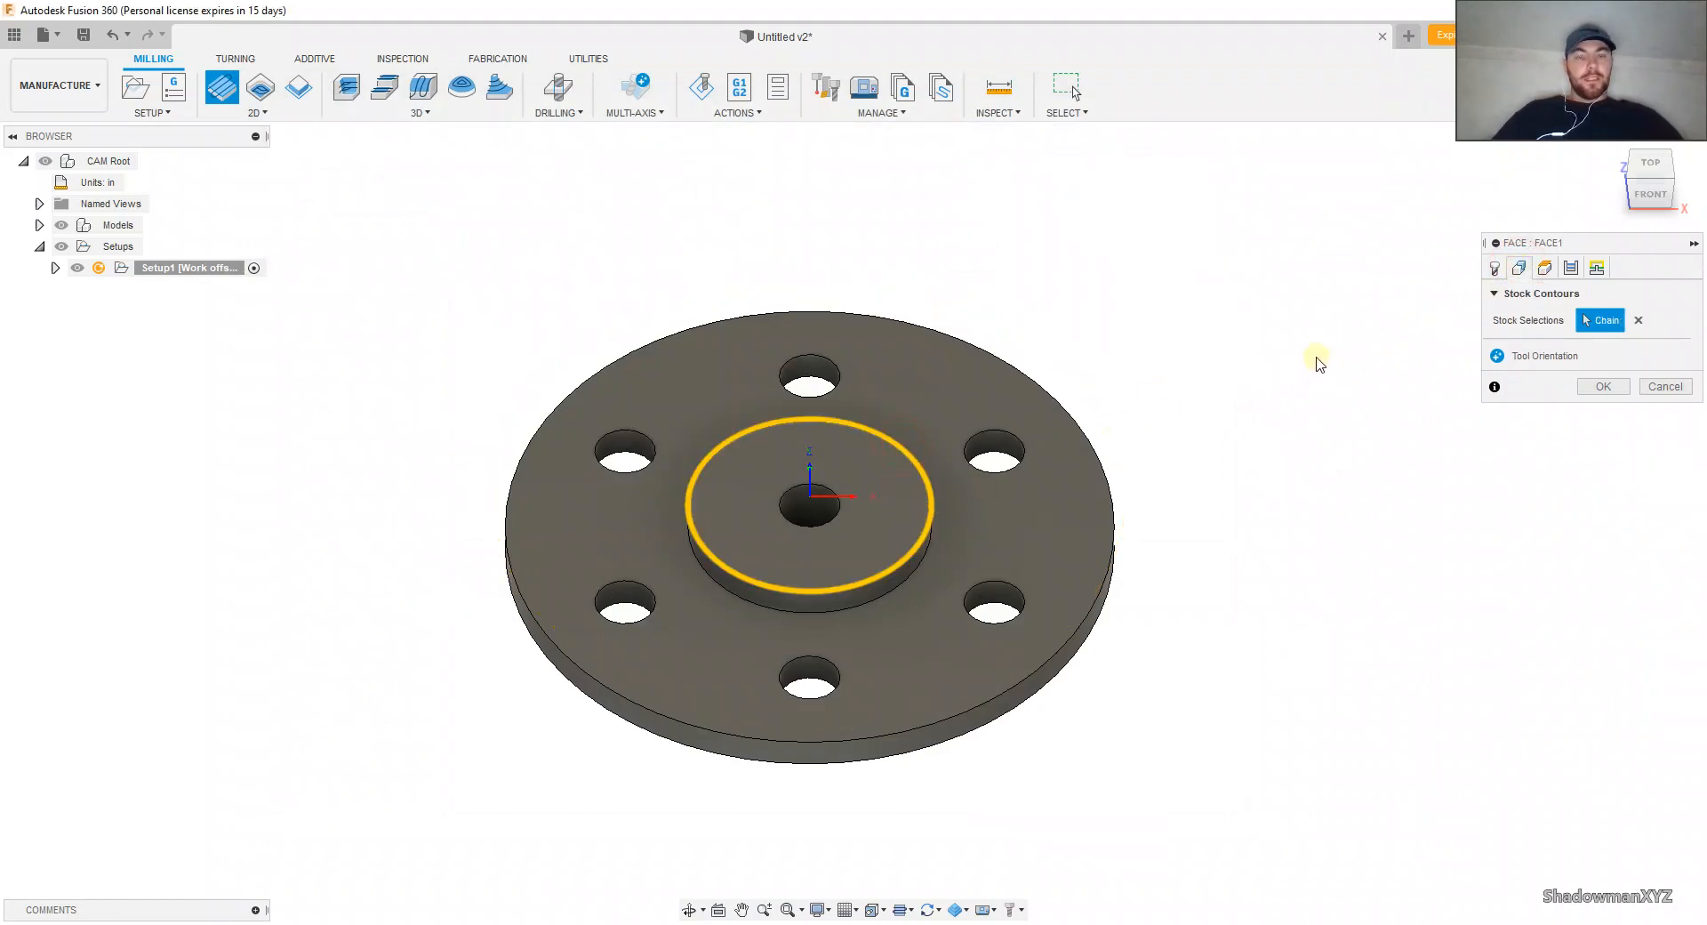
{"action": "middle_click_drag", "start_coordinate": [1190, 423], "coordinate": [1197, 371], "text": "shift"}
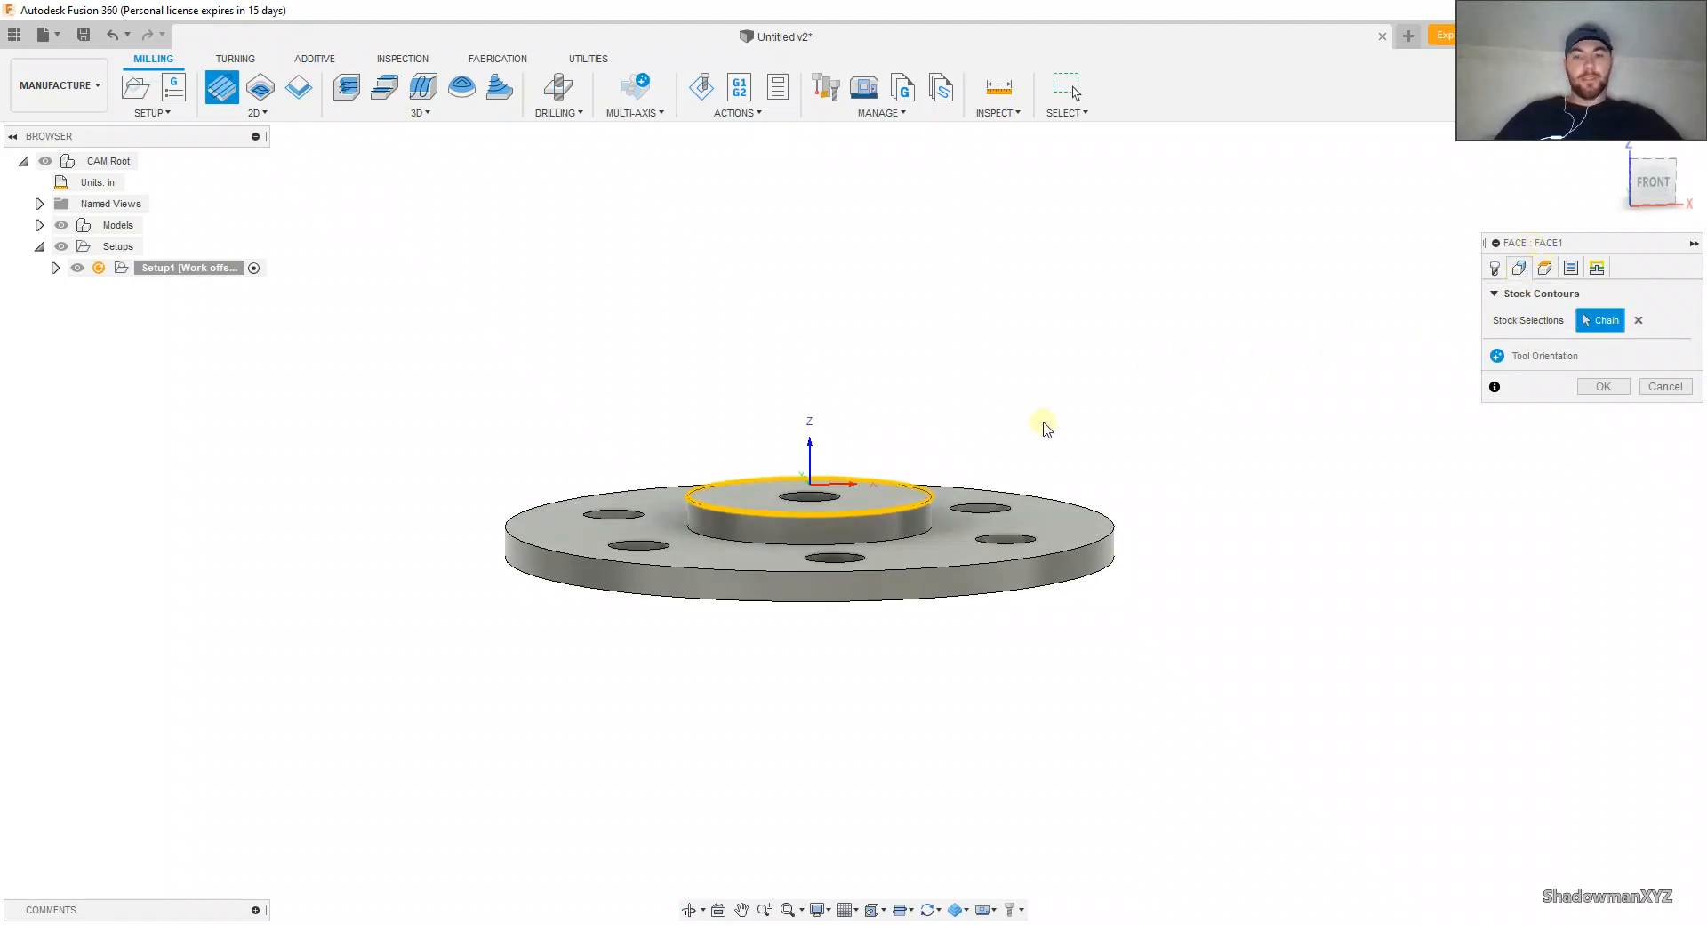
{"action": "left_click", "coordinate": [1496, 269]}
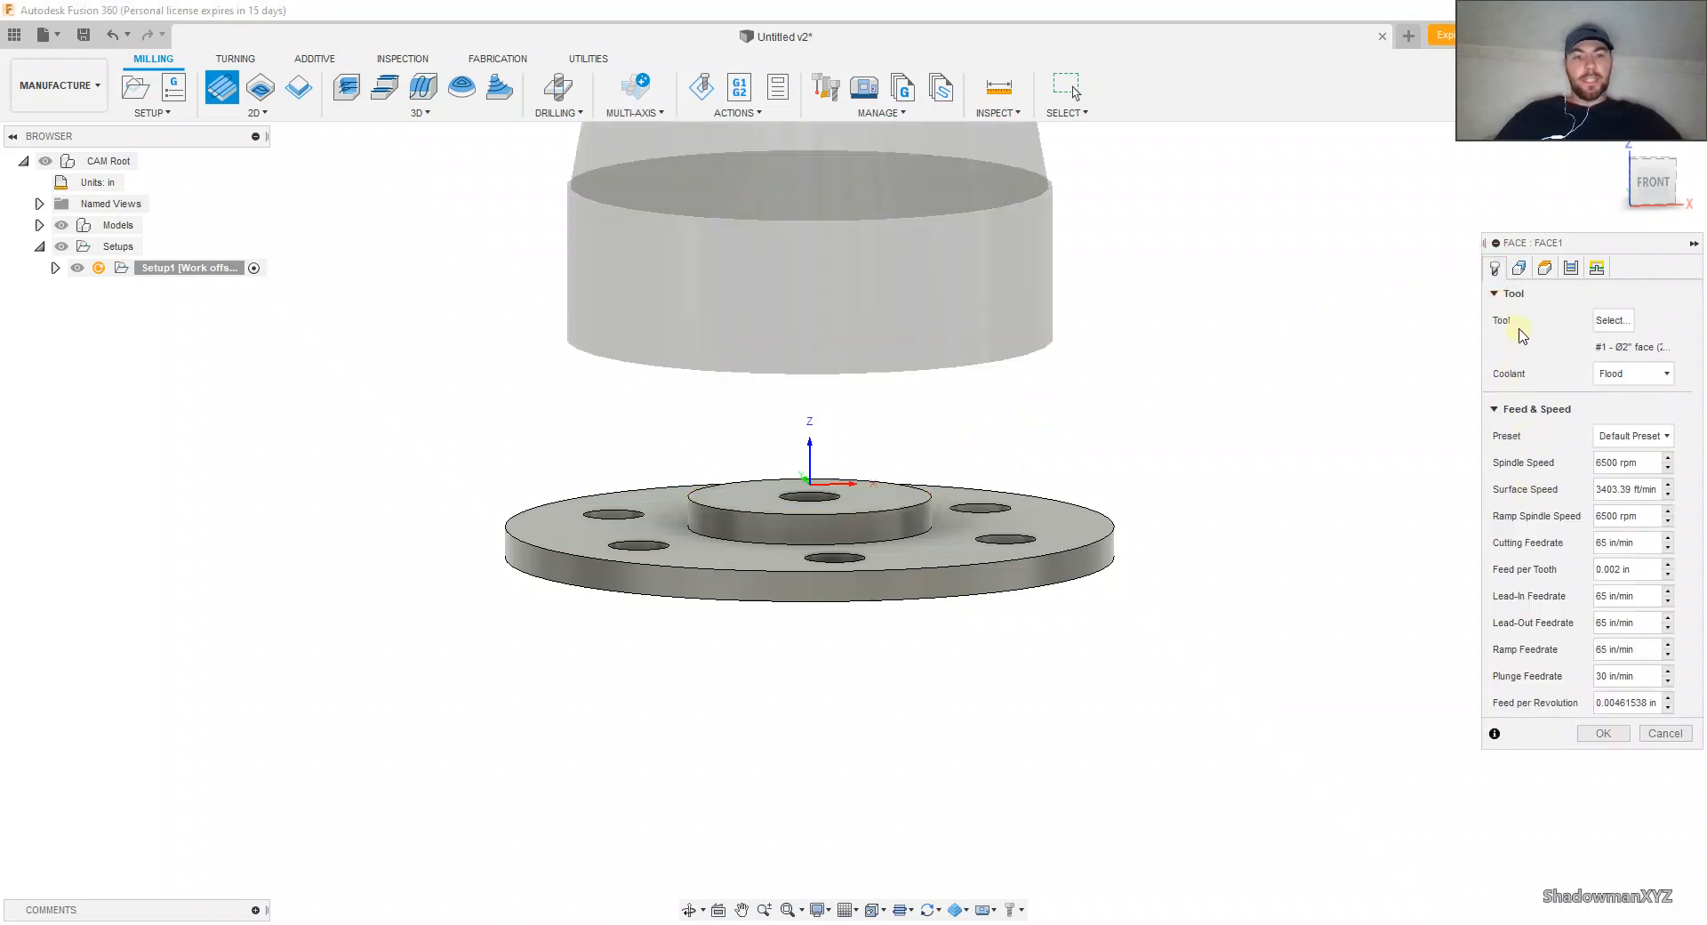
{"action": "left_click", "coordinate": [1518, 269]}
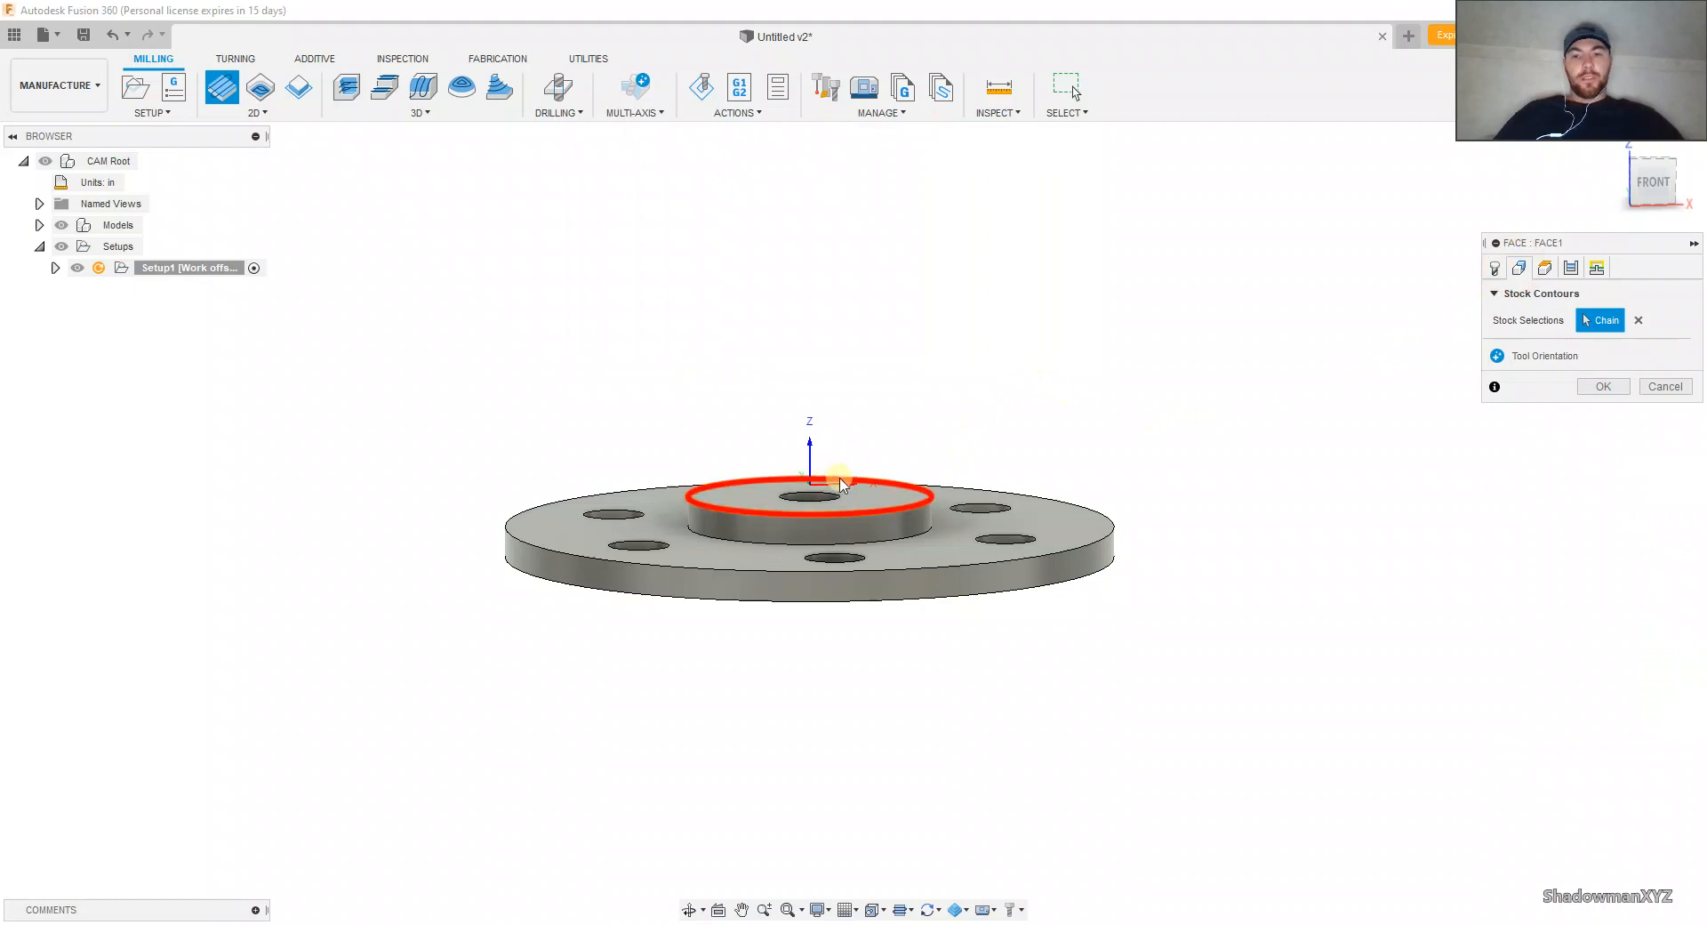
{"action": "left_click", "coordinate": [889, 501]}
Step: Define the Face operation's bottom height from the model top
{"action": "left_click", "coordinate": [1544, 268]}
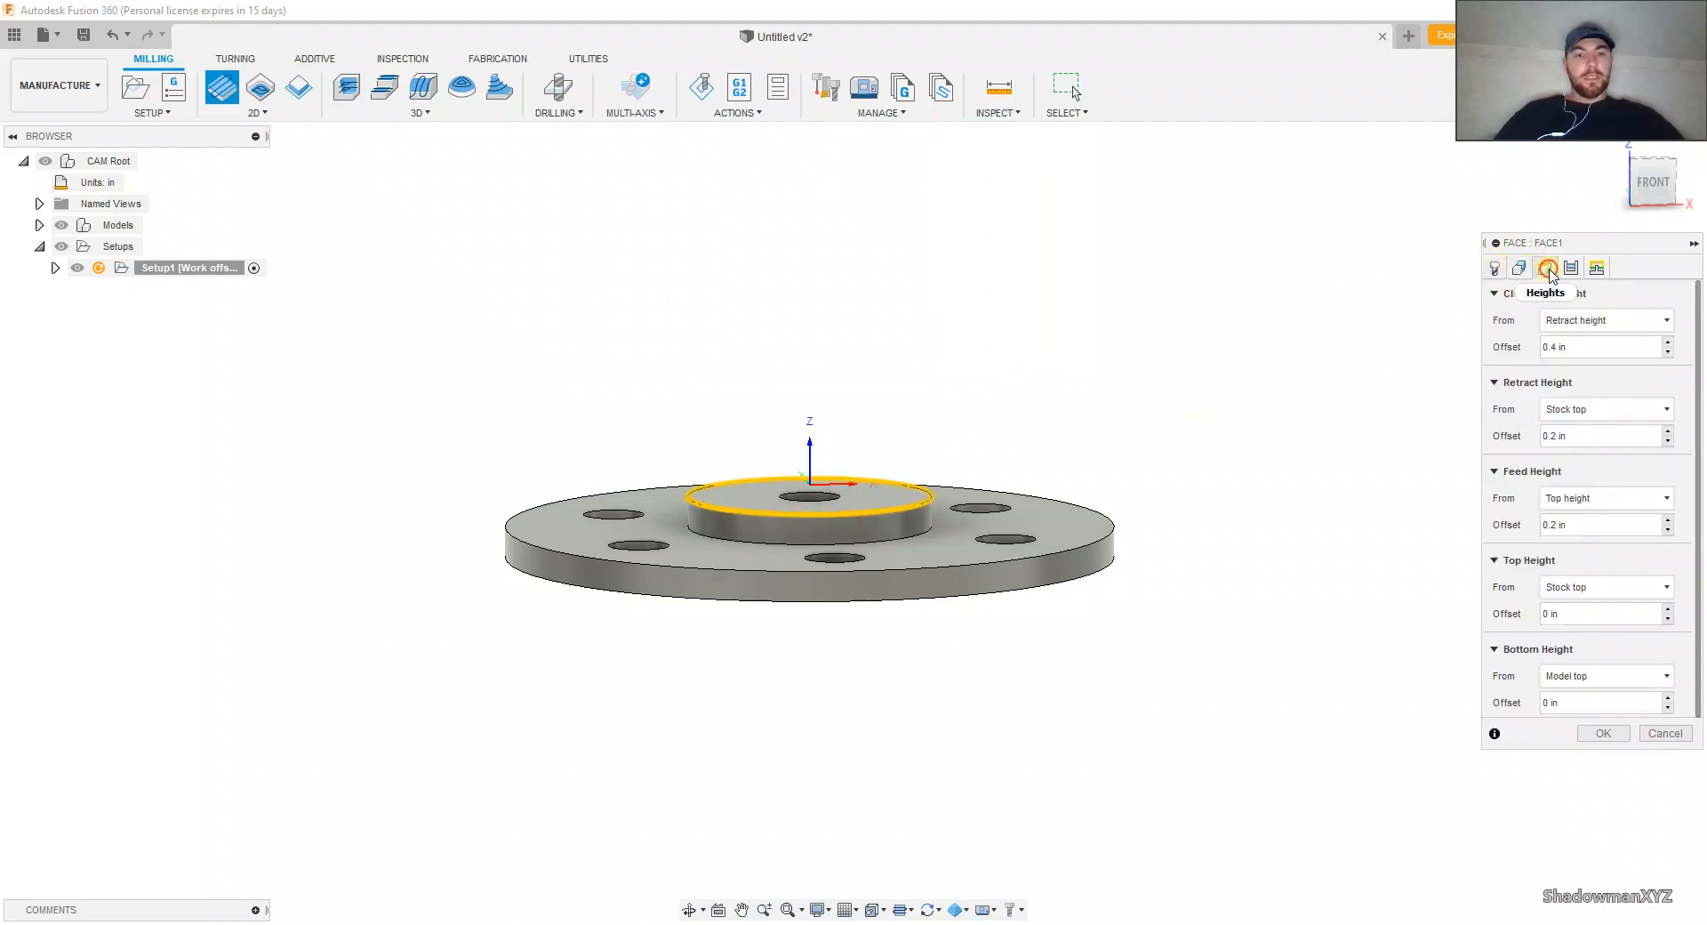
{"action": "left_click", "coordinate": [1572, 677]}
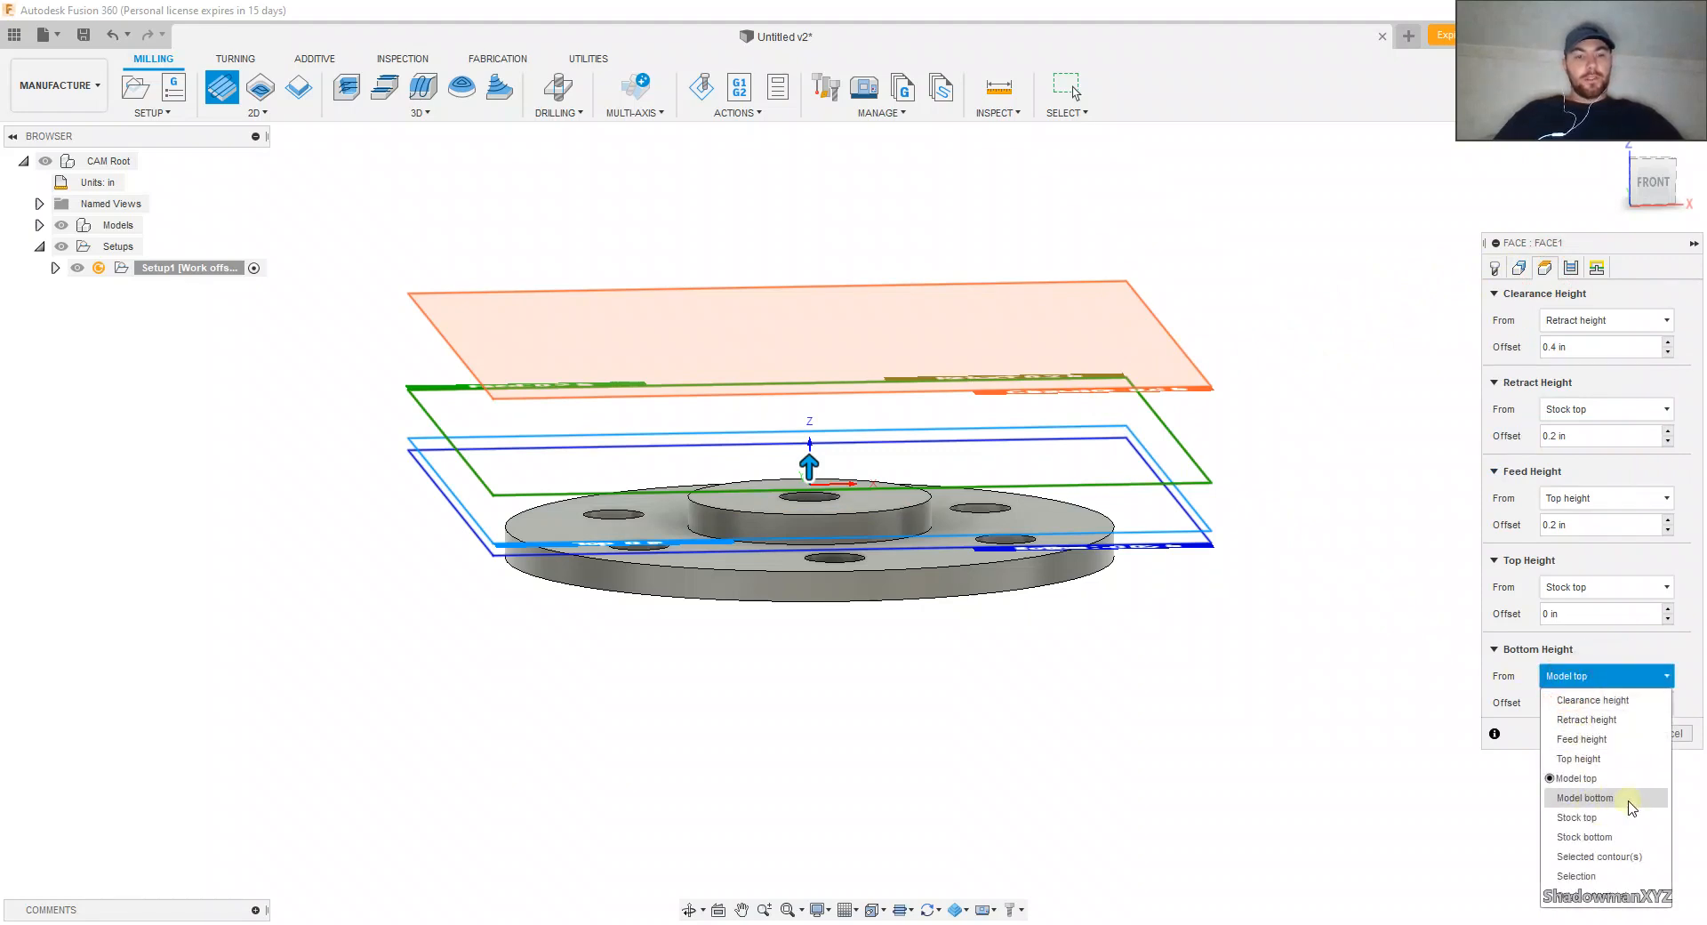
{"action": "left_click", "coordinate": [1587, 780]}
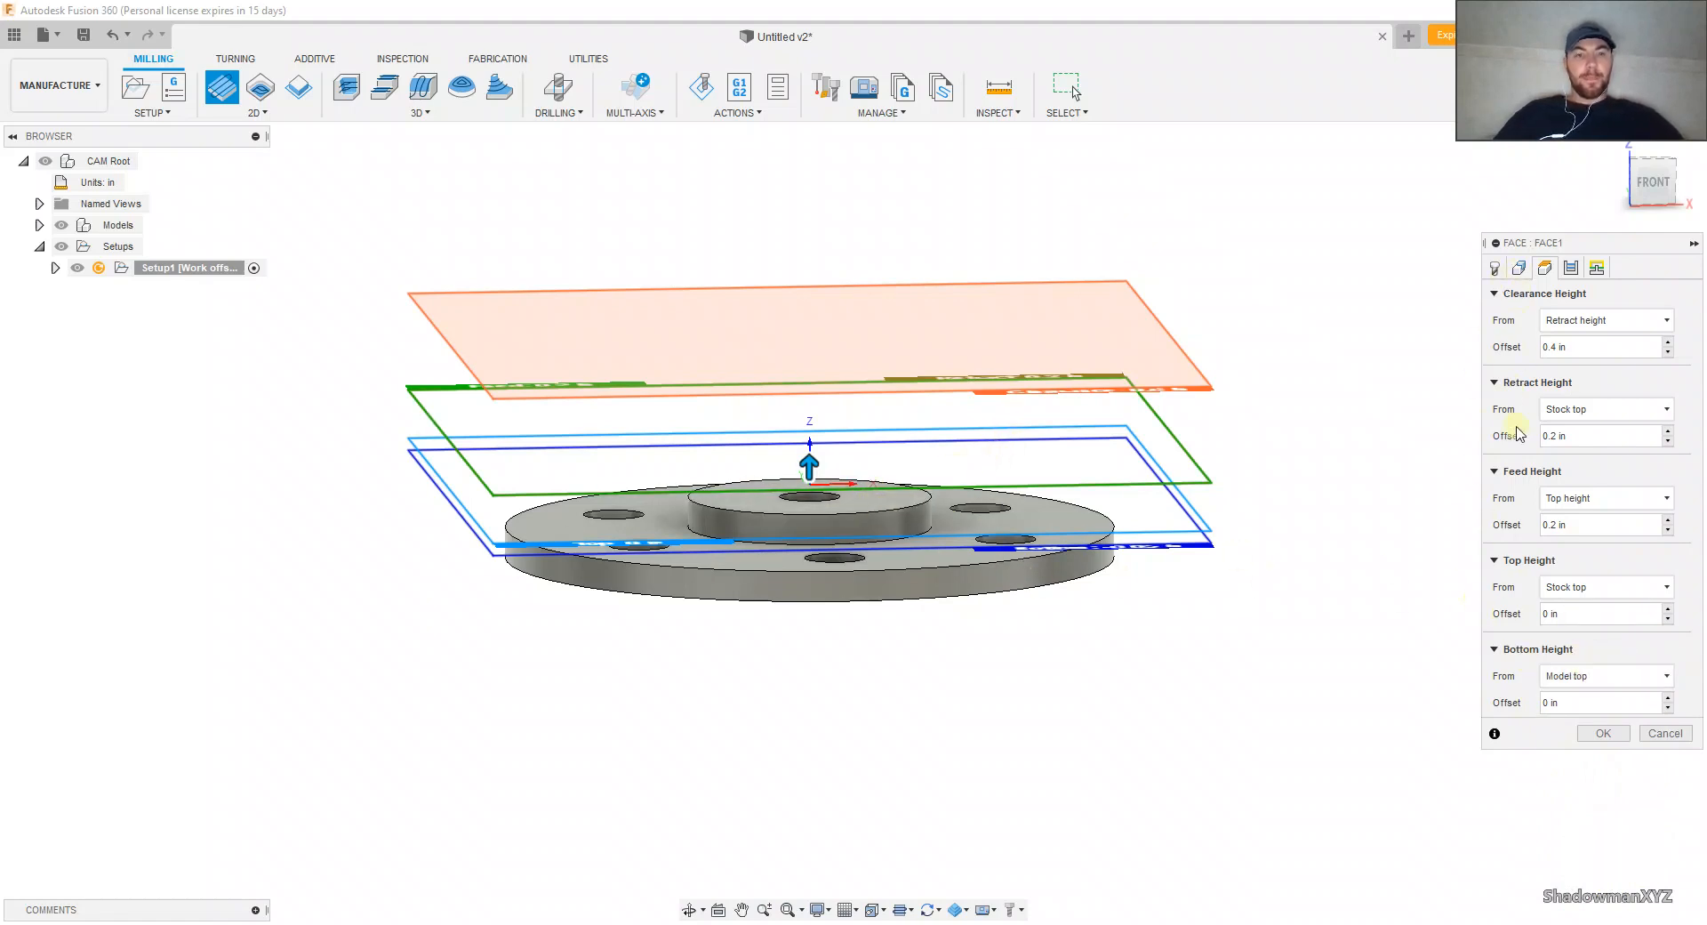
Step: Examine the Face operation's pass settings and the high feedrate modes offered for linking moves
{"action": "left_click", "coordinate": [1570, 269]}
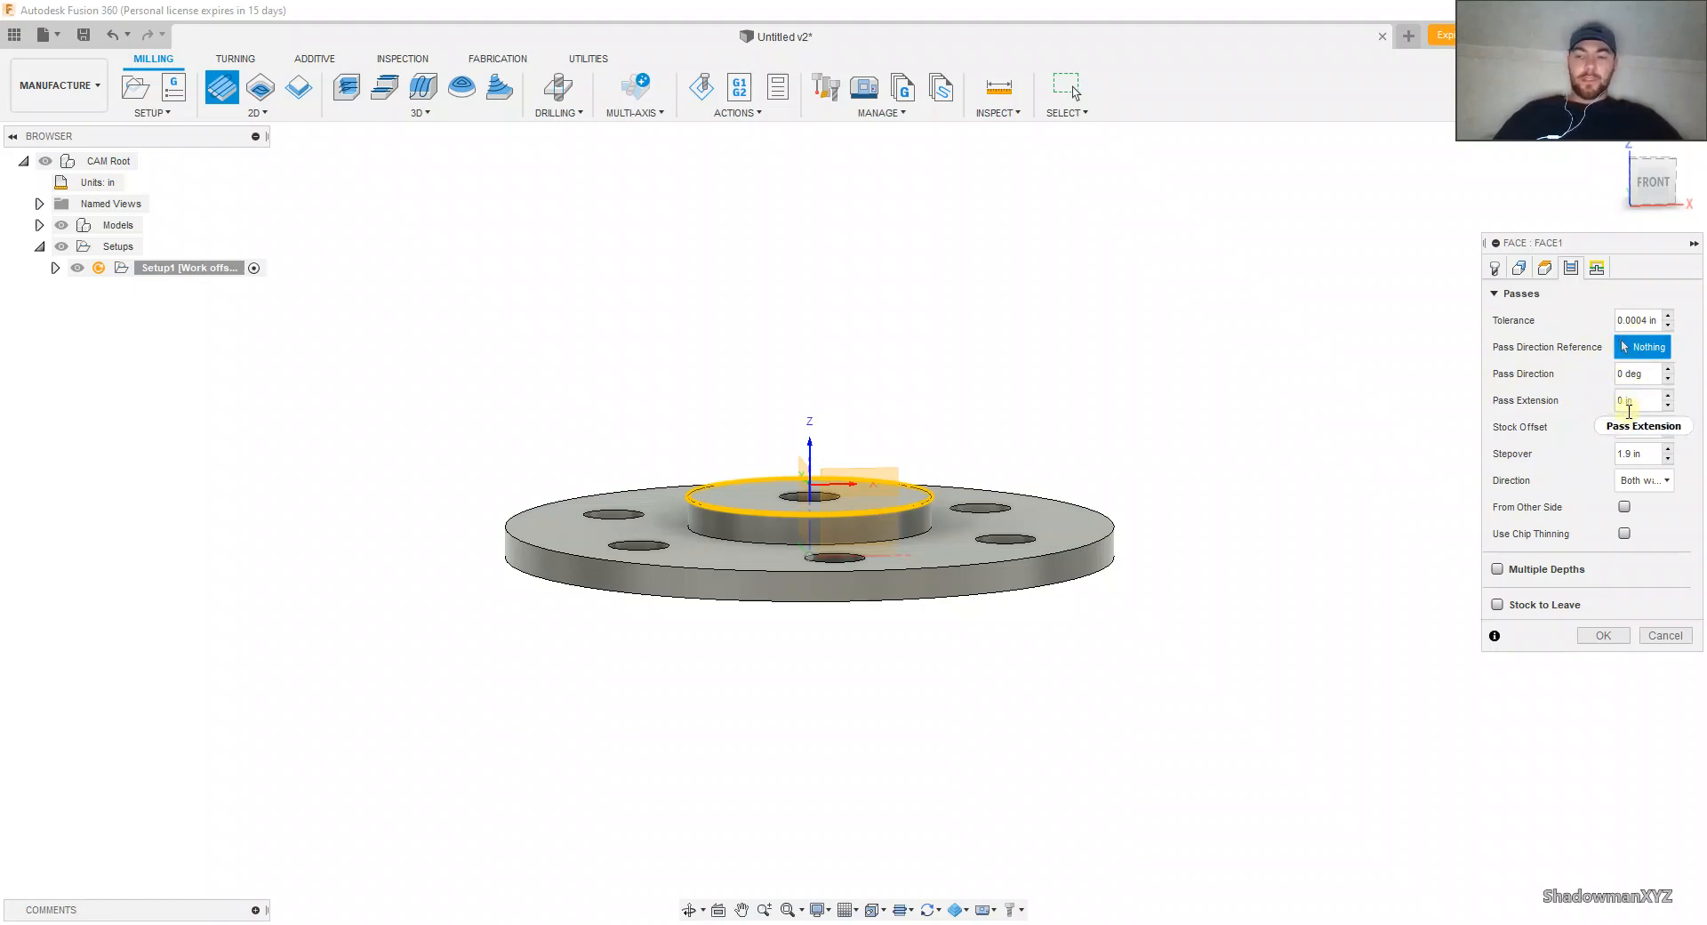
{"action": "mouse_move", "coordinate": [1629, 409]}
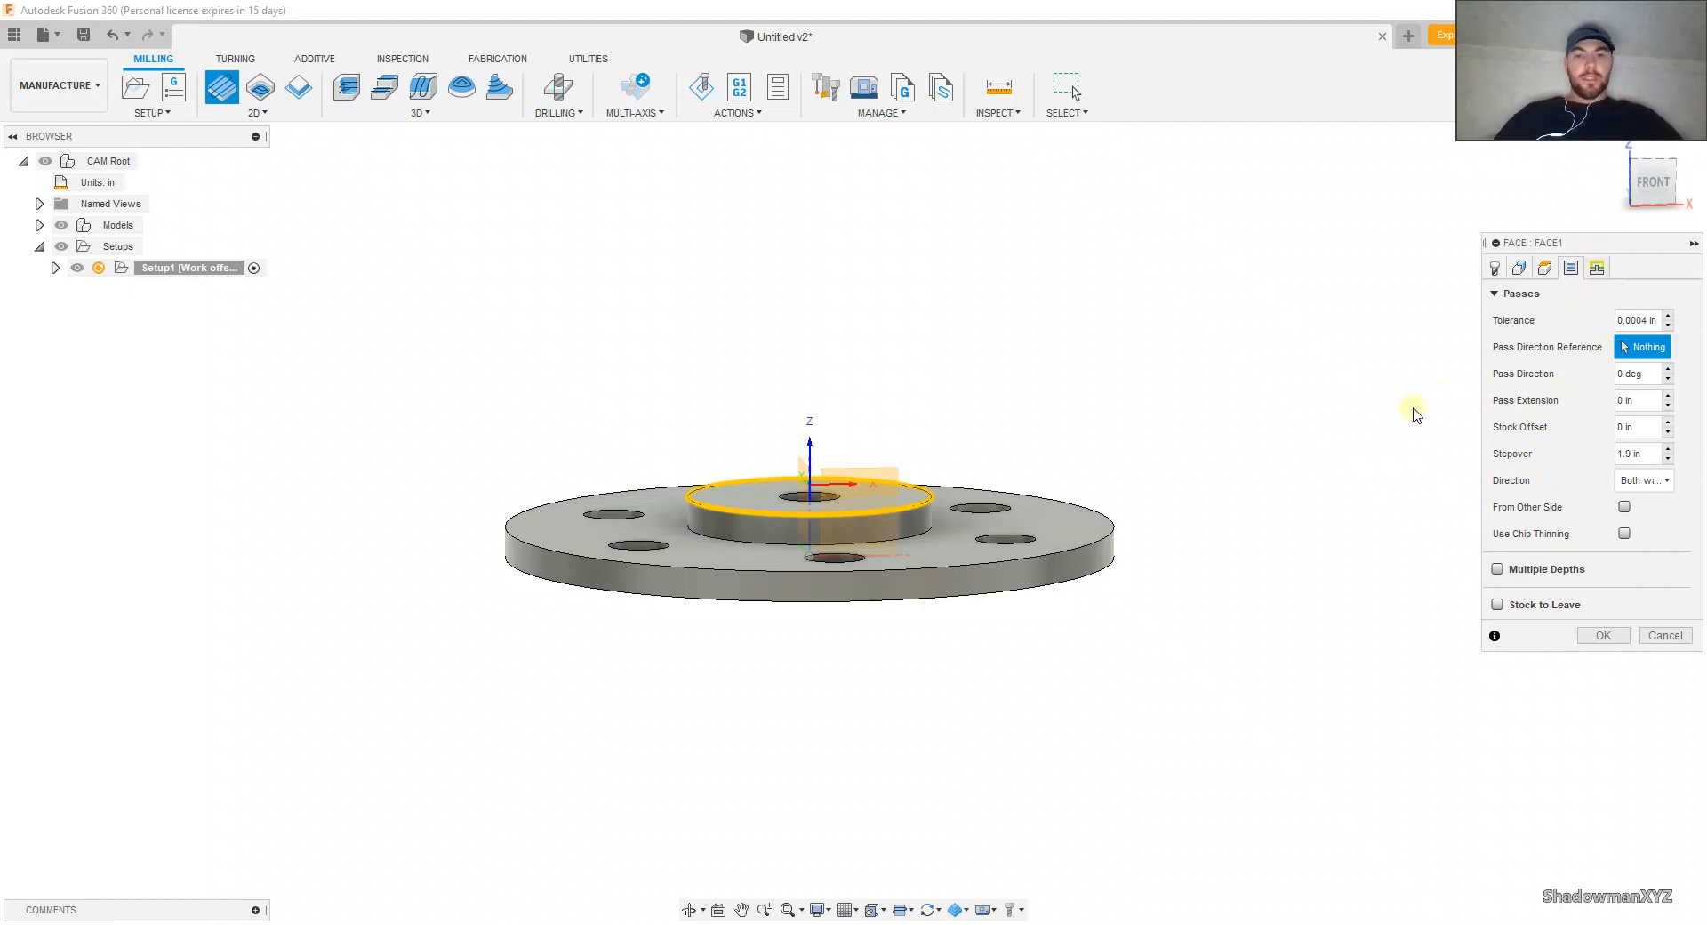
{"action": "left_click", "coordinate": [1596, 267]}
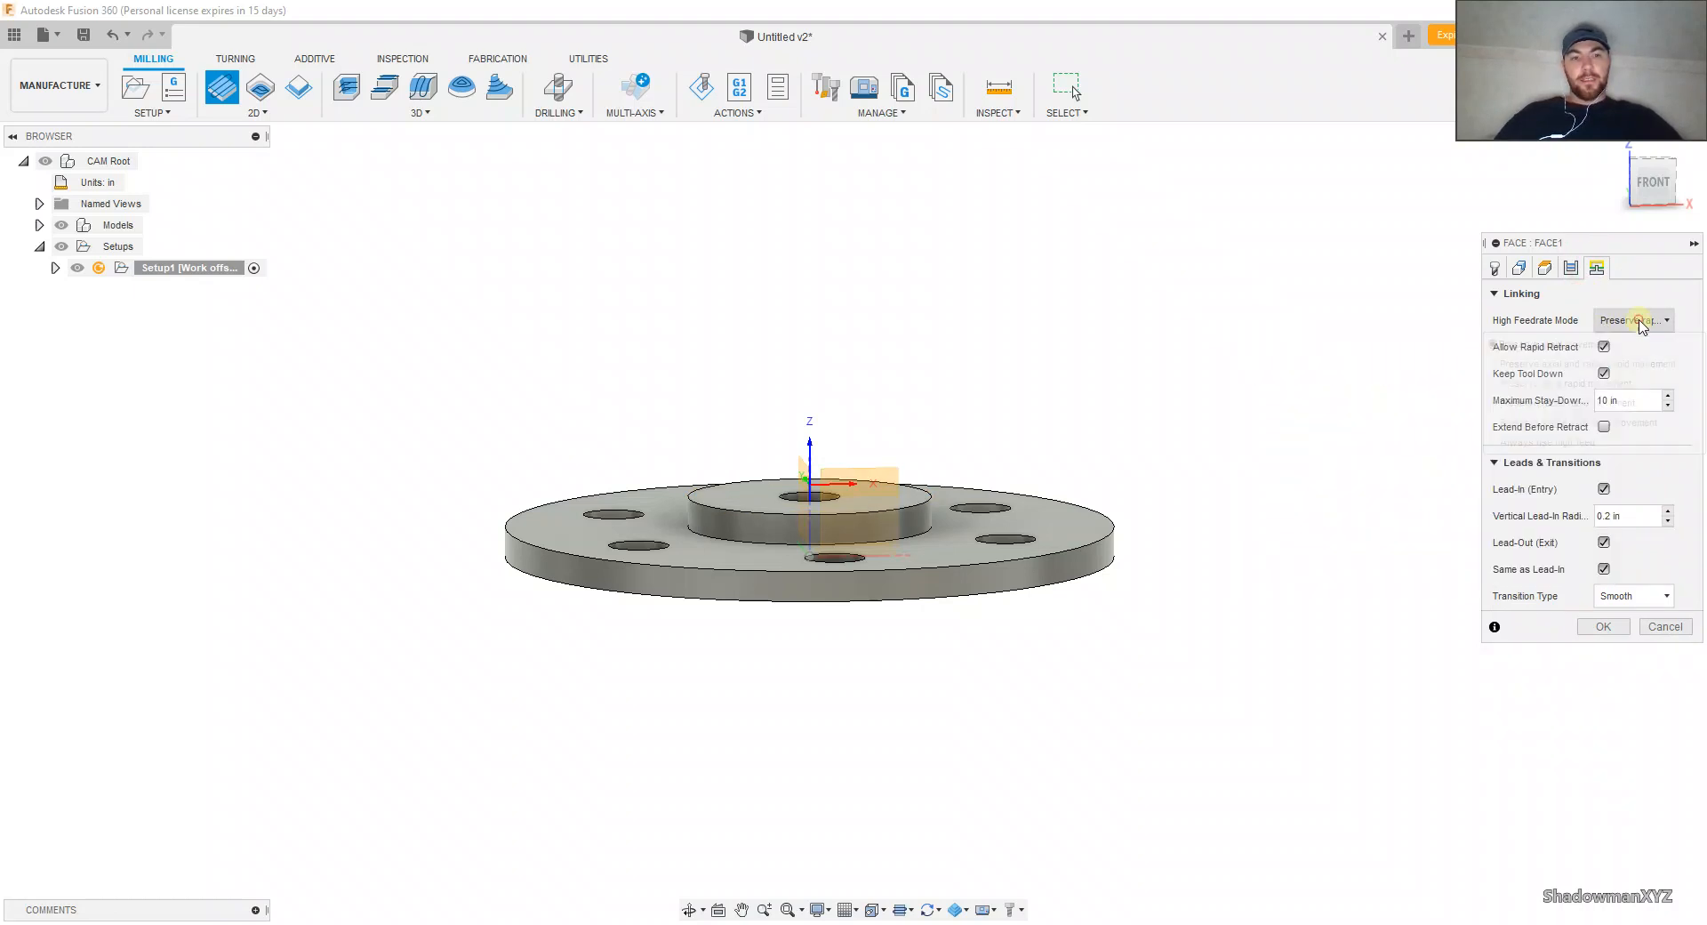
{"action": "left_click", "coordinate": [1641, 321]}
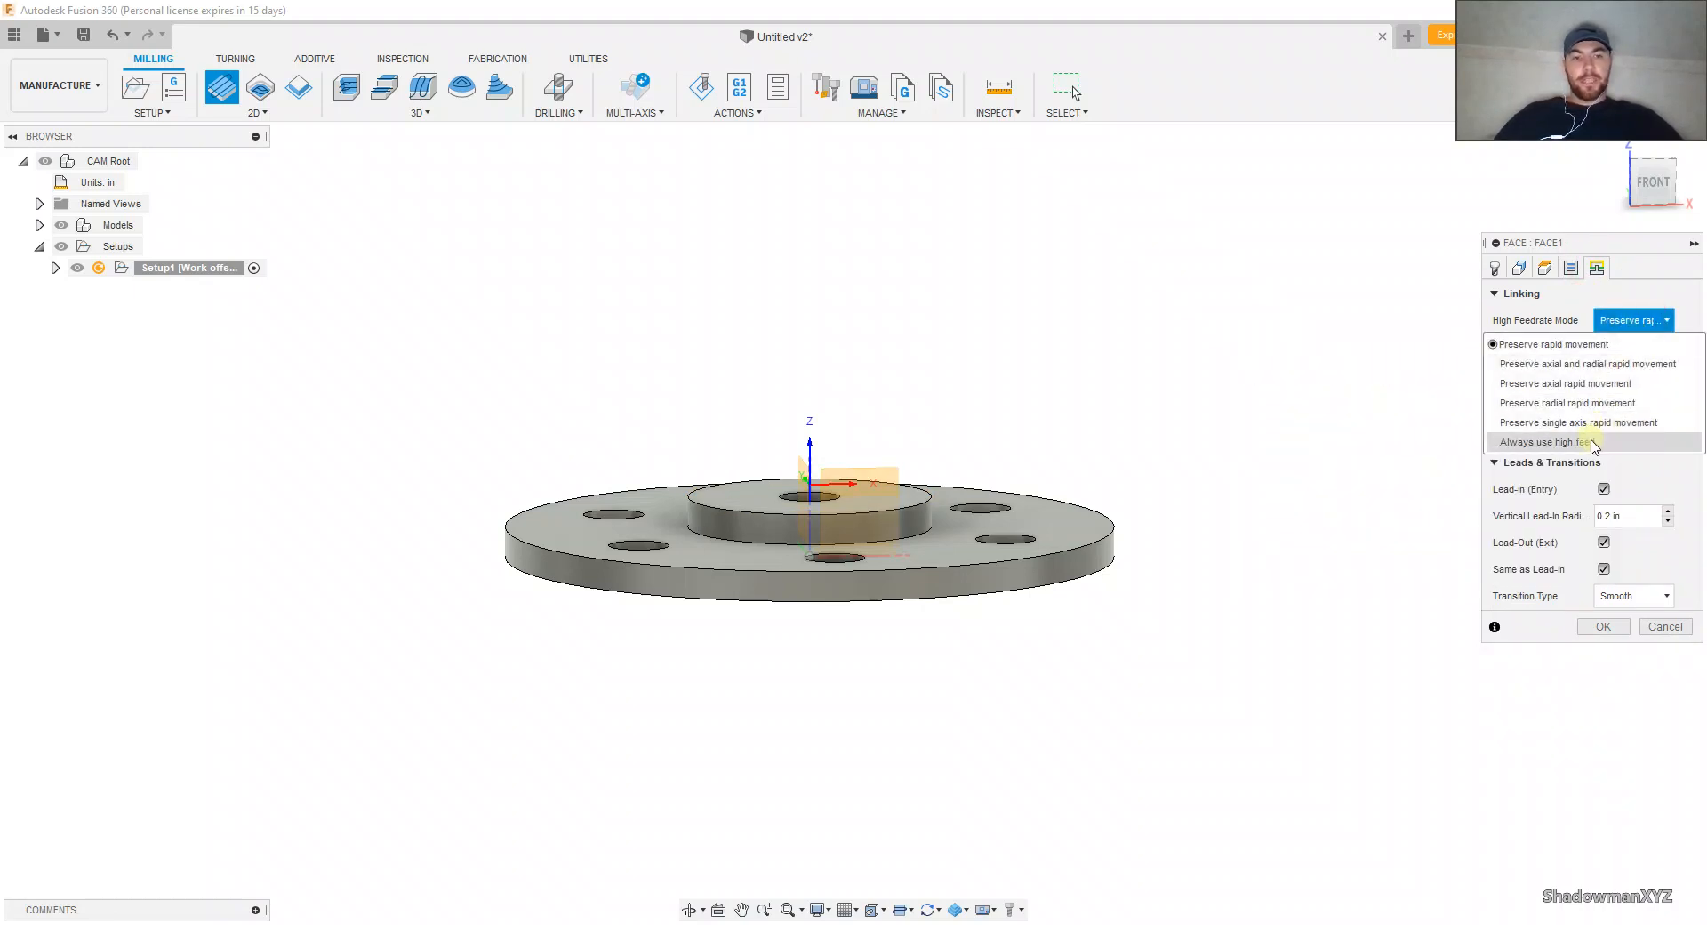
{"action": "left_click", "coordinate": [1588, 346]}
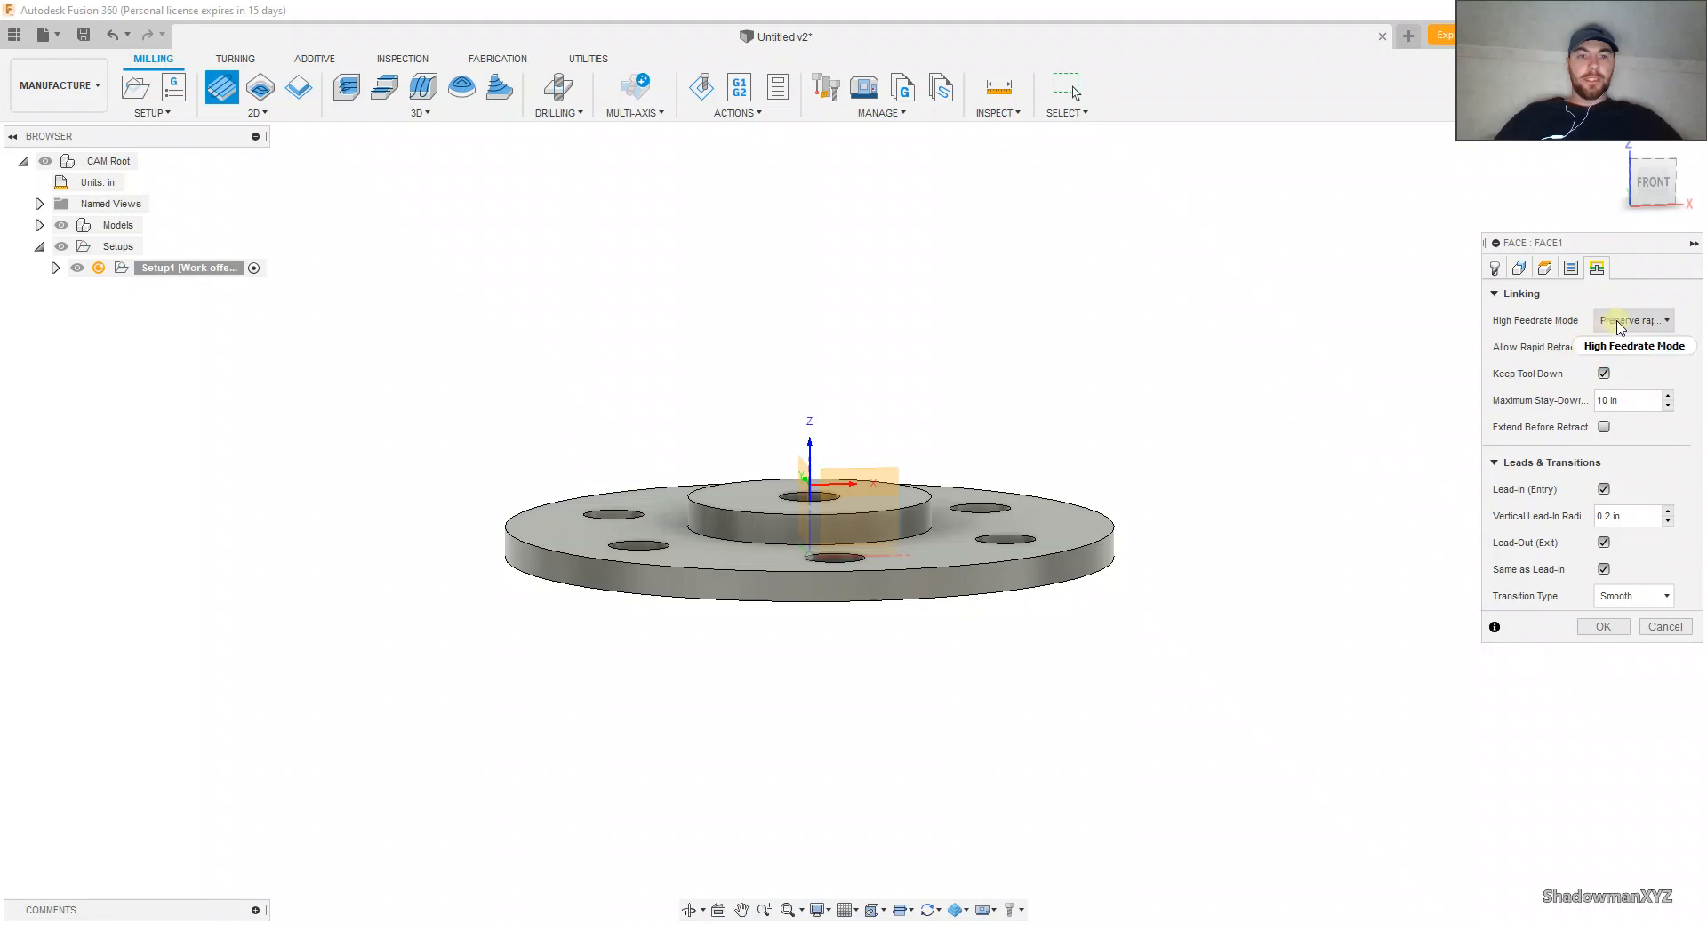
{"action": "left_click", "coordinate": [1616, 322]}
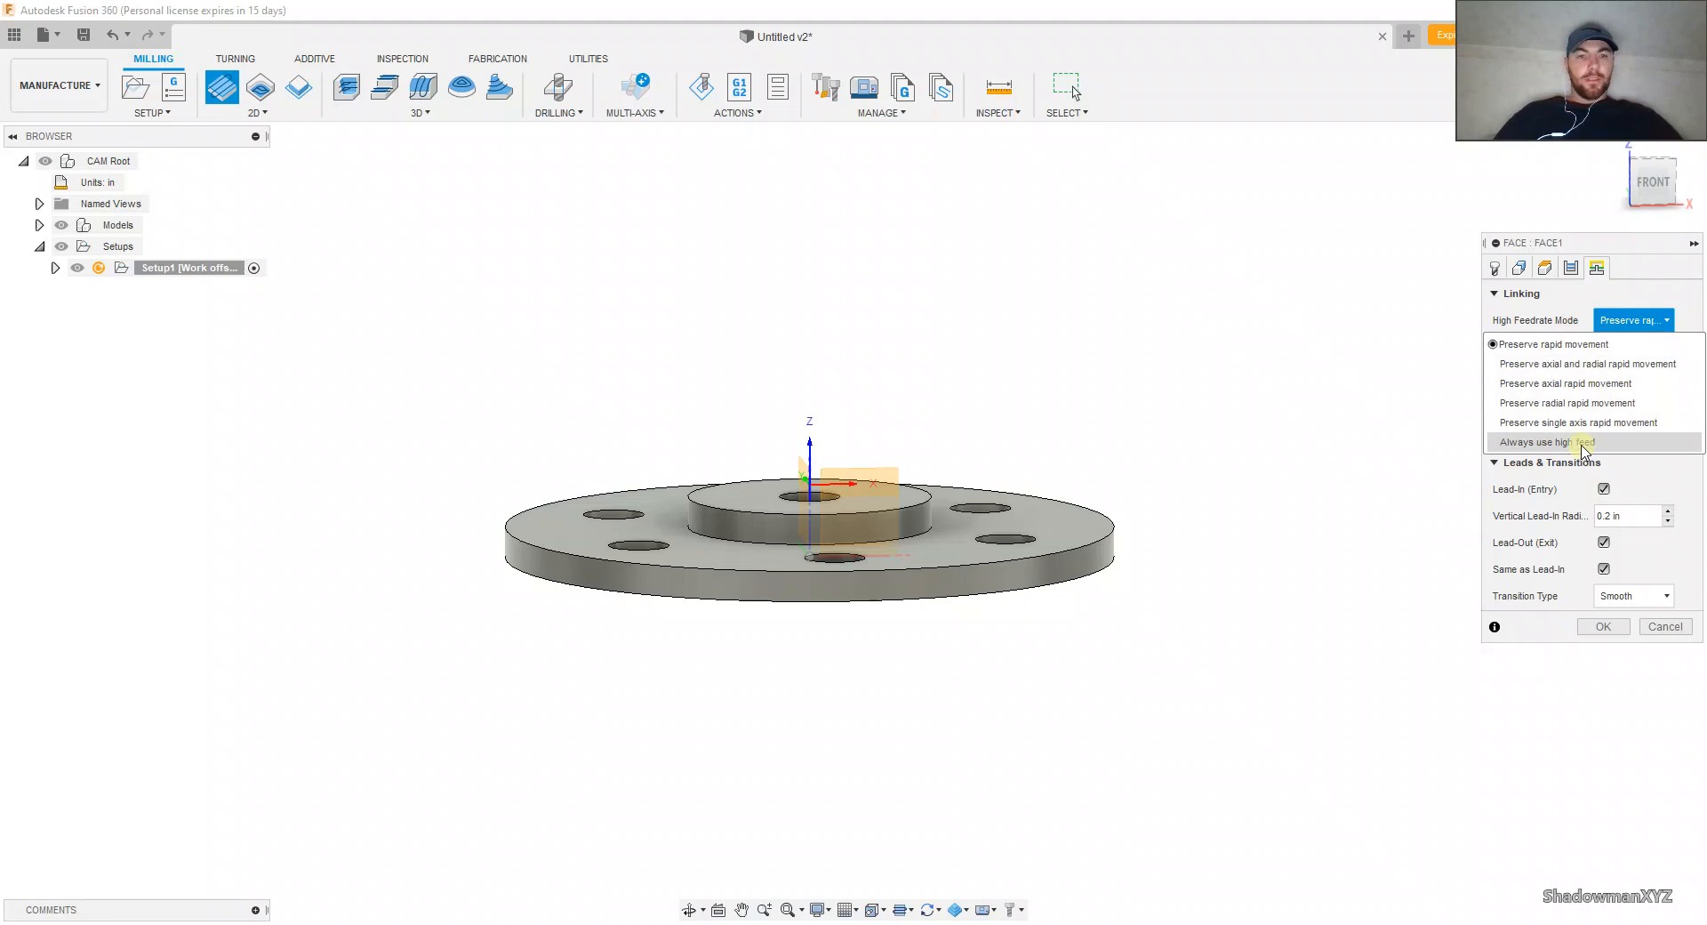
{"action": "left_click", "coordinate": [1629, 320]}
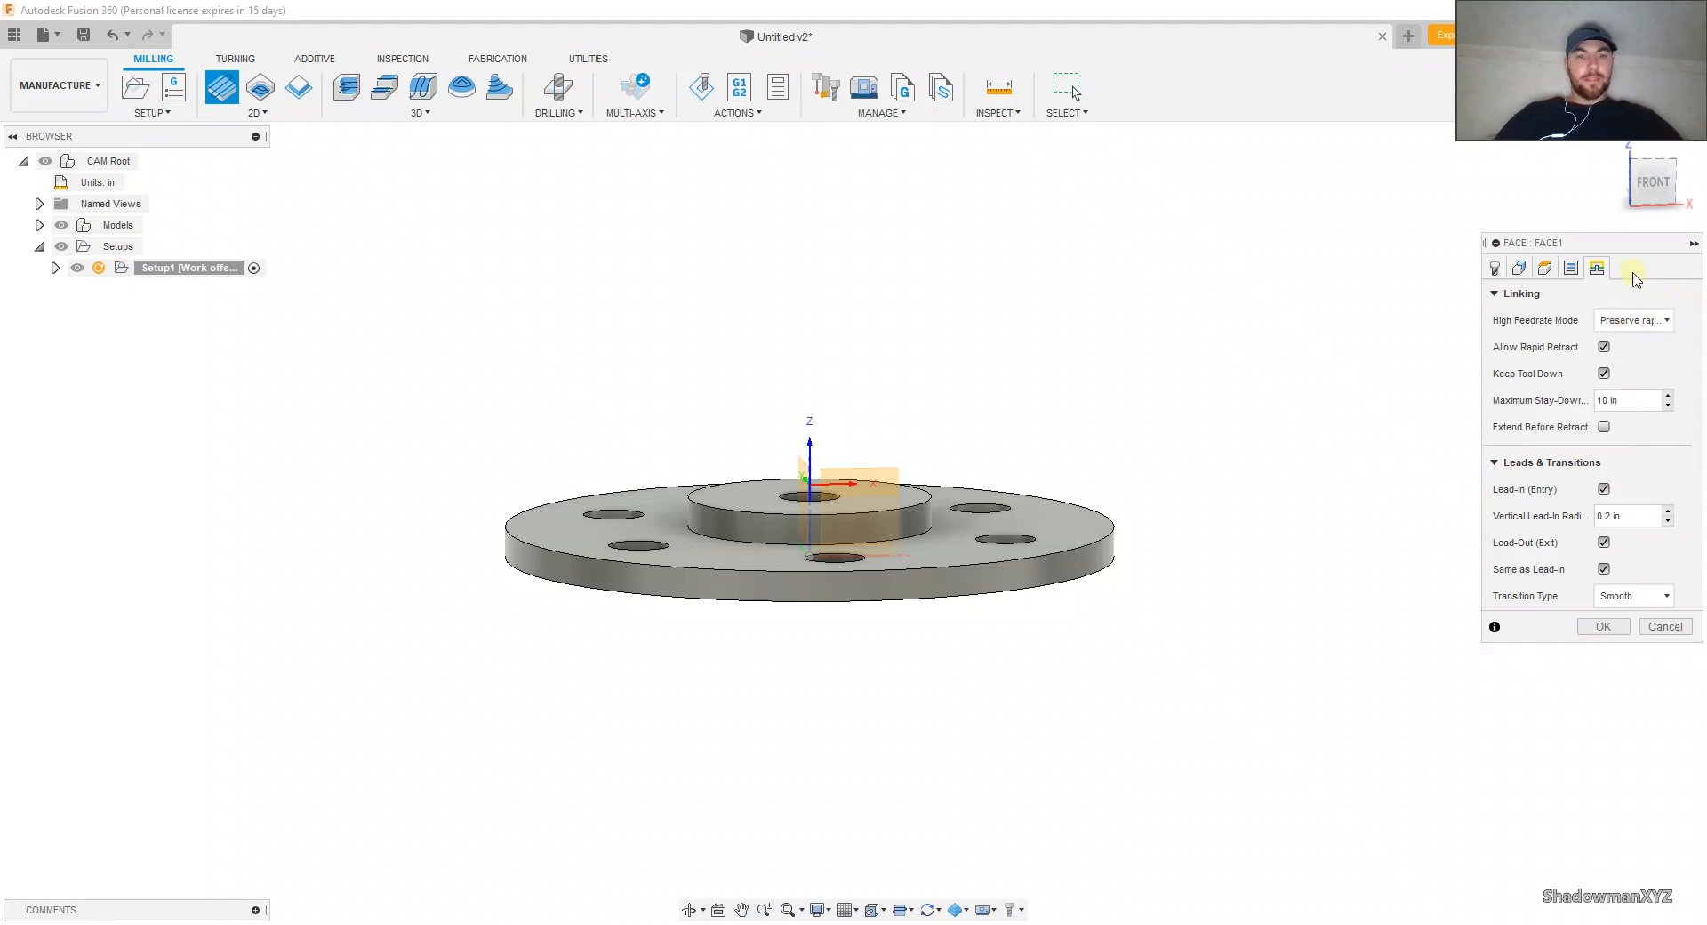
Step: Try Always use high feed as the Face operation's high feedrate mode and return it to Preserve rapid movement
{"action": "mouse_move", "coordinate": [1616, 320]}
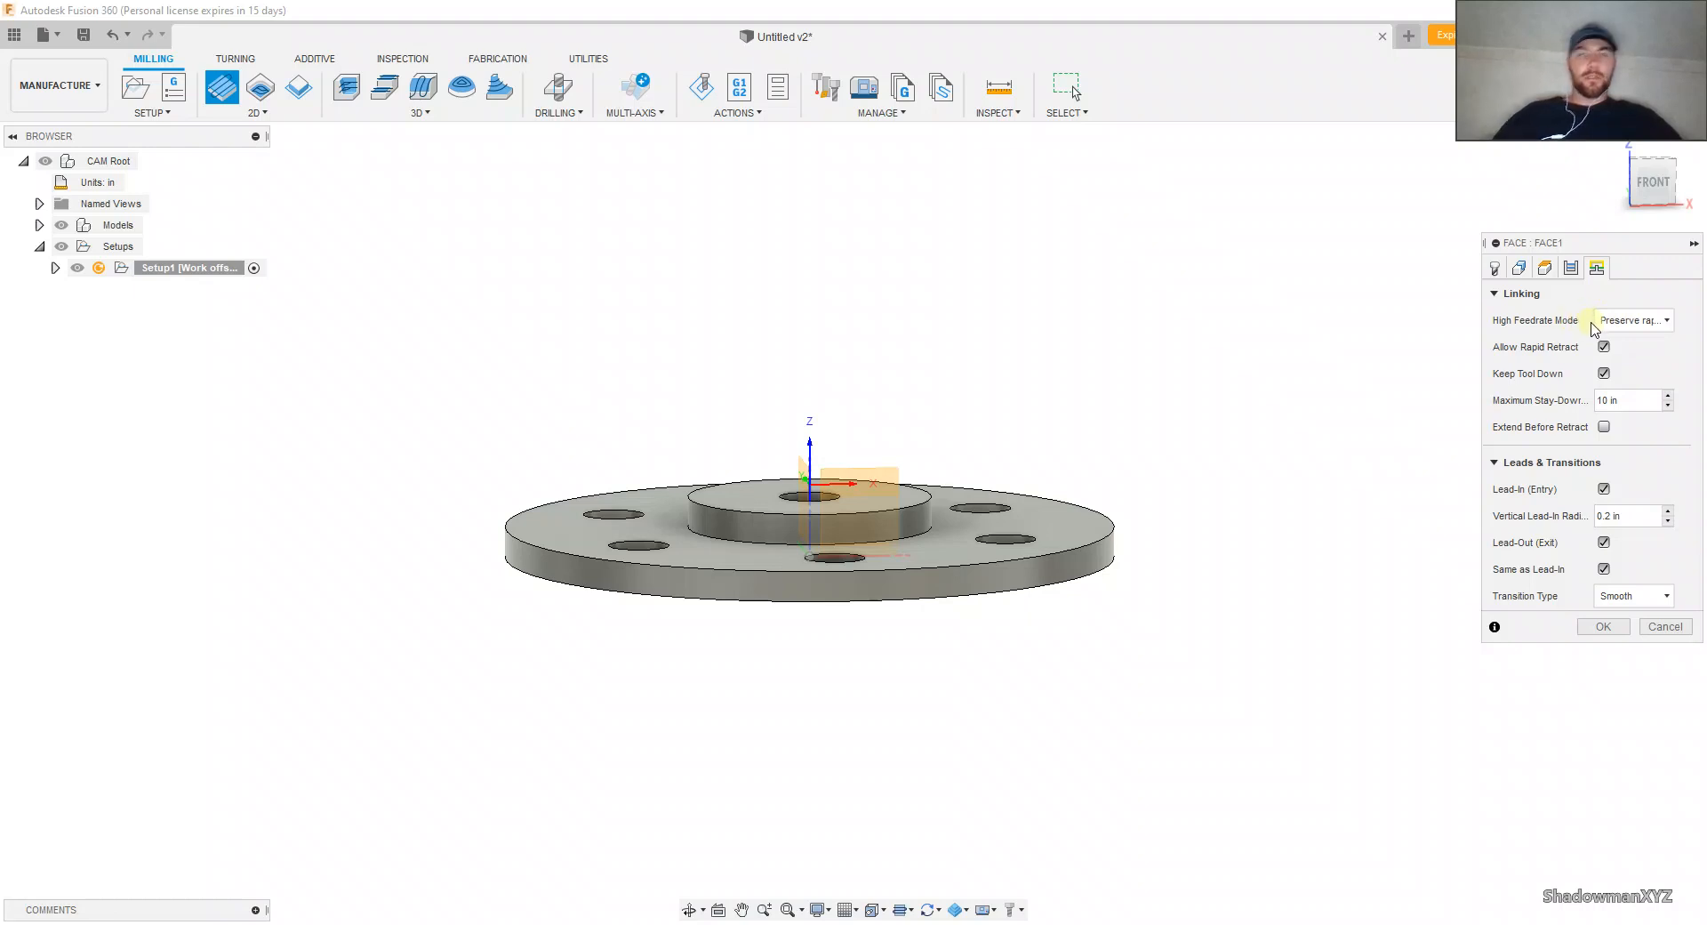
{"action": "left_click", "coordinate": [1608, 322]}
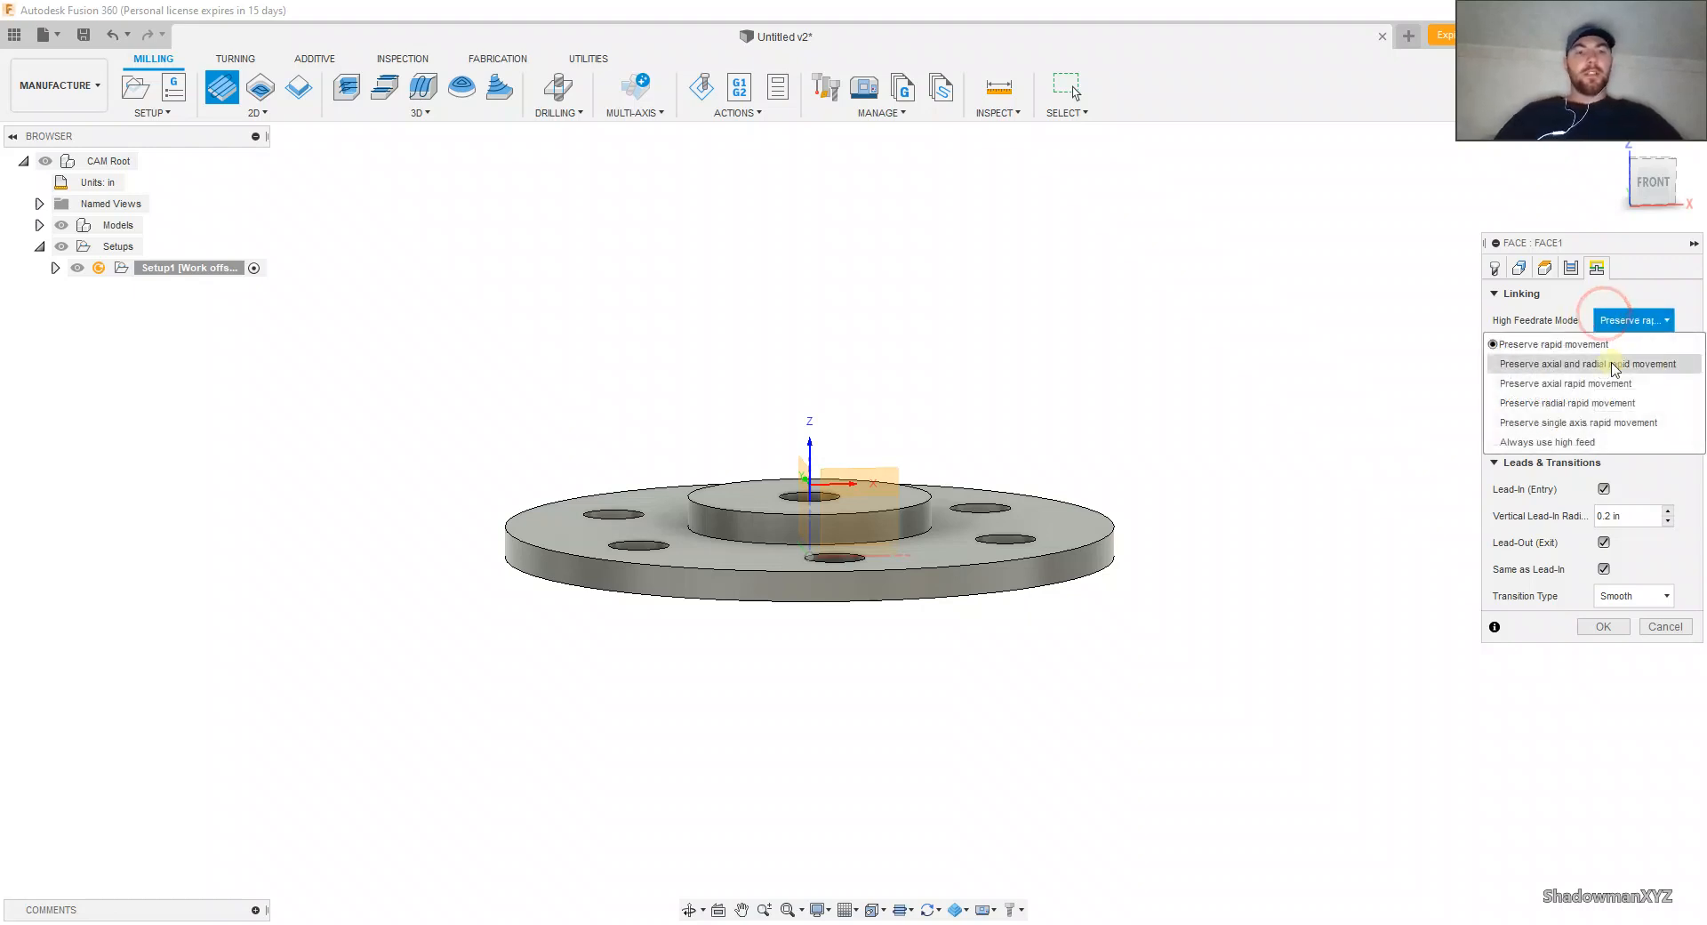
{"action": "left_click", "coordinate": [1577, 442]}
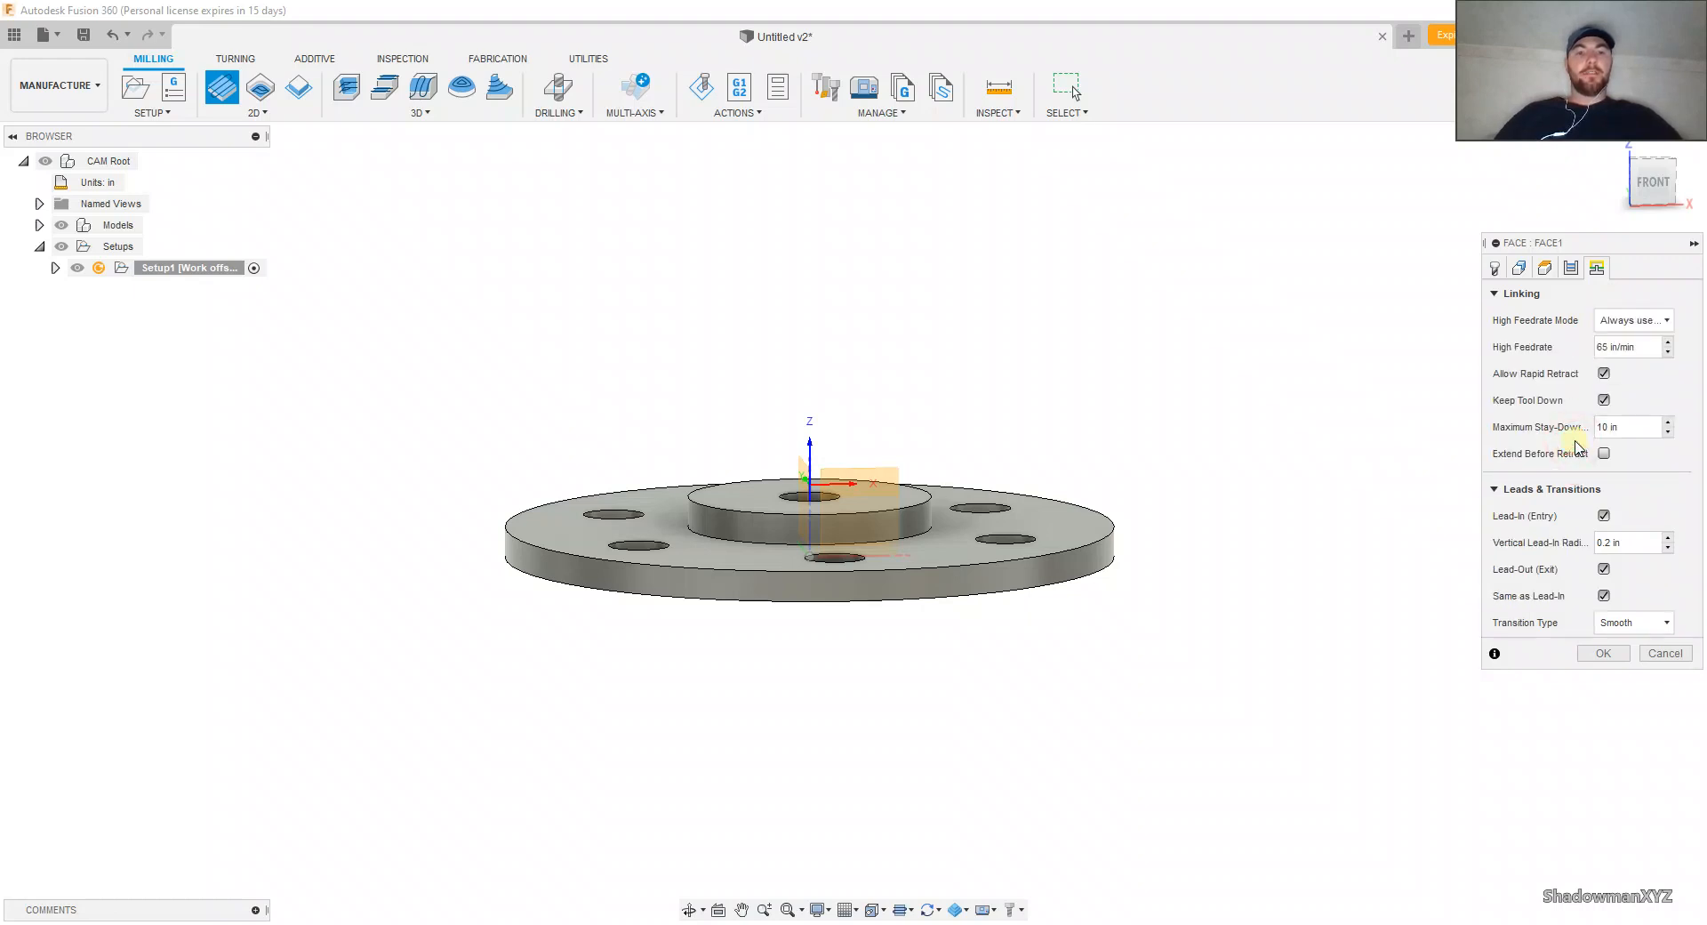
{"action": "left_click", "coordinate": [1635, 347]}
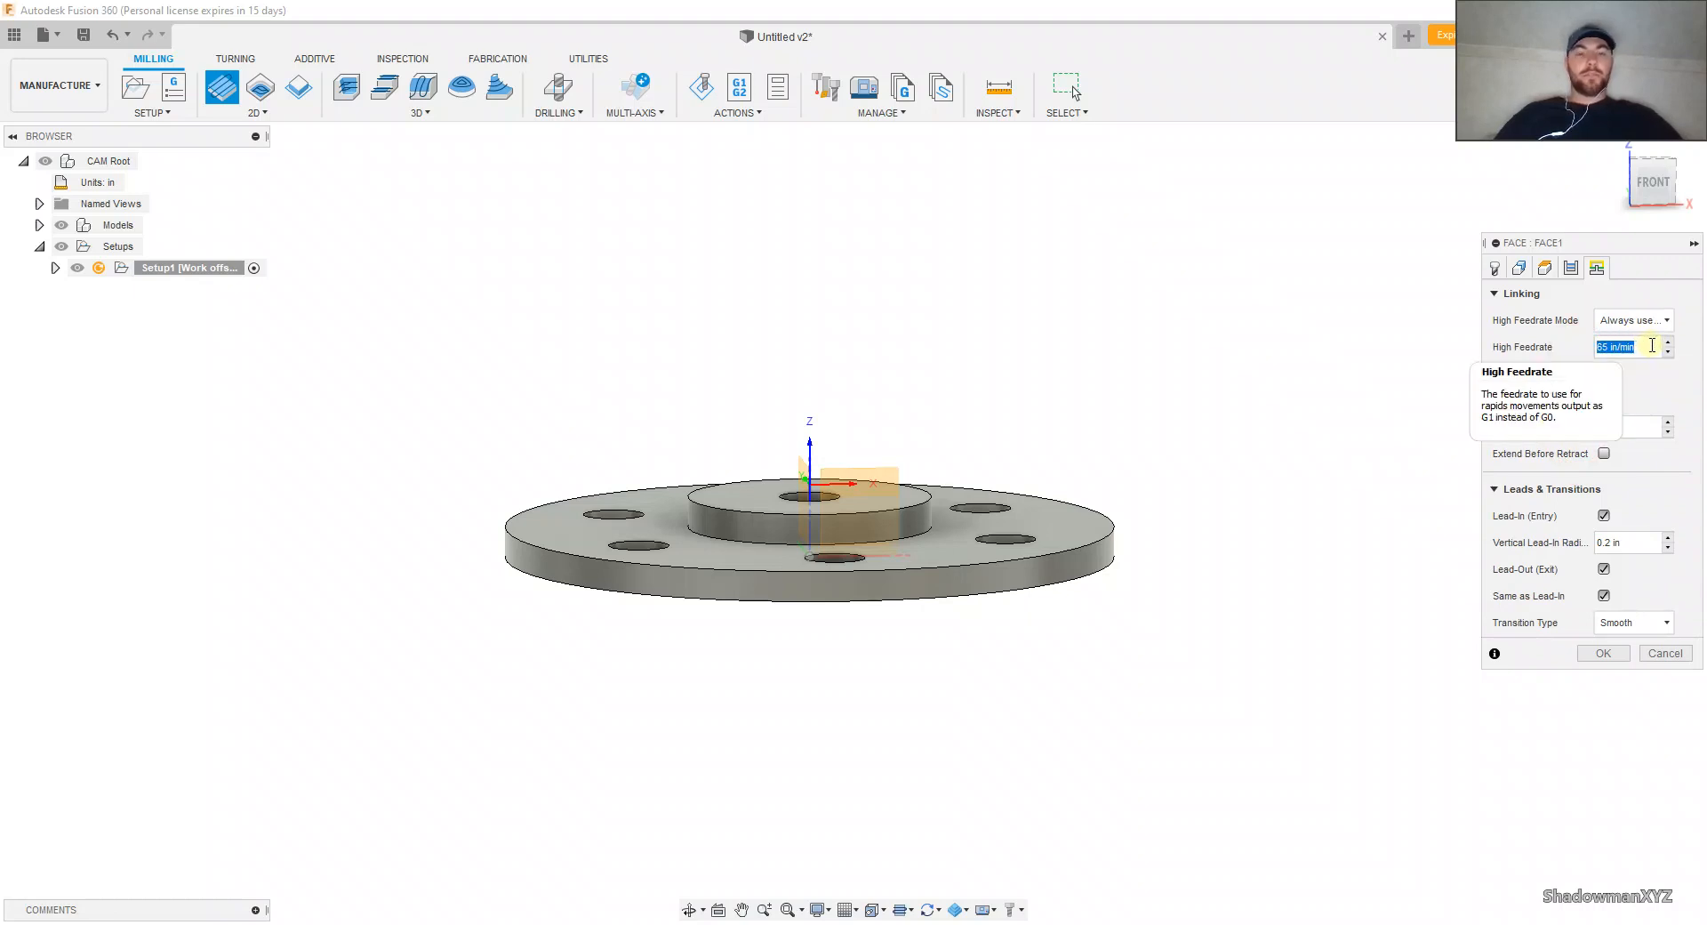
{"action": "left_click", "coordinate": [1633, 320]}
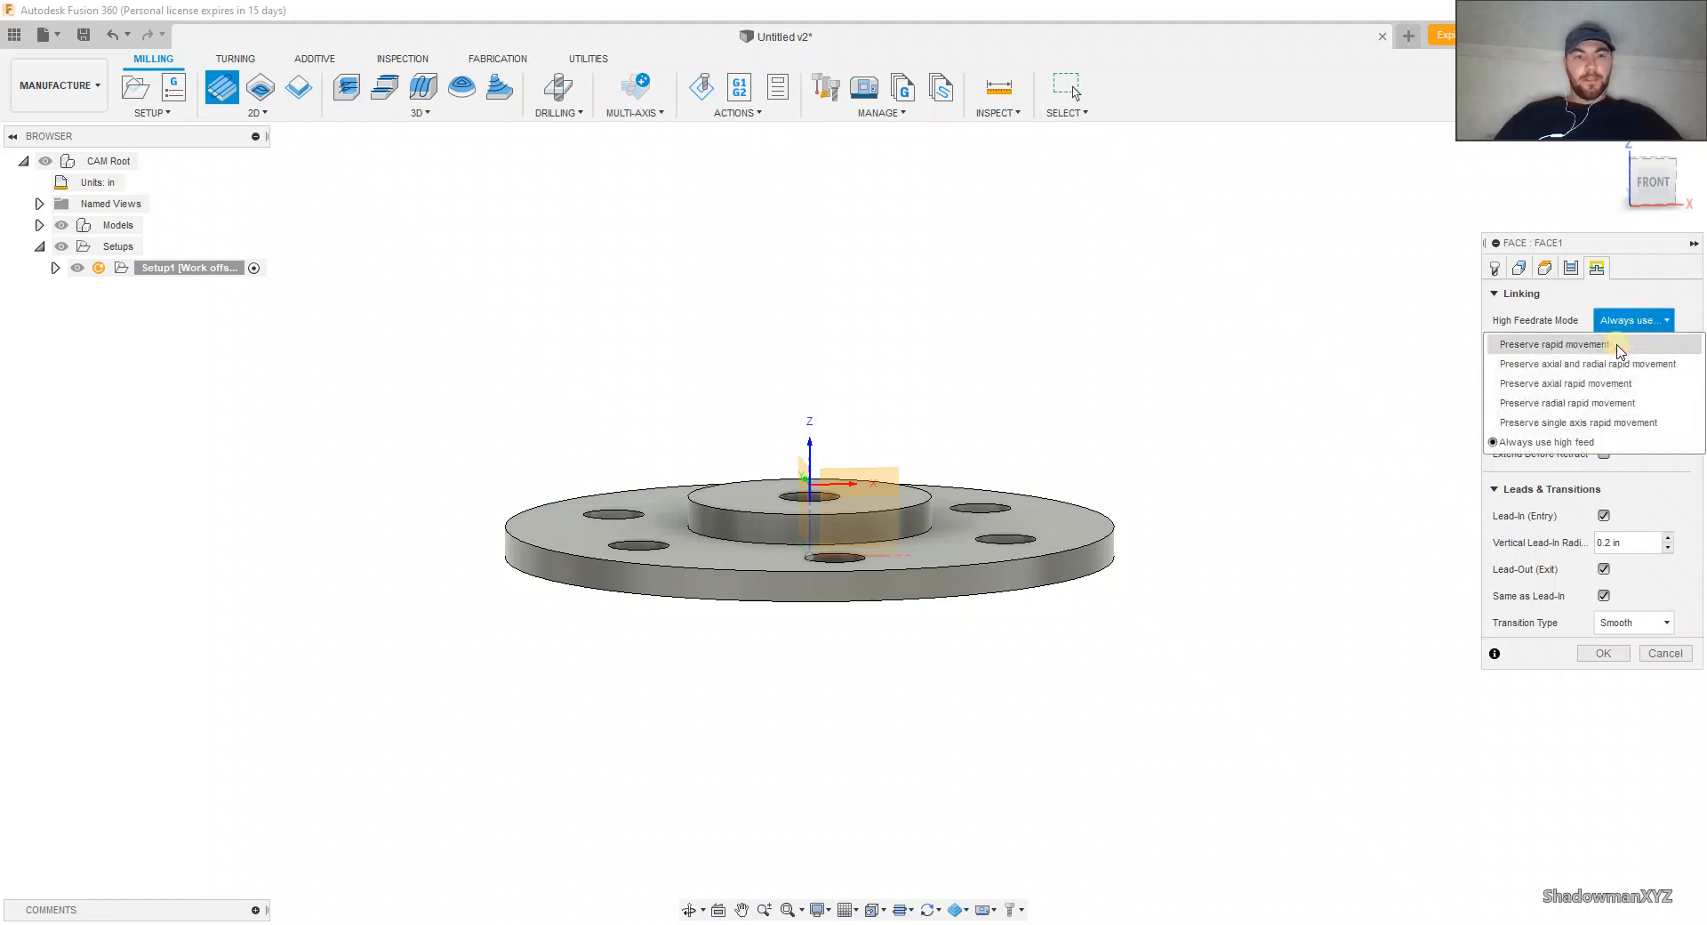
{"action": "left_click", "coordinate": [1618, 346]}
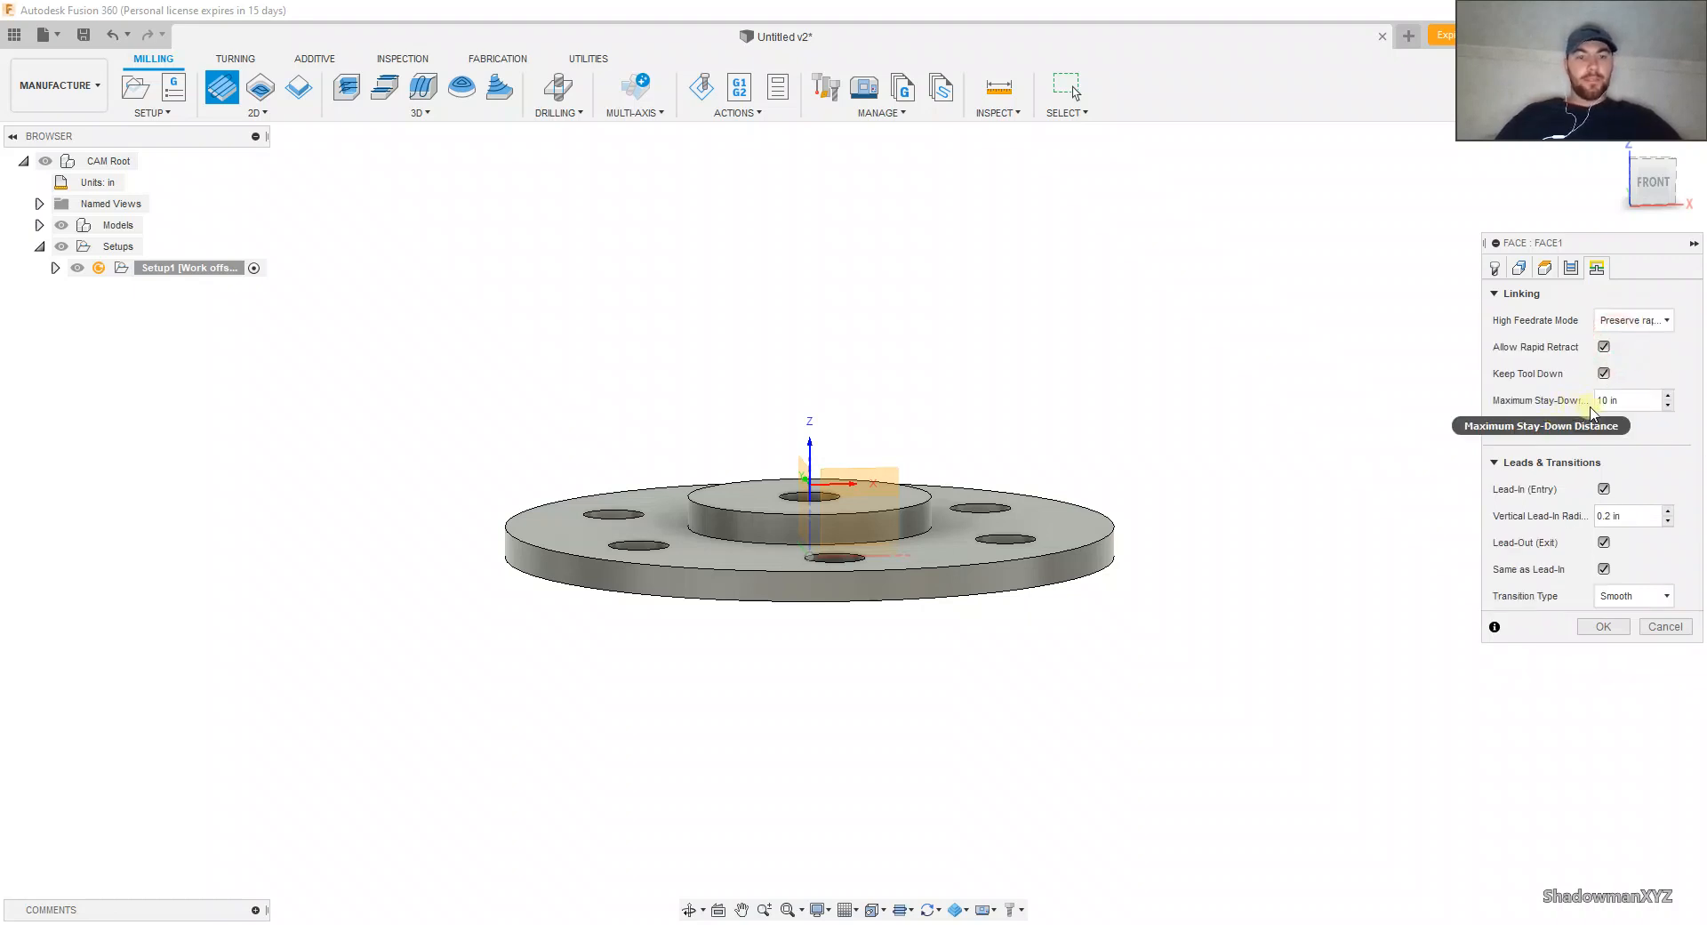
Step: Generate the Face toolpath and simulate it to inspect the material left on the stock
{"action": "left_click", "coordinate": [1598, 627]}
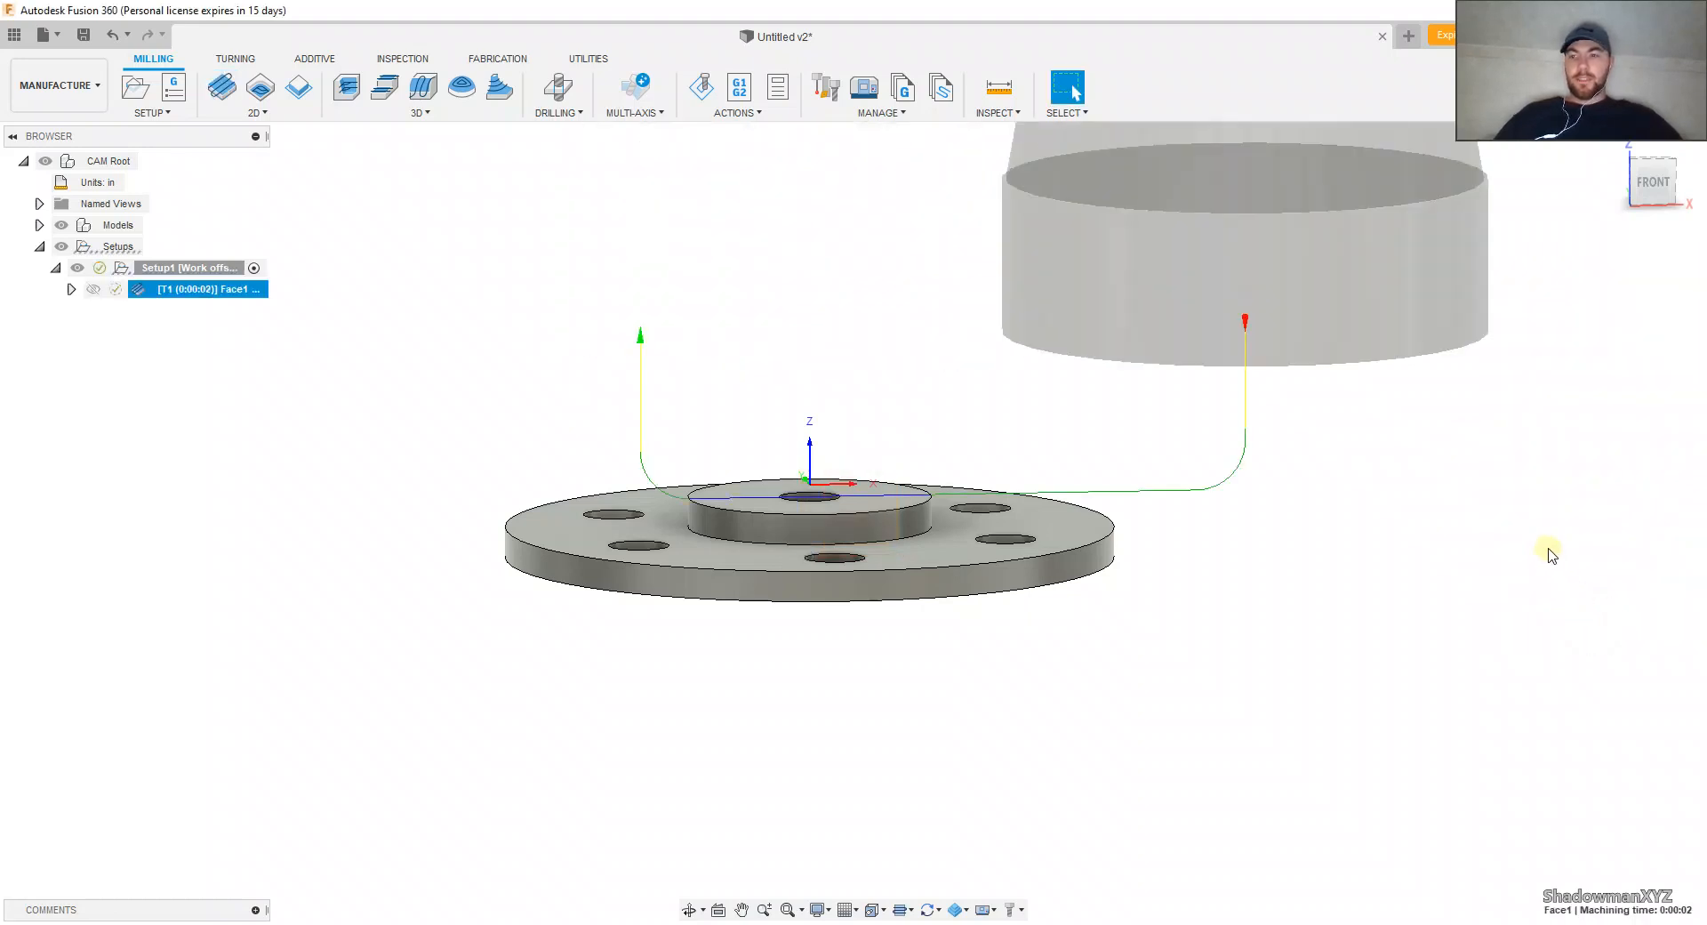
{"action": "mouse_move", "coordinate": [1266, 558]}
{"action": "middle_mouse_down", "text": "shift"}
{"action": "mouse_move", "coordinate": [1266, 586]}
{"action": "mouse_move", "coordinate": [1275, 575]}
{"action": "middle_mouse_up", "text": "shift"}
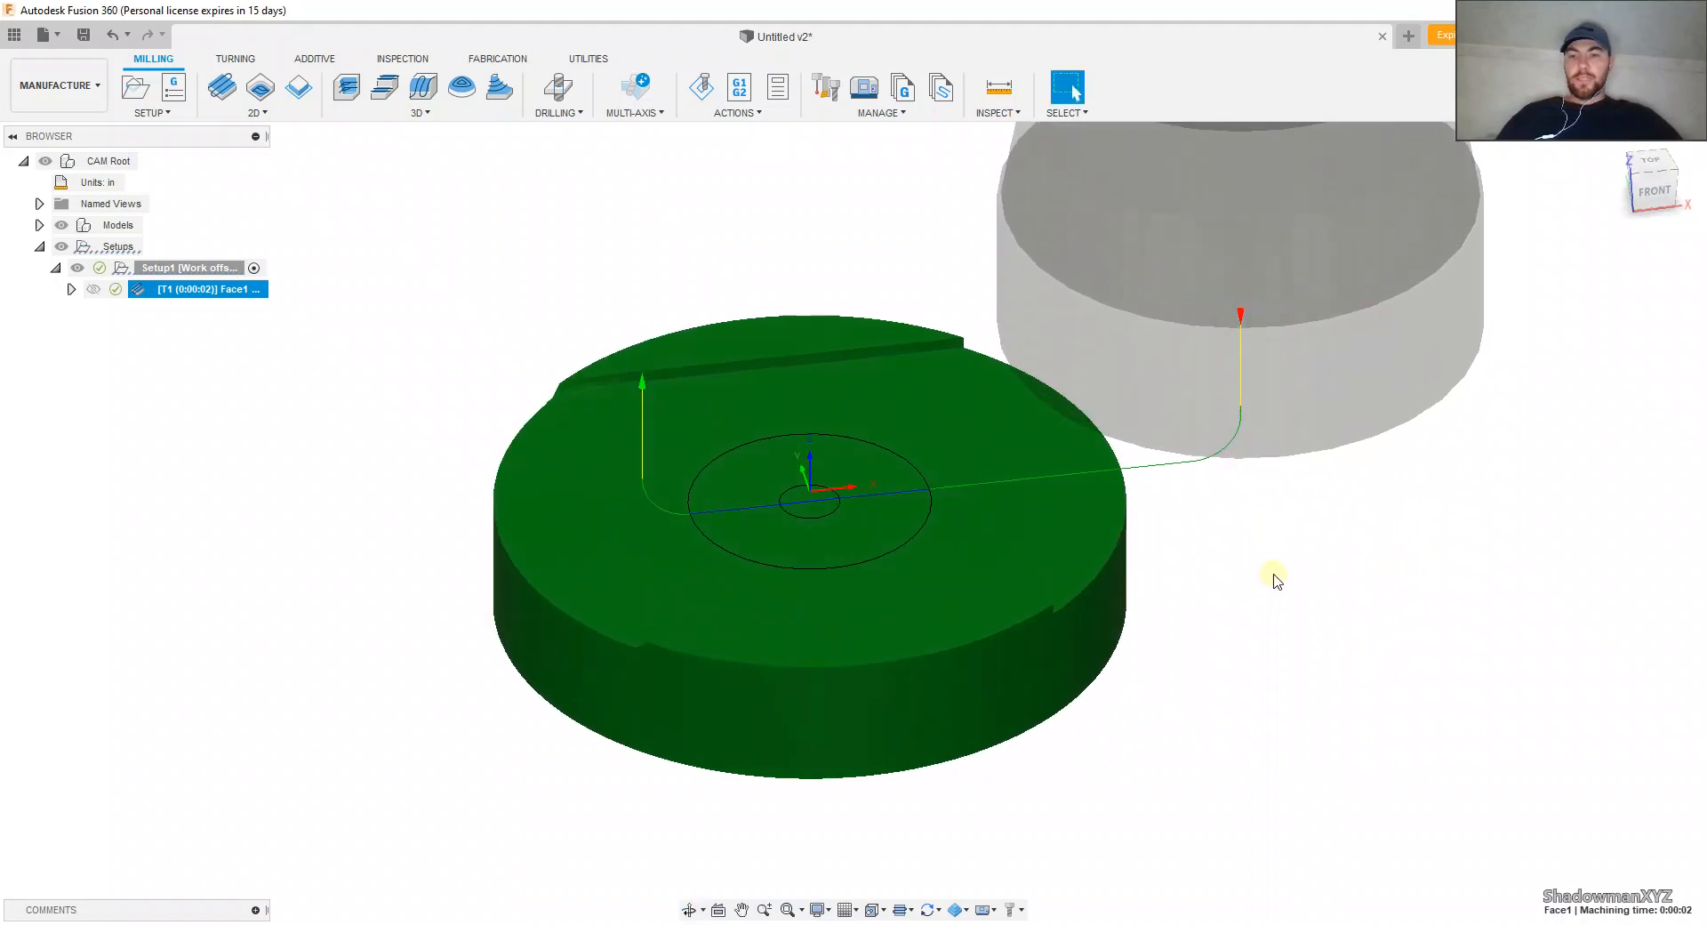
{"action": "left_click", "coordinate": [701, 87]}
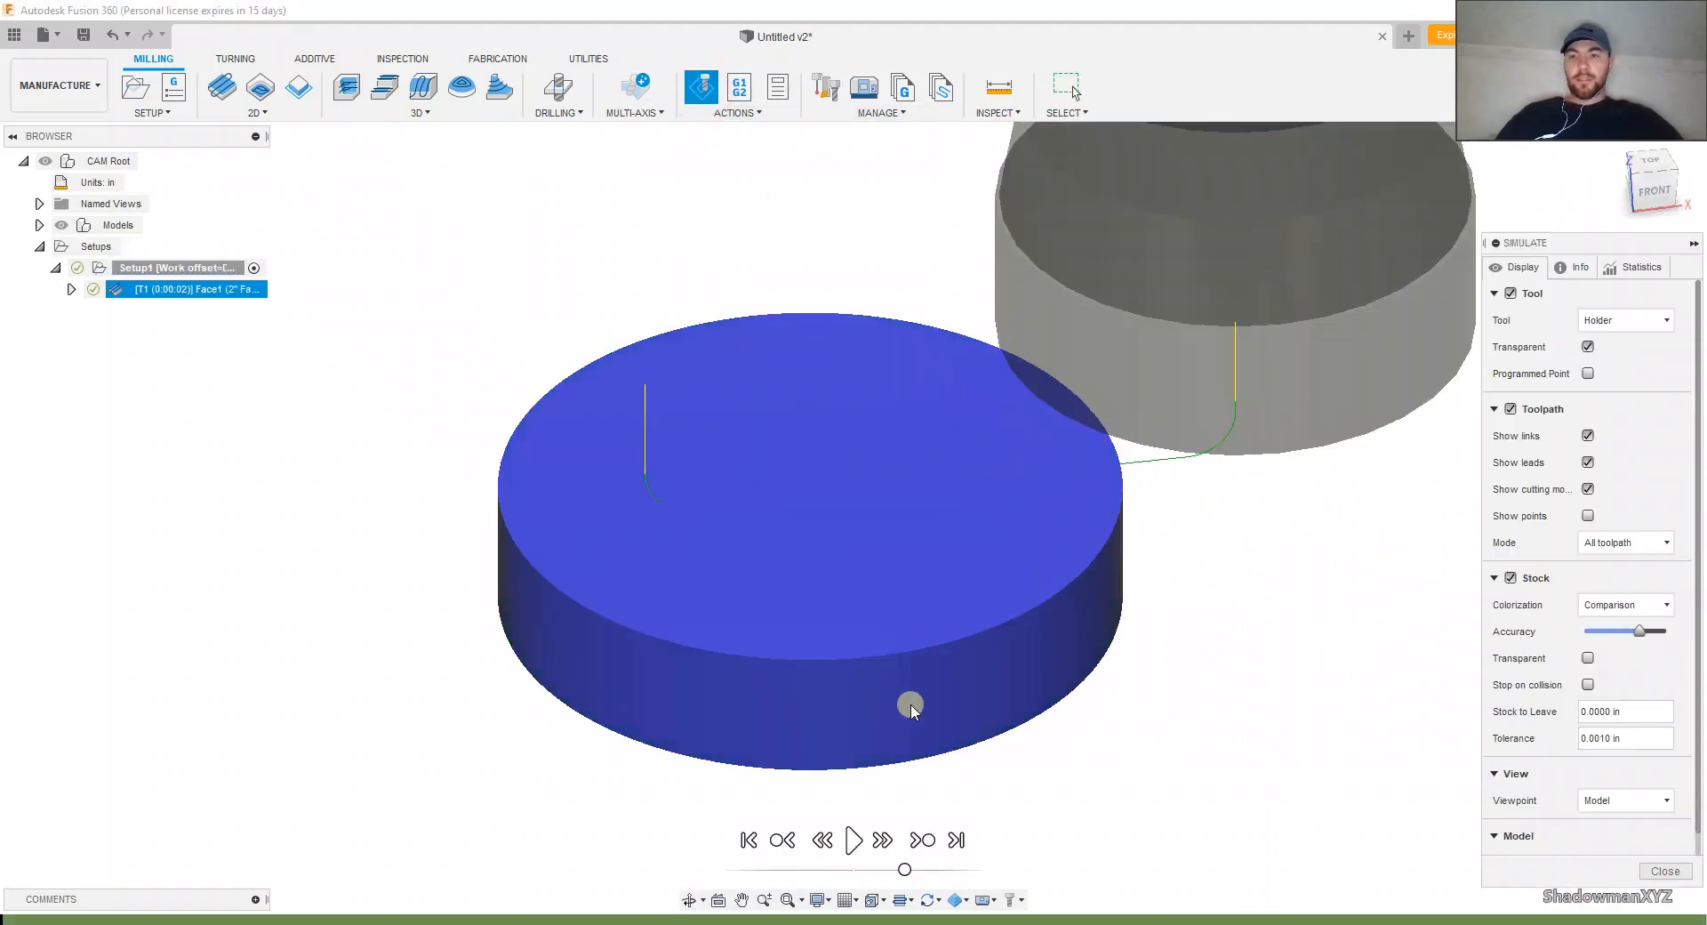
{"action": "left_click", "coordinate": [852, 839]}
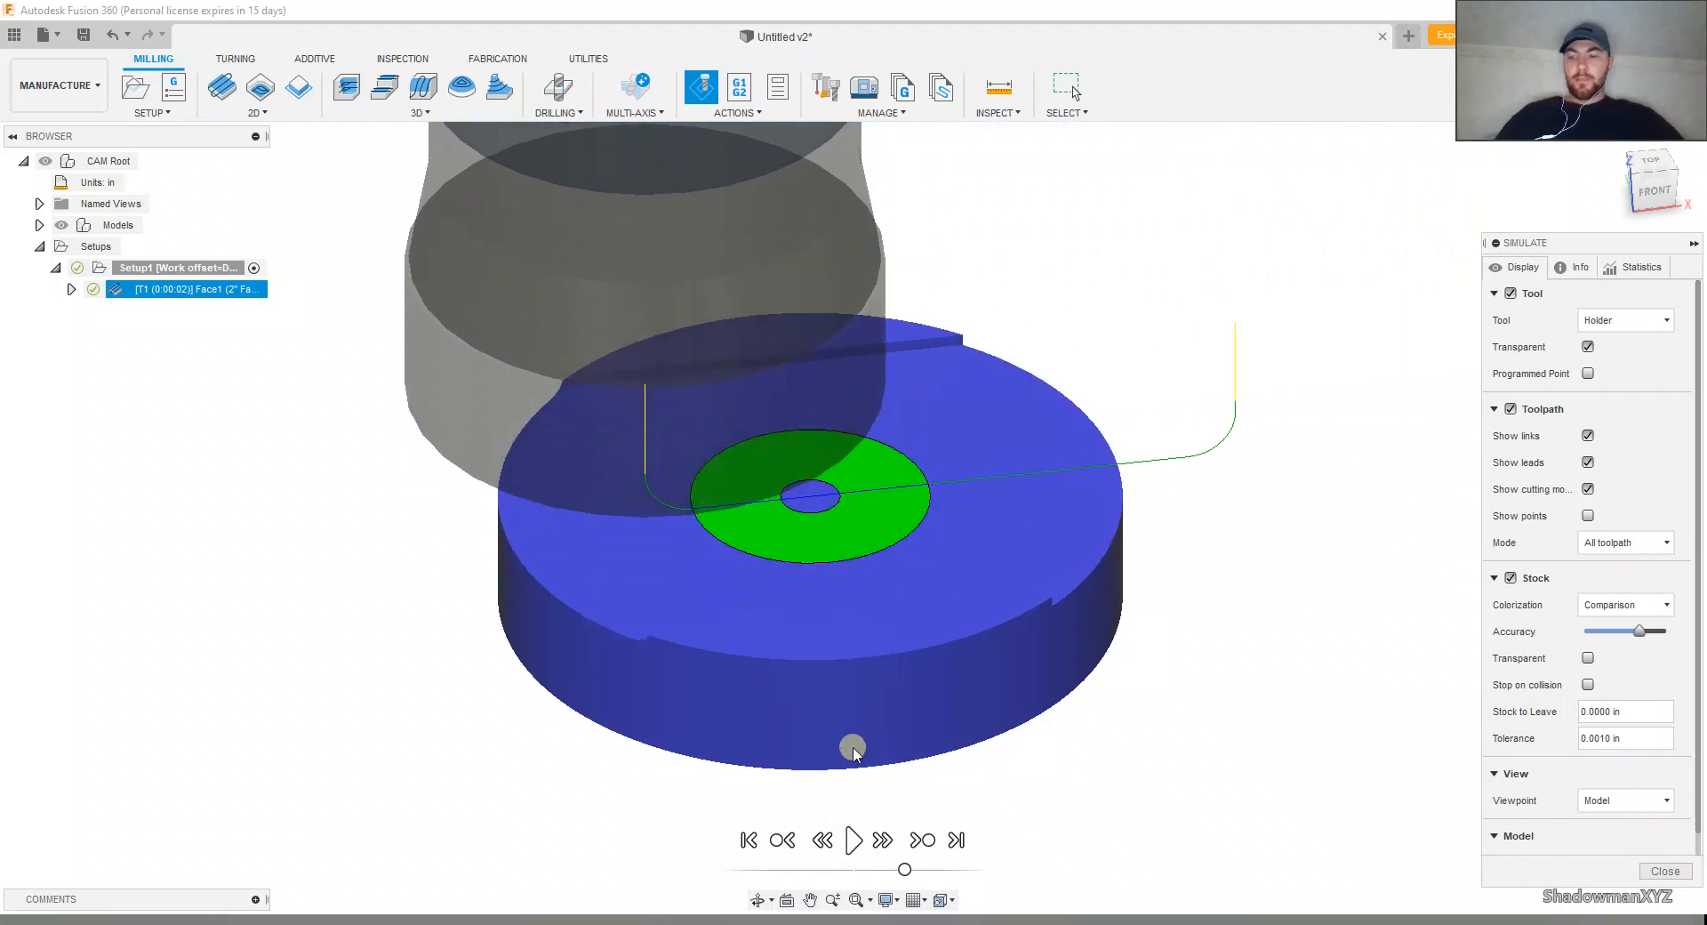
{"action": "middle_click_drag", "start_coordinate": [853, 751], "coordinate": [957, 666], "text": "shift"}
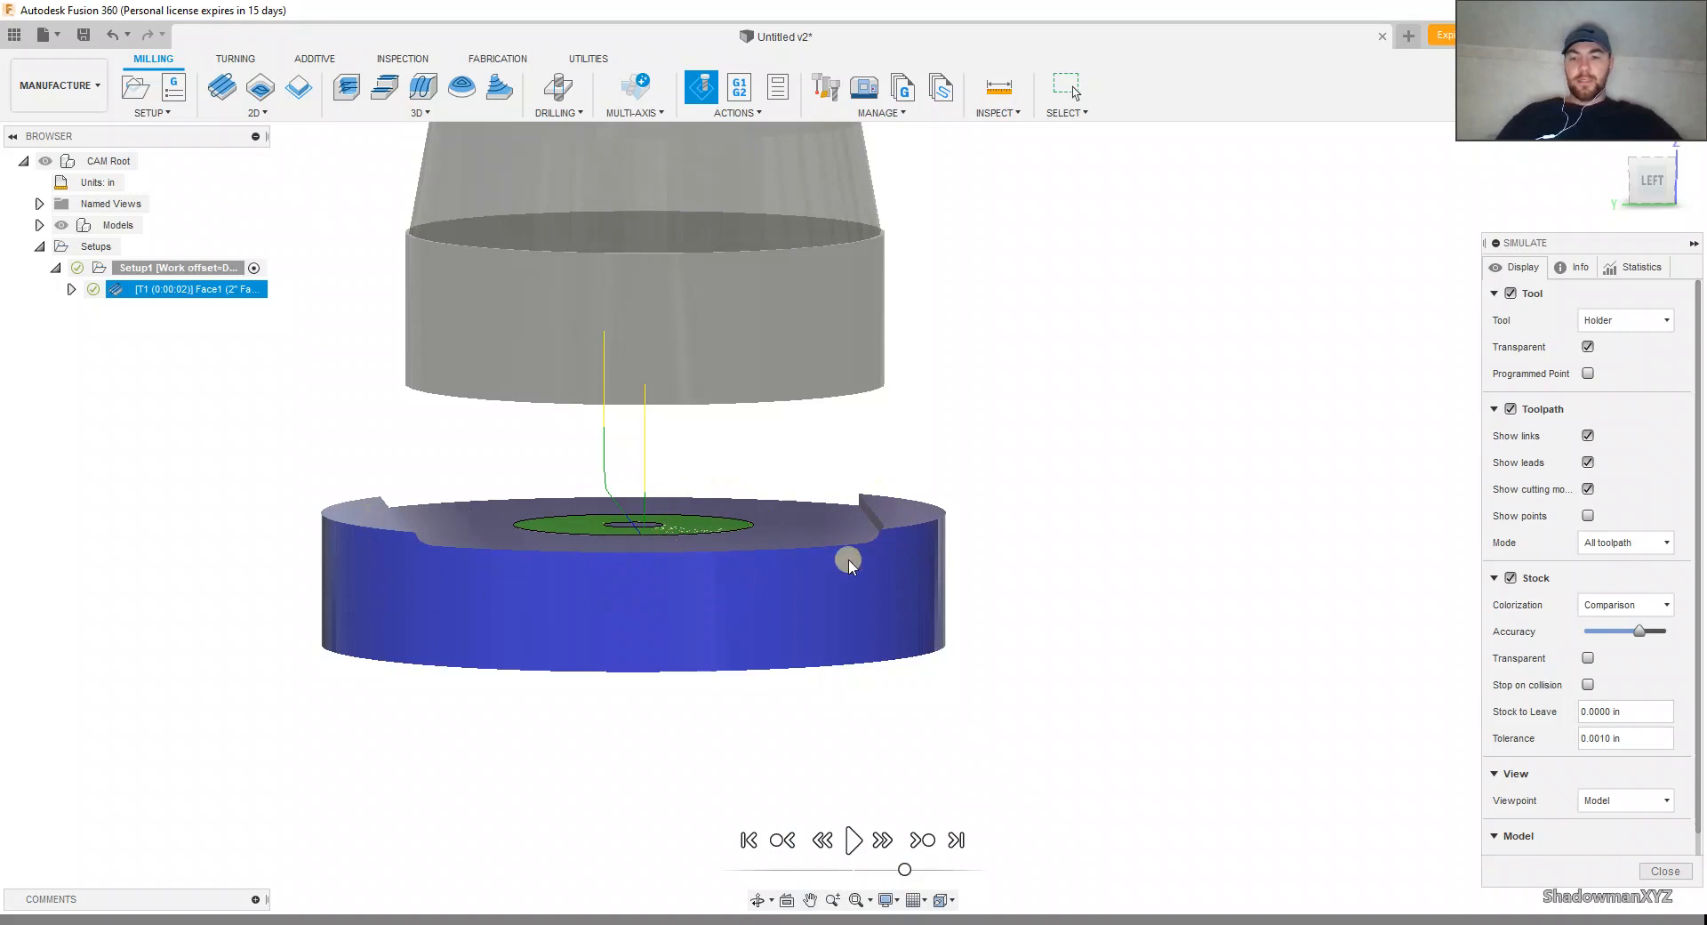
{"action": "left_click", "coordinate": [1667, 872]}
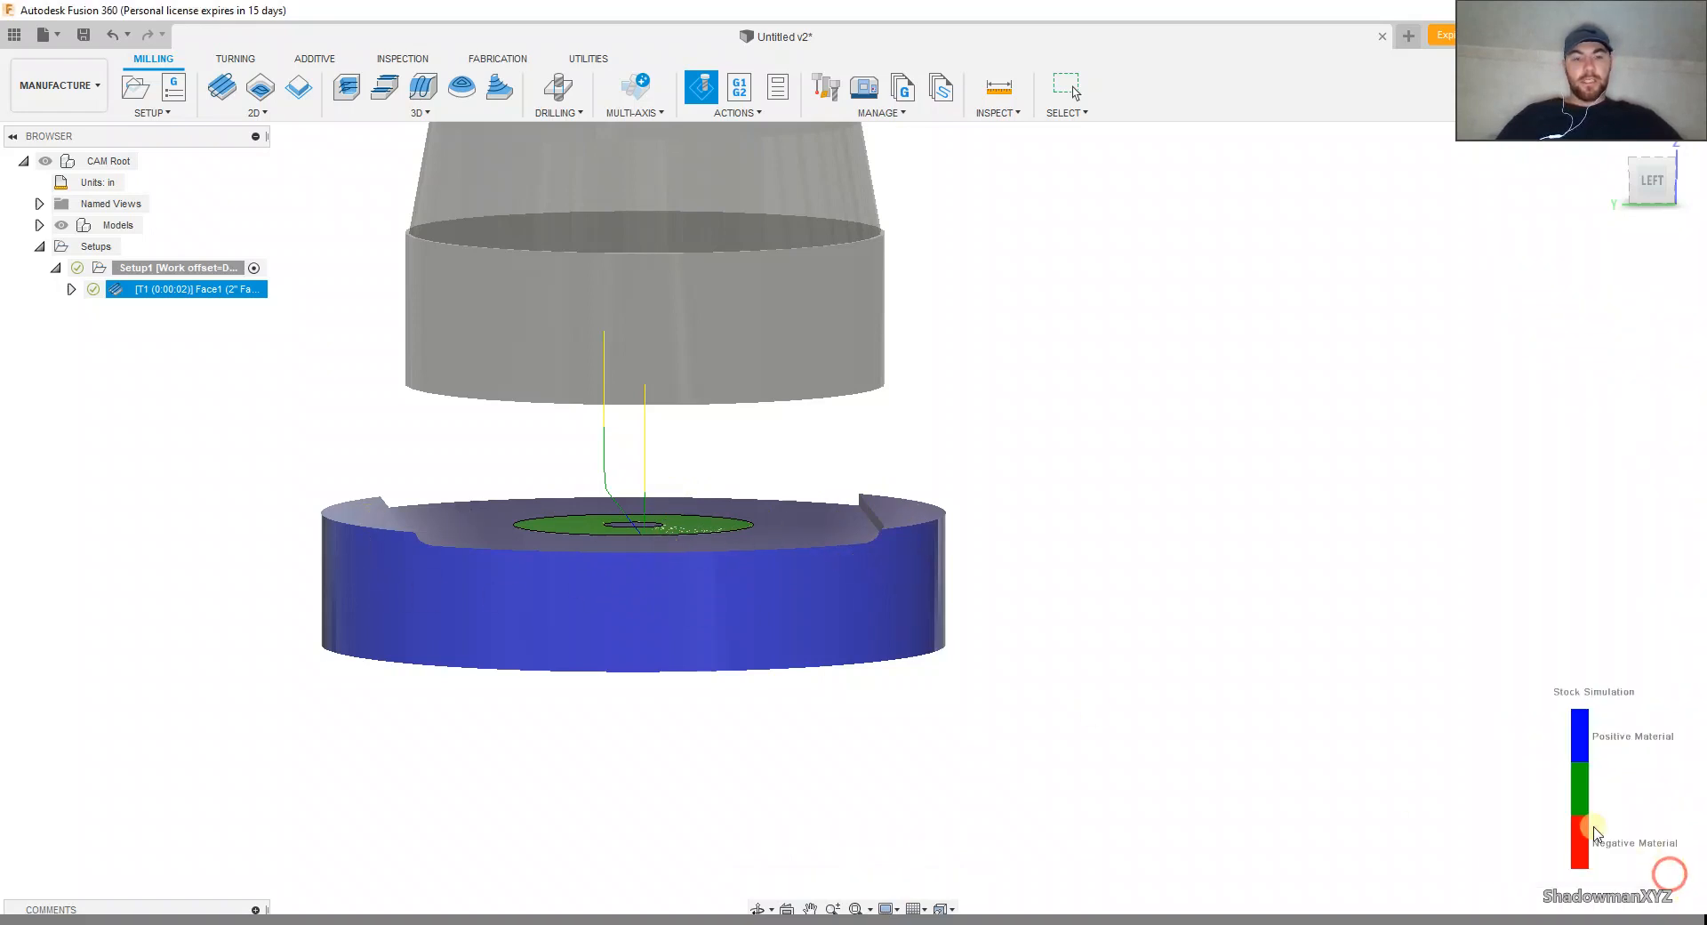
Step: Set the Face operation's stock offset to 0.25 in and inspect the regenerated toolpath and stock from the front
{"action": "right_click", "coordinate": [252, 294]}
{"action": "left_click", "coordinate": [268, 310]}
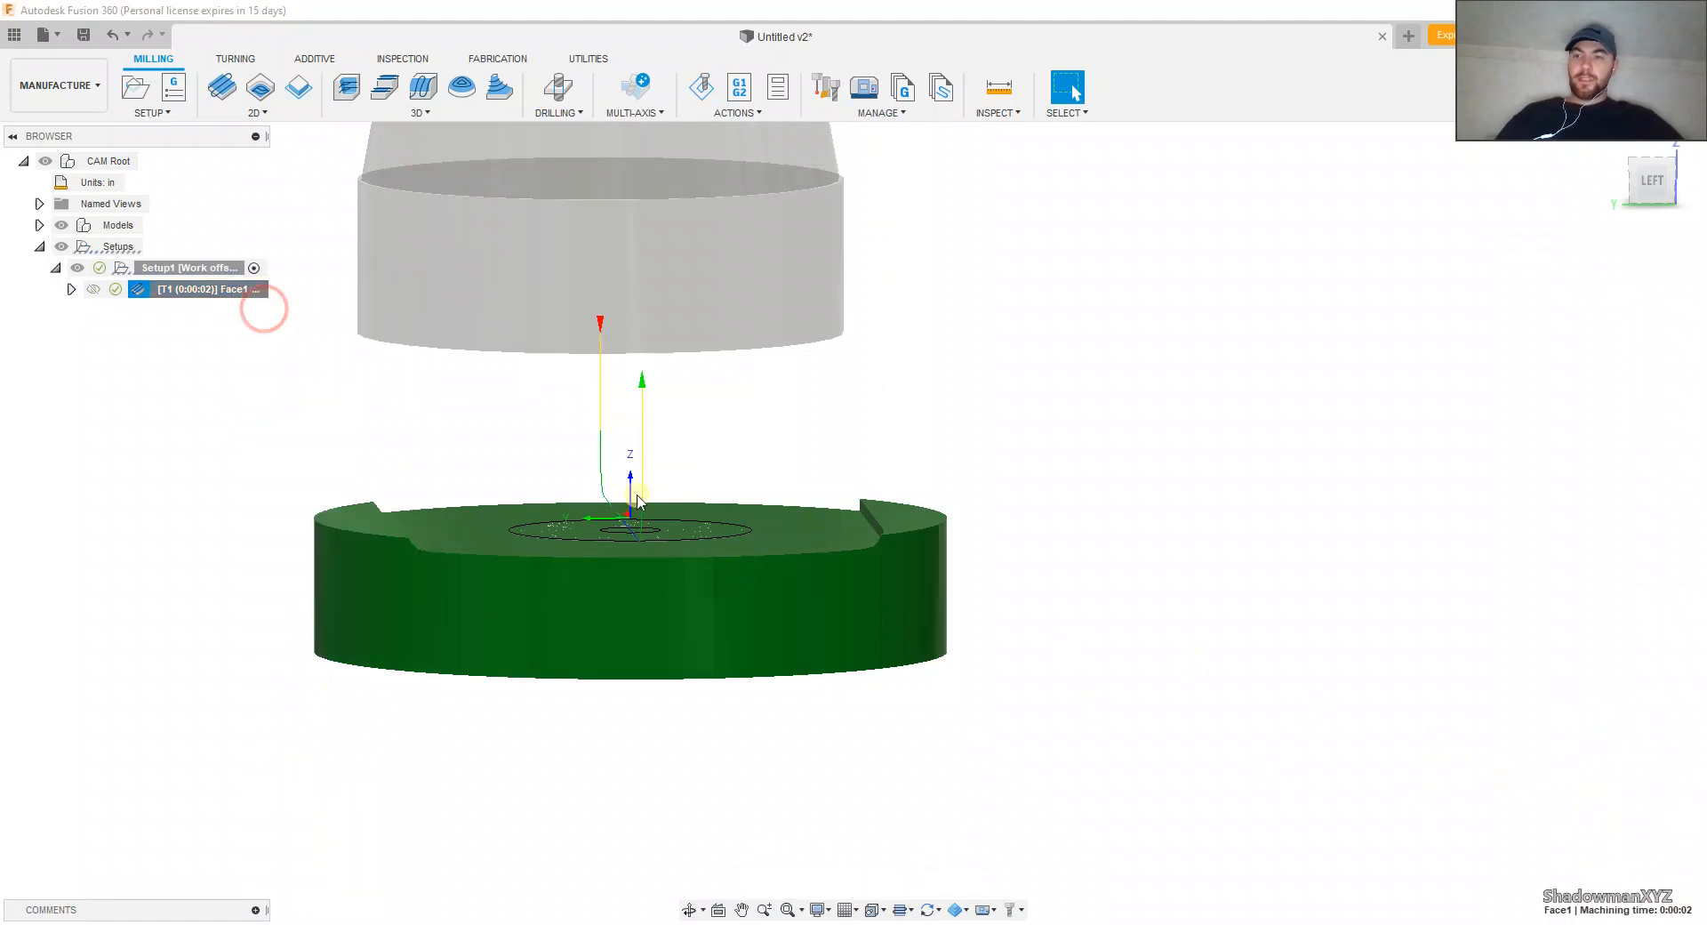
{"action": "left_click", "coordinate": [1569, 268]}
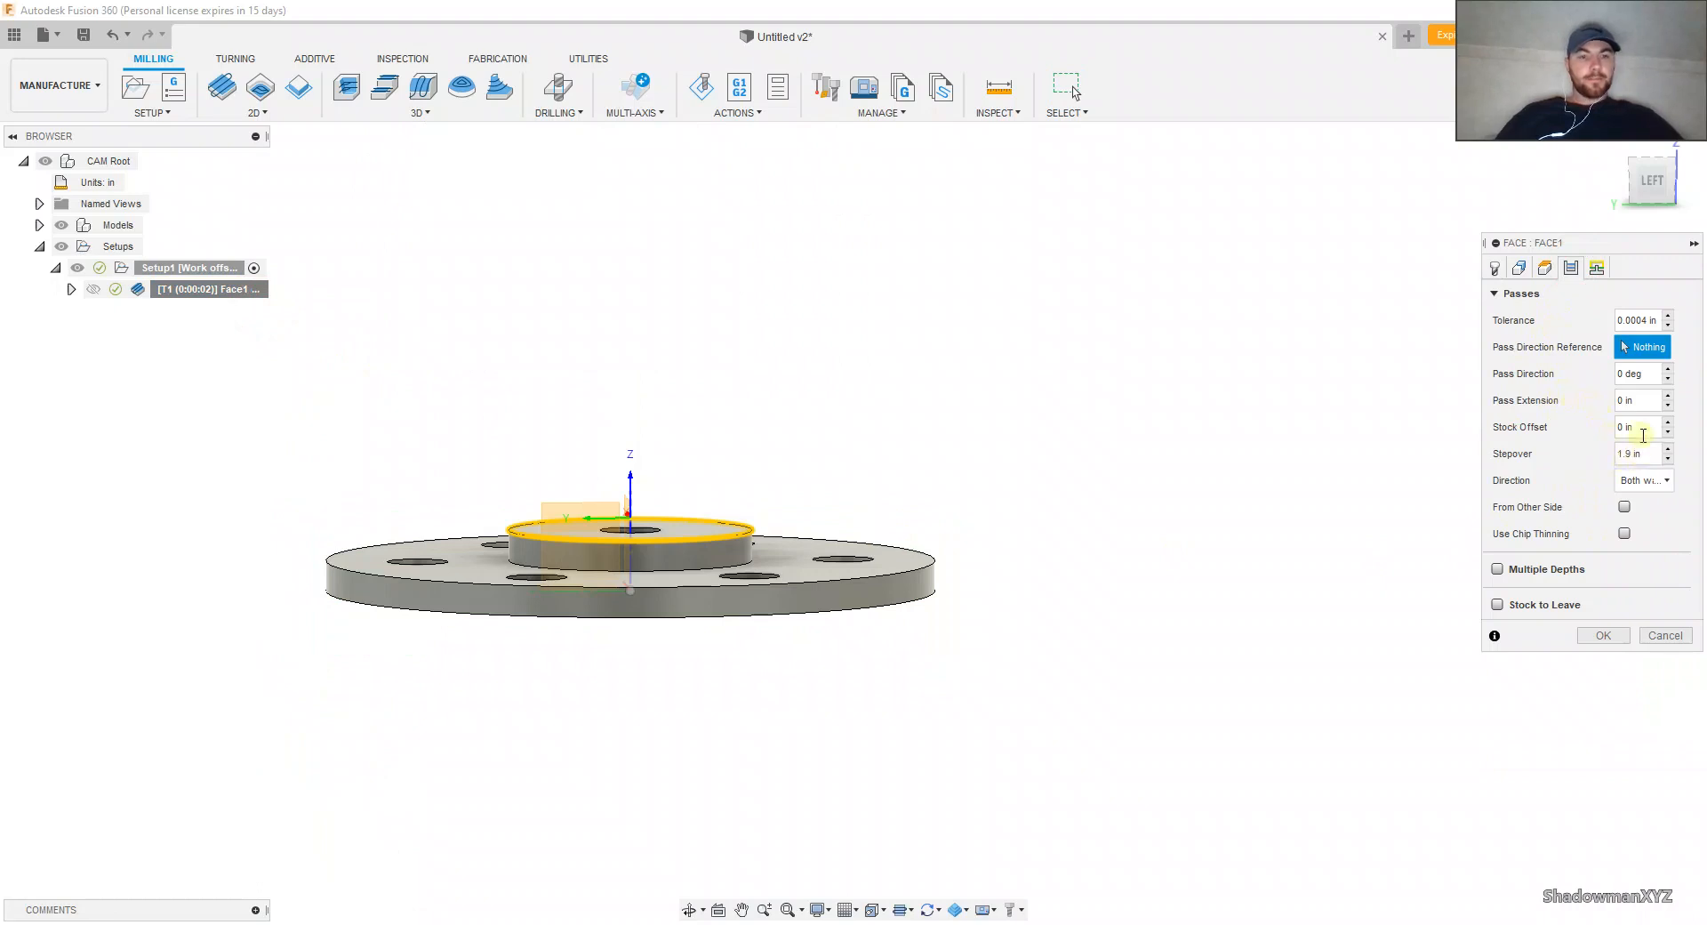
{"action": "left_click", "coordinate": [1640, 427]}
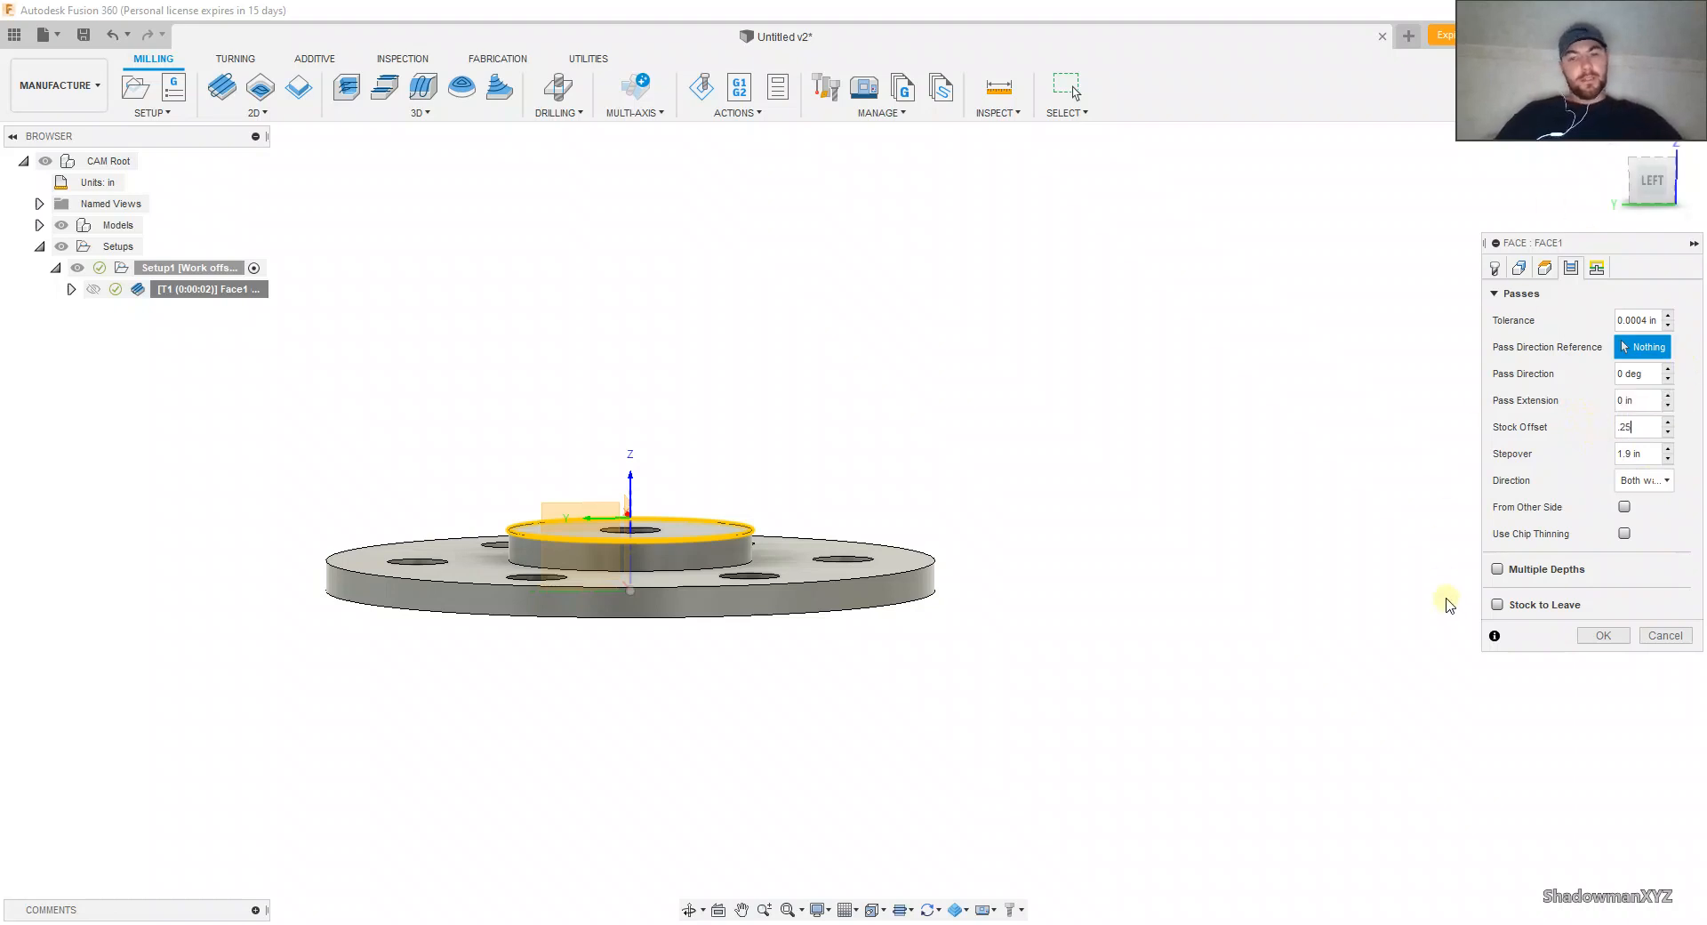
{"action": "left_click", "coordinate": [1606, 635]}
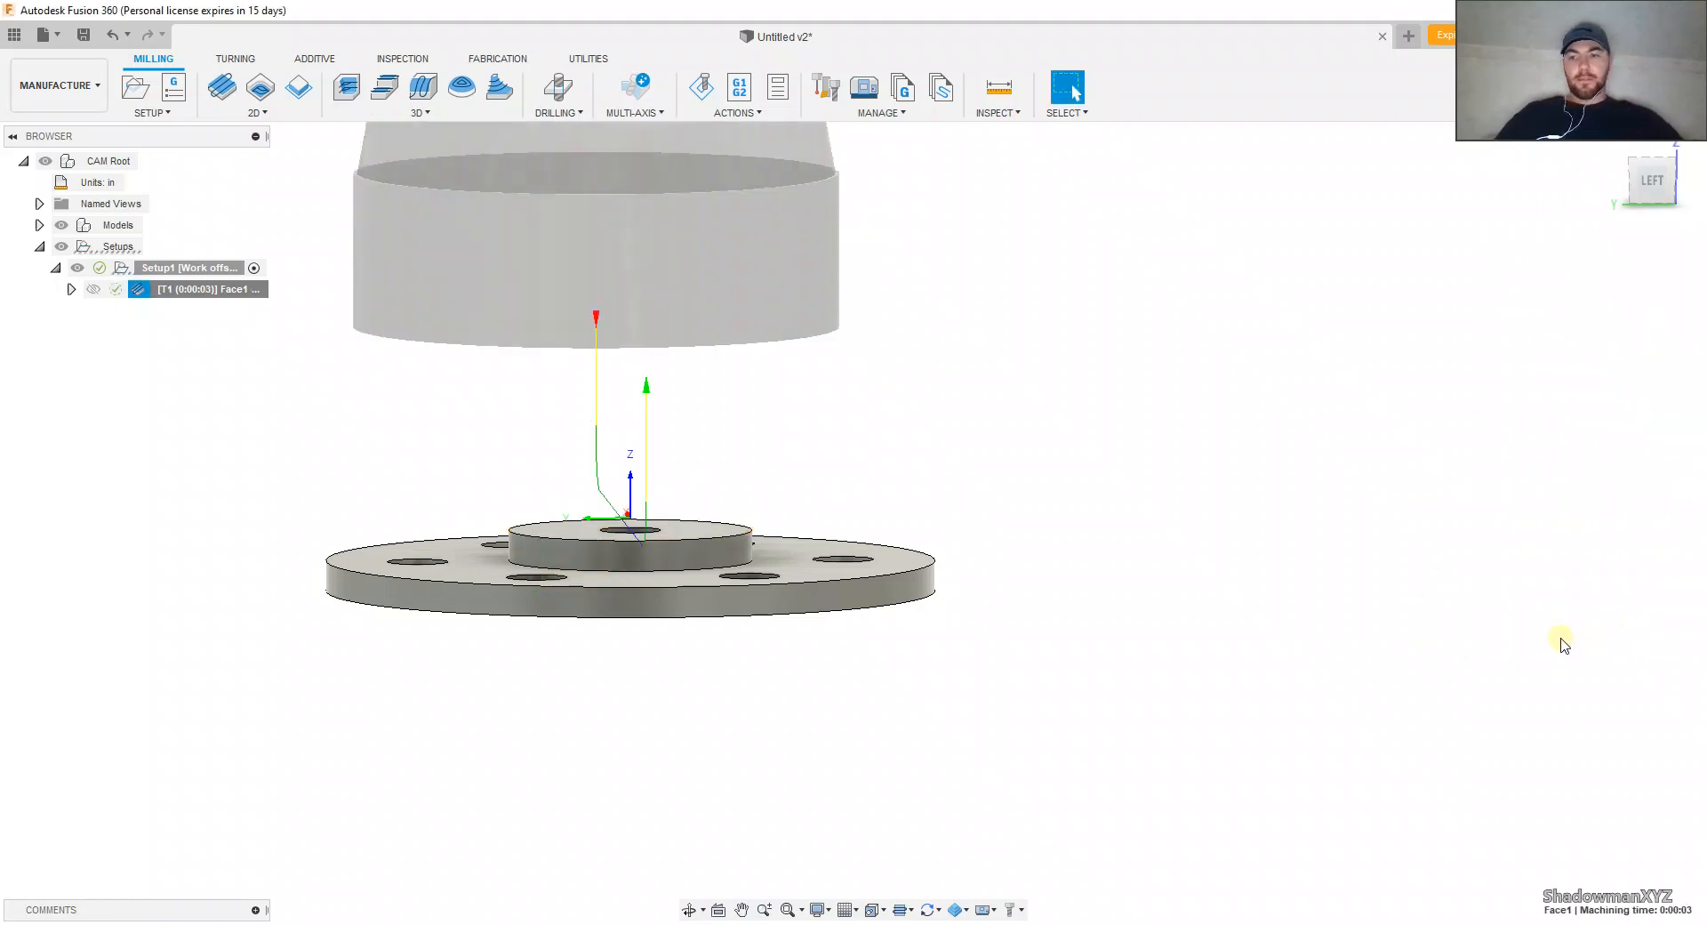
{"action": "middle_click_drag", "start_coordinate": [1506, 597], "coordinate": [1357, 640], "text": "shift"}
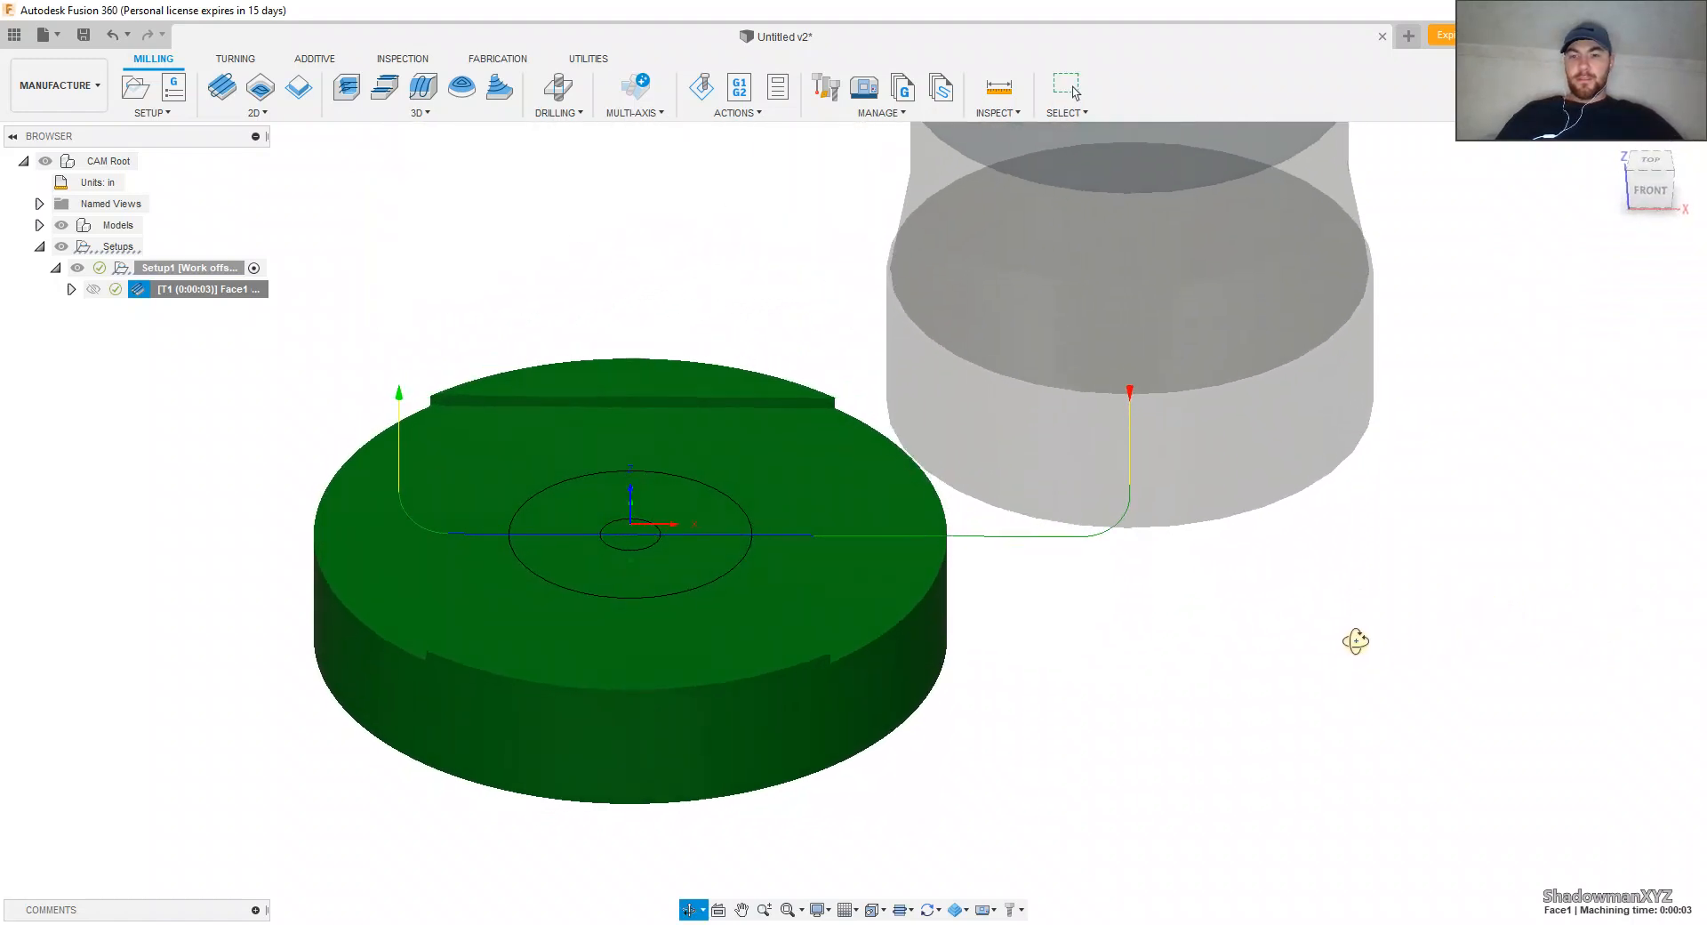
{"action": "middle_click_drag", "start_coordinate": [1067, 608], "coordinate": [1071, 554], "text": "shift"}
{"action": "left_click", "coordinate": [1653, 181]}
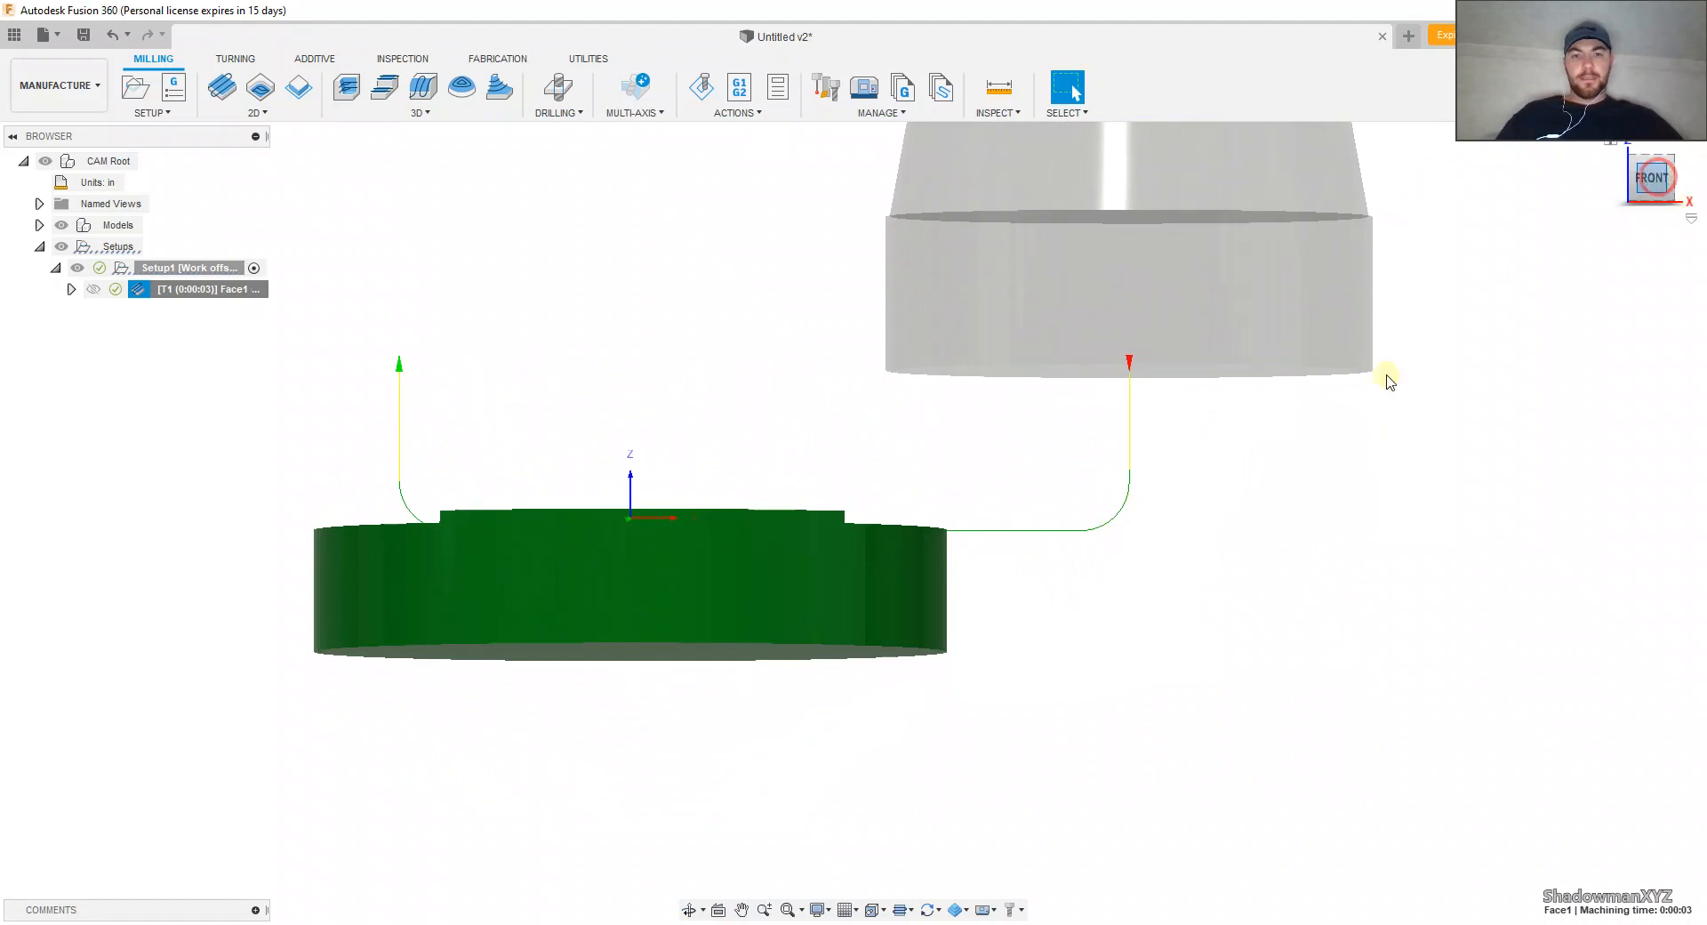
Step: Set the Face operation's stock offset to 1 in and regenerate its toolpath
{"action": "right_click", "coordinate": [218, 289]}
{"action": "left_click", "coordinate": [251, 311]}
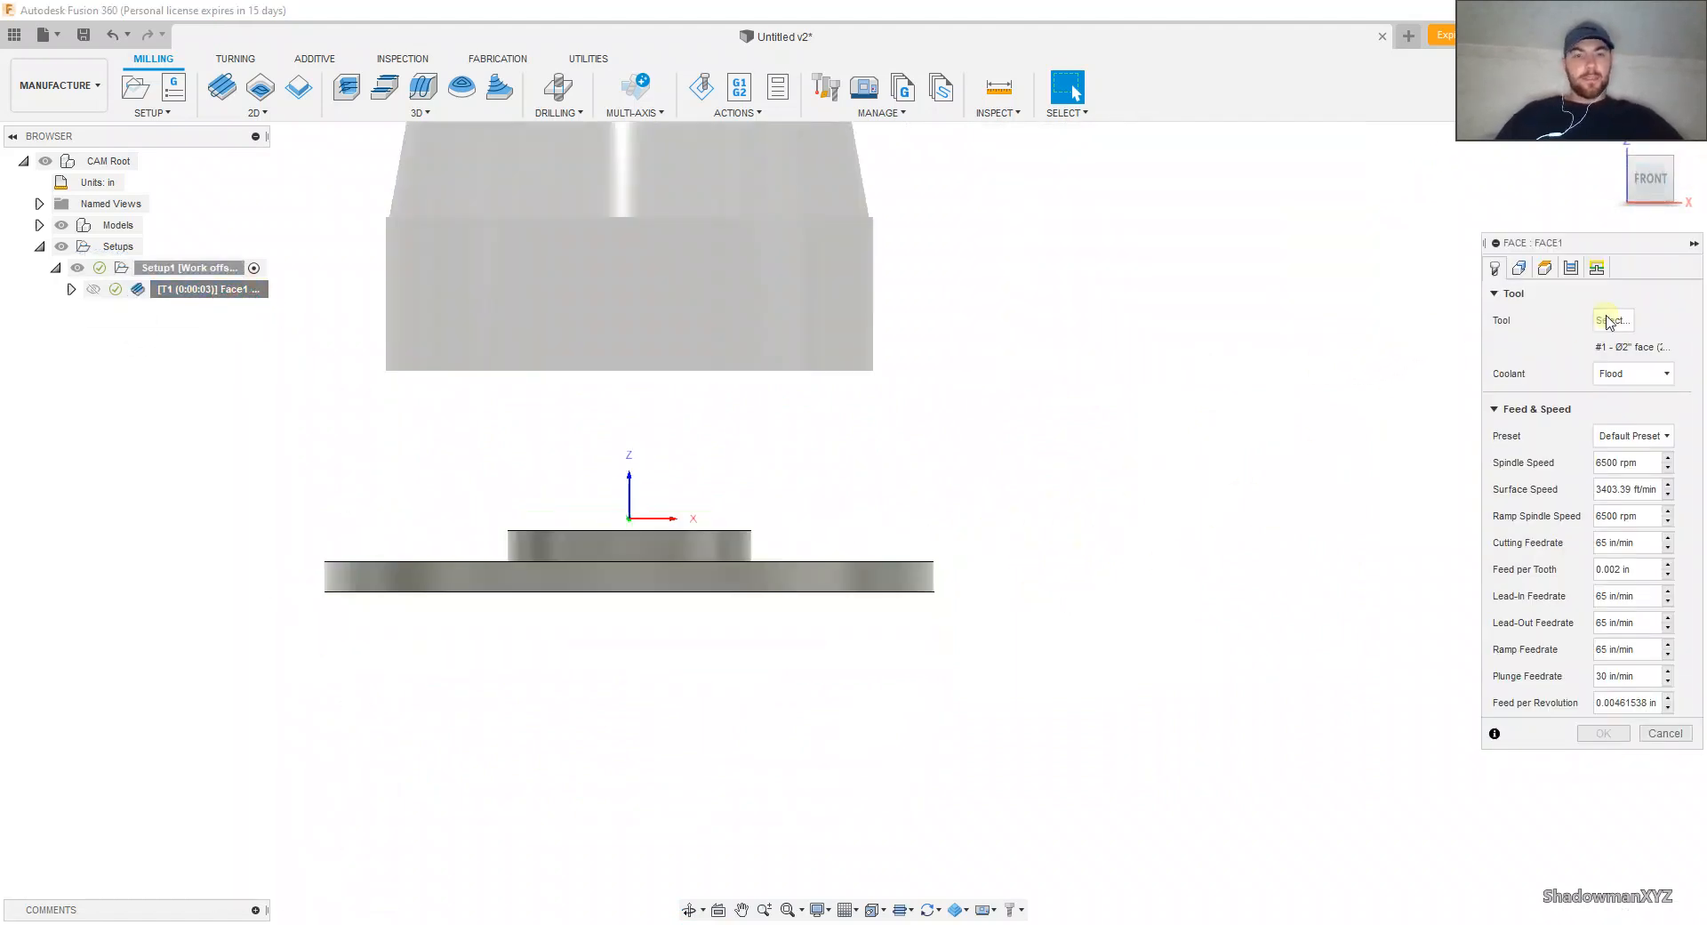
{"action": "left_click", "coordinate": [1571, 266]}
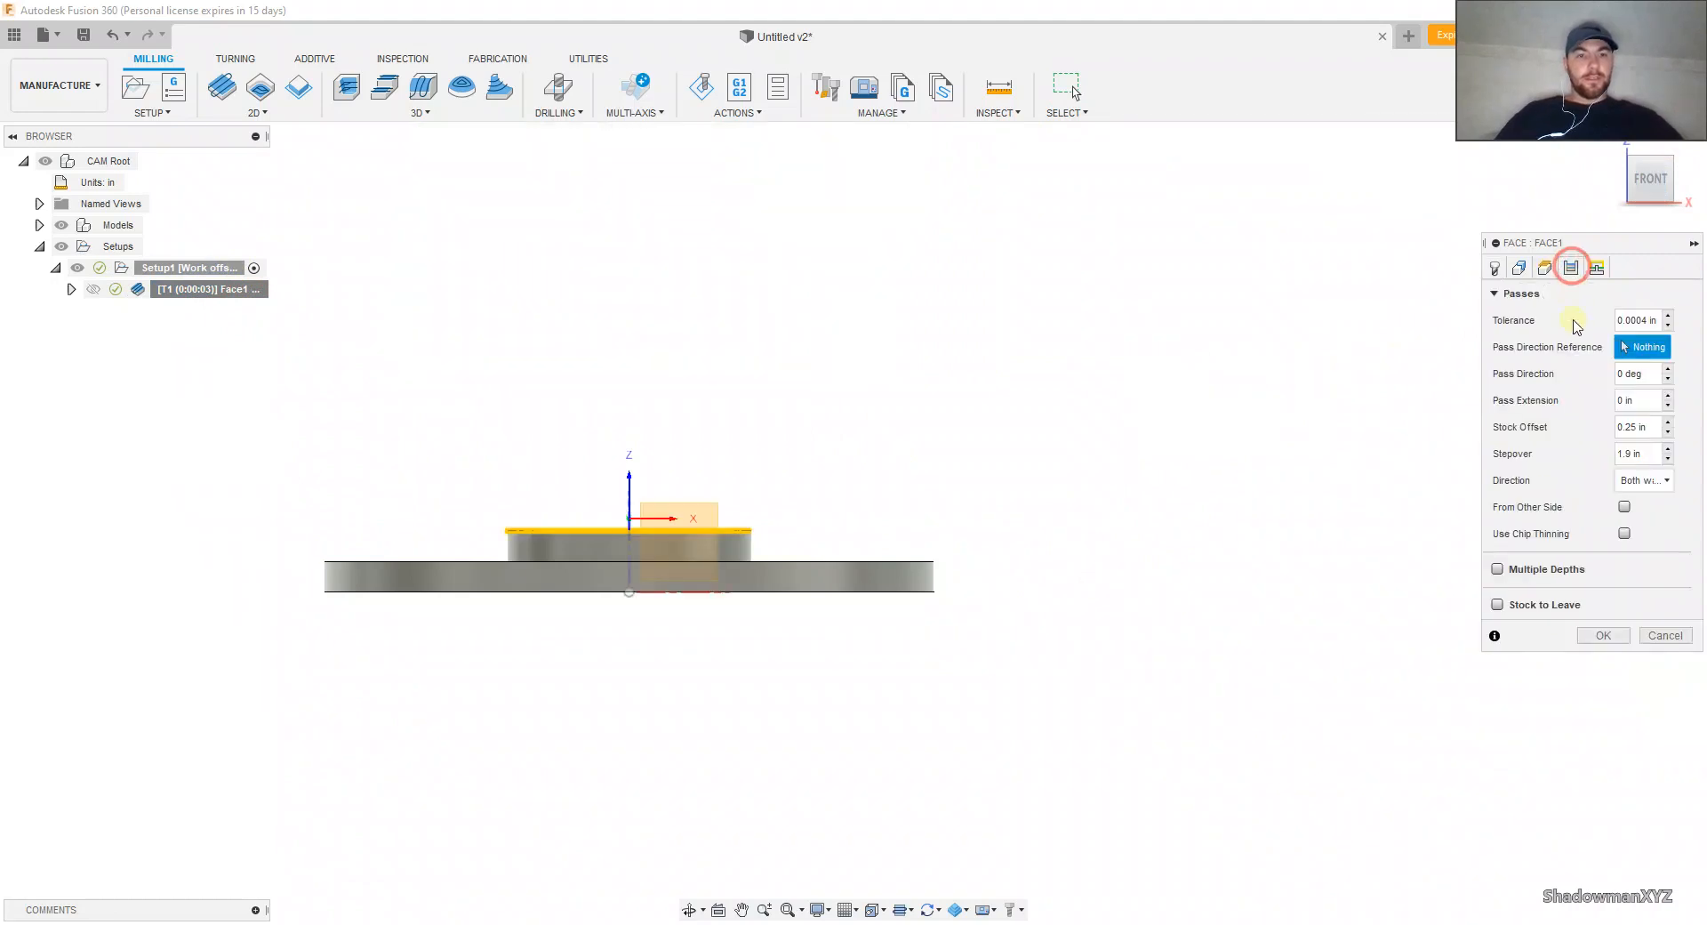
{"action": "left_click", "coordinate": [1653, 427]}
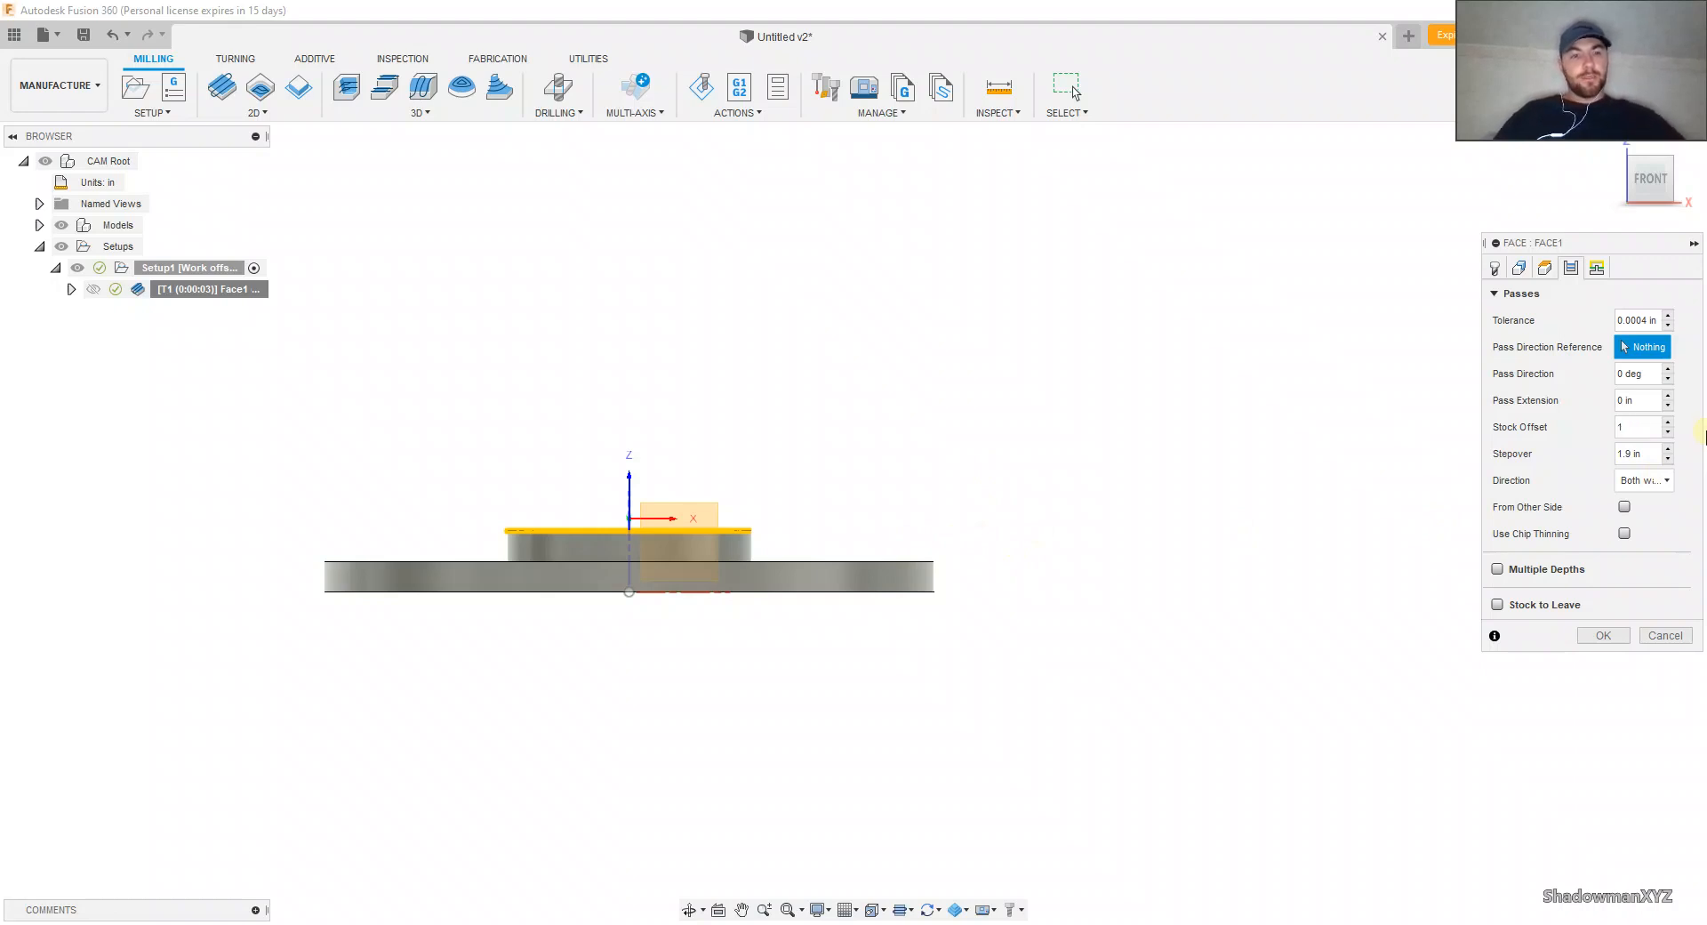
{"action": "left_click", "coordinate": [1603, 635]}
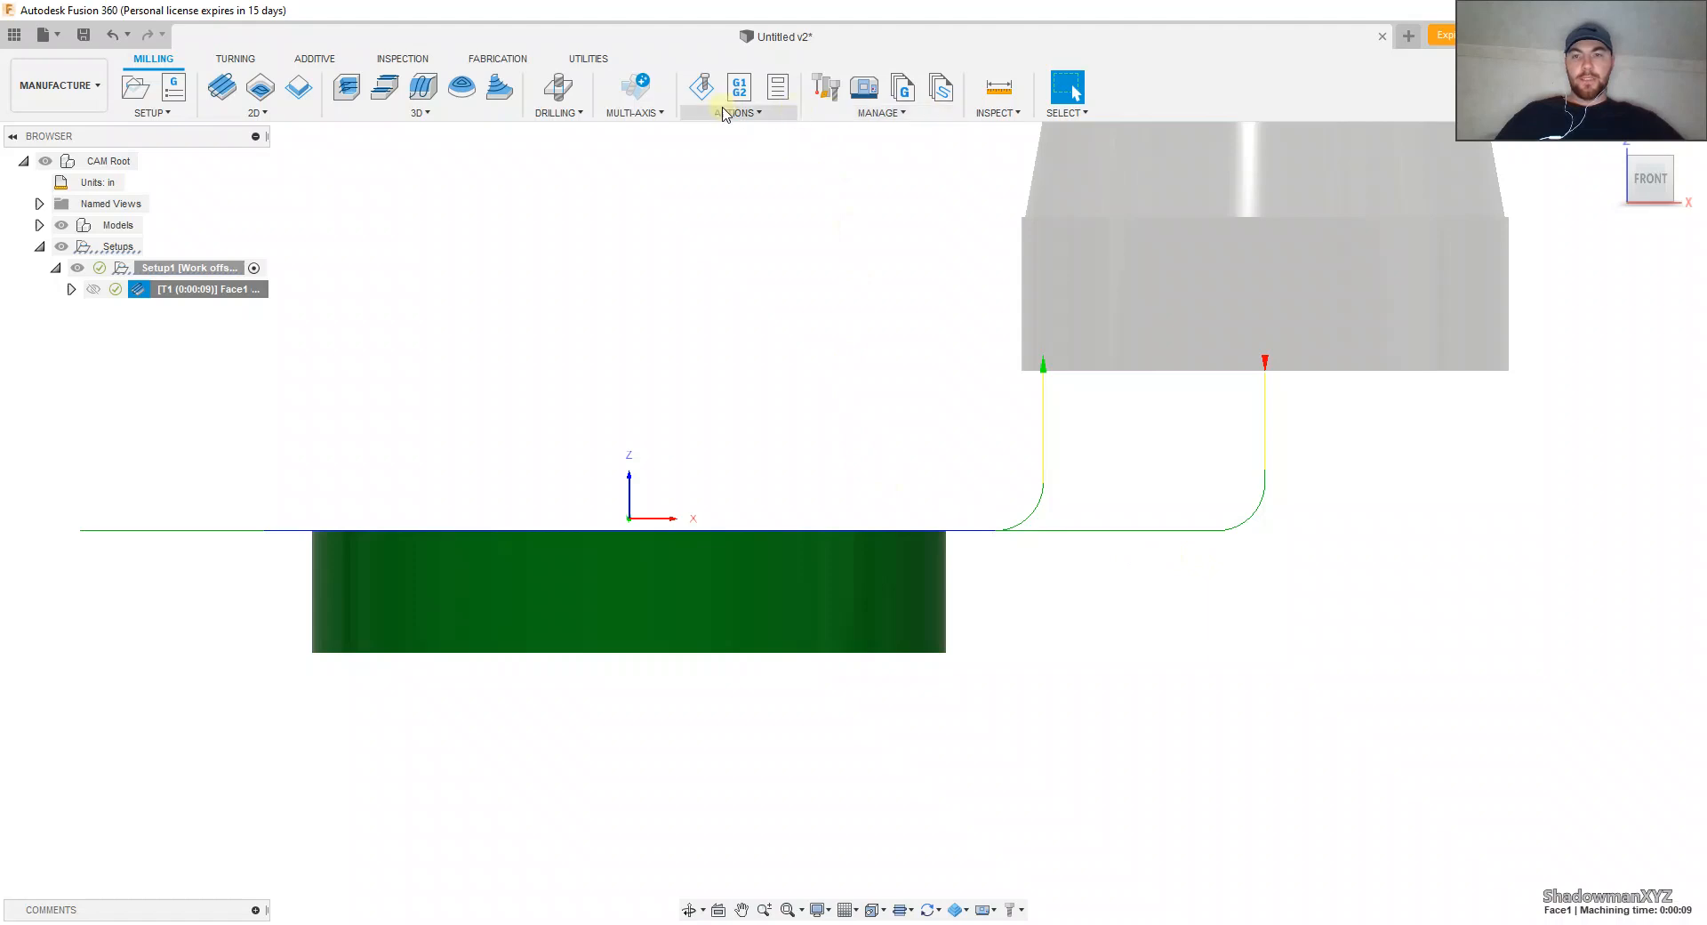
Step: Simulate the Face toolpath at an adjusted speed and examine how the face mill clears the whole stock top
{"action": "left_click", "coordinate": [702, 86]}
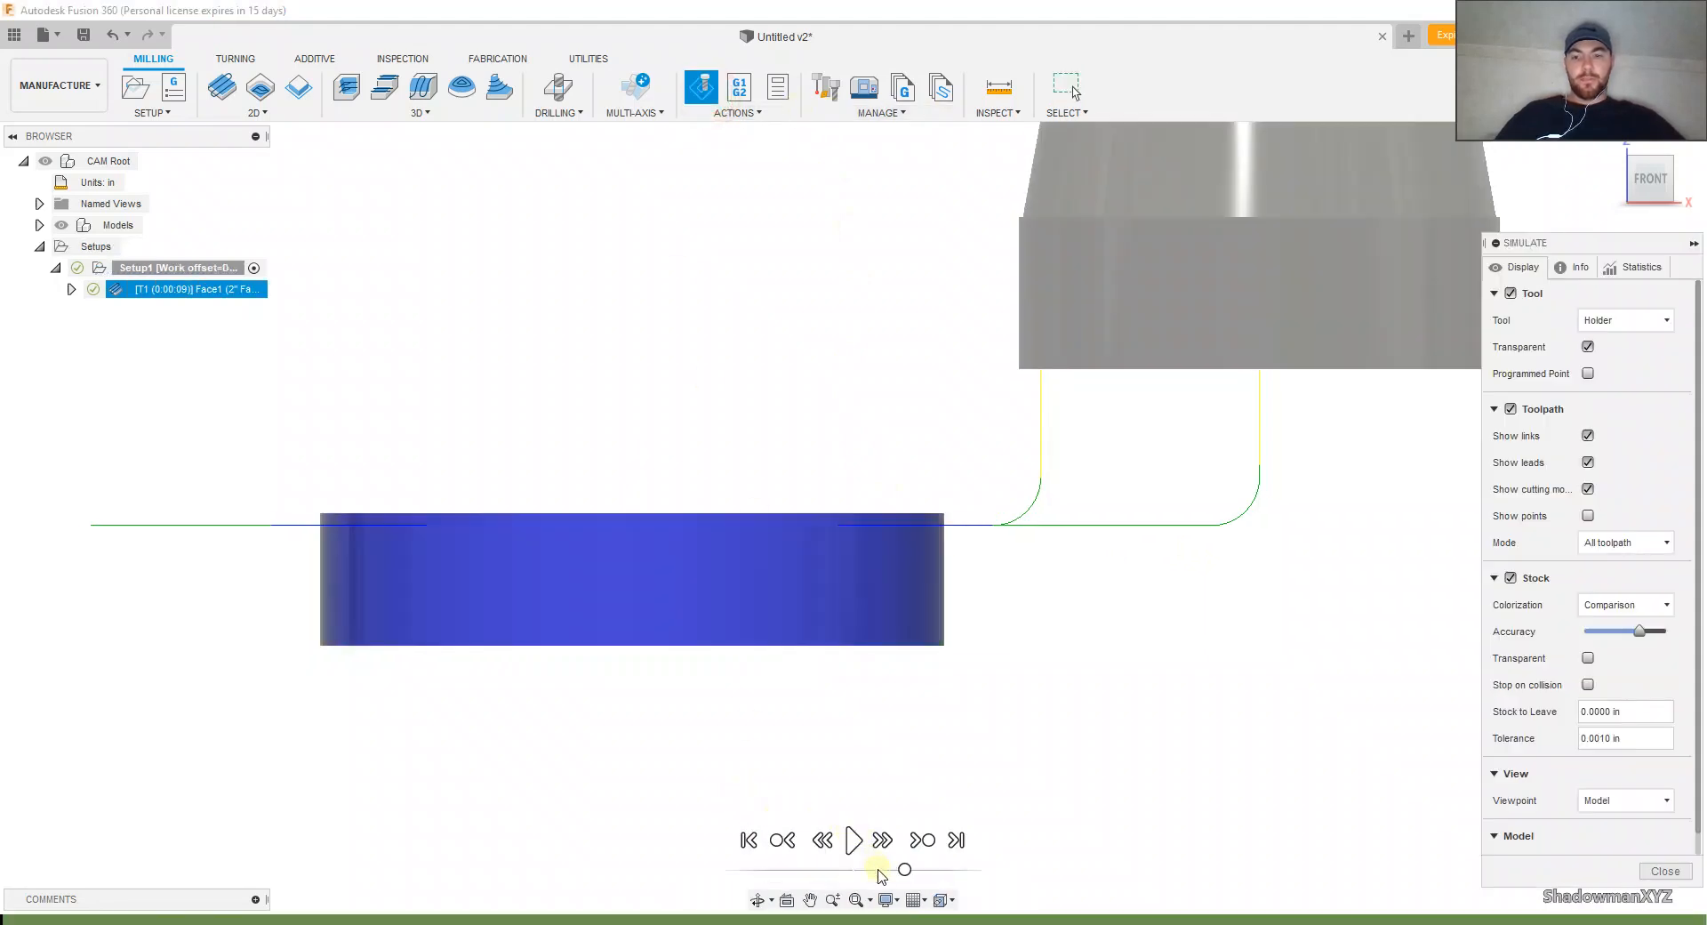
{"action": "left_click", "coordinate": [855, 839]}
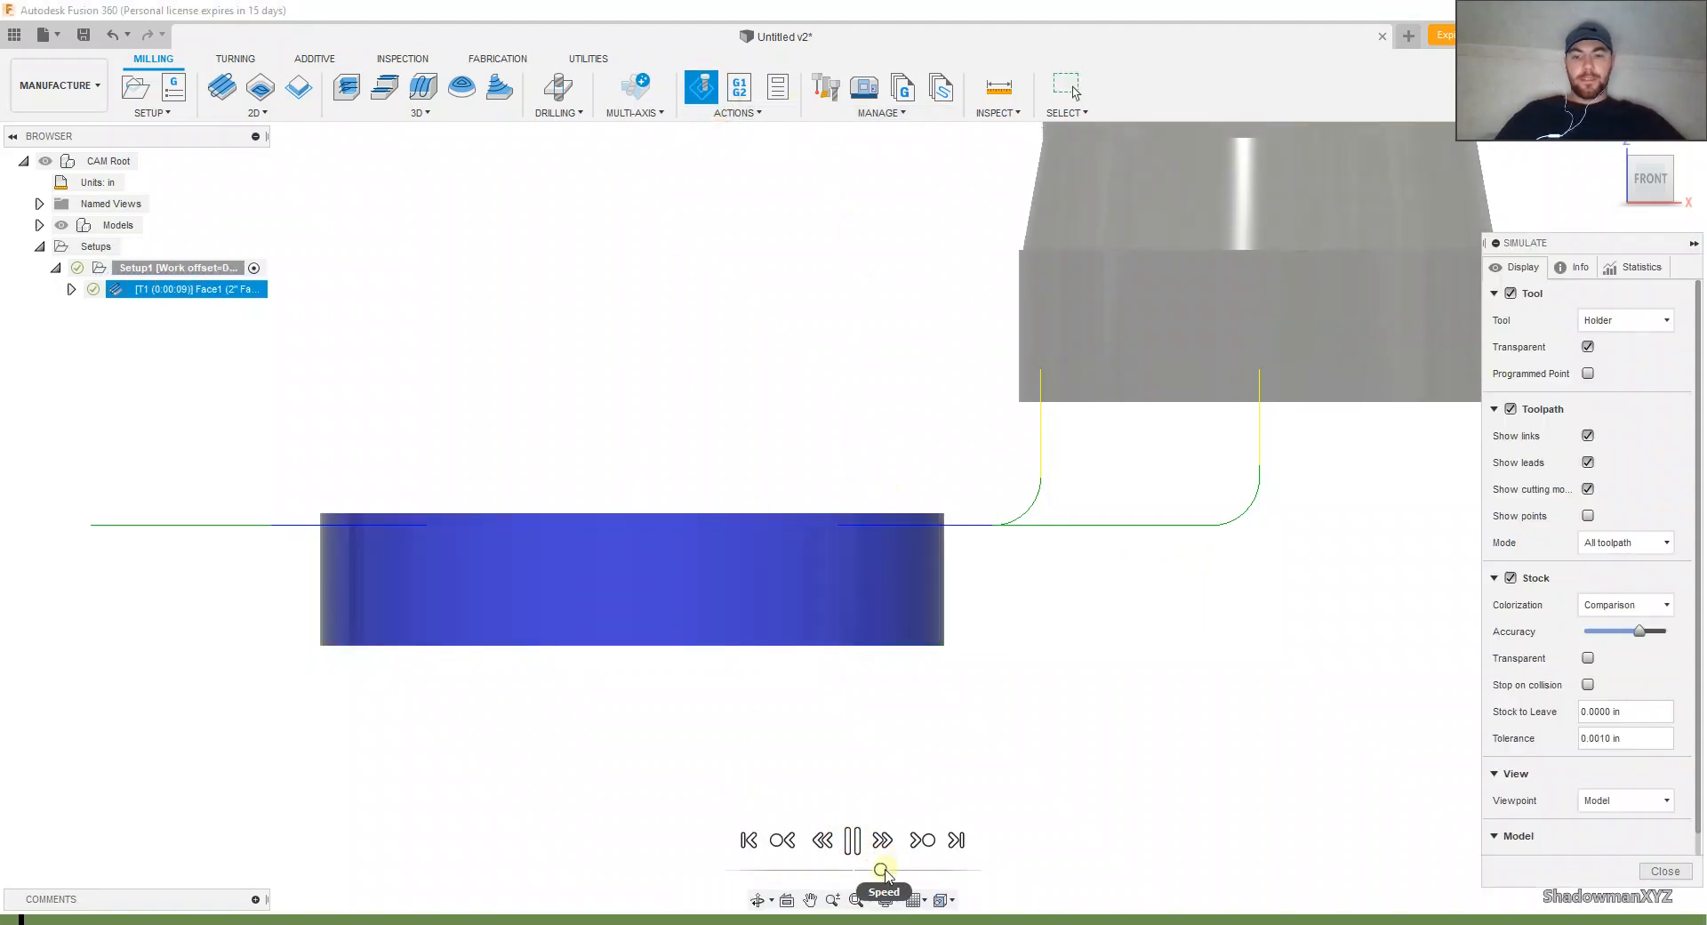
{"action": "scroll", "coordinate": [925, 597], "scroll_direction": "up", "scroll_amount": 2}
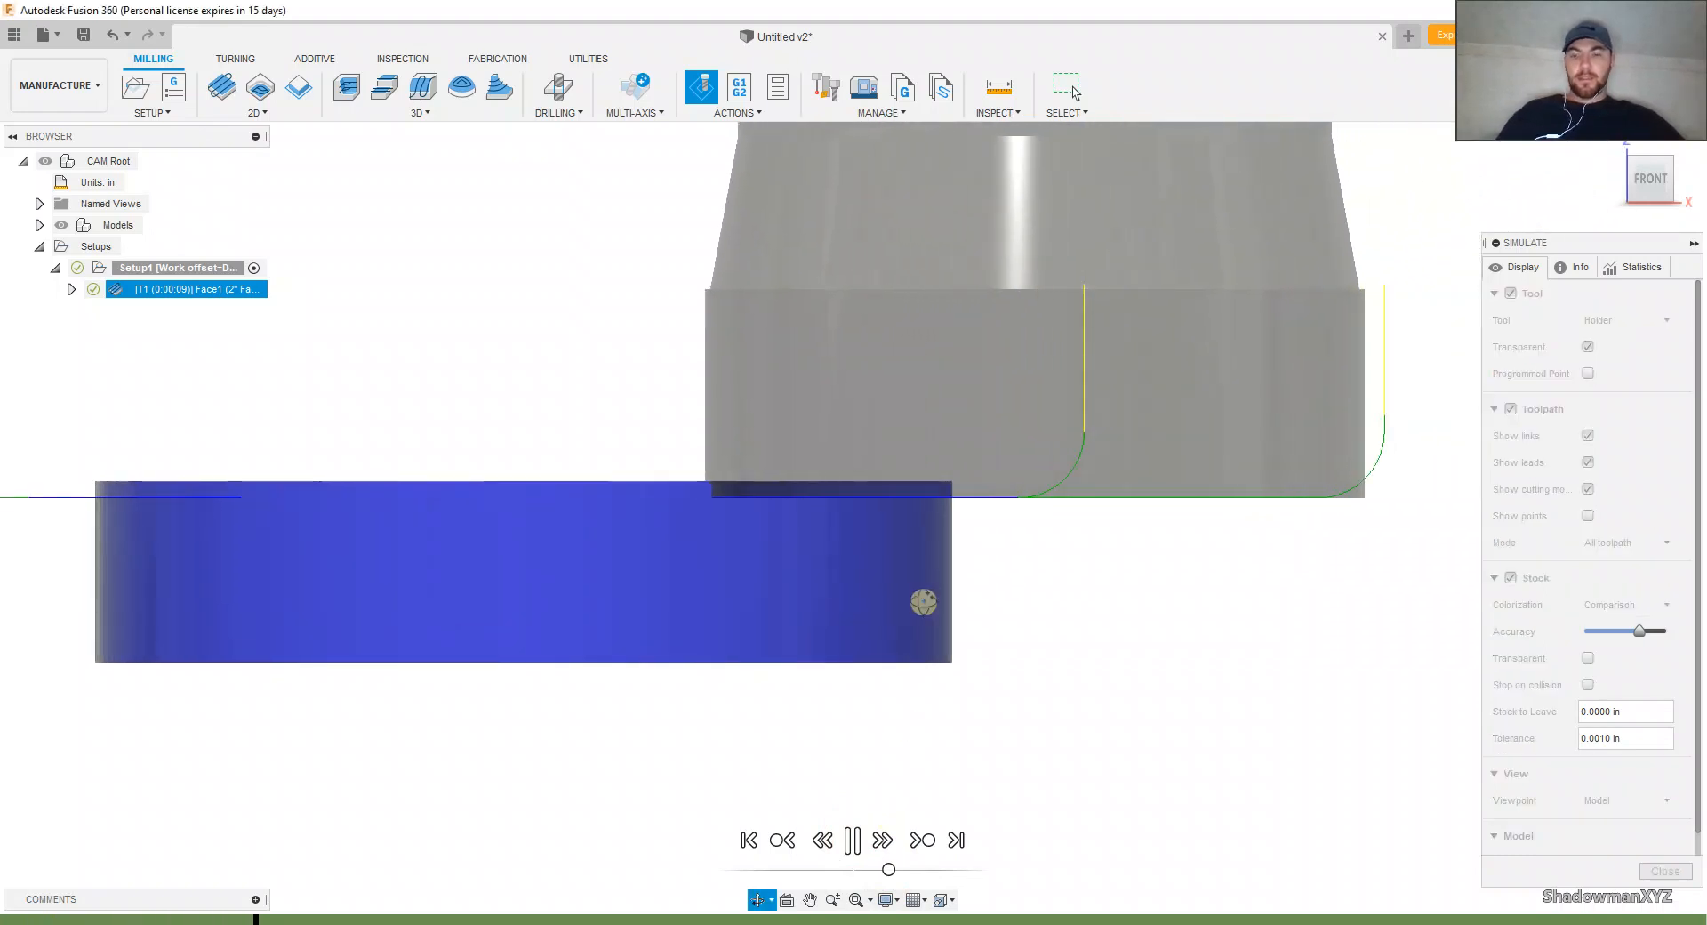
{"action": "middle_click_drag", "start_coordinate": [919, 599], "coordinate": [899, 621], "text": "shift"}
{"action": "scroll", "coordinate": [925, 742], "scroll_direction": "down", "scroll_amount": 4}
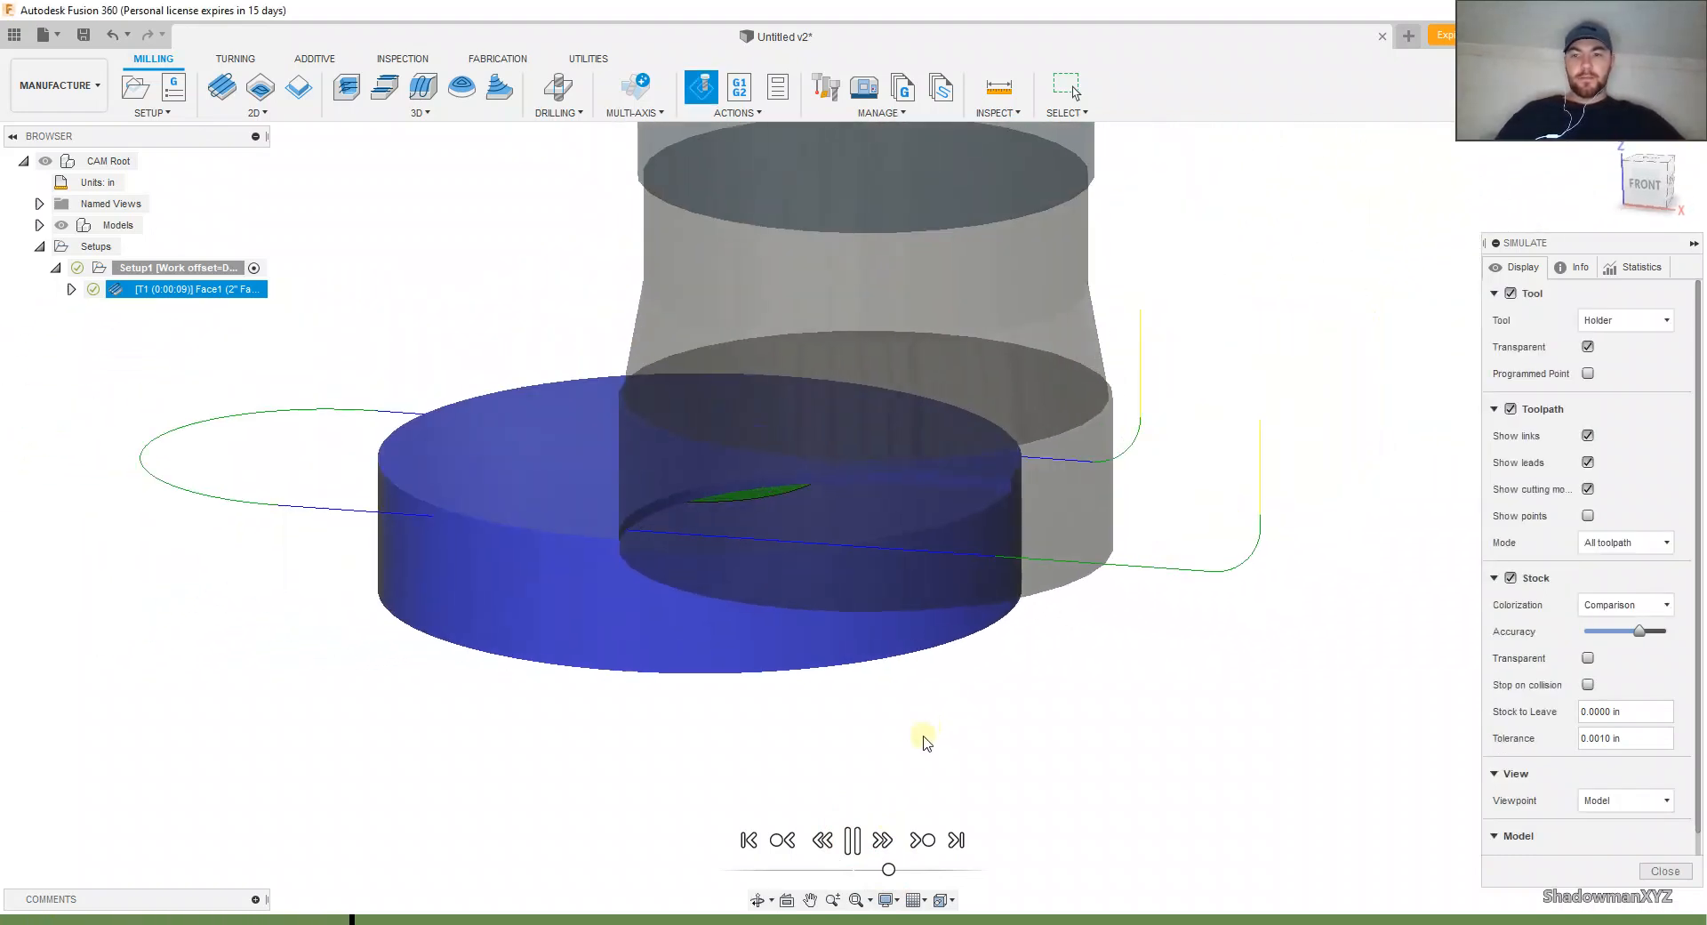
{"action": "left_click_drag", "start_coordinate": [889, 869], "coordinate": [902, 869]}
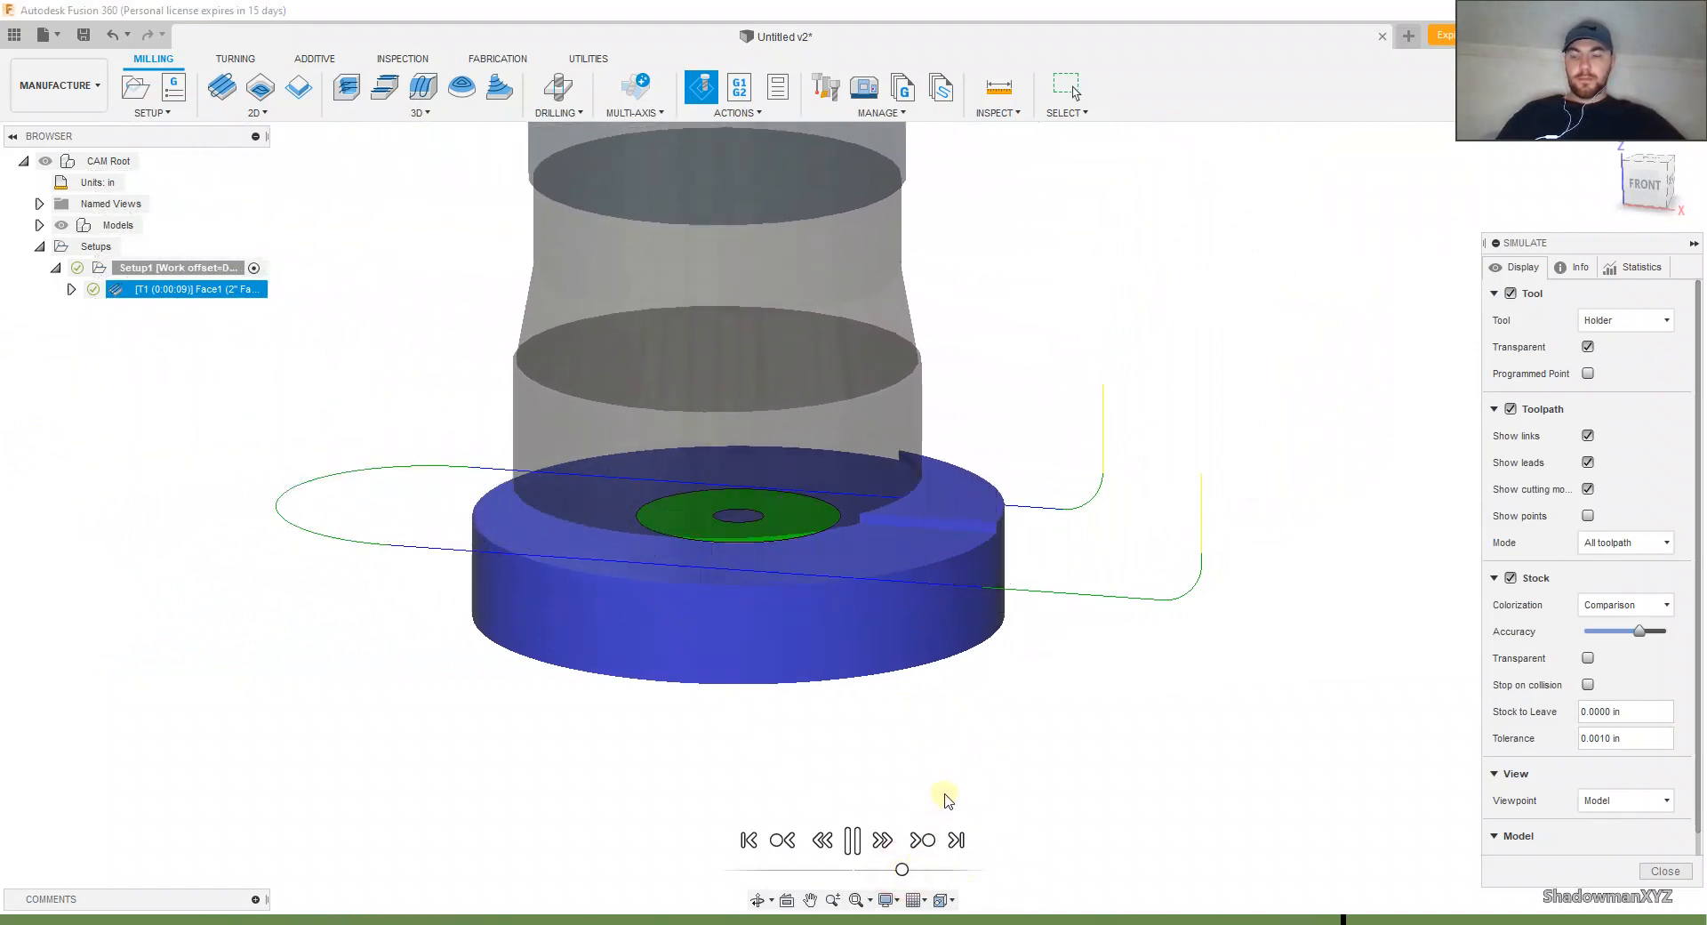
{"action": "mouse_move", "coordinate": [993, 801]}
{"action": "middle_mouse_down", "text": "shift"}
{"action": "mouse_move", "coordinate": [846, 789]}
{"action": "mouse_move", "coordinate": [972, 812]}
{"action": "middle_mouse_up", "text": "shift"}
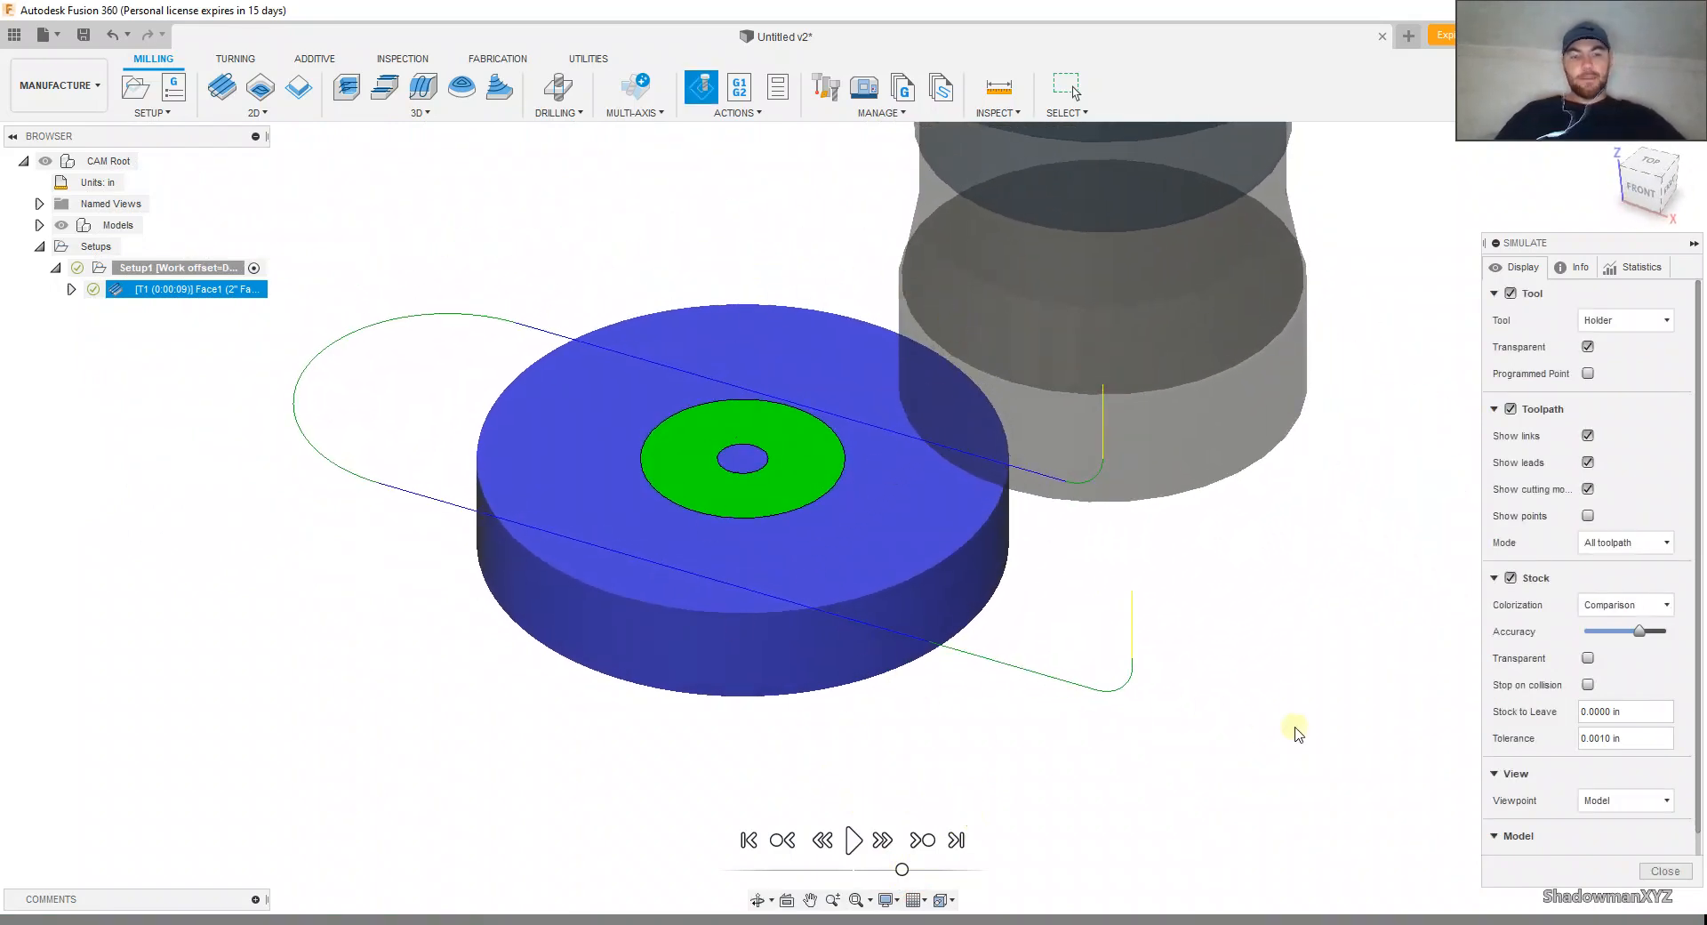
{"action": "left_click", "coordinate": [1649, 872]}
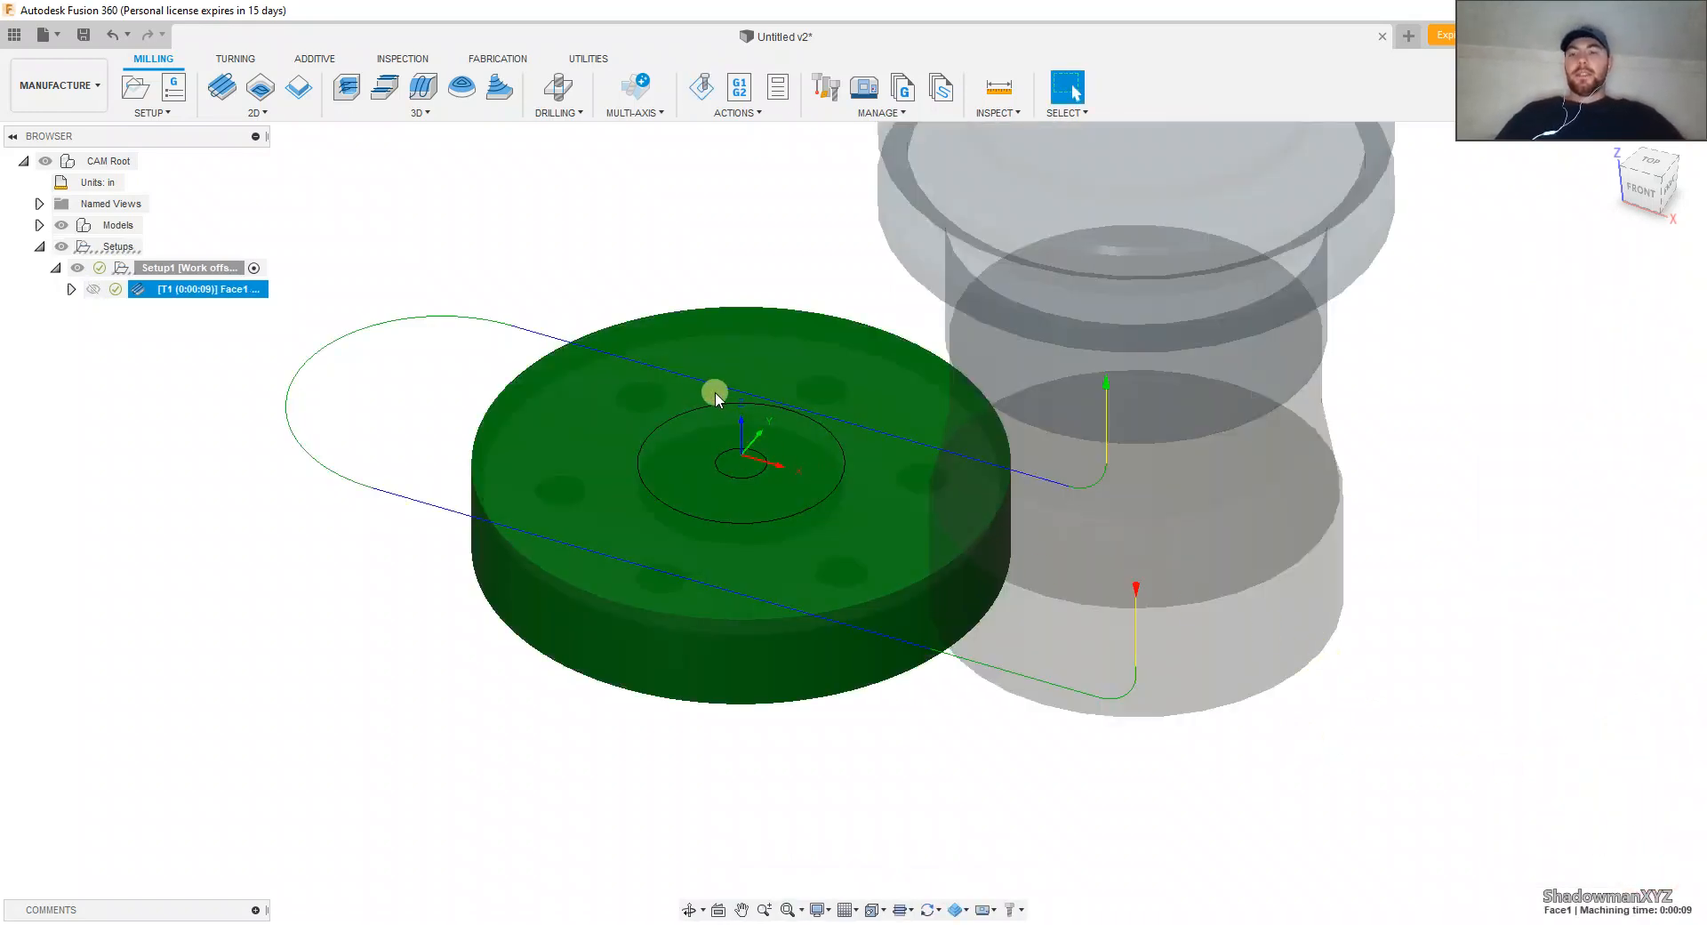
{"action": "left_click", "coordinate": [293, 206]}
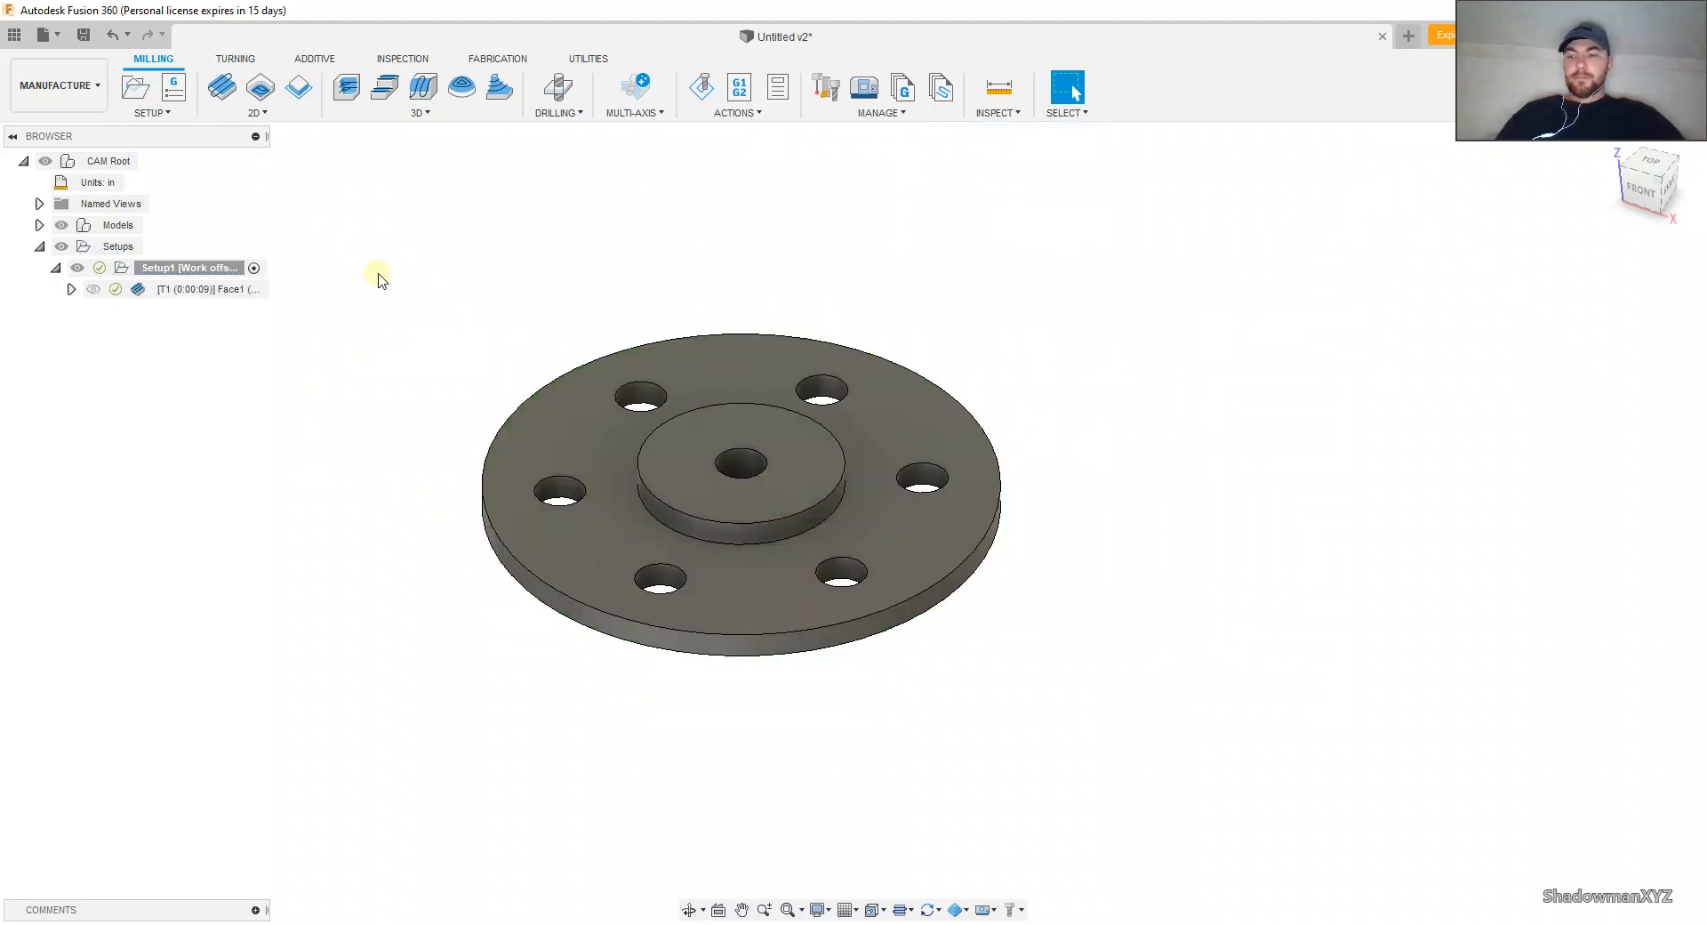
Step: Start a 2D Contour operation and assign the 1/2" Flat Endmill from the Fusion 360 Library's inch sample tools
{"action": "middle_click_drag", "start_coordinate": [380, 274], "coordinate": [481, 305], "text": "shift"}
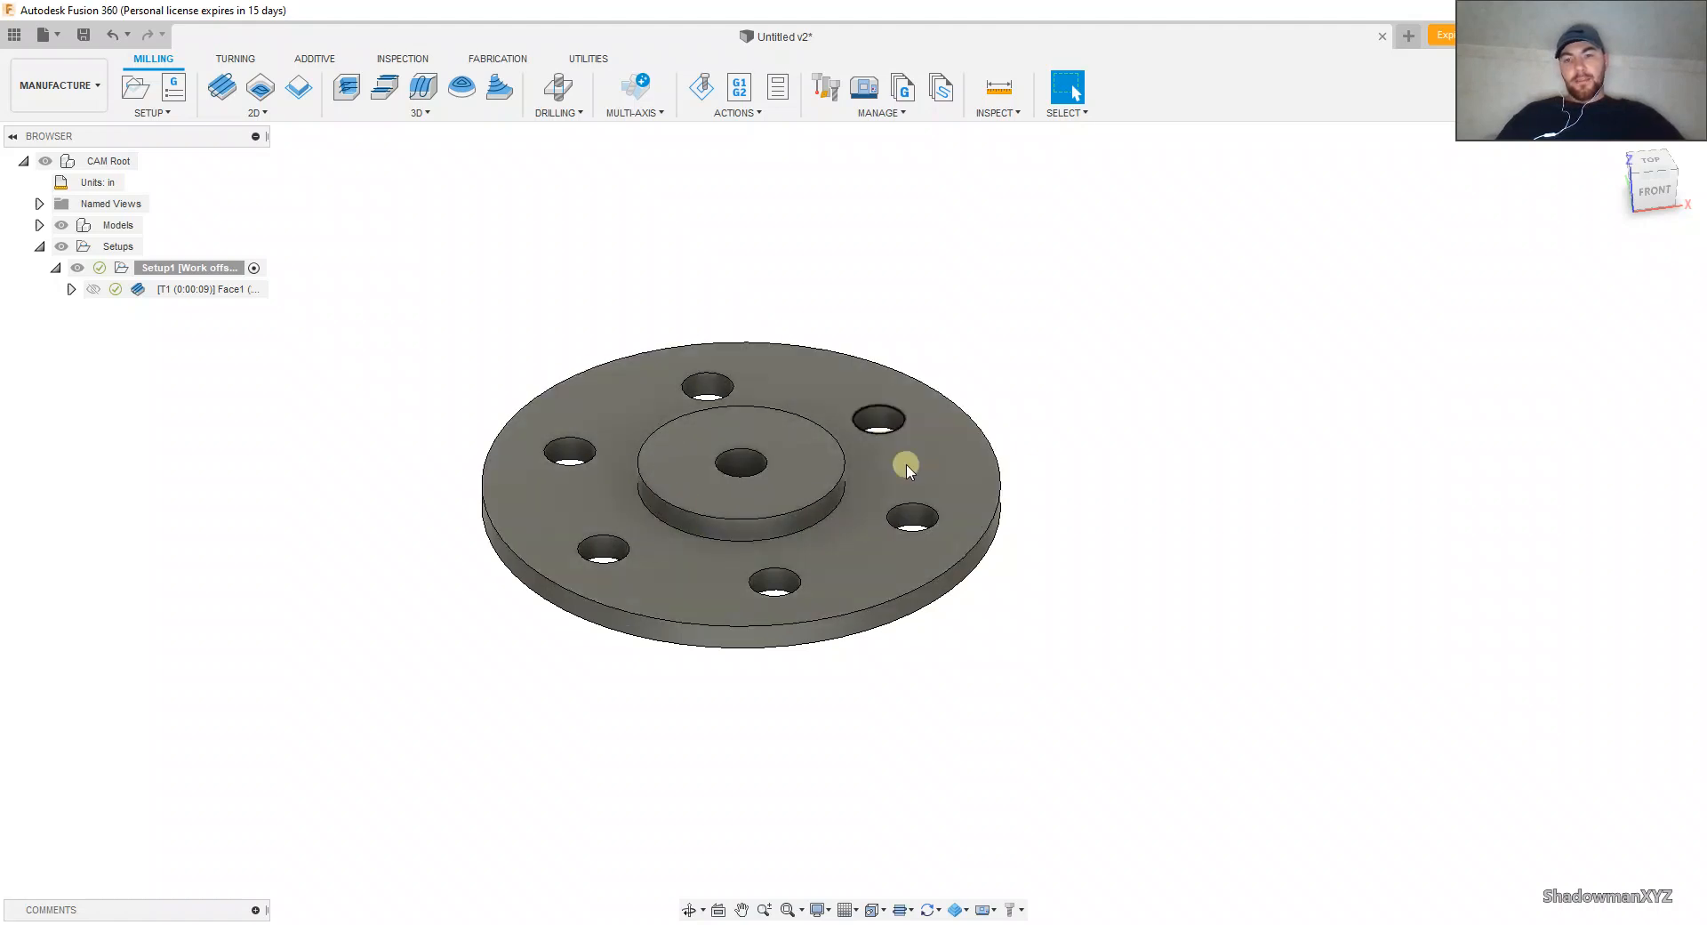
{"action": "left_click", "coordinate": [261, 112]}
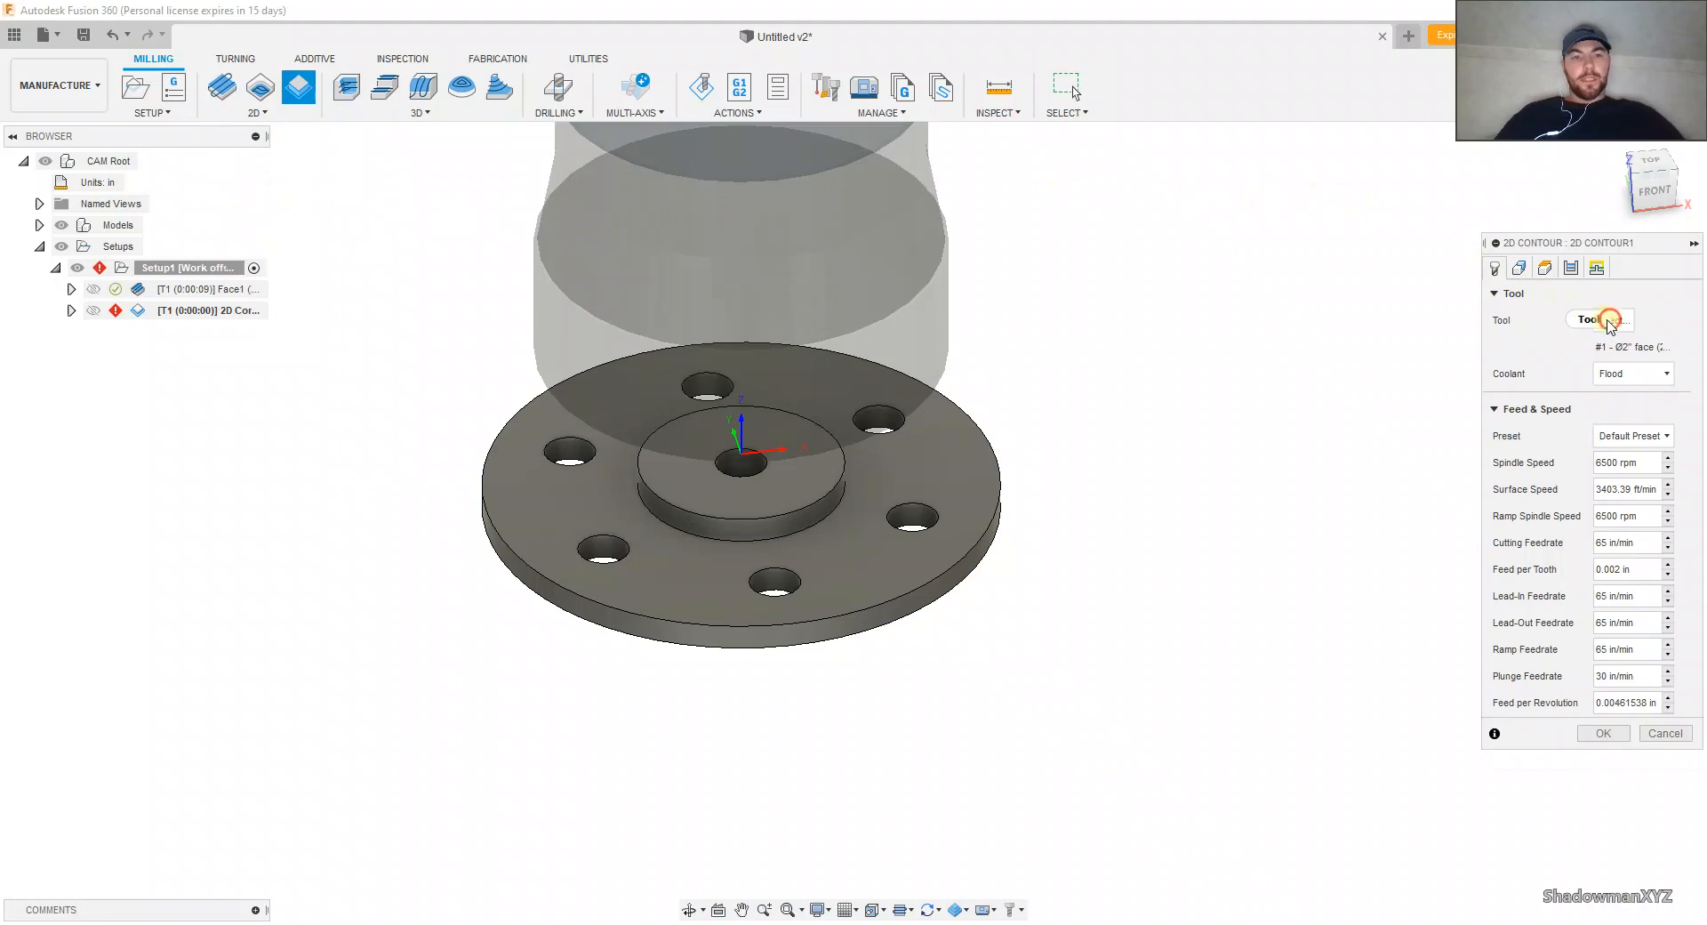
{"action": "left_click", "coordinate": [1610, 322]}
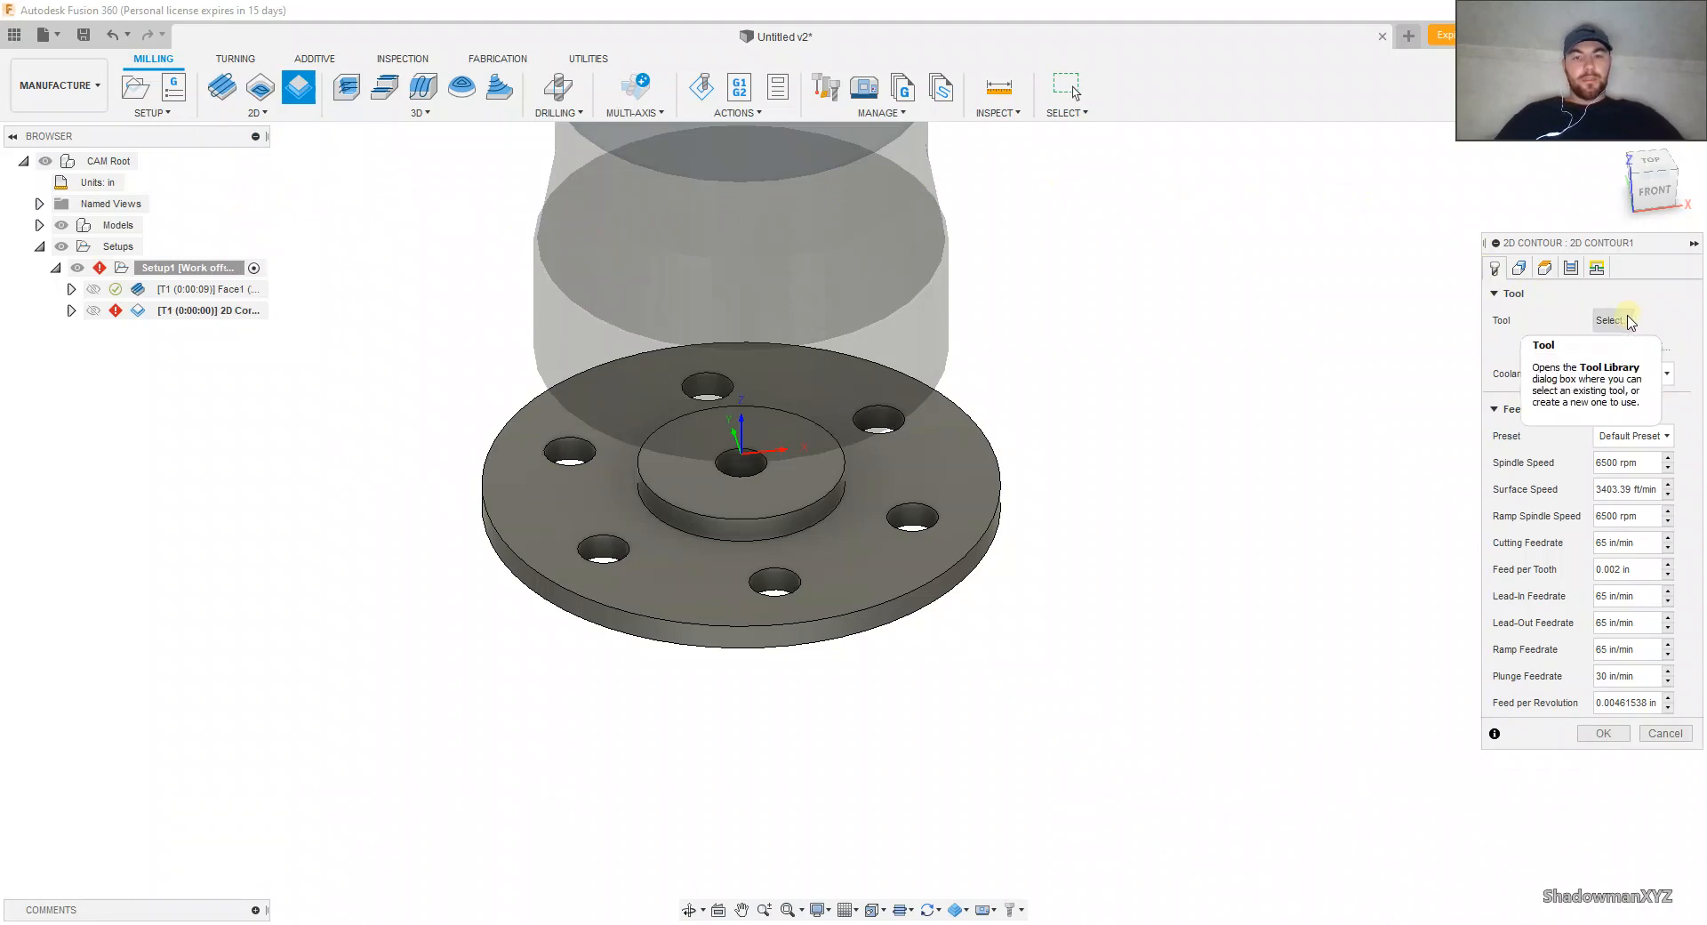
{"action": "left_click", "coordinate": [1612, 323]}
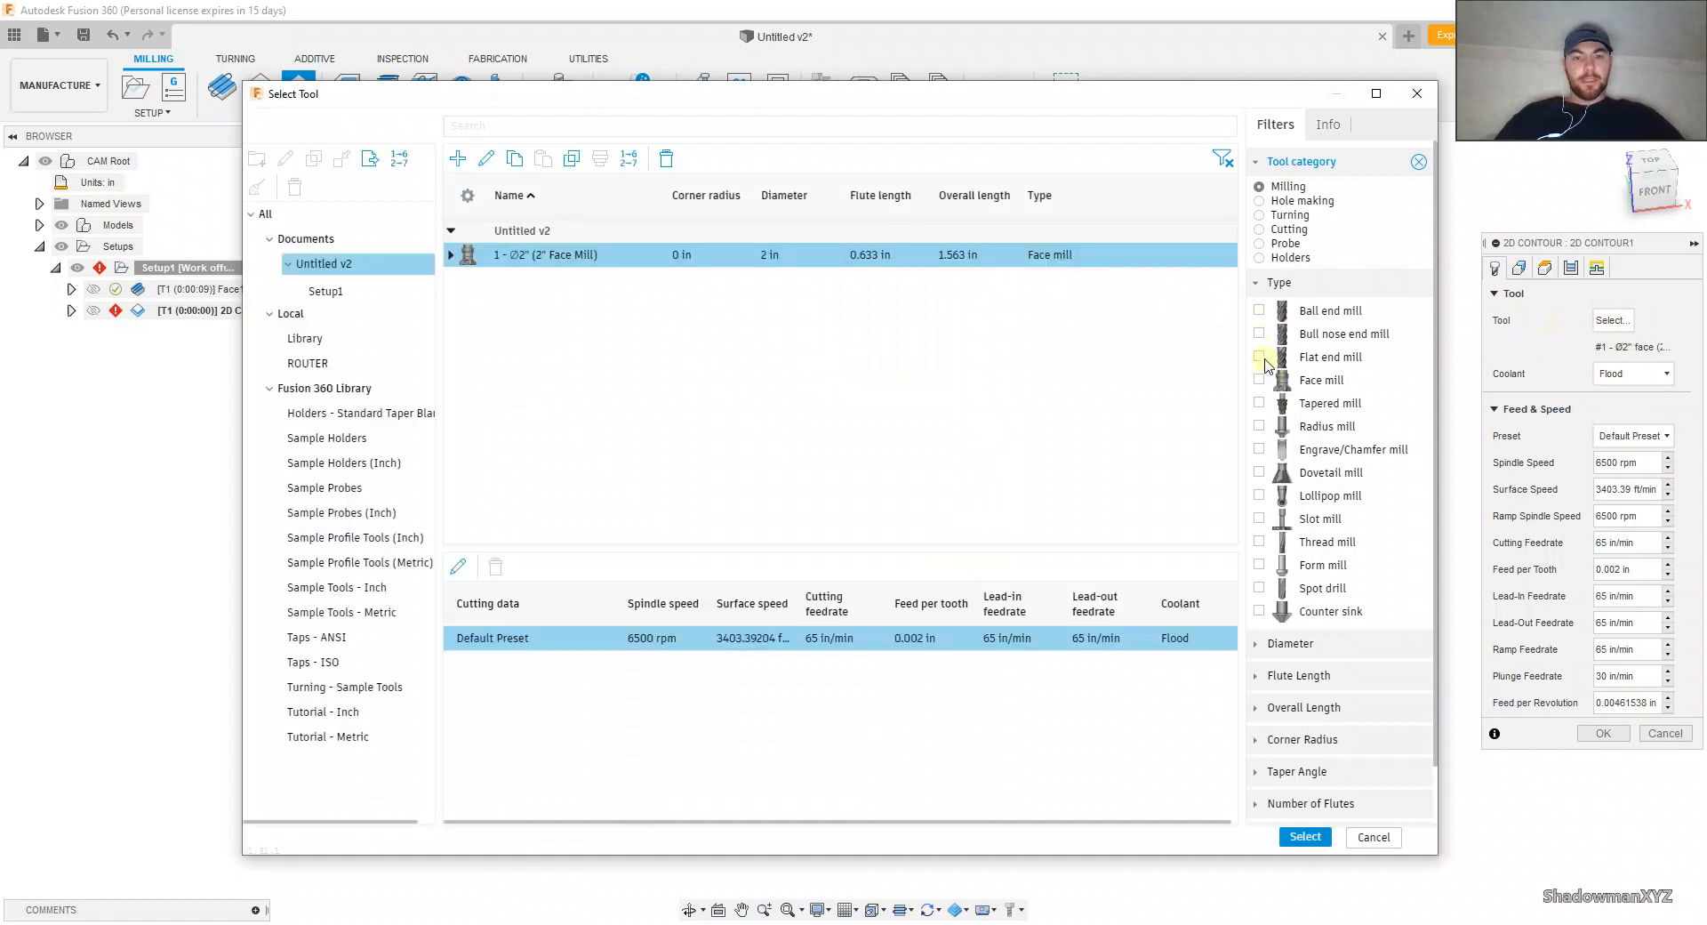
{"action": "left_click", "coordinate": [1259, 356]}
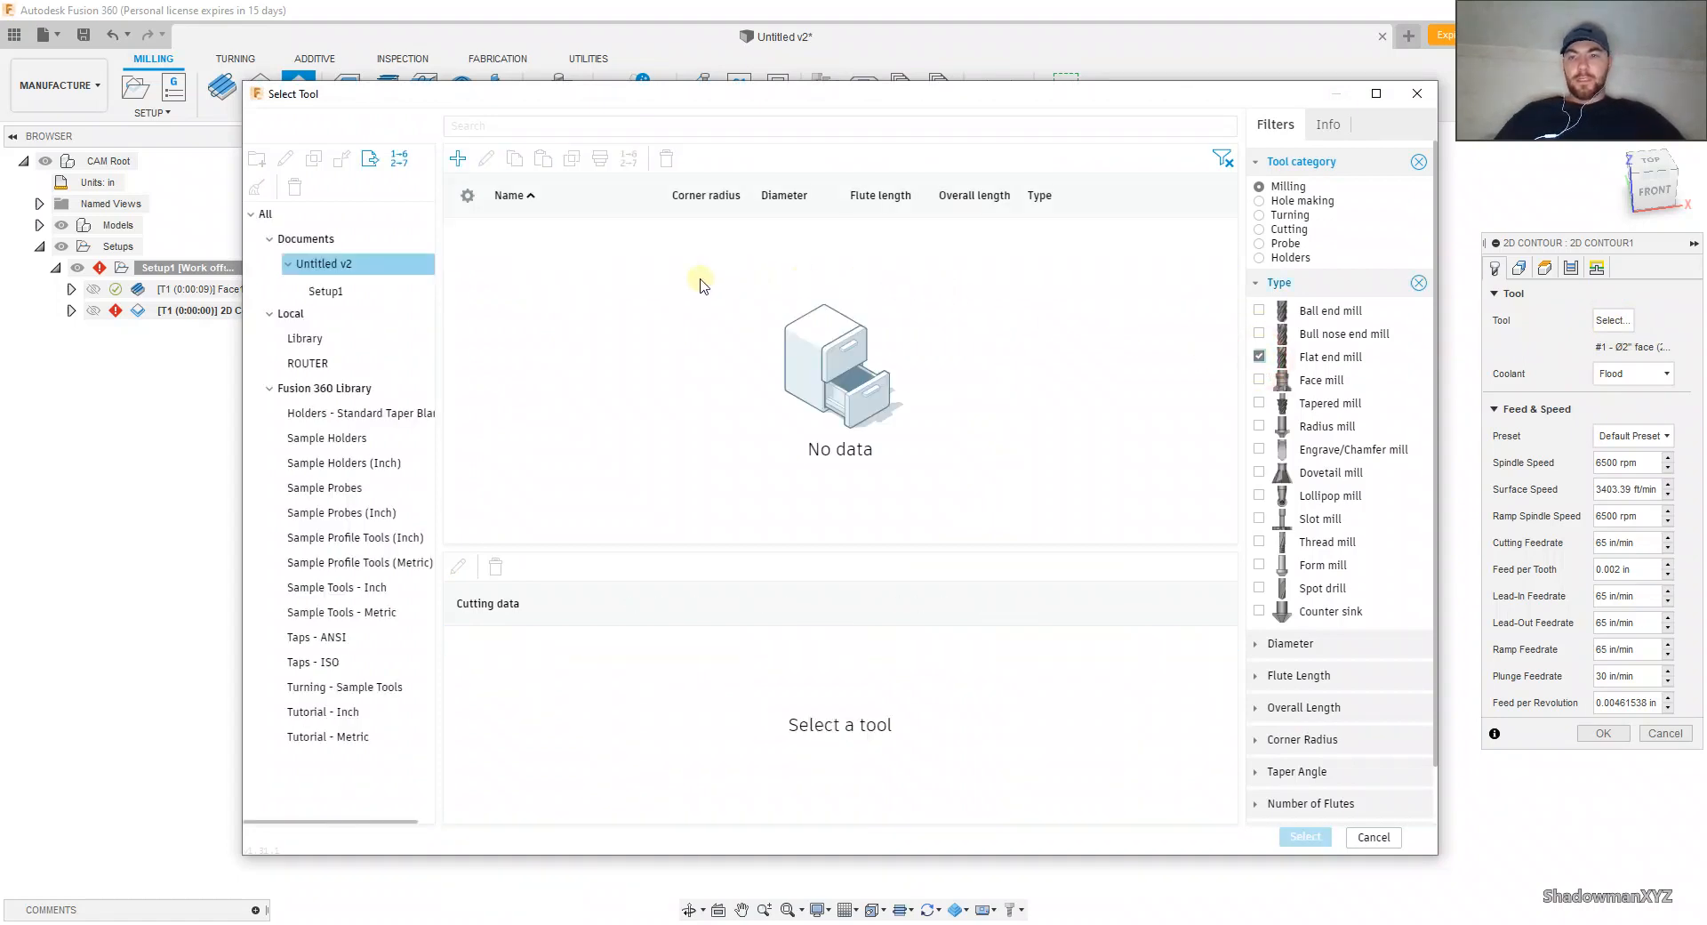
{"action": "left_click", "coordinate": [331, 388]}
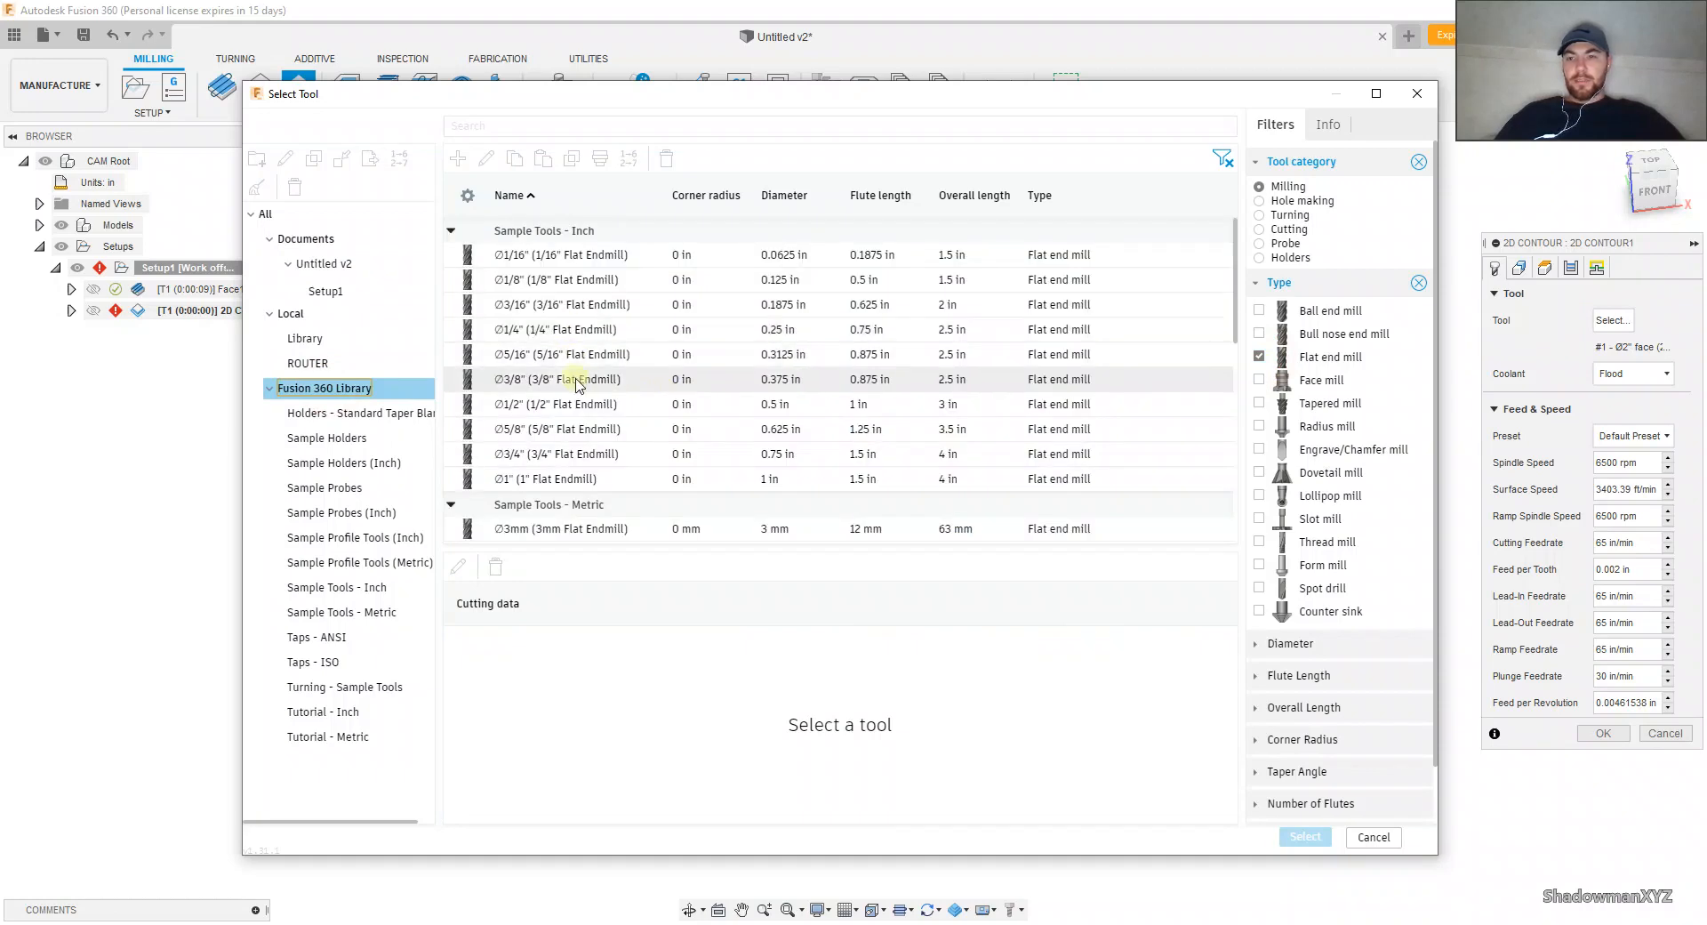
{"action": "left_click", "coordinate": [569, 406]}
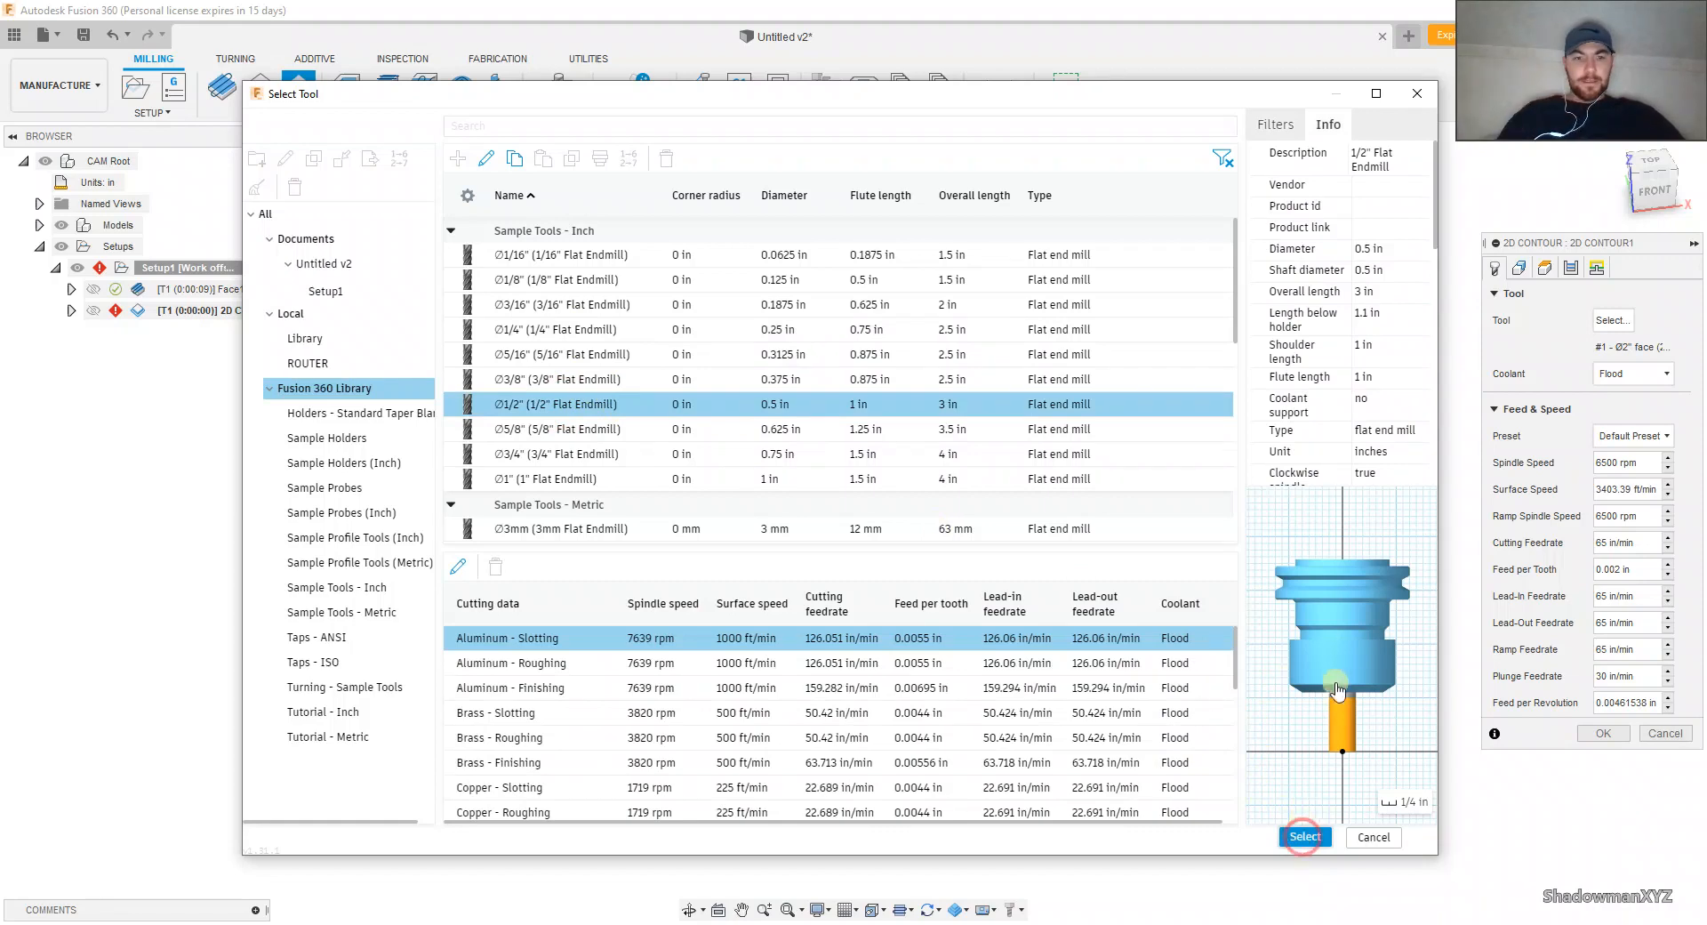
{"action": "left_click", "coordinate": [1304, 836]}
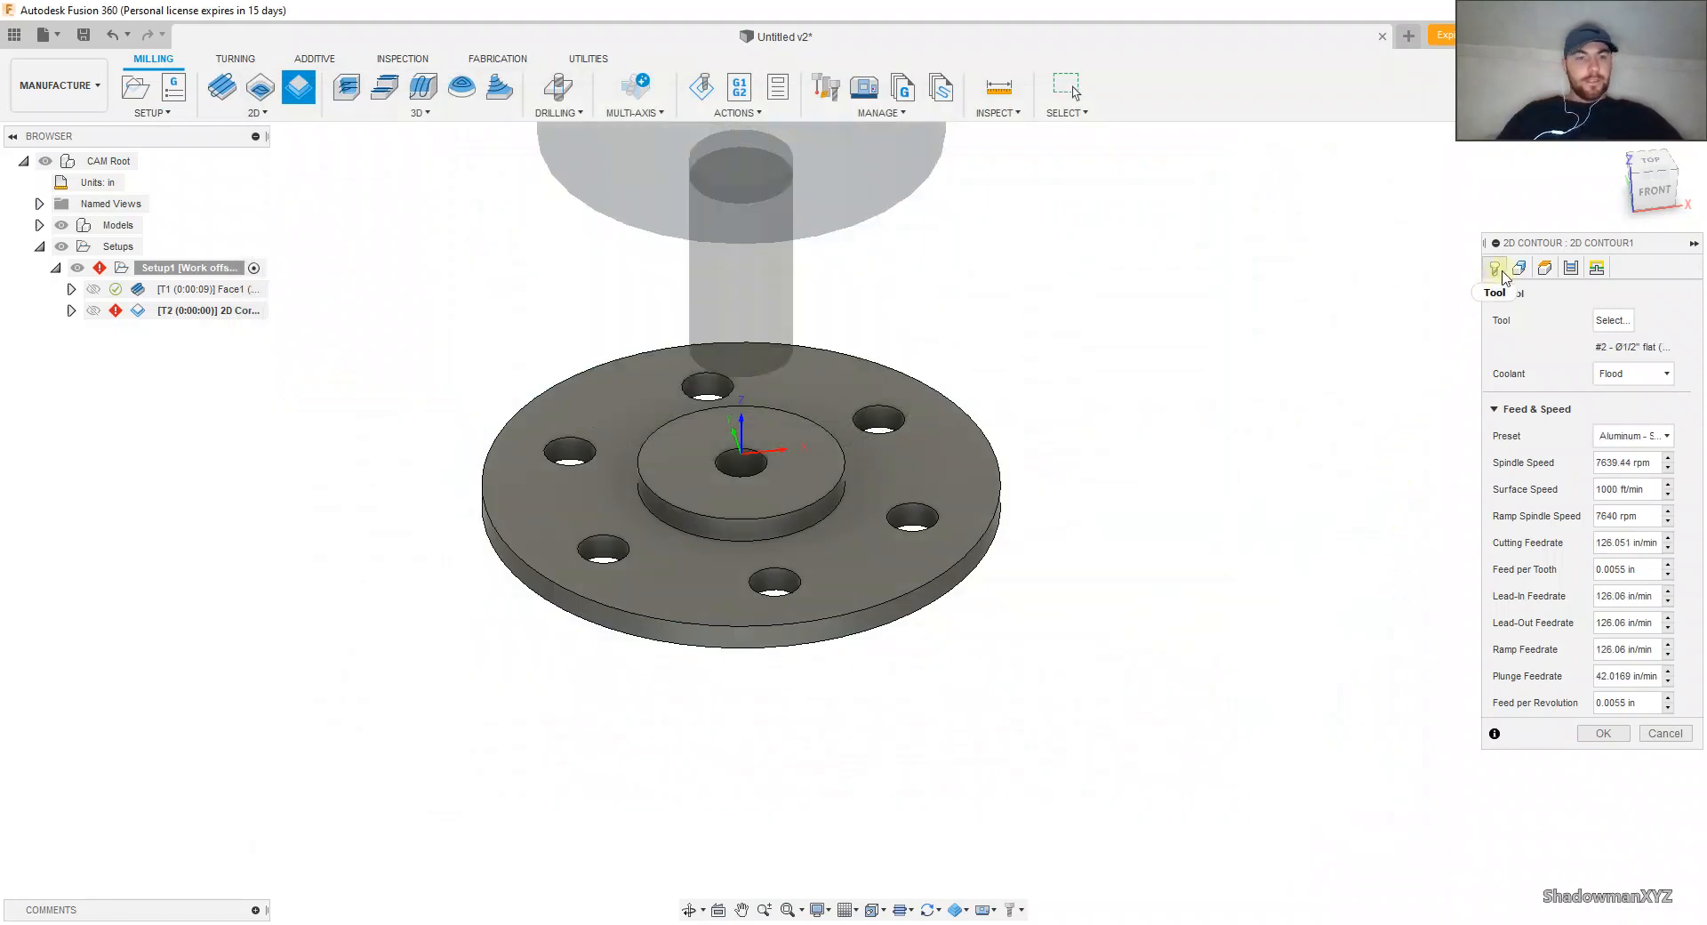
Step: Apply the Plastics - Finishing cutting preset to the 2D Contour's end mill
{"action": "left_click", "coordinate": [1609, 436]}
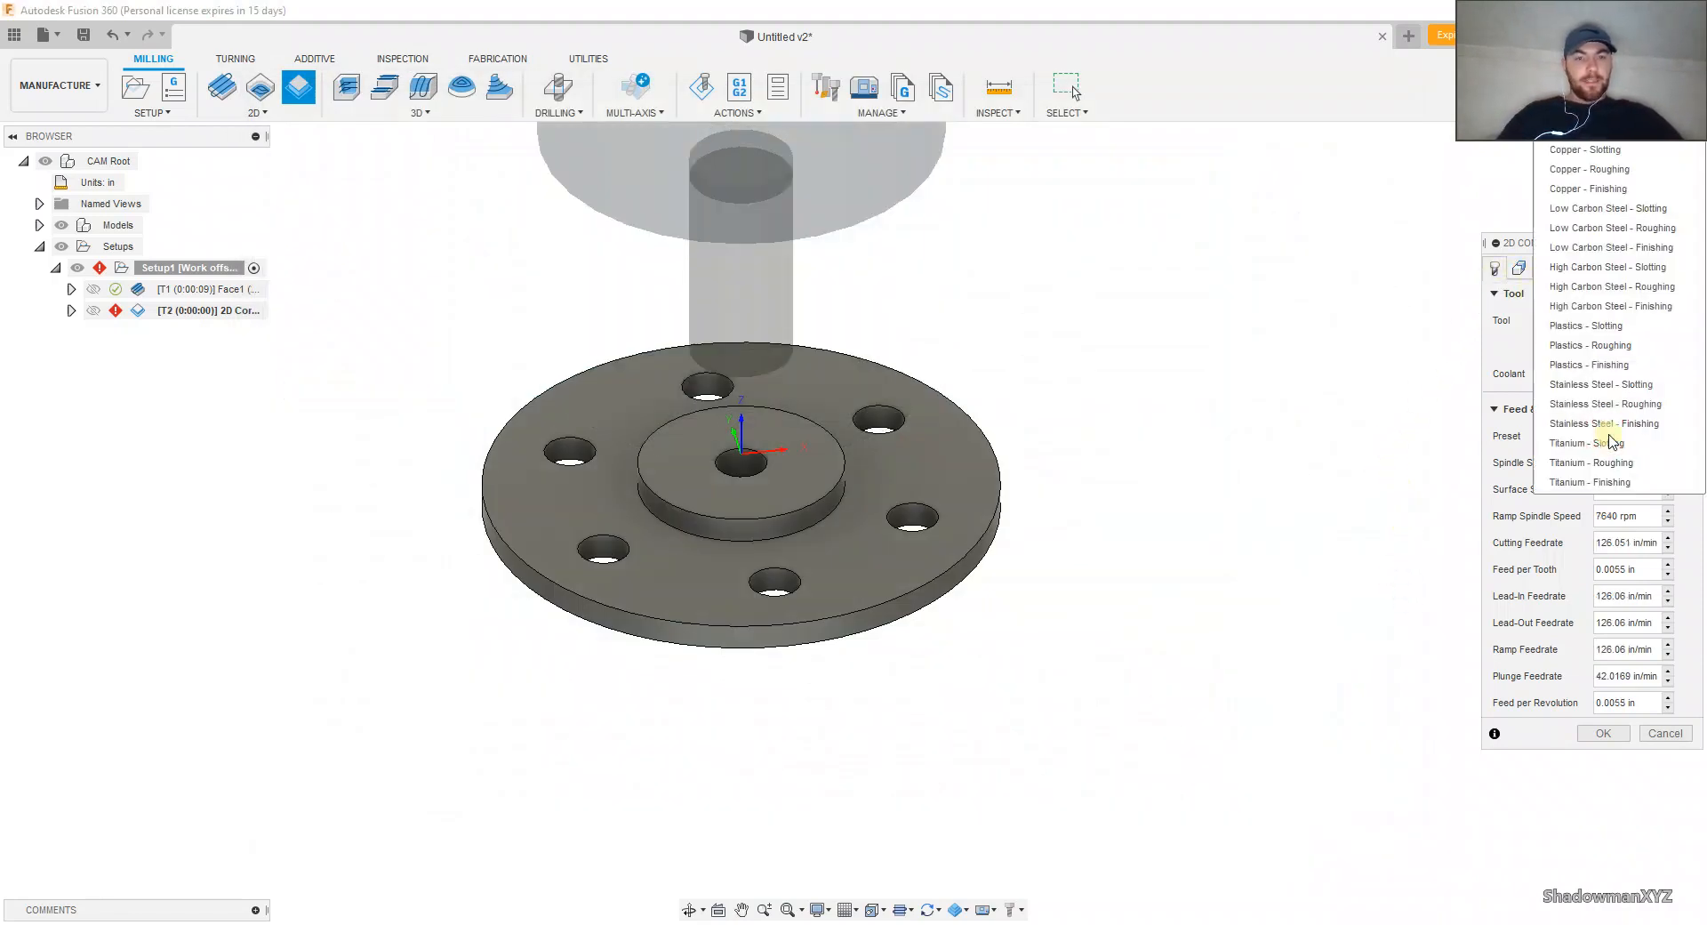
{"action": "left_click", "coordinate": [1510, 411]}
{"action": "left_click", "coordinate": [1620, 435]}
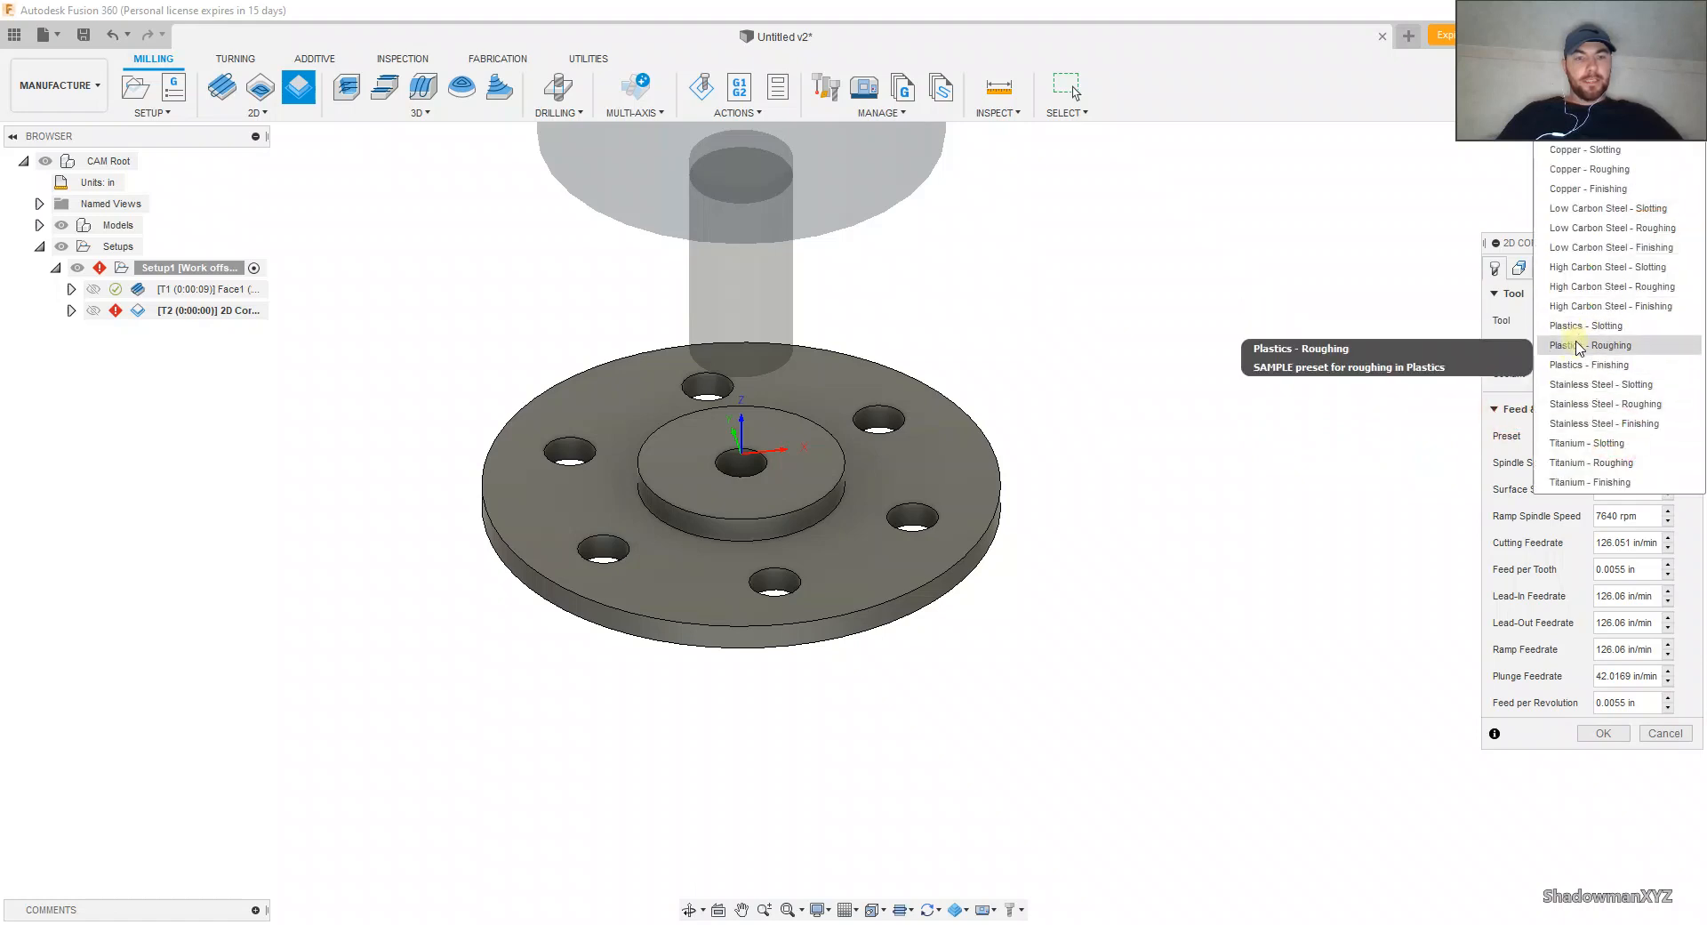
{"action": "left_click", "coordinate": [1574, 365]}
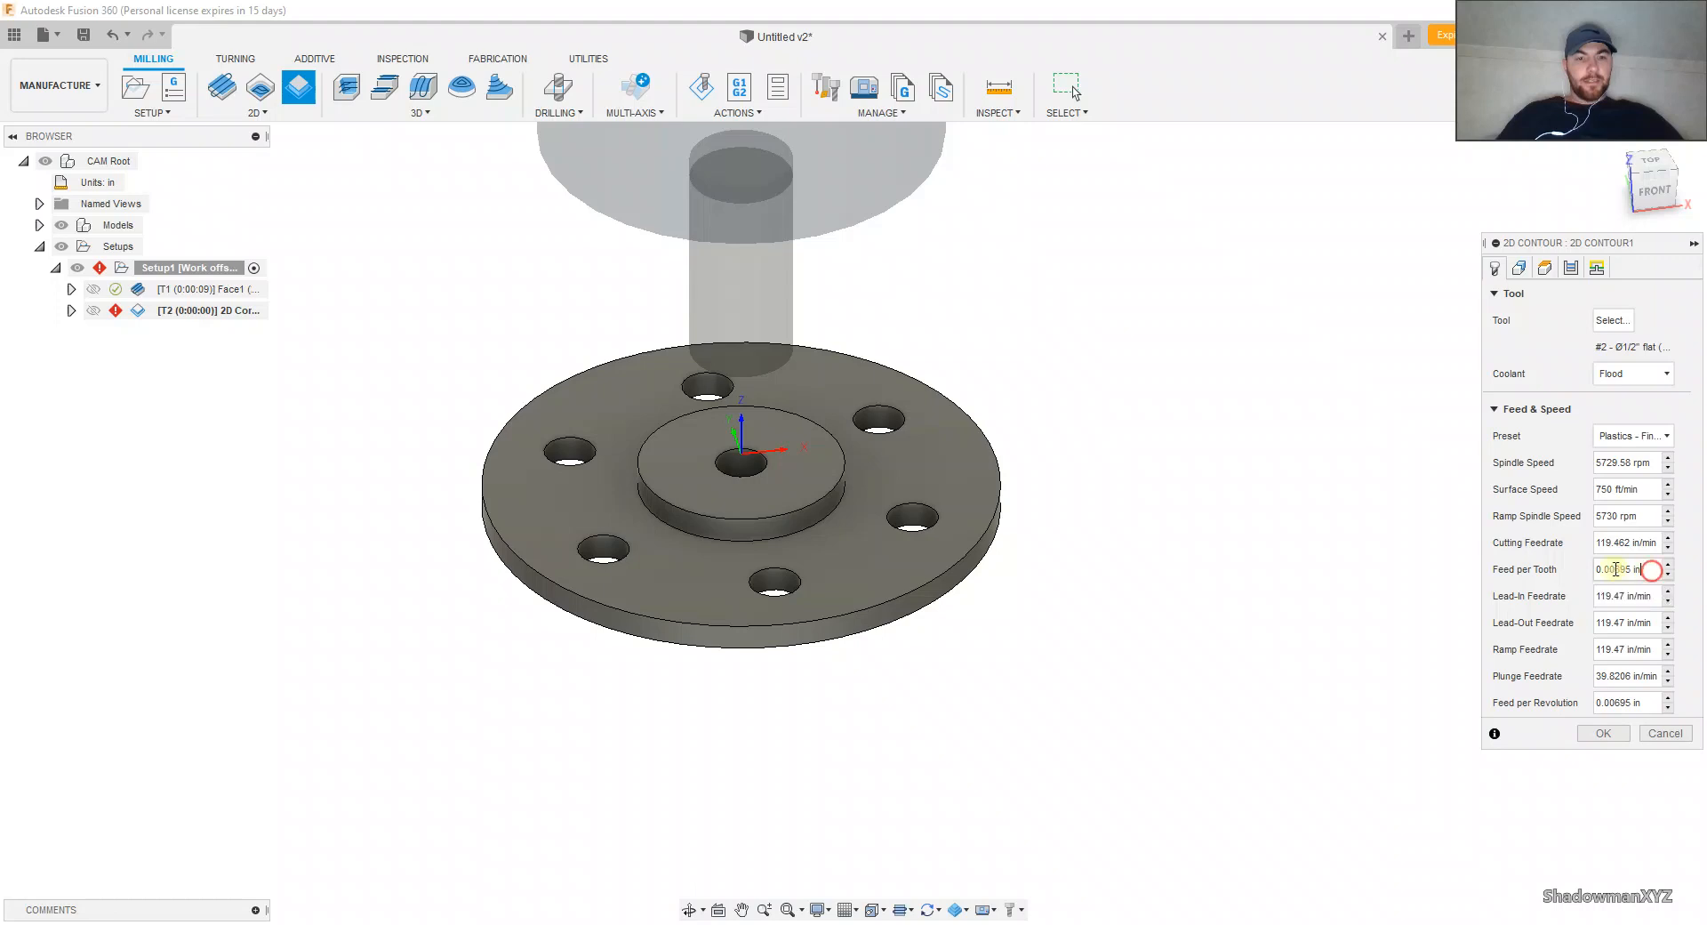
Step: Set the 2D Contour's feed per tooth to 0.0025 in and its surface speed to 500 ft/min
{"action": "left_click_drag", "start_coordinate": [1651, 571], "coordinate": [1587, 572]}
{"action": "key", "text": "BackSpace"}
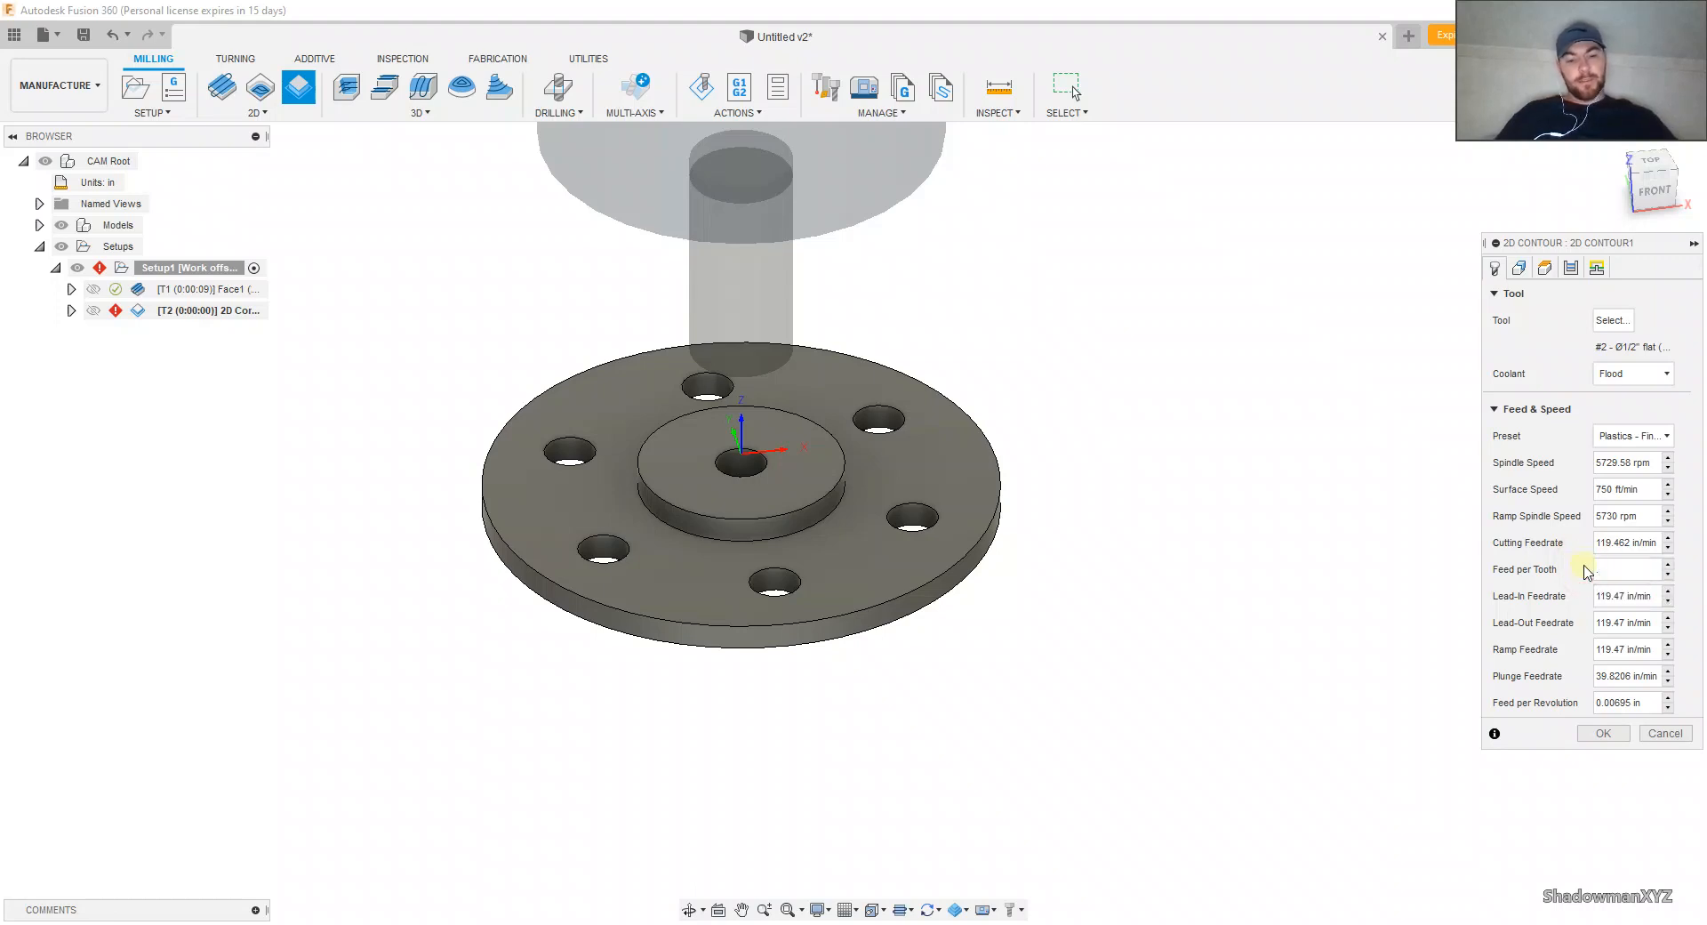
{"action": "key", "text": "Return"}
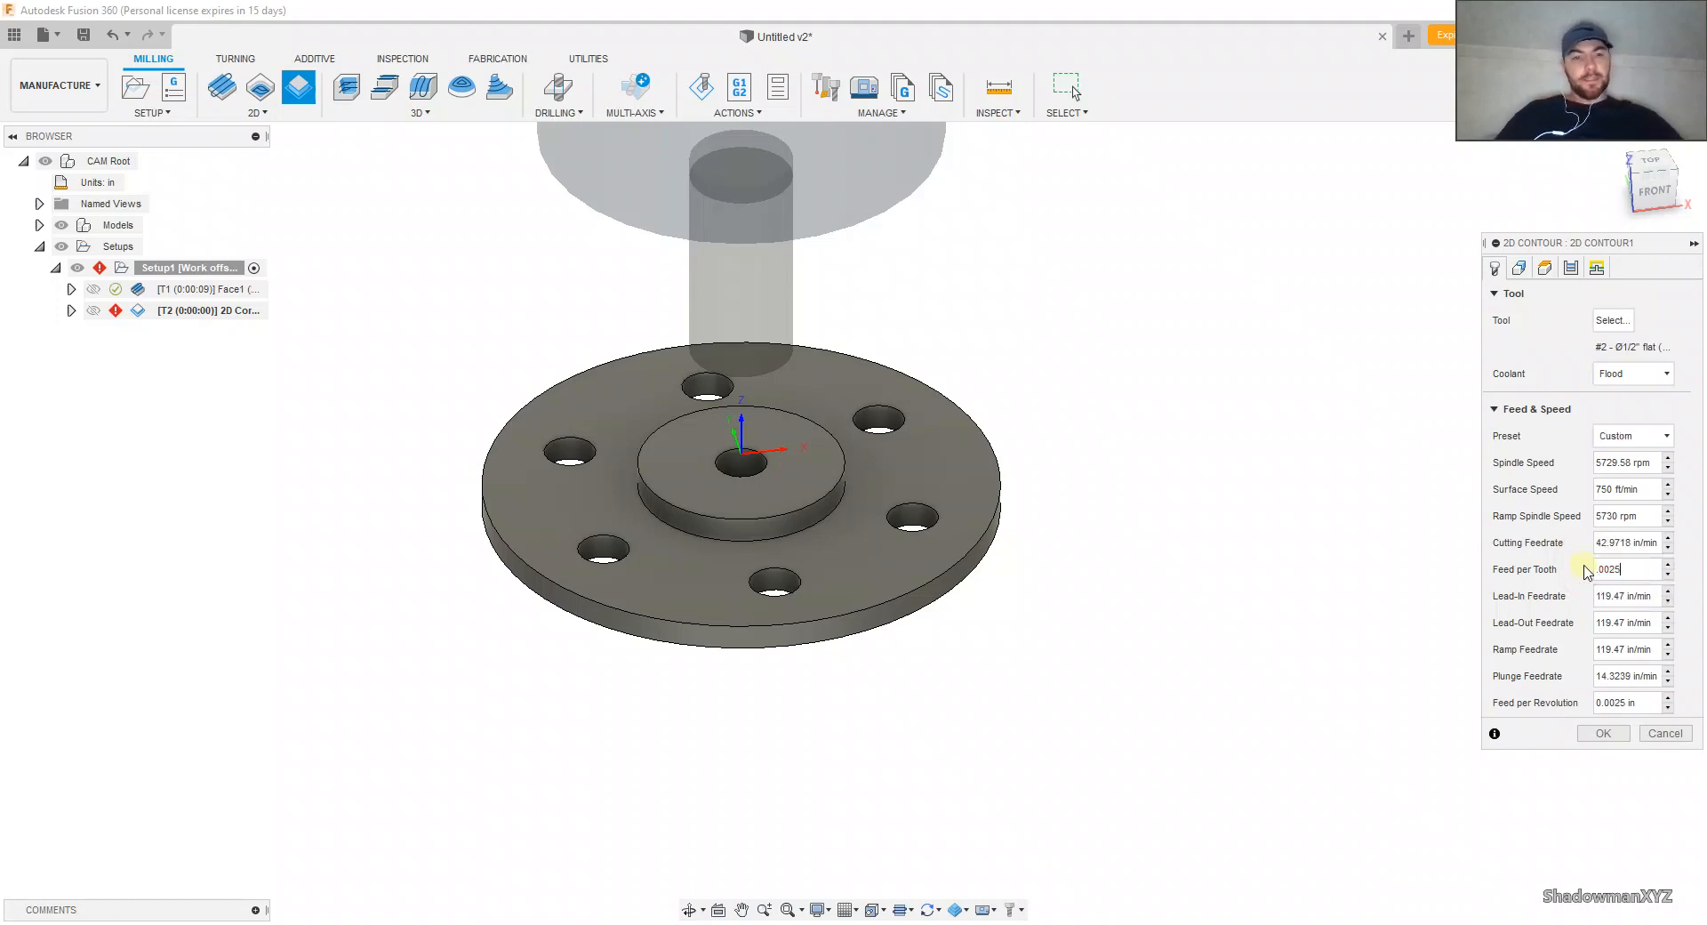
{"action": "left_click_drag", "start_coordinate": [1650, 492], "coordinate": [1572, 493]}
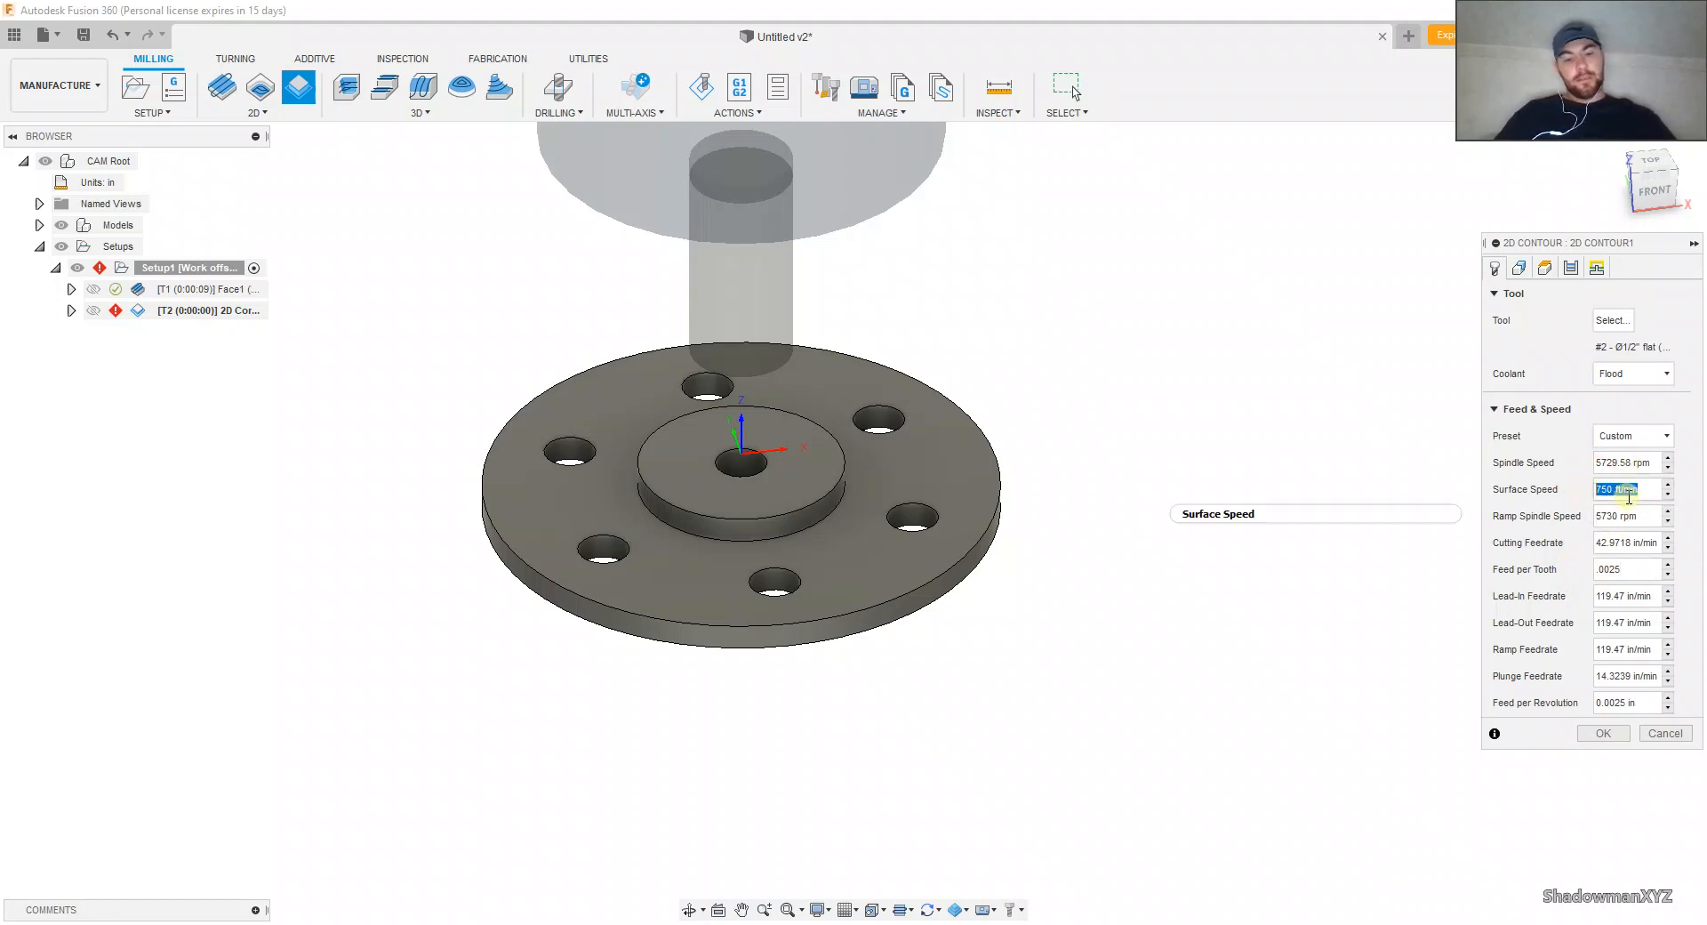
{"action": "type", "text": "500"}
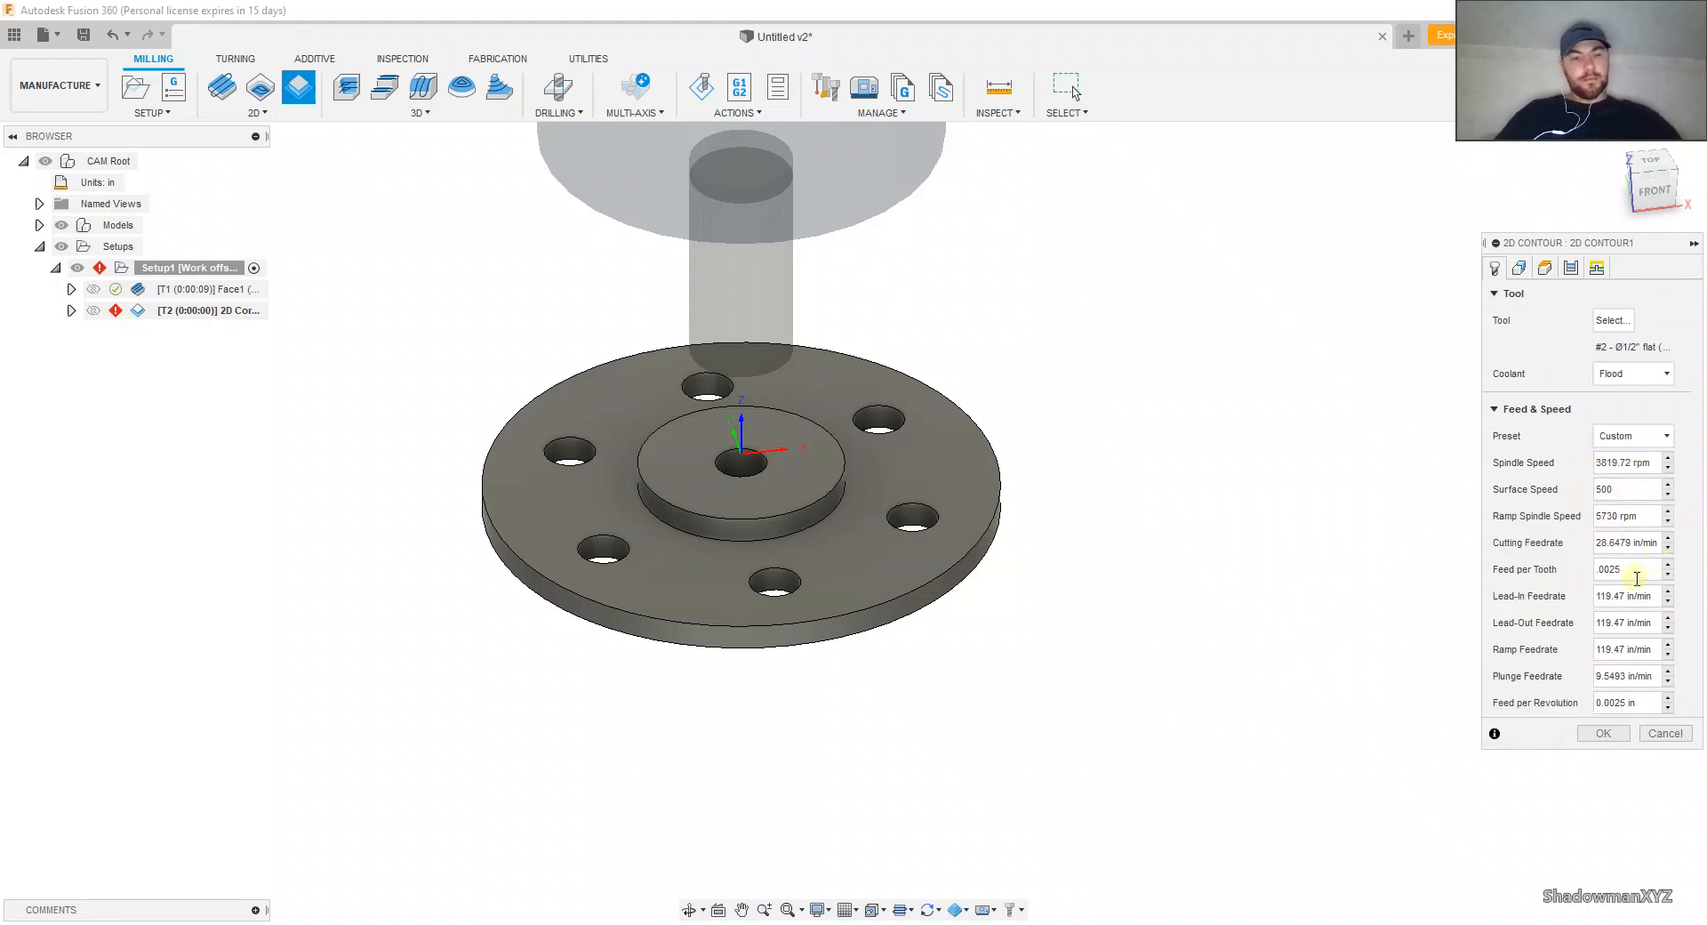
{"action": "left_click", "coordinate": [1644, 569]}
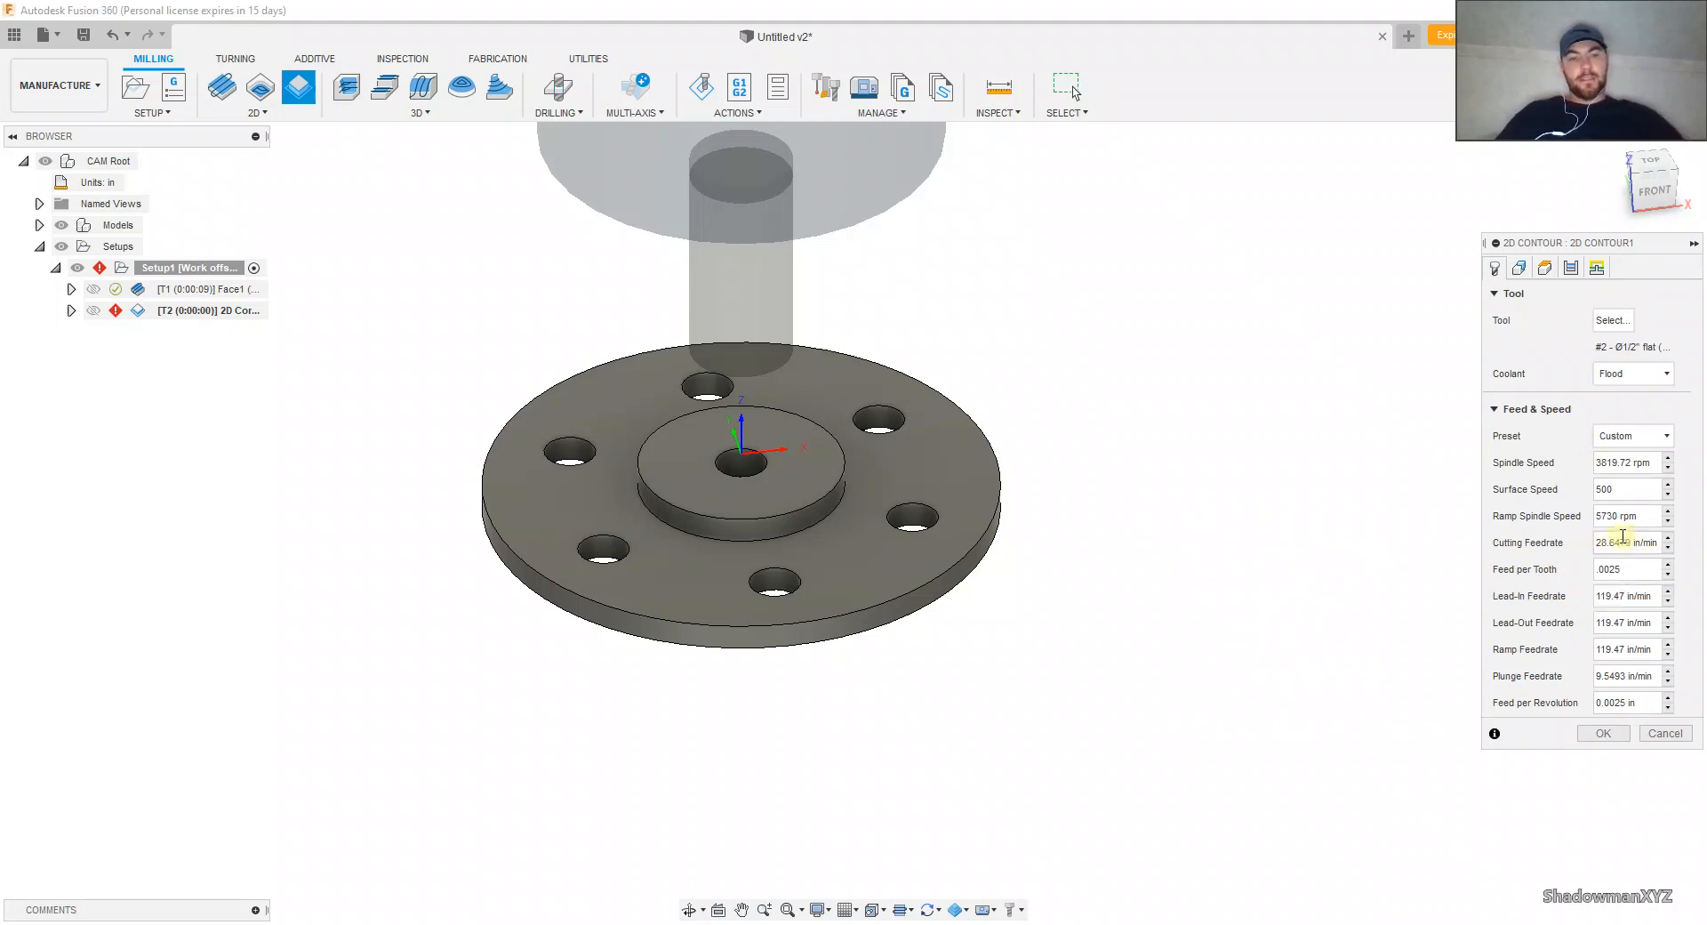
Step: Select the flange's upper face around the hub as the contour geometry and as the bottom height reference
{"action": "left_click", "coordinate": [1522, 268]}
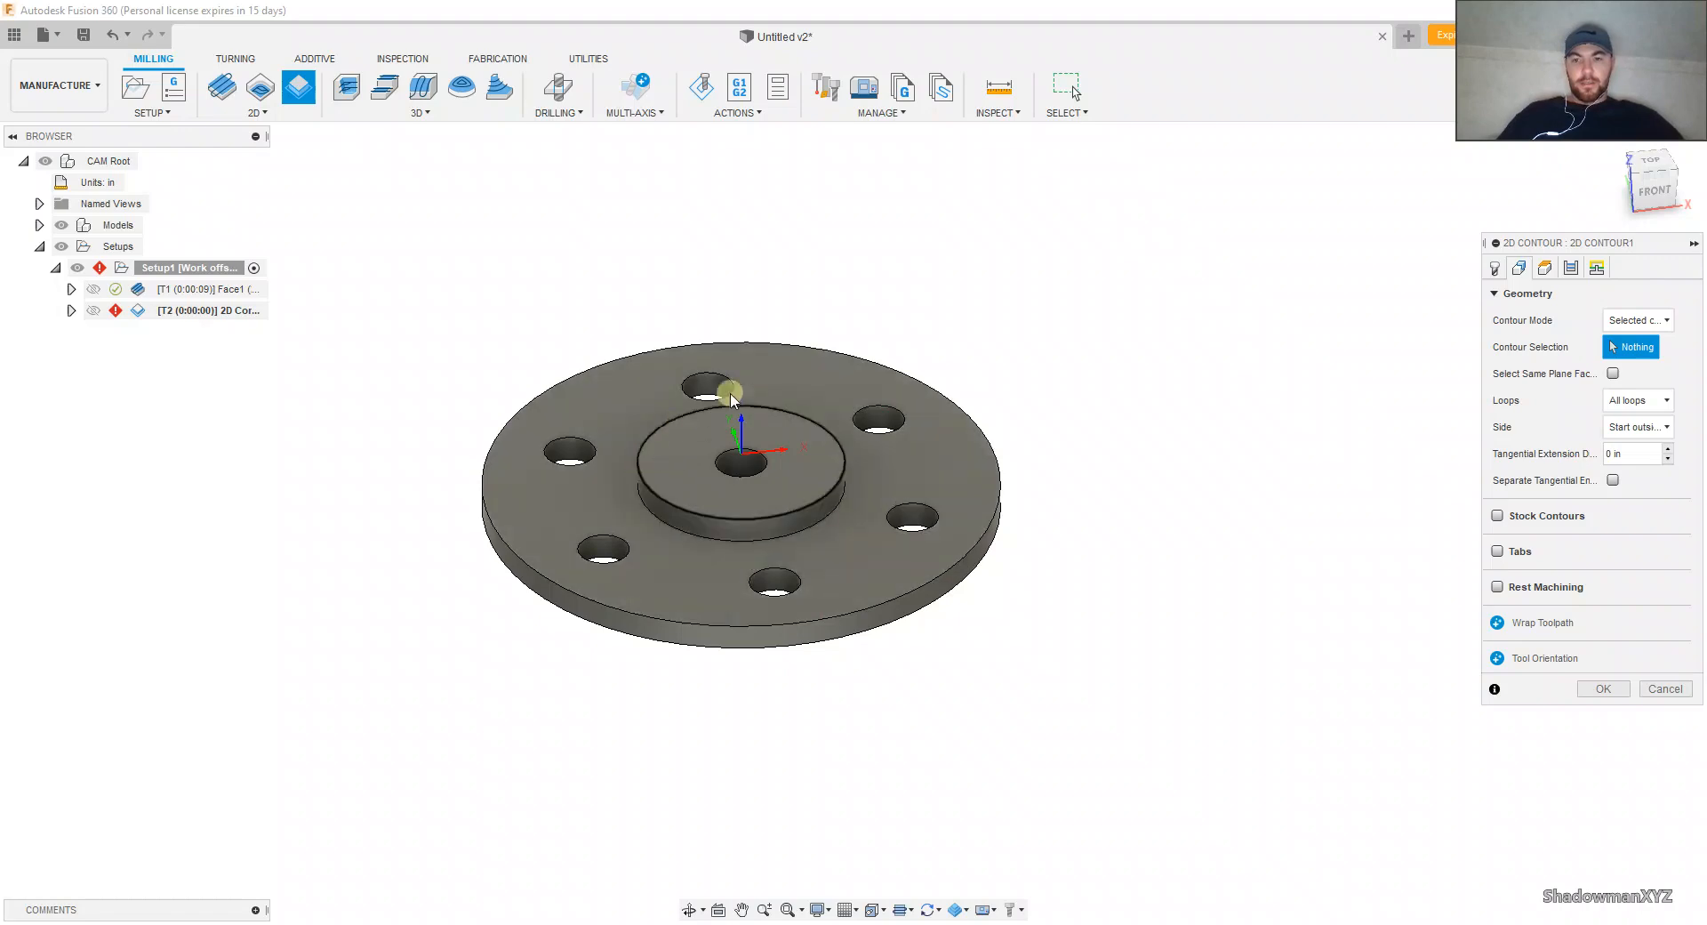
{"action": "left_click", "coordinate": [856, 545]}
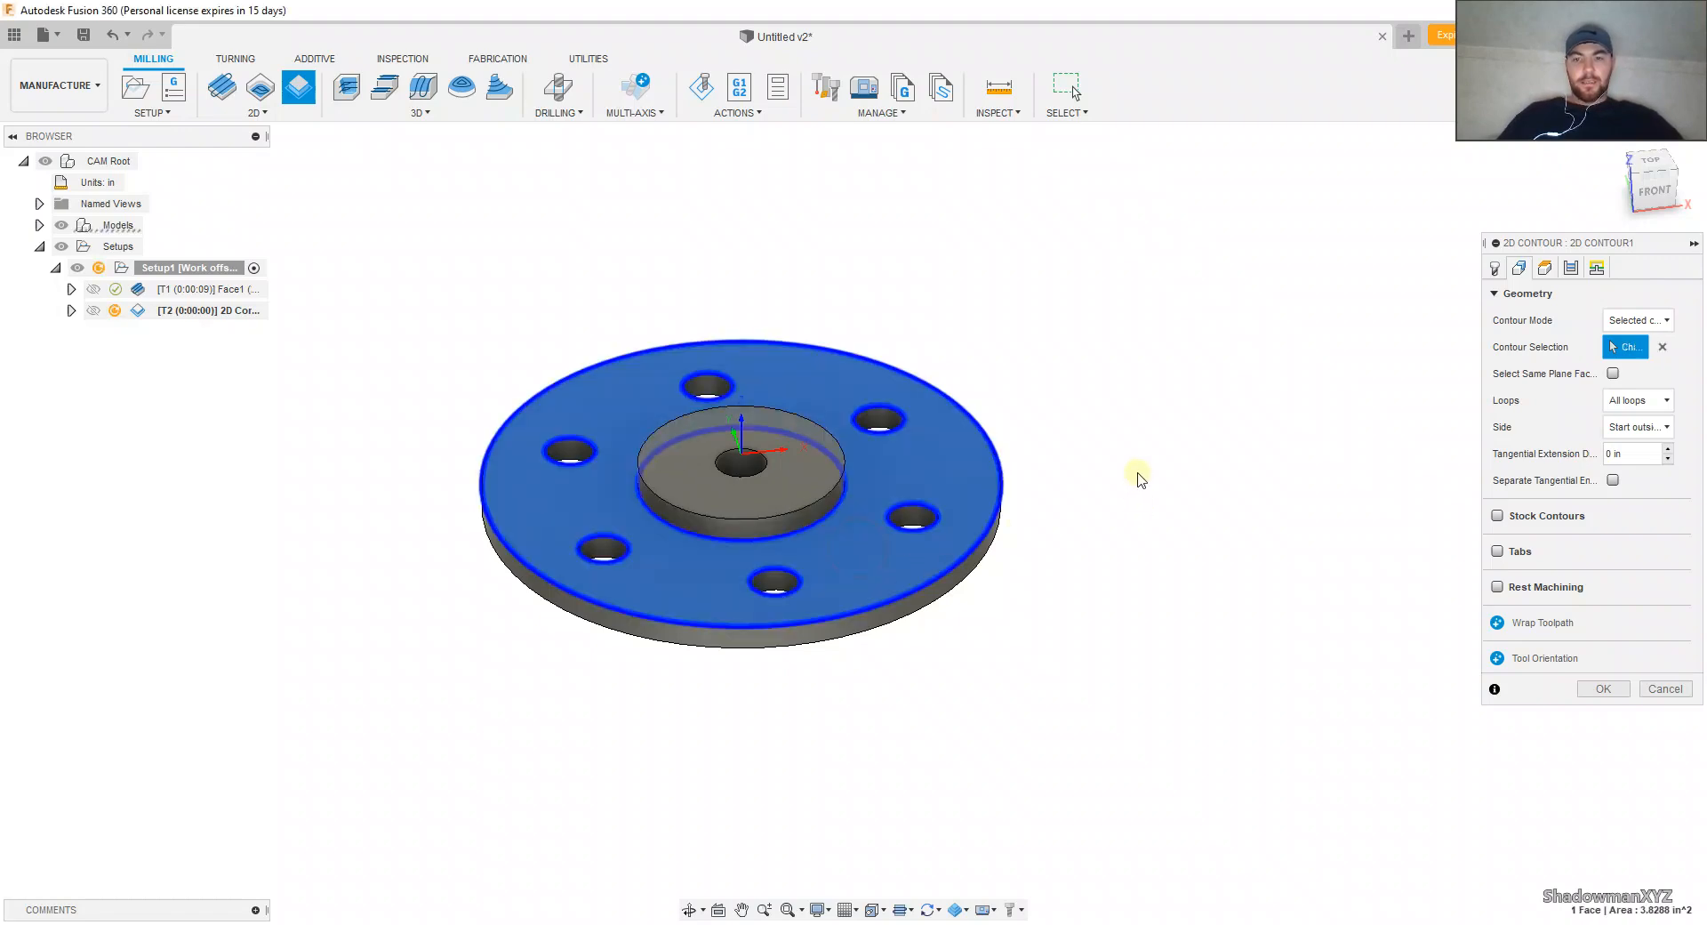
{"action": "left_click", "coordinate": [1544, 268]}
{"action": "left_click", "coordinate": [1604, 676]}
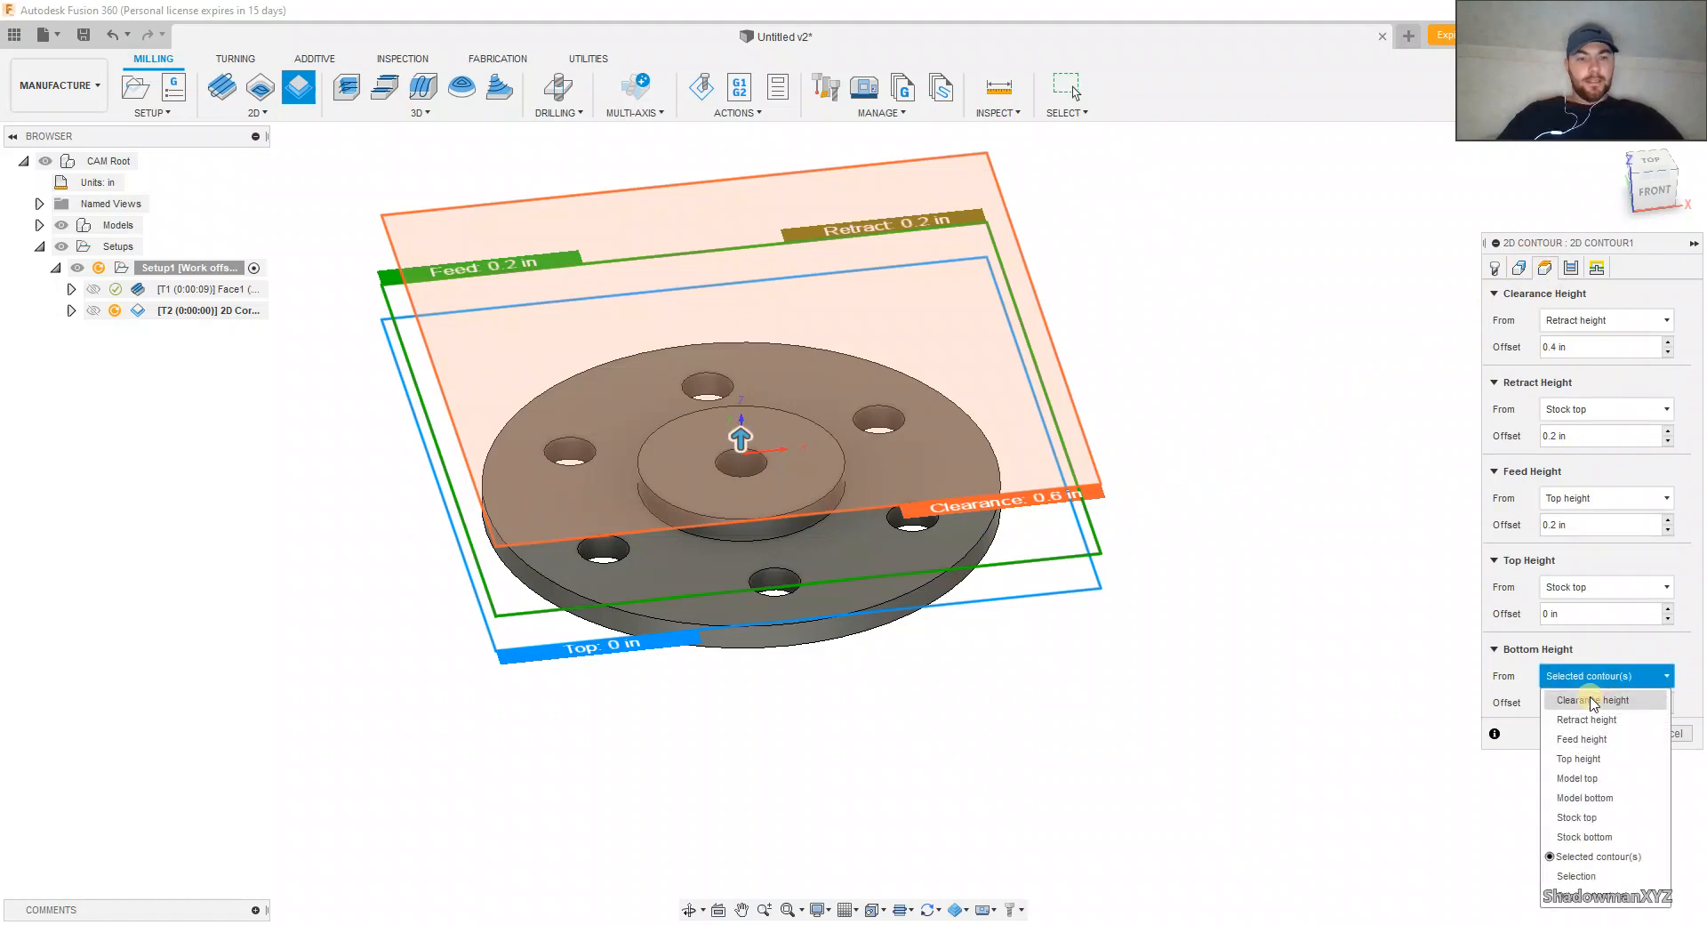
{"action": "left_click", "coordinate": [1588, 876]}
{"action": "left_click", "coordinate": [865, 585]}
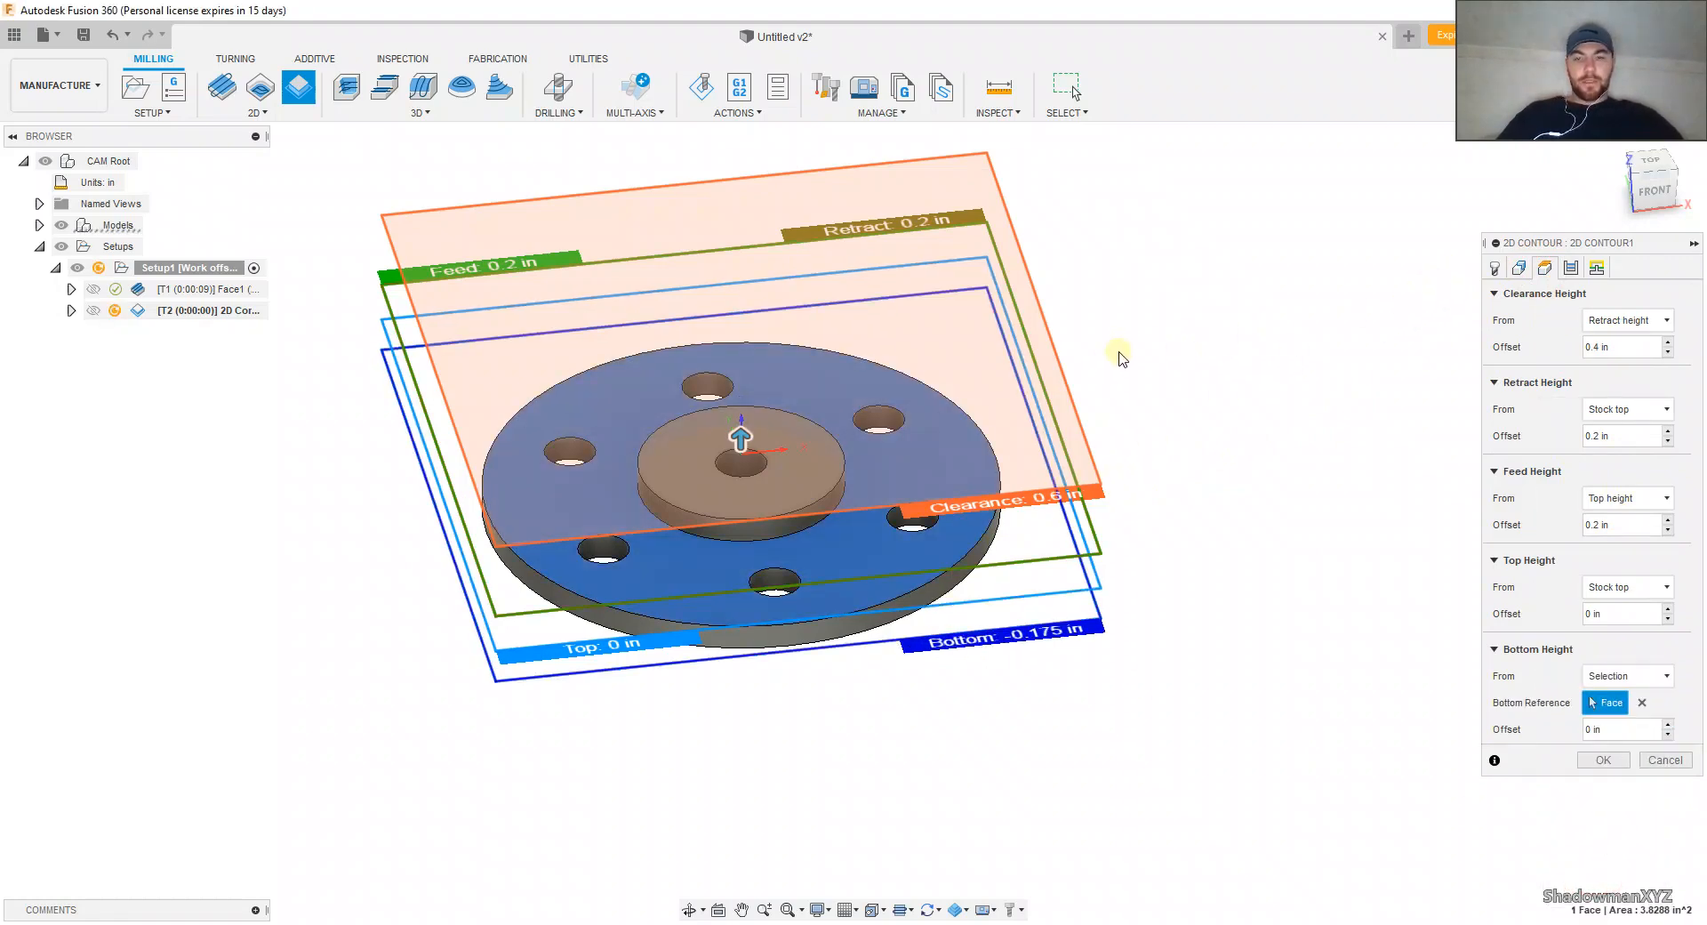
Step: Set the 2D Contour's compensation type to Wear, keep the default linking settings, and generate the toolpath
{"action": "left_click", "coordinate": [1576, 269]}
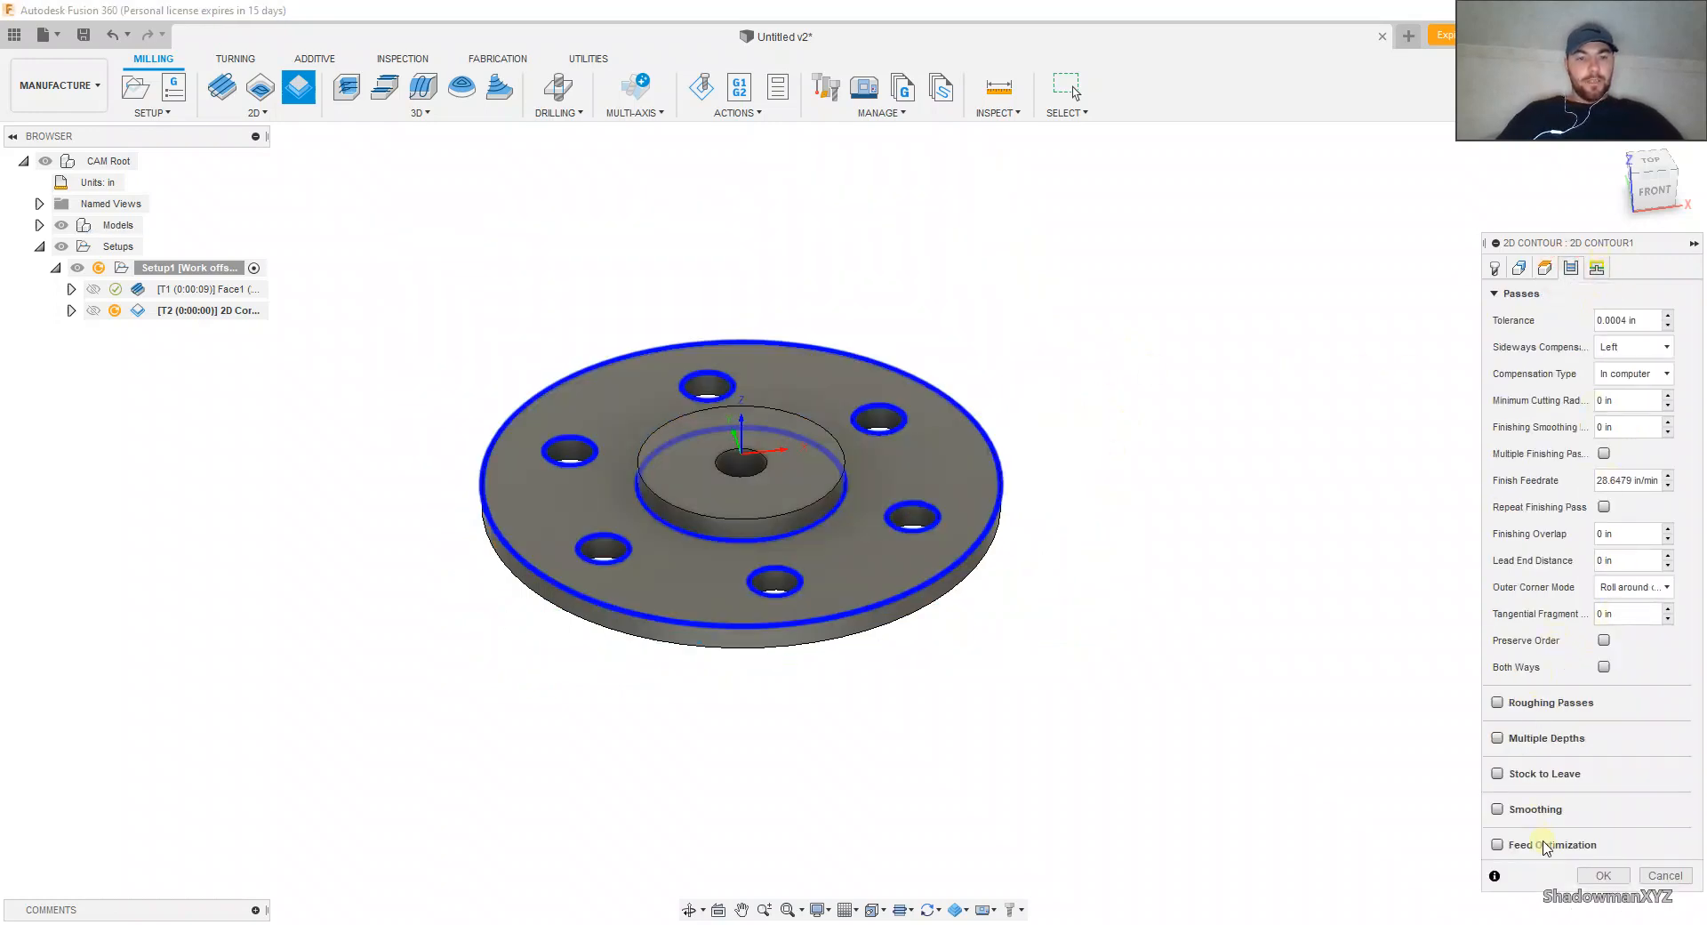
{"action": "left_click", "coordinate": [1606, 374]}
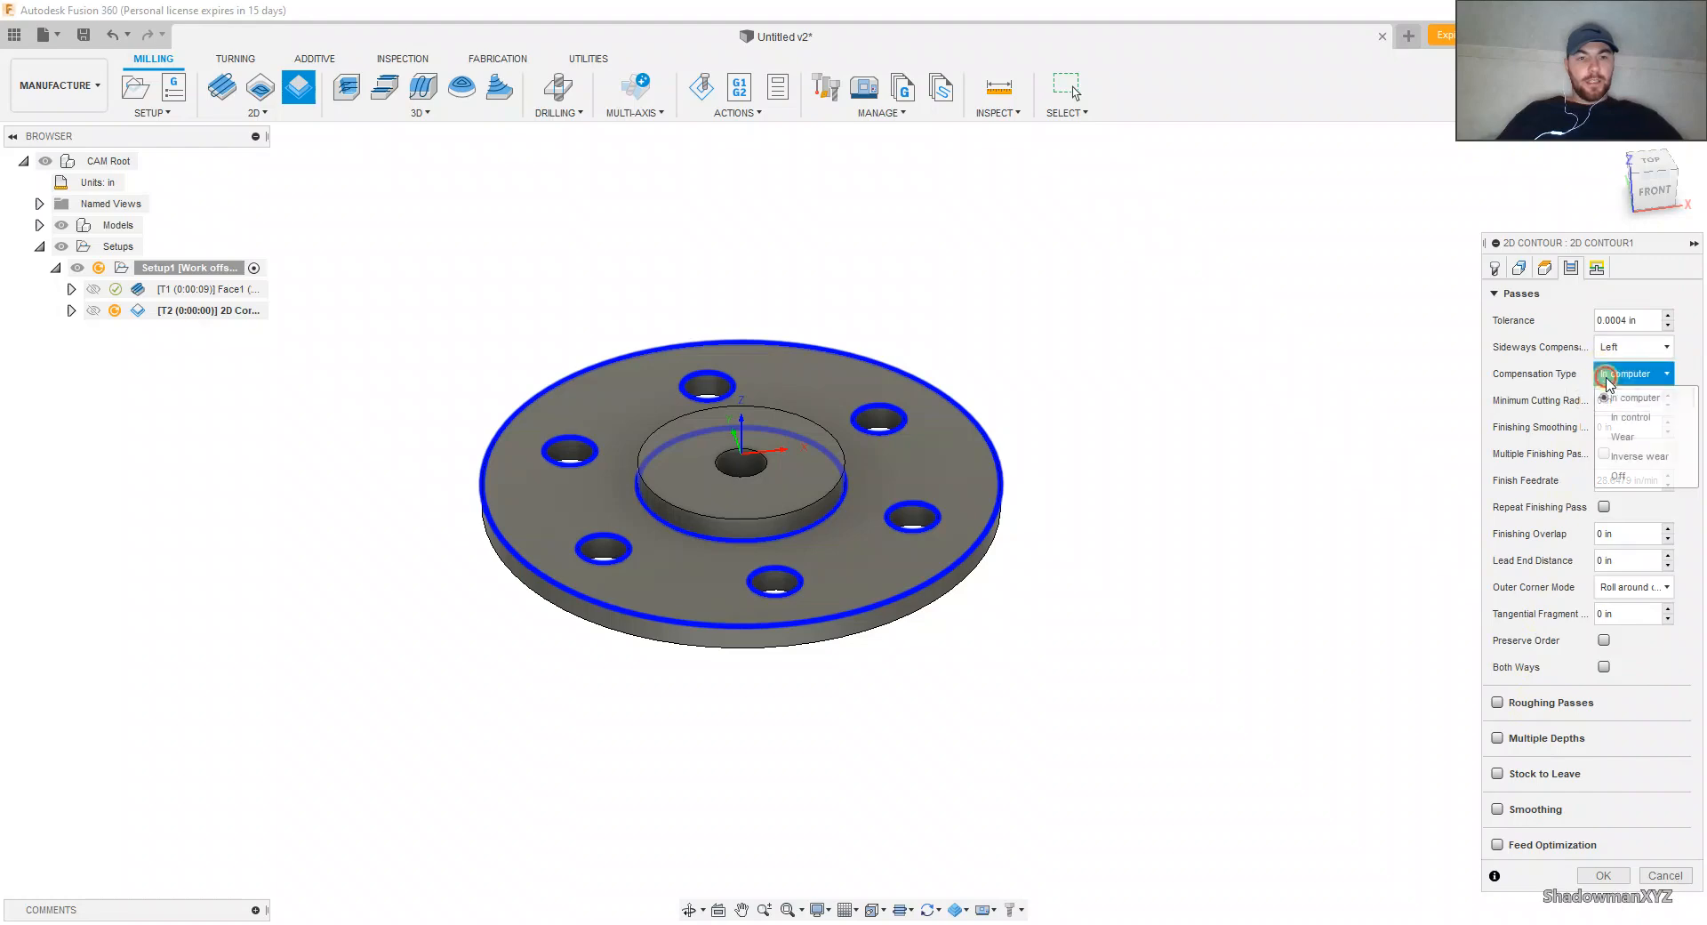
{"action": "left_click", "coordinate": [1613, 436]}
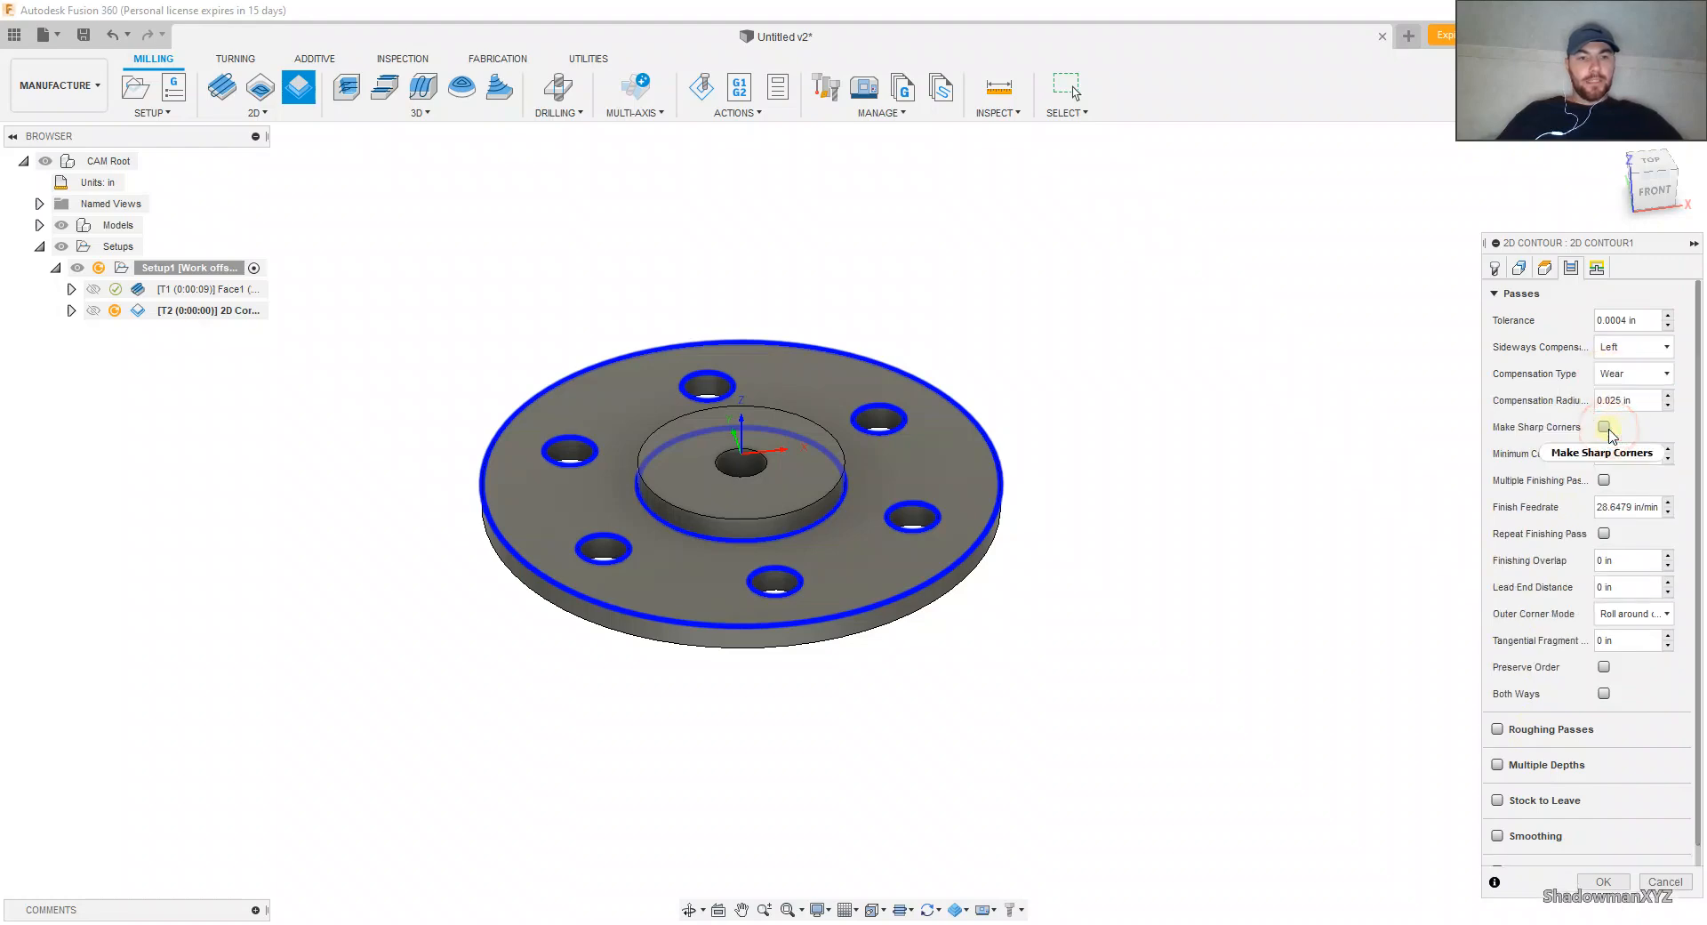
{"action": "mouse_move", "coordinate": [1631, 378]}
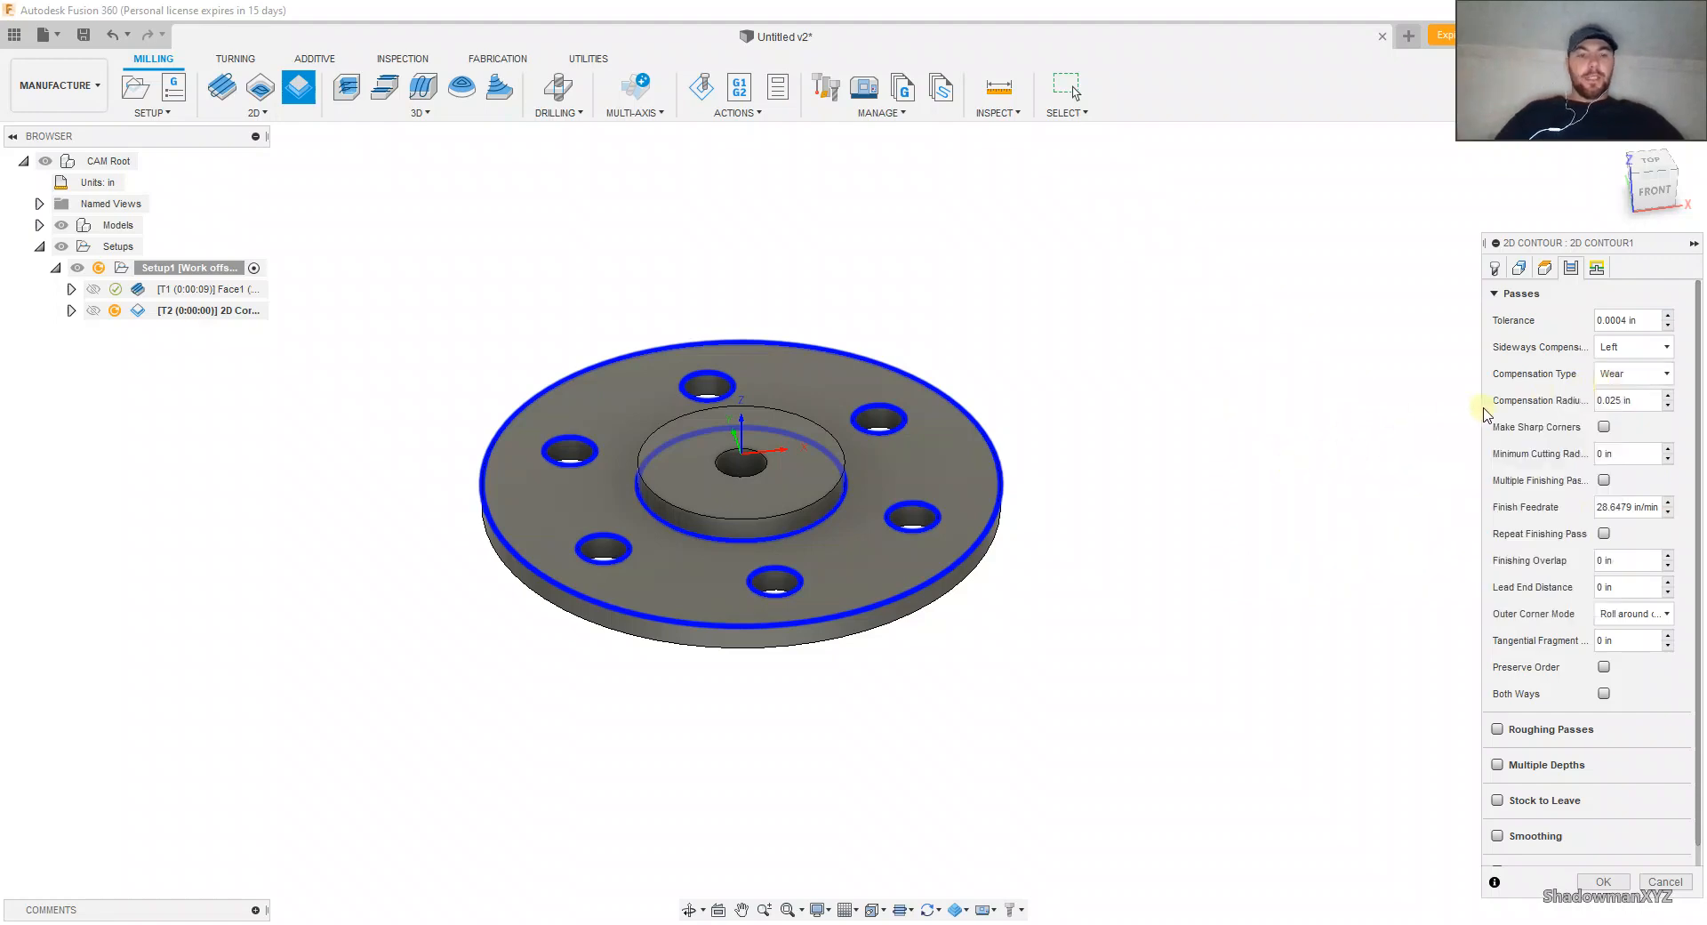
{"action": "left_click", "coordinate": [1597, 268]}
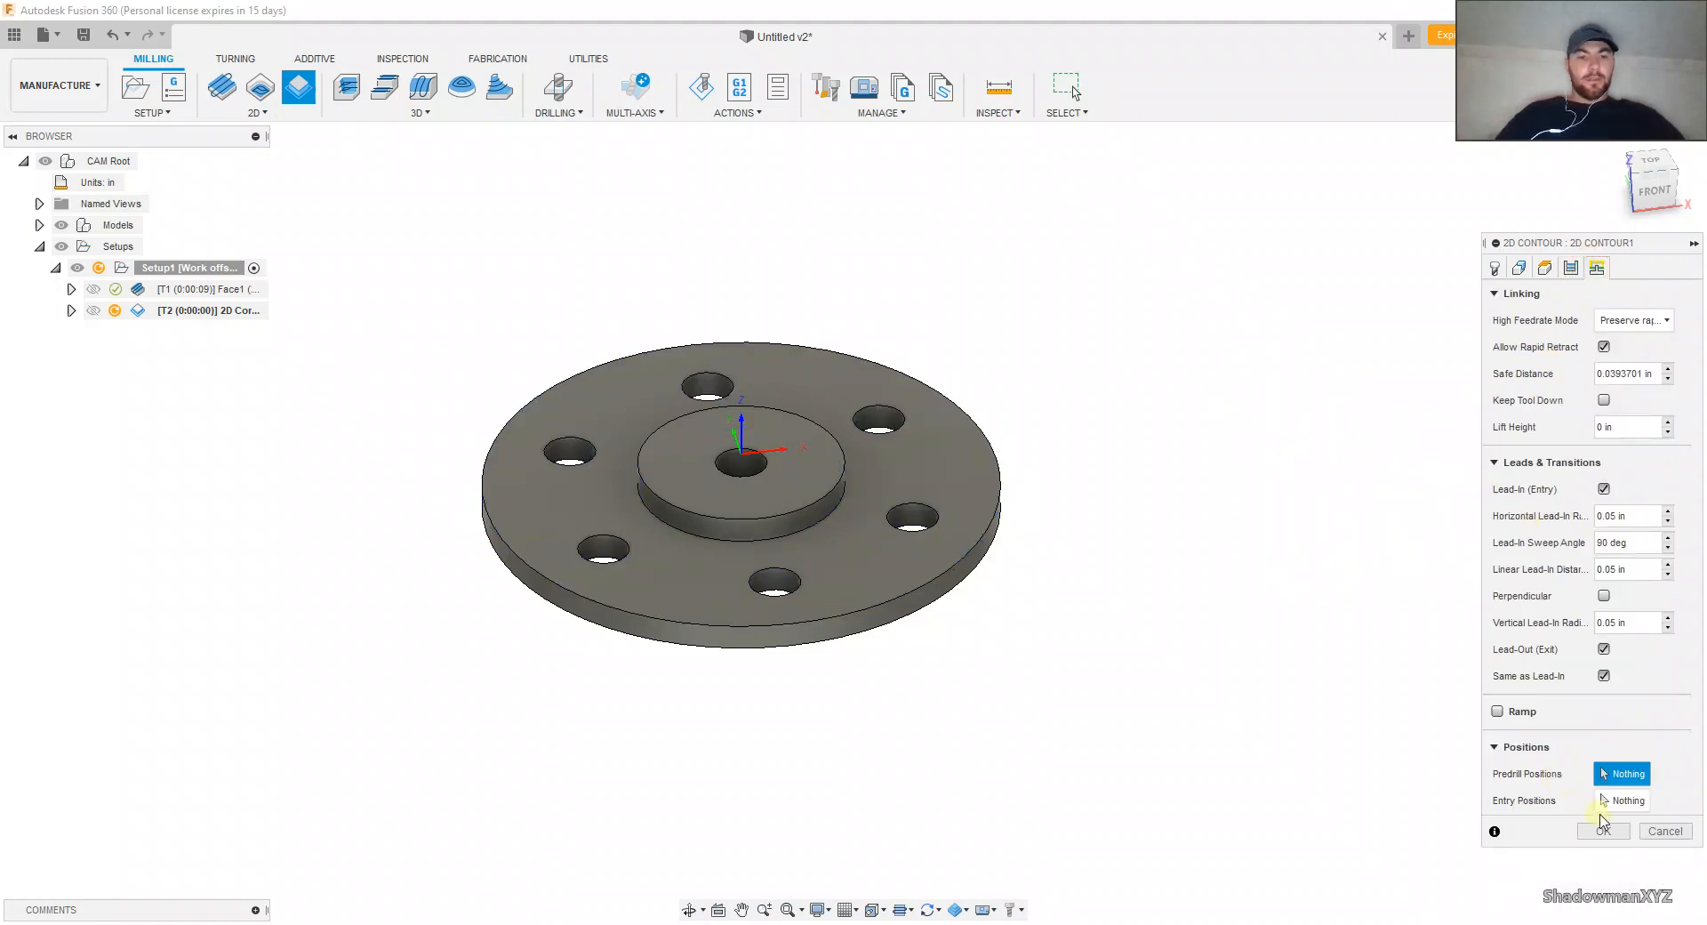
{"action": "left_click", "coordinate": [1603, 829]}
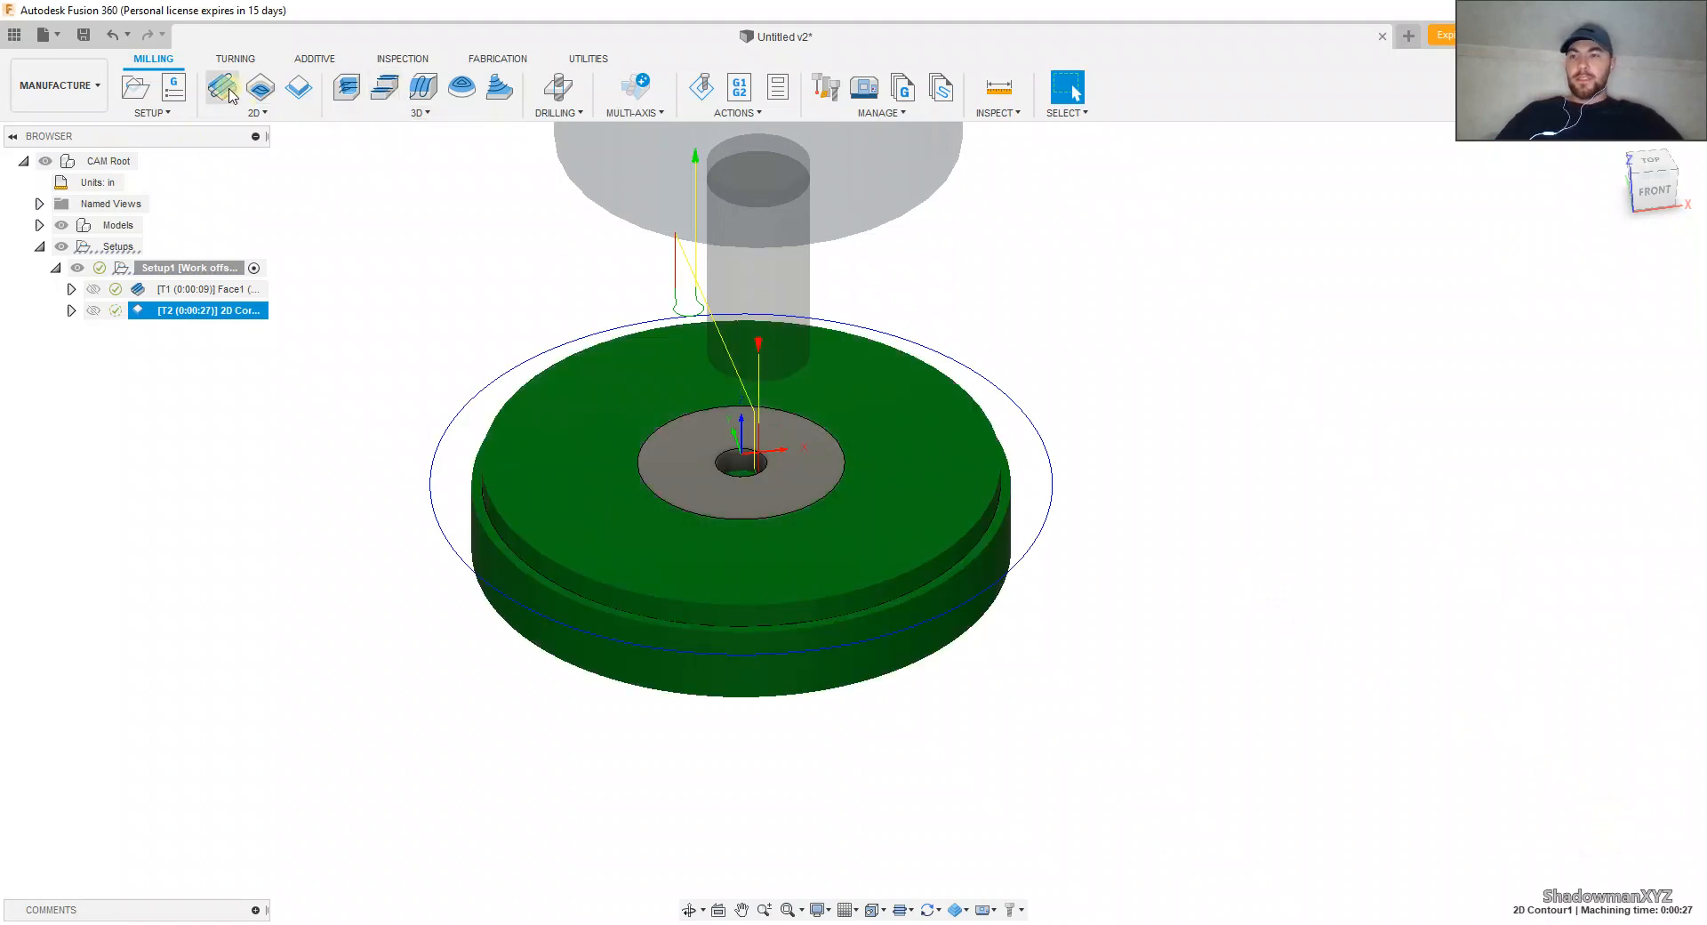
Step: Simulate the 2D Contour toolpath to check how the end mill cuts the stock, and exit the simulation
{"action": "left_click", "coordinate": [702, 86]}
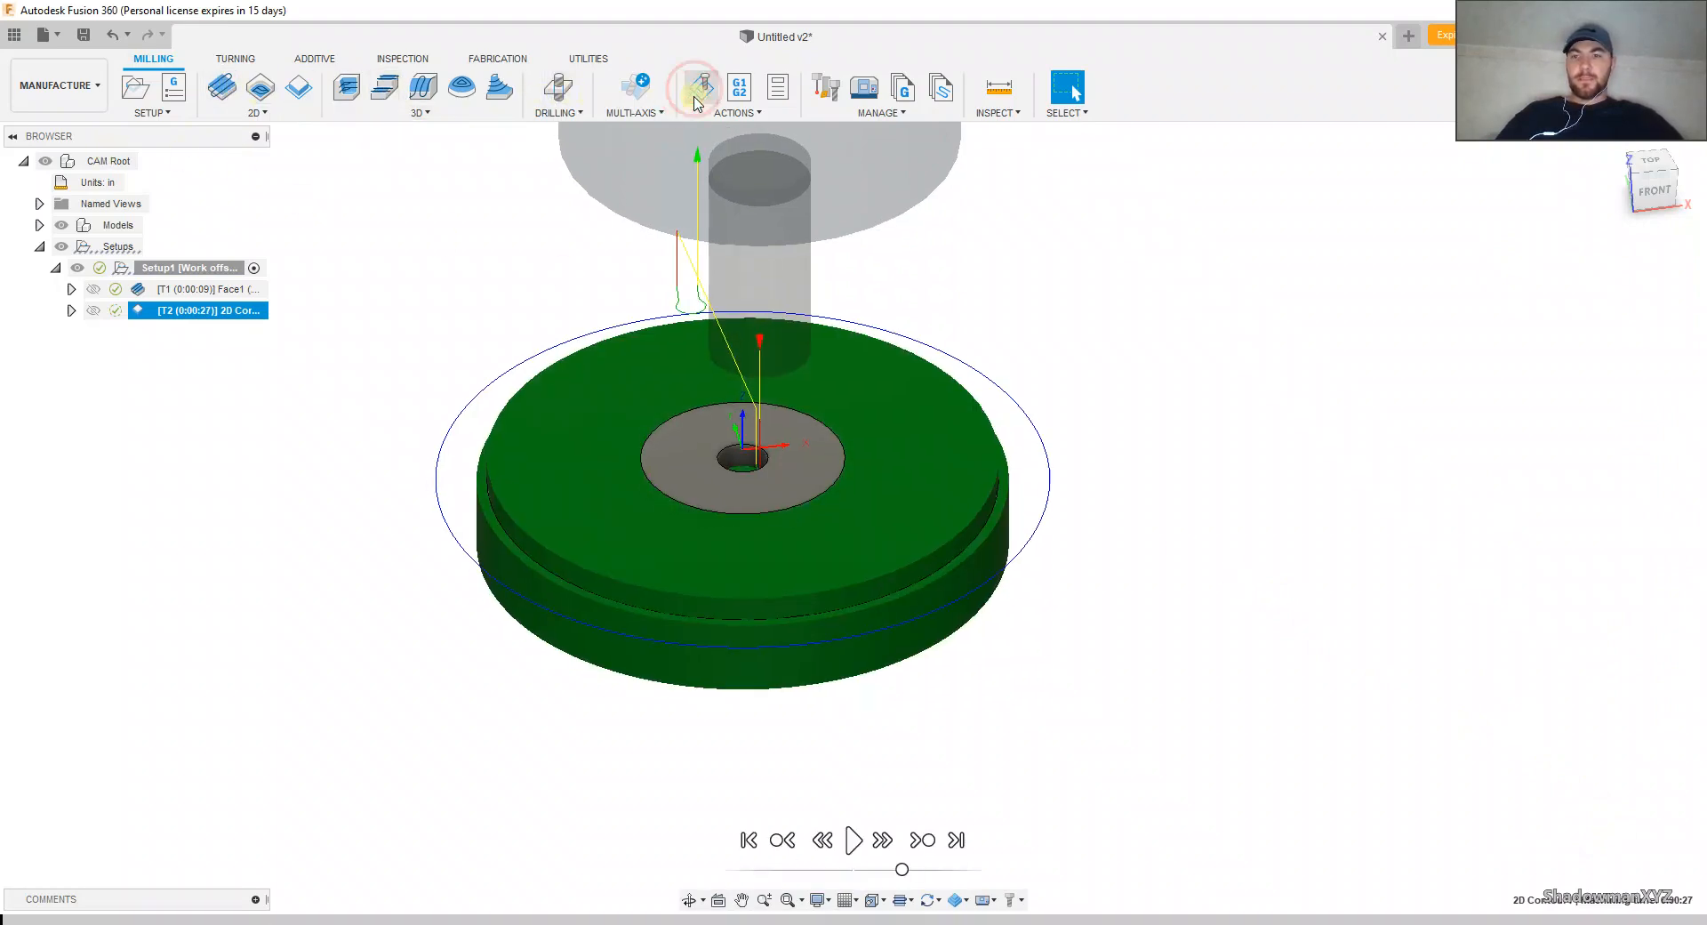
{"action": "left_click", "coordinate": [853, 839]}
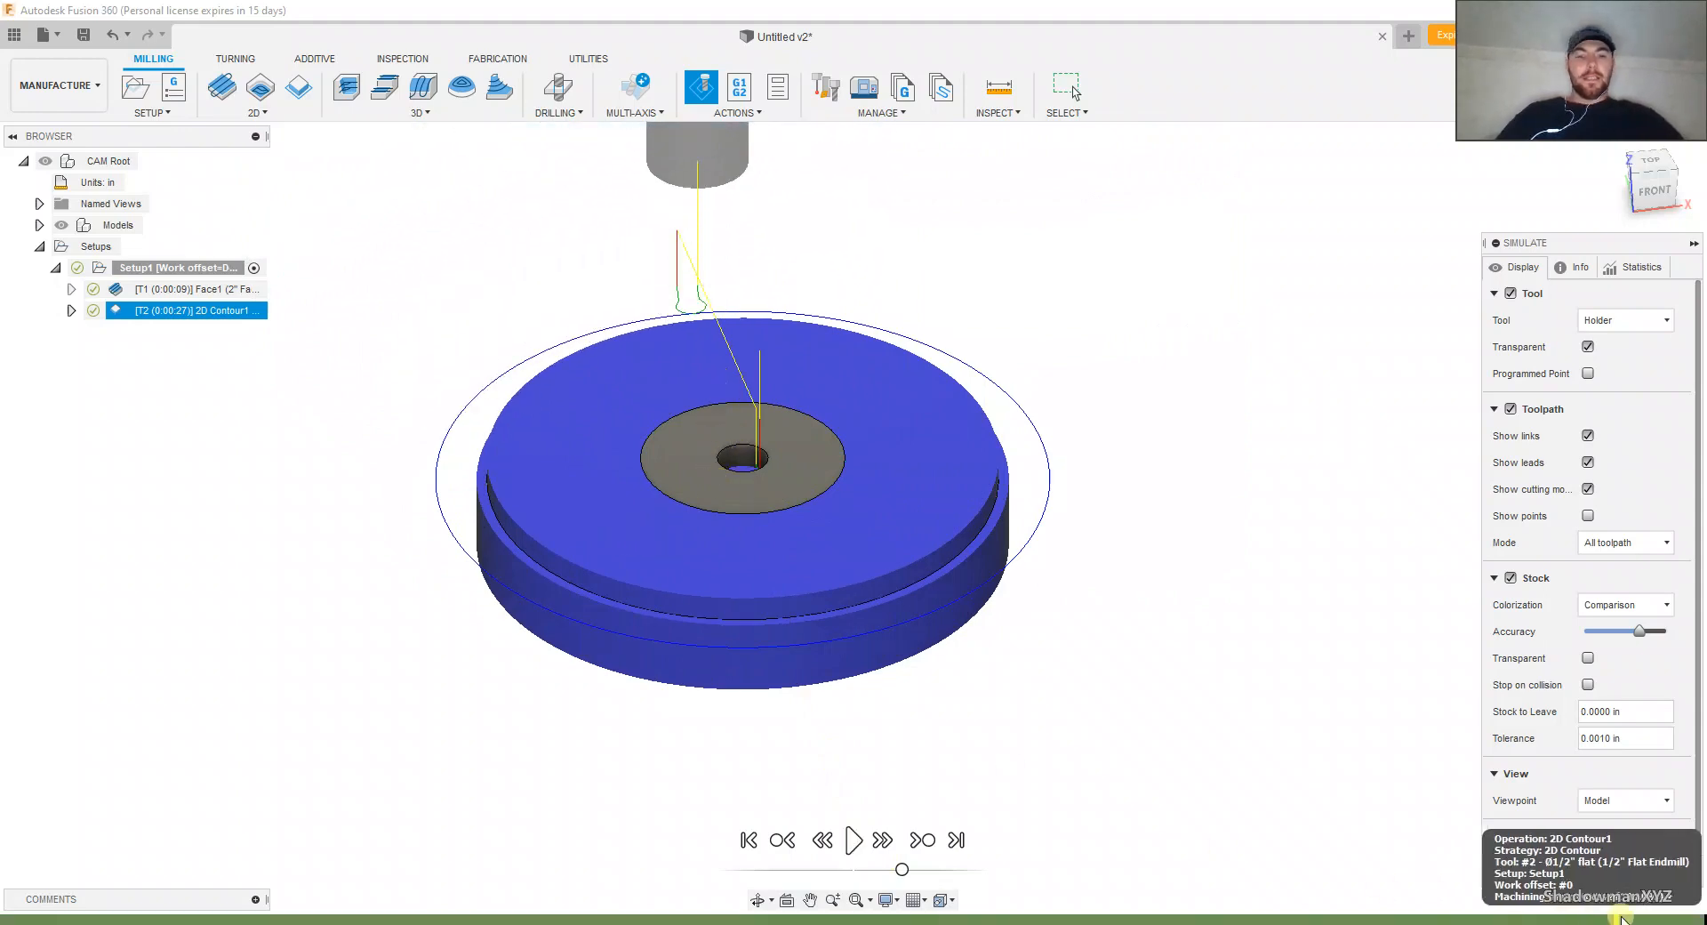
{"action": "left_click", "coordinate": [1665, 867]}
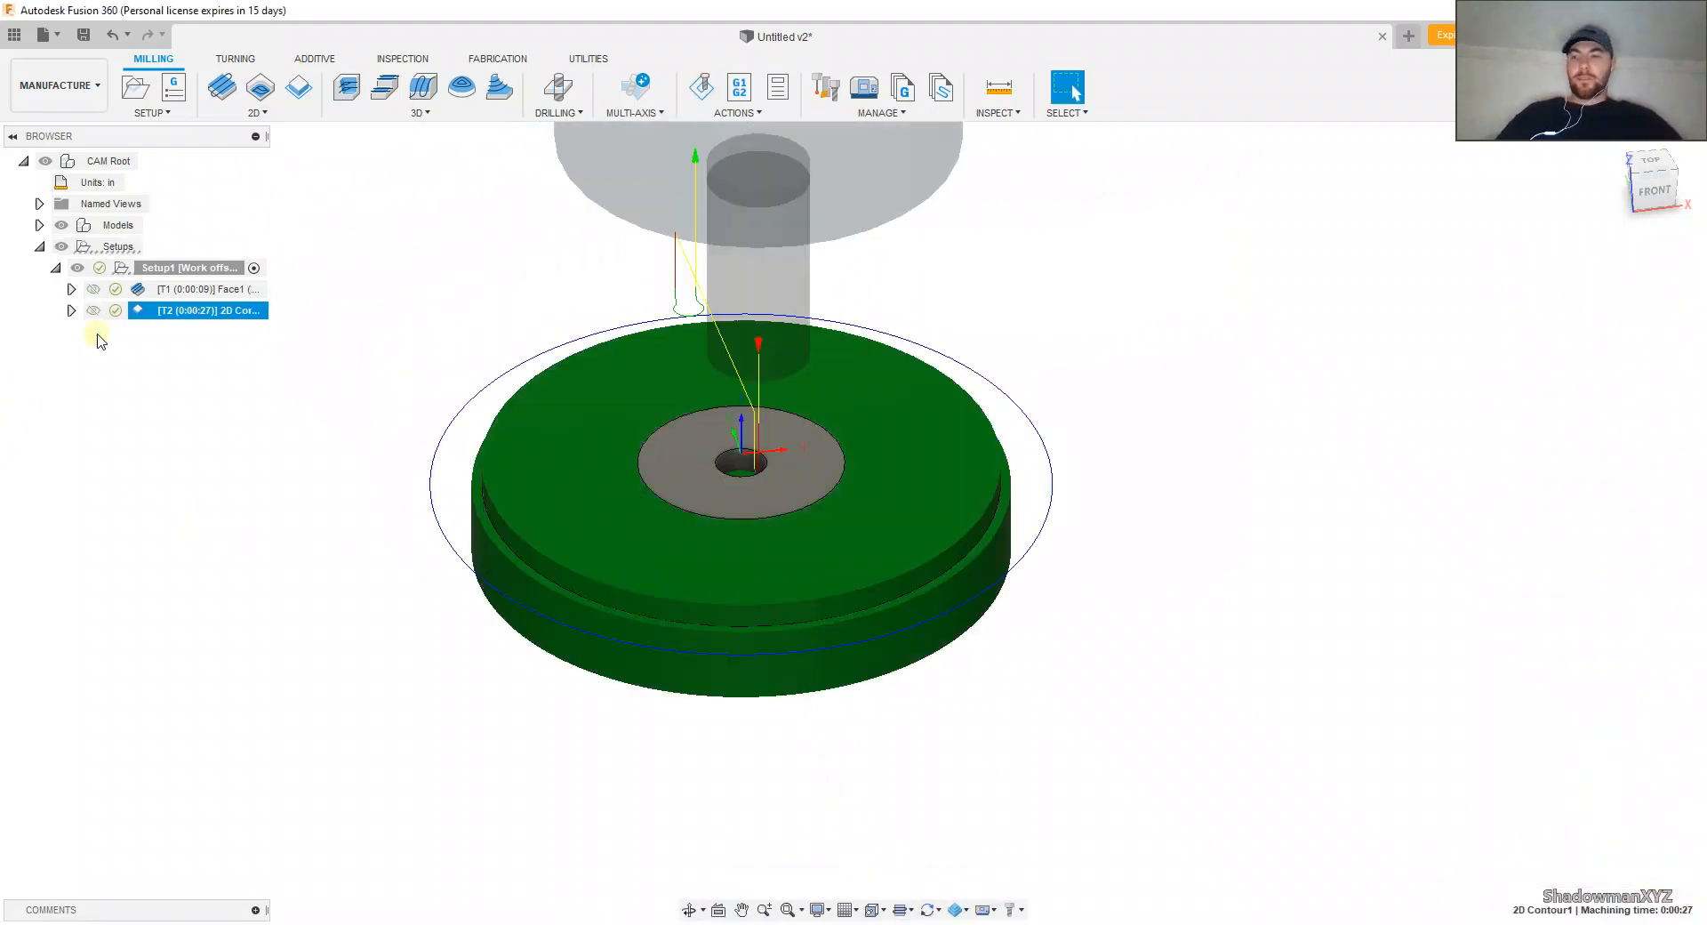
Step: Edit the 2D Contour operation's contour selection on the flange's upper face, accept it, and regenerate the toolpath
{"action": "right_click", "coordinate": [236, 311]}
{"action": "left_click", "coordinate": [258, 326]}
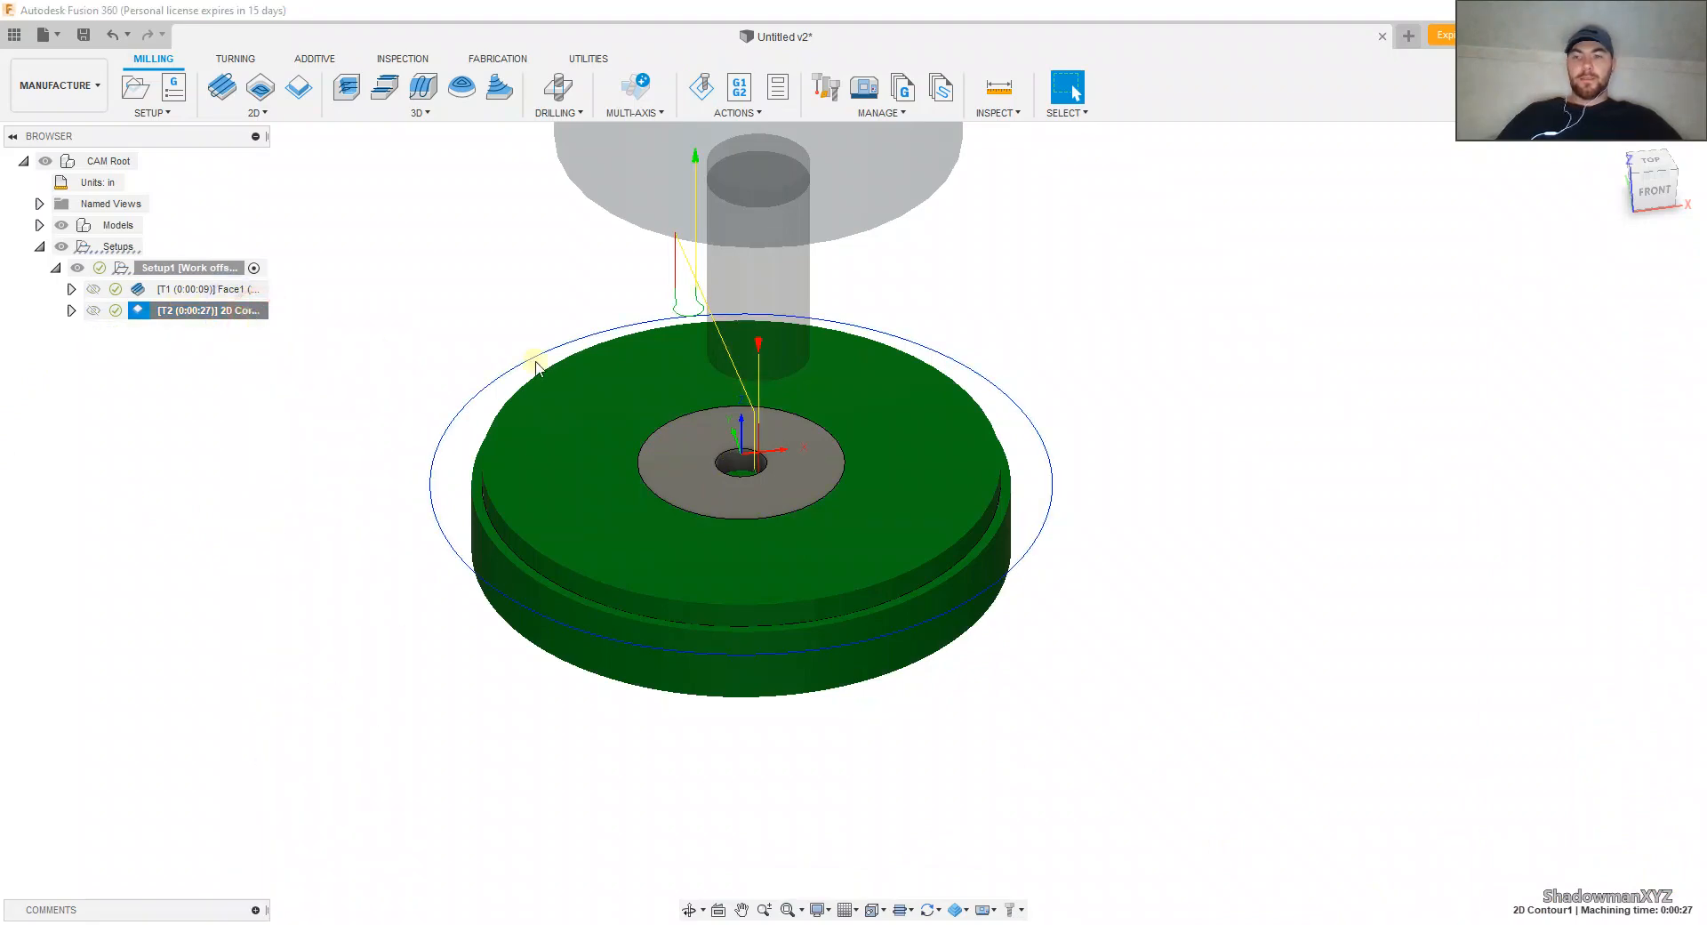
{"action": "left_click", "coordinate": [1518, 268]}
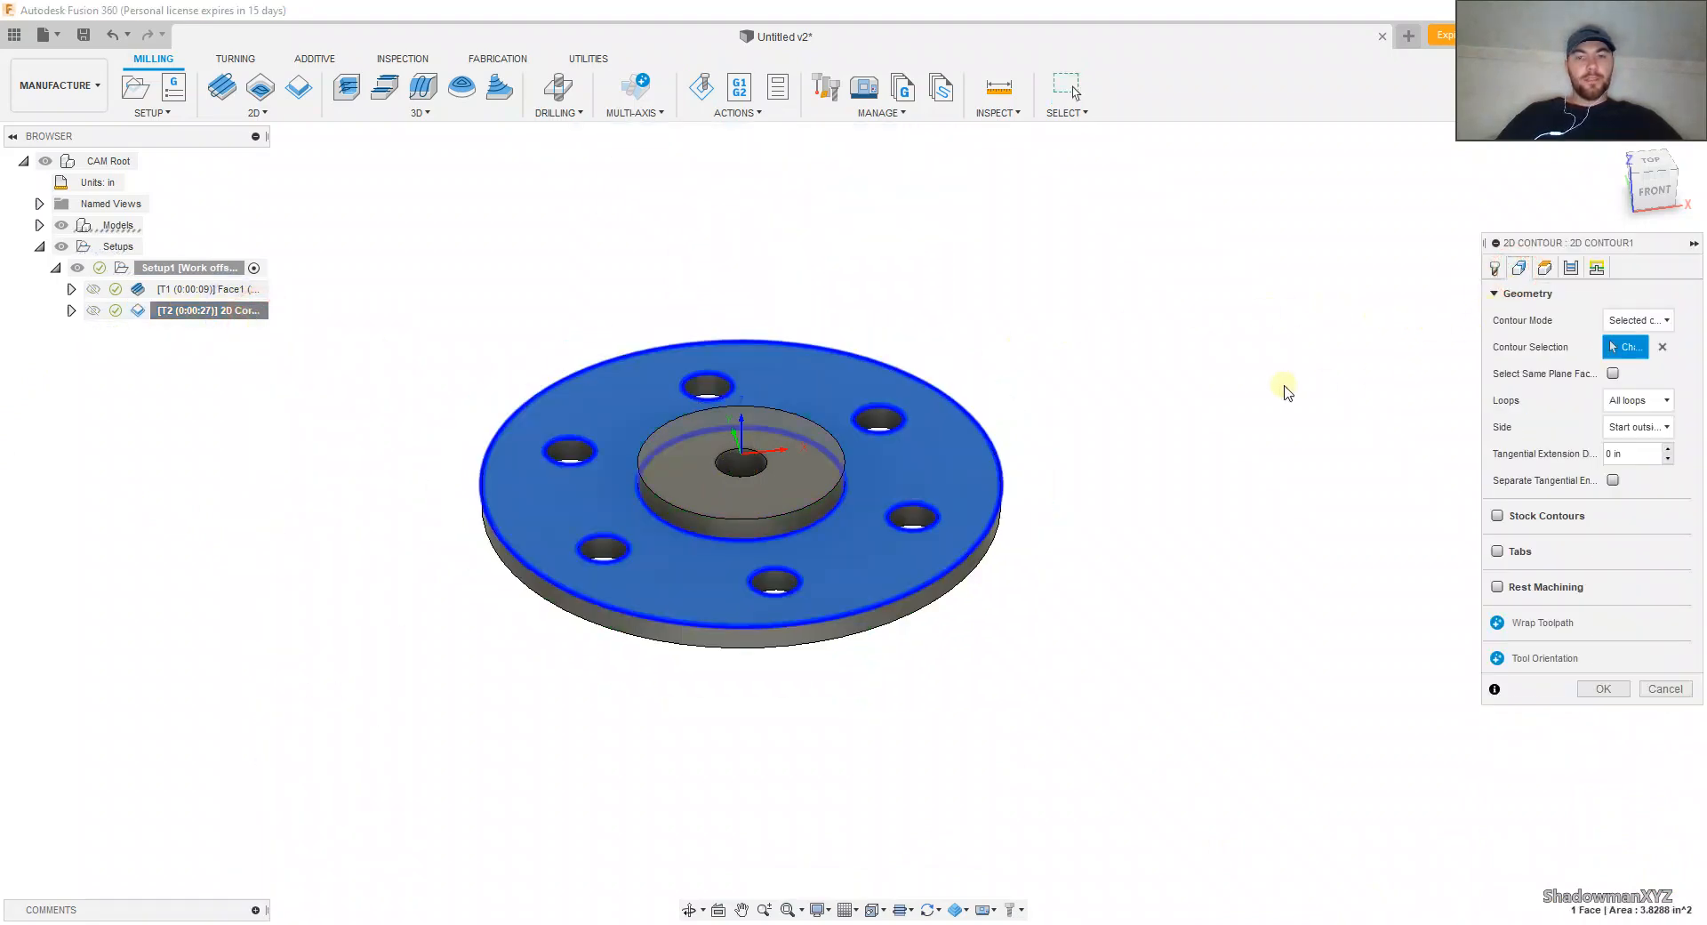
{"action": "left_click", "coordinate": [934, 580]}
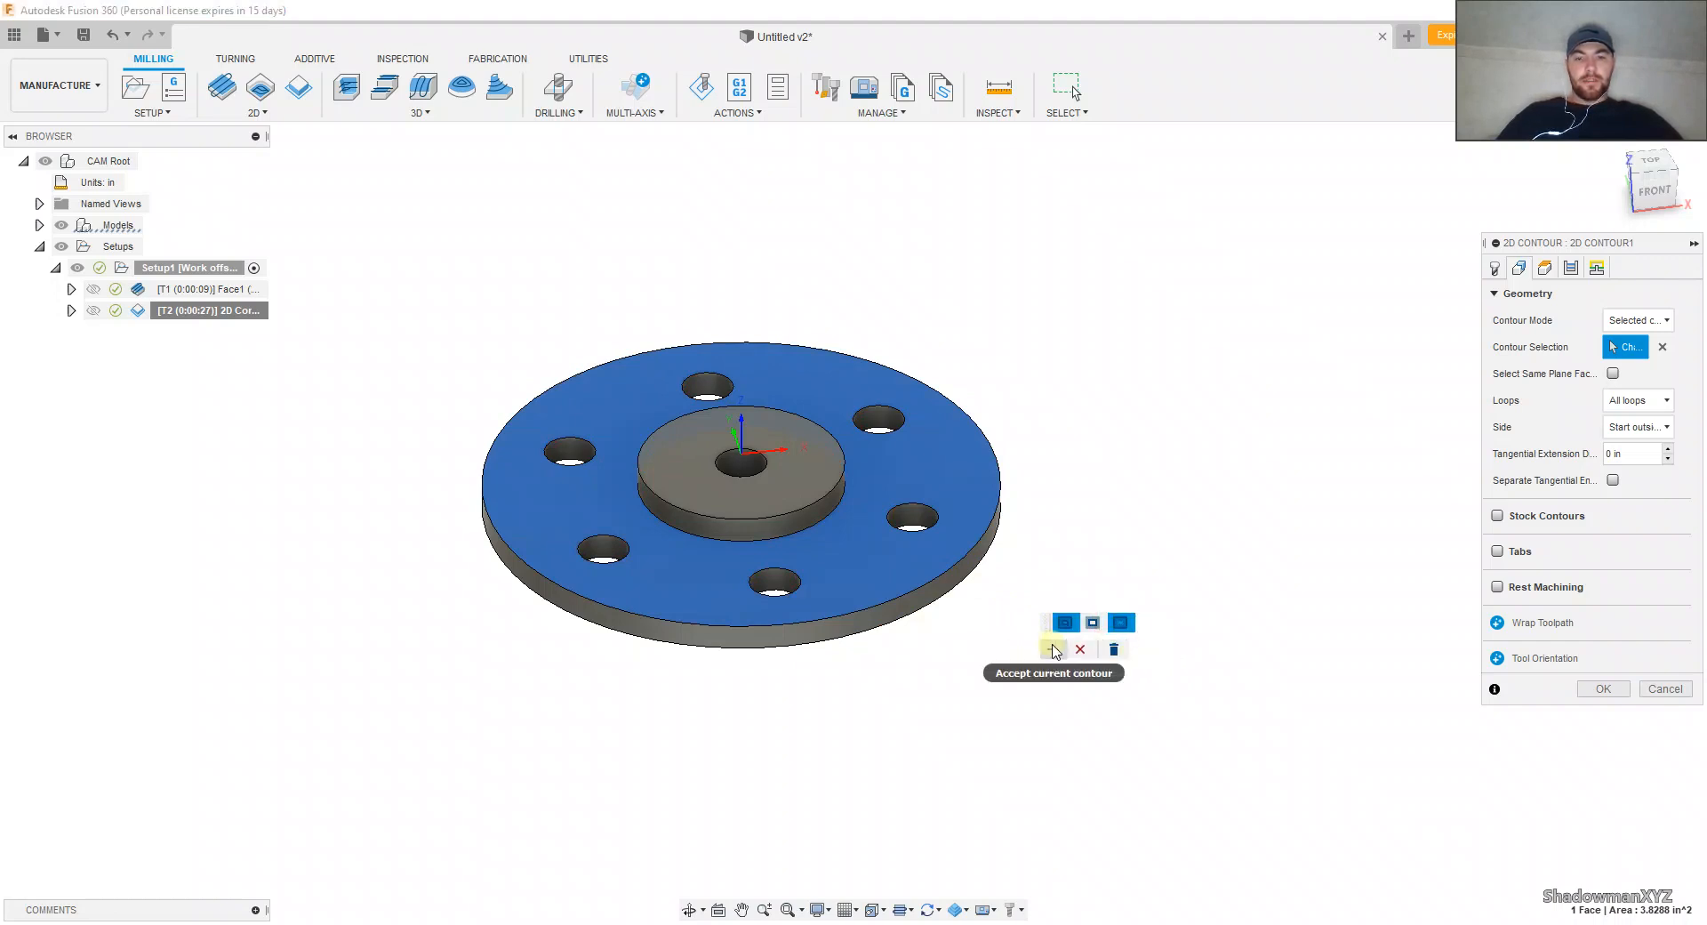
{"action": "left_click", "coordinate": [1053, 643]}
{"action": "left_click", "coordinate": [1603, 688]}
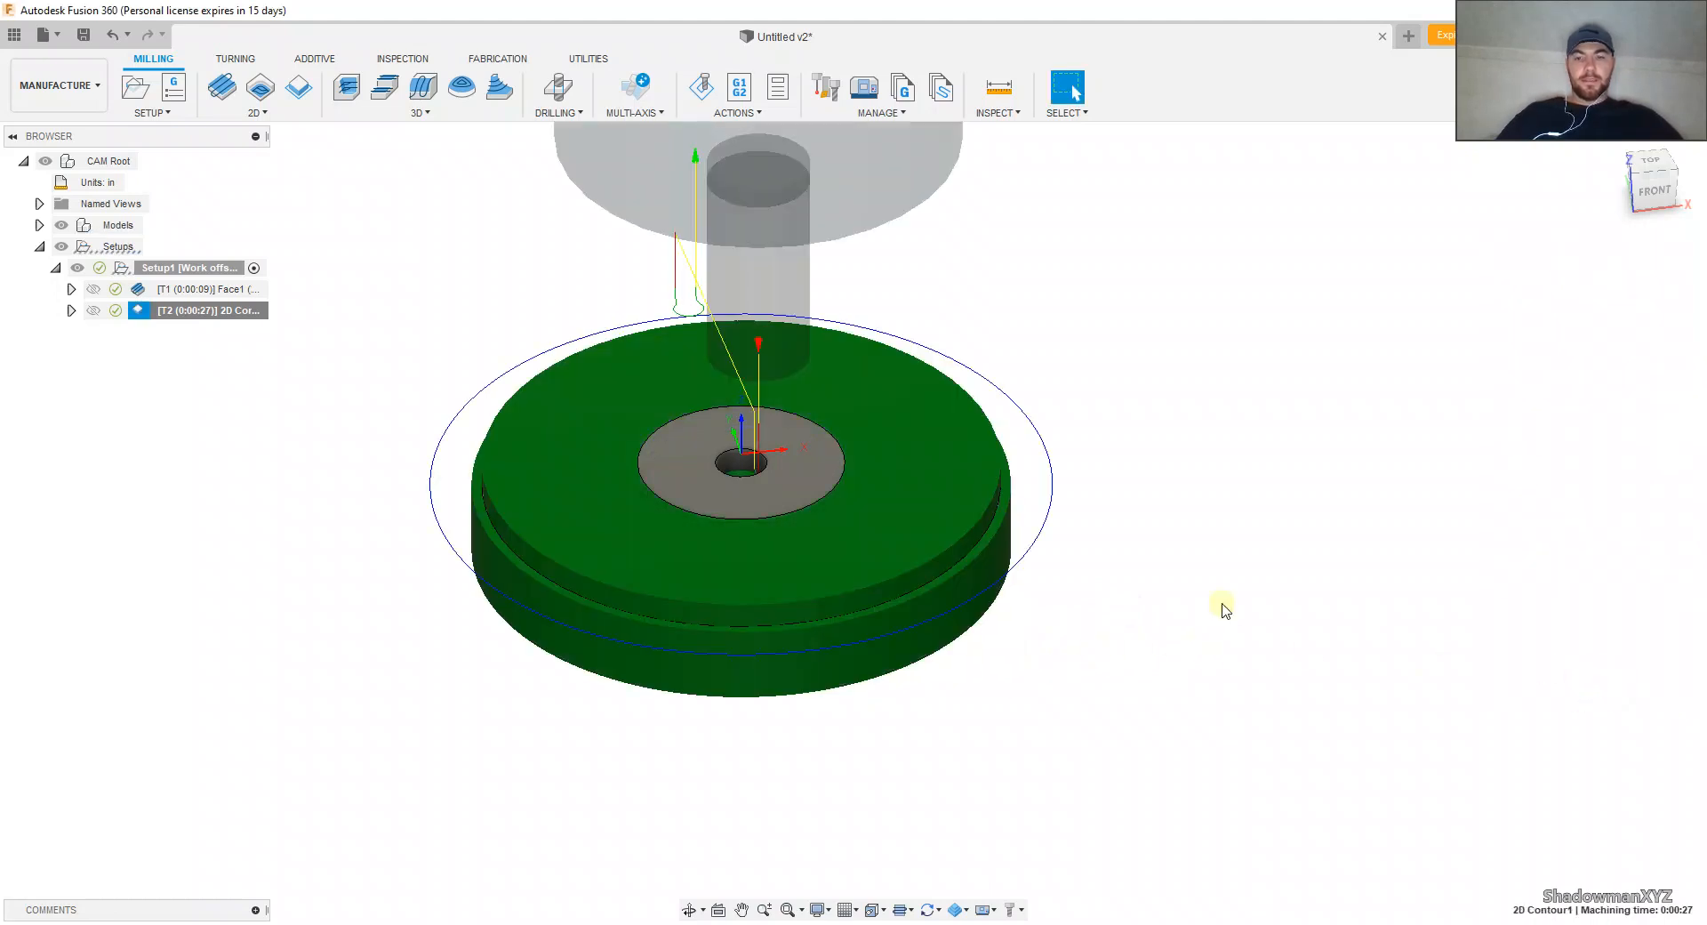
Step: Run the simulation of the regenerated 2D Contour toolpath to check its cut on the stock, and exit the simulation
{"action": "left_click", "coordinate": [703, 92]}
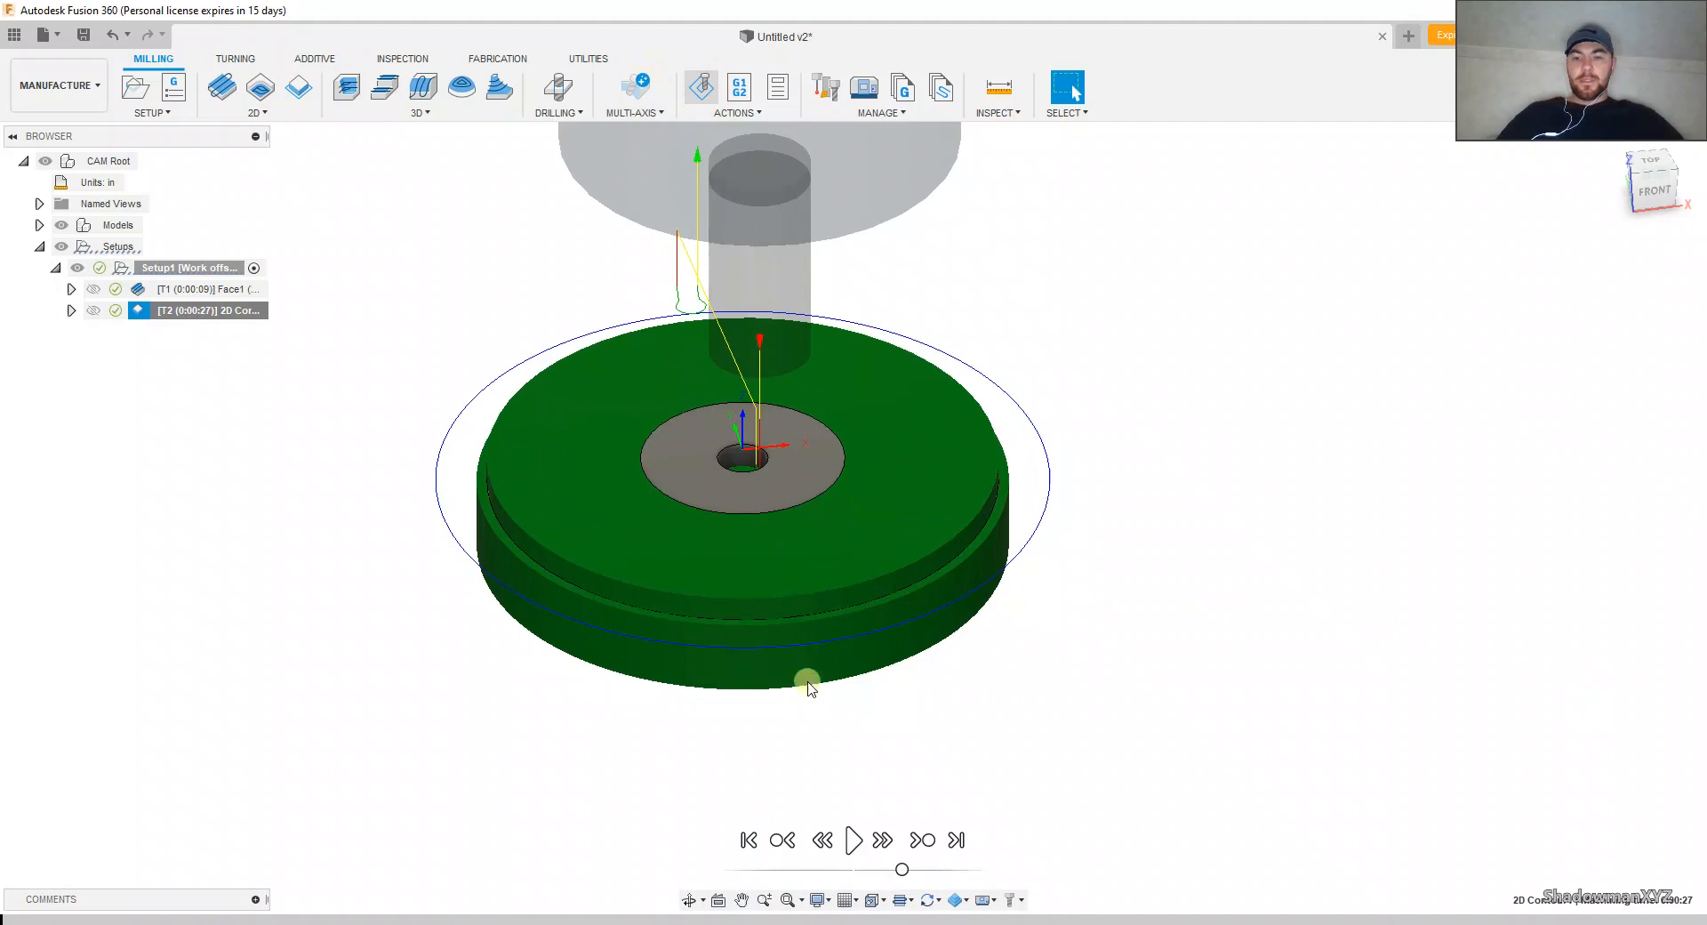
{"action": "left_click", "coordinate": [851, 839]}
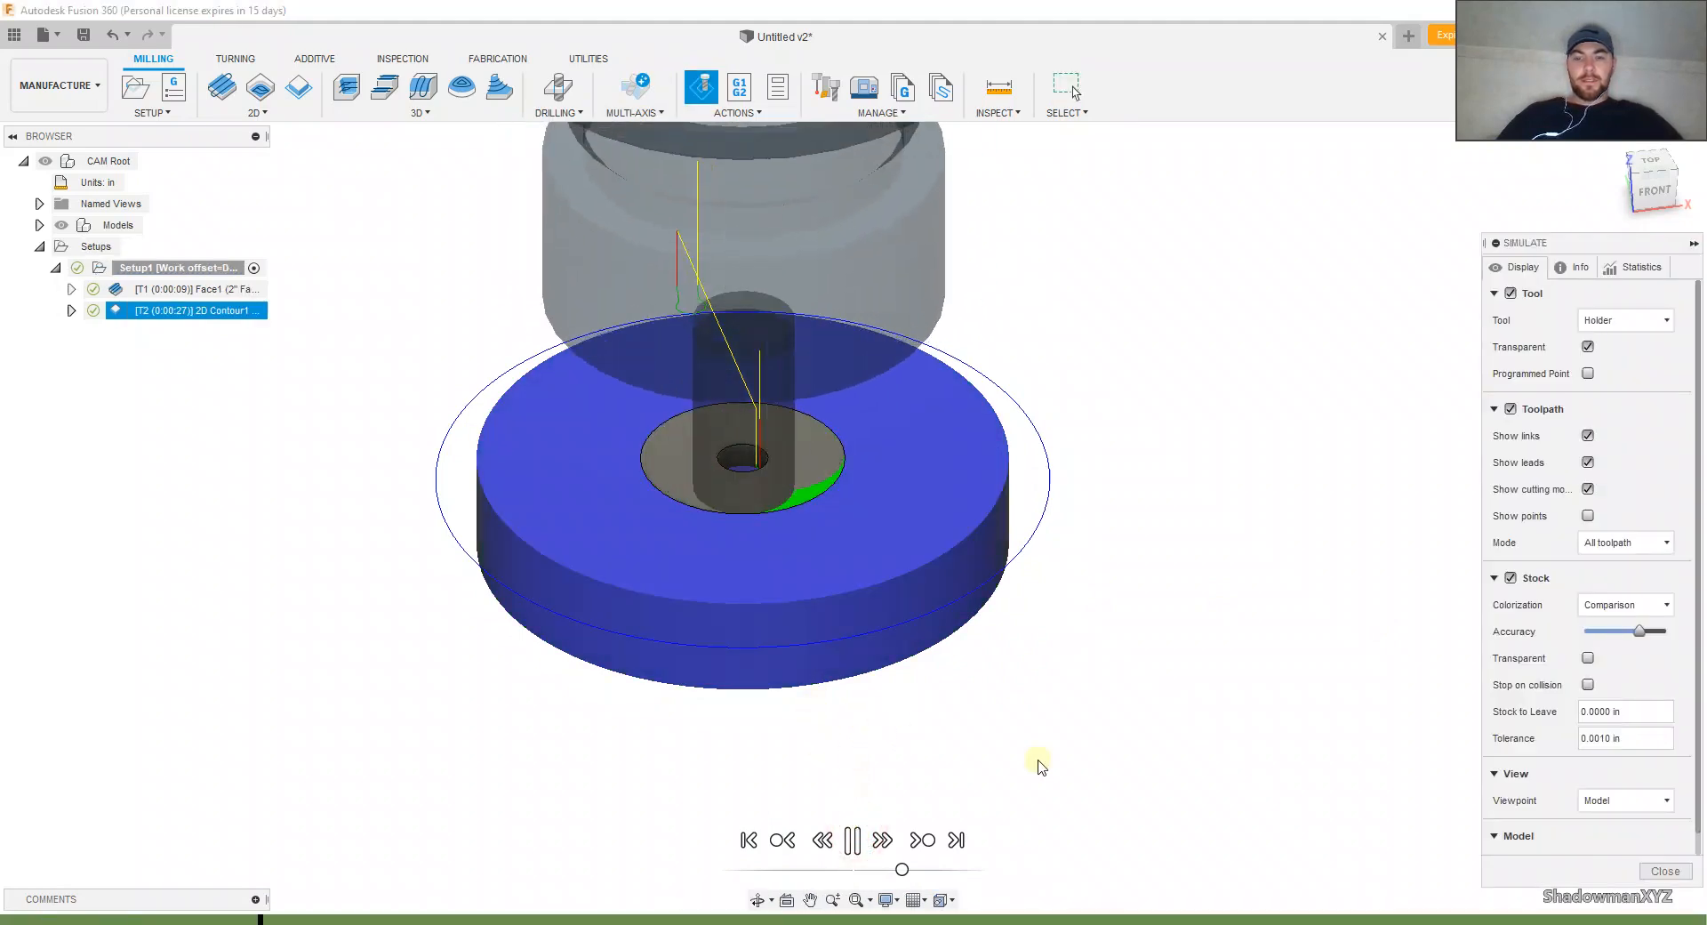
{"action": "left_click", "coordinate": [1666, 871]}
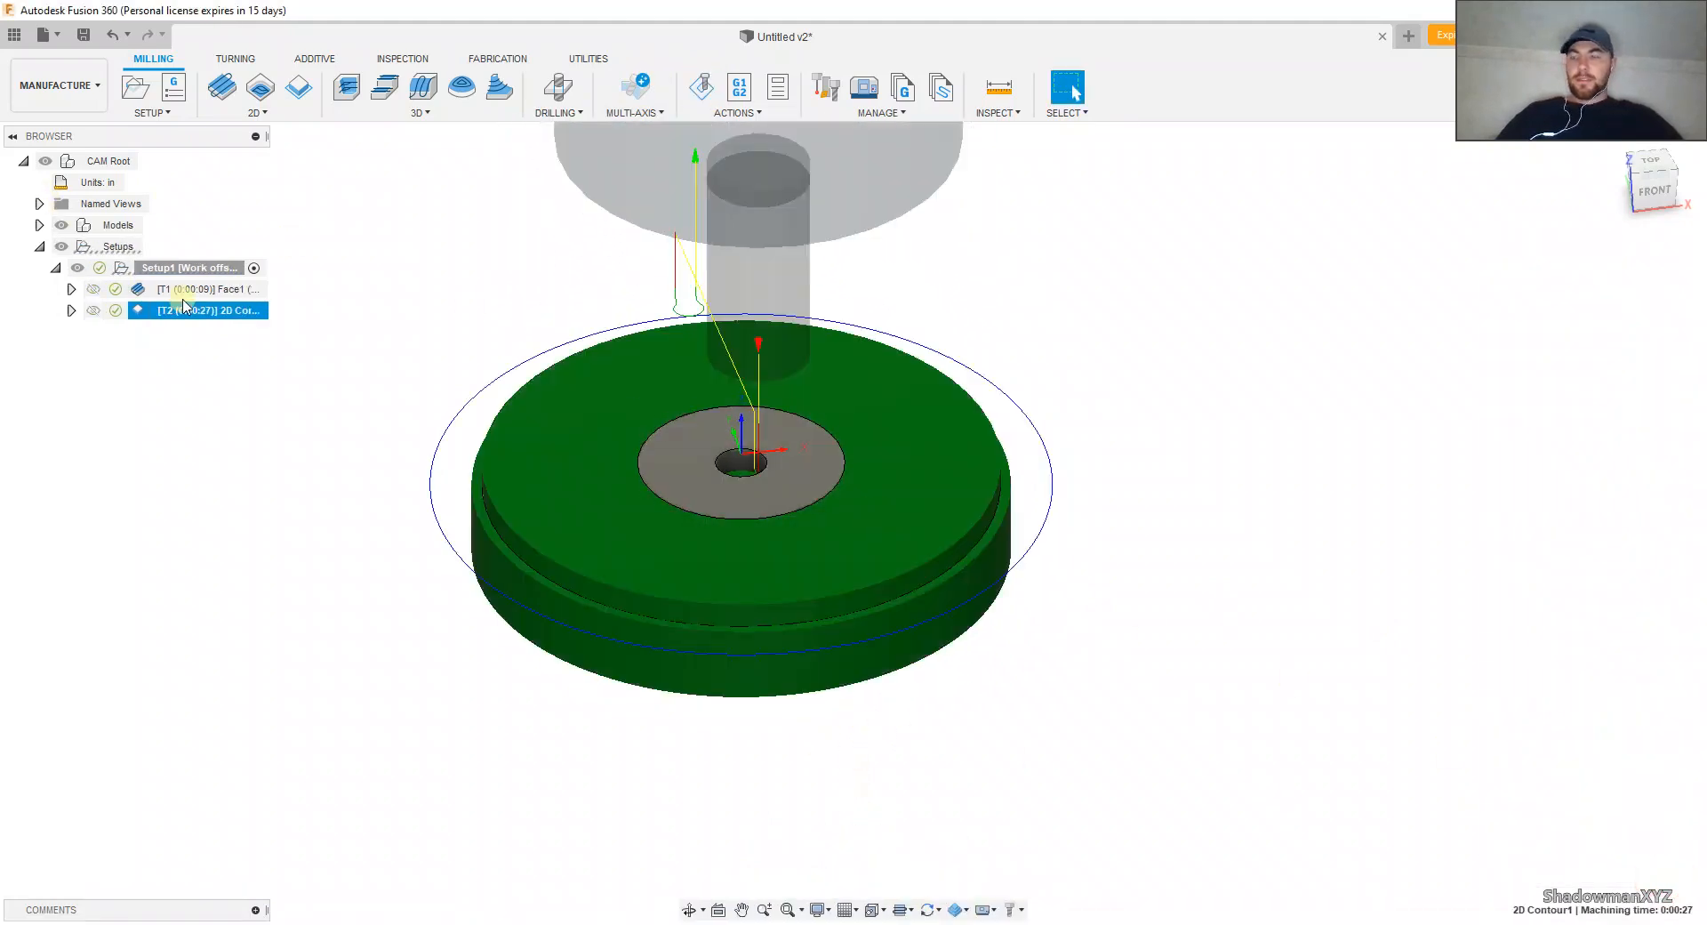
Step: Edit the 2D Contour to use the flange's outer upper edge and the hub's base edge as contours, and regenerate it
{"action": "right_click", "coordinate": [184, 305]}
{"action": "left_click", "coordinate": [209, 328]}
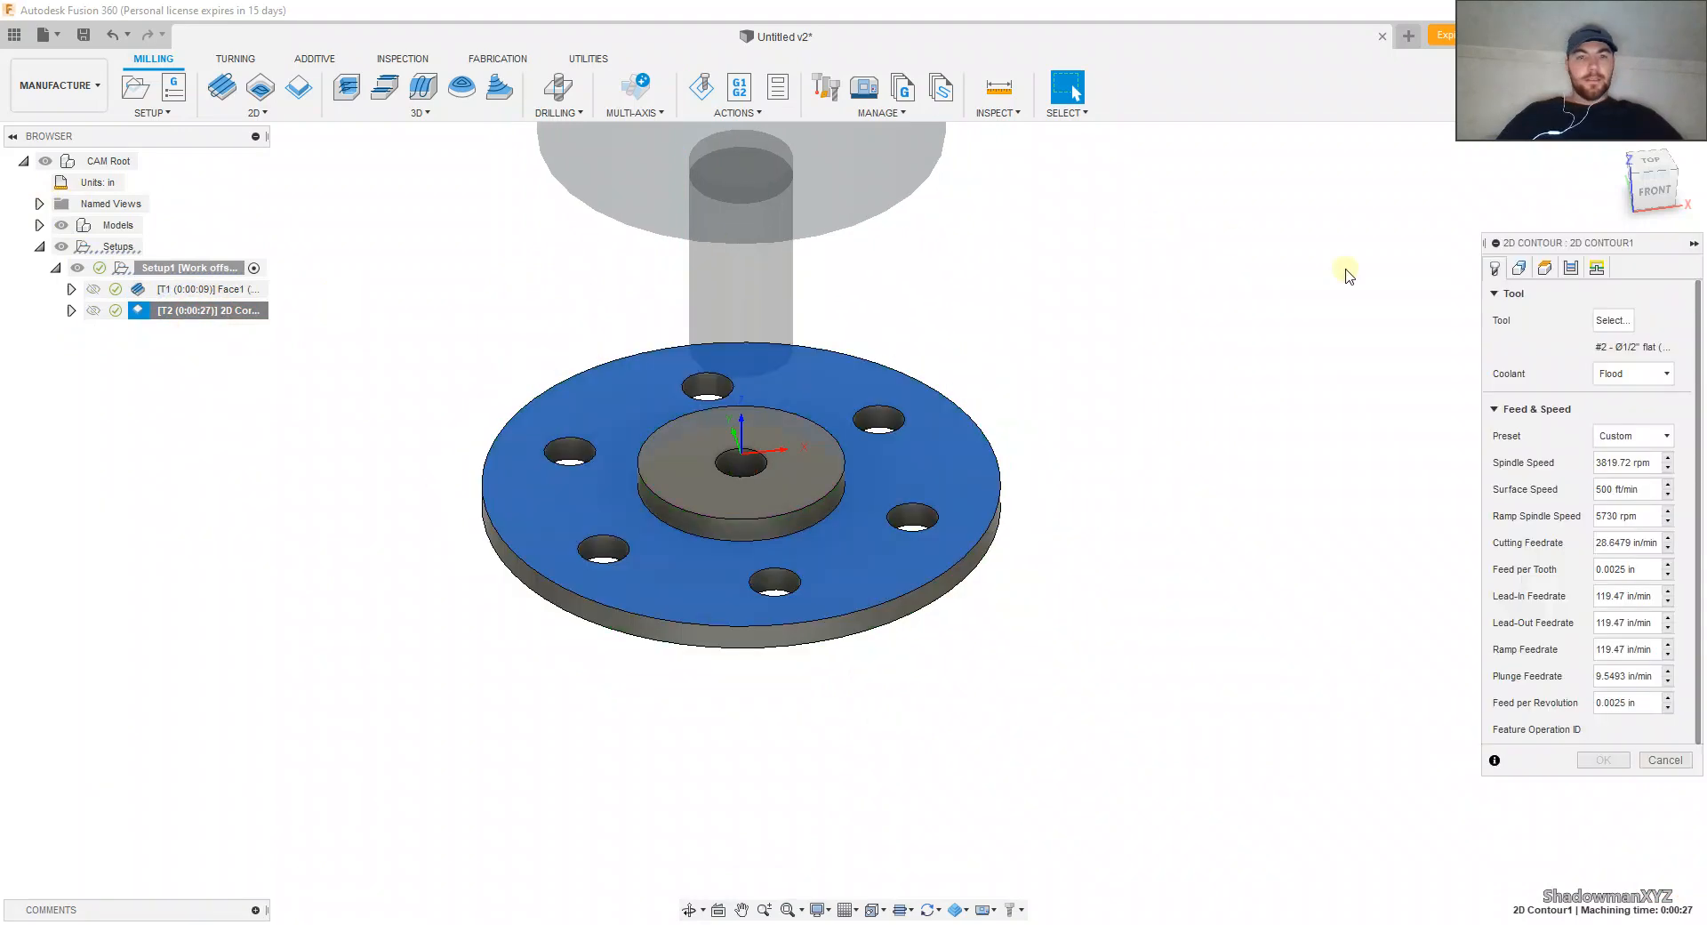
{"action": "left_click", "coordinate": [1519, 267]}
{"action": "left_click", "coordinate": [1645, 344]}
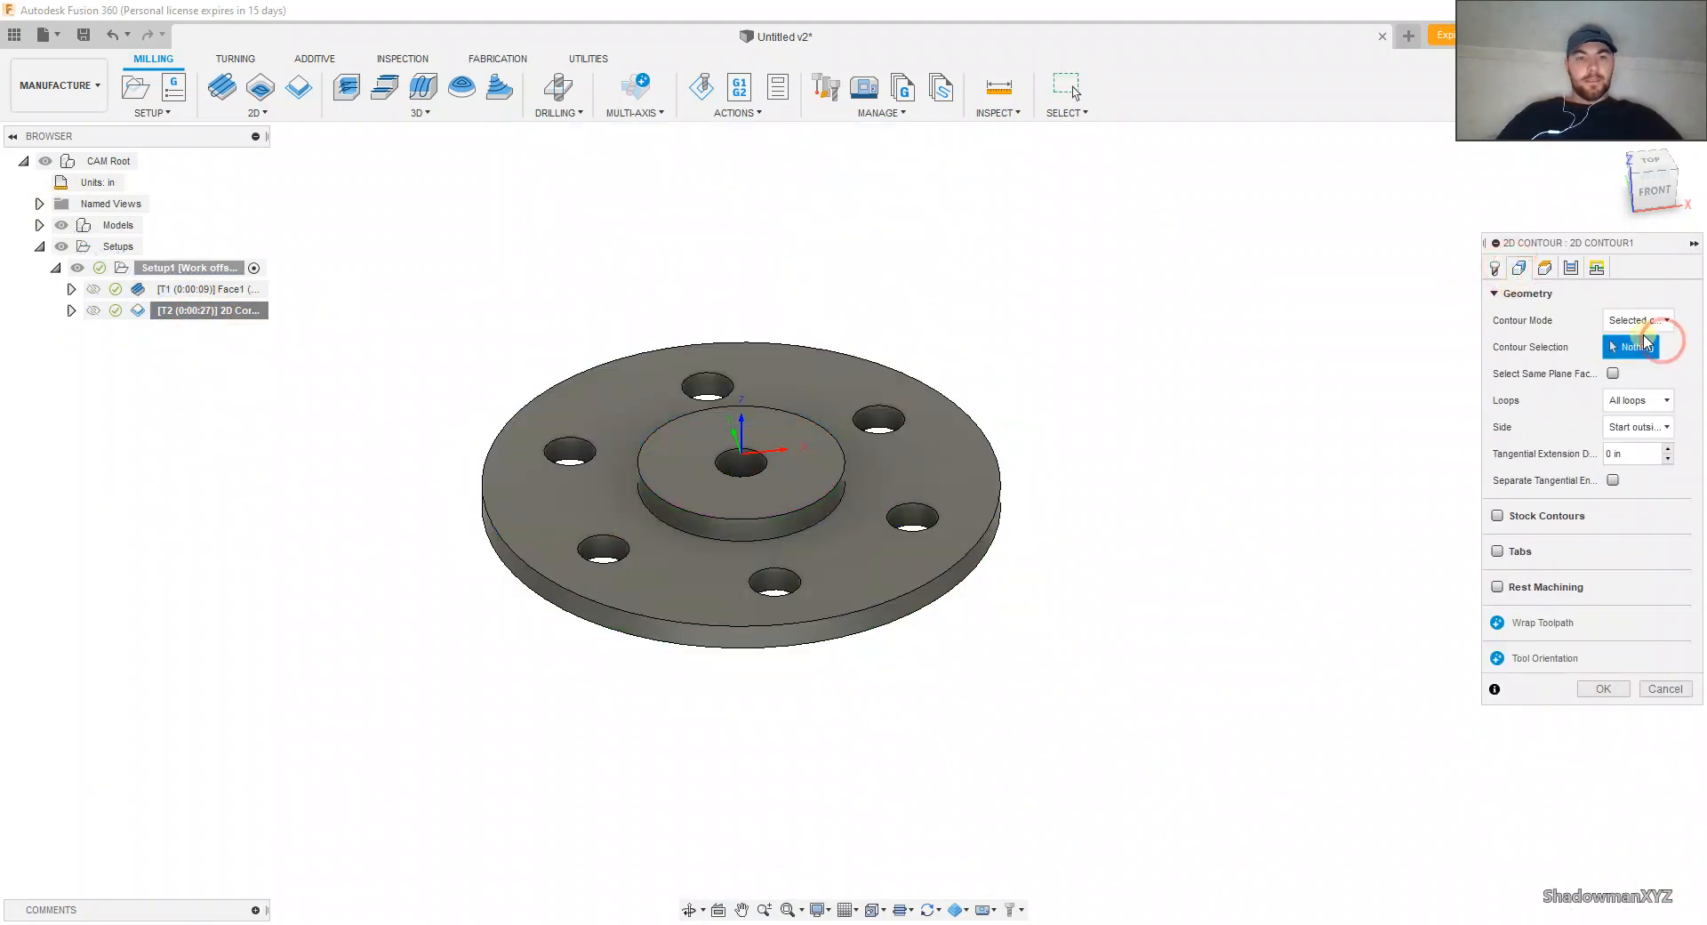
{"action": "left_click", "coordinate": [948, 569]}
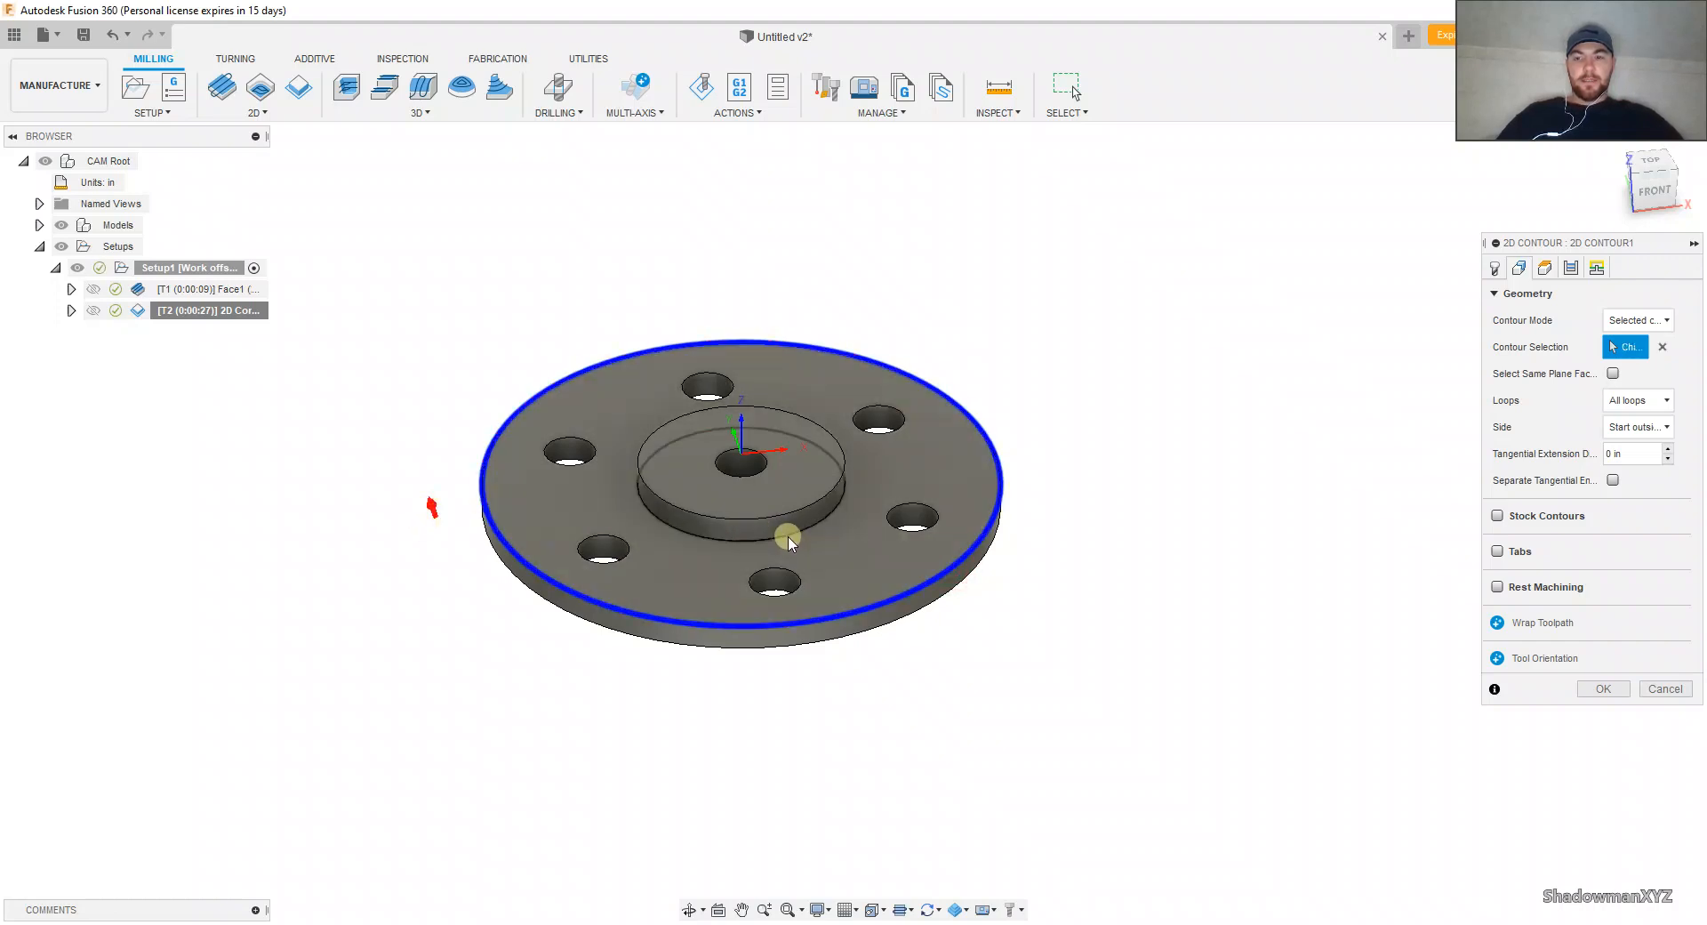
{"action": "left_click", "coordinate": [788, 538]}
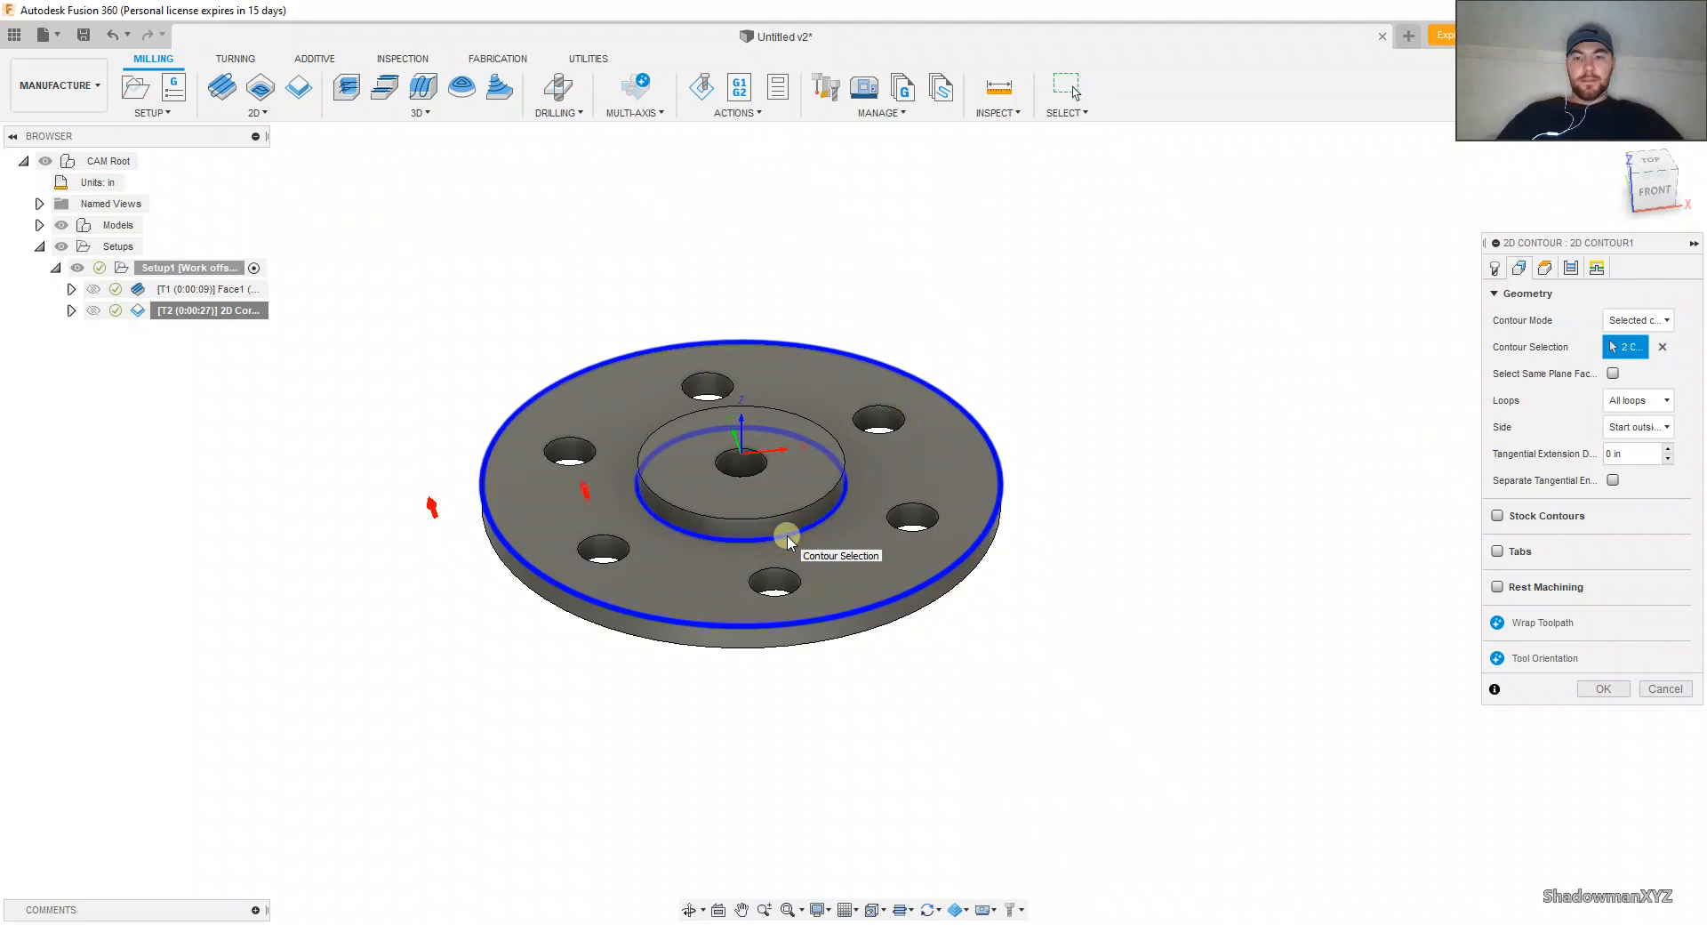
{"action": "left_click", "coordinate": [1600, 690]}
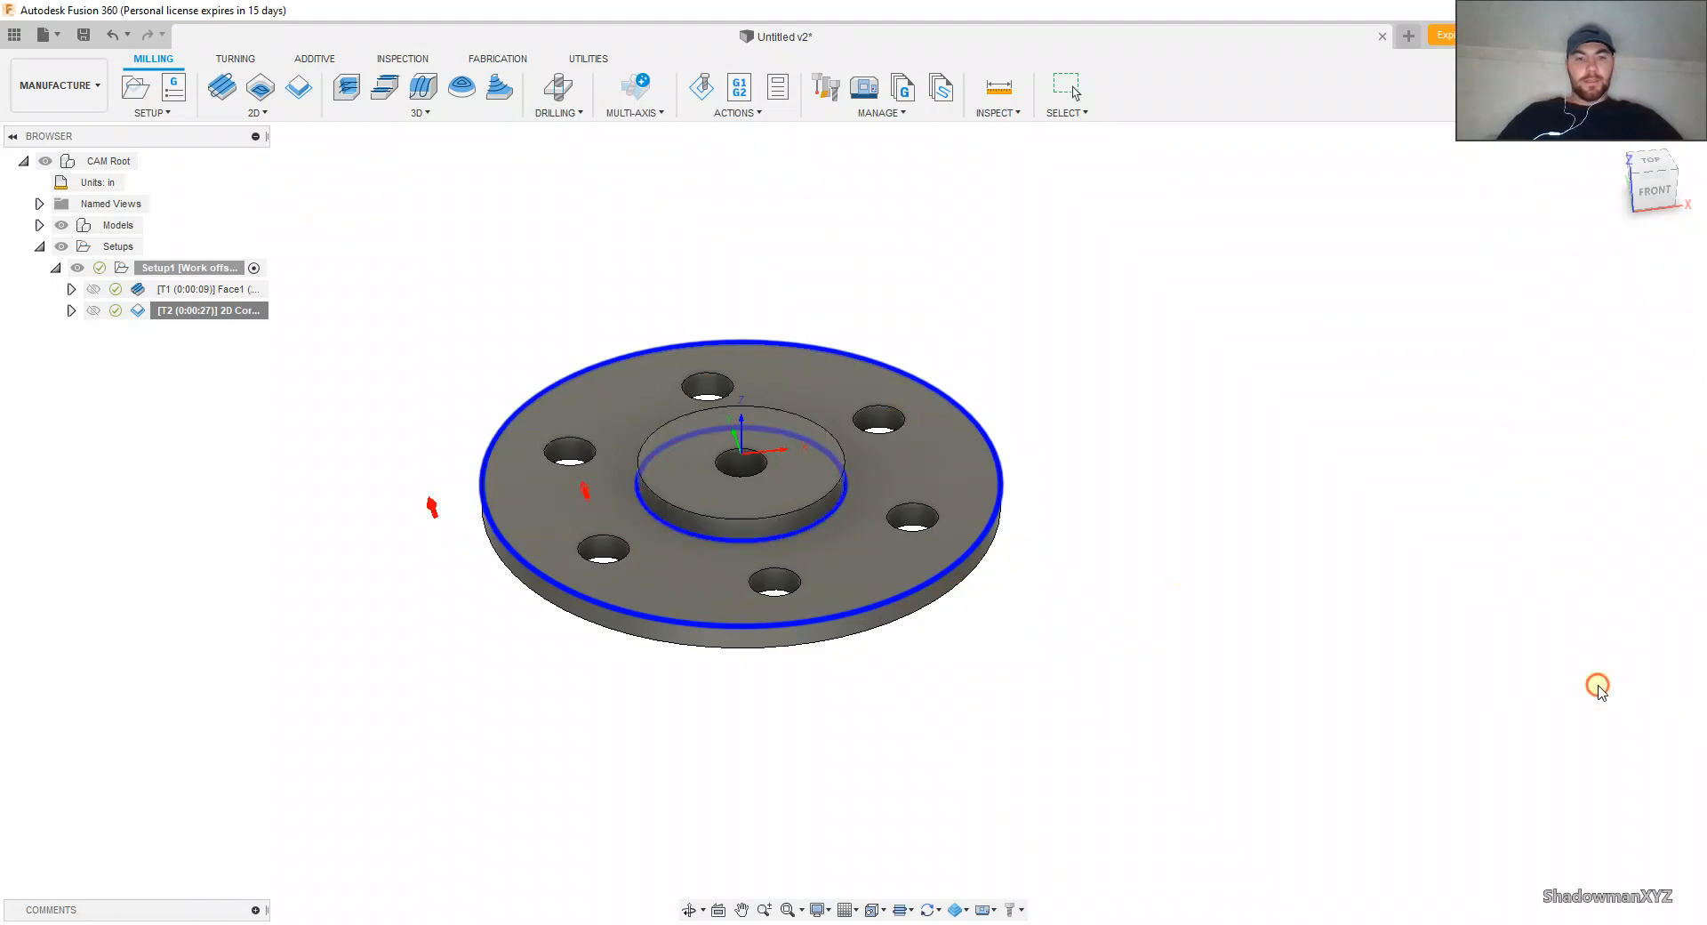
Step: Simulate the two-contour toolpath, inspect the material left on the flange up close, and exit the simulation
{"action": "left_click", "coordinate": [701, 86]}
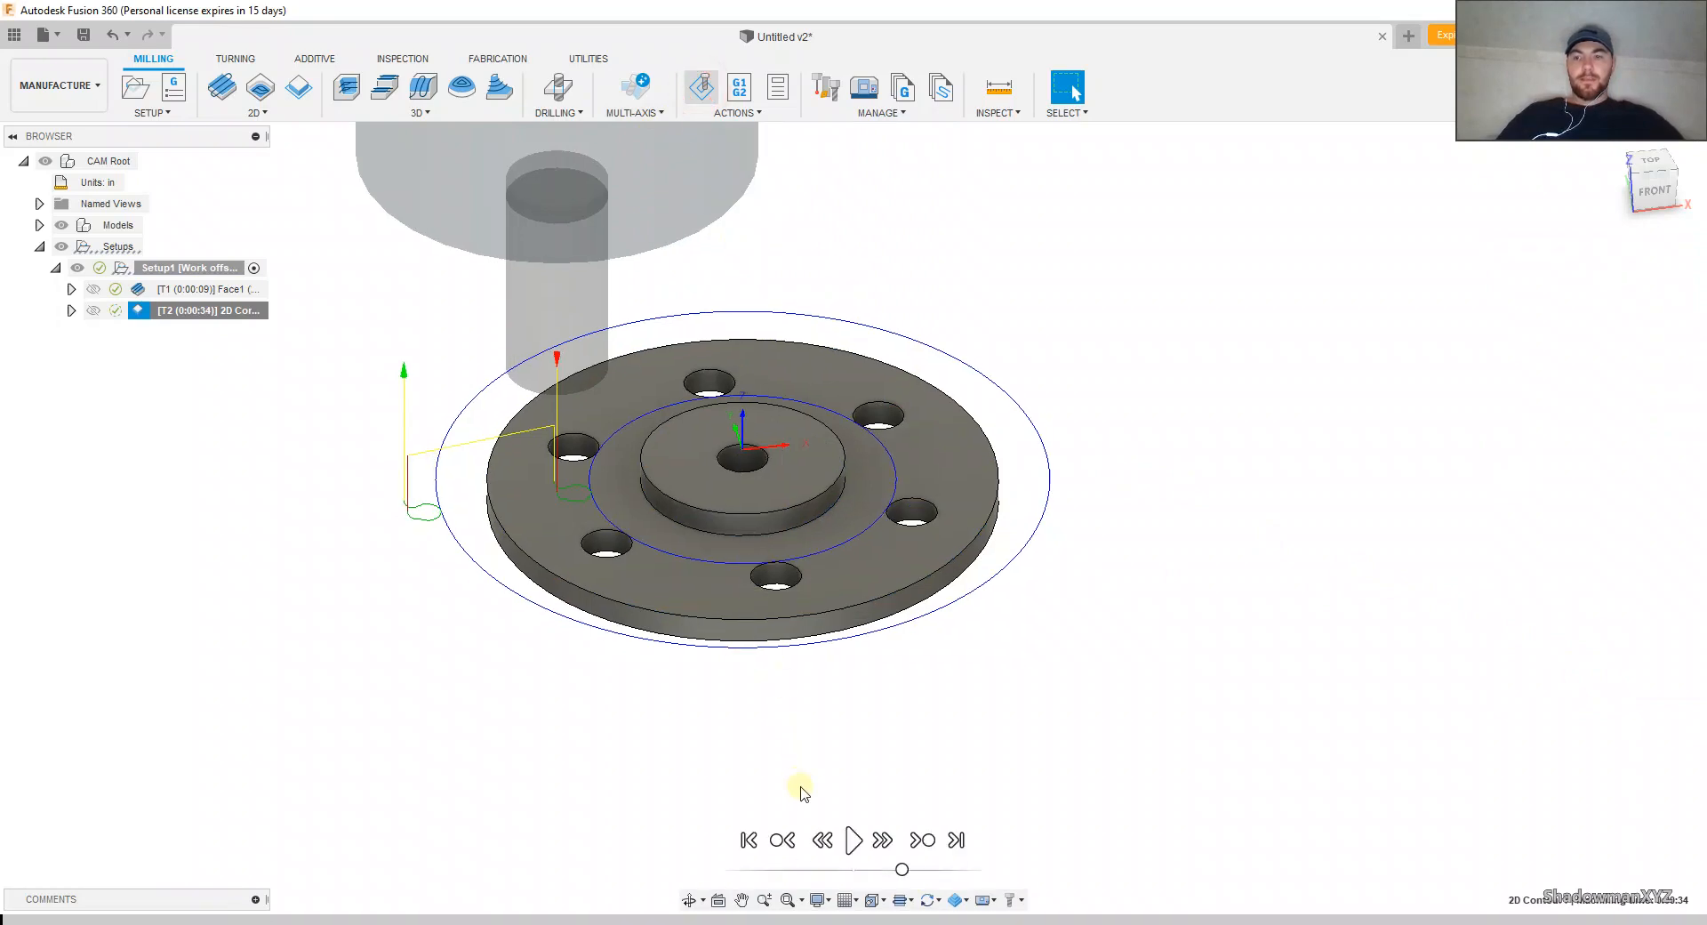
{"action": "left_click", "coordinate": [856, 840]}
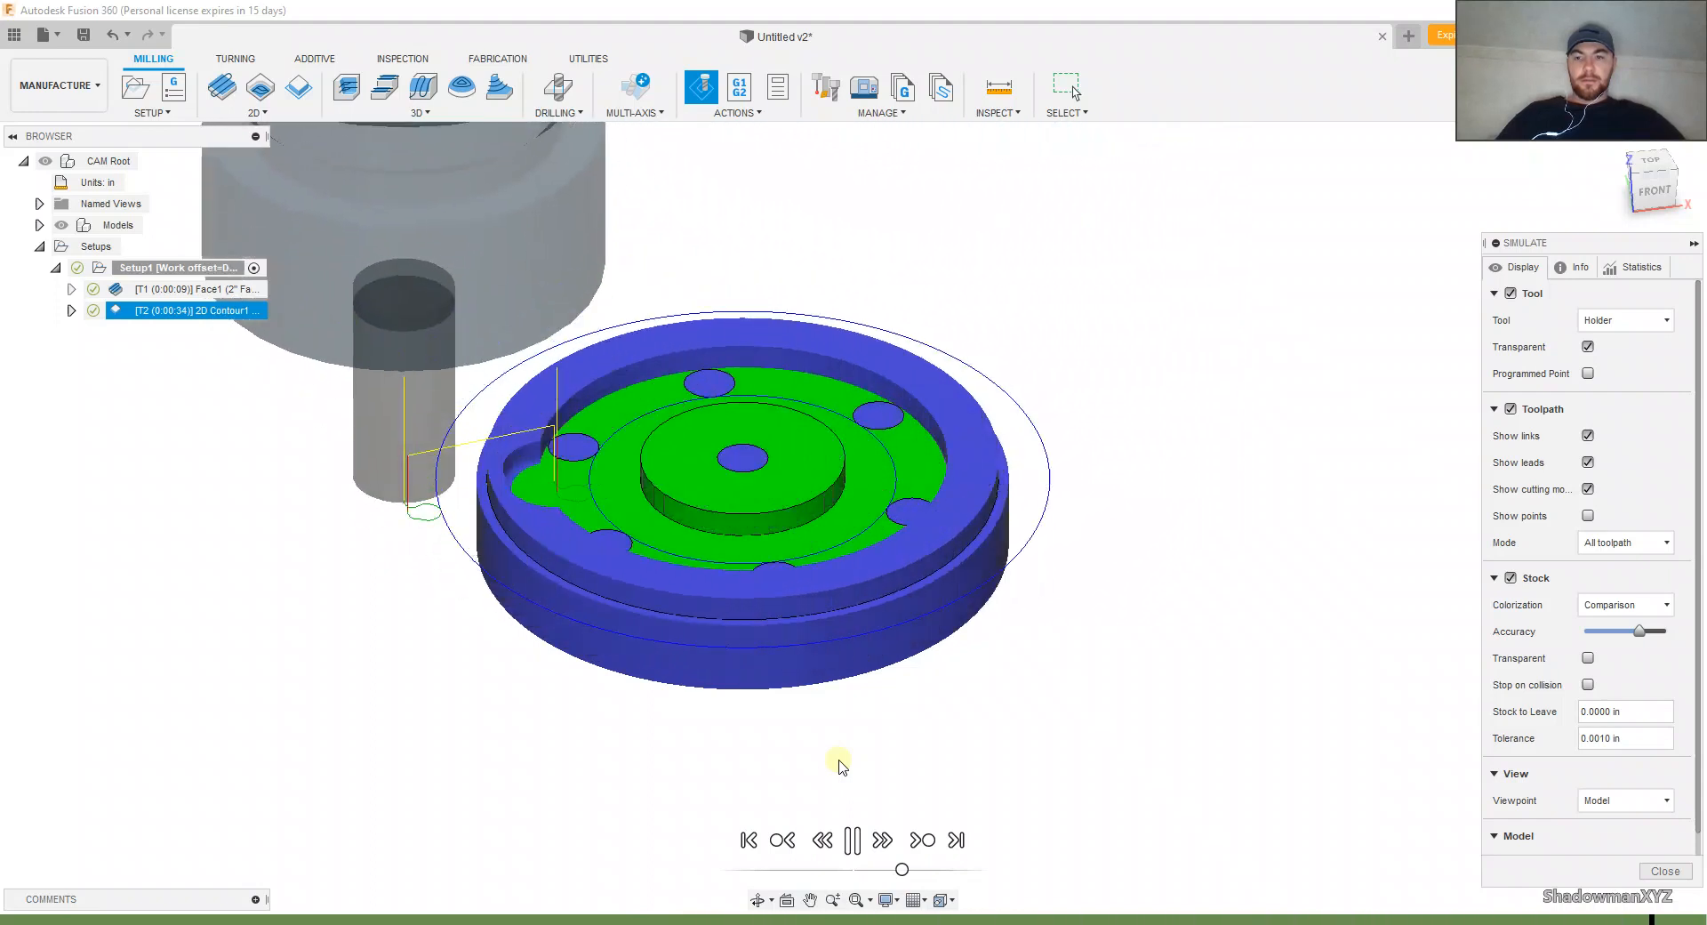
{"action": "scroll", "coordinate": [743, 573], "scroll_direction": "up", "scroll_amount": 2}
{"action": "middle_click_drag", "start_coordinate": [741, 582], "coordinate": [844, 622]}
{"action": "left_click", "coordinate": [1666, 871]}
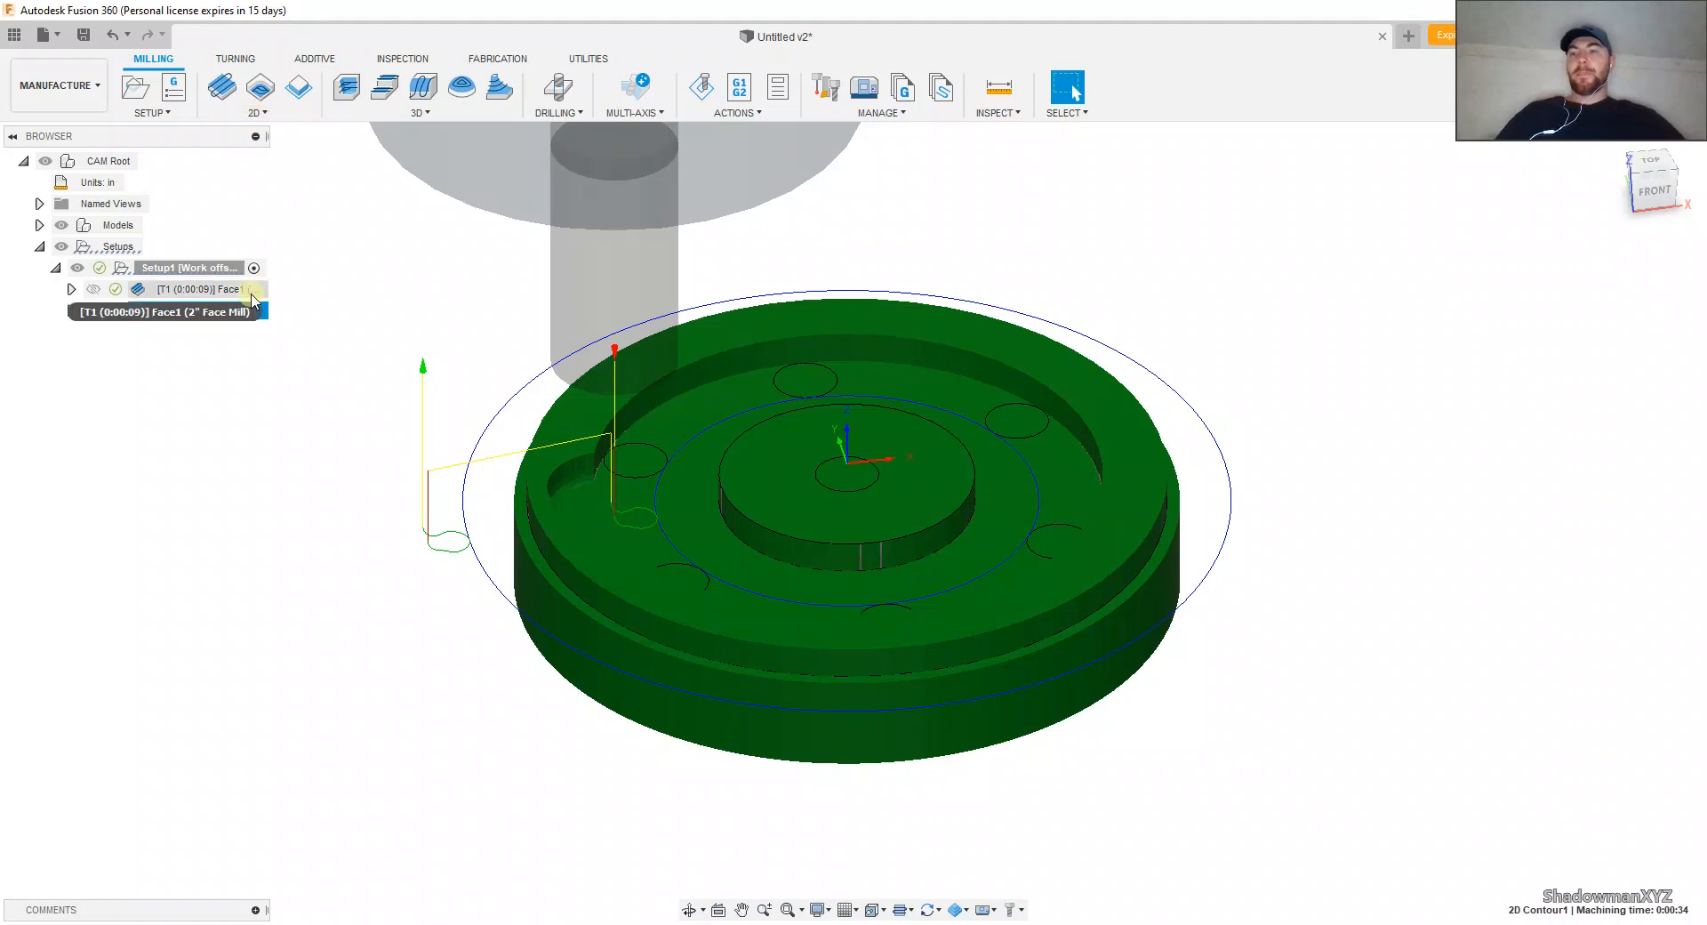
Step: Delete the 2D Contour operation and create a 2D Pocket operation using tool 2, the 1/2" flat endmill
{"action": "right_click", "coordinate": [258, 311]}
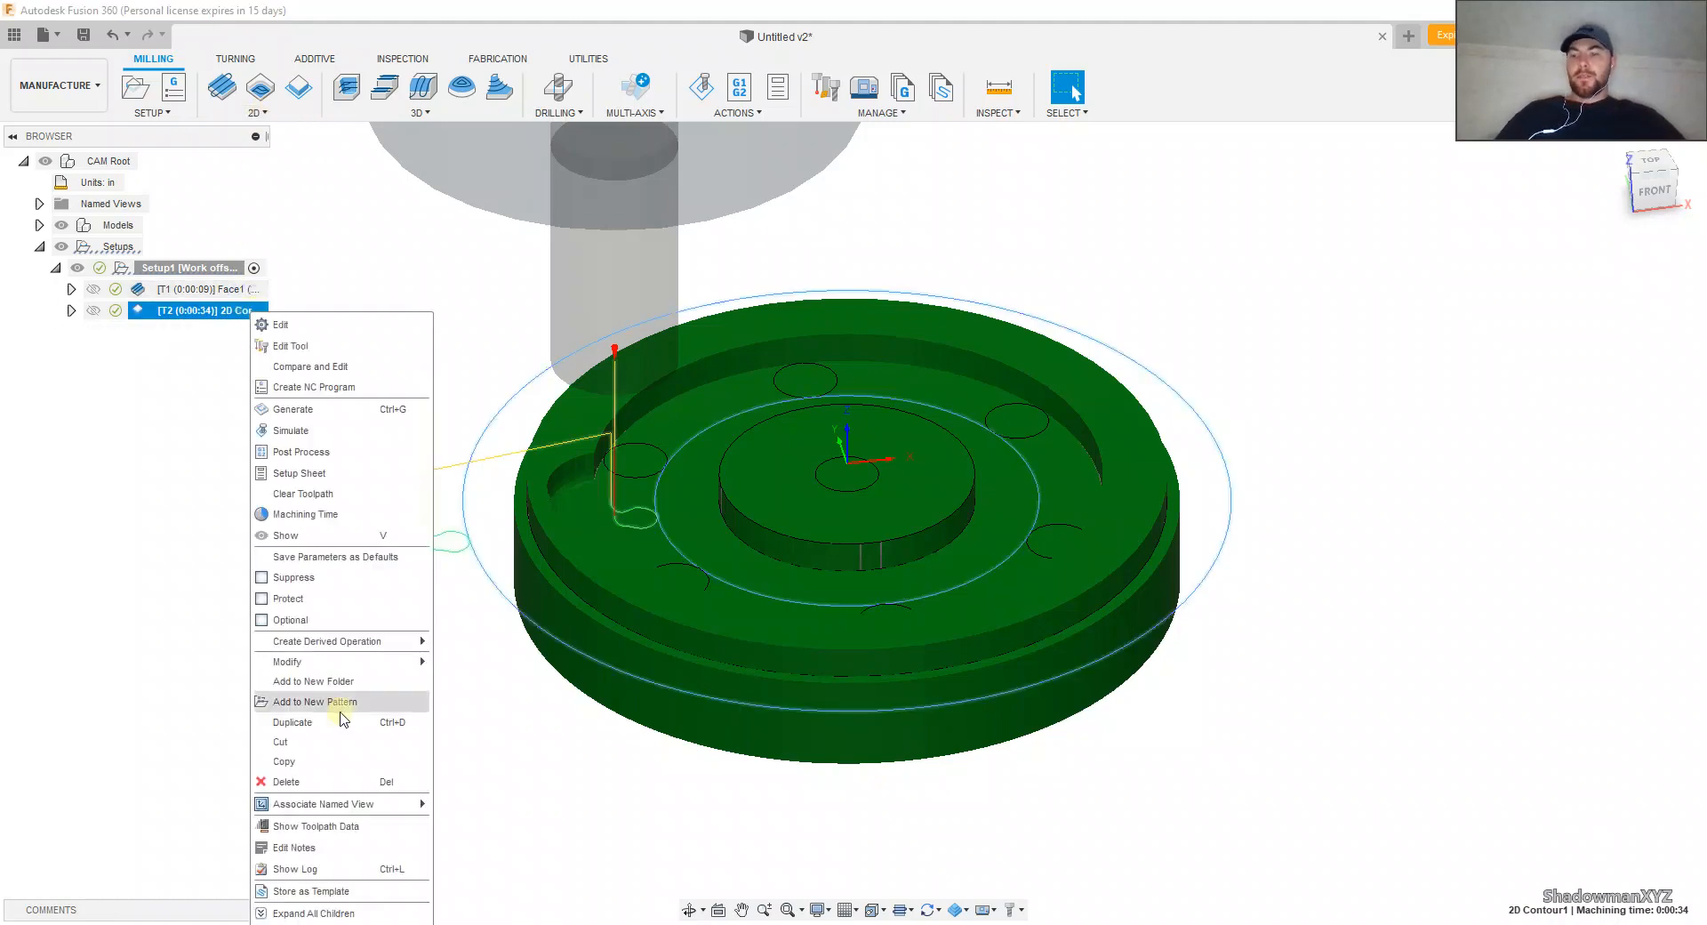
{"action": "left_click", "coordinate": [334, 782]}
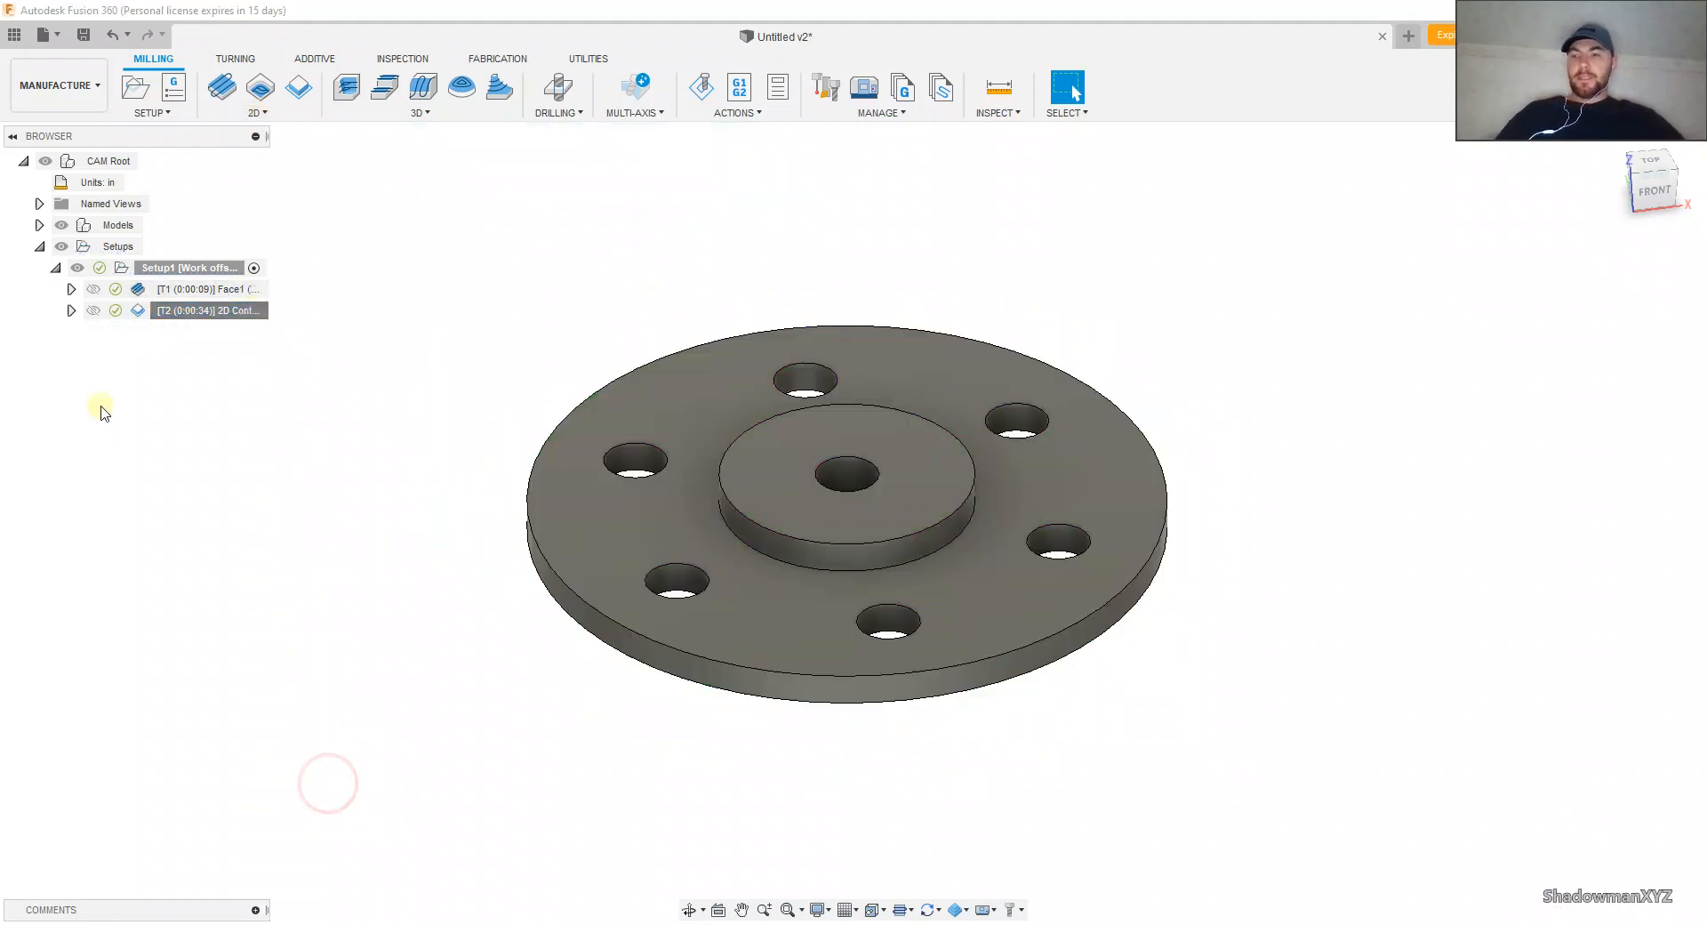
{"action": "left_click", "coordinate": [259, 113]}
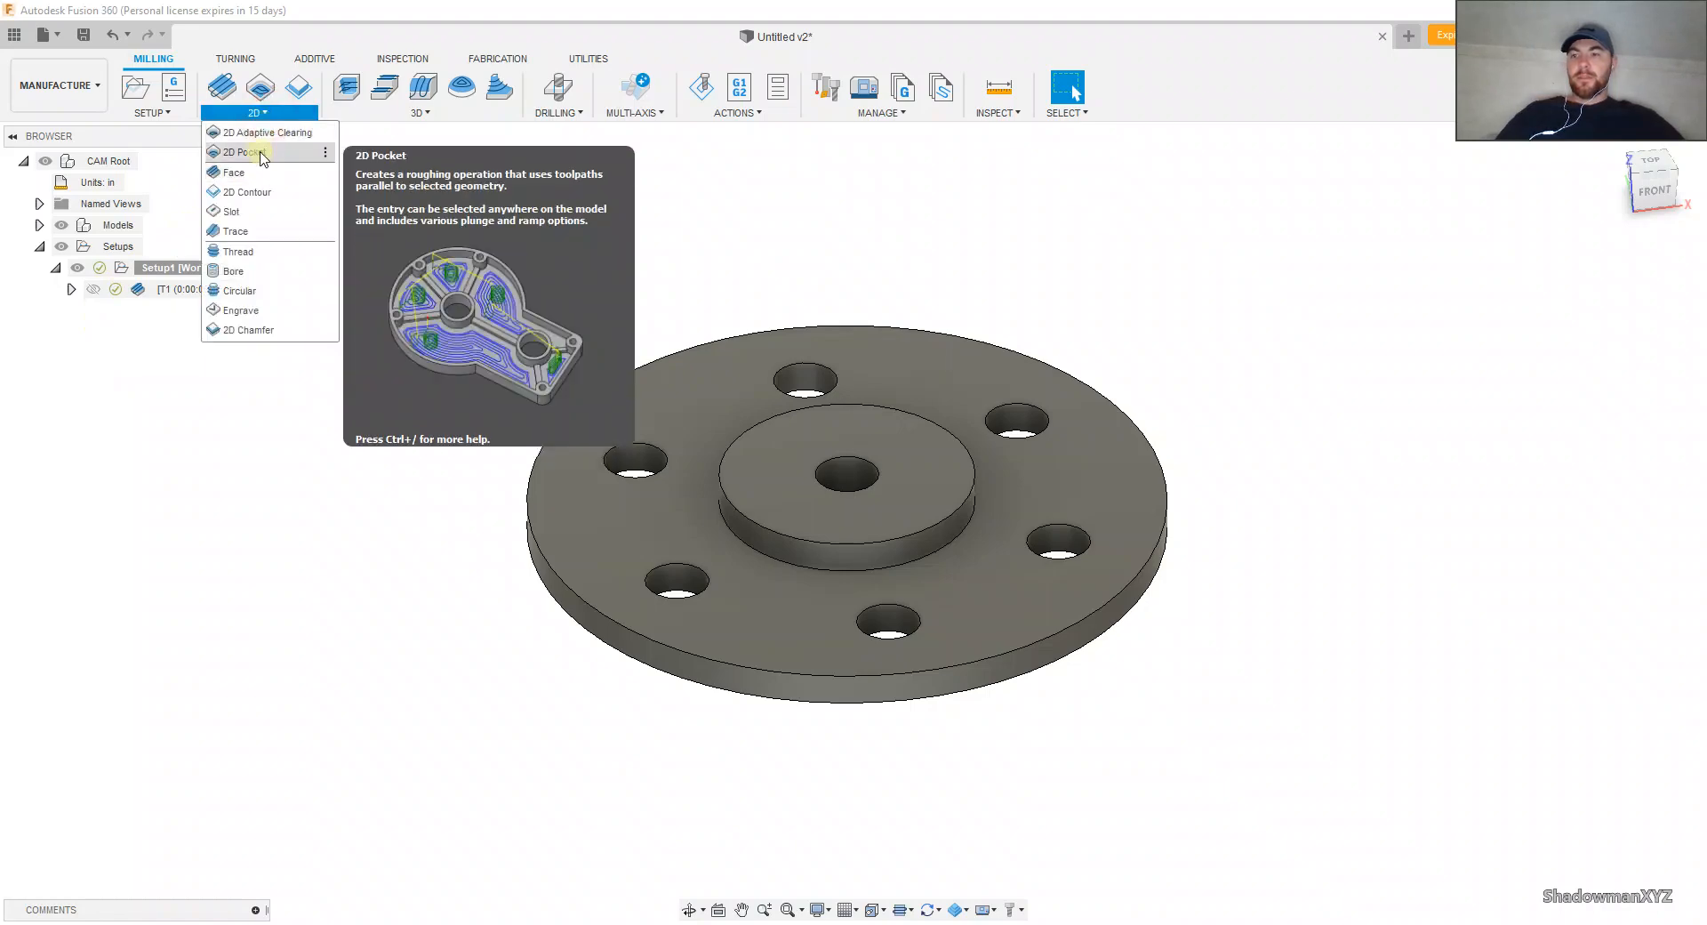
{"action": "left_click", "coordinate": [258, 153]}
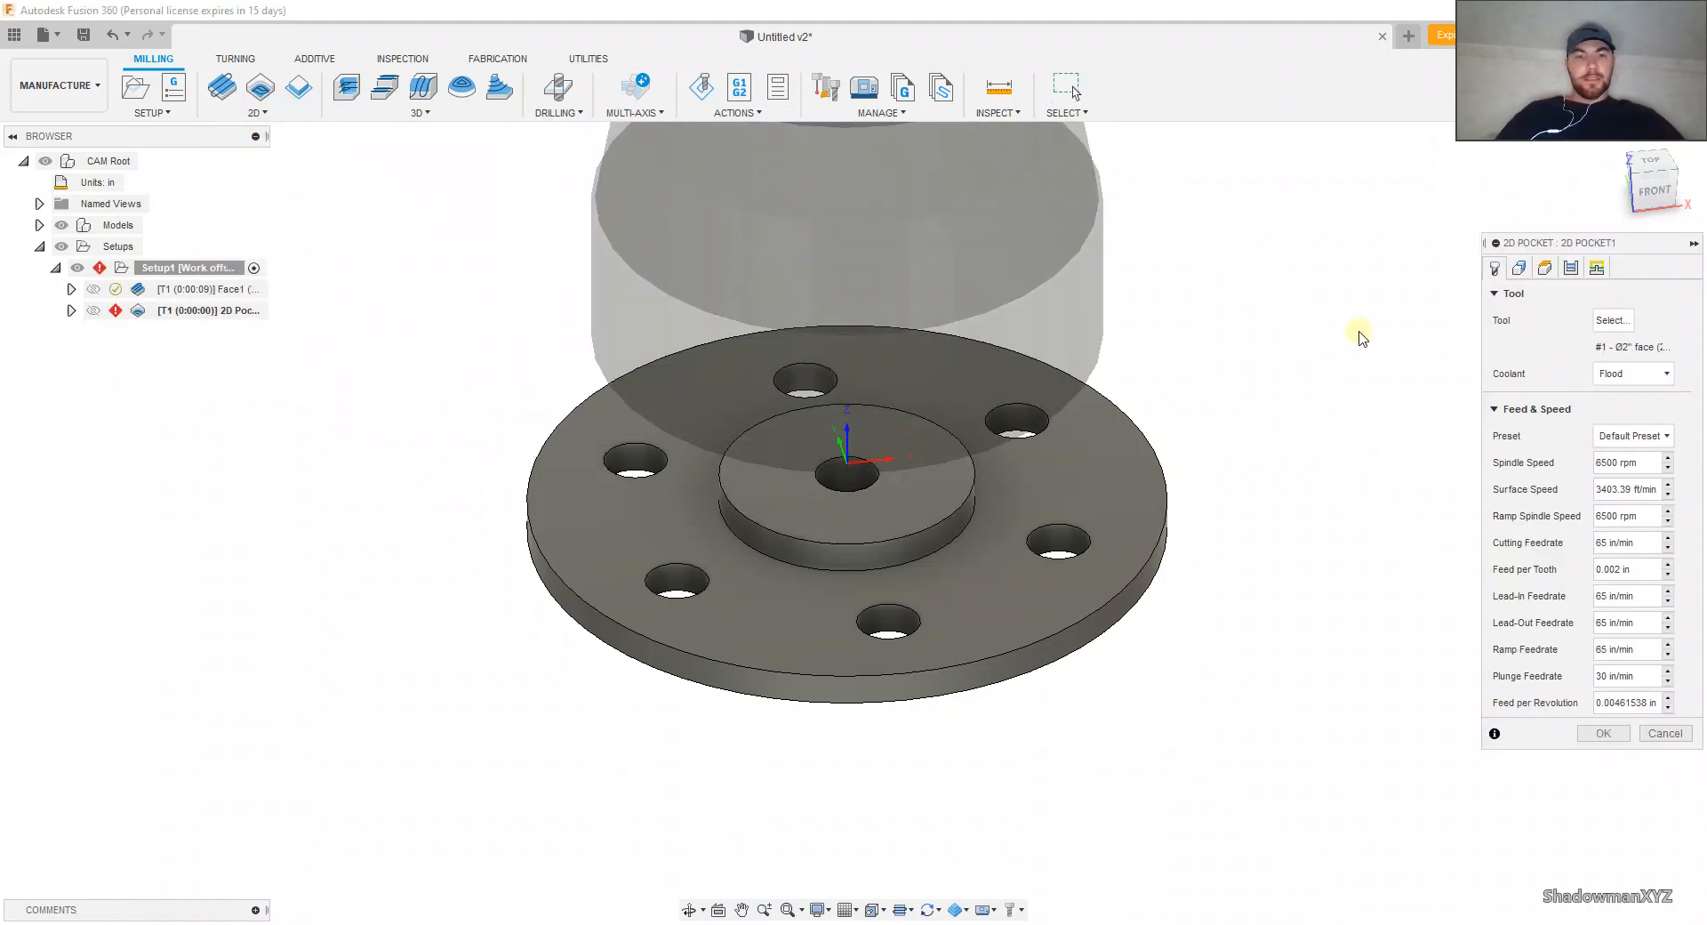
{"action": "left_click", "coordinate": [1608, 322]}
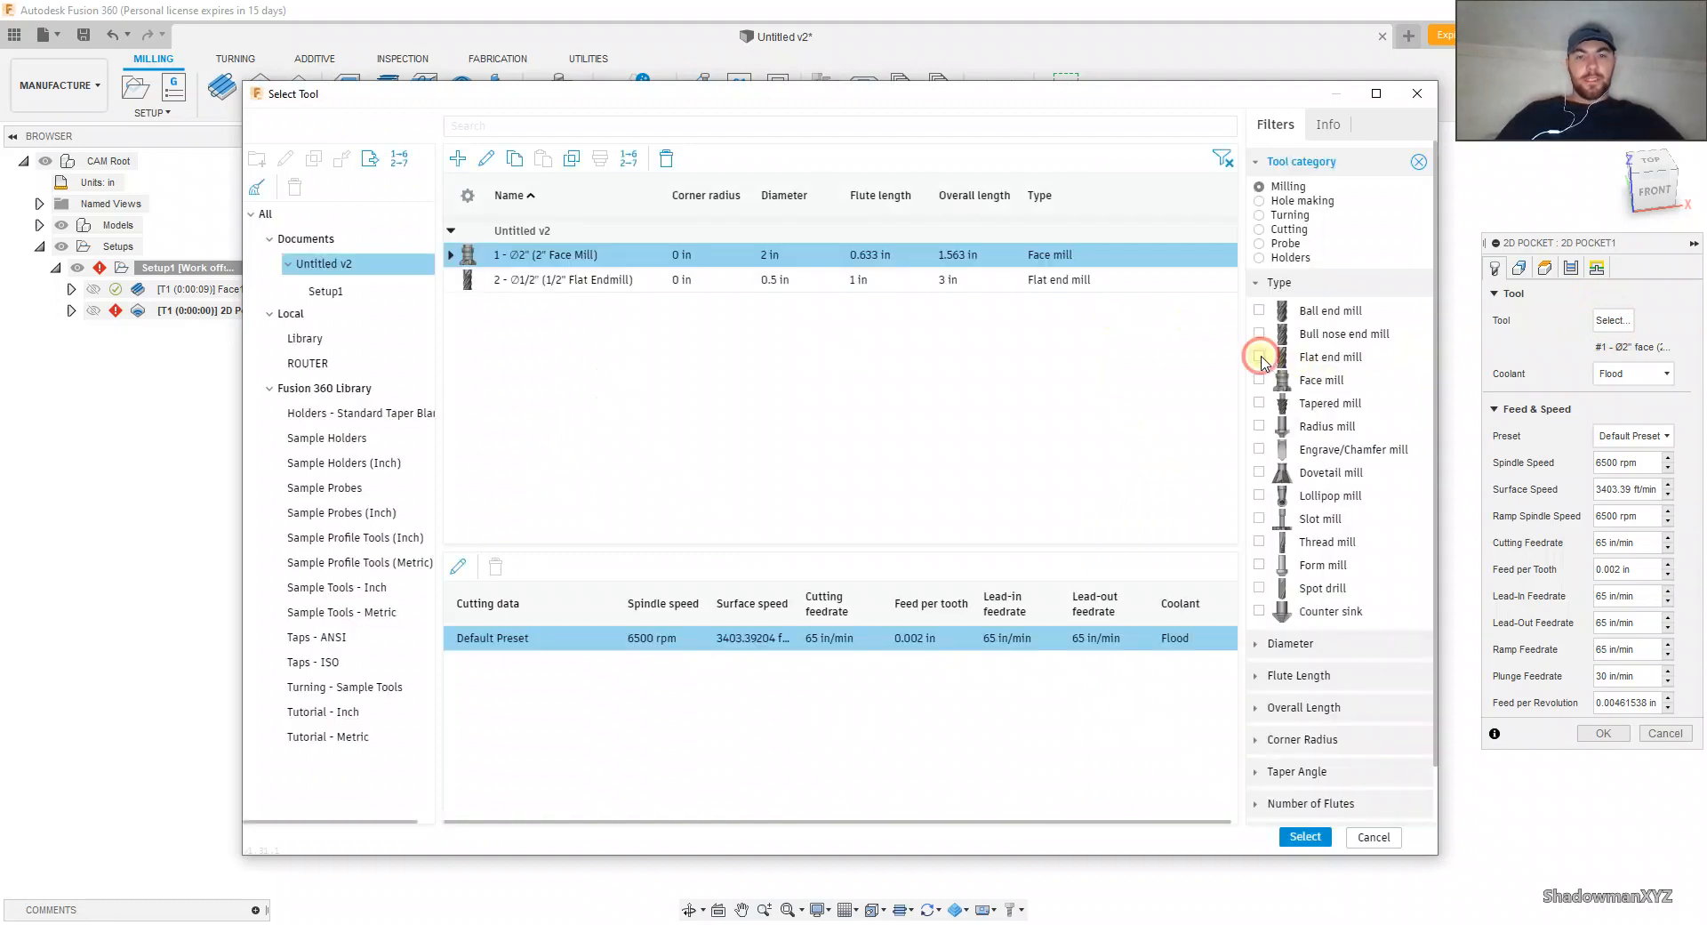
{"action": "left_click", "coordinate": [1260, 357]}
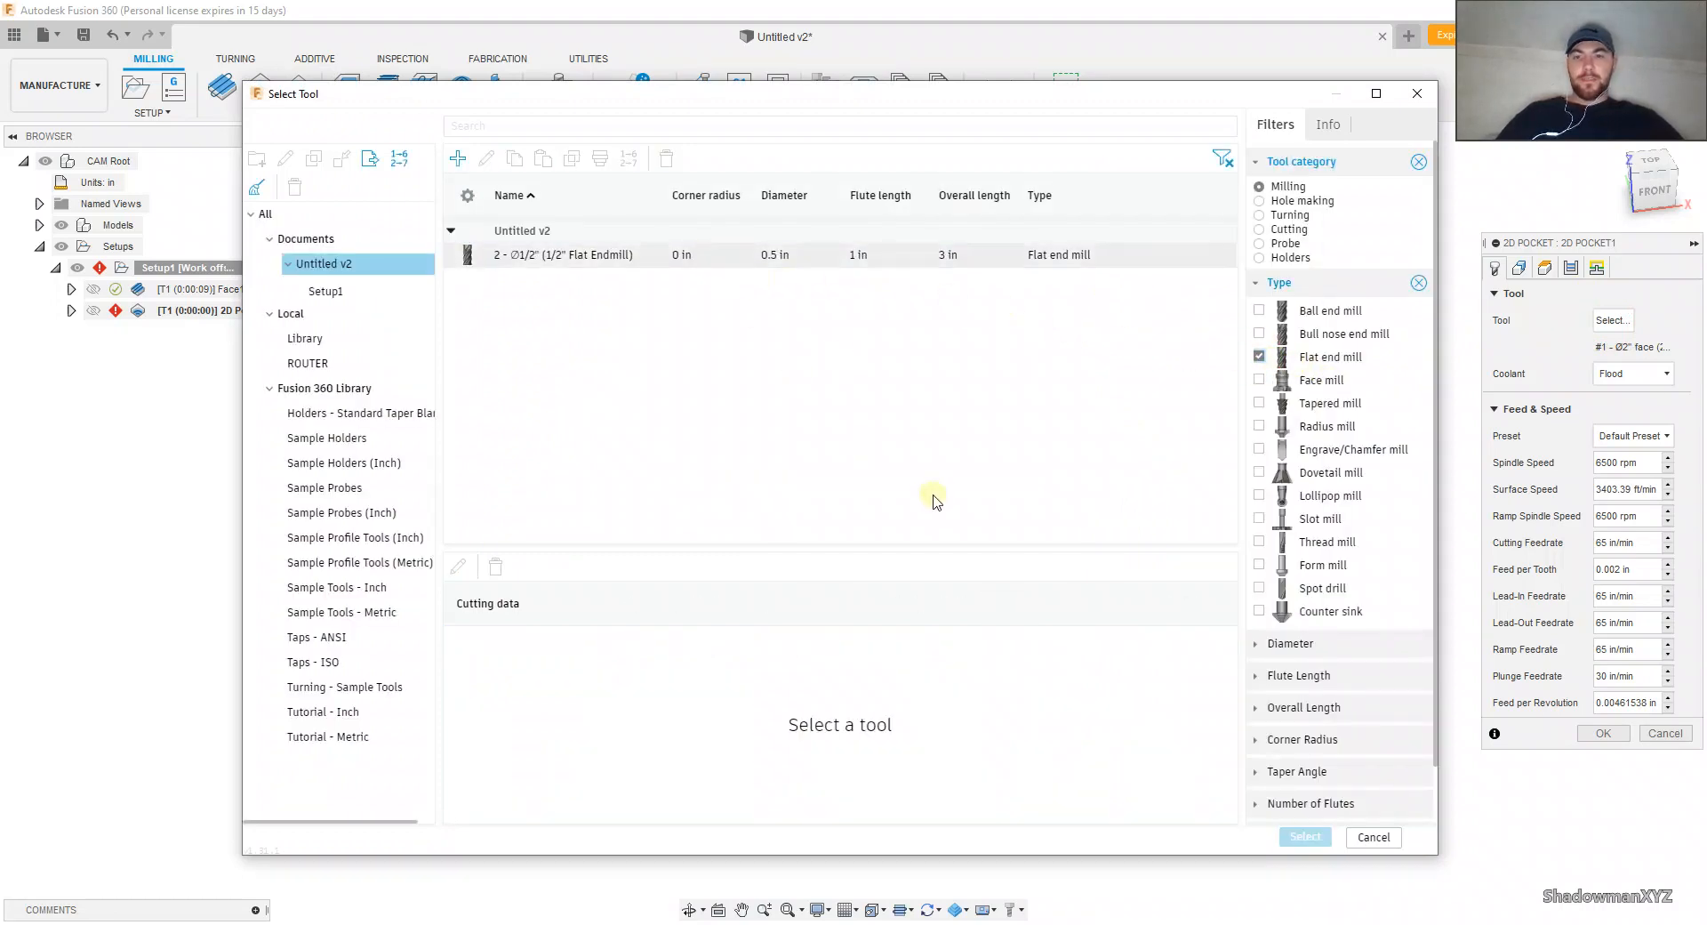
{"action": "left_click", "coordinate": [889, 255]}
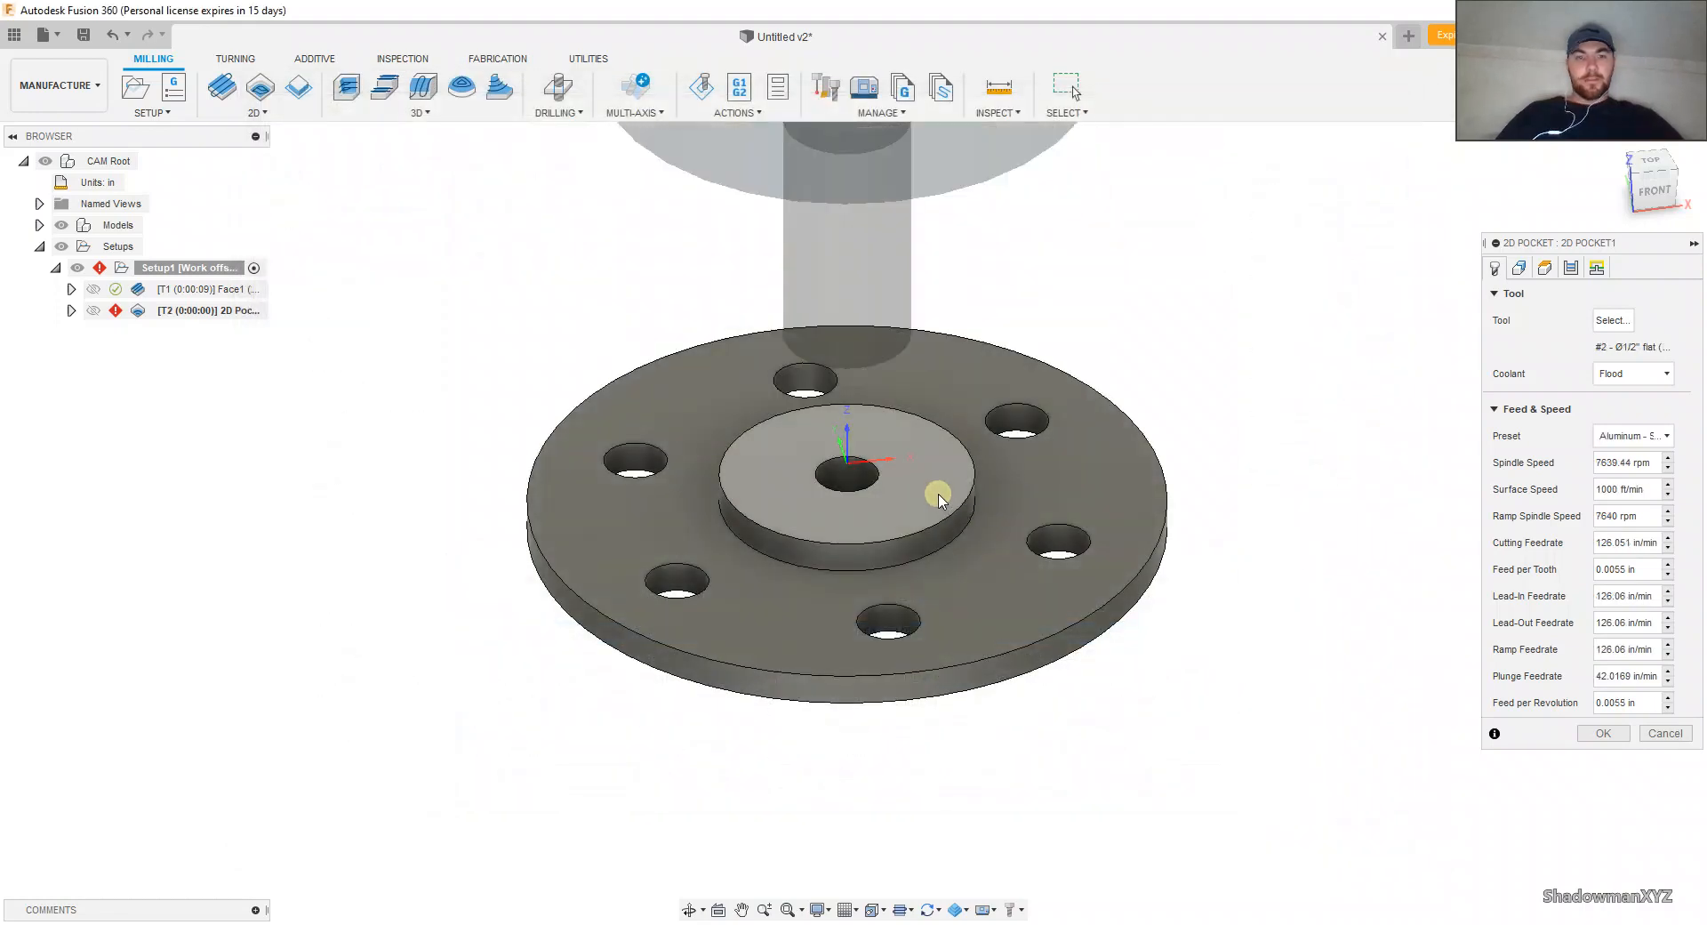
Step: Select the flange's upper face around the hub as the pocket, and reference that face for the bottom height through Selection
{"action": "left_click", "coordinate": [1518, 268]}
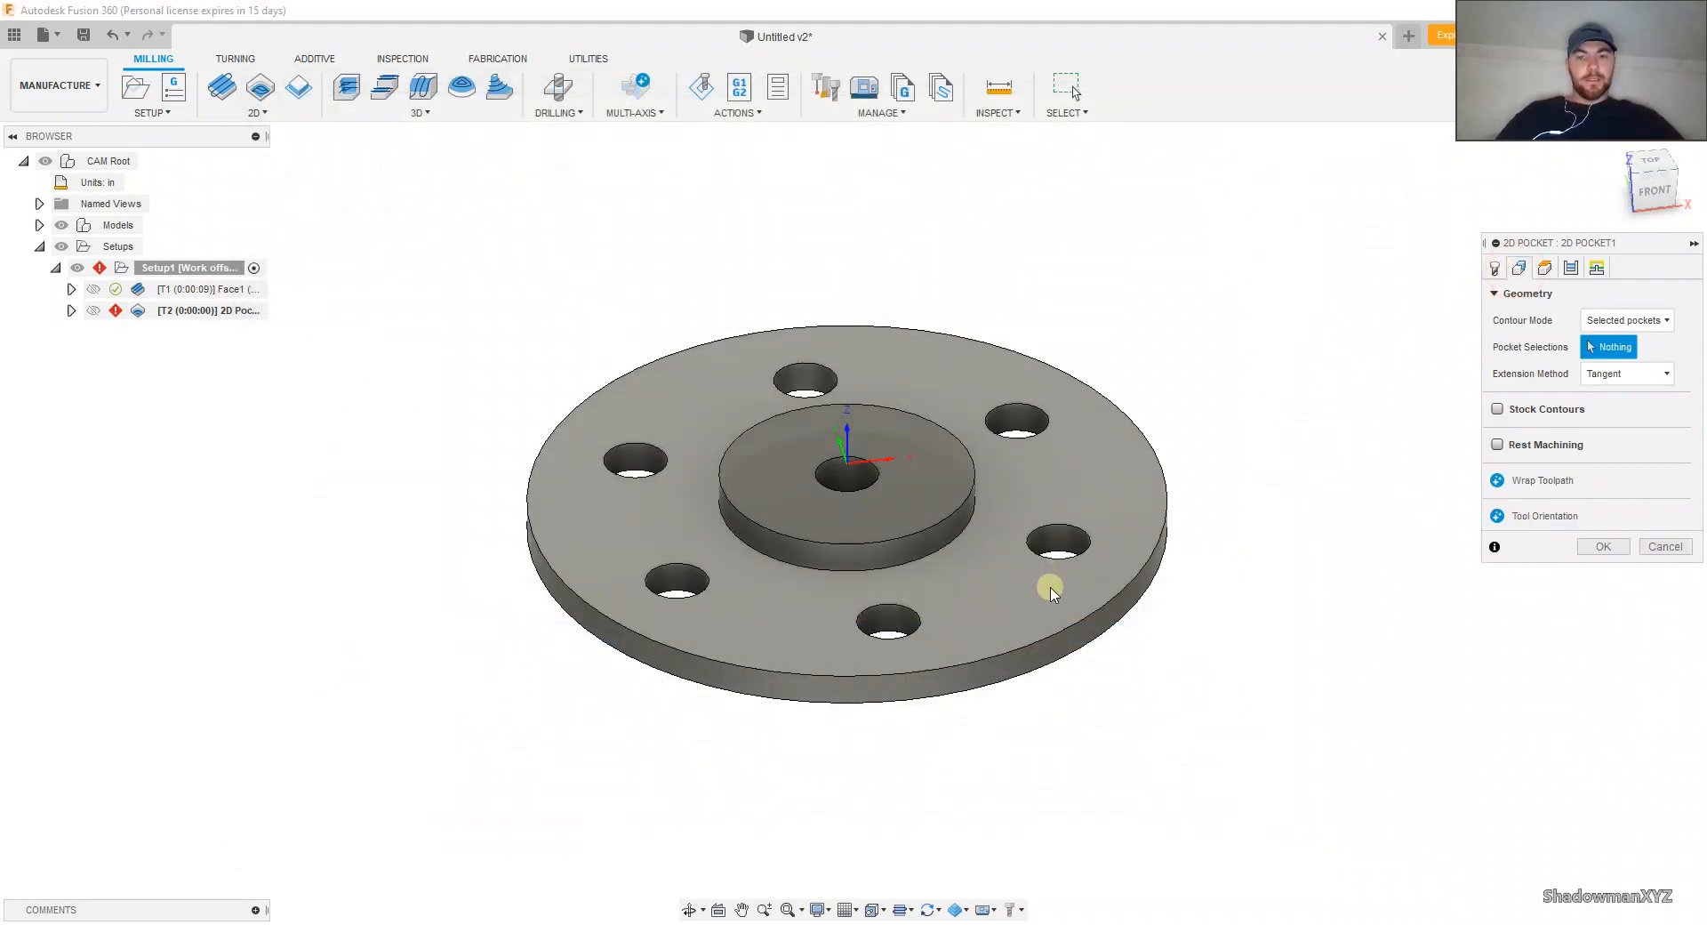
{"action": "left_click", "coordinate": [1023, 580]}
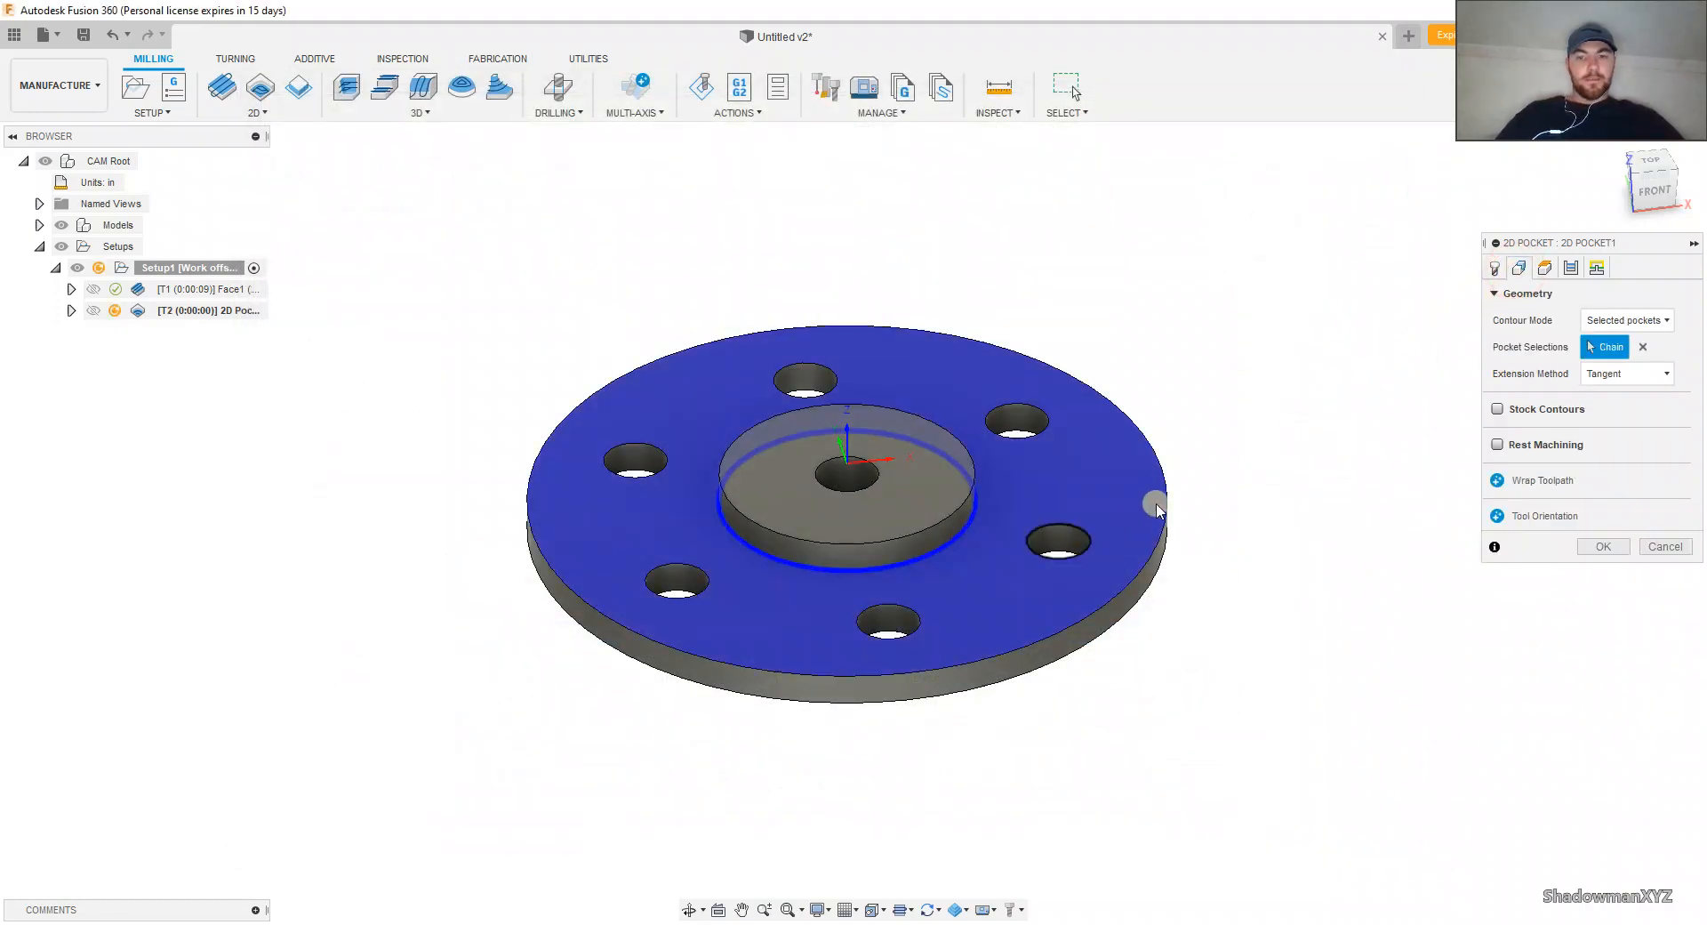
{"action": "left_click", "coordinate": [1545, 268]}
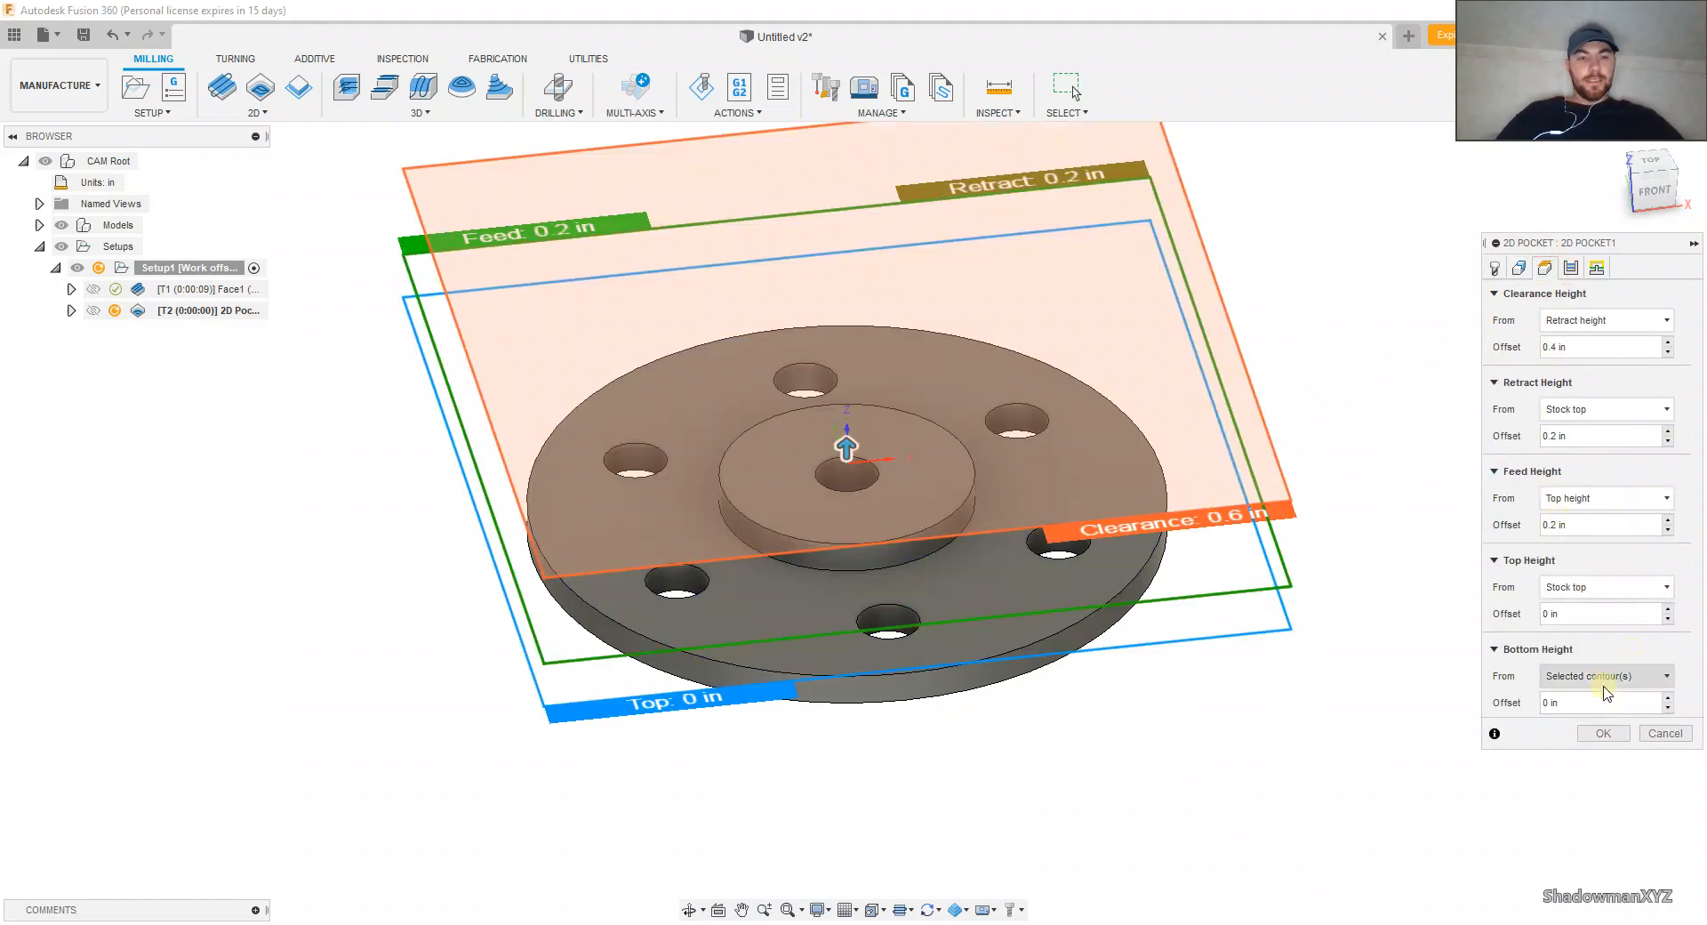
{"action": "left_click", "coordinate": [1602, 676]}
{"action": "left_click", "coordinate": [1576, 876]}
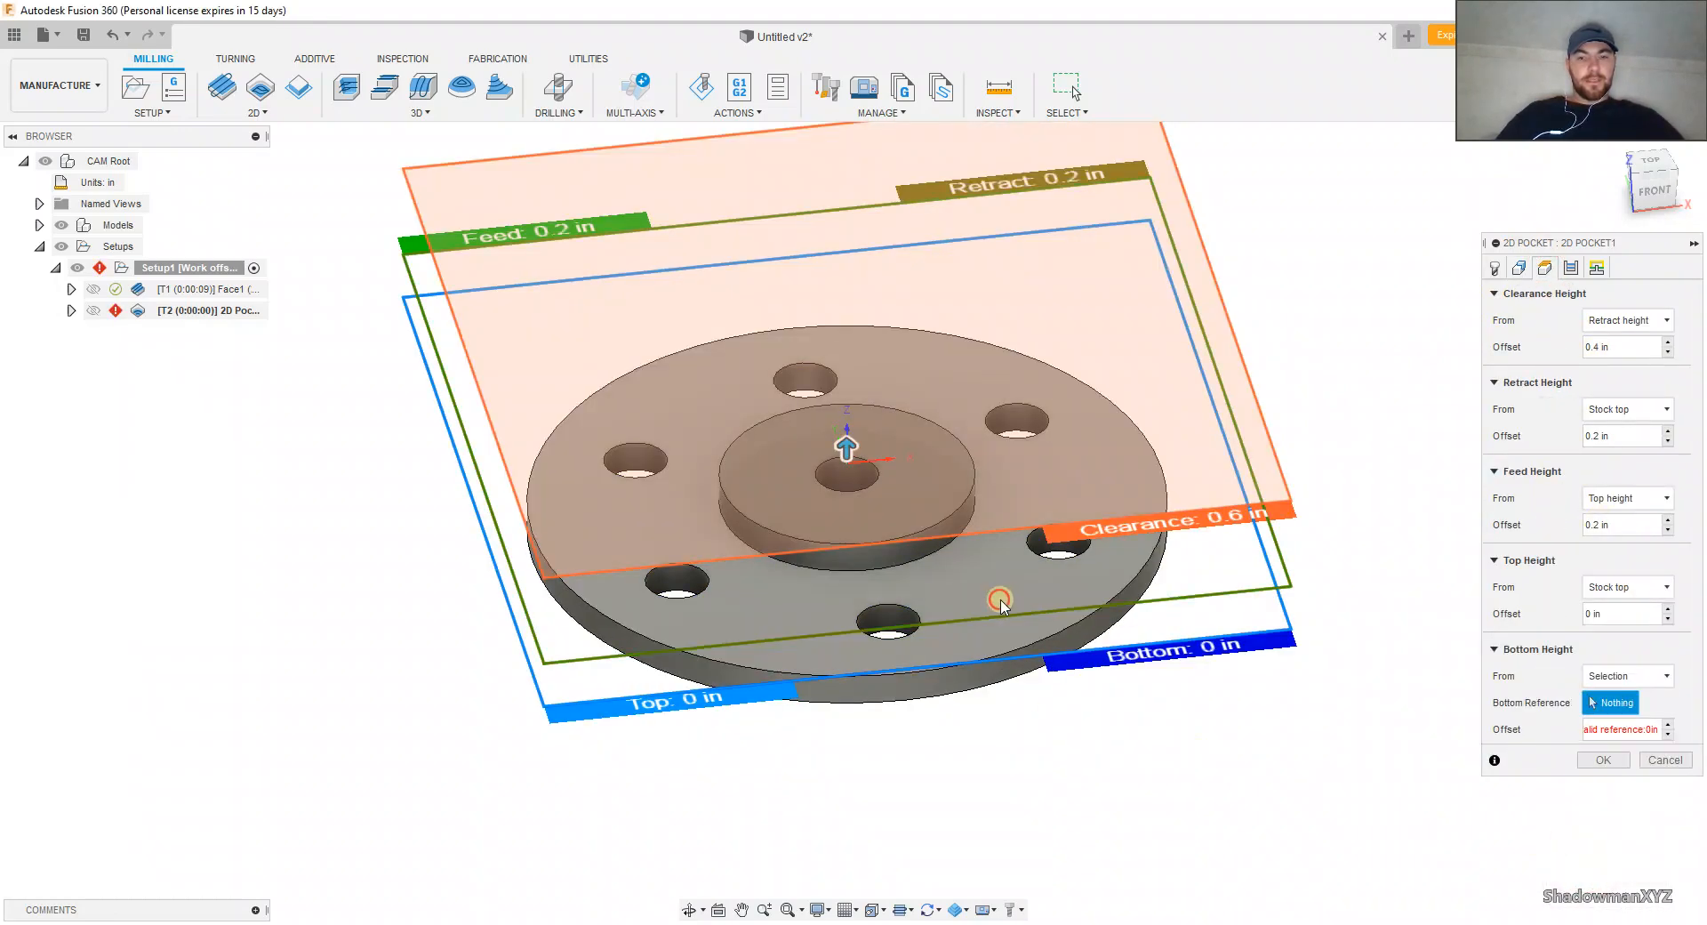
{"action": "left_click", "coordinate": [1164, 513]}
Step: Turn off Stock to Leave in the 2D Pocket's passes and generate the toolpath
{"action": "left_click", "coordinate": [1570, 268]}
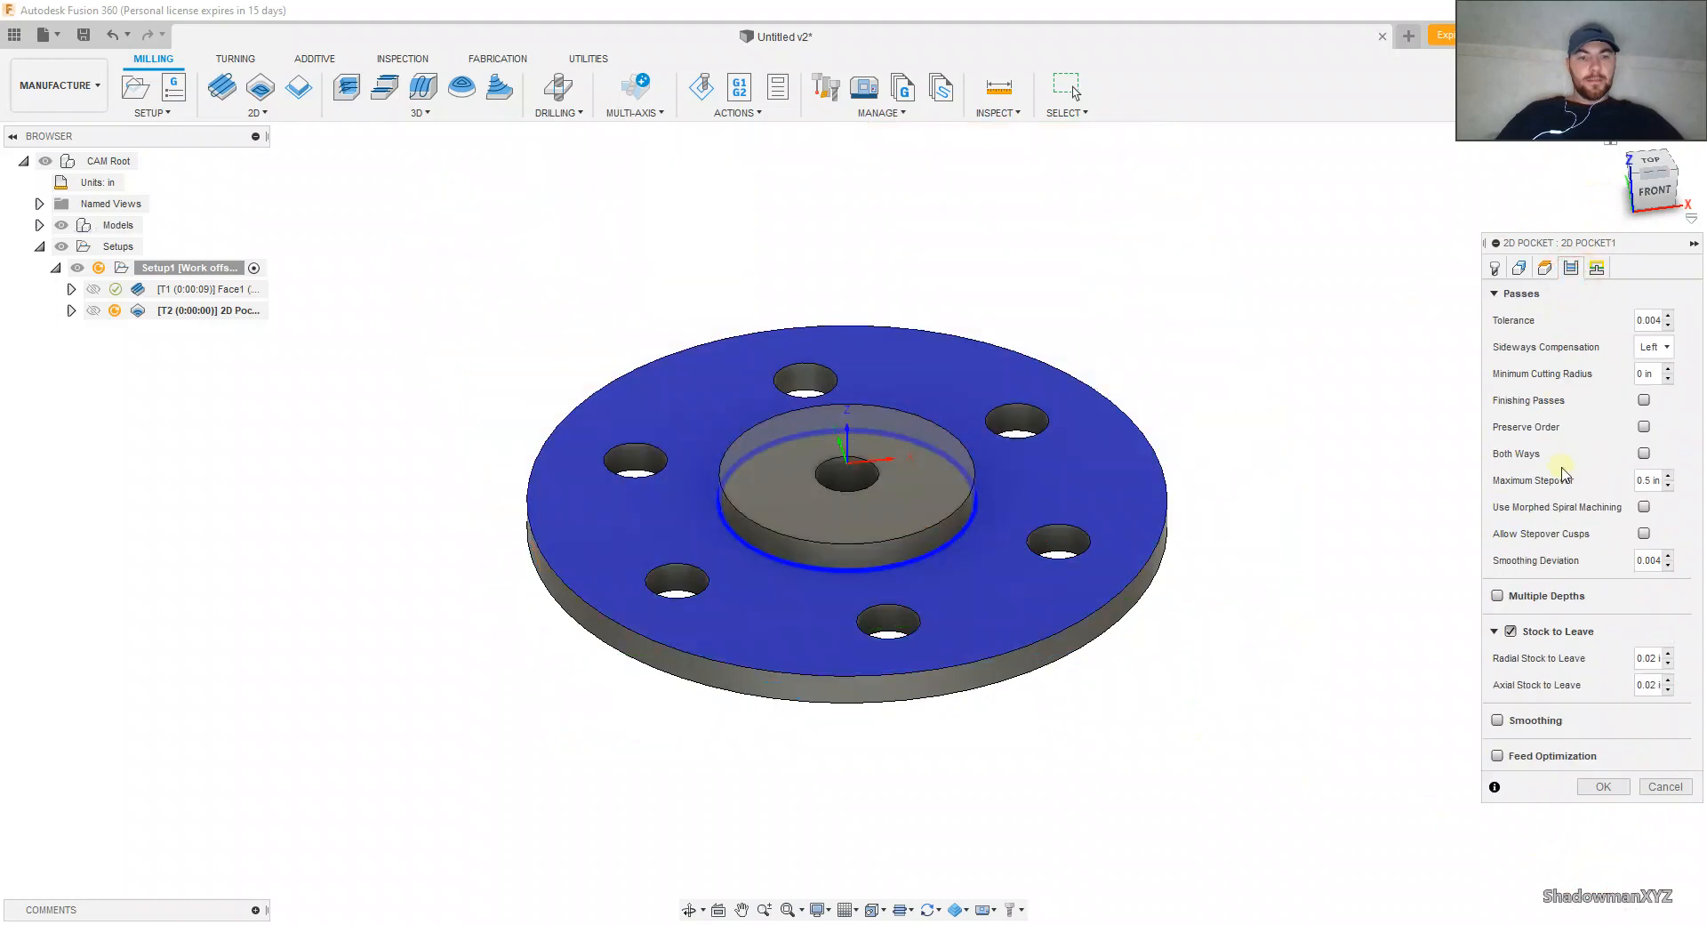
{"action": "left_click", "coordinate": [1511, 632]}
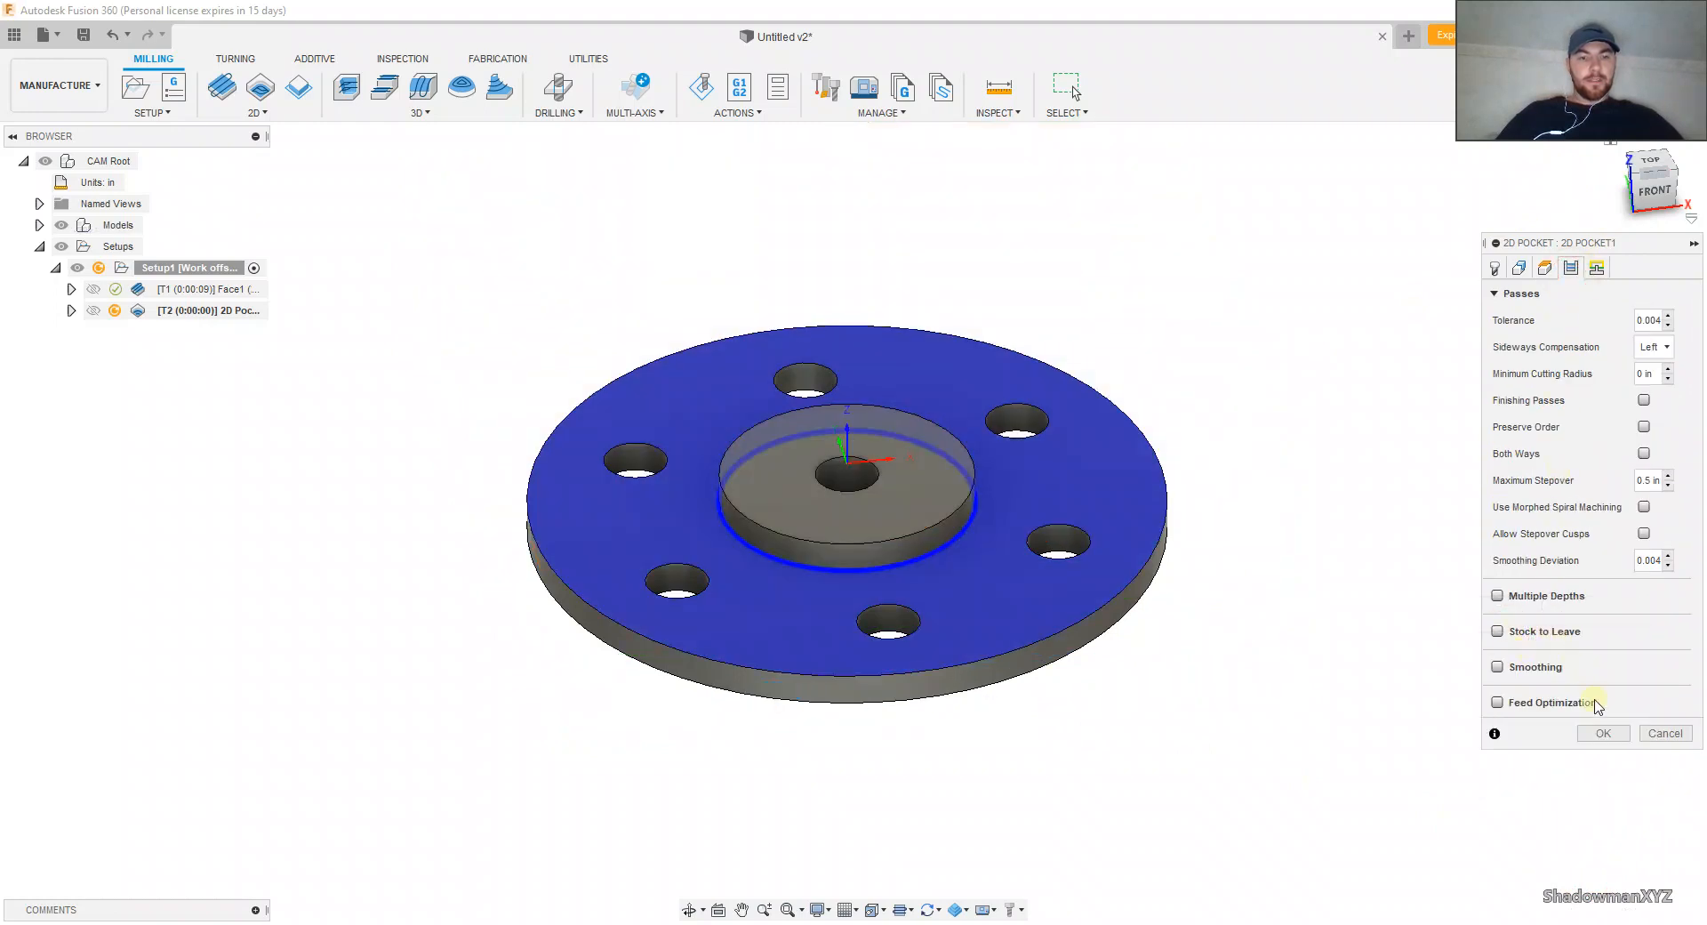
{"action": "left_click", "coordinate": [1600, 731]}
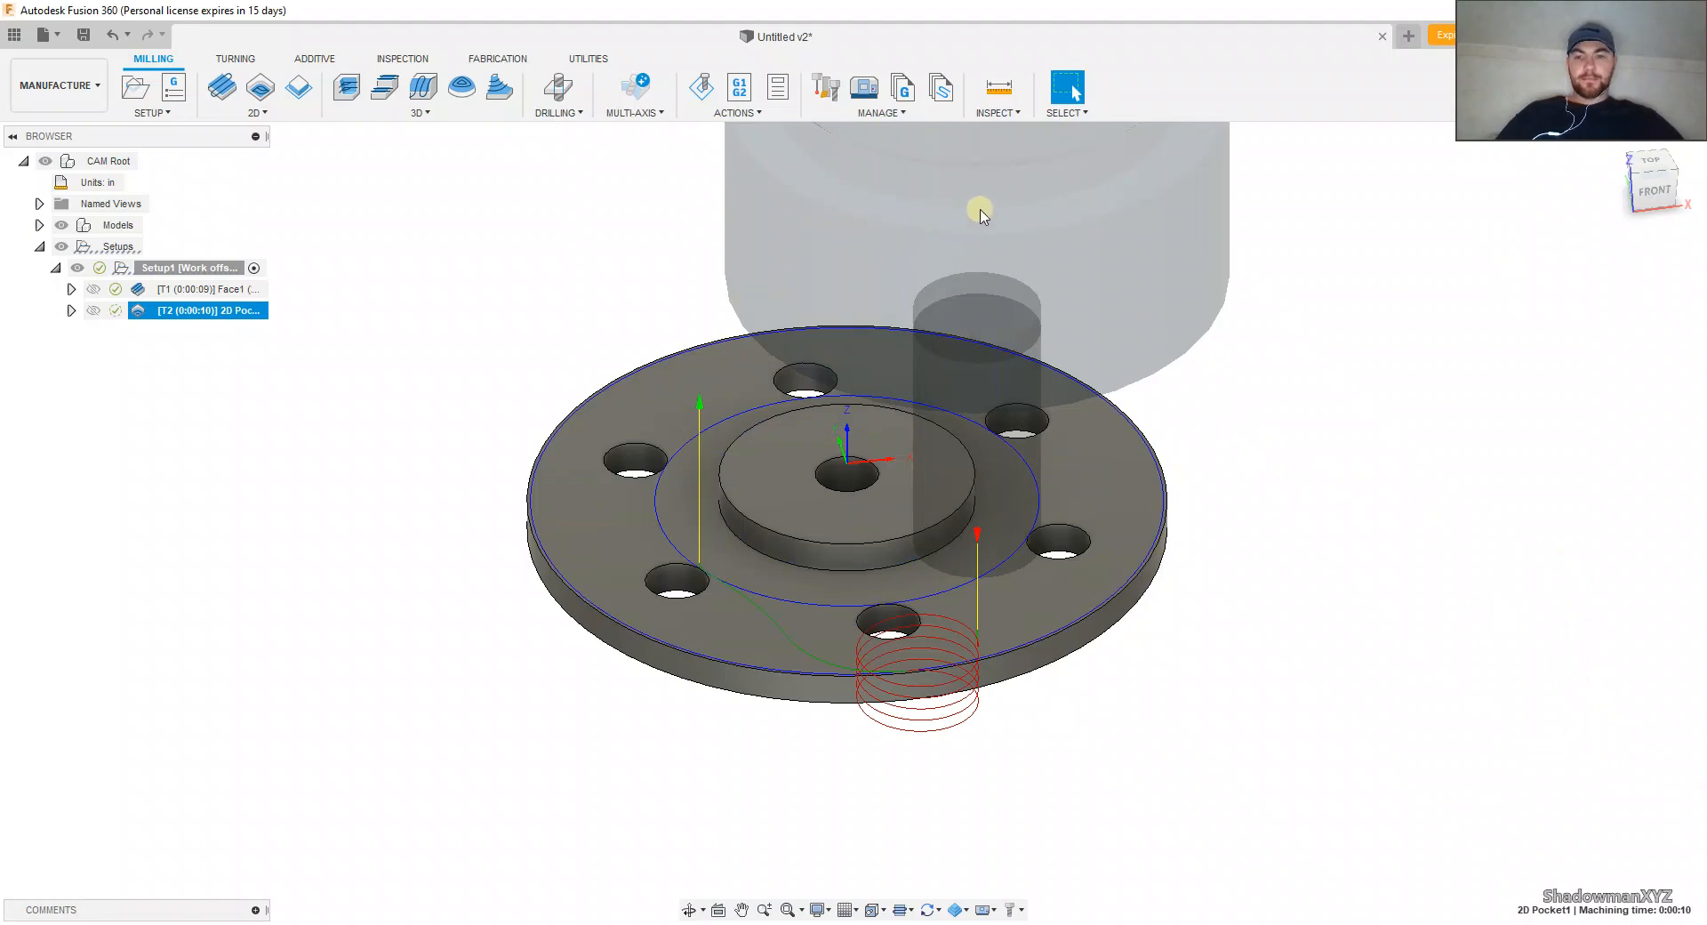
Step: Simulate the 2D Pocket toolpath to check how it enters and clears the flange face, and exit the simulation
{"action": "left_click", "coordinate": [701, 86]}
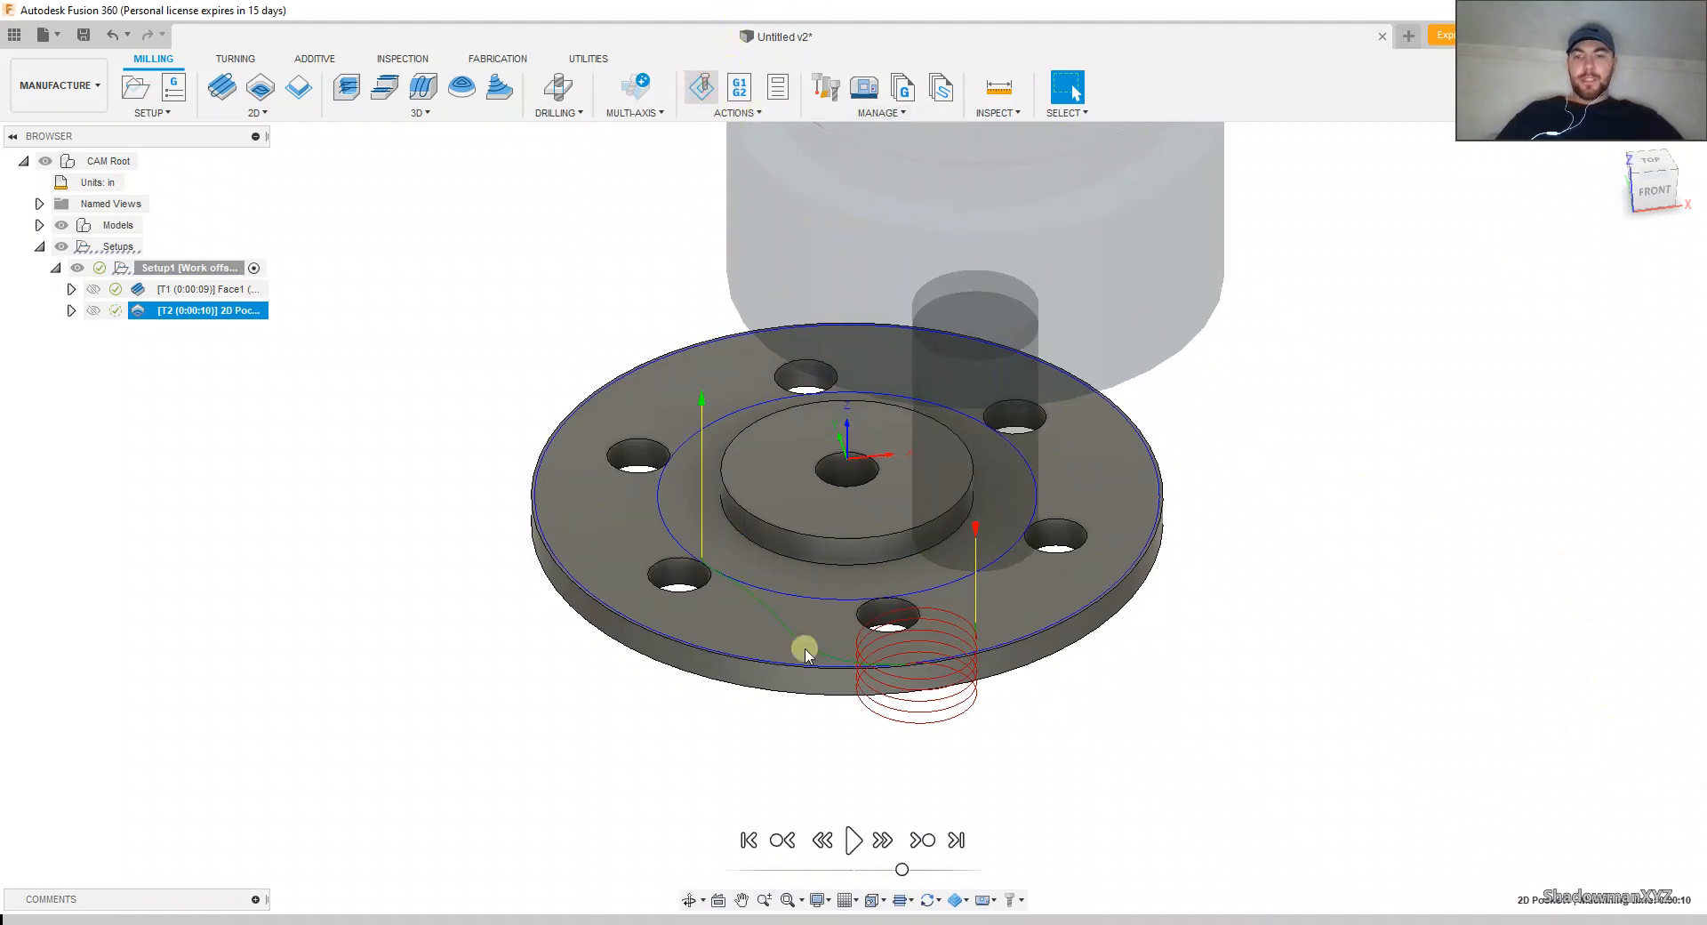
{"action": "left_click", "coordinate": [853, 839]}
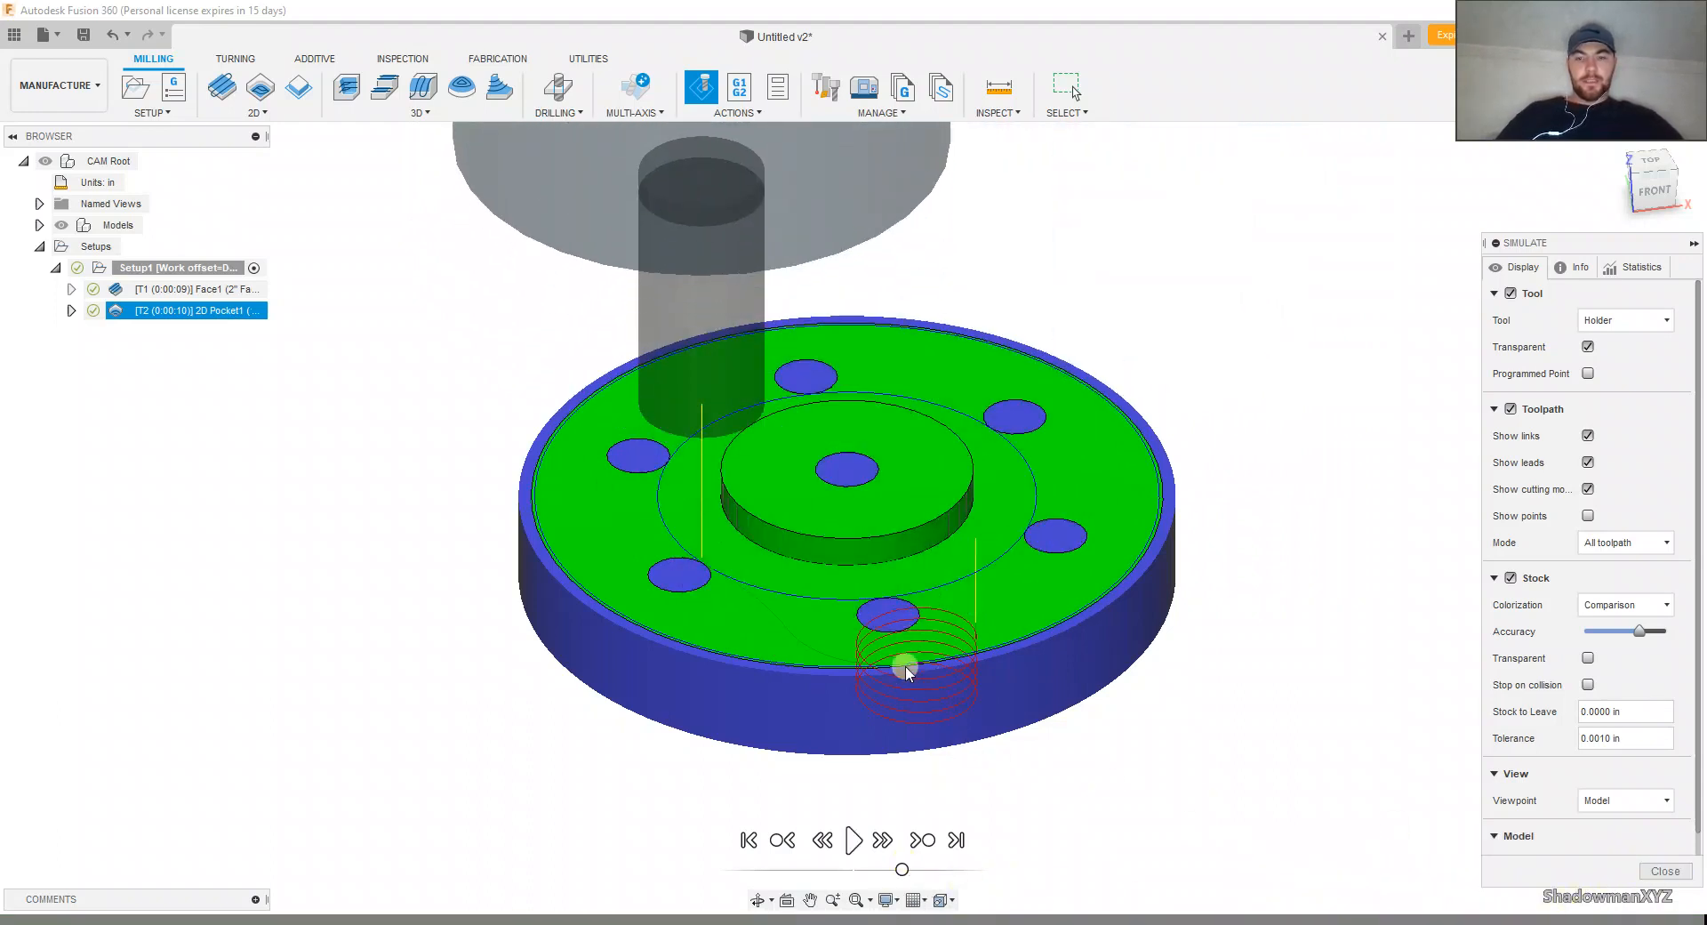
{"action": "left_click", "coordinate": [1665, 870]}
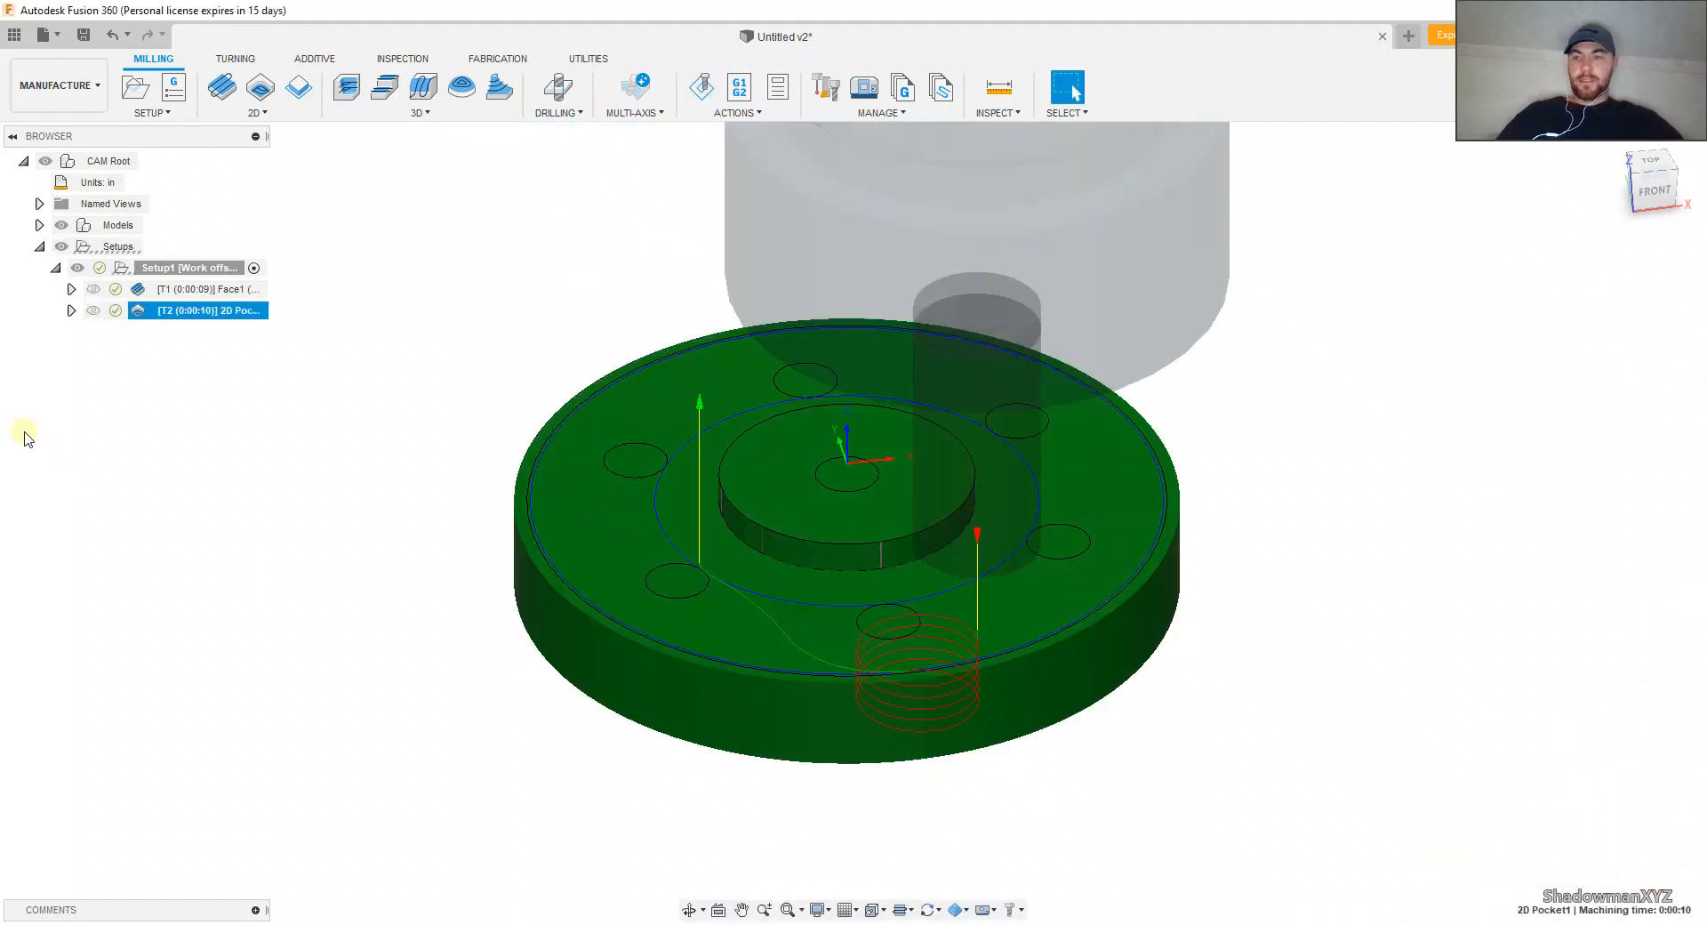
Step: Edit the 2D Pocket operation and set its maximum stepover to 0.25 in
{"action": "right_click", "coordinate": [191, 311]}
{"action": "left_click", "coordinate": [201, 325]}
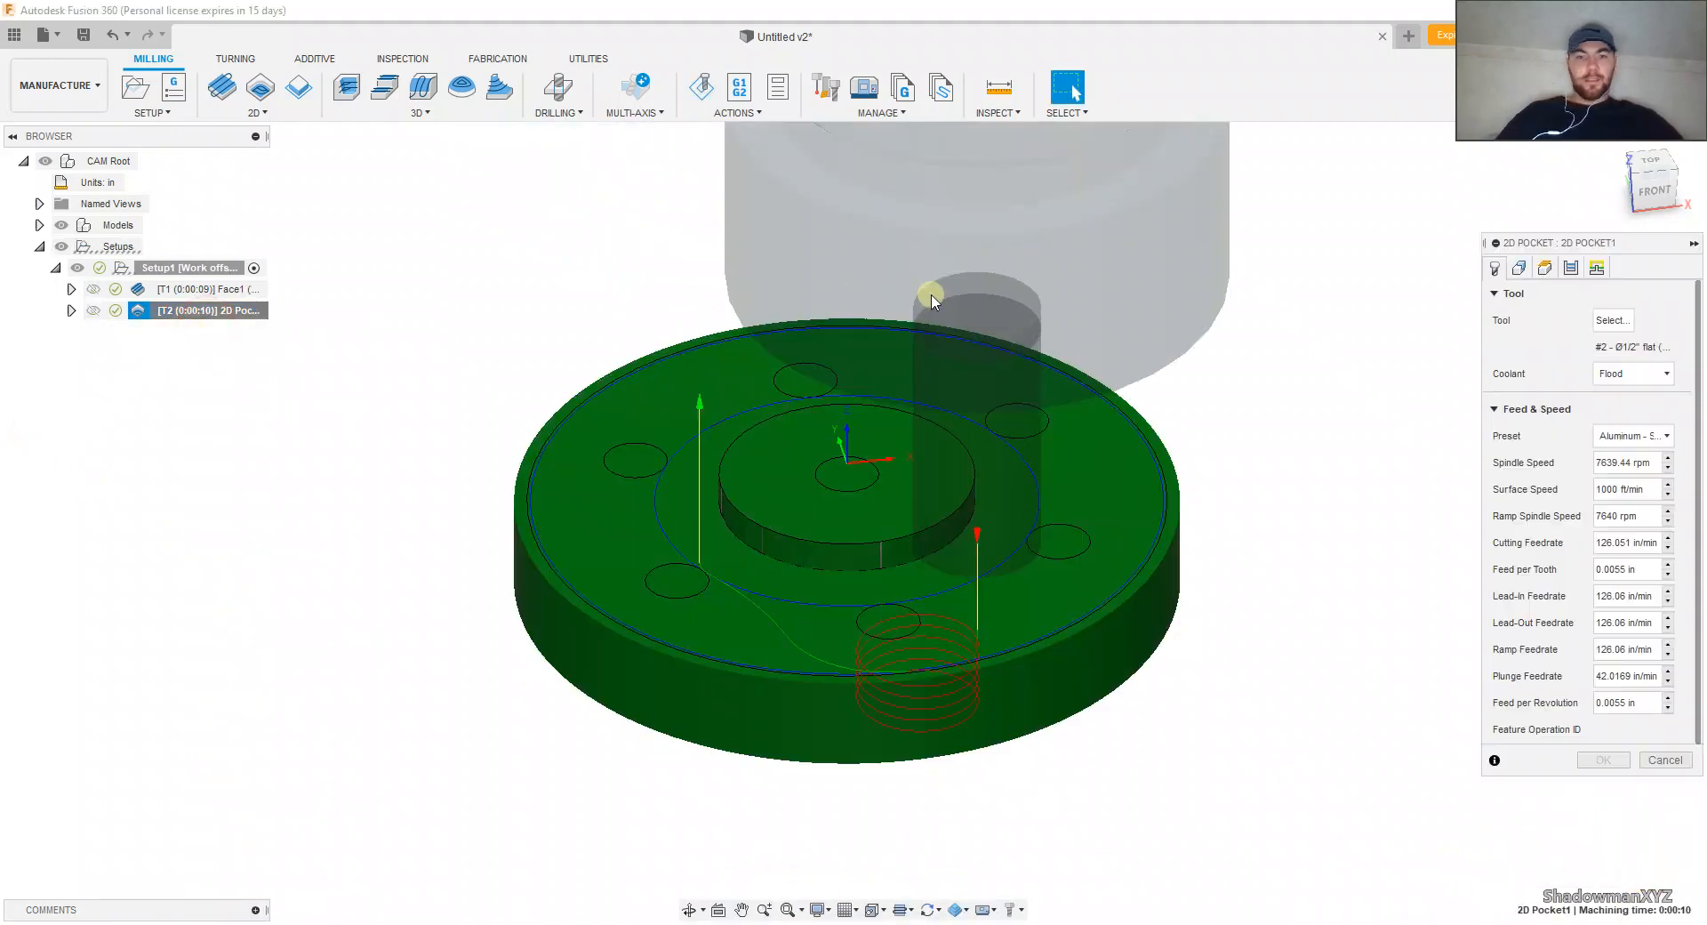
{"action": "left_click", "coordinate": [1571, 267]}
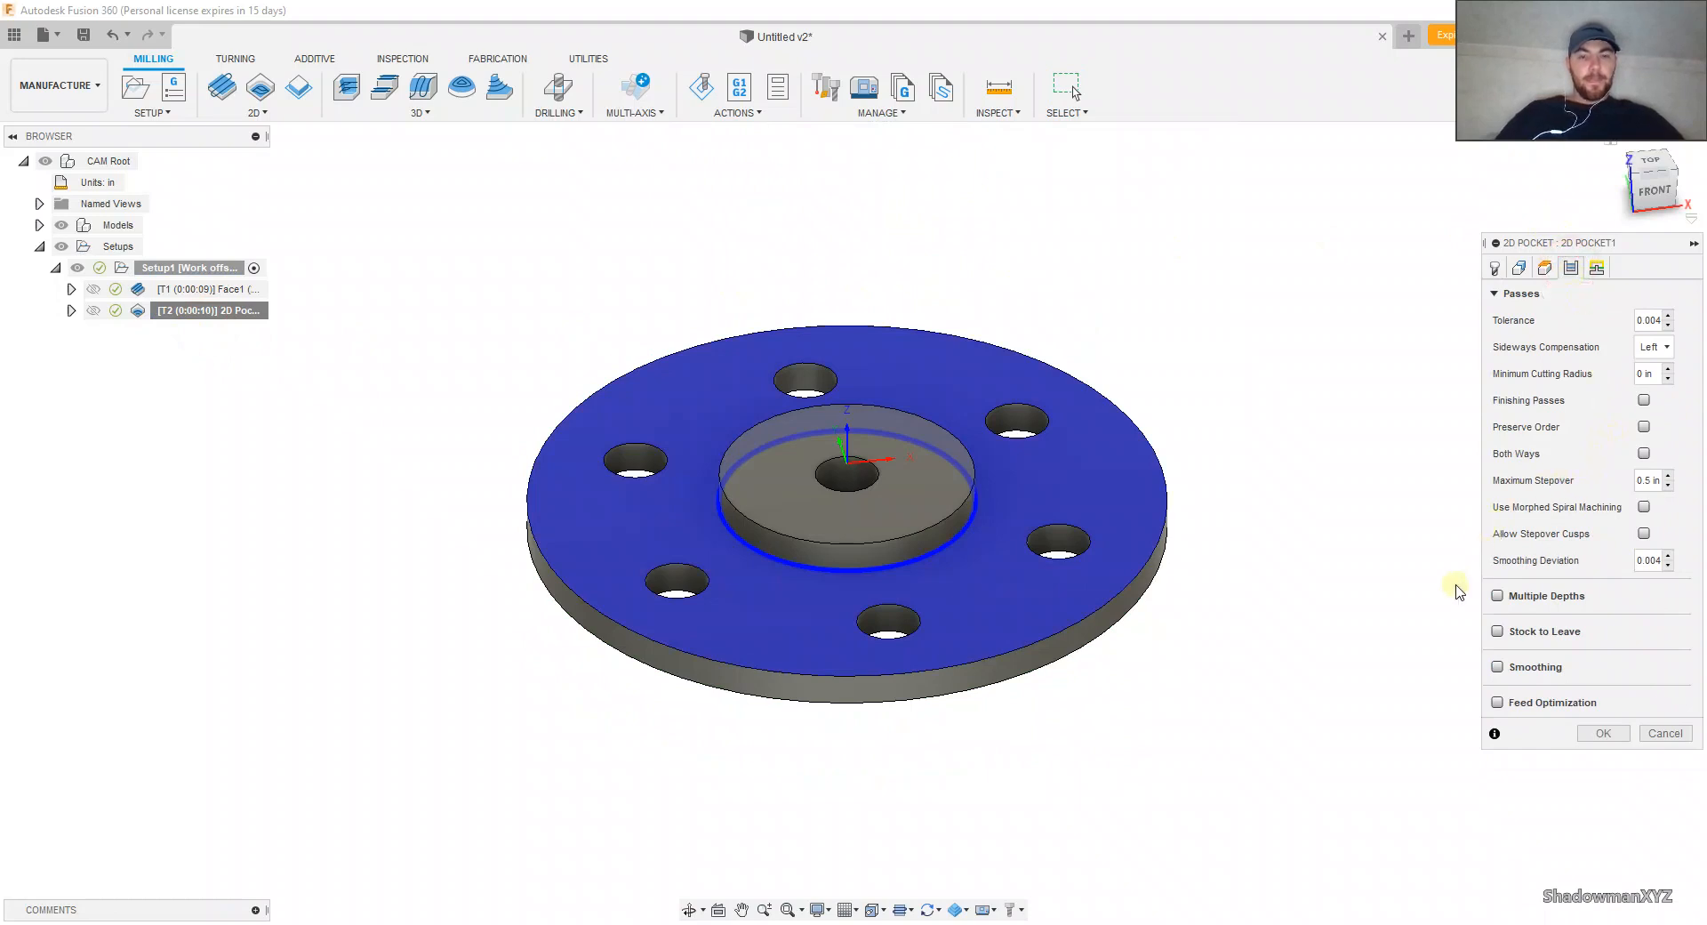
{"action": "left_click", "coordinate": [1660, 479]}
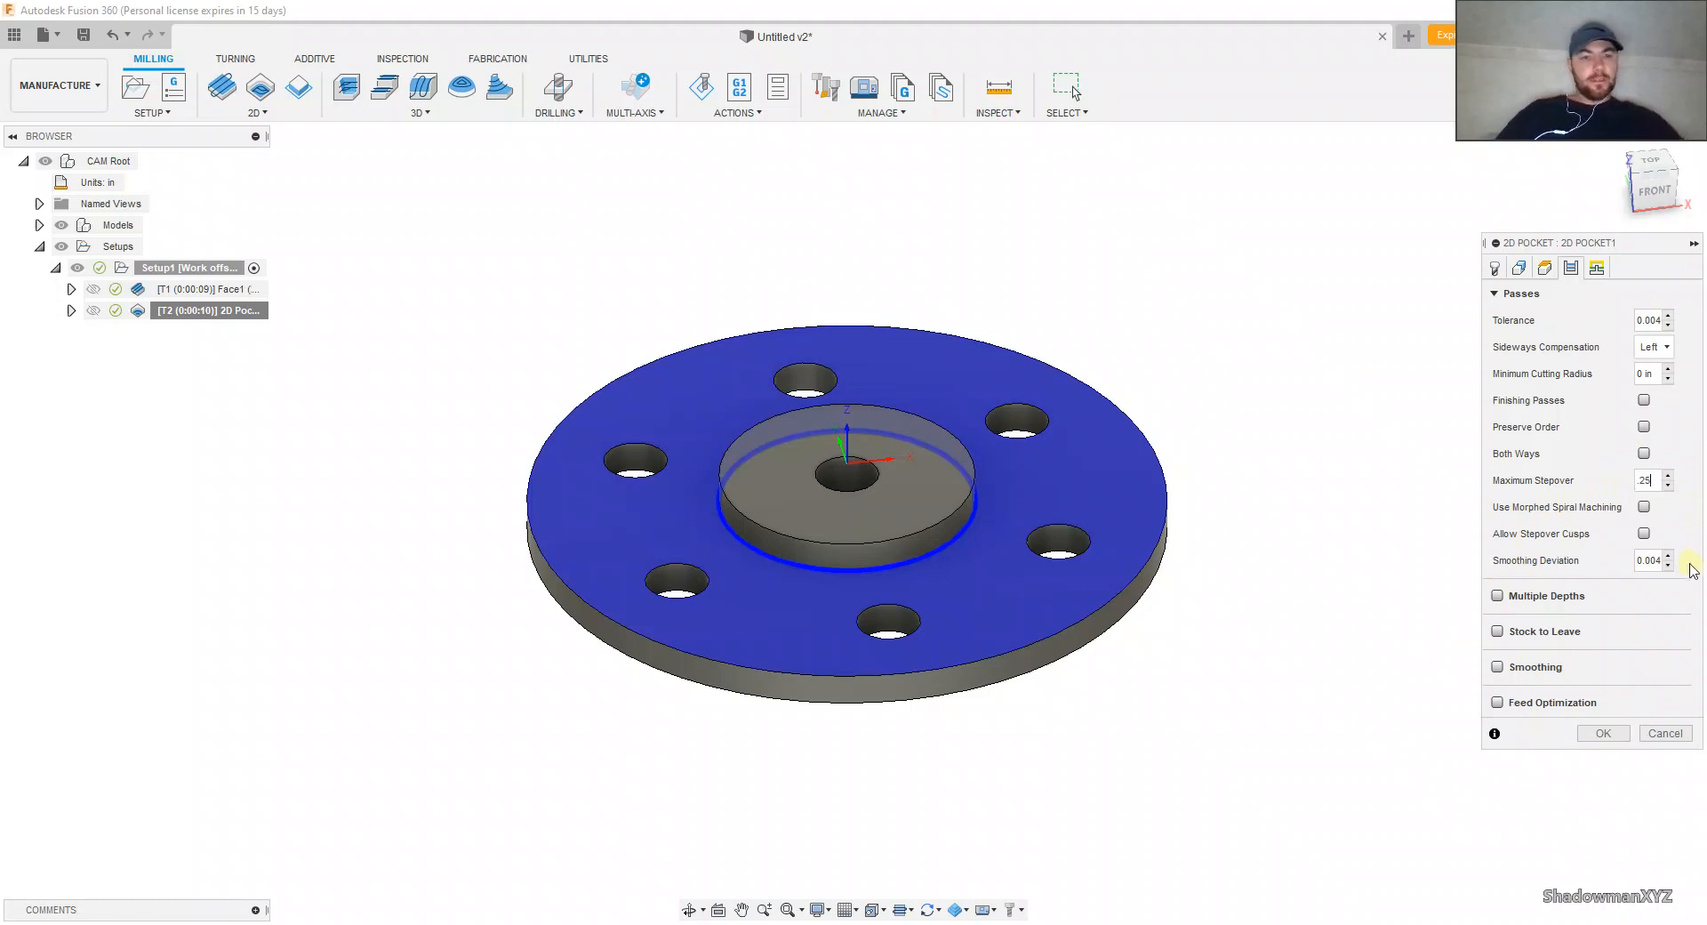
Step: Set the 2D Pocket's ramp type to Plunge outside stock and regenerate the toolpath
{"action": "left_click", "coordinate": [1591, 272]}
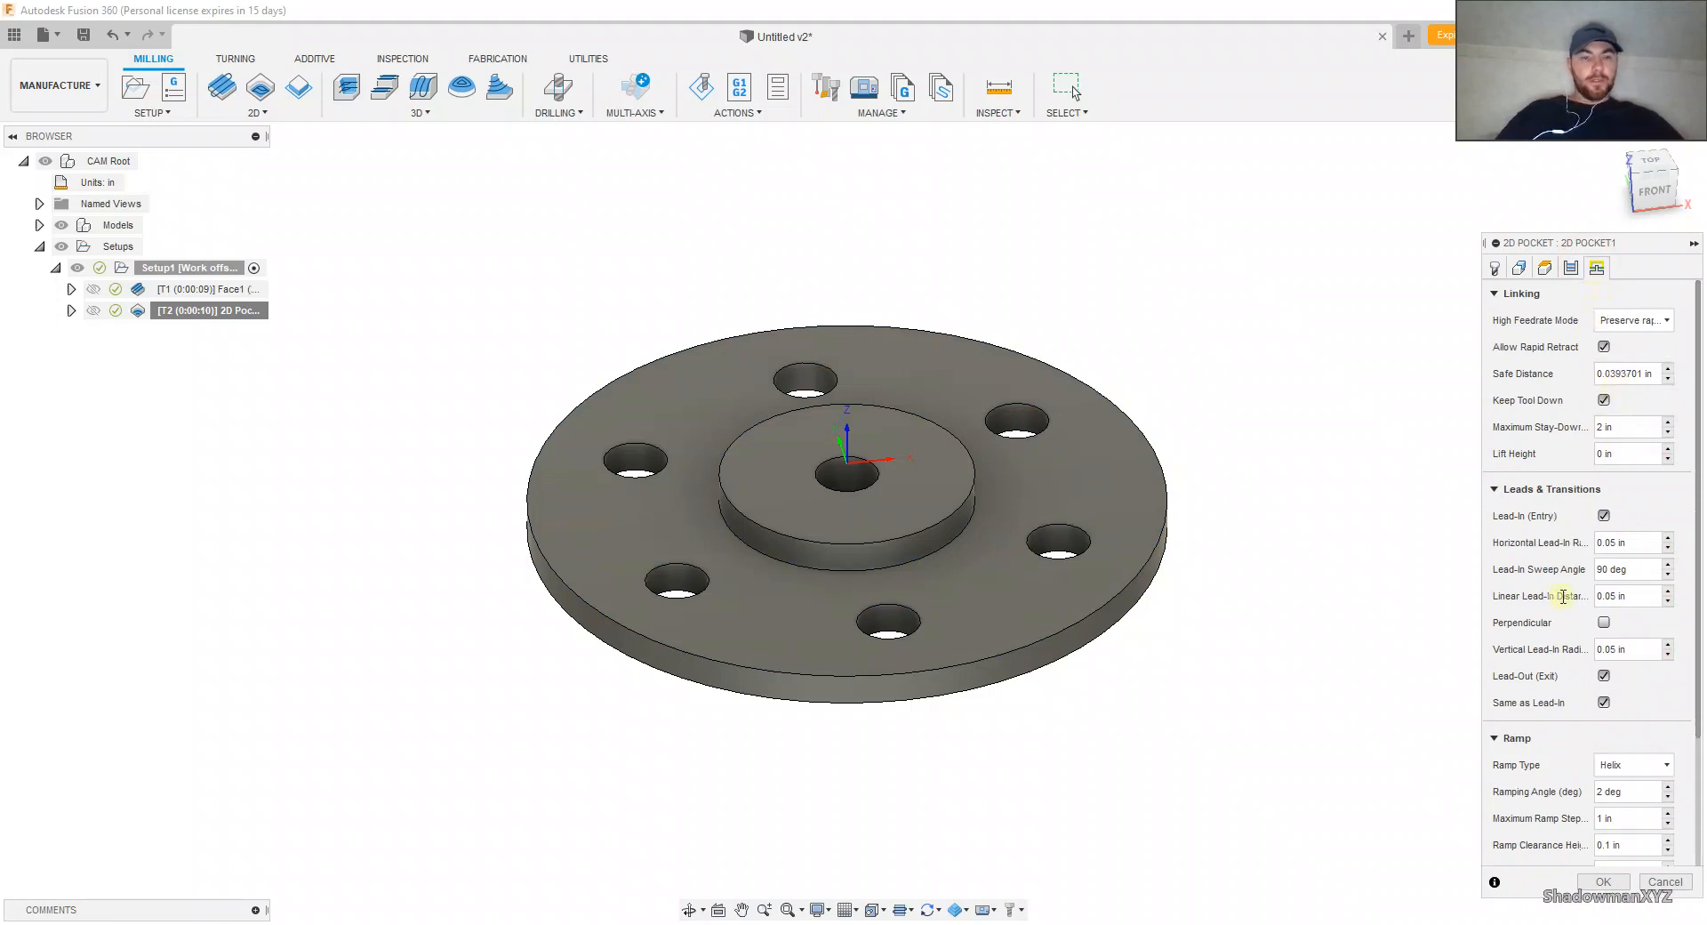
{"action": "left_click", "coordinate": [1611, 766]}
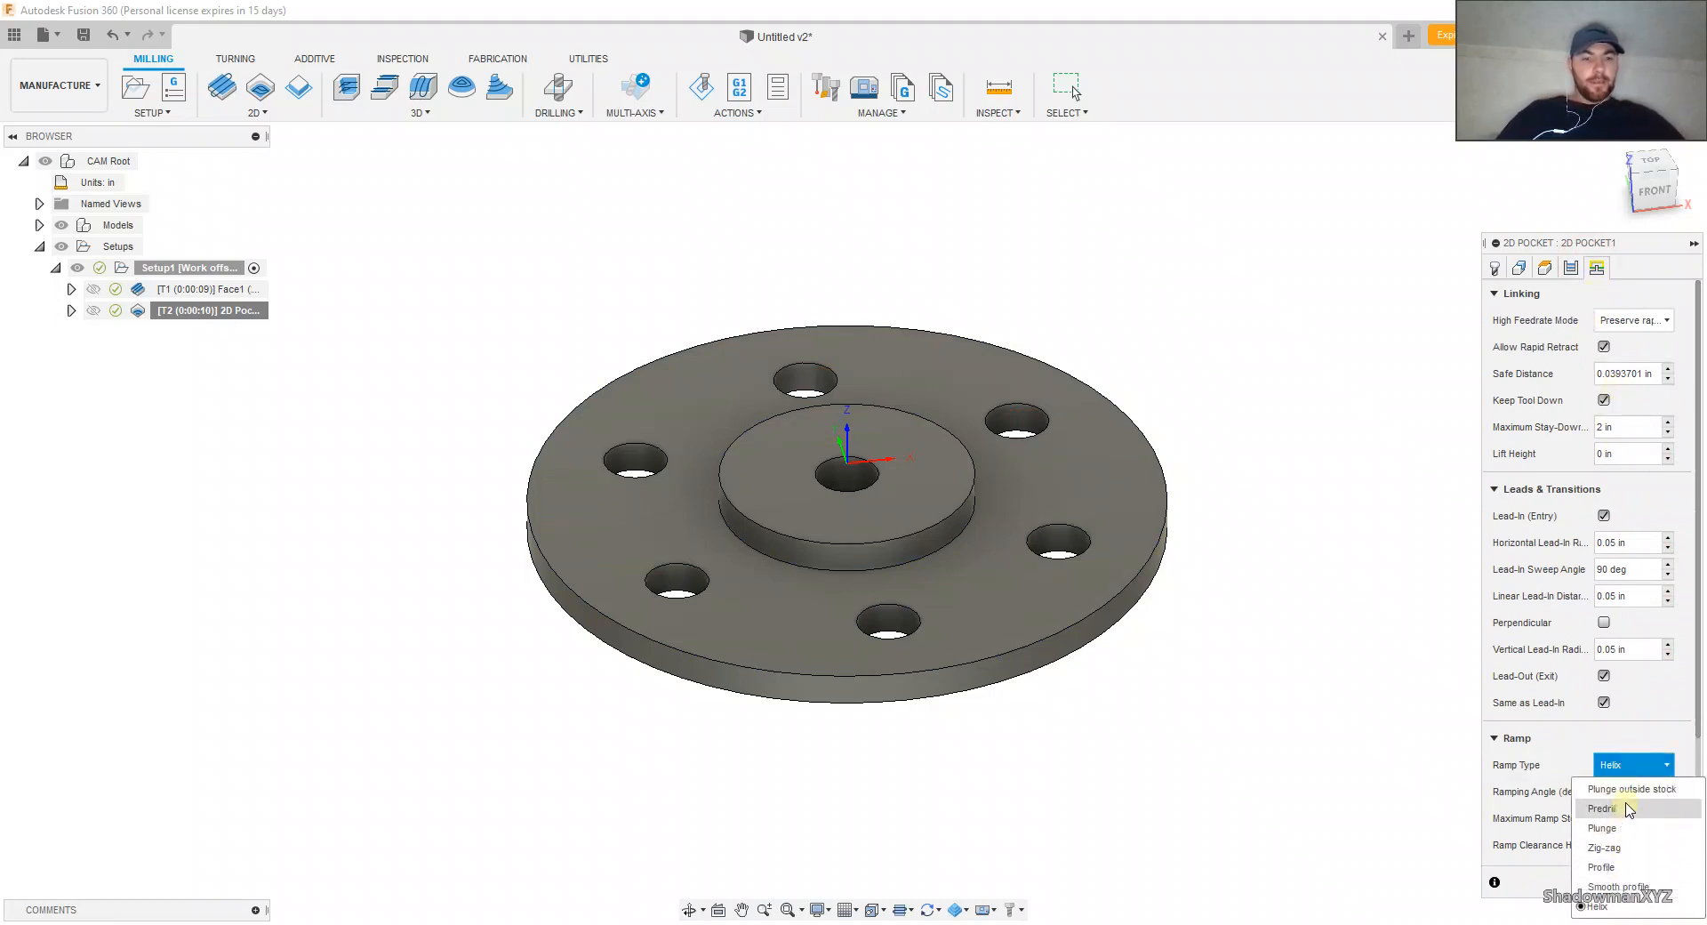
{"action": "left_click", "coordinate": [1627, 791]}
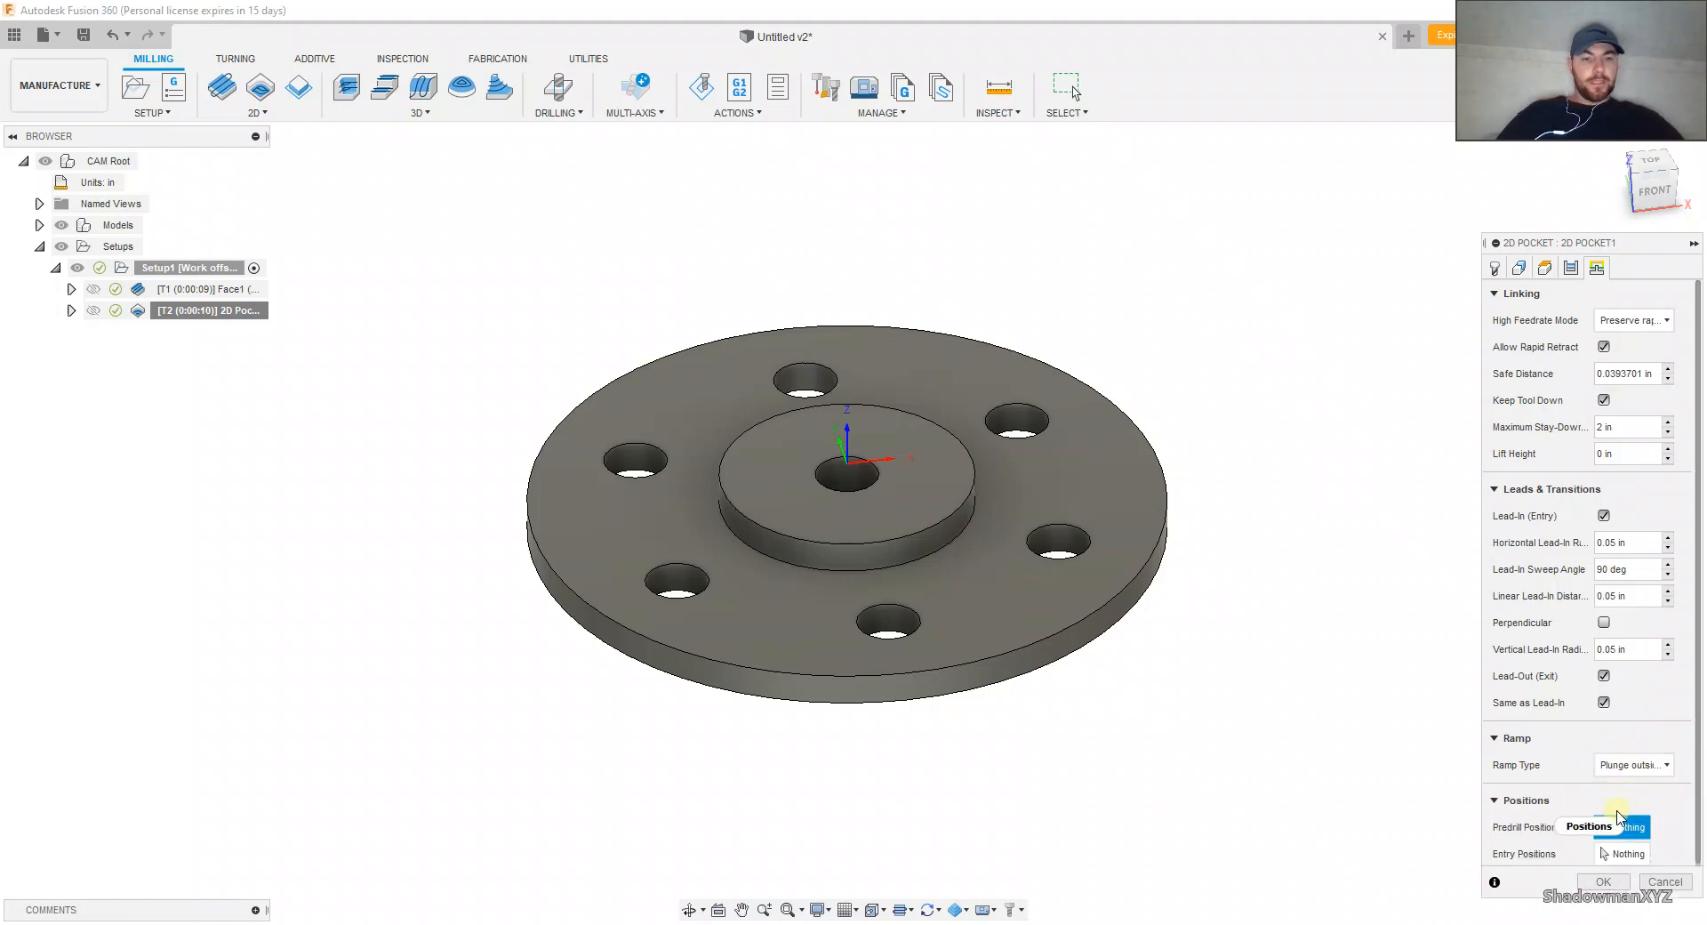
{"action": "left_click", "coordinate": [1605, 883]}
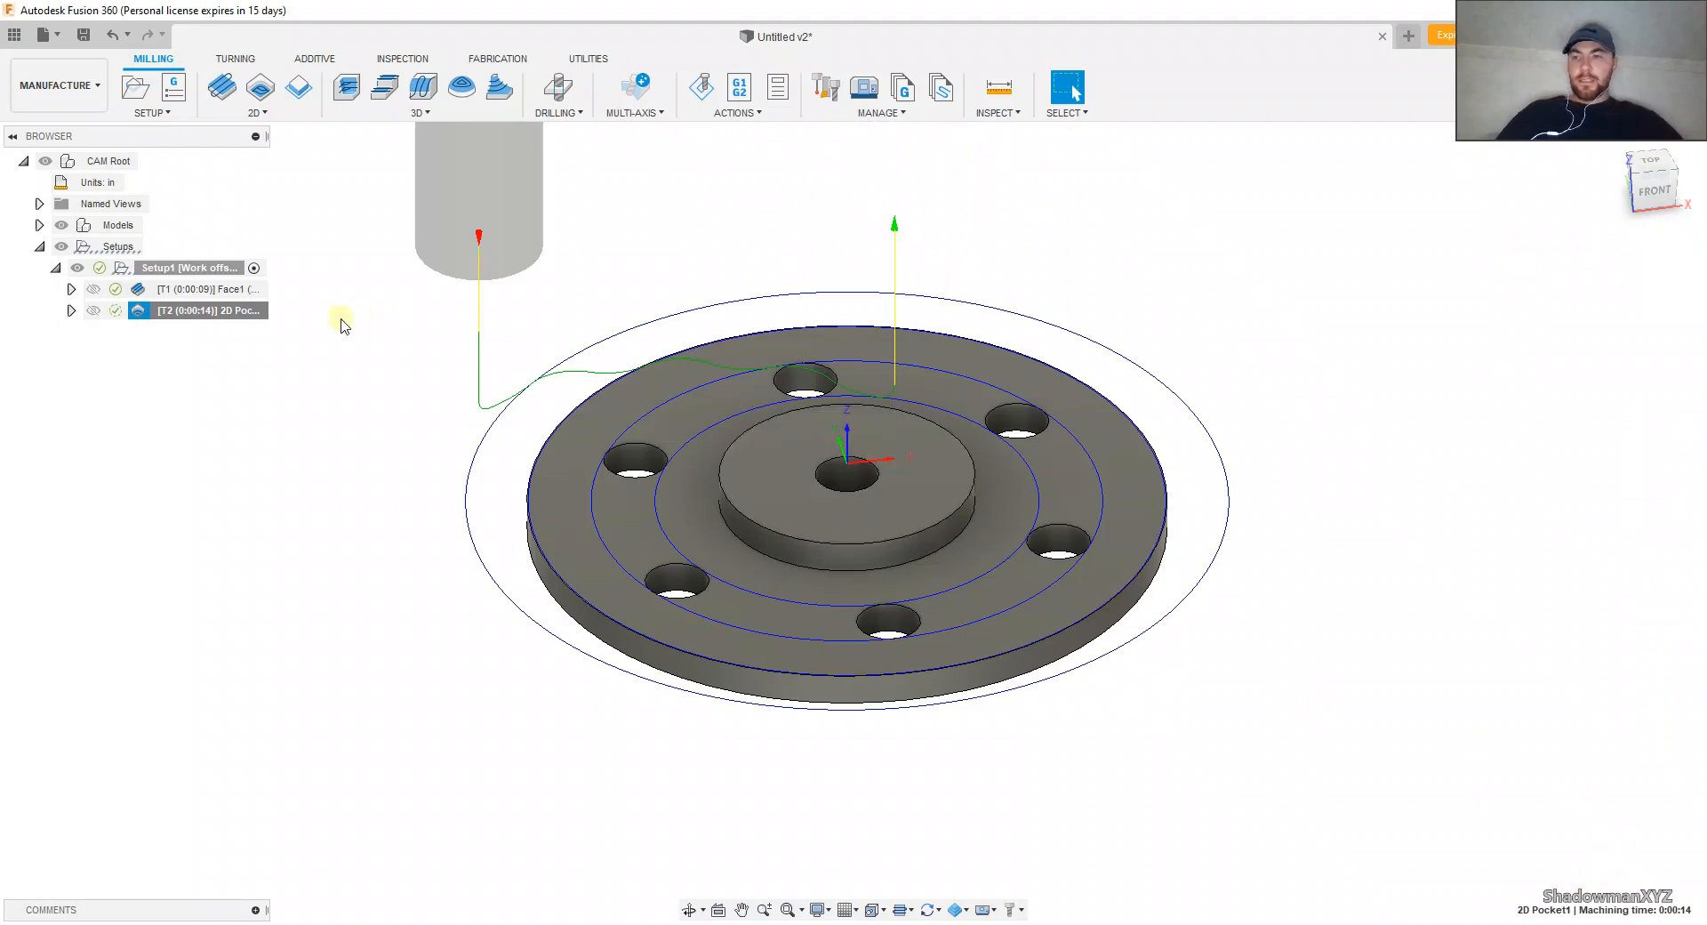
Step: Simulate the regenerated 2D Pocket toolpath, inspect the machined flange face and raised hub, and close the simulation
{"action": "left_click", "coordinate": [707, 89]}
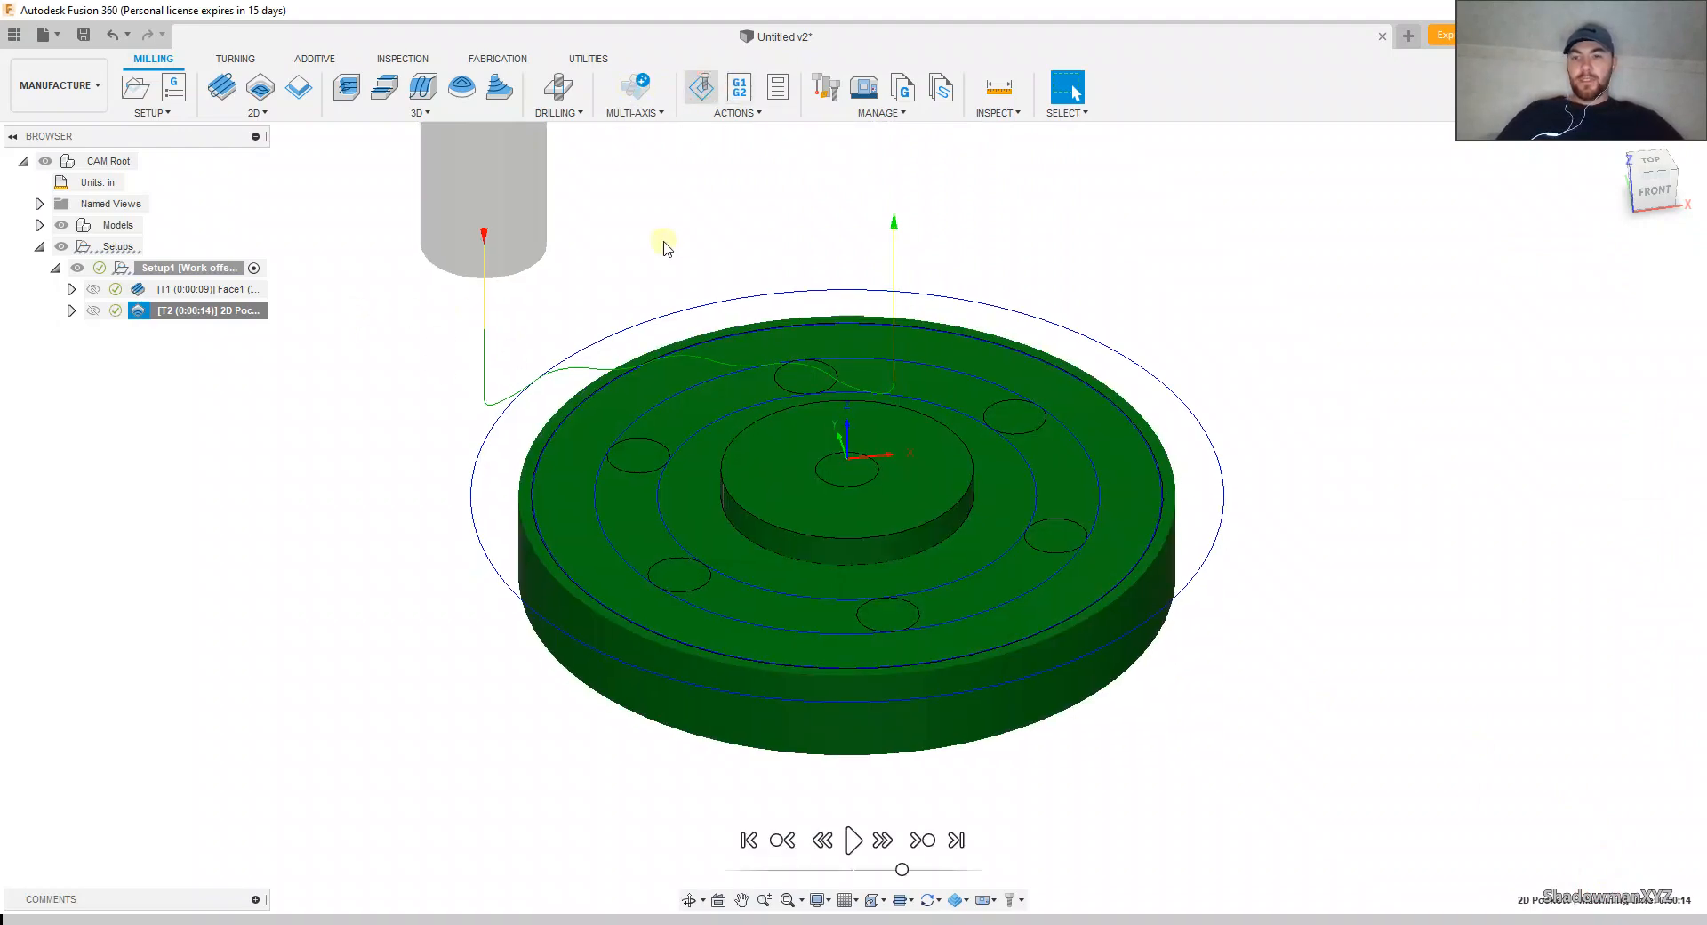
{"action": "left_click", "coordinate": [852, 840]}
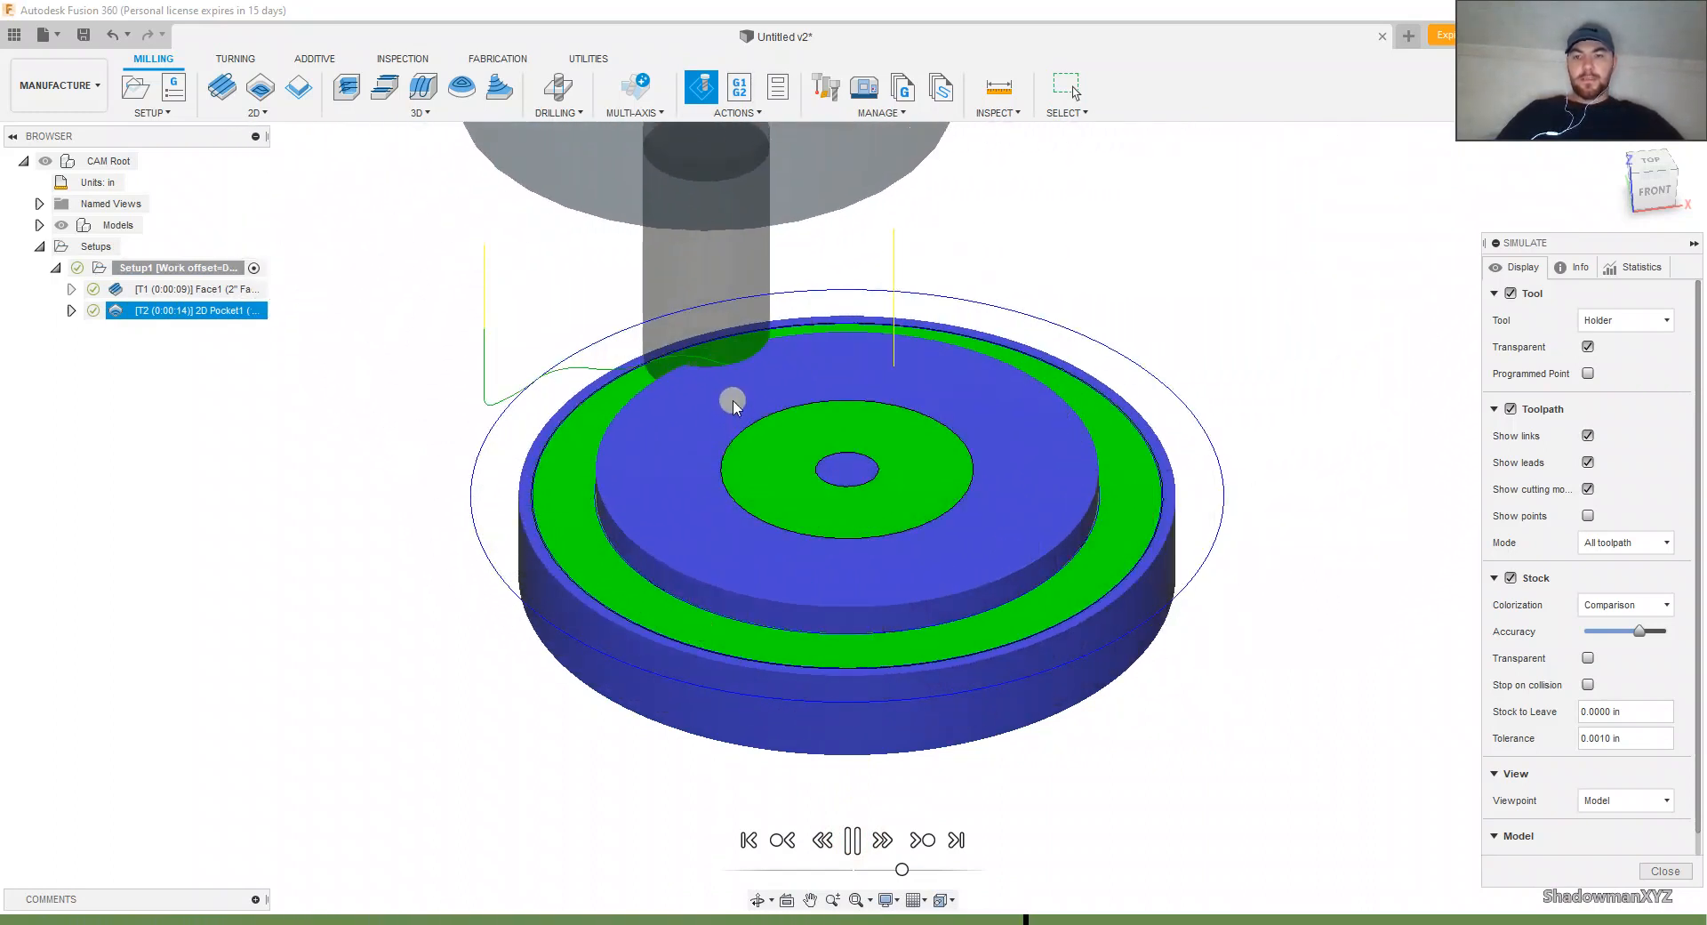
{"action": "scroll", "coordinate": [765, 402], "scroll_direction": "up", "scroll_amount": 3}
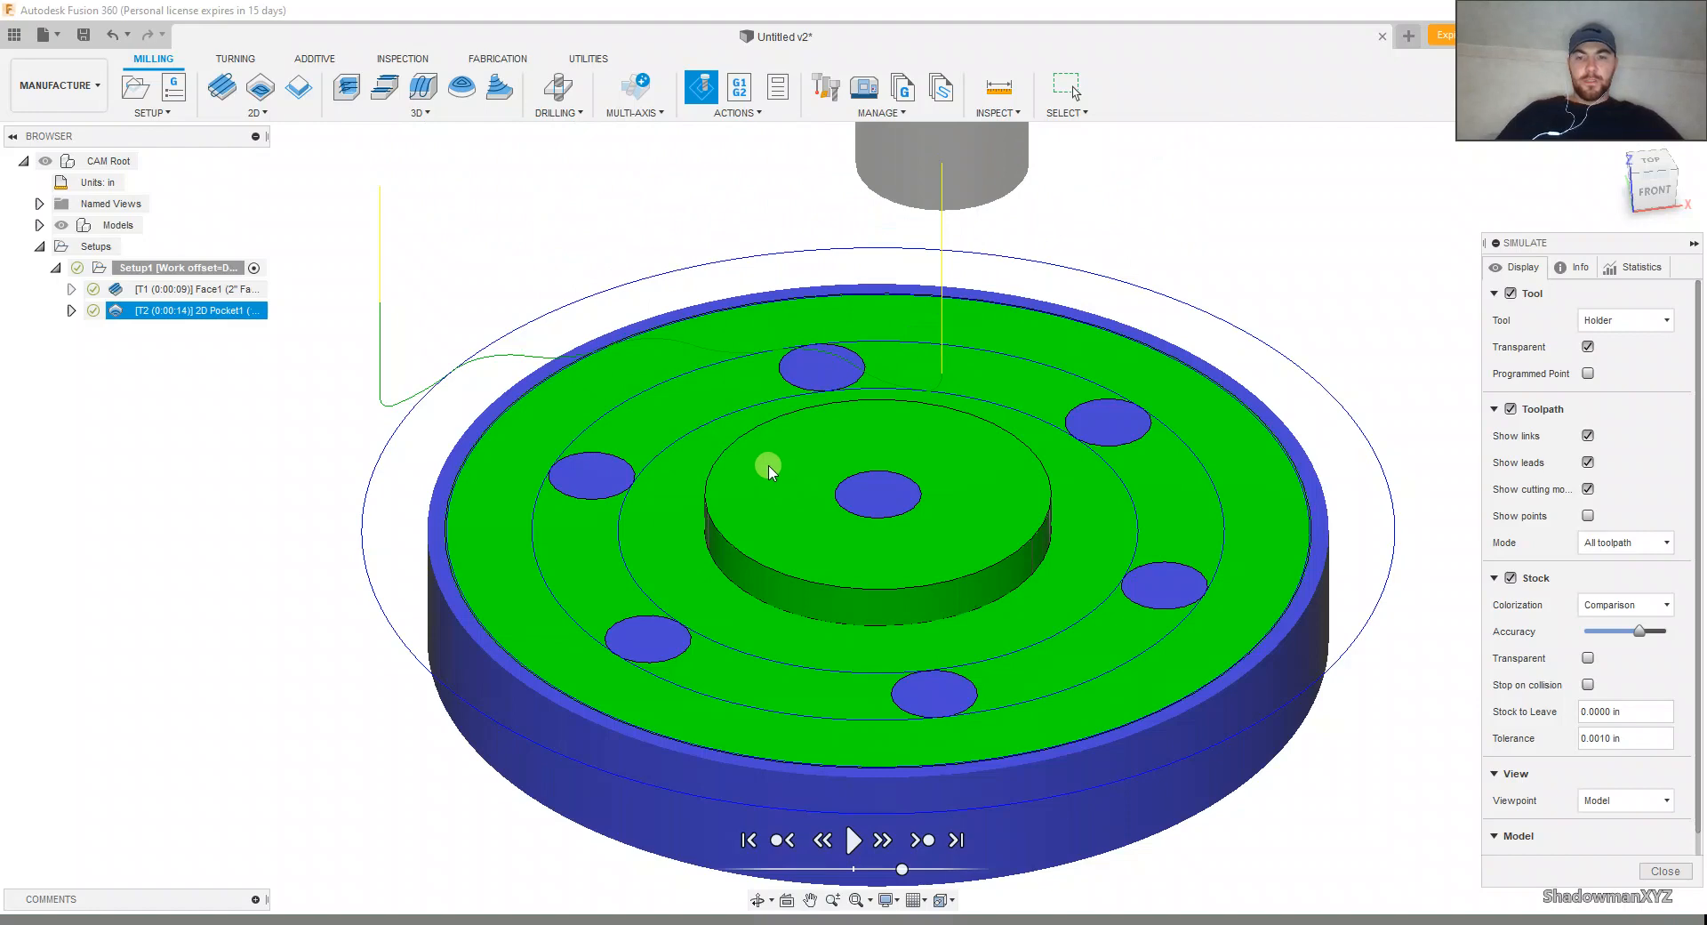
{"action": "scroll", "coordinate": [679, 452], "scroll_direction": "down", "scroll_amount": 3}
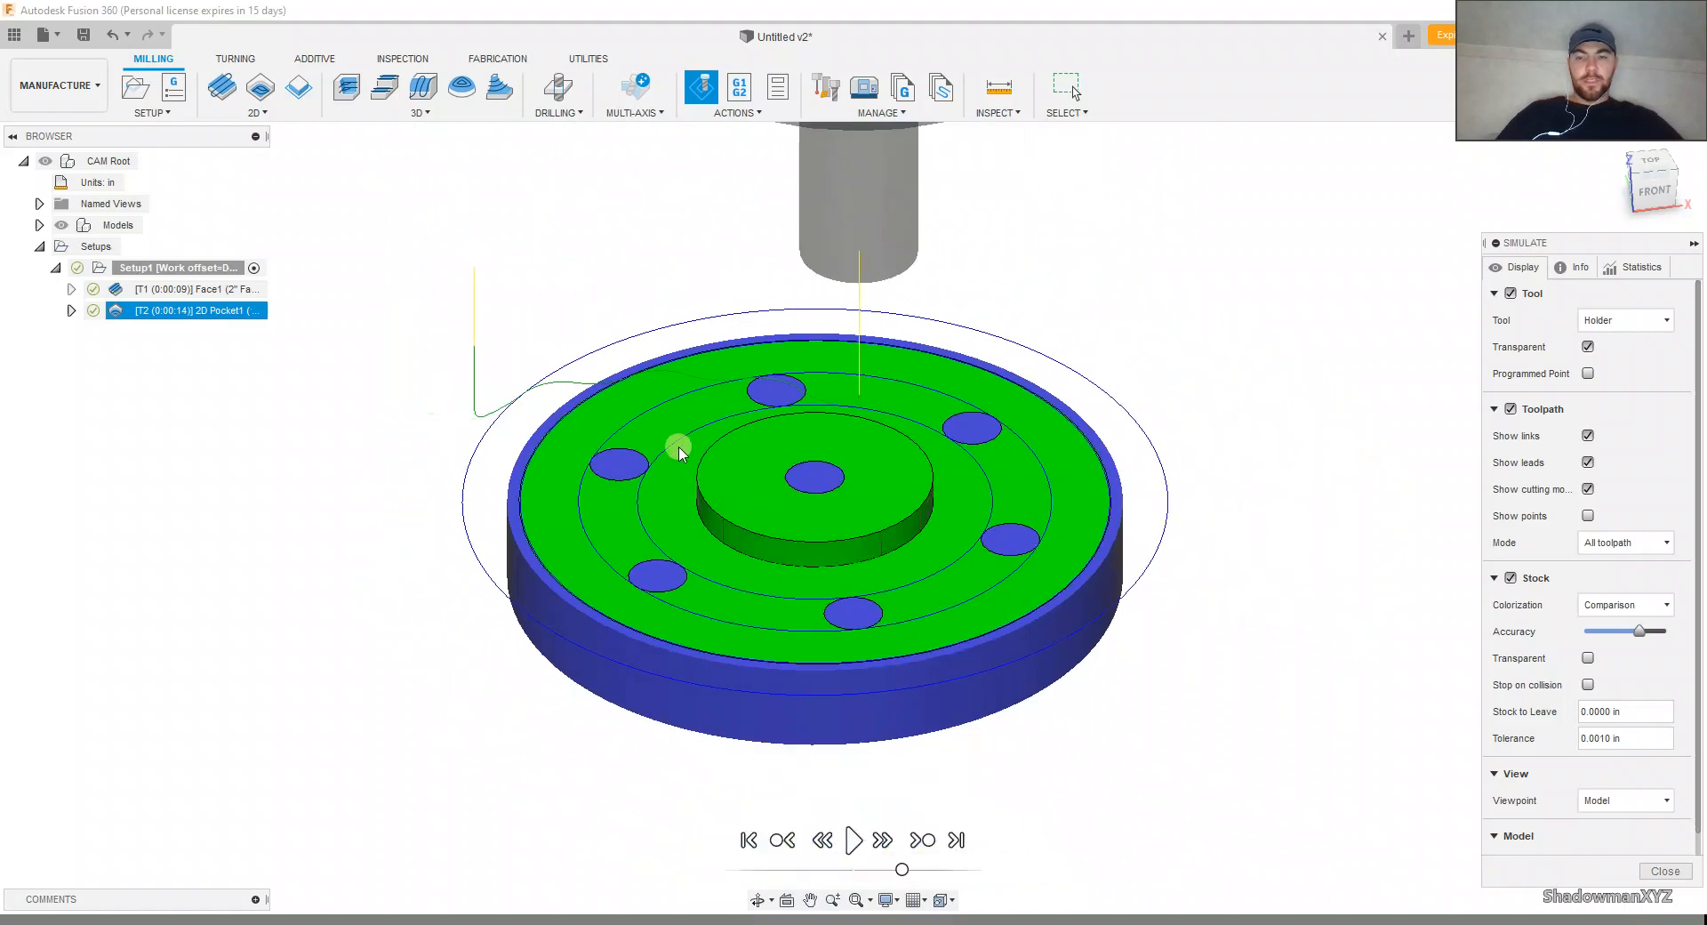
{"action": "left_click", "coordinate": [1652, 870]}
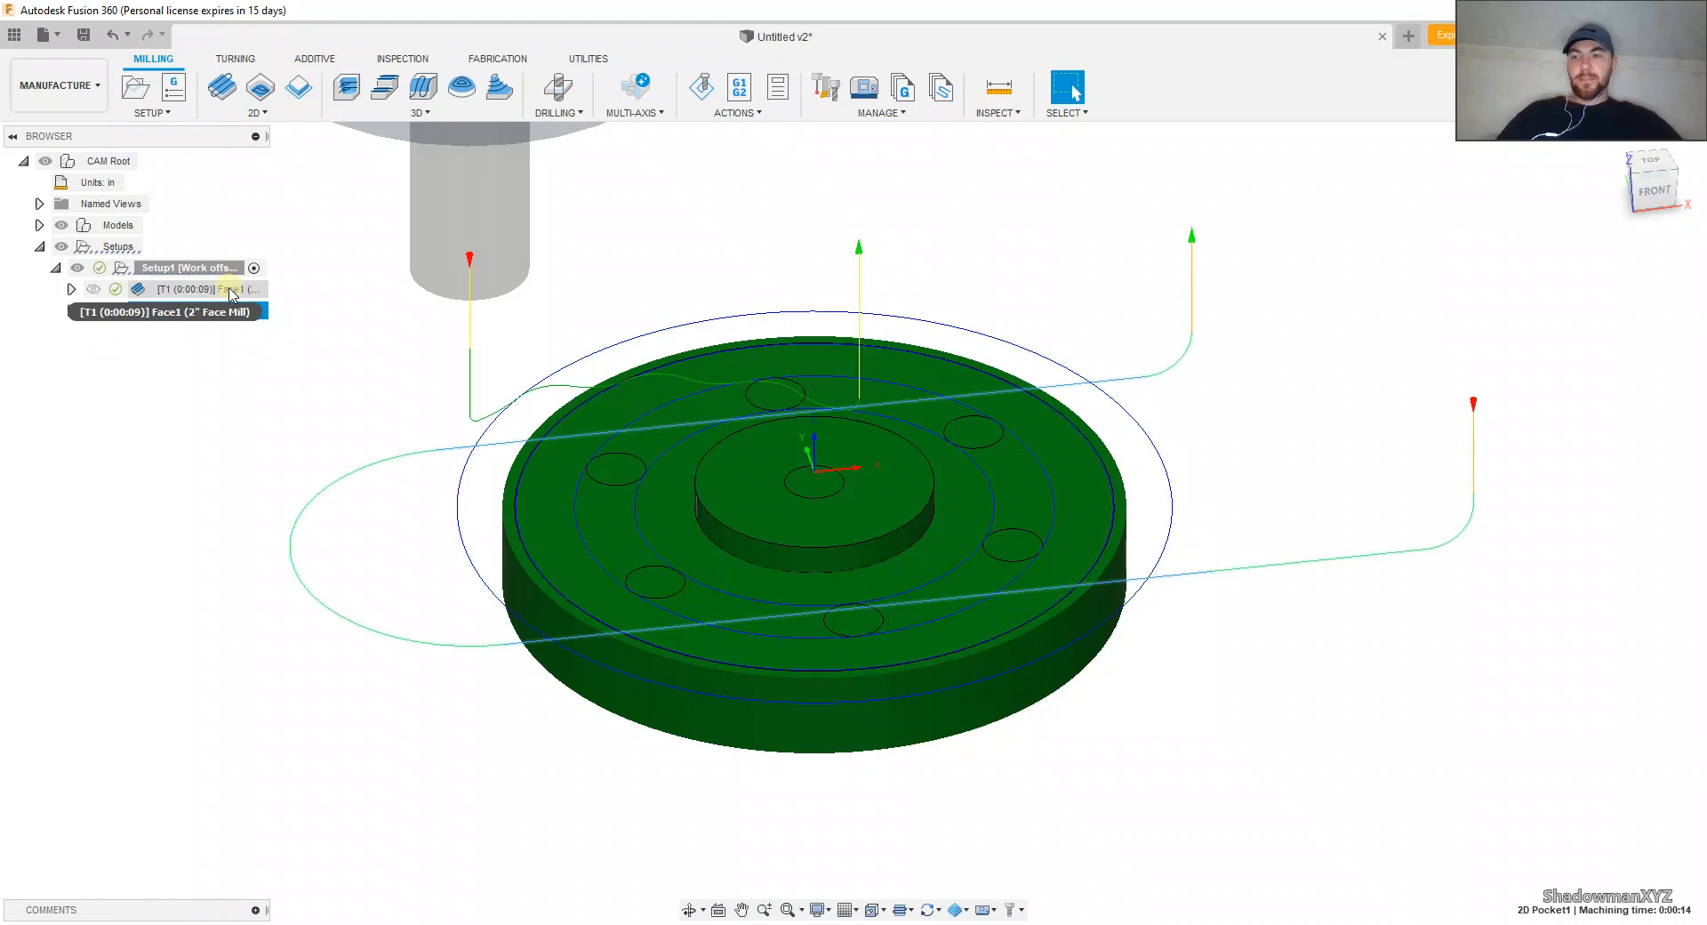
Step: Select the Face1 operation in the setup and open its name for editing
{"action": "left_click", "coordinate": [229, 297]}
{"action": "left_click", "coordinate": [240, 297]}
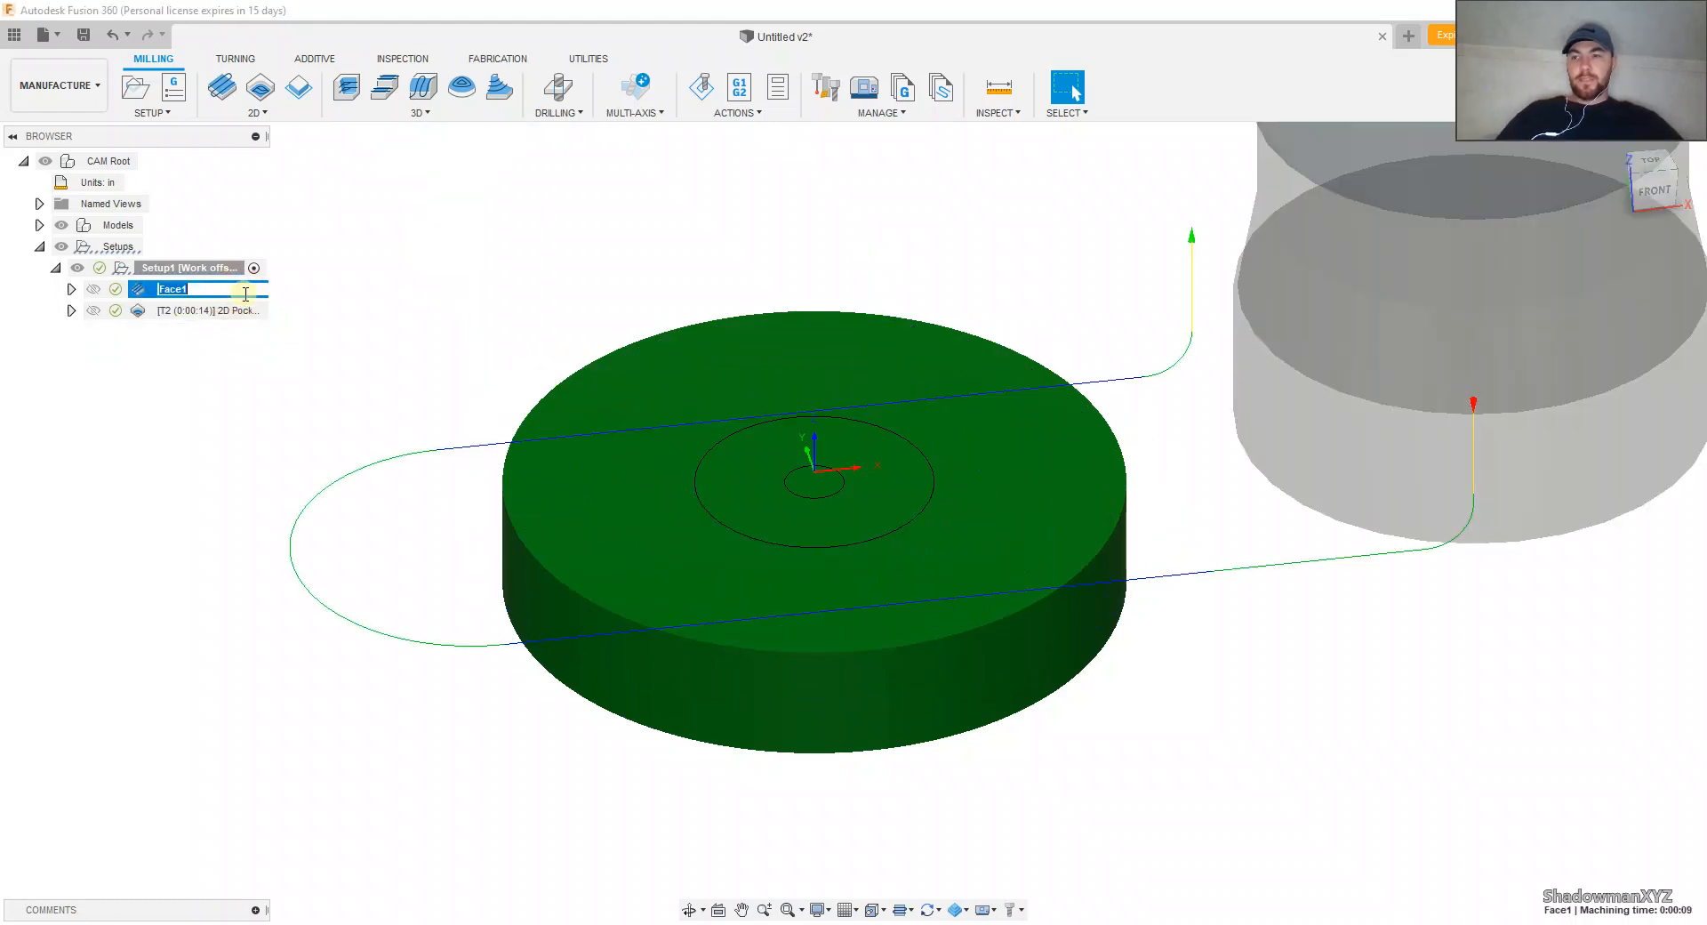
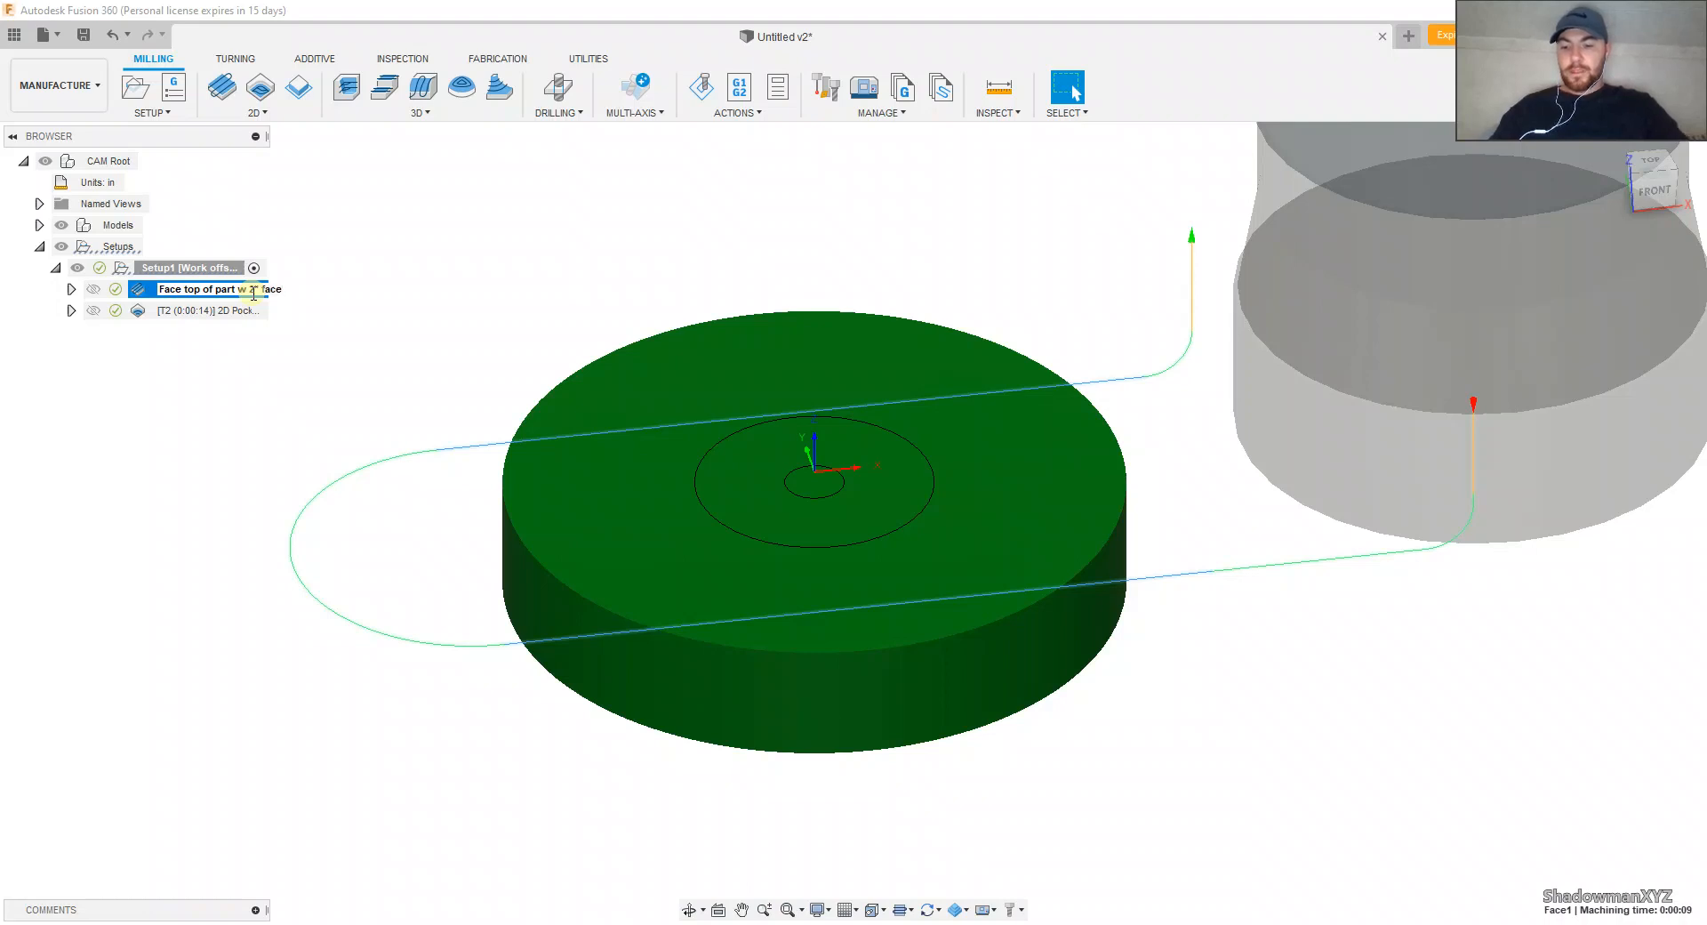
Step: Rename the facing operation "Face top of part w 2" facemill" and the 2D Pocket operation "contour hub"
{"action": "key", "text": "Return"}
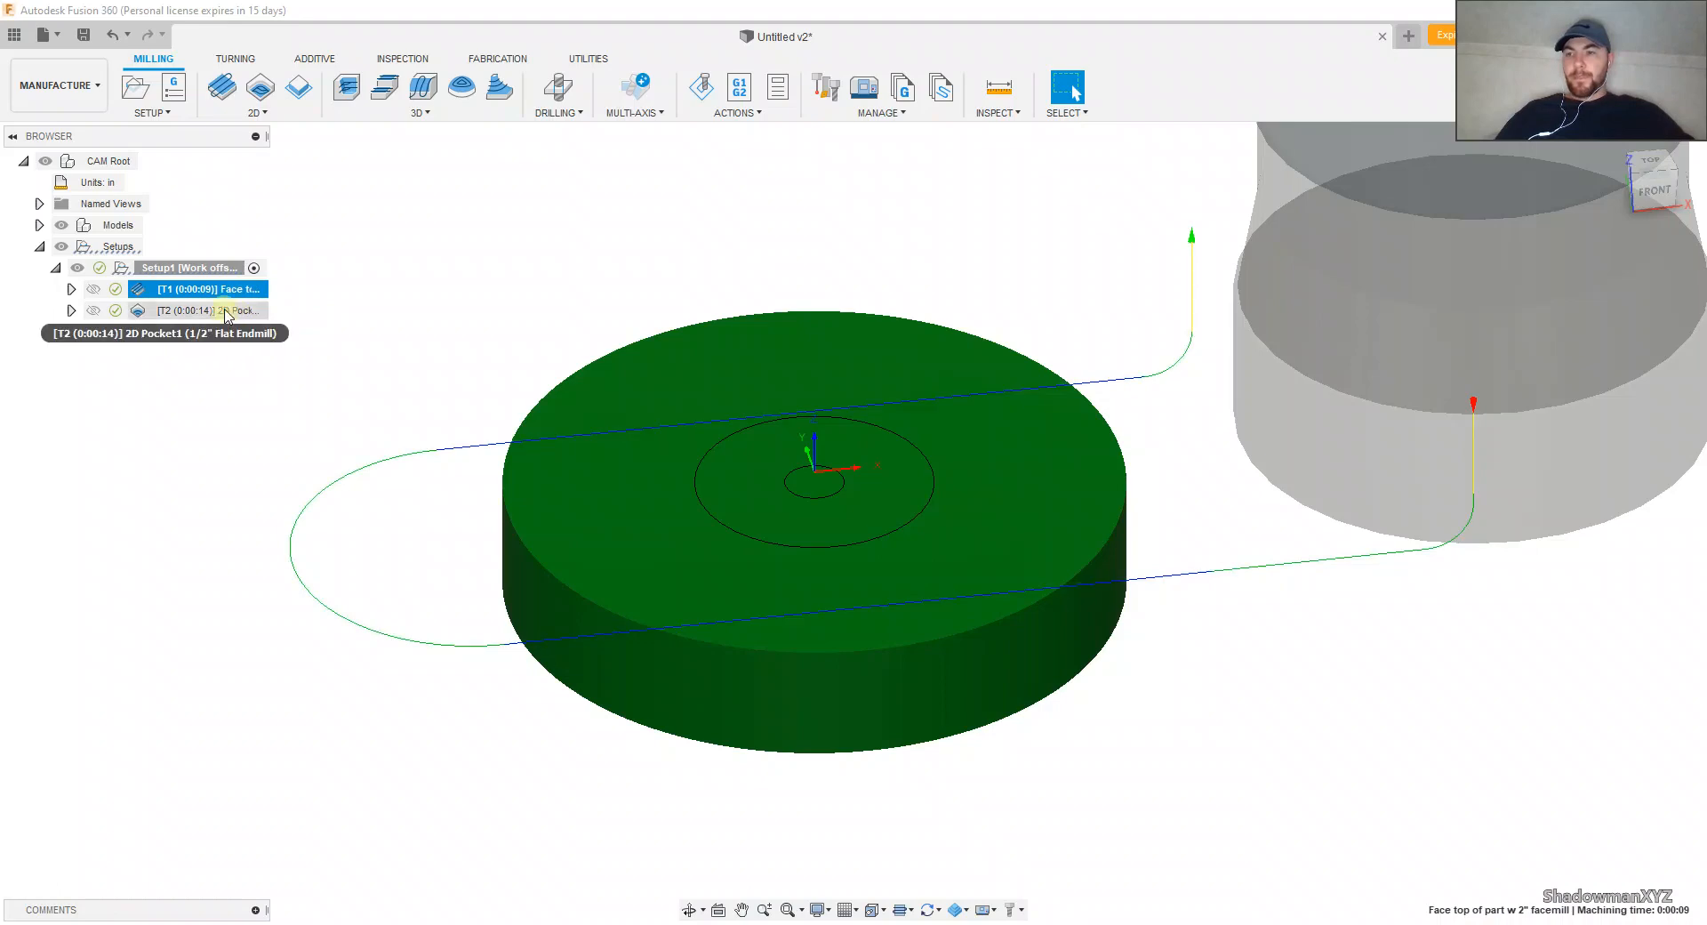
{"action": "left_click", "coordinate": [227, 313]}
{"action": "left_click", "coordinate": [236, 313]}
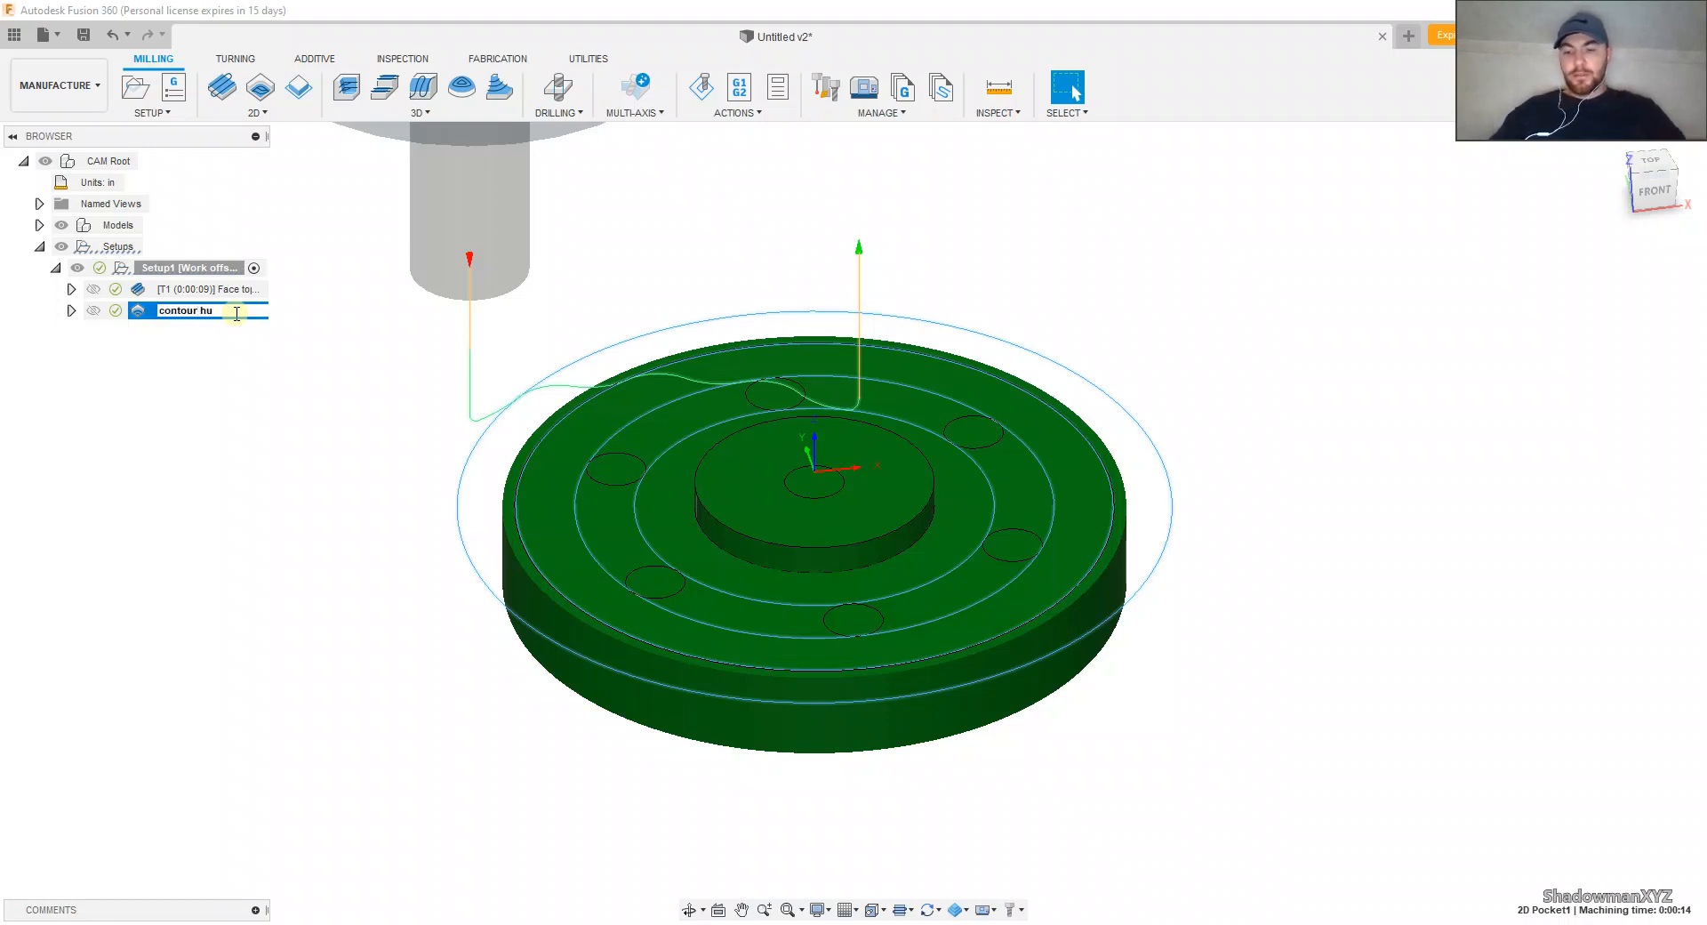
{"action": "key", "text": "Return"}
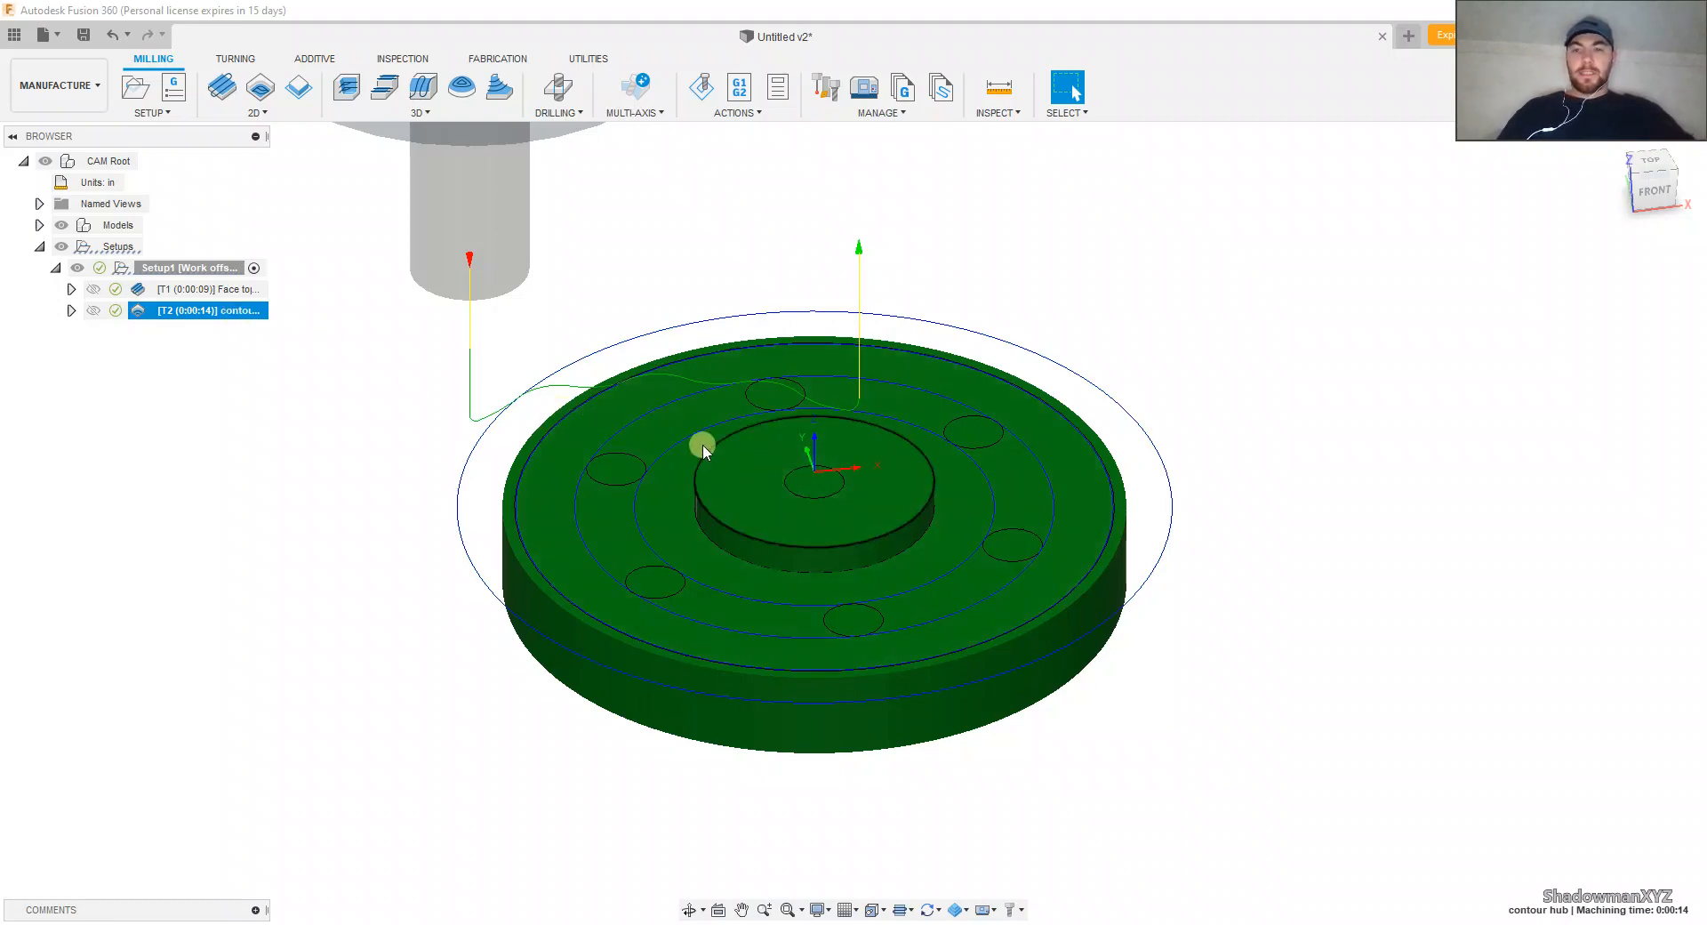
Step: Create a 2D Contour operation and select the flange's upper outer edge as its contour
{"action": "middle_click_drag", "start_coordinate": [666, 462], "coordinate": [690, 476], "text": "shift"}
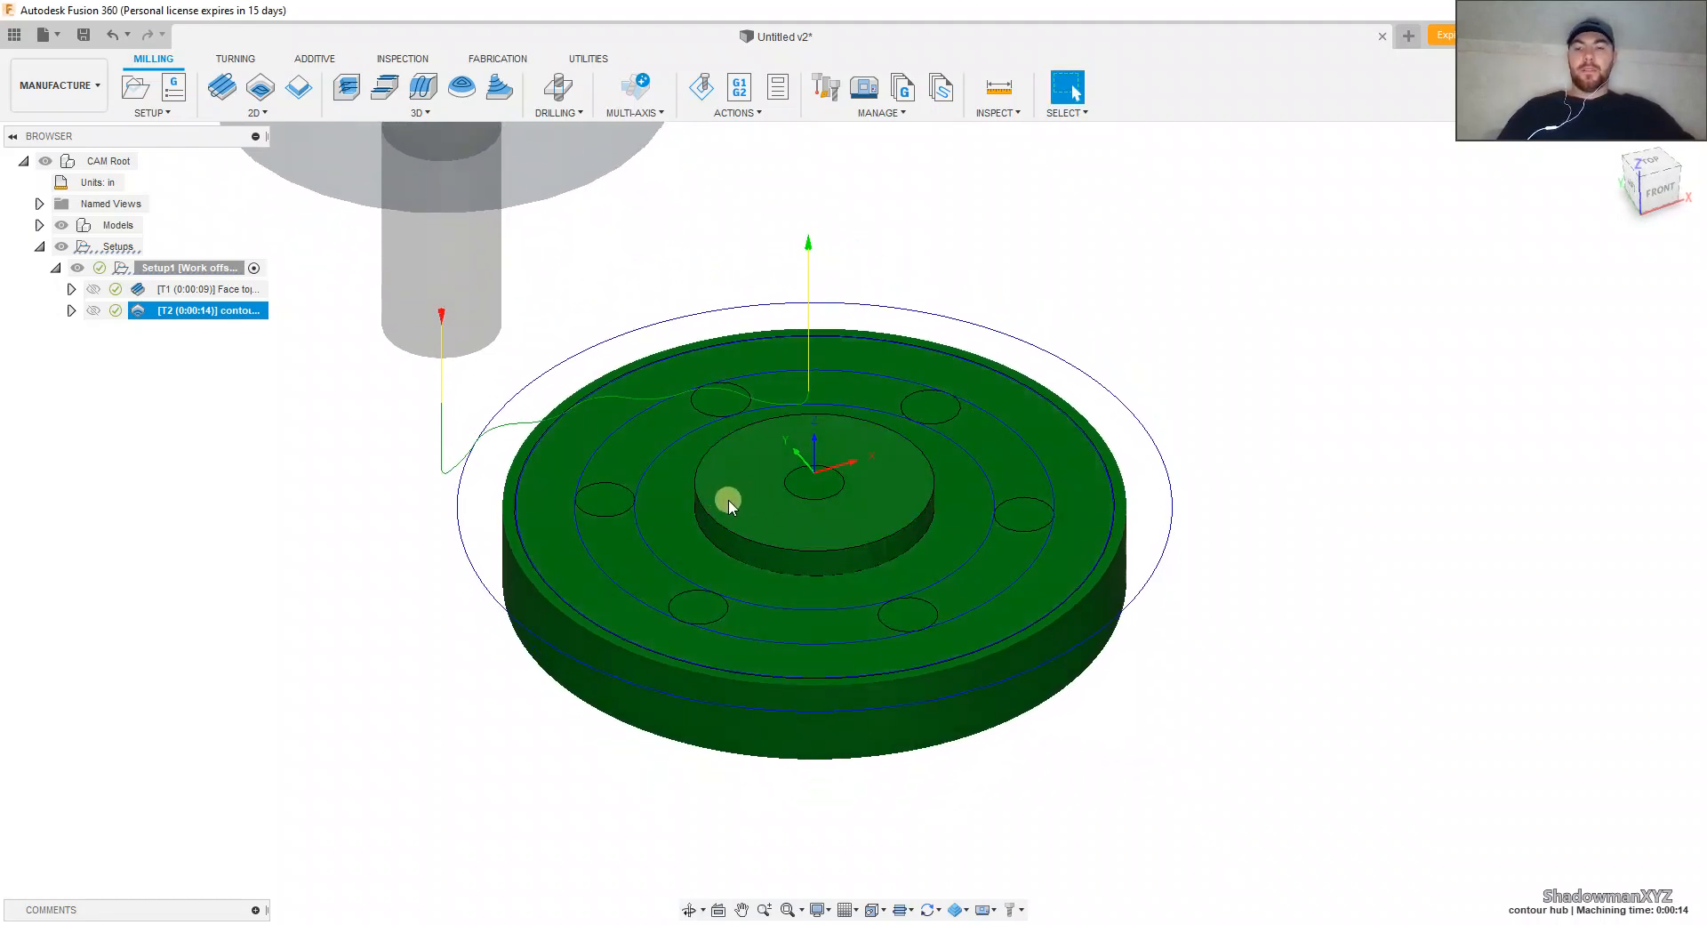
{"action": "left_click", "coordinate": [257, 113]}
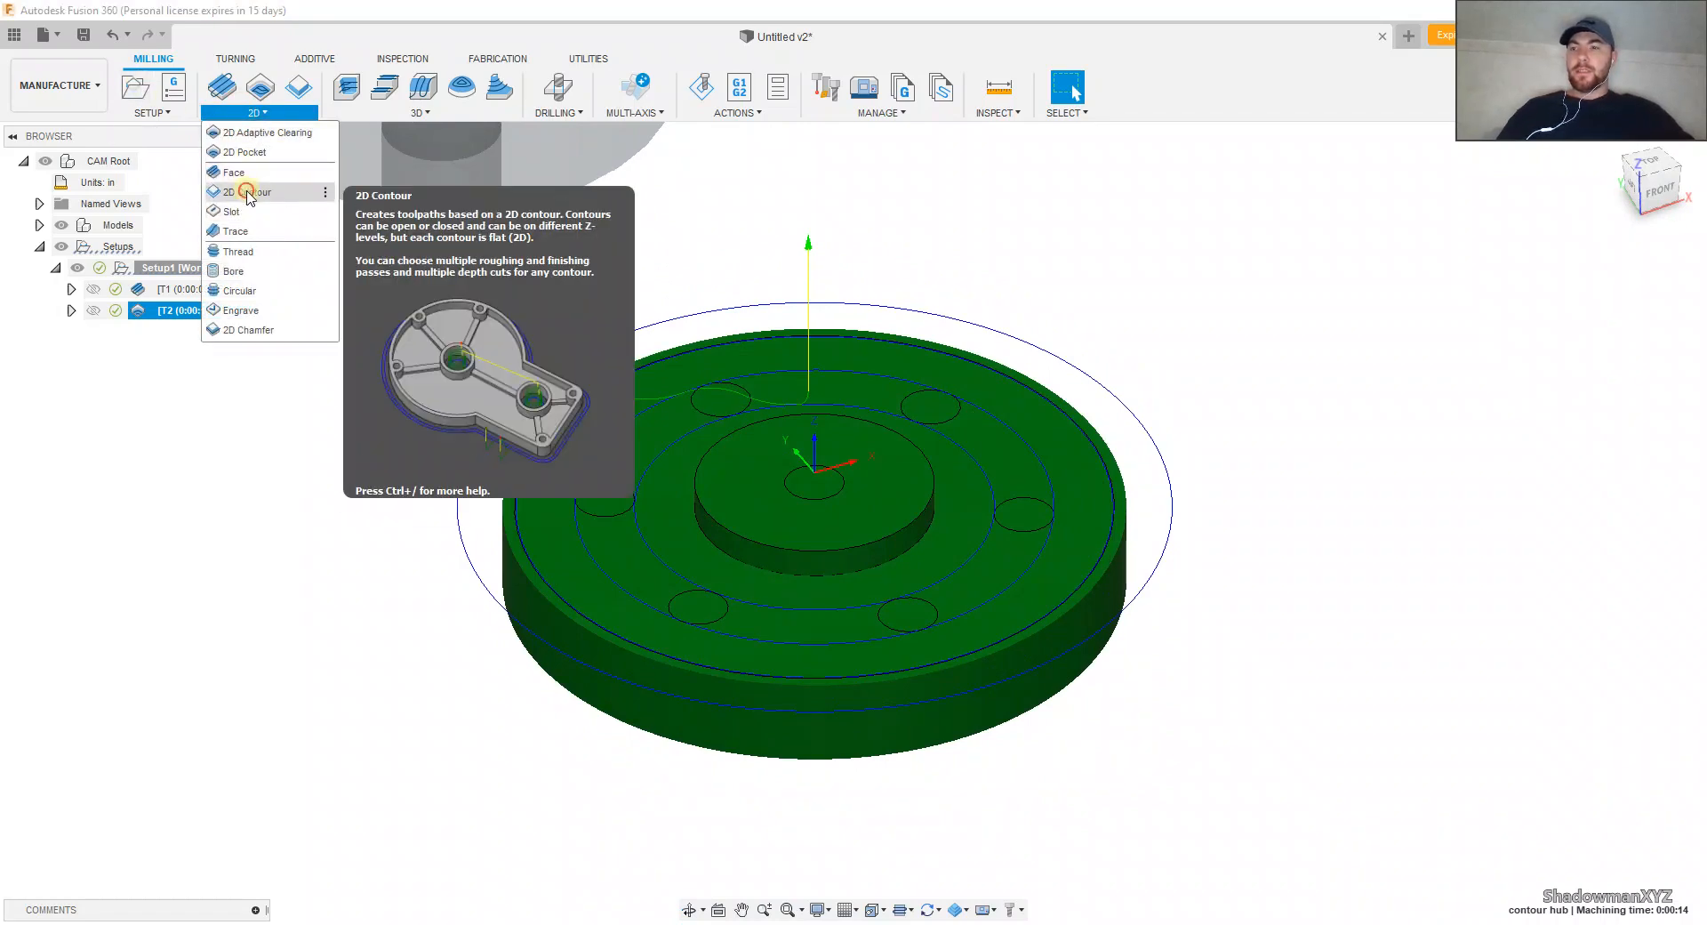
{"action": "left_click", "coordinate": [248, 193]}
{"action": "left_click", "coordinate": [524, 527]}
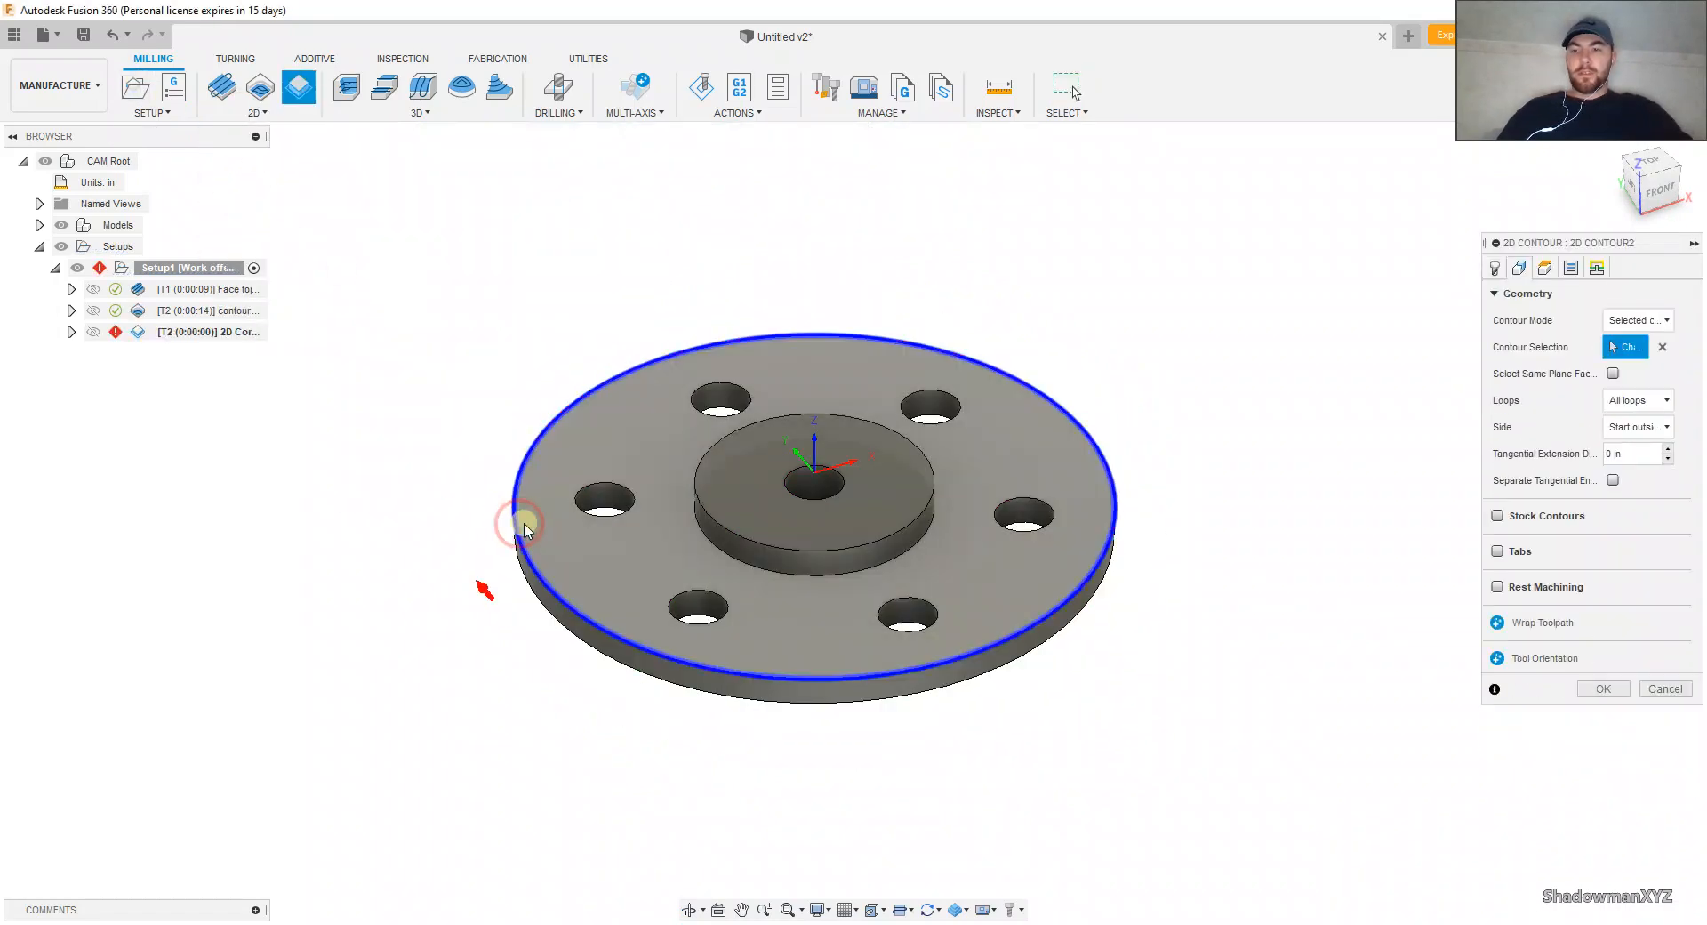
Step: Set the 2D Contour's bottom height from a selection, using the flange's underside face as the reference
{"action": "left_click", "coordinate": [1544, 267]}
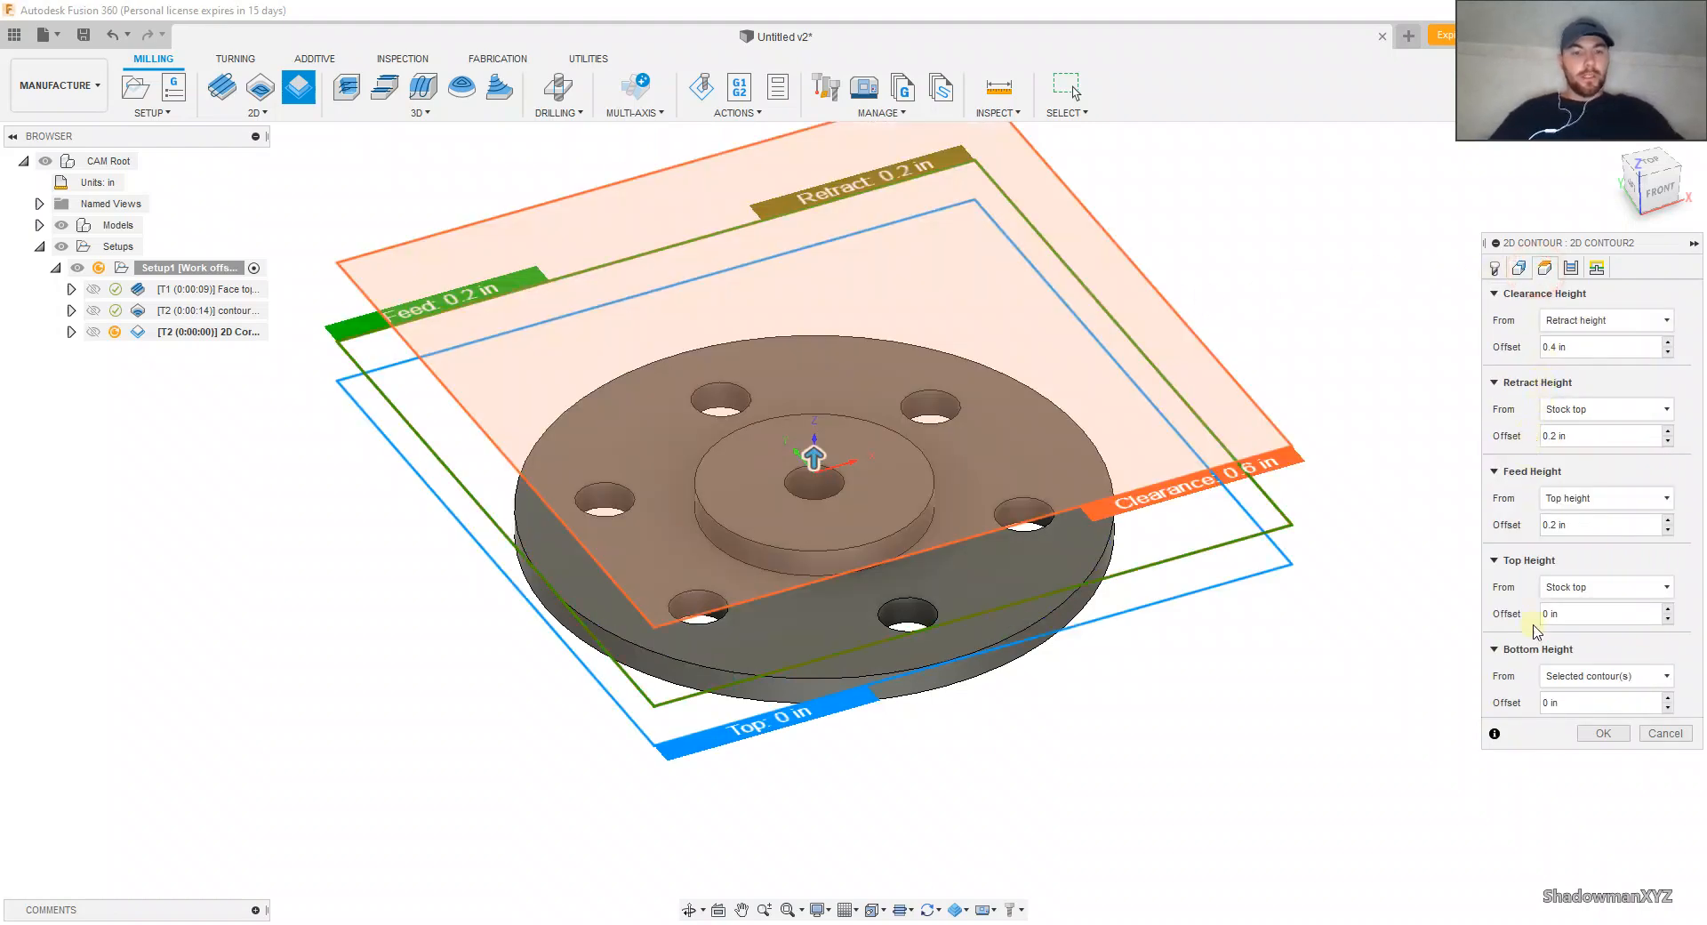
{"action": "left_click", "coordinate": [1563, 679]}
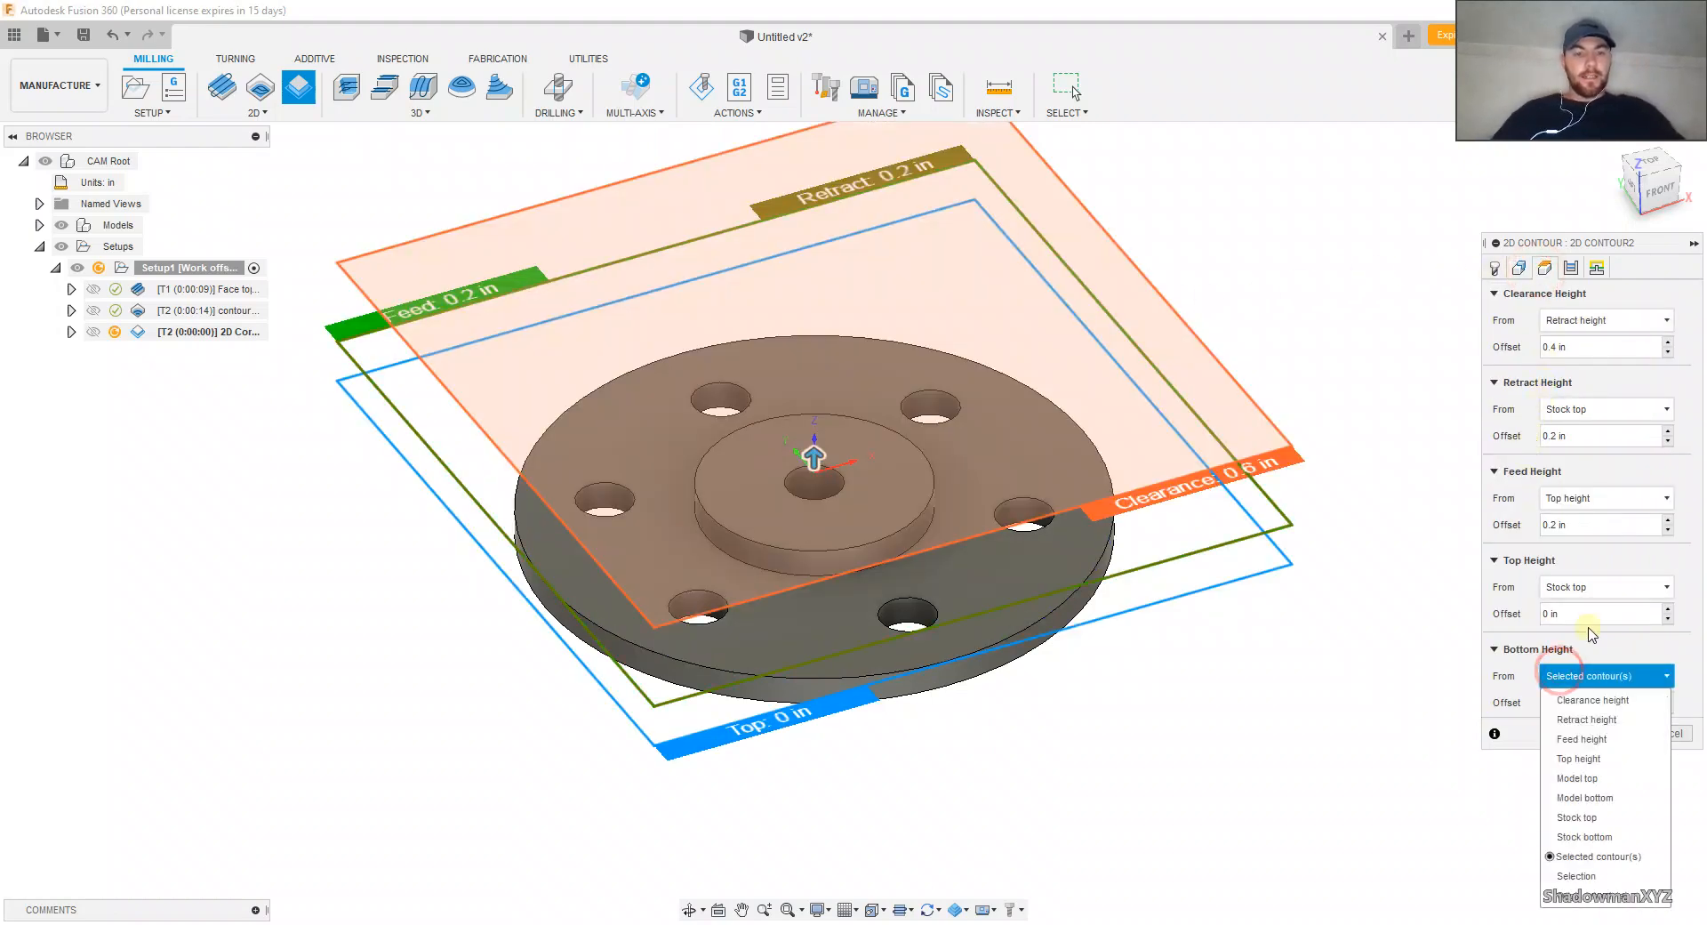
{"action": "left_click", "coordinate": [1587, 856]}
{"action": "middle_click_drag", "start_coordinate": [1079, 699], "coordinate": [1064, 594], "text": "shift"}
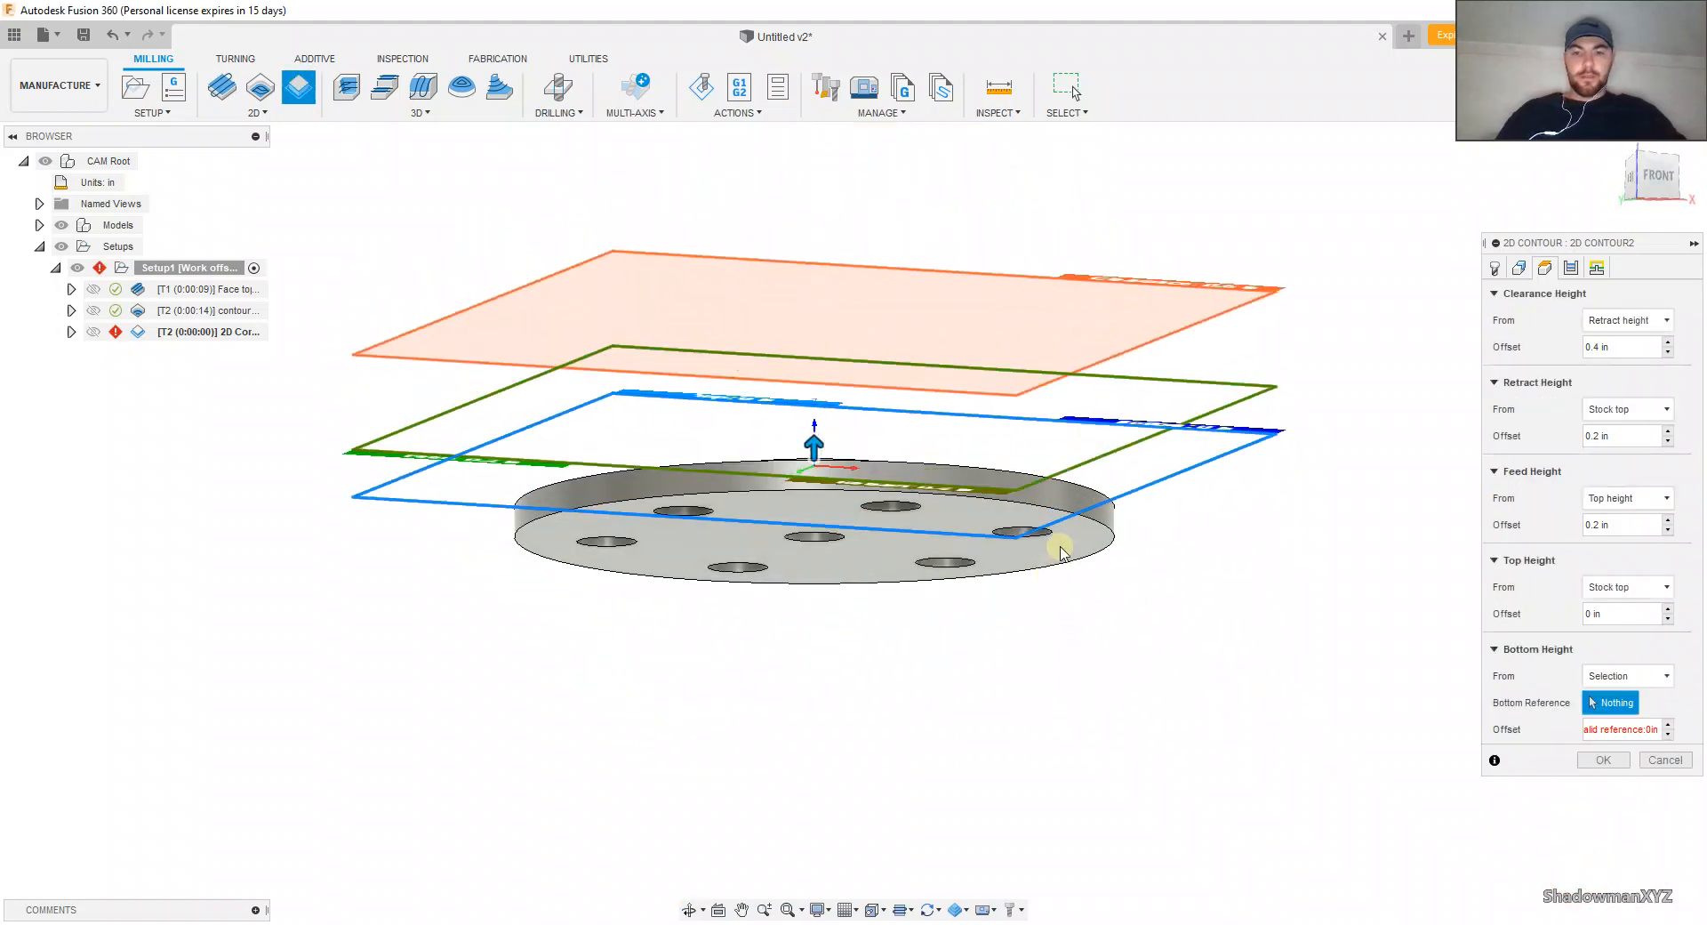
{"action": "left_click", "coordinate": [1055, 552]}
{"action": "middle_click_drag", "start_coordinate": [1177, 594], "coordinate": [1161, 695], "text": "shift"}
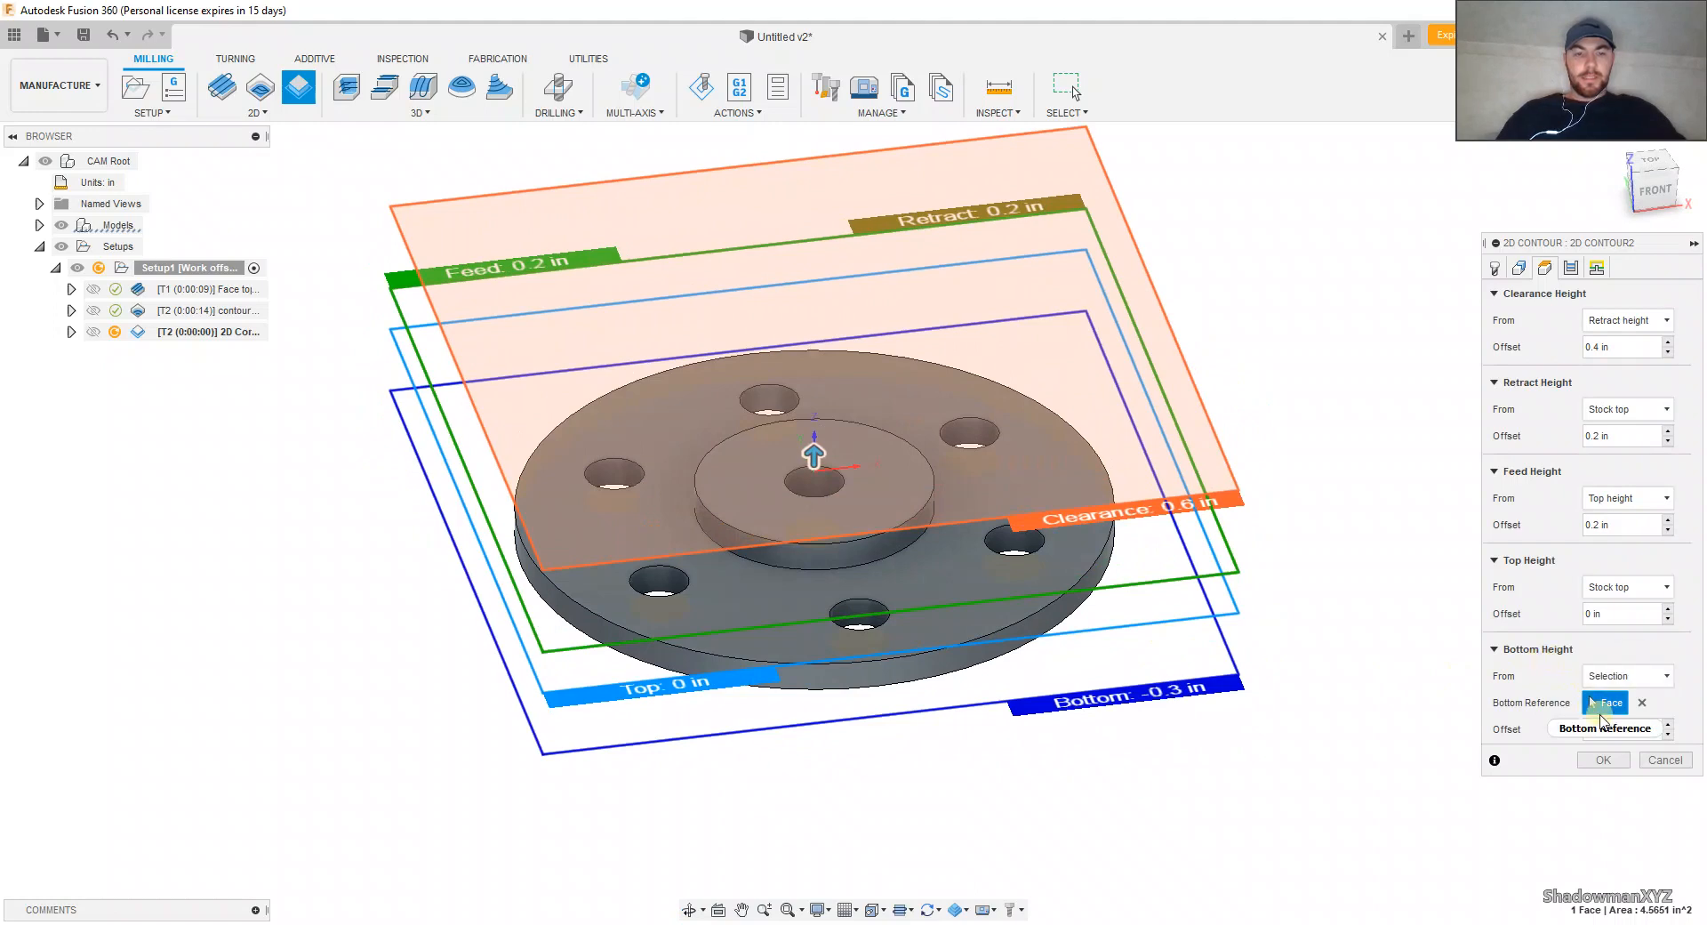
Step: Set the 2D Contour's compensation type to Wear, review its tool and geometry settings, and generate the toolpath
{"action": "left_click", "coordinate": [1571, 268]}
{"action": "left_click", "coordinate": [1632, 373]}
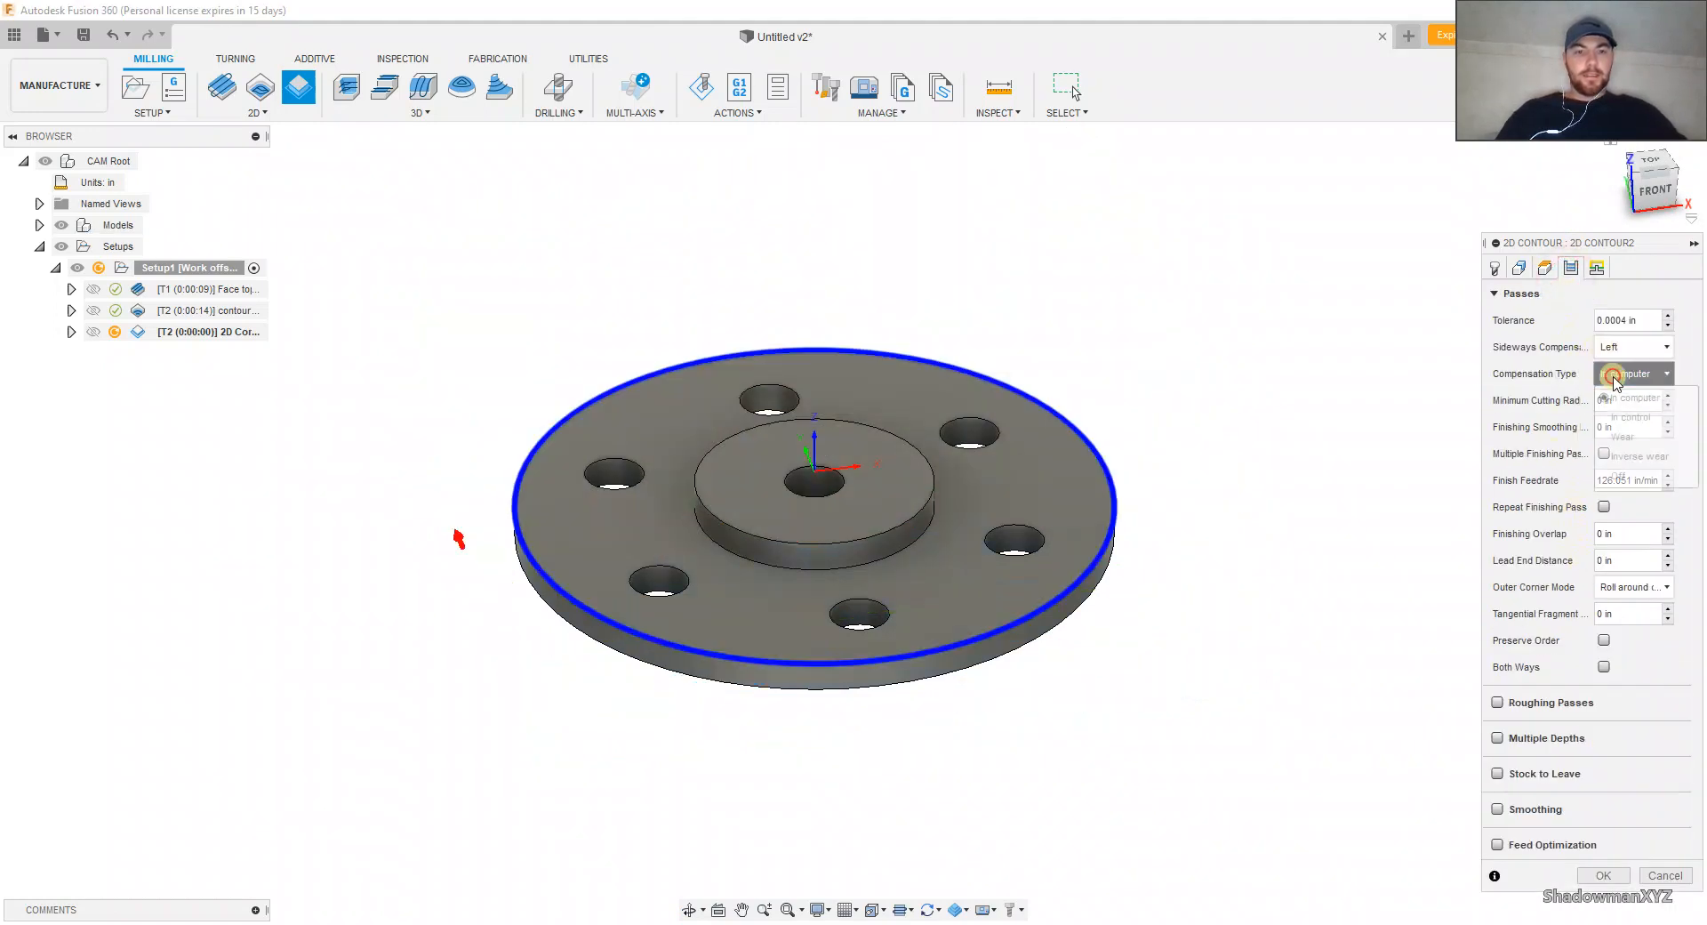
{"action": "left_click", "coordinate": [1611, 434]}
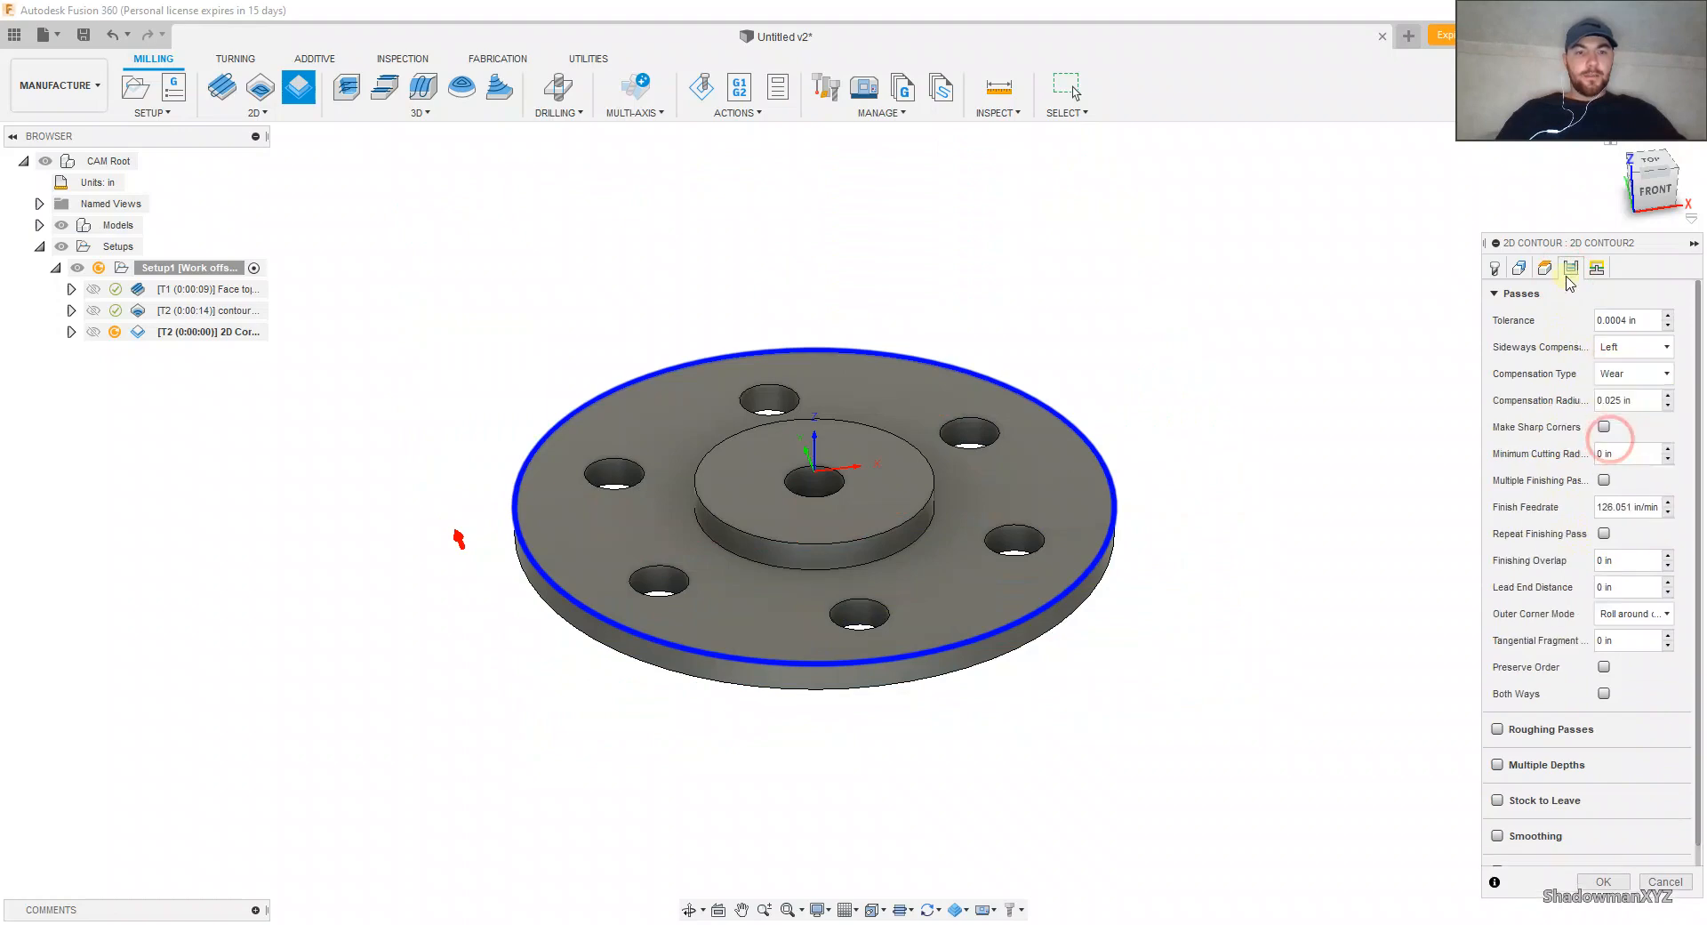
{"action": "left_click", "coordinate": [1497, 268]}
{"action": "left_click", "coordinate": [1520, 269]}
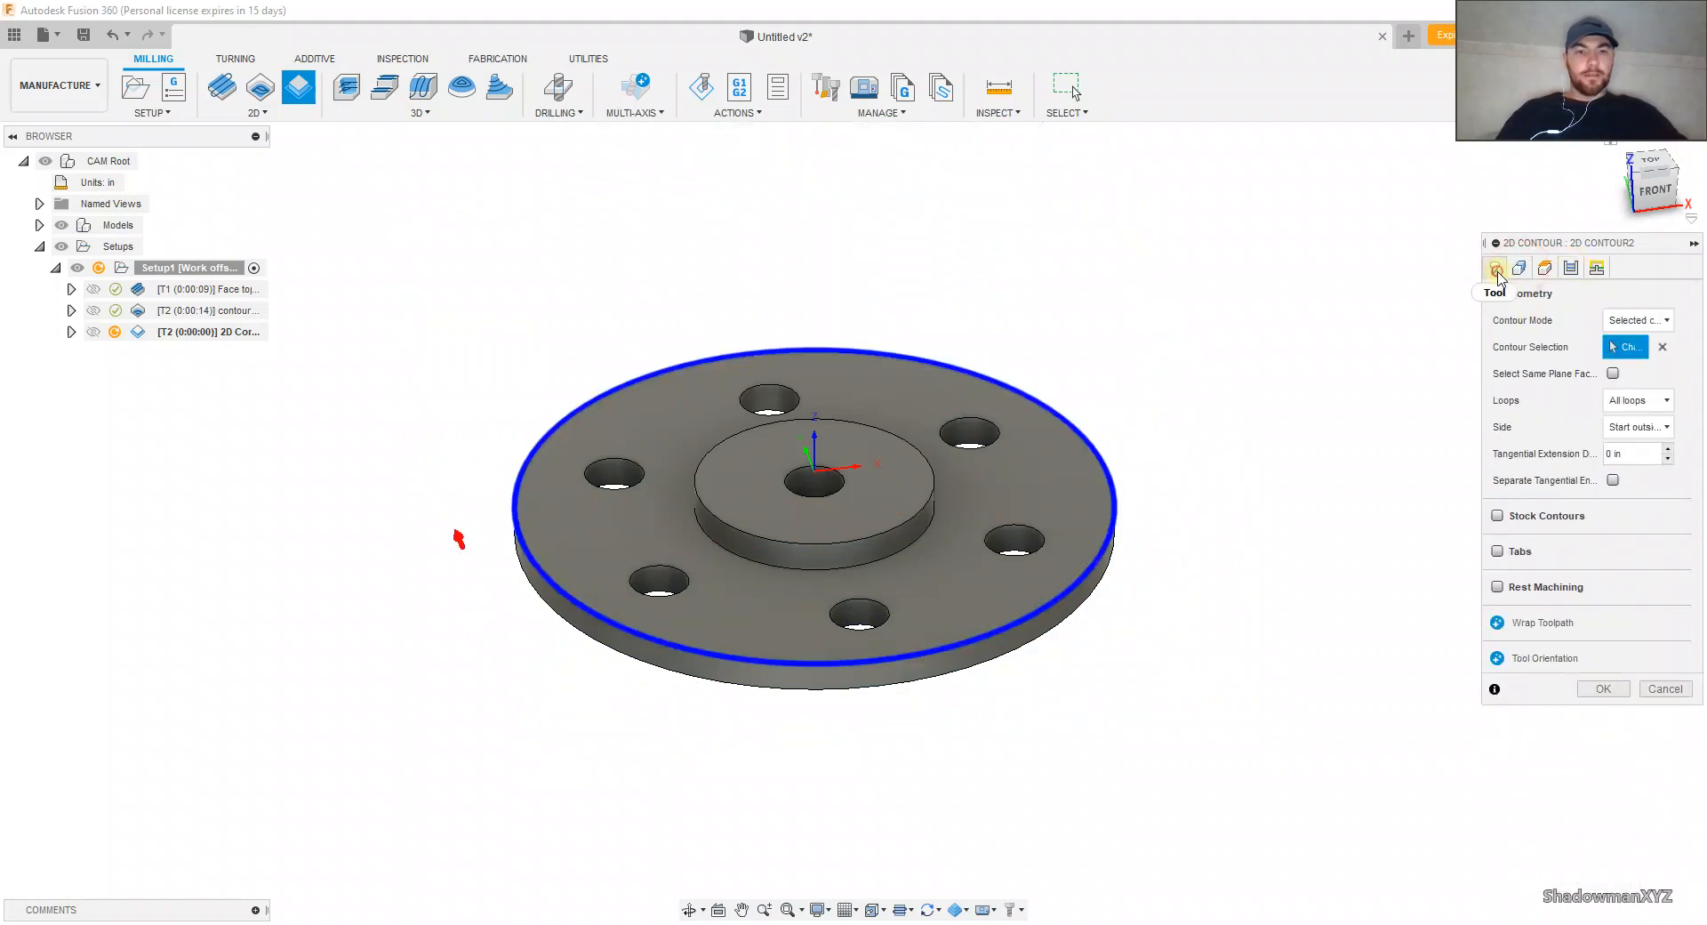
{"action": "left_click", "coordinate": [1497, 269]}
{"action": "left_click", "coordinate": [1612, 436]}
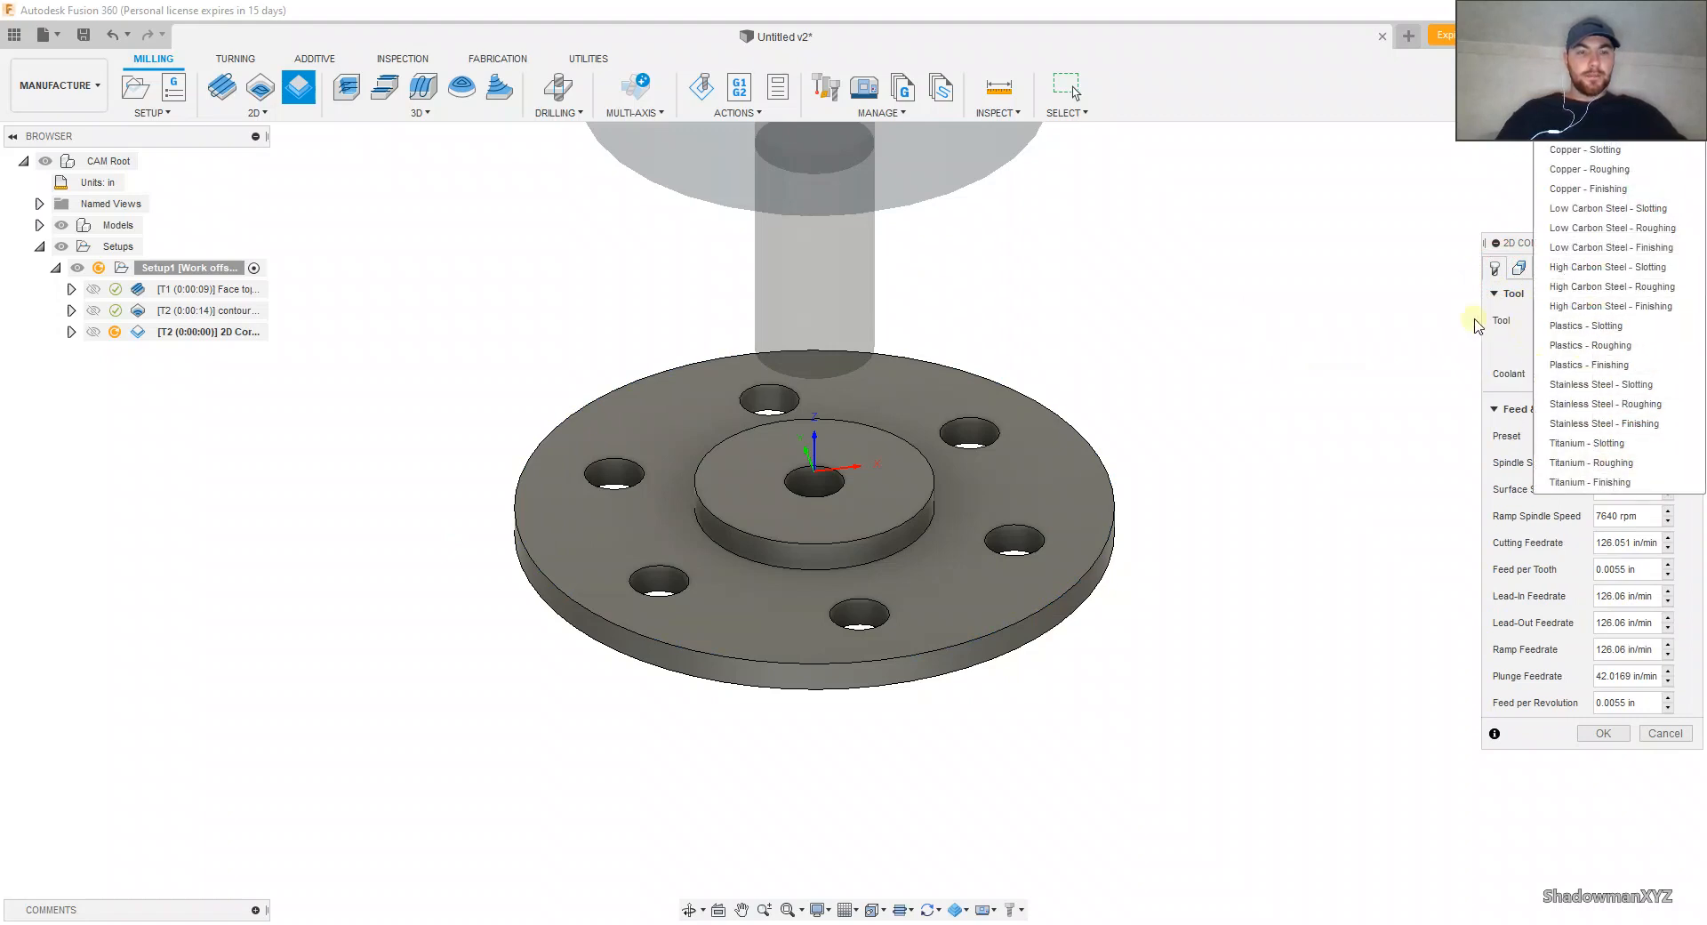
{"action": "left_click", "coordinate": [1436, 318]}
{"action": "left_click", "coordinate": [1522, 274]}
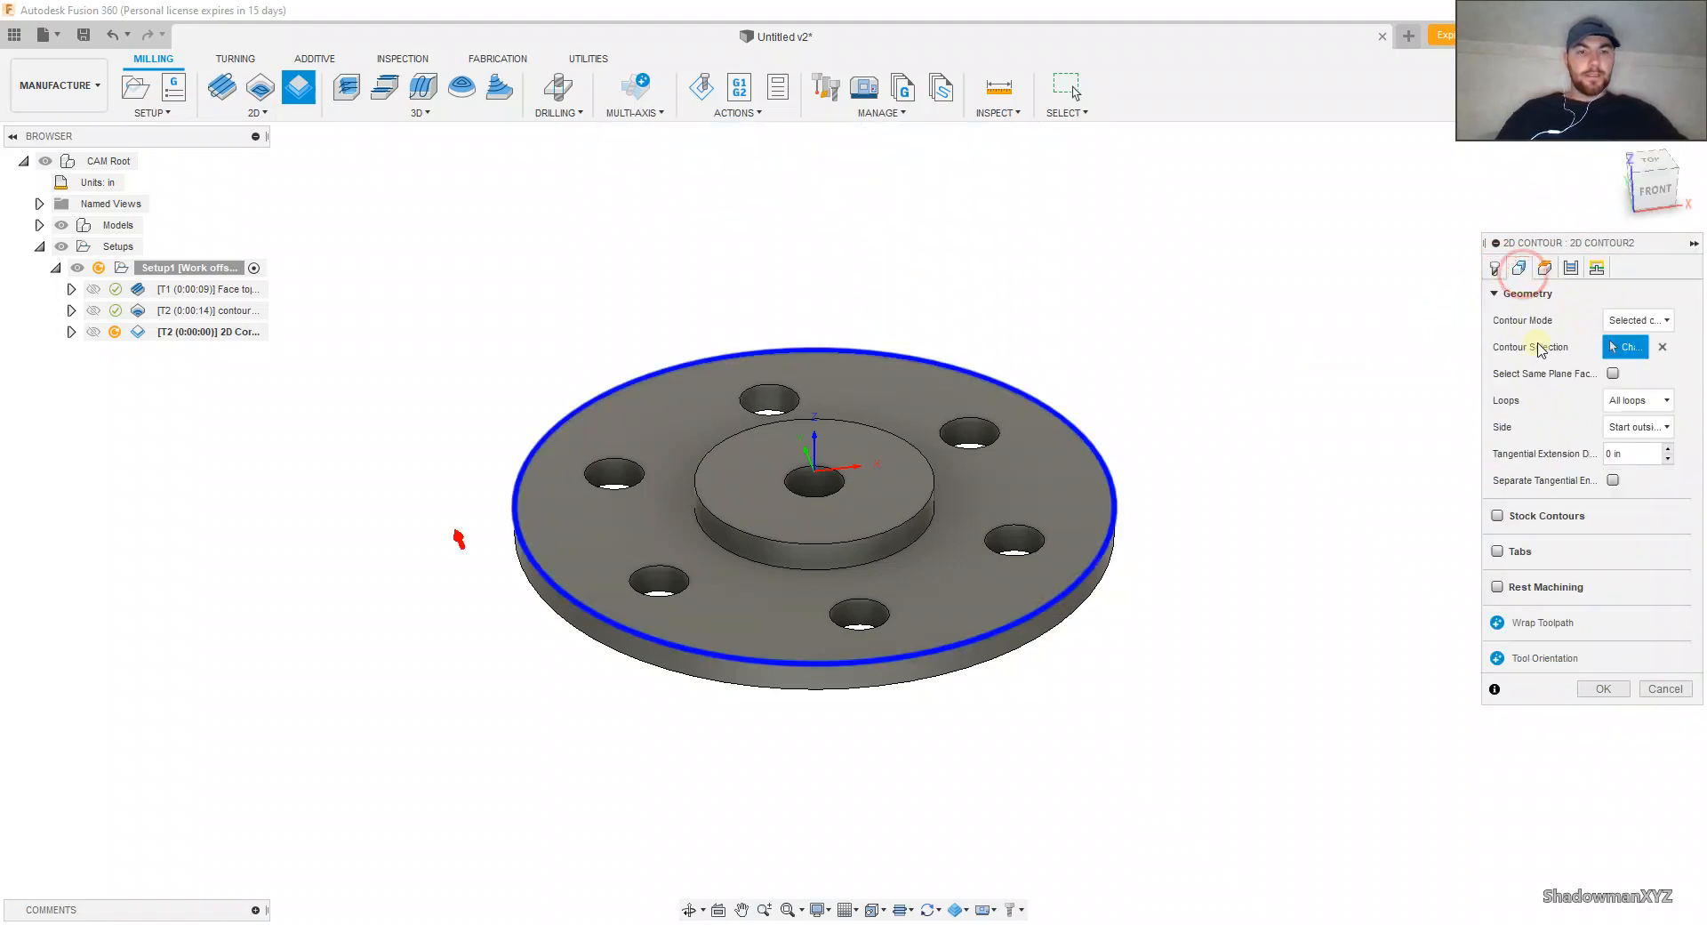
{"action": "left_click", "coordinate": [1603, 688]}
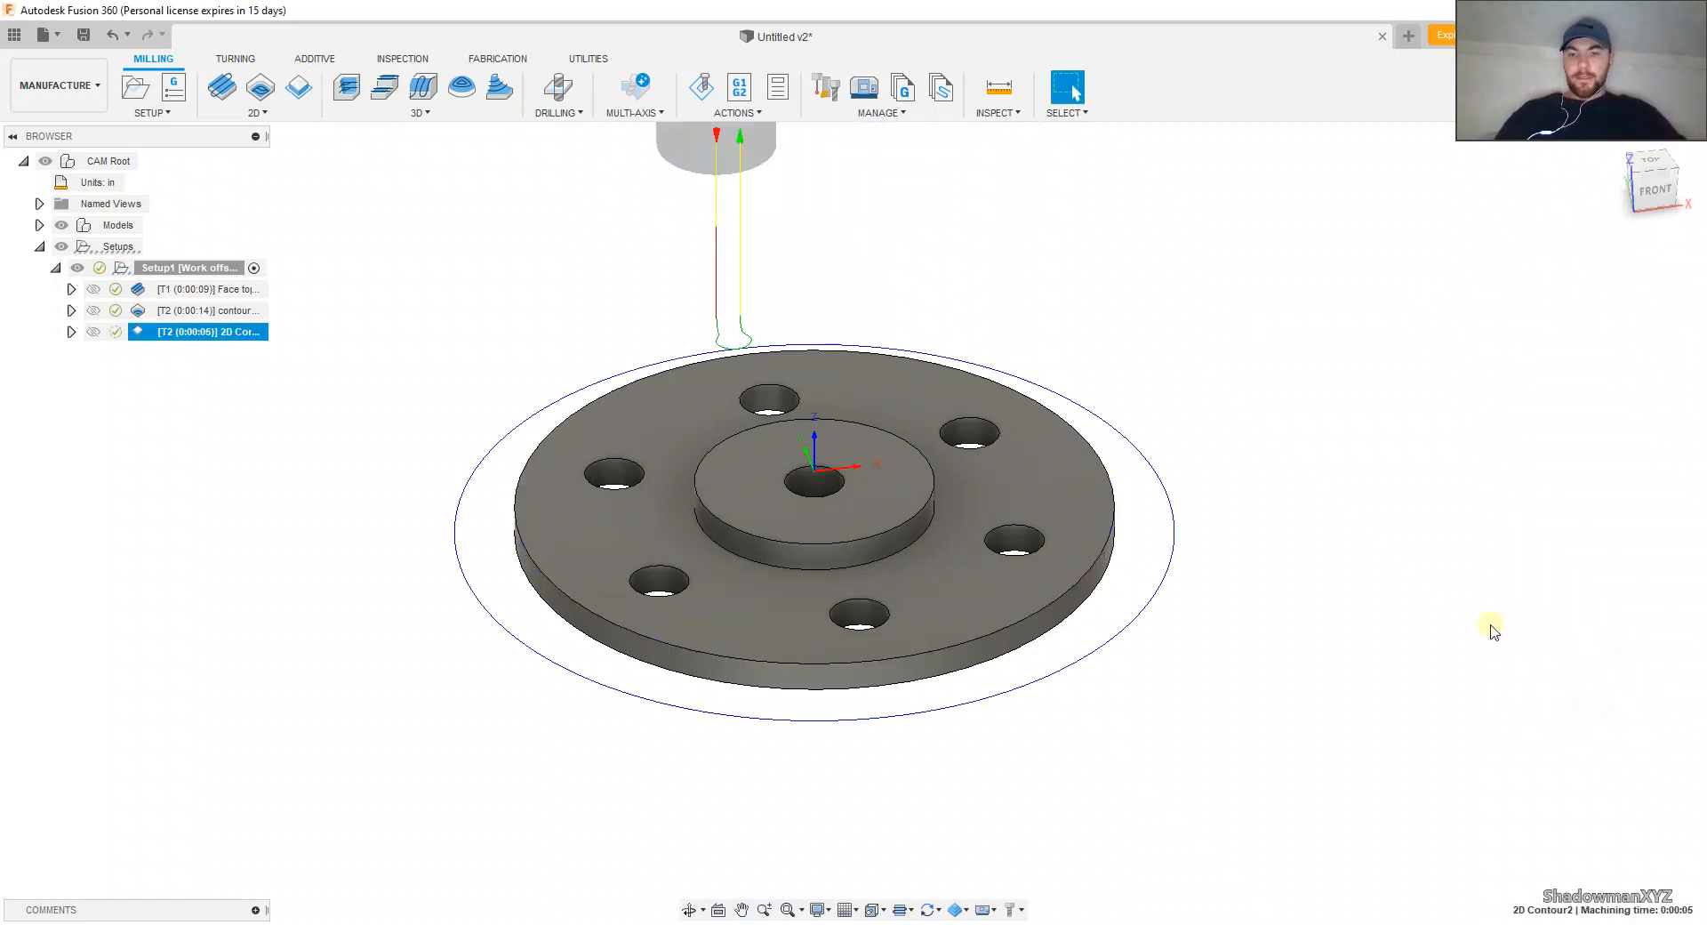
Step: Edit the 2D Contour operation, set its bottom height offset to -.025 in, and regenerate the toolpath
{"action": "middle_click_drag", "start_coordinate": [1496, 626], "coordinate": [1554, 667]}
{"action": "scroll", "coordinate": [1147, 630], "scroll_direction": "up", "scroll_amount": 3}
{"action": "middle_click_drag", "start_coordinate": [1169, 626], "coordinate": [1192, 598]}
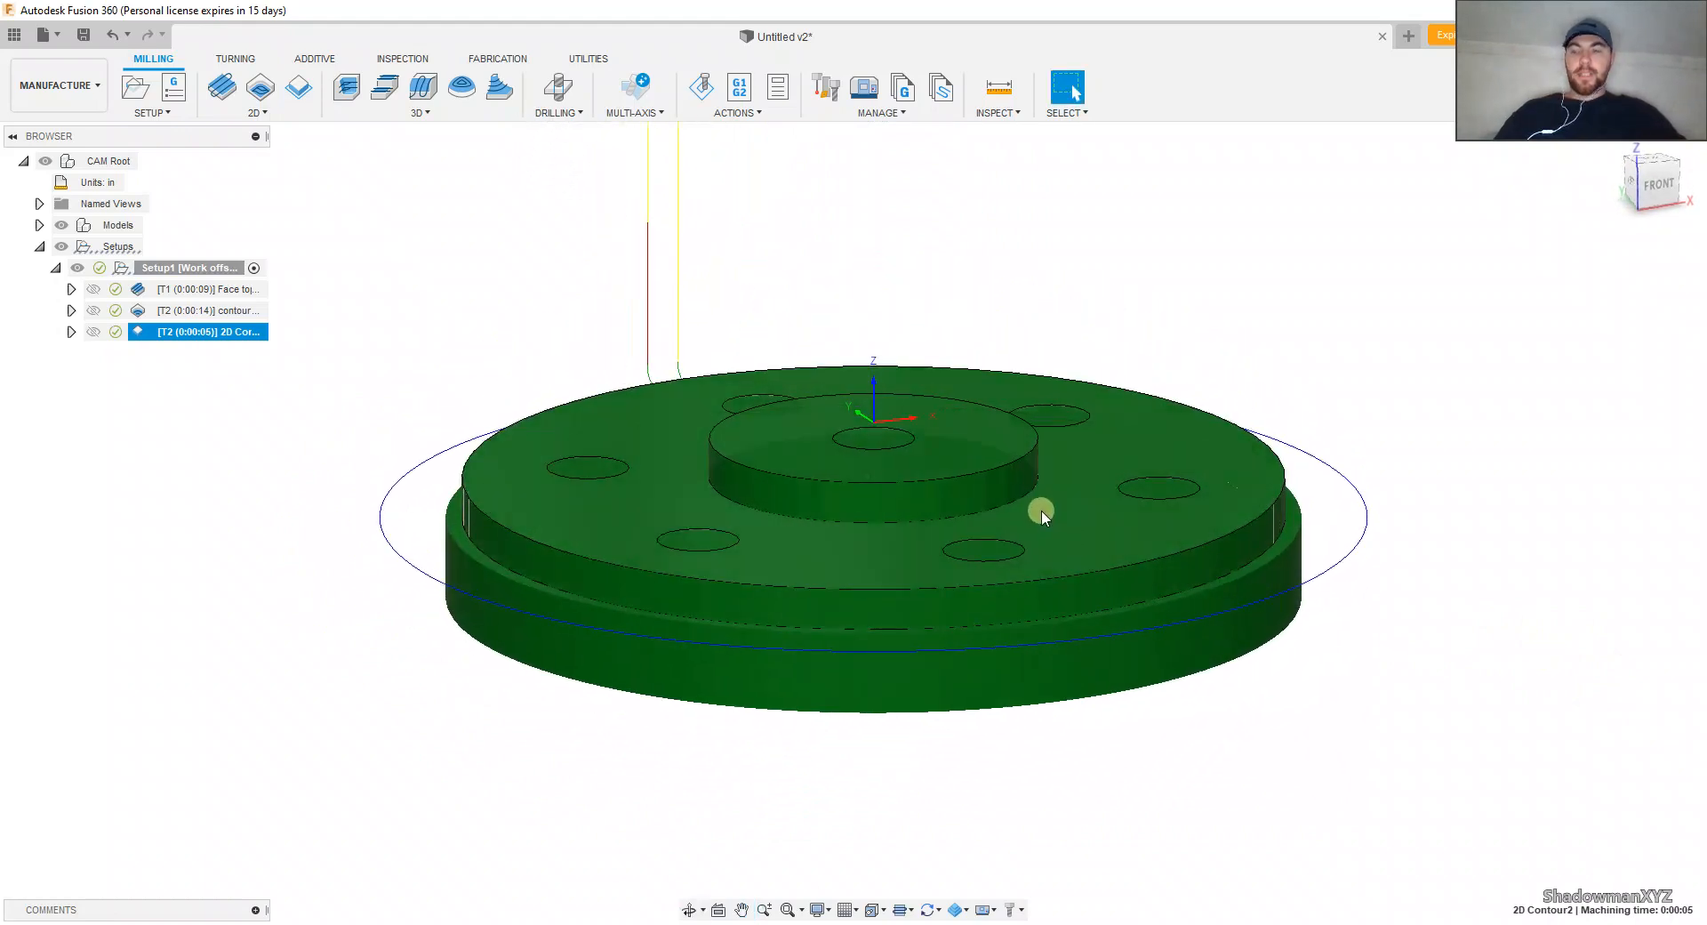
{"action": "left_click", "coordinate": [247, 334]}
{"action": "right_click", "coordinate": [247, 334]}
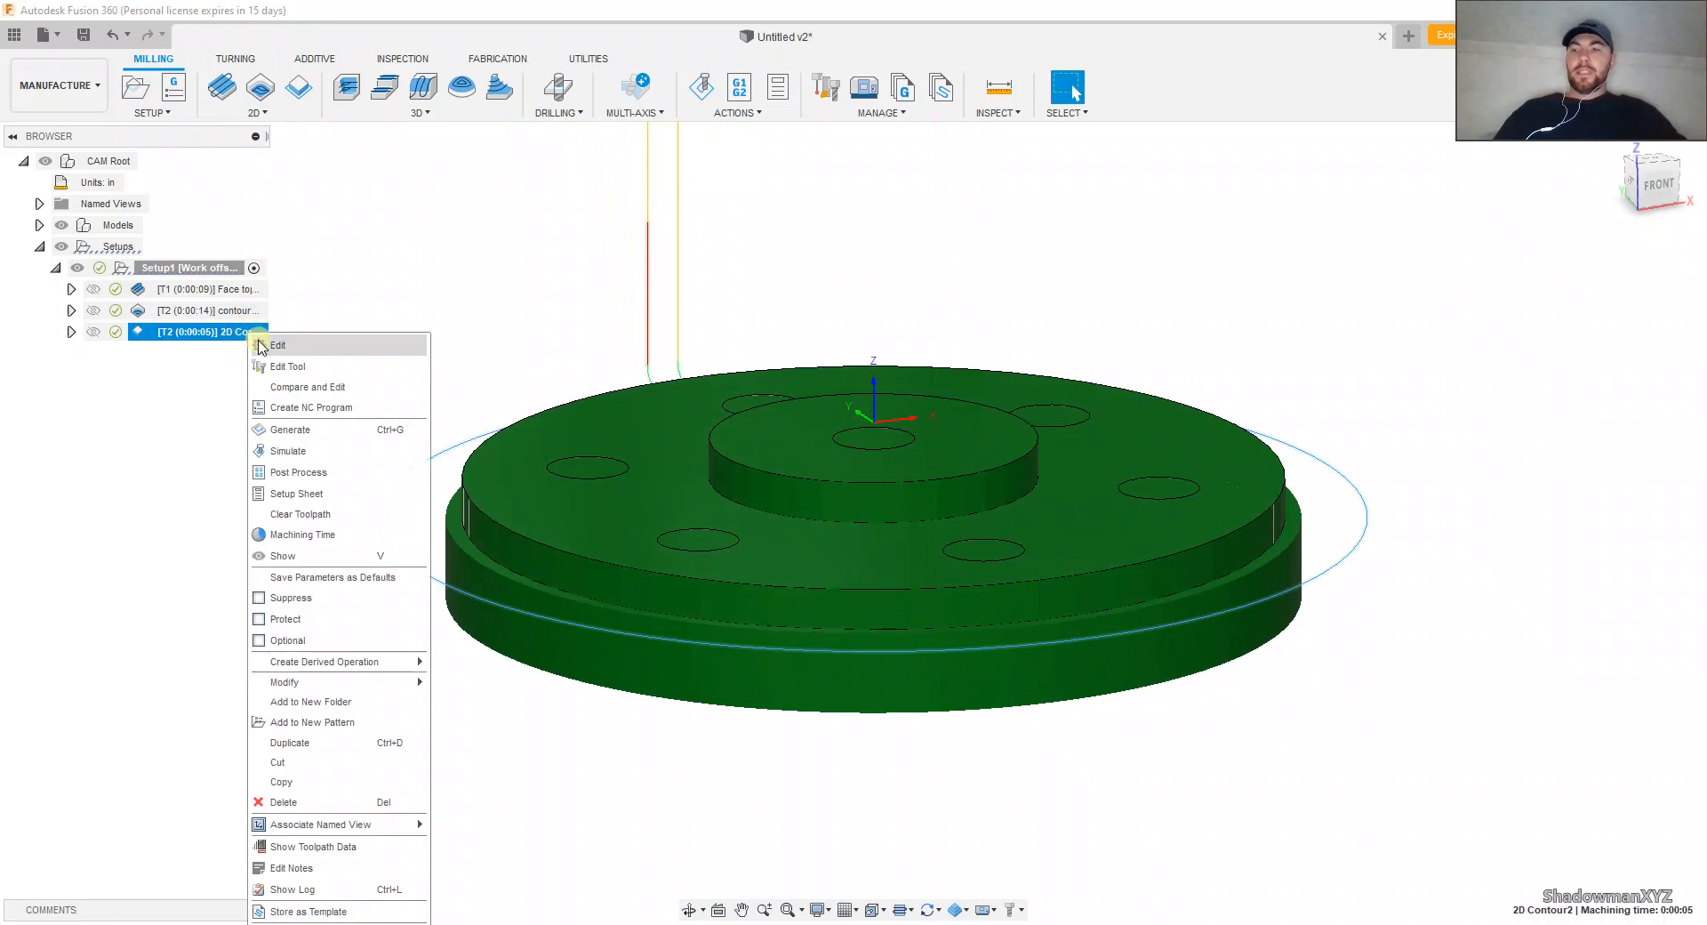
{"action": "left_click", "coordinate": [264, 347]}
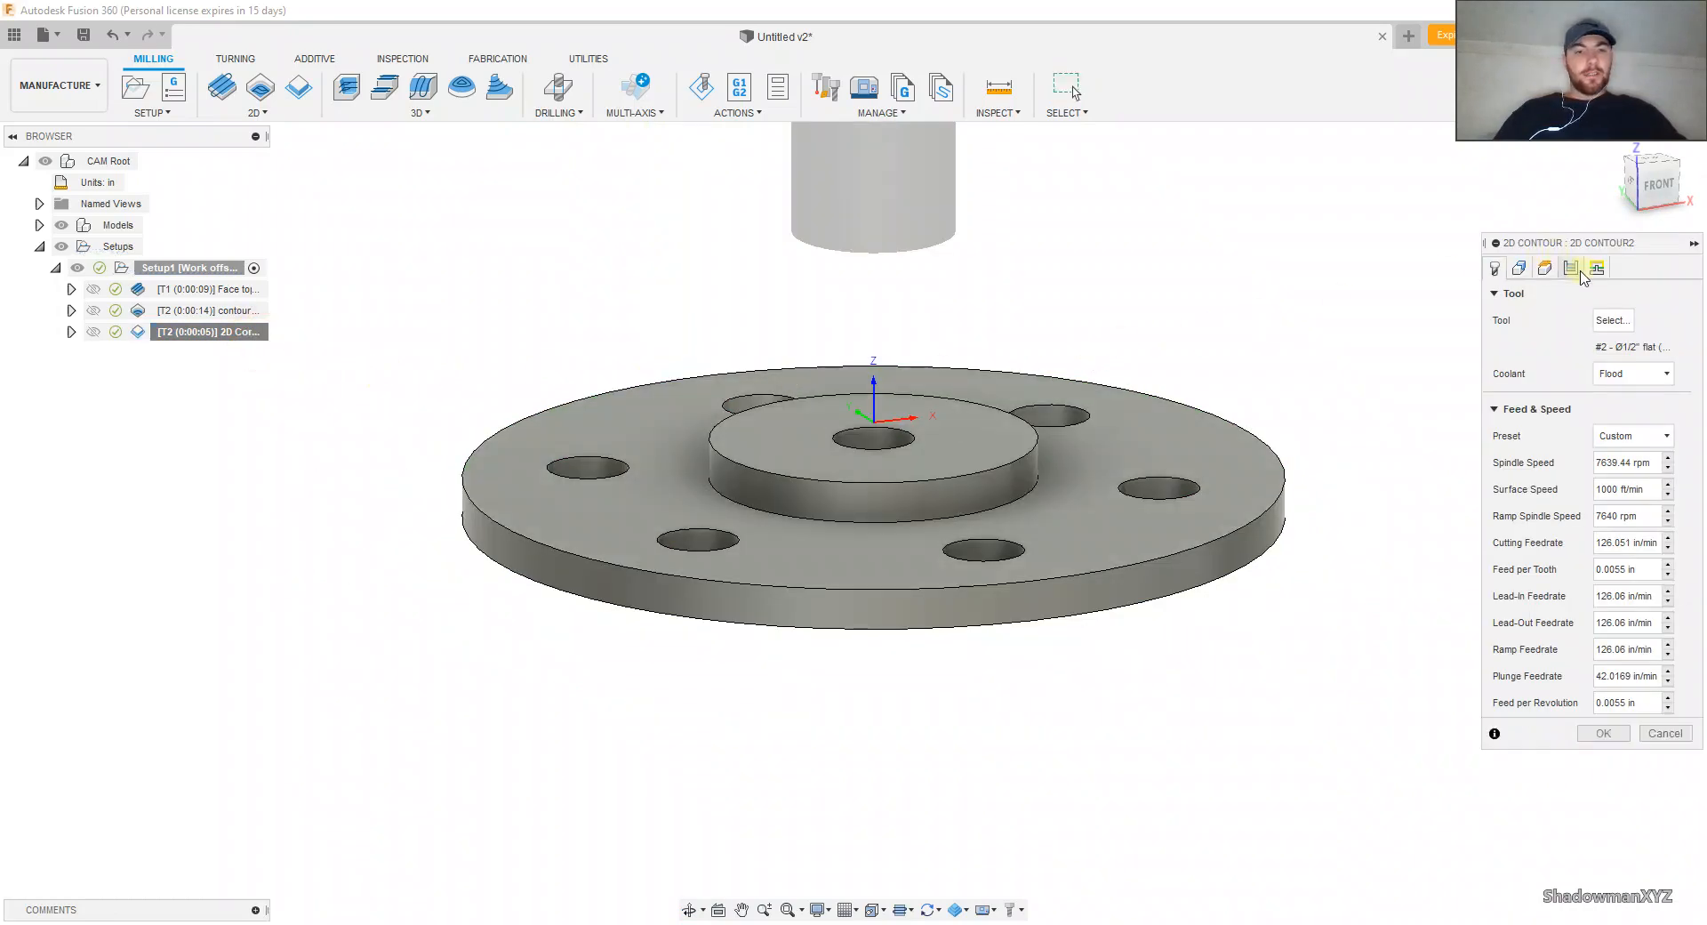
{"action": "left_click", "coordinate": [1544, 267]}
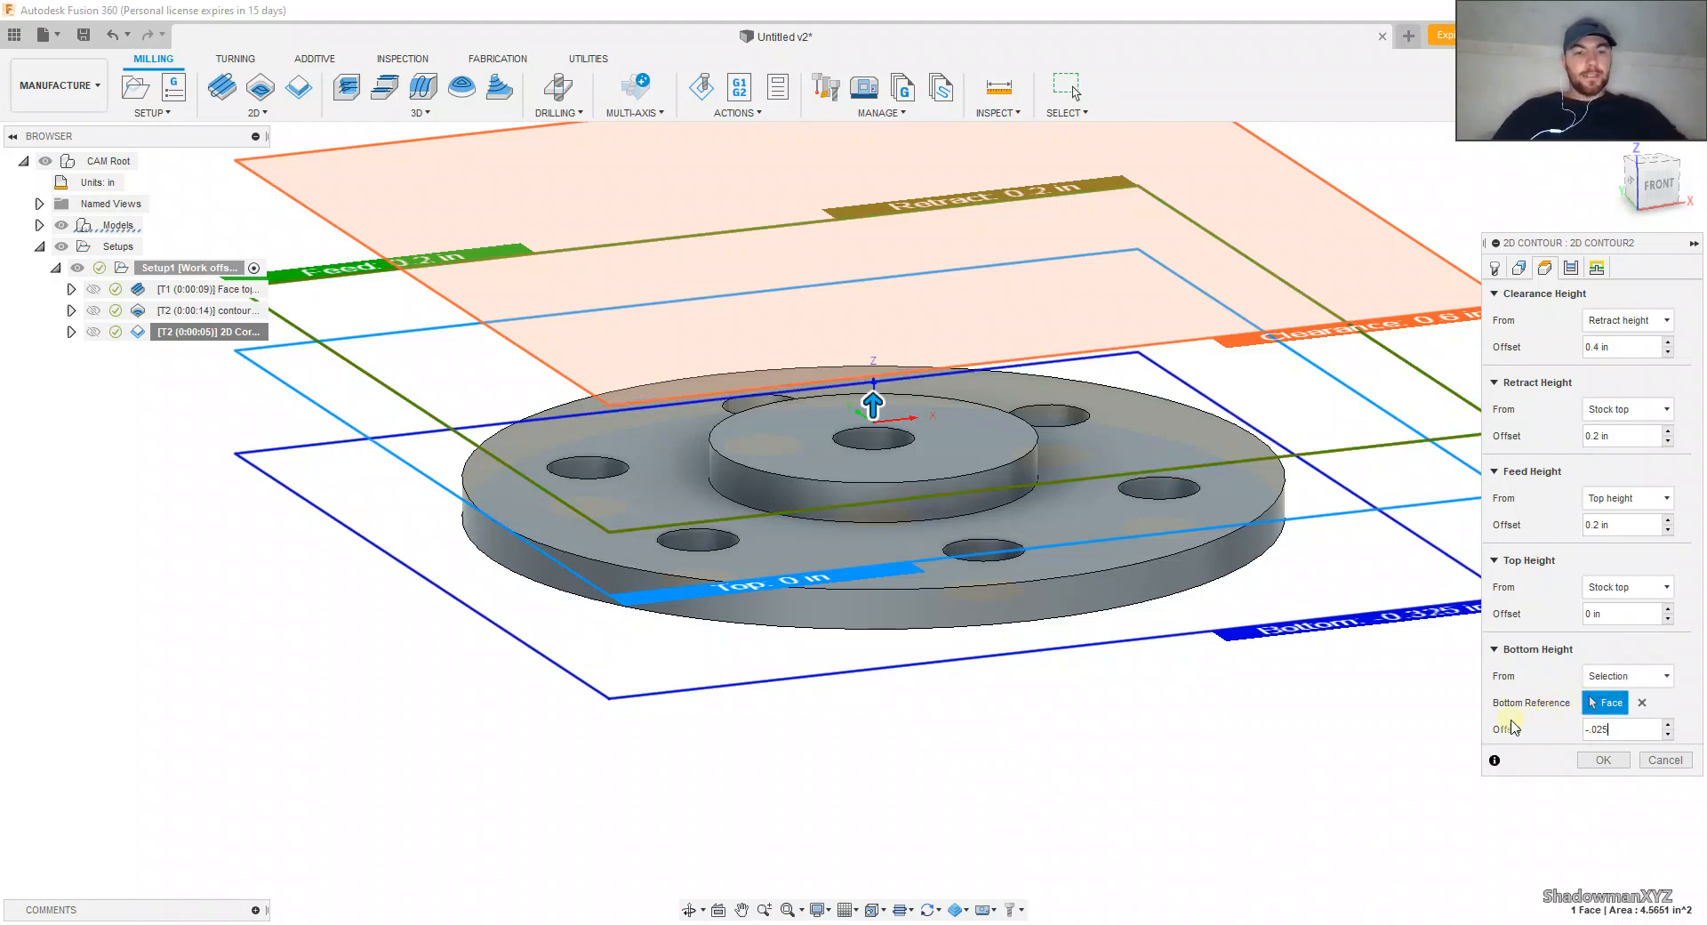
{"action": "scroll", "coordinate": [1219, 684], "scroll_direction": "down", "scroll_amount": 2}
{"action": "middle_click_drag", "start_coordinate": [1218, 684], "coordinate": [1203, 728], "text": "shift"}
{"action": "scroll", "coordinate": [1168, 664], "scroll_direction": "up", "scroll_amount": 1}
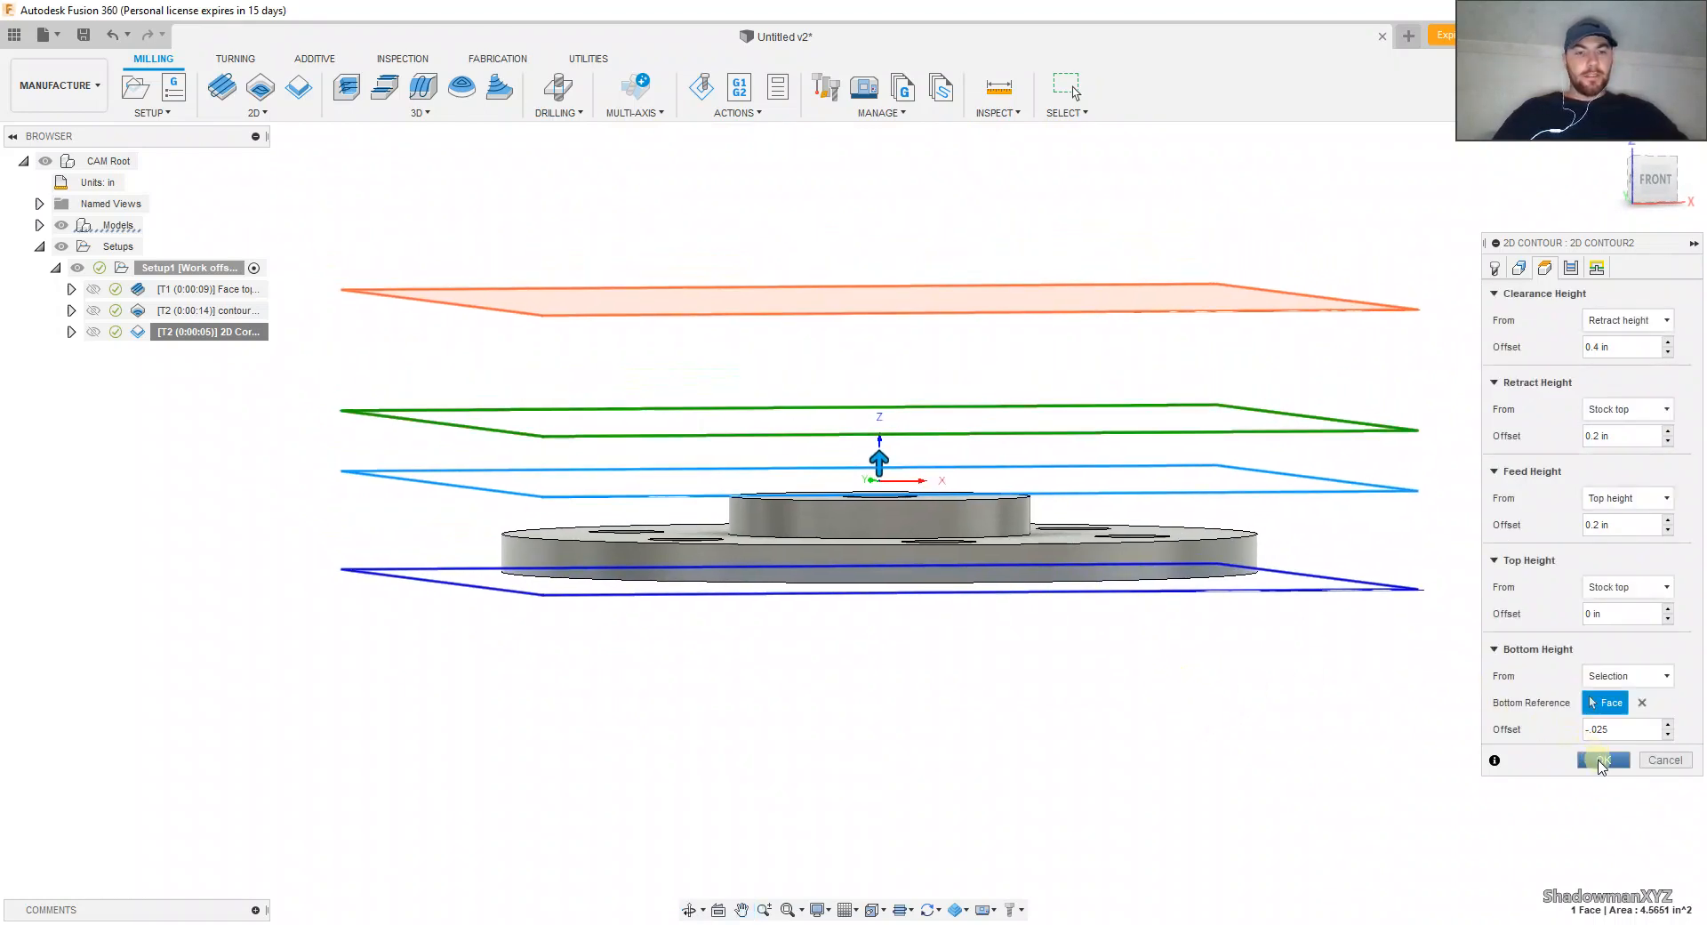
{"action": "left_click", "coordinate": [1601, 761]}
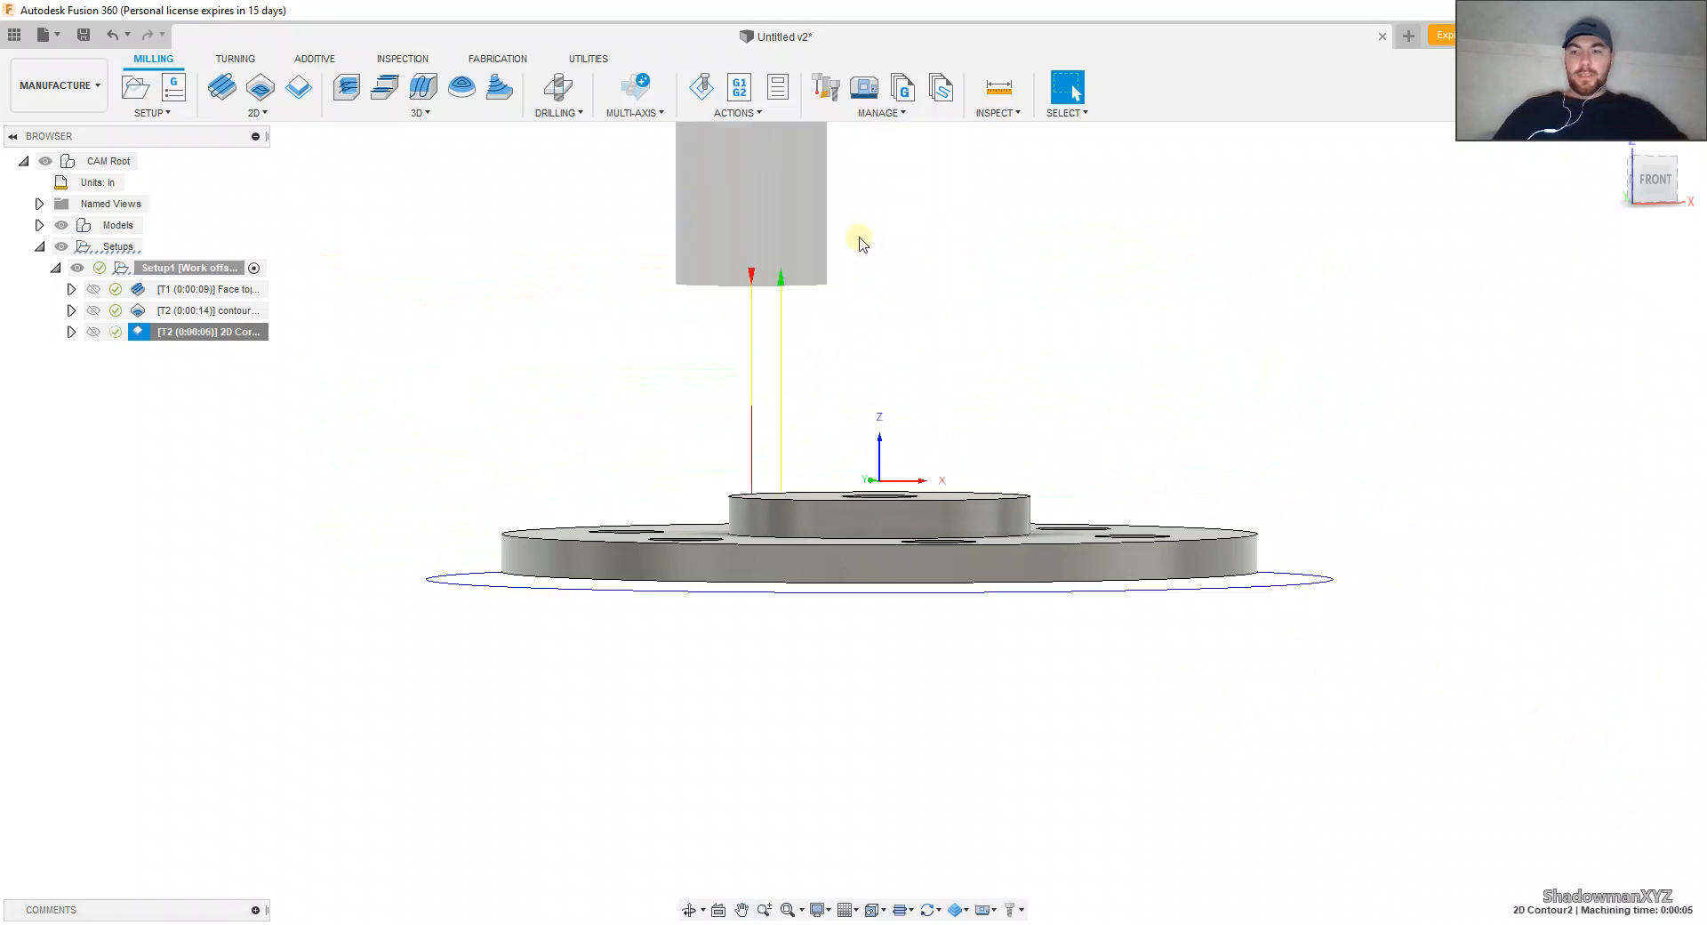
Step: Simulate all toolpaths of Setup1 at increased playback speed with the stock shown as transparent
{"action": "left_click", "coordinate": [213, 268]}
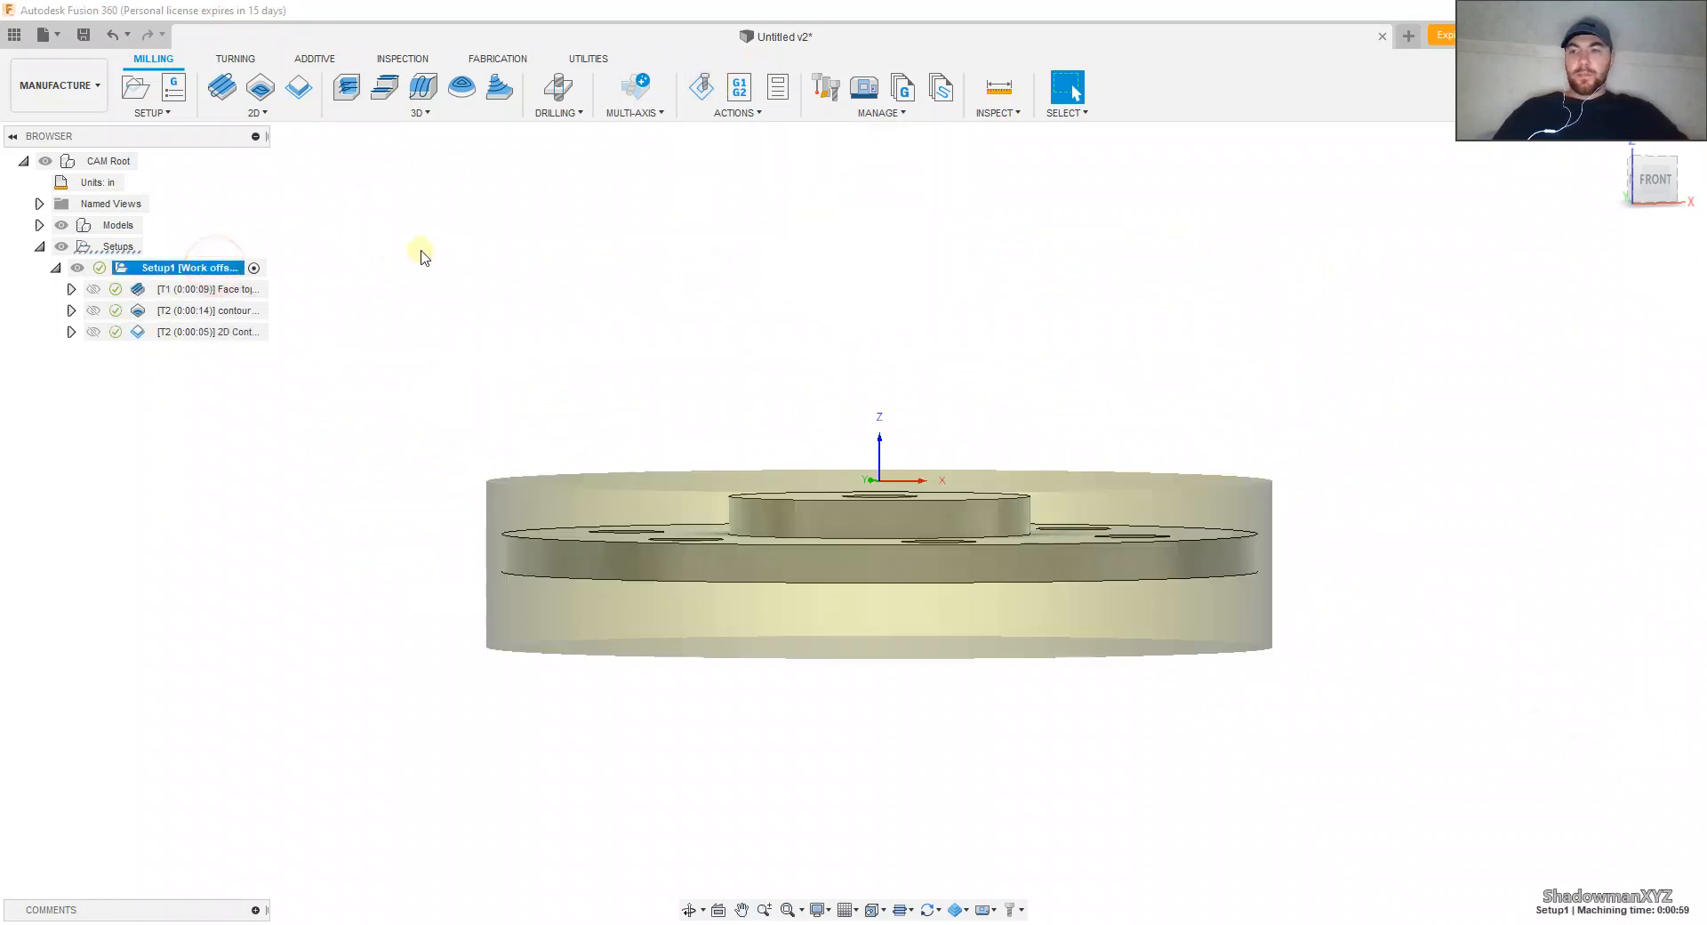
{"action": "middle_click_drag", "start_coordinate": [423, 256], "coordinate": [503, 253], "text": "shift"}
{"action": "left_click", "coordinate": [703, 89]}
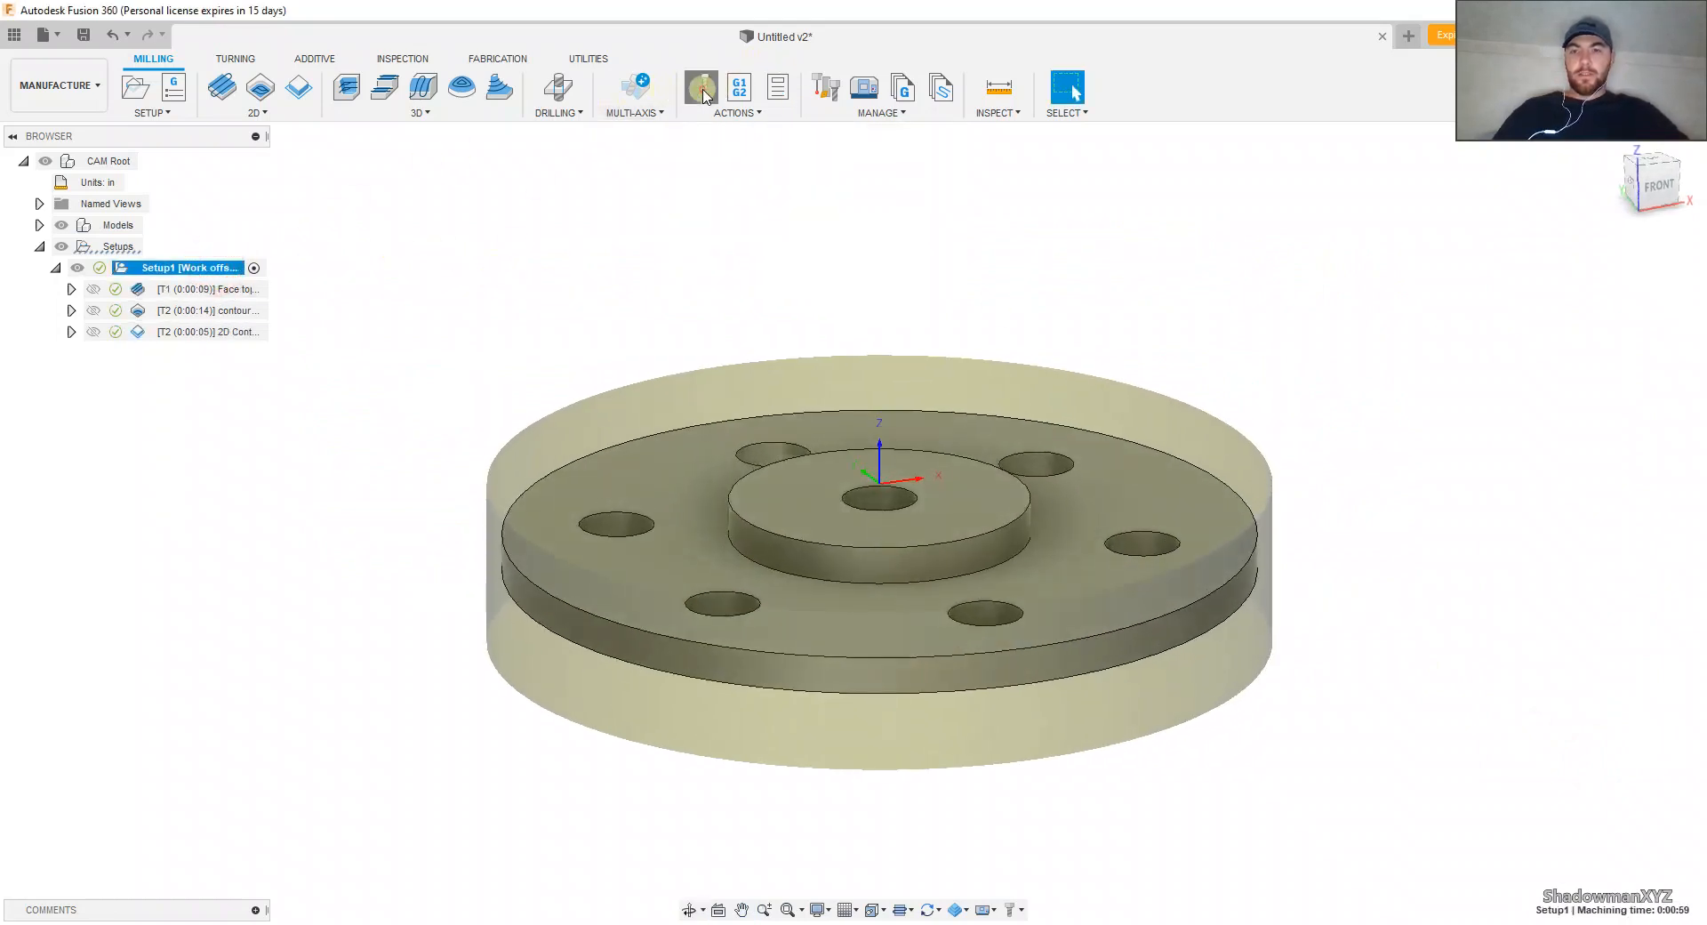
{"action": "left_click", "coordinate": [854, 839]}
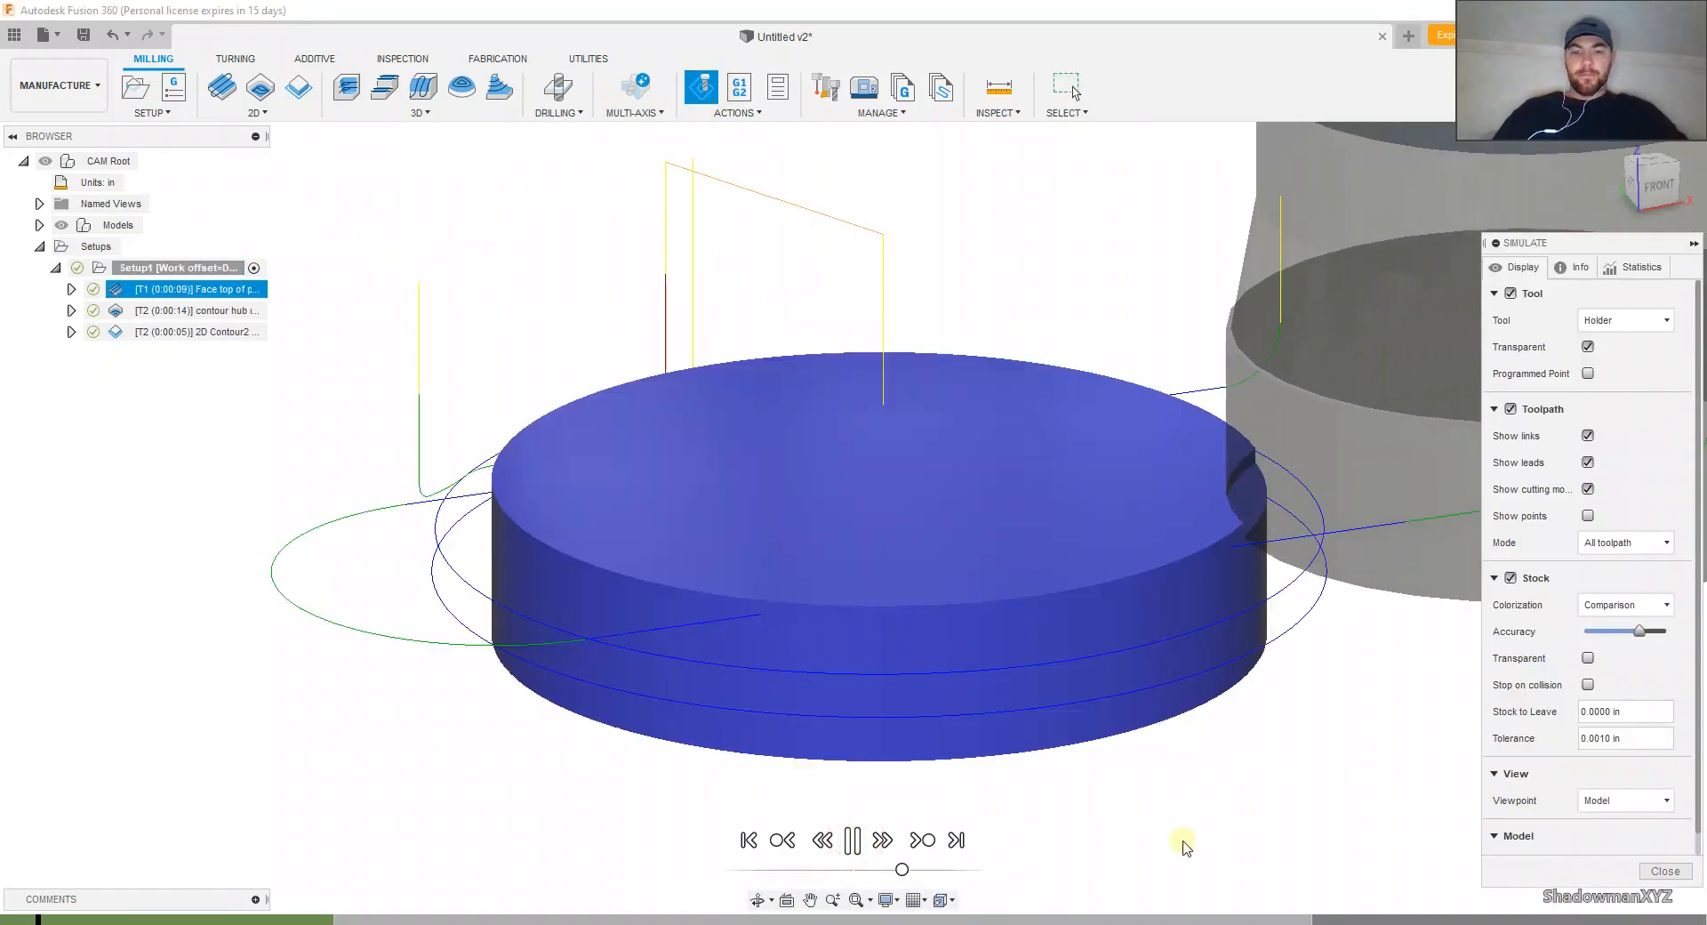
{"action": "left_click", "coordinate": [1588, 658]}
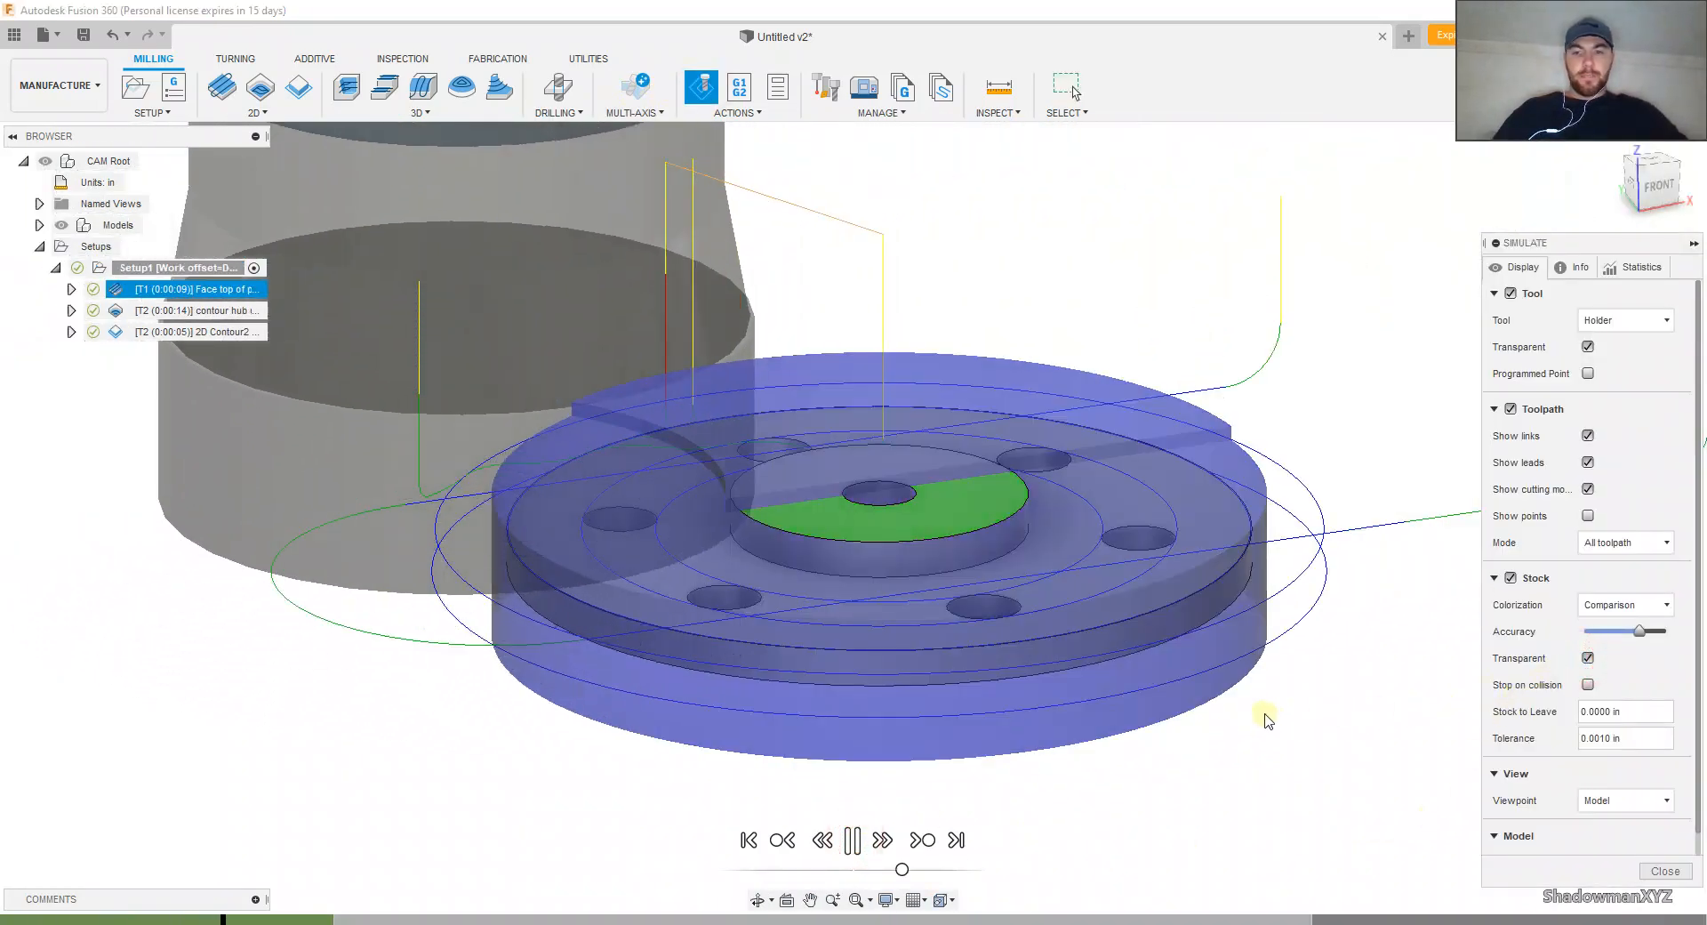
{"action": "scroll", "coordinate": [1155, 675], "scroll_direction": "up", "scroll_amount": 3}
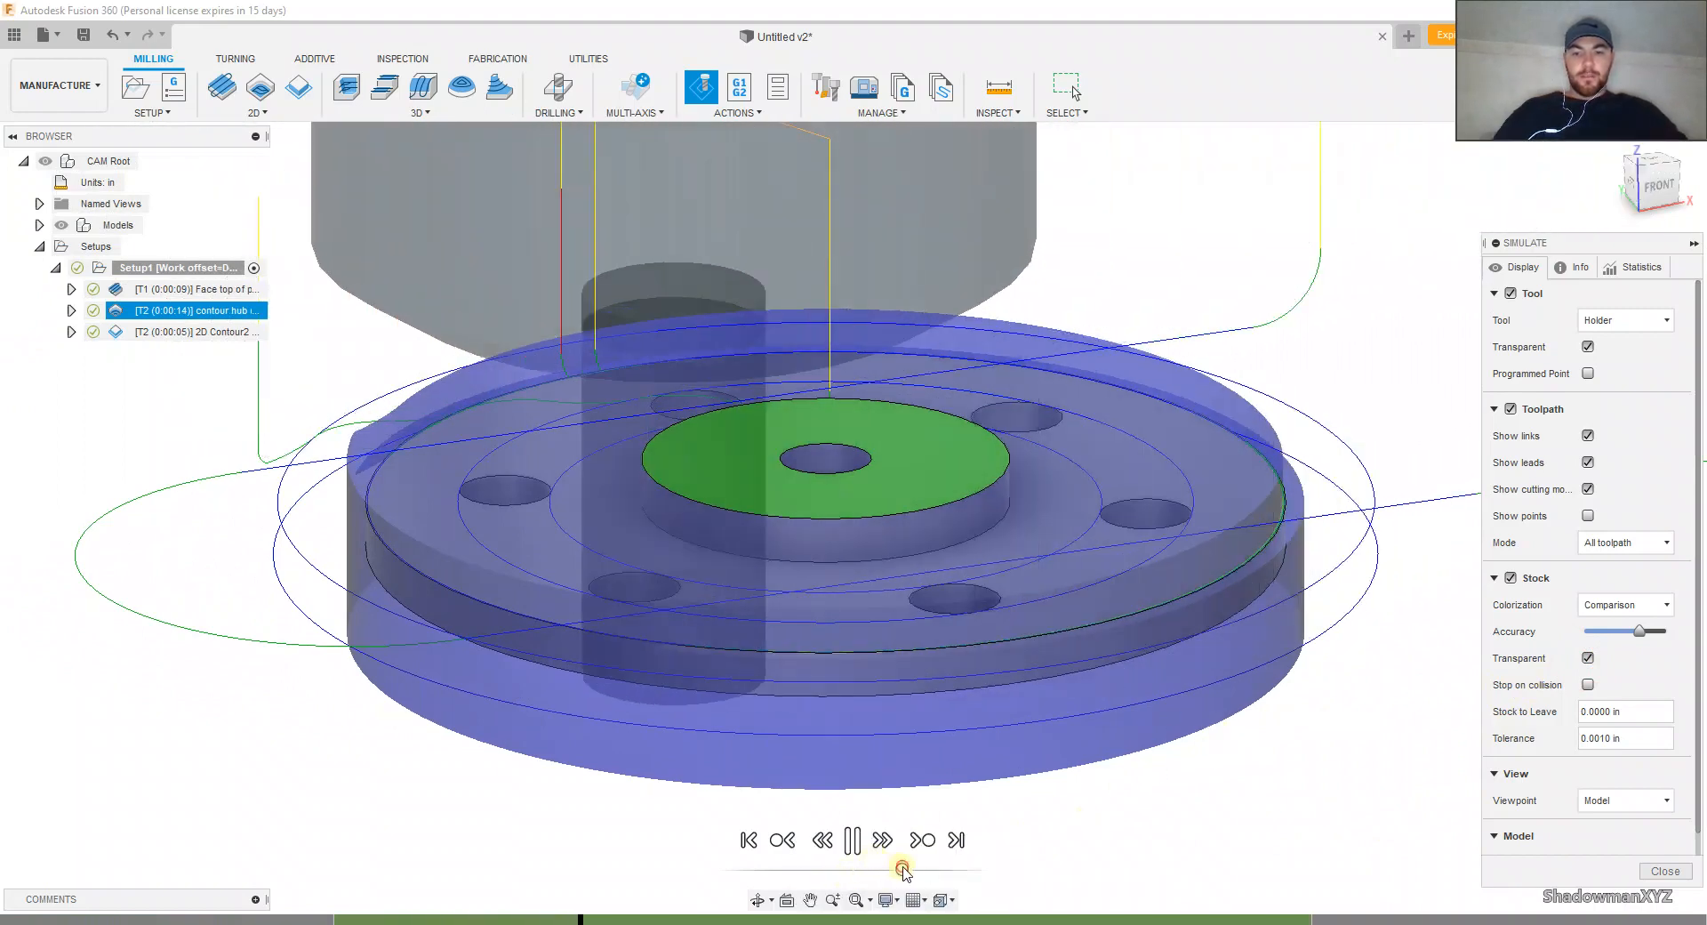
{"action": "left_click_drag", "start_coordinate": [903, 869], "coordinate": [911, 870]}
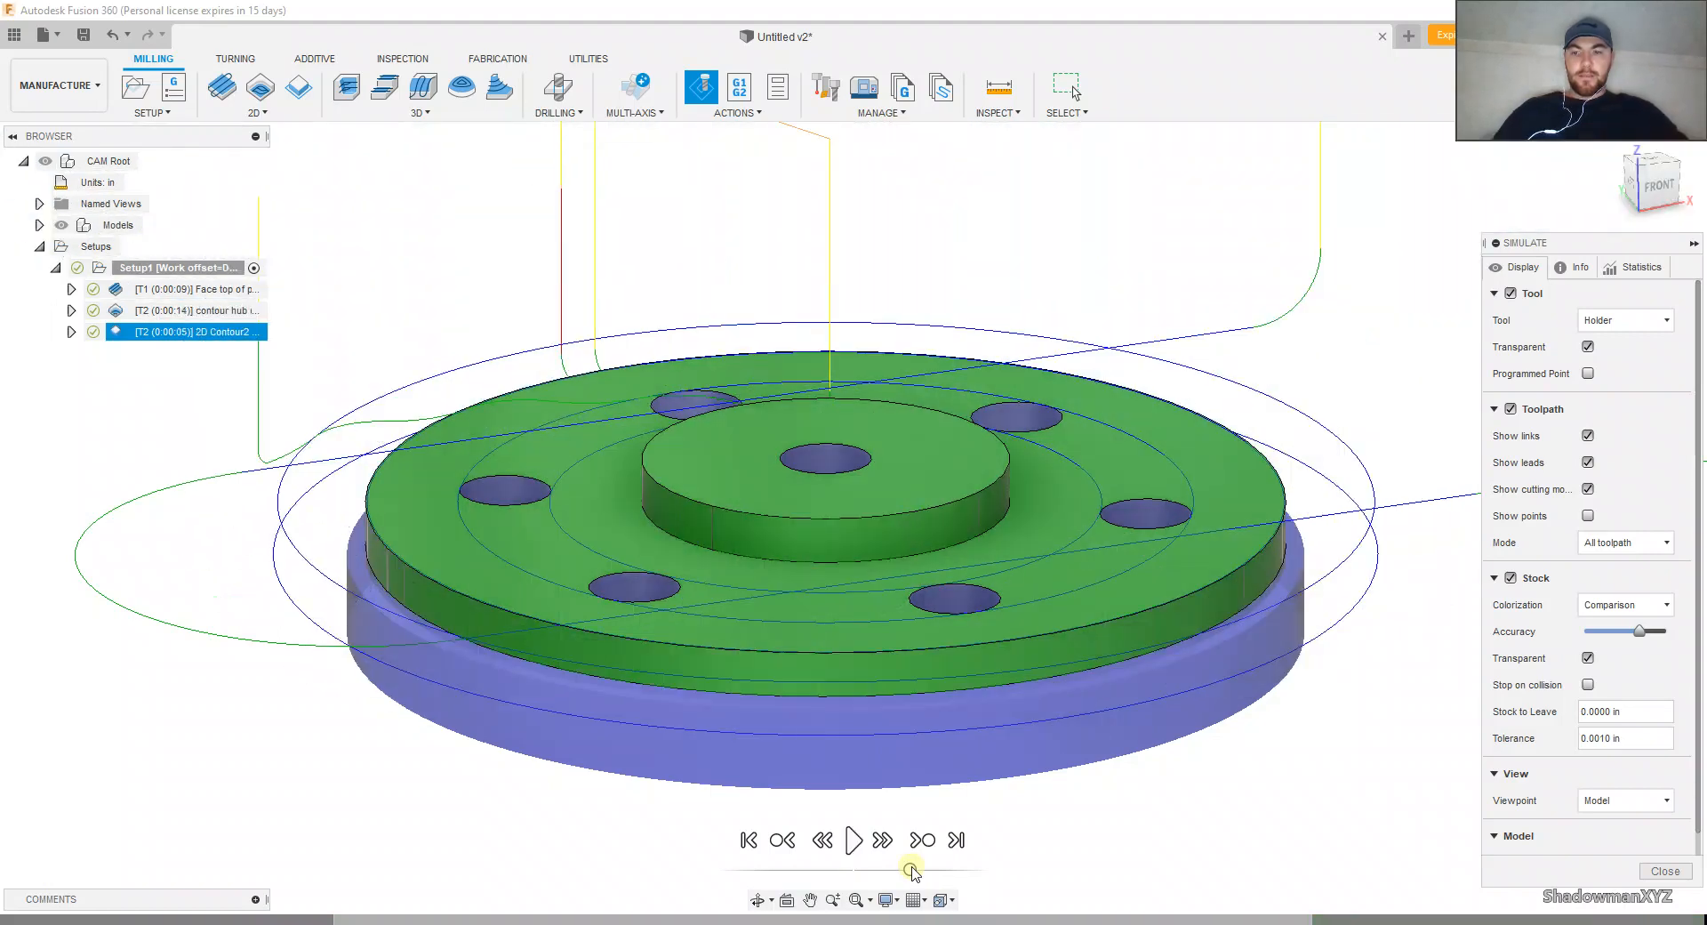
Step: Inspect the simulated flange from the front and top, checking the contour's cutting depth and the uncut holes, and close the simulation
{"action": "left_click", "coordinate": [1655, 188]}
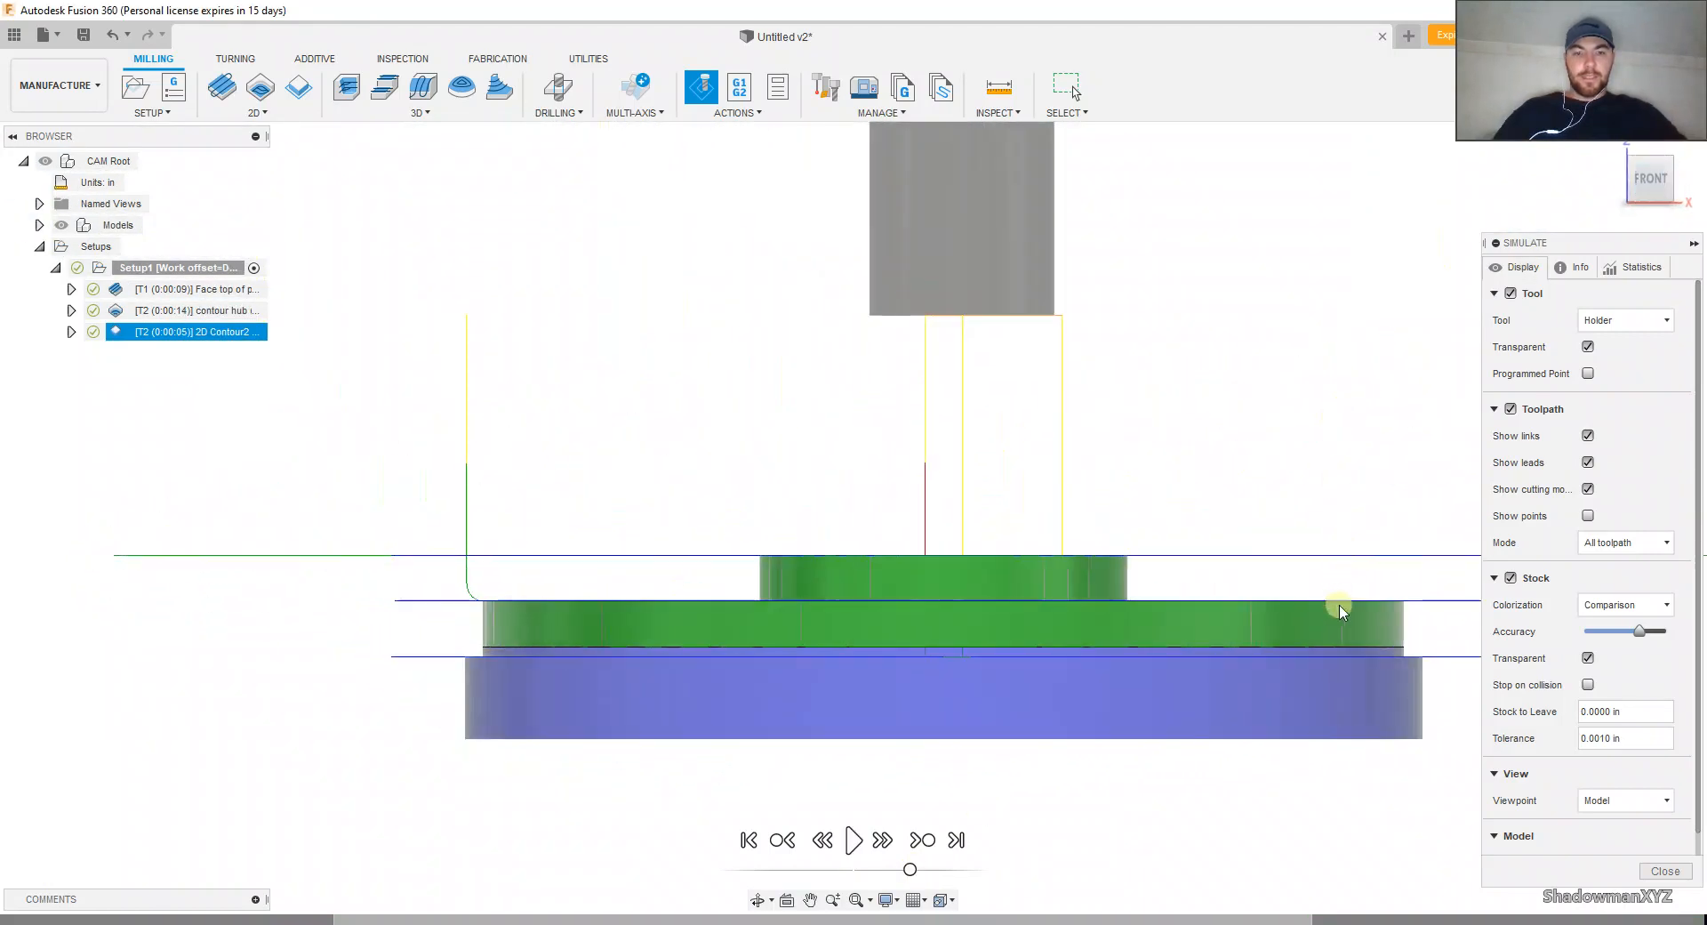
{"action": "scroll", "coordinate": [1415, 662], "scroll_direction": "up", "scroll_amount": 2}
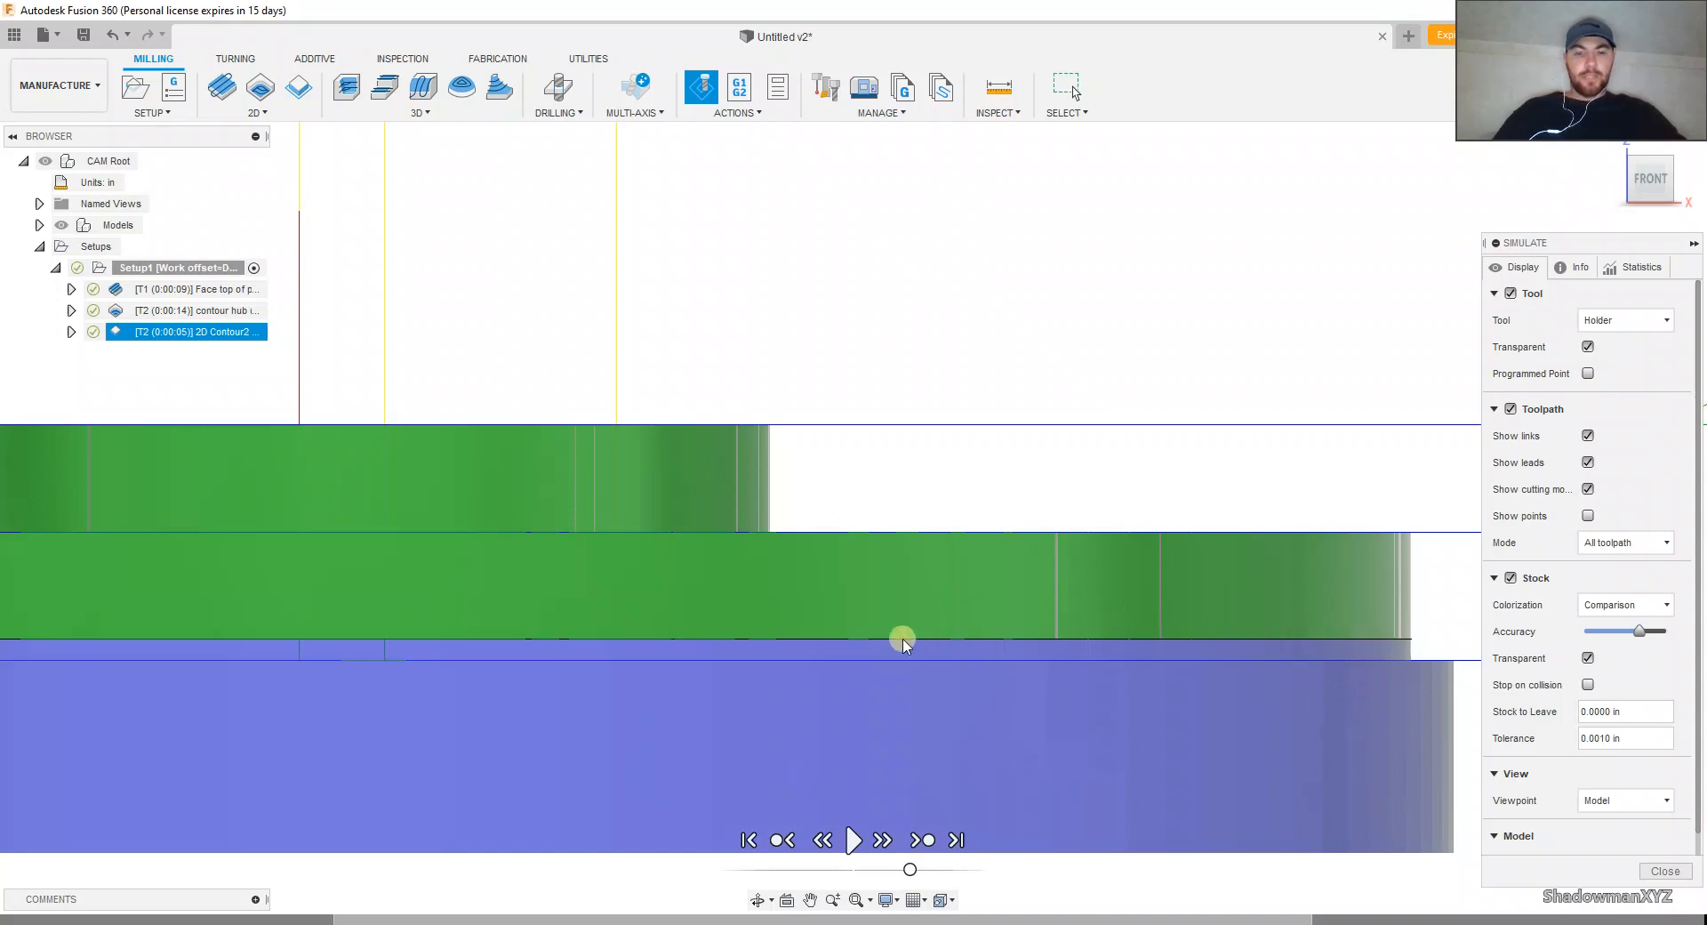
{"action": "middle_click_drag", "start_coordinate": [877, 552], "coordinate": [898, 613], "text": "shift"}
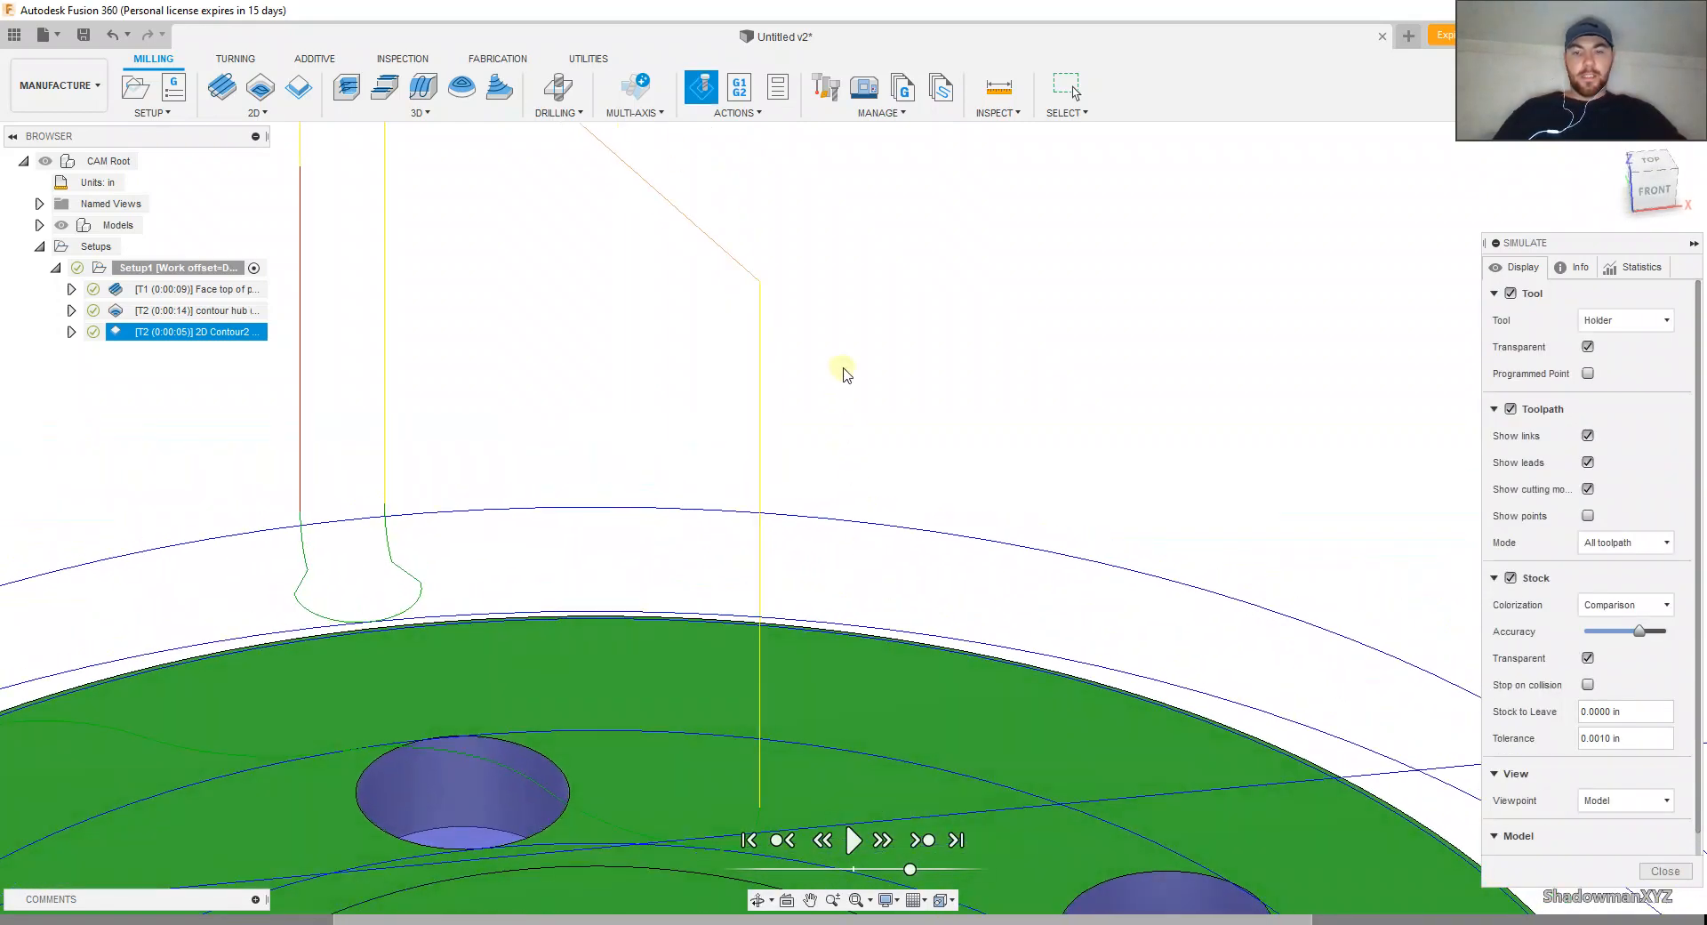
{"action": "scroll", "coordinate": [847, 316], "scroll_direction": "down", "scroll_amount": 4}
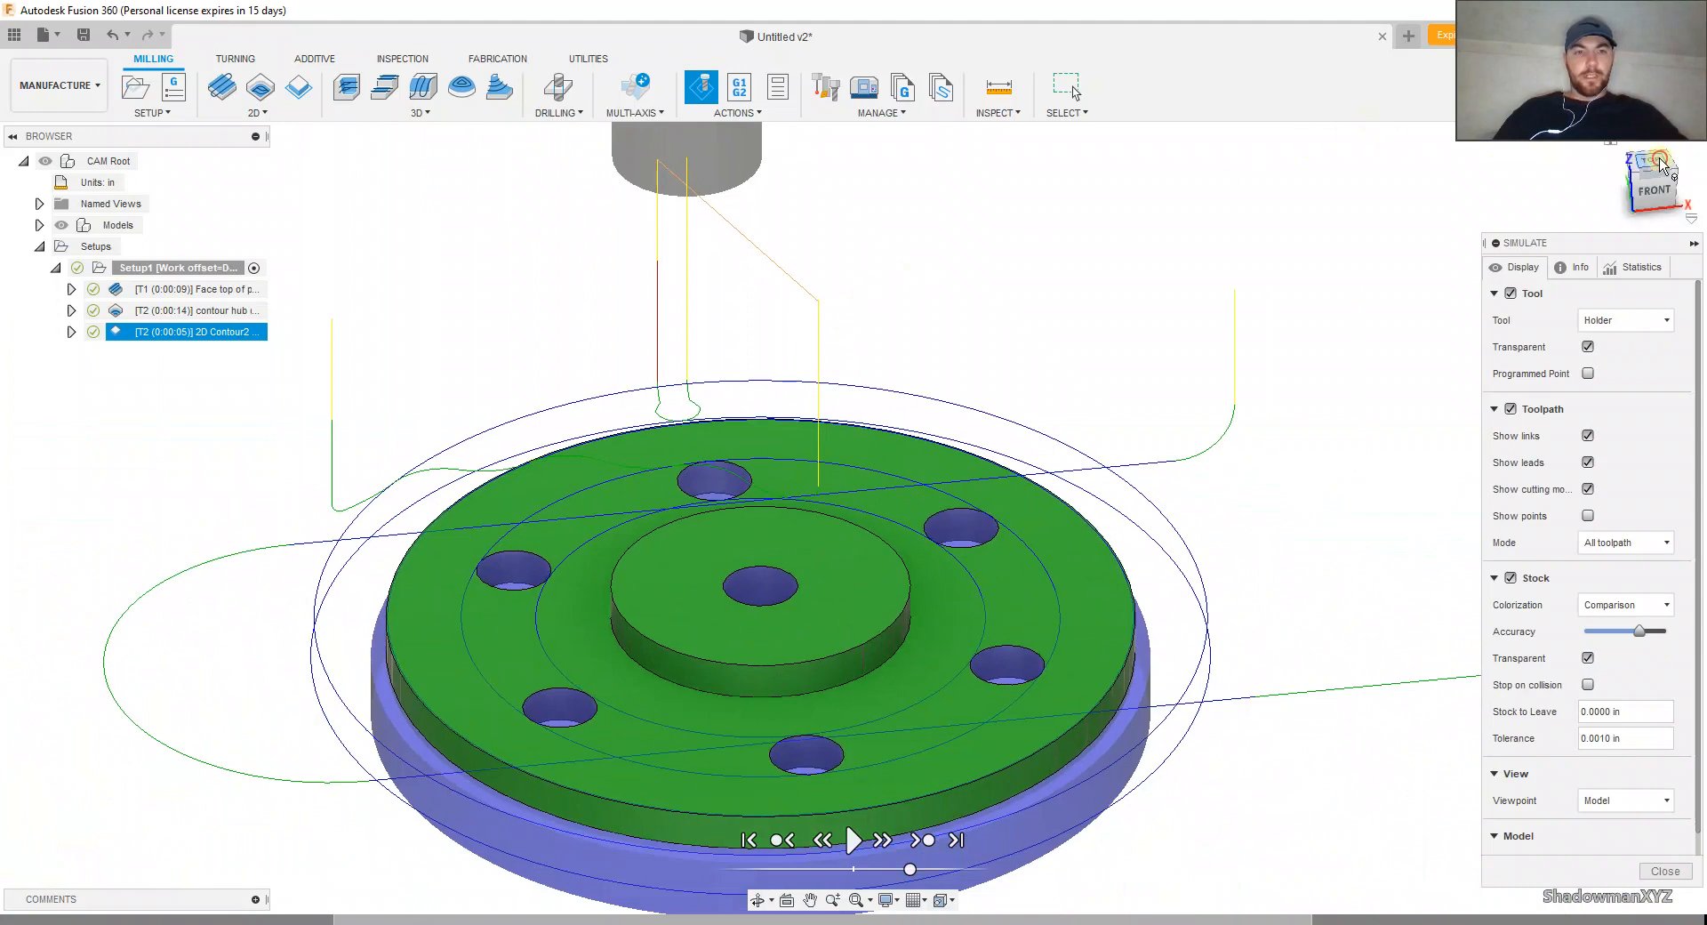
{"action": "left_click", "coordinate": [1651, 164]}
{"action": "scroll", "coordinate": [1009, 532], "scroll_direction": "up", "scroll_amount": 4}
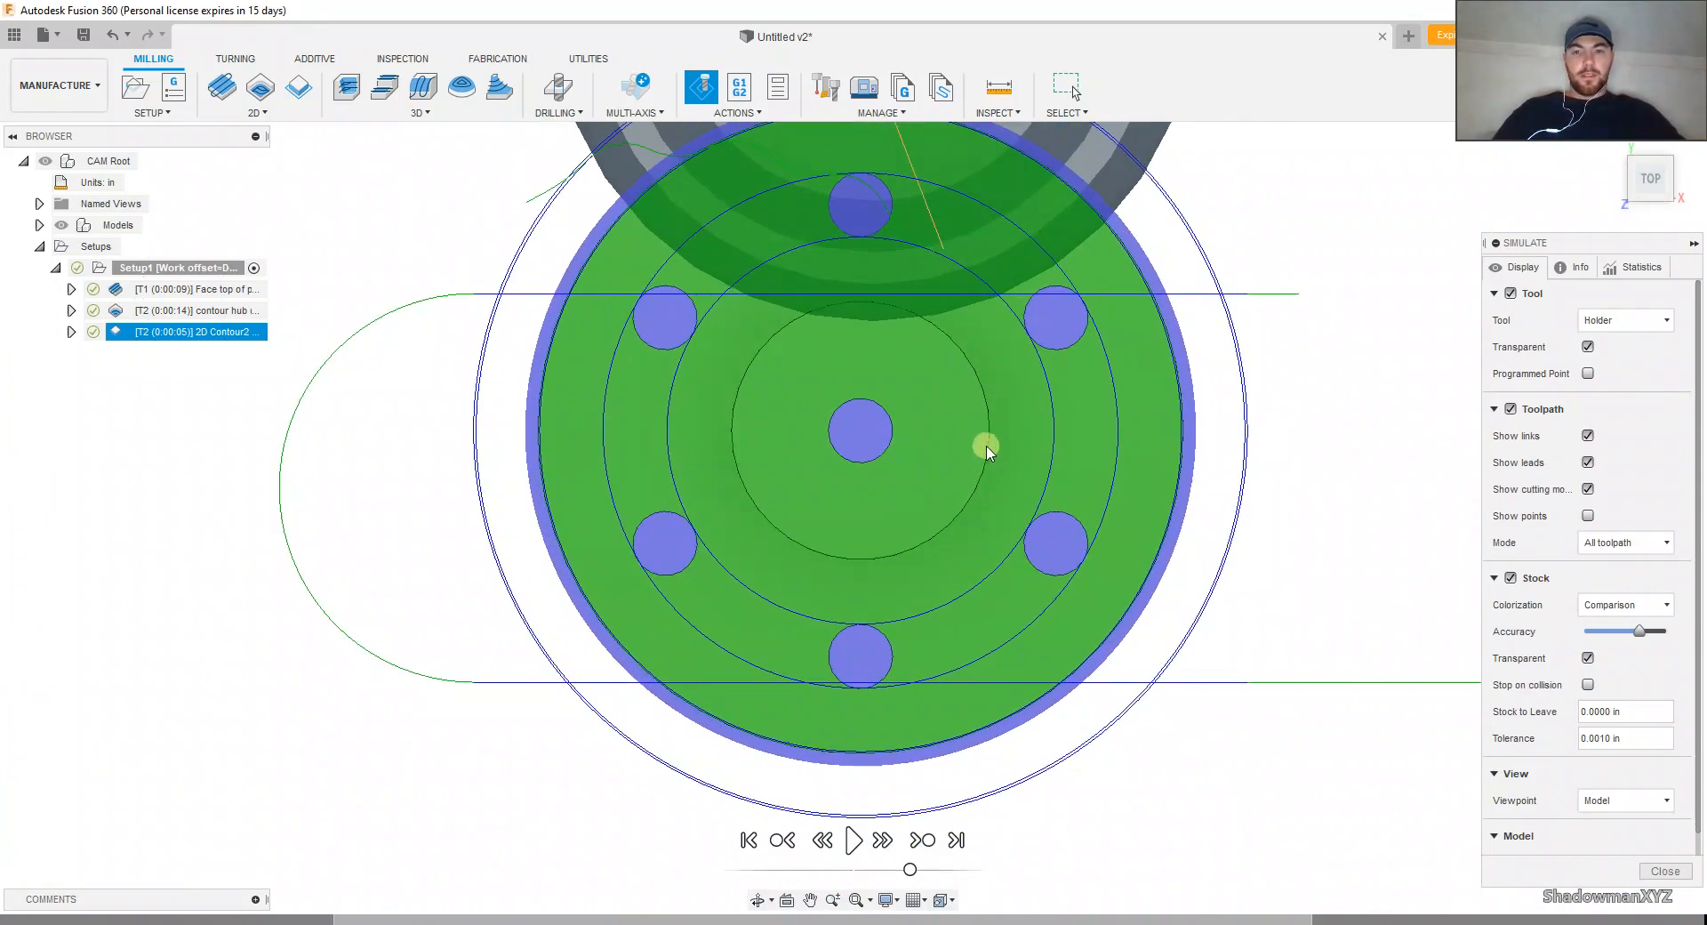
{"action": "left_click", "coordinate": [1665, 871]}
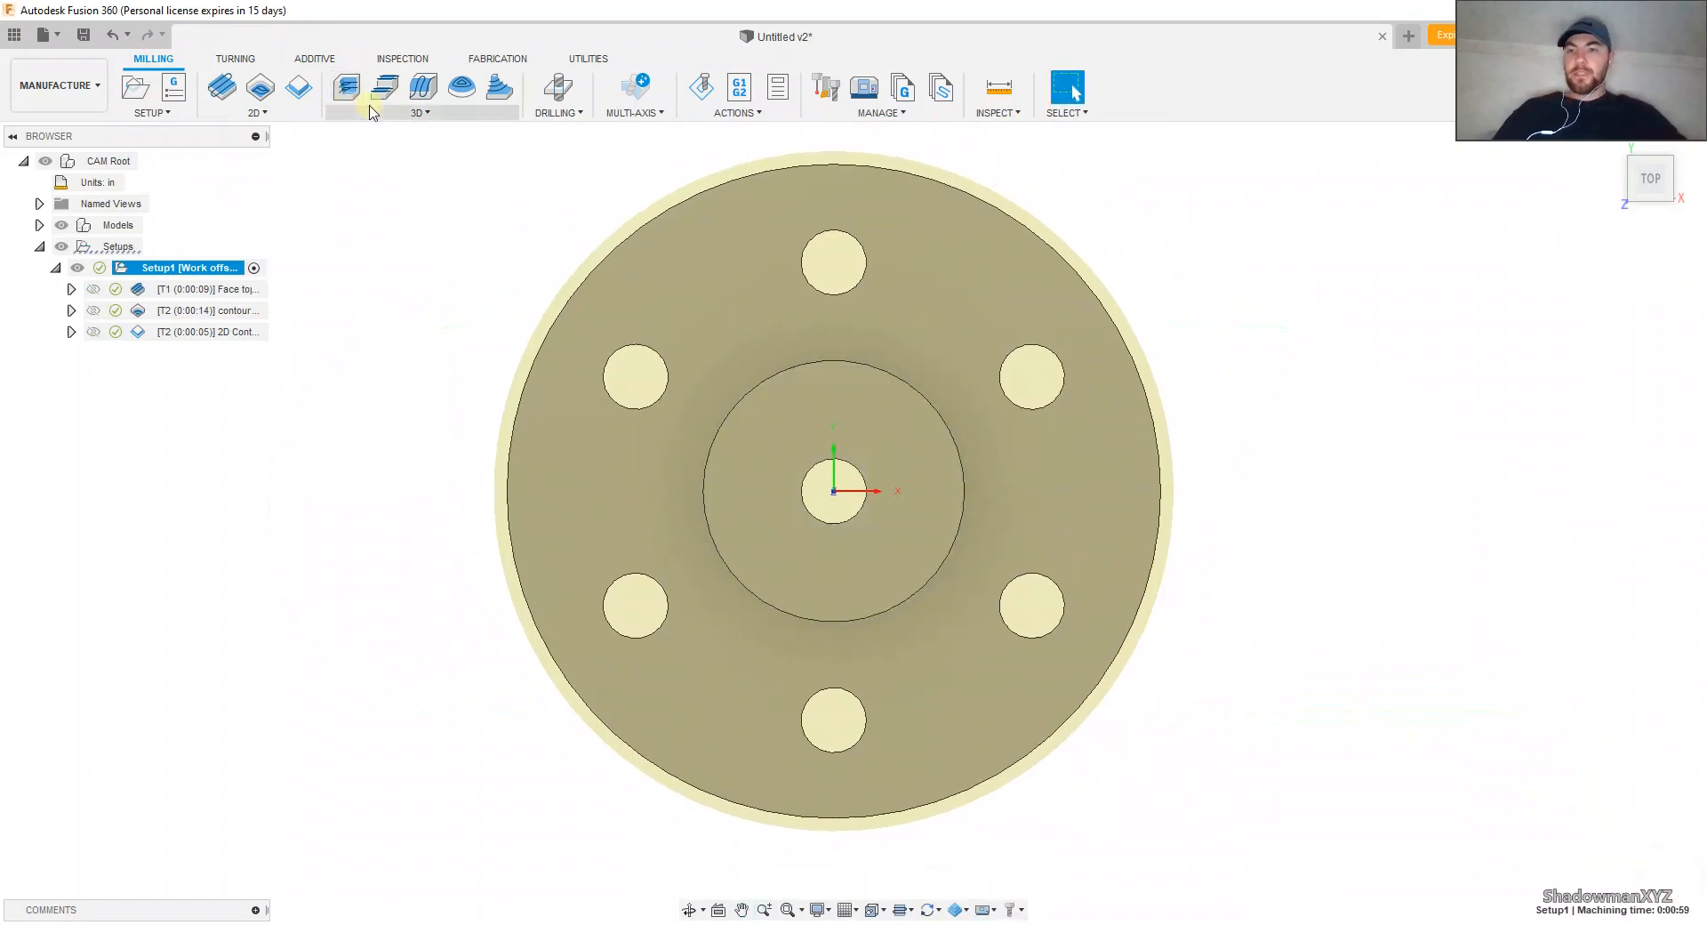
{"action": "left_click", "coordinate": [554, 96]}
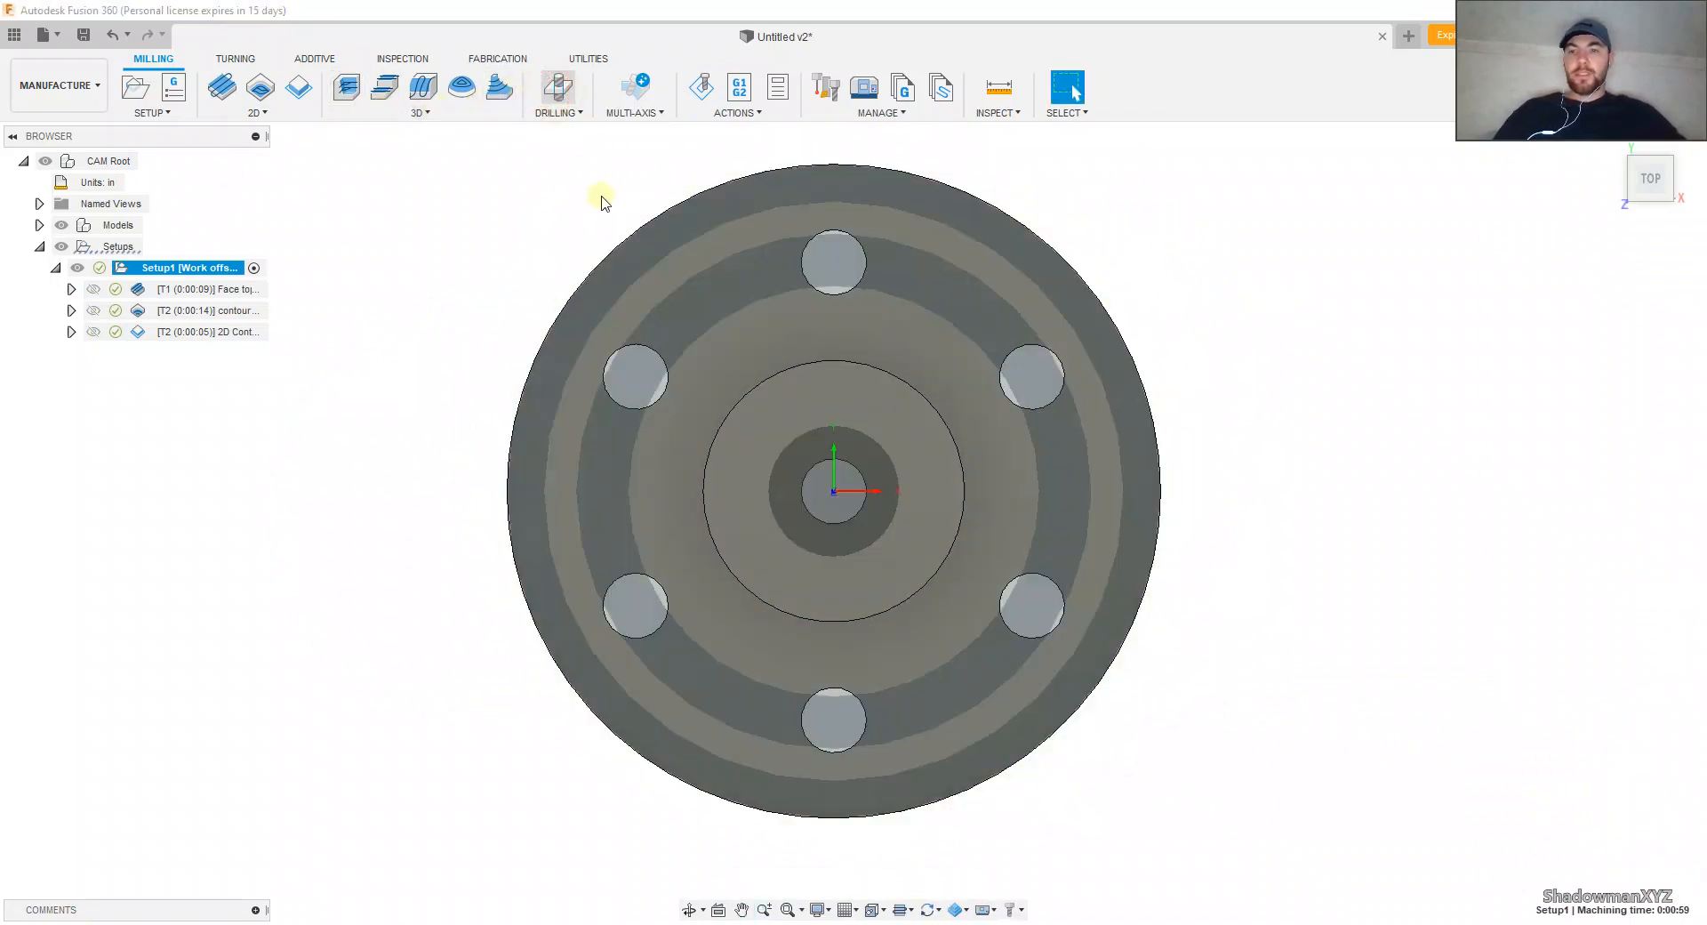
{"action": "middle_click_drag", "start_coordinate": [632, 282], "coordinate": [634, 236], "text": "shift"}
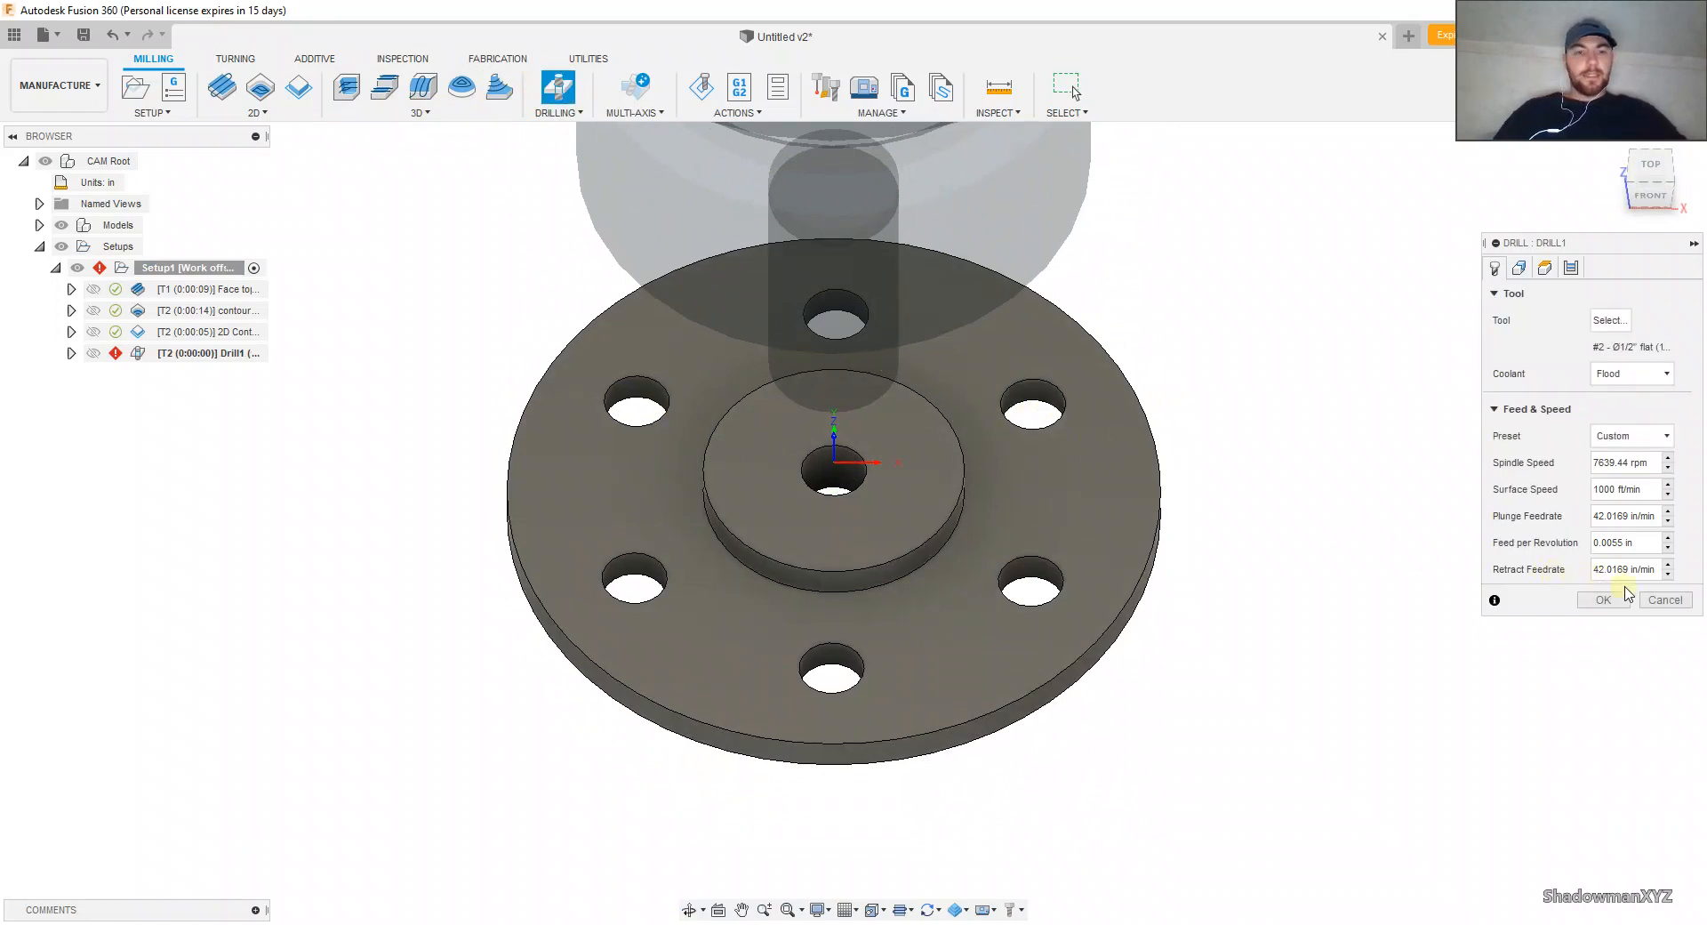
{"action": "left_click", "coordinate": [1658, 601]}
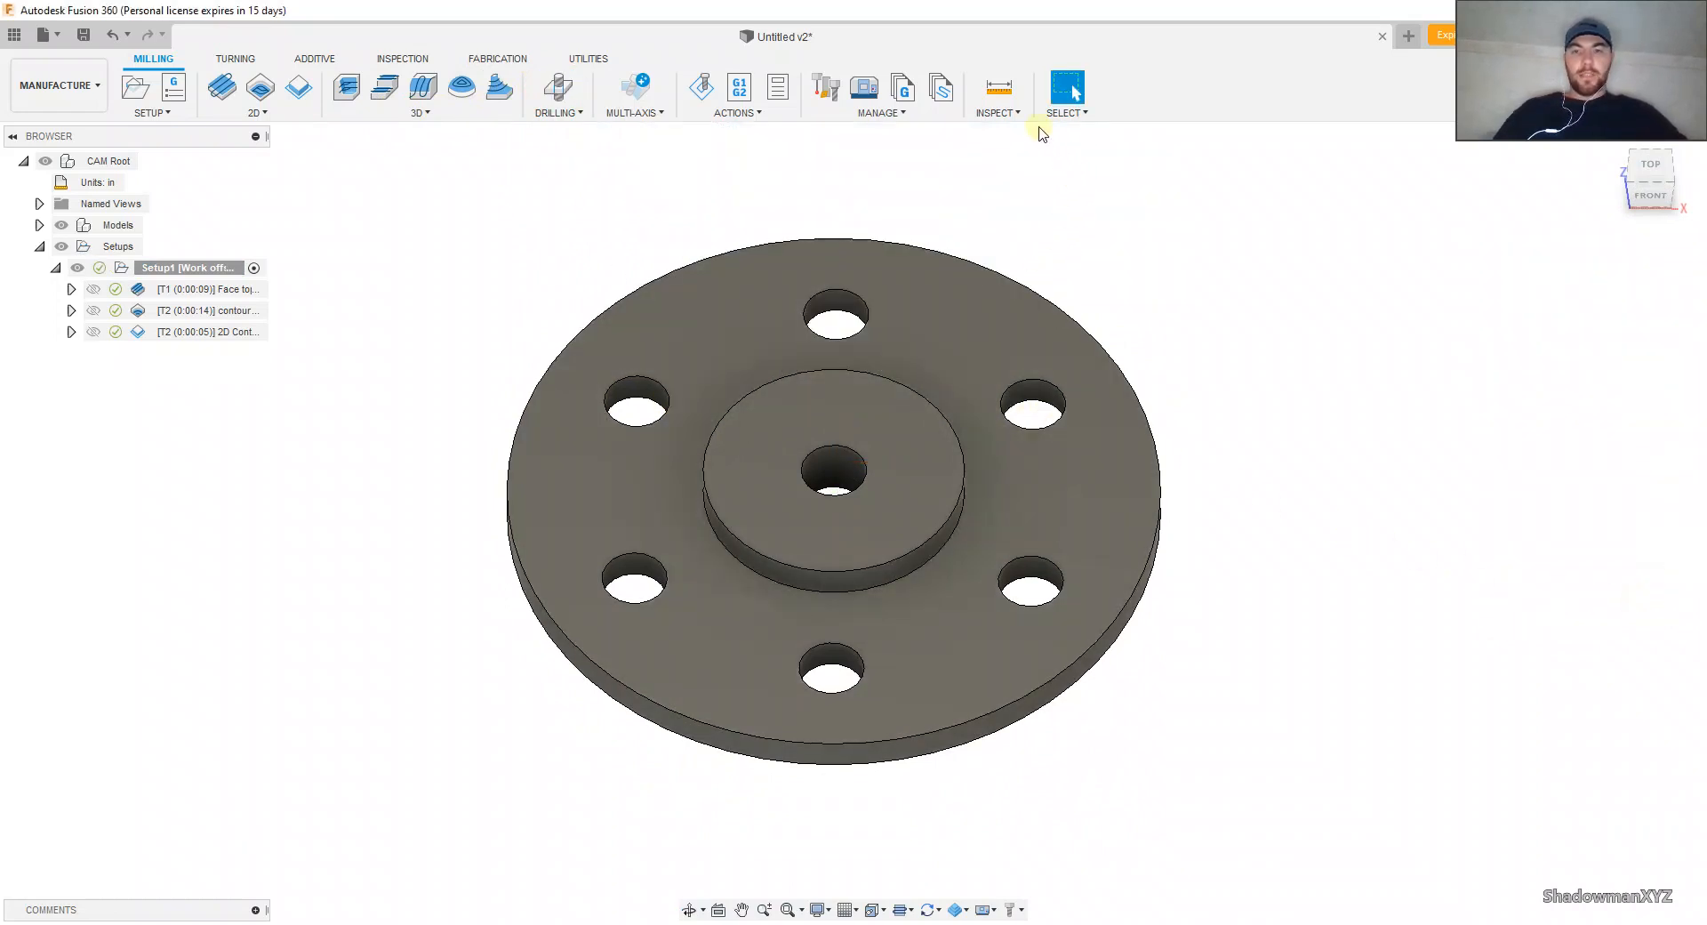
Step: Measure the diameter of one outer flange hole and of the hub's centre hole
{"action": "left_click", "coordinate": [999, 89]}
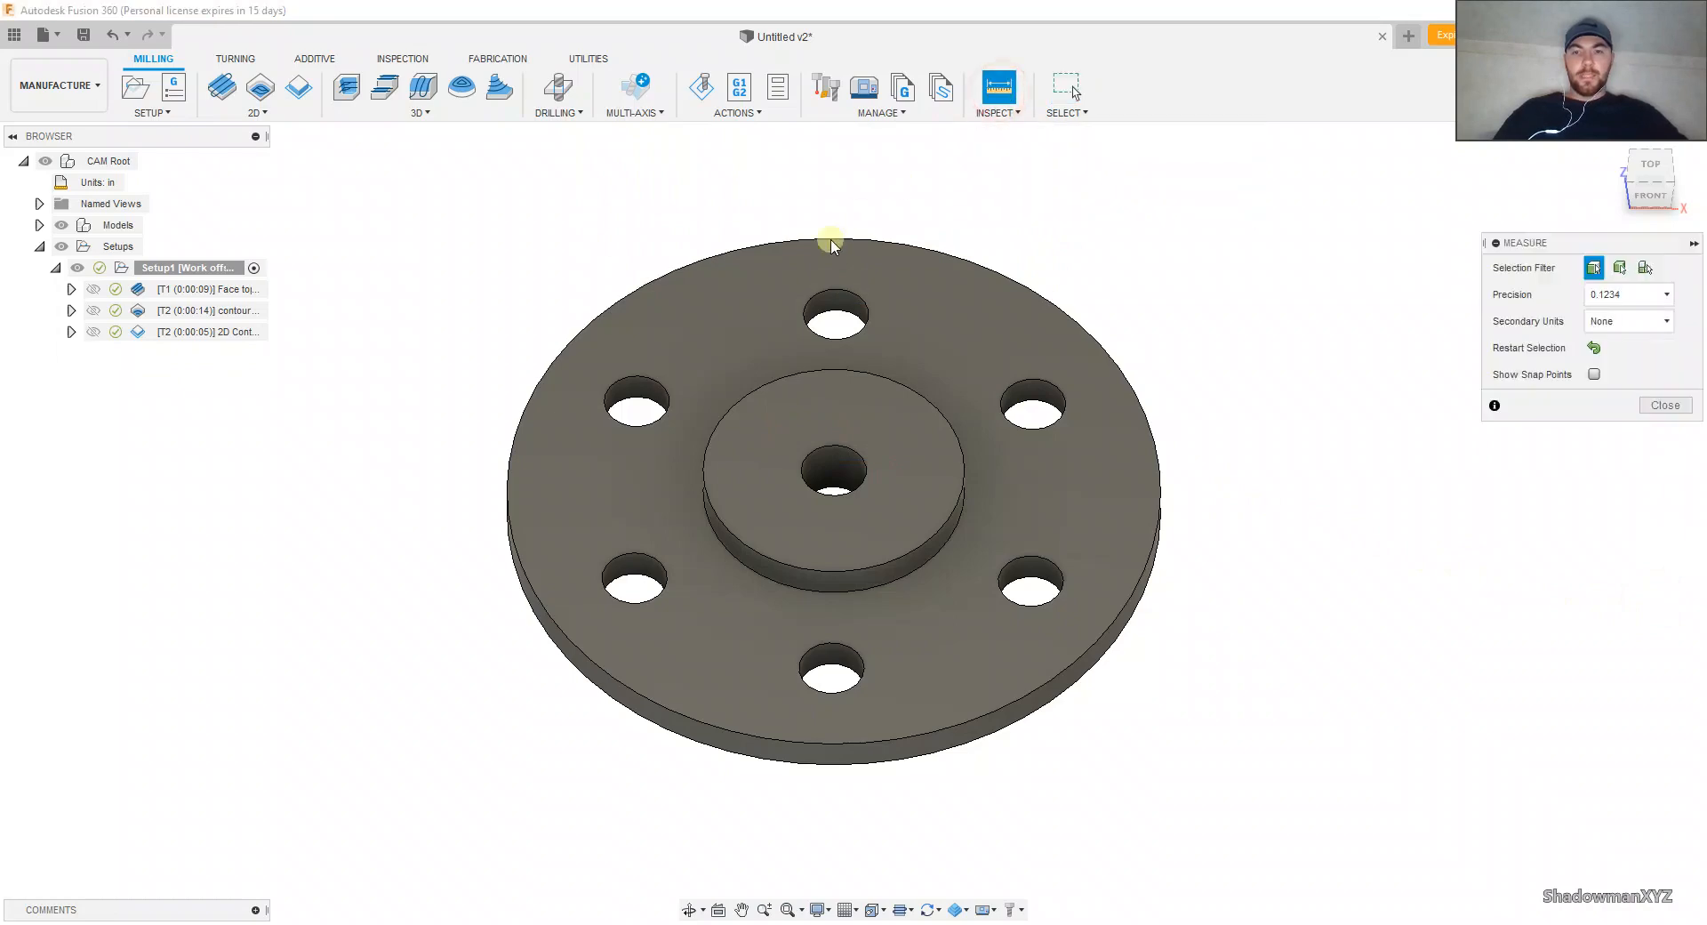
{"action": "scroll", "coordinate": [833, 302], "scroll_direction": "up", "scroll_amount": 3}
{"action": "left_click", "coordinate": [833, 302]}
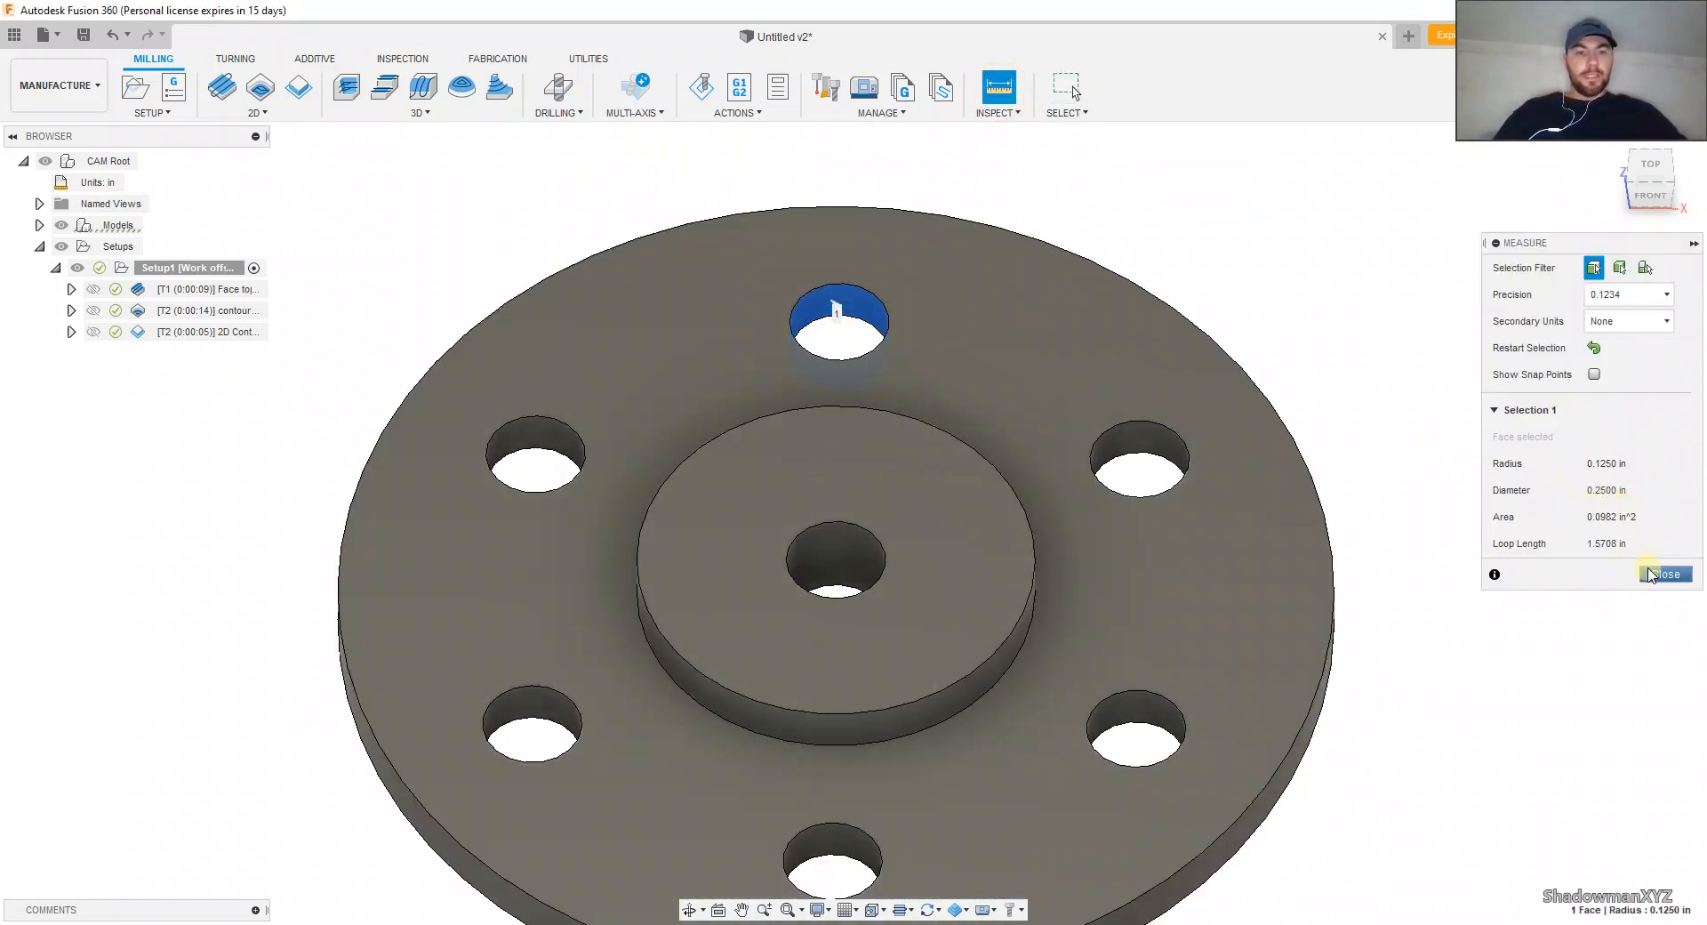
{"action": "left_click", "coordinate": [1595, 350]}
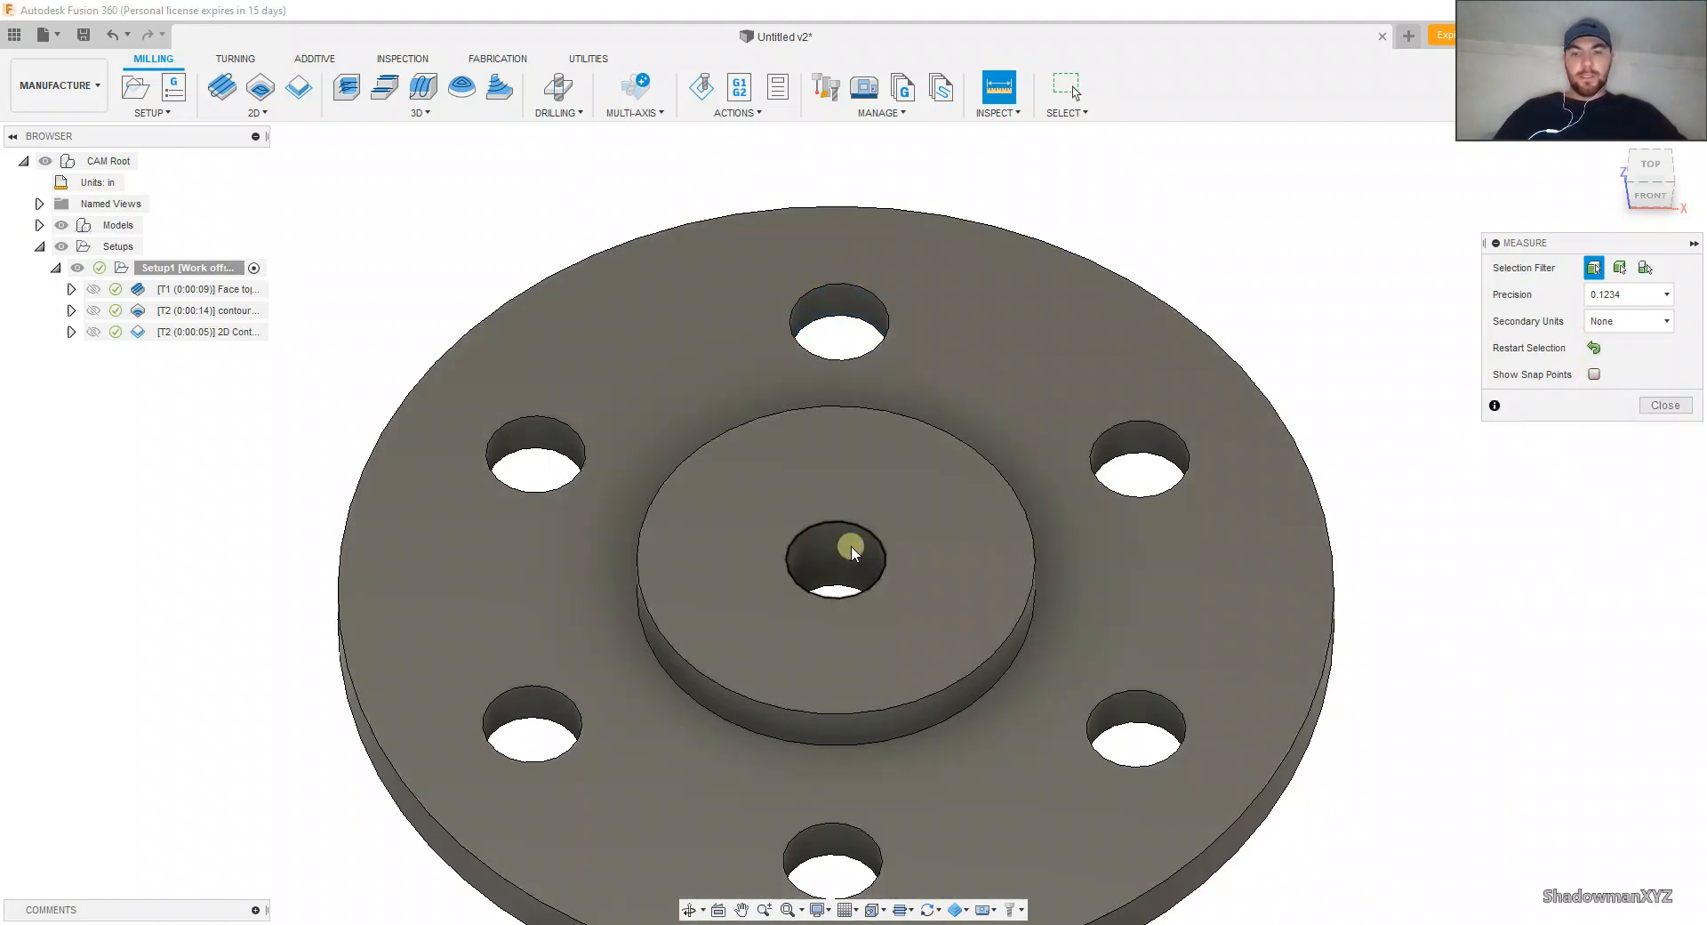
{"action": "left_click", "coordinate": [847, 553]}
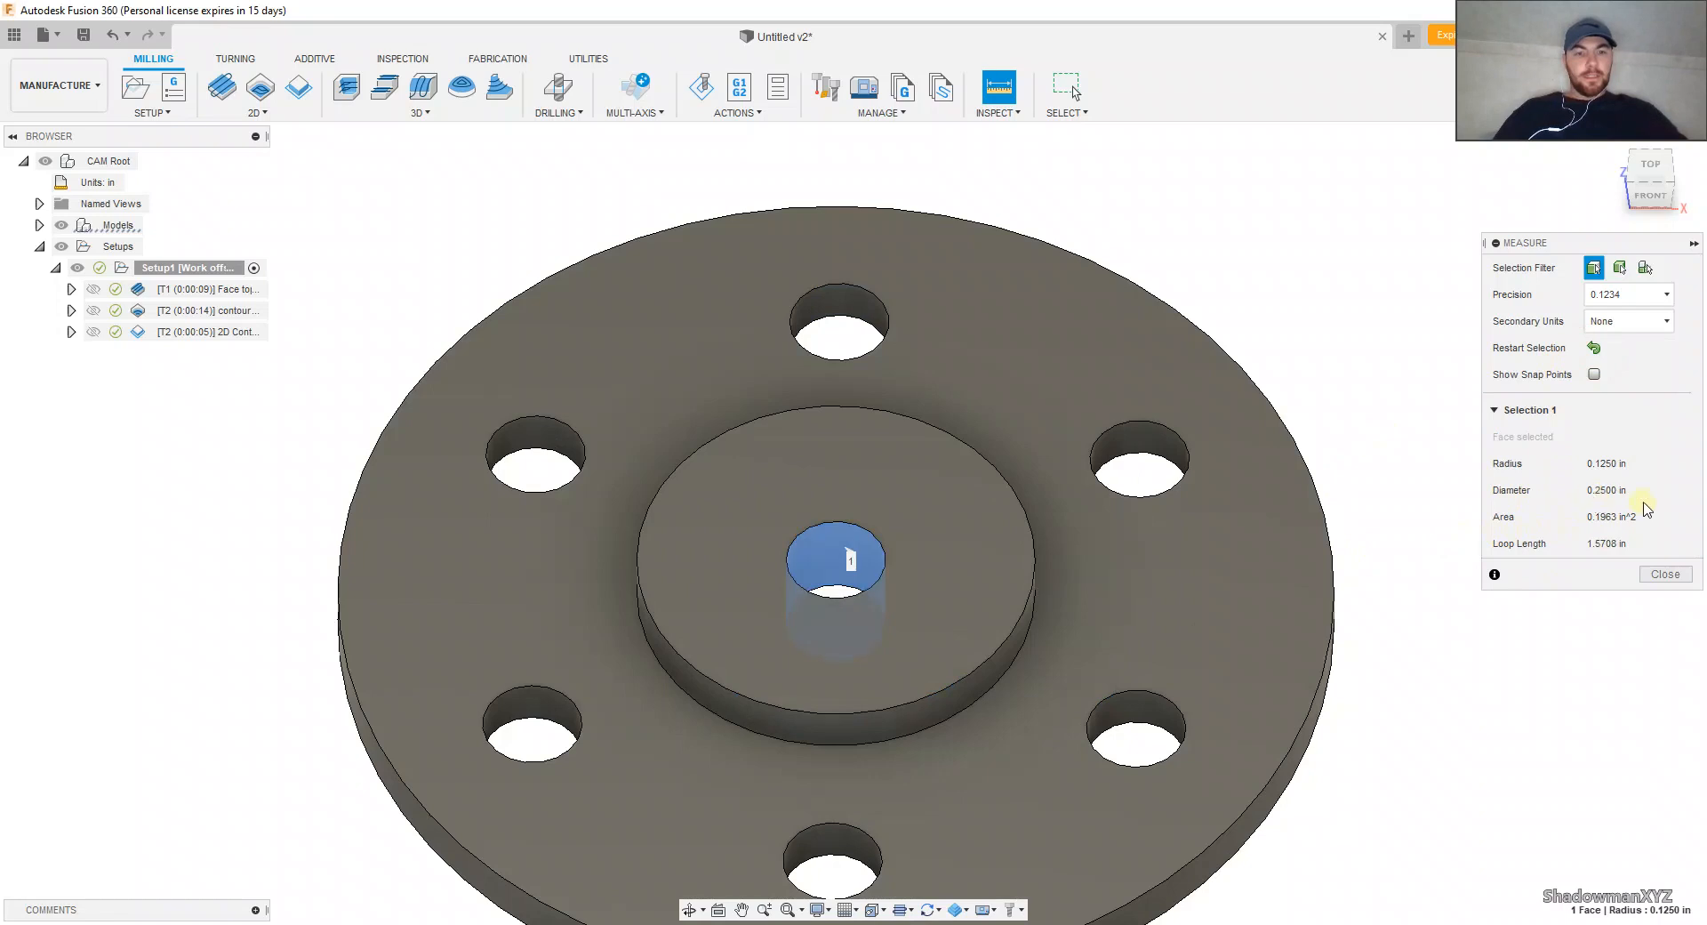
{"action": "left_click", "coordinate": [1665, 574]}
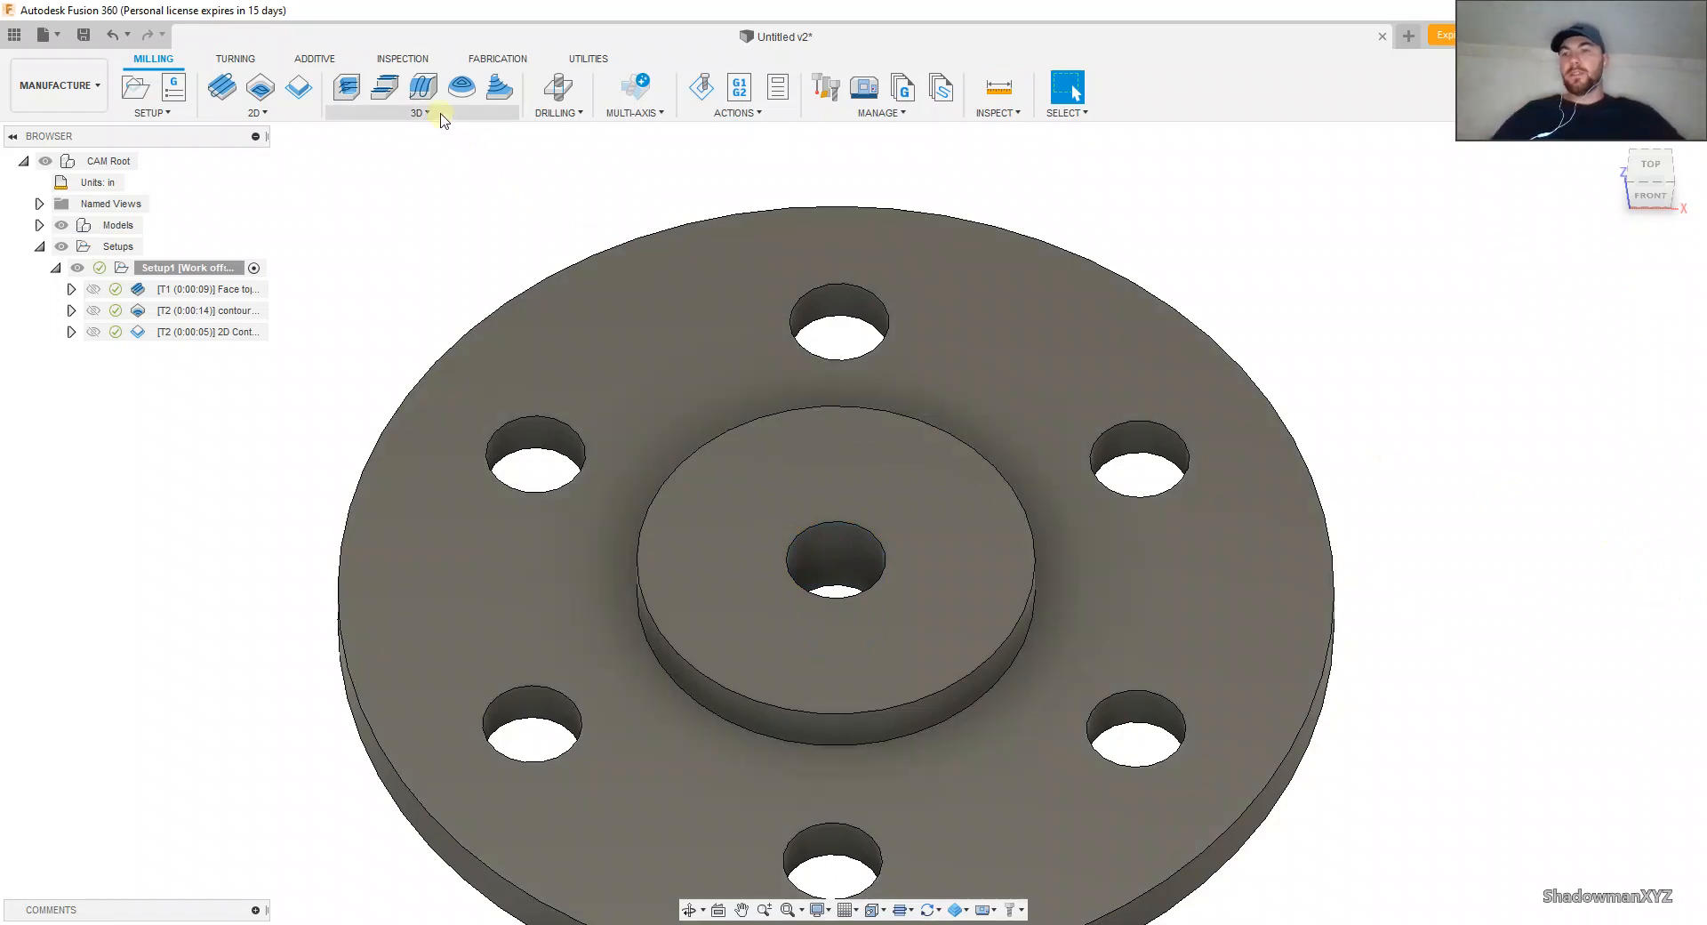
Step: Start a Drill operation using the 5/16" 118° 60° #4 Center Drill from the Fusion 360 Library with the Aluminum - Drilling preset
{"action": "left_click", "coordinate": [562, 89]}
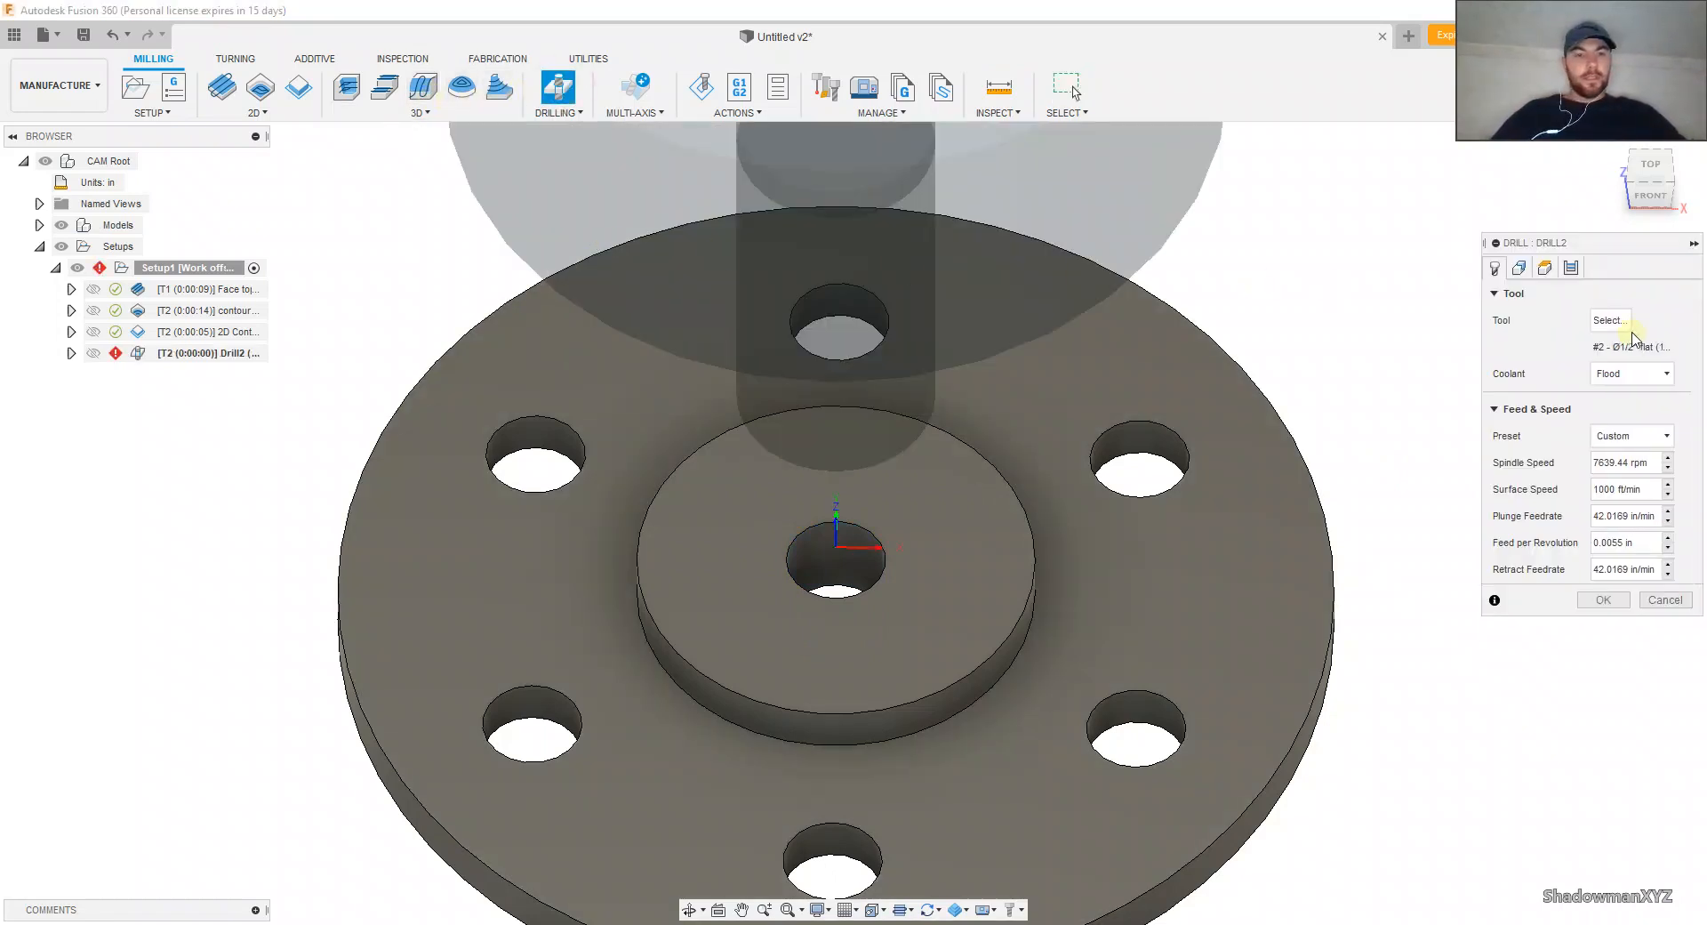
{"action": "left_click", "coordinate": [1627, 325]}
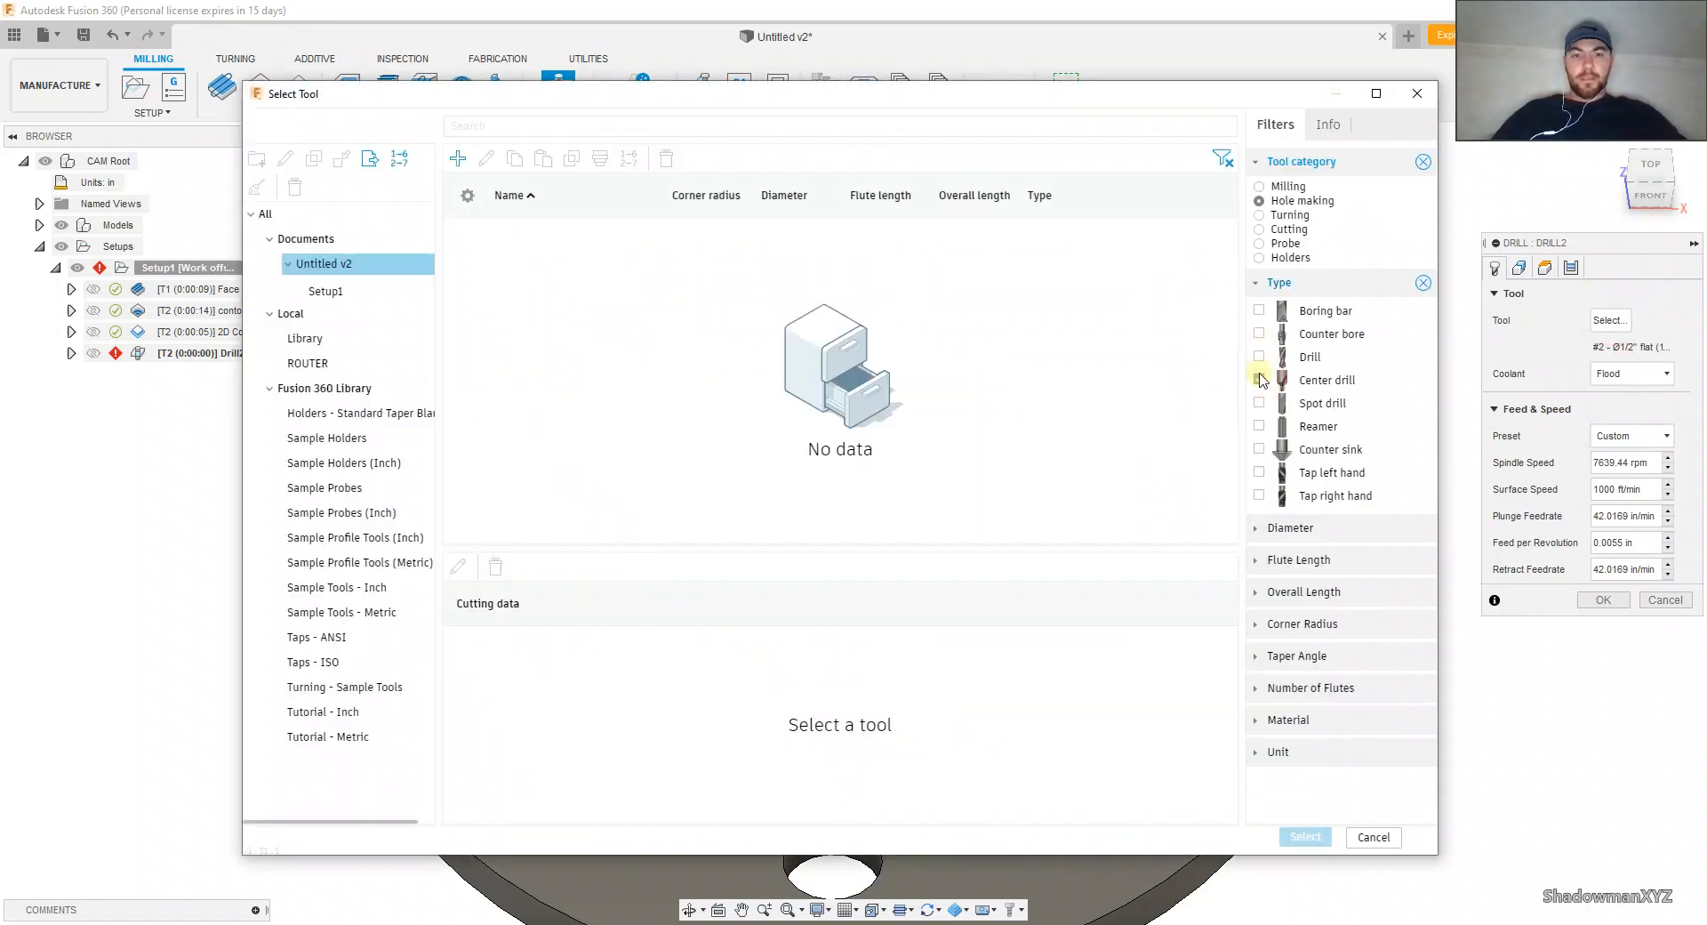
{"action": "left_click", "coordinate": [334, 389]}
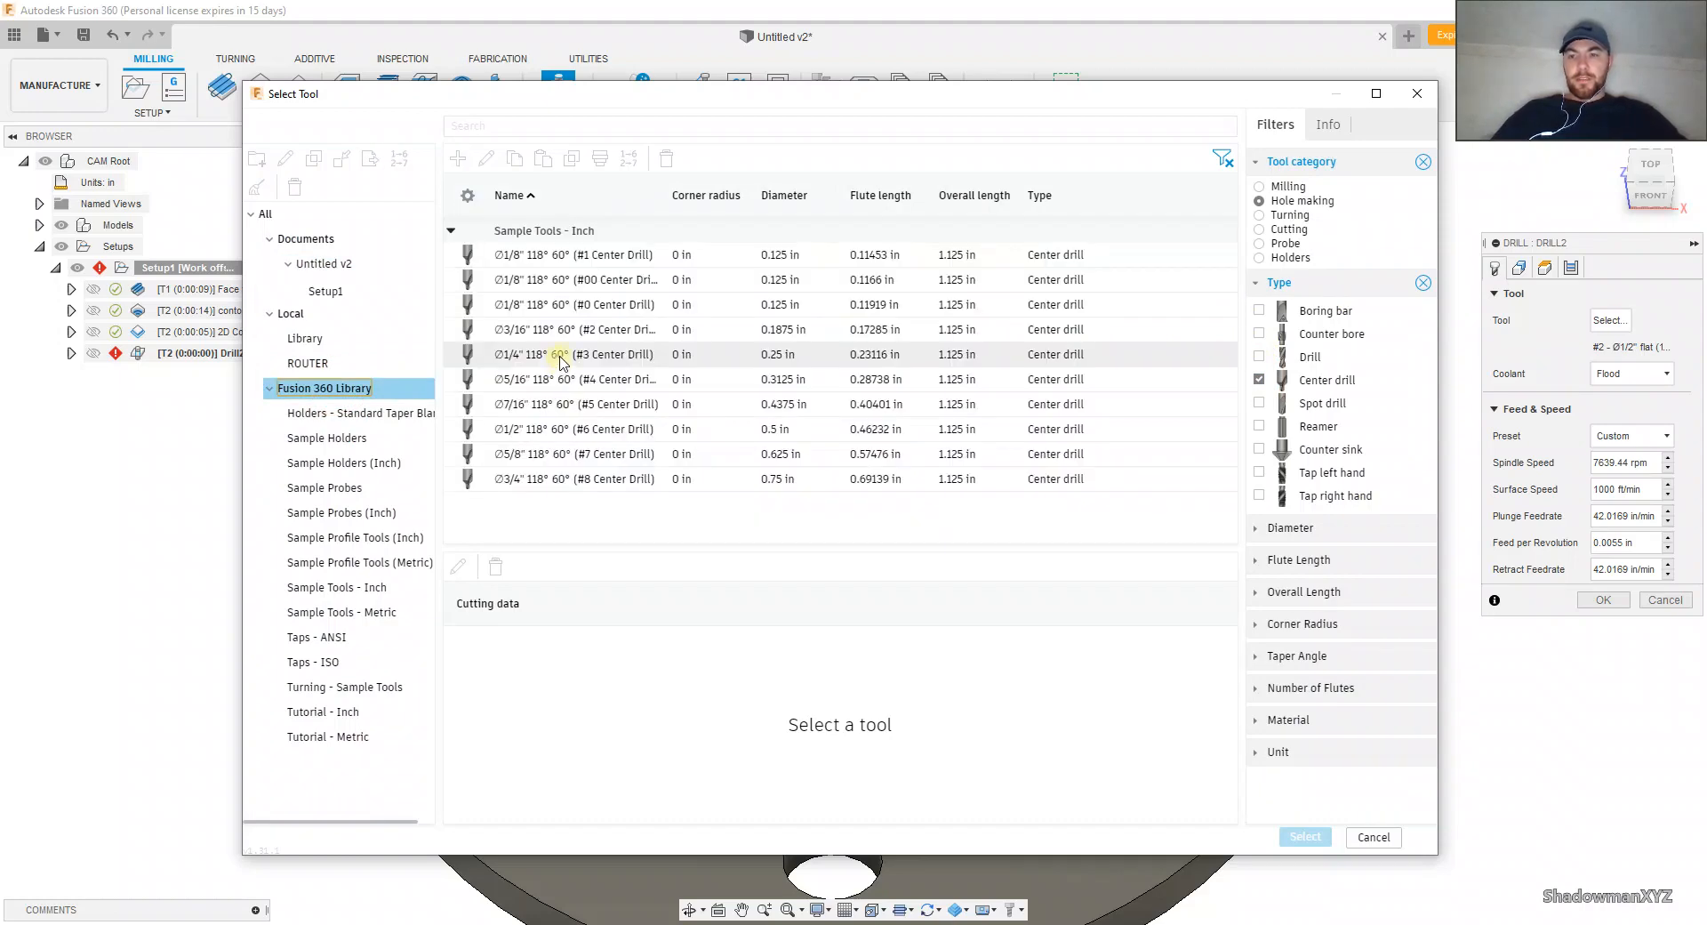
{"action": "left_click", "coordinate": [559, 379]}
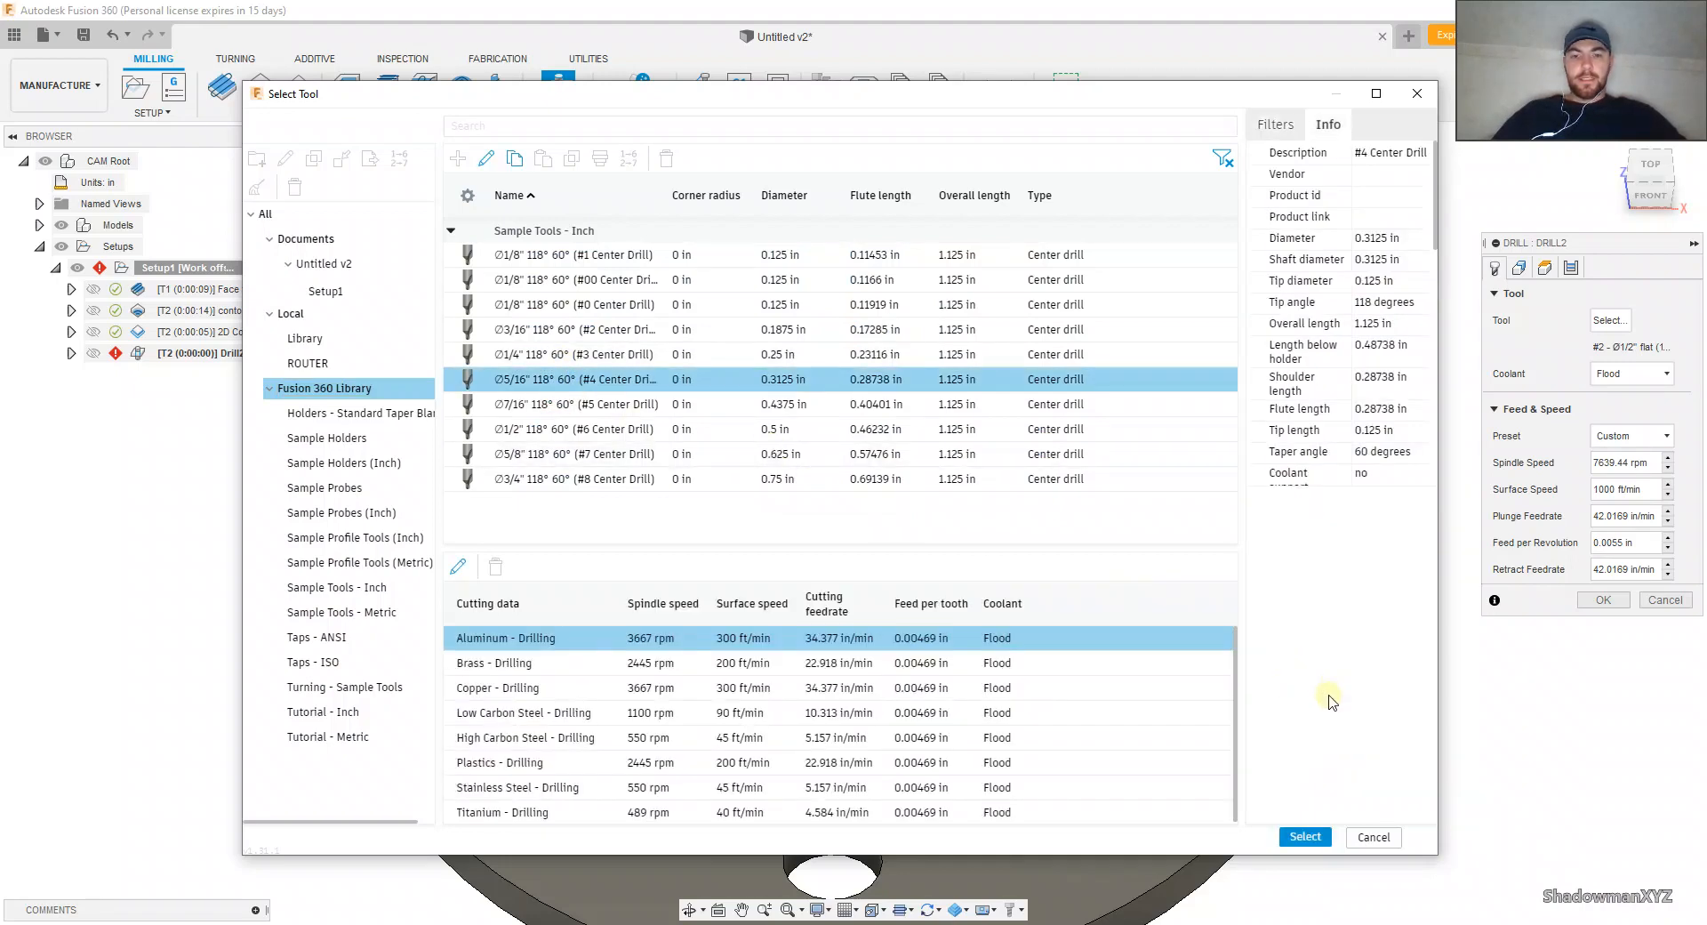
{"action": "left_click", "coordinate": [1304, 837]}
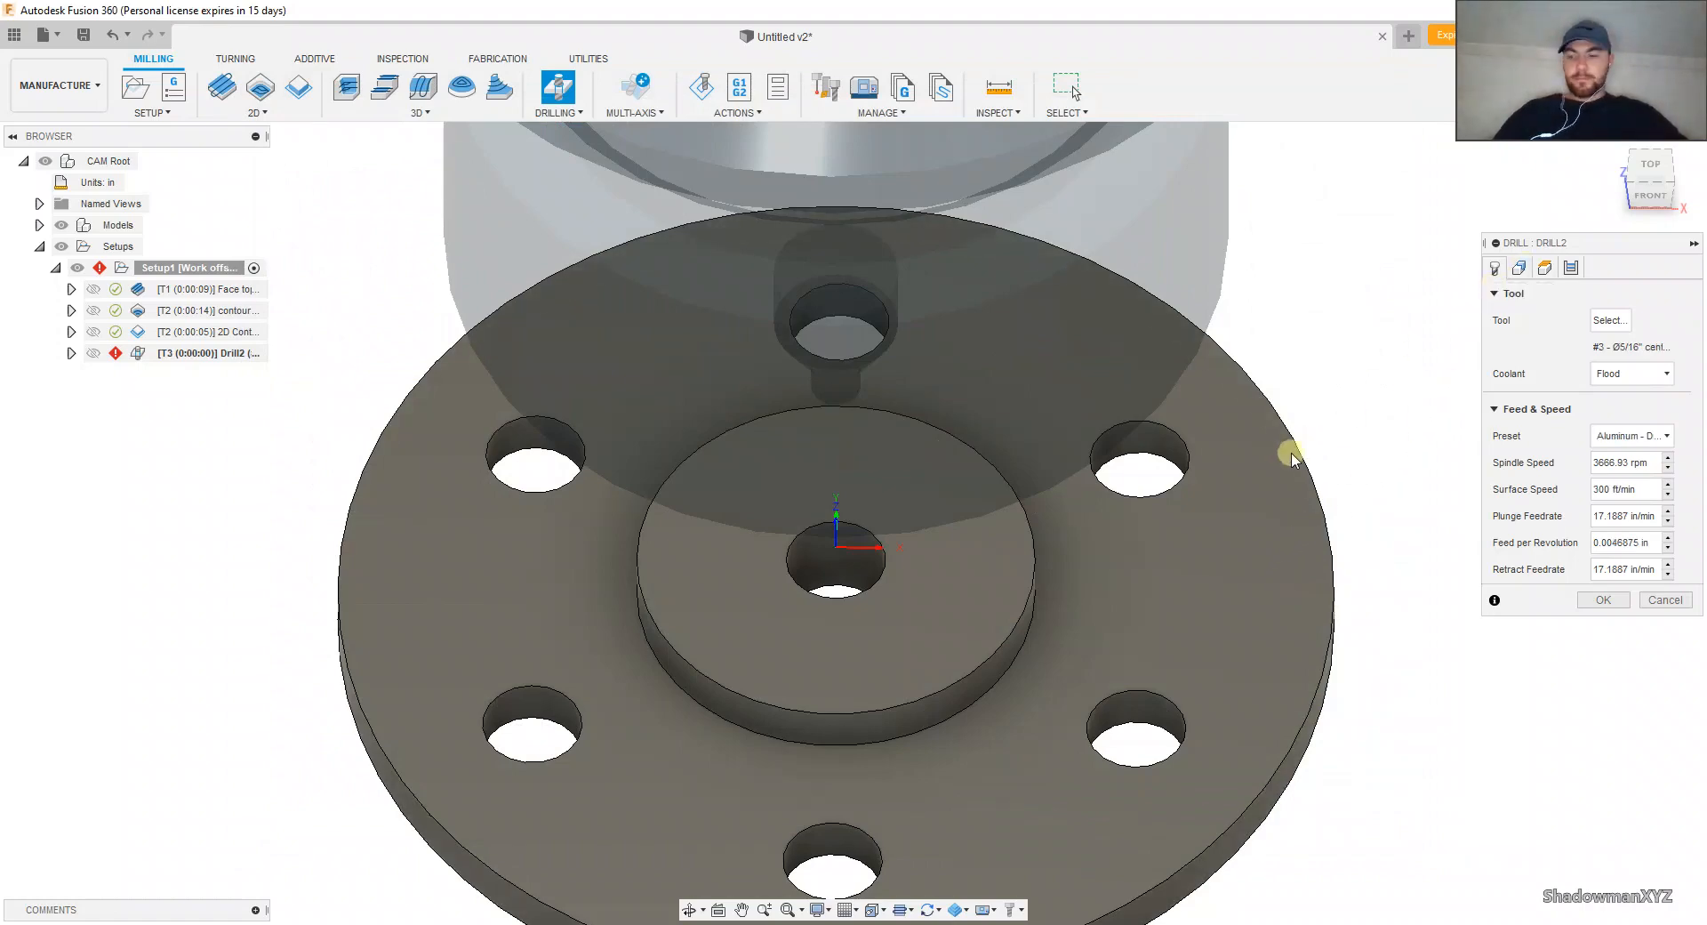
Step: Choose three adjacent outer flange hole faces as the Drill operation's geometry
{"action": "middle_click_drag", "start_coordinate": [1288, 450], "coordinate": [1128, 464], "text": "shift"}
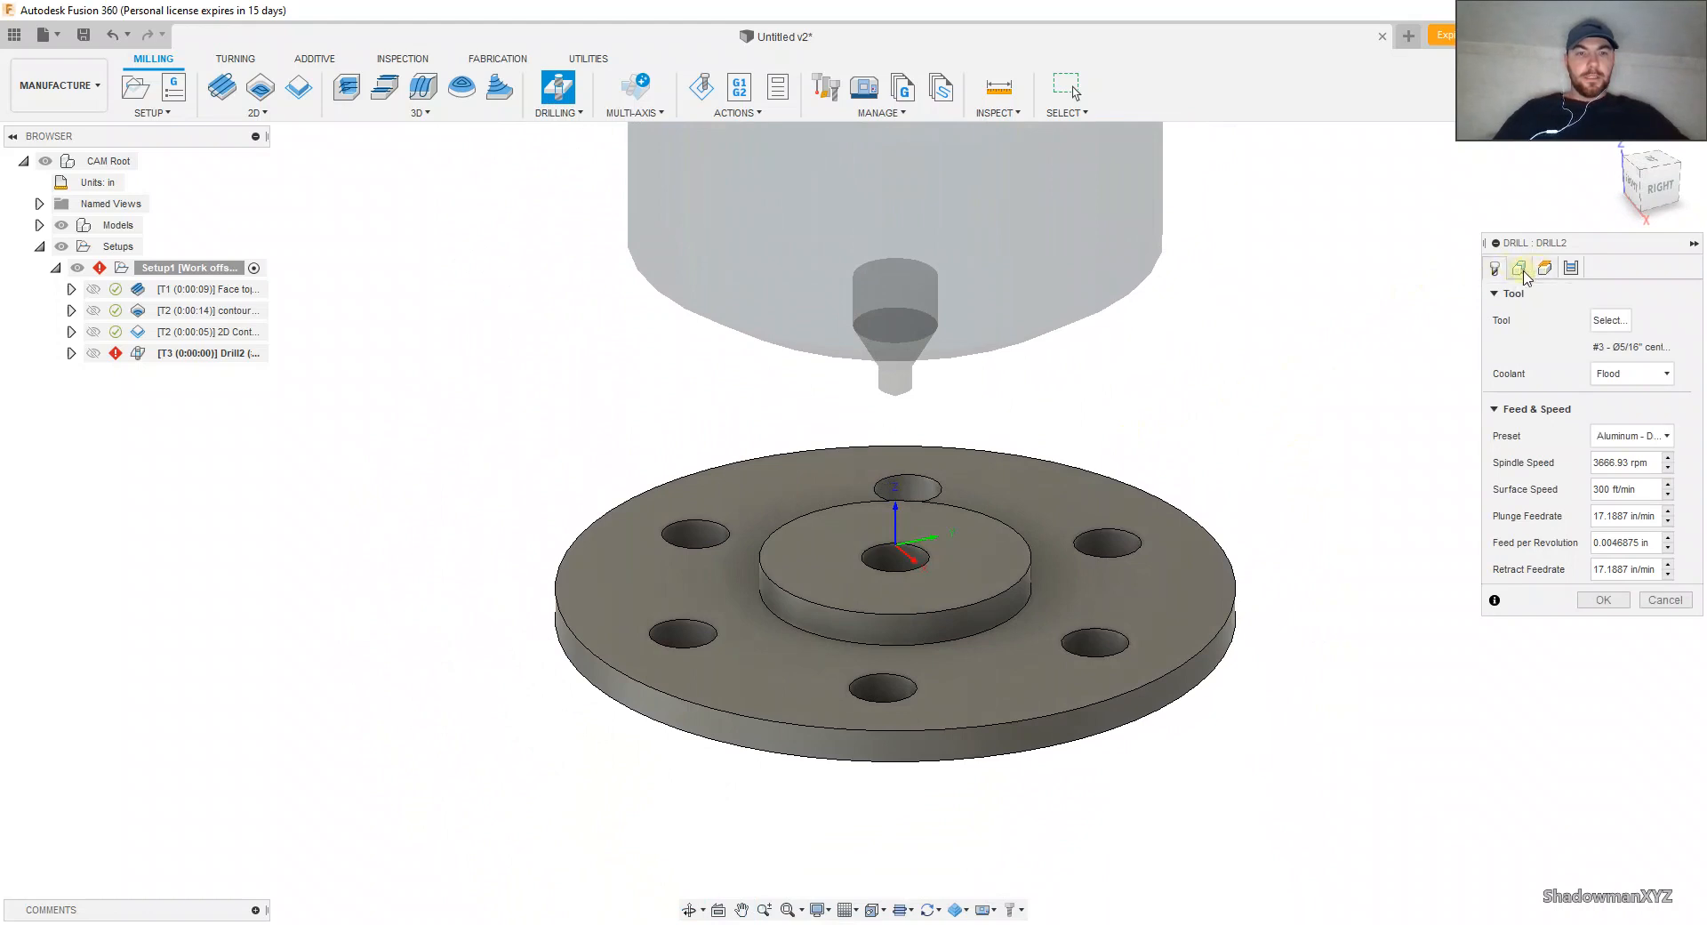
{"action": "left_click", "coordinate": [1519, 267]}
{"action": "left_click", "coordinate": [1121, 540]}
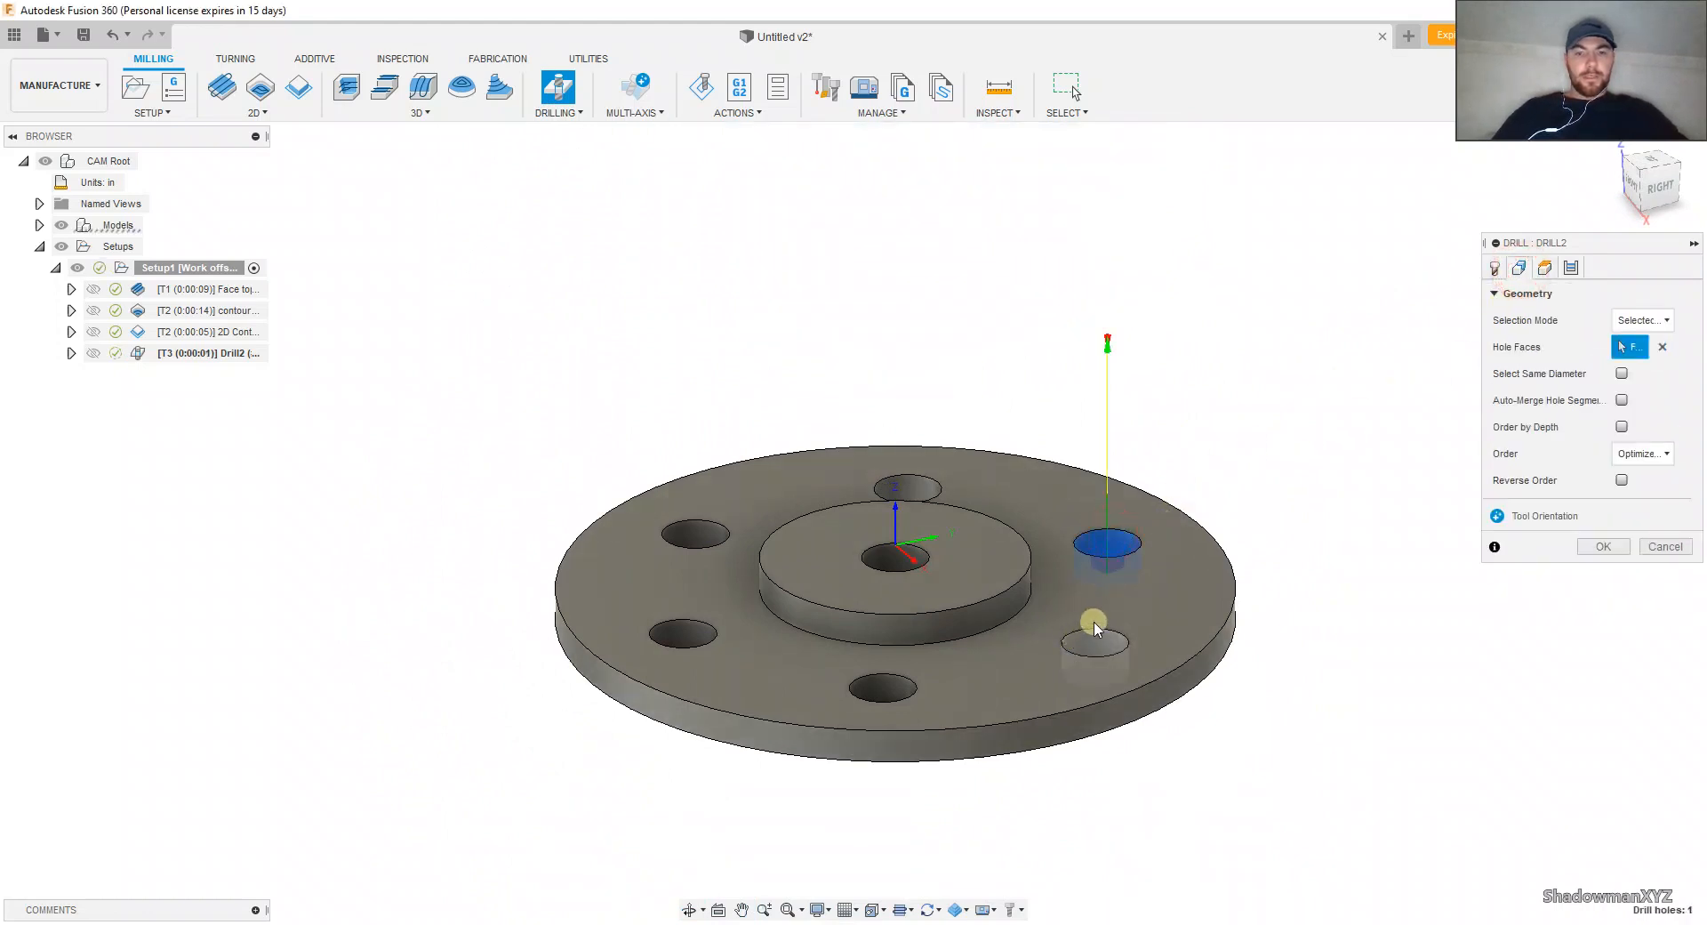
{"action": "left_click", "coordinate": [1090, 642]}
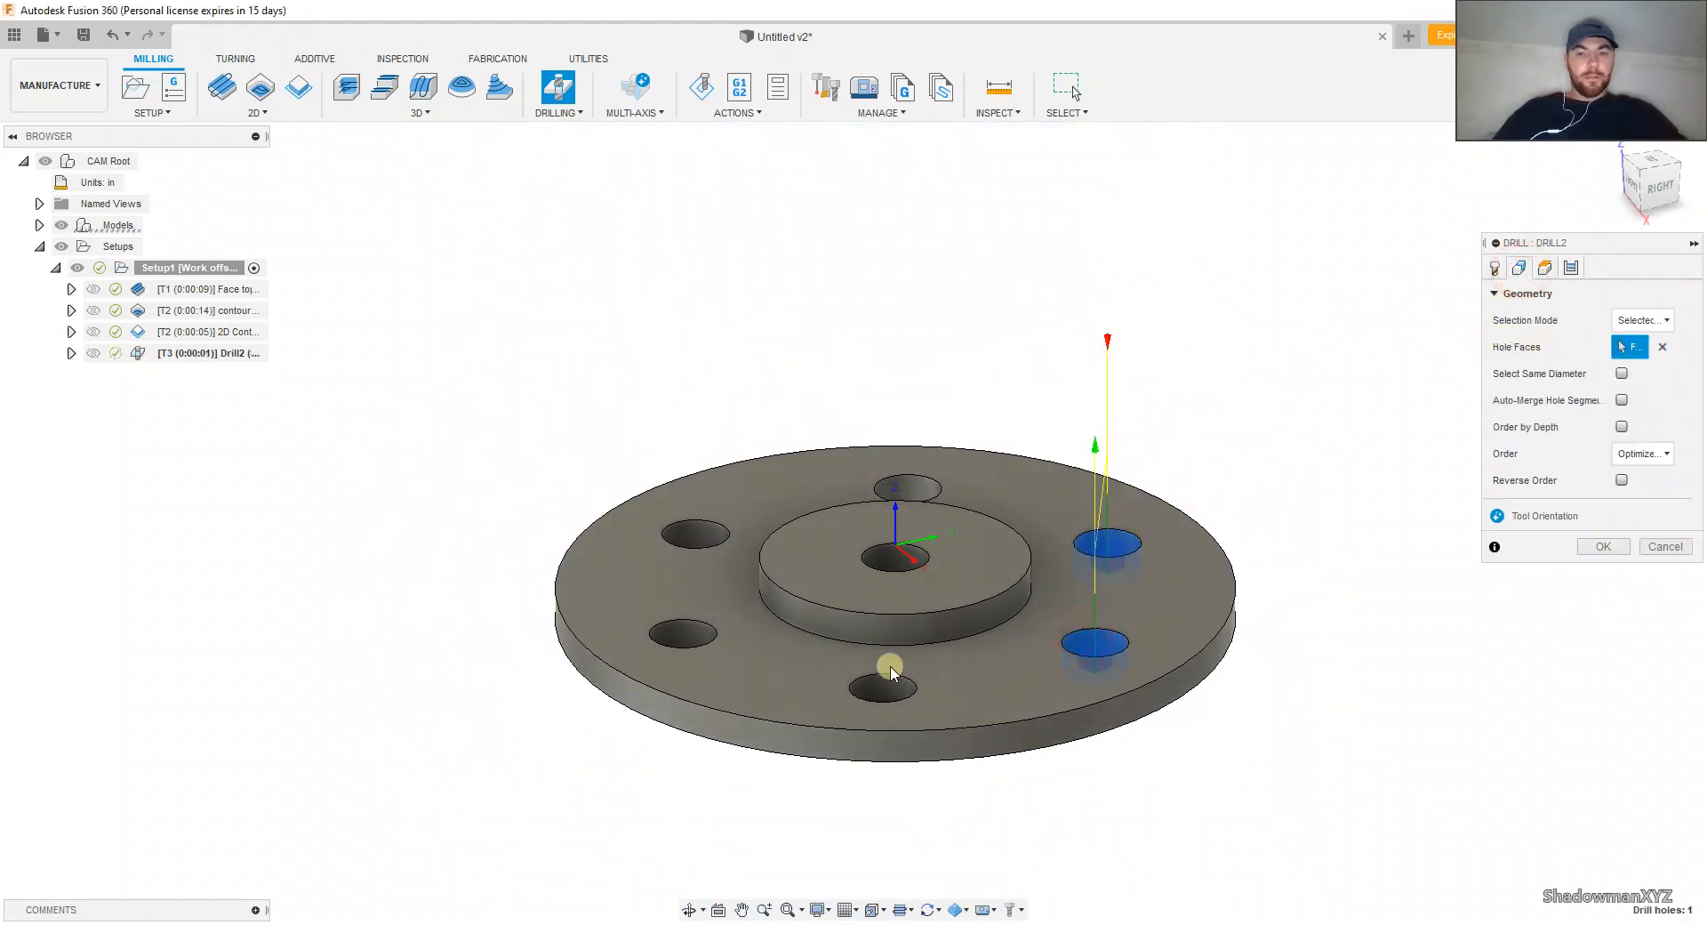
{"action": "left_click", "coordinate": [885, 685]}
Step: Try the Diameter range selection mode for the drilled holes, inspect the affected holes, and return to Selected faces
{"action": "left_click", "coordinate": [1640, 320]}
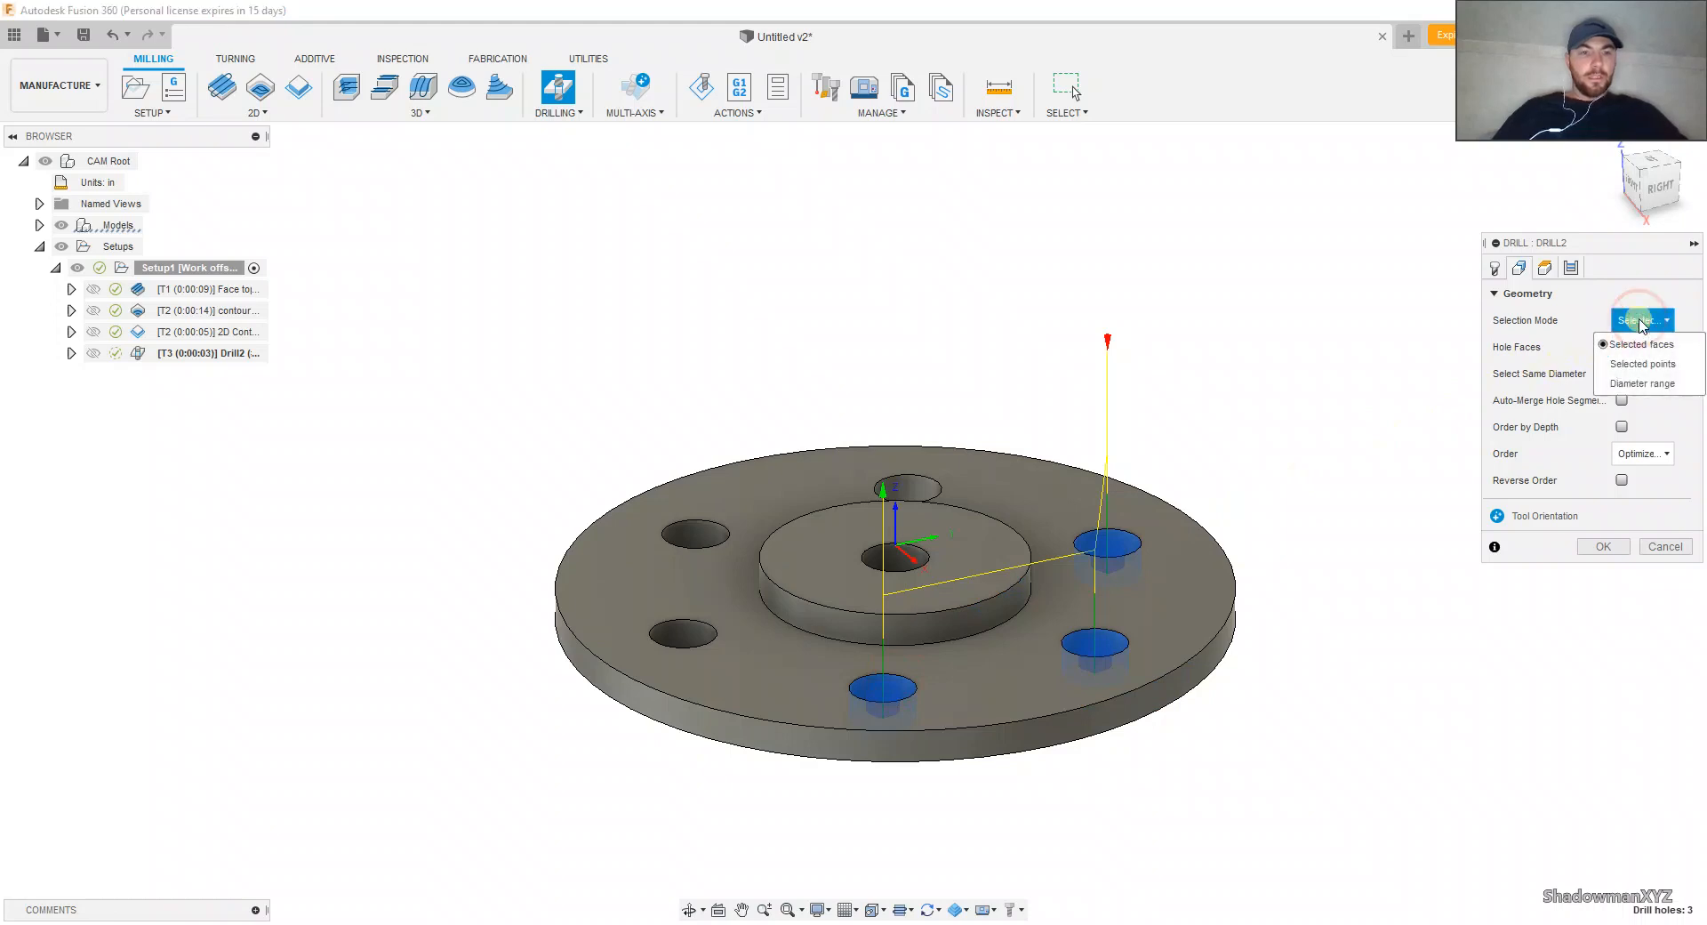
{"action": "left_click", "coordinate": [1634, 382]}
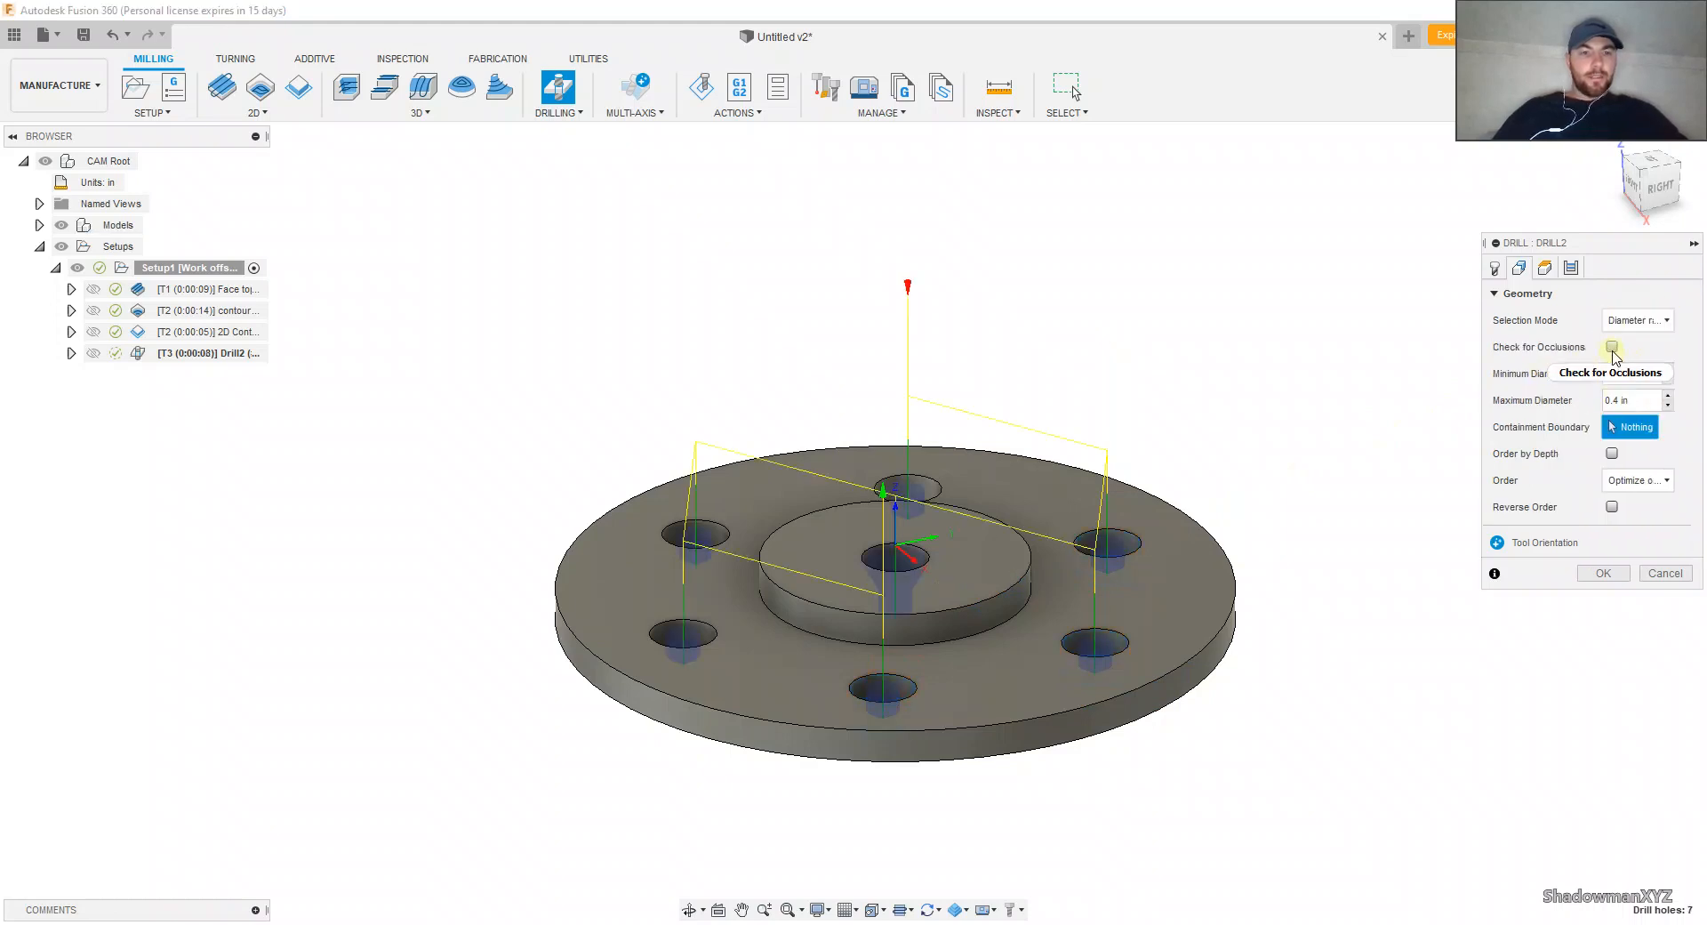
{"action": "middle_click_drag", "start_coordinate": [899, 483], "coordinate": [972, 483], "text": "shift"}
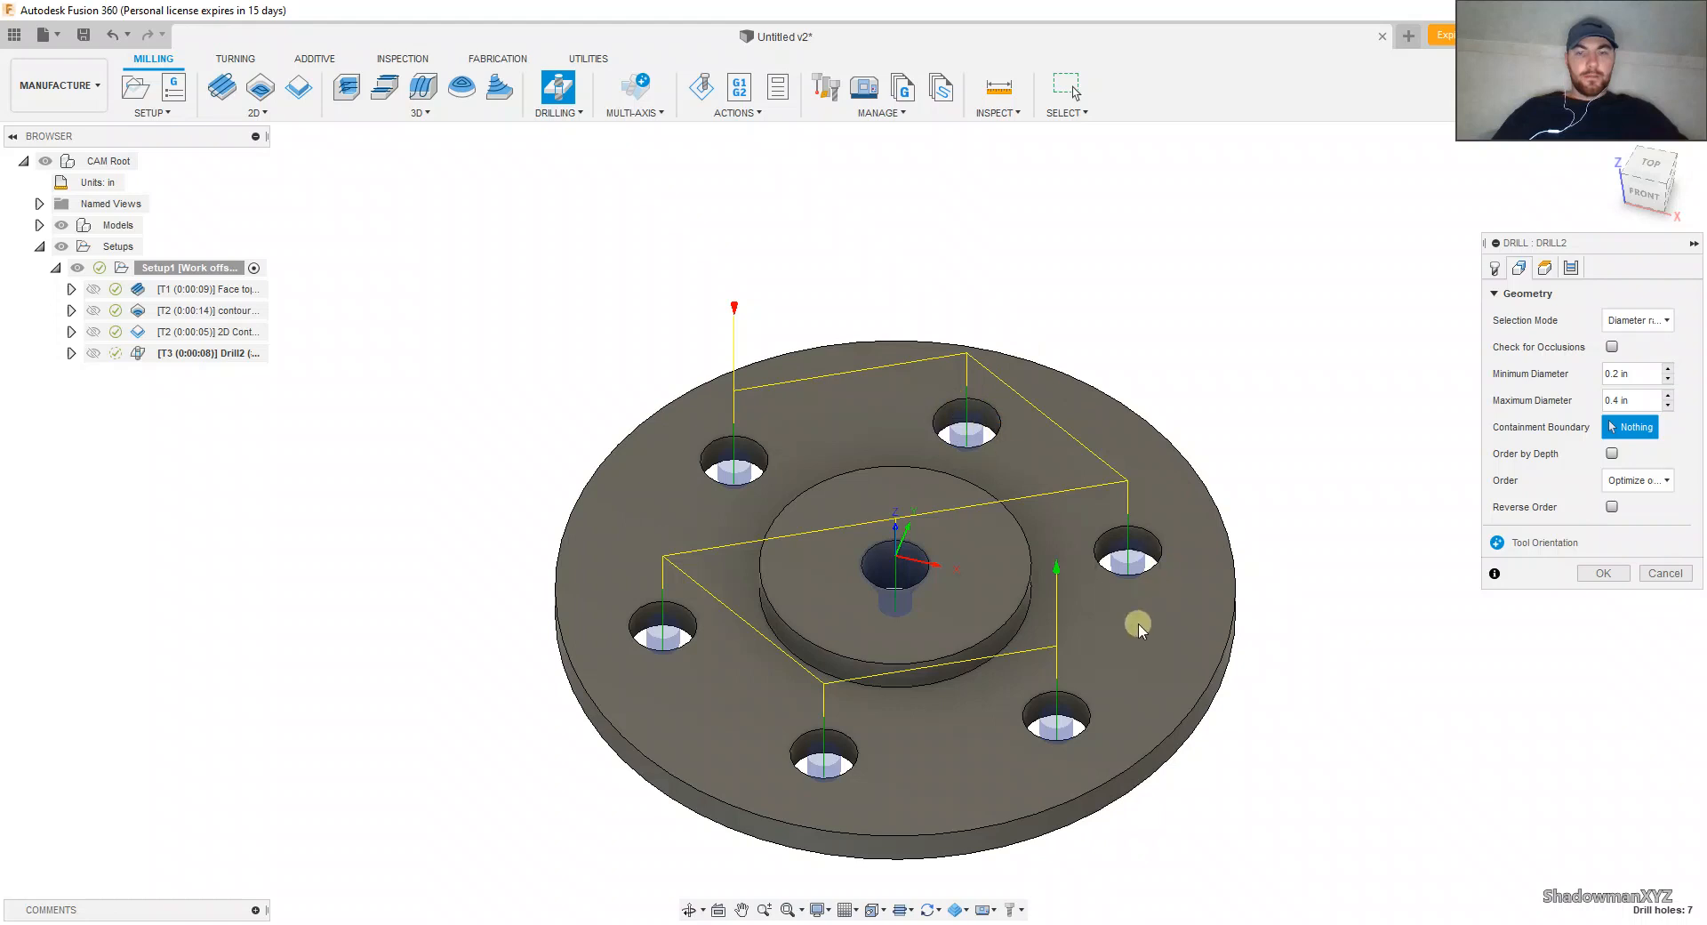
{"action": "scroll", "coordinate": [889, 524], "scroll_direction": "down", "scroll_amount": 3}
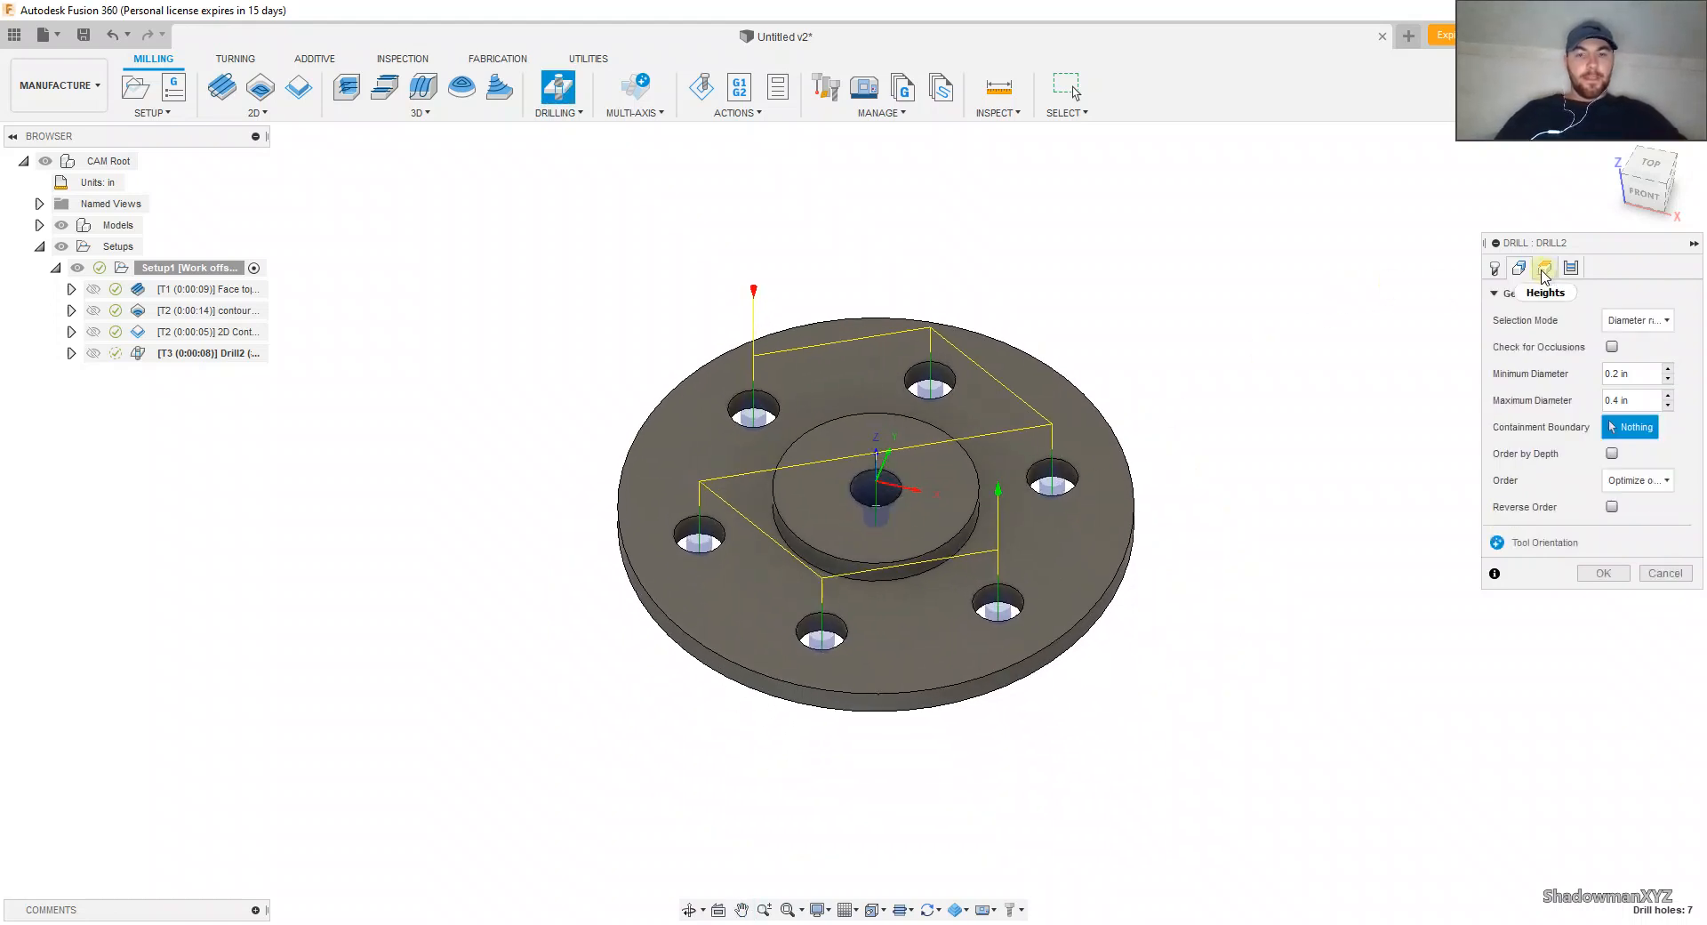
{"action": "left_click", "coordinate": [1647, 327]}
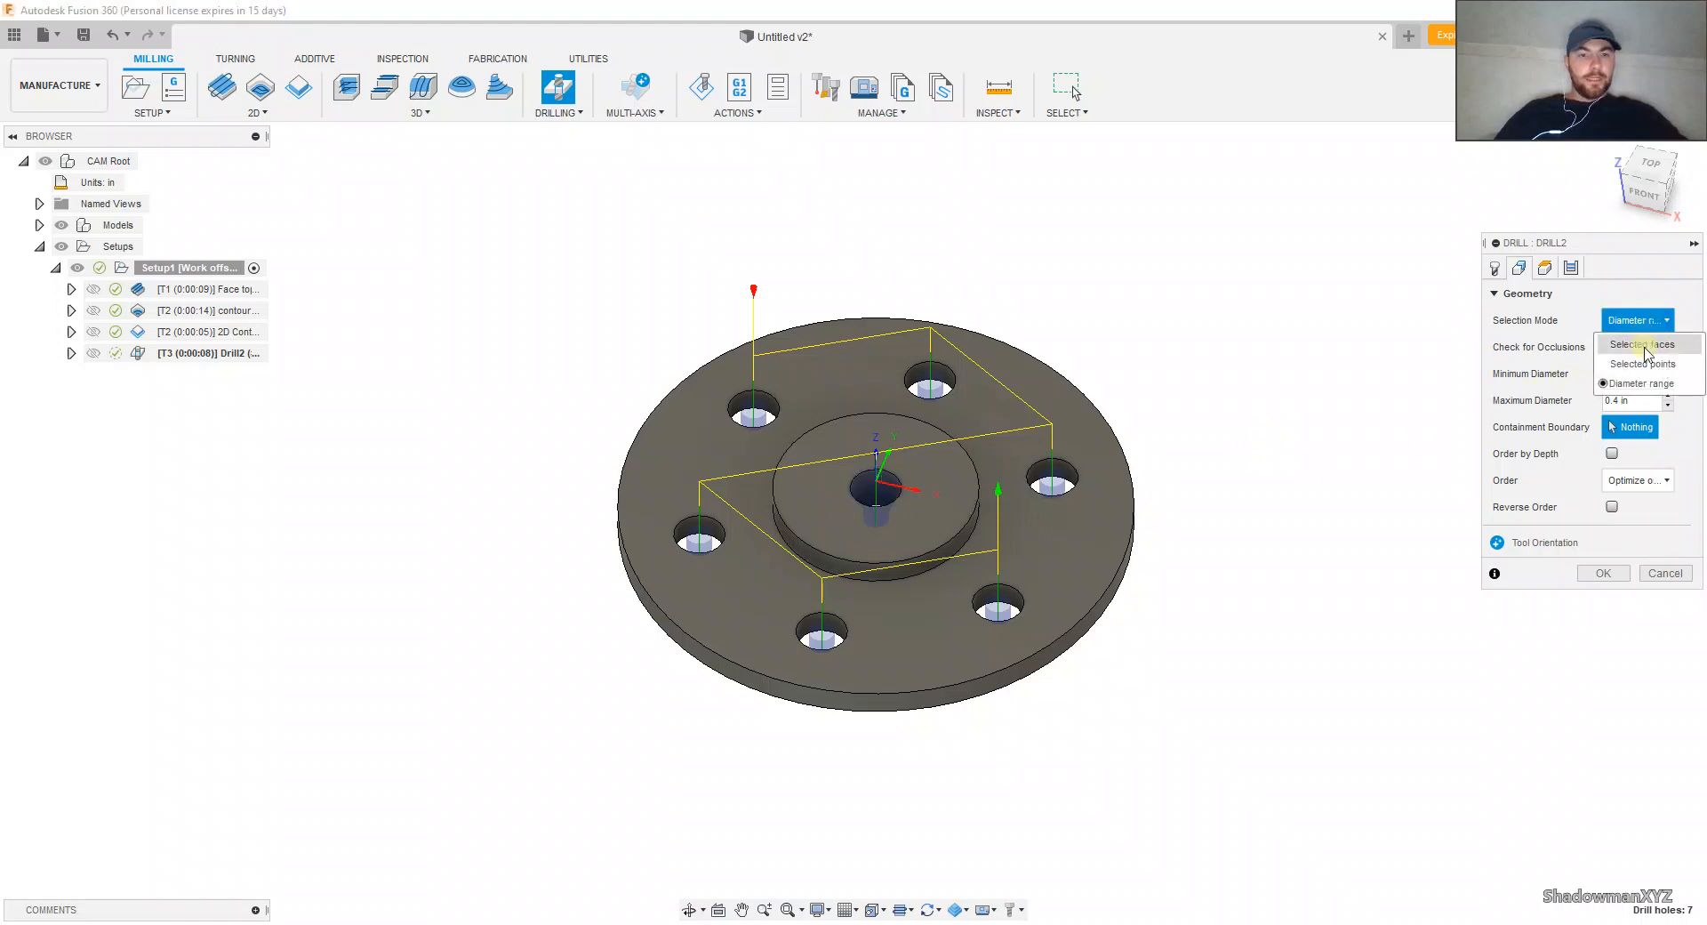
{"action": "left_click", "coordinate": [1643, 344]}
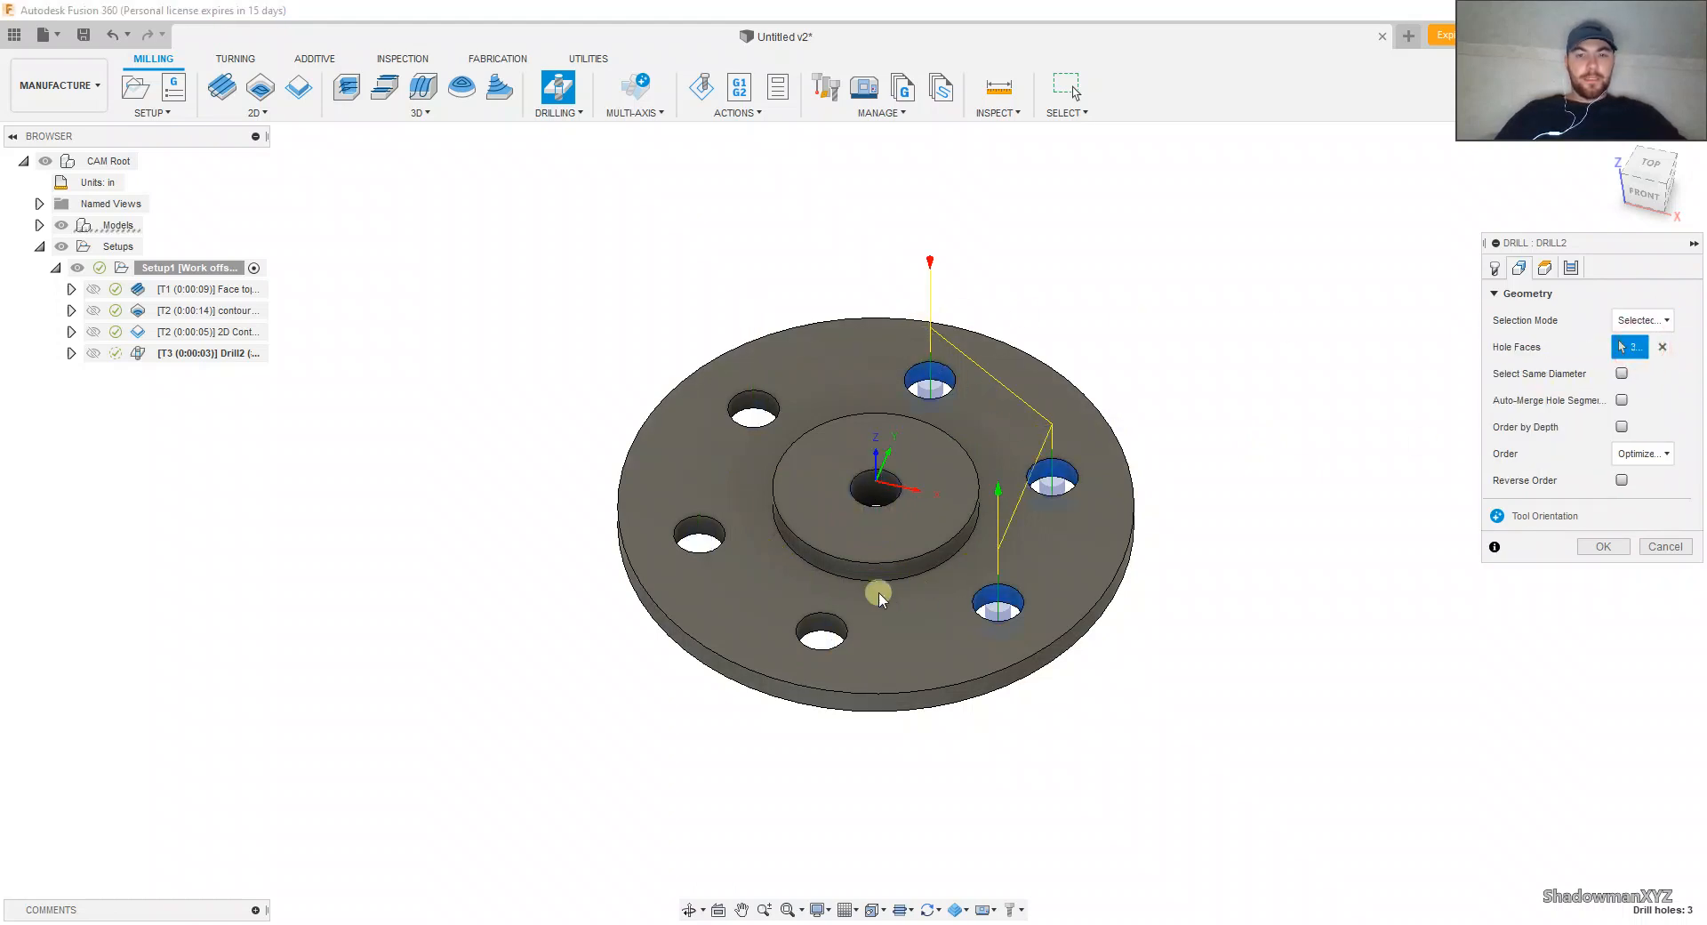
Step: Add the three remaining outer hole faces to the drilling geometry, leaving out the centre hole
{"action": "left_click", "coordinate": [816, 625]}
{"action": "left_click", "coordinate": [696, 532]}
{"action": "left_click", "coordinate": [753, 410]}
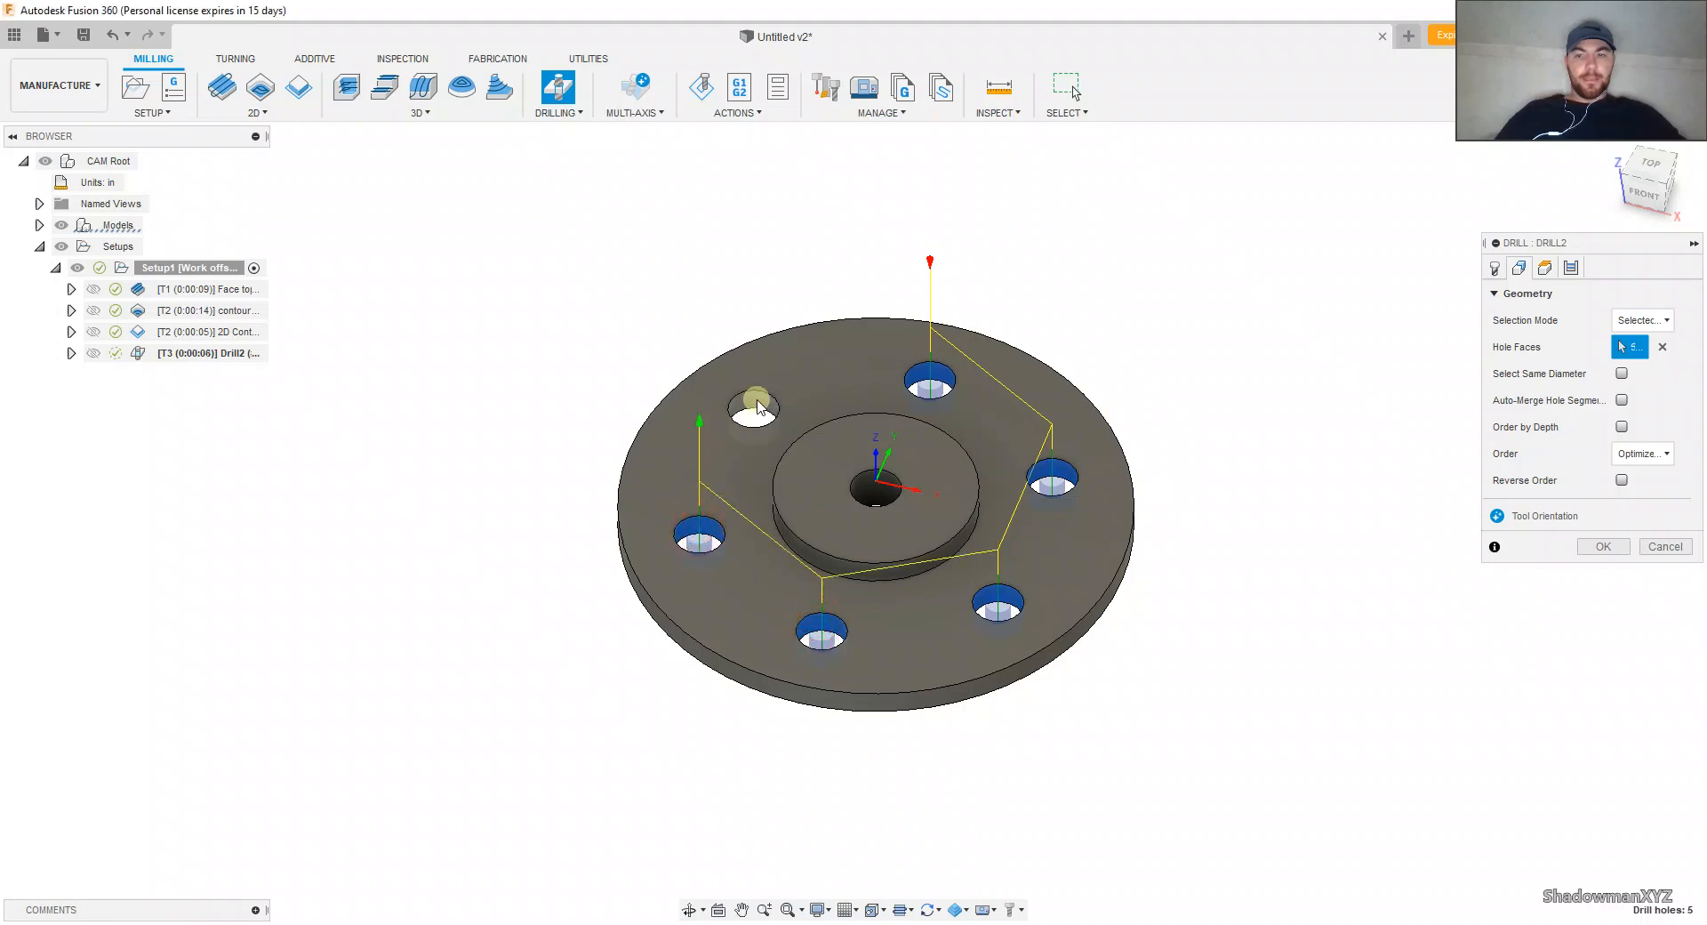
{"action": "middle_click_drag", "start_coordinate": [876, 480], "coordinate": [920, 478], "text": "shift"}
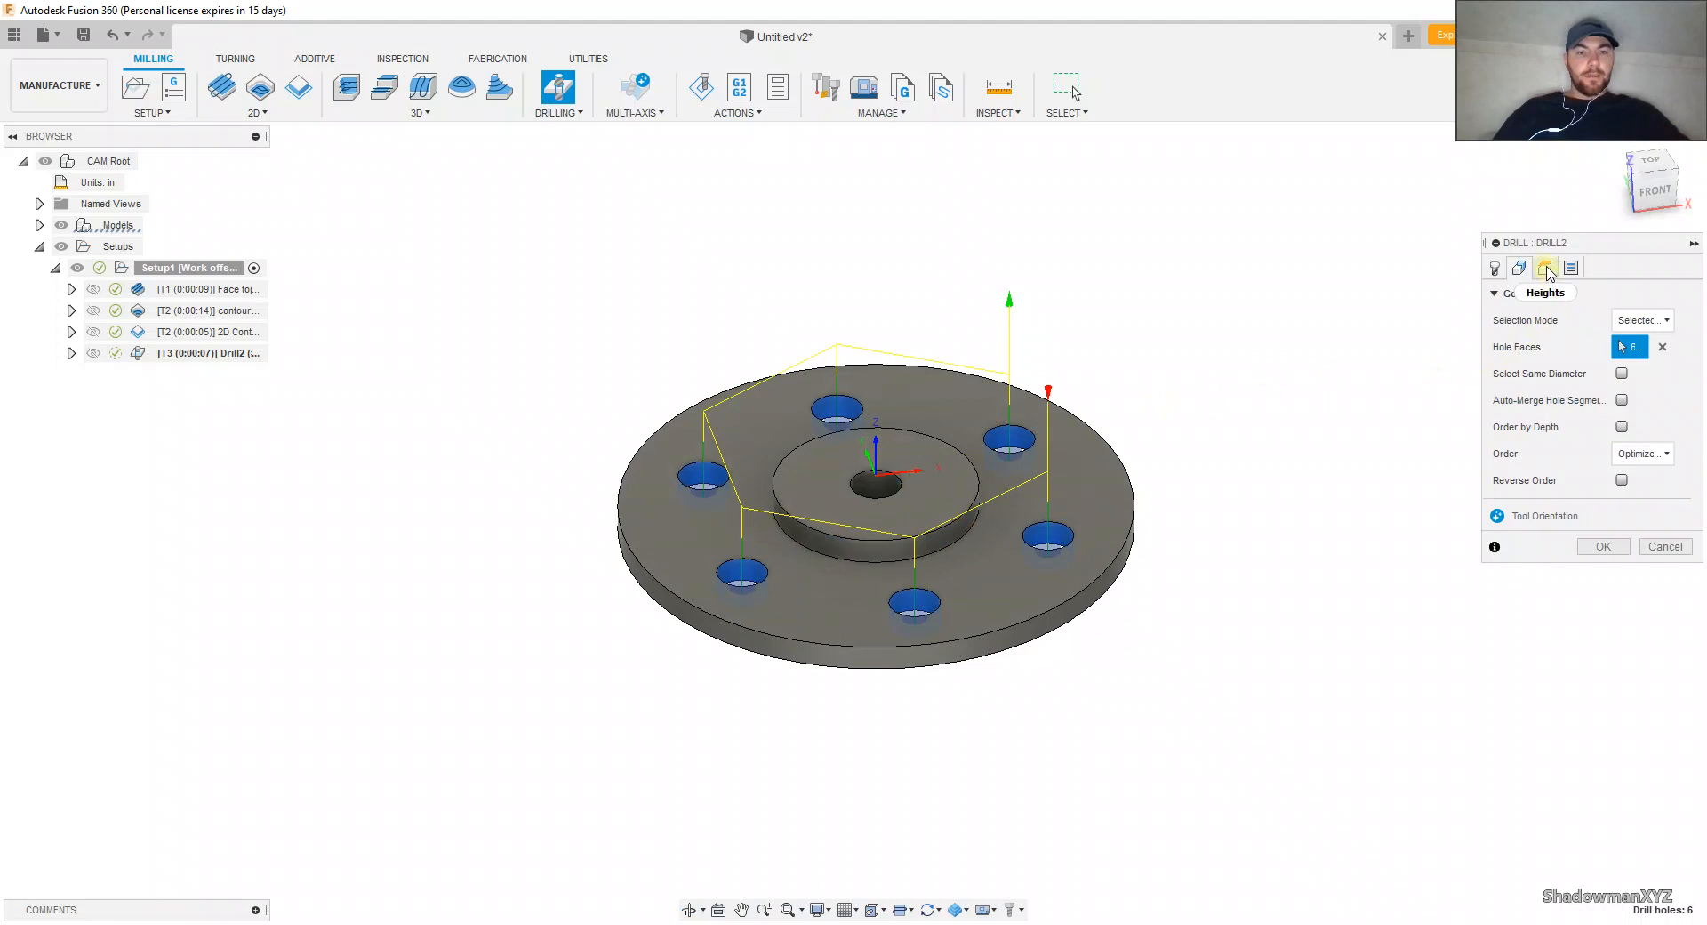
Step: Review the Drill operation's tool, geometry, heights and cycle settings
{"action": "left_click", "coordinate": [1494, 267]}
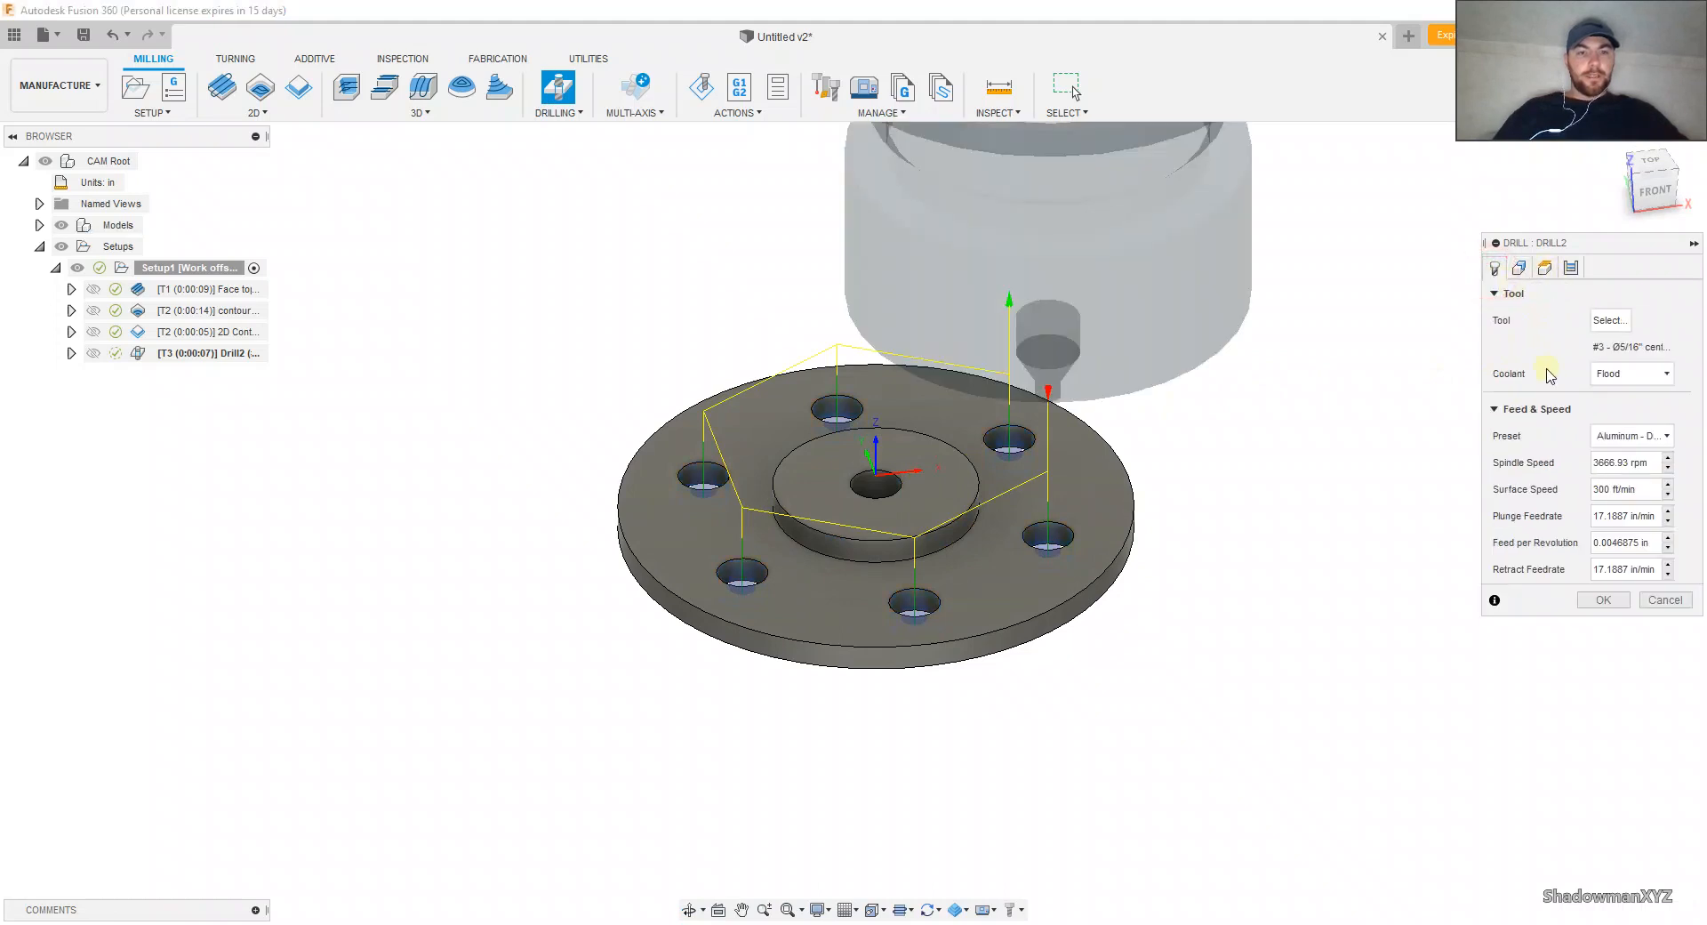
{"action": "left_click", "coordinate": [1518, 267]}
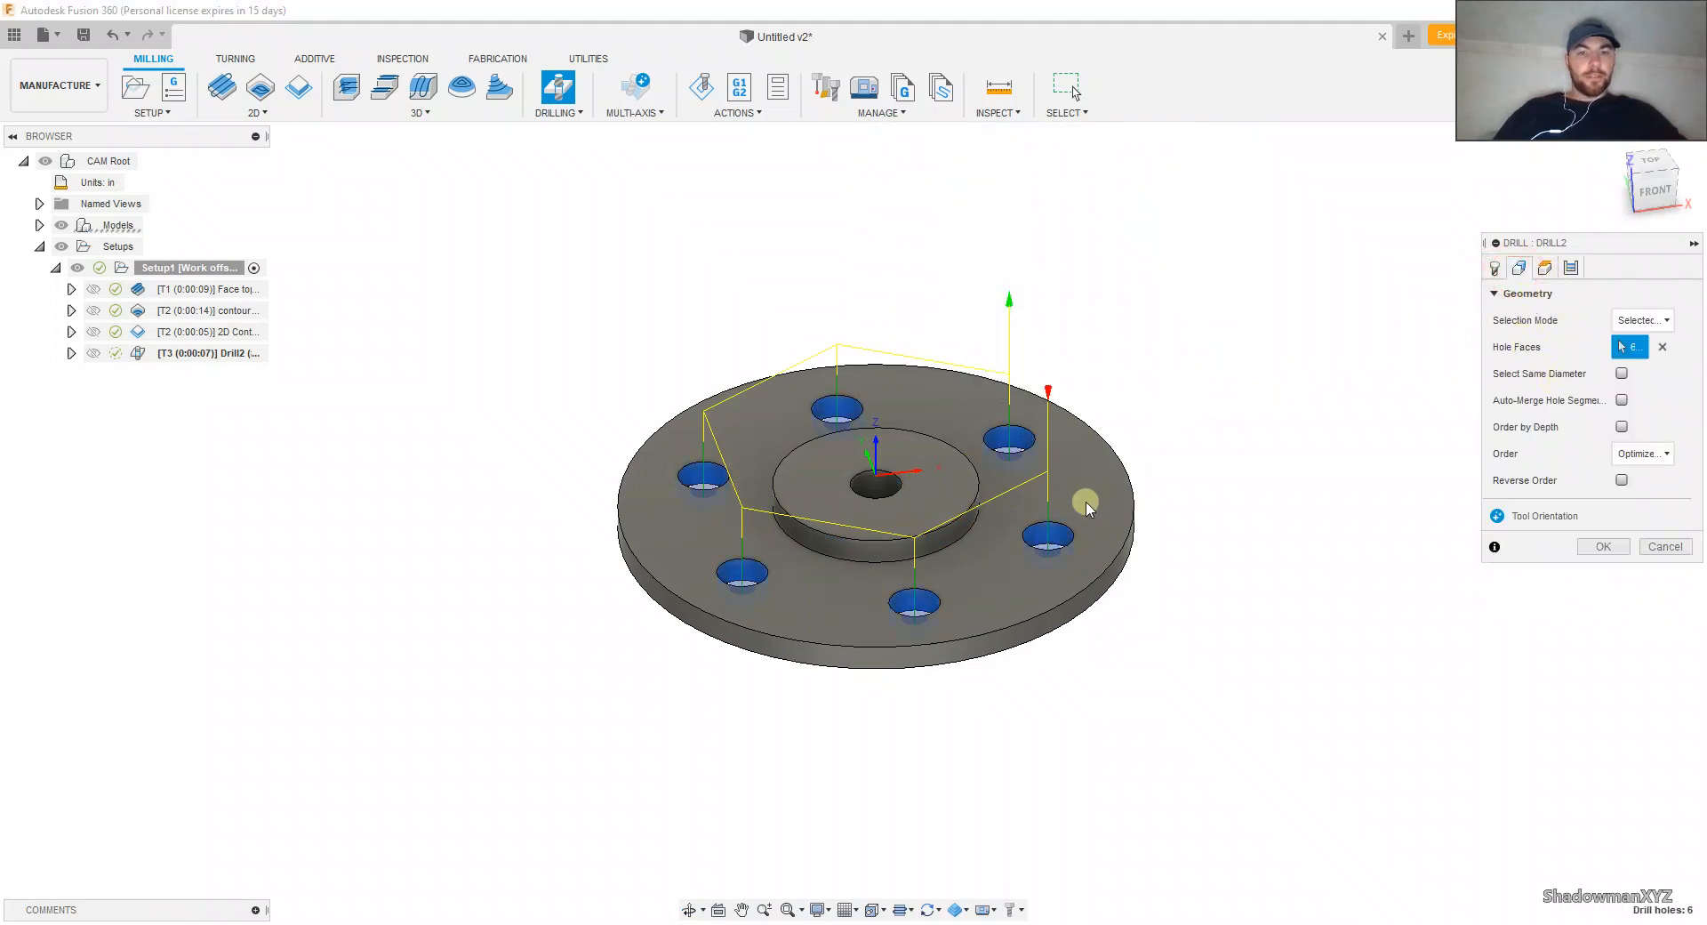
{"action": "left_click", "coordinate": [1545, 267]}
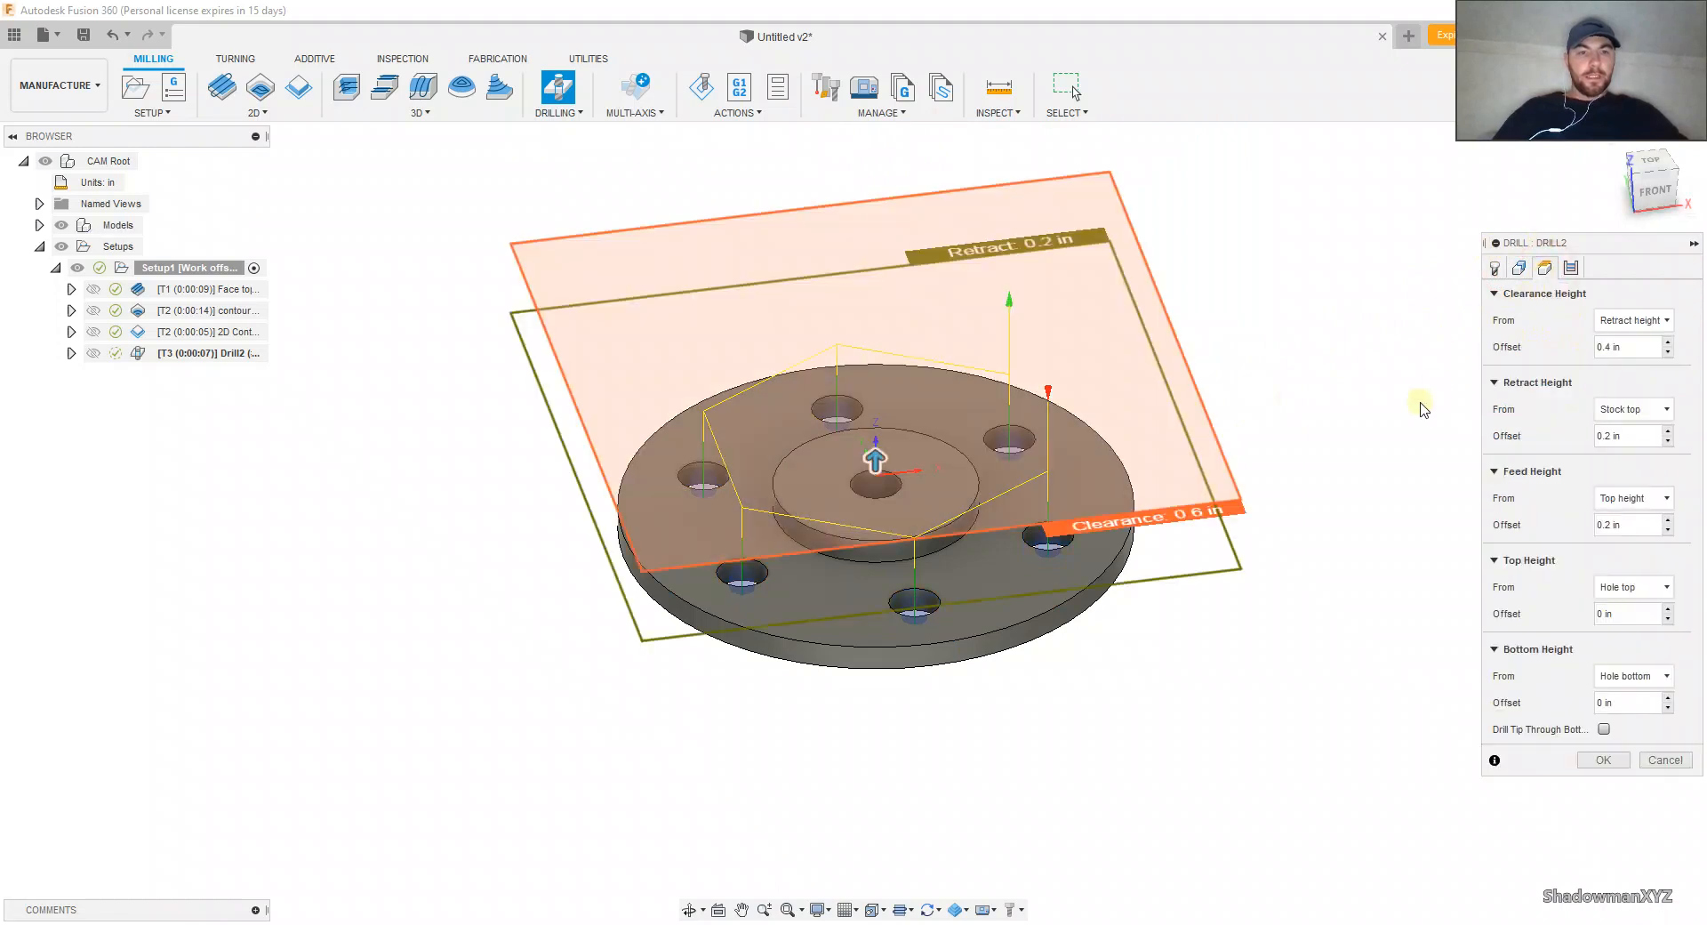
{"action": "left_click", "coordinate": [1571, 267]}
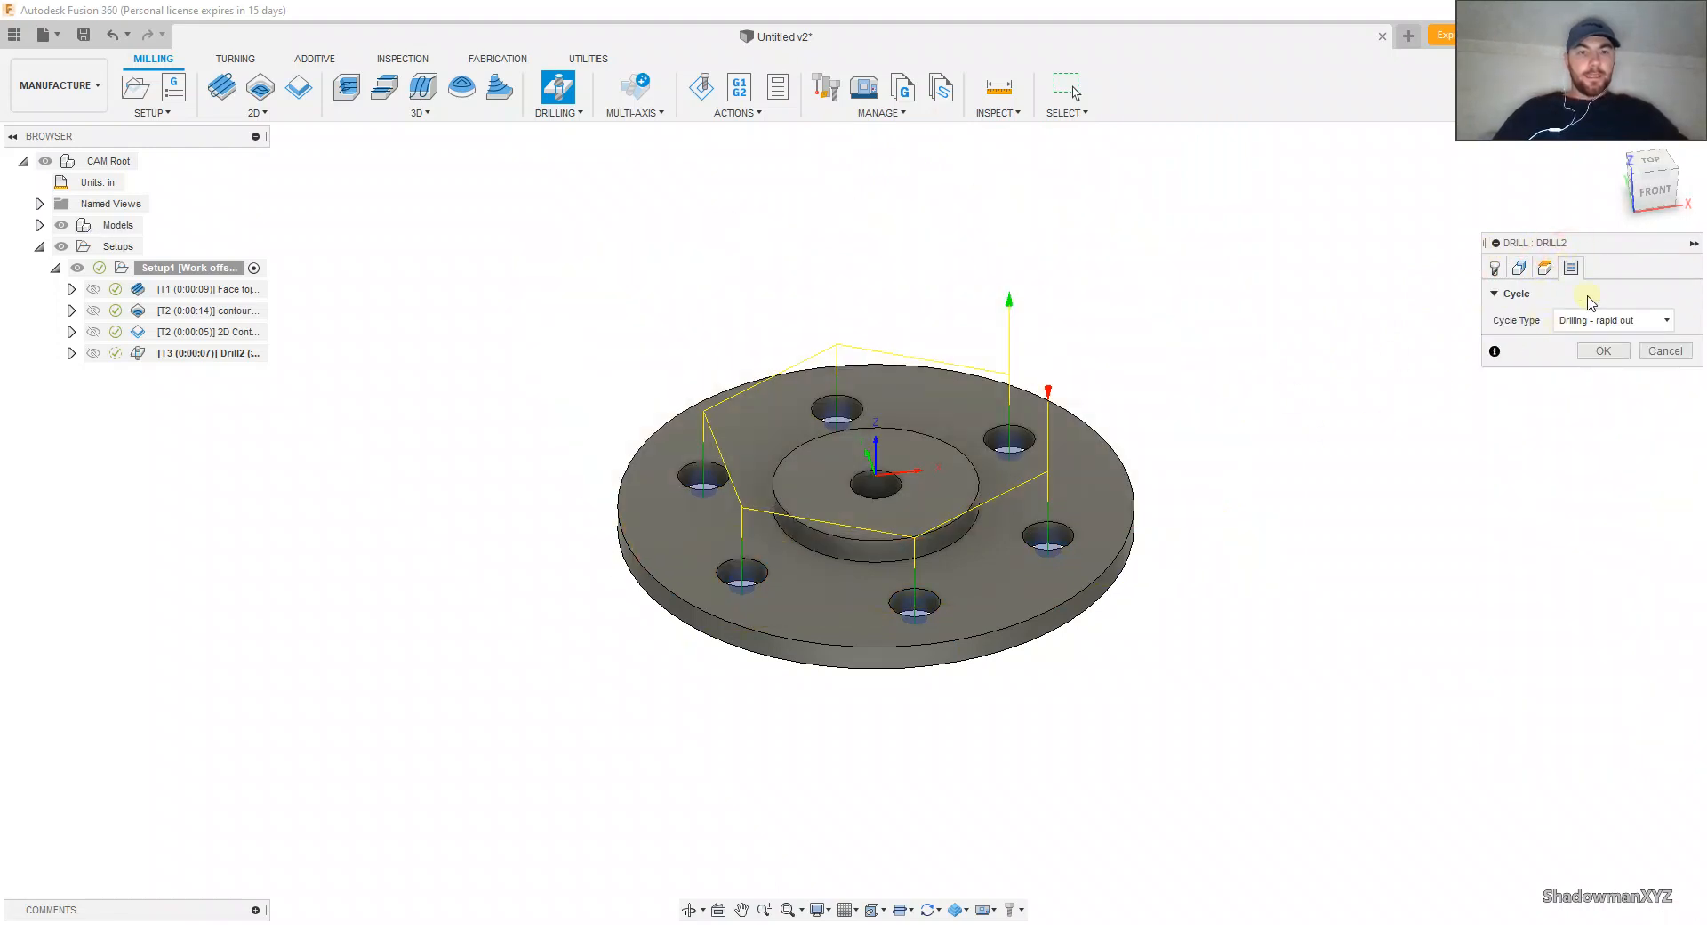
Step: Set the drill's bottom height from Selection, referencing the flange's upper face around the hub, and check it from the front
{"action": "left_click", "coordinate": [1544, 268]}
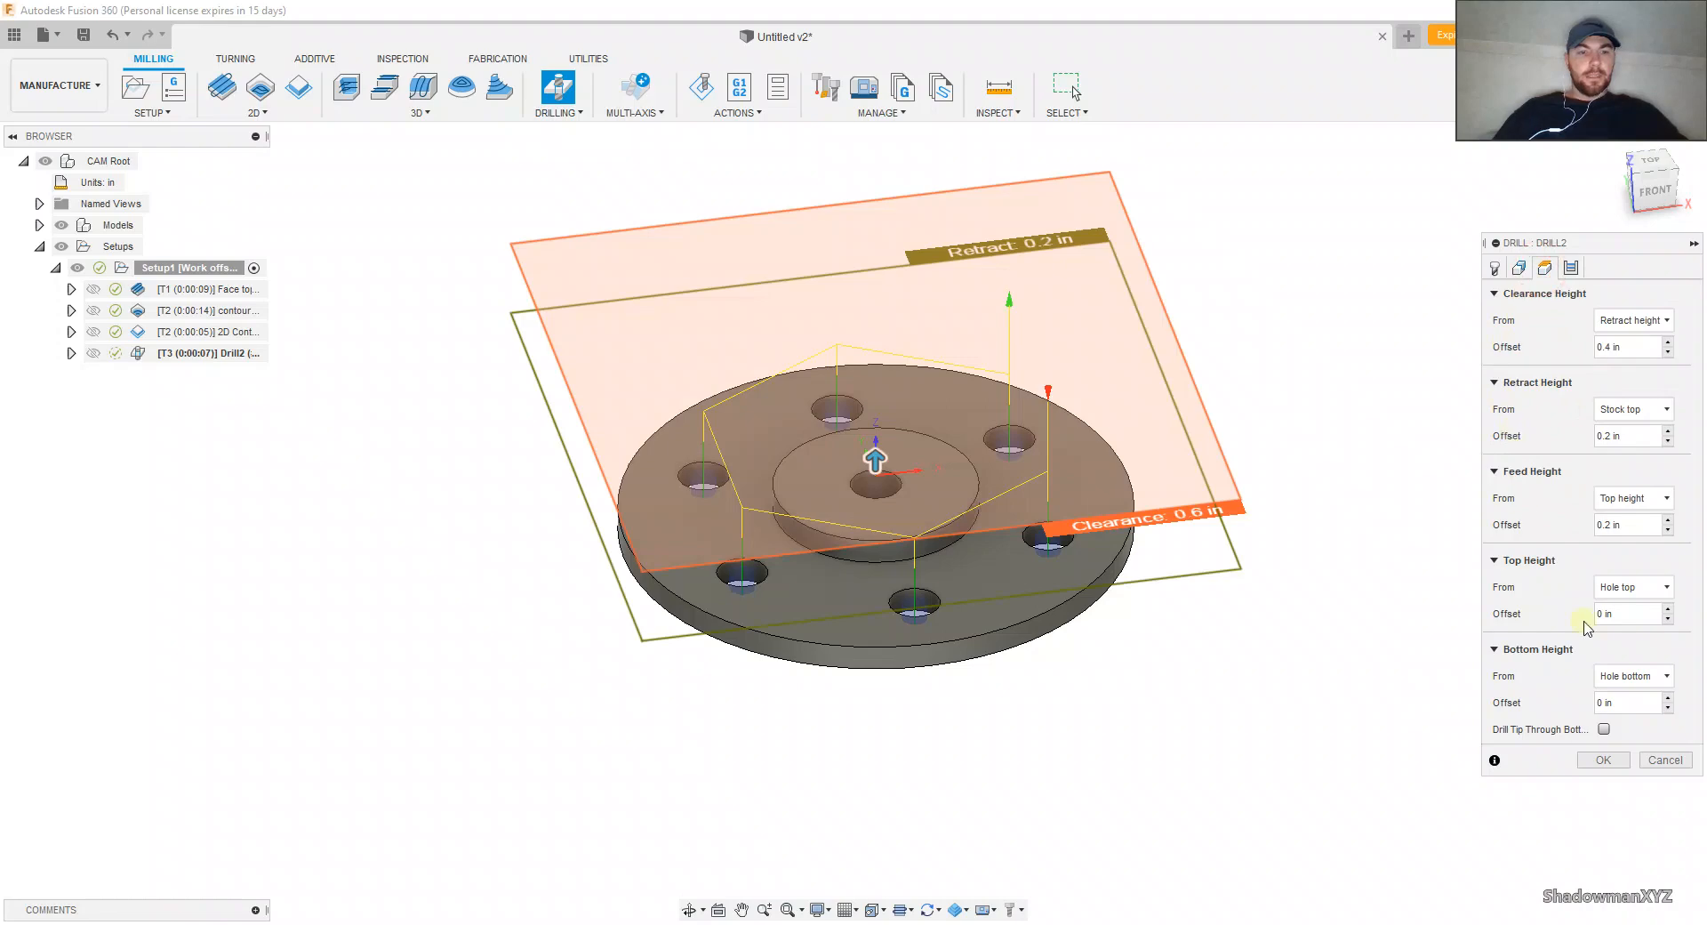
{"action": "left_click", "coordinate": [1628, 683]}
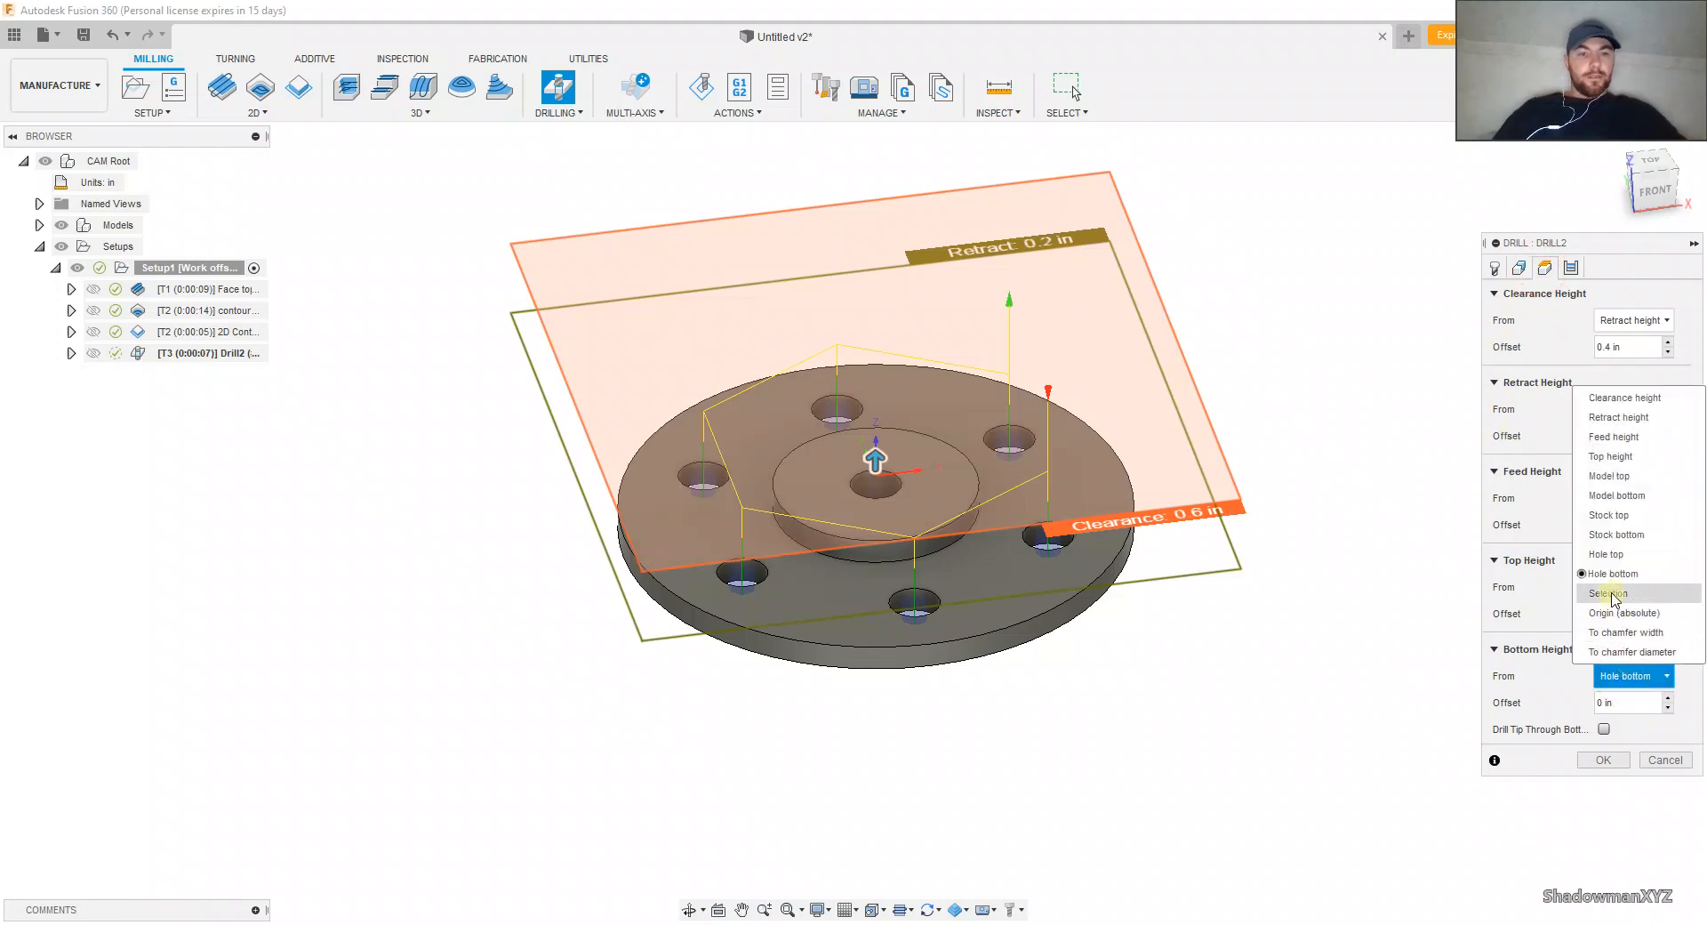
{"action": "left_click", "coordinate": [1516, 598]}
{"action": "middle_click_drag", "start_coordinate": [1267, 656], "coordinate": [1152, 555], "text": "shift"}
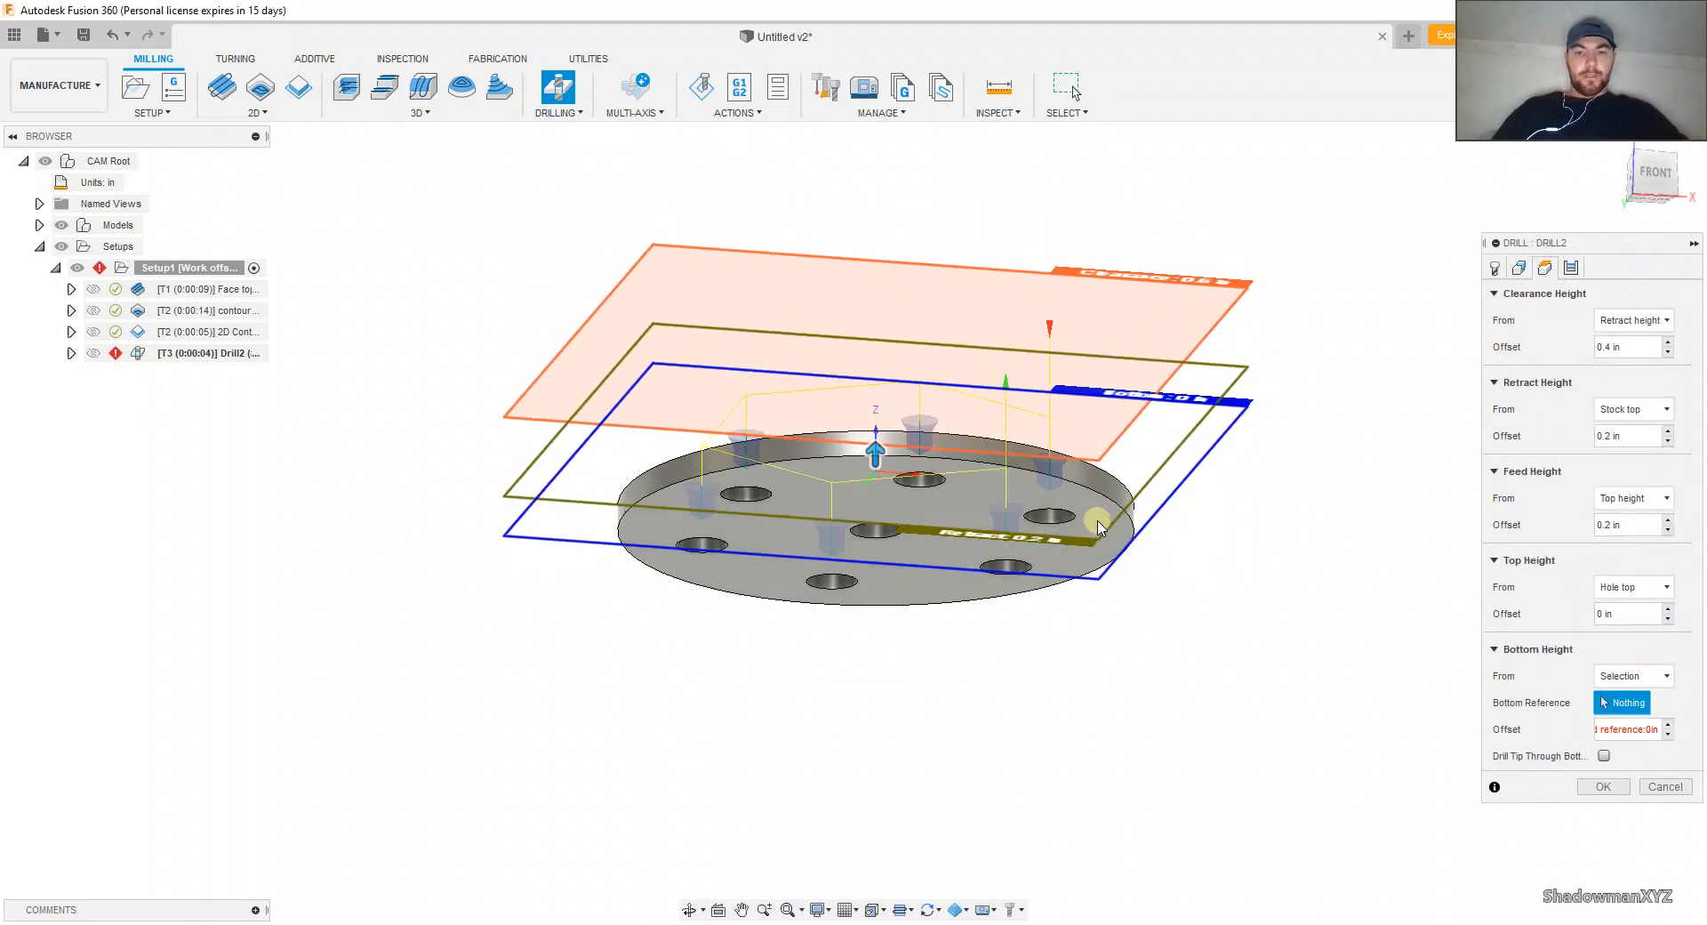
{"action": "middle_click_drag", "start_coordinate": [1065, 513], "coordinate": [1027, 558], "text": "shift"}
{"action": "scroll", "coordinate": [1064, 556], "scroll_direction": "up", "scroll_amount": 2}
{"action": "left_click", "coordinate": [1054, 610]}
{"action": "left_click", "coordinate": [1651, 179]}
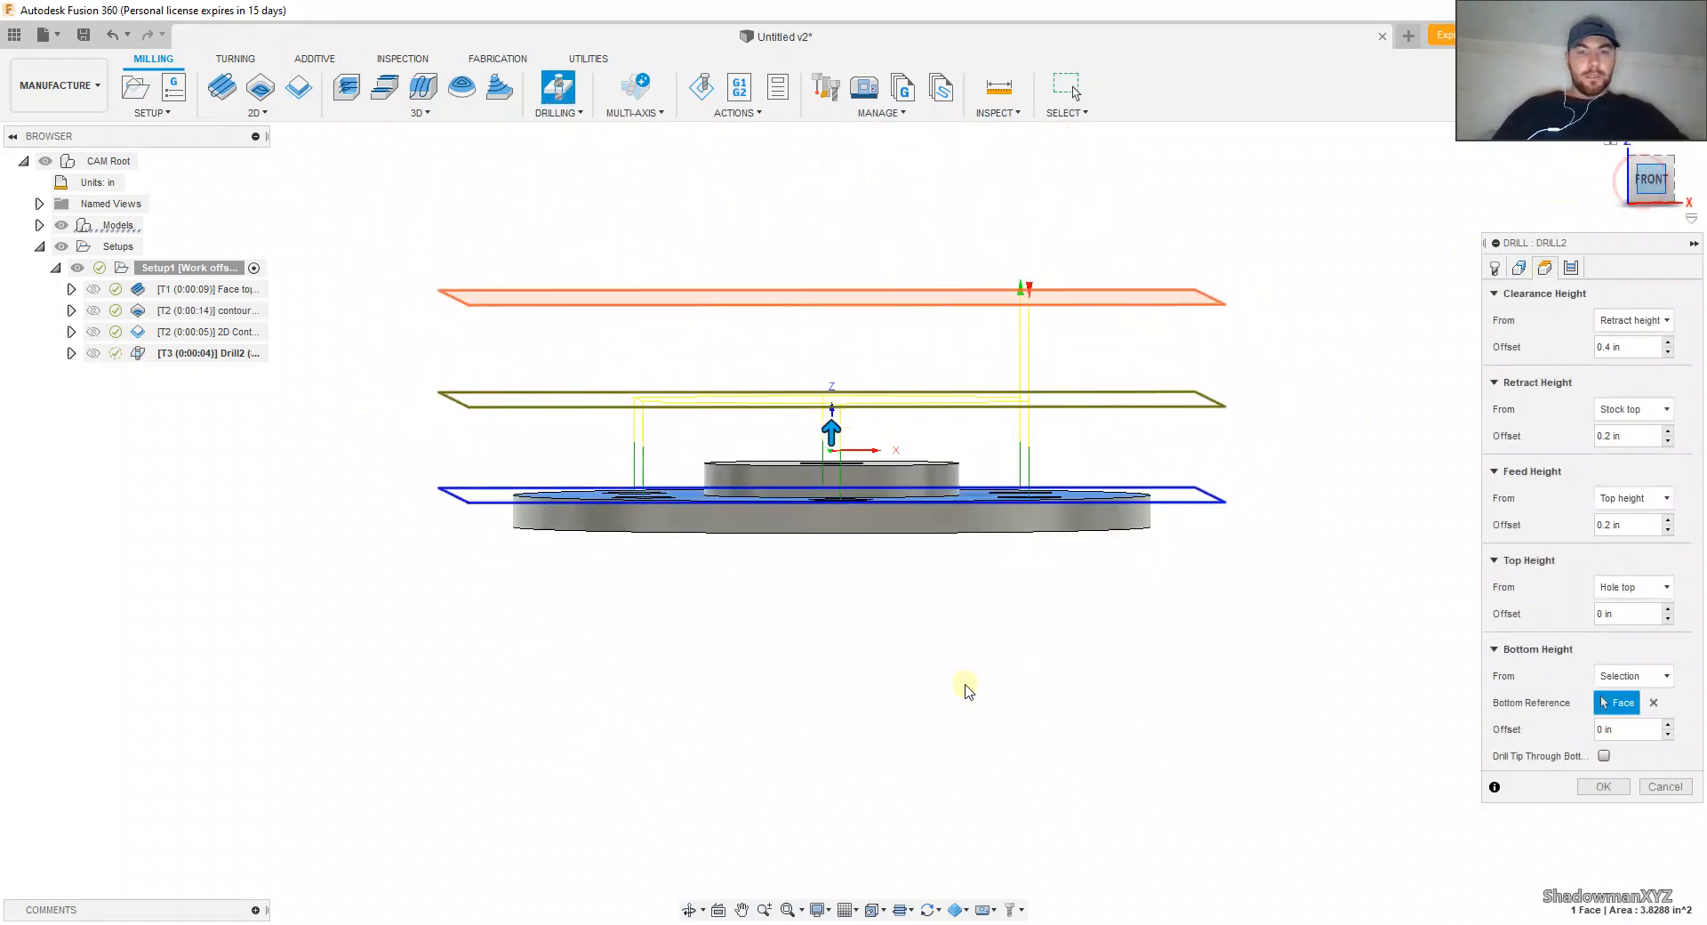
Step: Set the drill's bottom height offset to -.15 in and inspect the drilling depth in the flange
{"action": "scroll", "coordinate": [1022, 508], "scroll_direction": "up", "scroll_amount": 4}
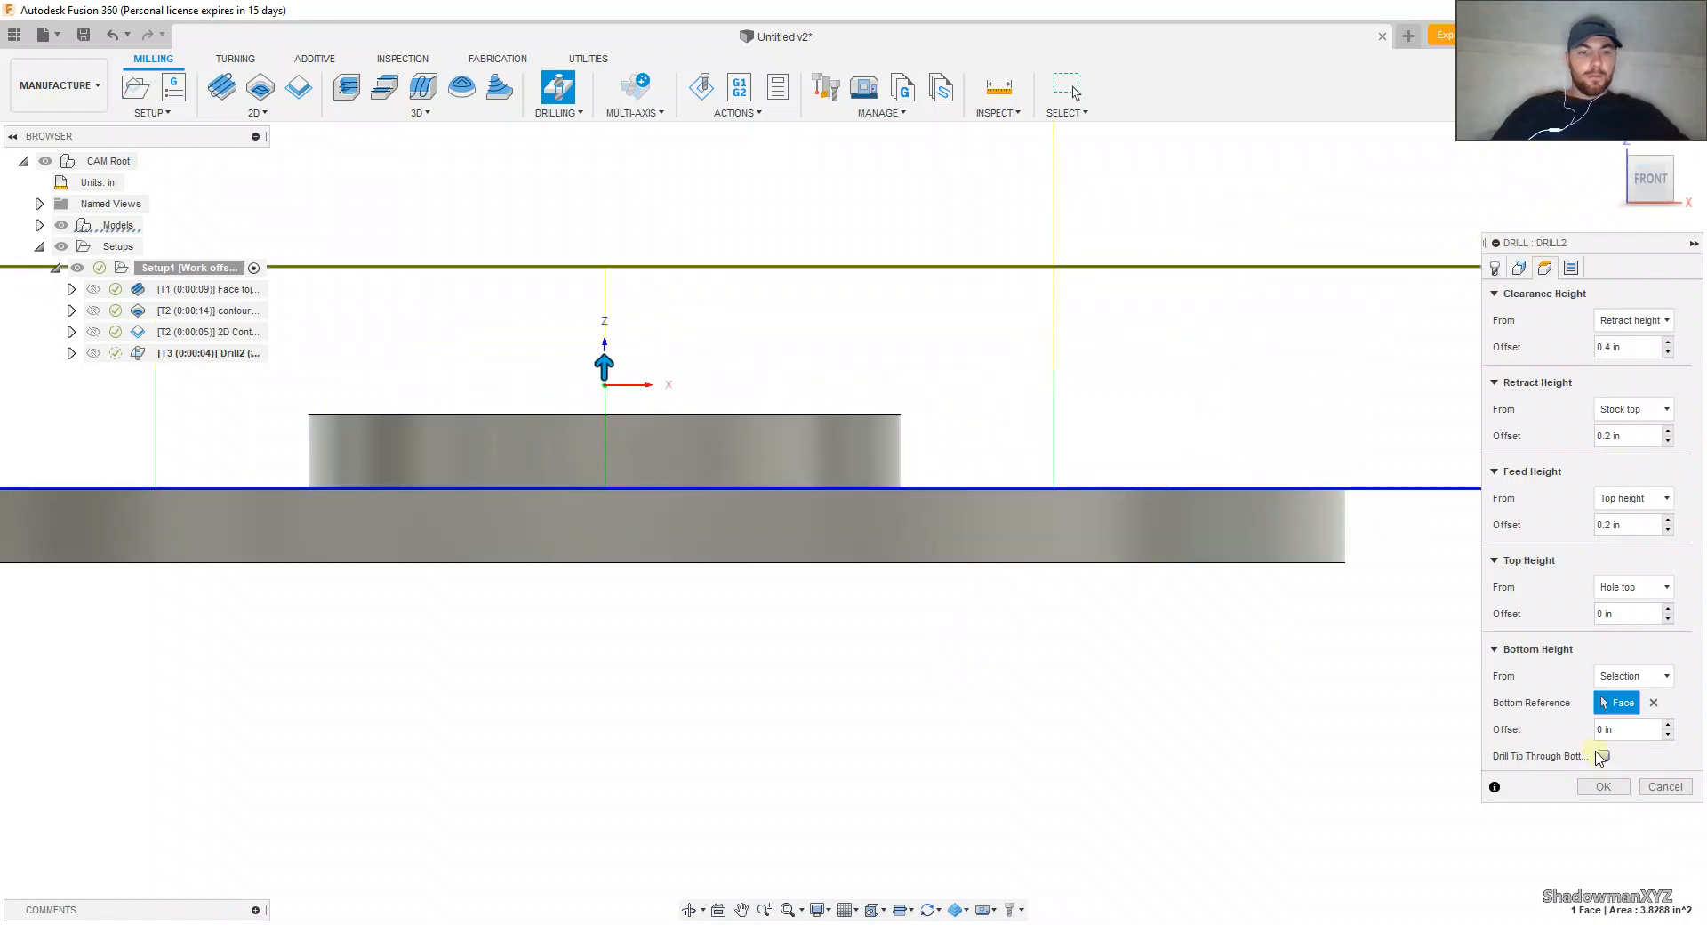
{"action": "left_click_drag", "start_coordinate": [1624, 733], "coordinate": [1590, 731]}
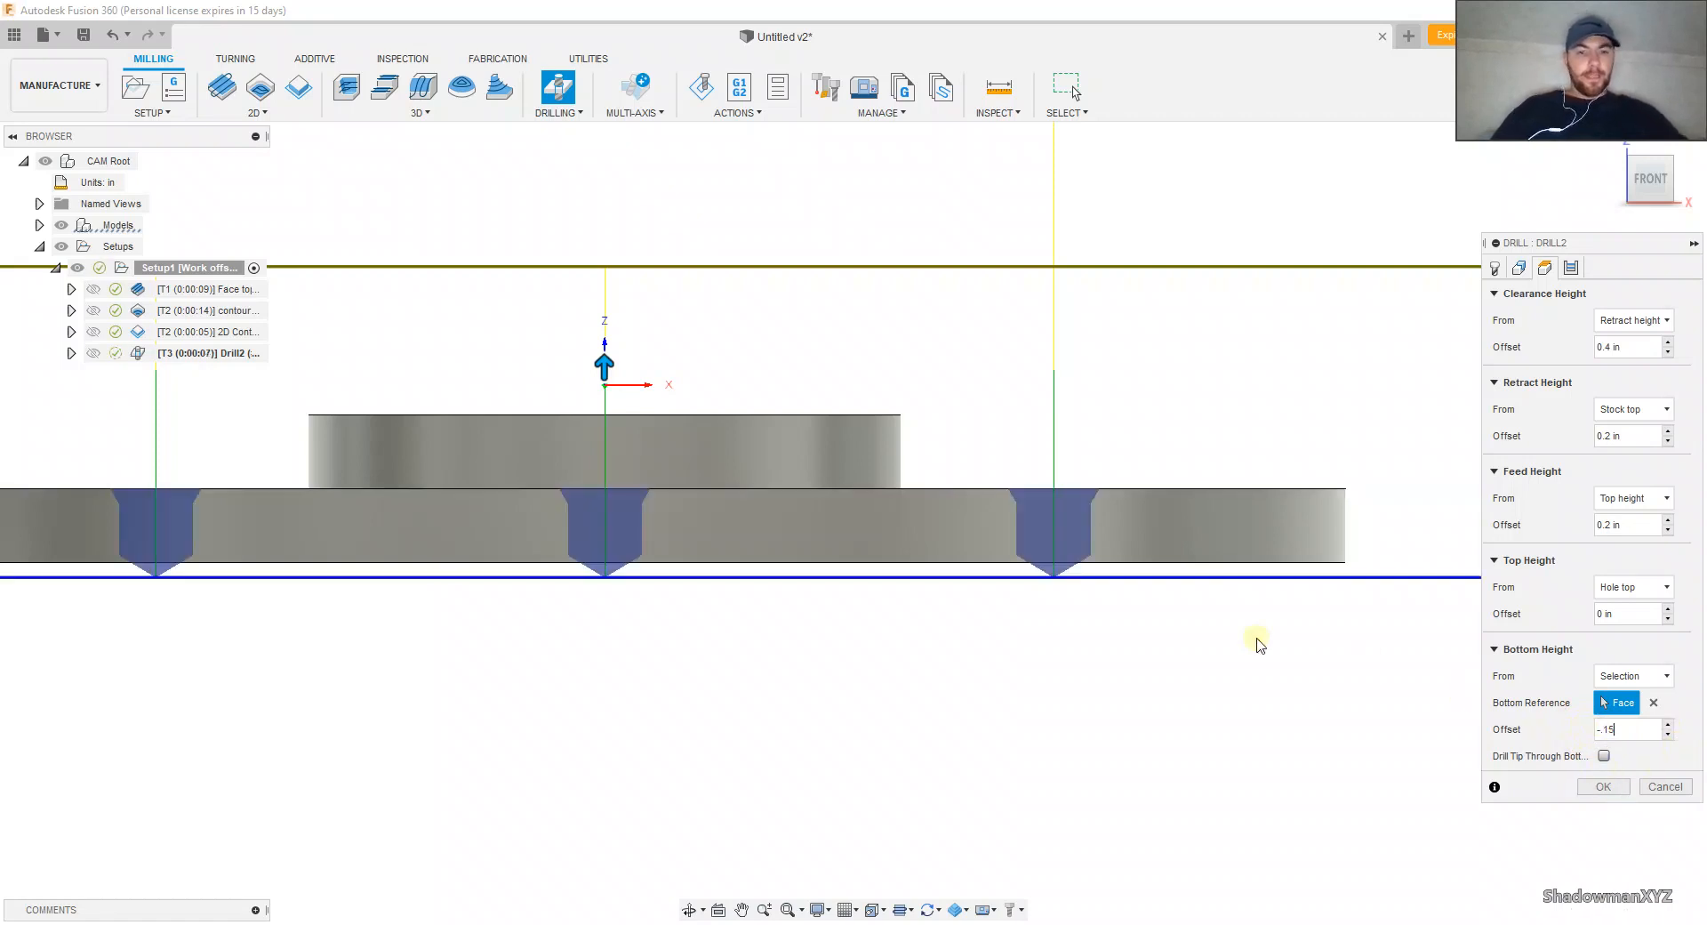
{"action": "scroll", "coordinate": [1082, 484], "scroll_direction": "up", "scroll_amount": 4}
{"action": "scroll", "coordinate": [1121, 502], "scroll_direction": "down", "scroll_amount": 3}
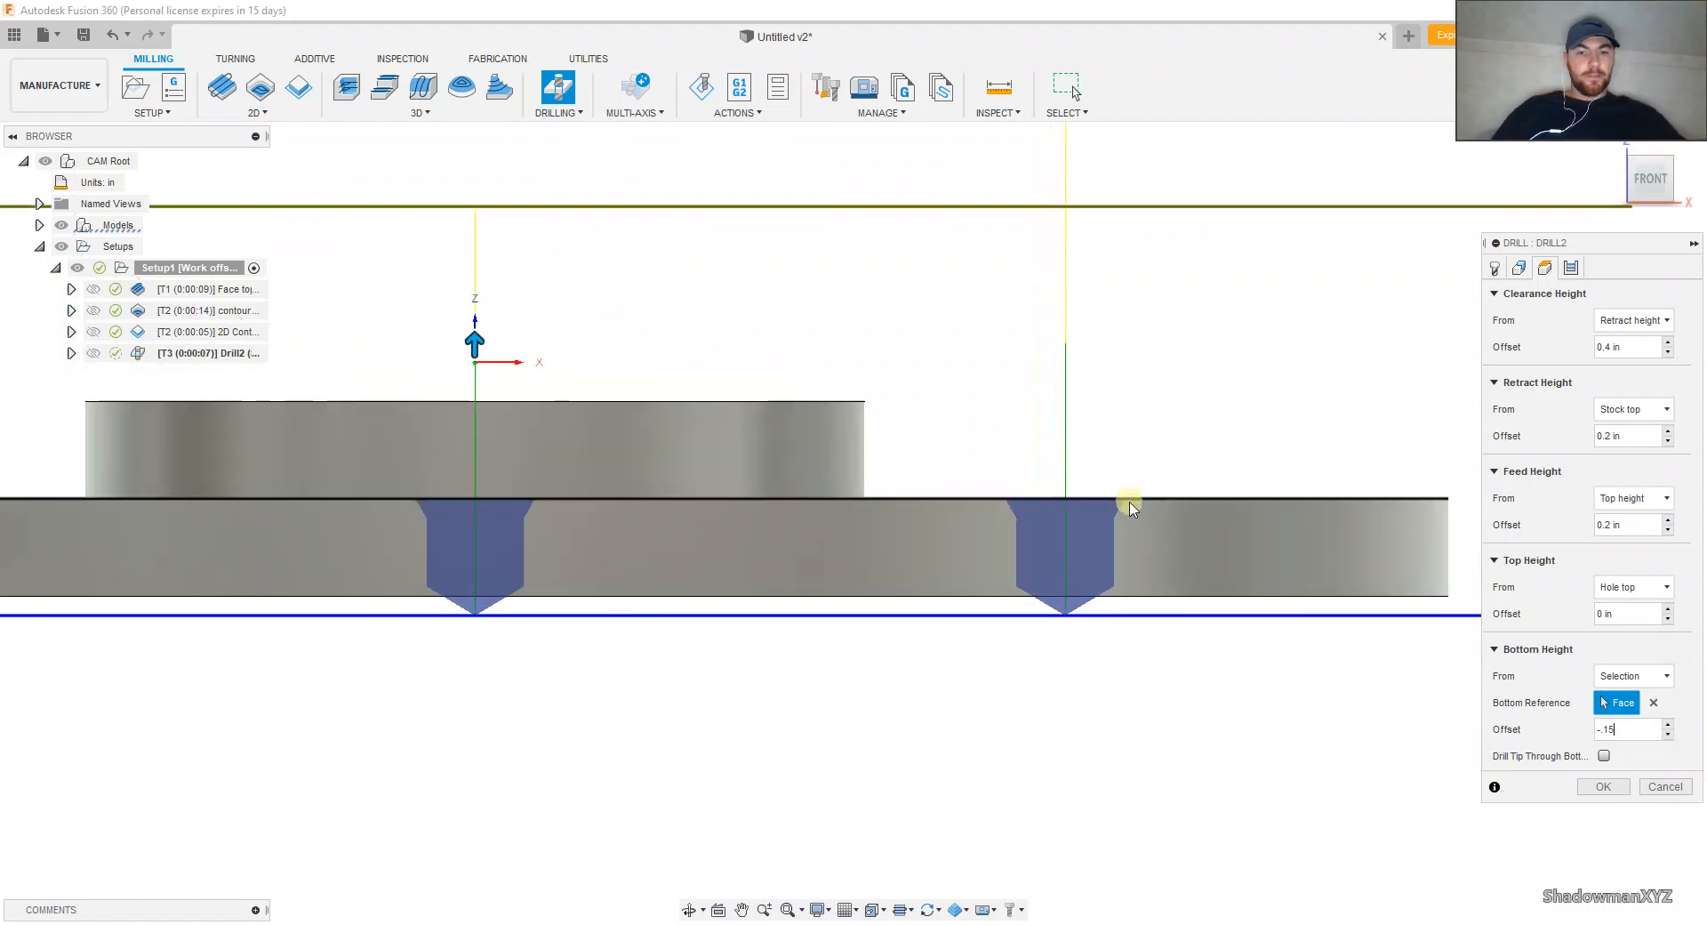
Step: Check the cycle settings and accept the centre-drilling operation for the six outer holes
{"action": "left_click", "coordinate": [1571, 267]}
{"action": "left_click", "coordinate": [1594, 349]}
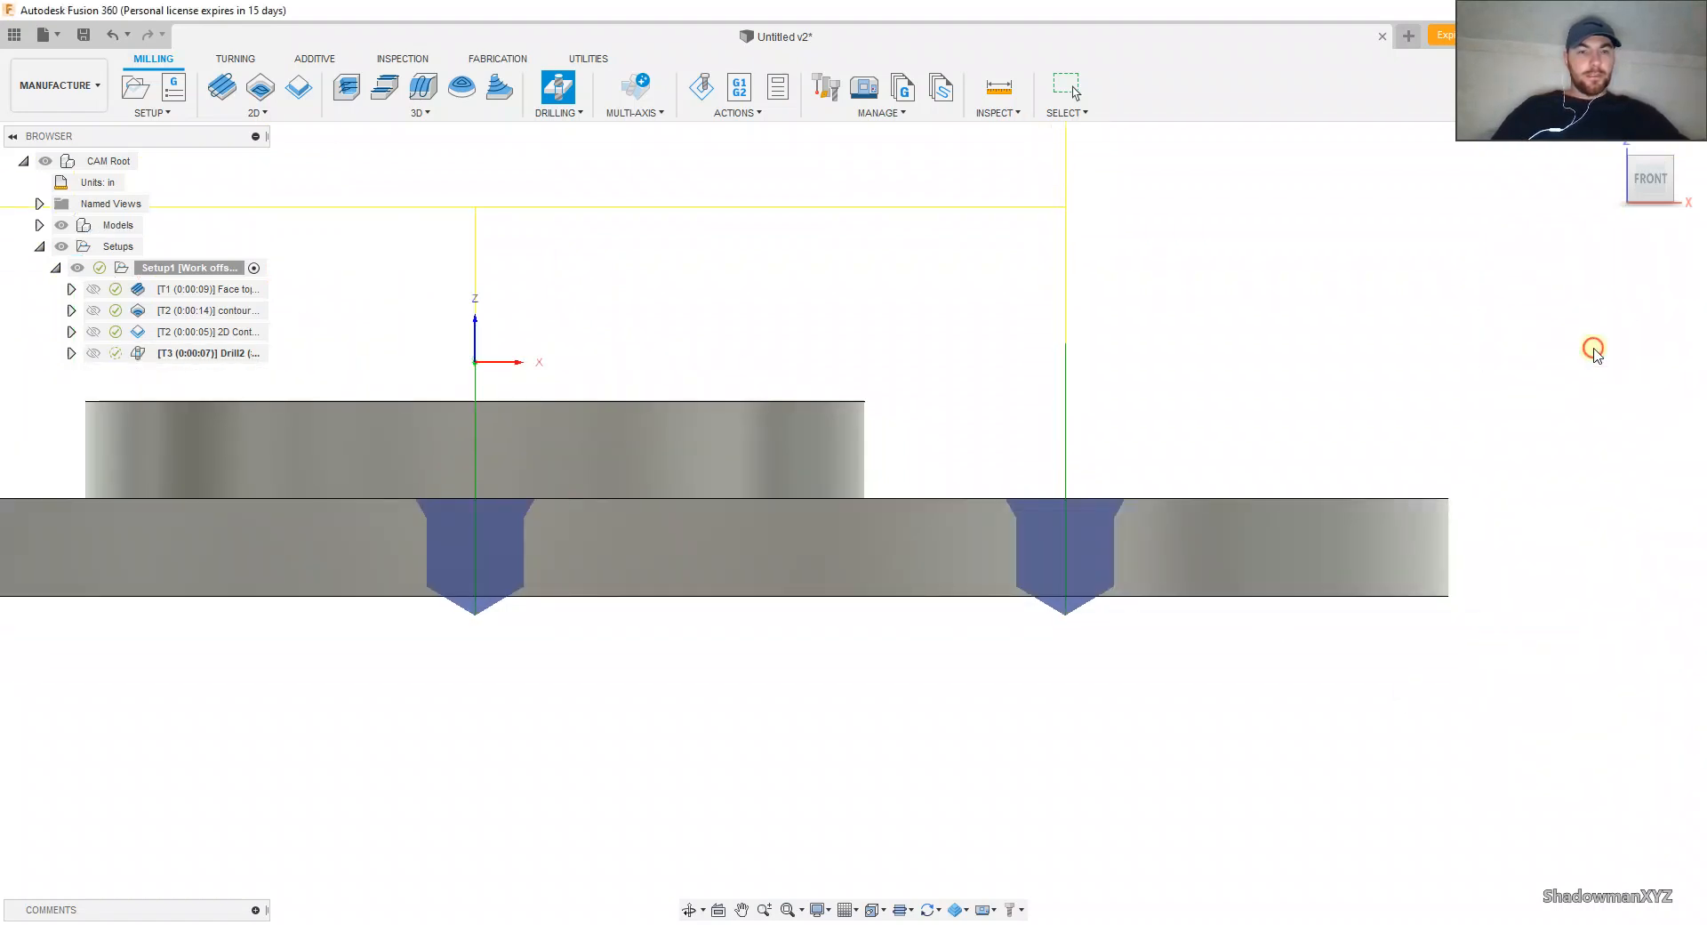
{"action": "middle_click_drag", "start_coordinate": [1269, 389], "coordinate": [1293, 457], "text": "shift"}
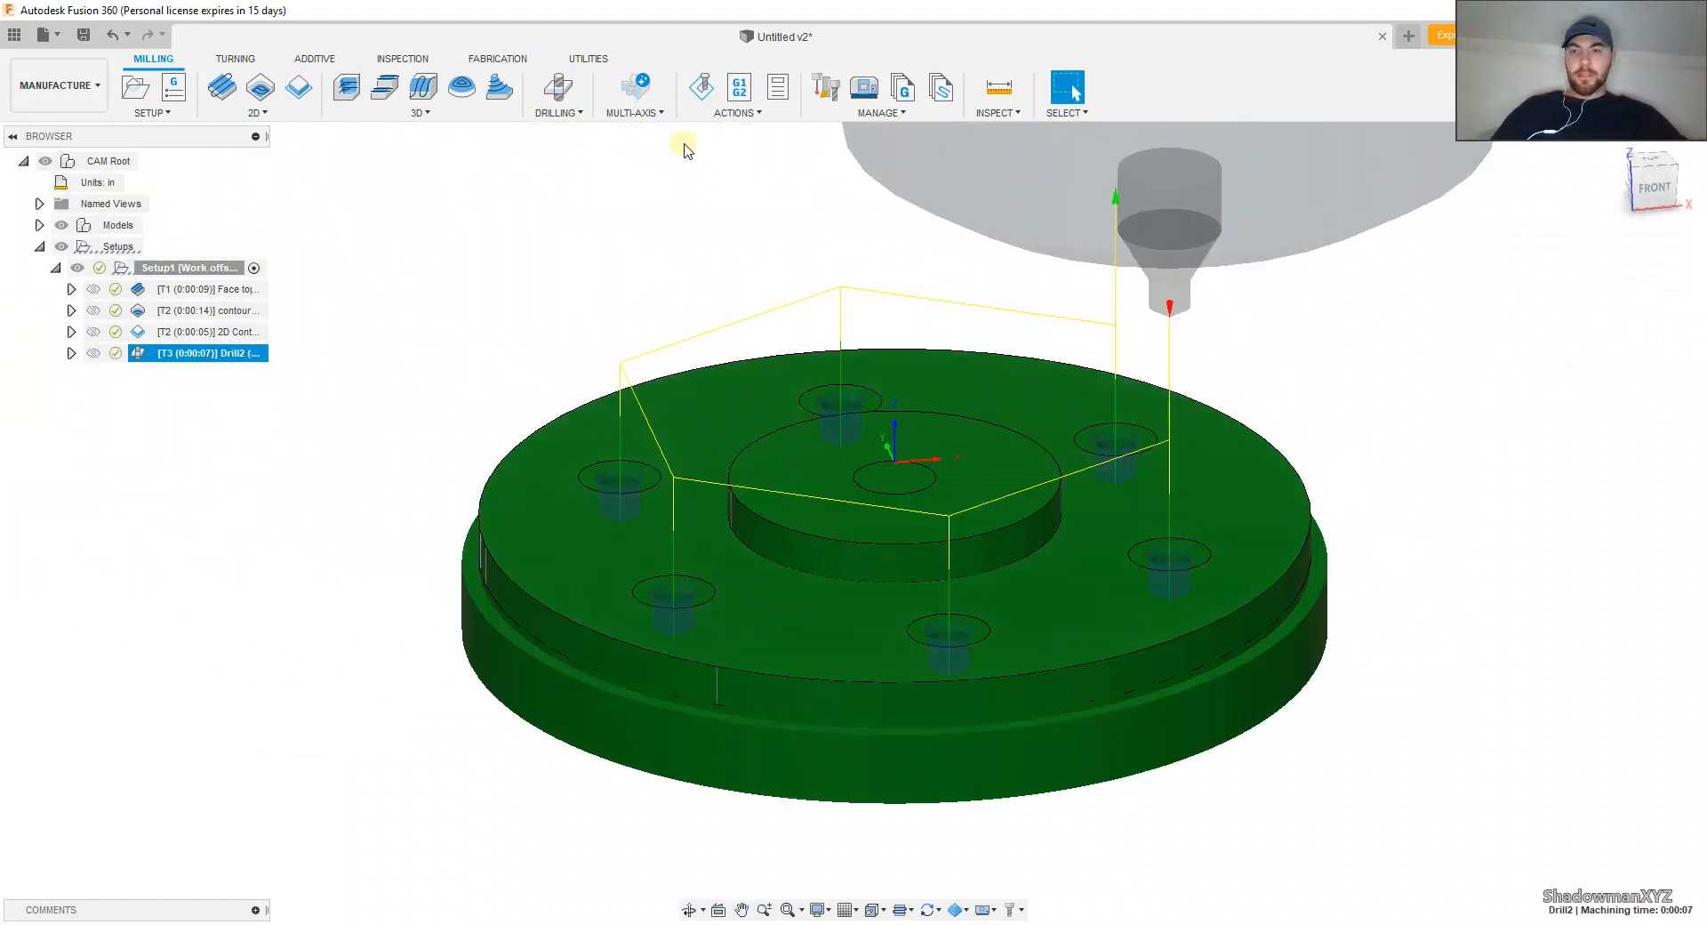
Step: Simulate the centre-drilling toolpath, close the simulation and inspect the drill depth in the outer holes
{"action": "left_click", "coordinate": [702, 86]}
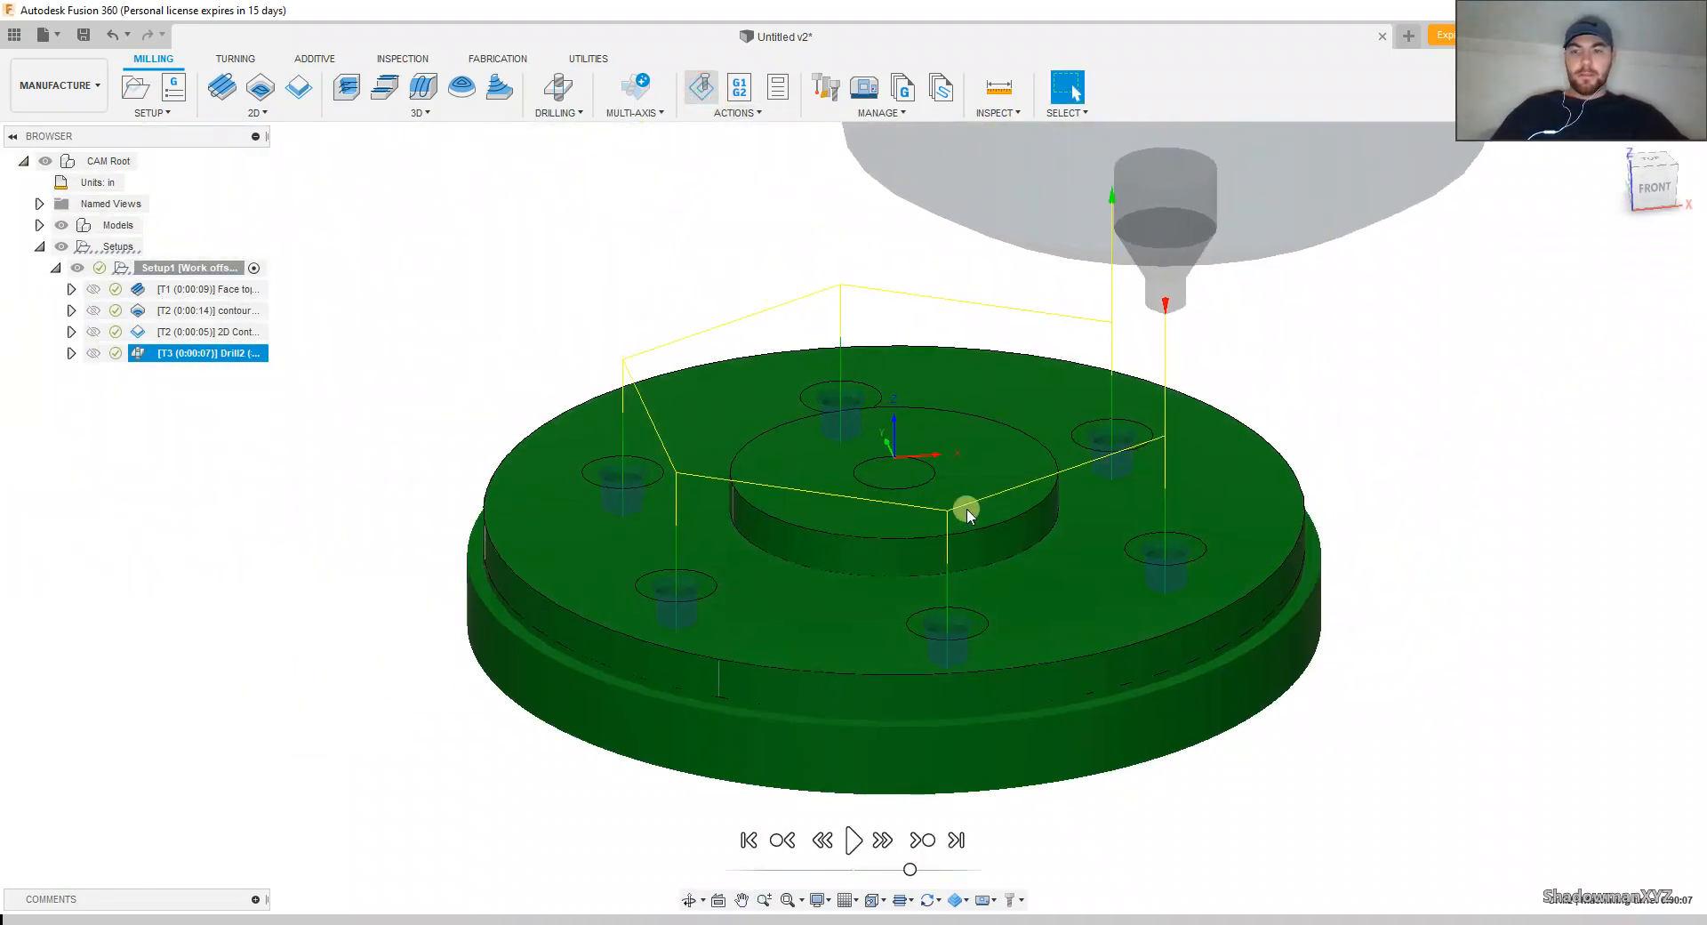
{"action": "left_click", "coordinate": [852, 839]}
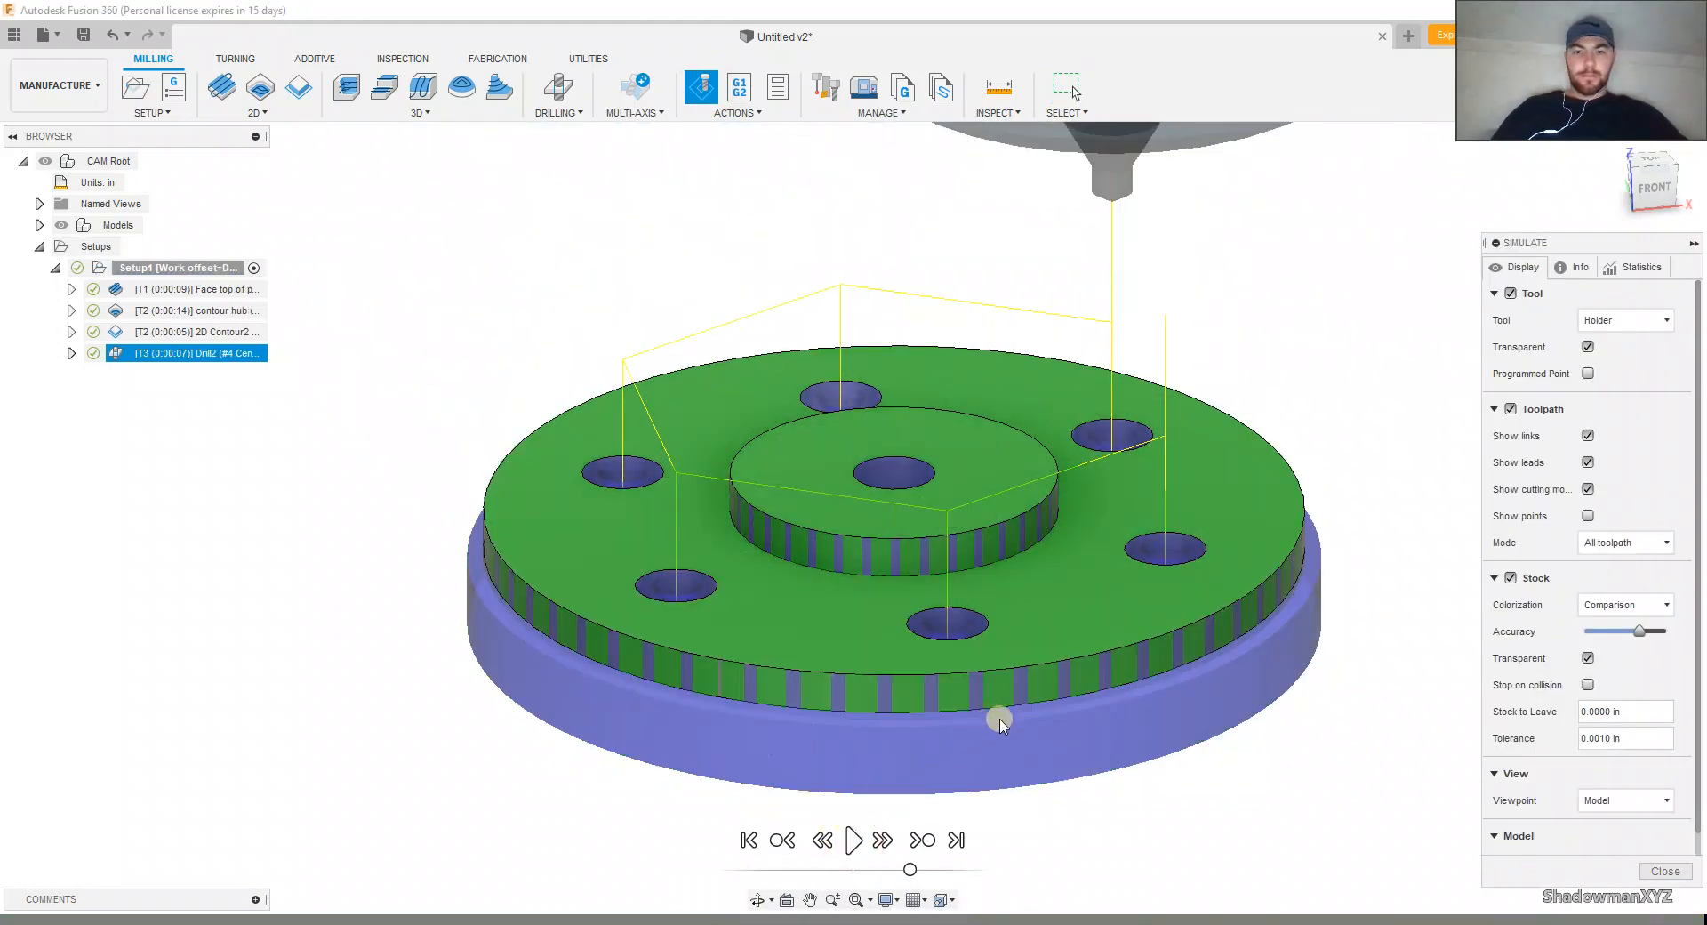
{"action": "left_click", "coordinate": [1666, 871]}
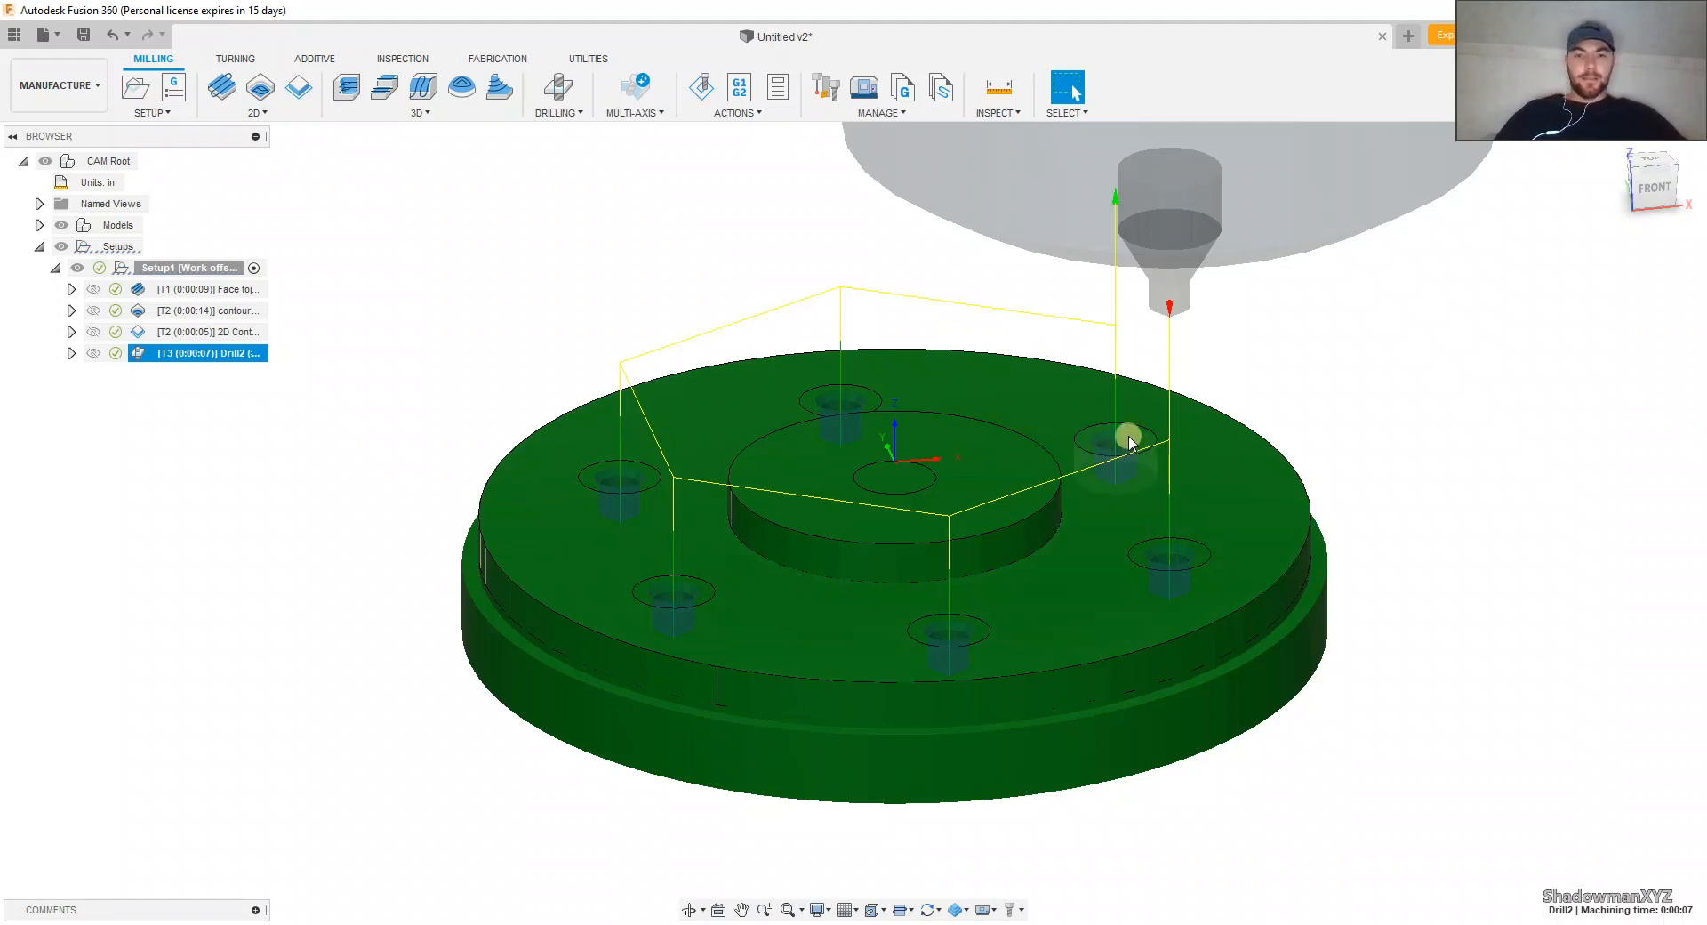
{"action": "scroll", "coordinate": [1128, 435], "scroll_direction": "up", "scroll_amount": 5}
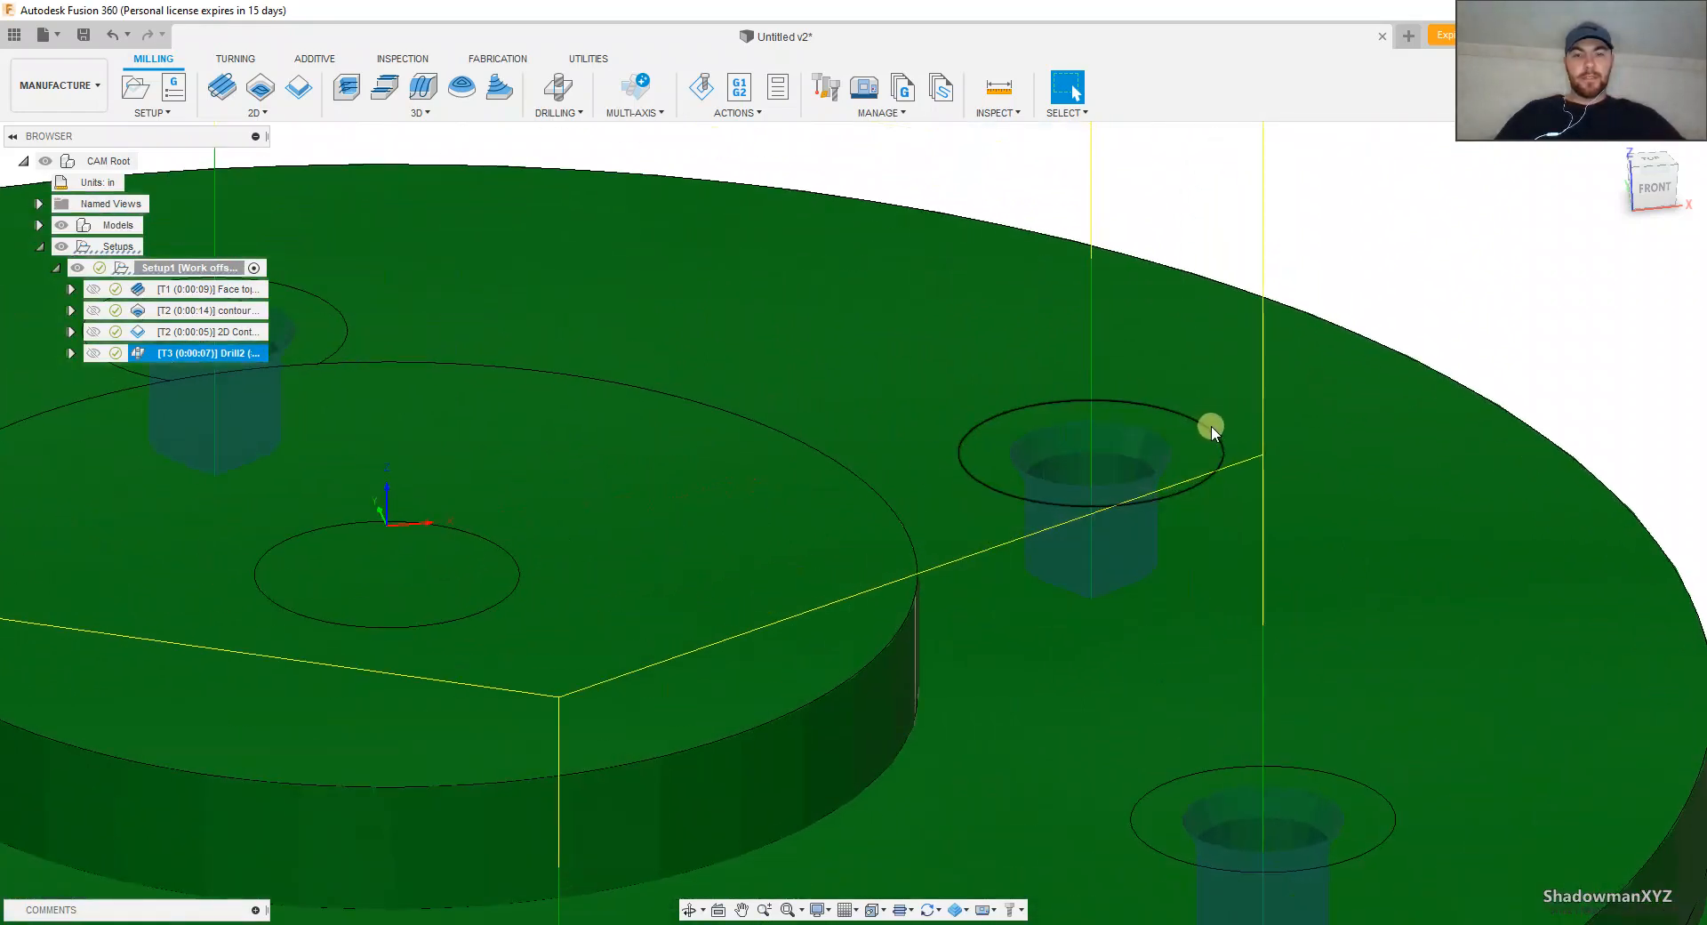
{"action": "scroll", "coordinate": [1183, 428], "scroll_direction": "down", "scroll_amount": 4}
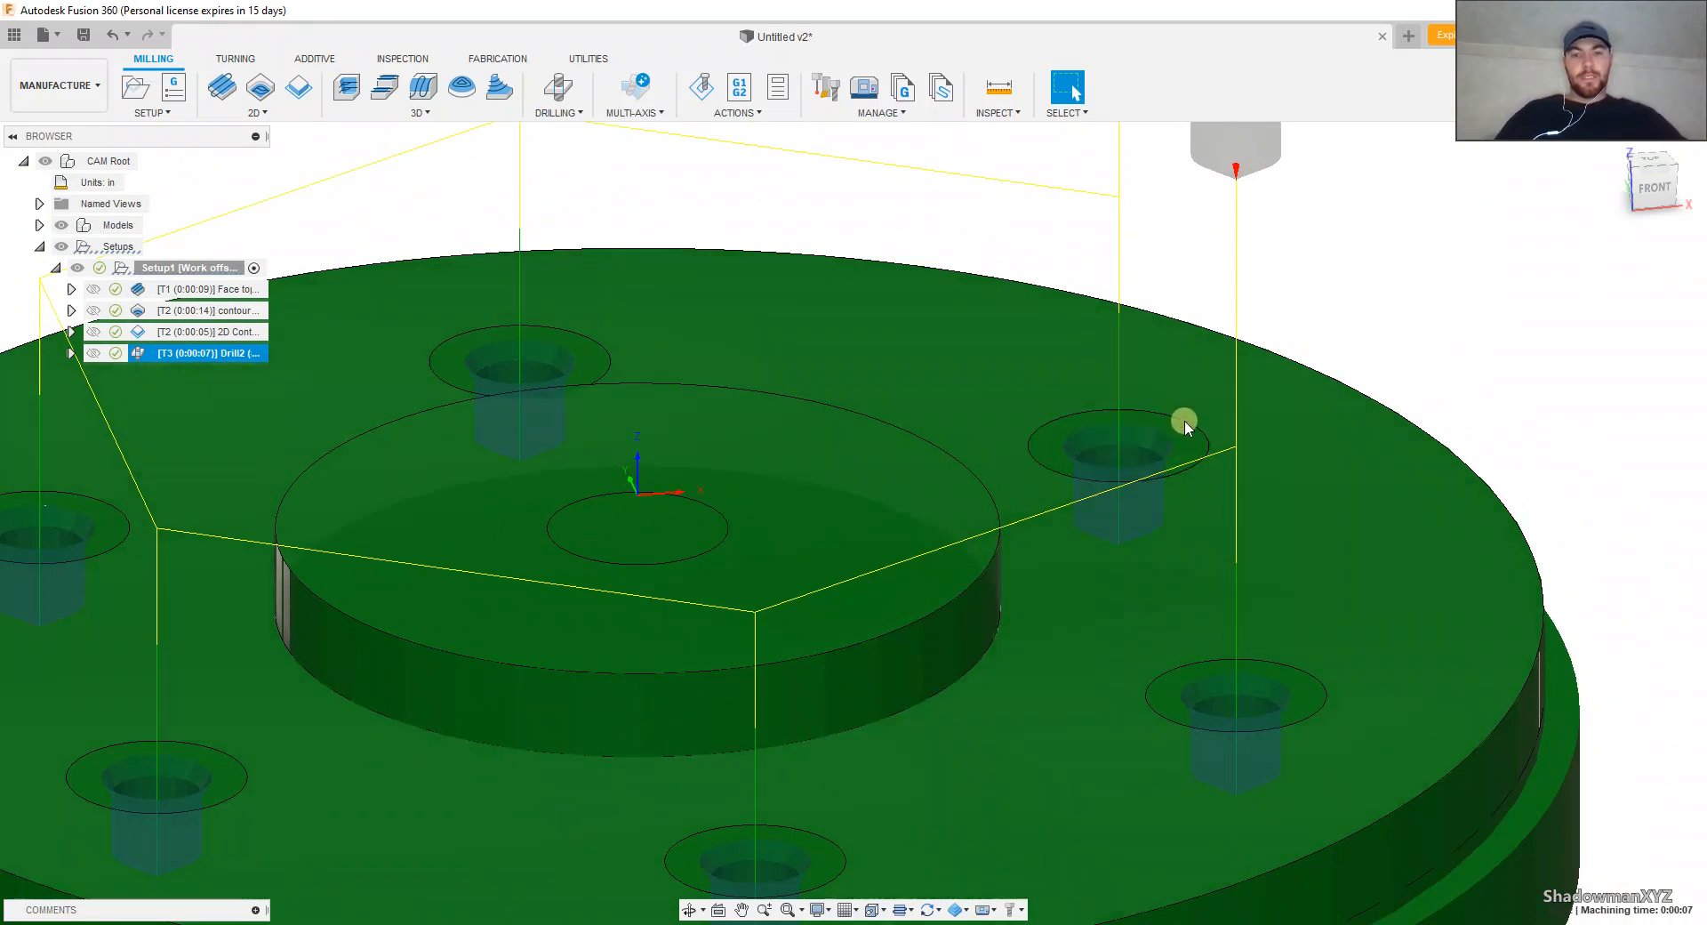
{"action": "scroll", "coordinate": [1017, 434], "scroll_direction": "down", "scroll_amount": 2}
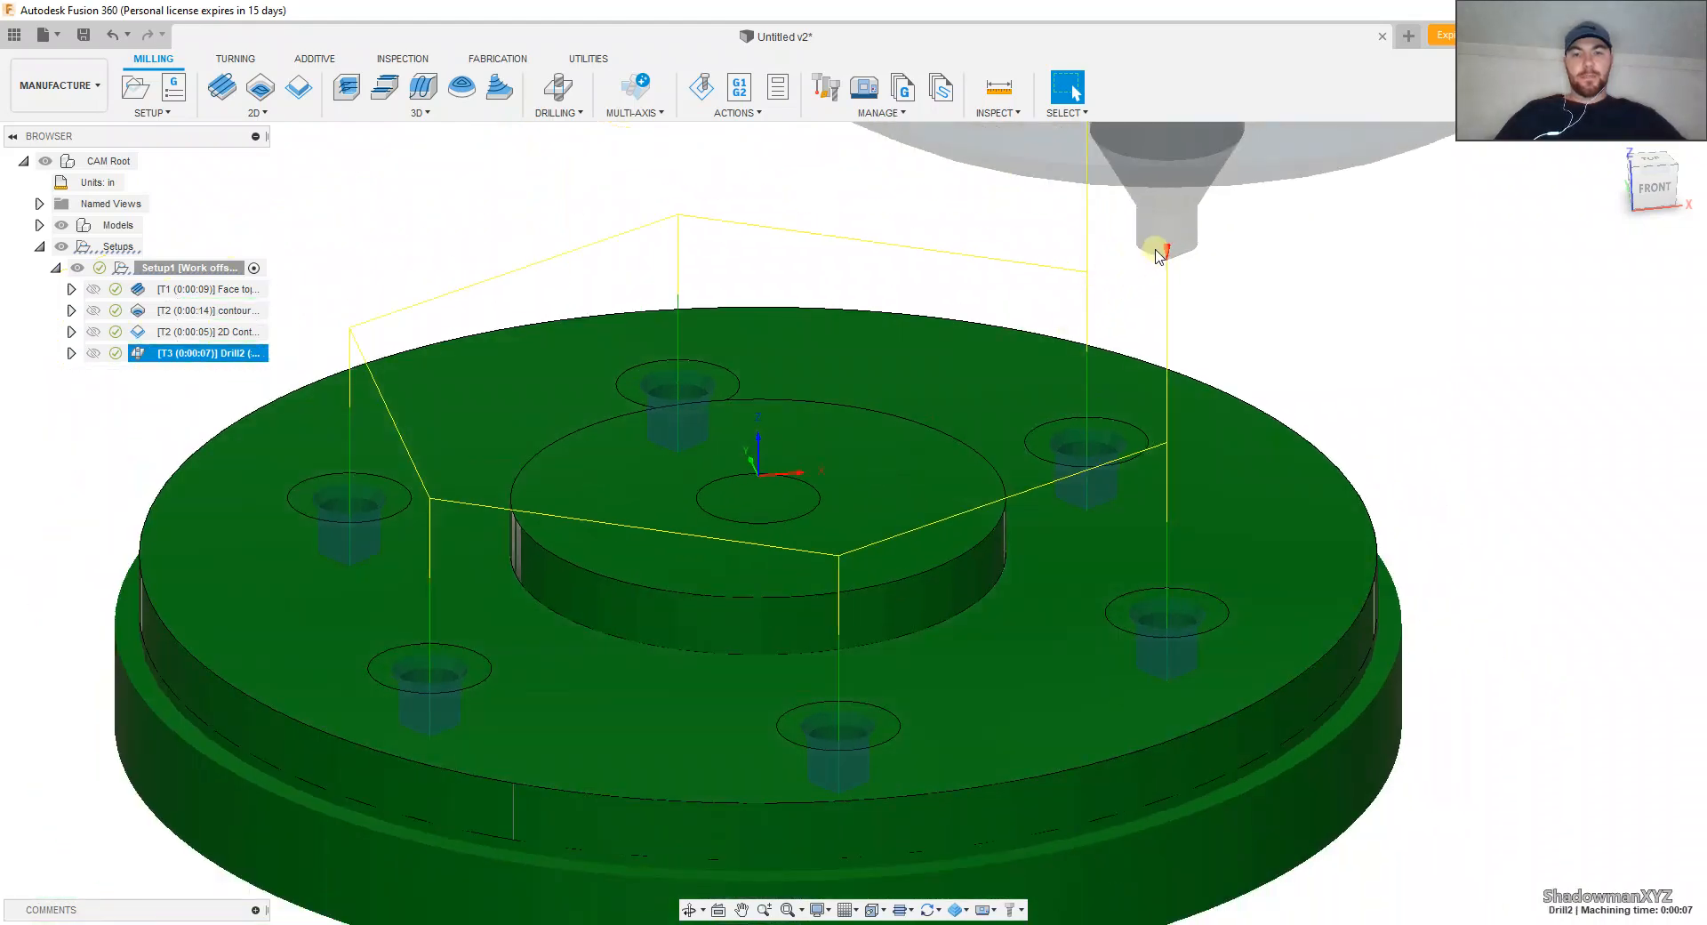
{"action": "scroll", "coordinate": [1040, 418], "scroll_direction": "down", "scroll_amount": 4}
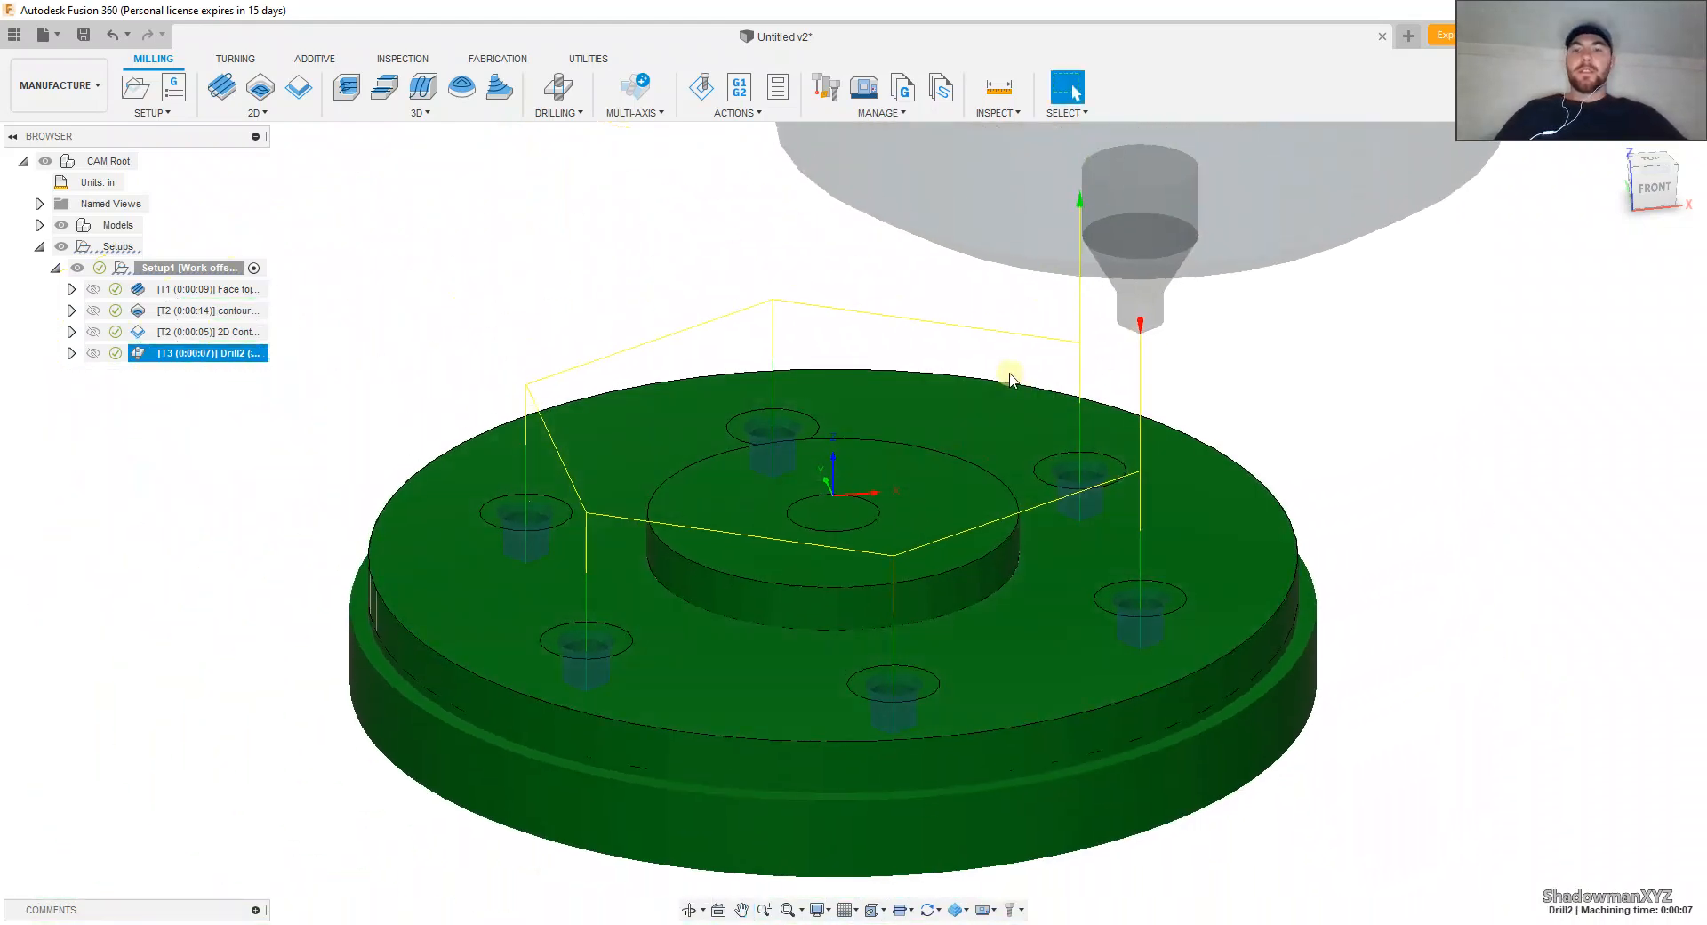
{"action": "scroll", "coordinate": [1076, 384], "scroll_direction": "down", "scroll_amount": 1}
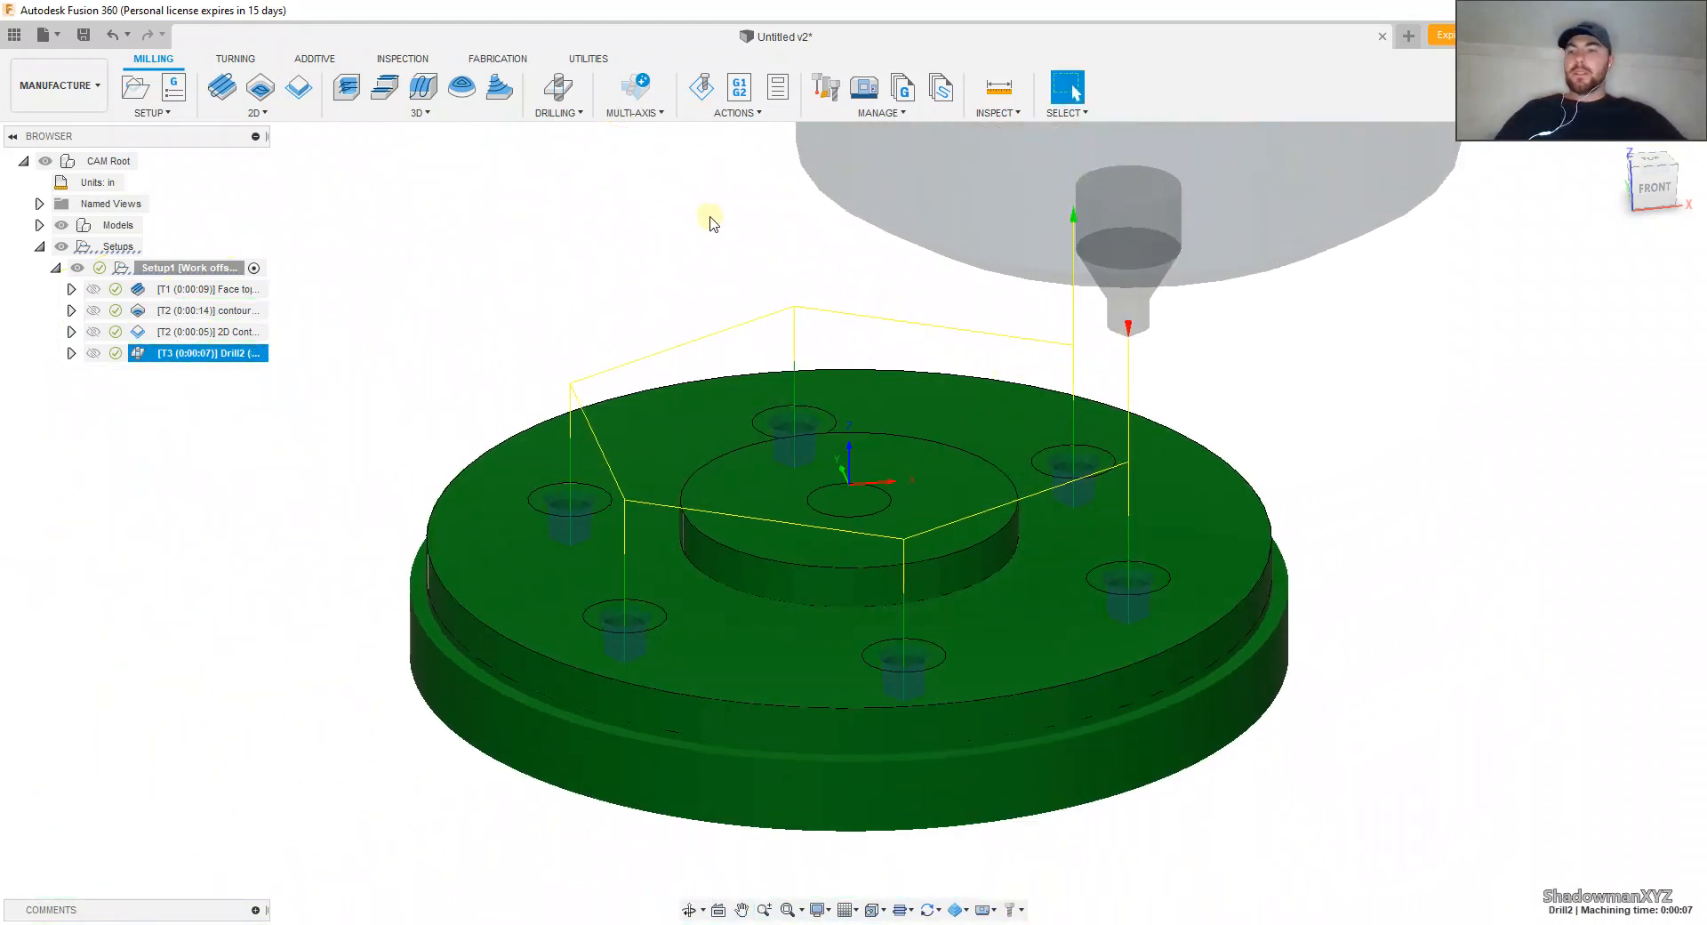
Step: Start another Drill operation and filter the Fusion 360 Library's hole-making tools to the Drill type
{"action": "left_click", "coordinate": [558, 88]}
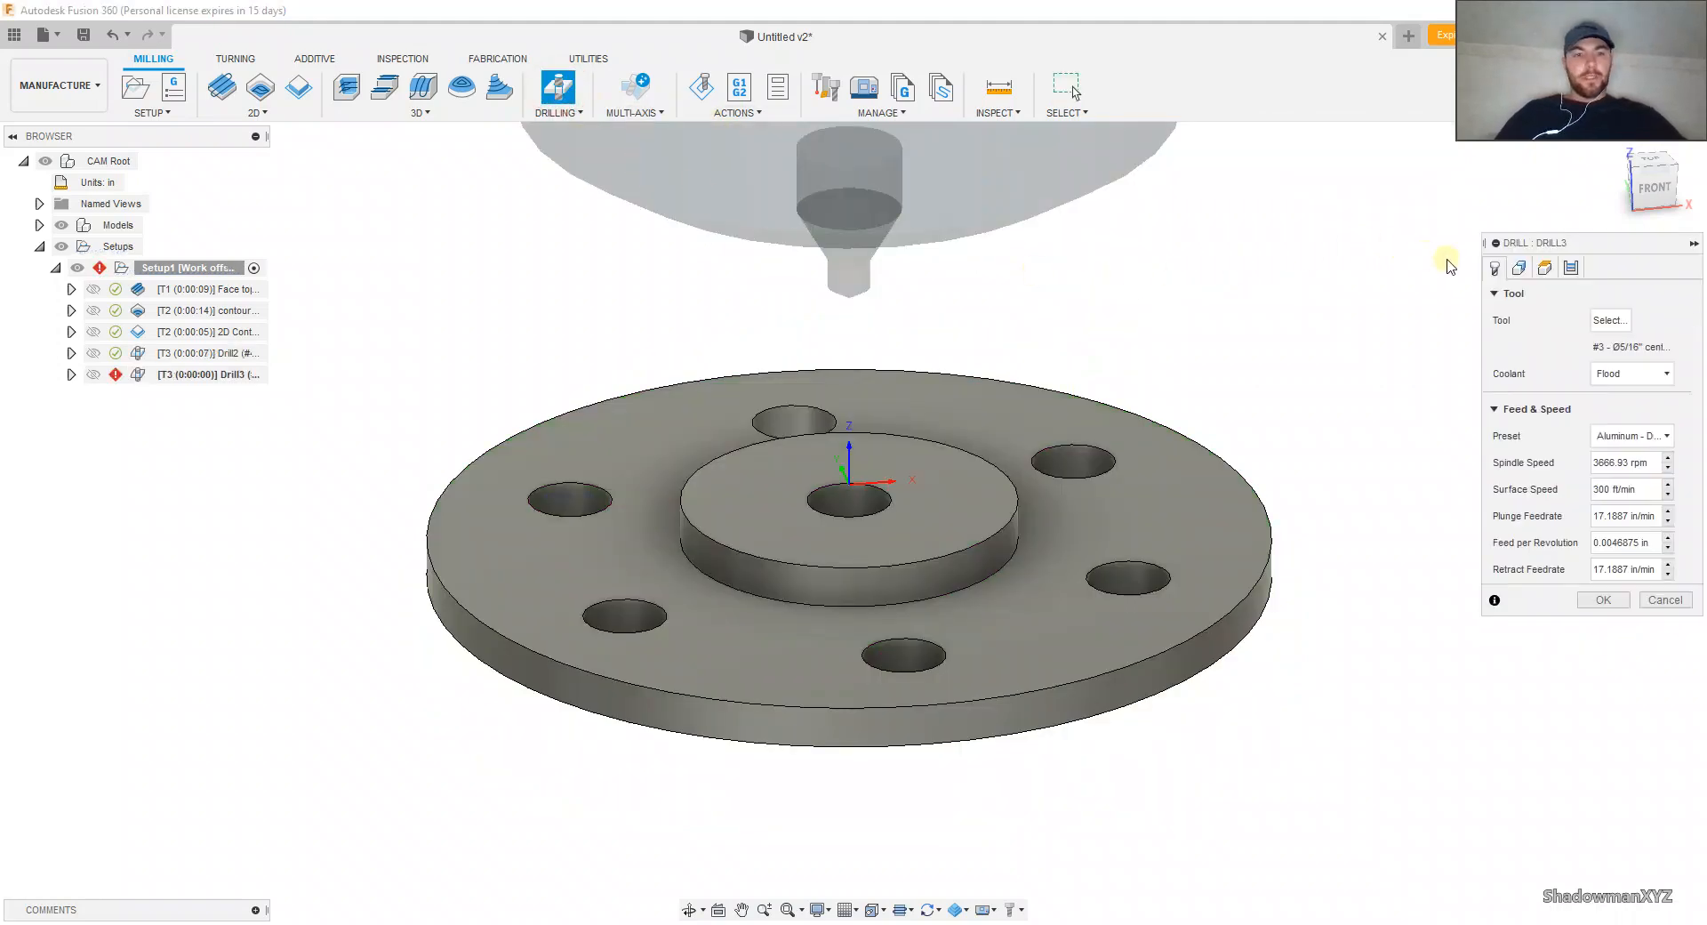
{"action": "left_click", "coordinate": [1609, 320]}
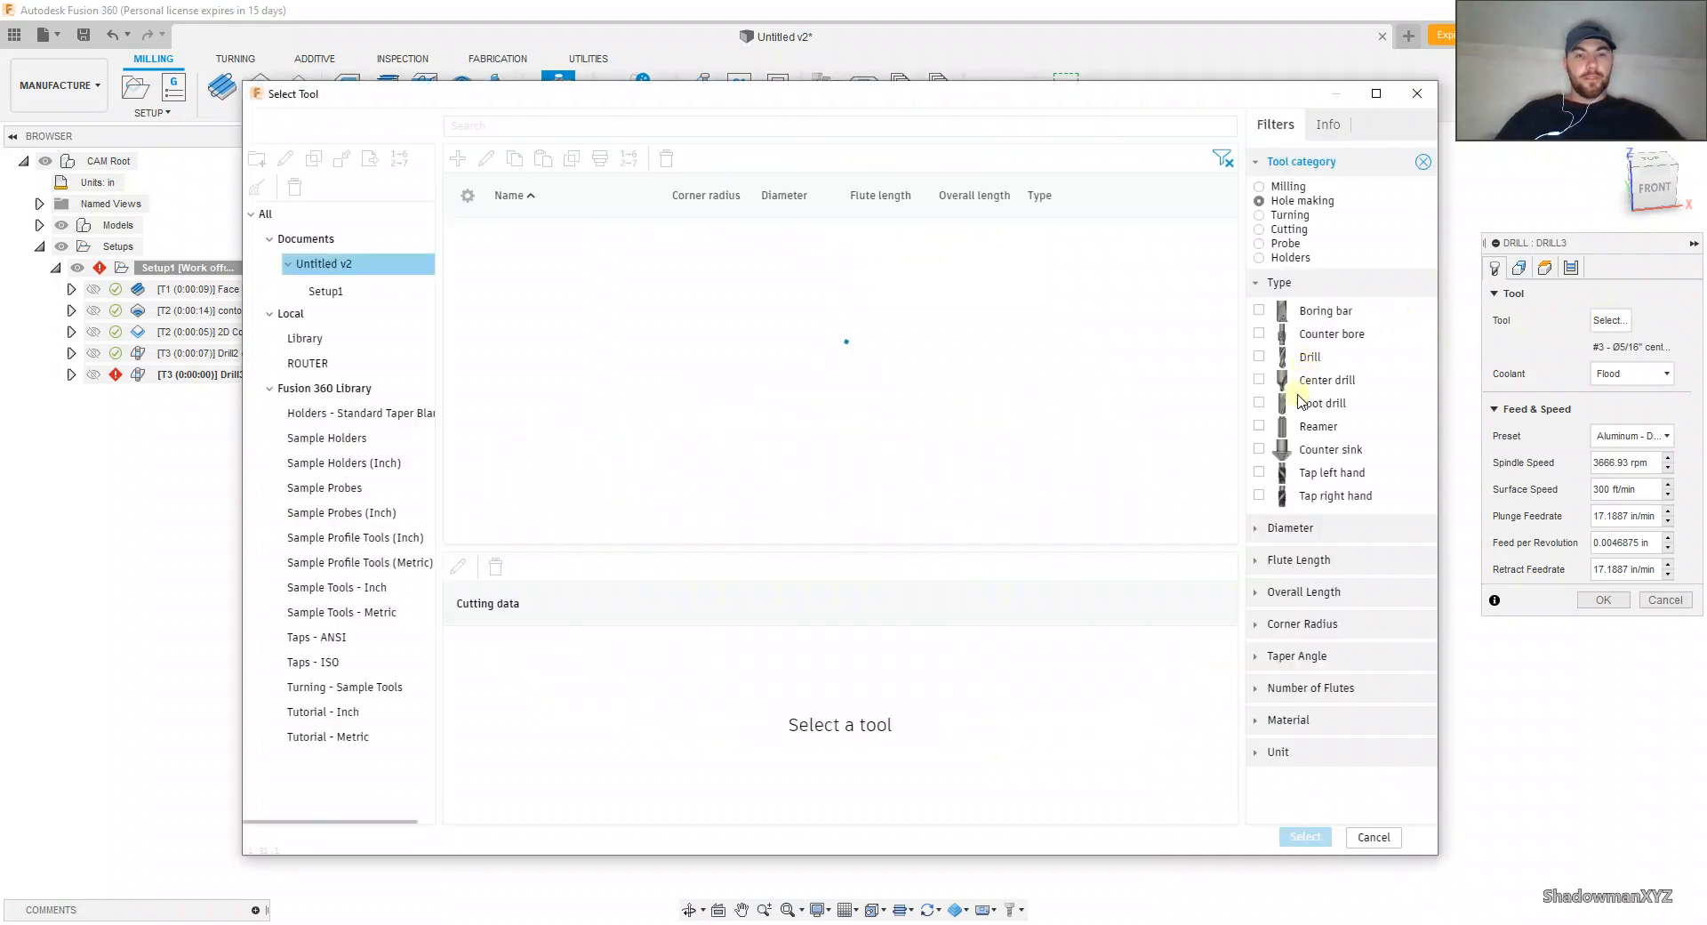
{"action": "left_click", "coordinate": [1259, 357]}
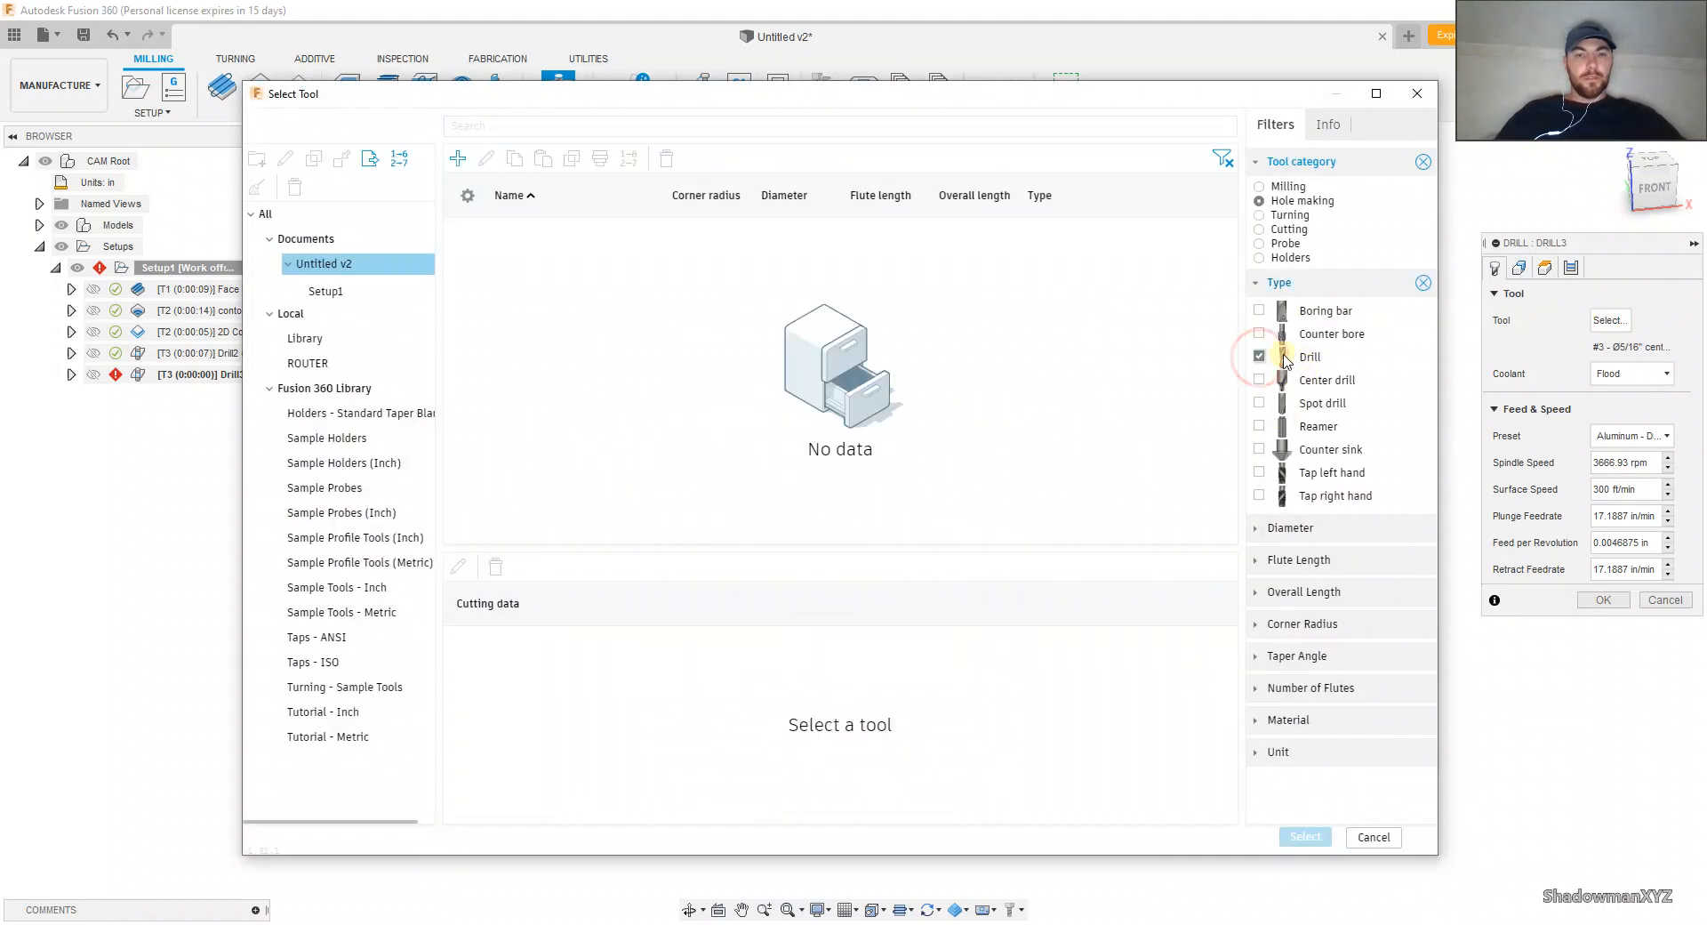
{"action": "left_click", "coordinate": [340, 387]}
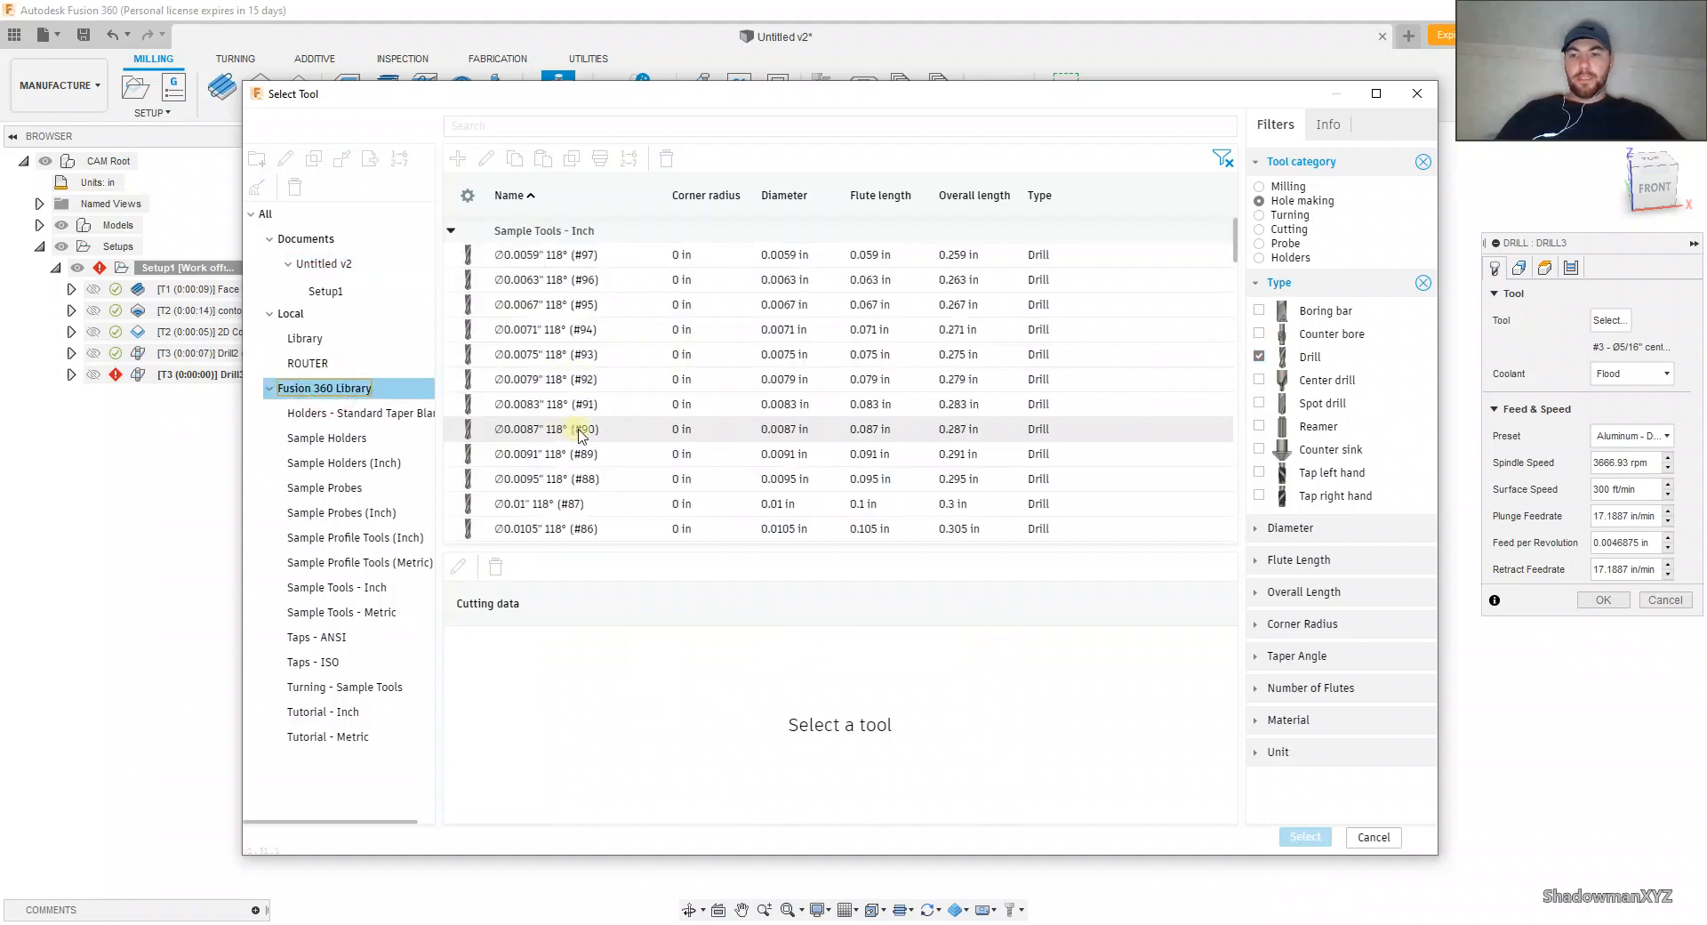
{"action": "scroll", "coordinate": [580, 433], "scroll_direction": "down", "scroll_amount": 10}
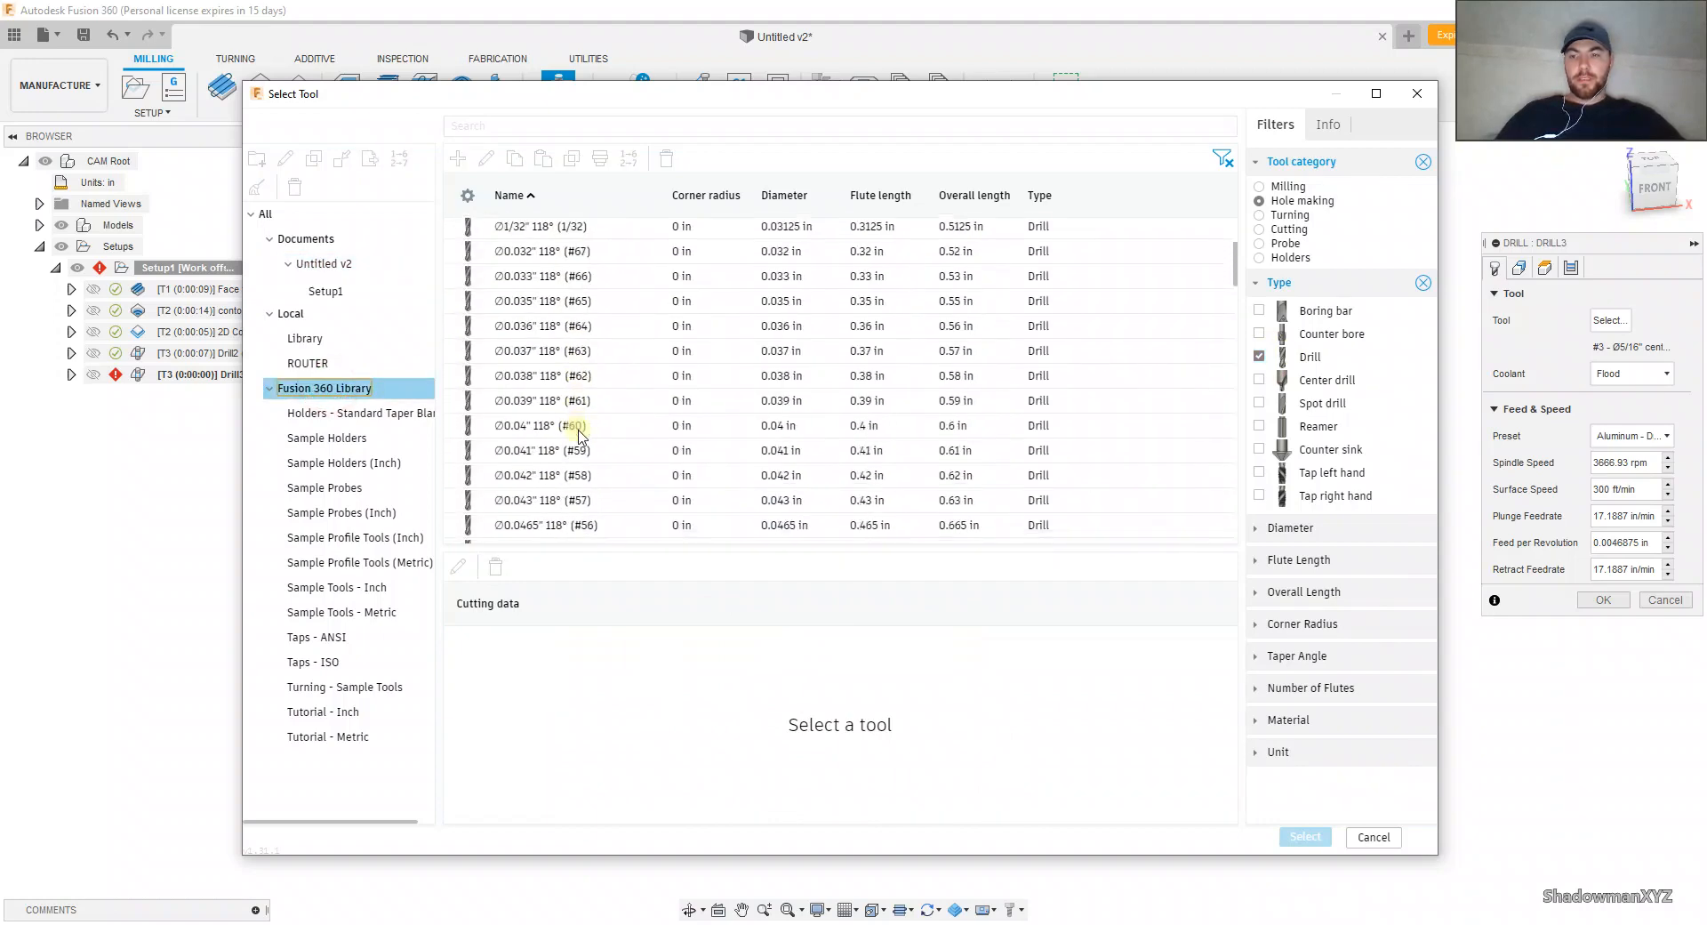
{"action": "scroll", "coordinate": [580, 434], "scroll_direction": "down", "scroll_amount": 8}
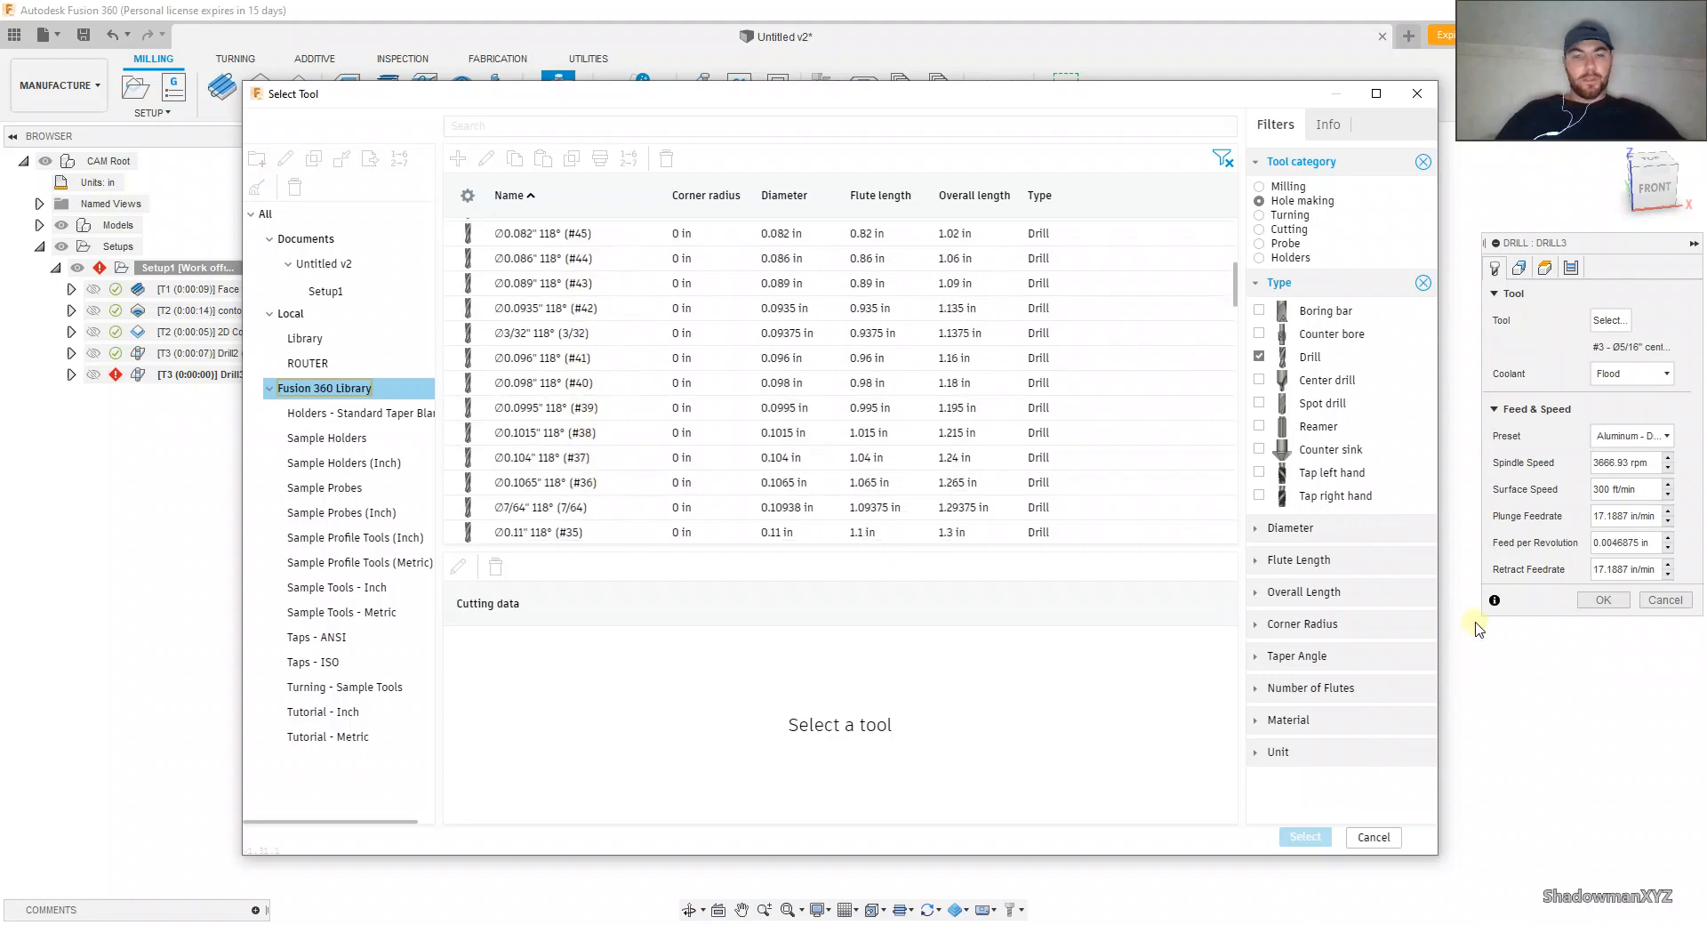
Step: Filter the drills to a 1/4 in diameter, choose the Ø1/4" 118° (1/4) drill and apply its Plastics - Drilling preset
{"action": "left_click", "coordinate": [1254, 528]}
{"action": "left_click", "coordinate": [1303, 582]}
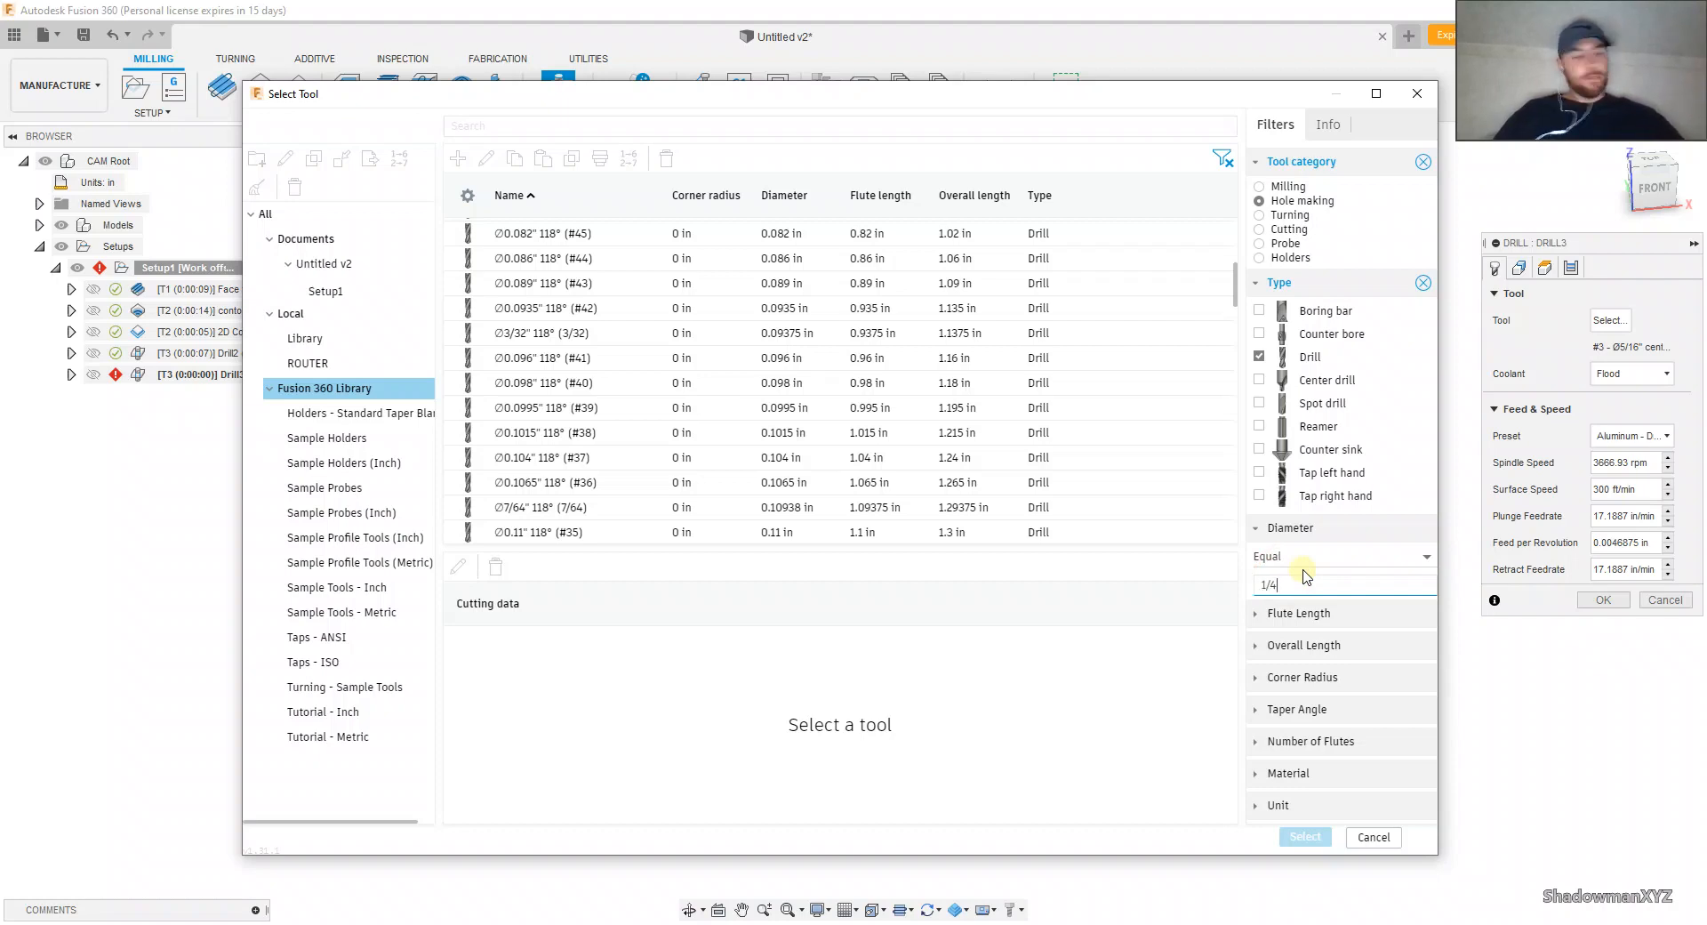
{"action": "left_click", "coordinate": [1195, 606]}
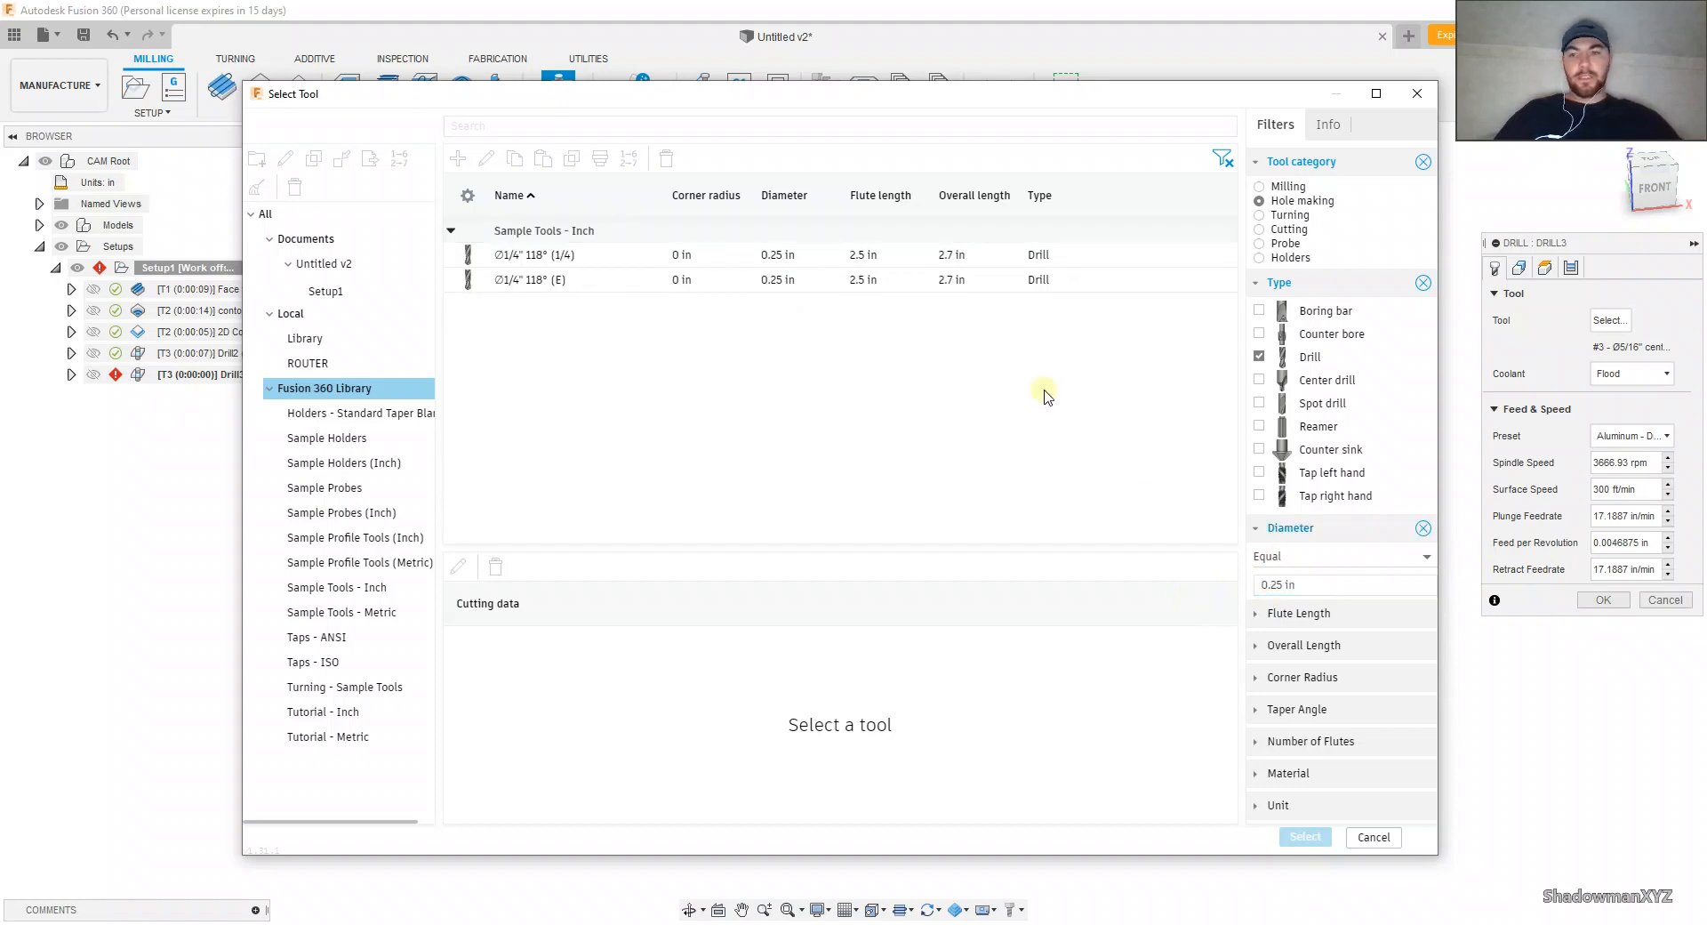
{"action": "left_click", "coordinate": [1307, 585]}
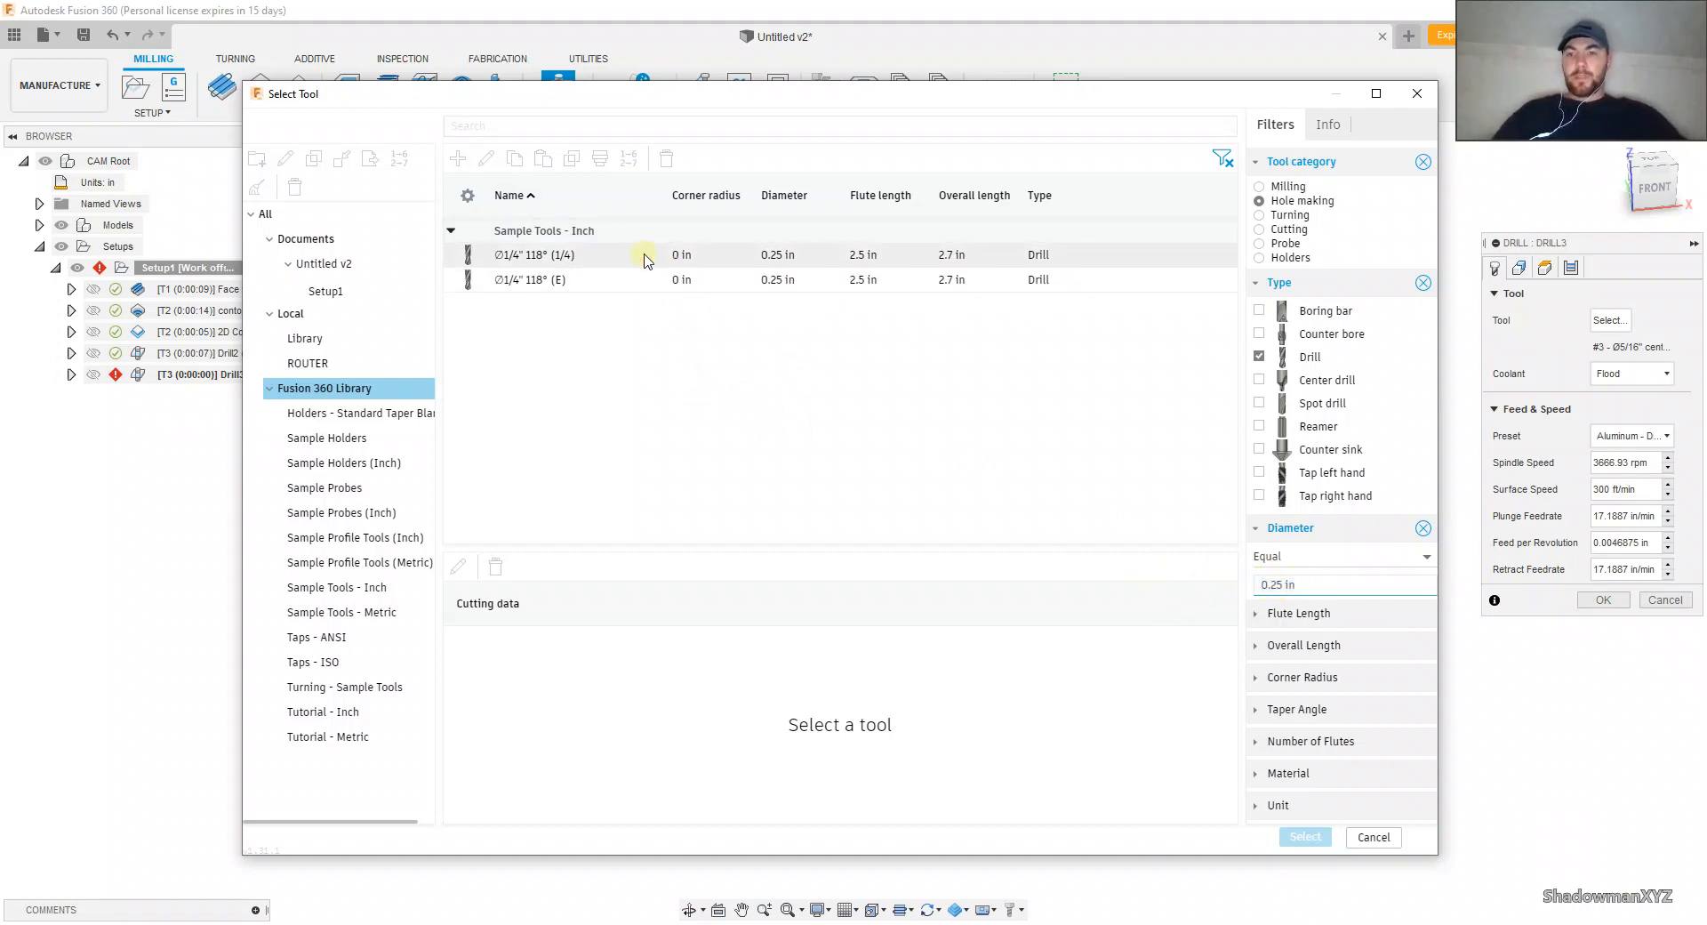
{"action": "double_click", "coordinate": [693, 256]}
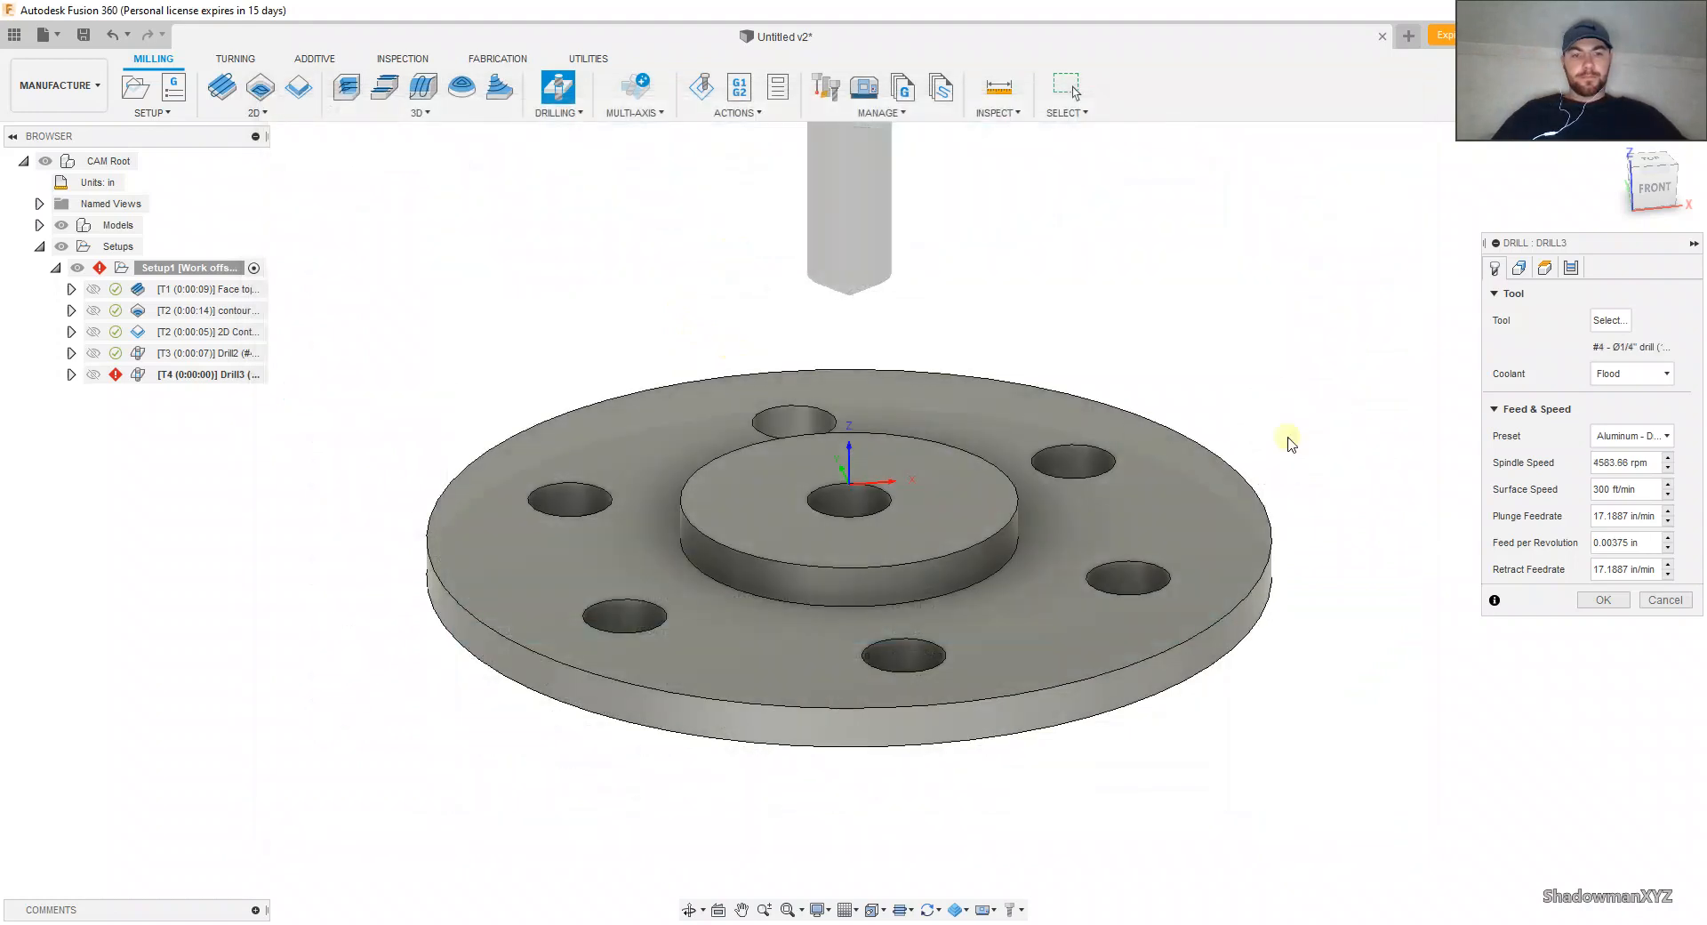
{"action": "left_click", "coordinate": [1598, 438]}
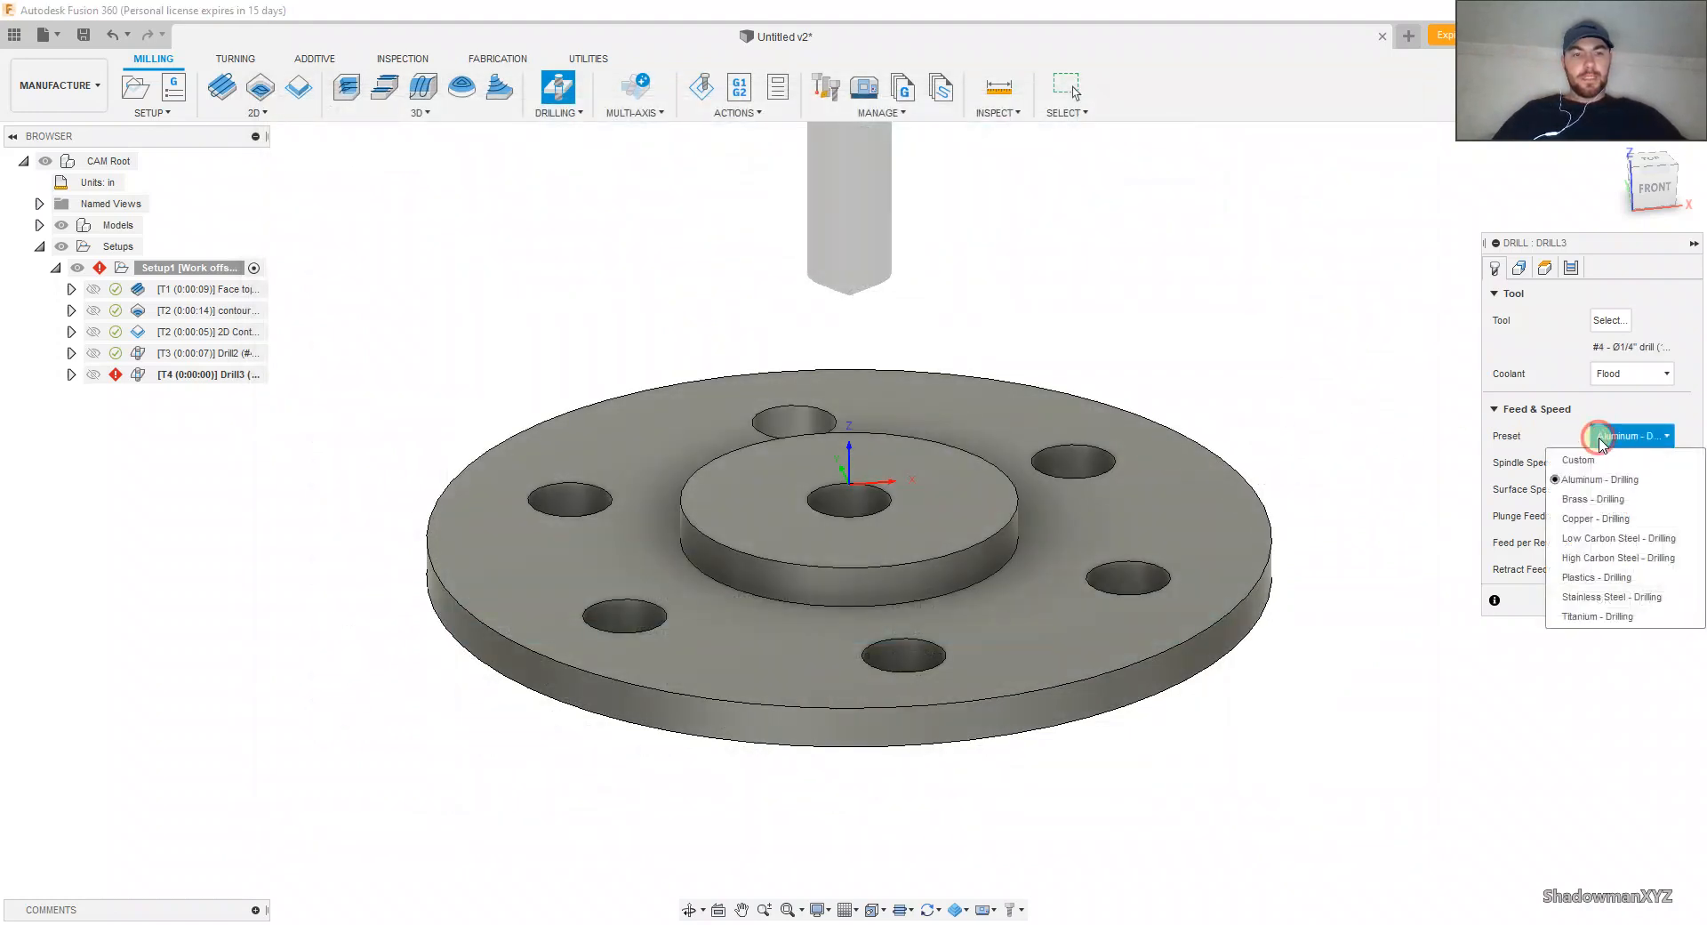
{"action": "left_click", "coordinate": [1583, 577]}
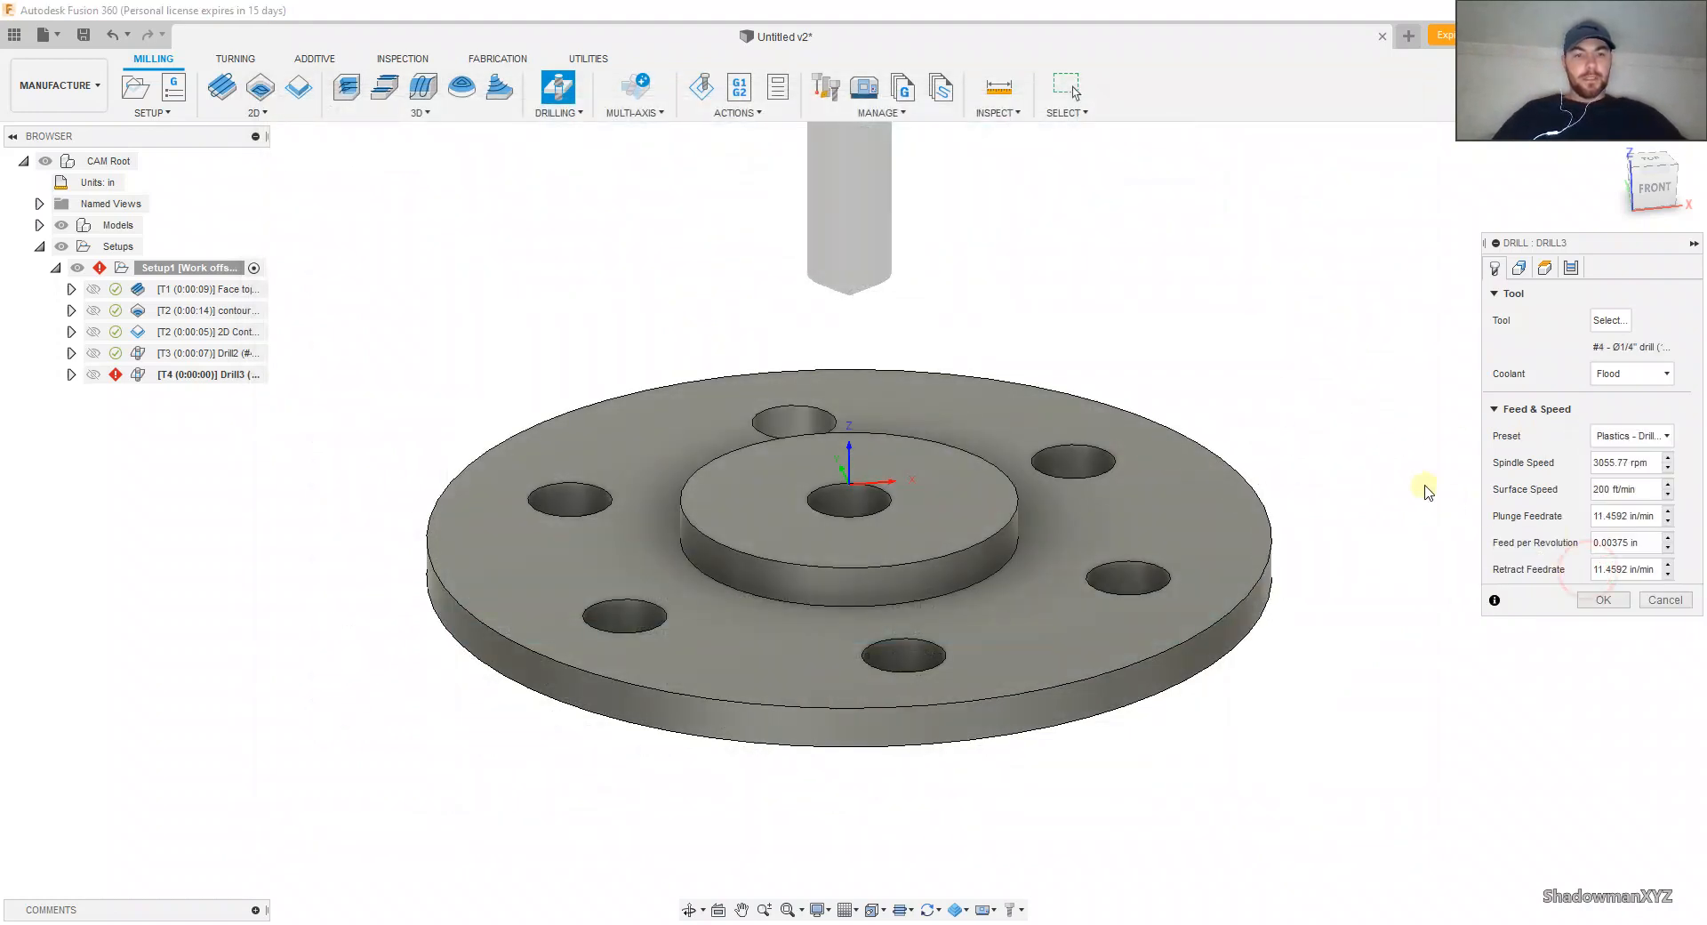
Step: Select the six outer hole faces as the drilling geometry, leaving out the centre hole
{"action": "left_click", "coordinate": [1520, 269]}
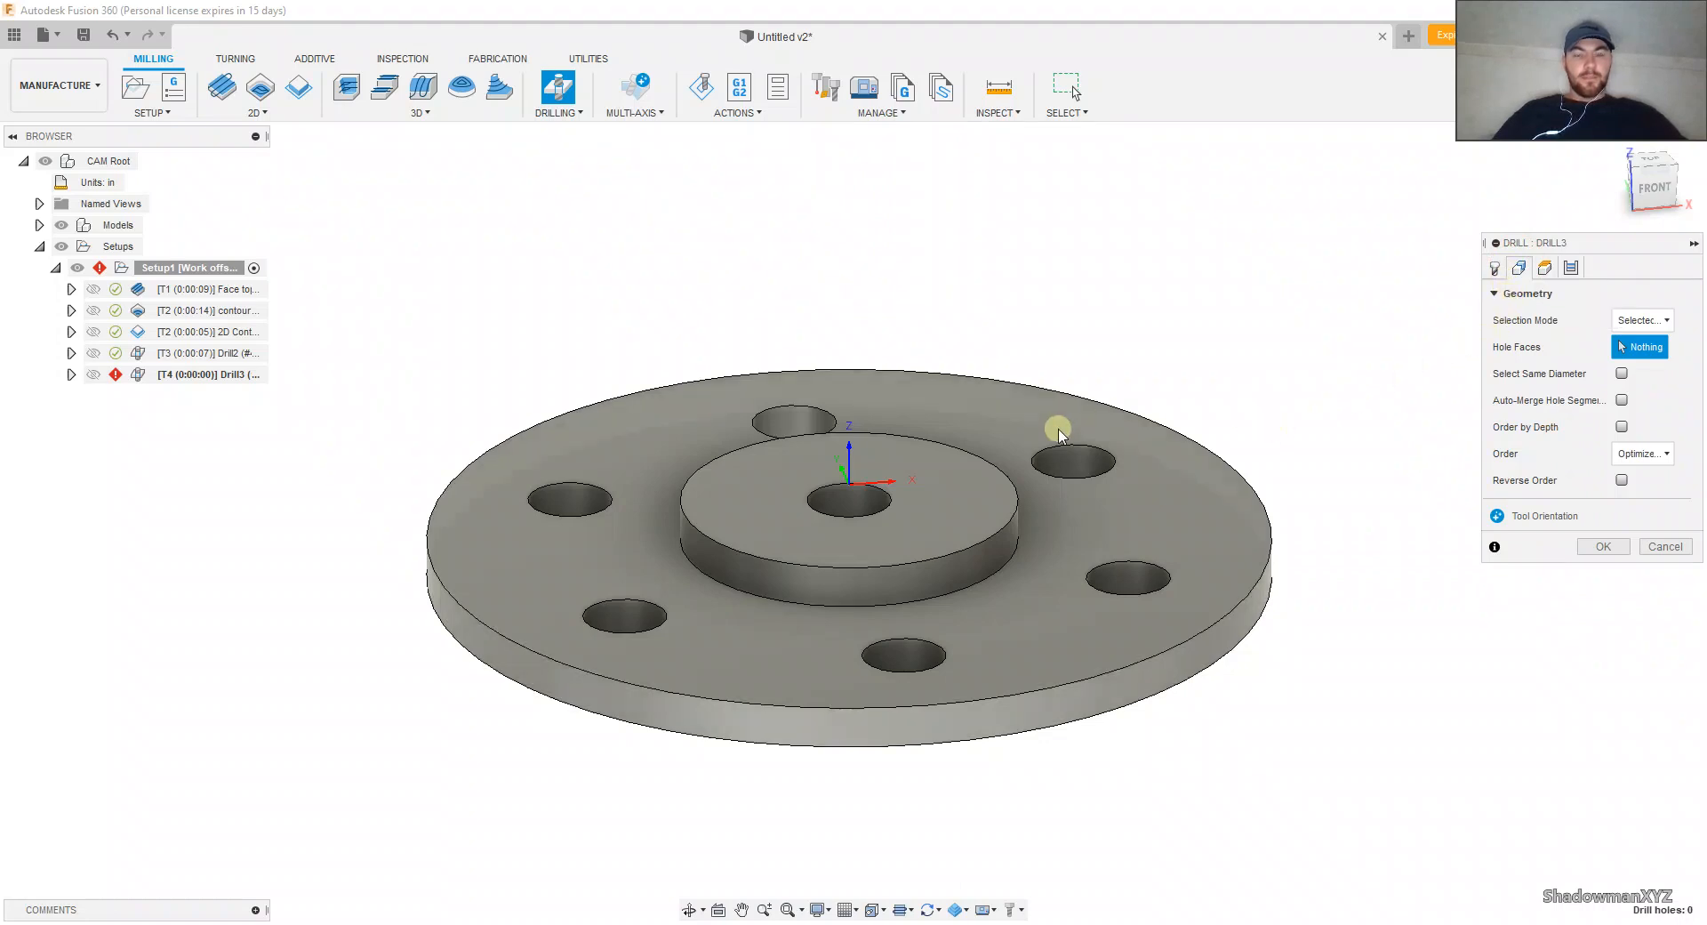
{"action": "left_click", "coordinate": [1070, 459]}
{"action": "left_click", "coordinate": [1131, 580]}
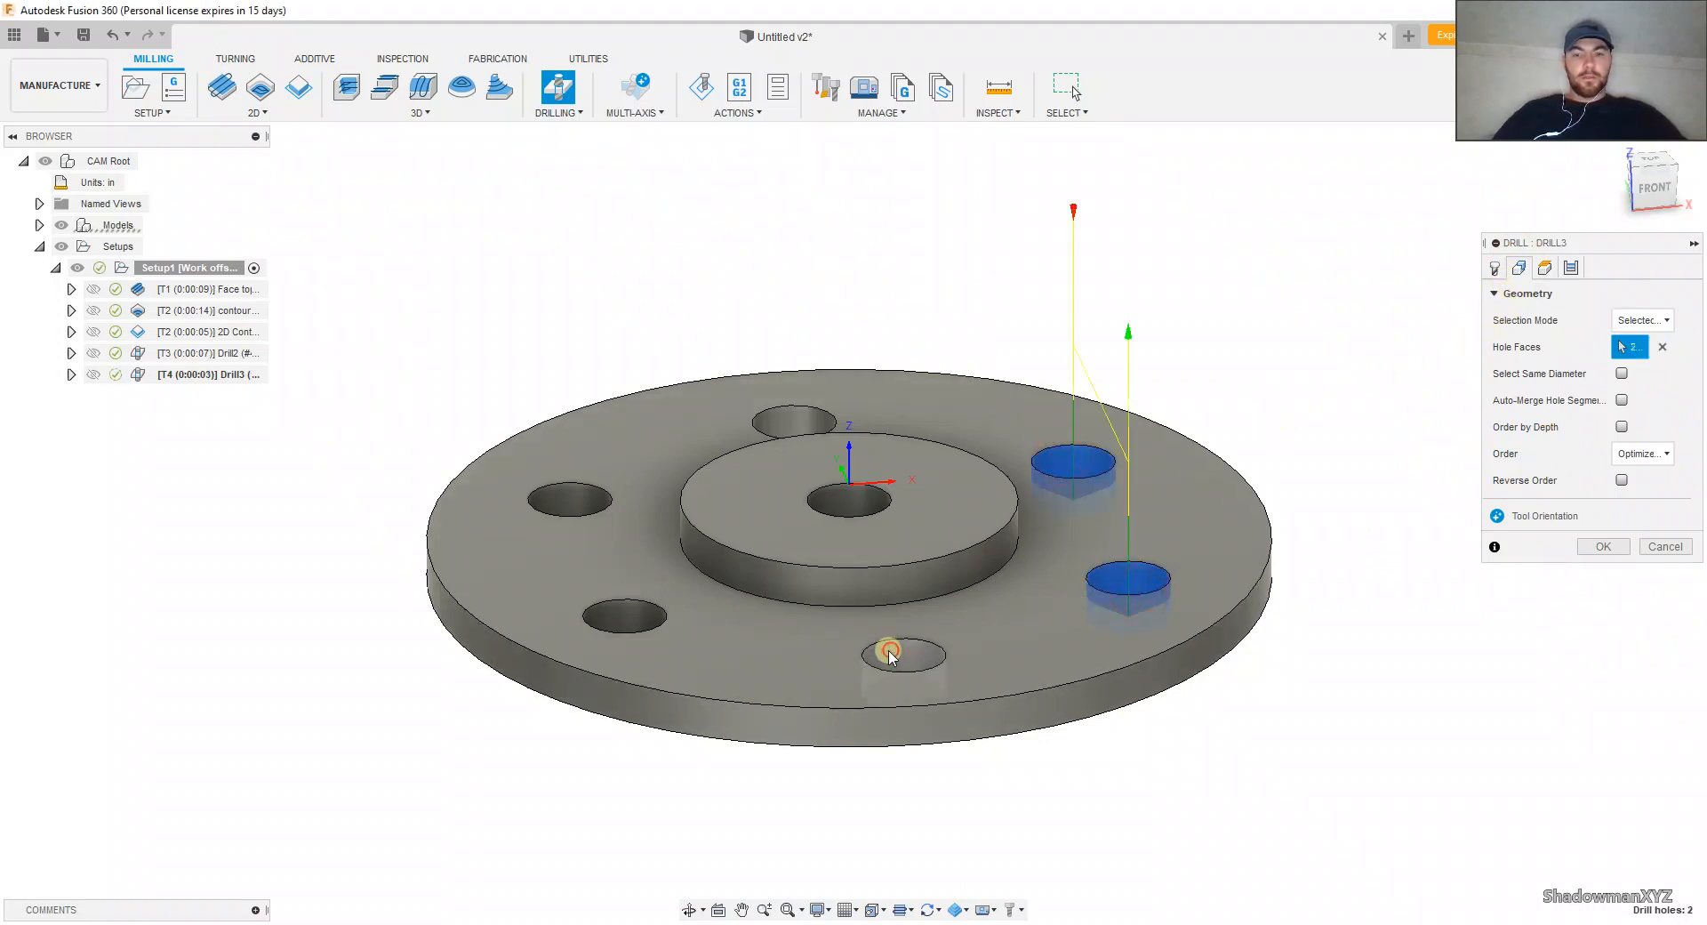
{"action": "left_click", "coordinate": [891, 655]}
{"action": "left_click", "coordinate": [624, 615]}
{"action": "left_click", "coordinate": [570, 499]}
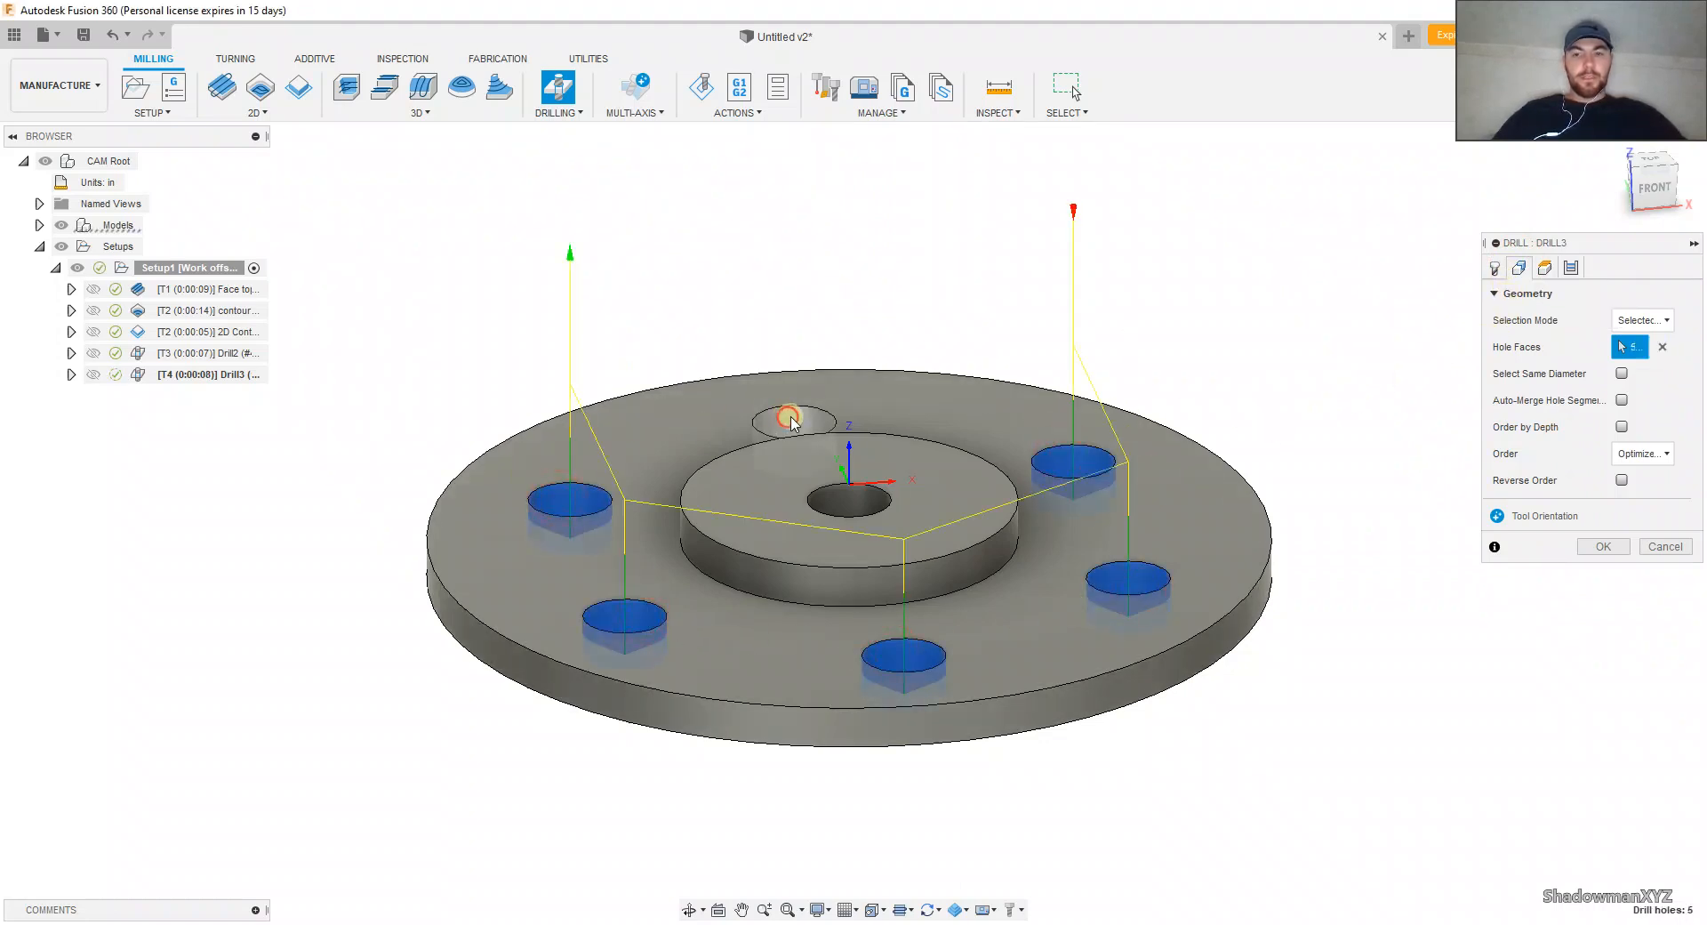
{"action": "left_click", "coordinate": [791, 419]}
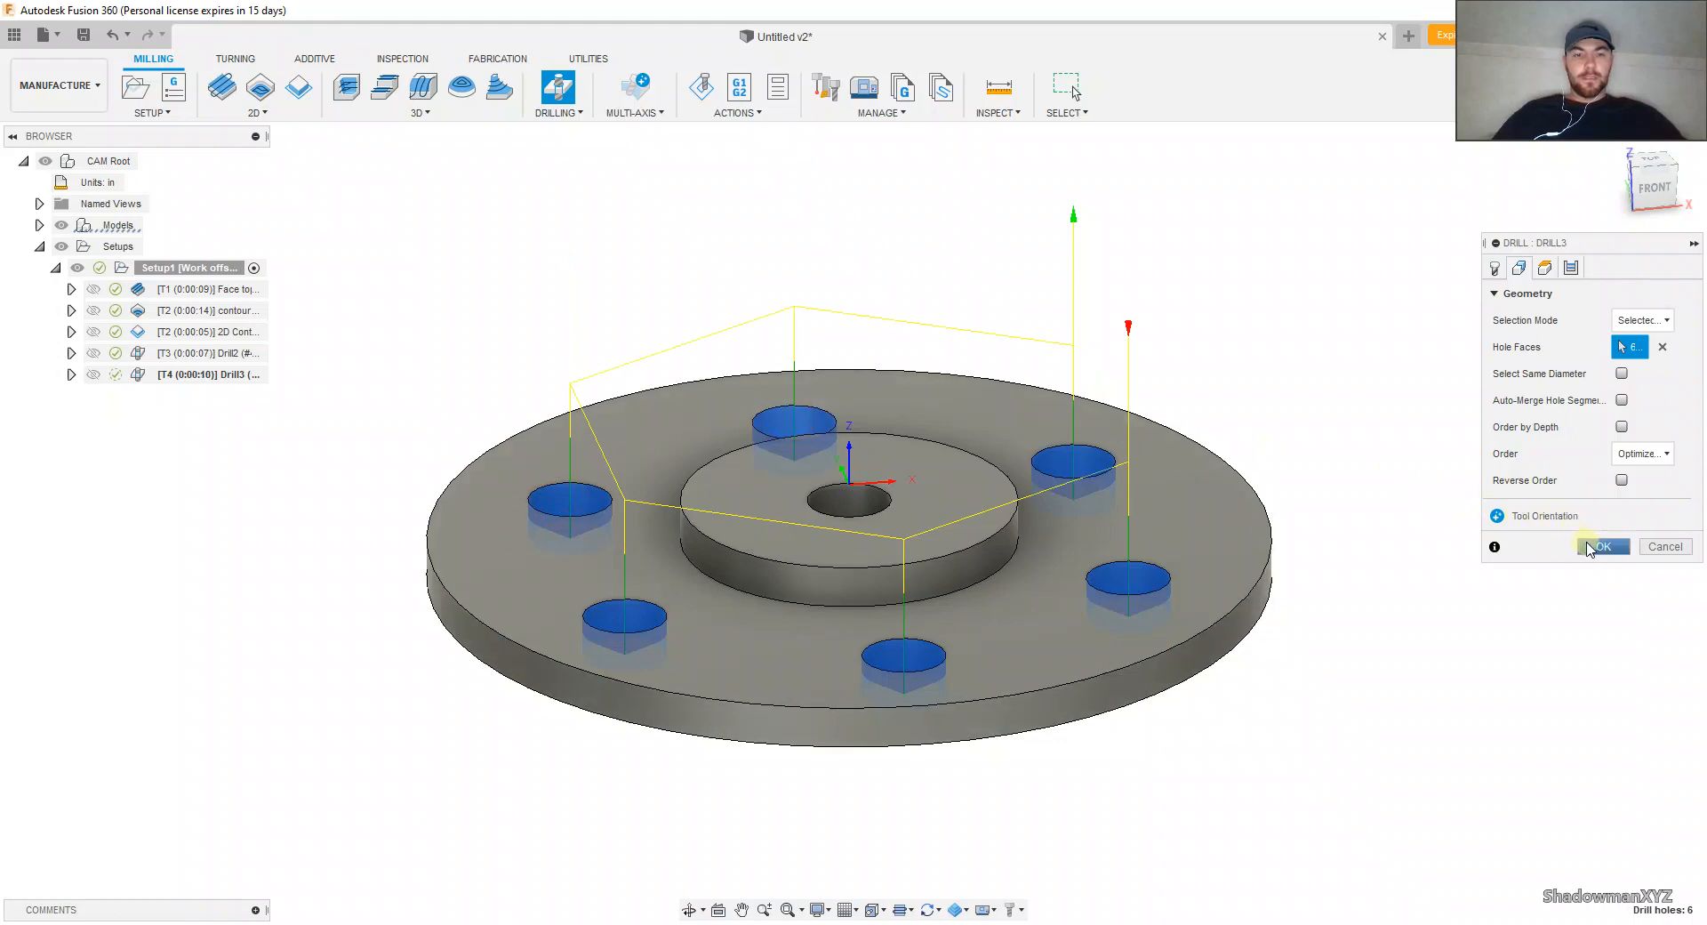
Step: Set the drill's bottom height from Selection, referencing the flange's underside face
{"action": "left_click", "coordinate": [1545, 267]}
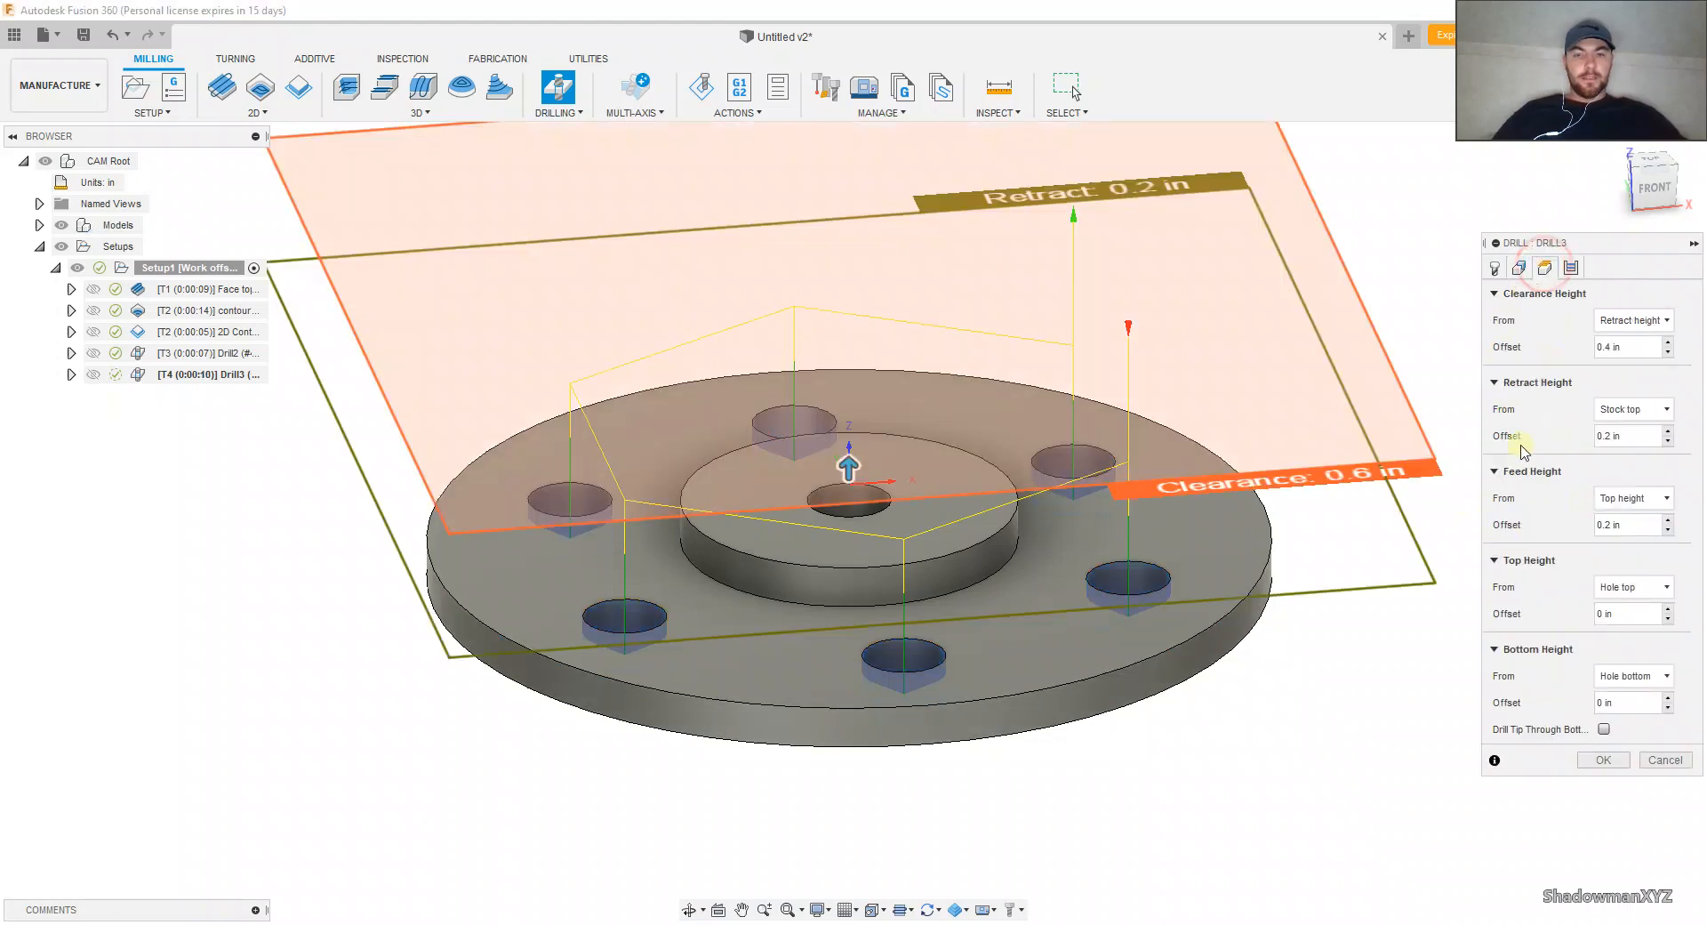
{"action": "left_click", "coordinate": [1590, 678]}
{"action": "left_click", "coordinate": [1600, 594]}
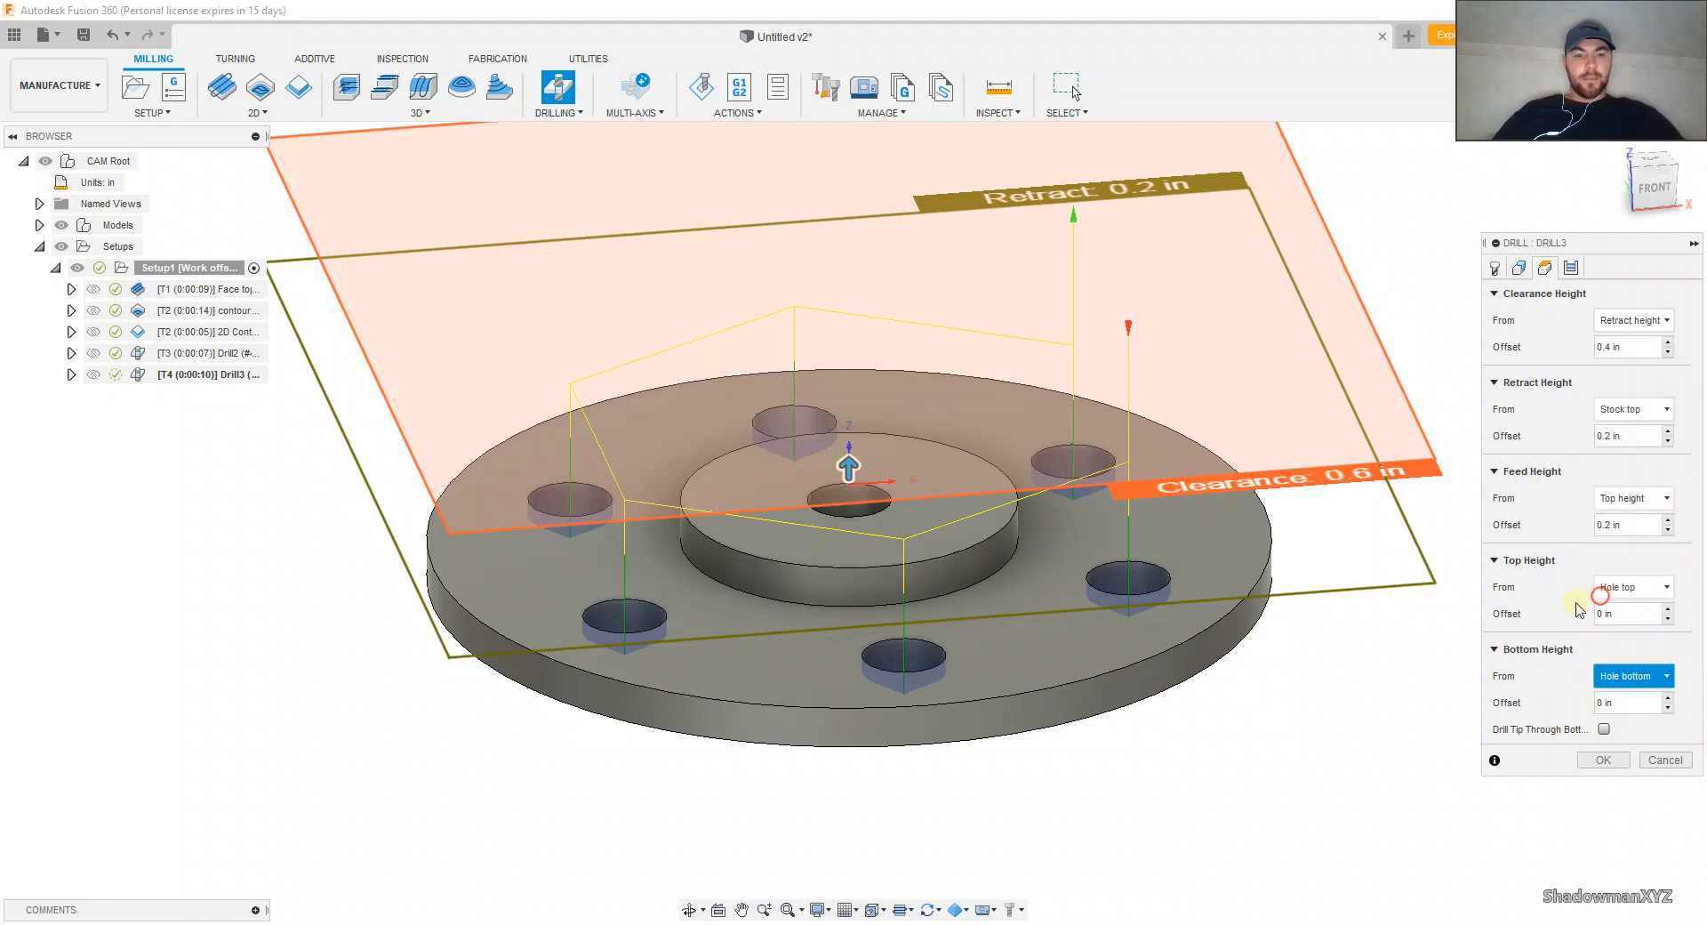
{"action": "middle_click_drag", "start_coordinate": [1005, 711], "coordinate": [1132, 530], "text": "shift"}
{"action": "left_click", "coordinate": [1029, 533]}
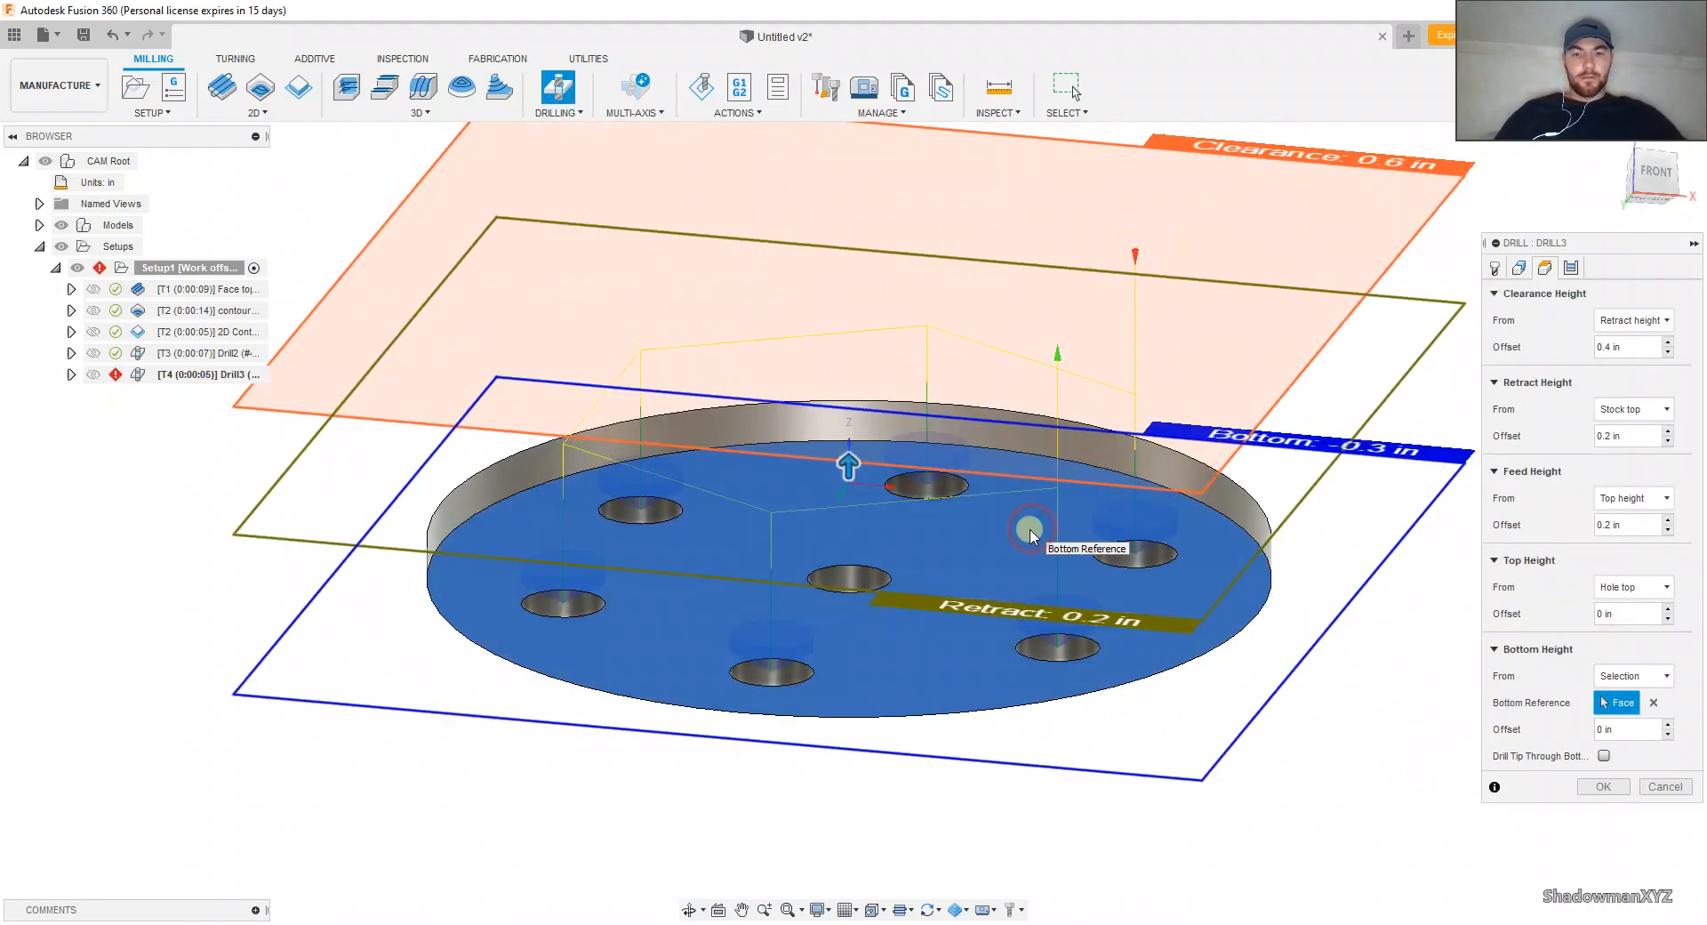
{"action": "middle_click_drag", "start_coordinate": [1022, 522], "coordinate": [1333, 689], "text": "shift"}
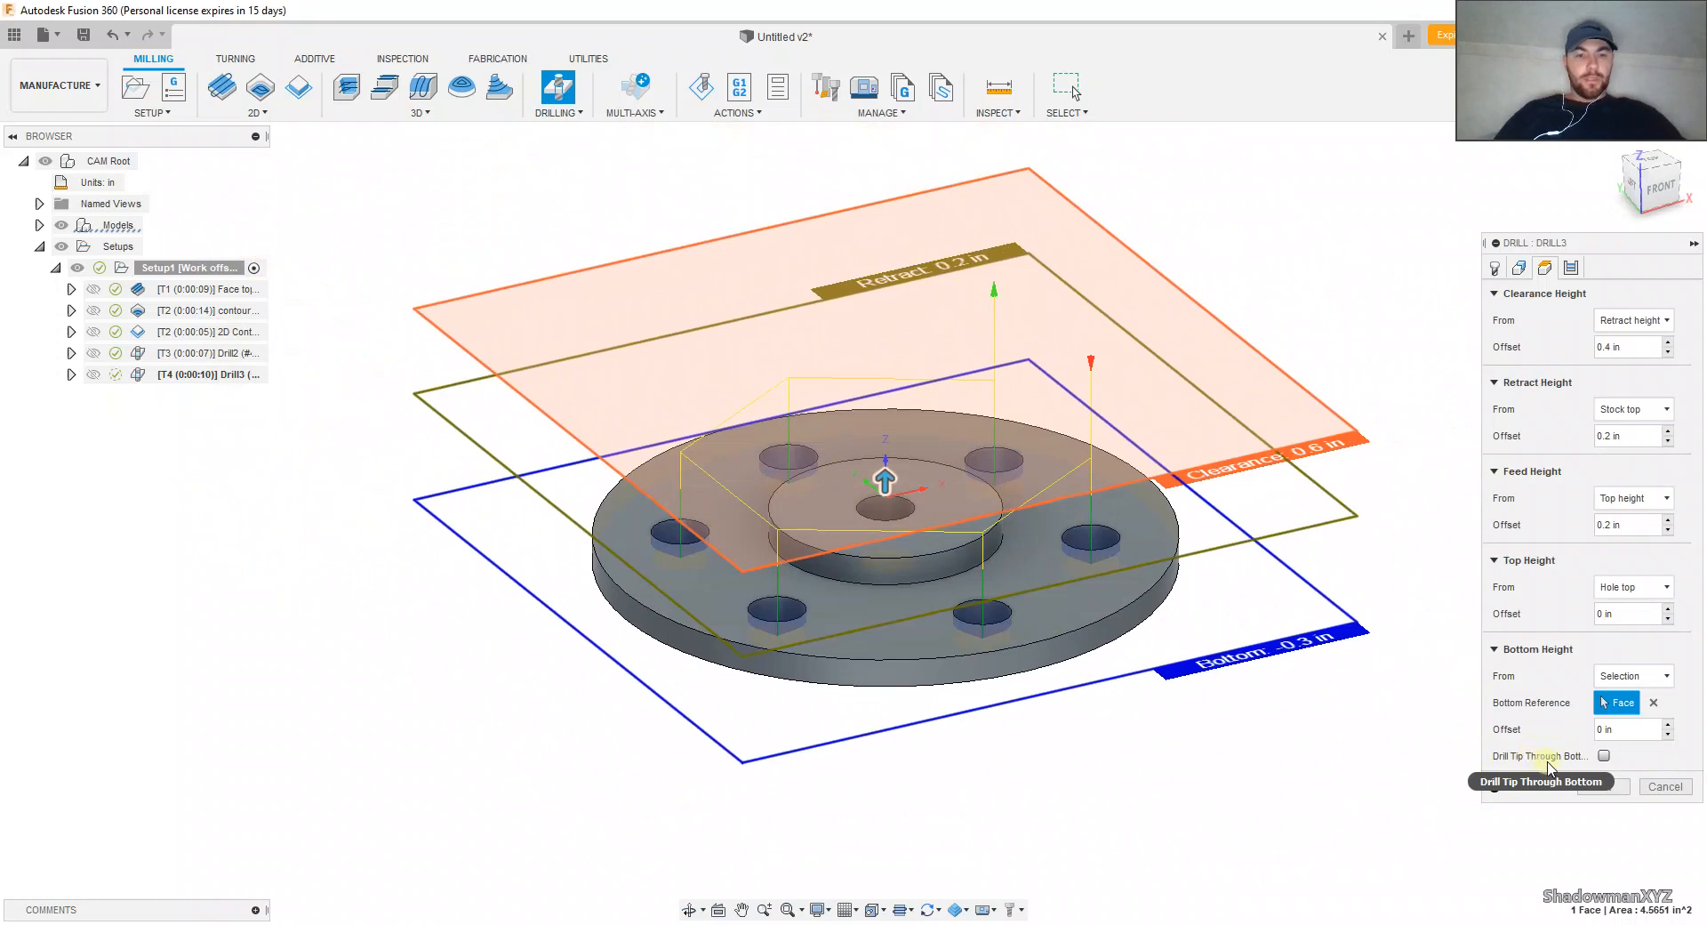
Step: Enable Drill Tip Through Bottom for the six-hole drilling and set its break-through depth to .125 in
{"action": "left_click", "coordinate": [1604, 755]}
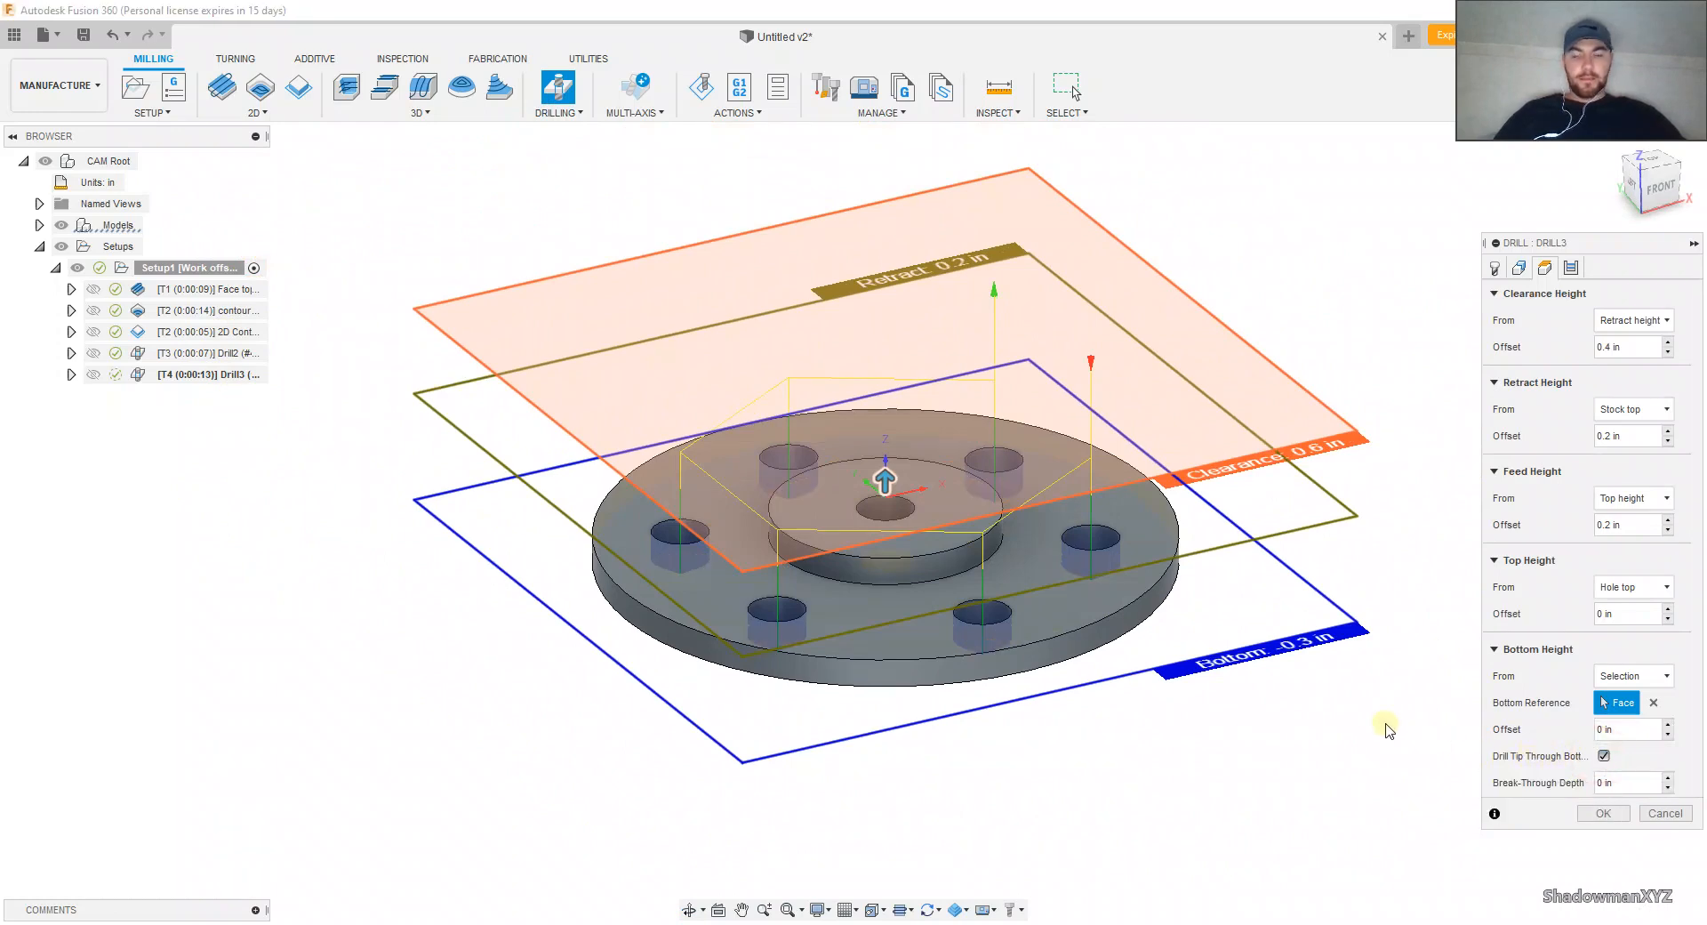
{"action": "middle_click_drag", "start_coordinate": [1306, 733], "coordinate": [1264, 681], "text": "shift"}
{"action": "scroll", "coordinate": [1064, 550], "scroll_direction": "up", "scroll_amount": 5}
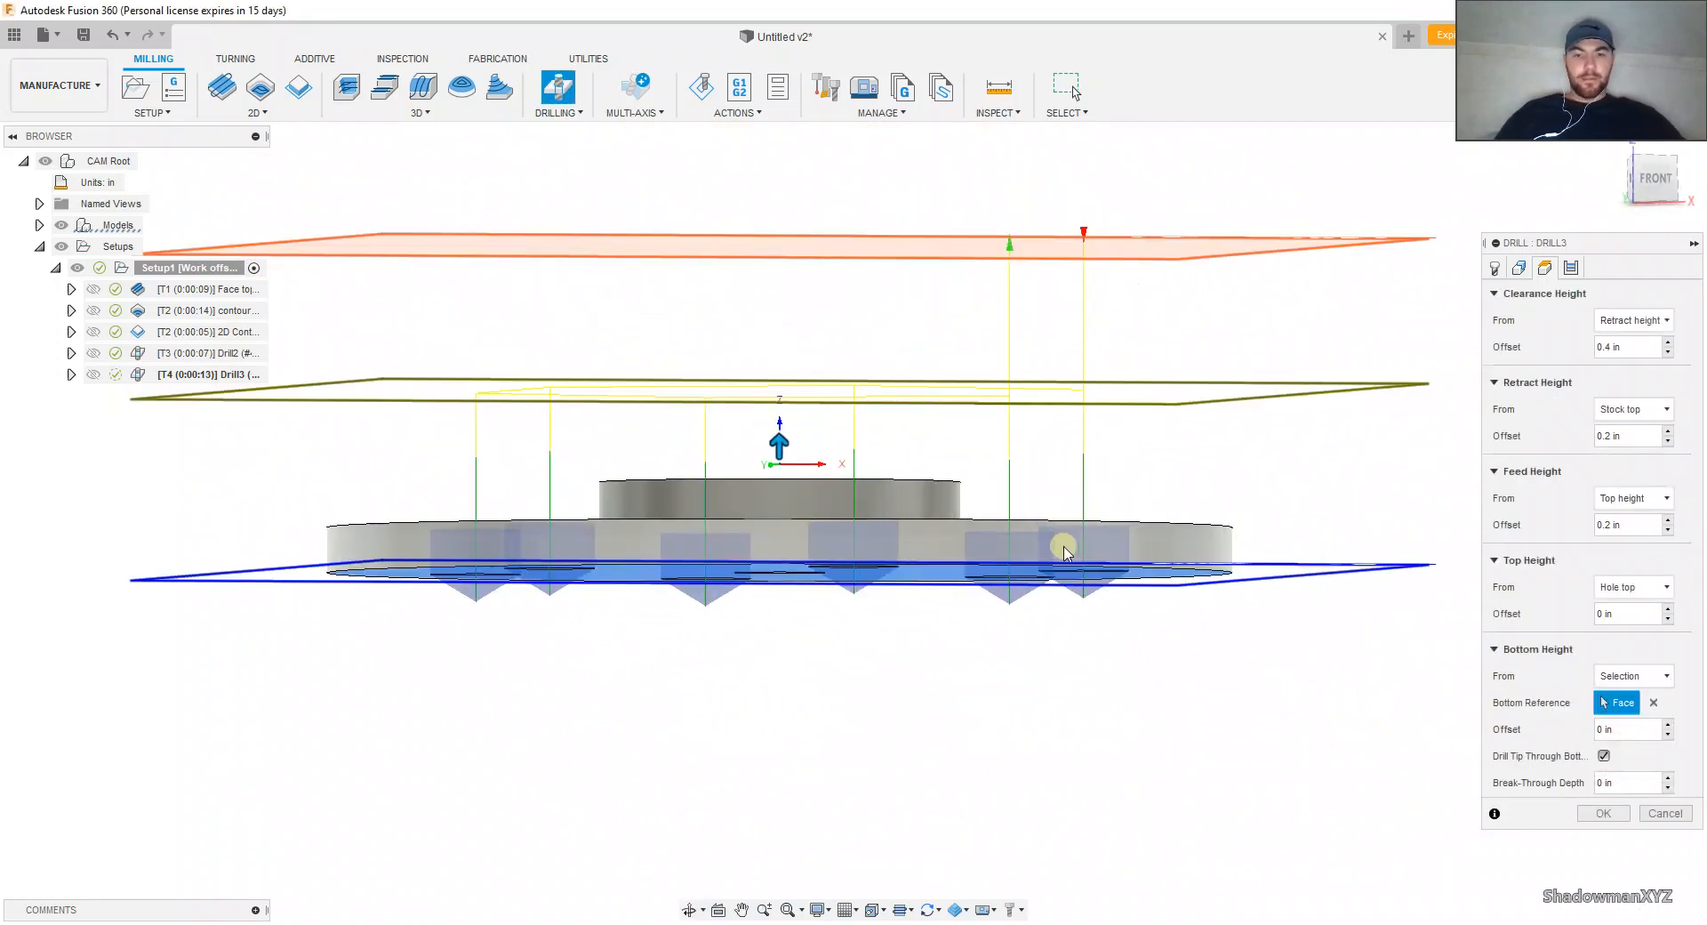
{"action": "left_click", "coordinate": [1654, 178]}
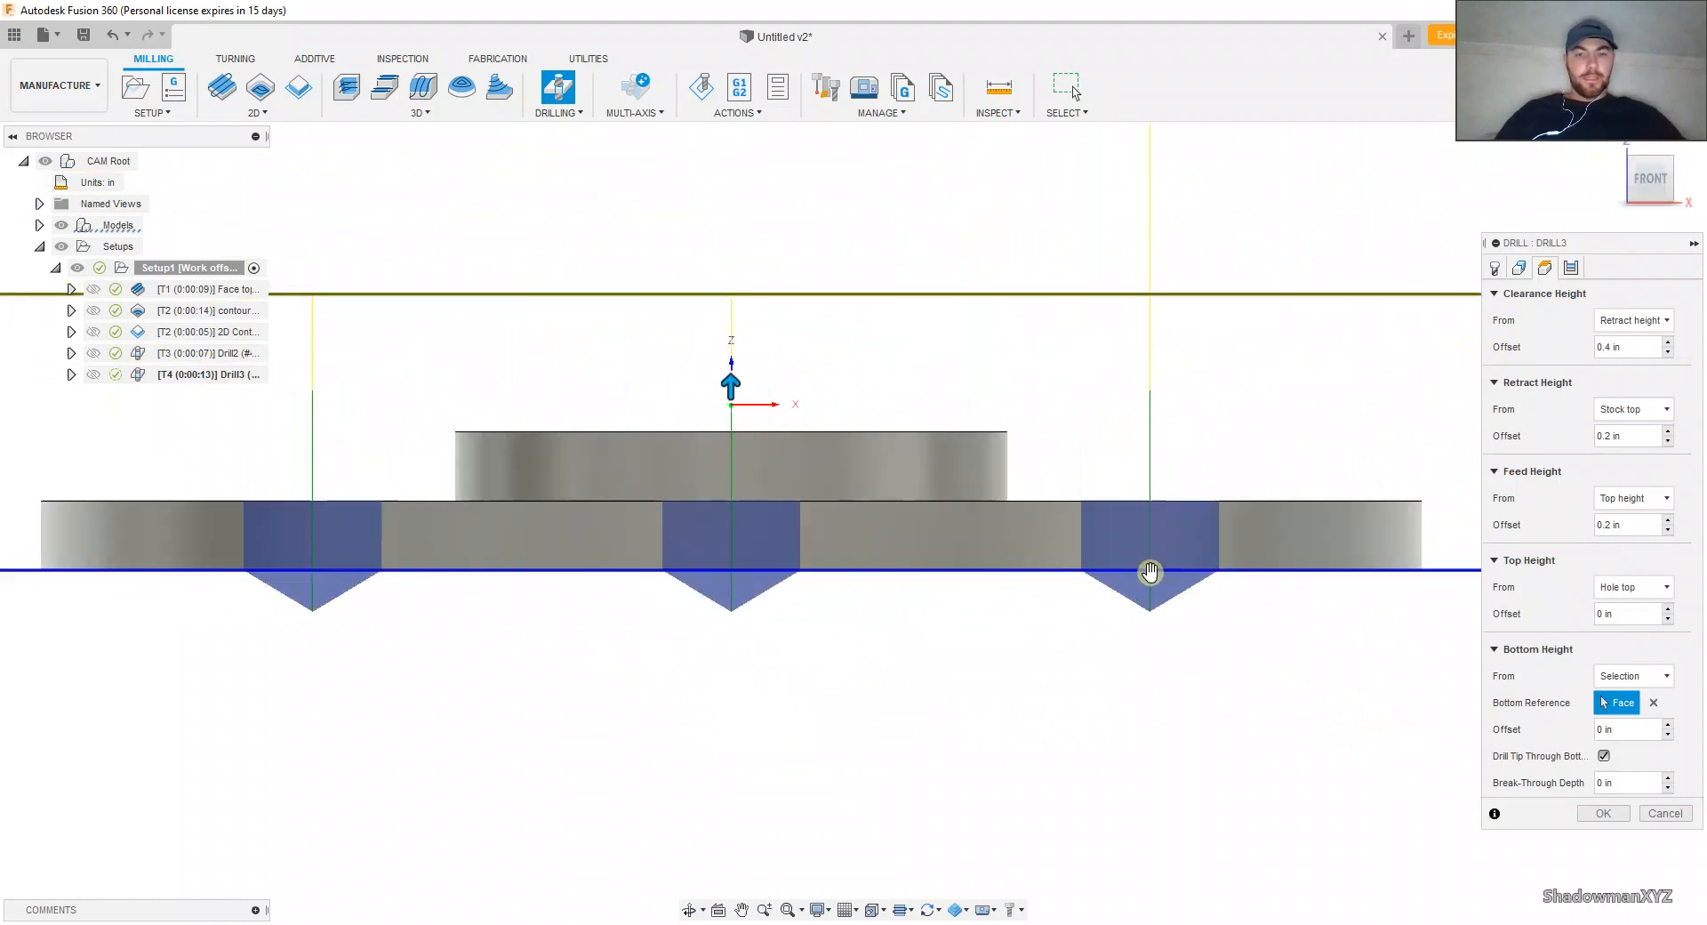
{"action": "scroll", "coordinate": [1152, 580], "scroll_direction": "up", "scroll_amount": 3}
{"action": "scroll", "coordinate": [1163, 592], "scroll_direction": "up", "scroll_amount": 2}
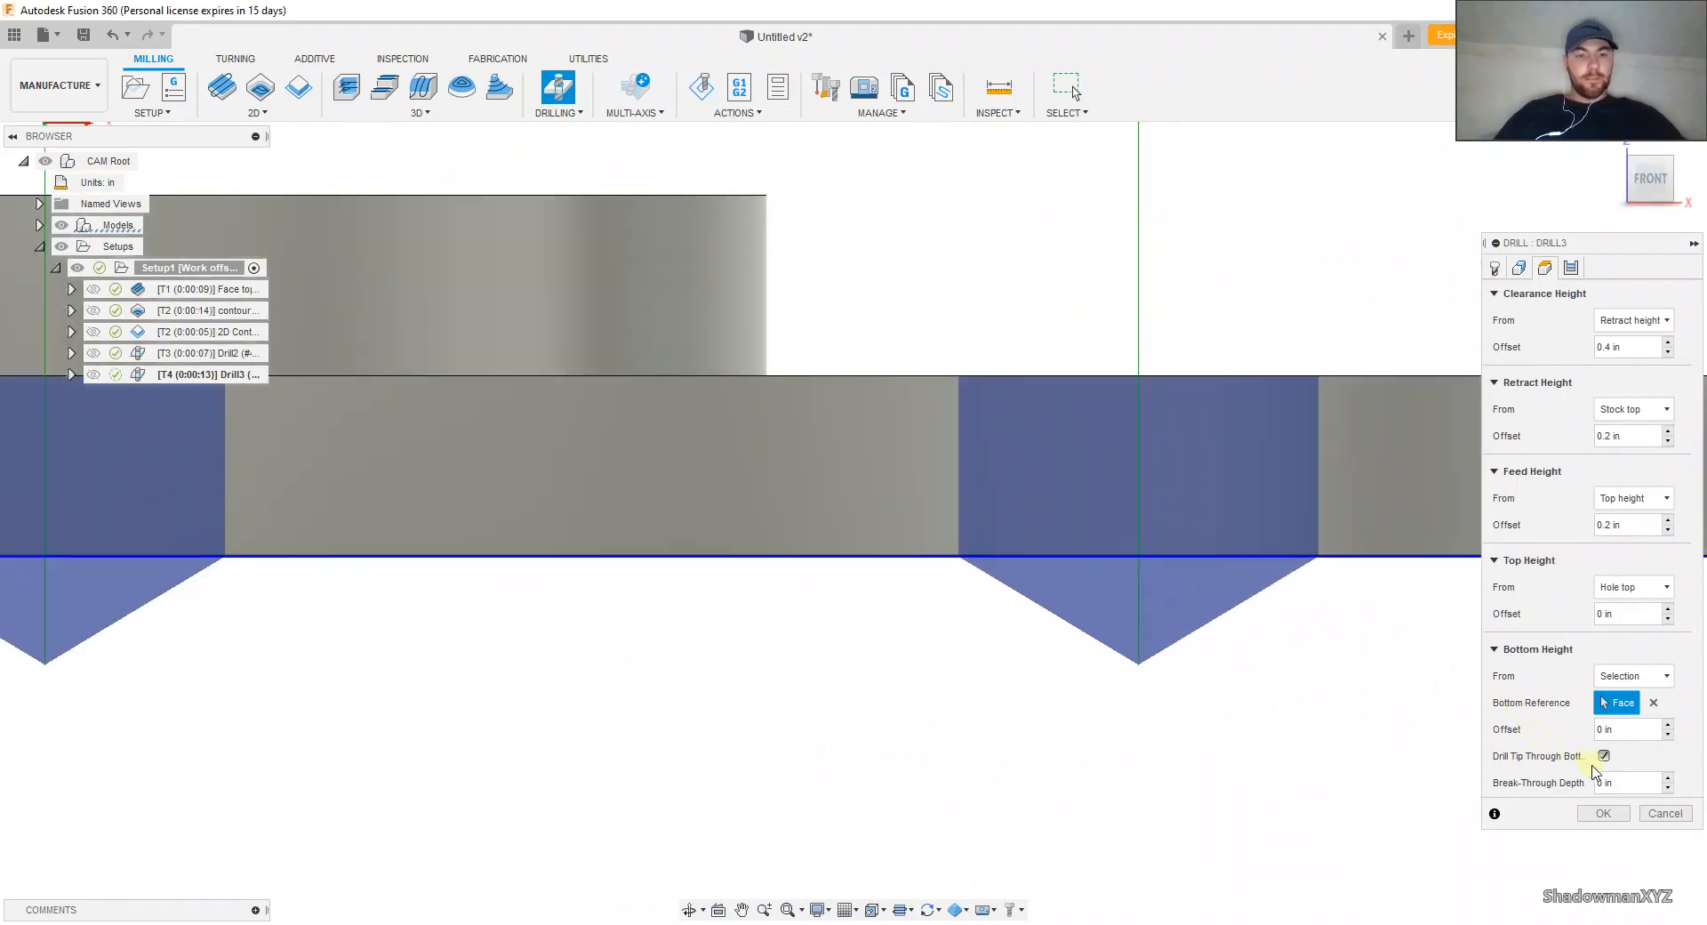
{"action": "left_click", "coordinate": [1616, 780]}
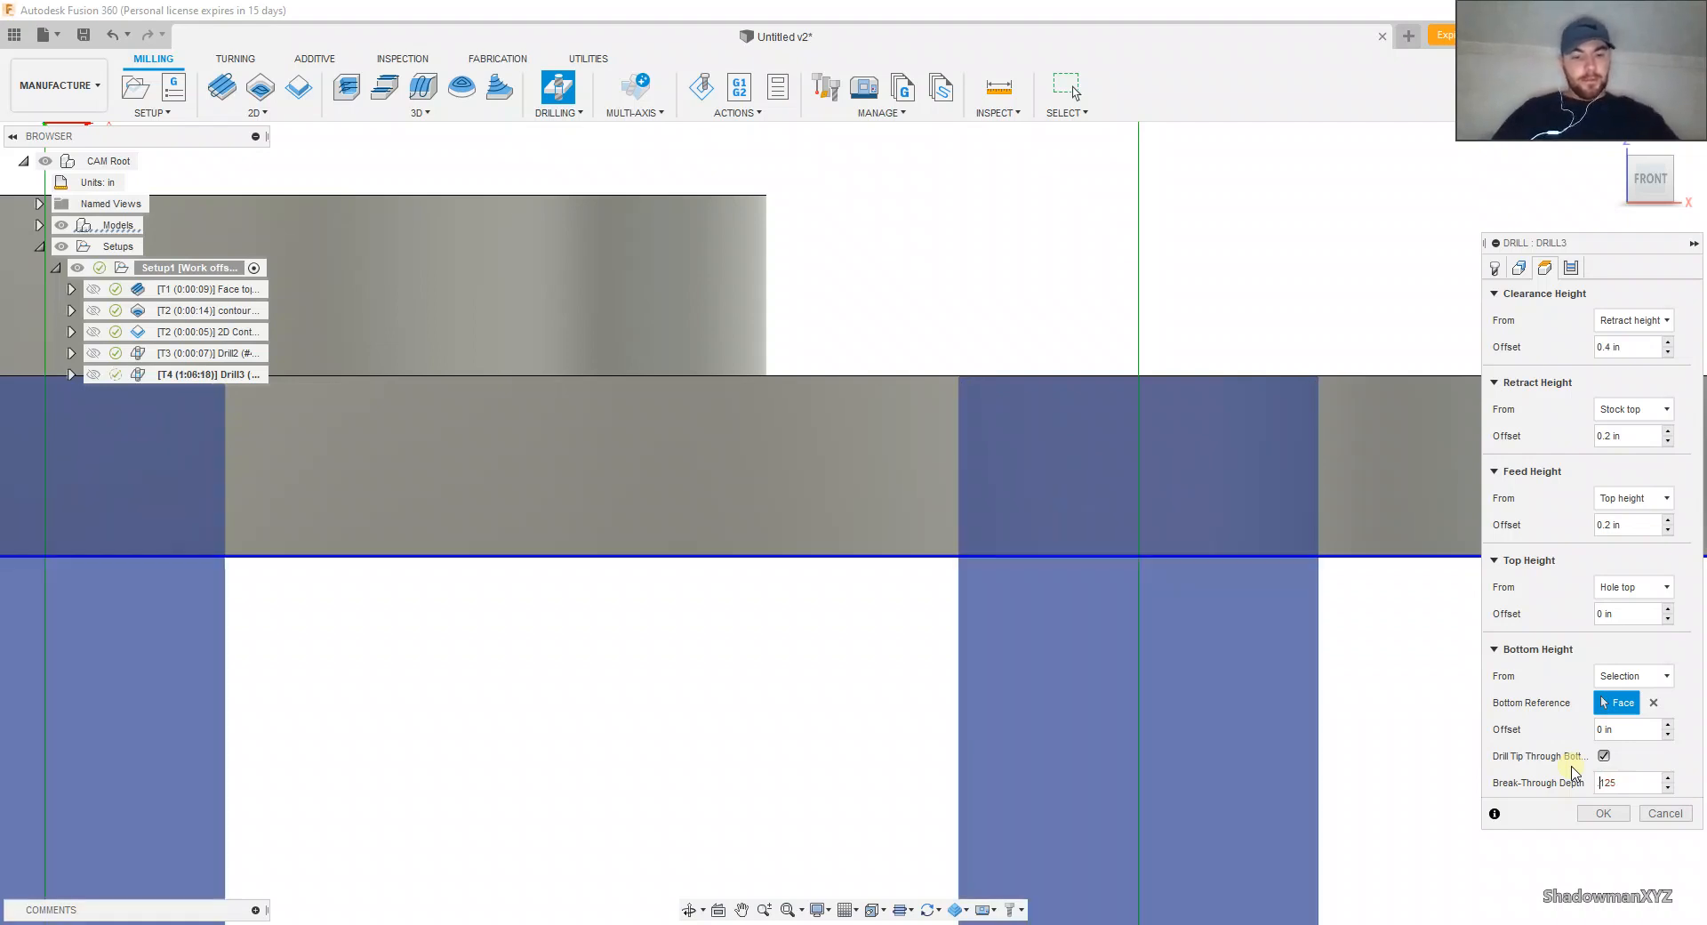
{"action": "type", "text": "."}
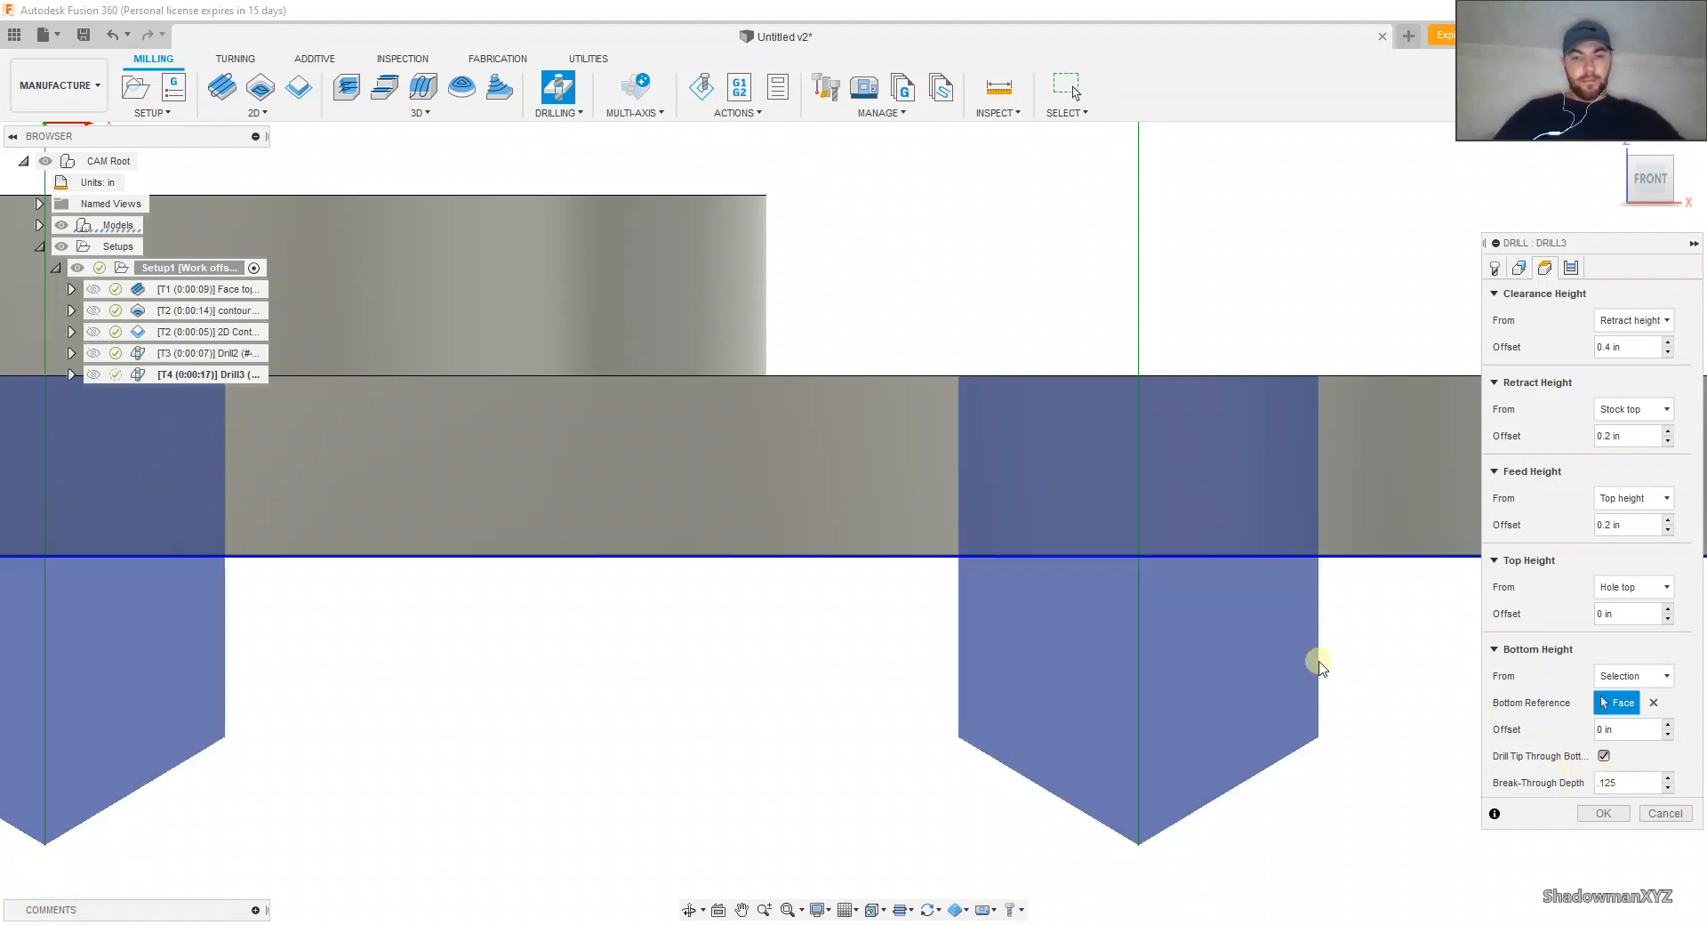
Step: Set the drilling cycle to Chip breaking - partial retract with a pecking depth of .025 in and finish the operation
{"action": "scroll", "coordinate": [1310, 655], "scroll_direction": "down", "scroll_amount": 5}
{"action": "middle_click_drag", "start_coordinate": [1280, 632], "coordinate": [1206, 583], "text": "shift"}
{"action": "scroll", "coordinate": [1205, 584], "scroll_direction": "down", "scroll_amount": 6}
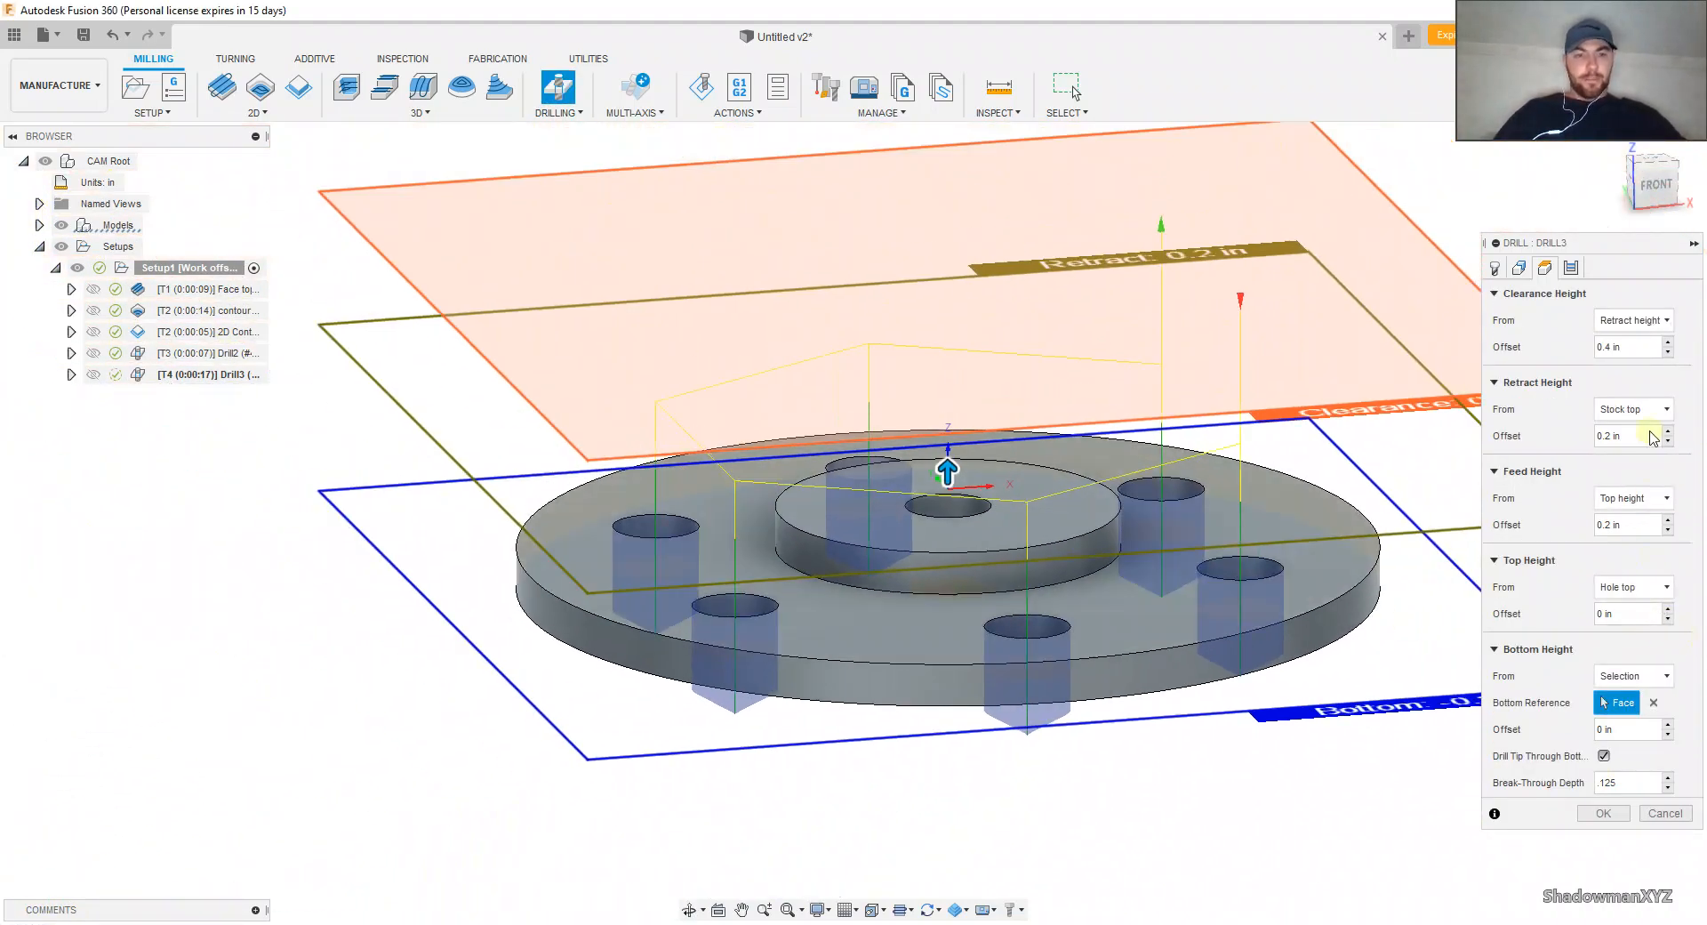
{"action": "left_click", "coordinate": [1571, 268]}
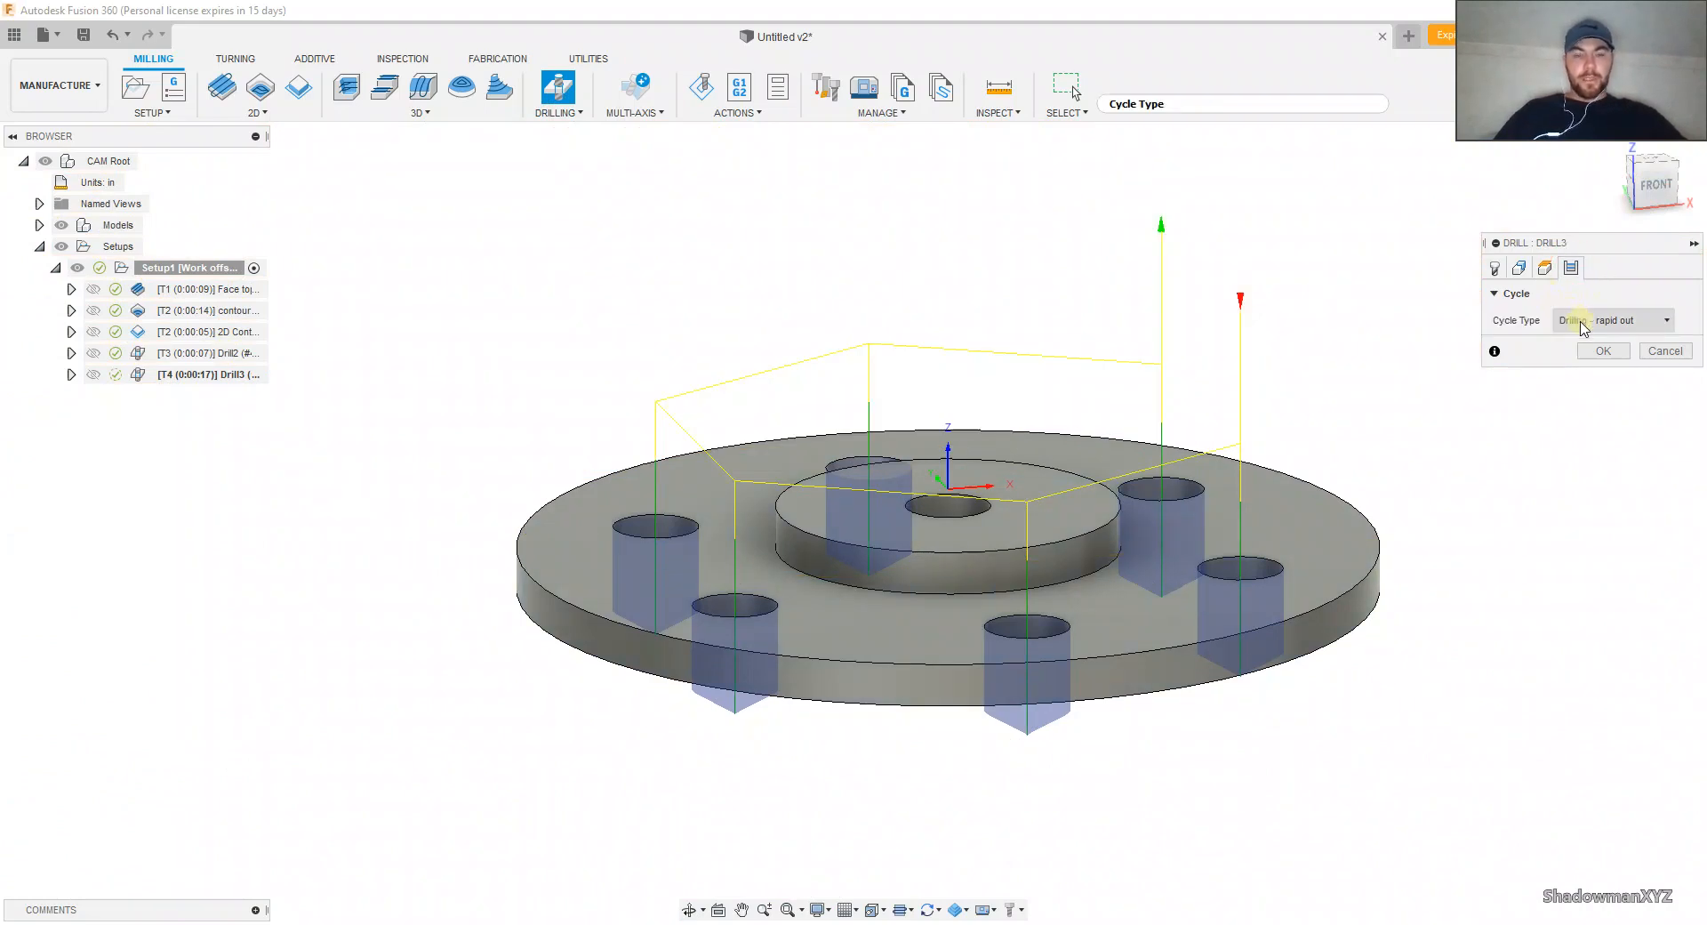
{"action": "left_click", "coordinate": [1582, 325]}
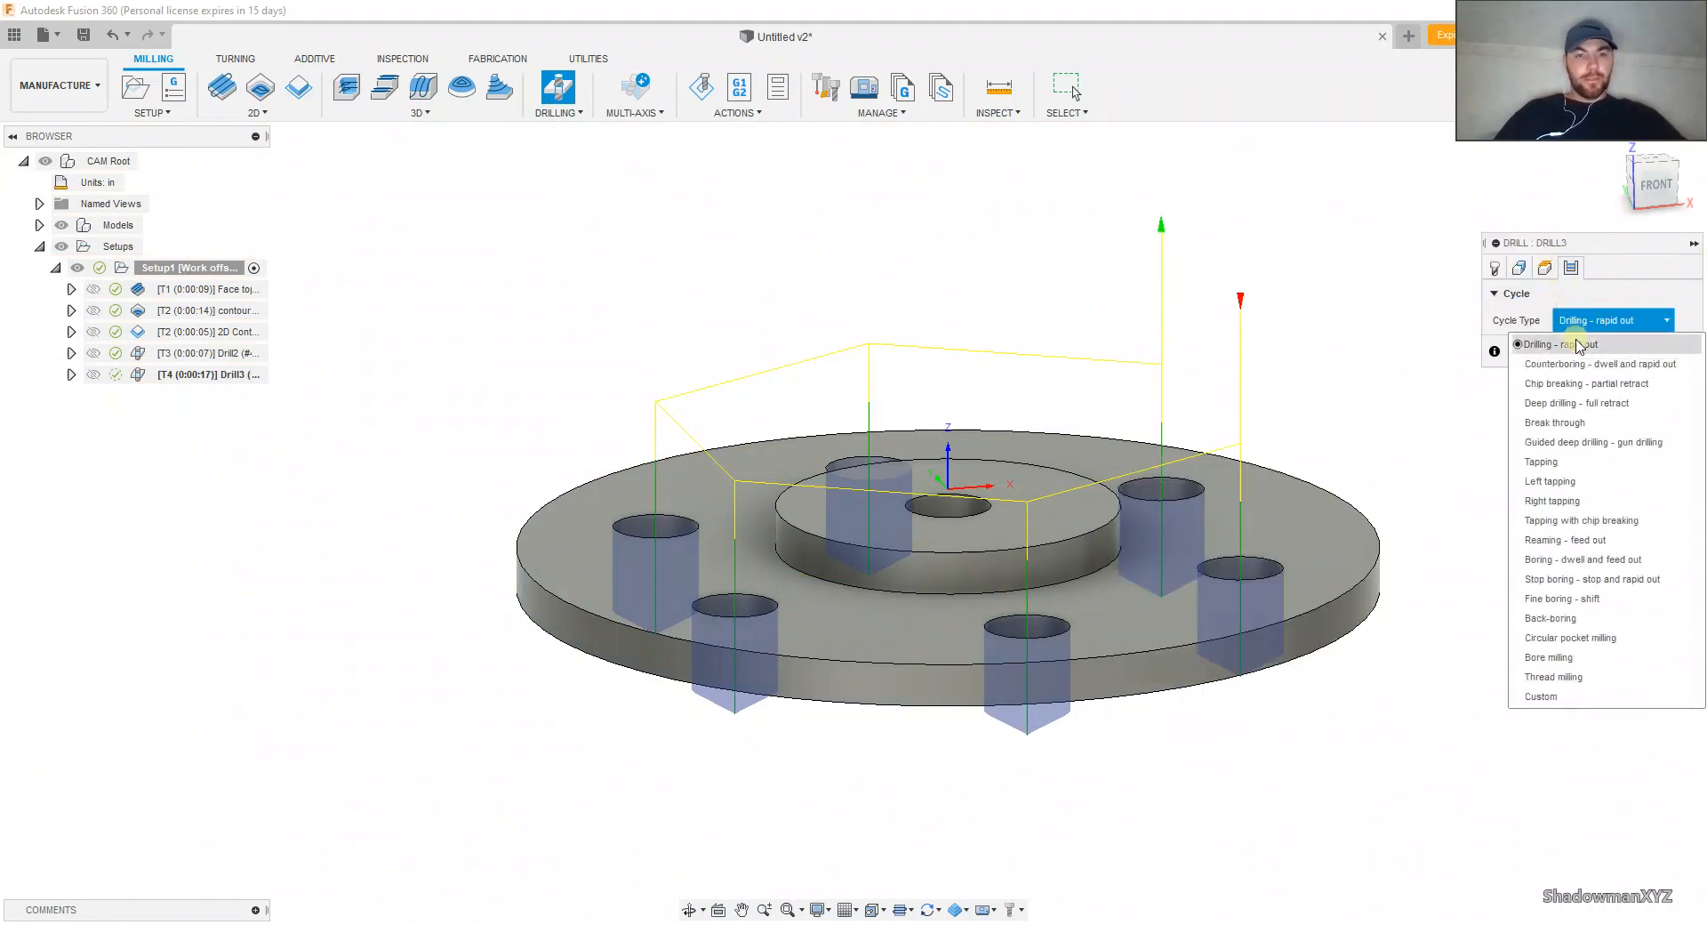
{"action": "left_click", "coordinate": [1577, 385]}
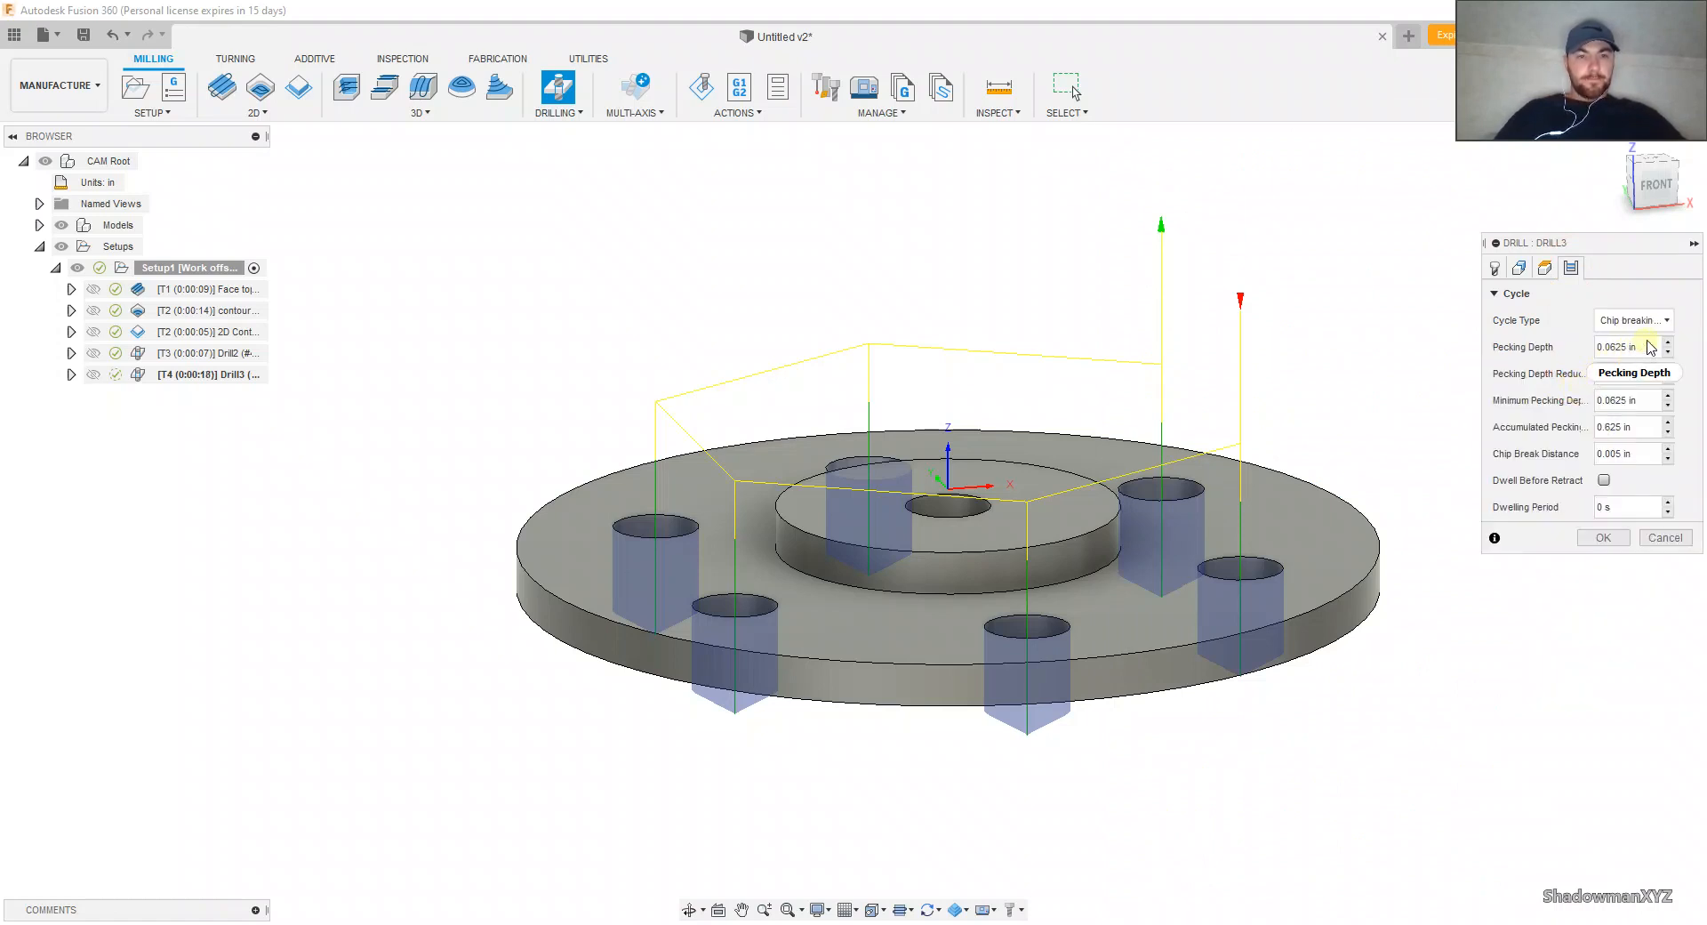
{"action": "left_click", "coordinate": [1567, 348]}
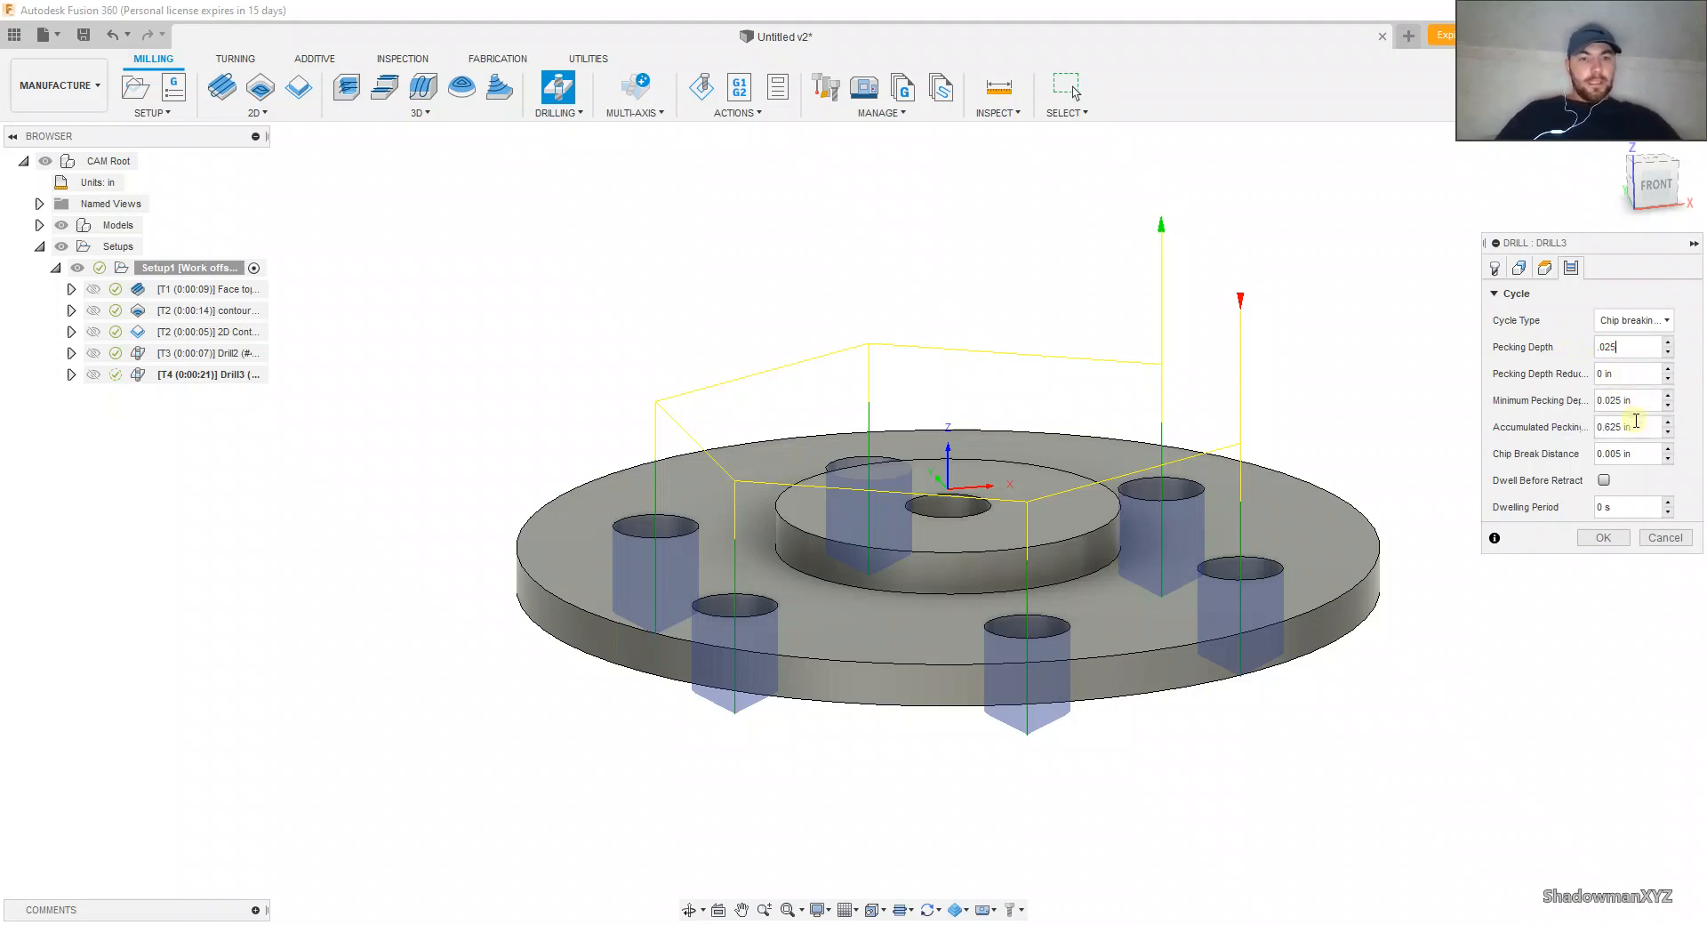
{"action": "left_click", "coordinate": [1603, 536]}
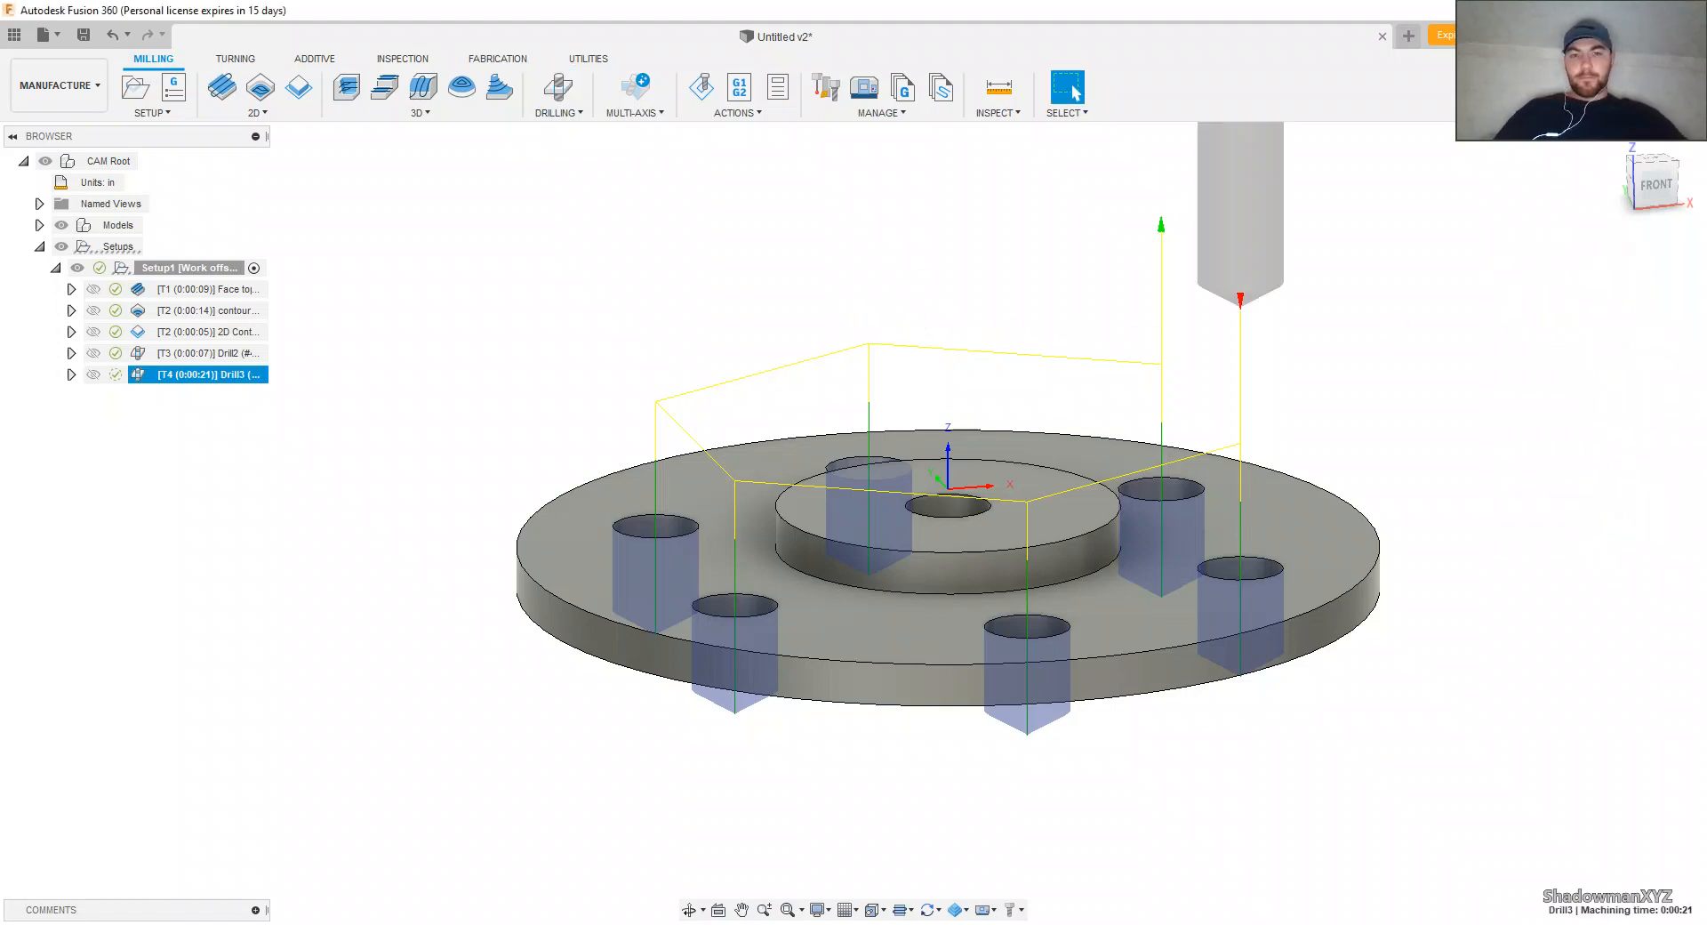
Step: Simulate the six-hole drilling operation from the front at a reduced playback speed, examining how deep the drill goes into the stock
{"action": "left_click", "coordinate": [1655, 184]}
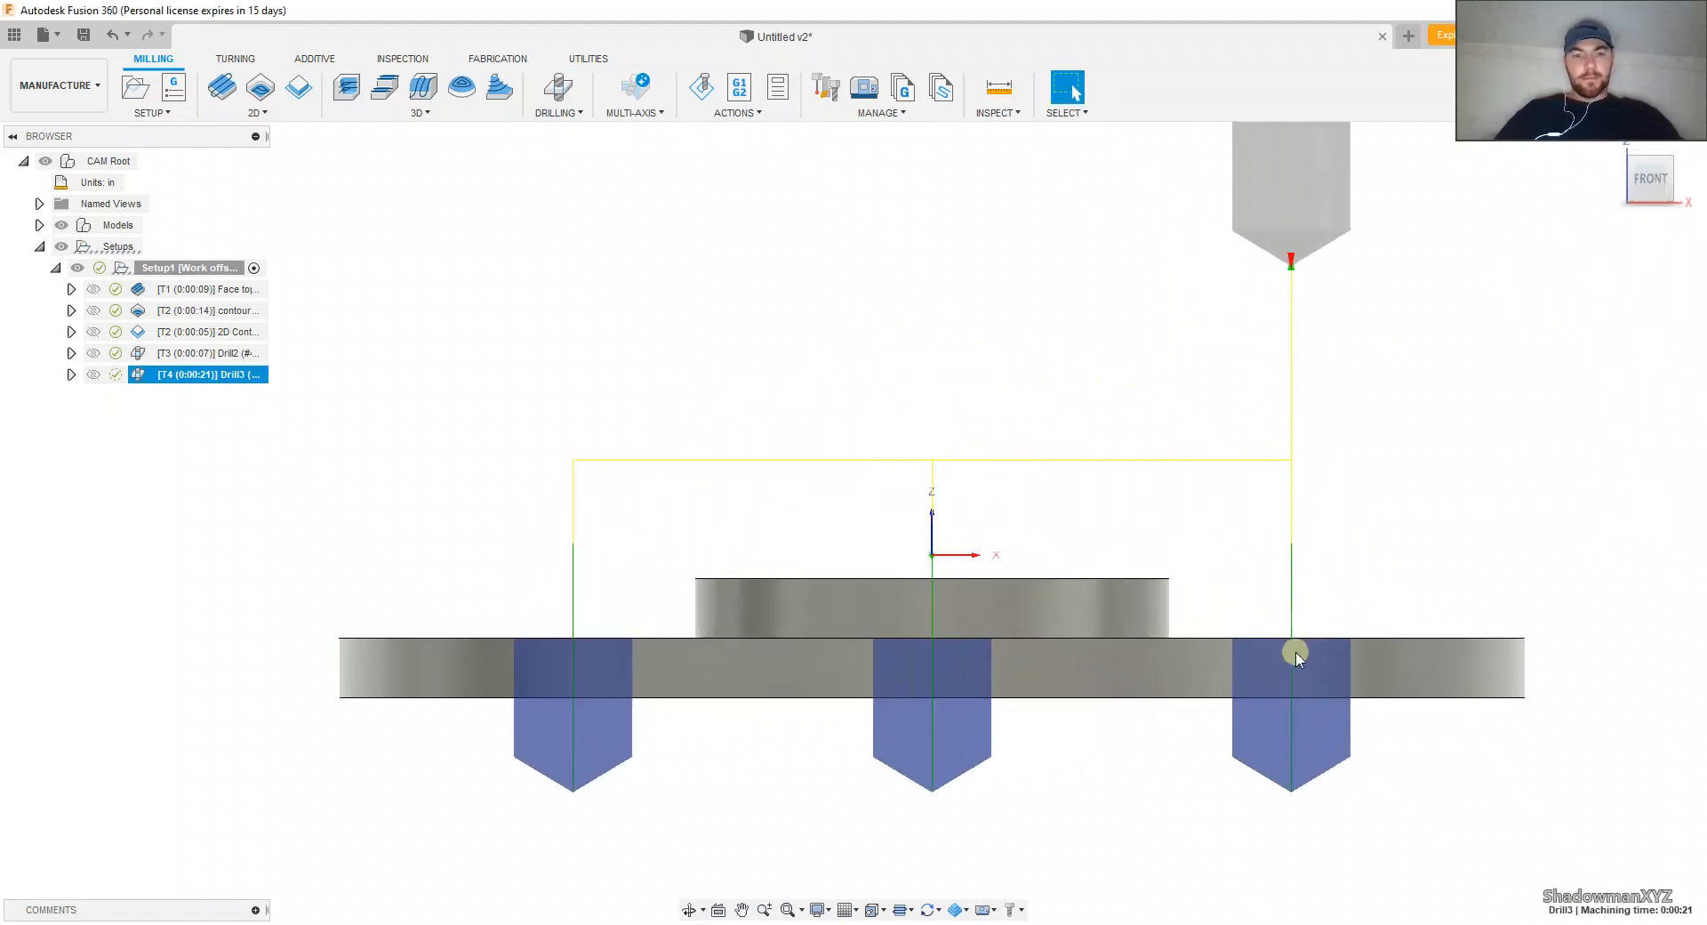
{"action": "scroll", "coordinate": [1296, 657], "scroll_direction": "up", "scroll_amount": 10}
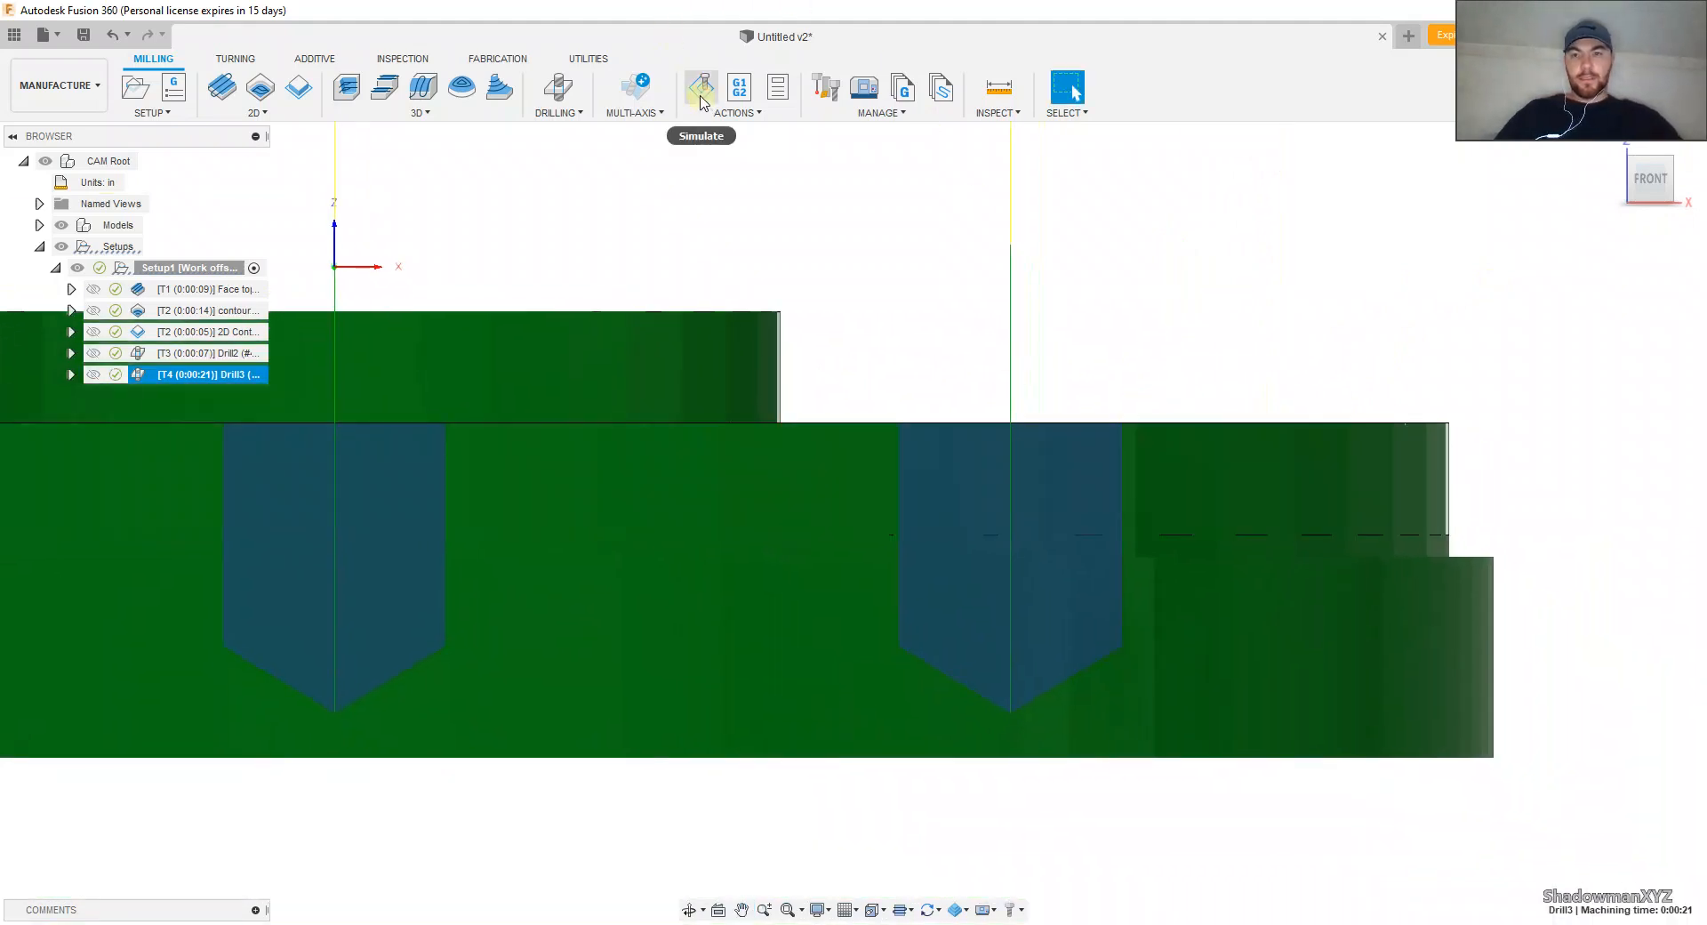
{"action": "left_click", "coordinate": [701, 101]}
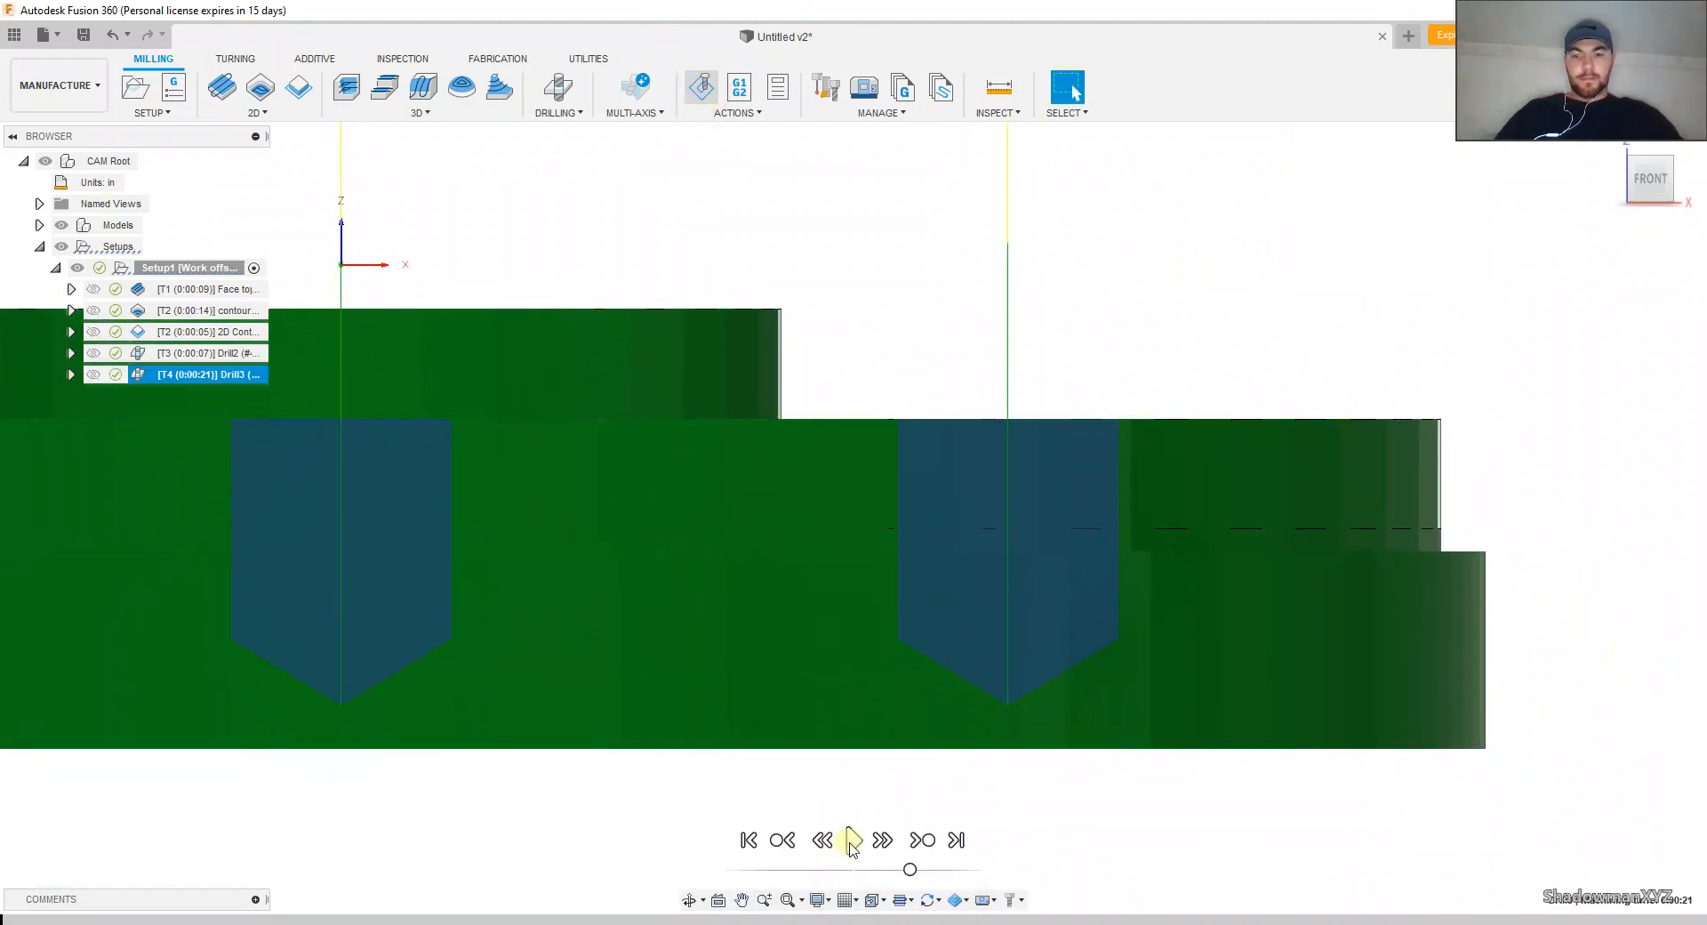
{"action": "left_click", "coordinate": [852, 840]}
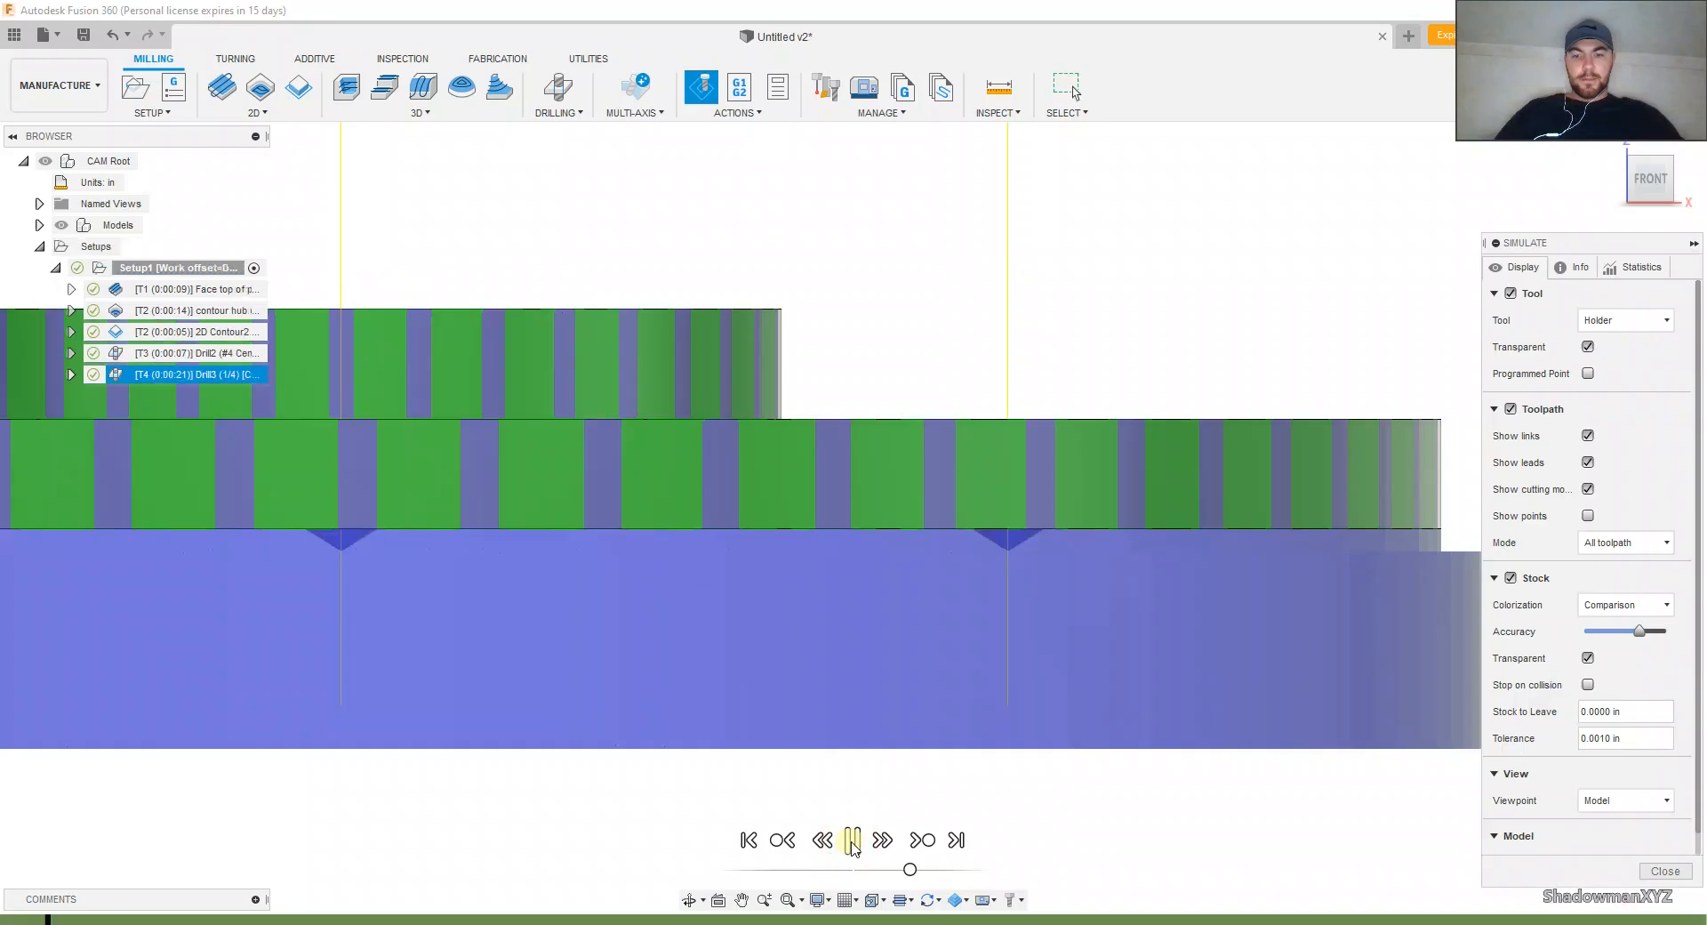
{"action": "left_click", "coordinate": [892, 869]}
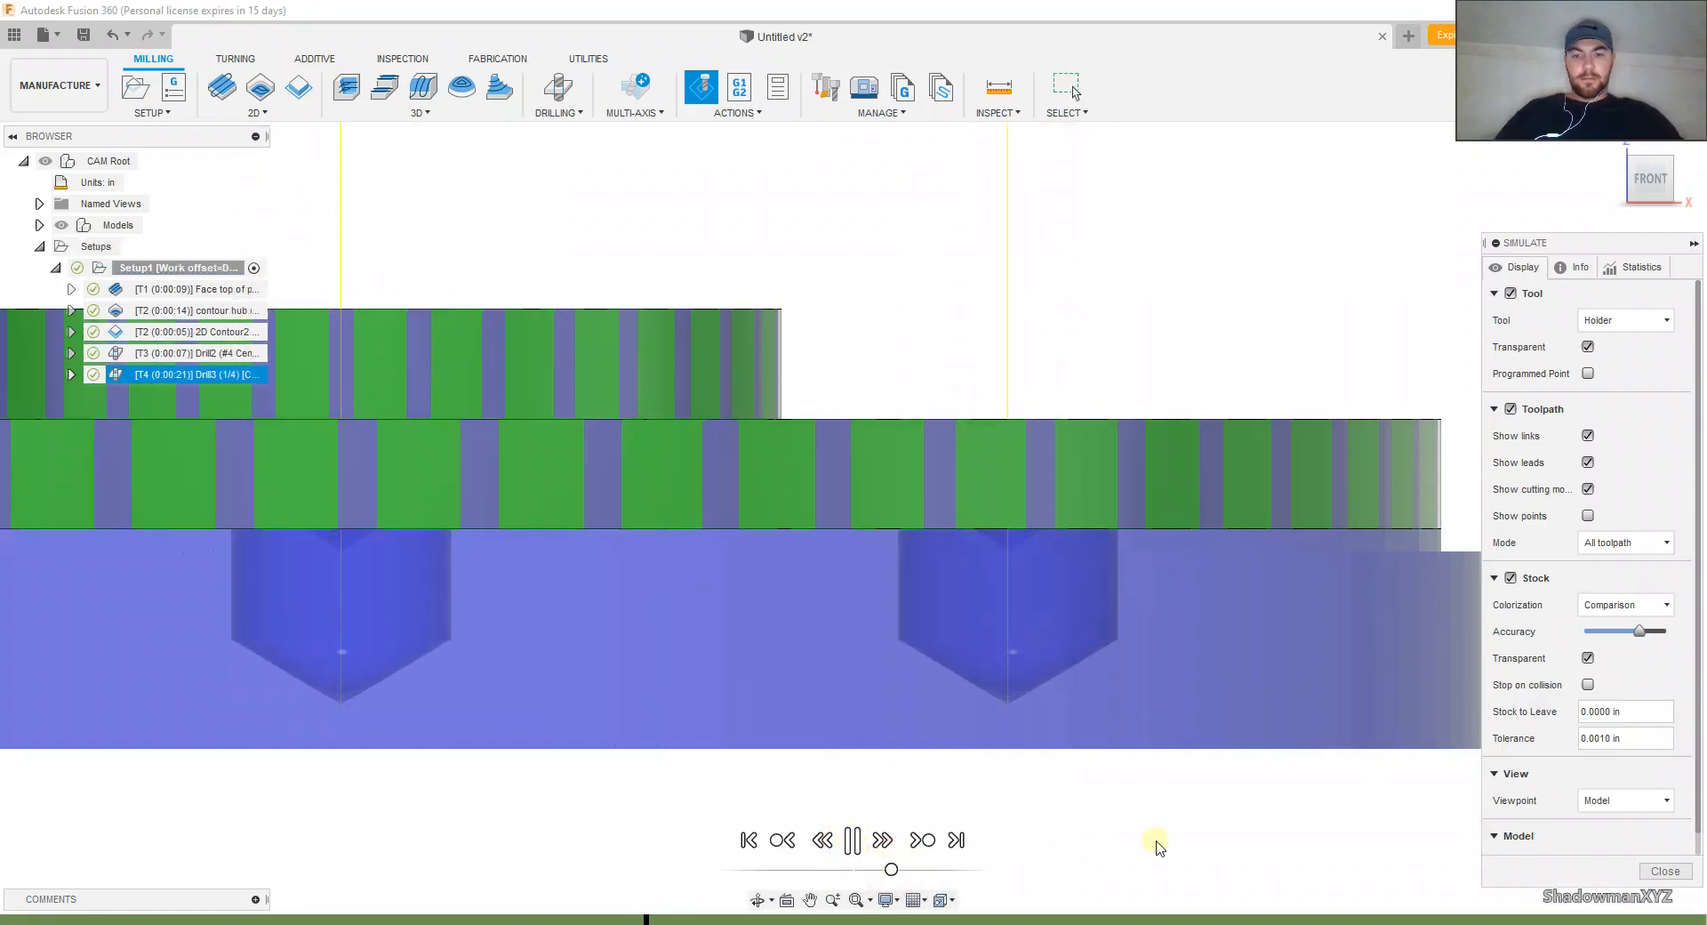
{"action": "scroll", "coordinate": [1257, 780], "scroll_direction": "down", "scroll_amount": 5}
{"action": "scroll", "coordinate": [544, 684], "scroll_direction": "up", "scroll_amount": 2}
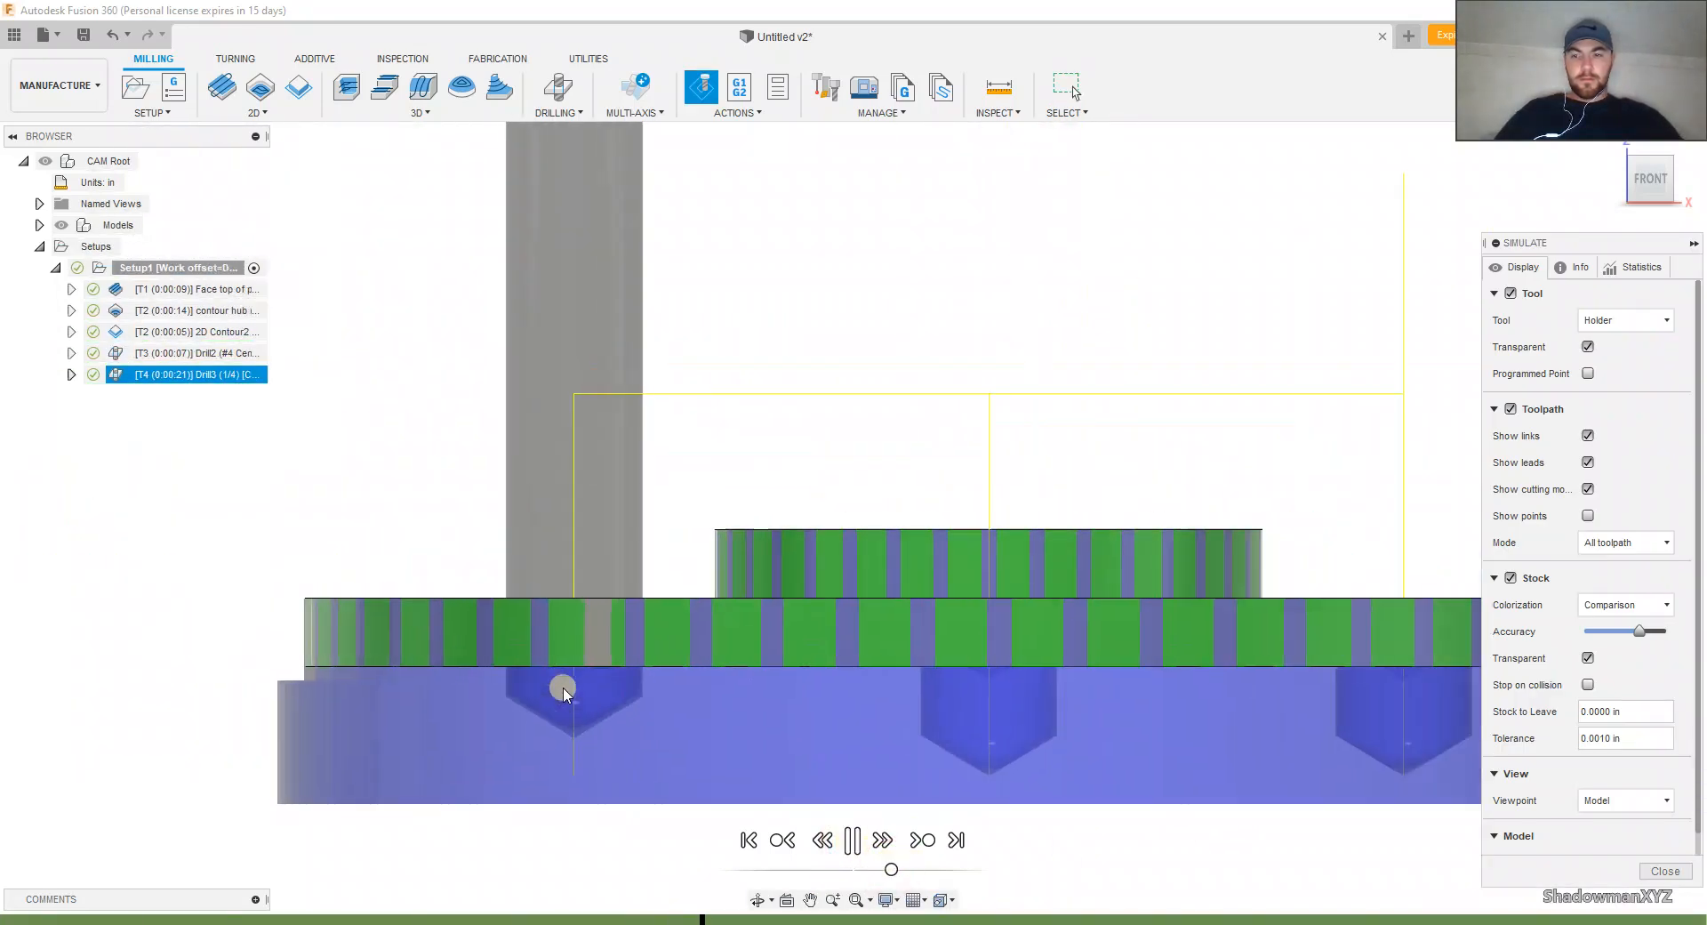
{"action": "scroll", "coordinate": [569, 702], "scroll_direction": "down", "scroll_amount": 4}
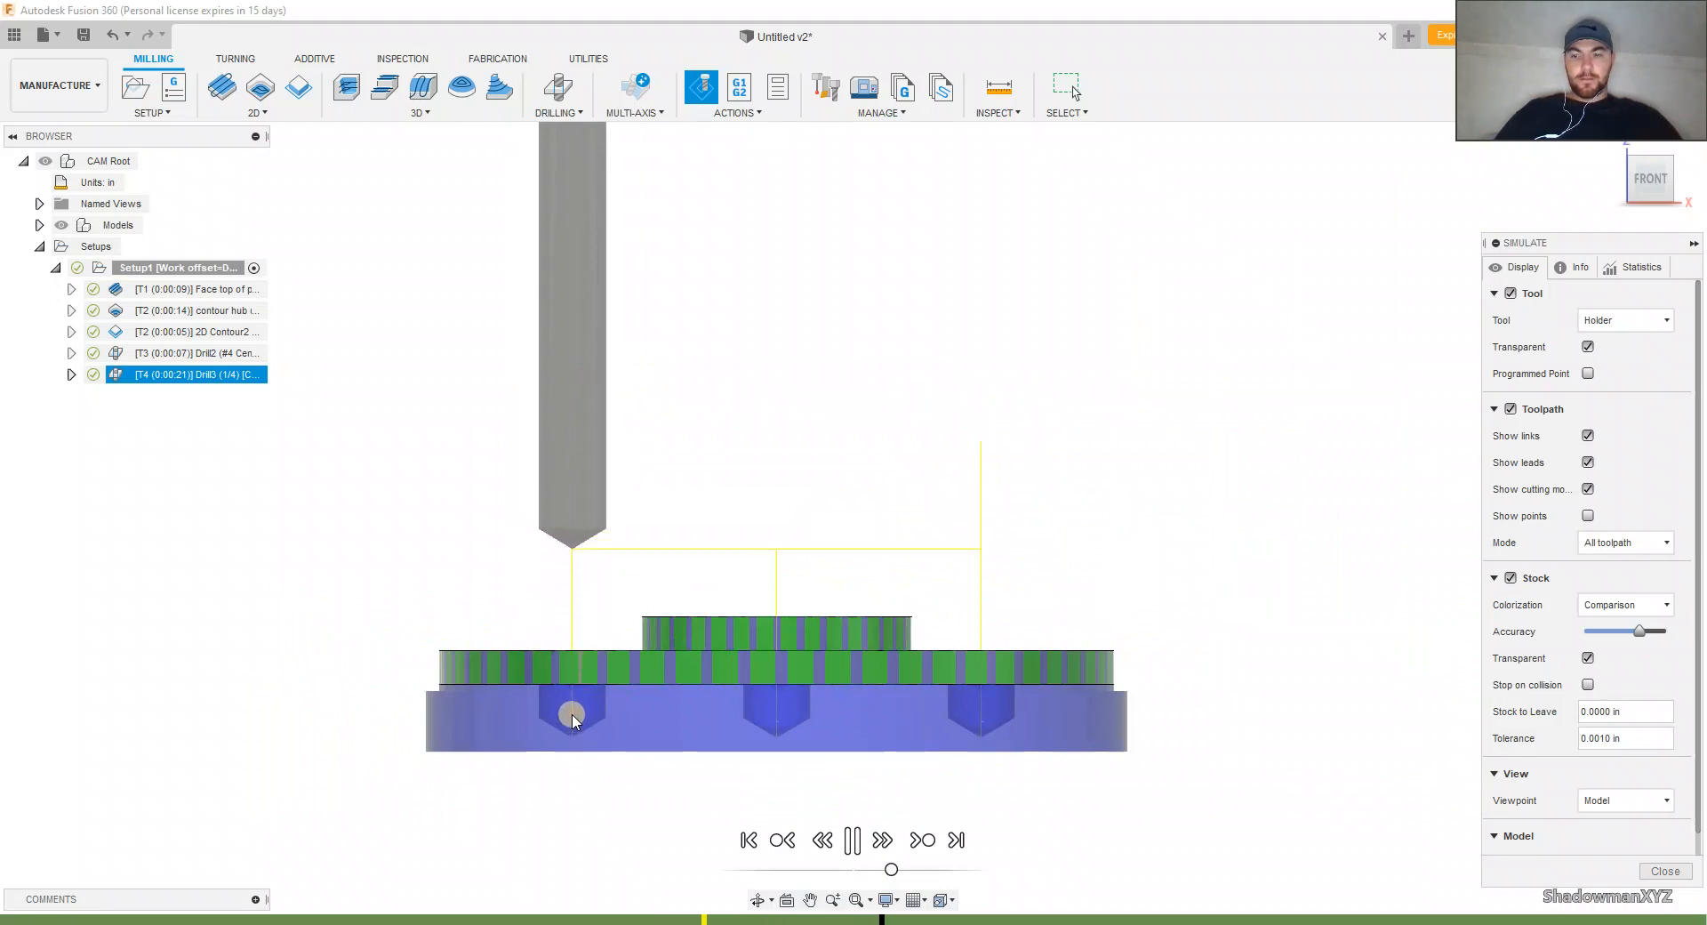
{"action": "scroll", "coordinate": [523, 652], "scroll_direction": "up", "scroll_amount": 2}
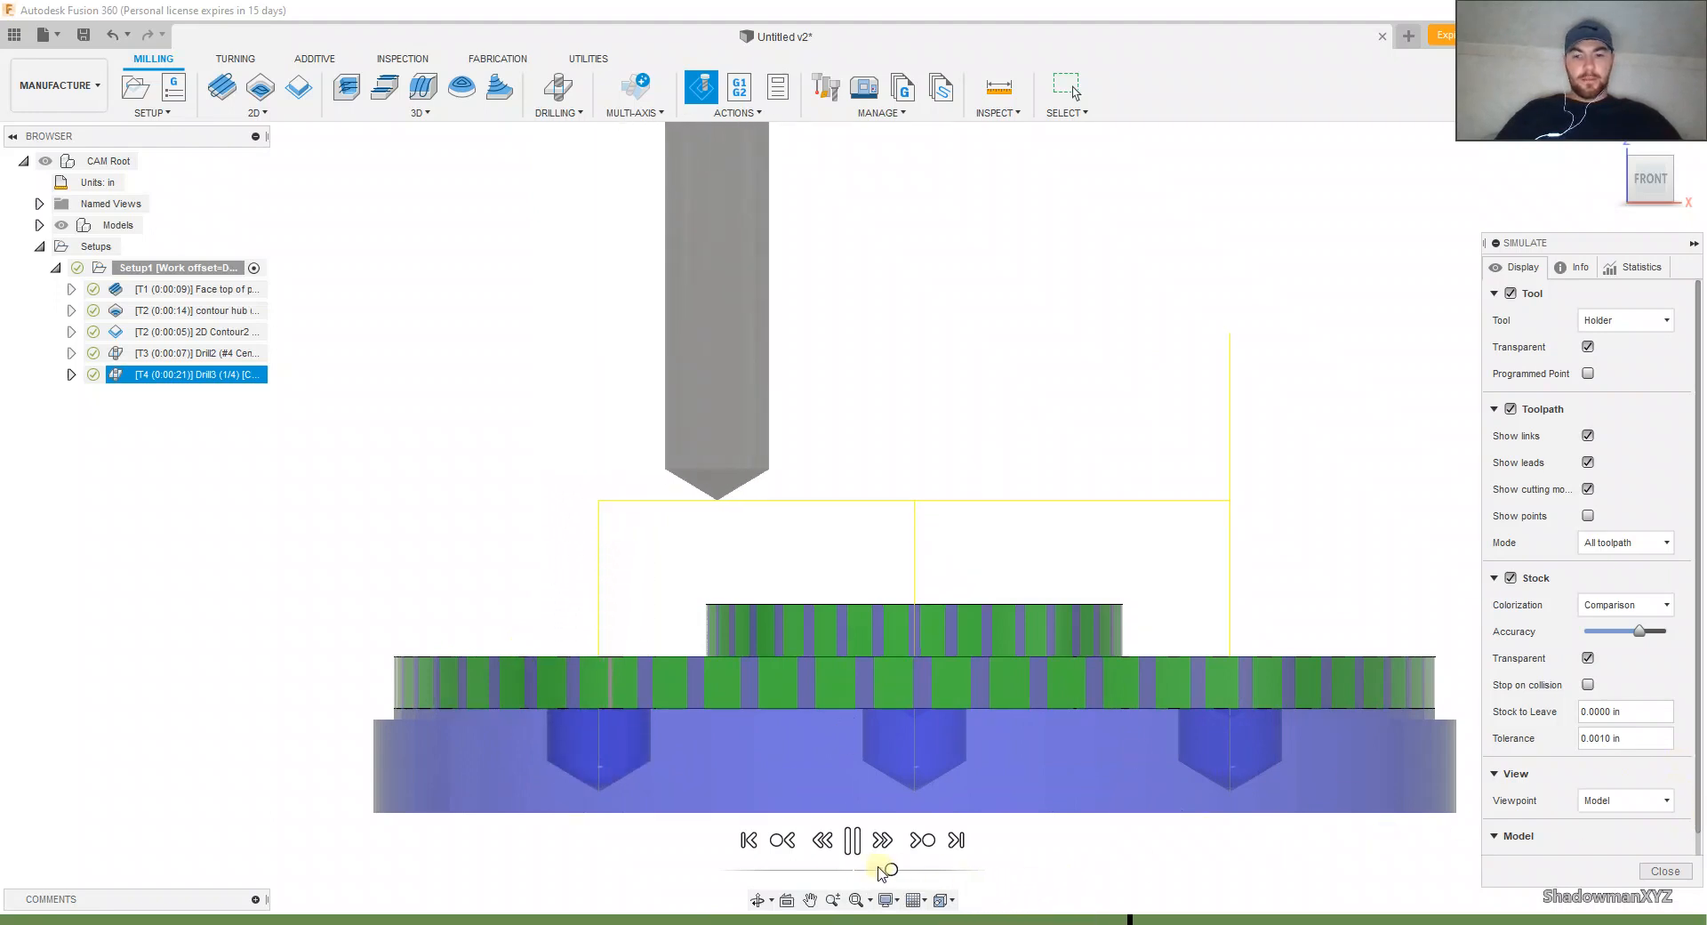
Step: Move the simulation to the remaining holes, slow it further to examine the pecking motion up close, and close the simulation
{"action": "left_click", "coordinate": [889, 920]}
{"action": "left_click_drag", "start_coordinate": [896, 921], "coordinate": [925, 922]}
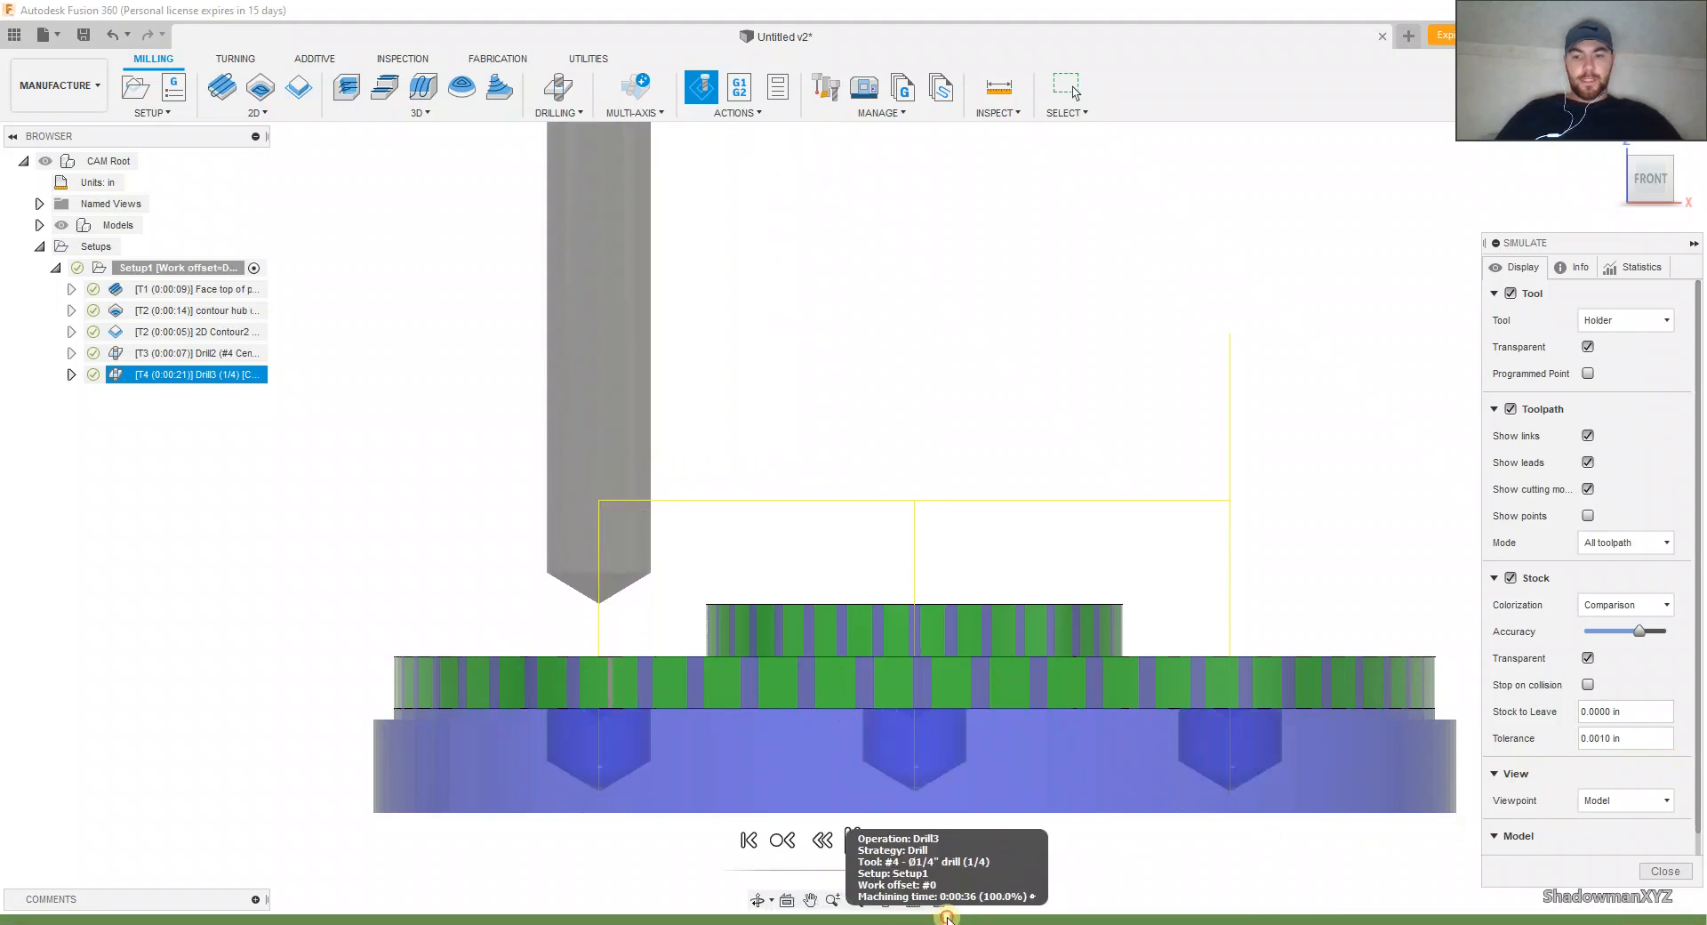
{"action": "scroll", "coordinate": [563, 738], "scroll_direction": "up", "scroll_amount": 2}
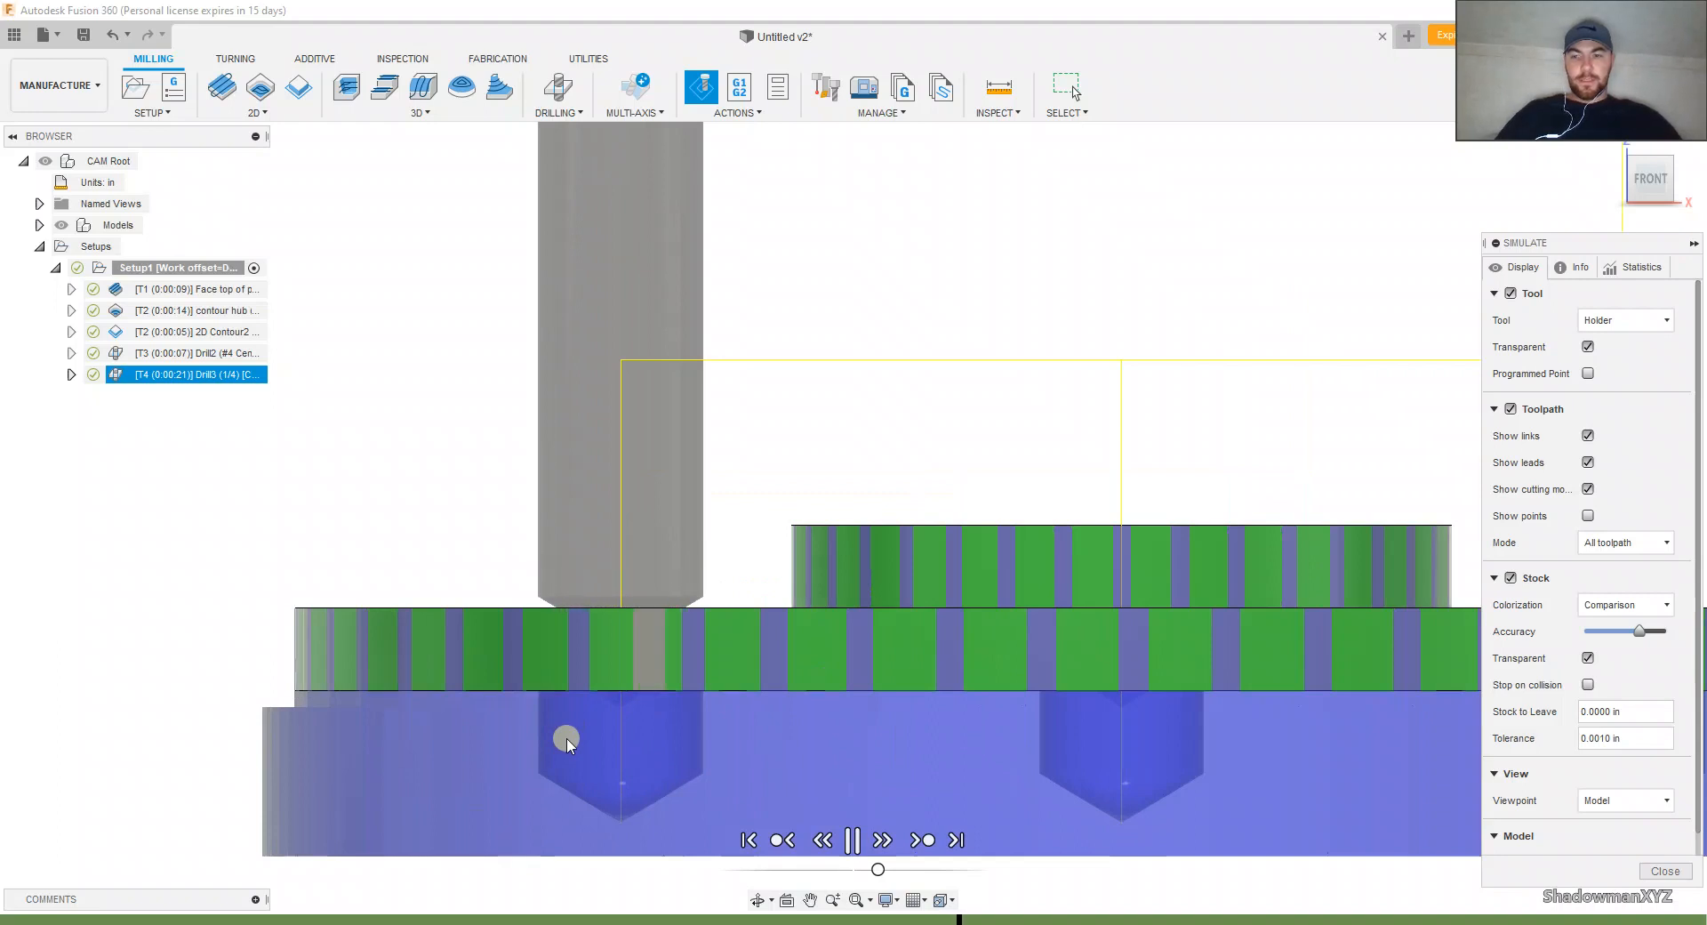
{"action": "scroll", "coordinate": [567, 740], "scroll_direction": "up", "scroll_amount": 3}
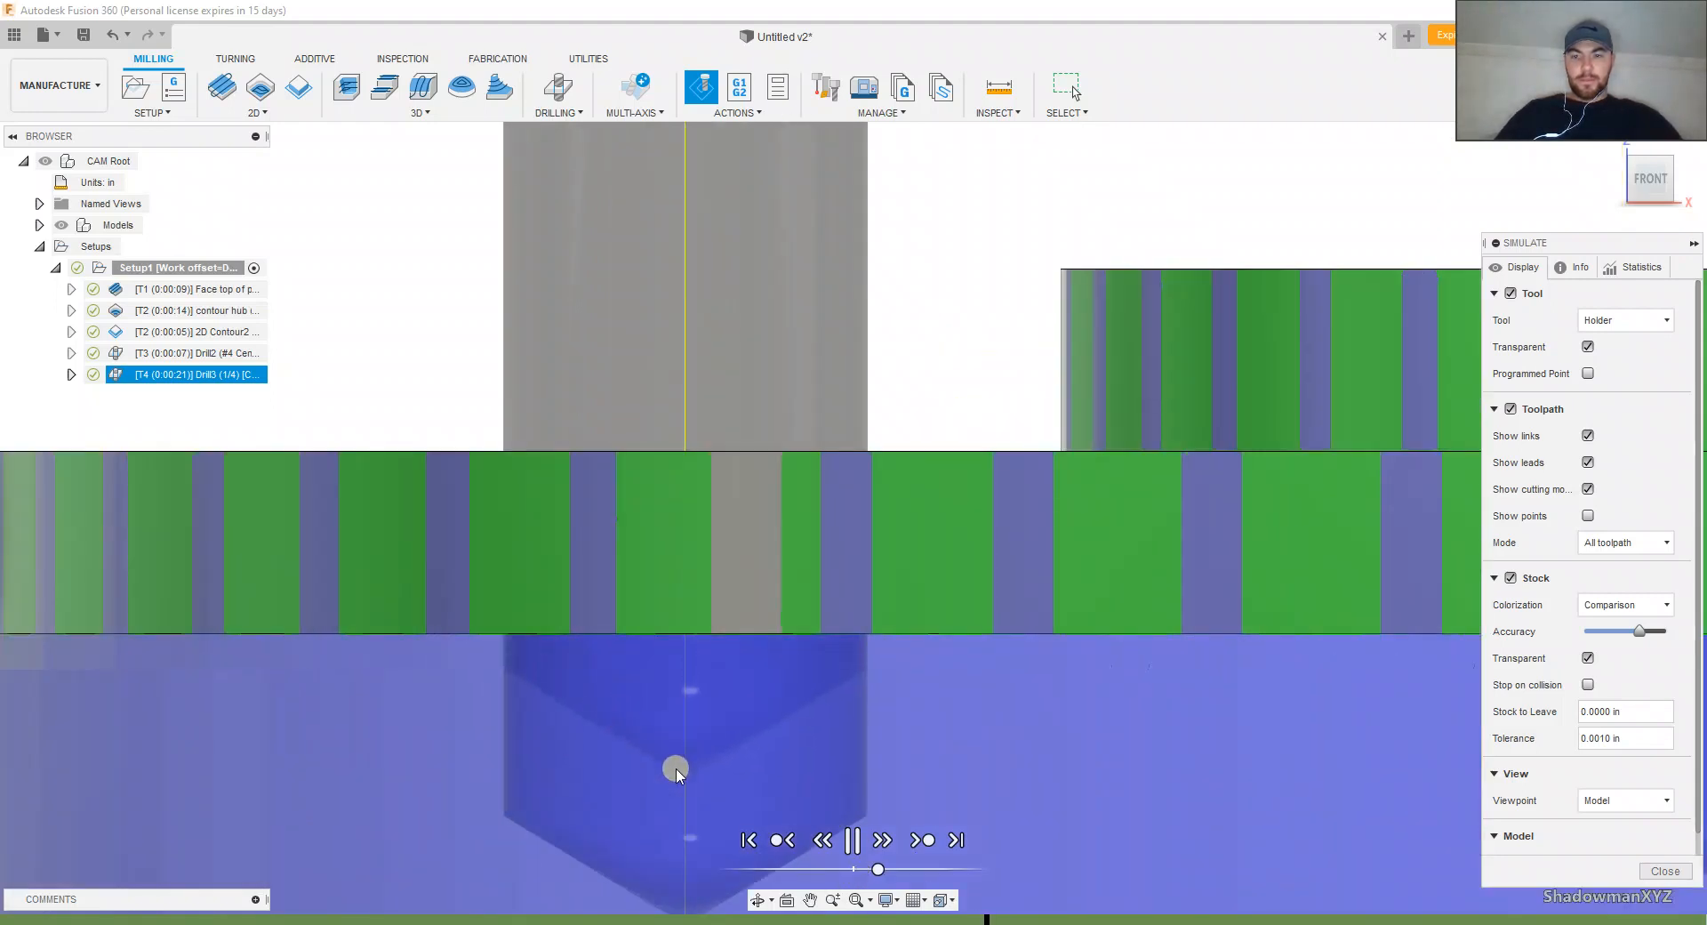
{"action": "left_click_drag", "start_coordinate": [878, 869], "coordinate": [862, 869]}
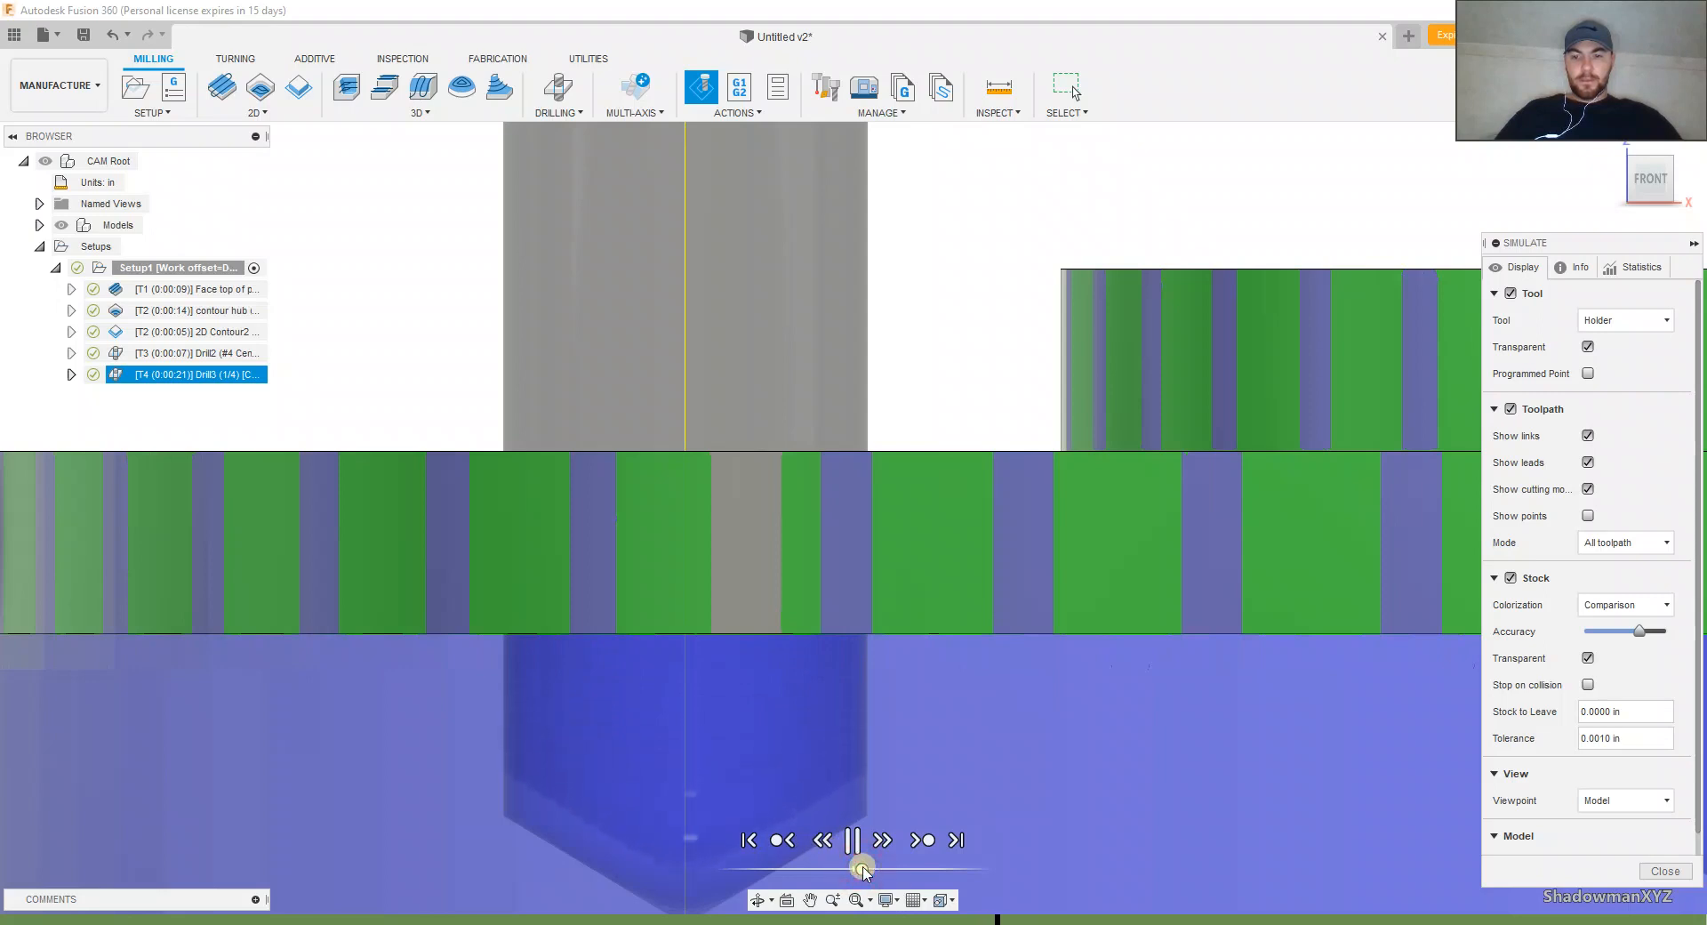
{"action": "scroll", "coordinate": [803, 829], "scroll_direction": "up", "scroll_amount": 2}
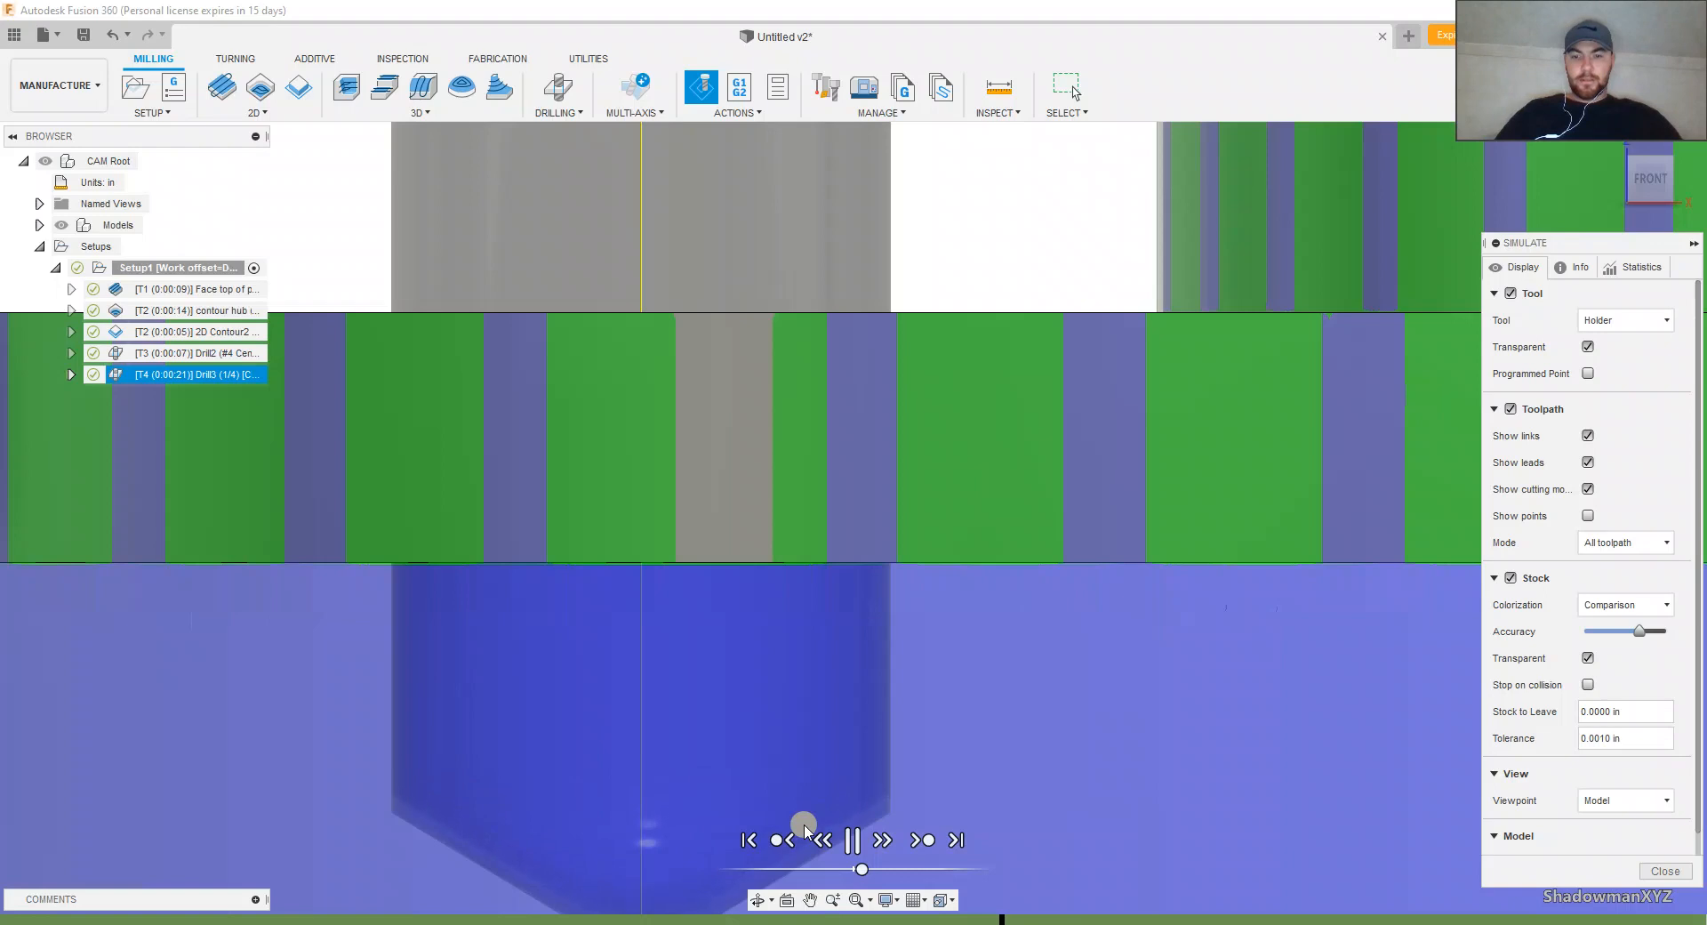
{"action": "scroll", "coordinate": [823, 802], "scroll_direction": "down", "scroll_amount": 5}
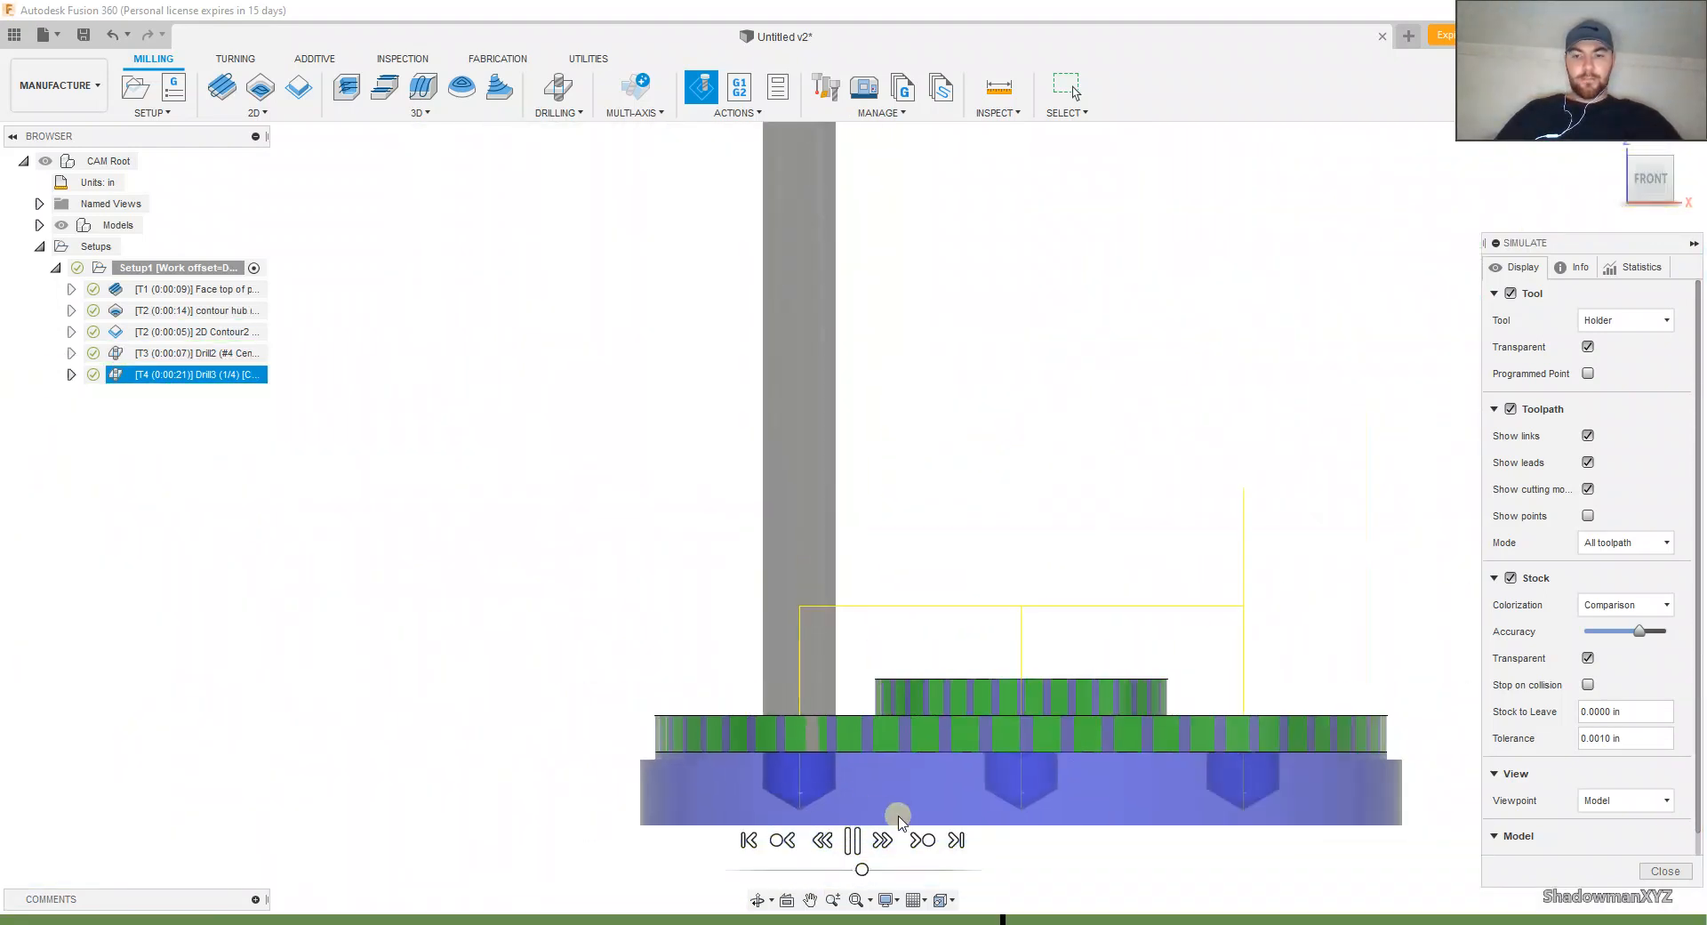
{"action": "left_click", "coordinate": [1665, 871]}
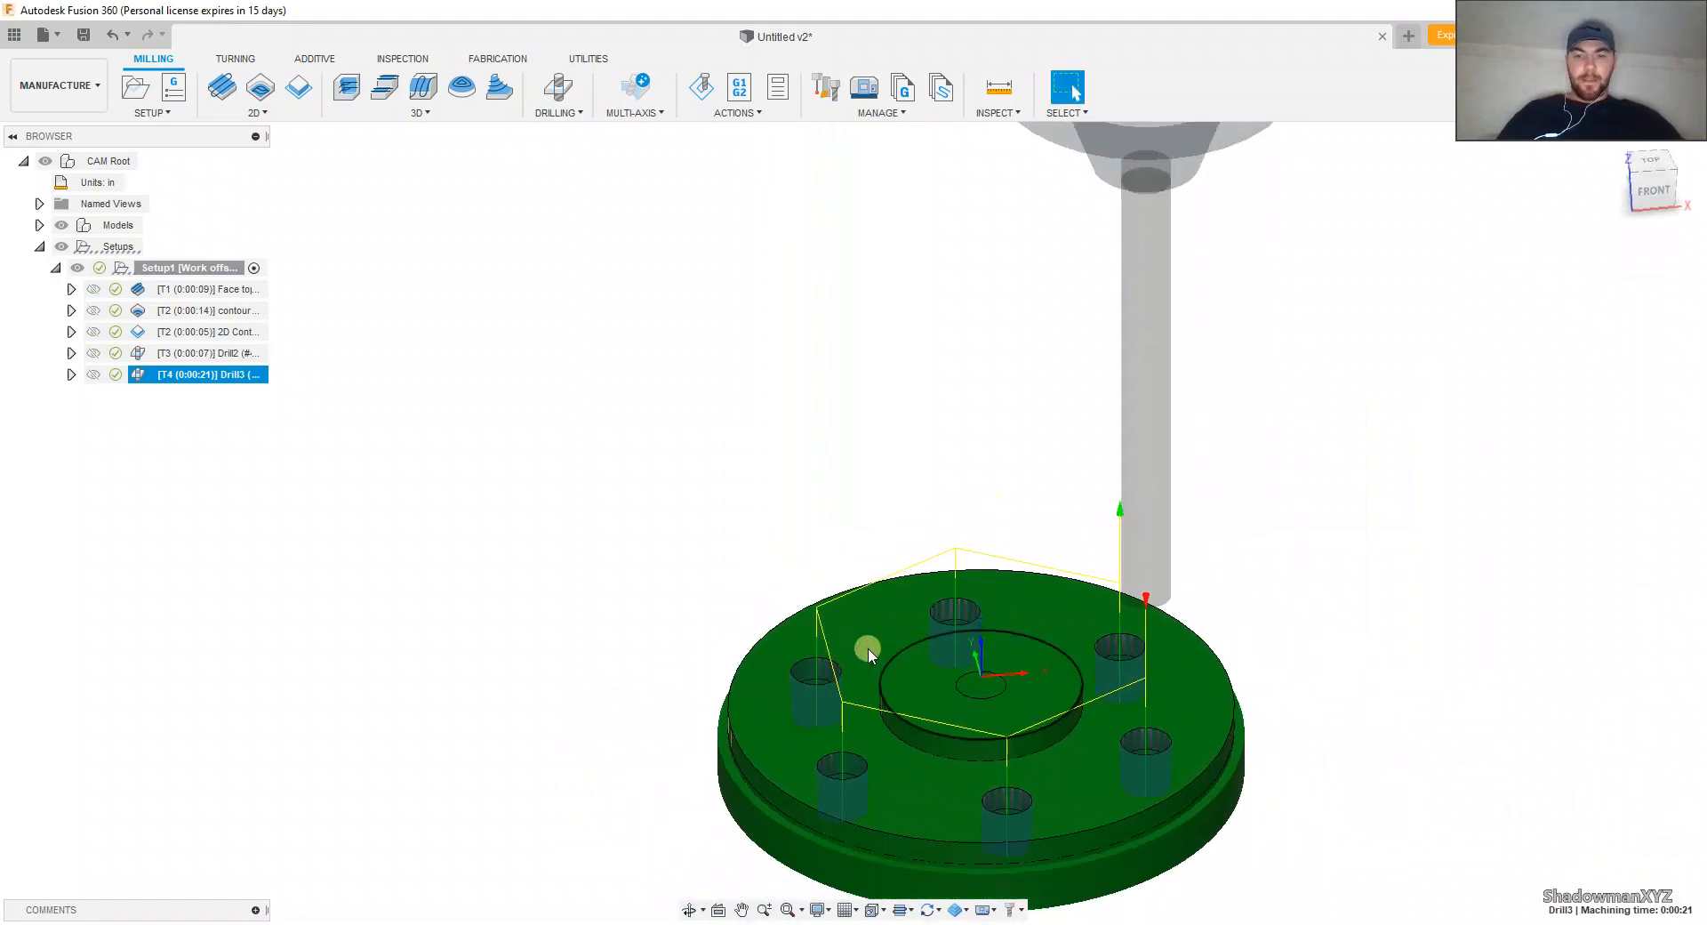
{"action": "middle_click_drag", "start_coordinate": [968, 701], "coordinate": [930, 615]}
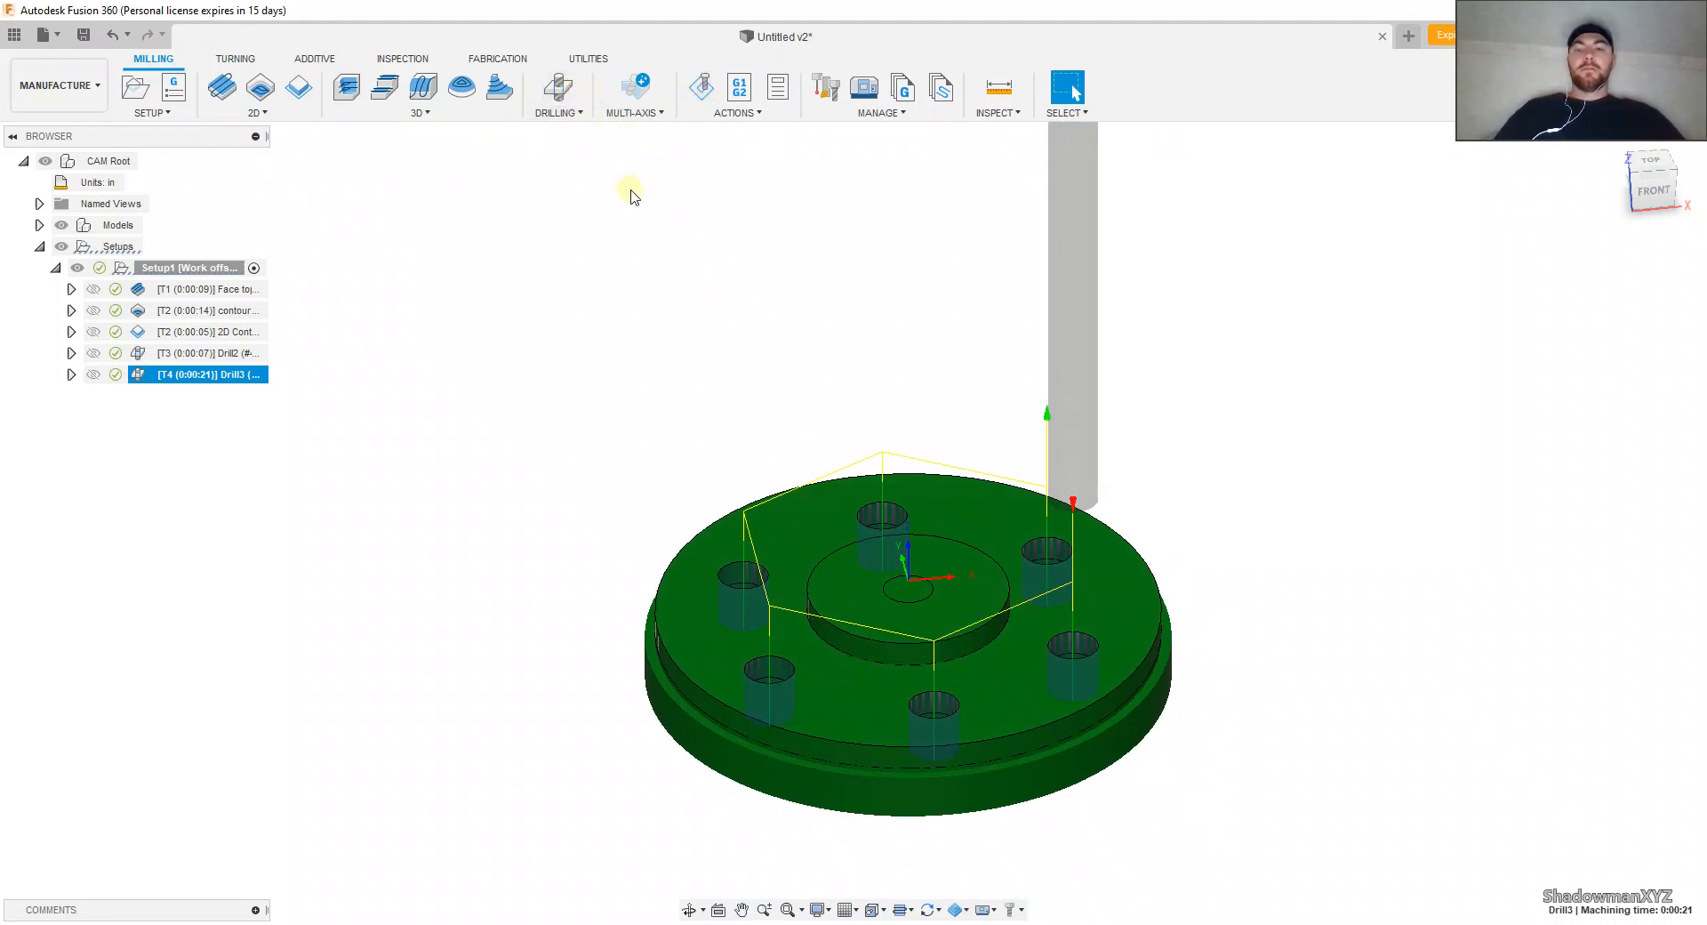
{"action": "right_click", "coordinate": [250, 380]}
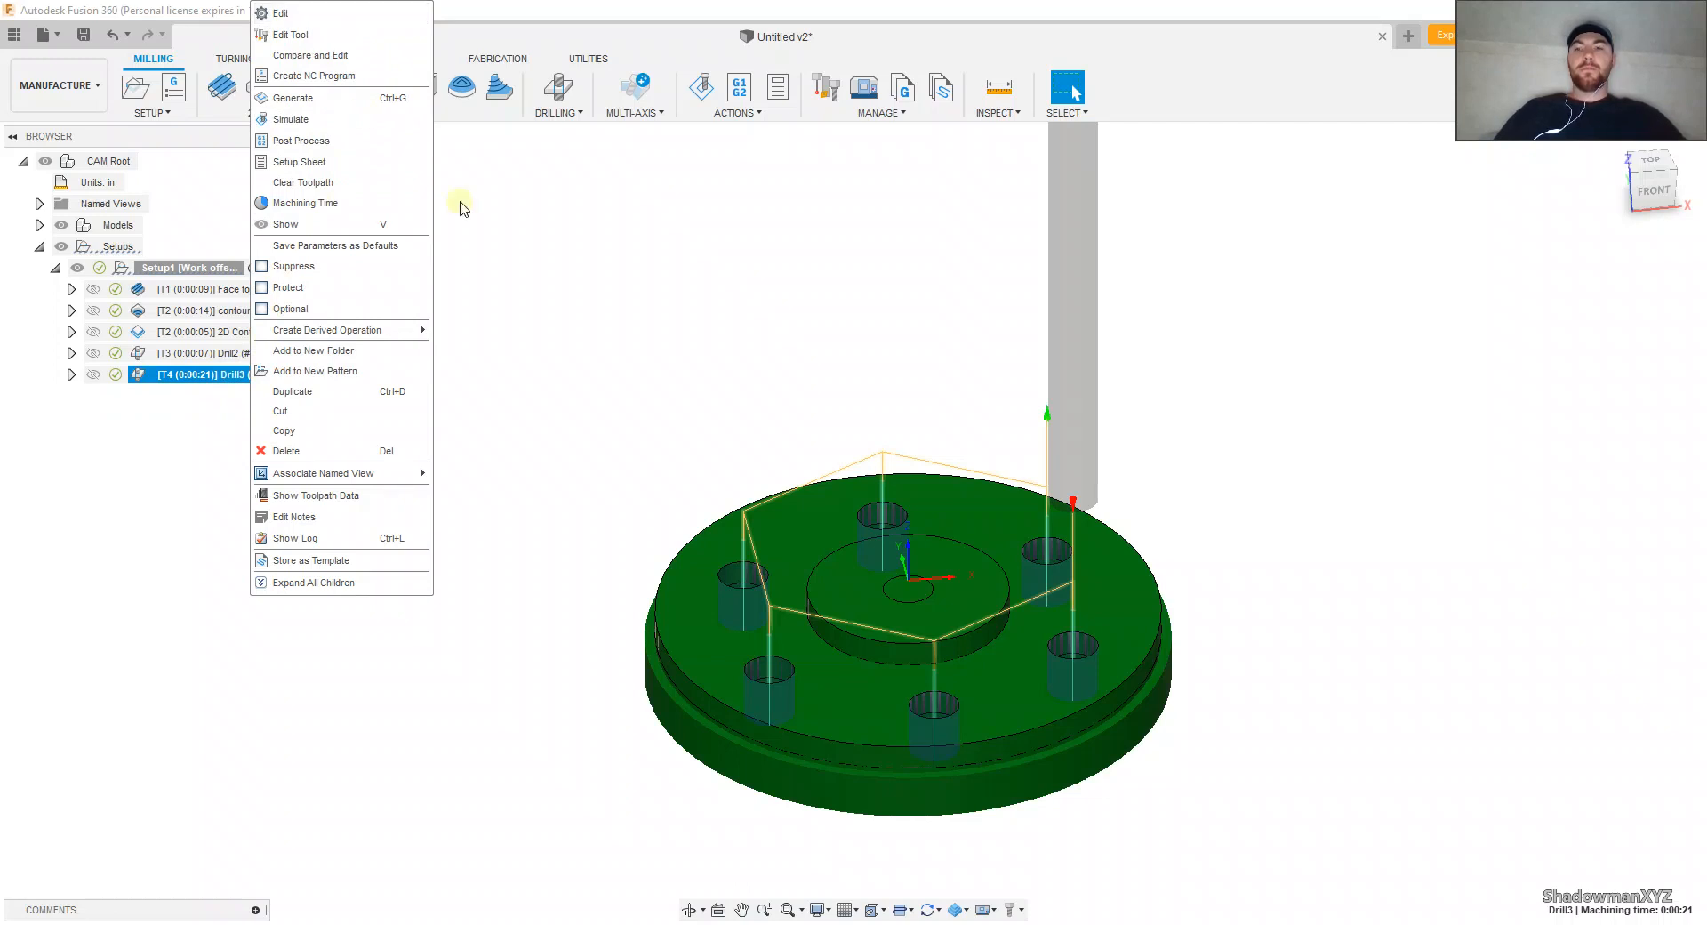
{"action": "left_click", "coordinate": [560, 270]}
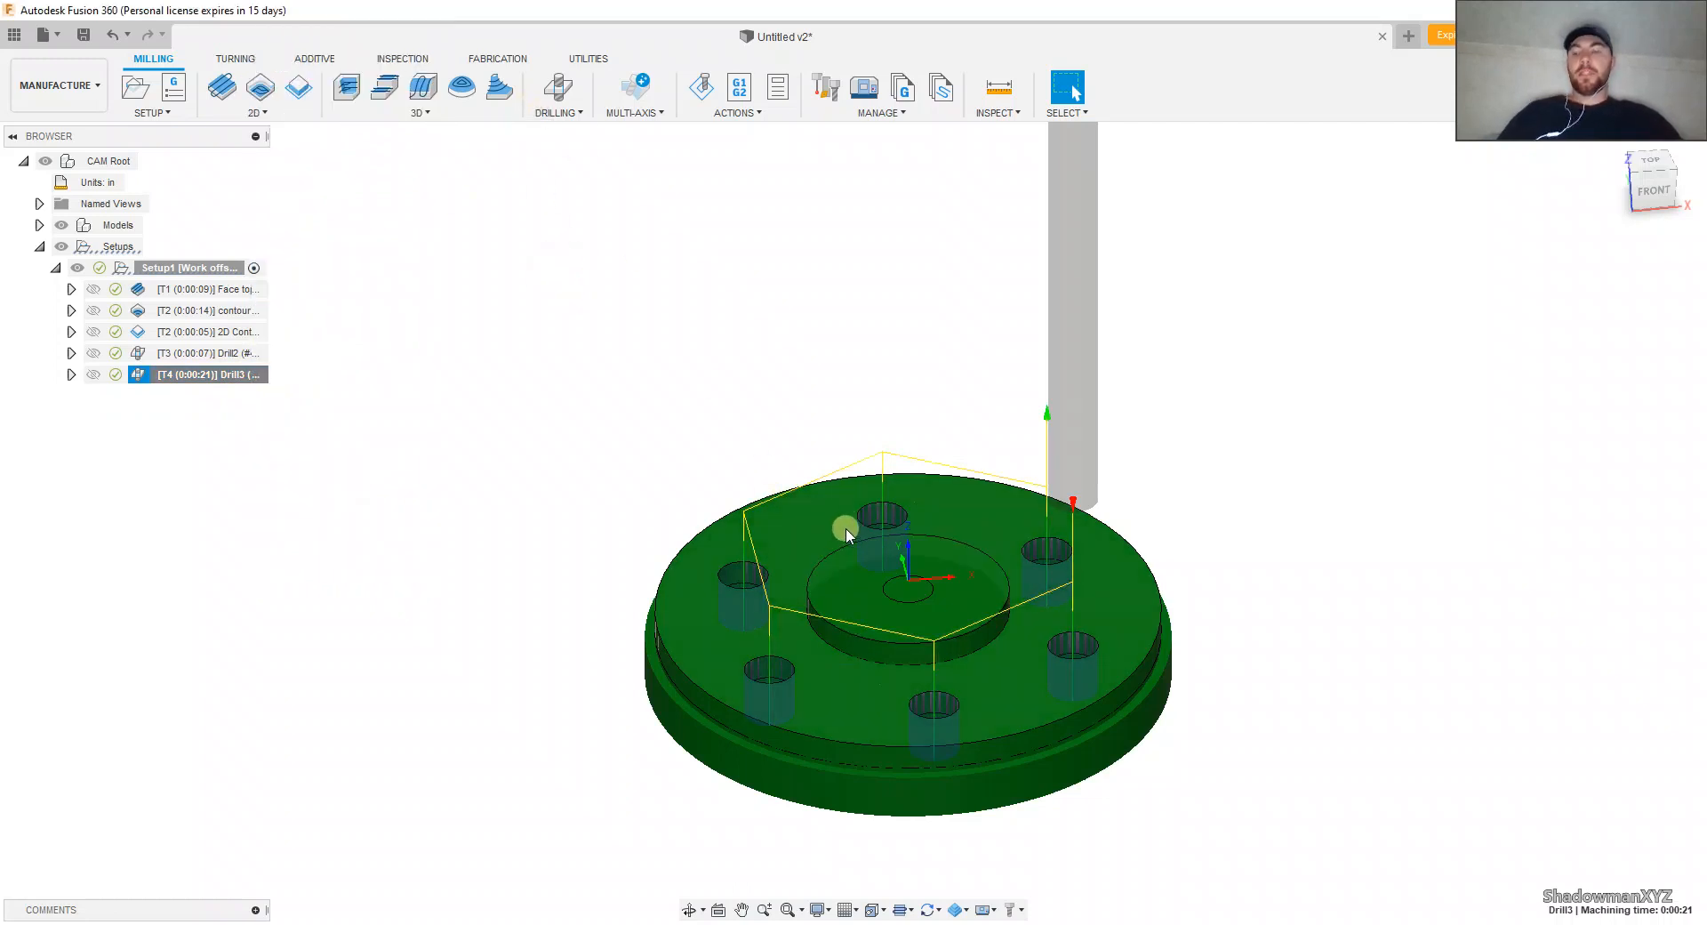
{"action": "middle_click_drag", "start_coordinate": [846, 529], "coordinate": [861, 609], "text": "shift"}
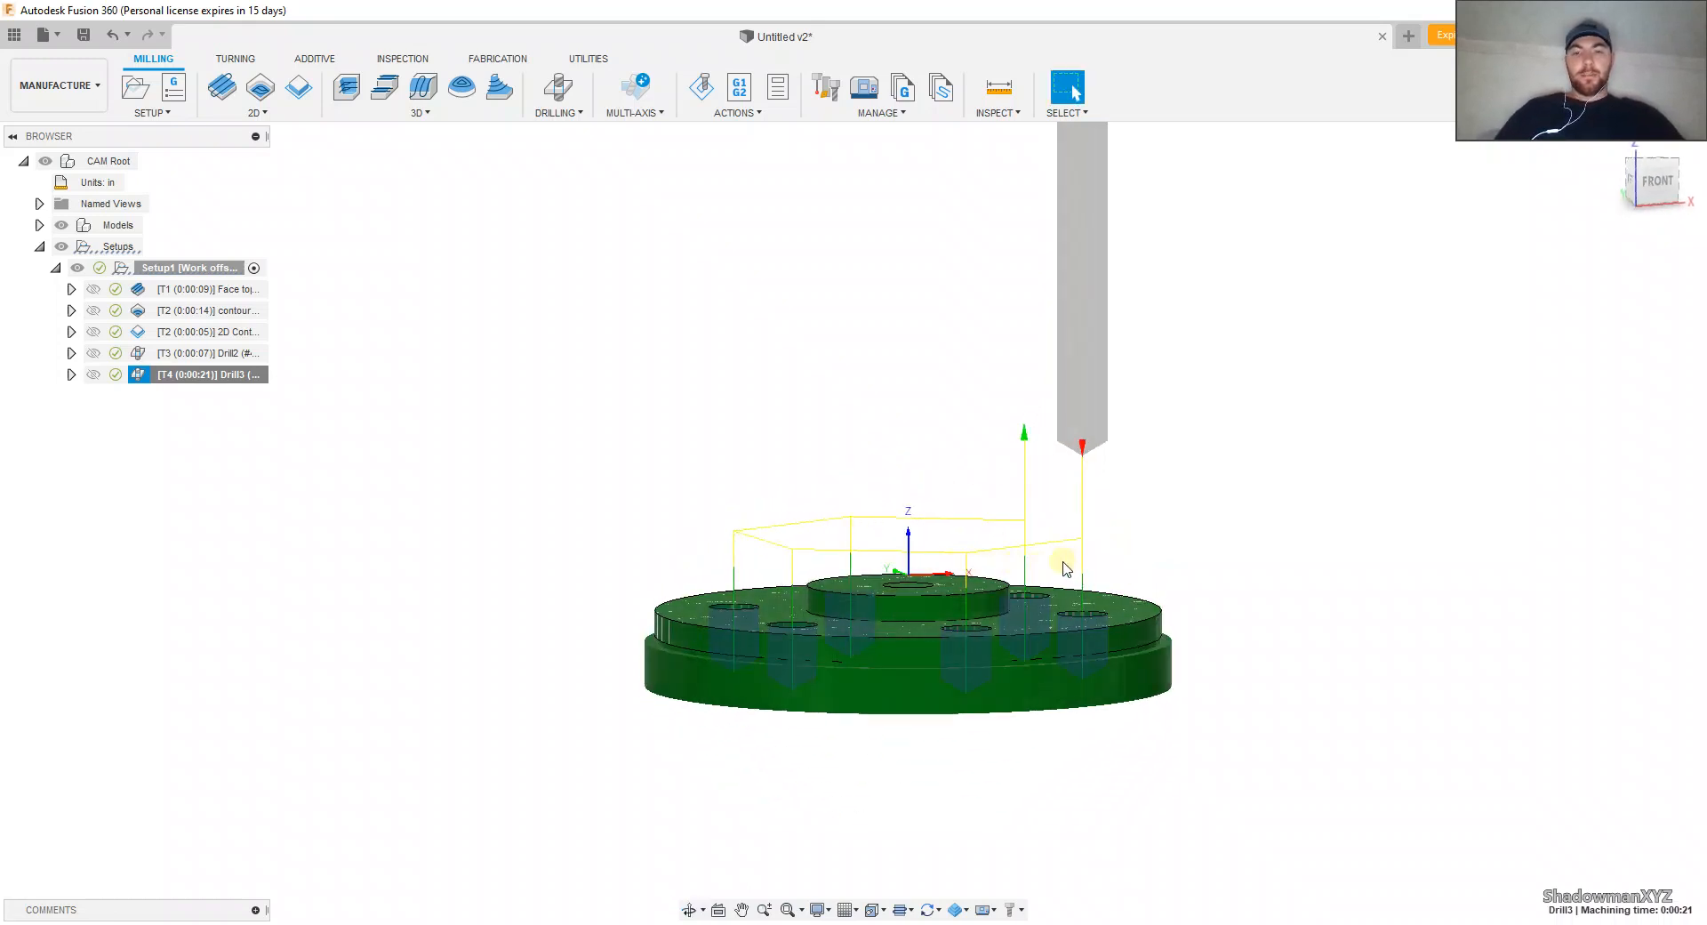
Step: Start another drilling operation with the #4 1/4 in drill and select the hub's central hole as its geometry
{"action": "left_click", "coordinate": [257, 377]}
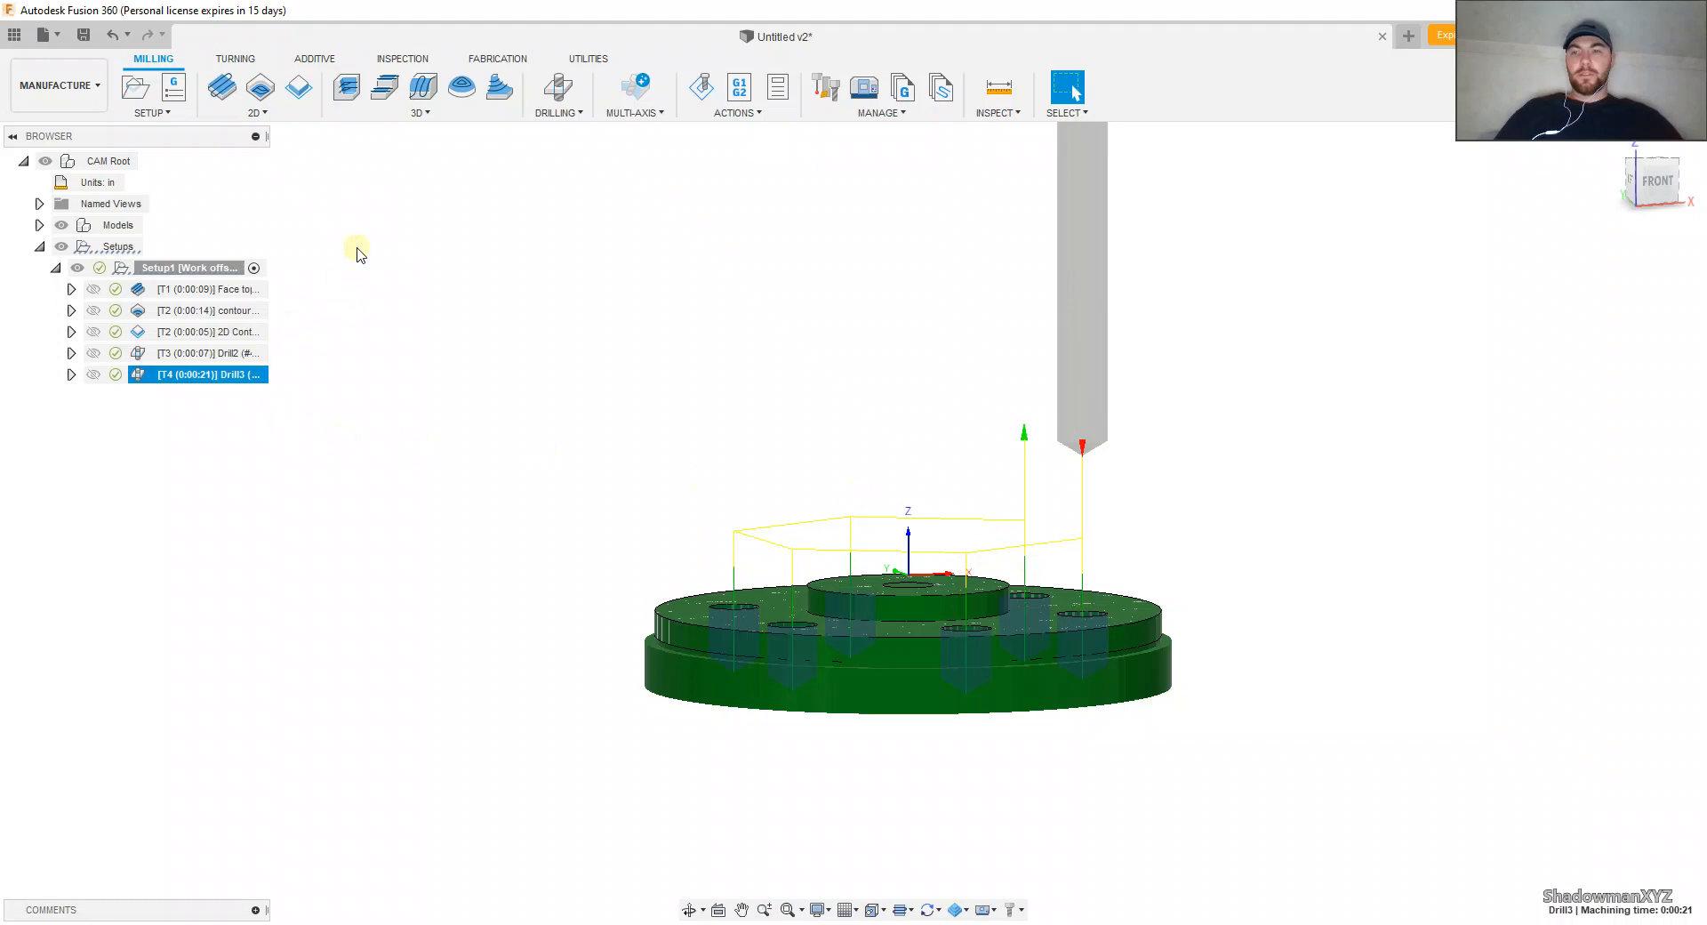
{"action": "left_click", "coordinate": [560, 86]}
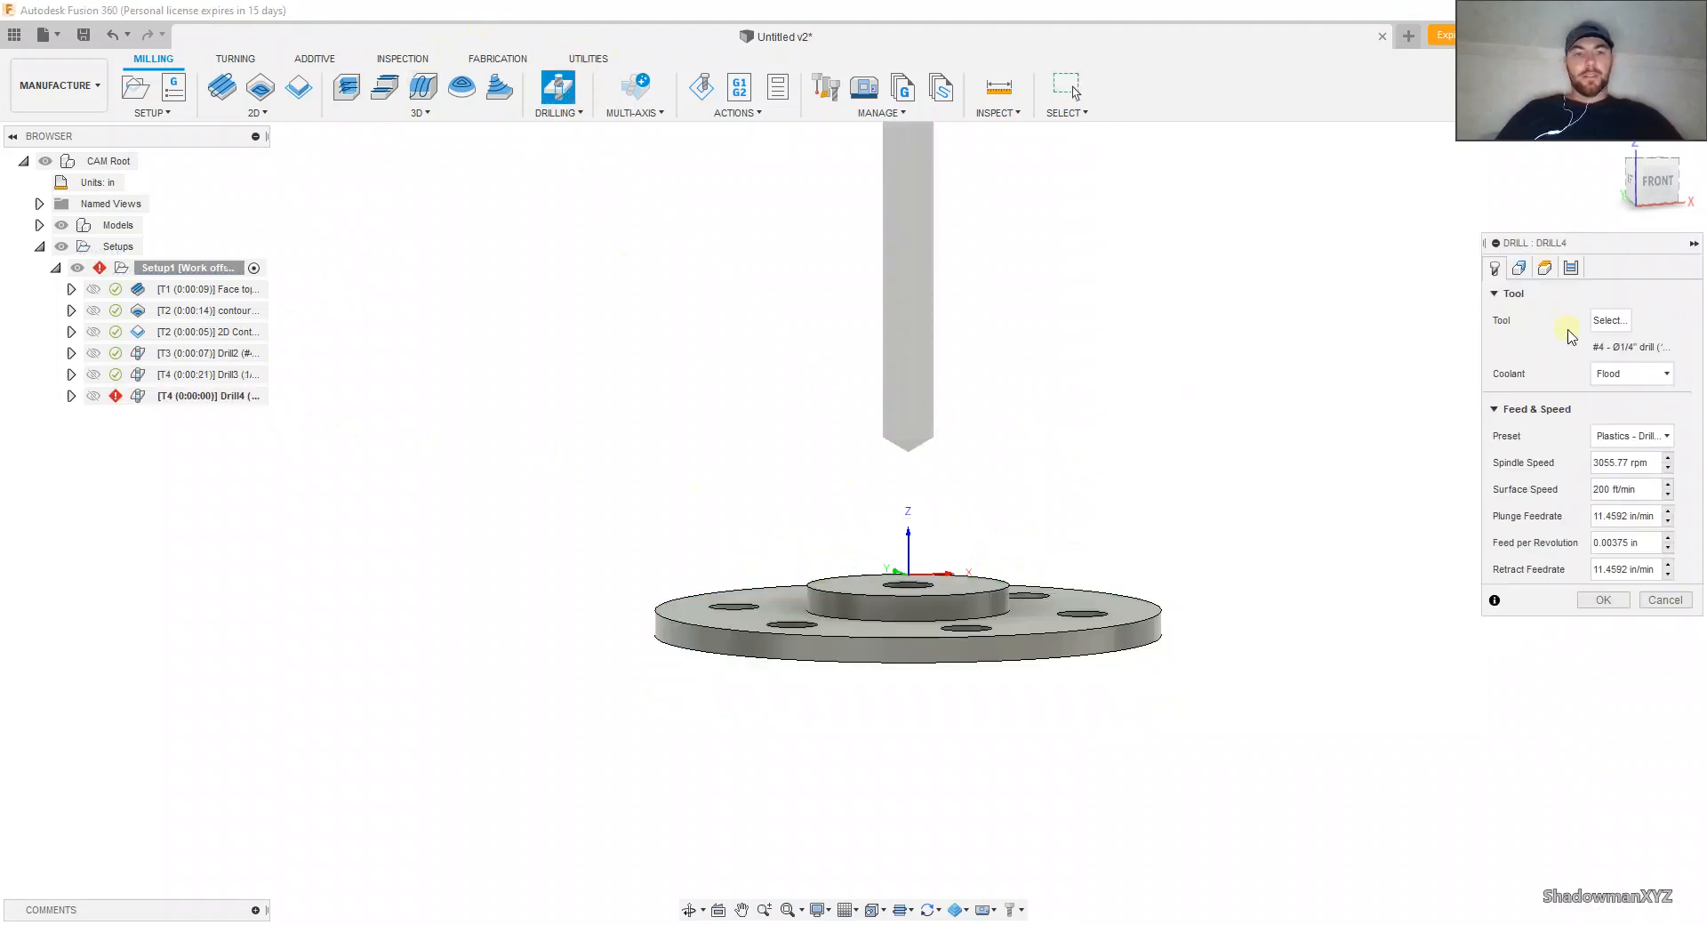
{"action": "middle_click_drag", "start_coordinate": [1010, 418], "coordinate": [1021, 472], "text": "shift"}
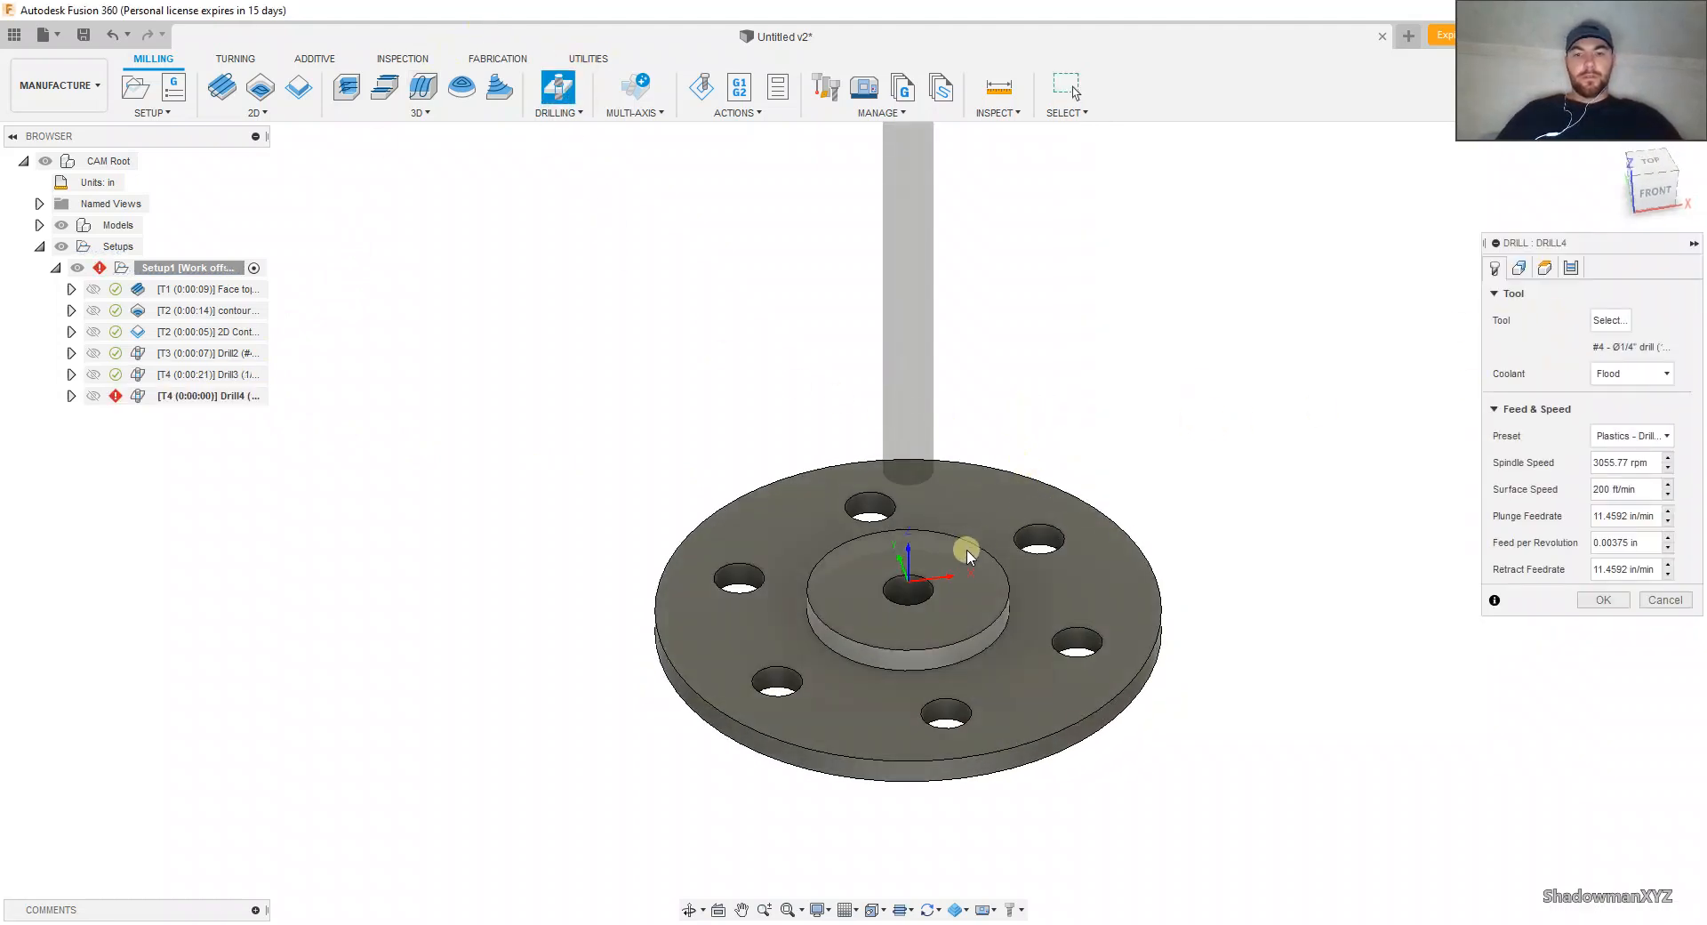
{"action": "left_click", "coordinate": [1520, 267]}
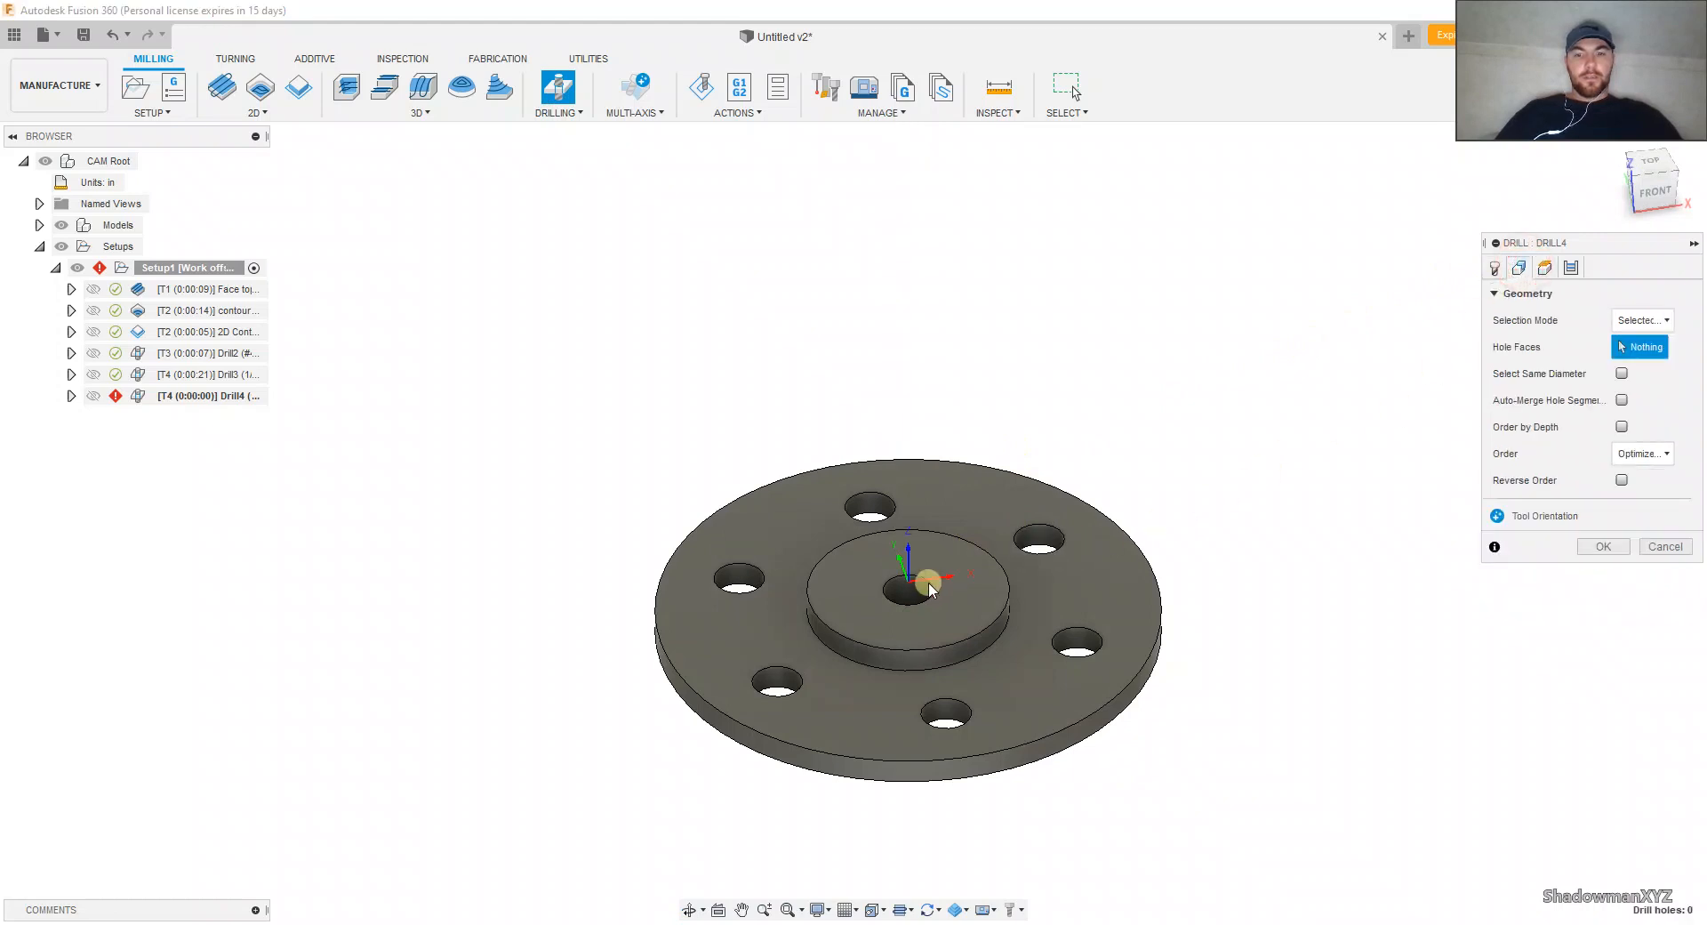
{"action": "left_click", "coordinate": [923, 585]}
Step: Keep the bottom height at Hole bottom, enable Drill Tip Through Bottom, and set the central hole's break-through depth to .125 in
{"action": "left_click", "coordinate": [1545, 268]}
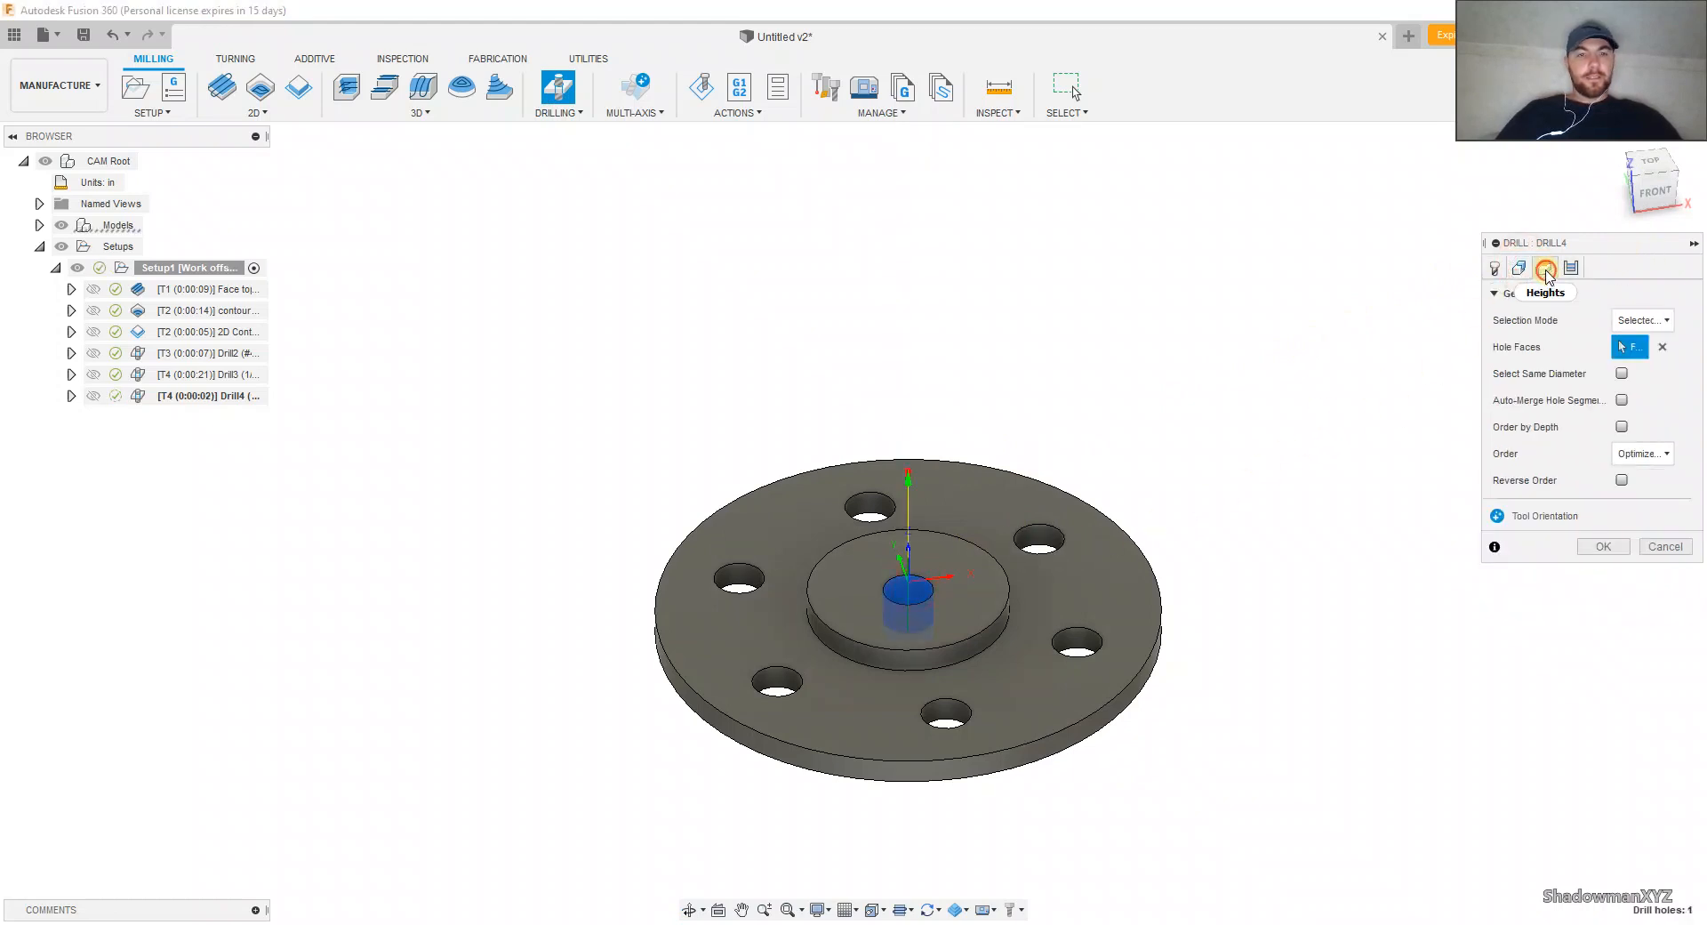
{"action": "left_click", "coordinate": [1609, 675]}
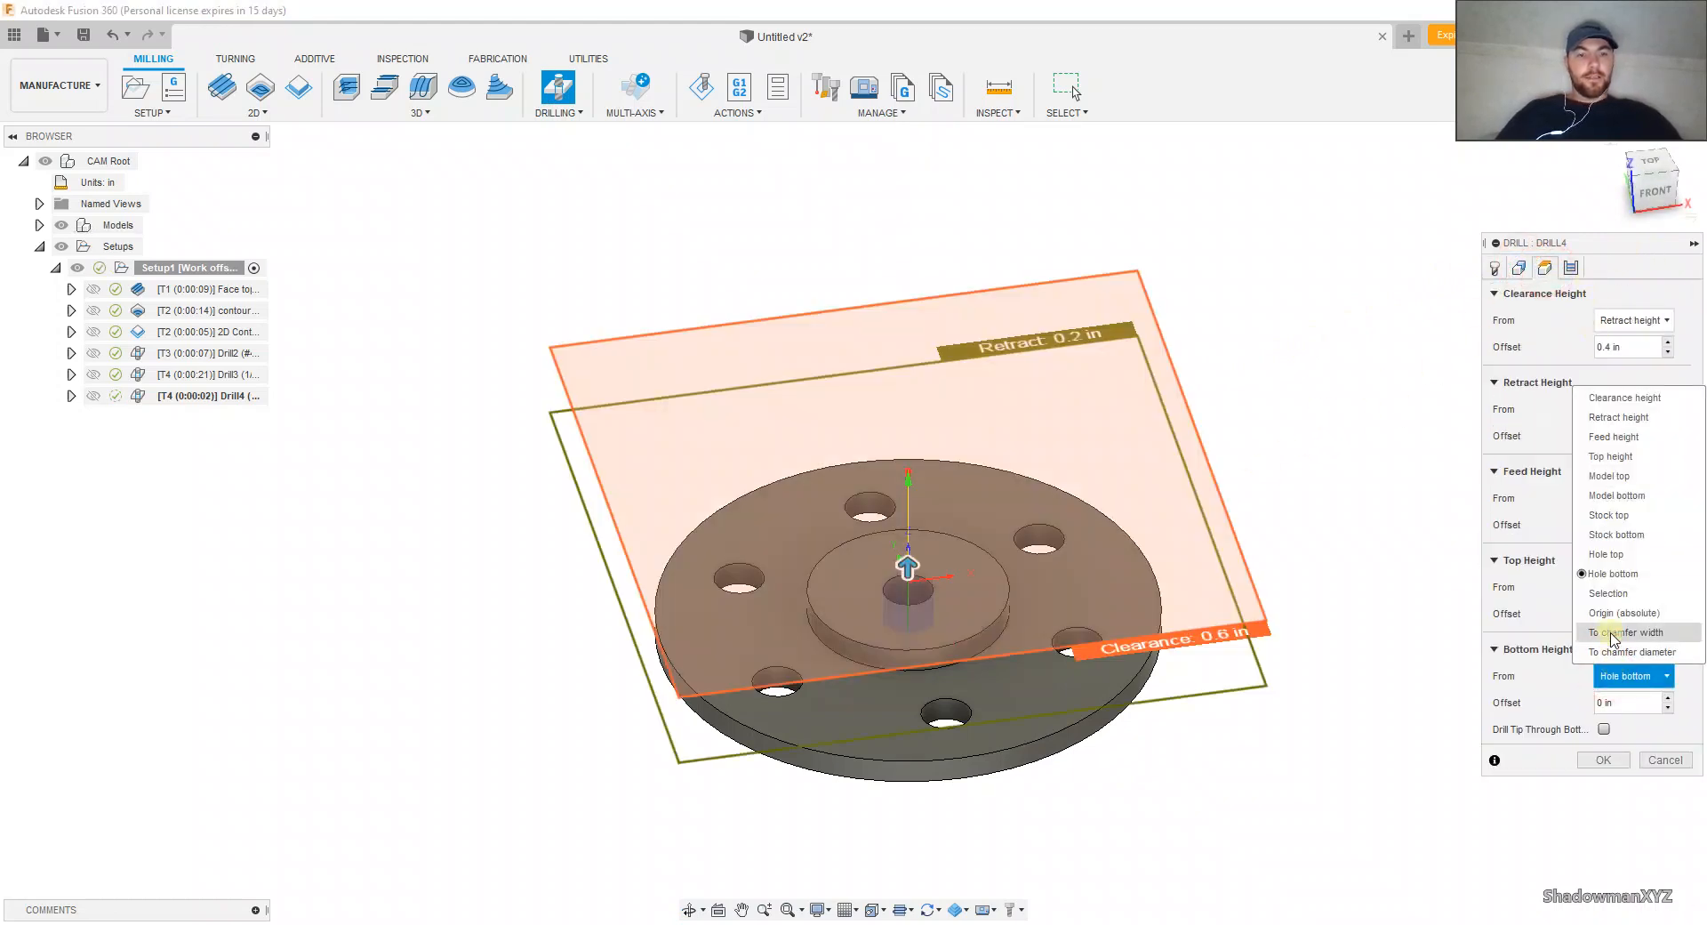
{"action": "left_click", "coordinate": [1611, 573]}
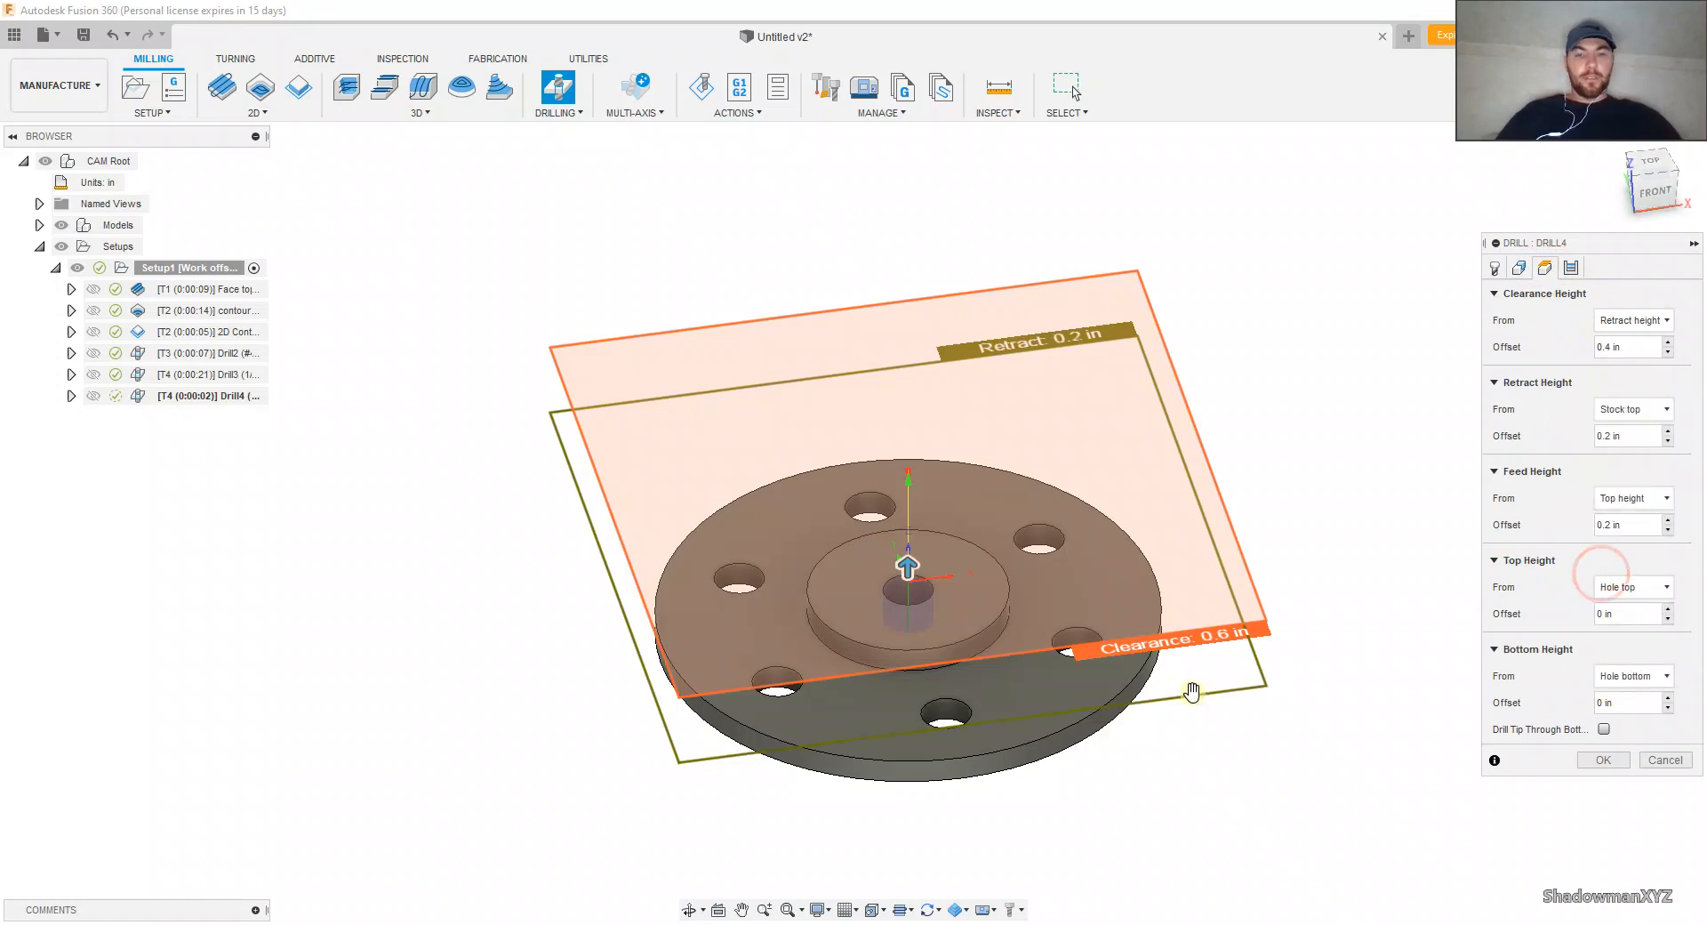
{"action": "middle_click_drag", "start_coordinate": [1146, 808], "coordinate": [1133, 761], "text": "shift"}
{"action": "left_click", "coordinate": [1604, 729]}
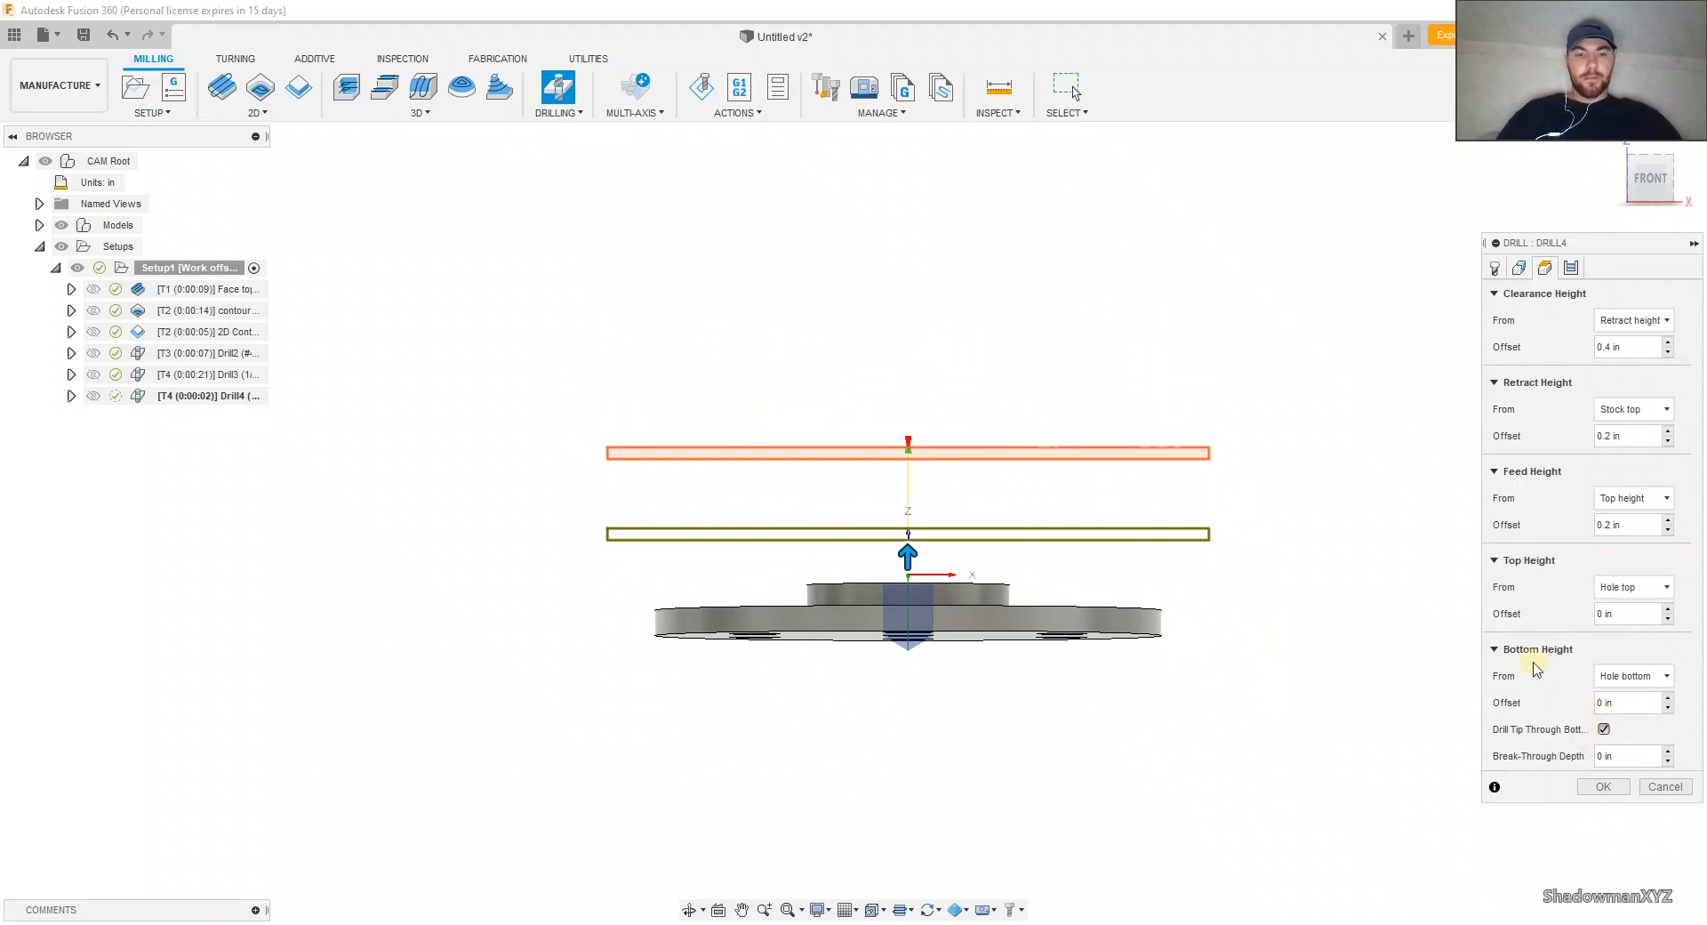
{"action": "scroll", "coordinate": [845, 705], "scroll_direction": "up", "scroll_amount": 8}
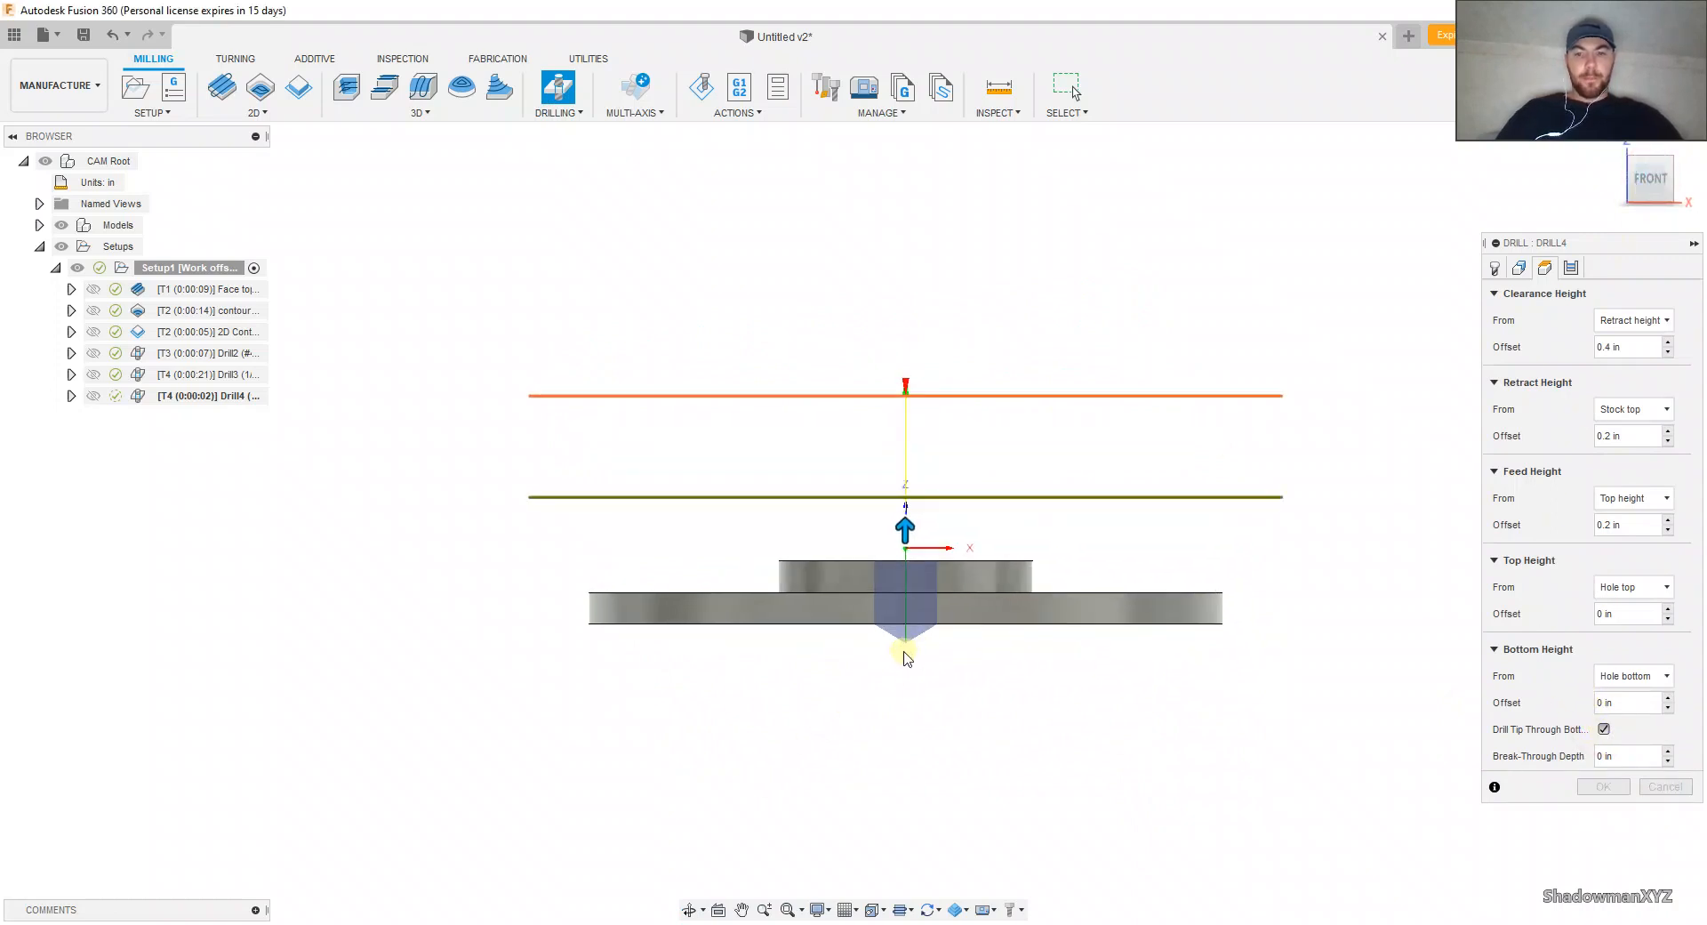
{"action": "left_click", "coordinate": [1608, 753]}
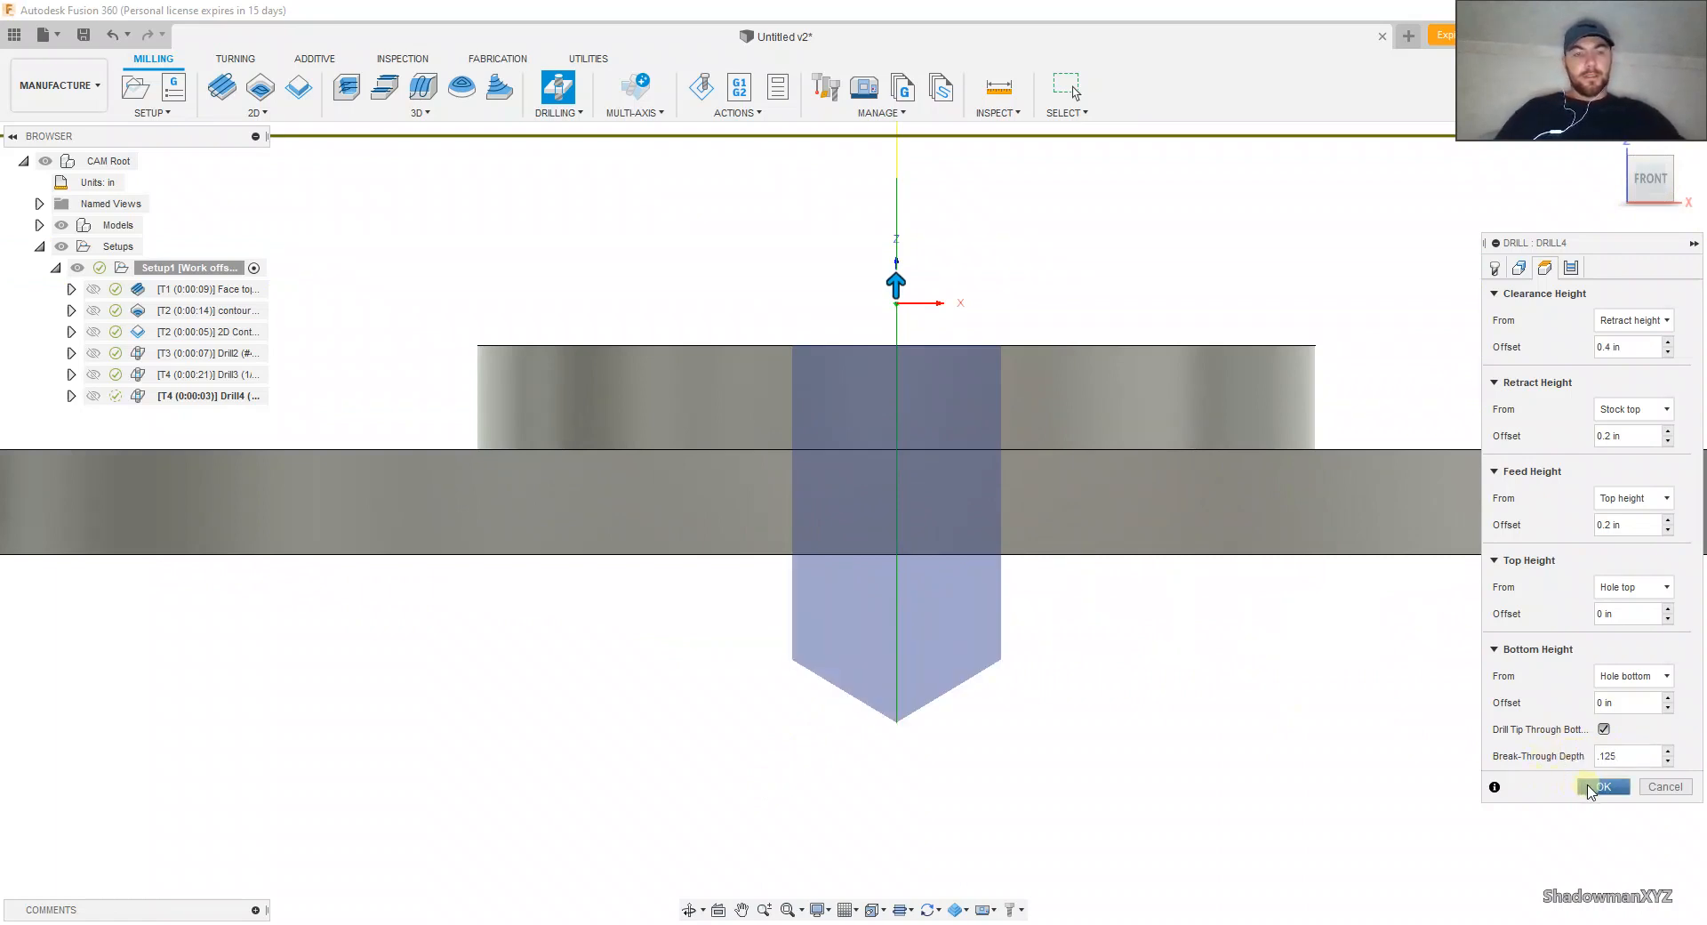
Step: Set the central hole's drilling cycle to Chip breaking - partial retract and finish the operation
{"action": "left_click", "coordinate": [1570, 267]}
{"action": "left_click", "coordinate": [1591, 320]}
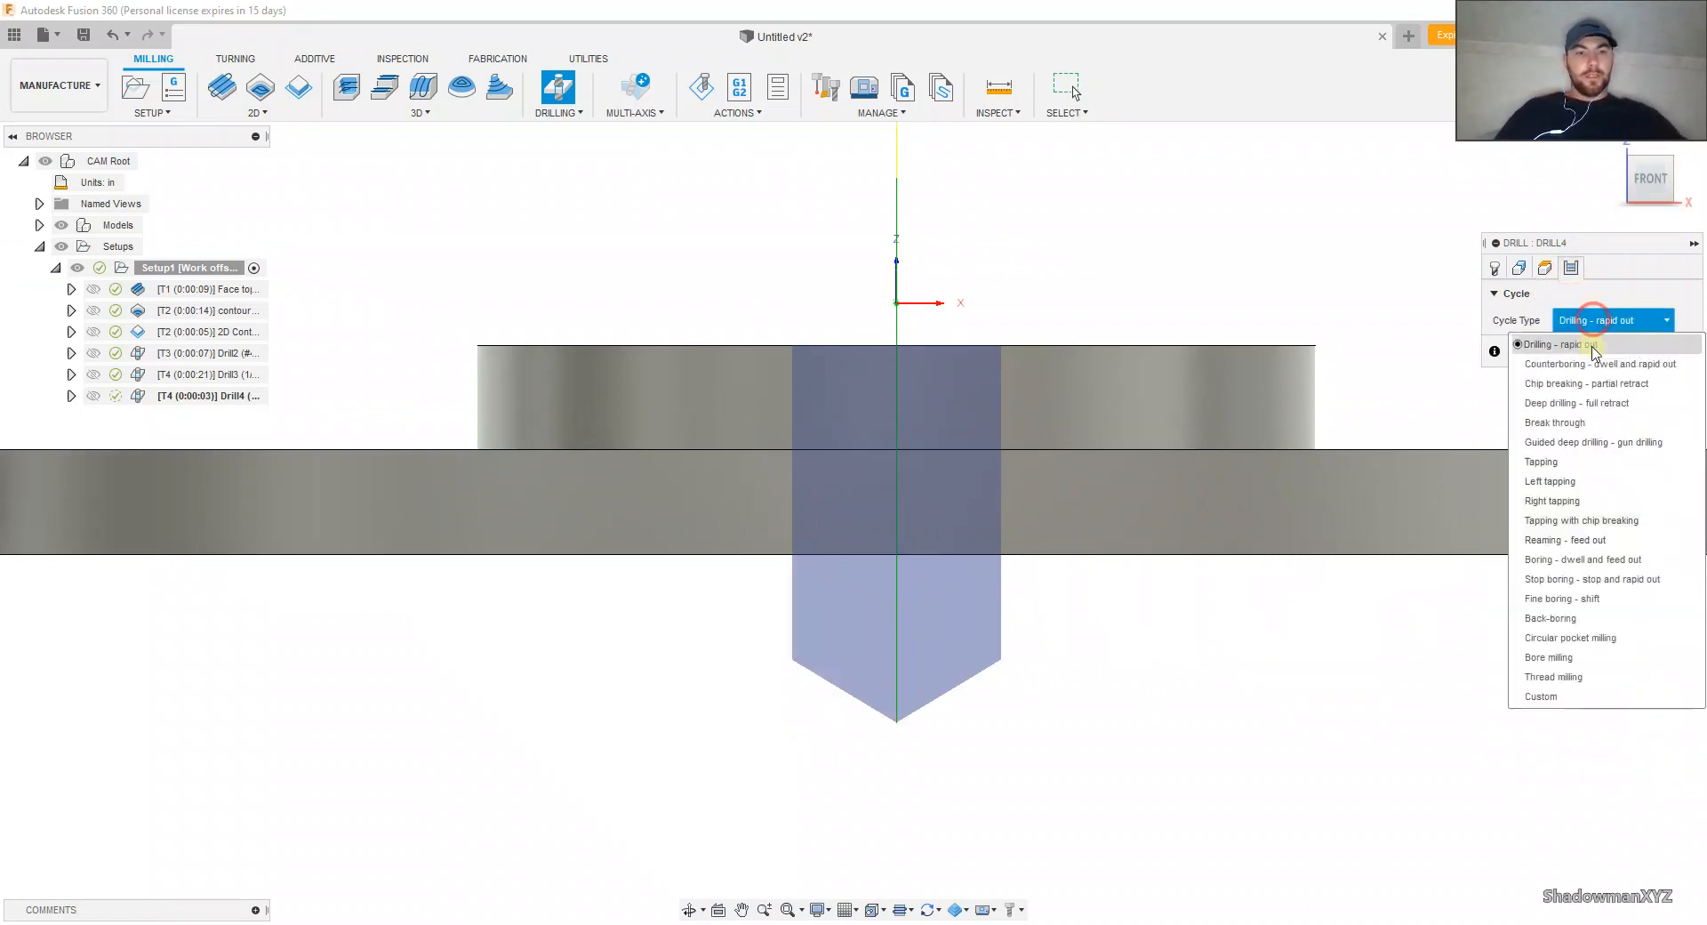
{"action": "left_click", "coordinate": [1585, 382]}
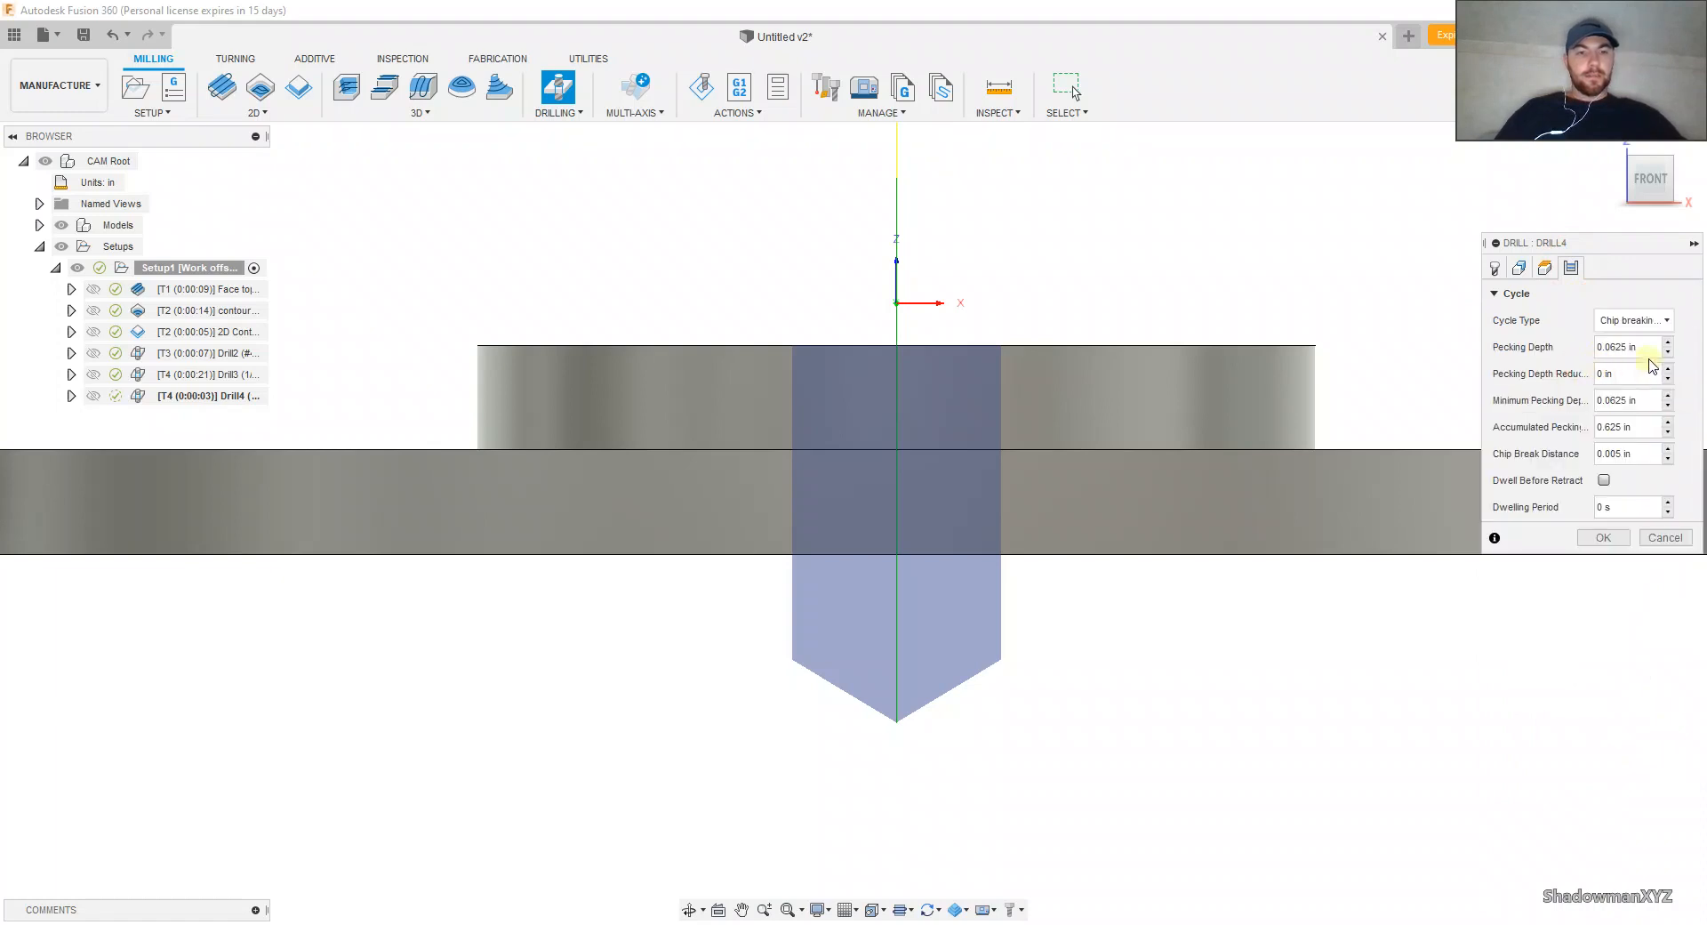
{"action": "left_click", "coordinate": [1603, 537]}
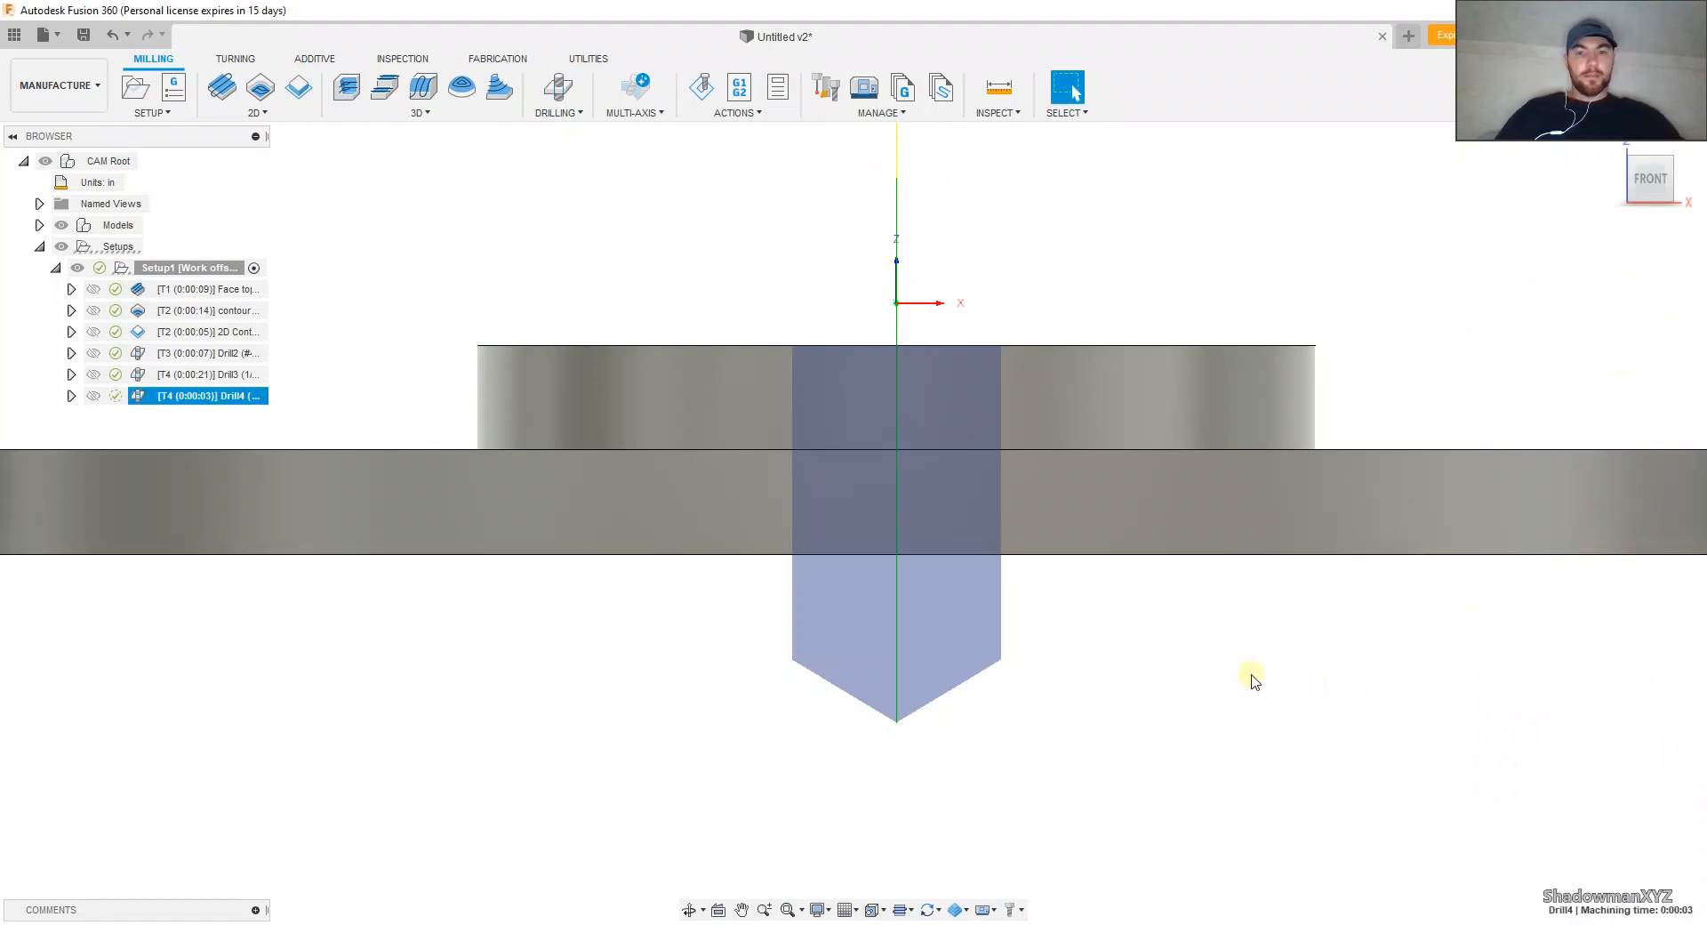
{"action": "scroll", "coordinate": [1174, 663], "scroll_direction": "down", "scroll_amount": 8}
{"action": "middle_click_drag", "start_coordinate": [1090, 577], "coordinate": [1011, 543]}
{"action": "scroll", "coordinate": [1067, 533], "scroll_direction": "up", "scroll_amount": 1}
{"action": "middle_click_drag", "start_coordinate": [1077, 530], "coordinate": [1102, 564], "text": "shift"}
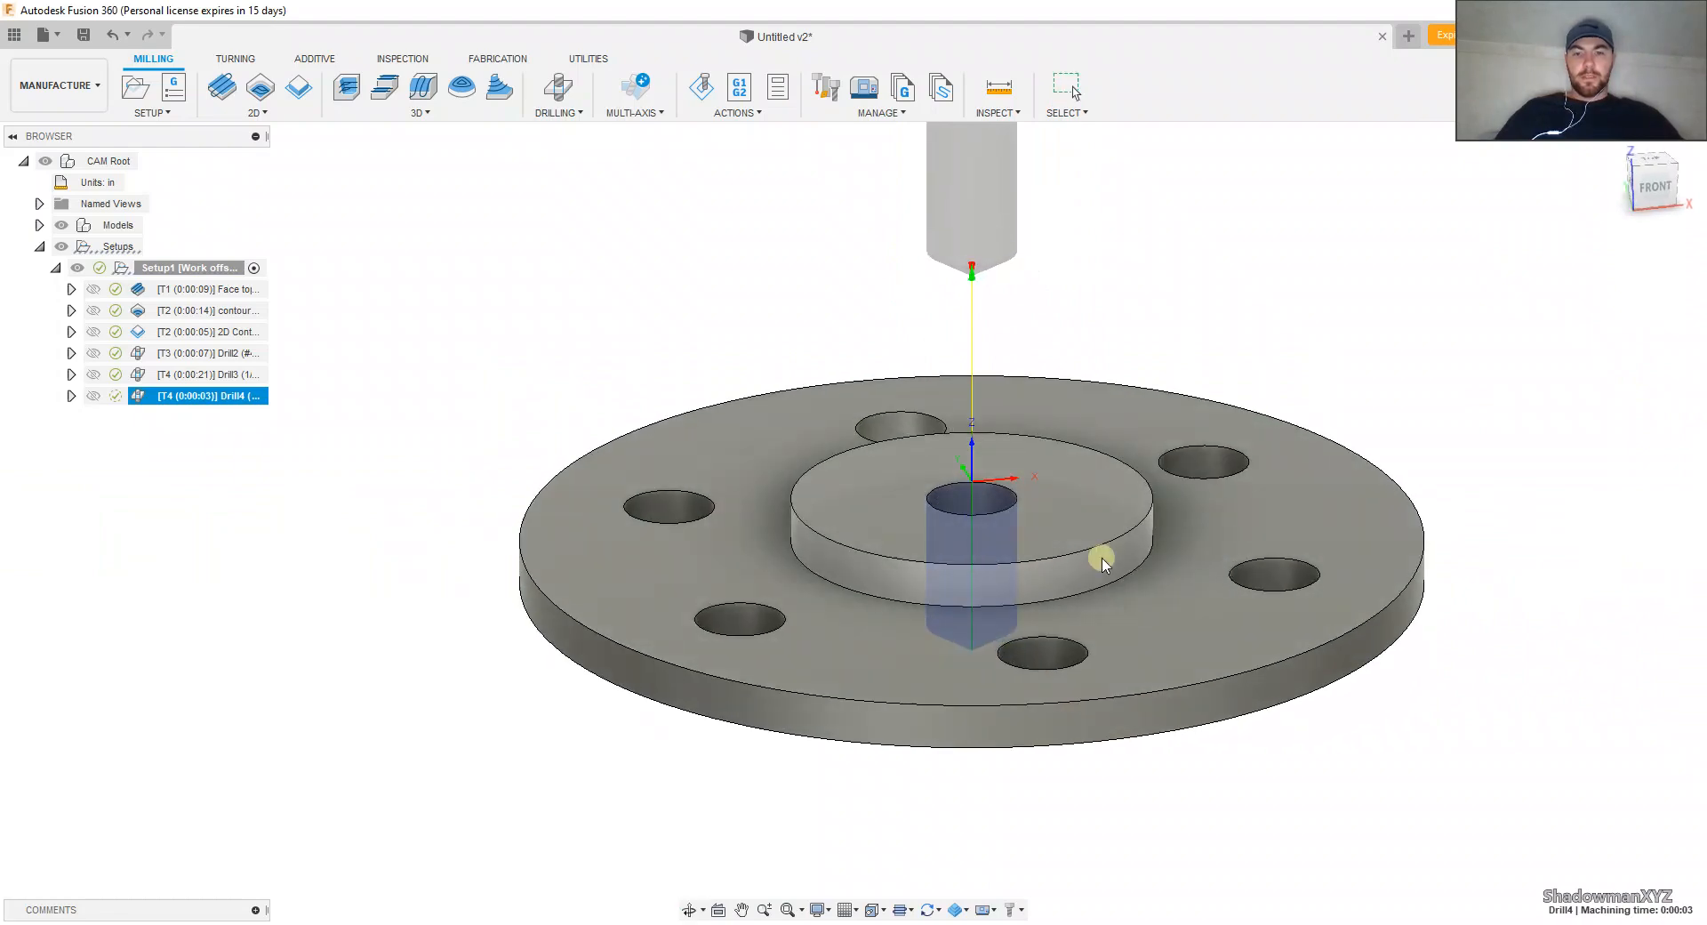
{"action": "scroll", "coordinate": [1097, 560], "scroll_direction": "down", "scroll_amount": 2}
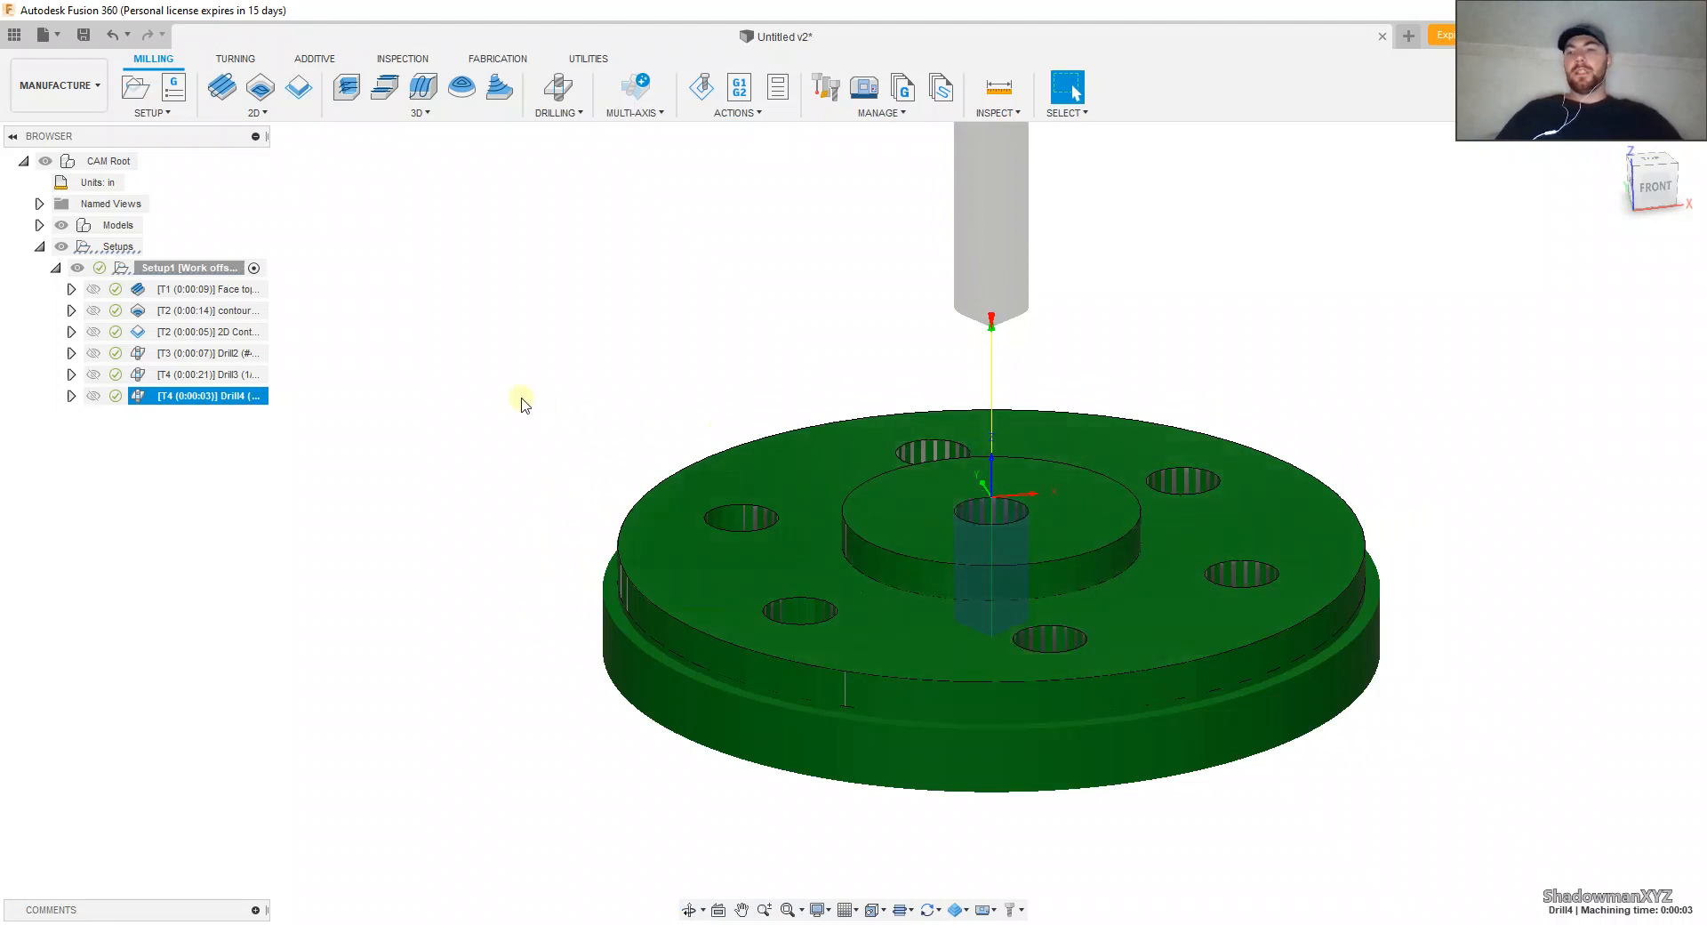
Step: Start a drilling operation on the hub's central hole with the #3 5/16 in center drill and the Plastics - Drilling preset
{"action": "left_click", "coordinate": [558, 87]}
{"action": "left_click", "coordinate": [1608, 320]}
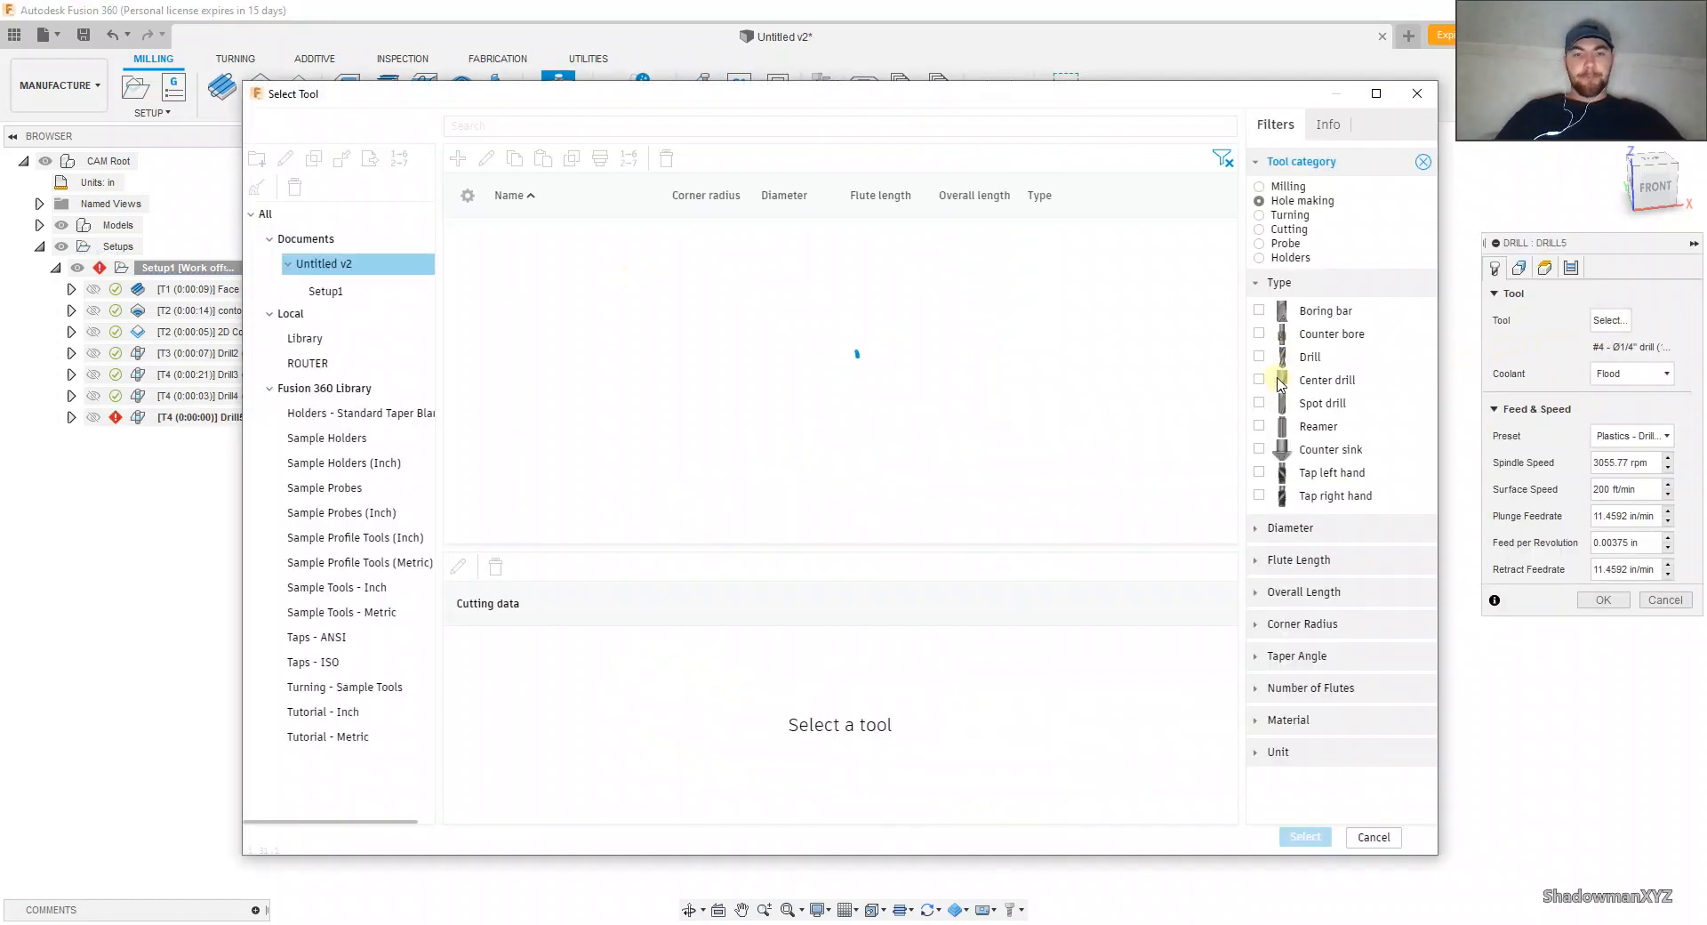
{"action": "left_click", "coordinate": [1281, 380]}
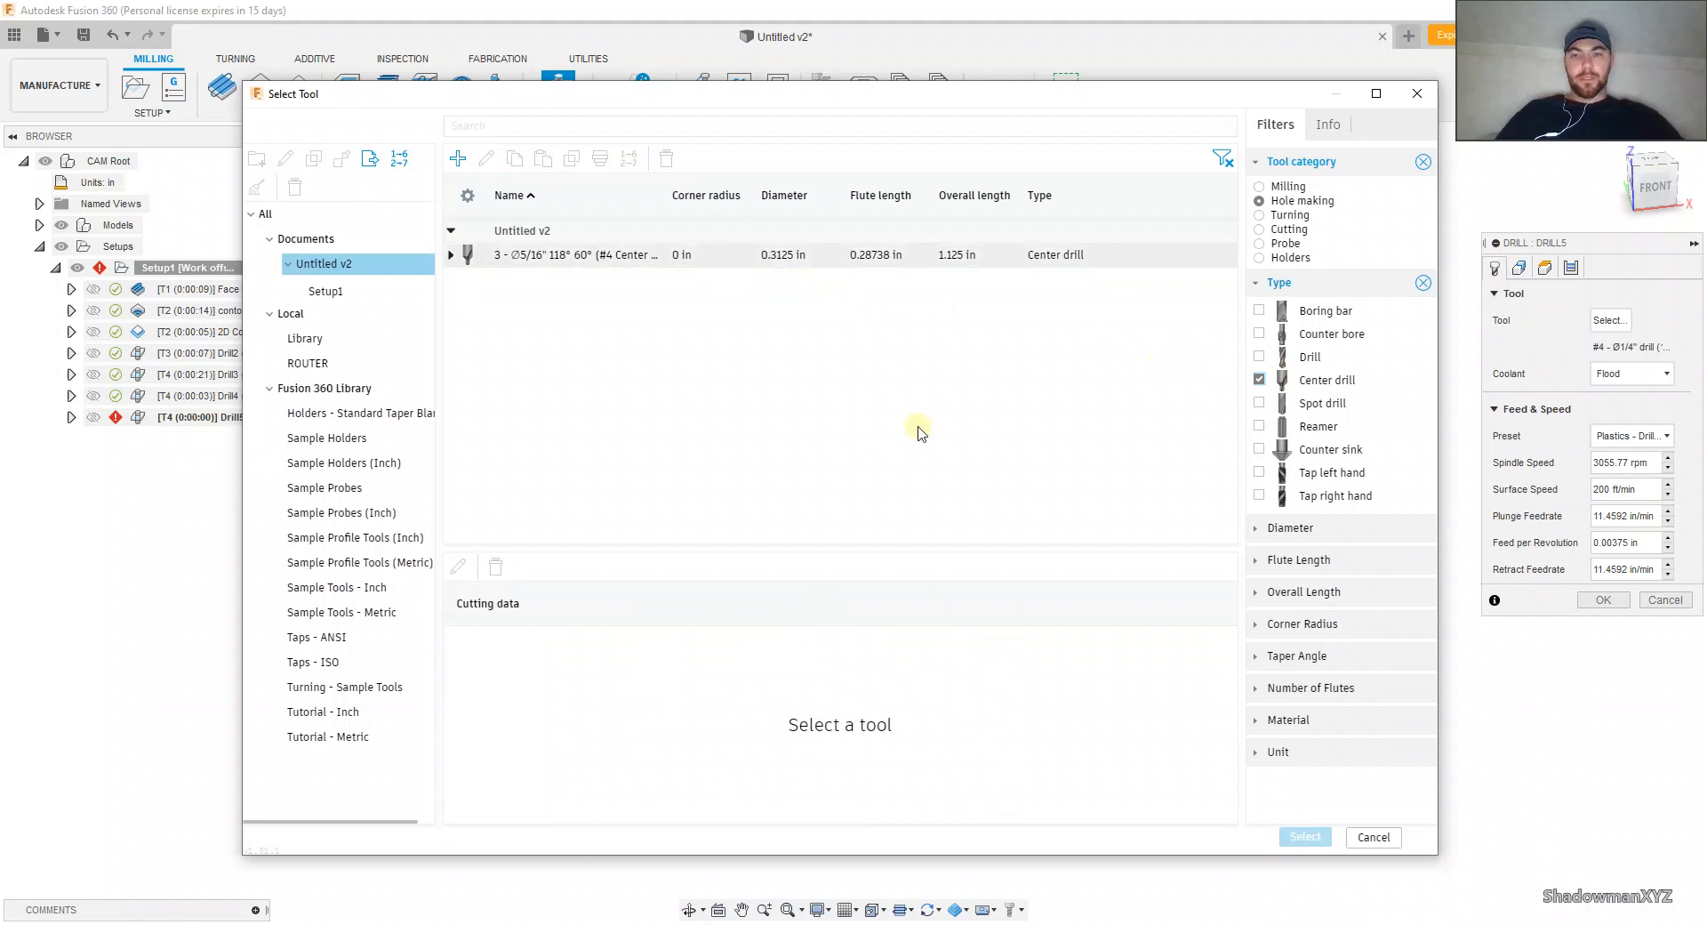
{"action": "left_click", "coordinate": [1618, 436]}
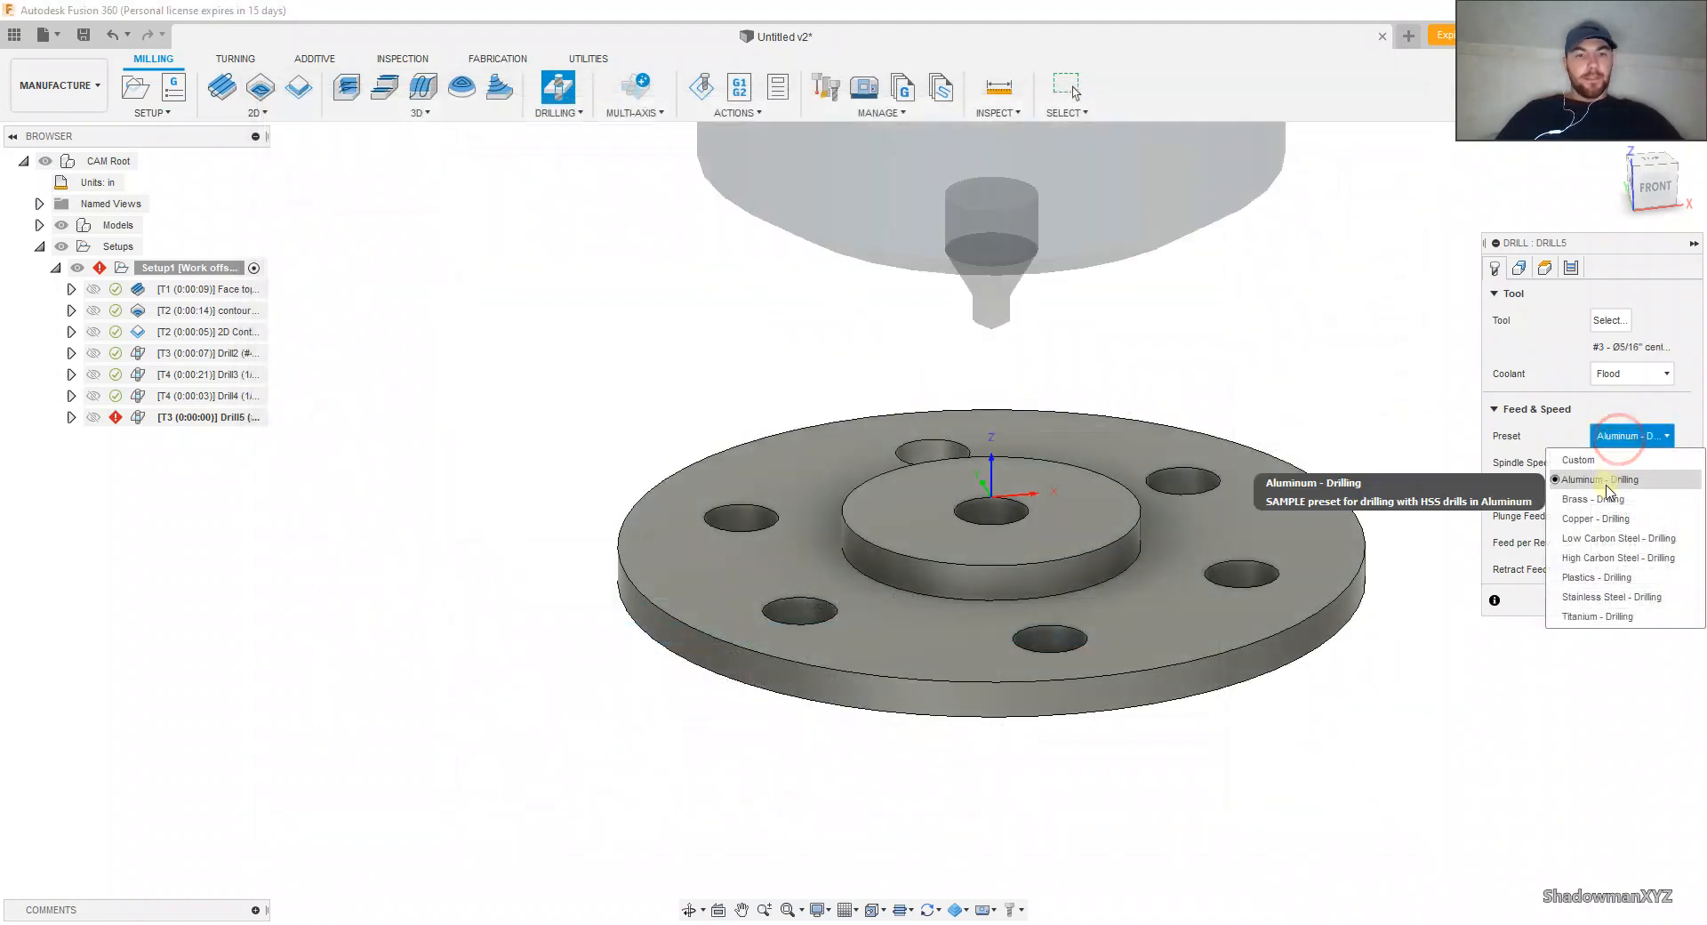
{"action": "left_click", "coordinate": [1608, 577]}
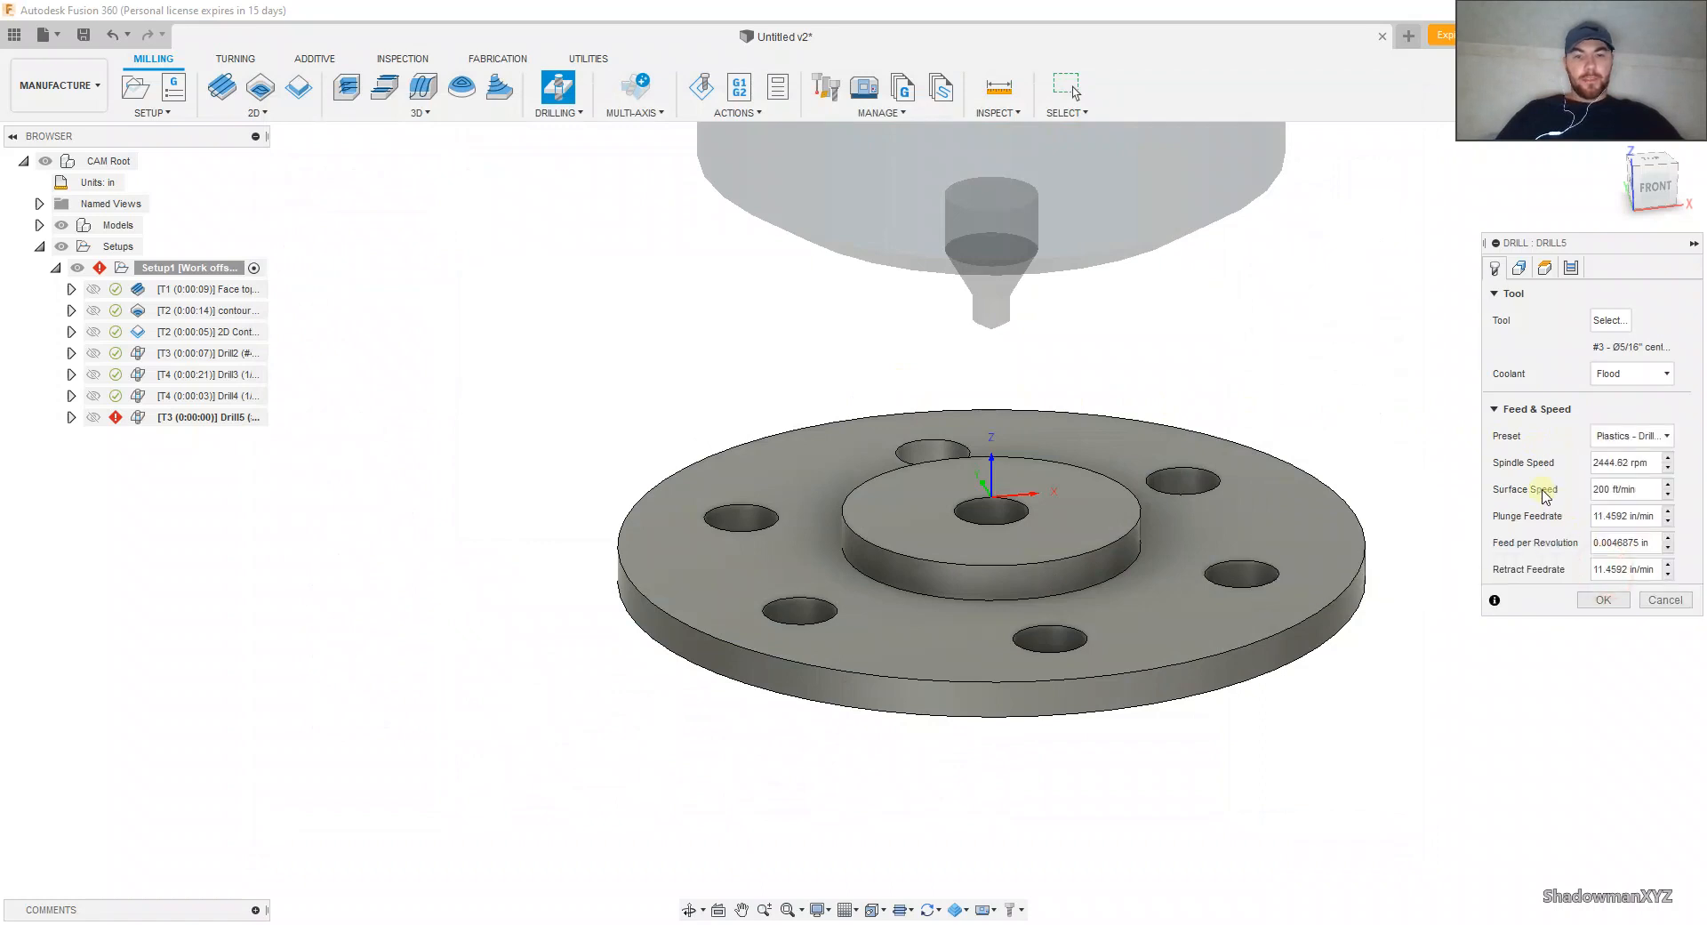
{"action": "left_click", "coordinate": [1519, 267]}
{"action": "left_click", "coordinate": [993, 510]}
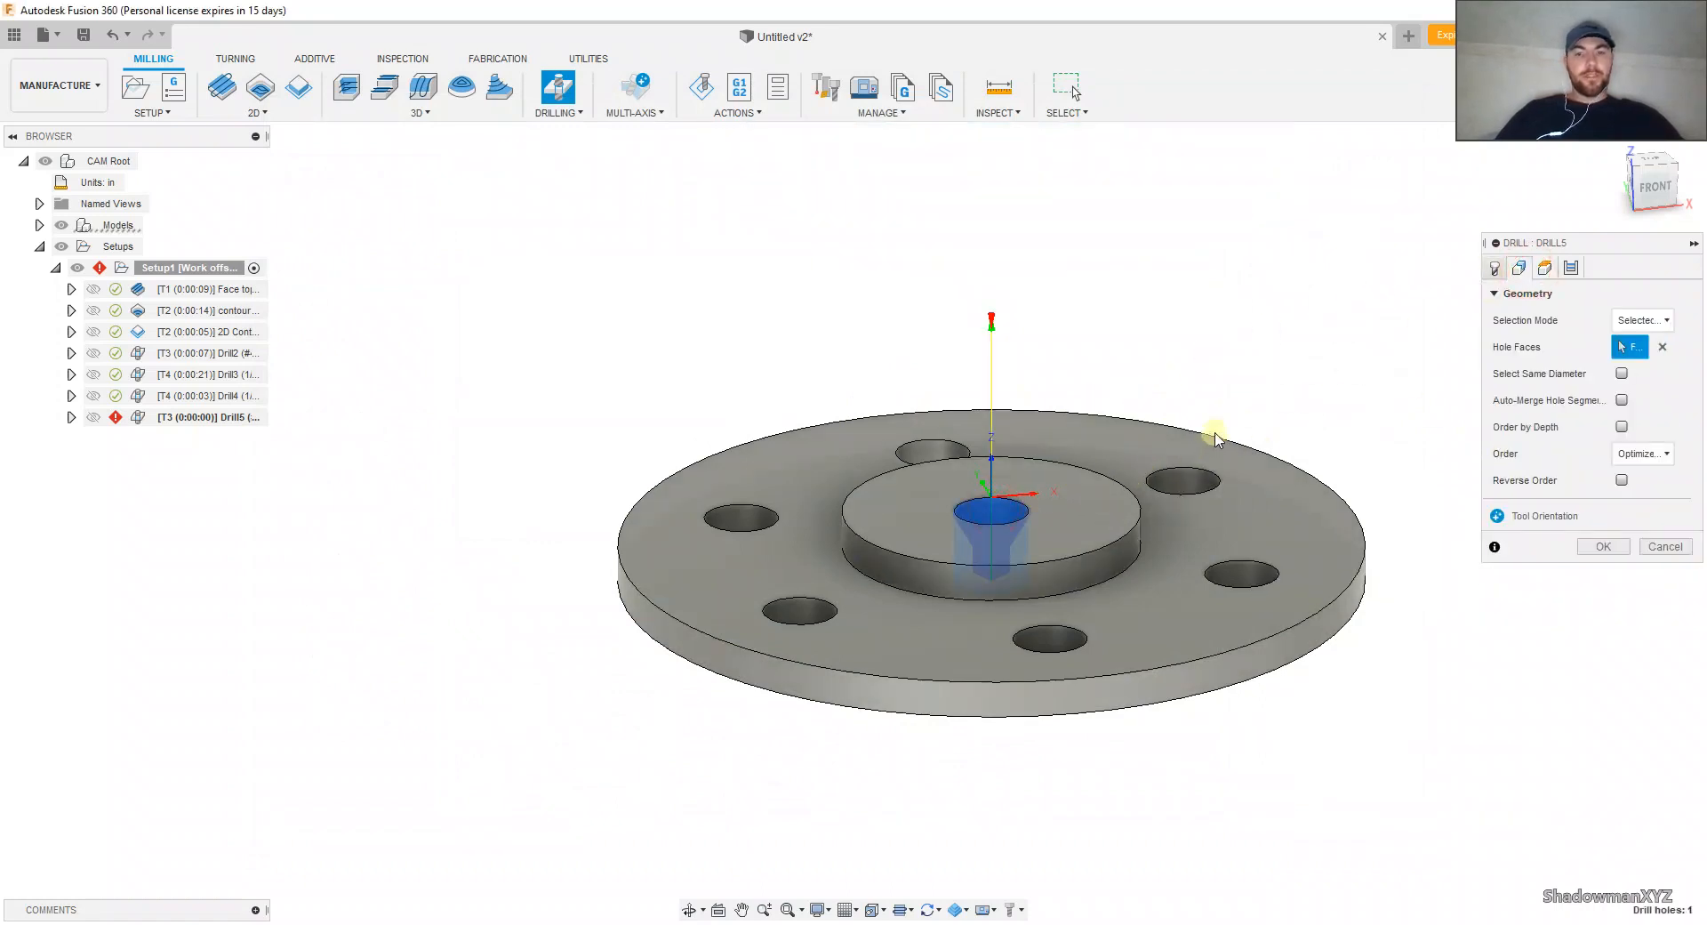
Step: Reference the center drilling's bottom height to the hub's top face with a -.15 in offset and finish with the Drilling - rapid out cycle
{"action": "left_click", "coordinate": [1544, 267]}
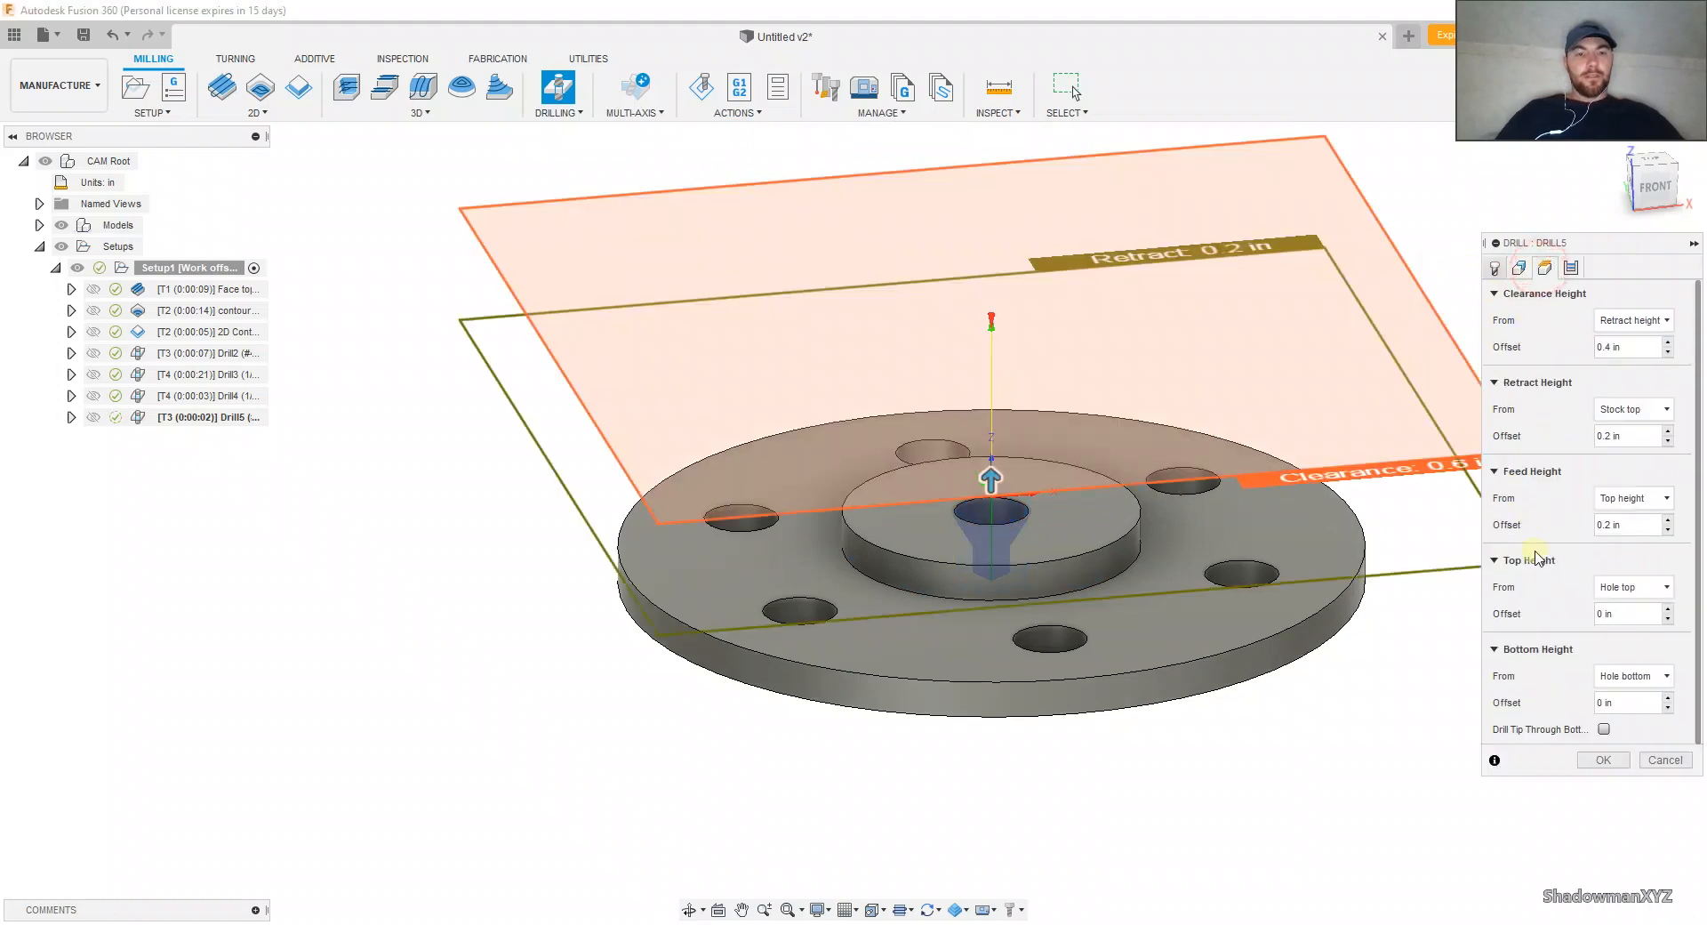
{"action": "left_click", "coordinate": [1632, 676]}
{"action": "left_click", "coordinate": [1607, 593]}
{"action": "scroll", "coordinate": [1106, 579], "scroll_direction": "up", "scroll_amount": 2}
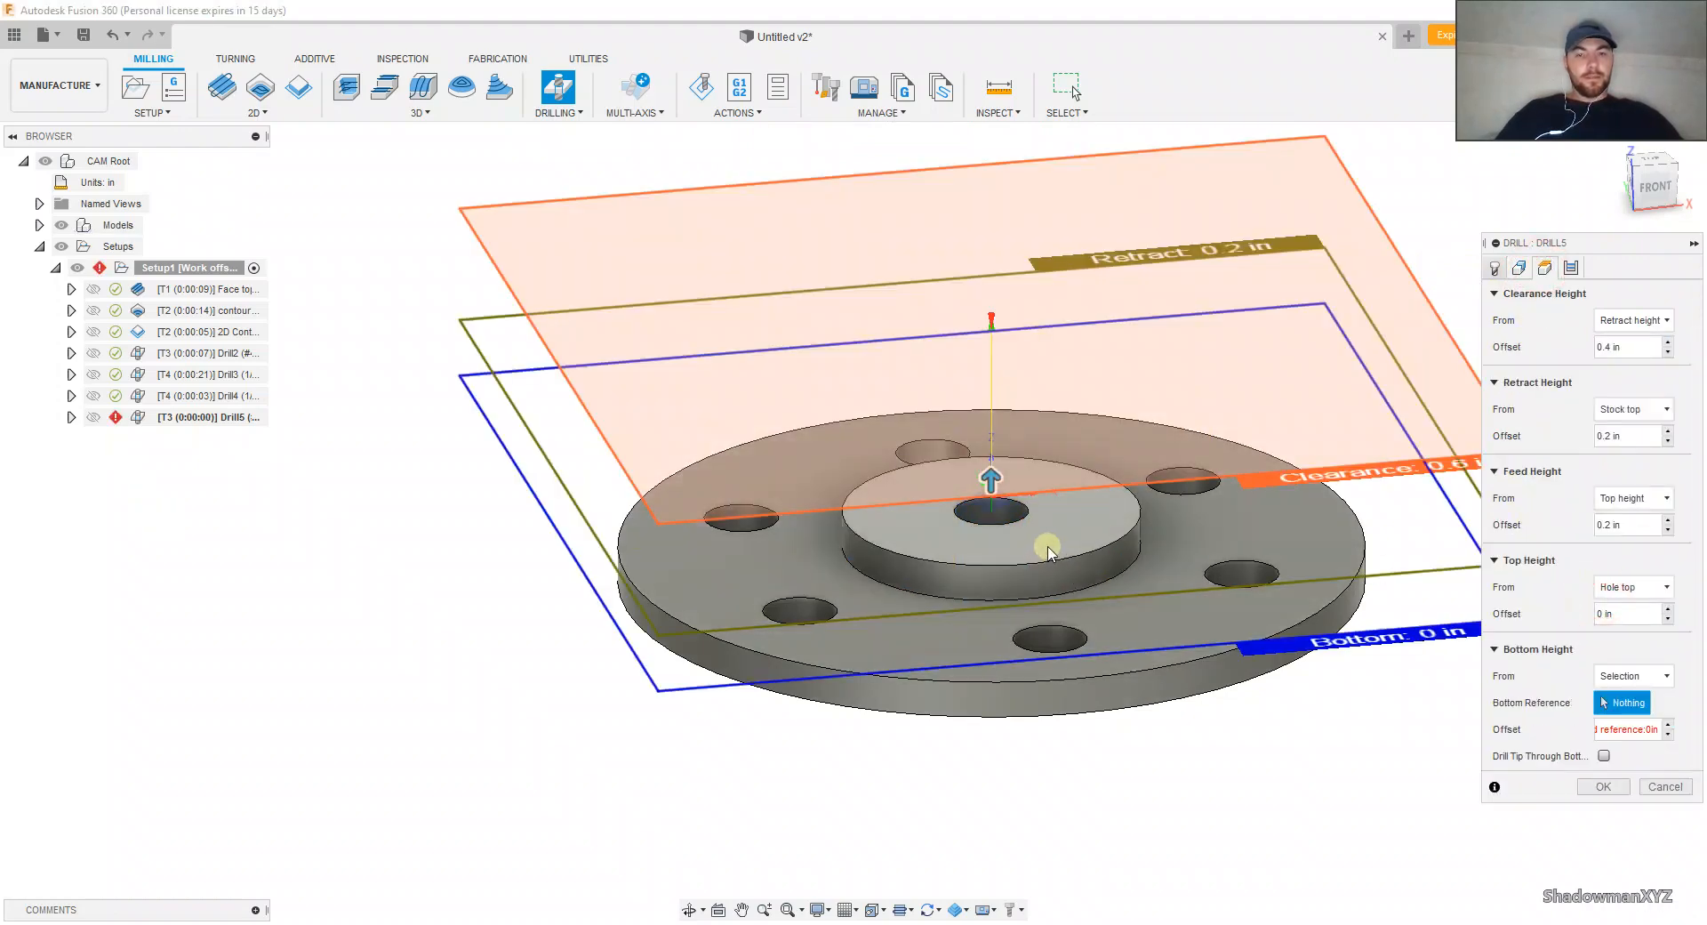
{"action": "left_click", "coordinate": [1080, 534]}
{"action": "scroll", "coordinate": [1085, 531], "scroll_direction": "up", "scroll_amount": 1}
{"action": "middle_click_drag", "start_coordinate": [1086, 527], "coordinate": [979, 477]}
{"action": "left_click", "coordinate": [1604, 729]}
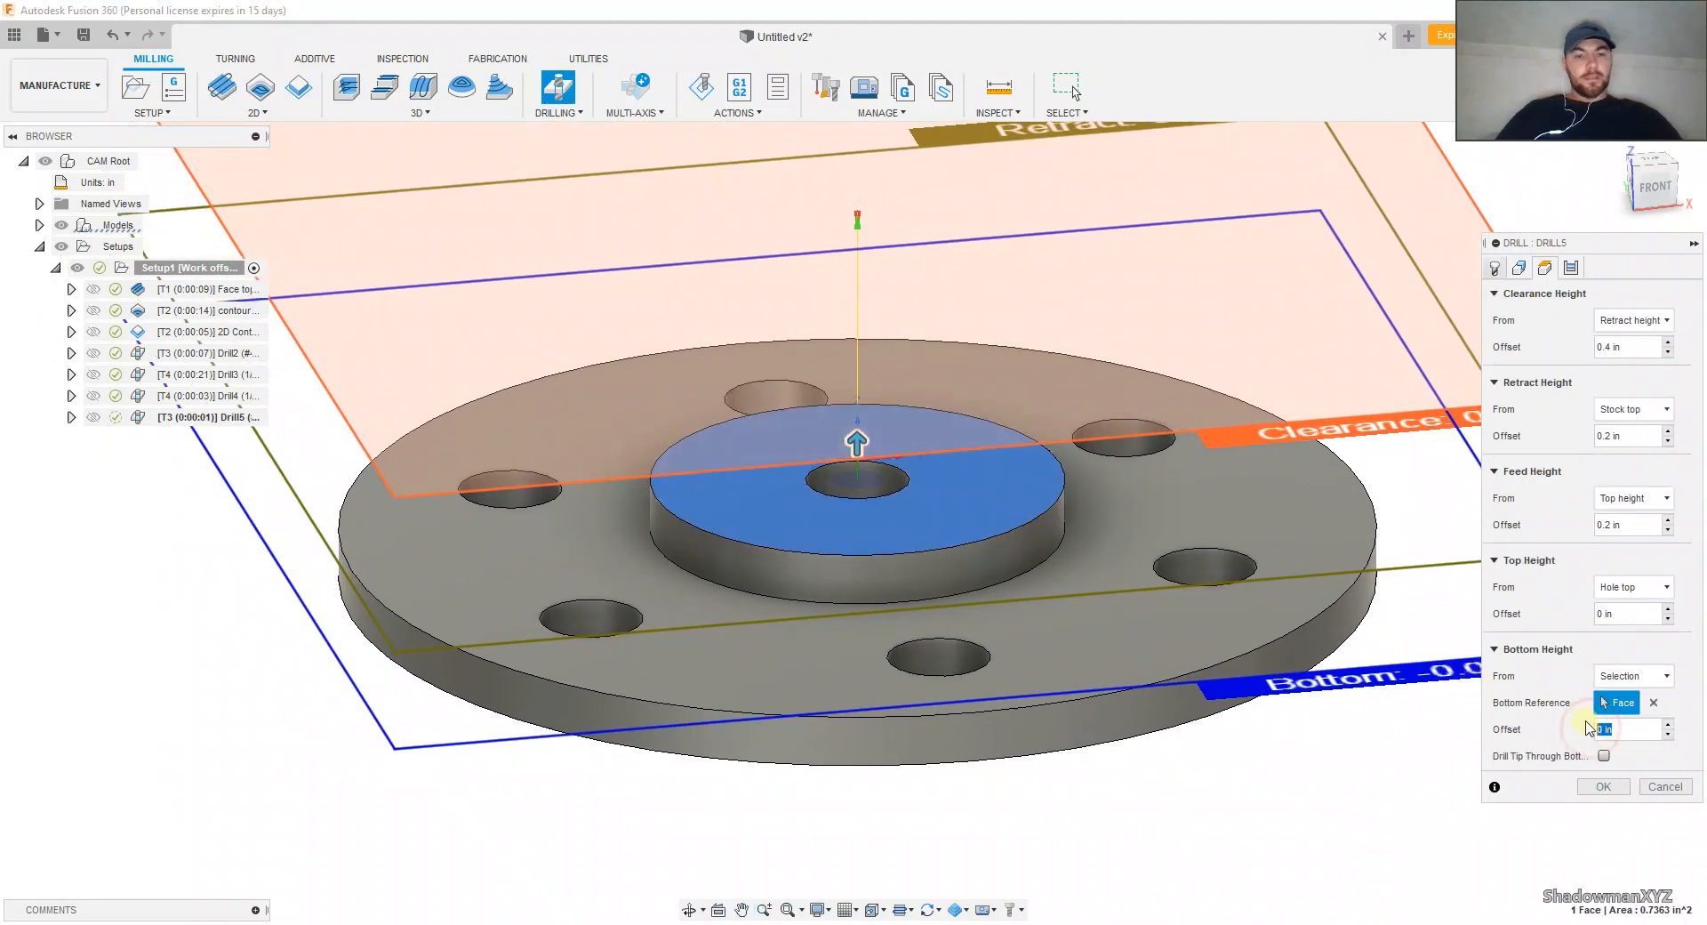
{"action": "type", "text": "-1"}
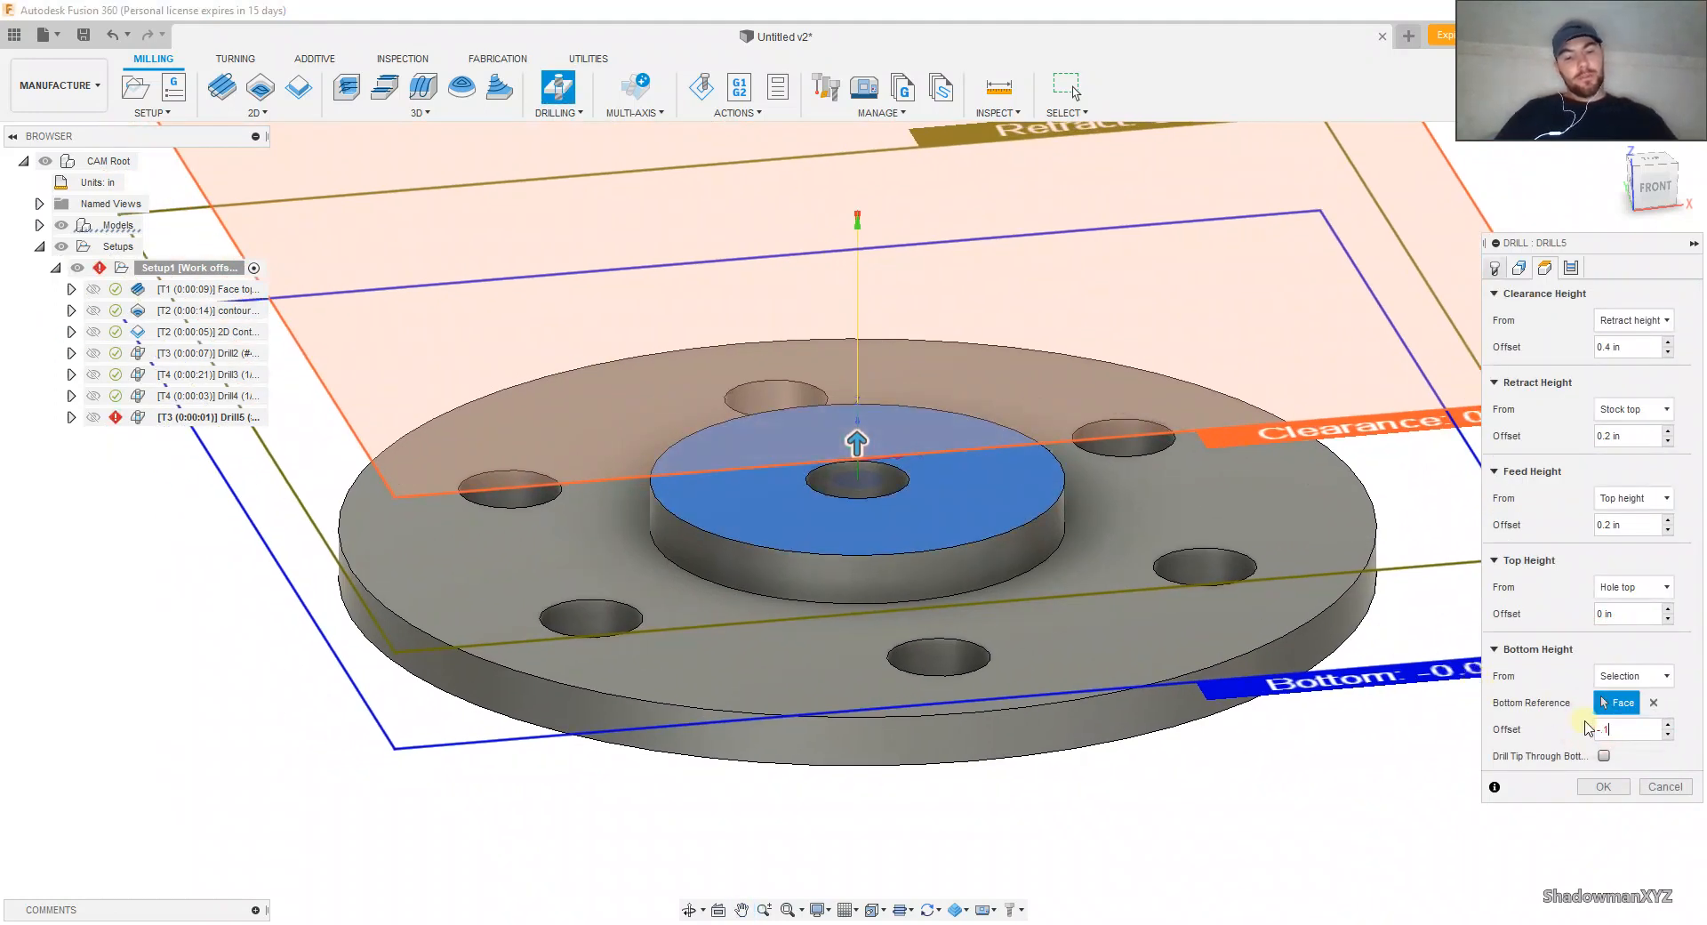
{"action": "type", "text": "5"}
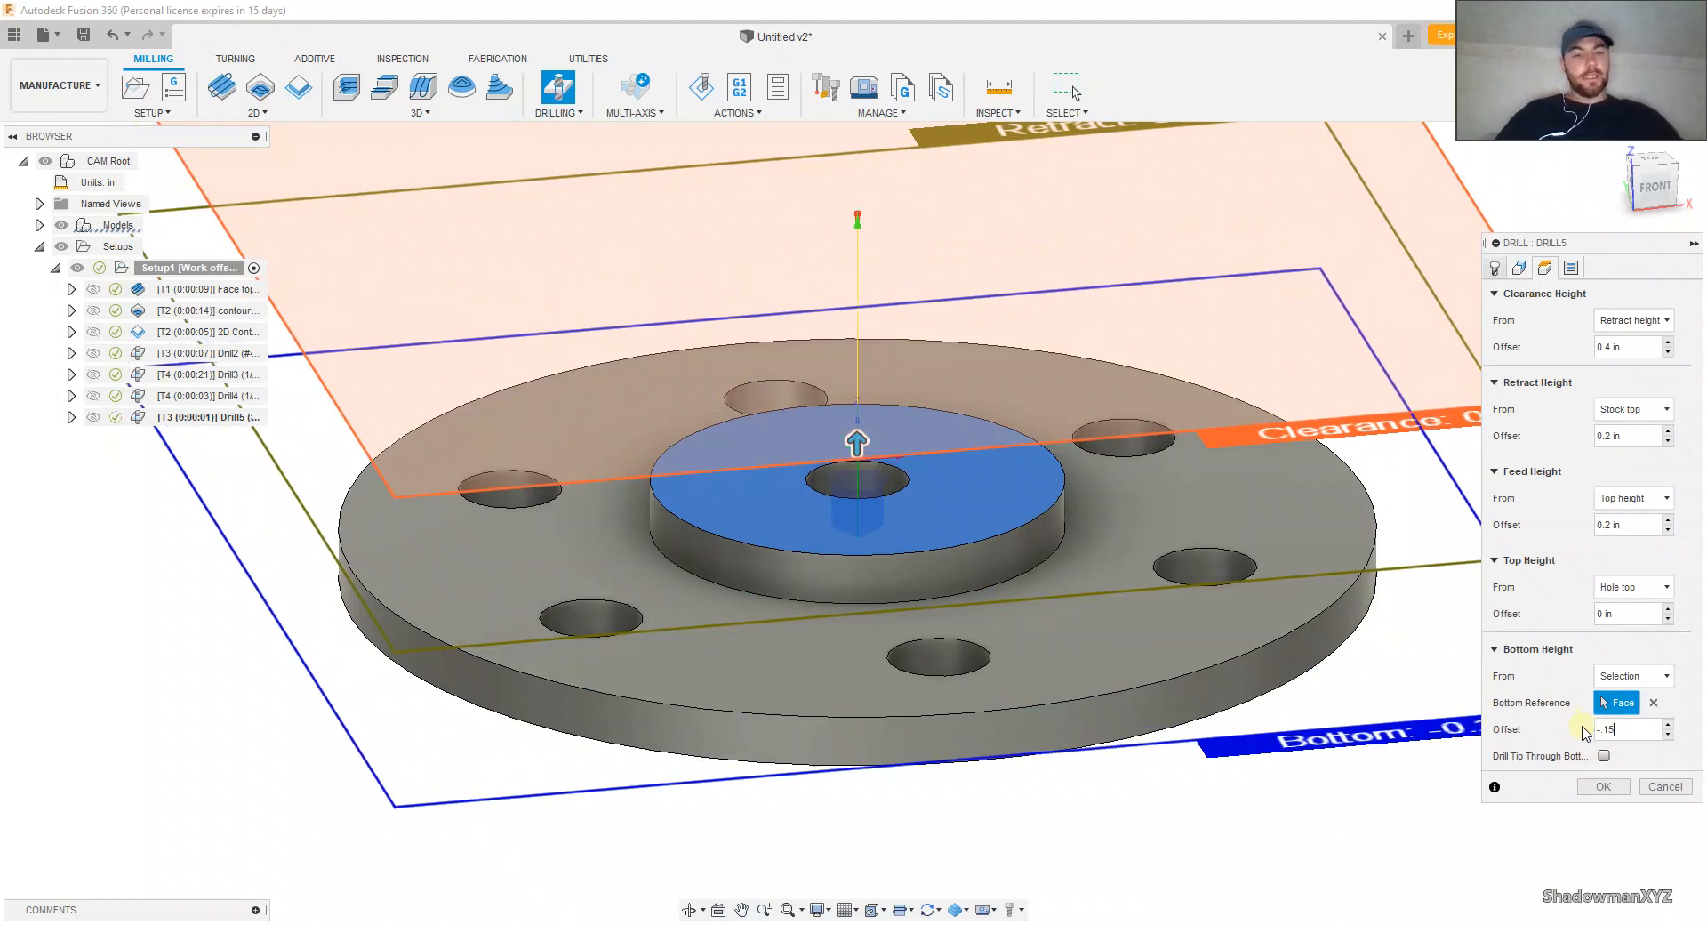
{"action": "left_click", "coordinate": [1572, 267]}
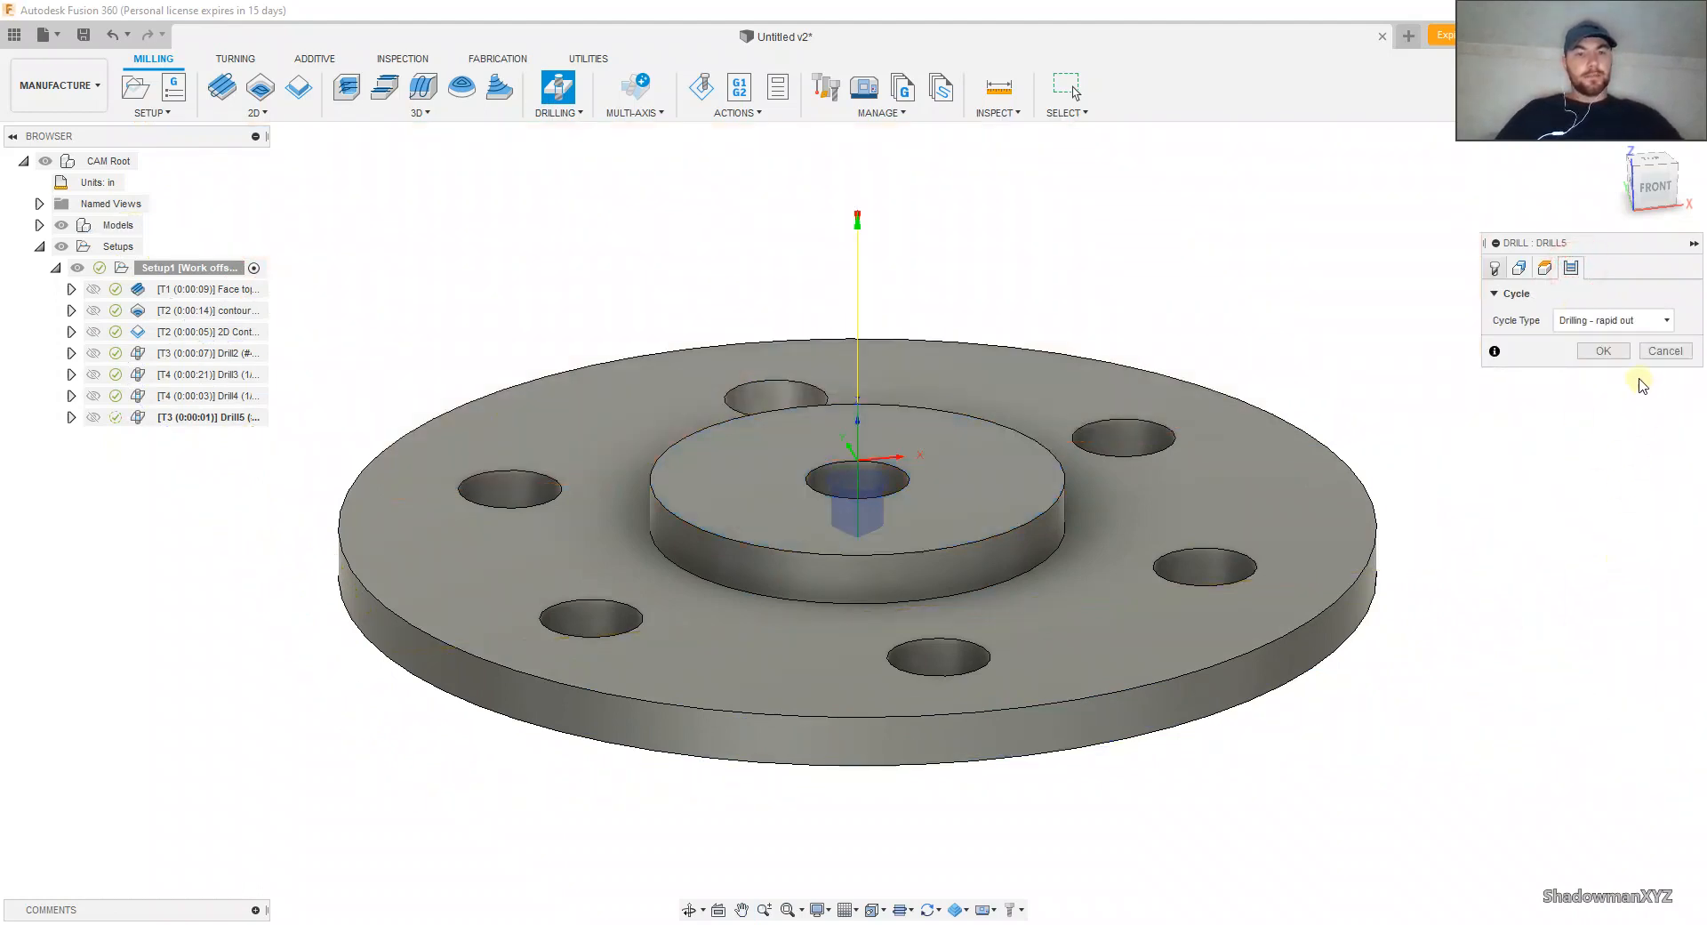
{"action": "left_click", "coordinate": [1603, 350]}
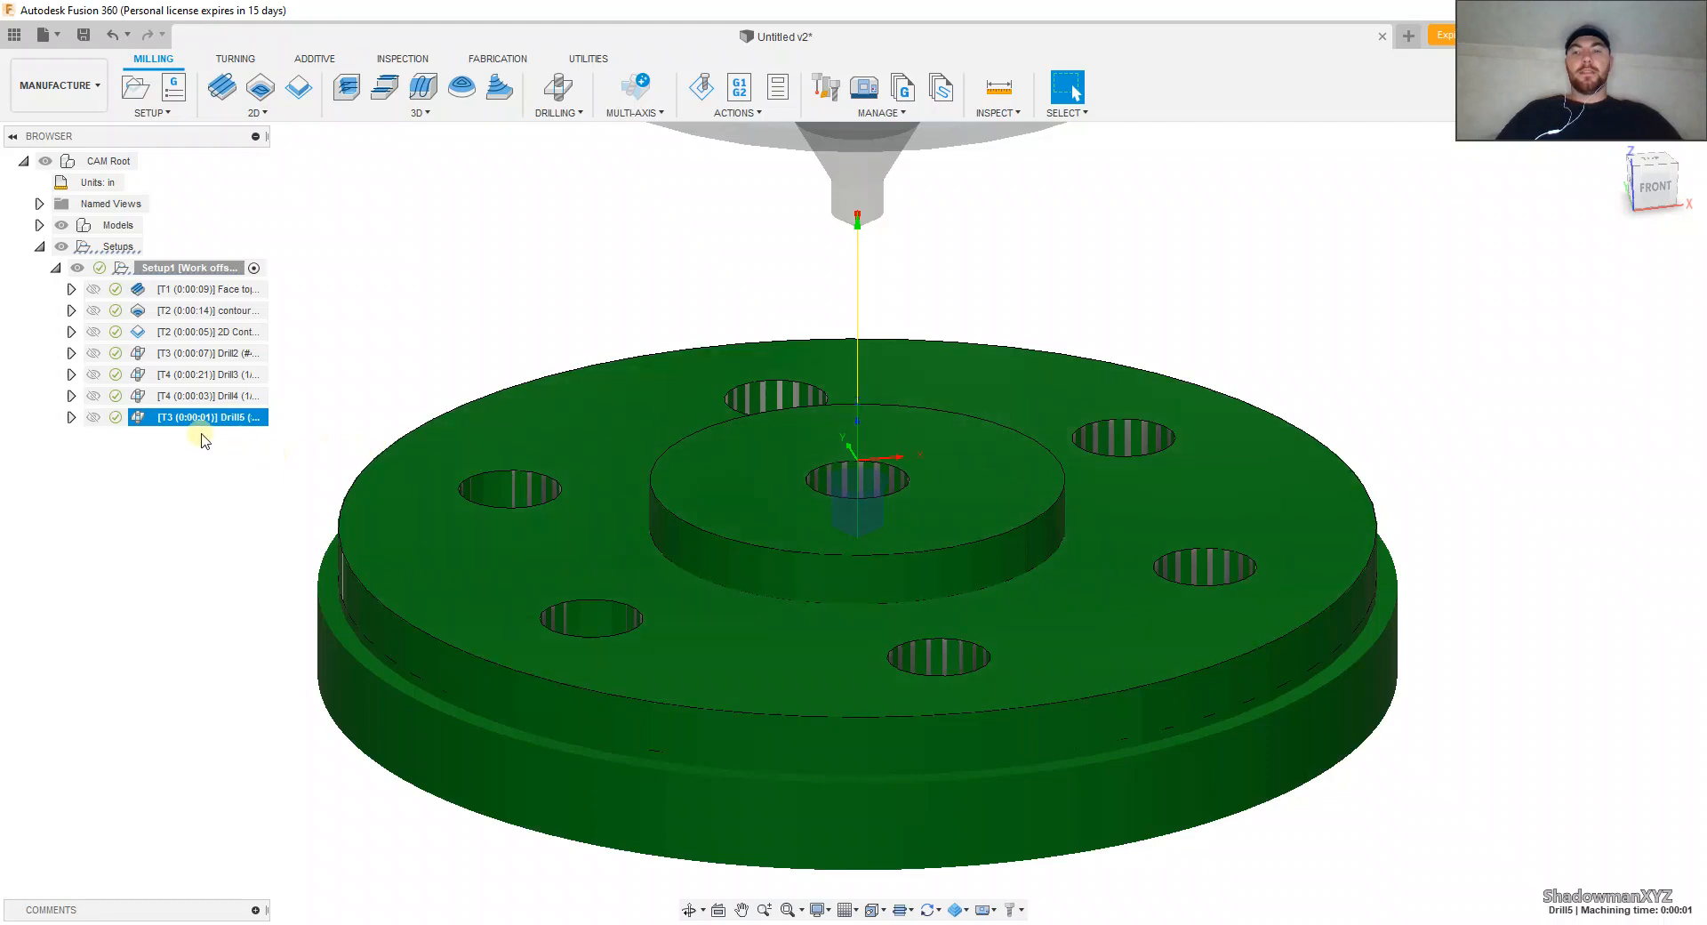
Step: Reorder the setup's operations so the central hole's center drilling comes before its 1/4 in drilling
{"action": "left_click", "coordinate": [168, 461]}
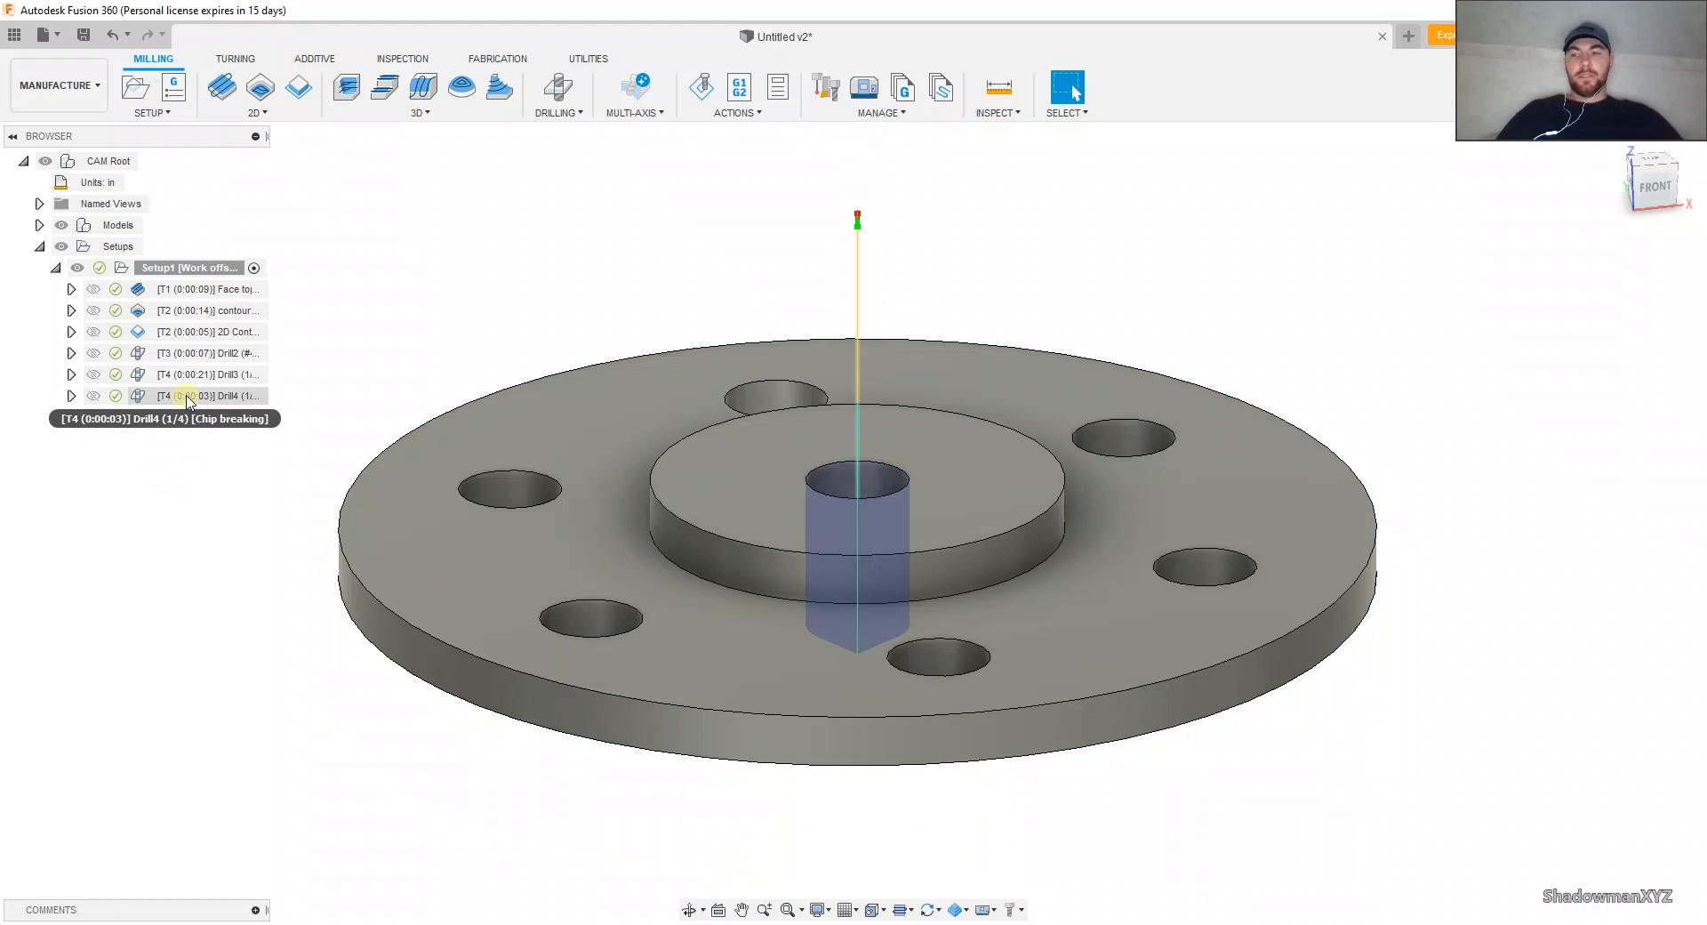
{"action": "left_click_drag", "start_coordinate": [176, 416], "coordinate": [184, 392]}
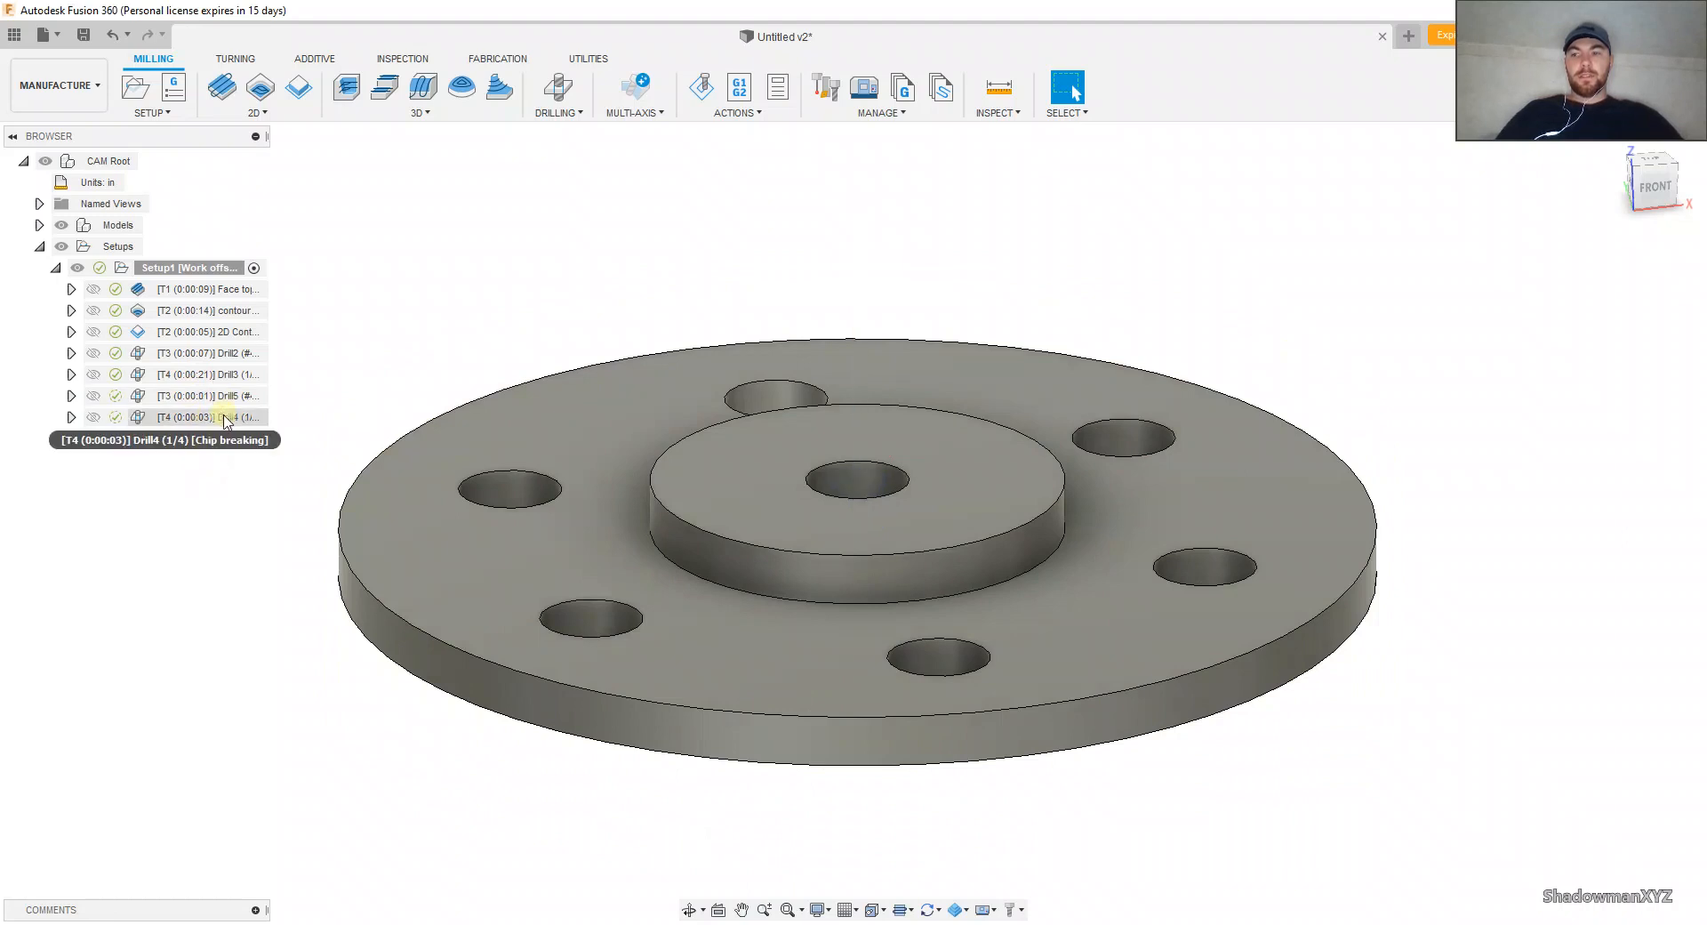
Step: Start a simulation of all Setup1 toolpaths and adjust its playback speed
{"action": "left_click", "coordinate": [216, 292]}
{"action": "left_click", "coordinate": [178, 267]}
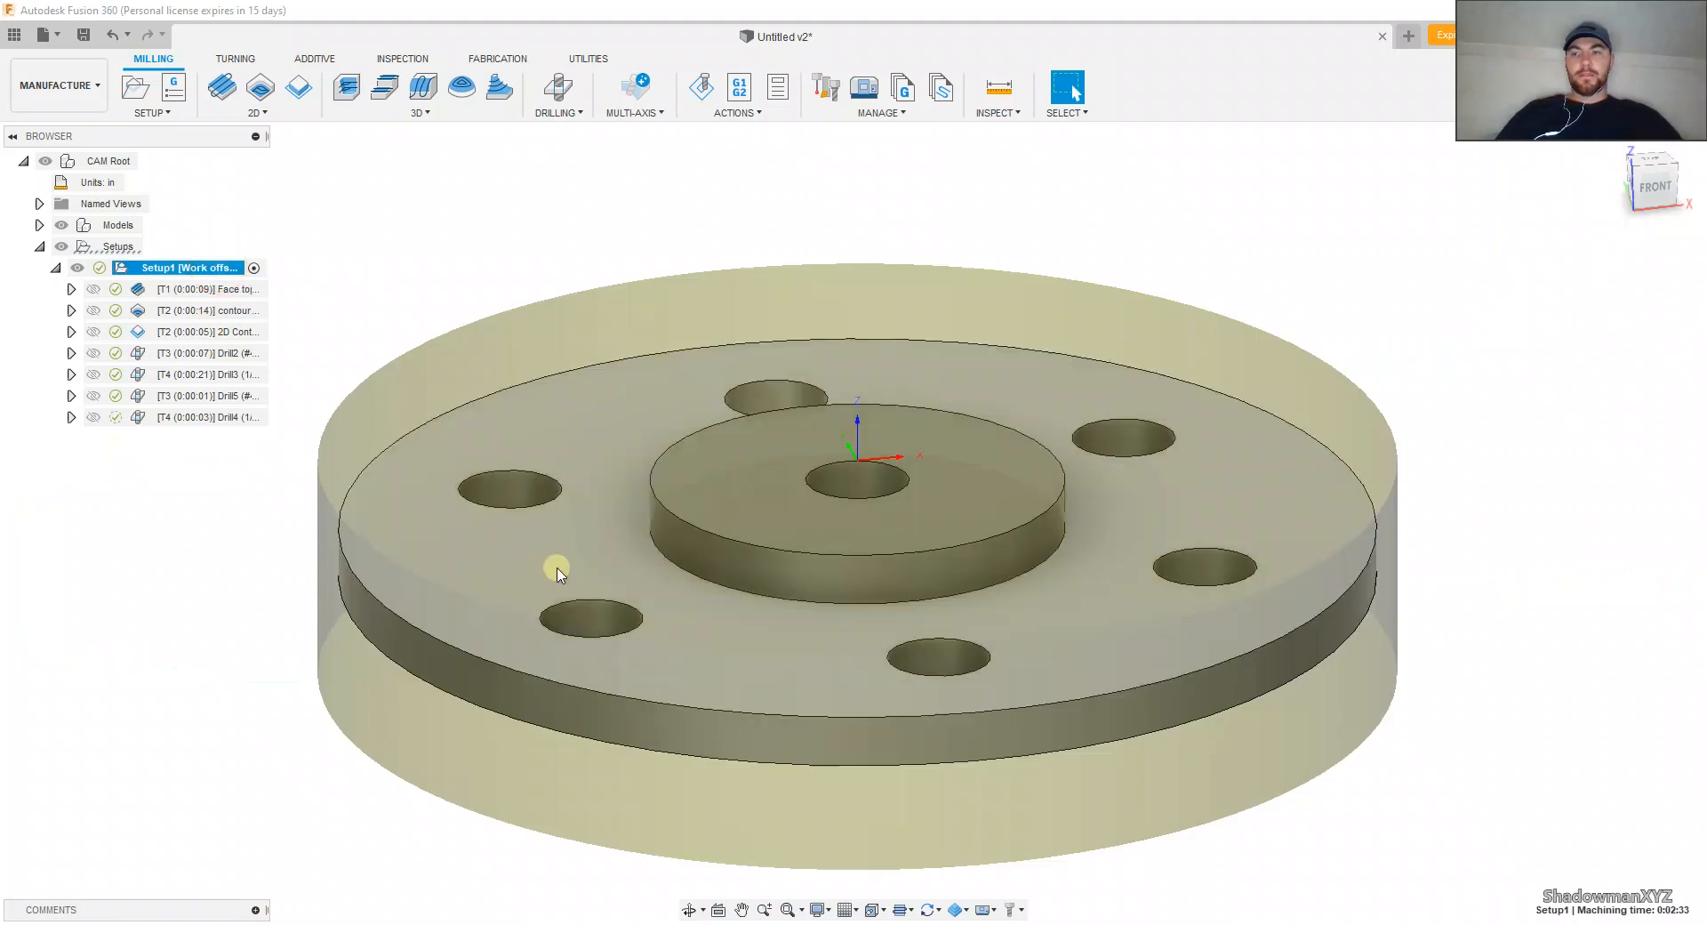
{"action": "scroll", "coordinate": [552, 533], "scroll_direction": "down", "scroll_amount": 5}
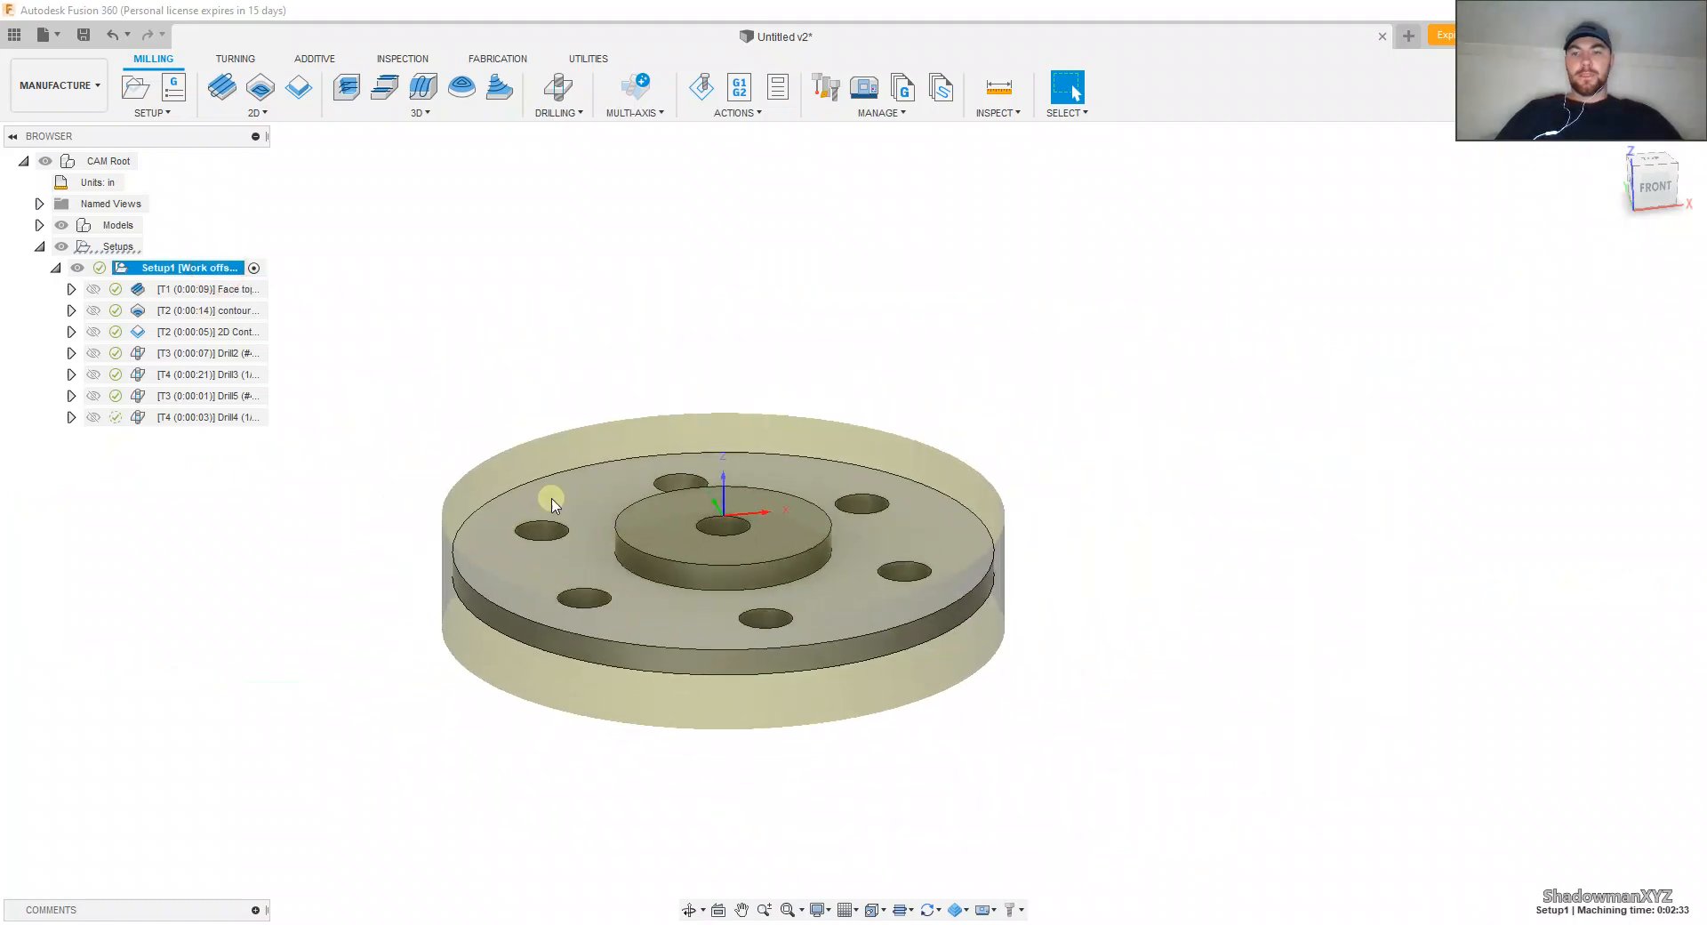
{"action": "left_click", "coordinate": [1629, 152]}
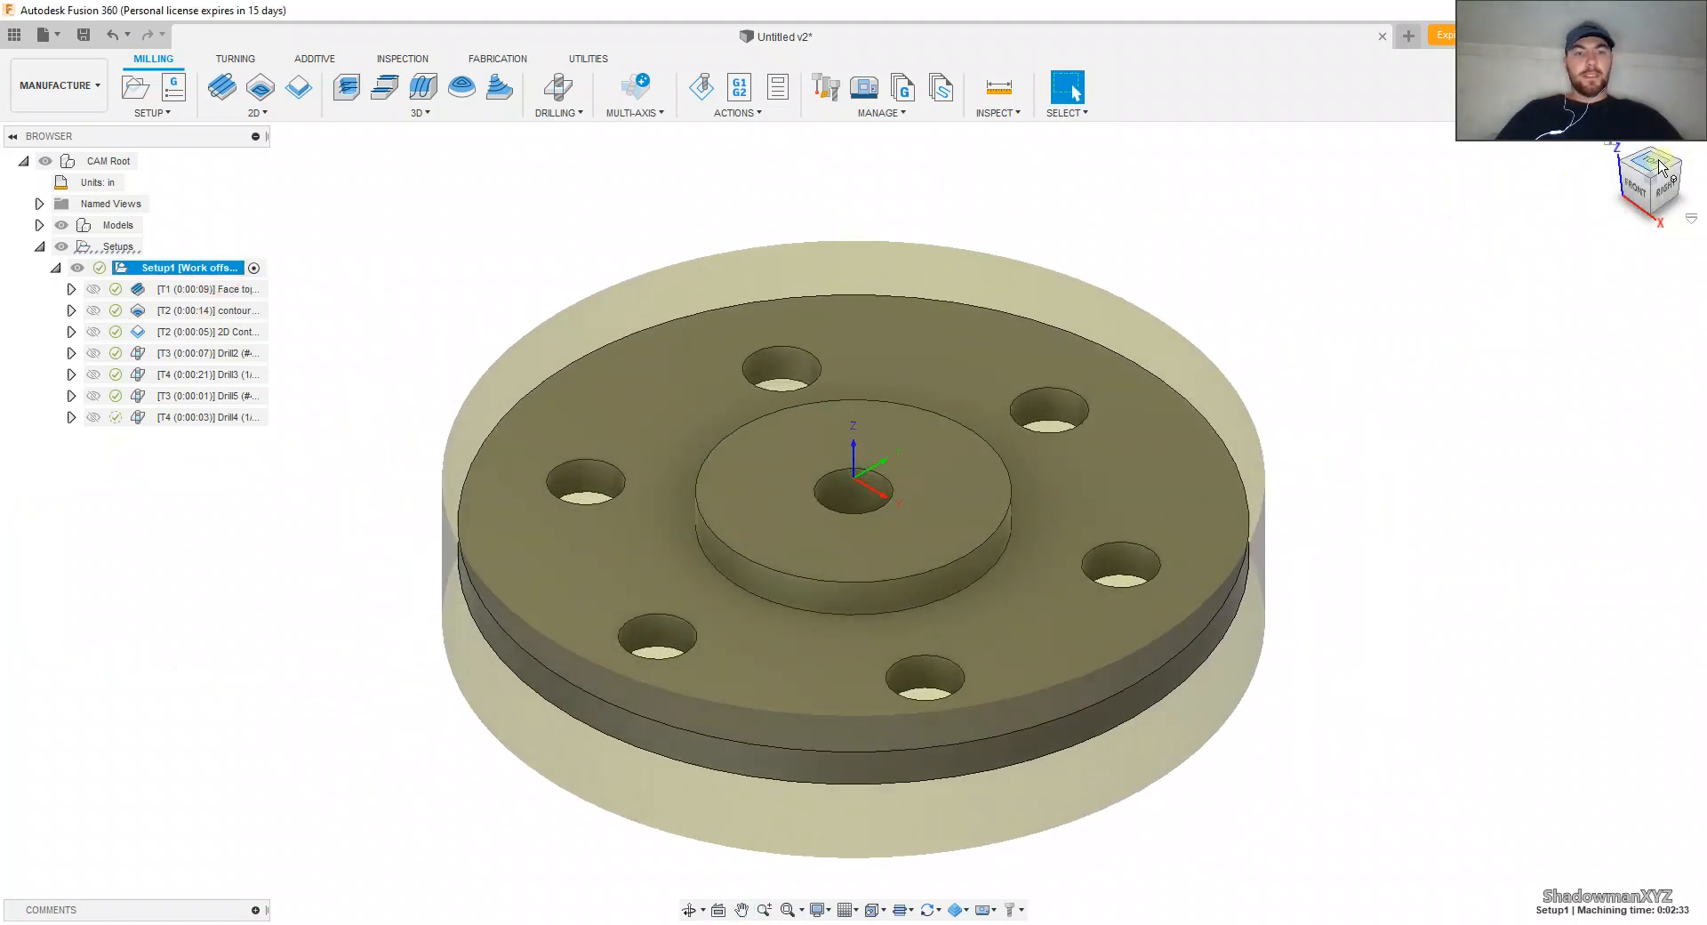
{"action": "left_click", "coordinate": [701, 87]}
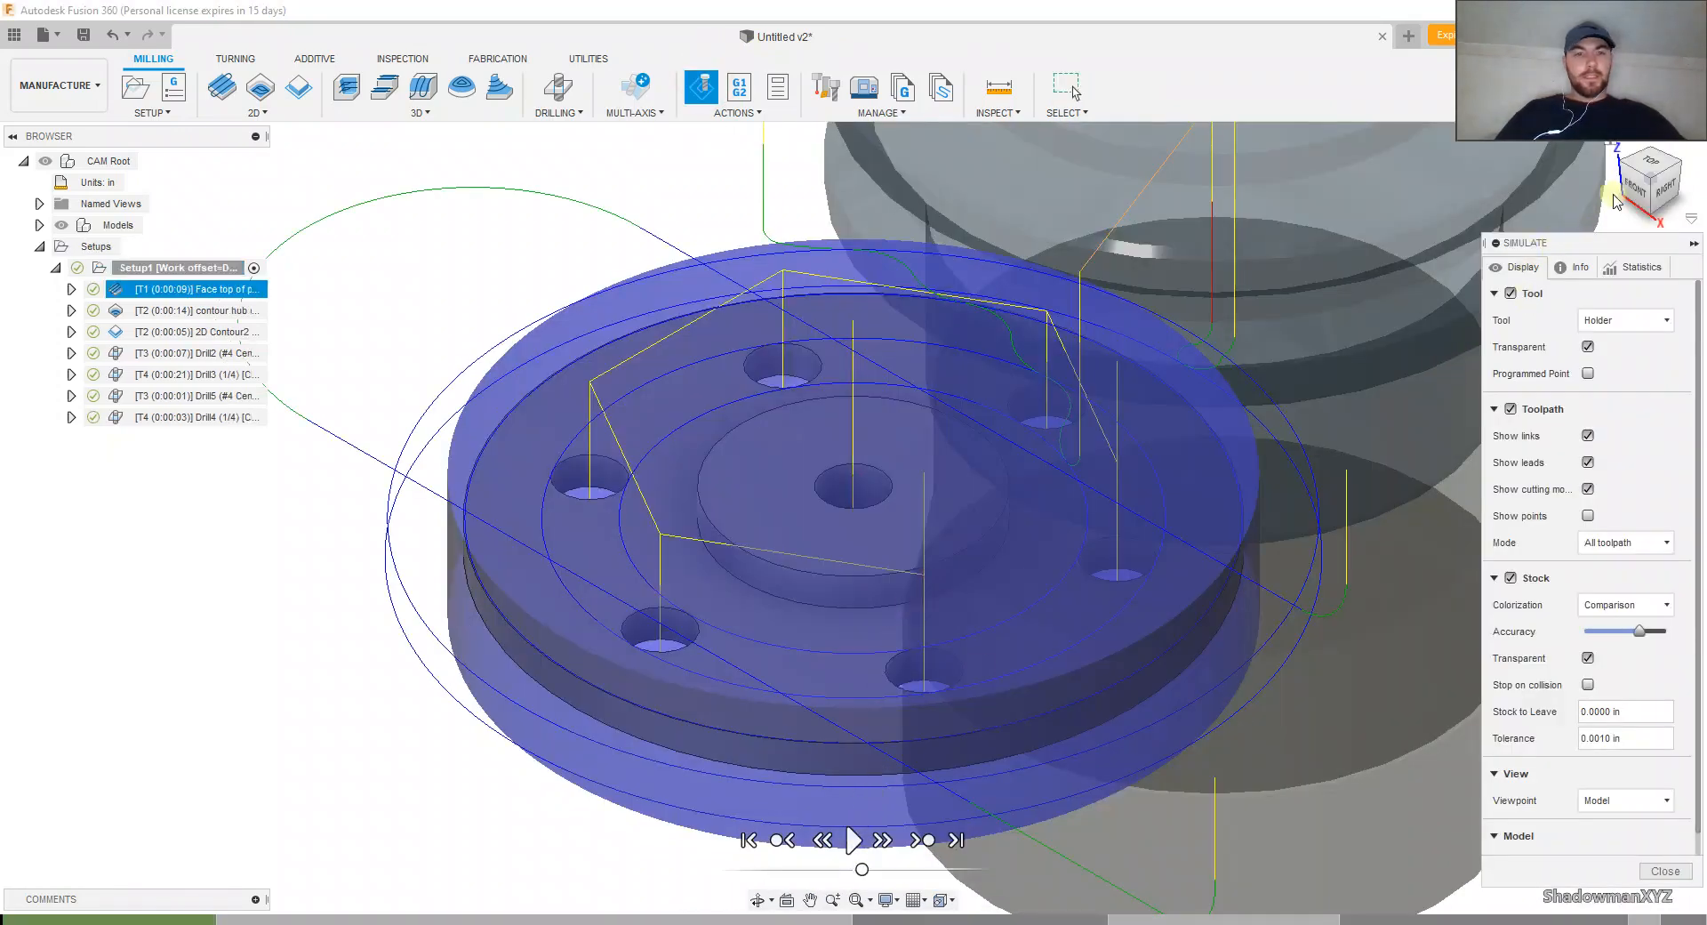
{"action": "left_click", "coordinate": [1635, 177]}
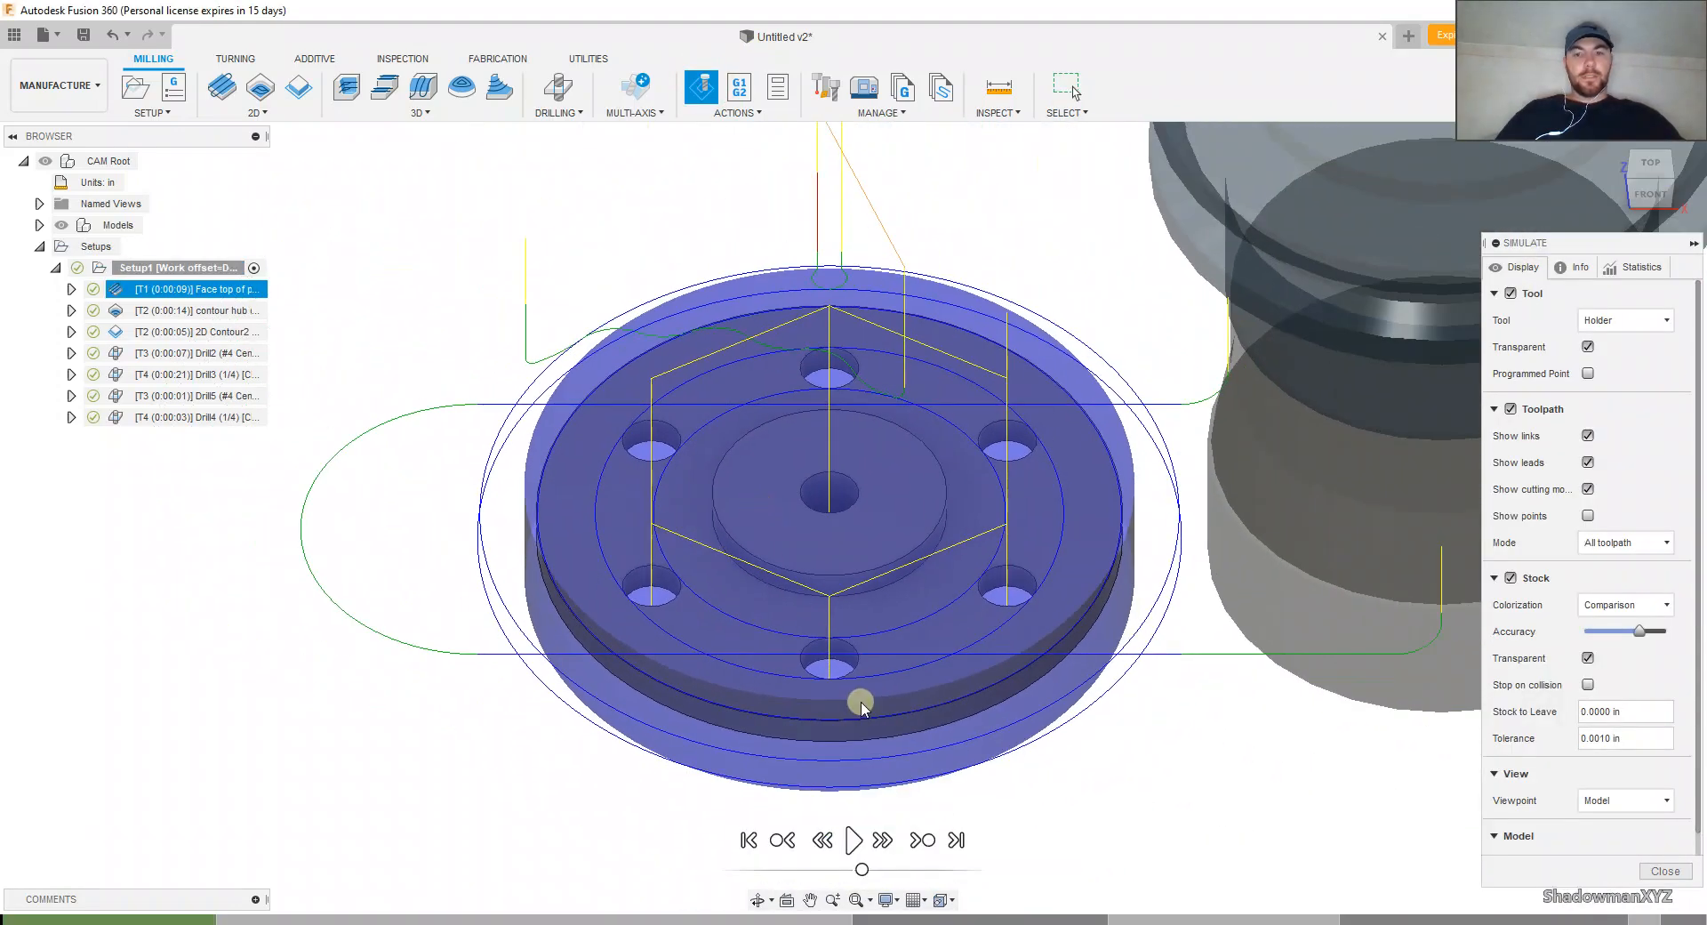
{"action": "left_click", "coordinate": [853, 840]}
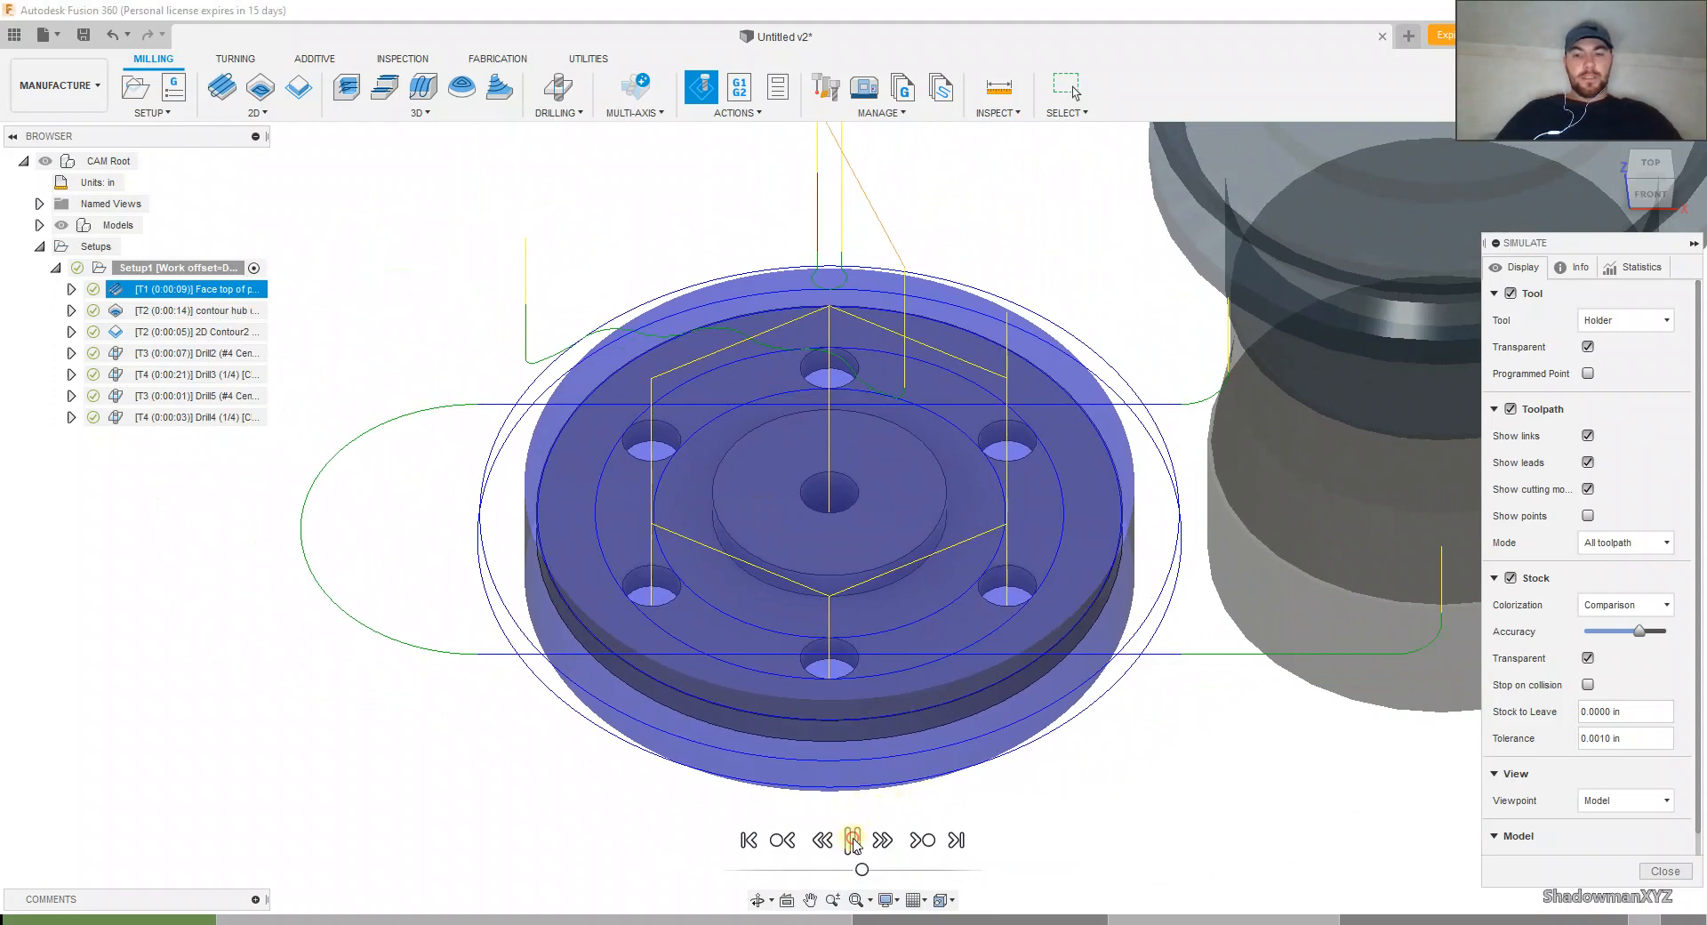
{"action": "left_click_drag", "start_coordinate": [862, 870], "coordinate": [887, 872]}
{"action": "left_click", "coordinate": [846, 871]}
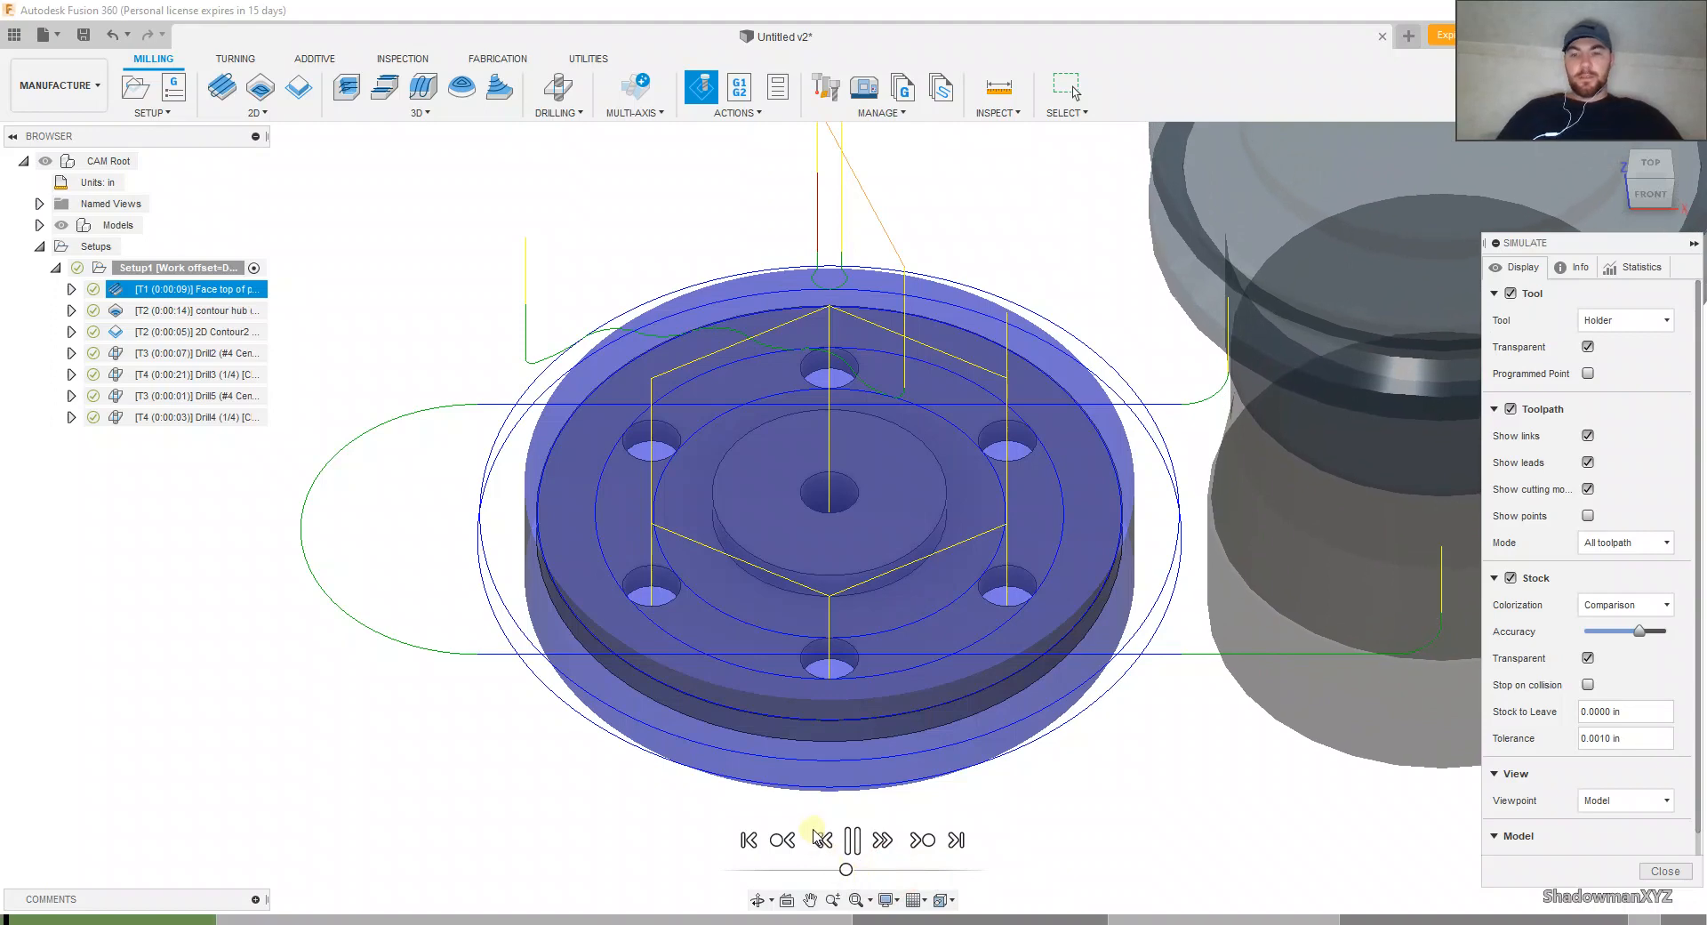
Step: Play the simulation through the last drilling at a faster speed with stock transparency off, and close it
{"action": "middle_click_drag", "start_coordinate": [820, 759], "coordinate": [788, 652], "text": "shift"}
{"action": "scroll", "coordinate": [788, 651], "scroll_direction": "up", "scroll_amount": 6}
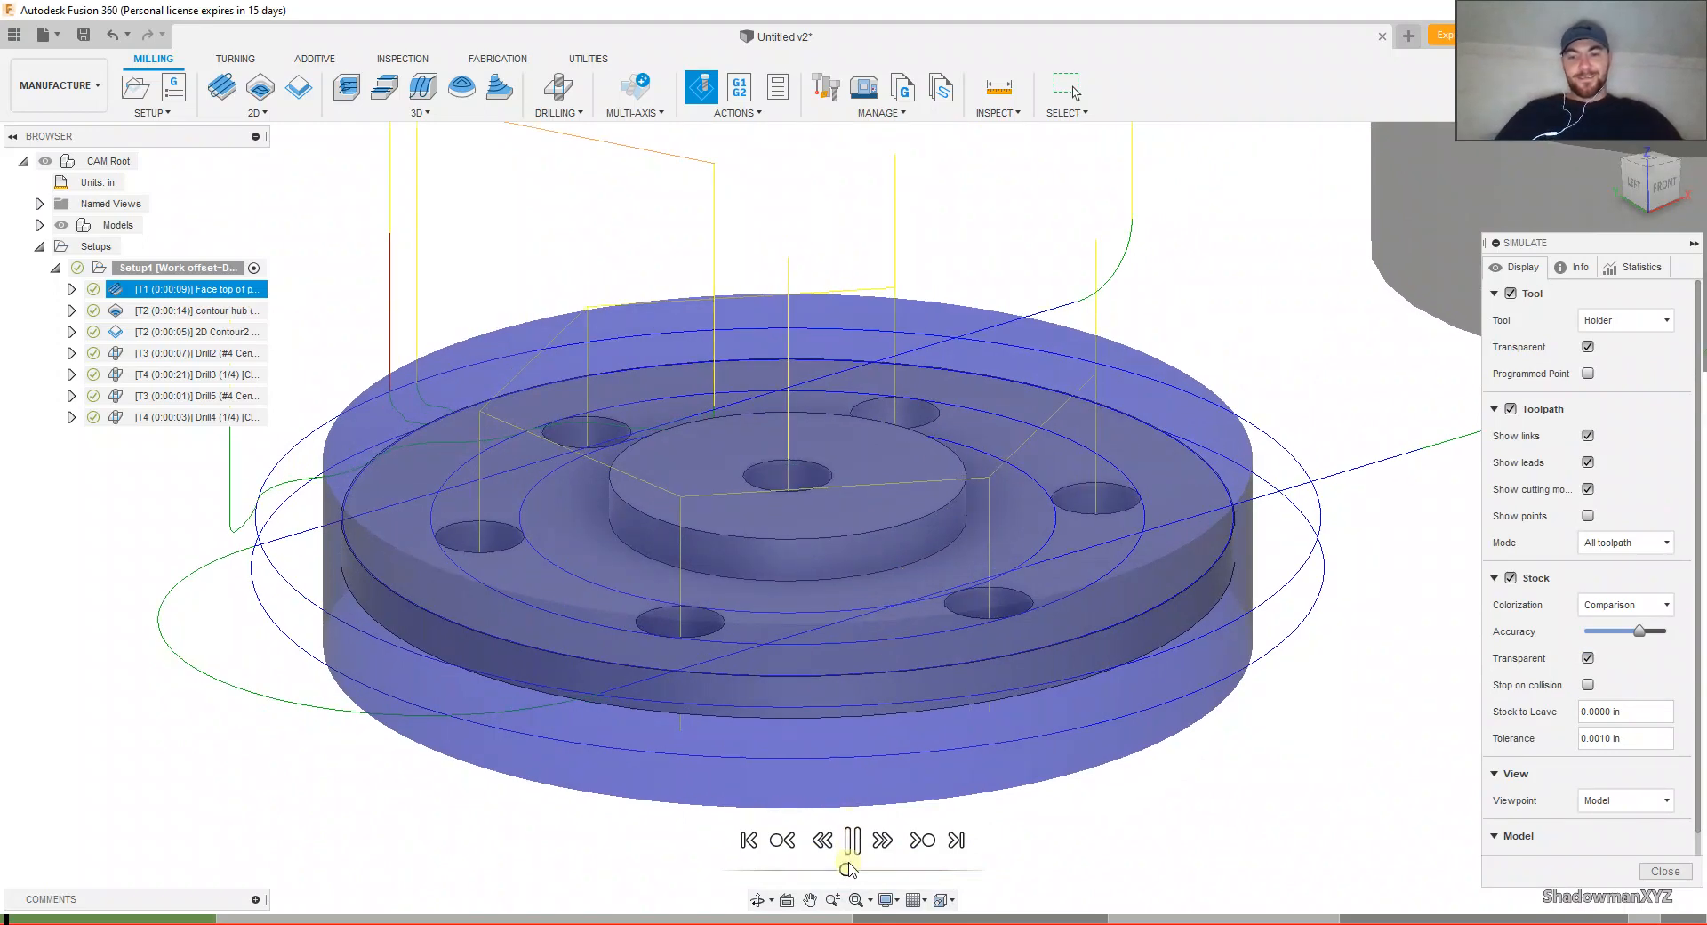
{"action": "left_click_drag", "start_coordinate": [847, 869], "coordinate": [909, 871]}
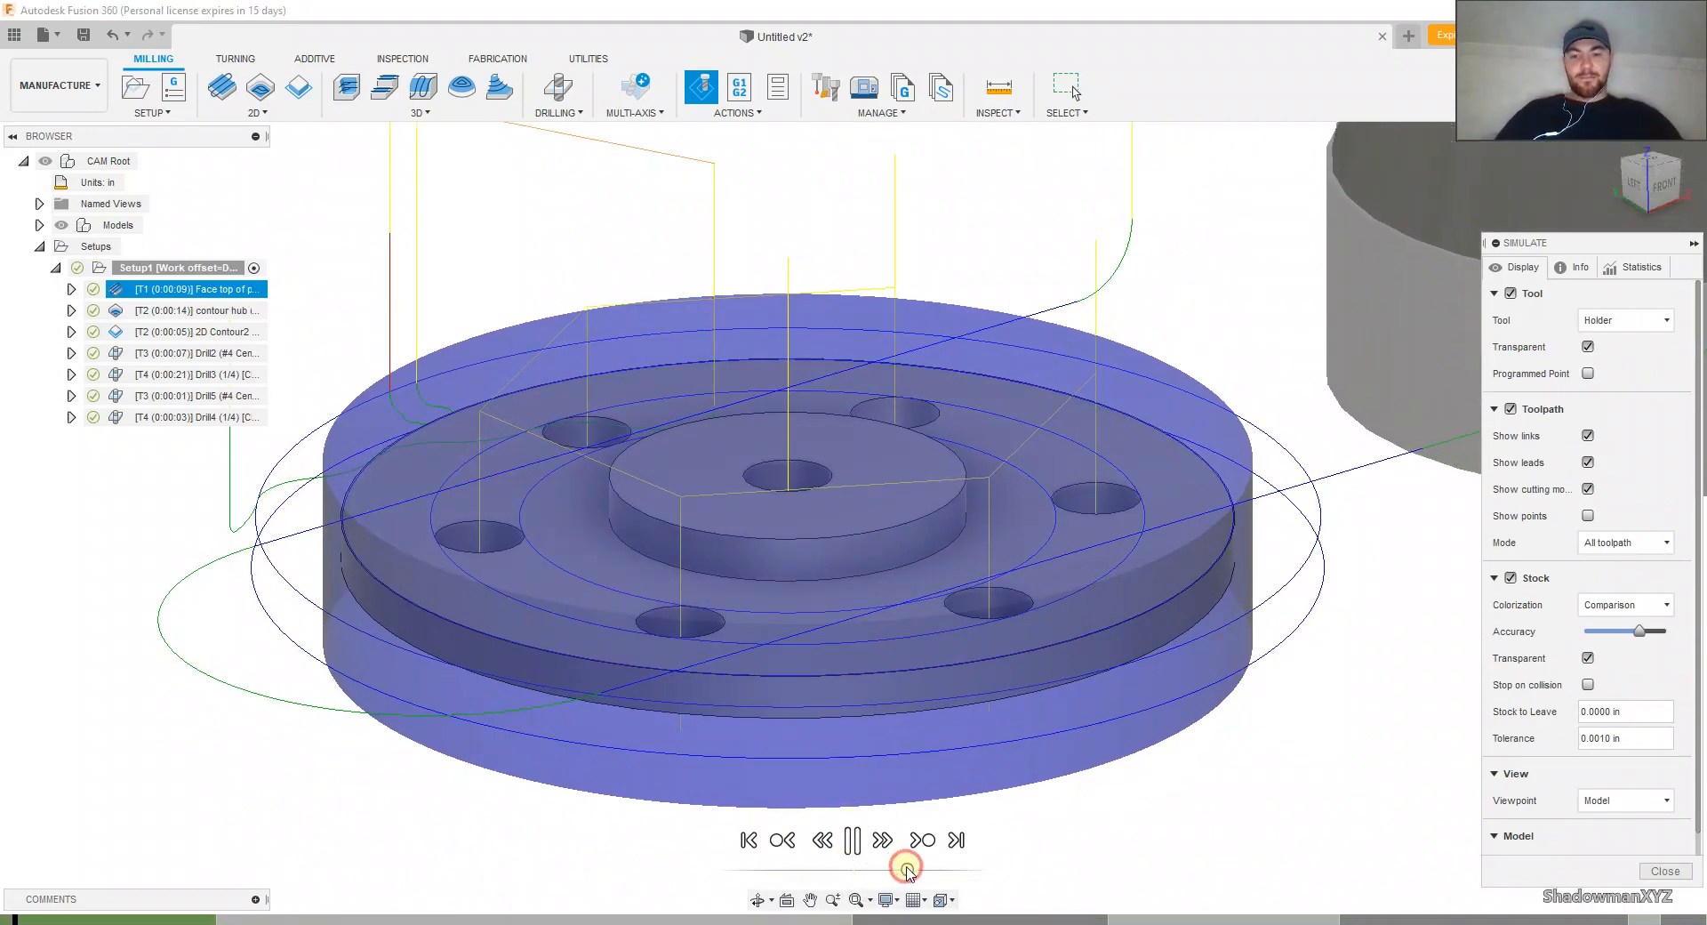
{"action": "scroll", "coordinate": [1033, 789], "scroll_direction": "down", "scroll_amount": 3}
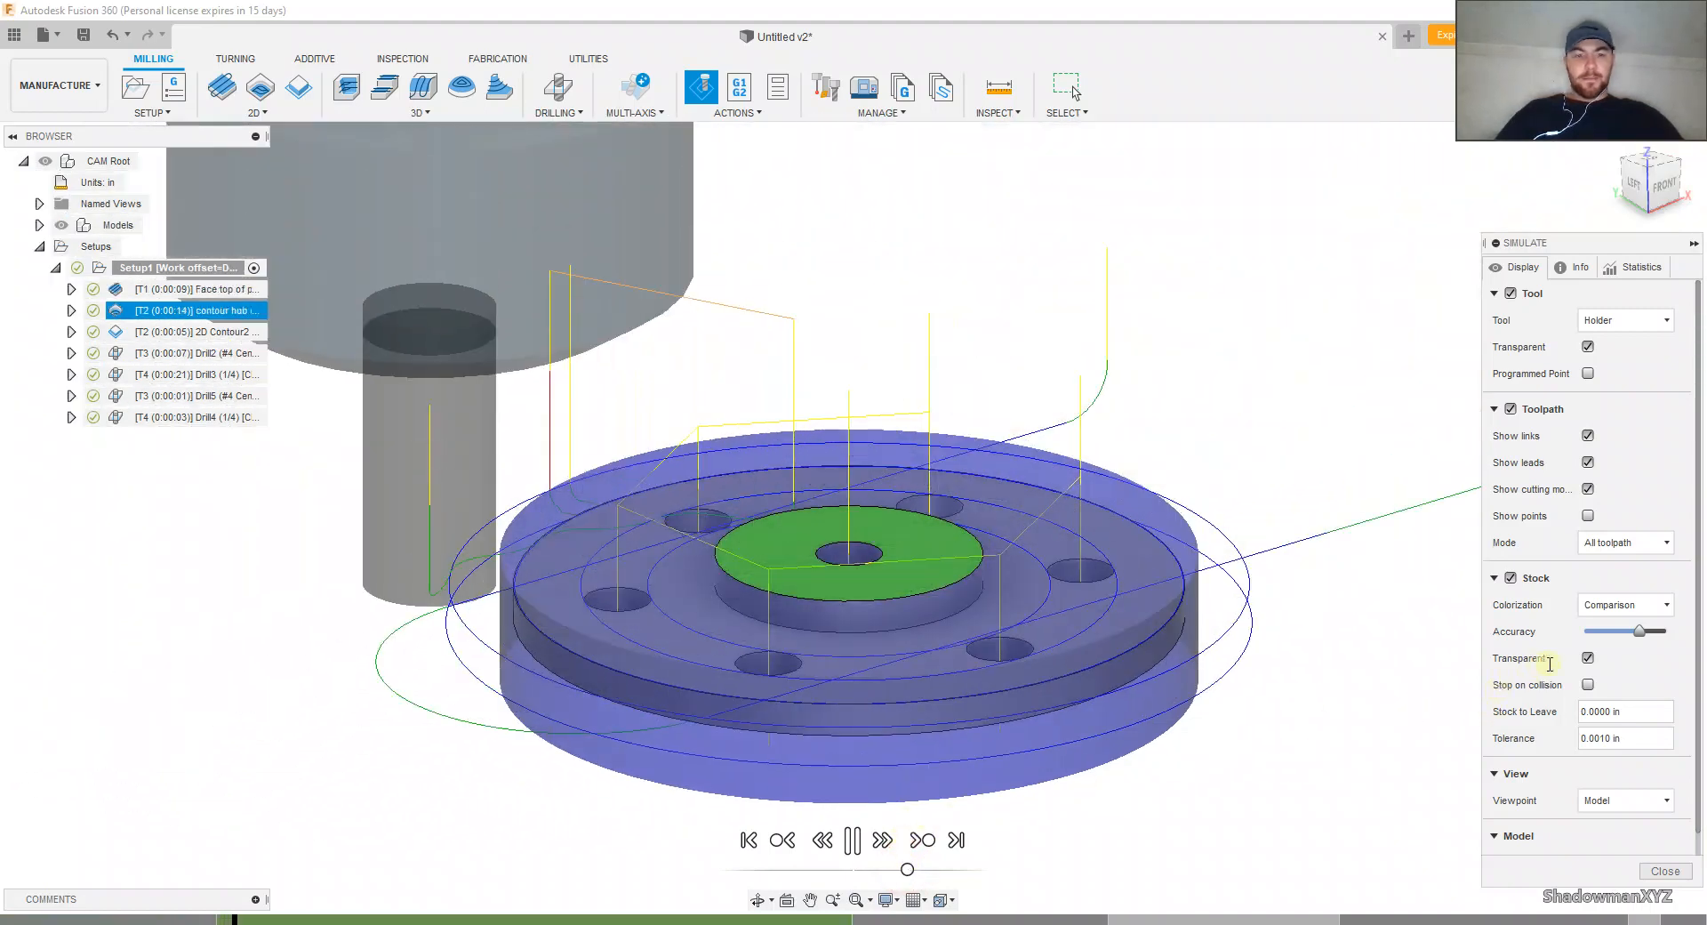
{"action": "left_click", "coordinate": [1588, 657]}
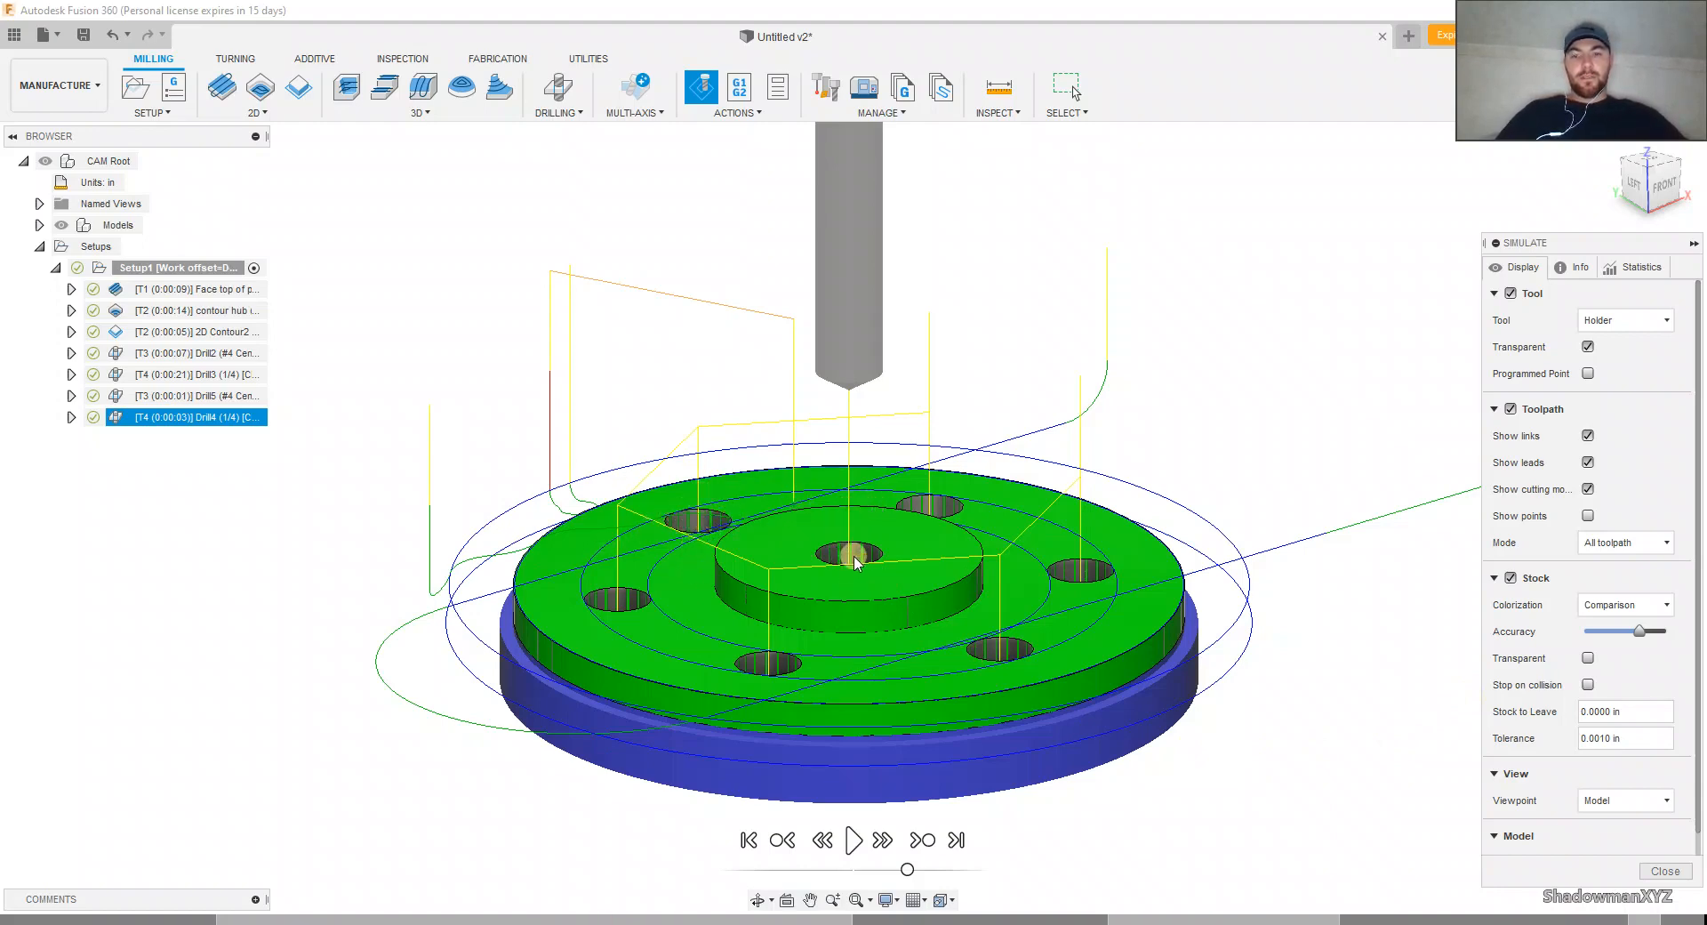
{"action": "left_click", "coordinate": [1666, 872]}
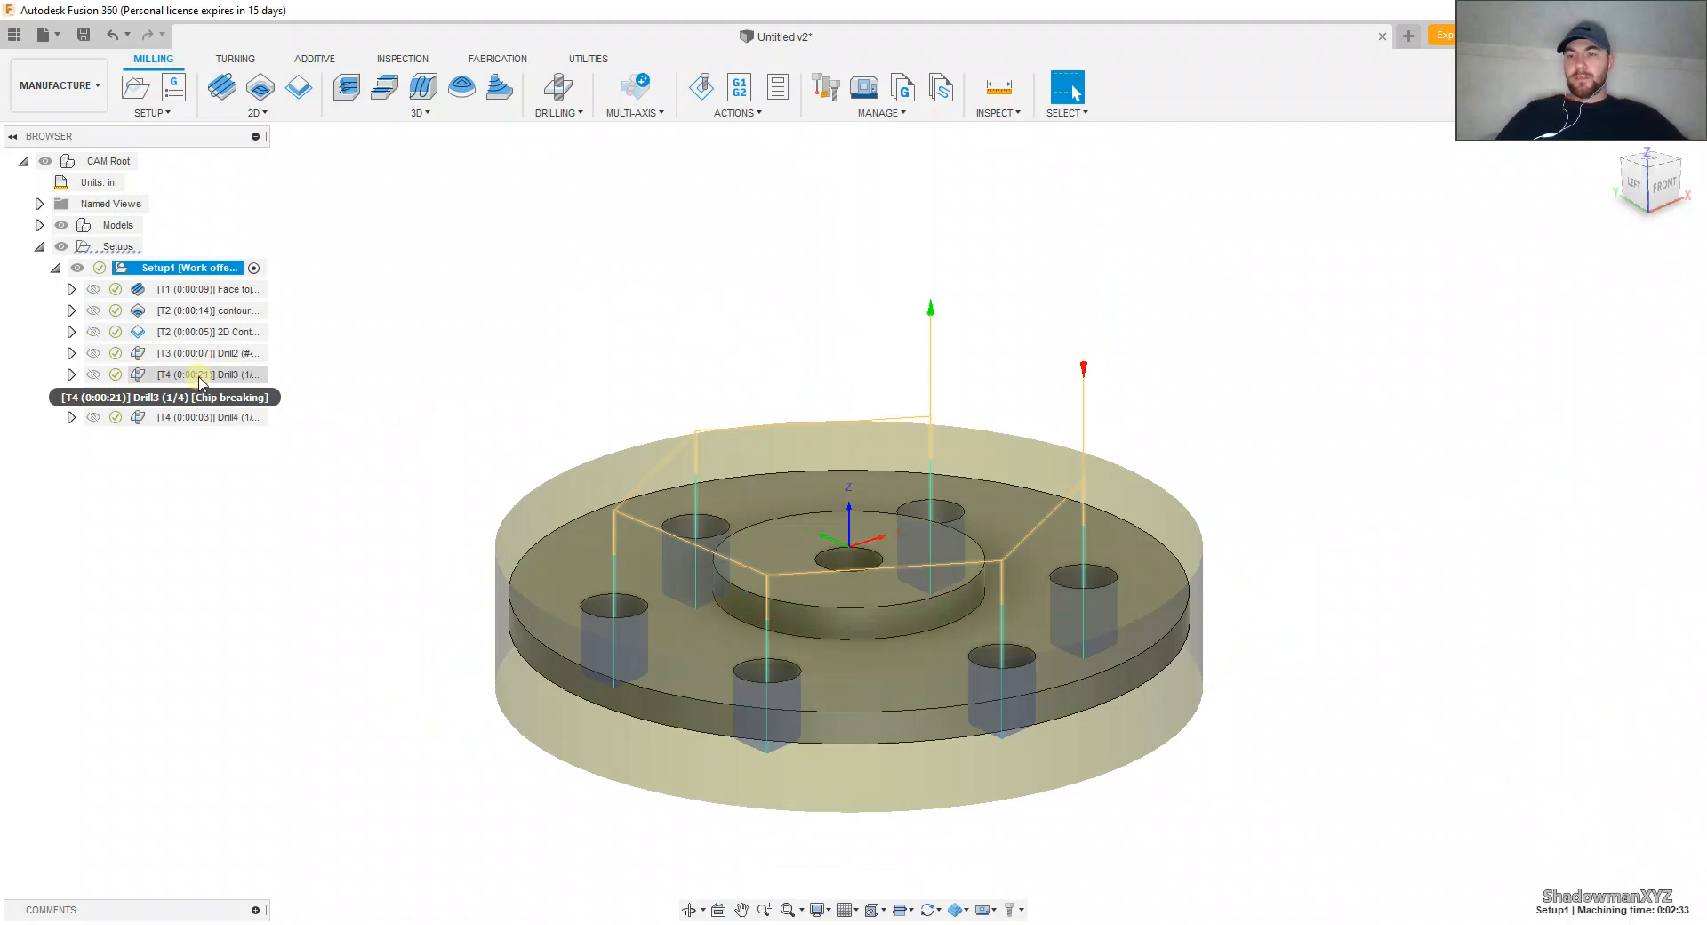
Step: Move the central hole's center drilling directly after the outer holes' center drilling, ahead of both 1/4 in drilling operations
{"action": "left_click_drag", "start_coordinate": [199, 396], "coordinate": [254, 529]}
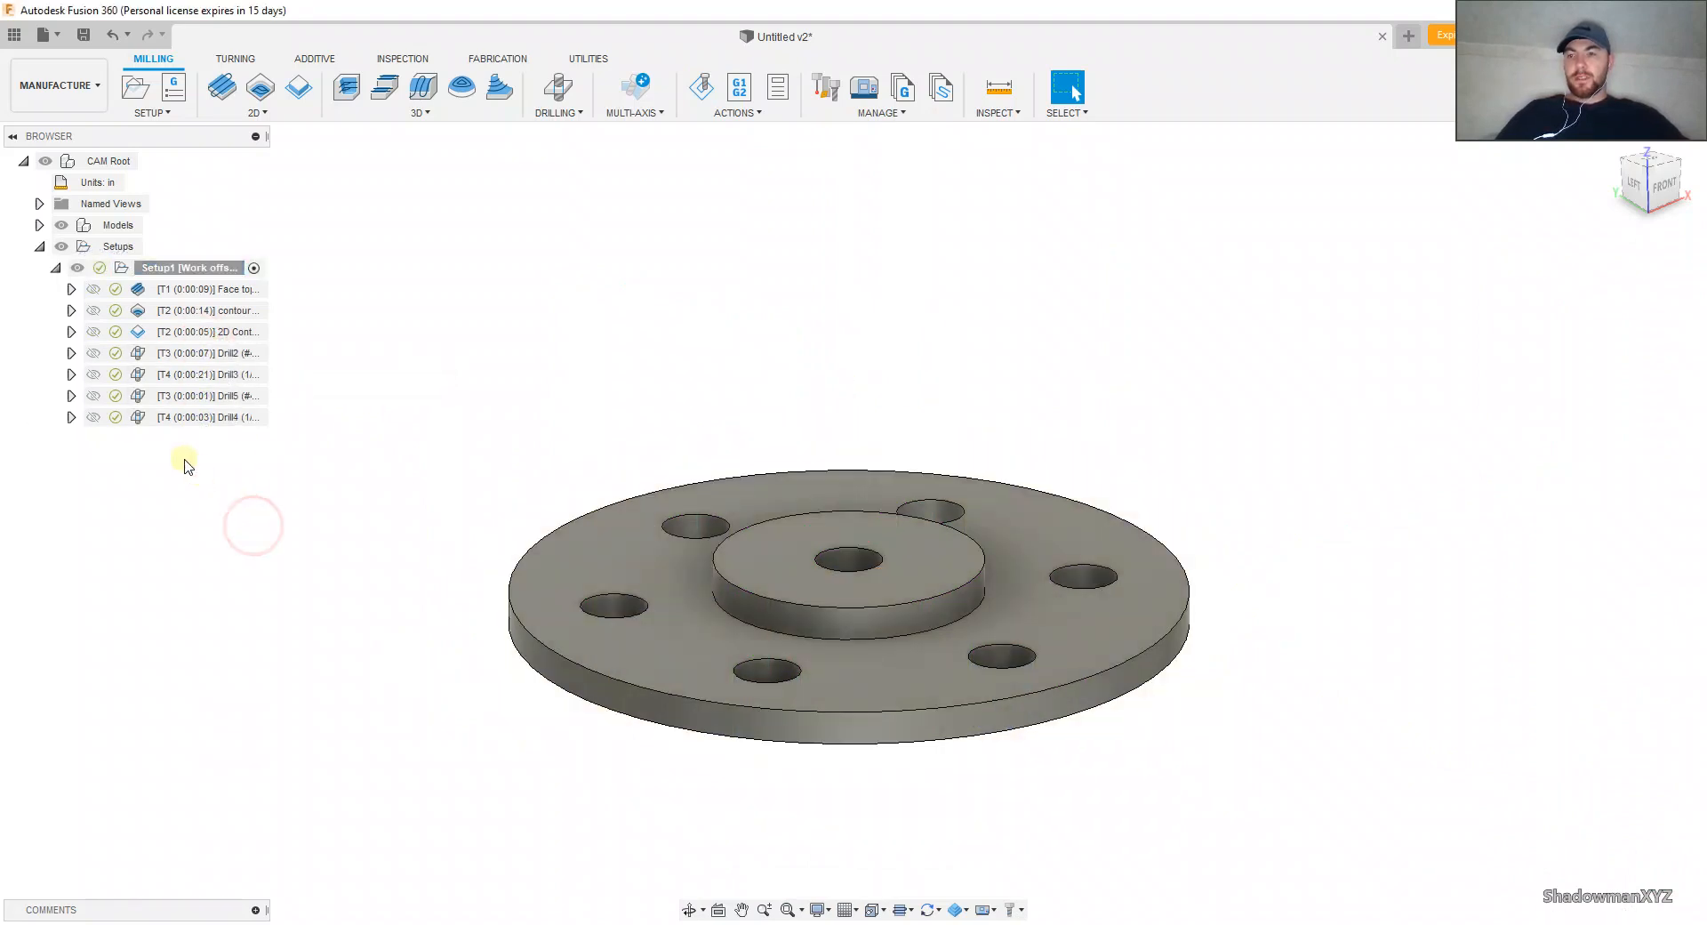
{"action": "left_click_drag", "start_coordinate": [210, 395], "coordinate": [223, 366]}
{"action": "left_click", "coordinate": [224, 374]}
{"action": "left_click", "coordinate": [225, 397]}
Step: Simulate the whole Setup1 in its new operation order through the last drilling and close the simulation
{"action": "left_click", "coordinate": [214, 268]}
{"action": "left_click", "coordinate": [702, 87]}
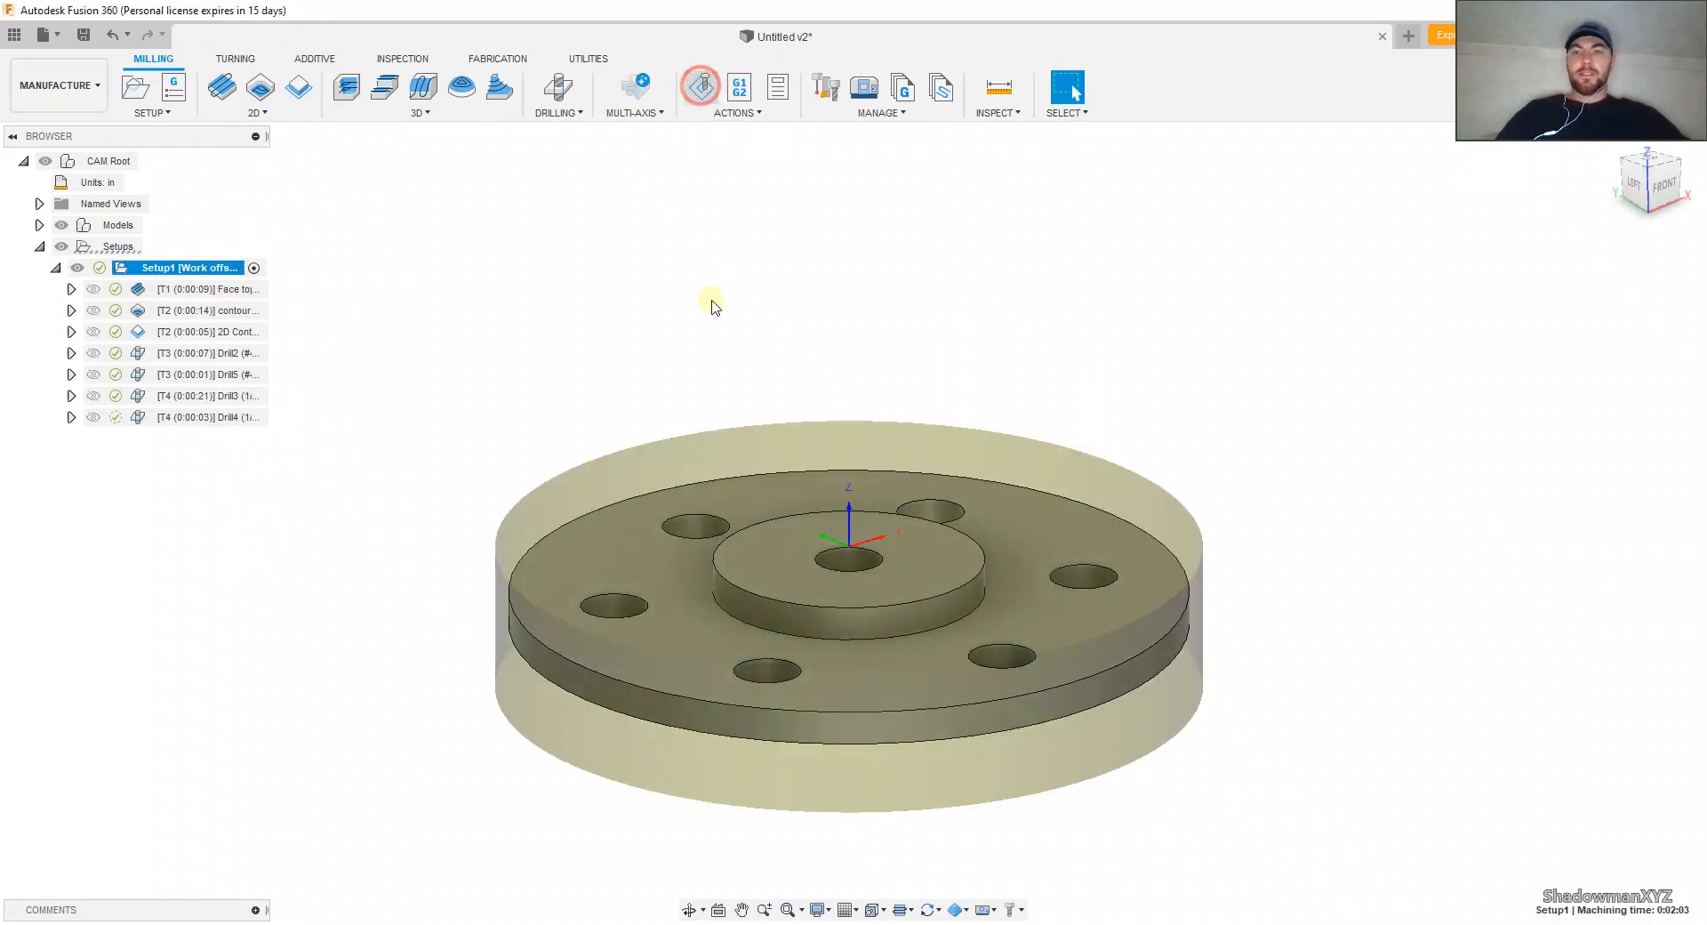
{"action": "left_click", "coordinate": [852, 838]}
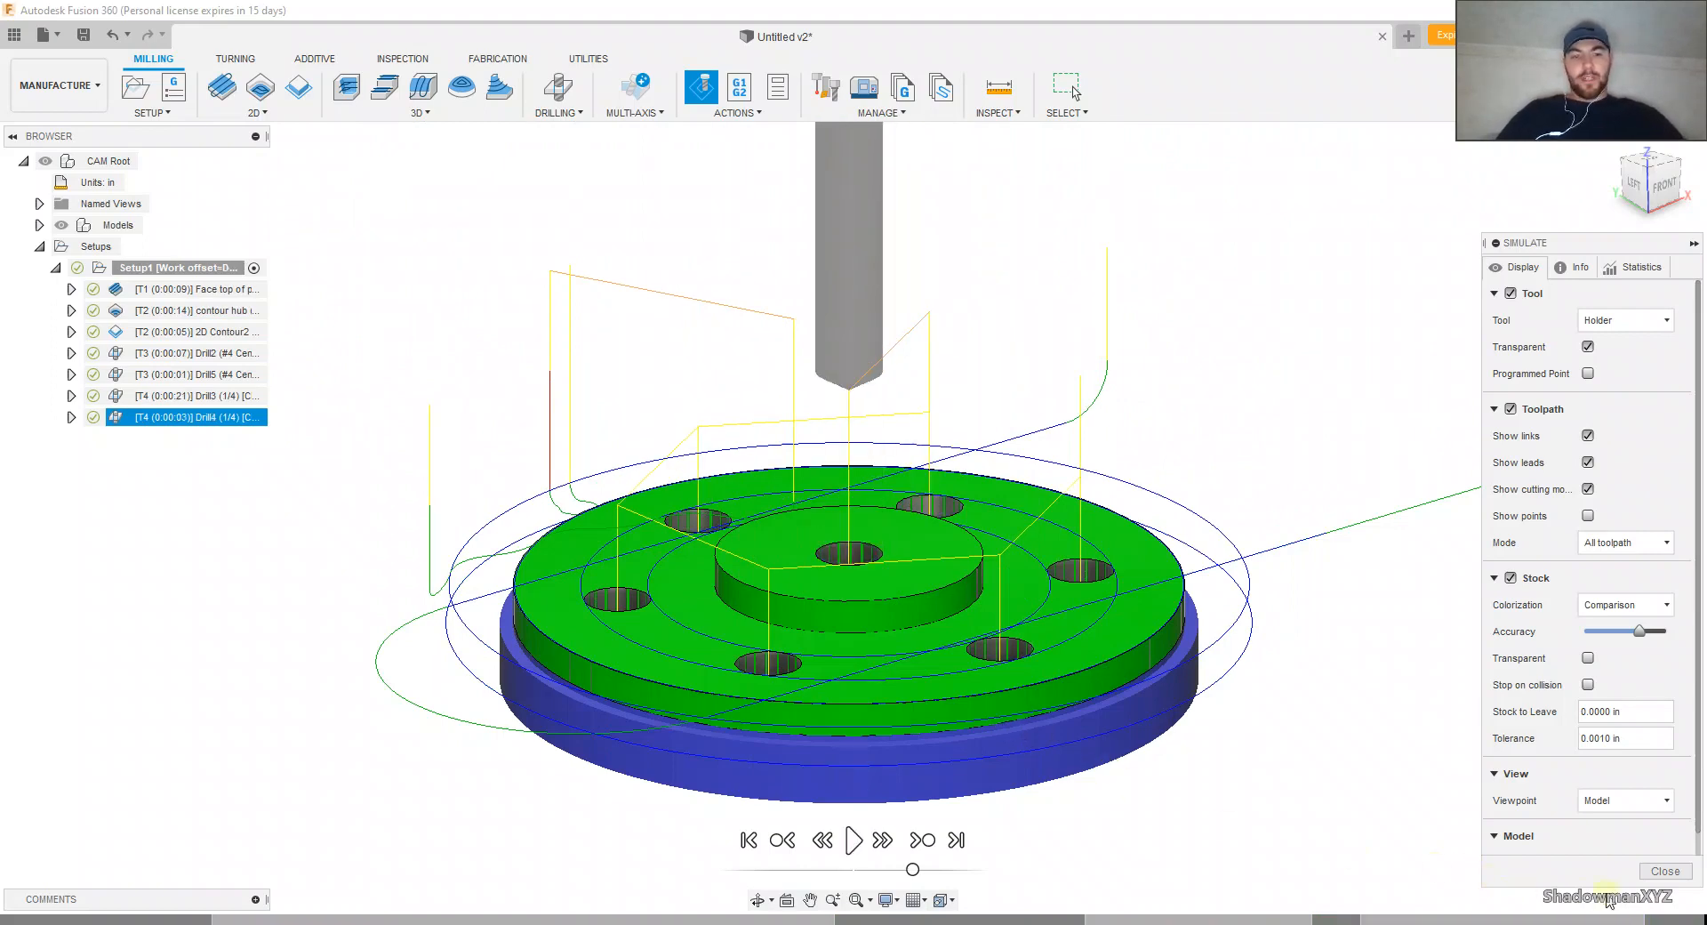
{"action": "left_click", "coordinate": [1665, 871]}
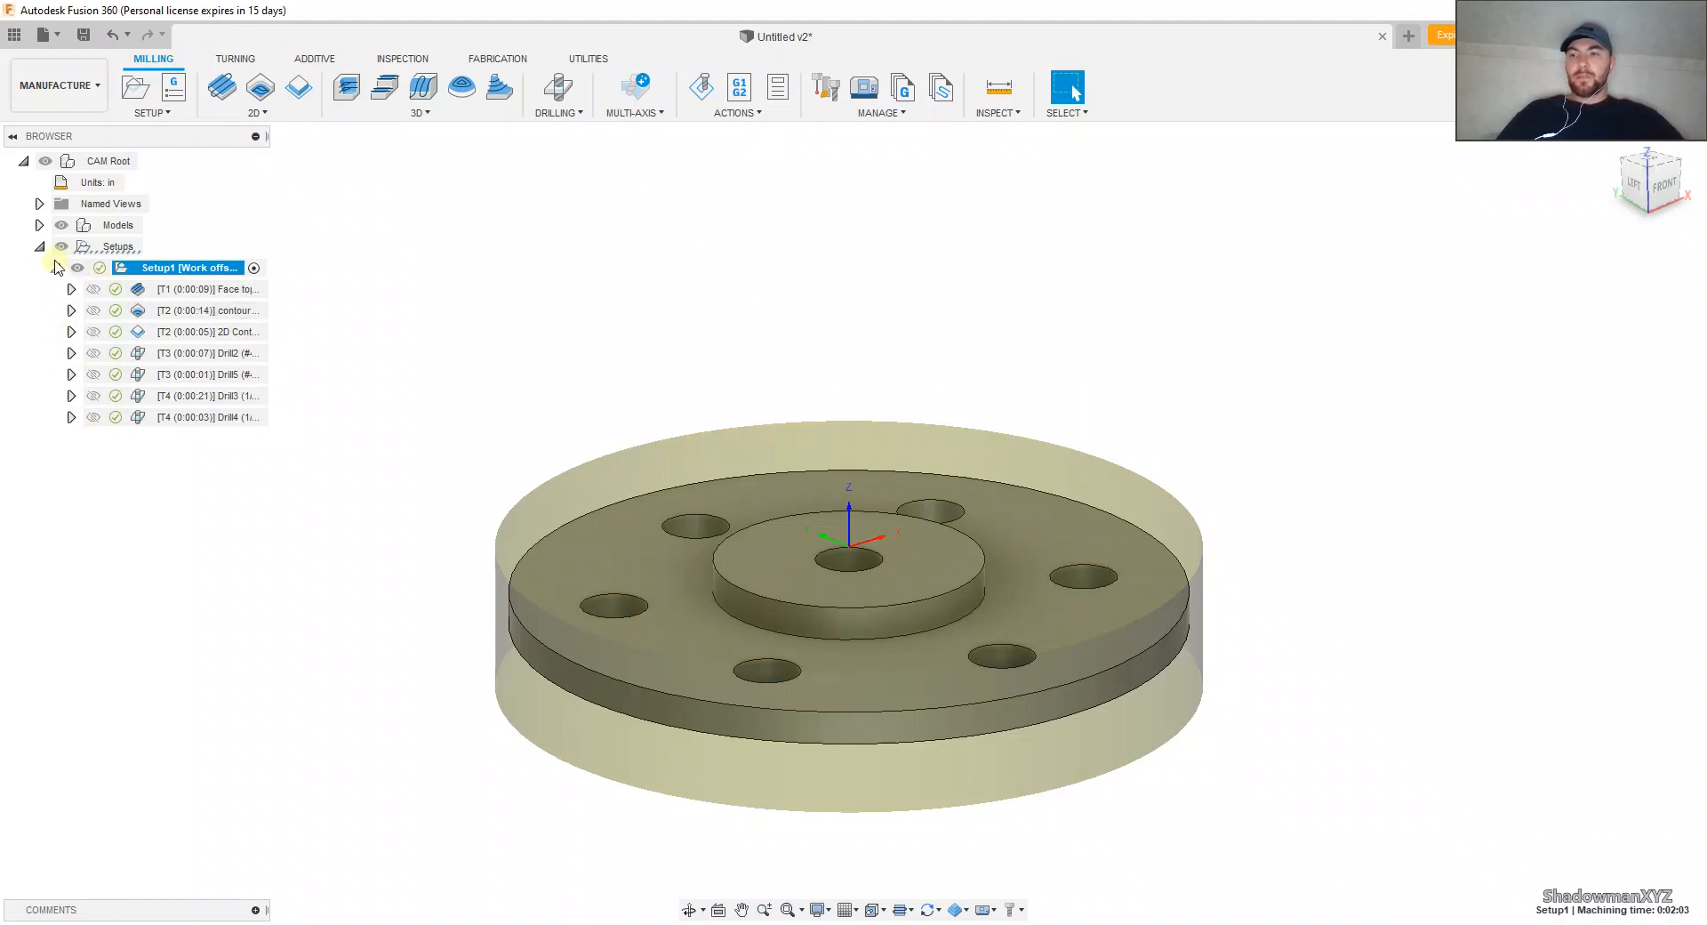
Step: Try to post-process the whole Setup1 as program 1001 with the Fadal post
{"action": "left_click", "coordinate": [738, 88]}
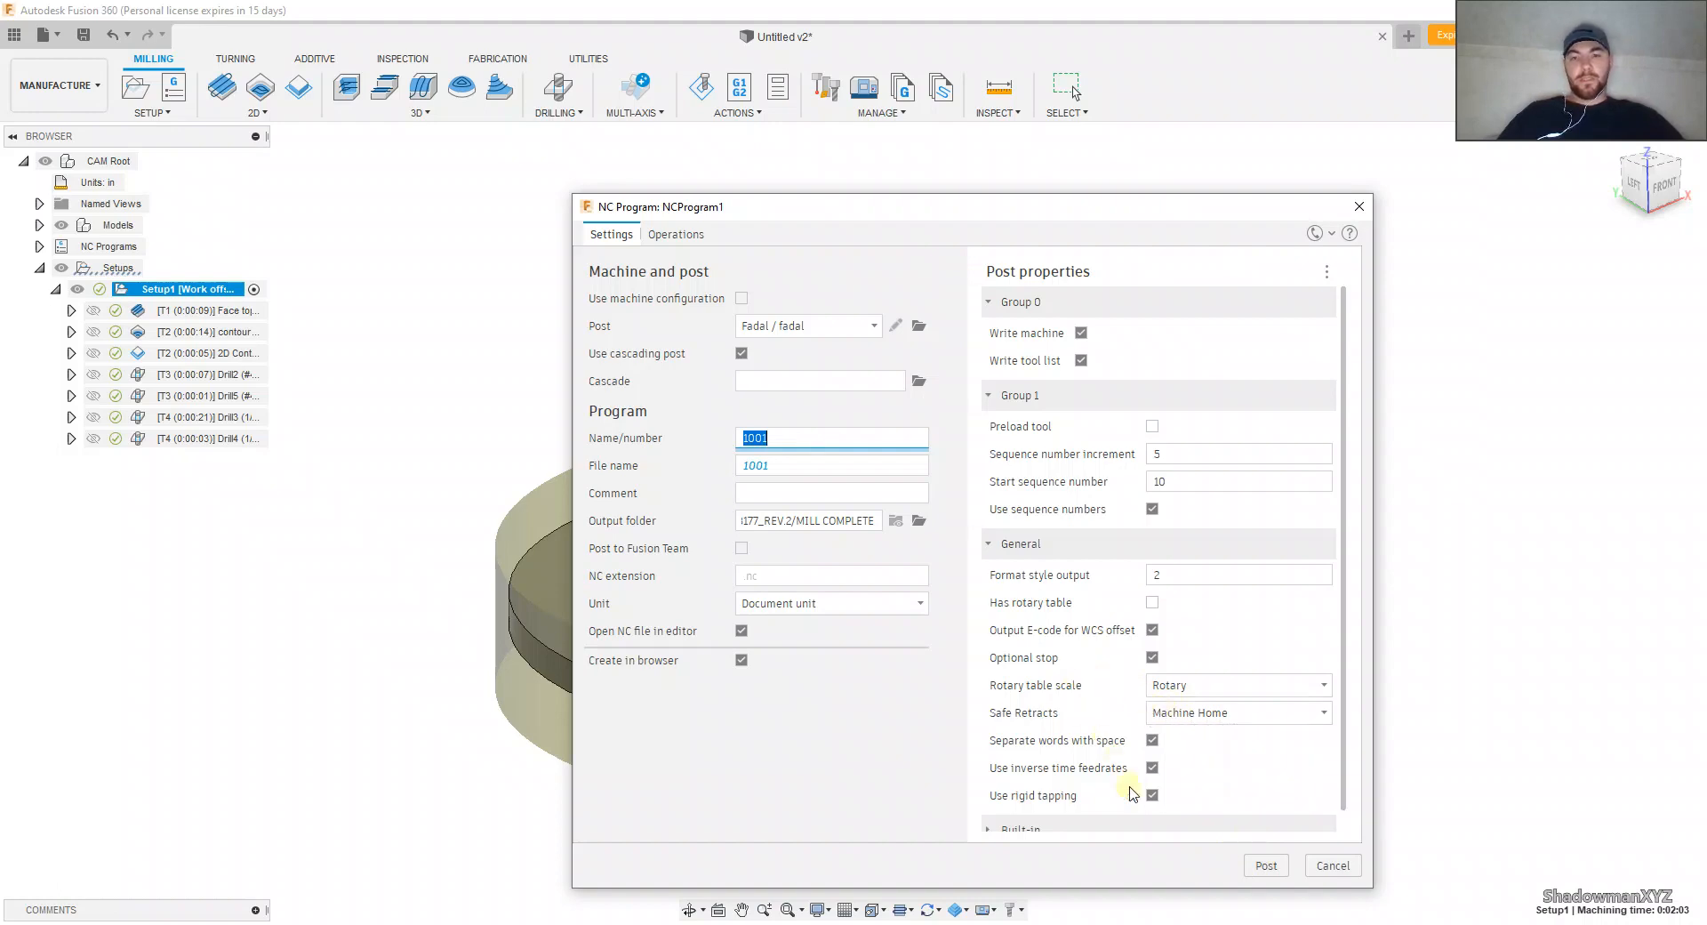
{"action": "left_click", "coordinate": [1264, 866]}
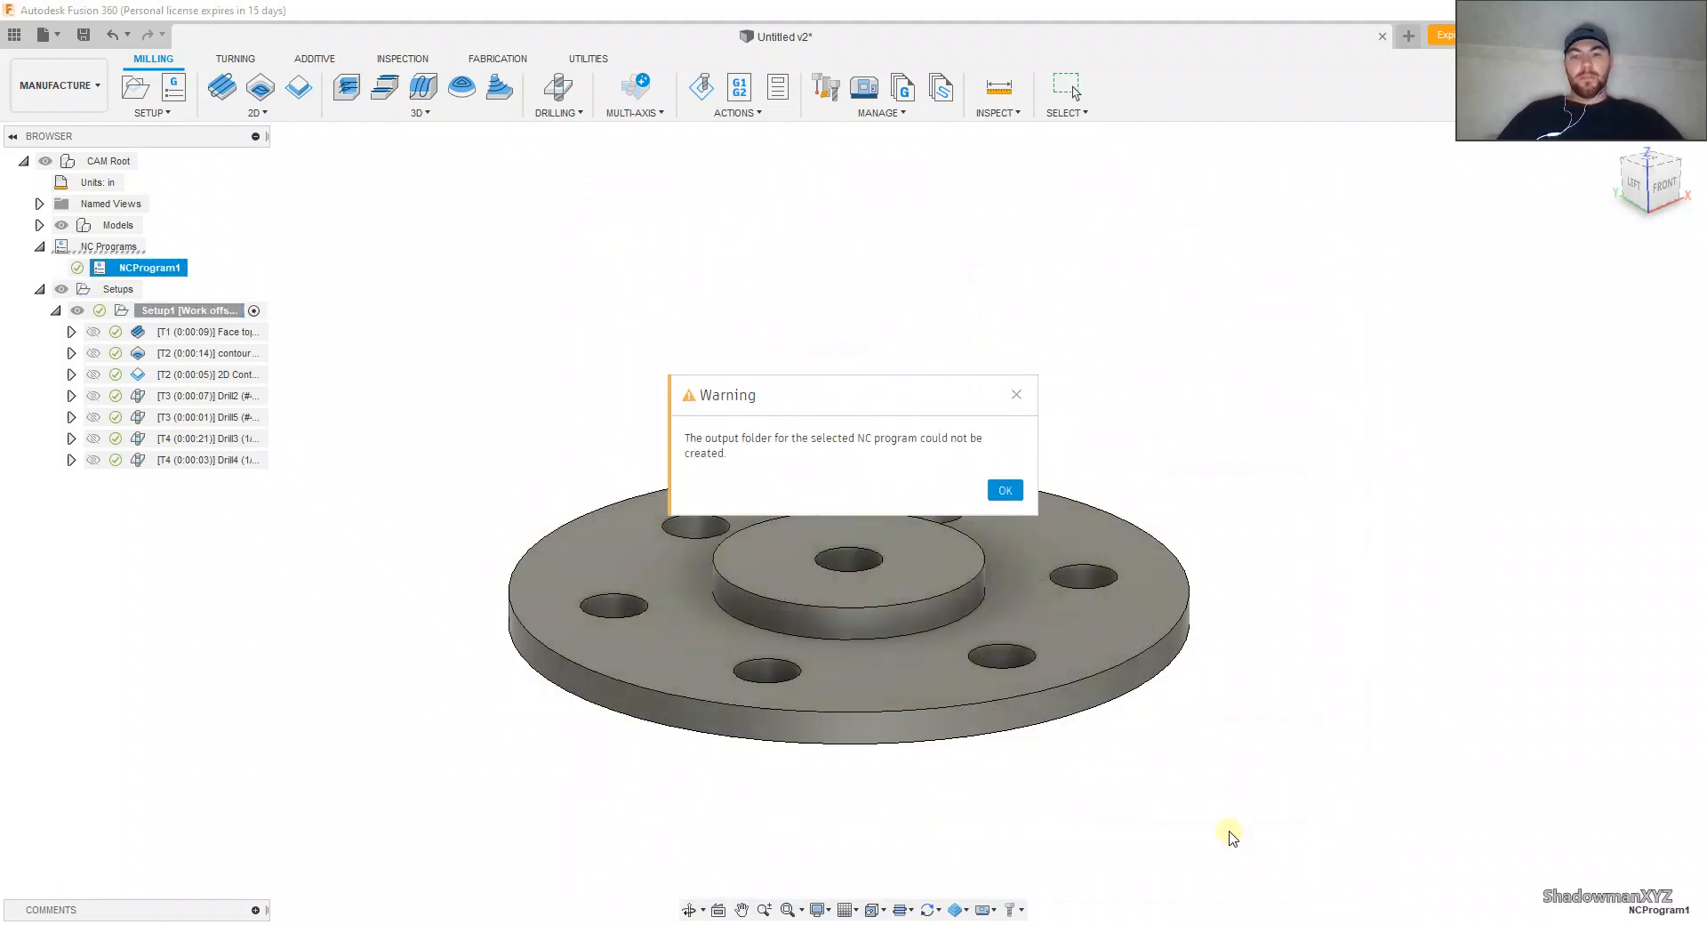
{"action": "left_click", "coordinate": [1005, 492]}
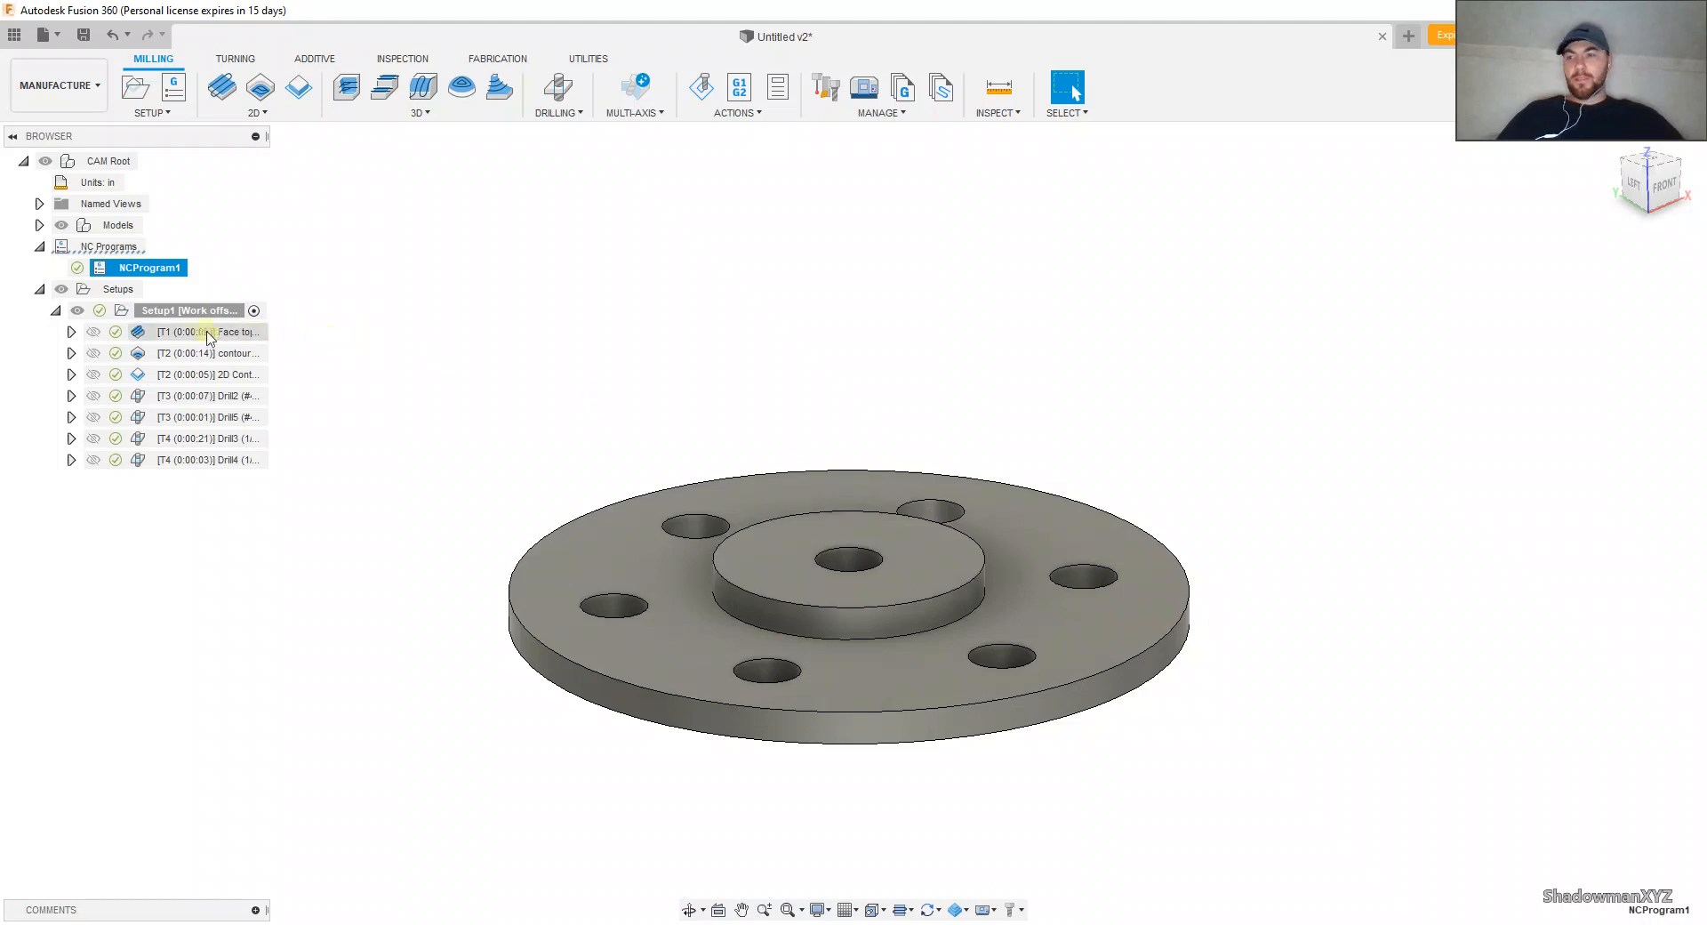
Step: Try to post-process only the outer holes' center drilling as program 1001 with the existing output folder
{"action": "mouse_move", "coordinate": [189, 342]}
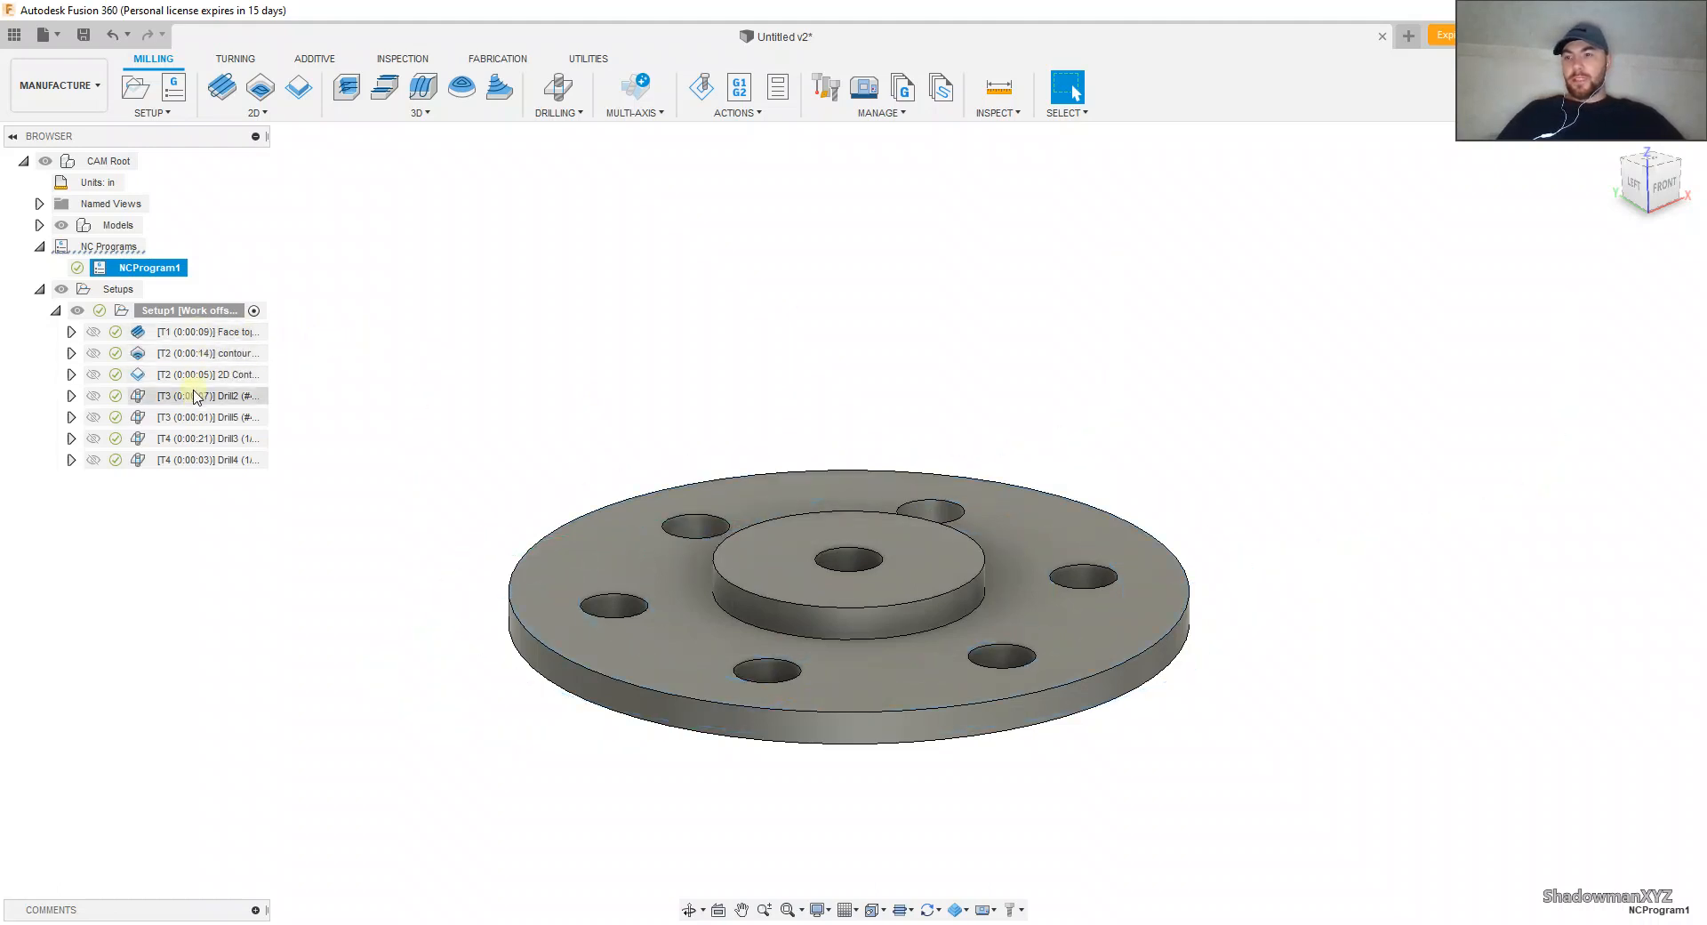
{"action": "mouse_move", "coordinate": [196, 398]}
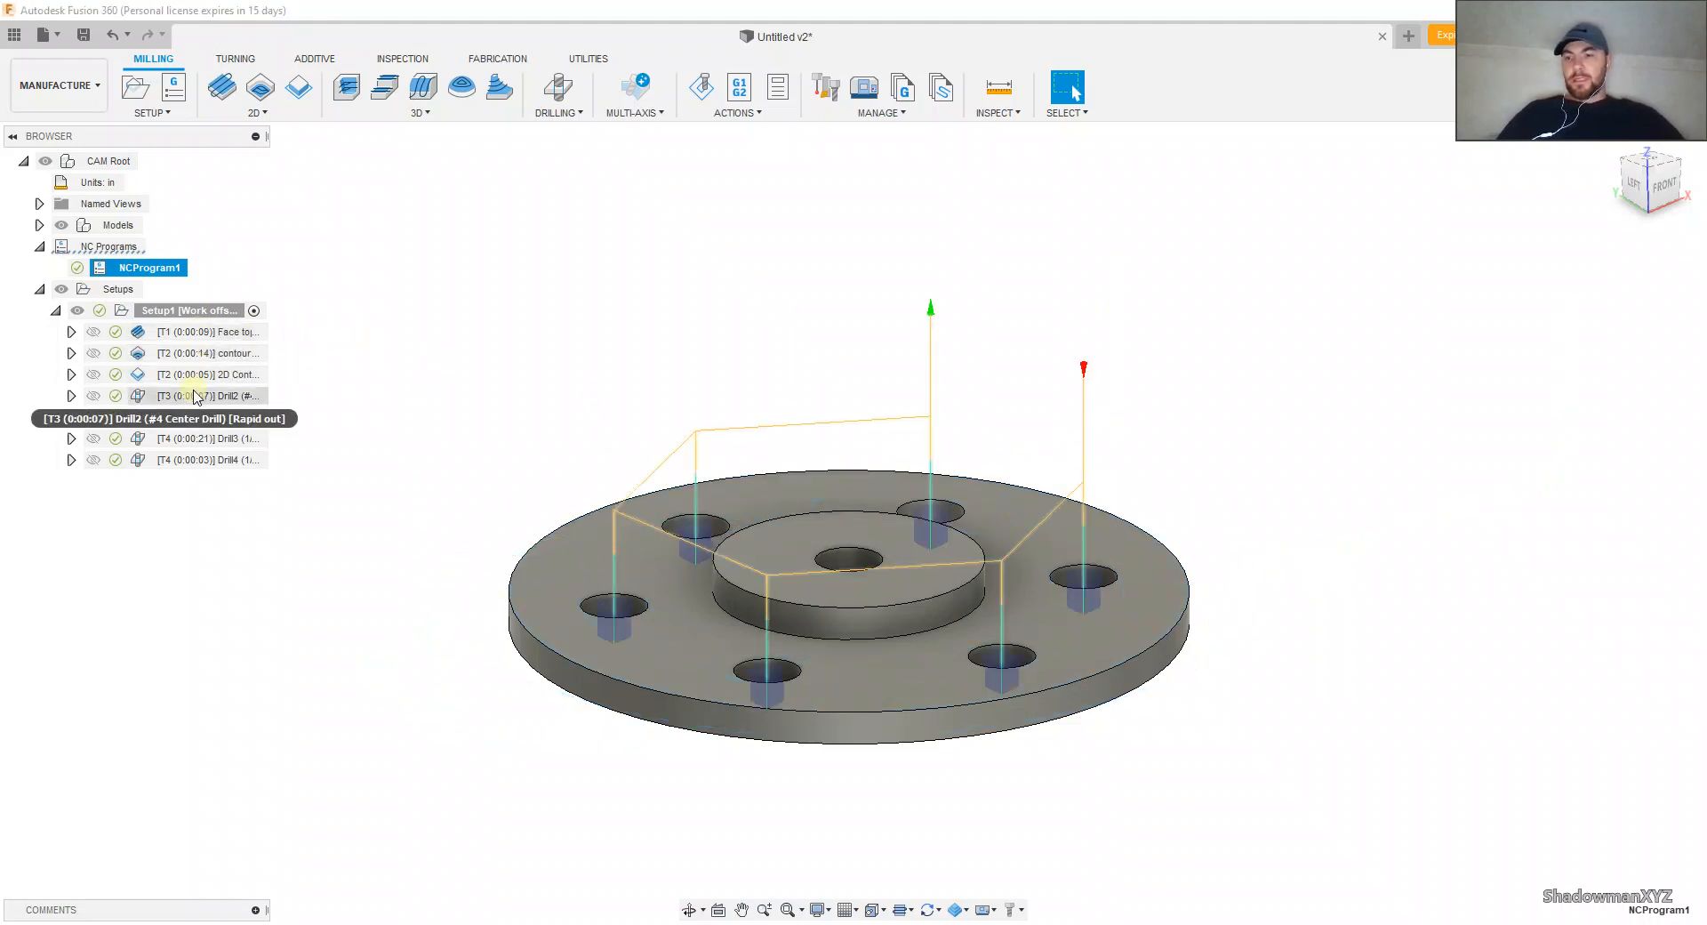
{"action": "left_click", "coordinate": [196, 396]}
{"action": "right_click", "coordinate": [196, 395]}
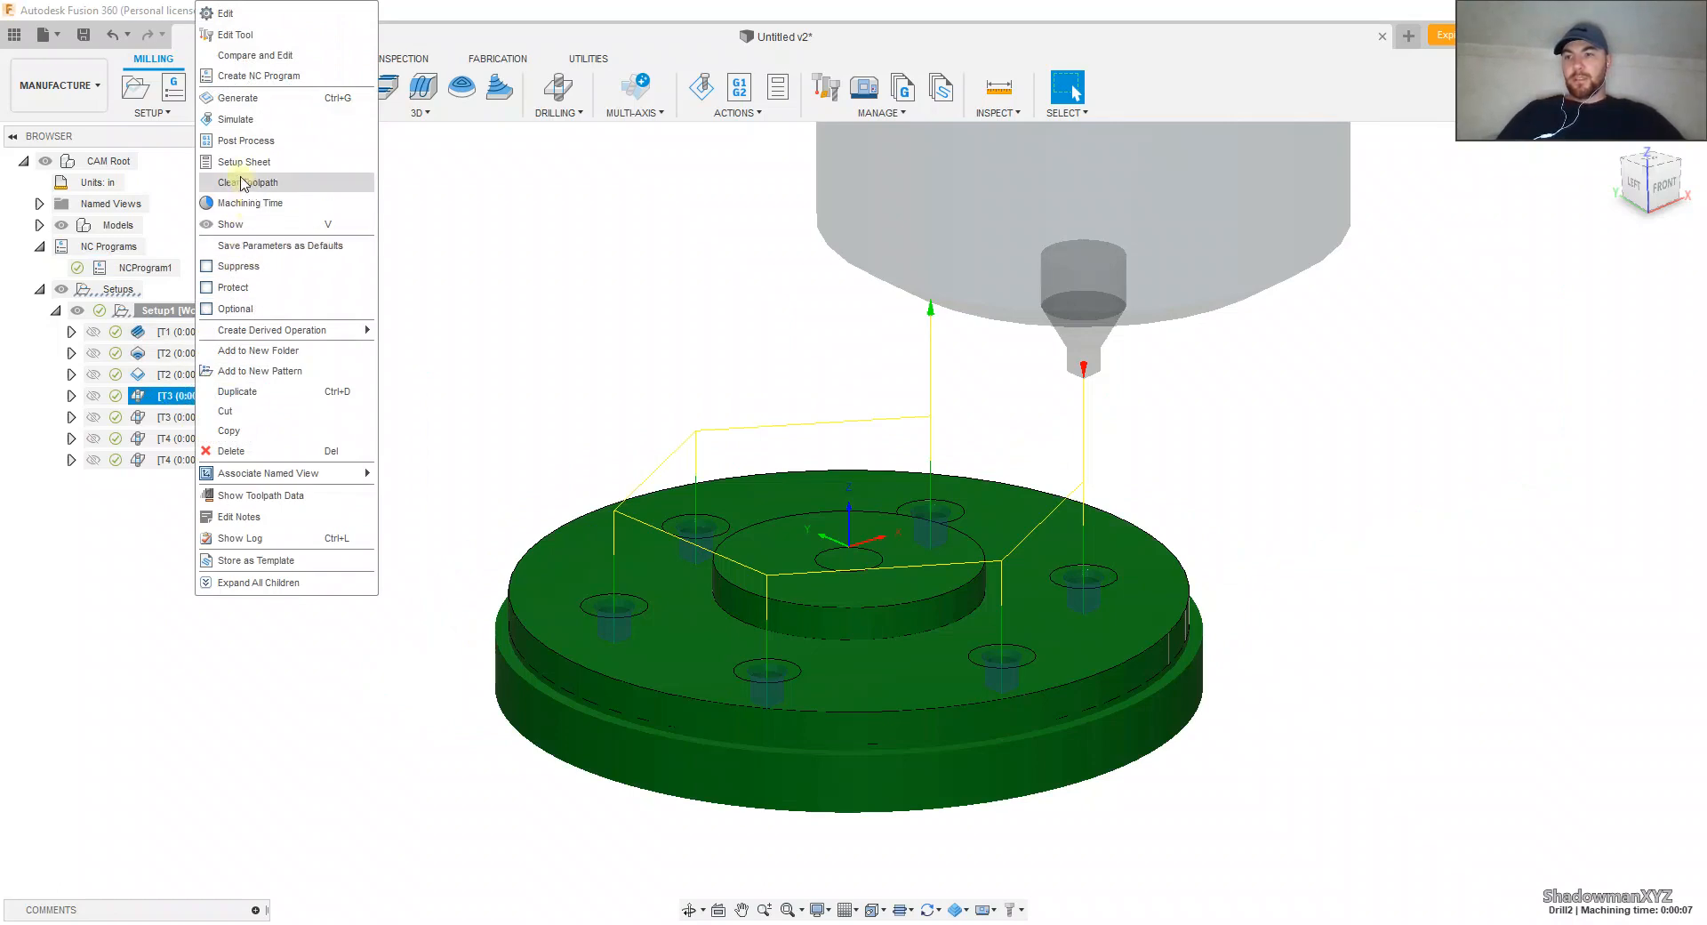
{"action": "left_click", "coordinate": [241, 140]}
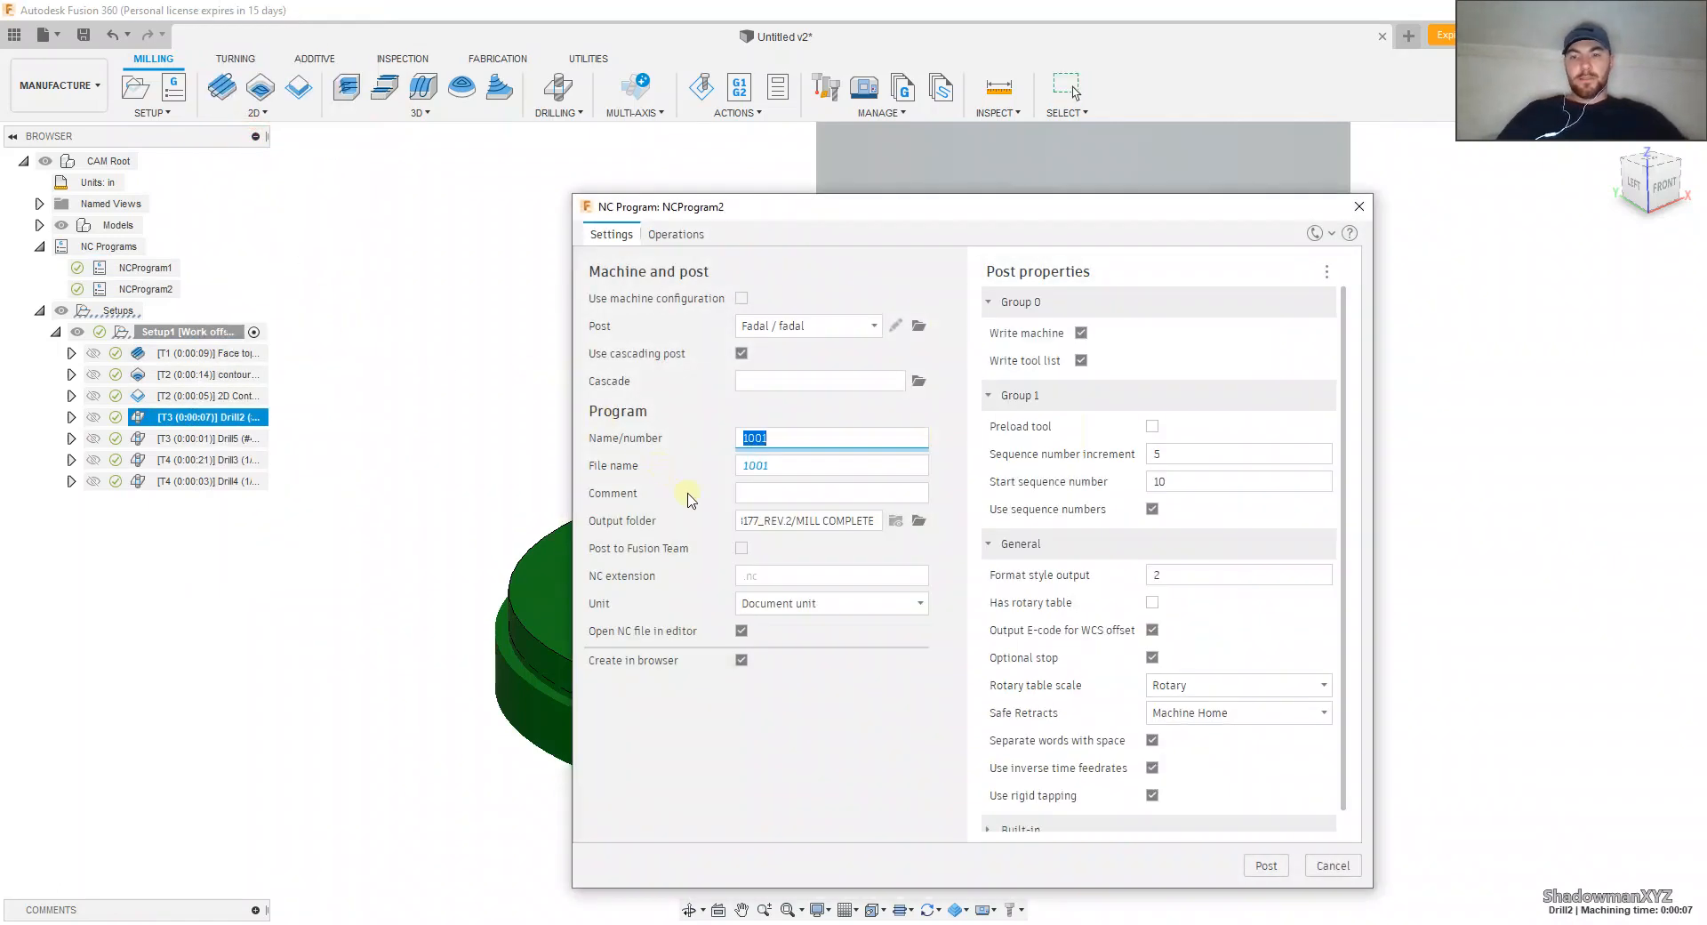
{"action": "left_click", "coordinate": [1266, 865]}
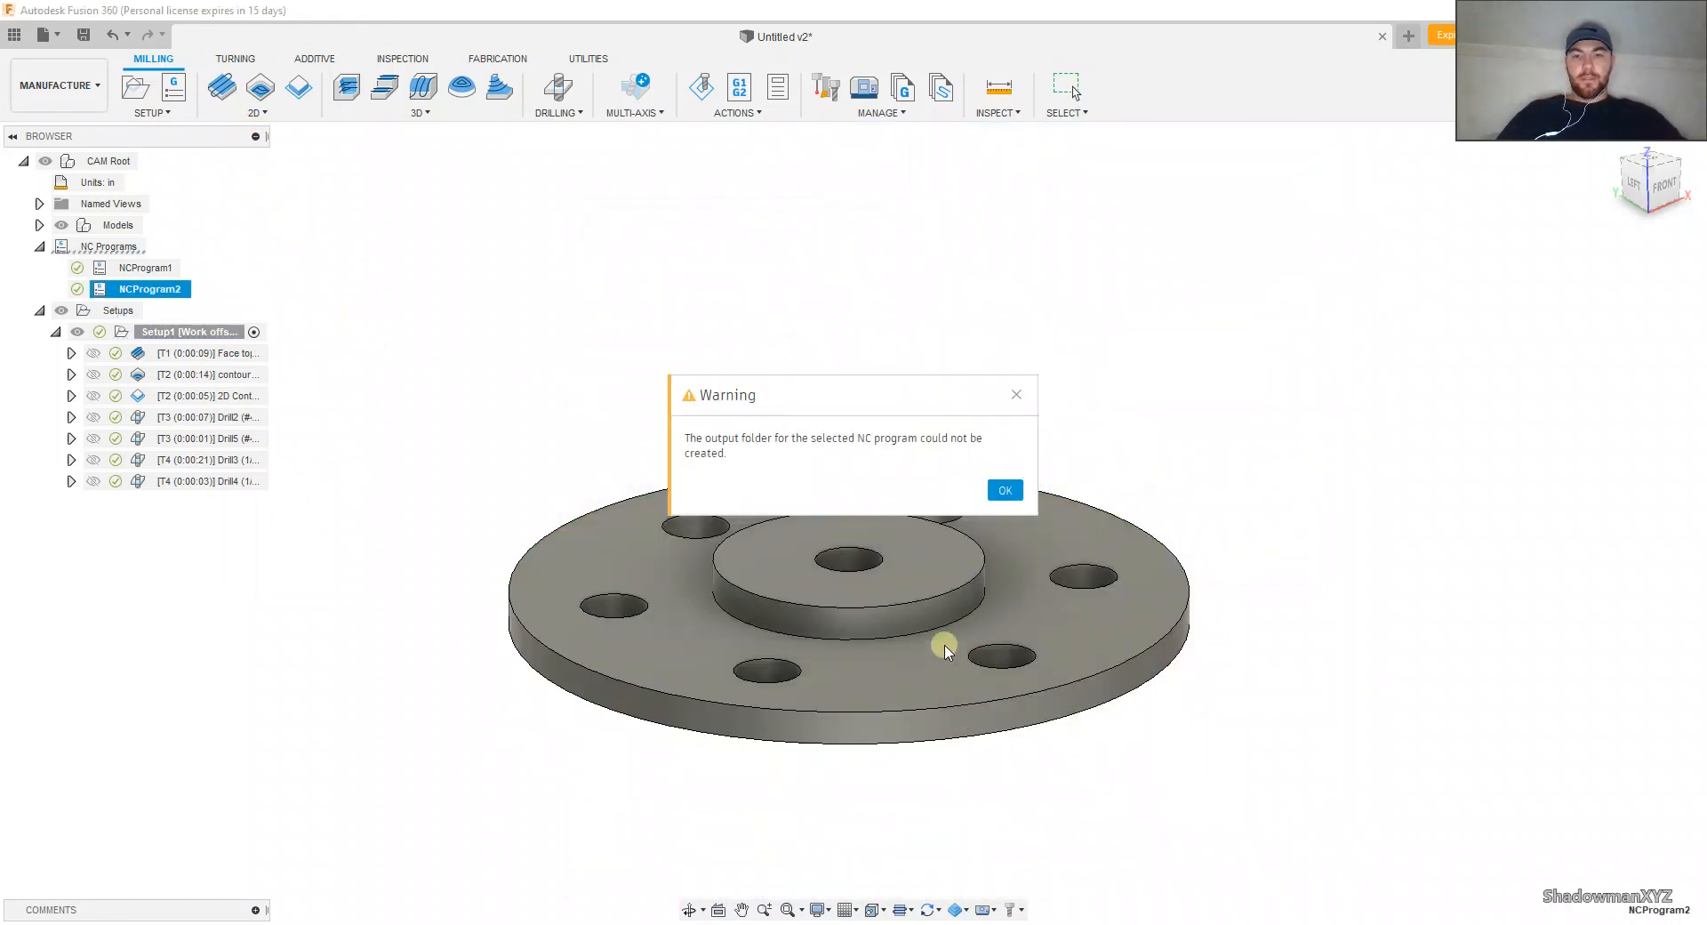
{"action": "left_click", "coordinate": [1002, 489]}
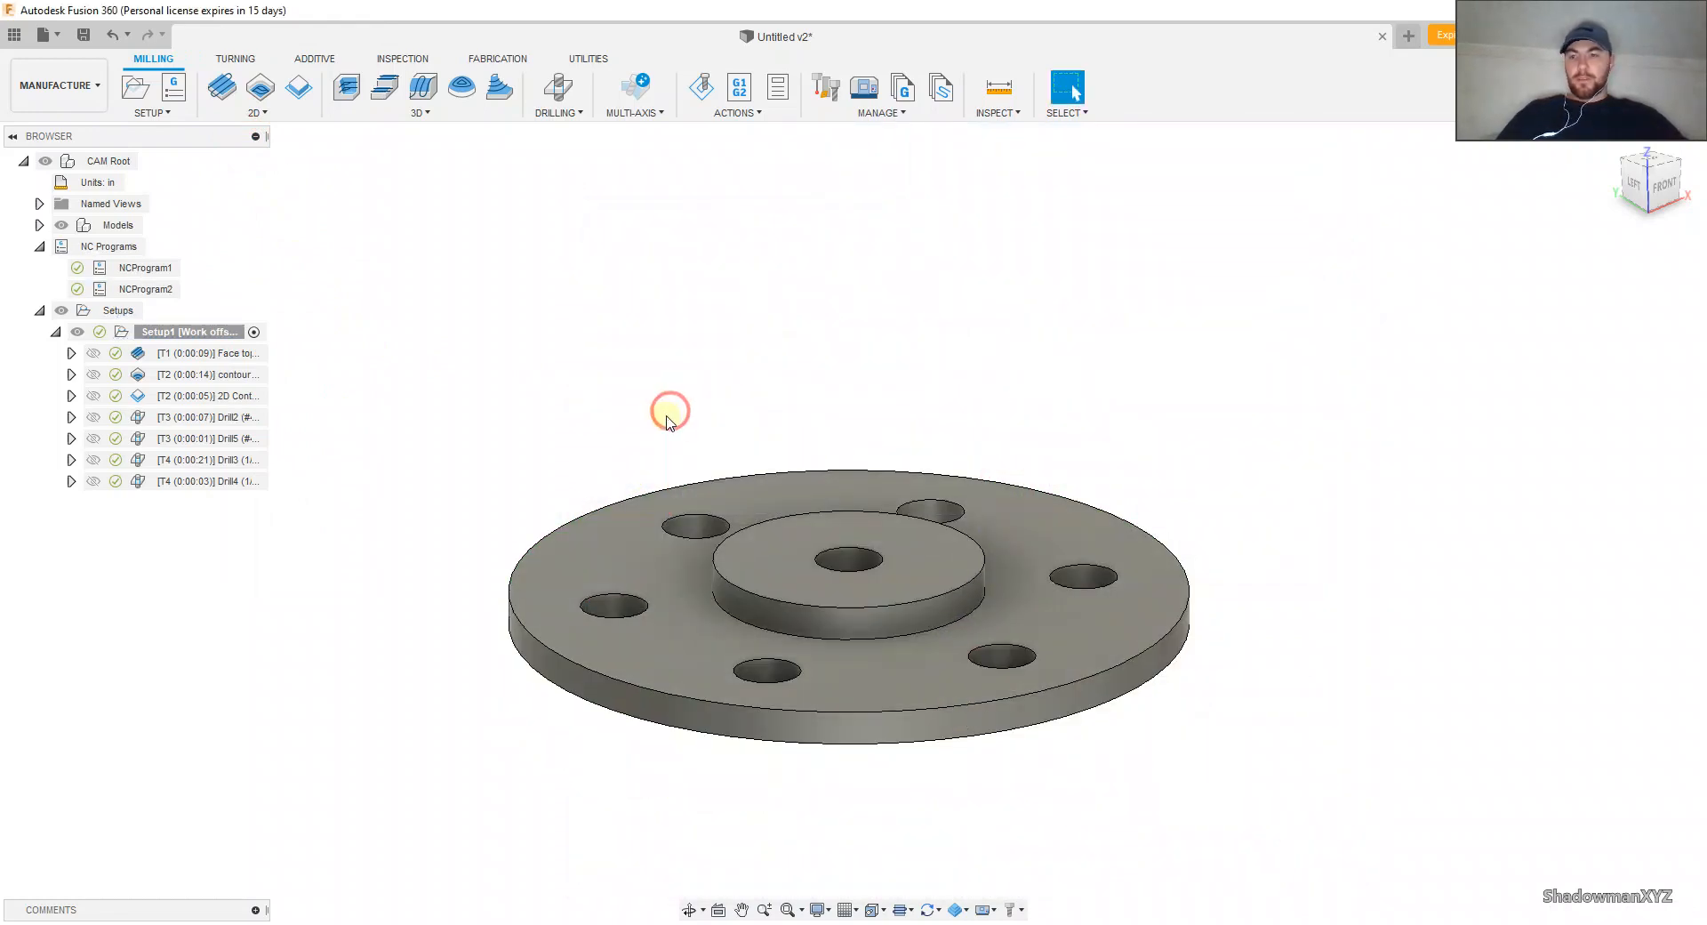
Step: Post-process the outer holes' center drilling with the Fadal post into the Fusion 360 CAM/nc folder, overwriting 1001.nc
{"action": "left_click", "coordinate": [197, 417]}
{"action": "right_click", "coordinate": [196, 417]}
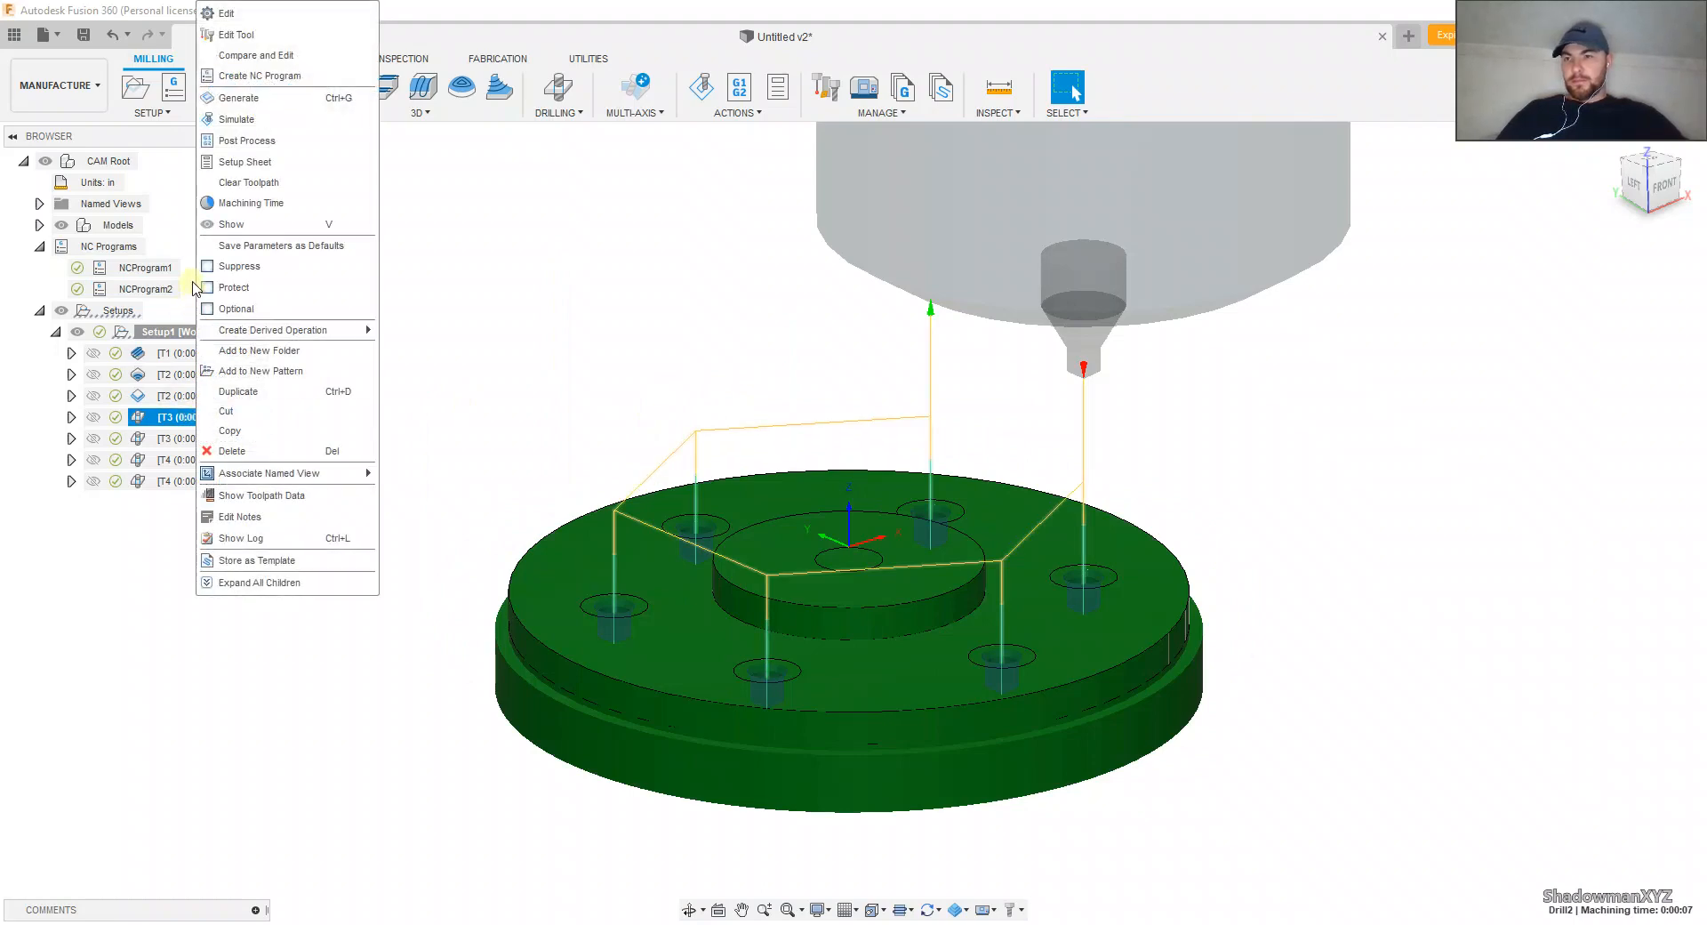
{"action": "left_click", "coordinate": [267, 141]}
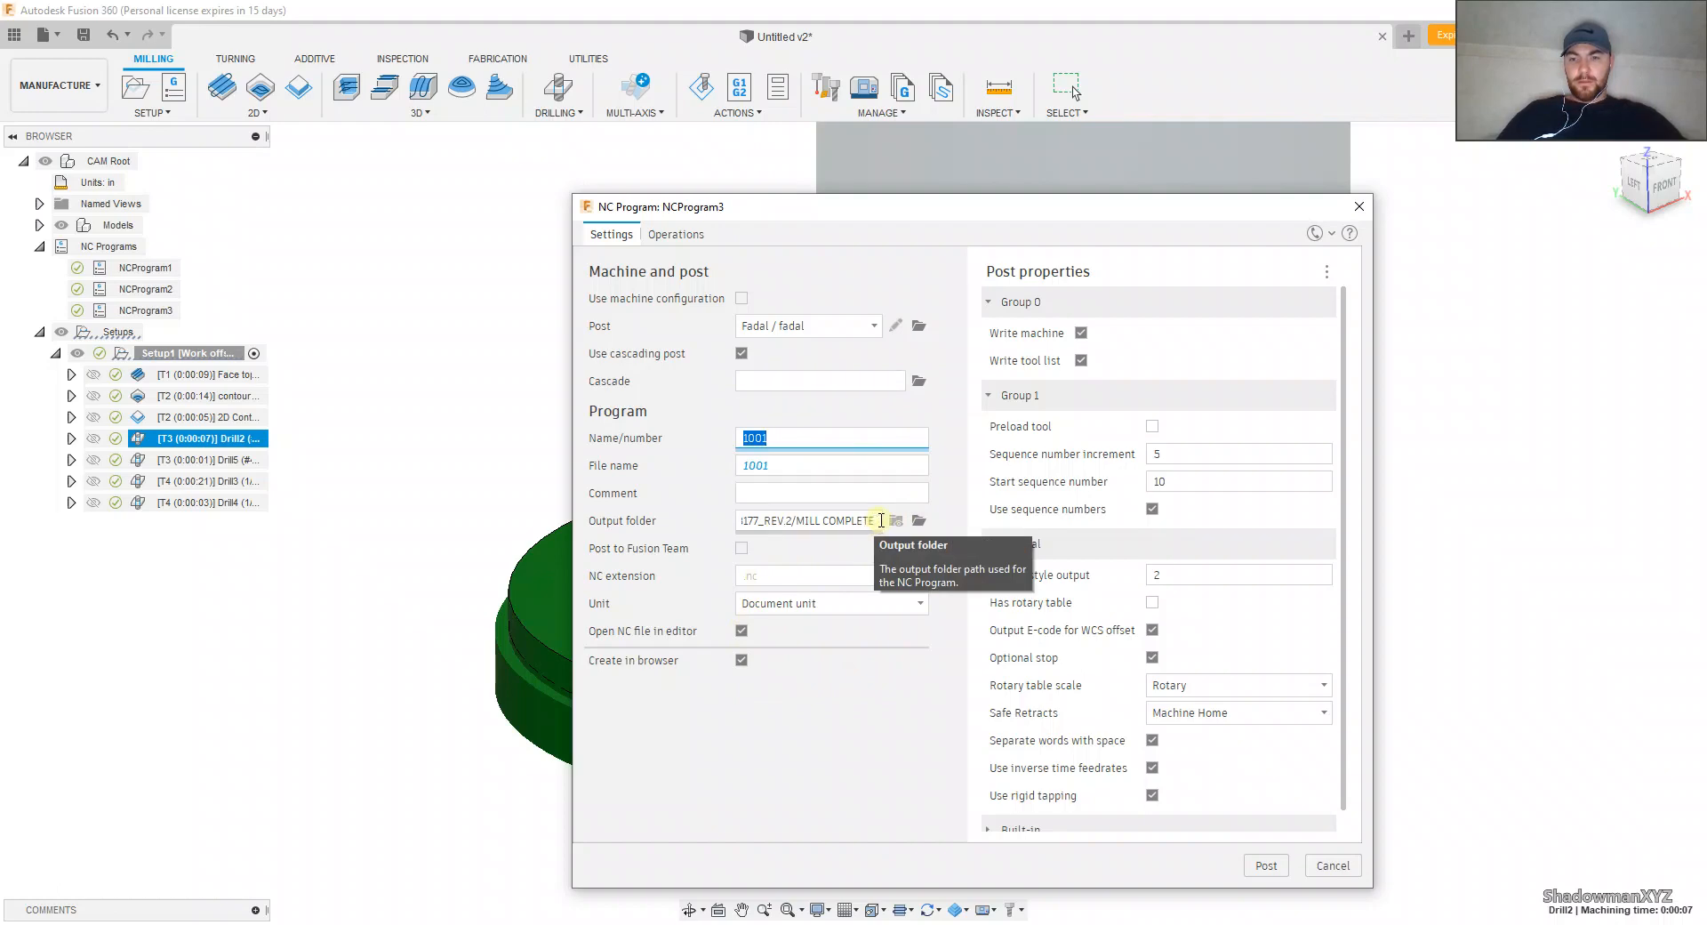
{"action": "left_click", "coordinate": [919, 520]}
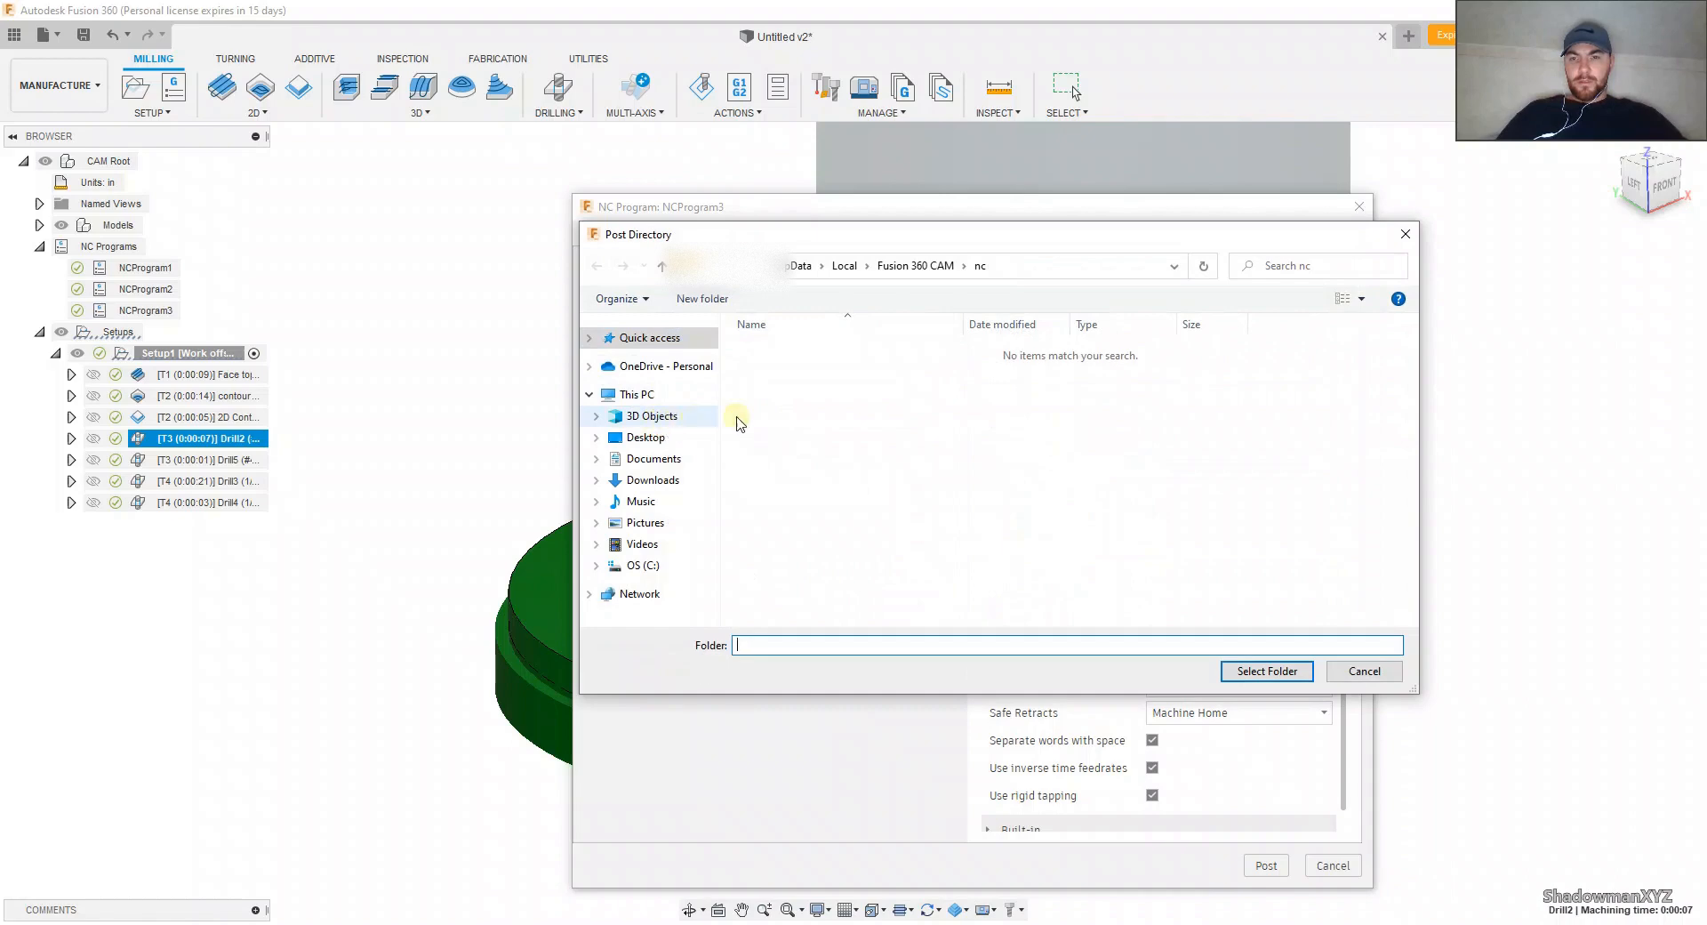
{"action": "left_click", "coordinate": [836, 419]}
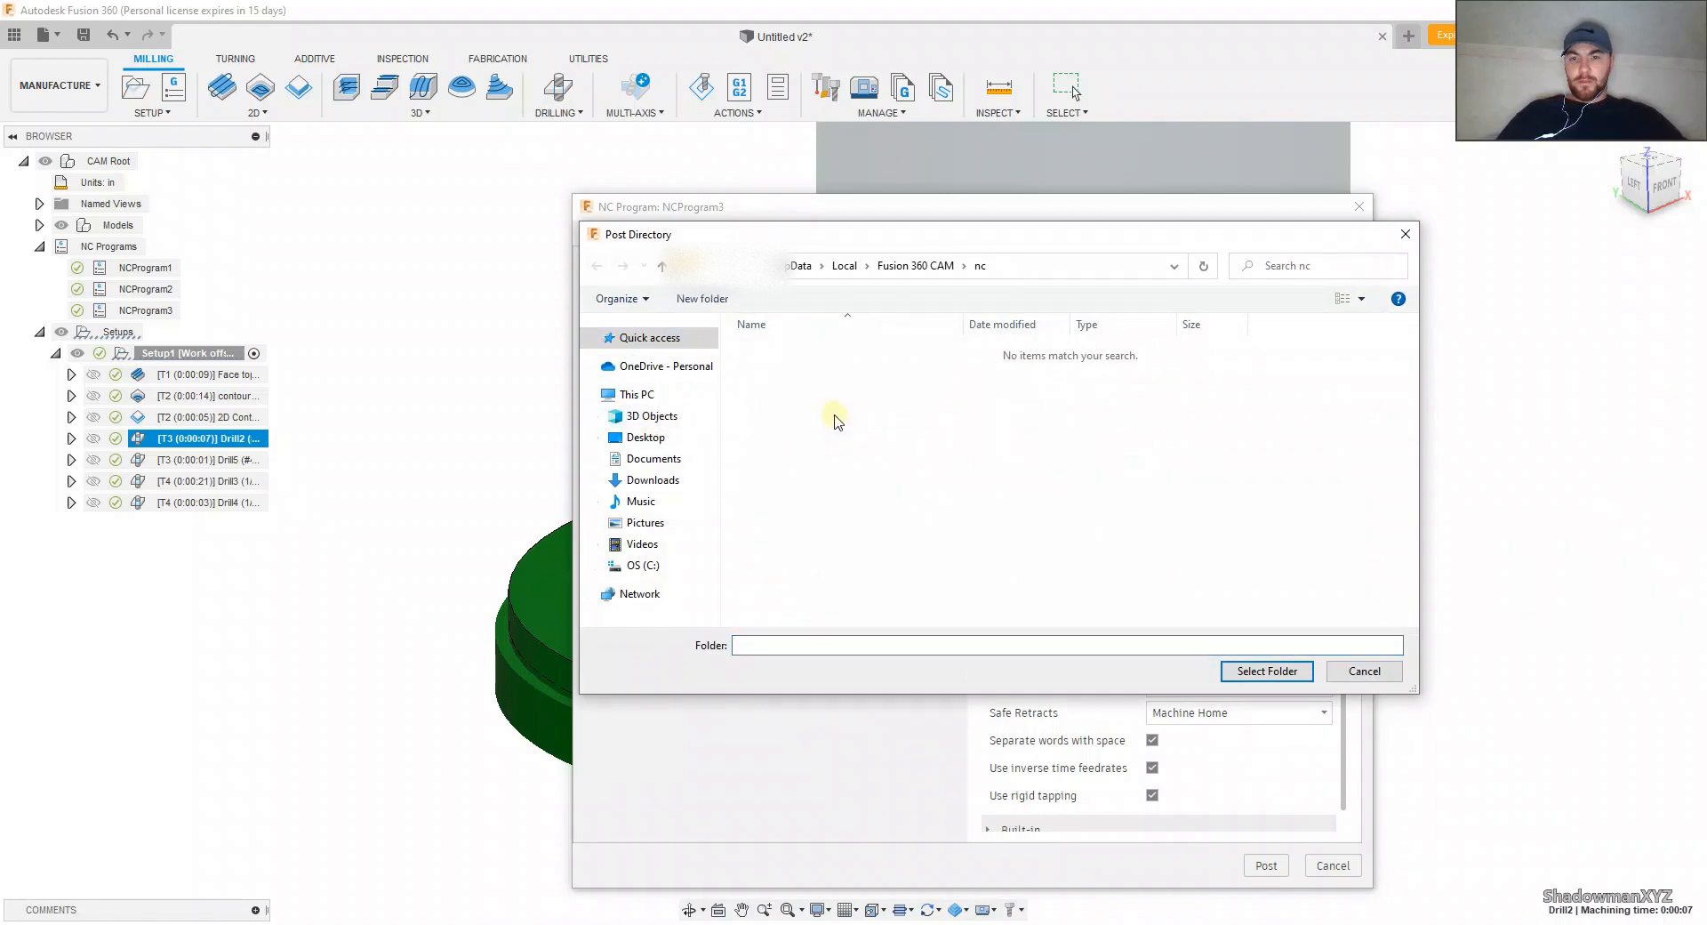
{"action": "left_click", "coordinate": [1273, 668]}
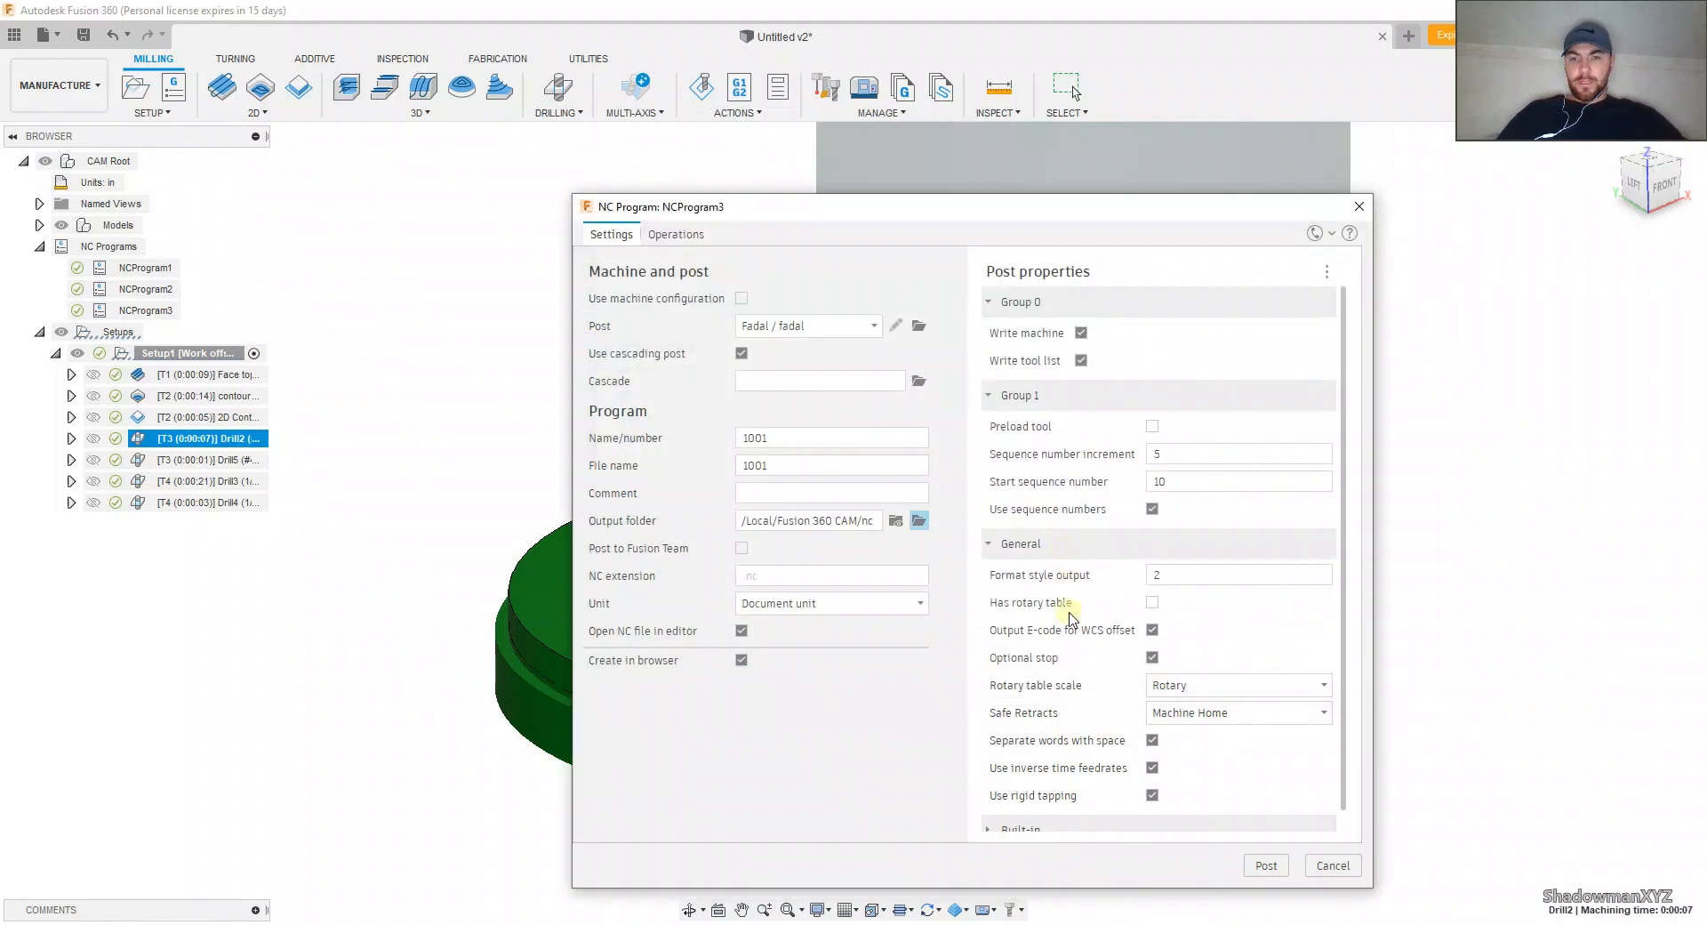
{"action": "left_click", "coordinate": [1267, 866]}
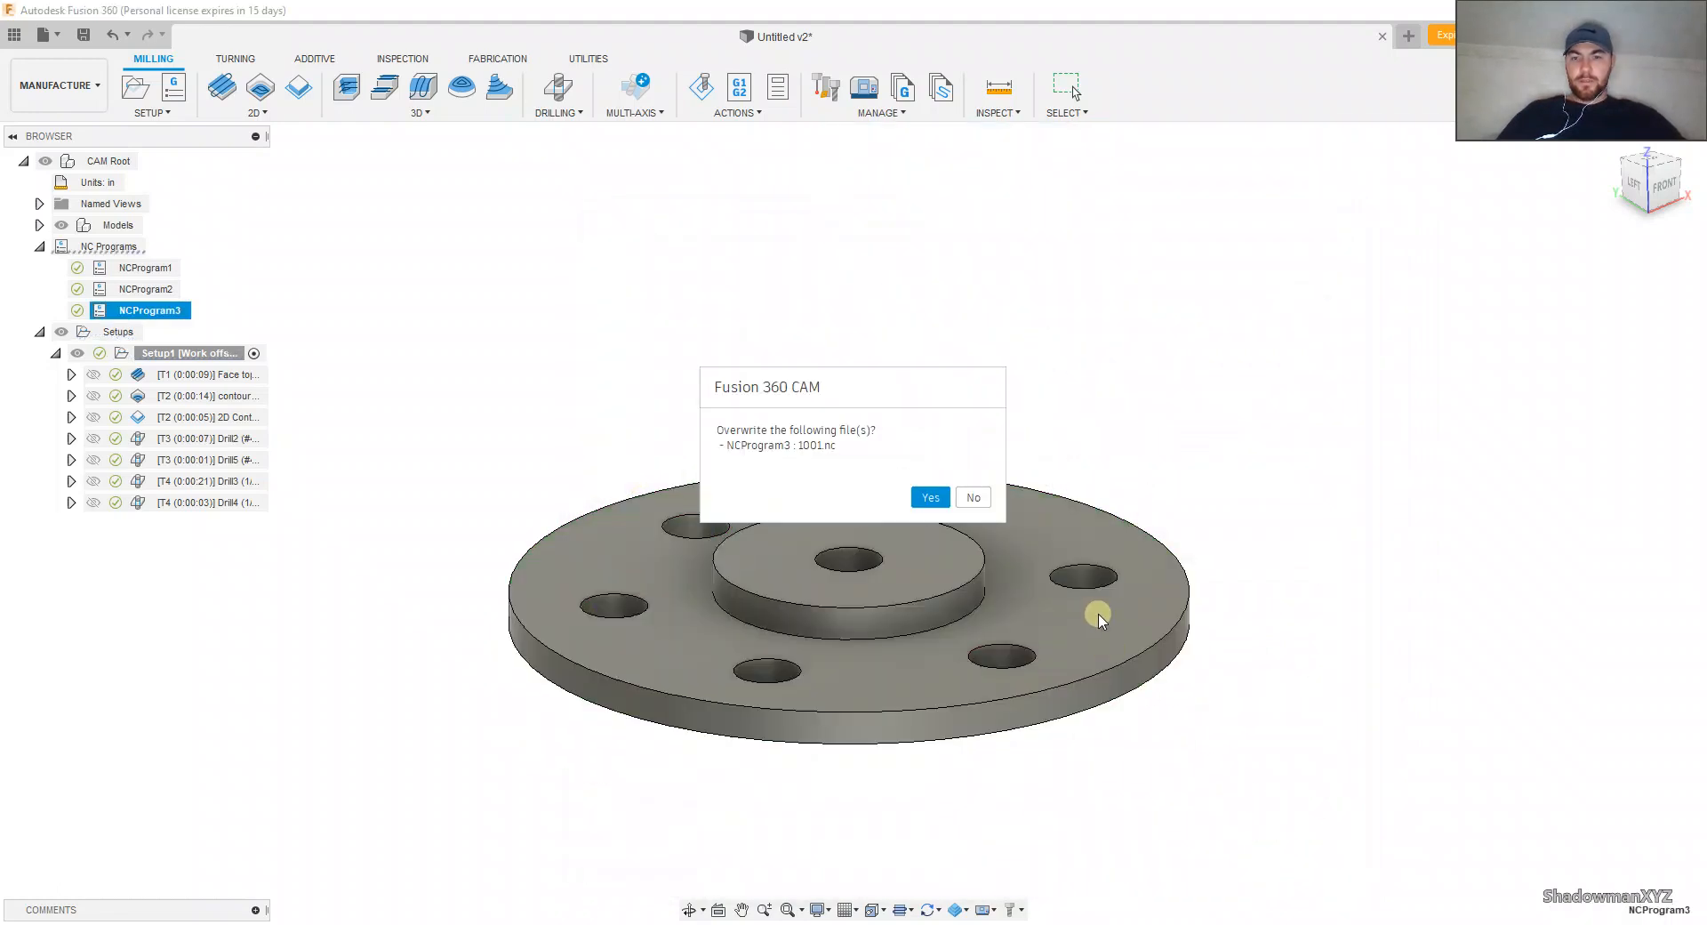
{"action": "left_click", "coordinate": [931, 498]}
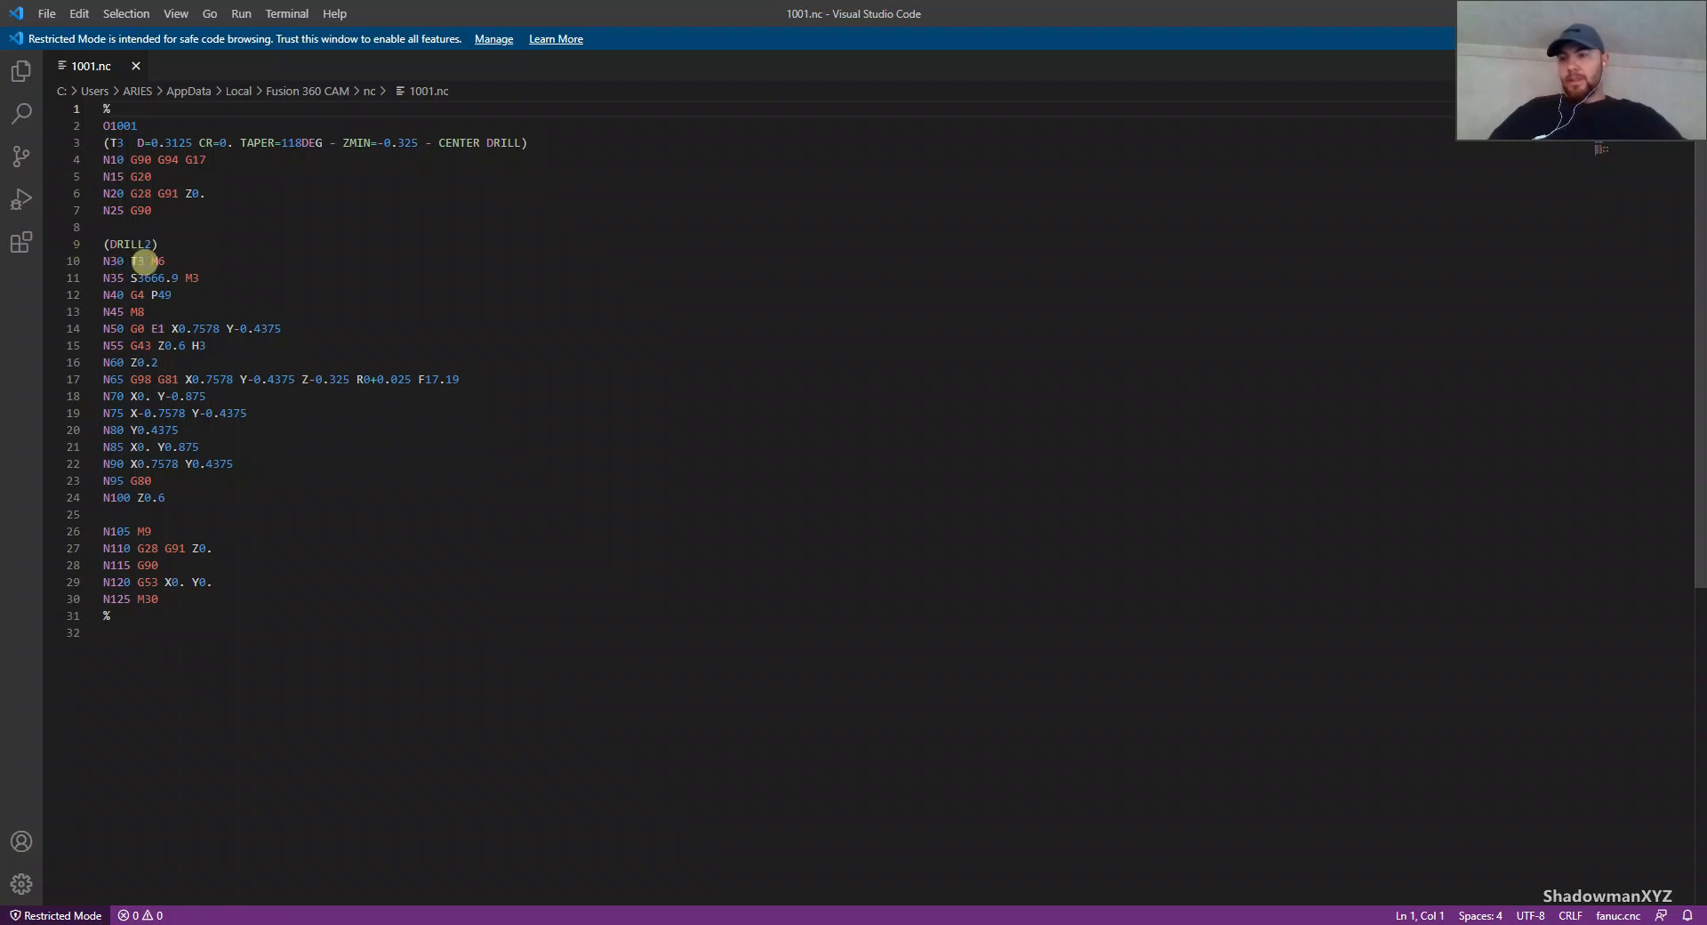
Step: Examine the tool change and spindle speed lines of the posted 1001.nc code in Visual Studio Code
{"action": "left_click_drag", "start_coordinate": [130, 263], "coordinate": [187, 262]}
{"action": "left_click", "coordinate": [184, 262]}
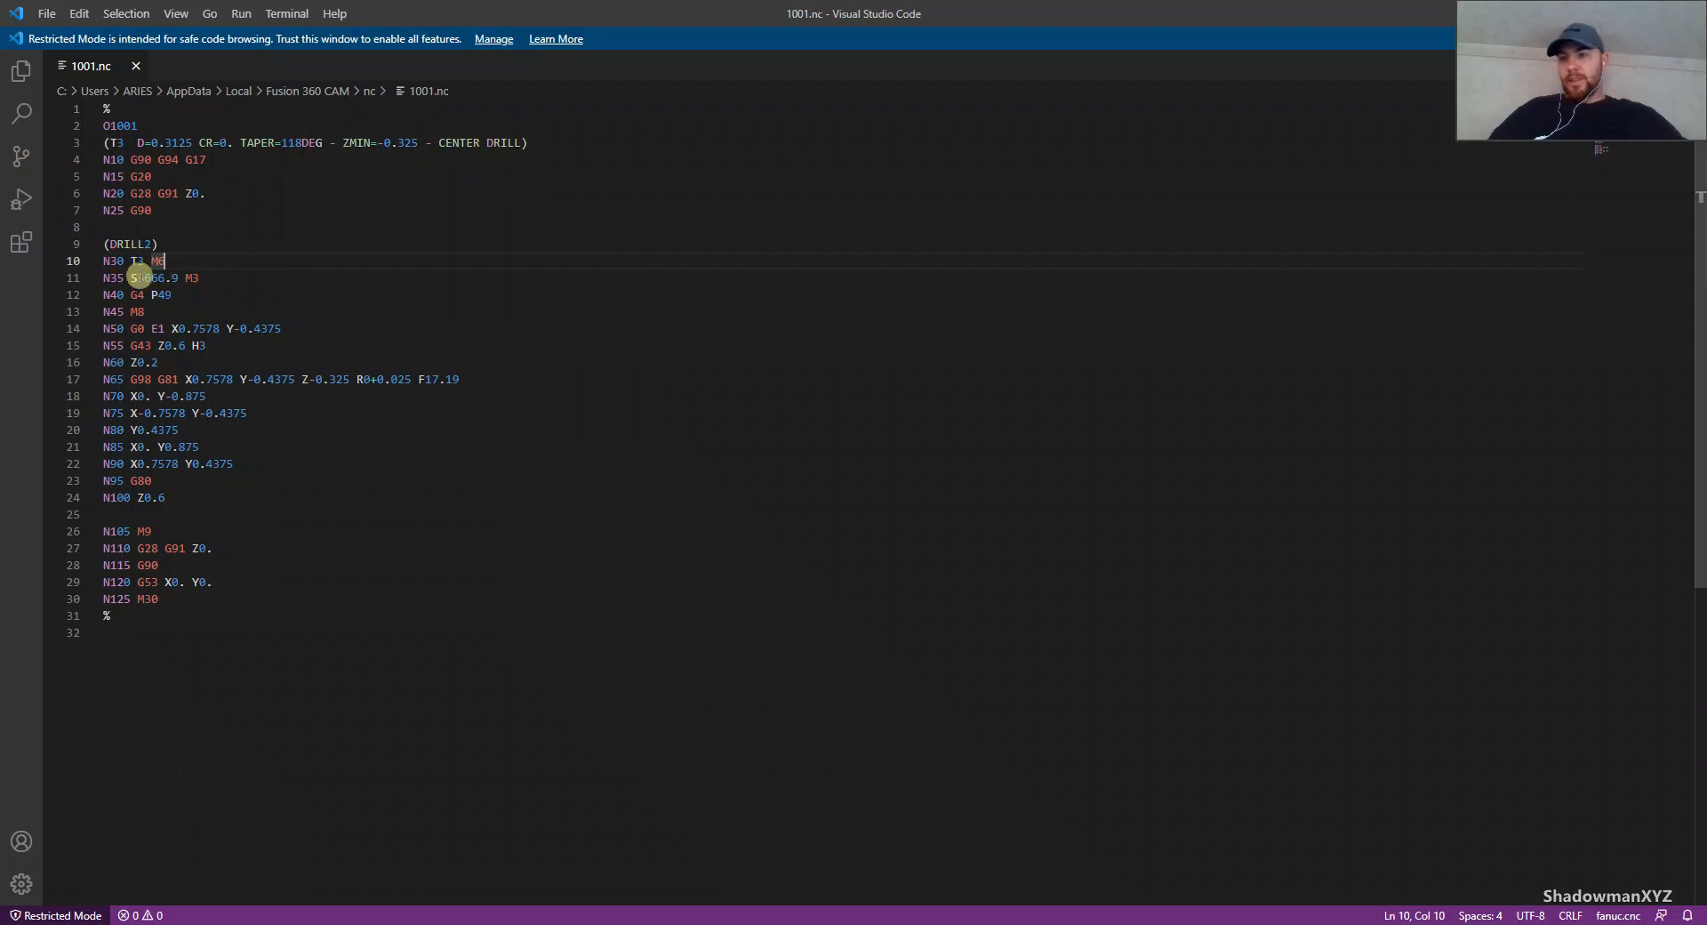
{"action": "left_click_drag", "start_coordinate": [132, 276], "coordinate": [172, 276]}
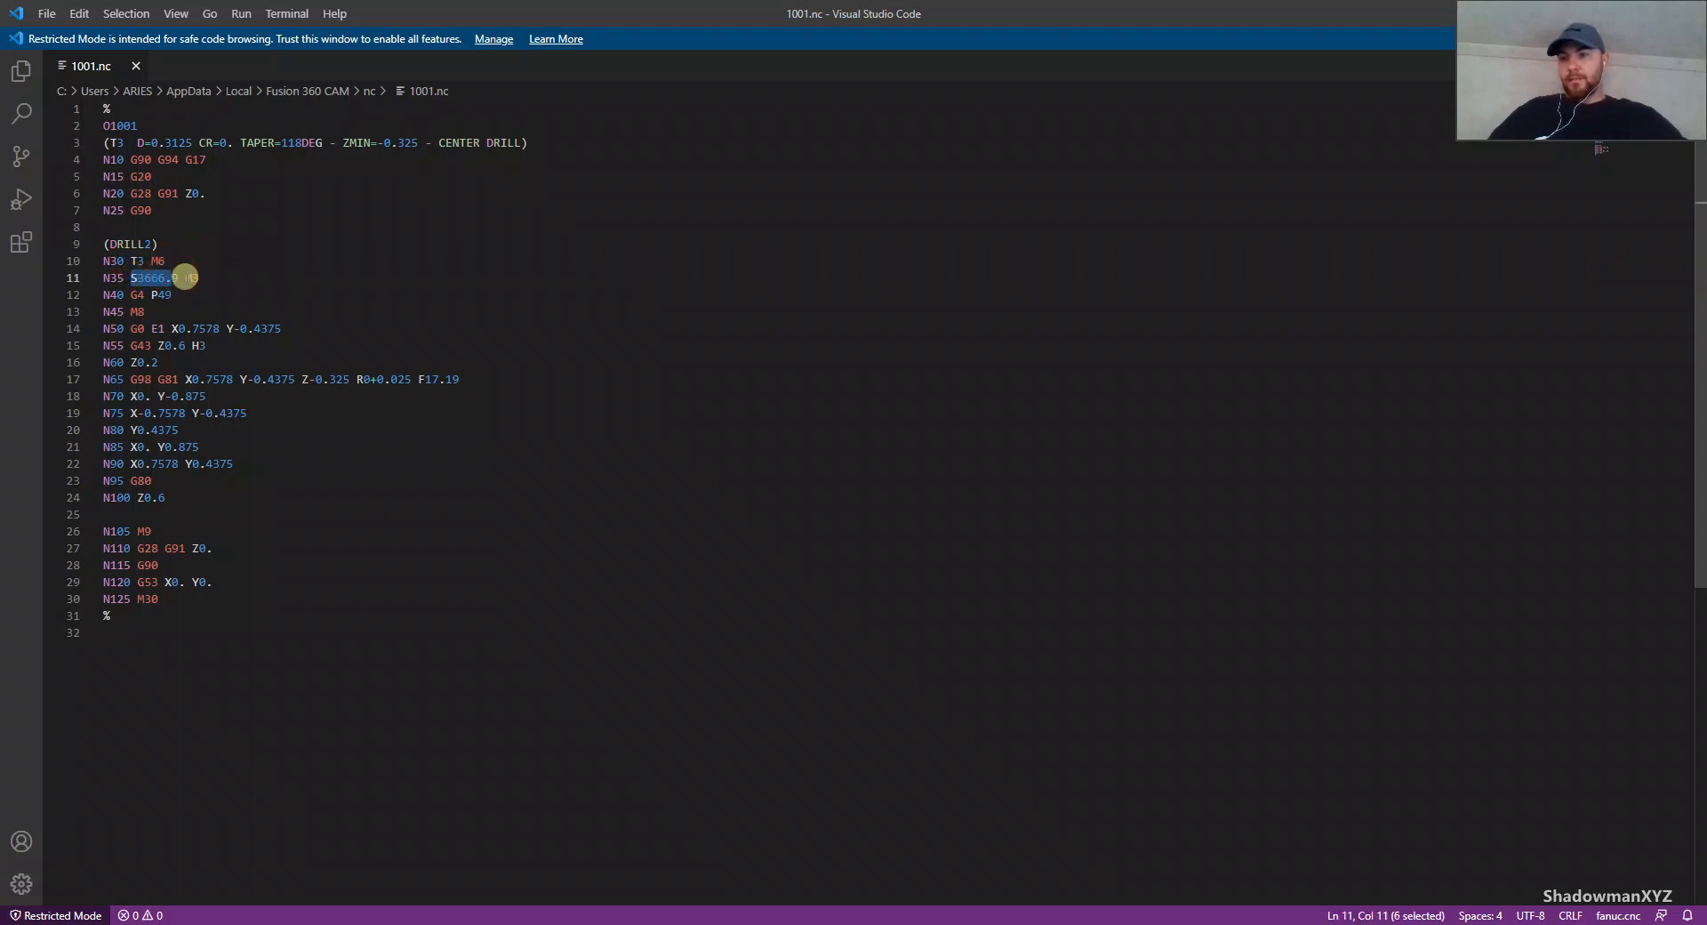
{"action": "left_click", "coordinate": [223, 279]}
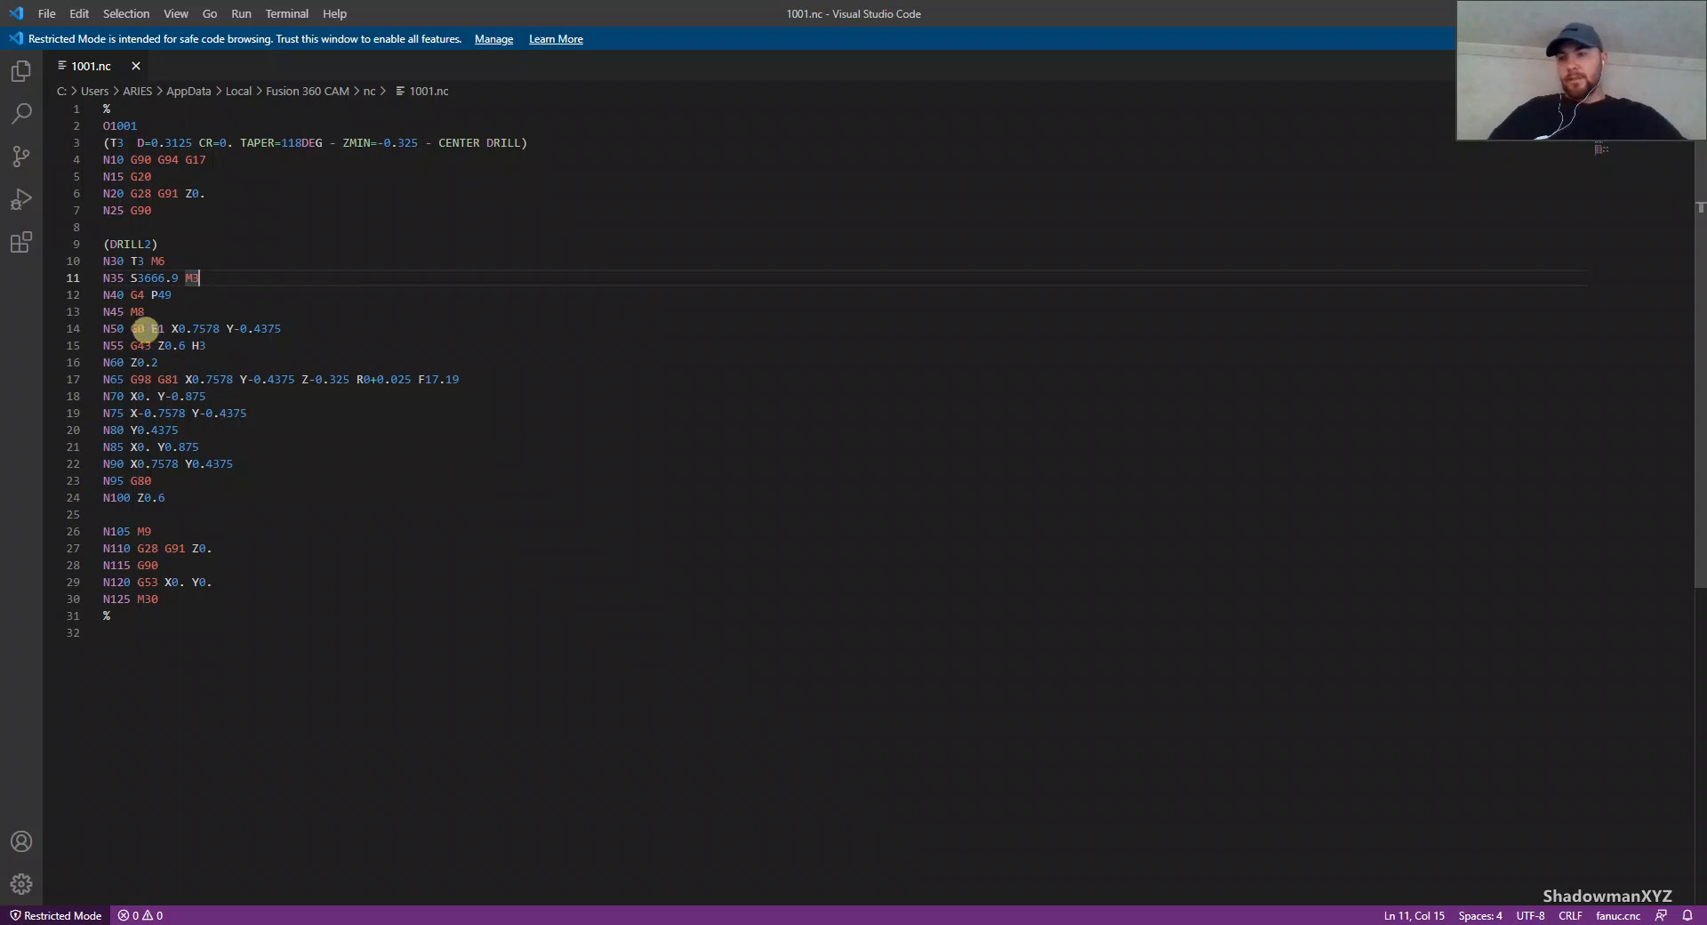
Step: Examine the work offset, tool length compensation, drilling depth and retract values in the posted 1001.nc code
{"action": "left_click_drag", "start_coordinate": [145, 329], "coordinate": [163, 329]}
{"action": "left_click", "coordinate": [325, 393]}
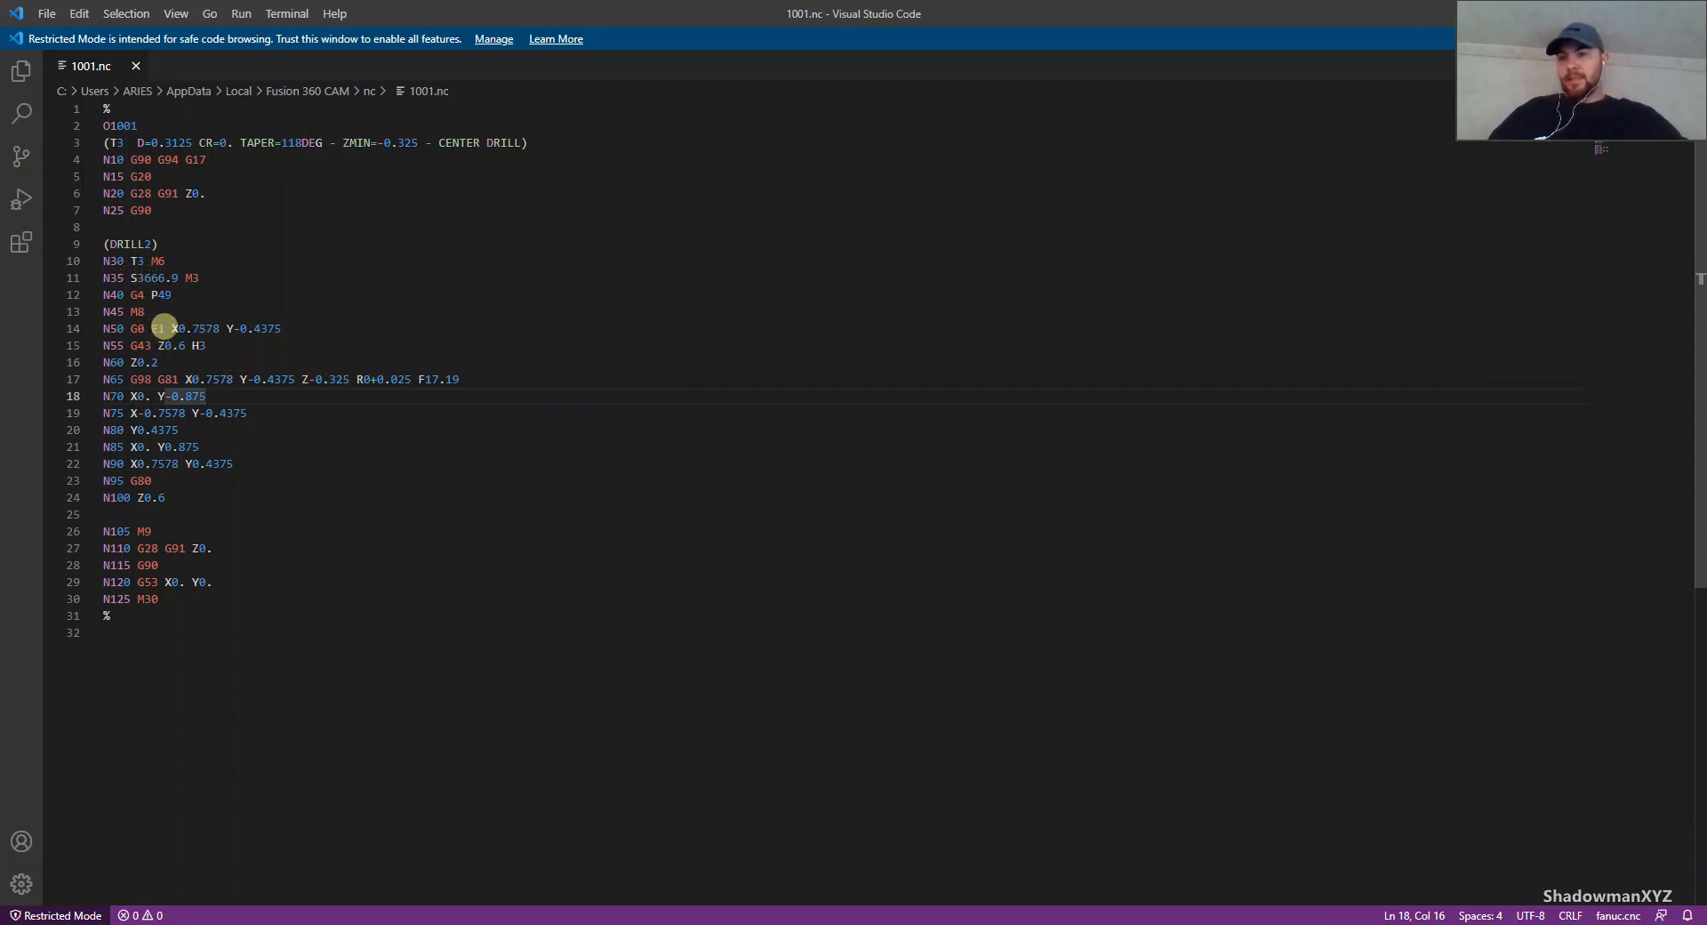
{"action": "left_click_drag", "start_coordinate": [164, 328], "coordinate": [145, 328]}
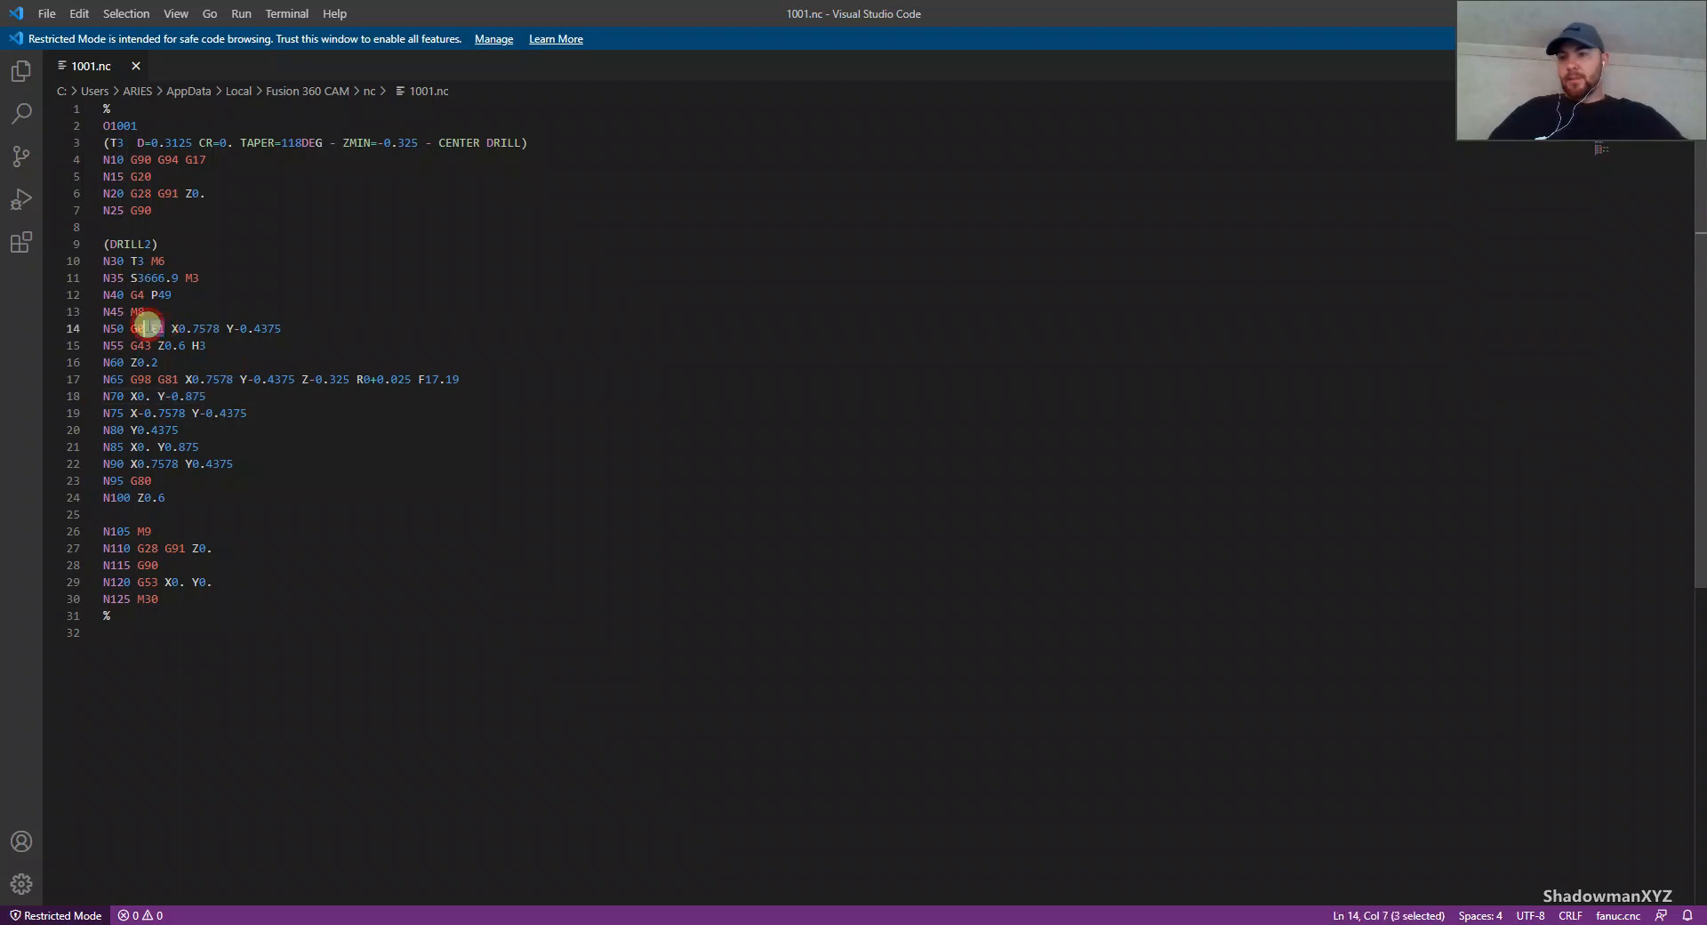
{"action": "double_click", "coordinate": [137, 261]}
{"action": "left_click_drag", "start_coordinate": [225, 349], "coordinate": [199, 346]}
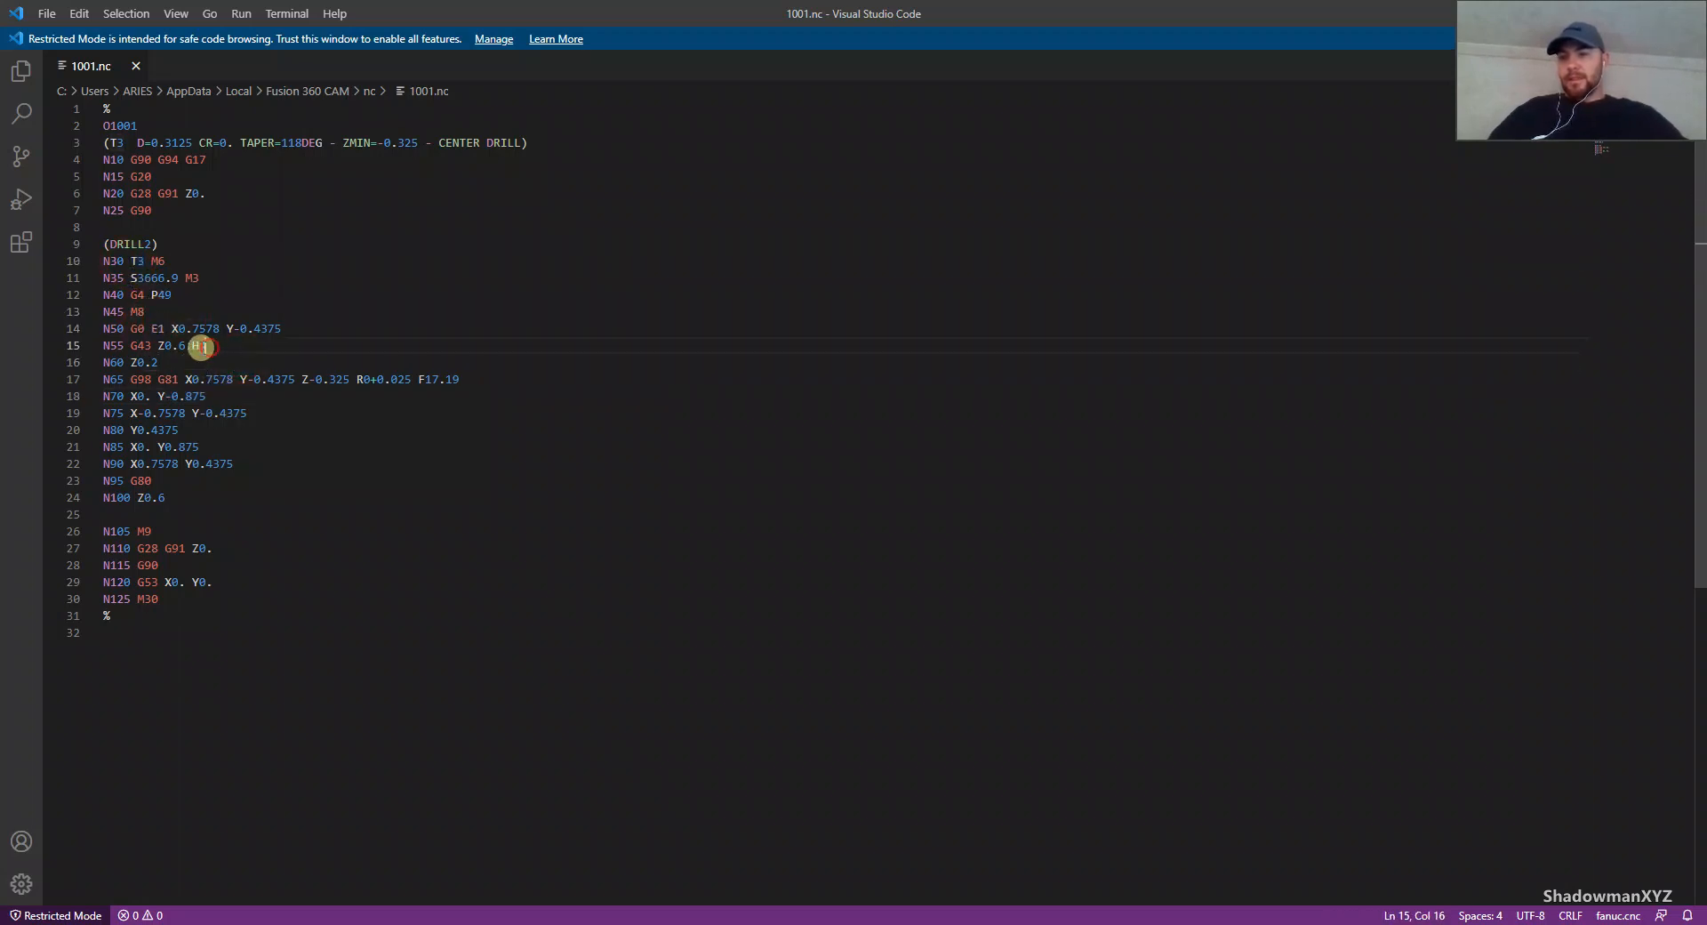
{"action": "left_click", "coordinate": [225, 348]}
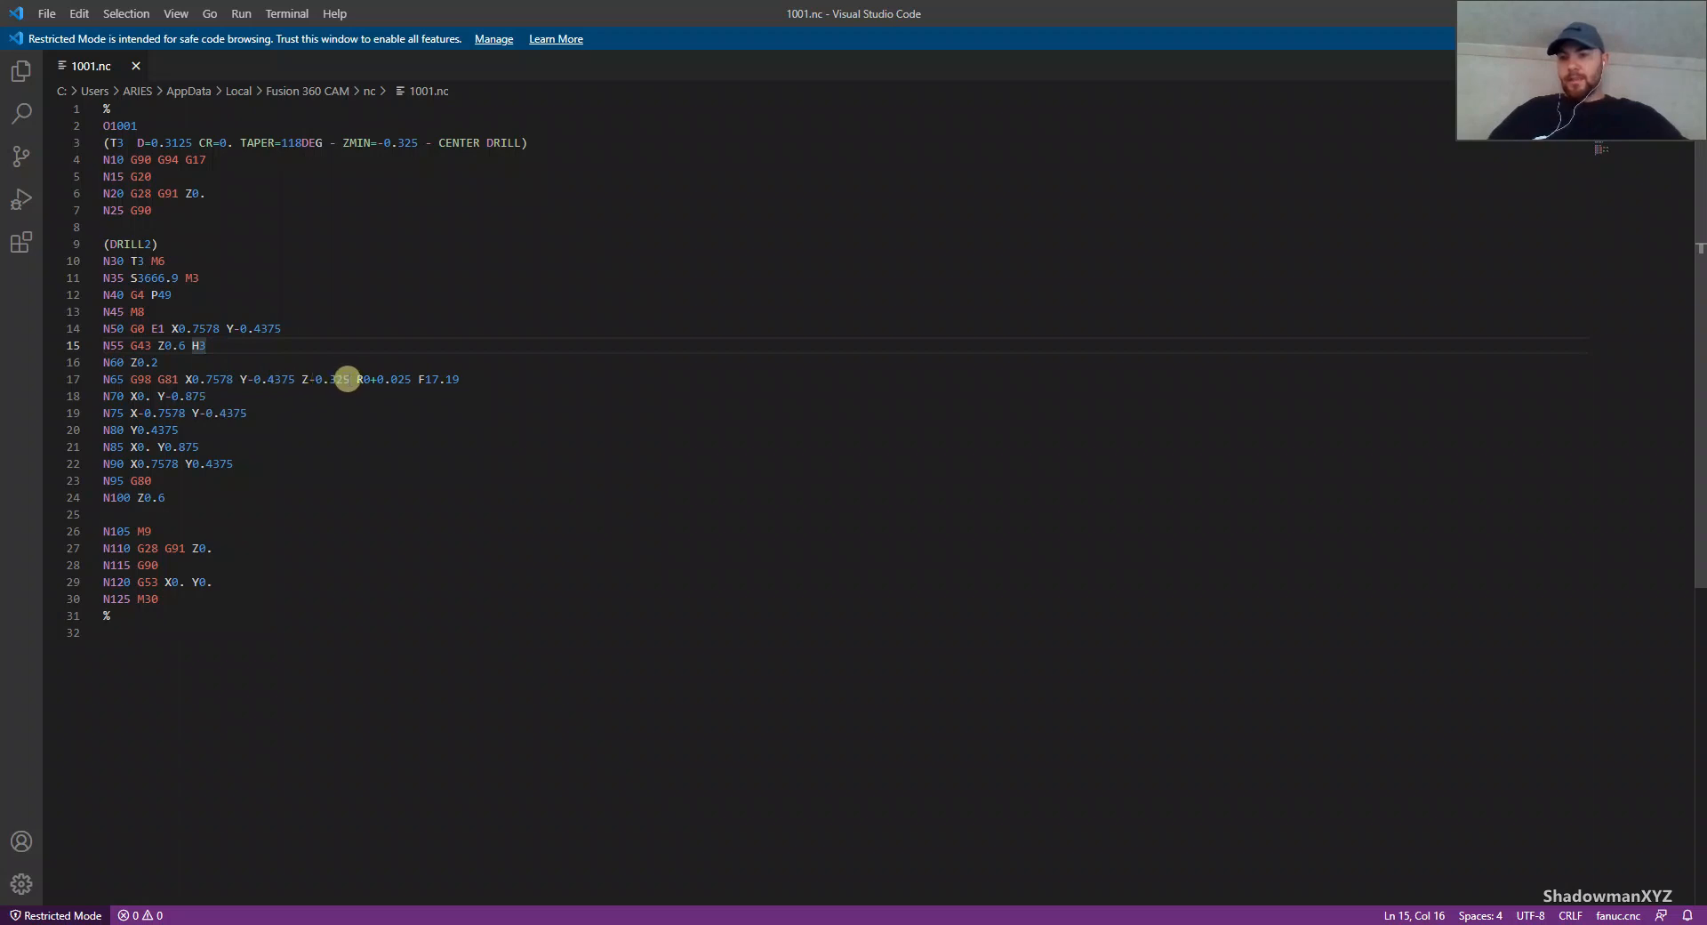
{"action": "left_click_drag", "start_coordinate": [348, 379], "coordinate": [301, 379]}
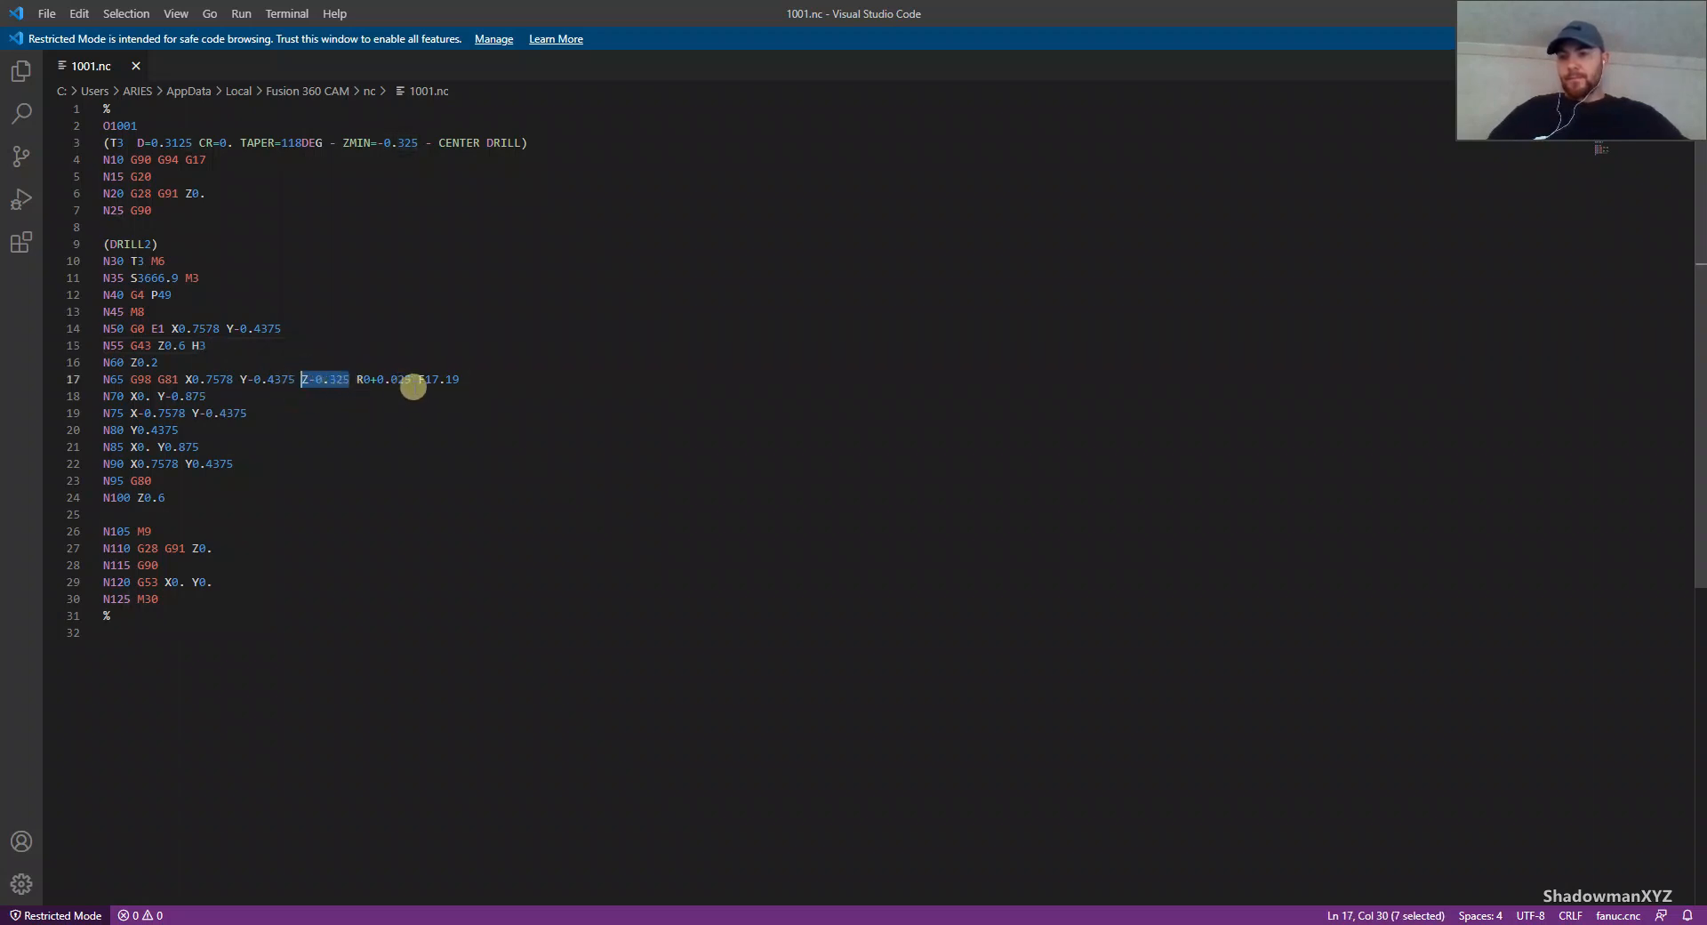
{"action": "left_click", "coordinate": [420, 379]}
{"action": "left_click", "coordinate": [414, 414]}
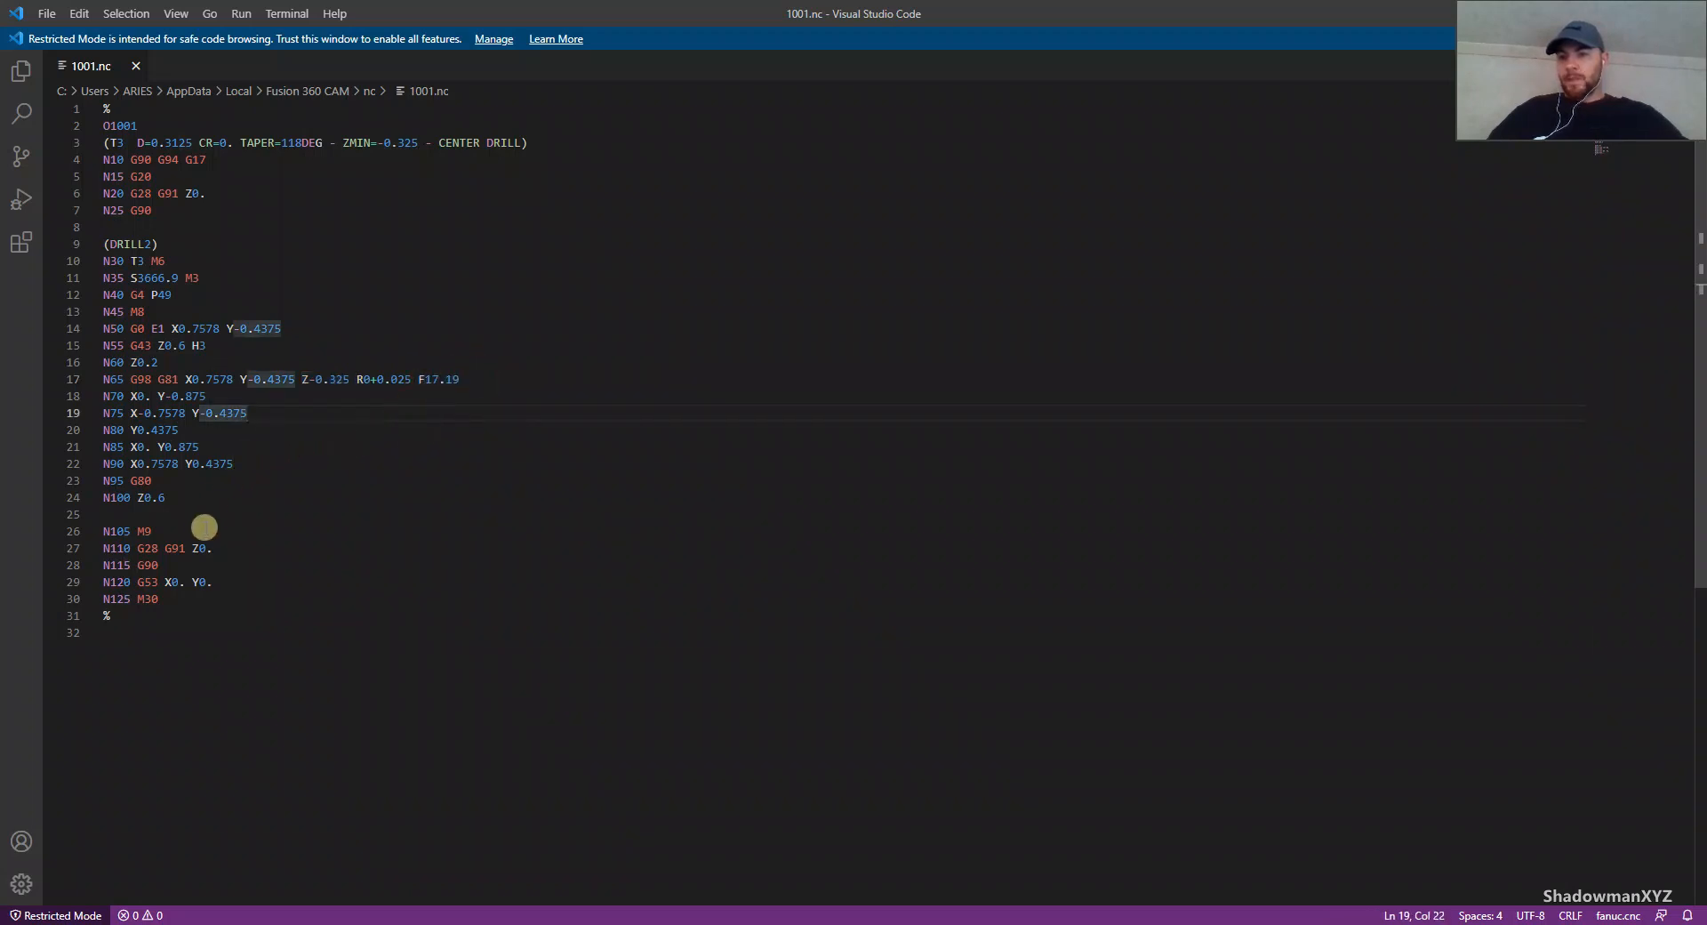
Step: Replace the G53 code on line N120 of 1001.nc with G28
{"action": "left_click", "coordinate": [156, 583]}
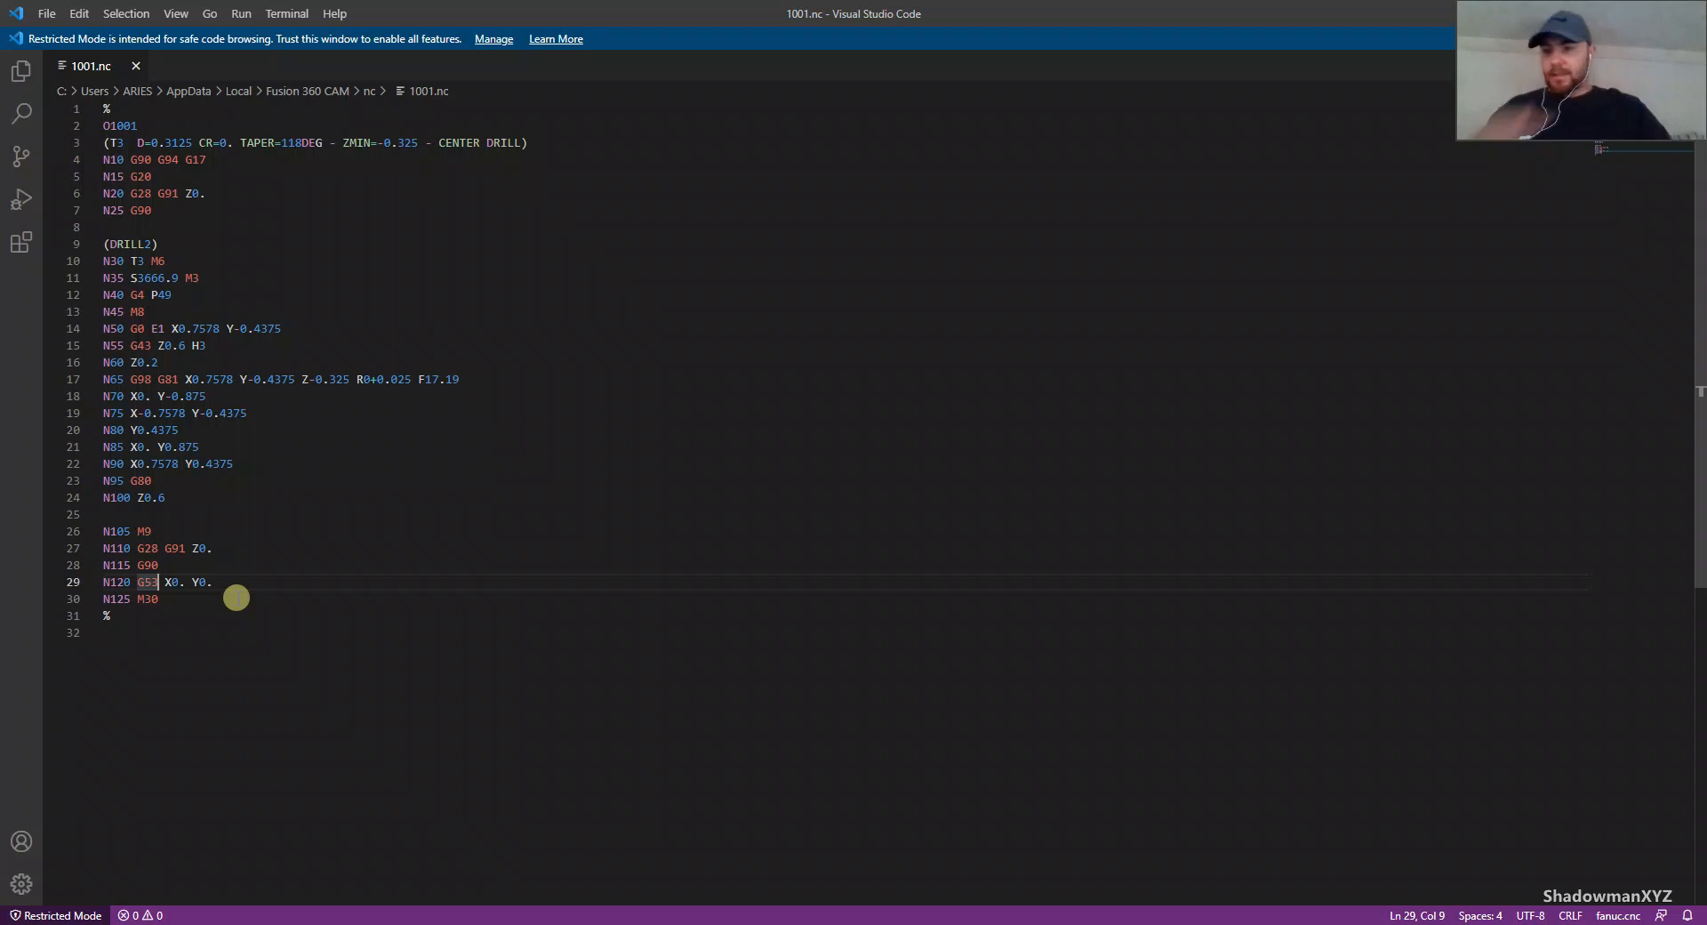
{"action": "key", "text": "BackSpace"}
{"action": "key", "text": "BackSpace"}
{"action": "key", "text": "BackSpace"}
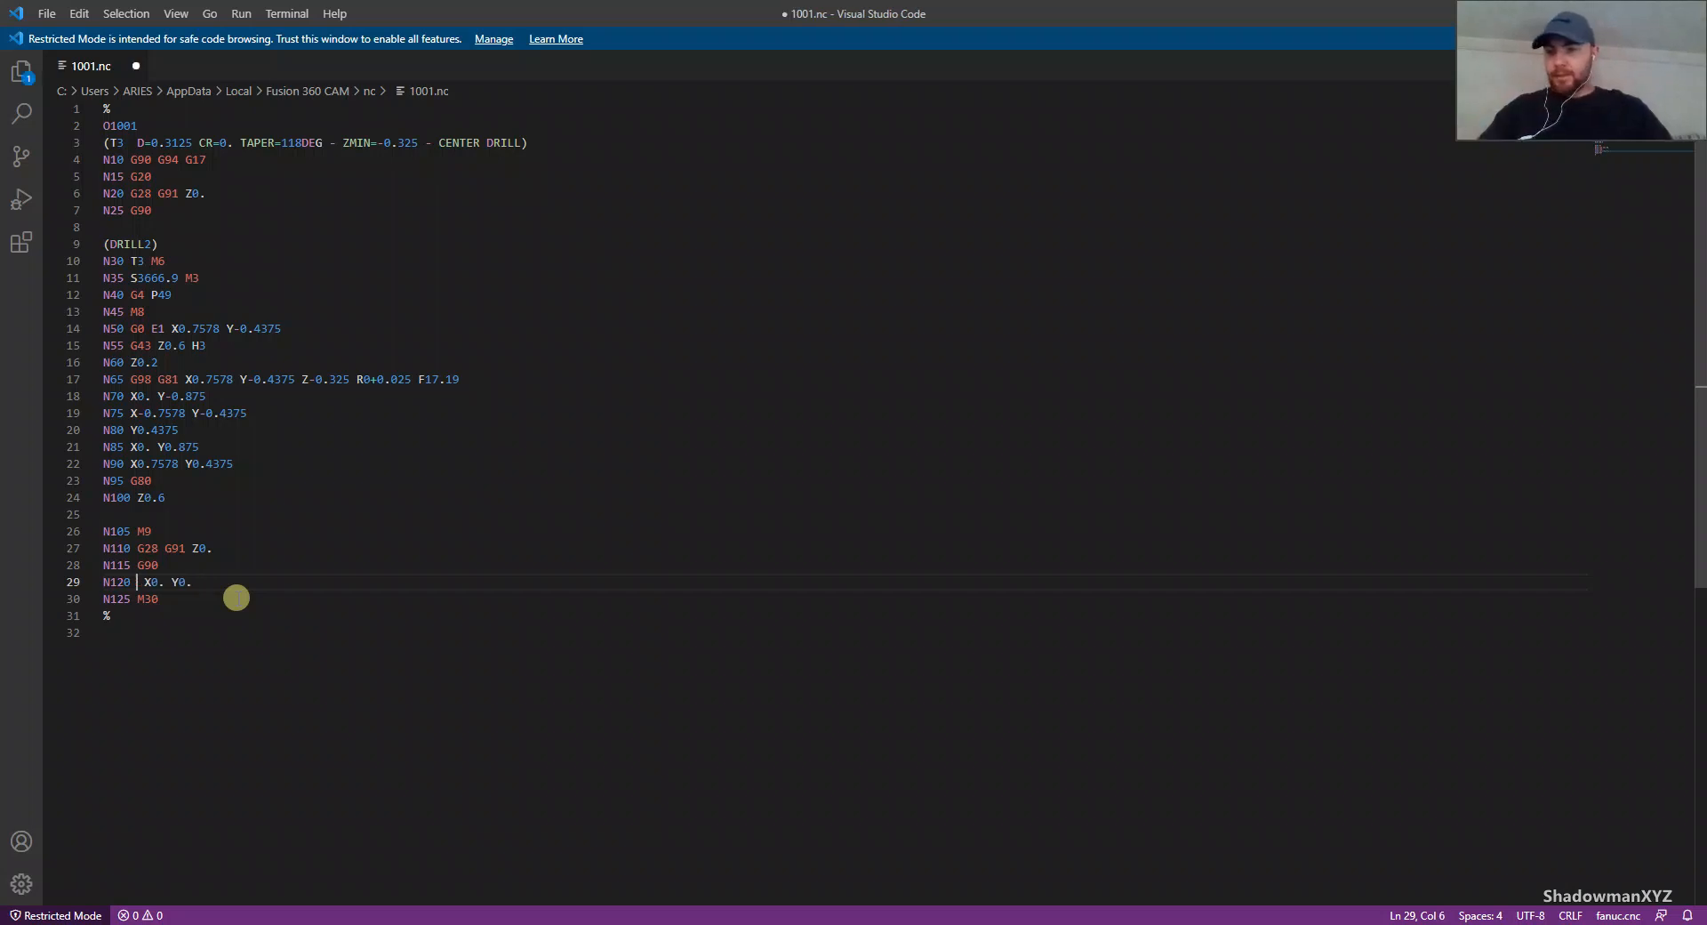
{"action": "type", "text": "g28"}
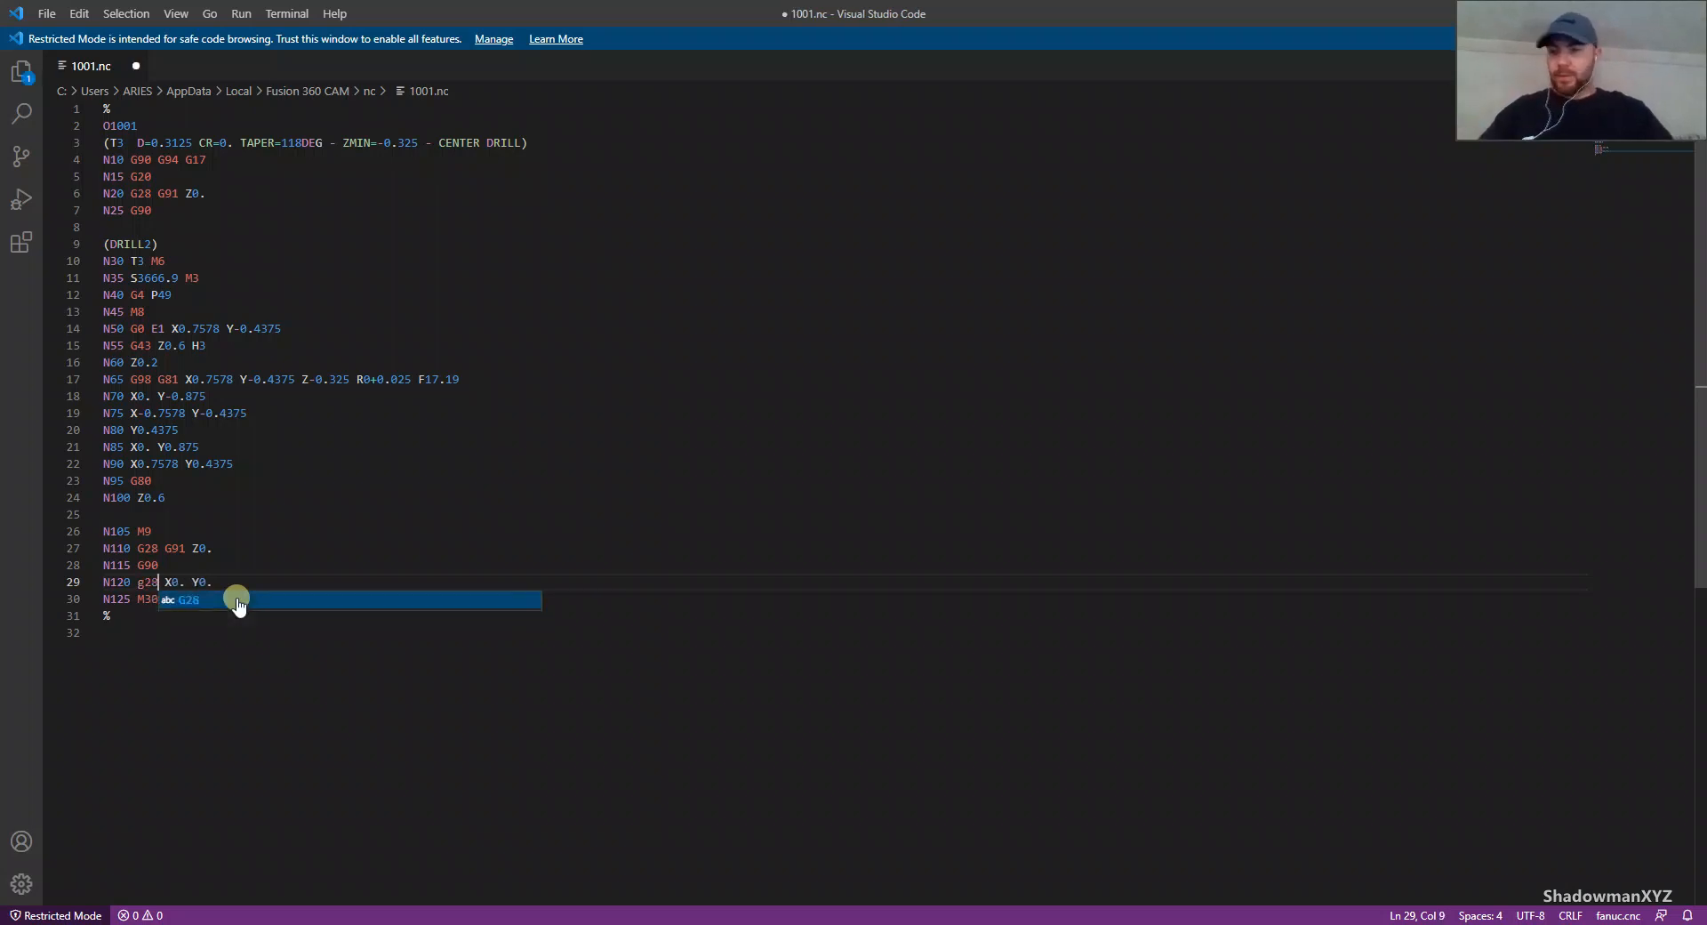
{"action": "key", "text": "BackSpace"}
{"action": "key", "text": "BackSpace"}
{"action": "key", "text": "BackSpace"}
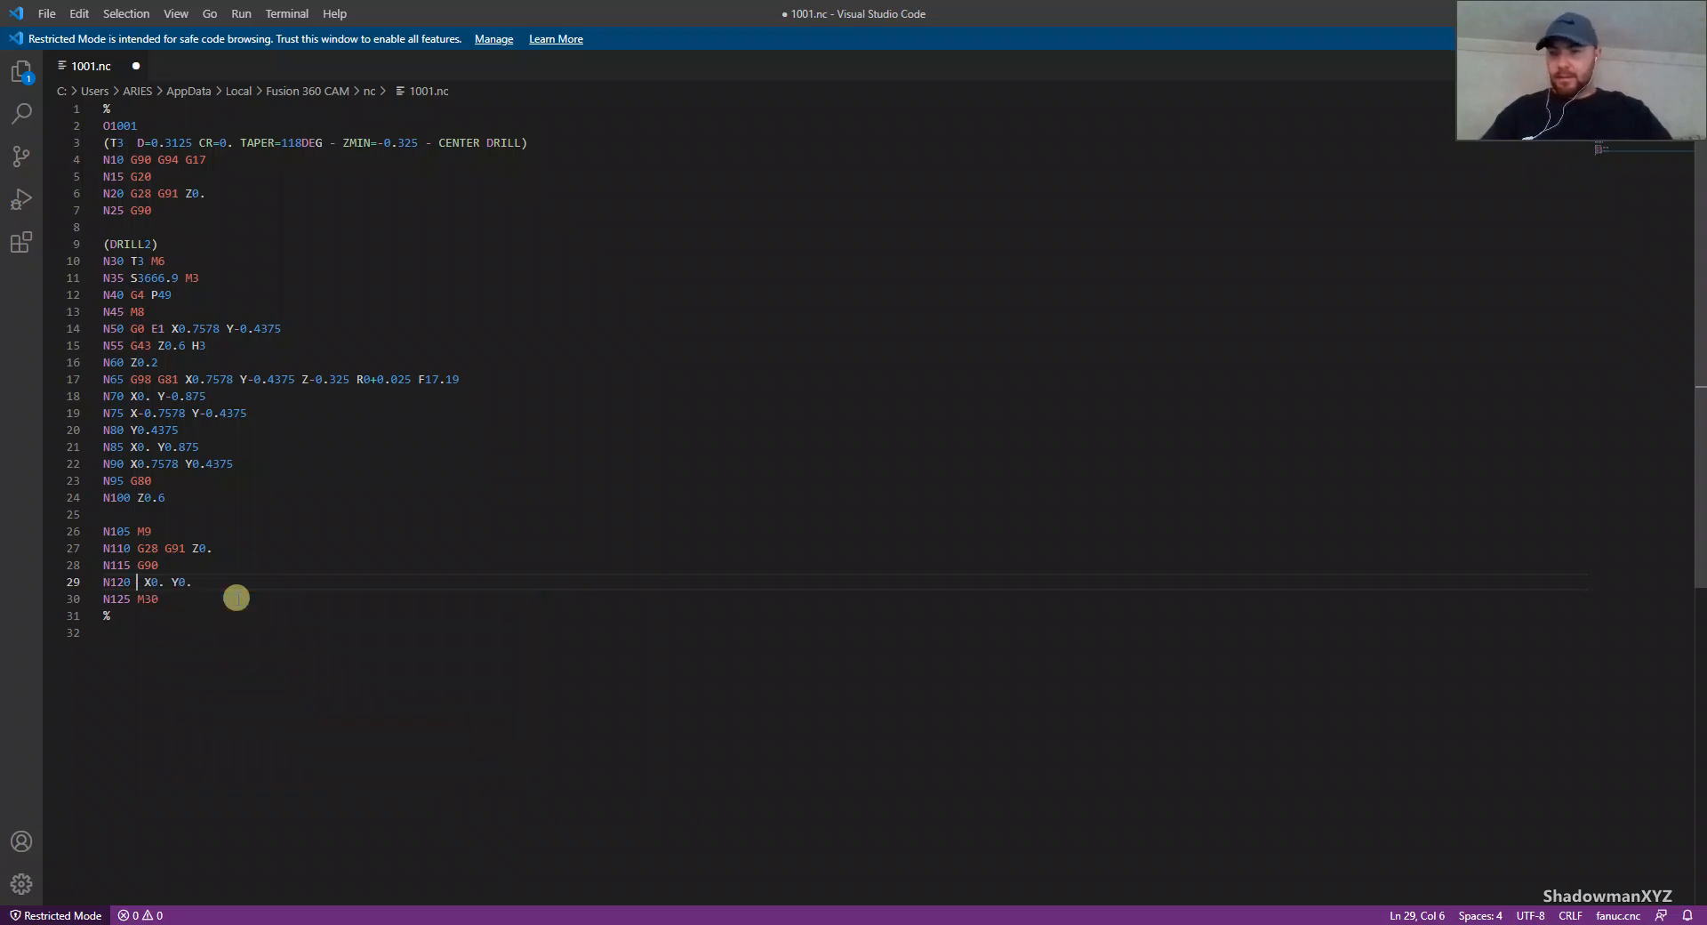
{"action": "type", "text": "G28"}
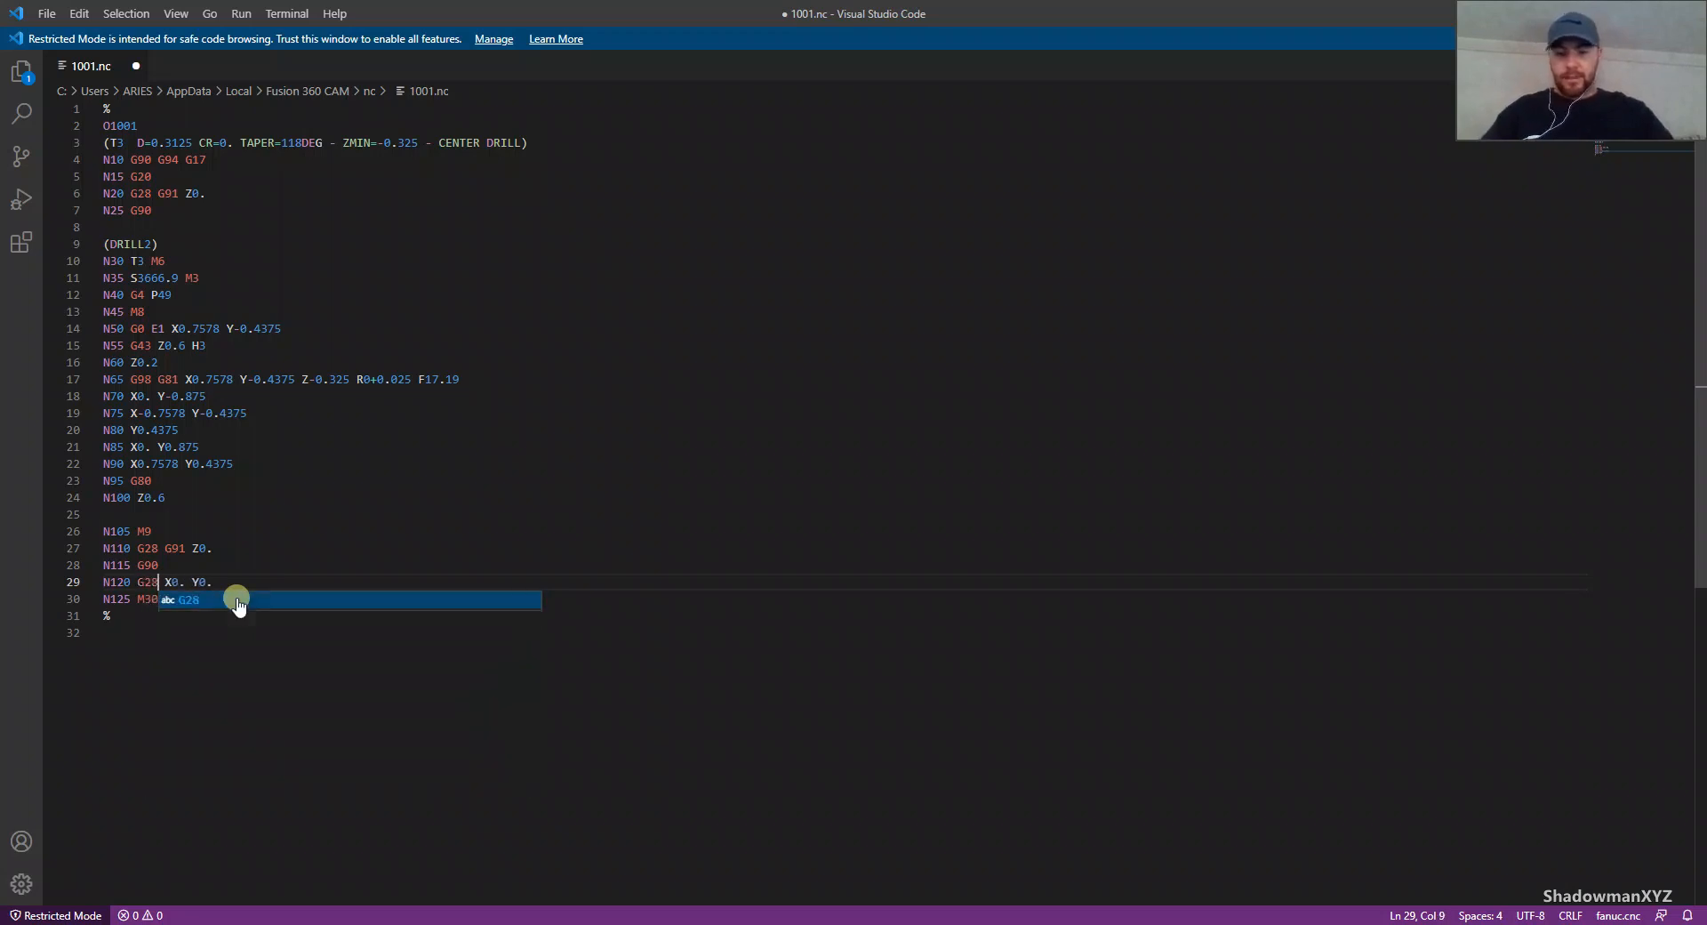
Step: Add Z0.0 to the end of line N120, after the X and Y home coordinates
{"action": "key", "text": "Right"}
{"action": "key", "text": "Right"}
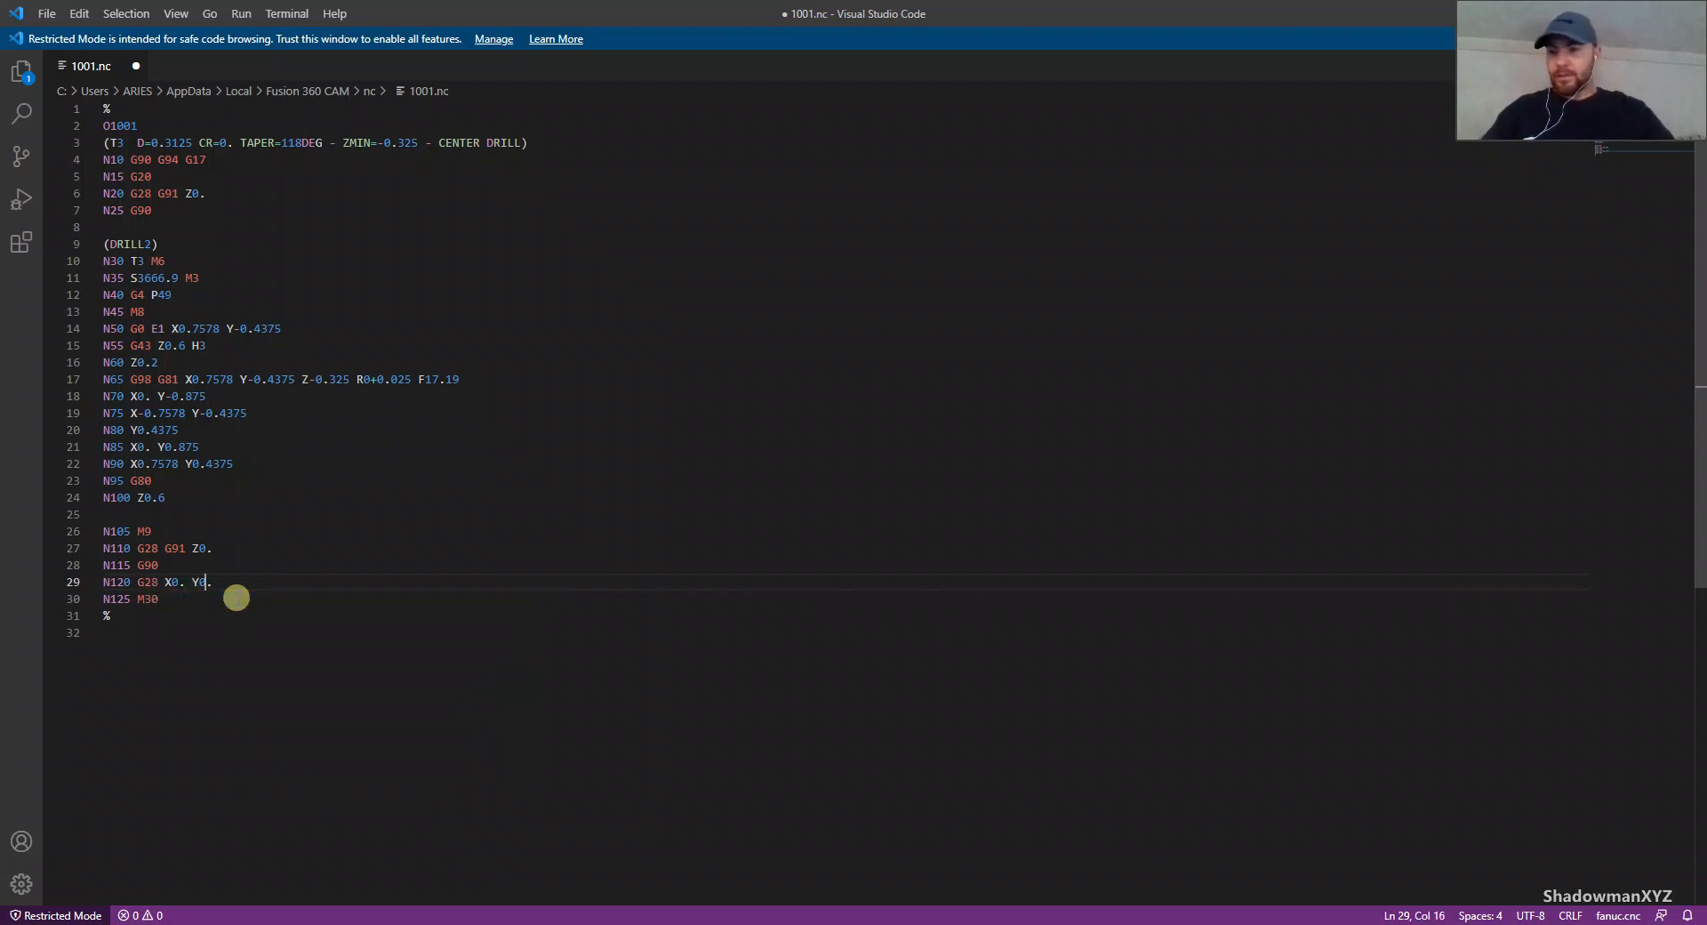
{"action": "type", "text": "Z0.0"}
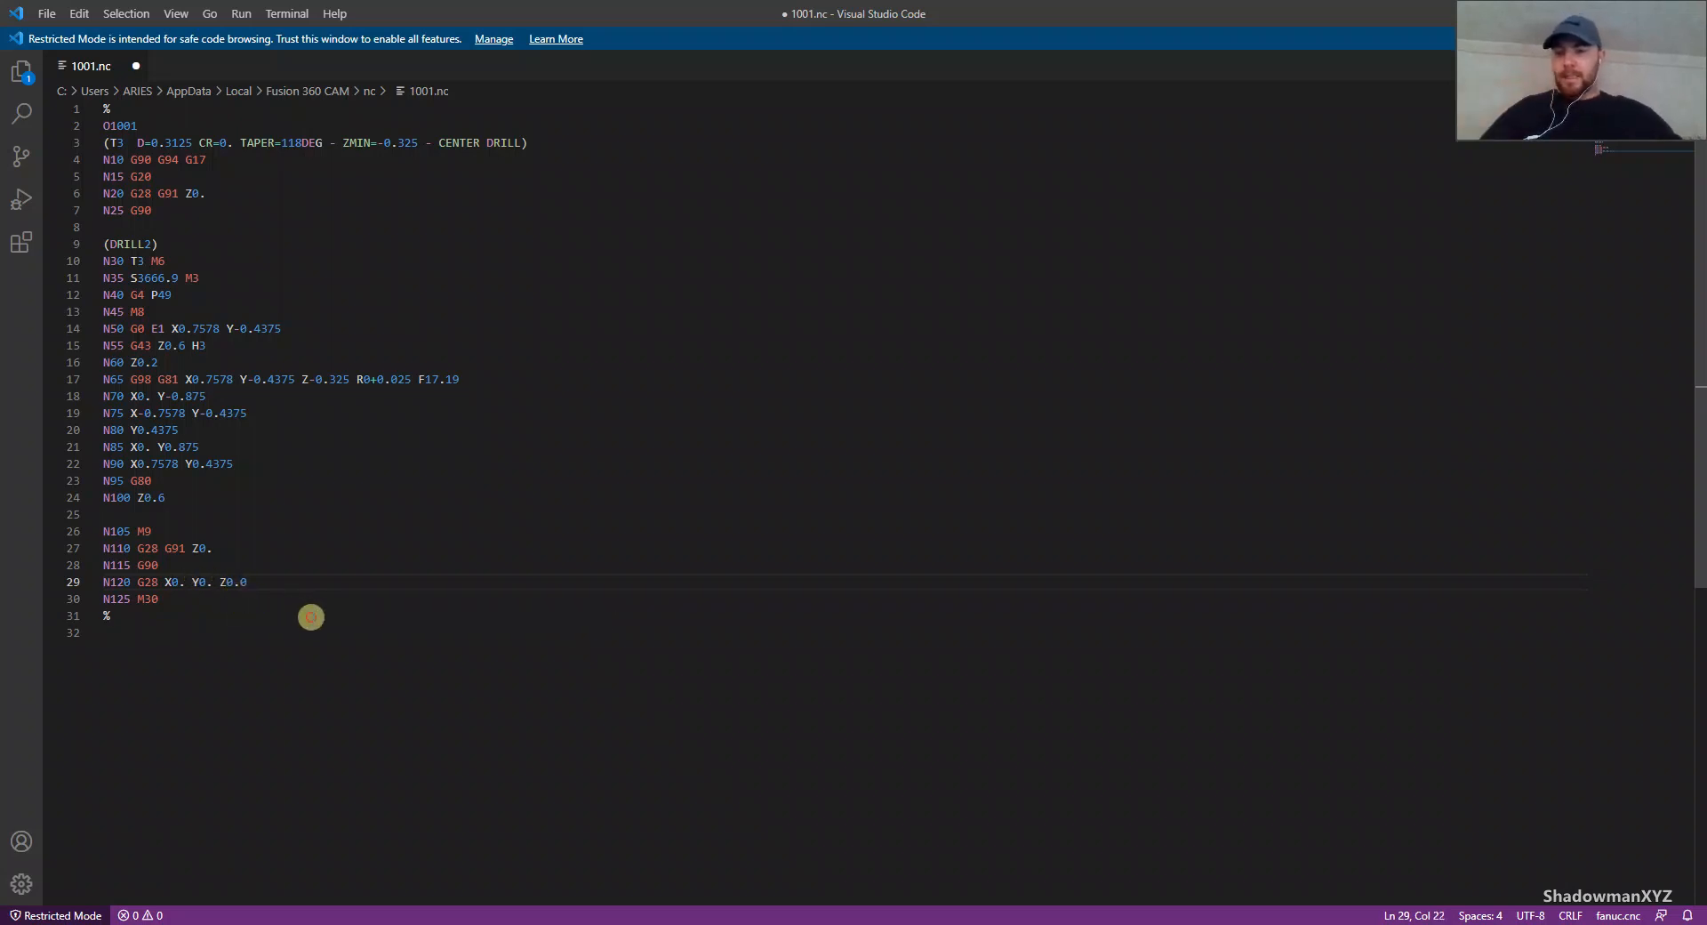
{"action": "left_click", "coordinate": [293, 616]}
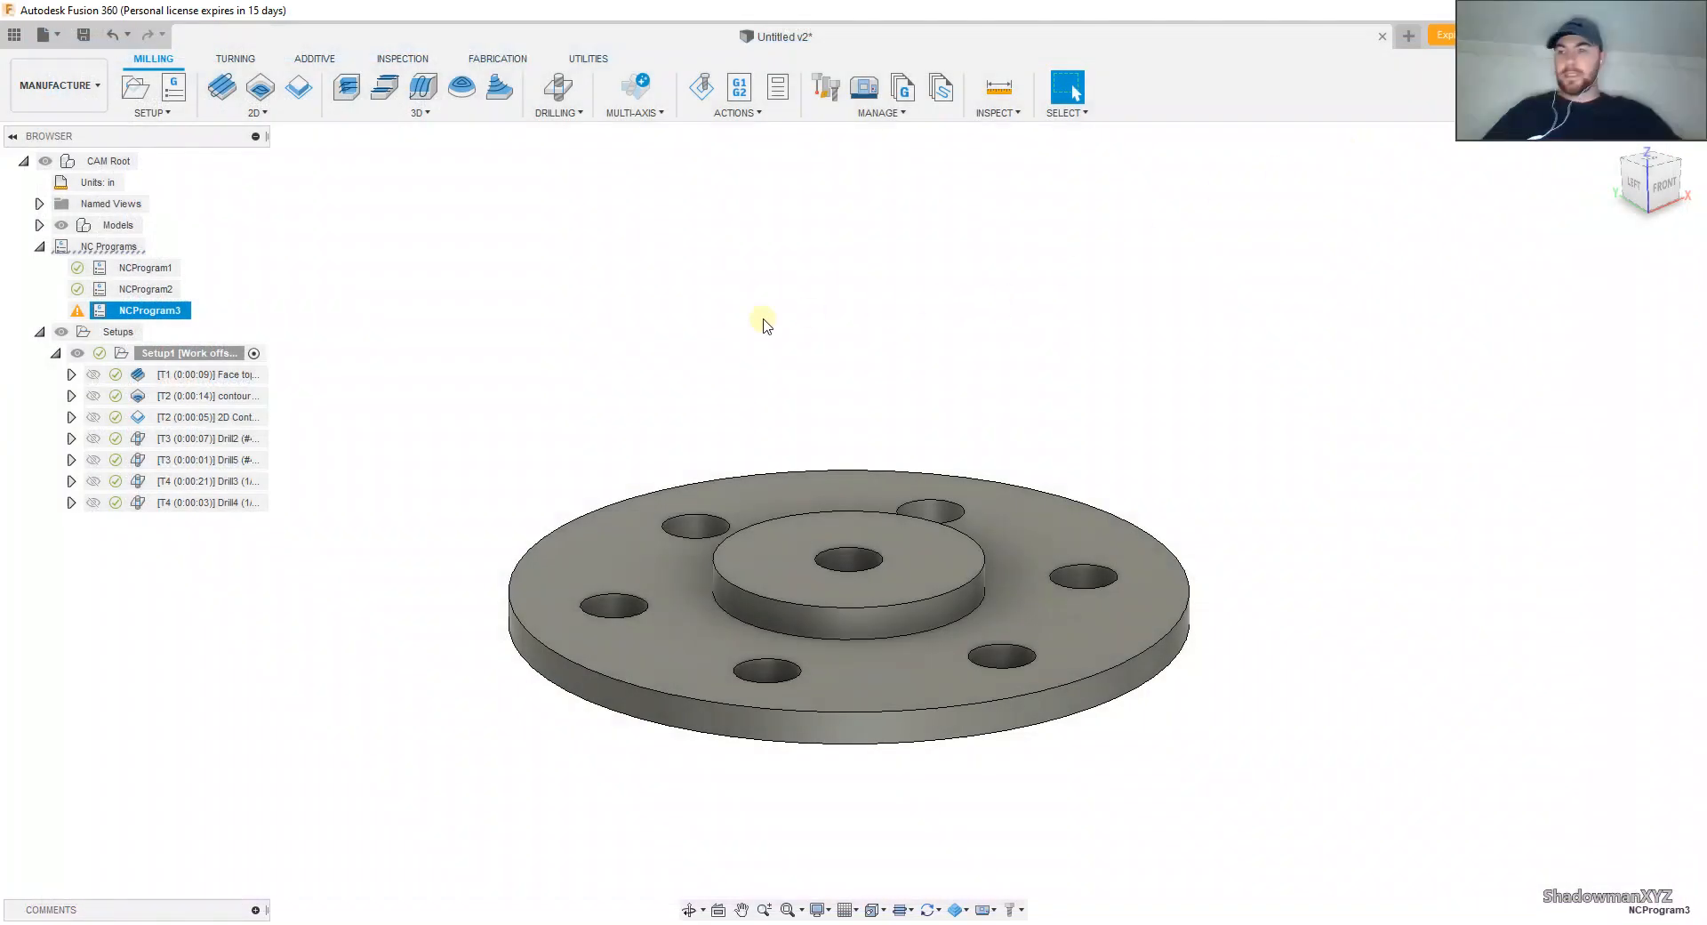
Step: Switch to Fusion 360, collapse Setup1 and create a second setup with the Milling operation type
{"action": "middle_click_drag", "start_coordinate": [422, 470], "coordinate": [442, 404]}
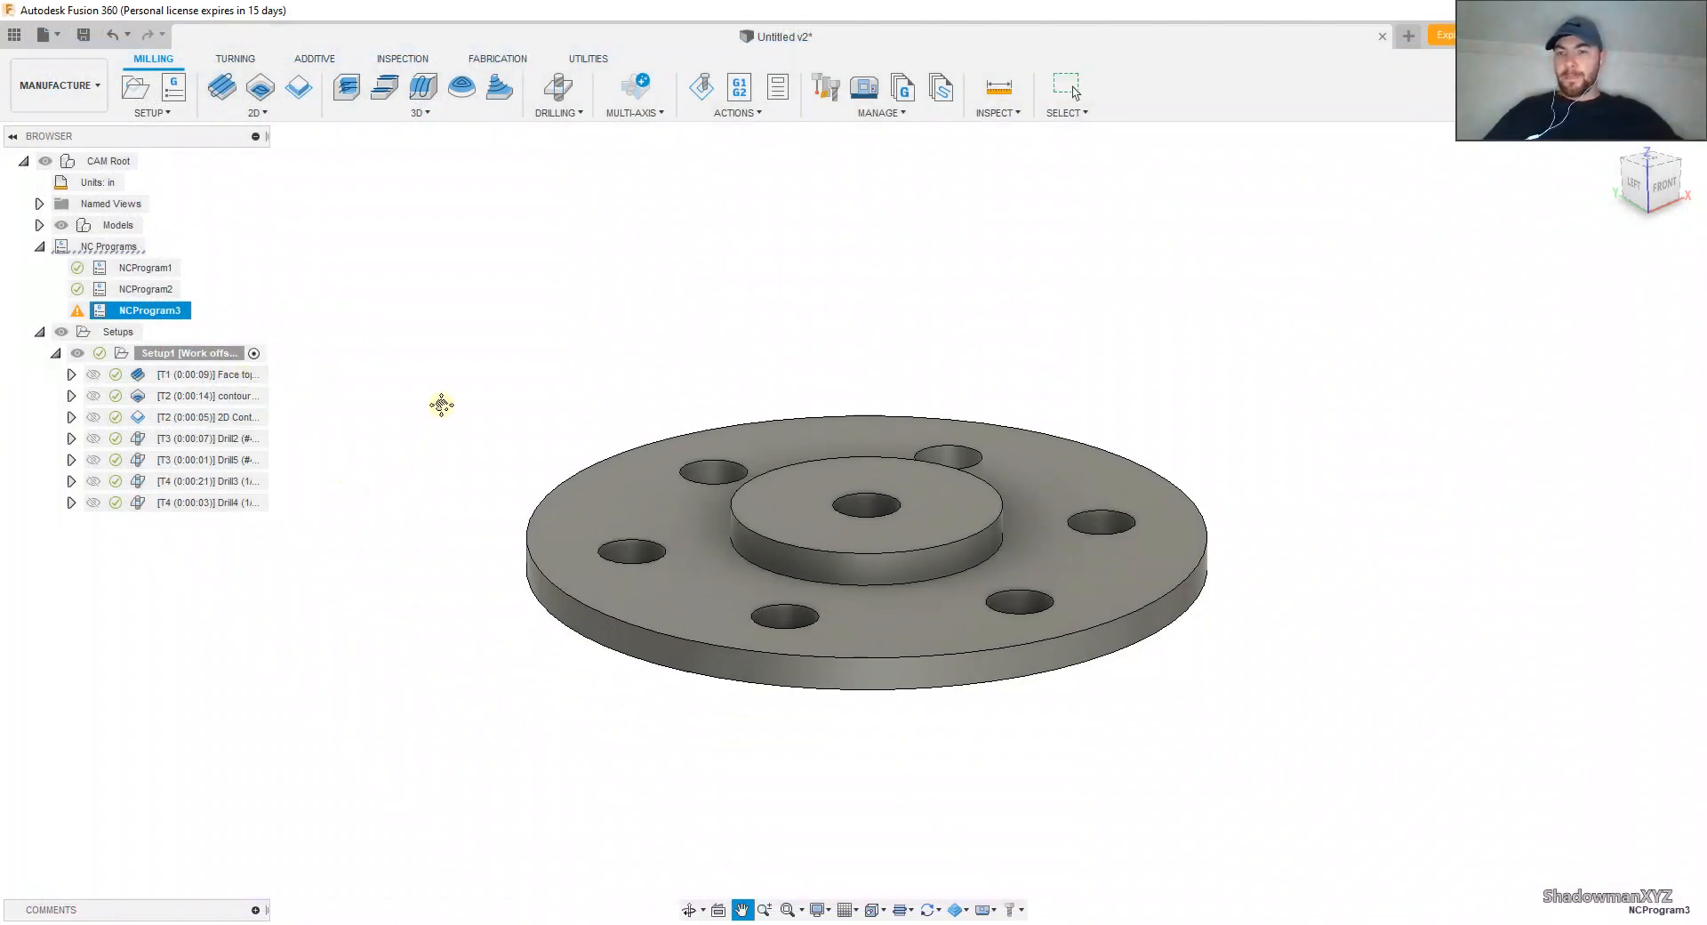
{"action": "left_click", "coordinate": [55, 353]}
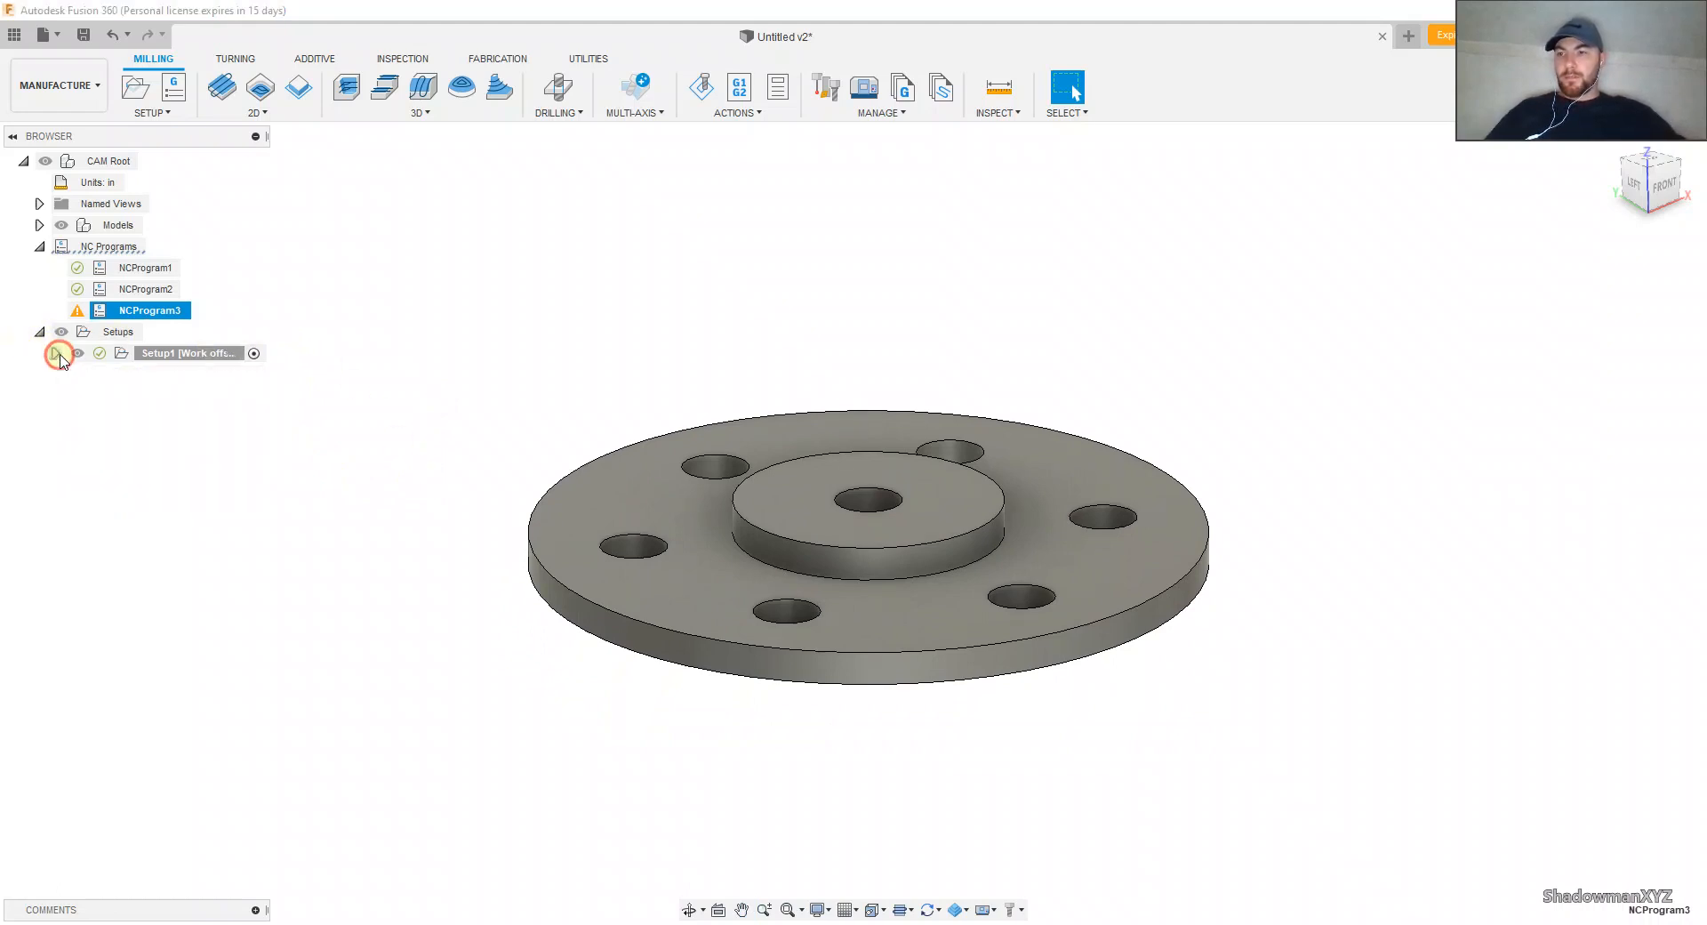
{"action": "left_click", "coordinate": [161, 114]}
{"action": "left_click", "coordinate": [153, 135]}
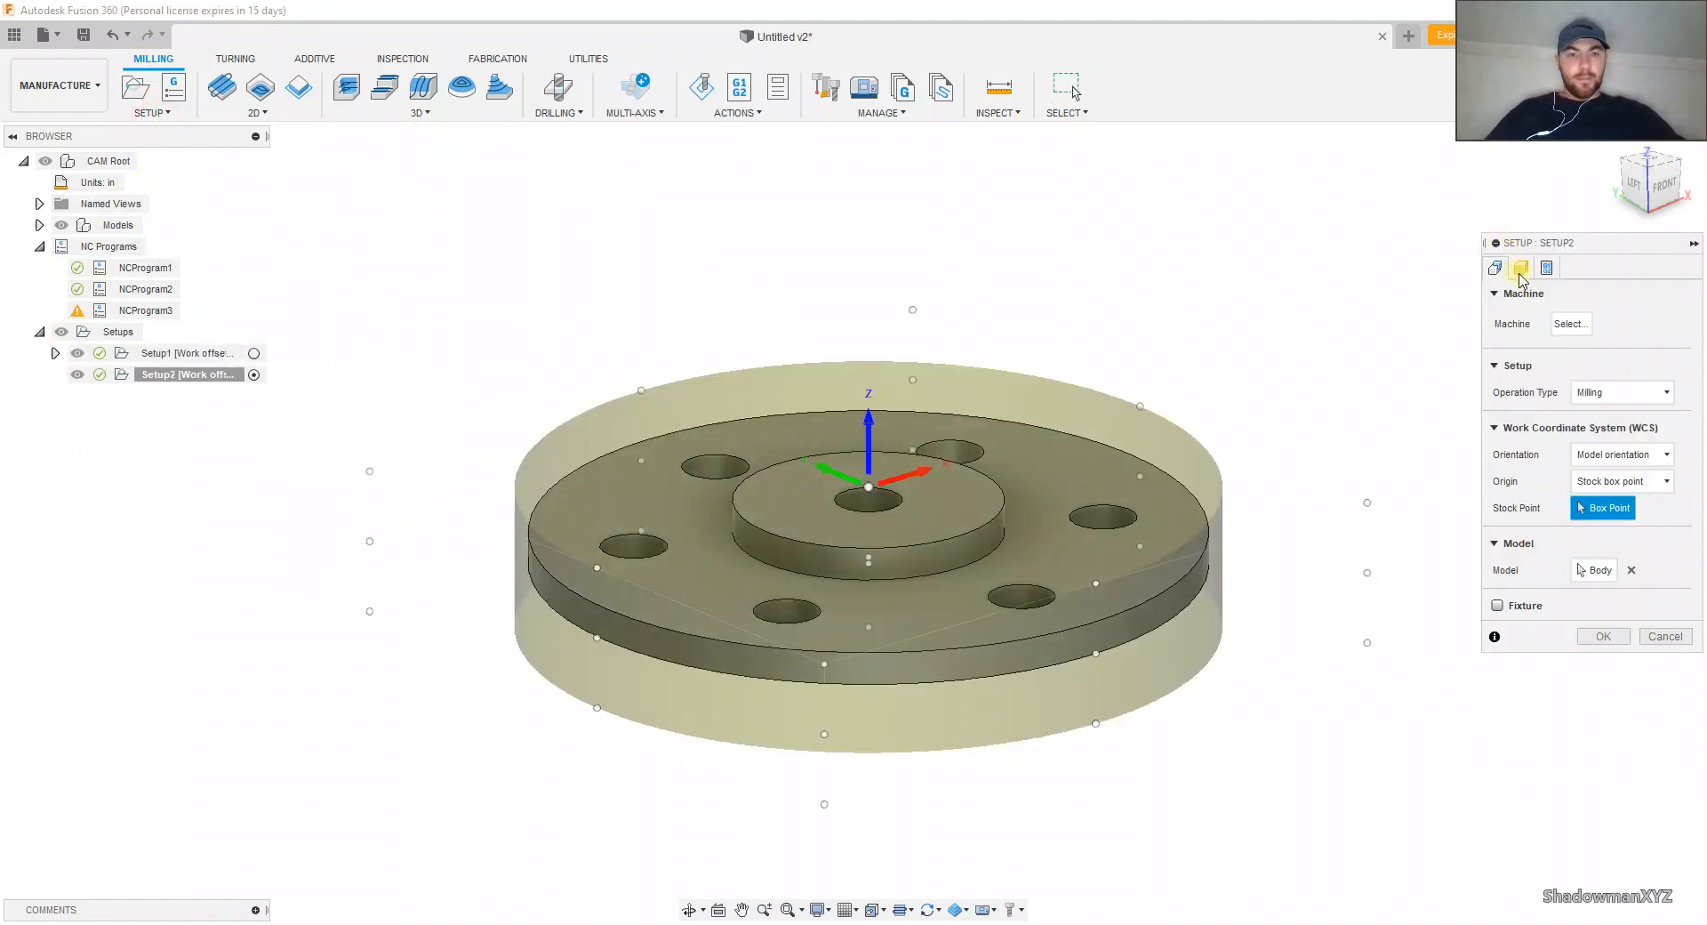
{"action": "left_click", "coordinate": [1594, 392]}
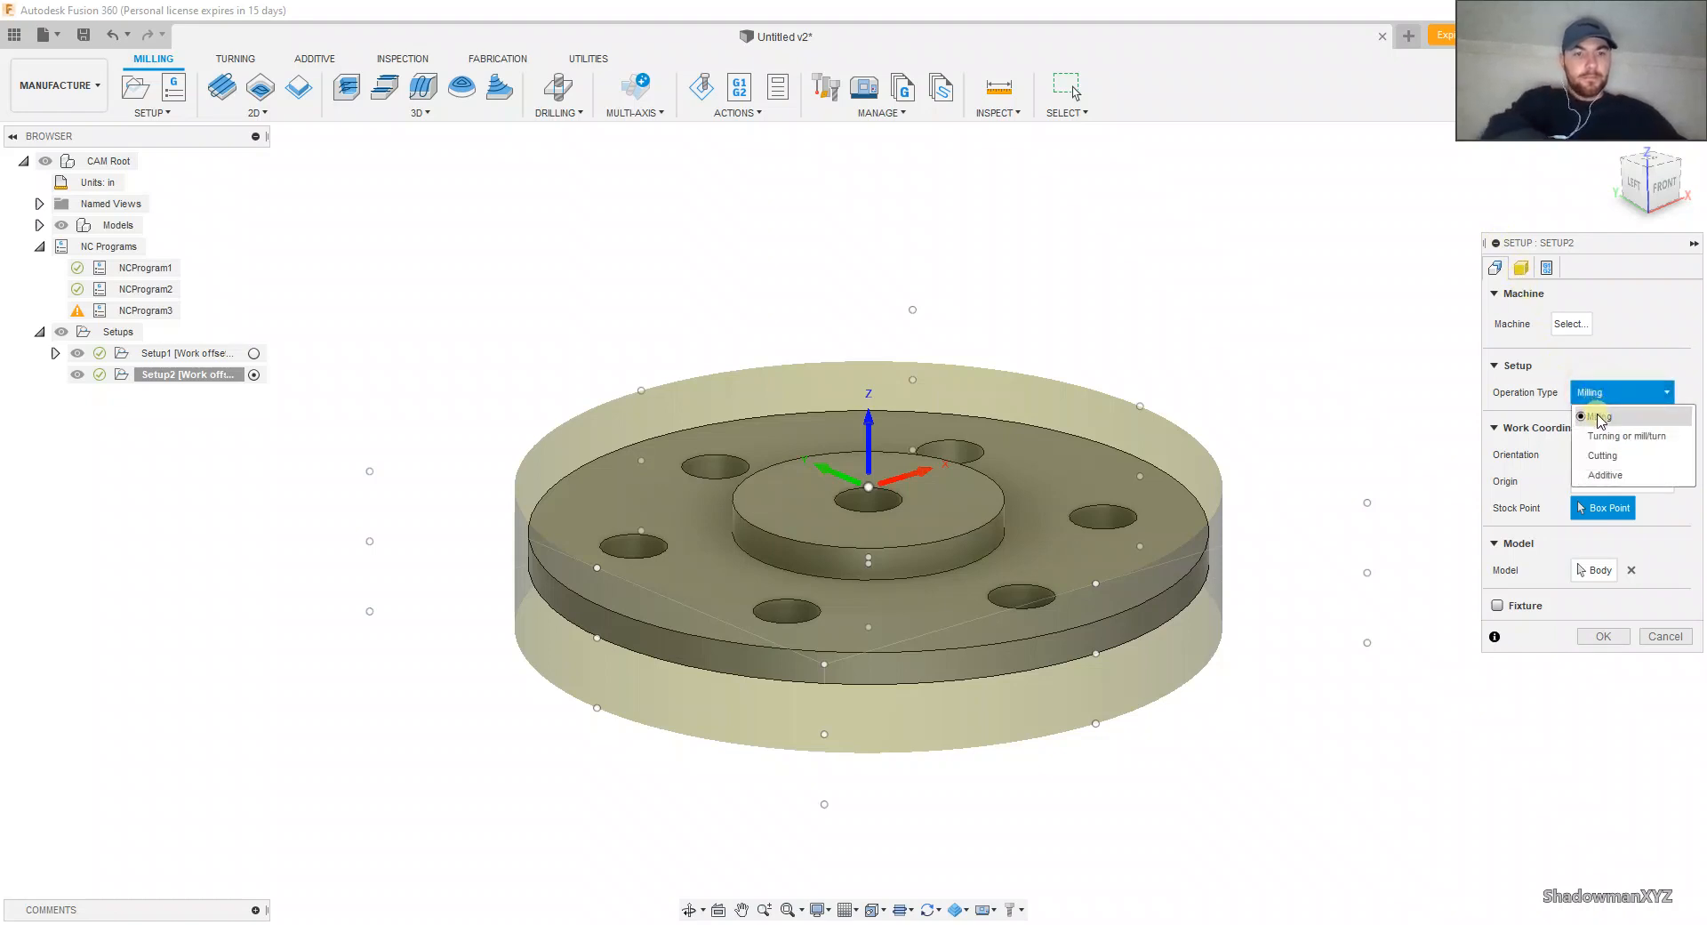
{"action": "left_click", "coordinate": [1597, 415]}
Step: Review the new setup's stock mode and Continue Rest Machining option
{"action": "left_click", "coordinate": [1521, 268]}
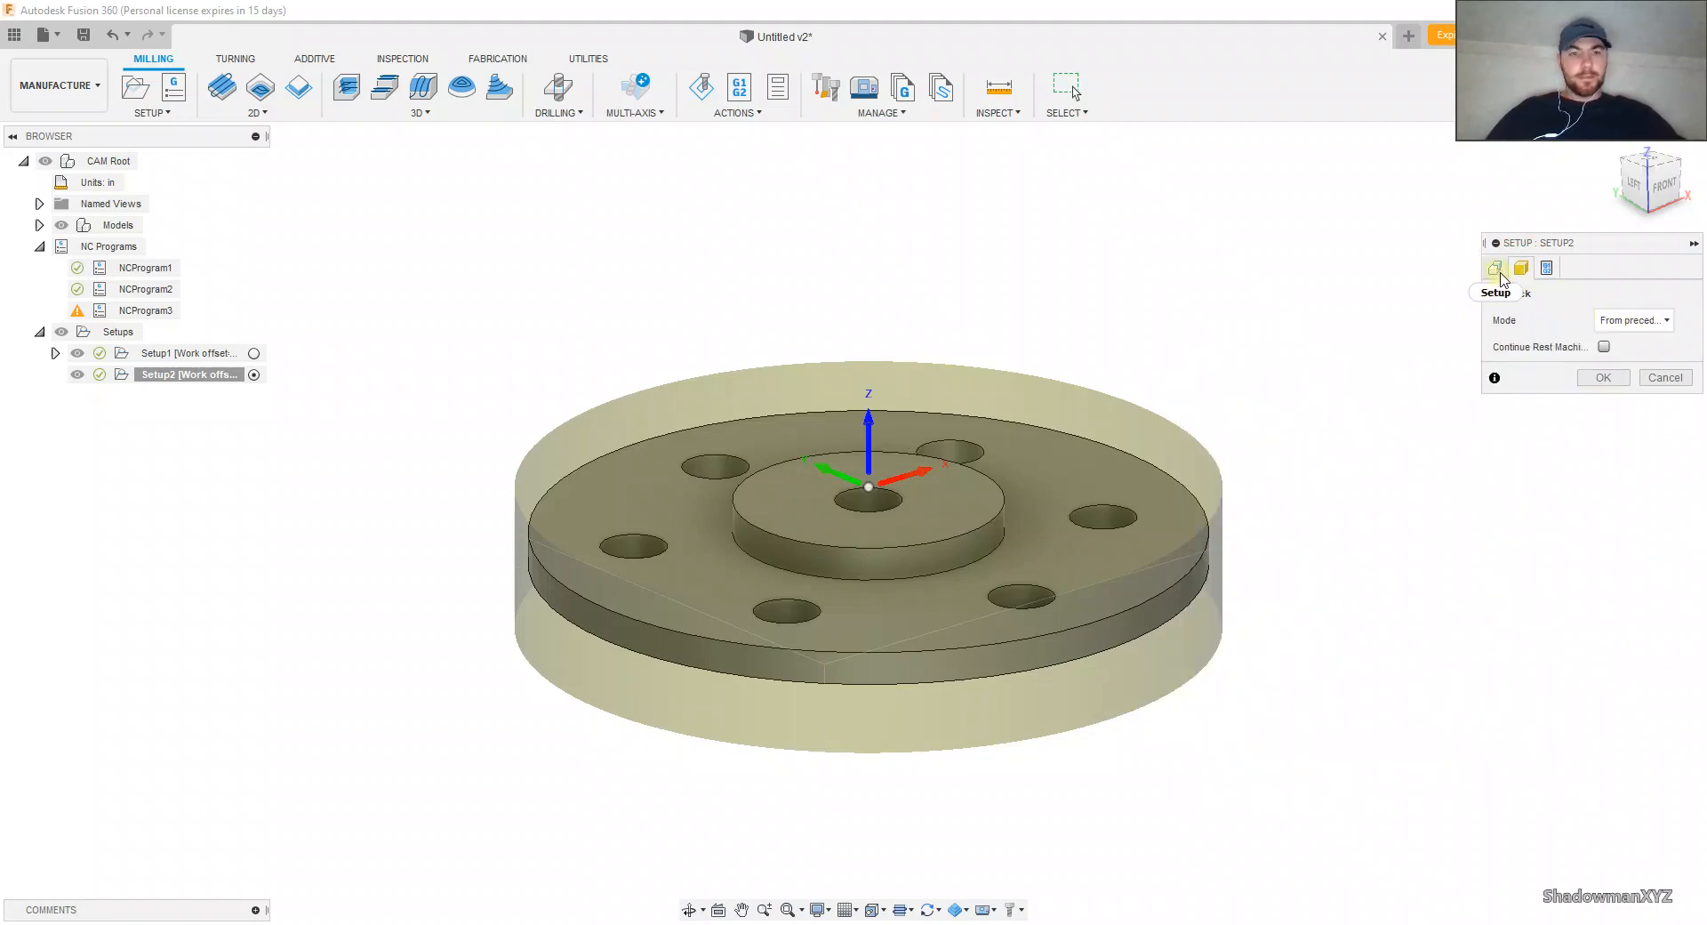
{"action": "left_click", "coordinate": [1604, 346]}
{"action": "left_click", "coordinate": [1496, 267]}
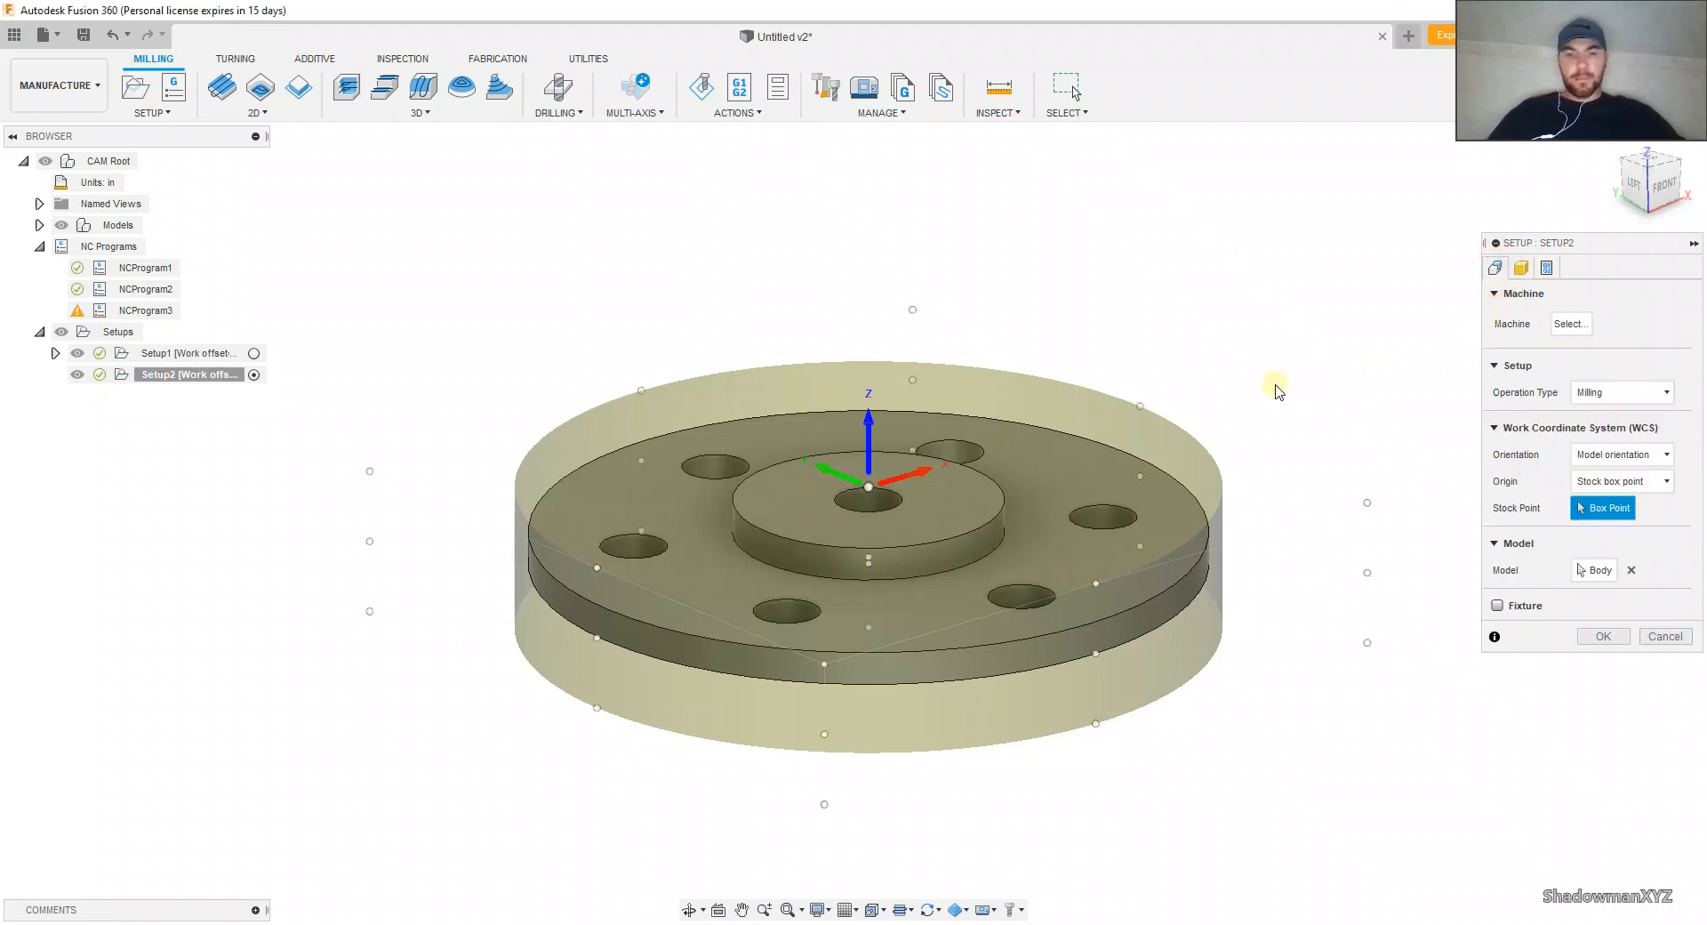
Step: Place the new setup's origin on the stock box point at the center of the flange's underside
{"action": "middle_click_drag", "start_coordinate": [1277, 385], "coordinate": [1317, 115], "text": "shift"}
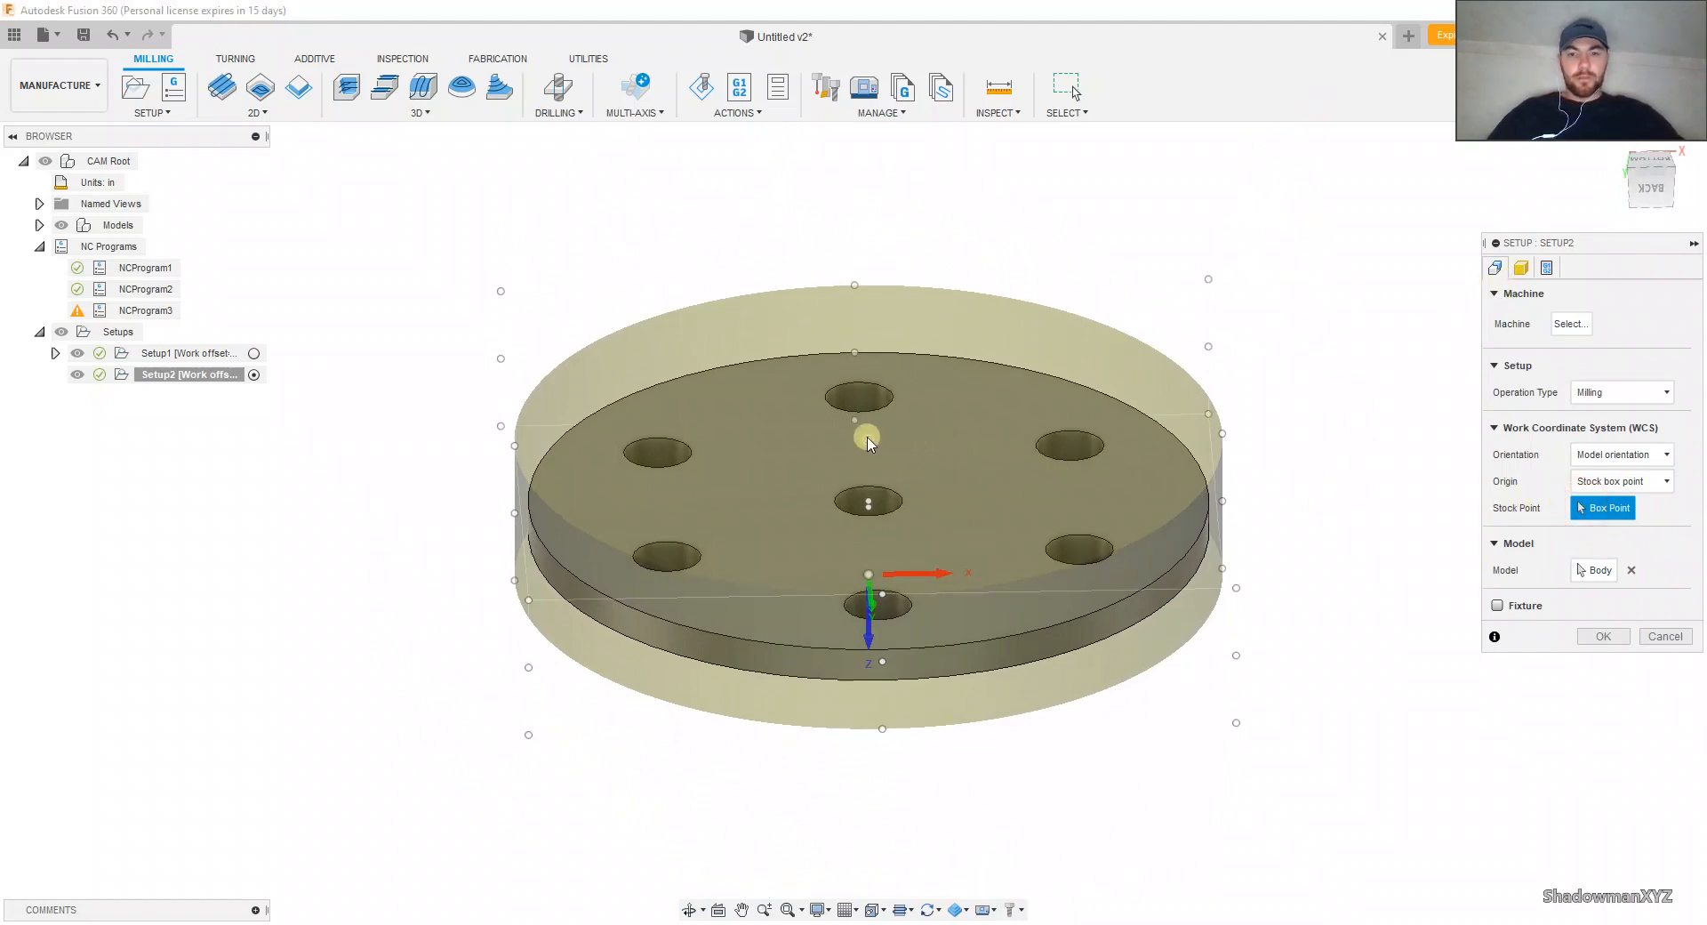
{"action": "middle_click_drag", "start_coordinate": [882, 459], "coordinate": [914, 405], "text": "shift"}
{"action": "left_click", "coordinate": [871, 429]}
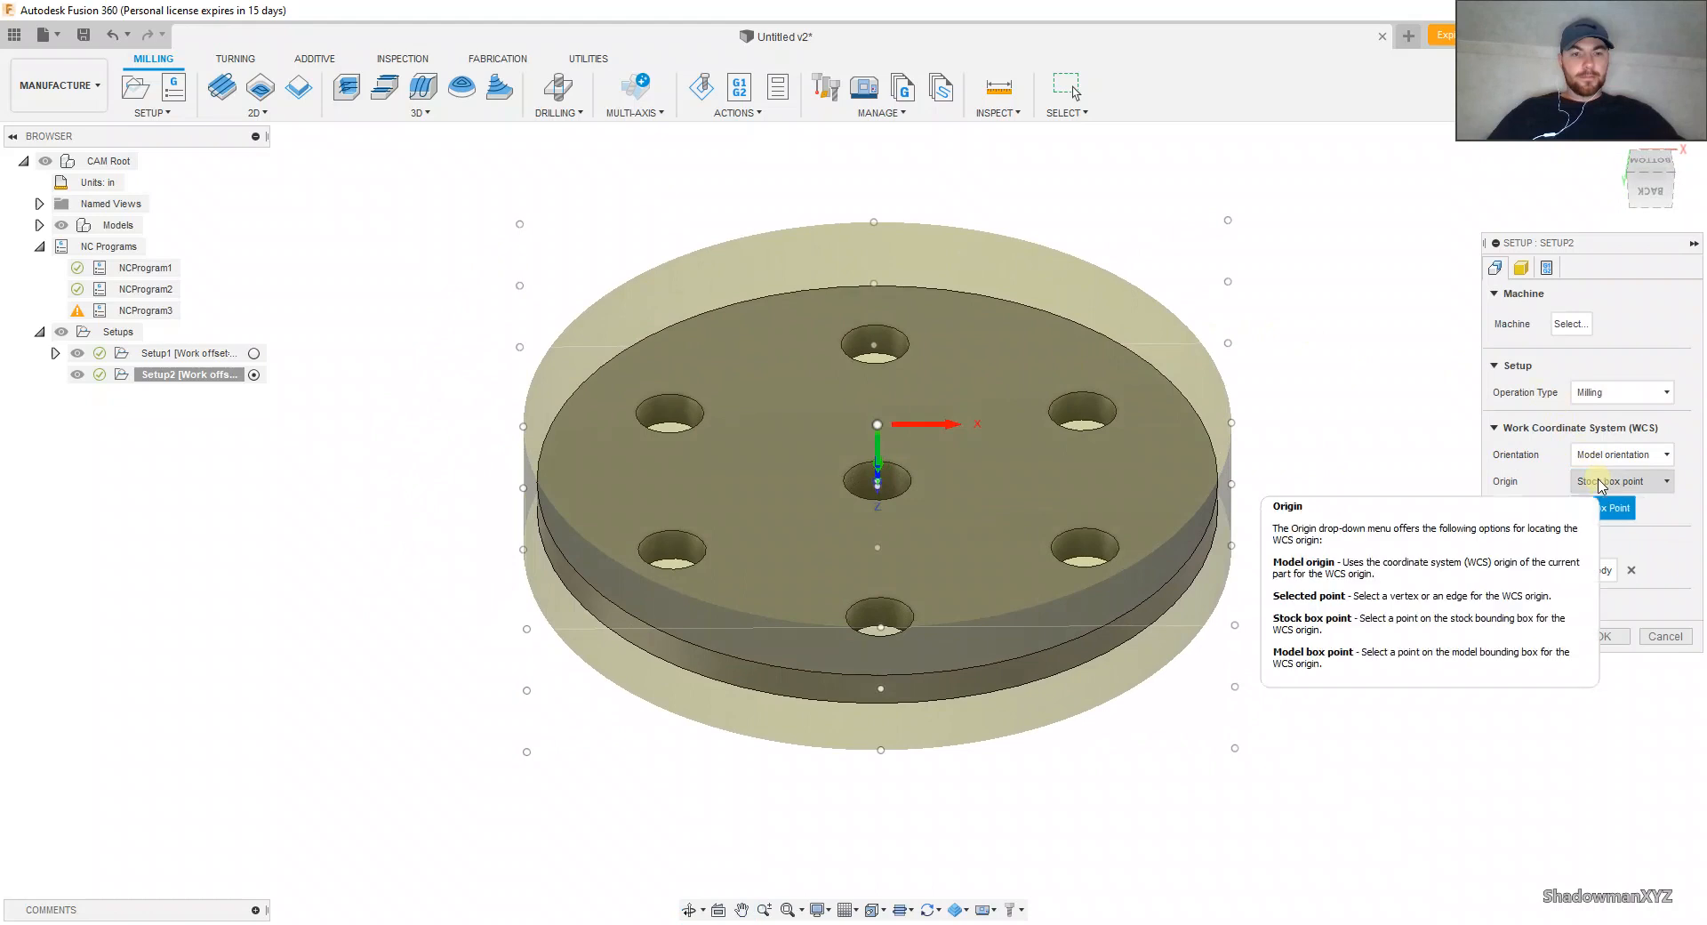
Step: Try to orient the work coordinate system with the flange's underside face as Z axis, and return to Model orientation
{"action": "left_click", "coordinate": [1620, 454]}
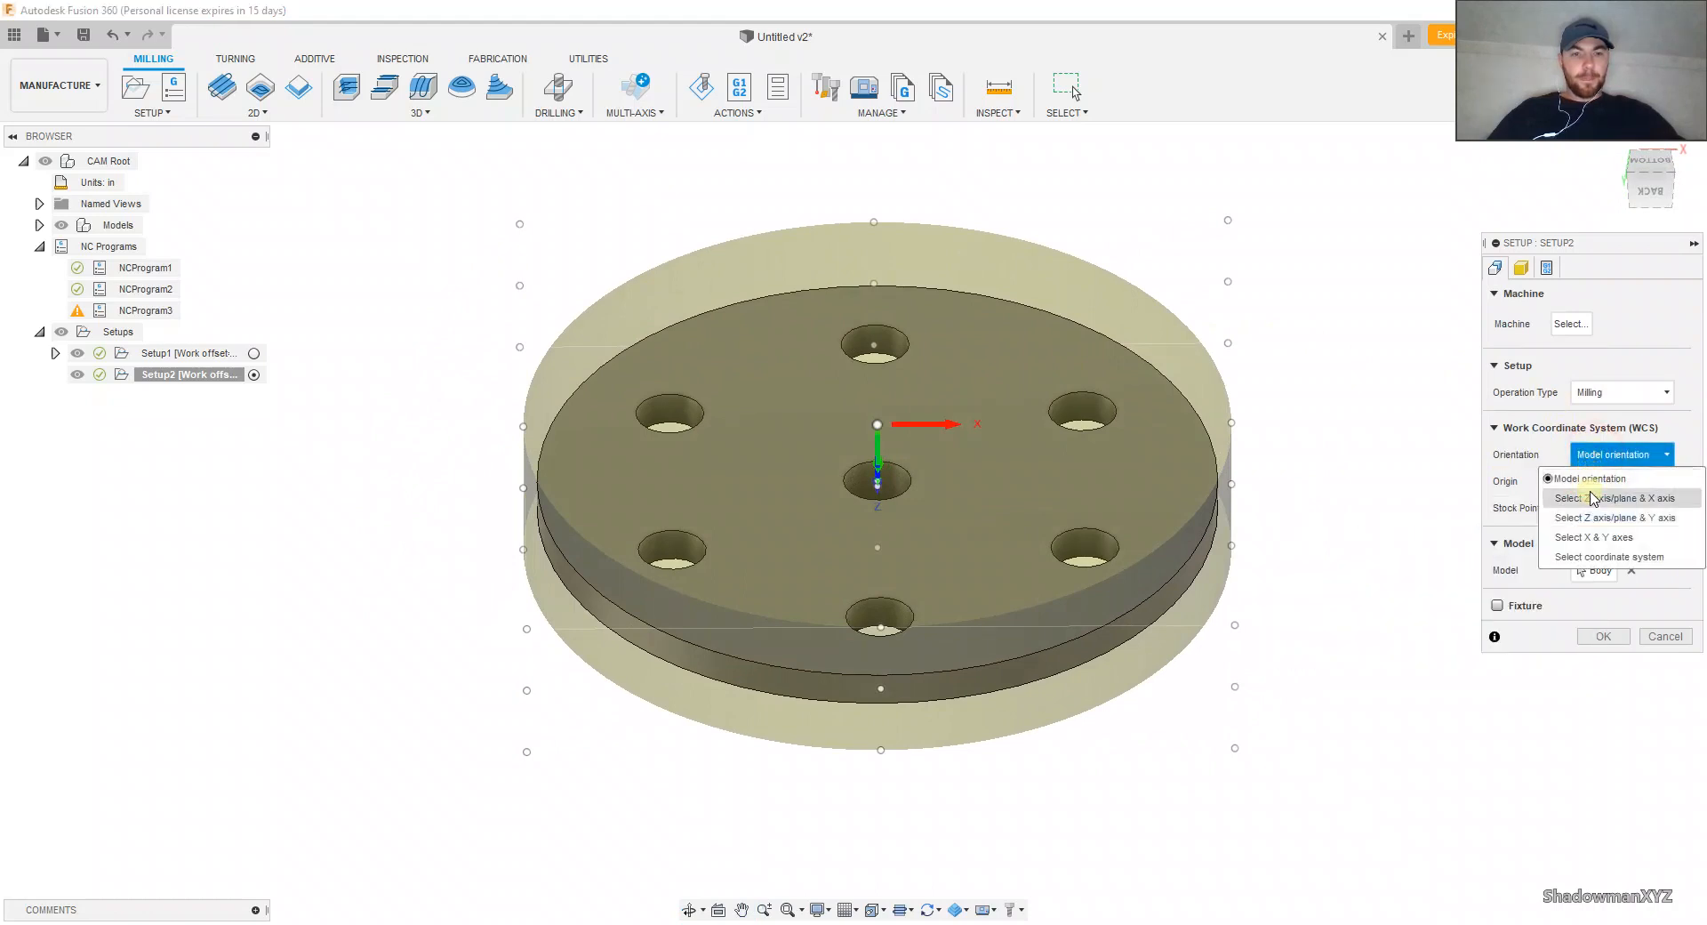
{"action": "left_click", "coordinate": [1589, 493]}
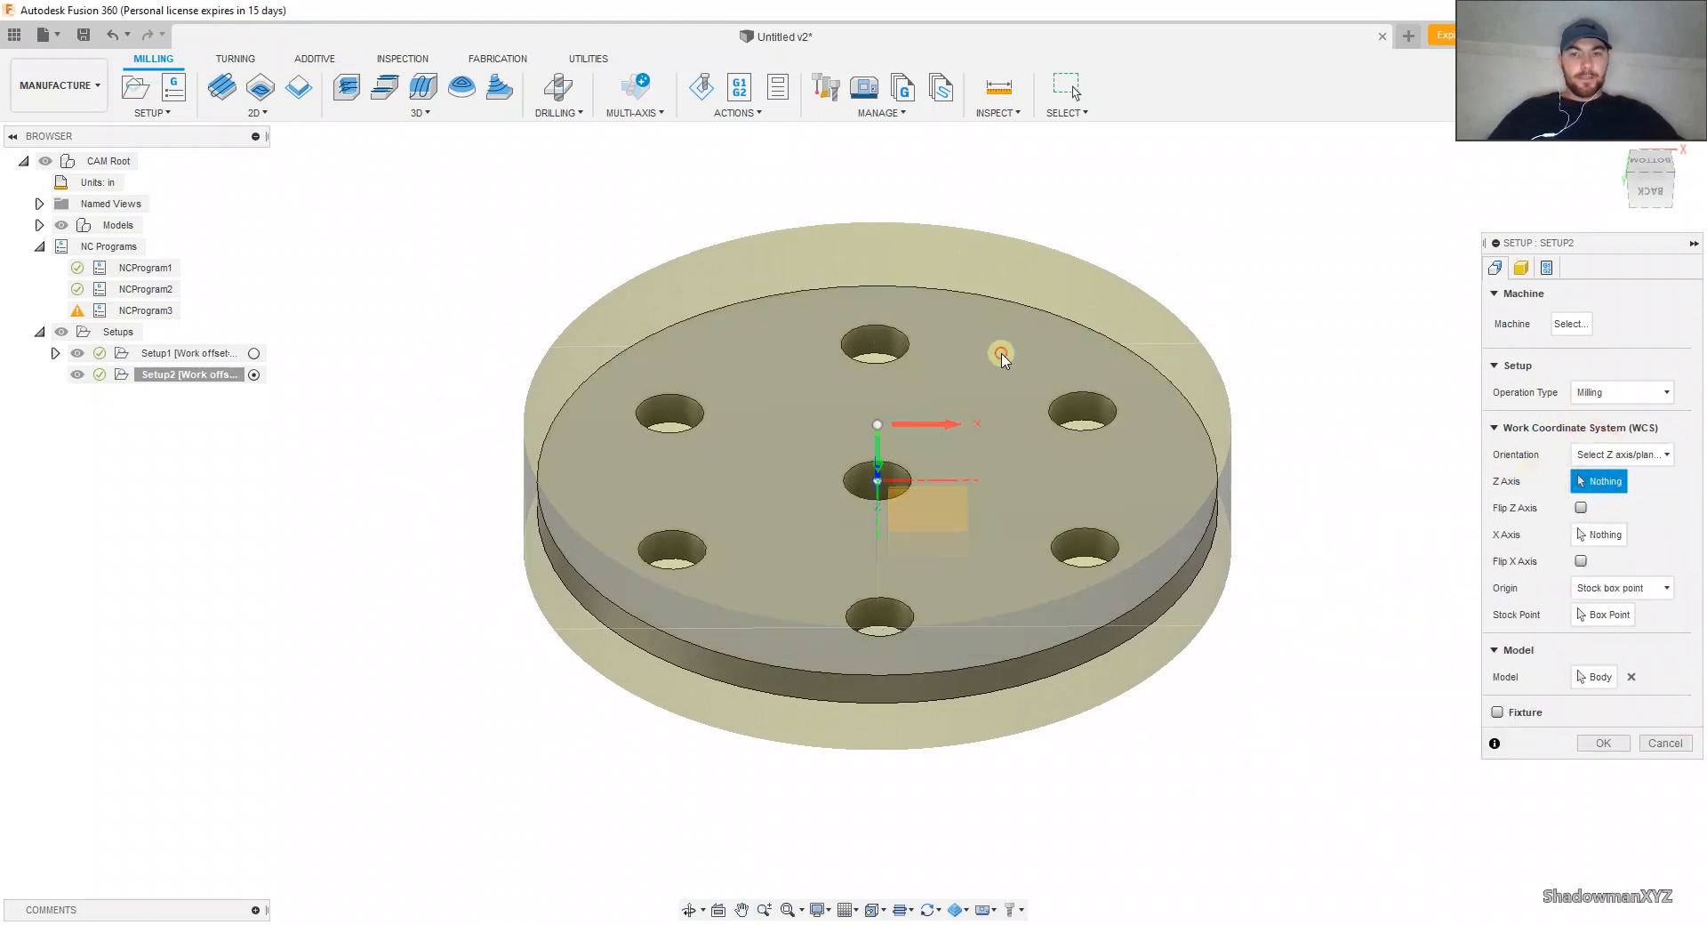
{"action": "left_click", "coordinate": [999, 356]}
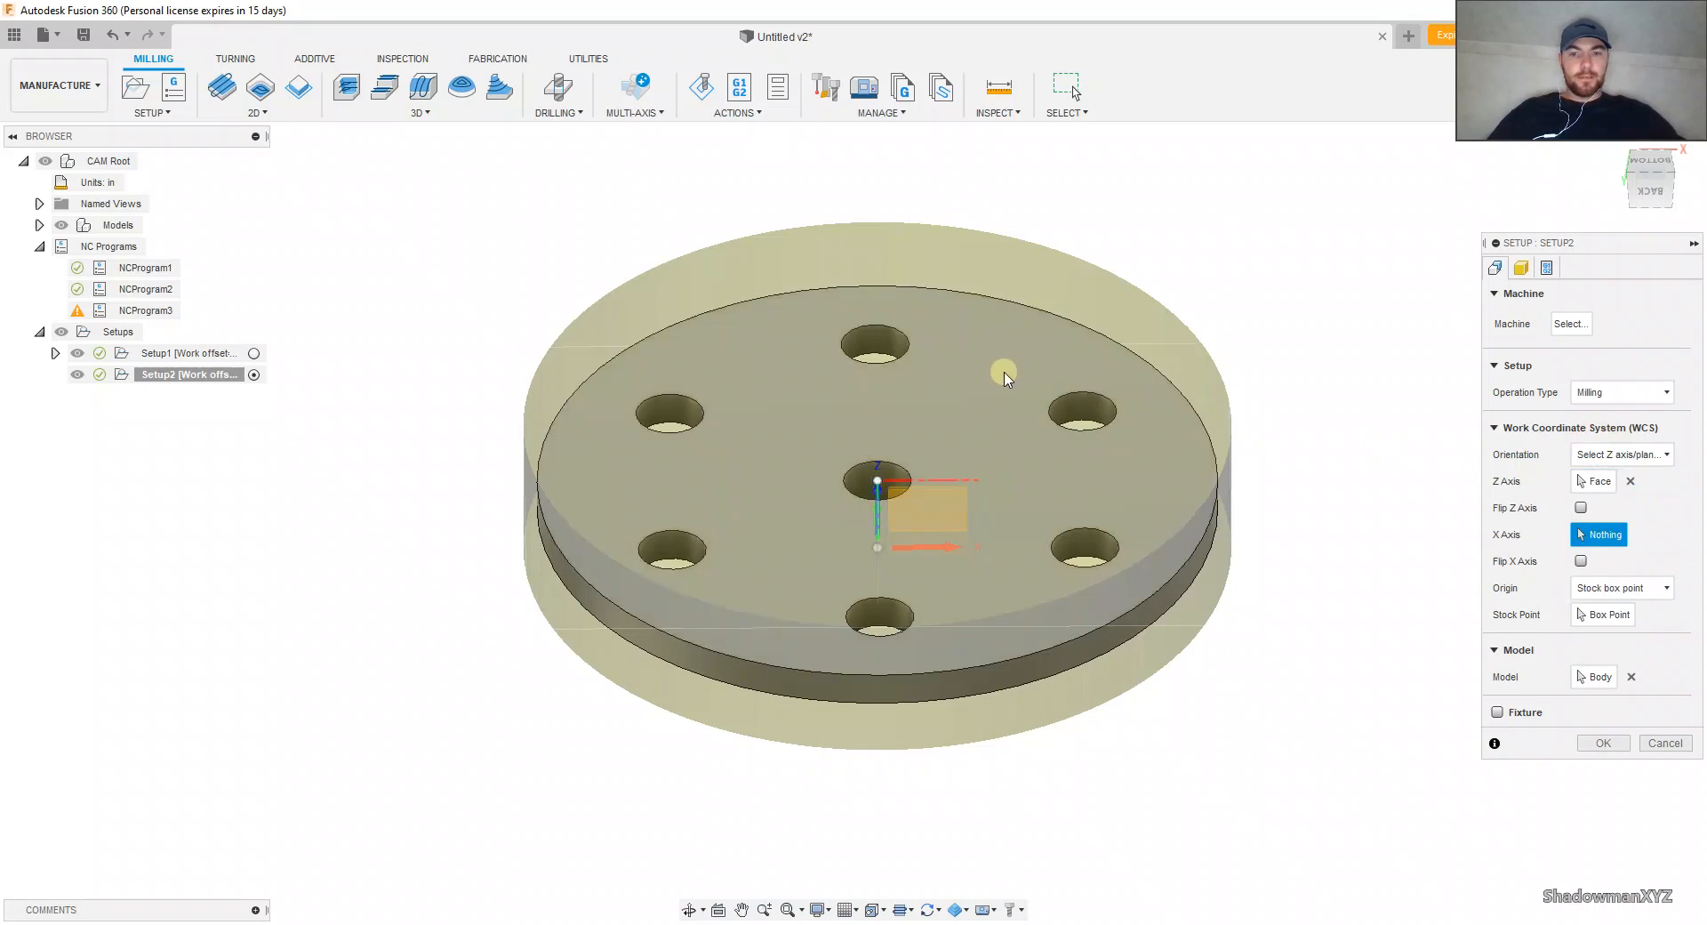
{"action": "middle_click_drag", "start_coordinate": [1001, 380], "coordinate": [997, 374], "text": "shift"}
{"action": "middle_click_drag", "start_coordinate": [993, 402], "coordinate": [998, 362], "text": "shift"}
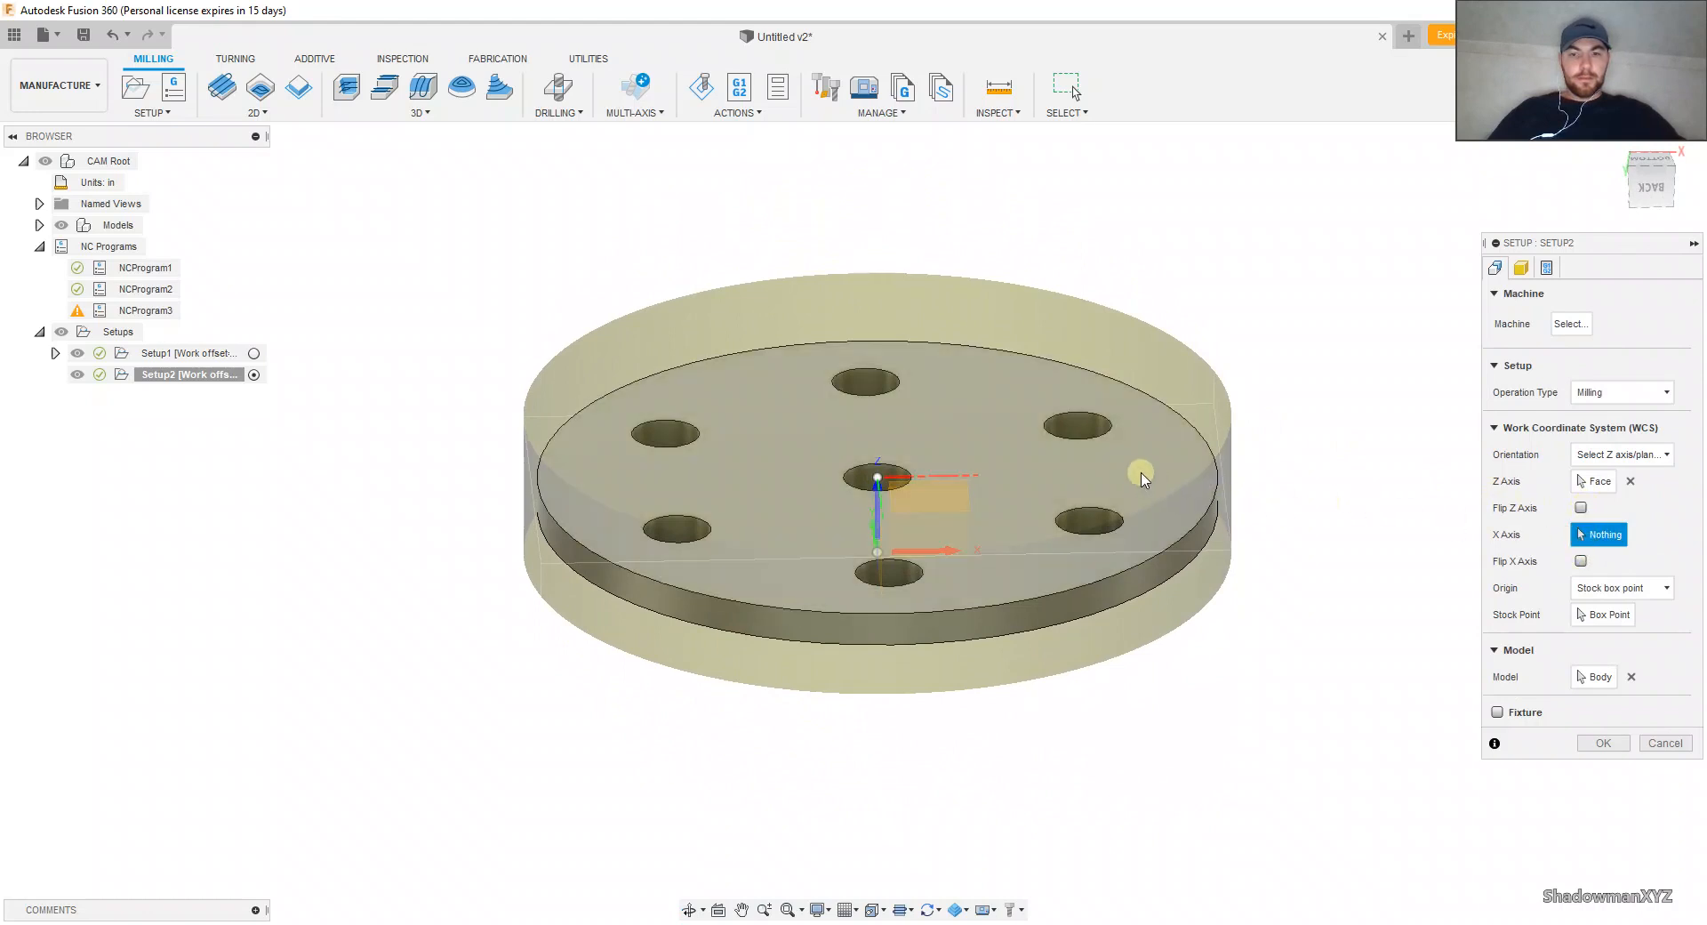
{"action": "left_click", "coordinate": [1591, 456]}
{"action": "left_click", "coordinate": [1589, 475]}
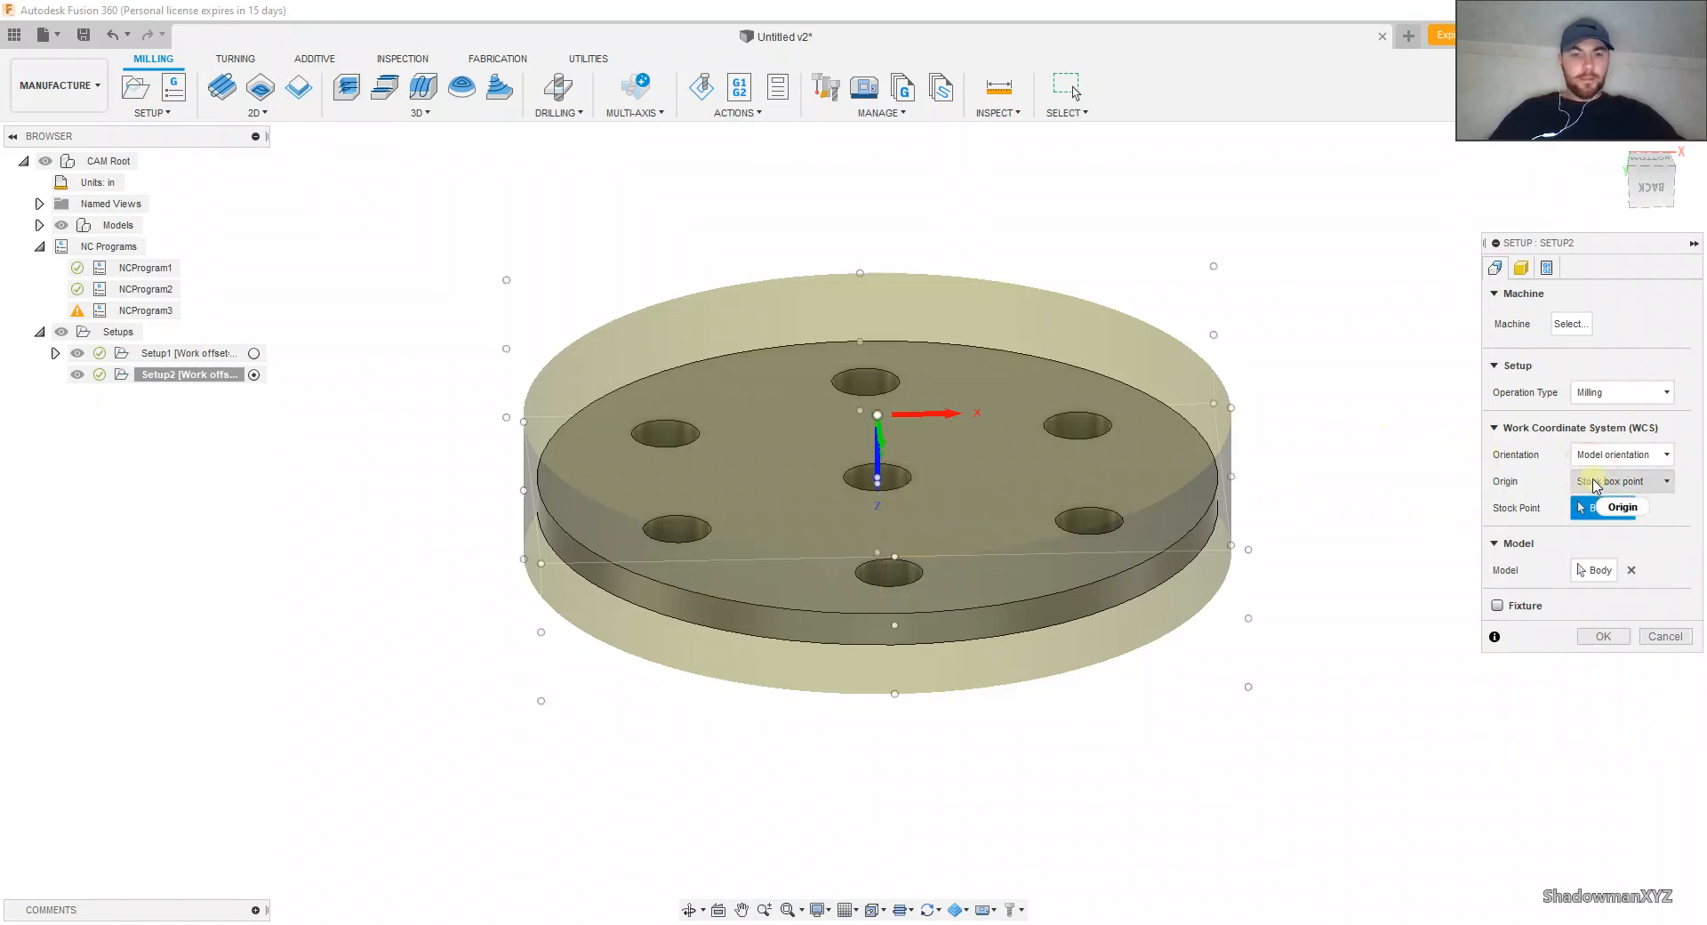
{"action": "left_click", "coordinate": [1595, 483]}
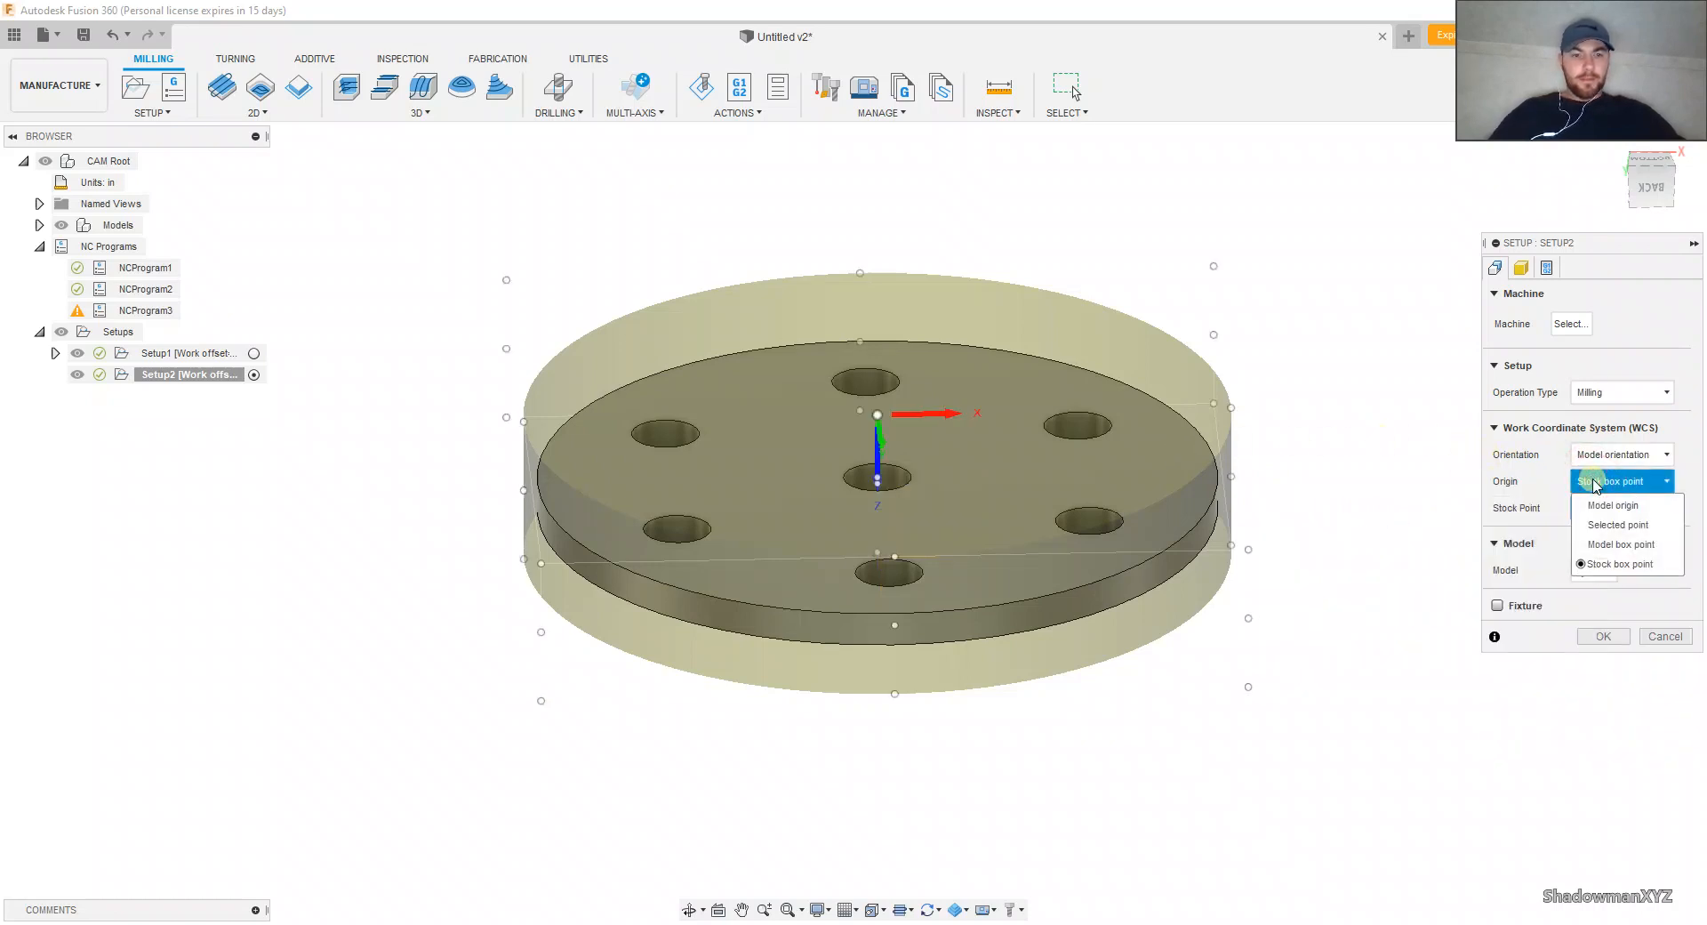
{"action": "left_click", "coordinate": [1595, 484]}
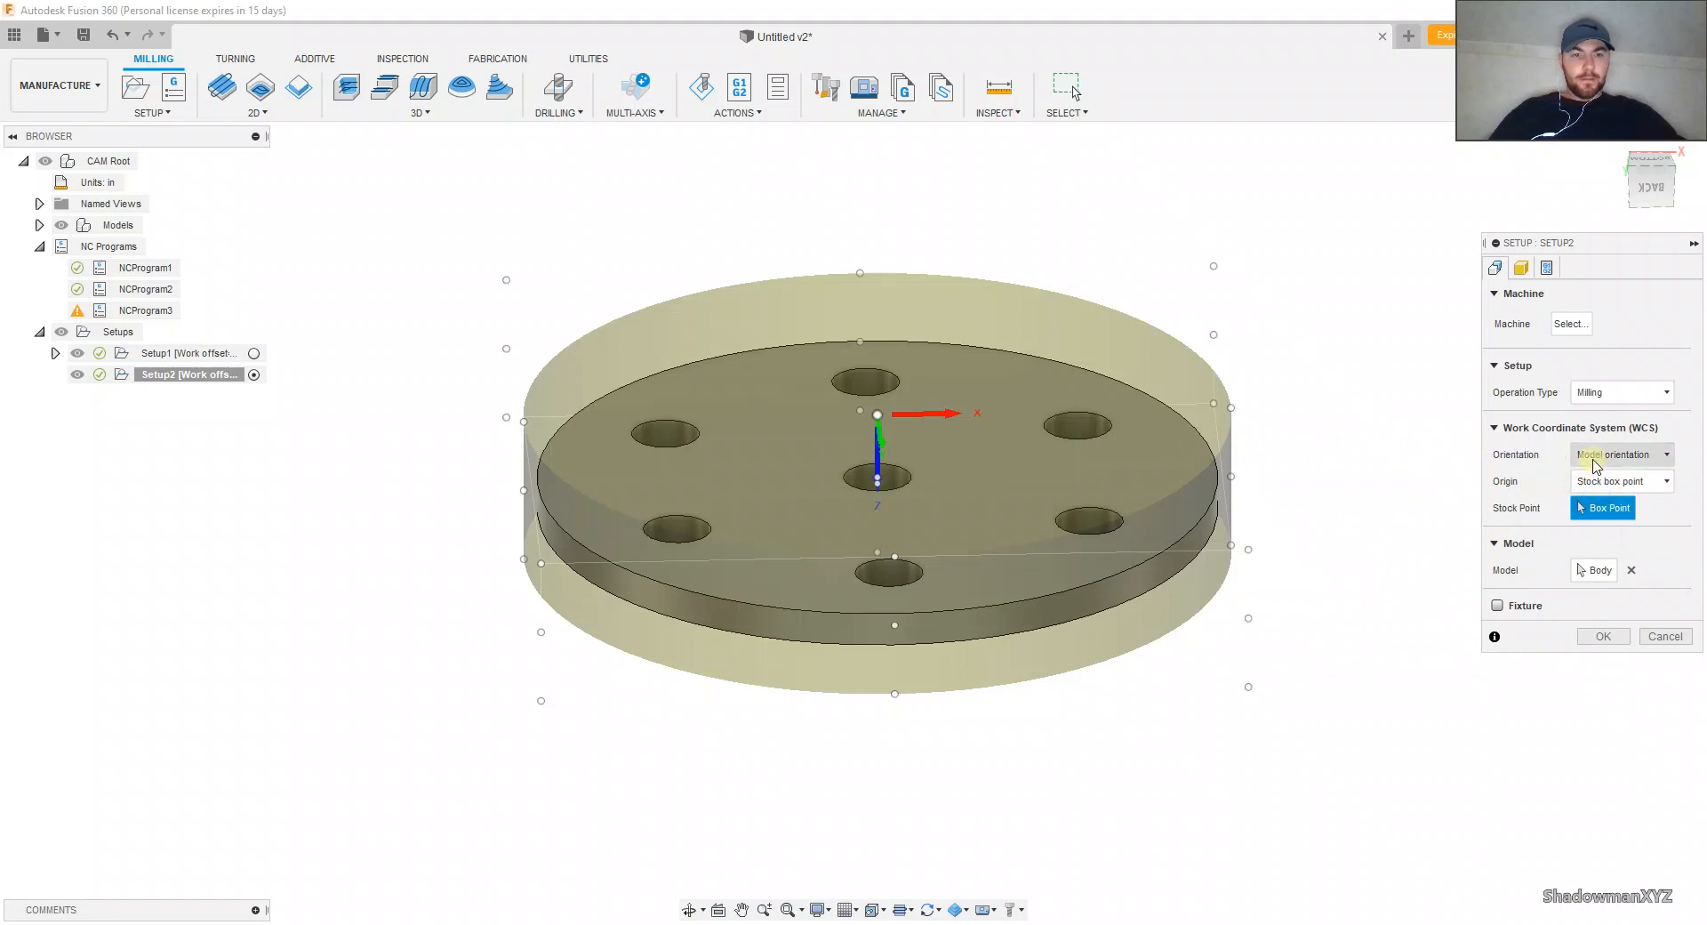
Step: Set the orientation to Select Z axis/plane & X axis, clear the Z axis face selection and flip the Z axis outward from the underside
{"action": "left_click", "coordinate": [1594, 456]}
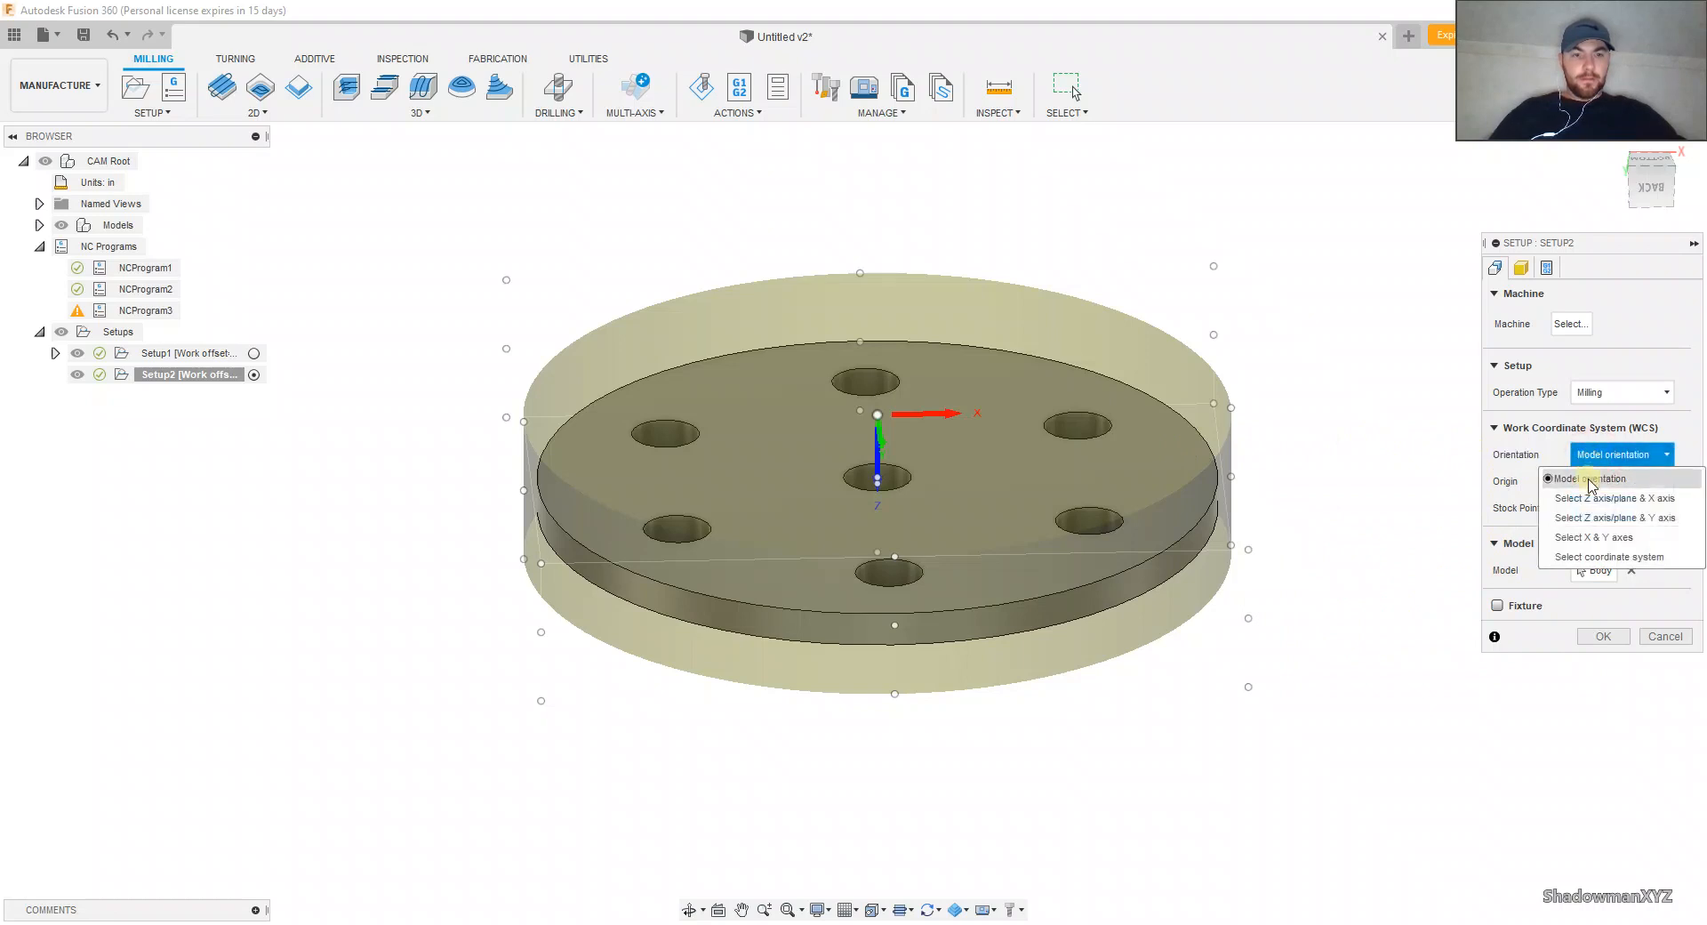
{"action": "left_click", "coordinate": [1593, 498]}
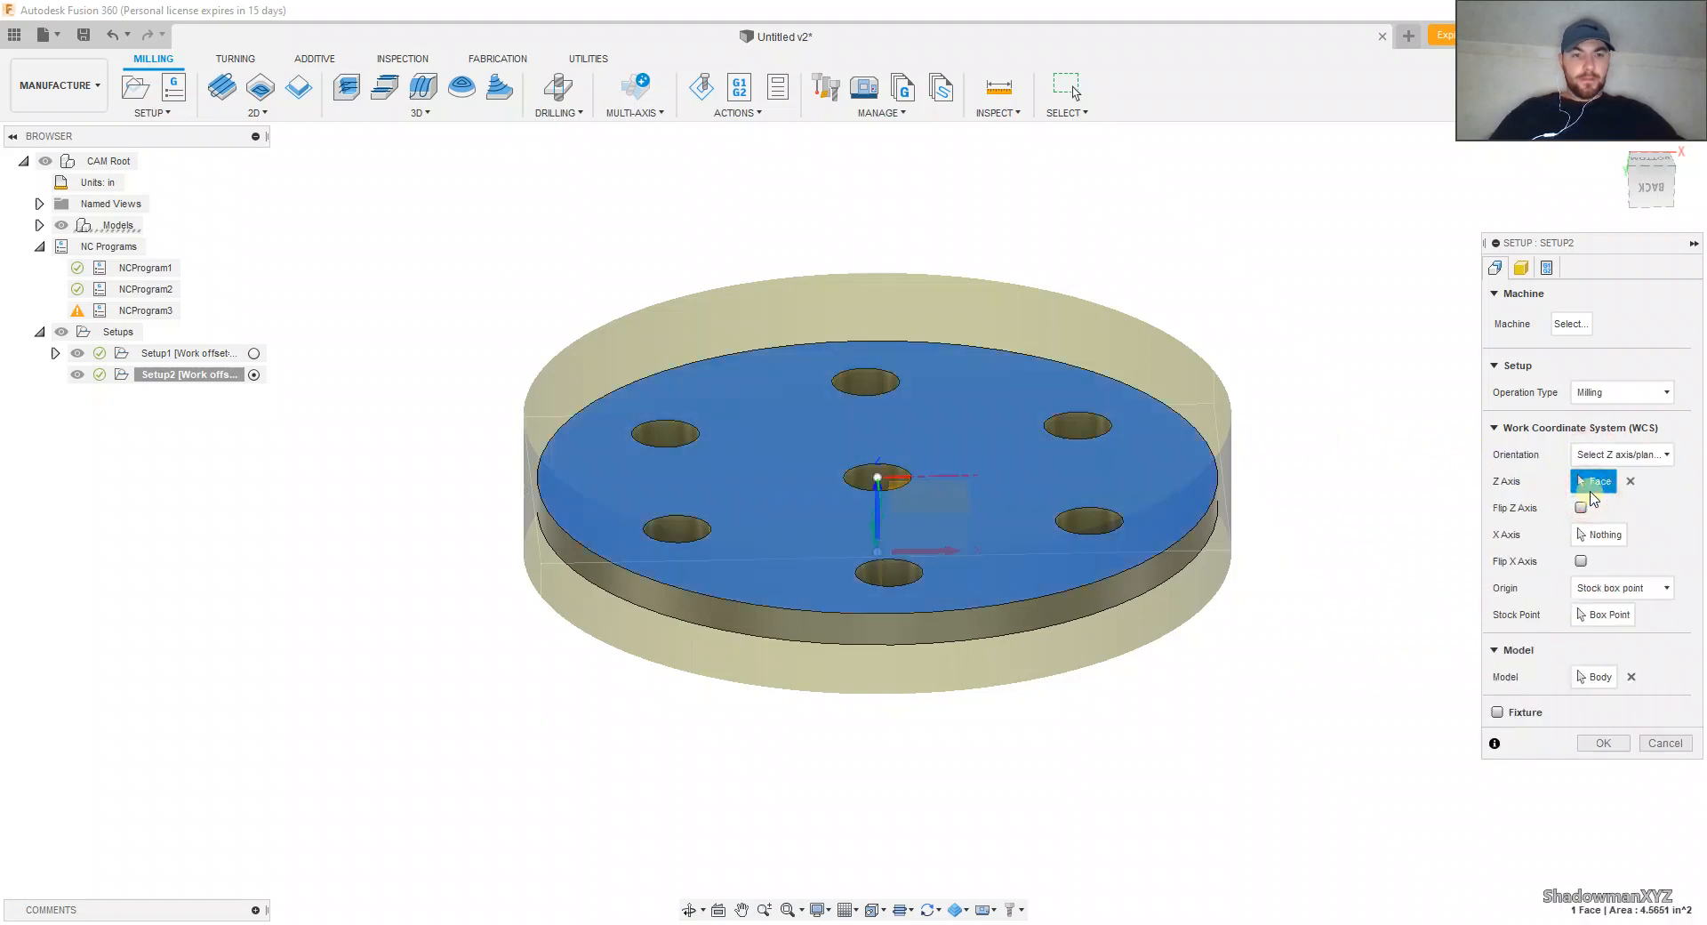
{"action": "left_click", "coordinate": [907, 407]}
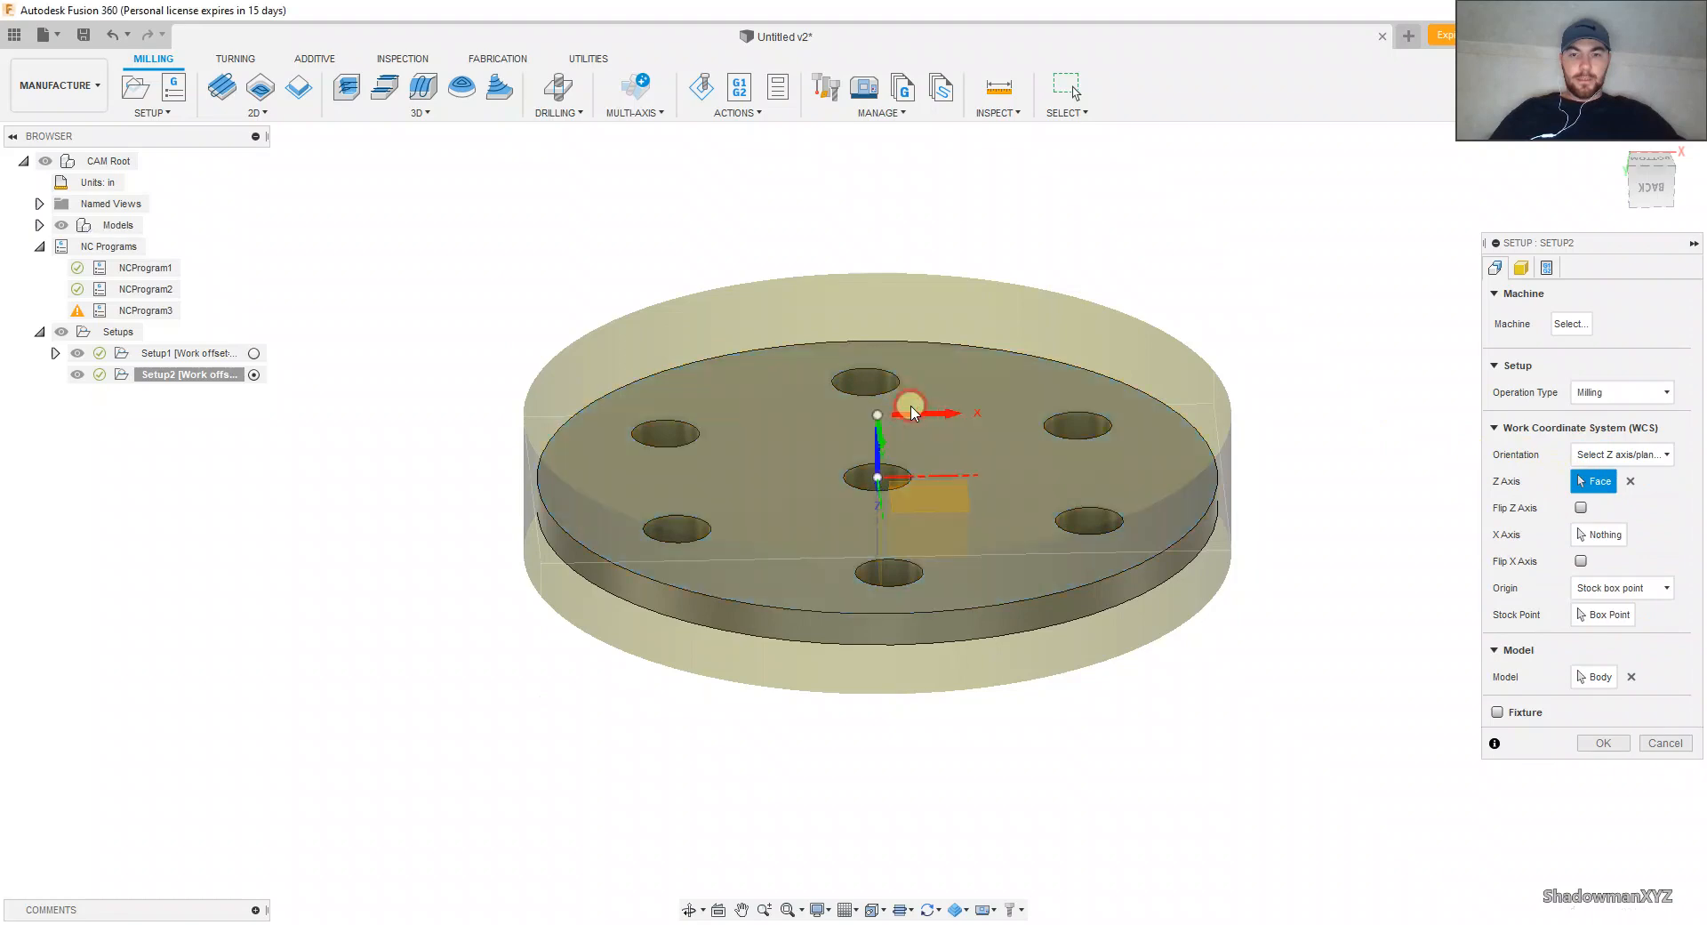
{"action": "left_click", "coordinate": [1581, 508]}
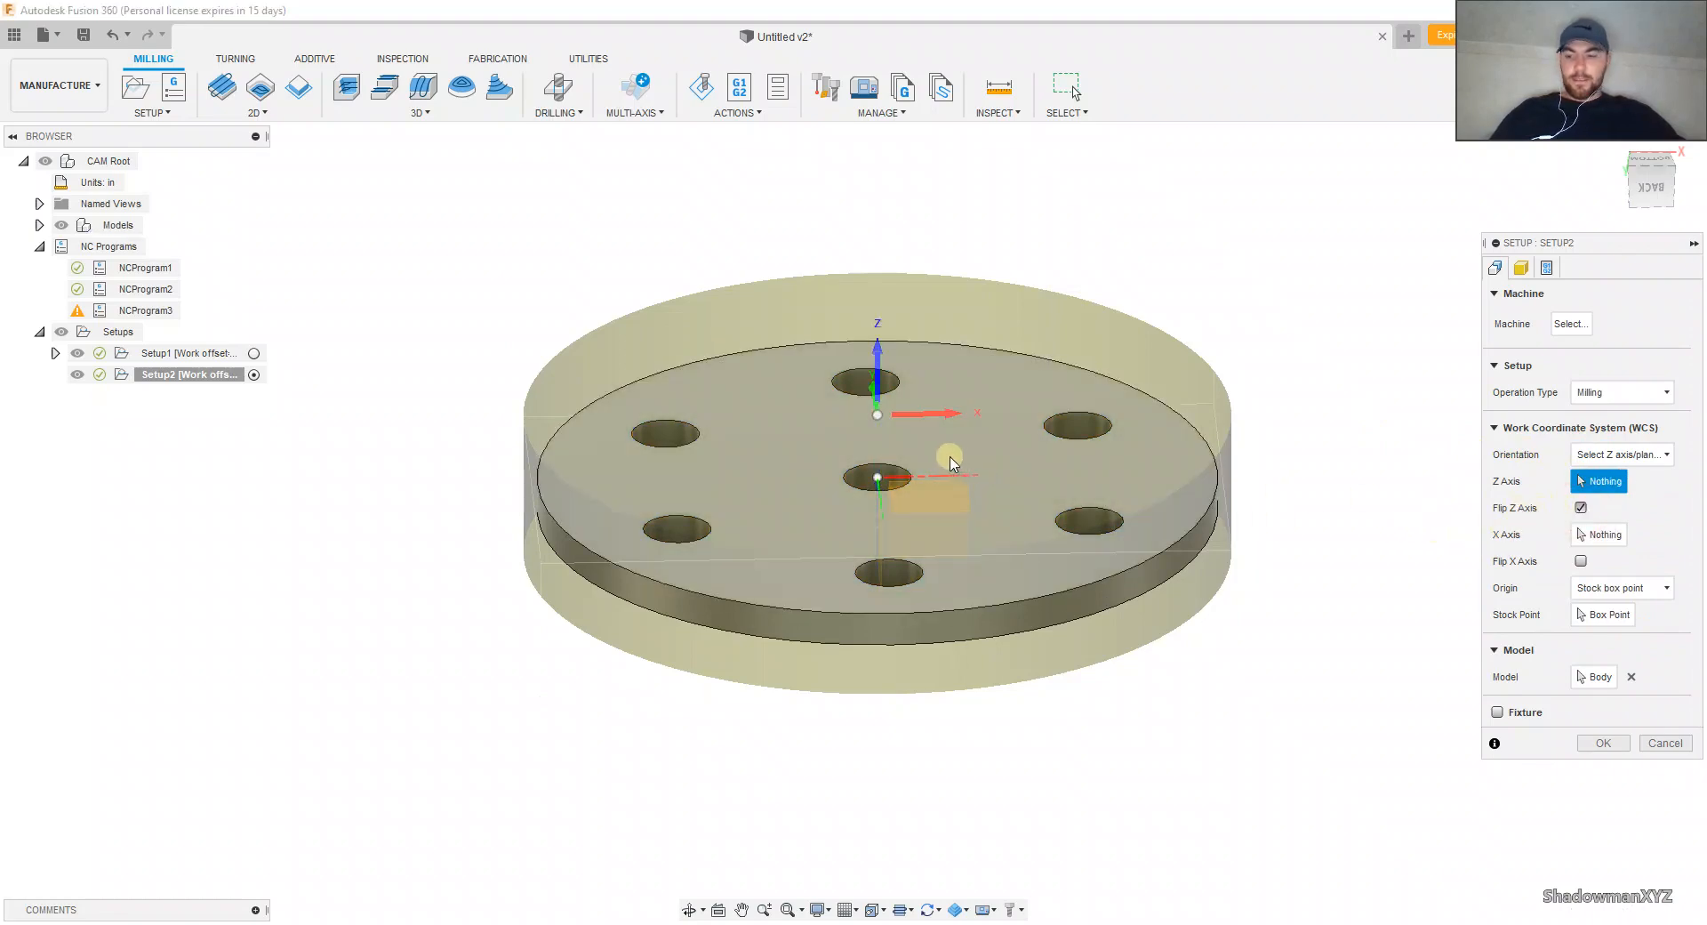
{"action": "middle_click_drag", "start_coordinate": [950, 461], "coordinate": [929, 500], "text": "shift"}
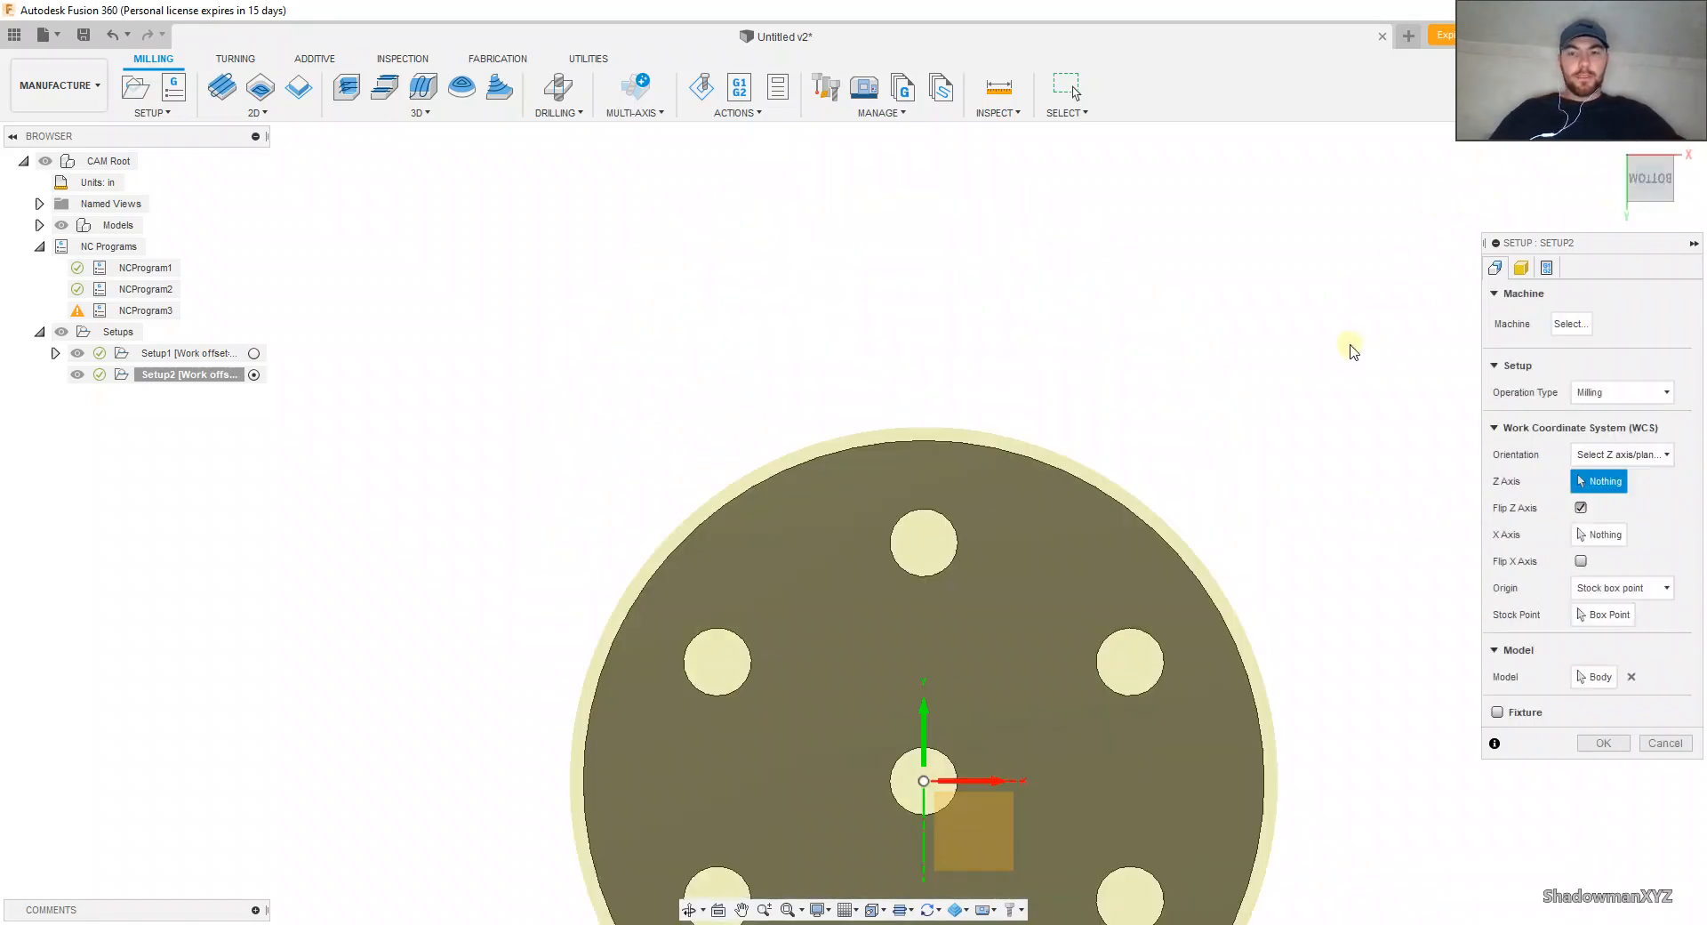
{"action": "scroll", "coordinate": [888, 275], "scroll_direction": "down", "scroll_amount": 3}
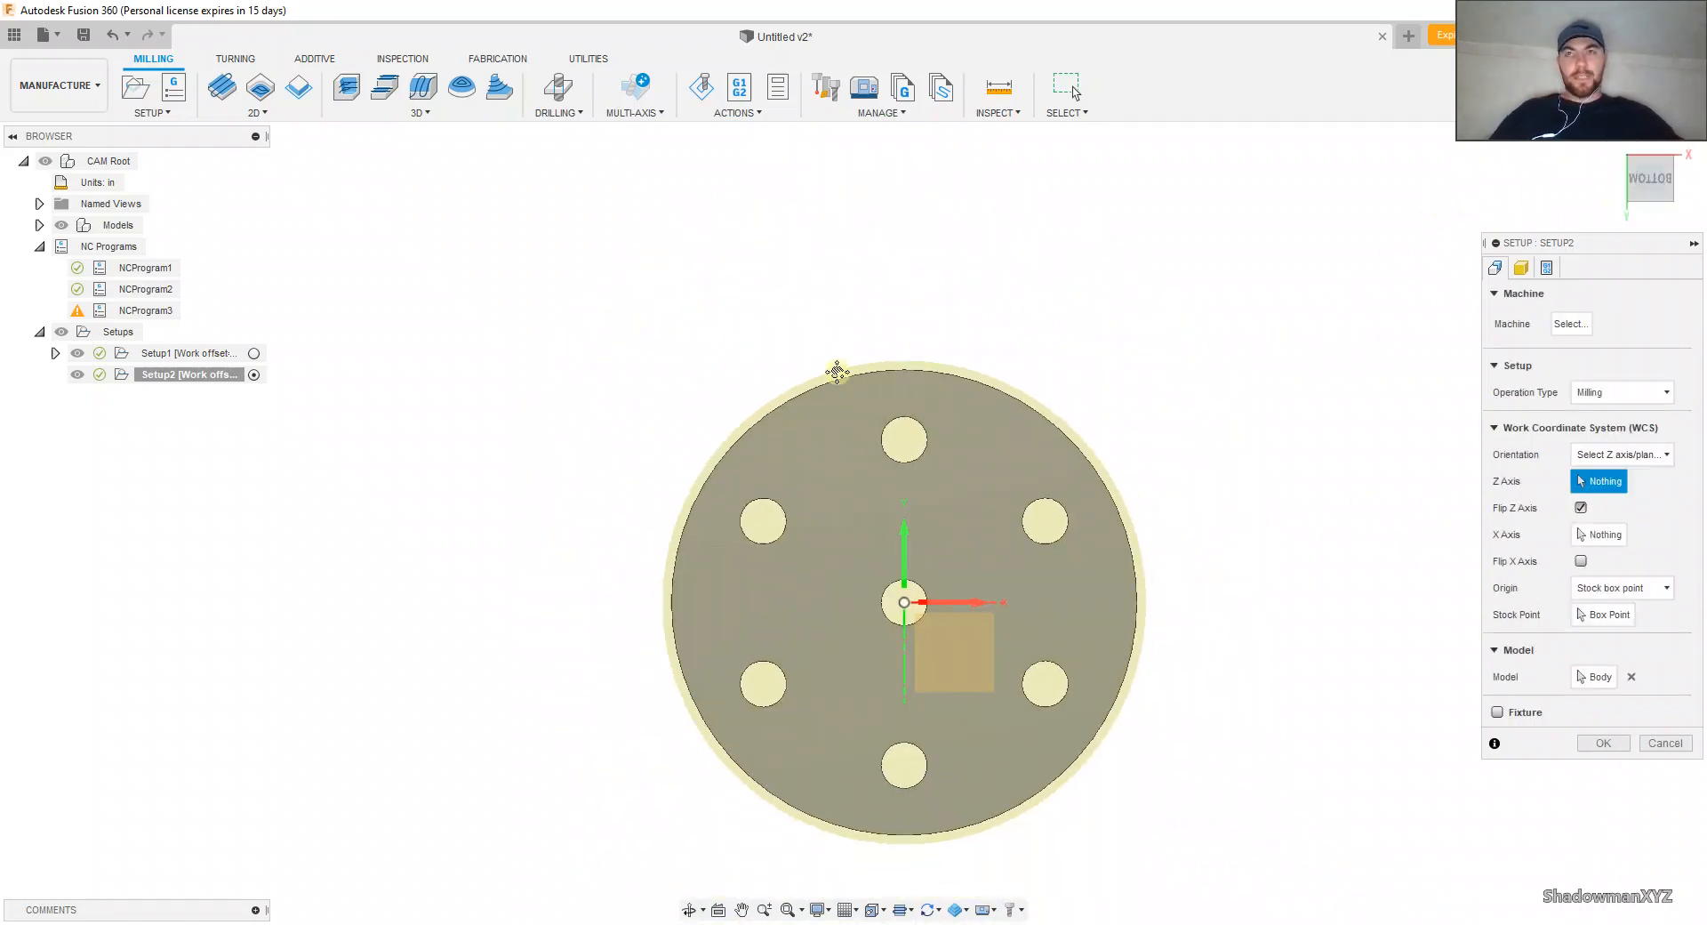
{"action": "middle_click_drag", "start_coordinate": [839, 370], "coordinate": [773, 302]}
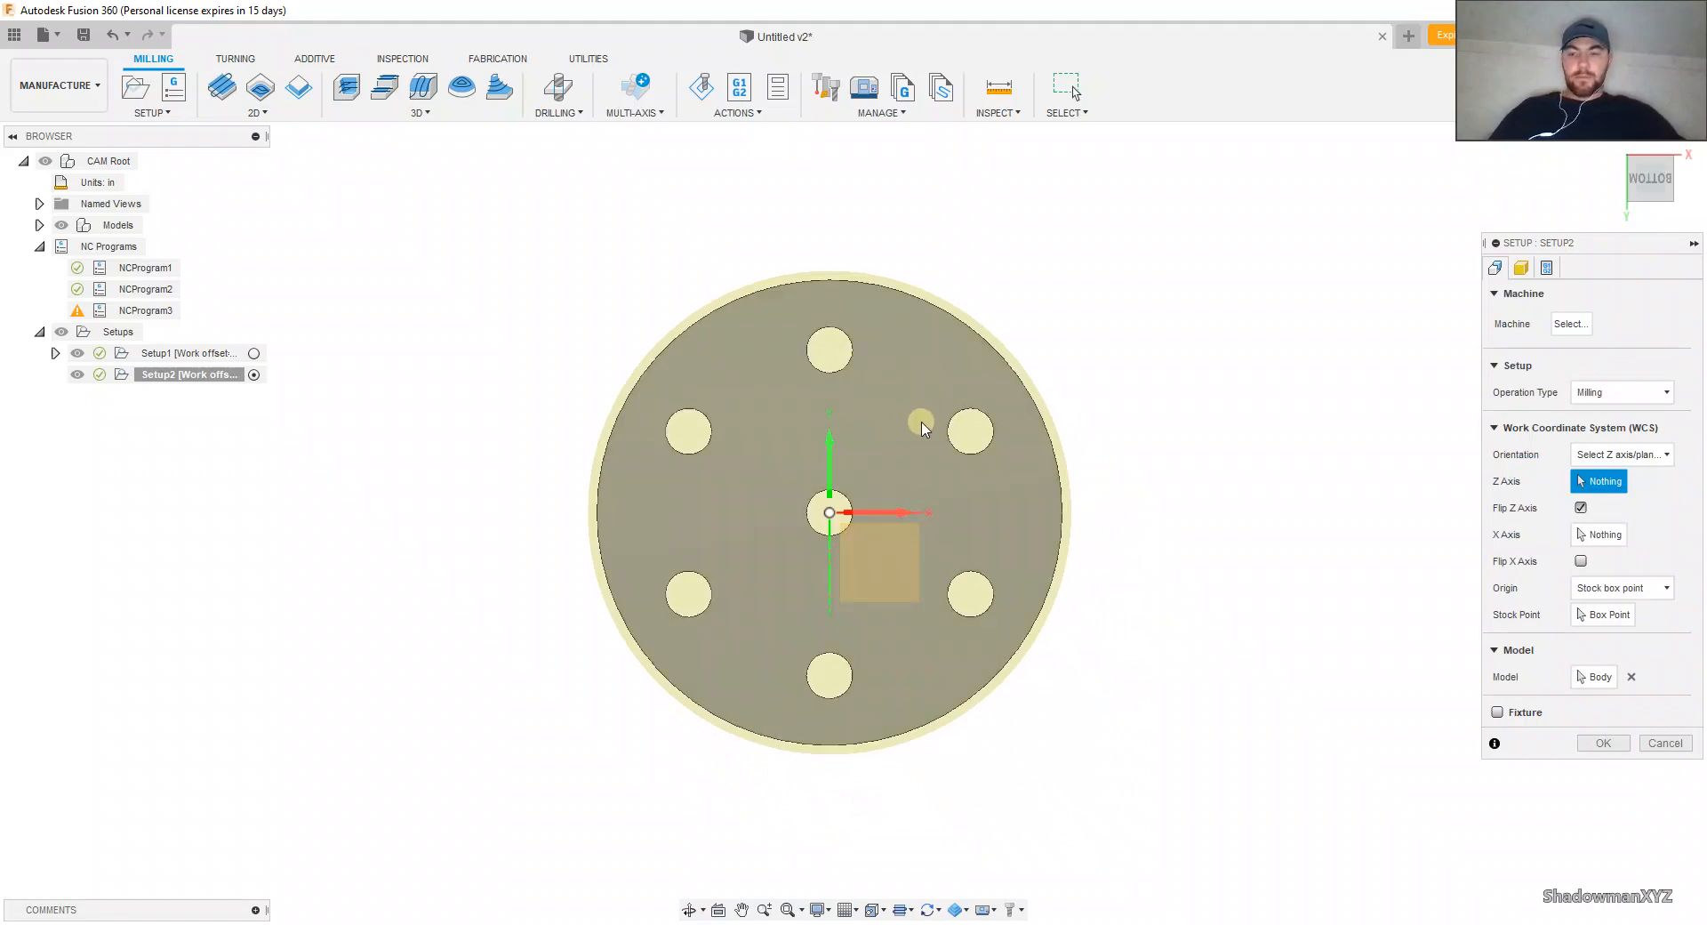
{"action": "middle_click_drag", "start_coordinate": [919, 423], "coordinate": [926, 337], "text": "shift"}
{"action": "scroll", "coordinate": [916, 453], "scroll_direction": "up", "scroll_amount": 5}
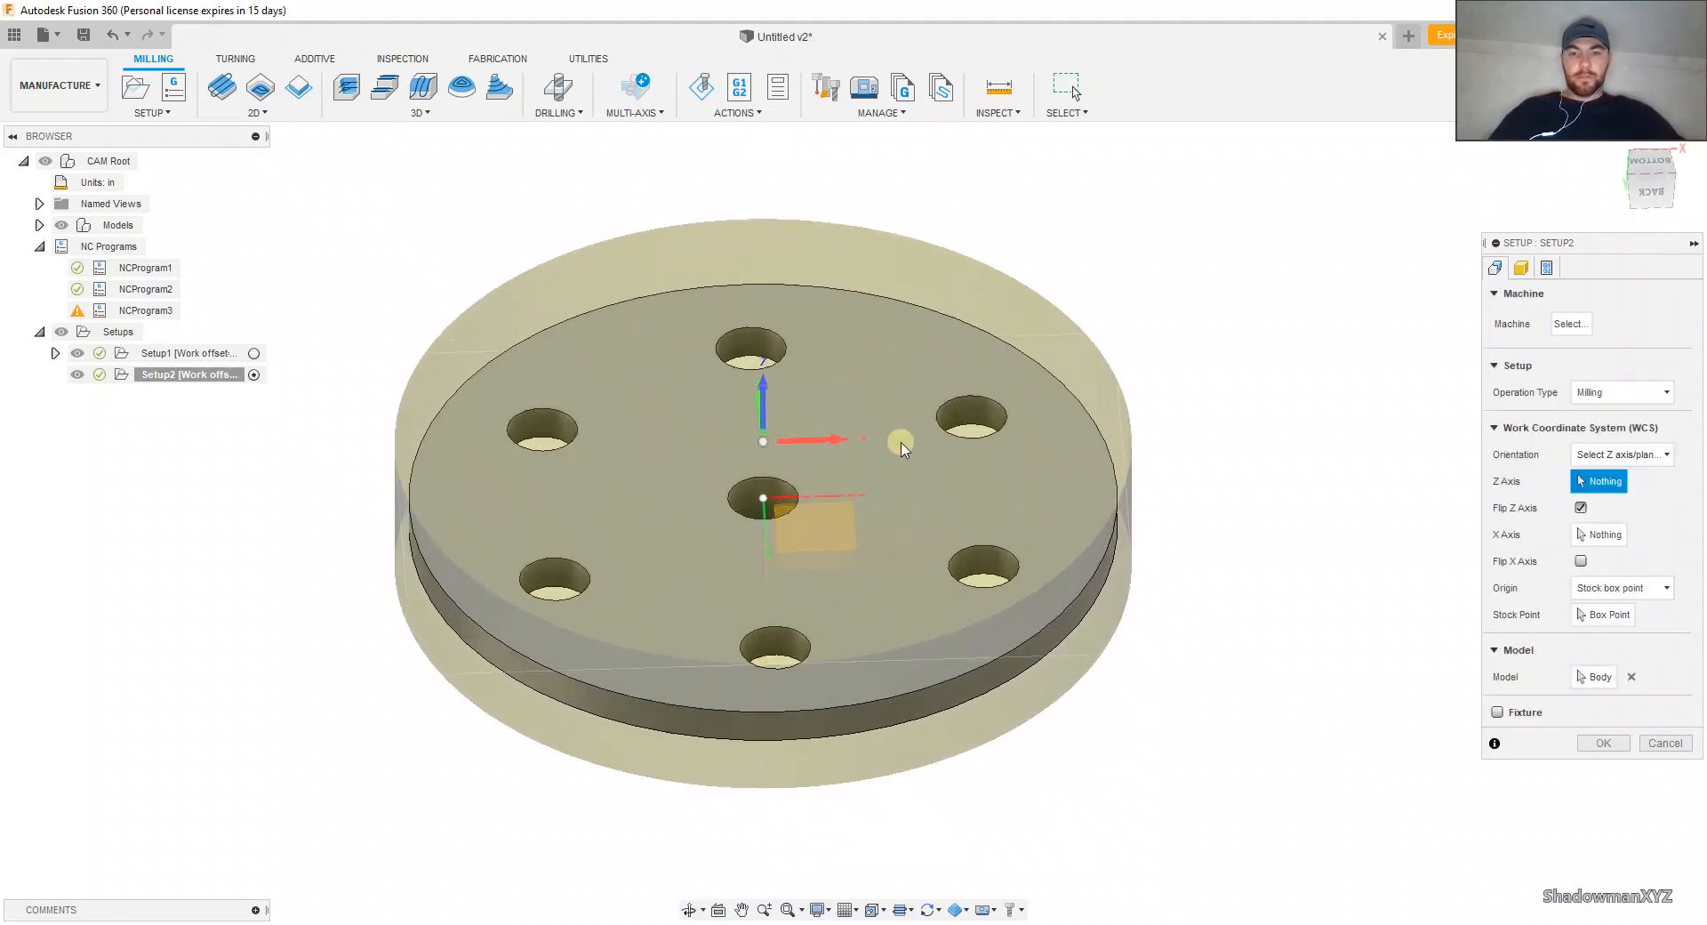
{"action": "middle_click_drag", "start_coordinate": [950, 457], "coordinate": [926, 488], "text": "shift"}
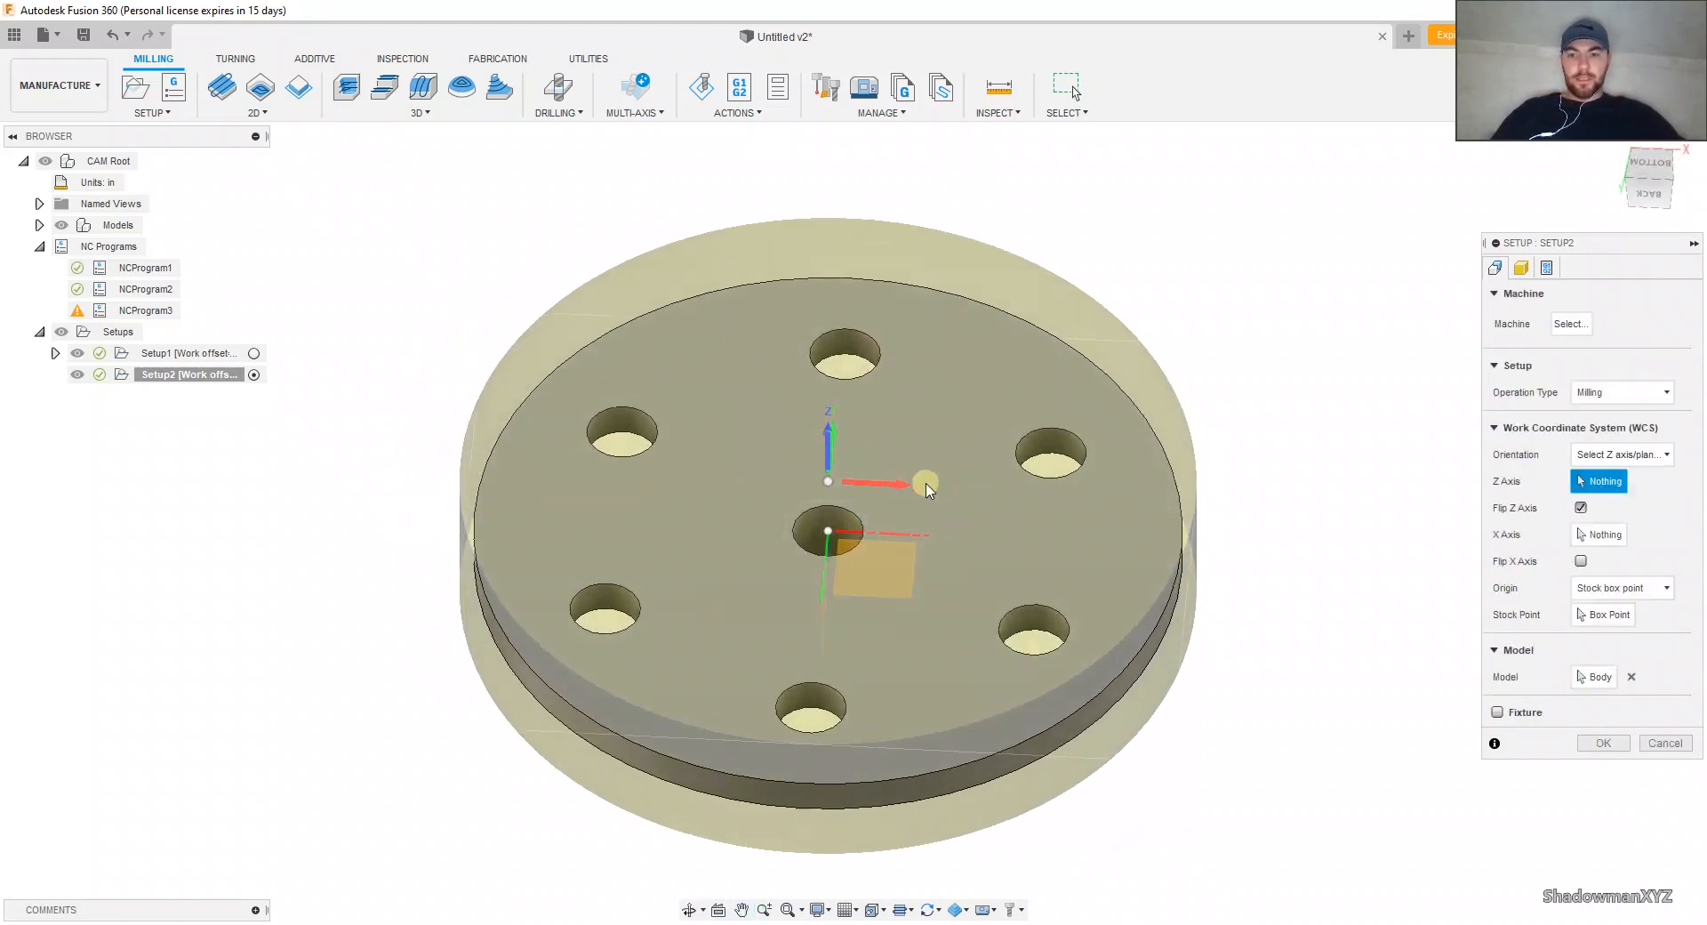
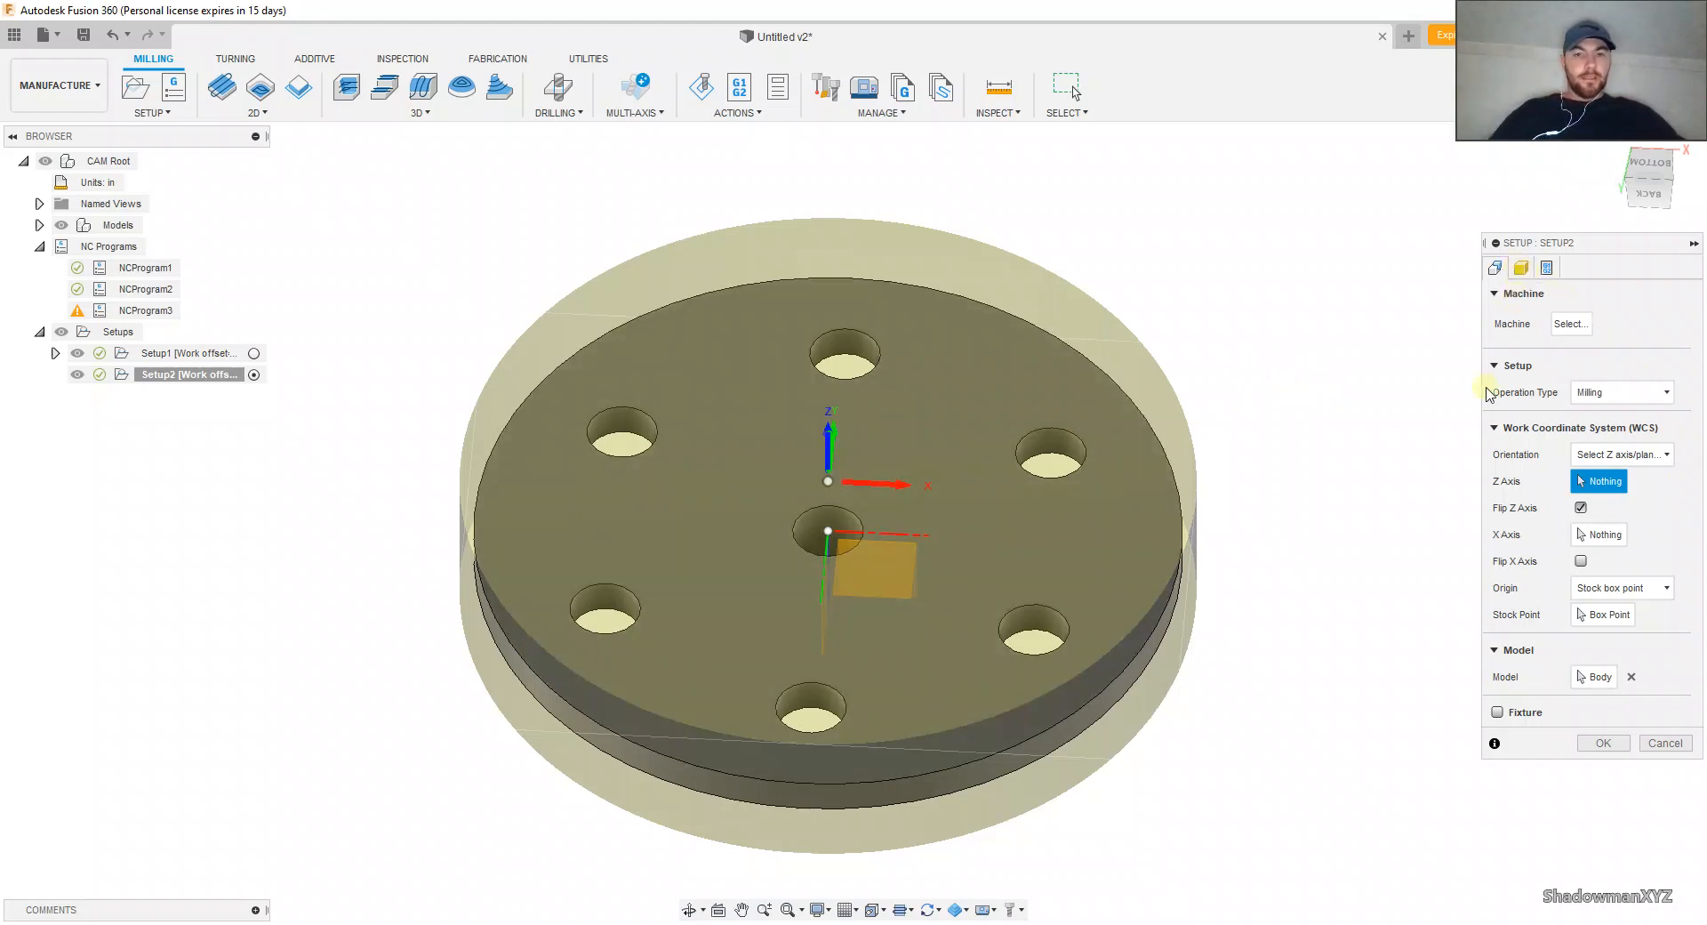
Step: Accept the new setup and reopen Setup2's stock settings for editing
{"action": "left_click", "coordinate": [1600, 743]}
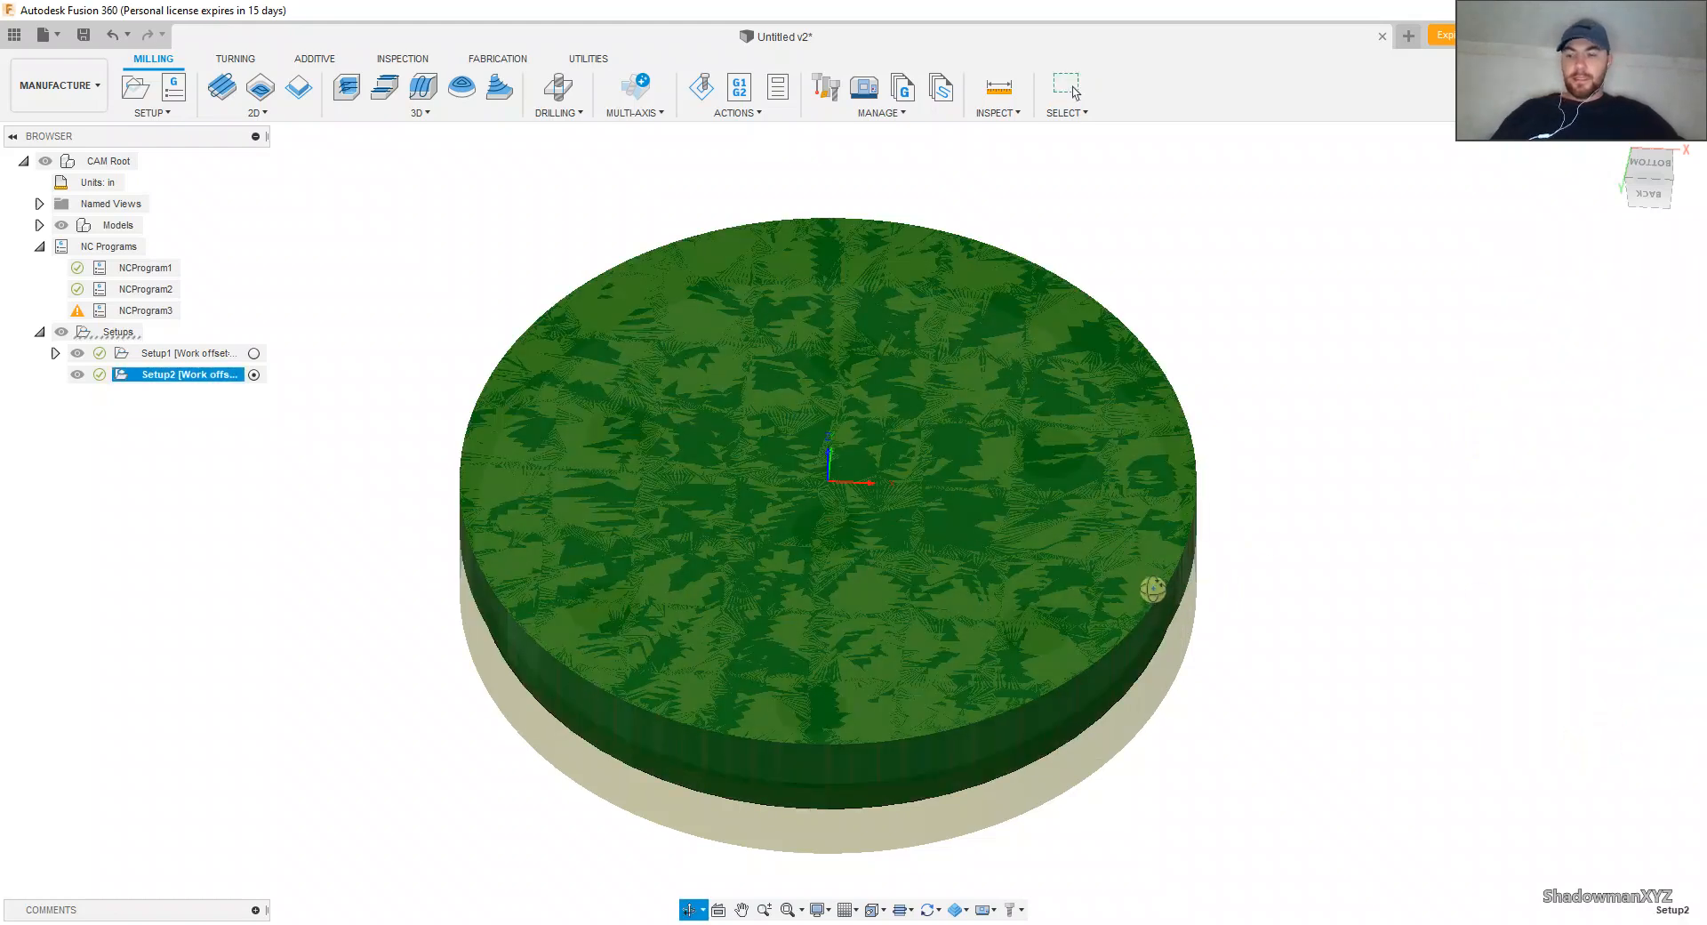
{"action": "middle_click_drag", "start_coordinate": [1153, 589], "coordinate": [1157, 554], "text": "shift"}
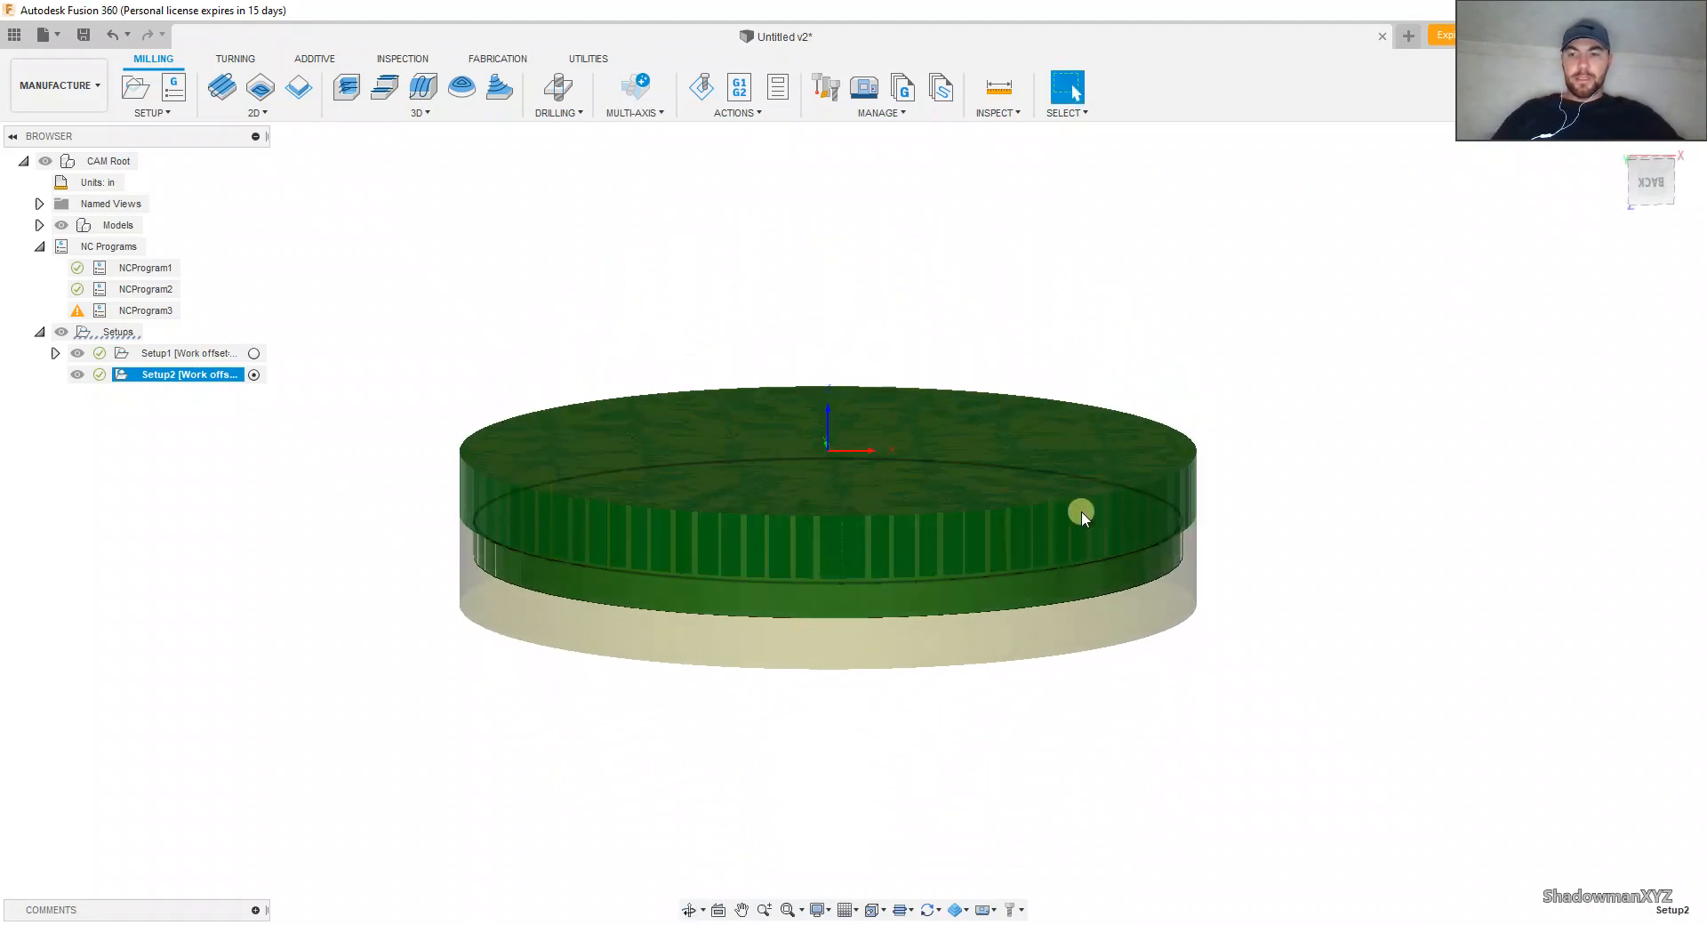
{"action": "right_click", "coordinate": [185, 380]}
{"action": "left_click", "coordinate": [210, 389]}
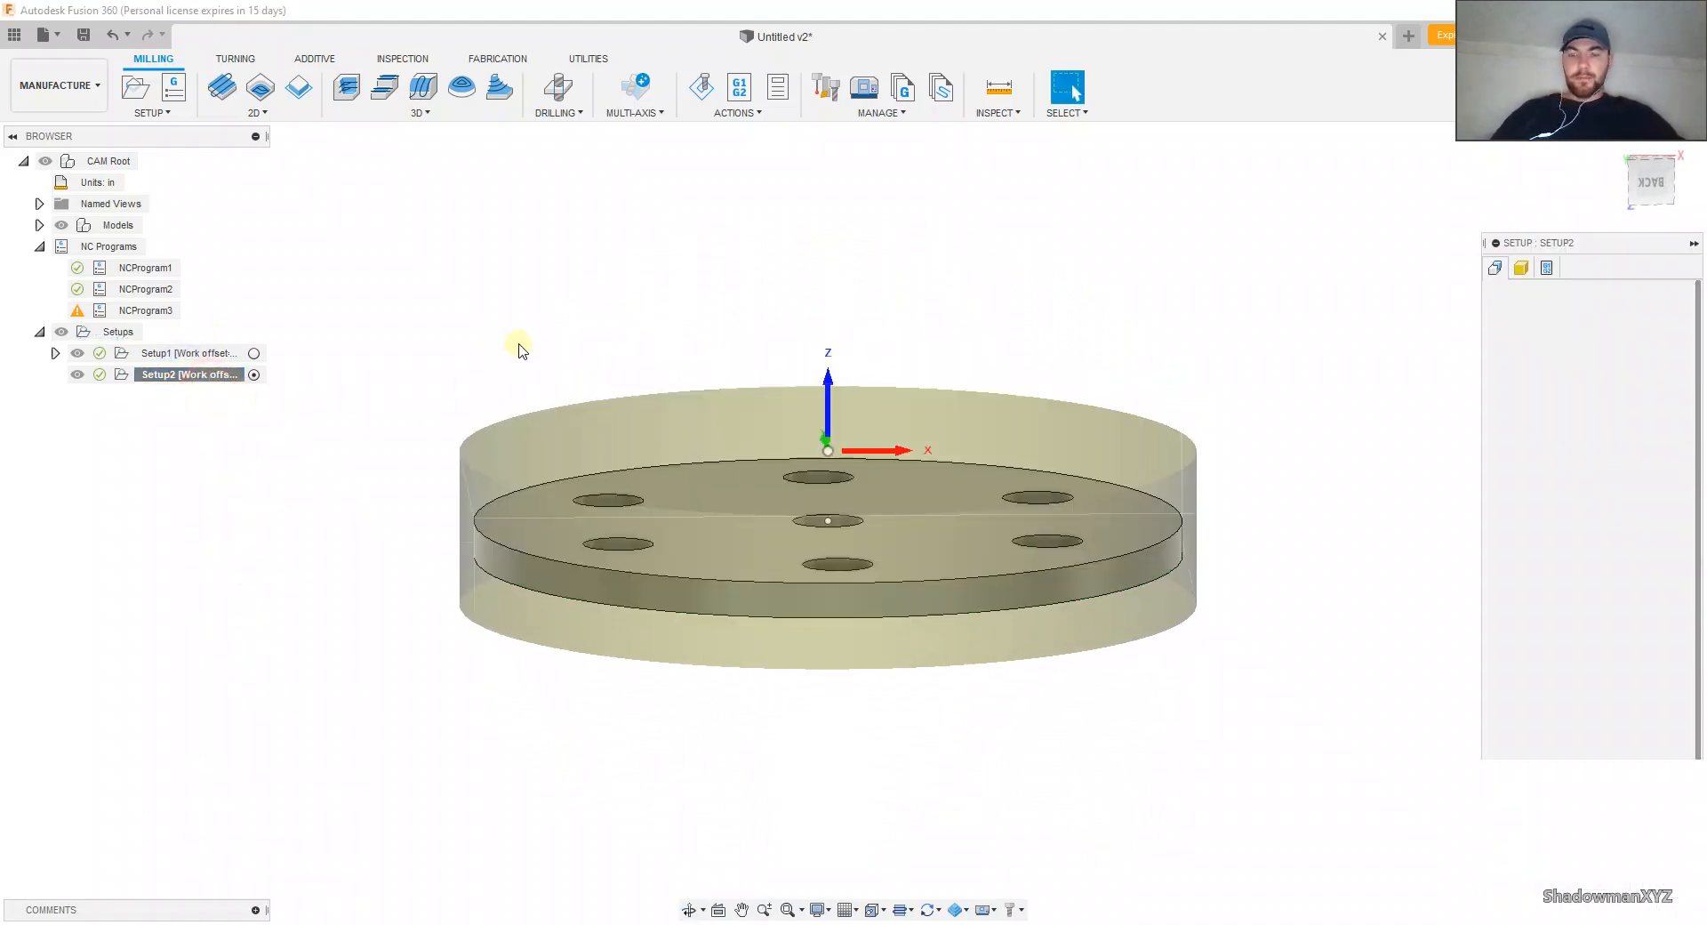
{"action": "left_click", "coordinate": [1520, 268]}
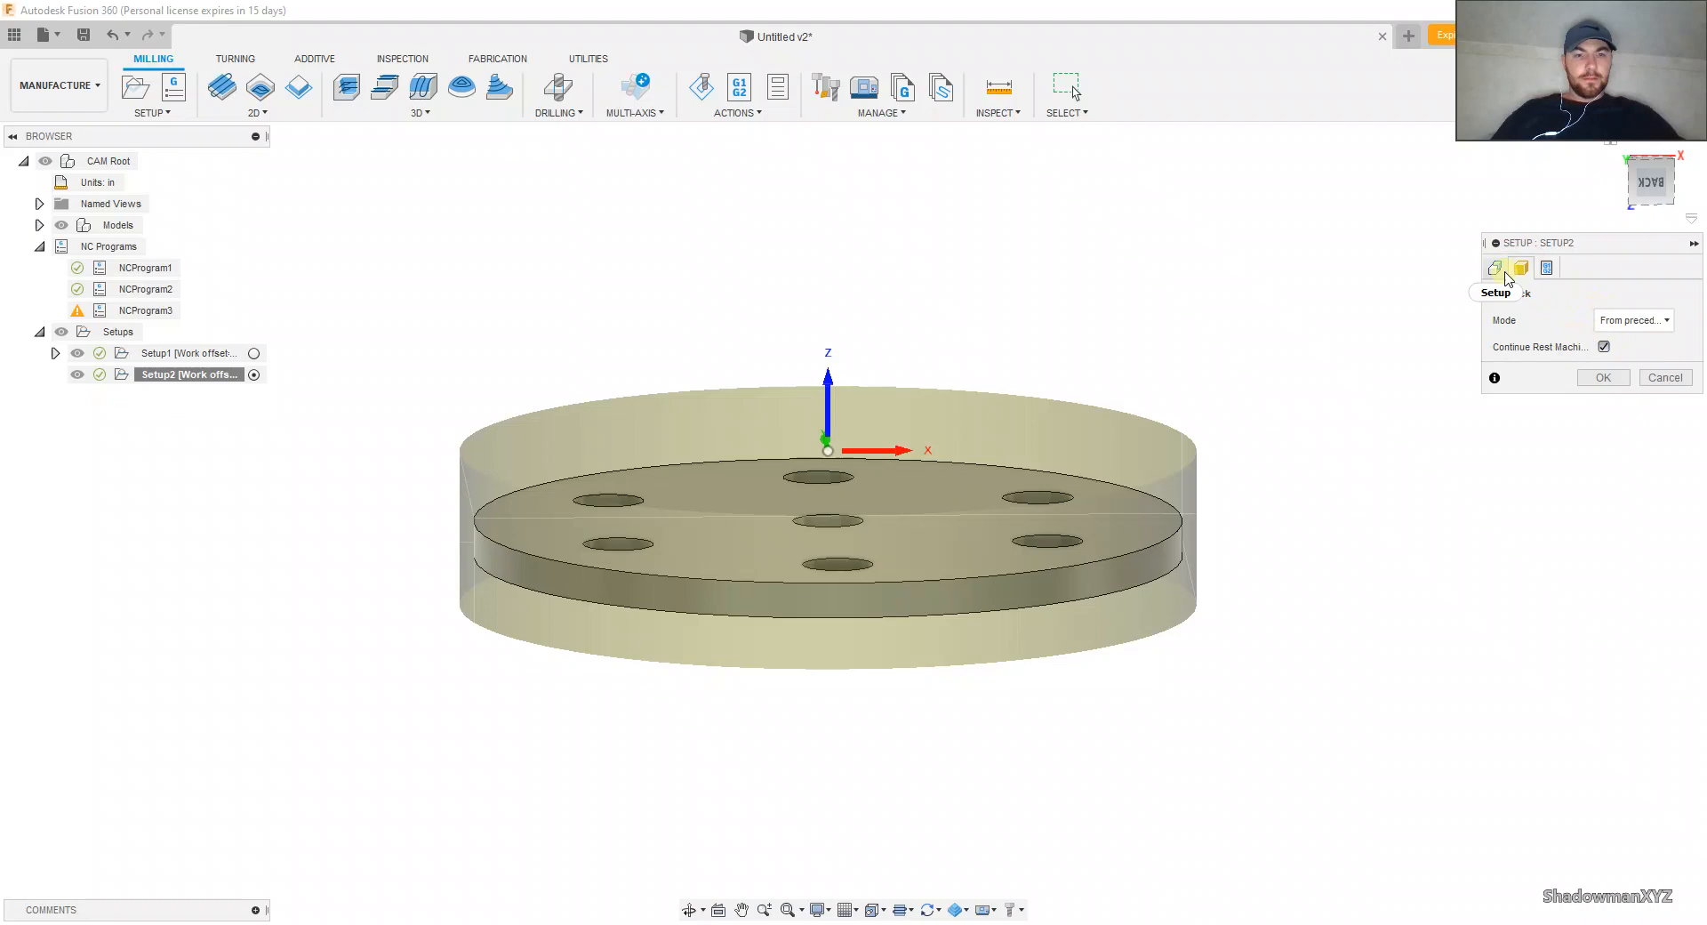
Step: Change the stock mode to Relative size box and set the stock top offset to 0.25 in
{"action": "left_click", "coordinate": [1633, 320]}
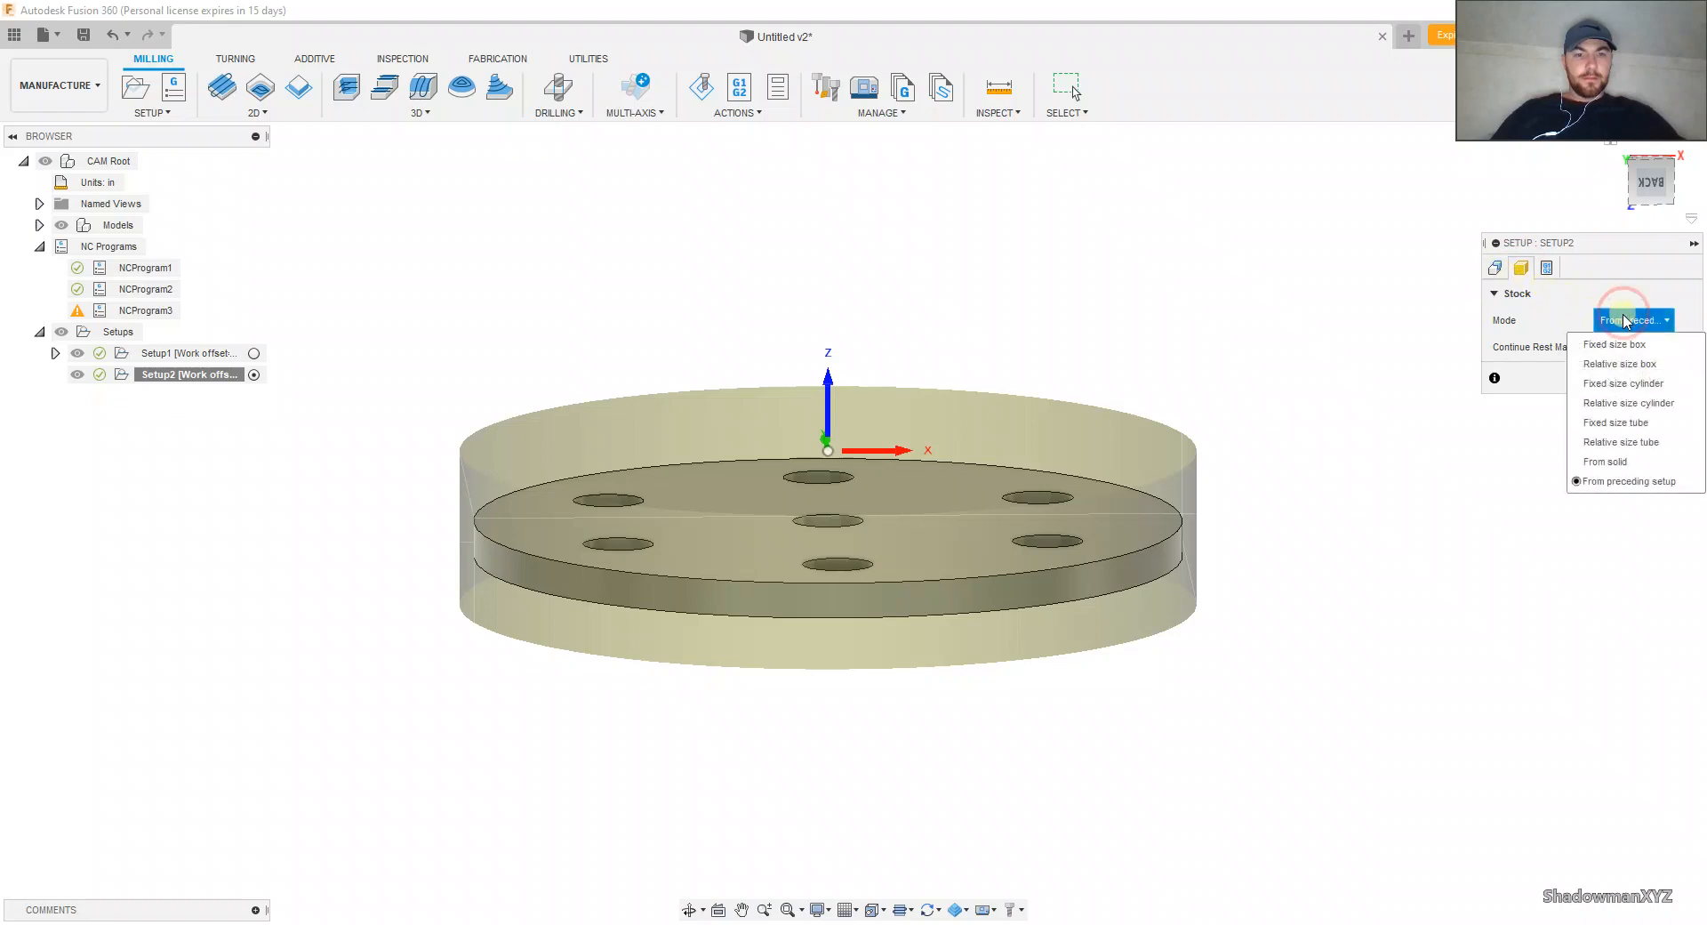
{"action": "left_click", "coordinate": [1611, 365]}
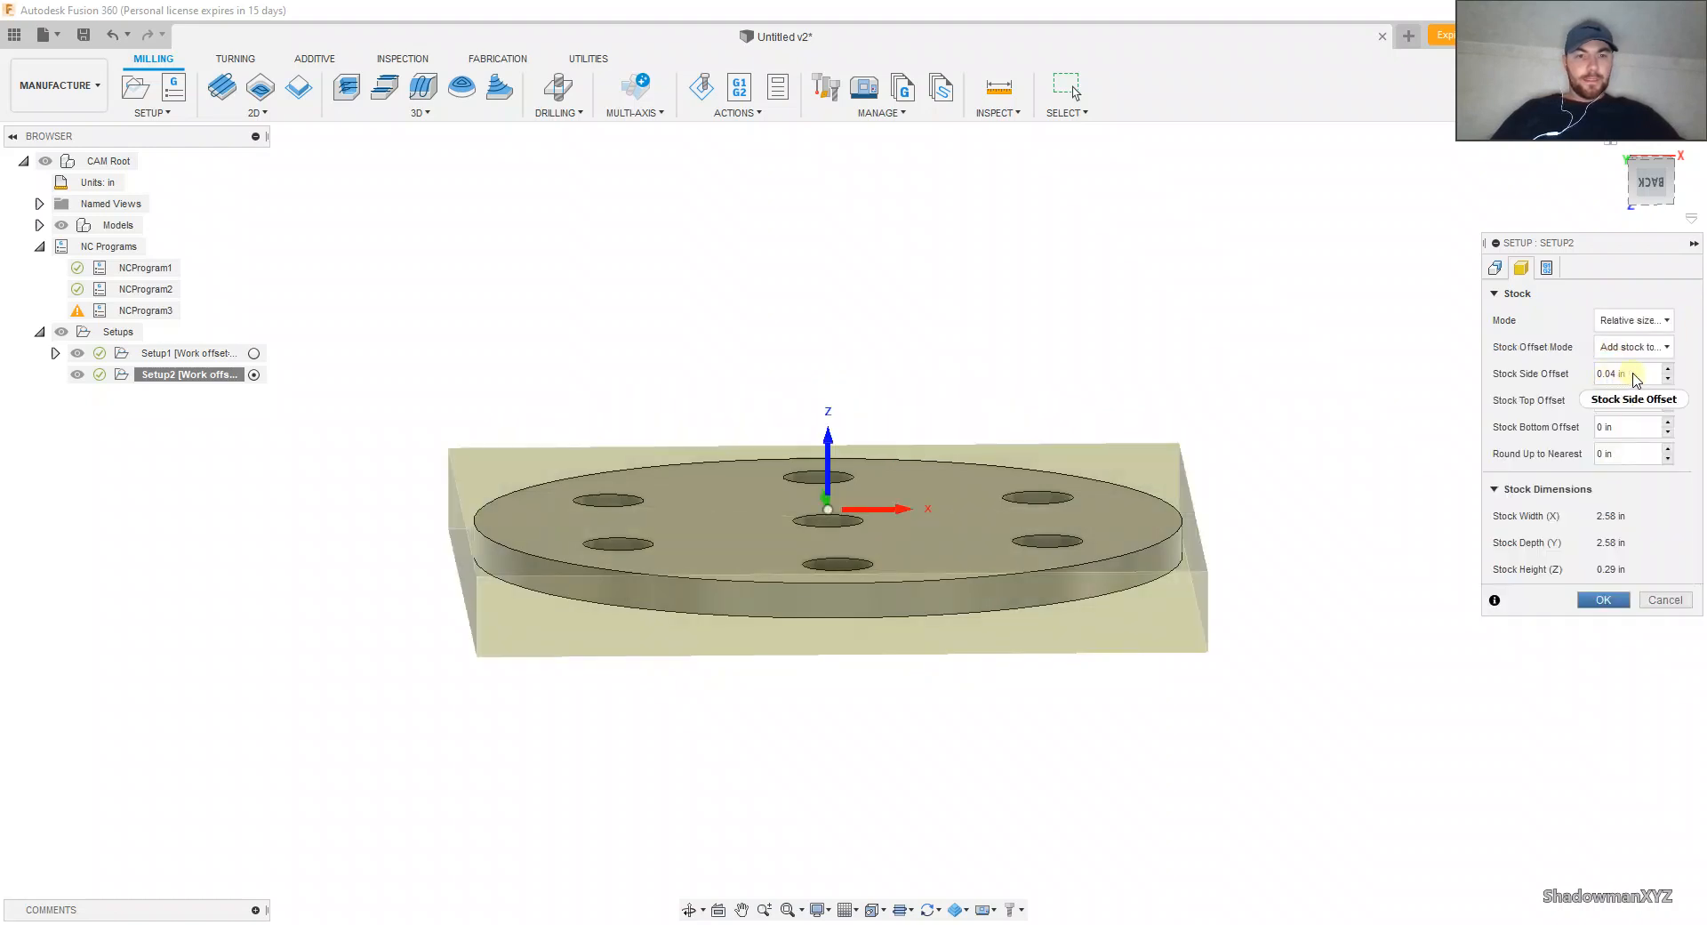
{"action": "left_click", "coordinate": [1633, 375]}
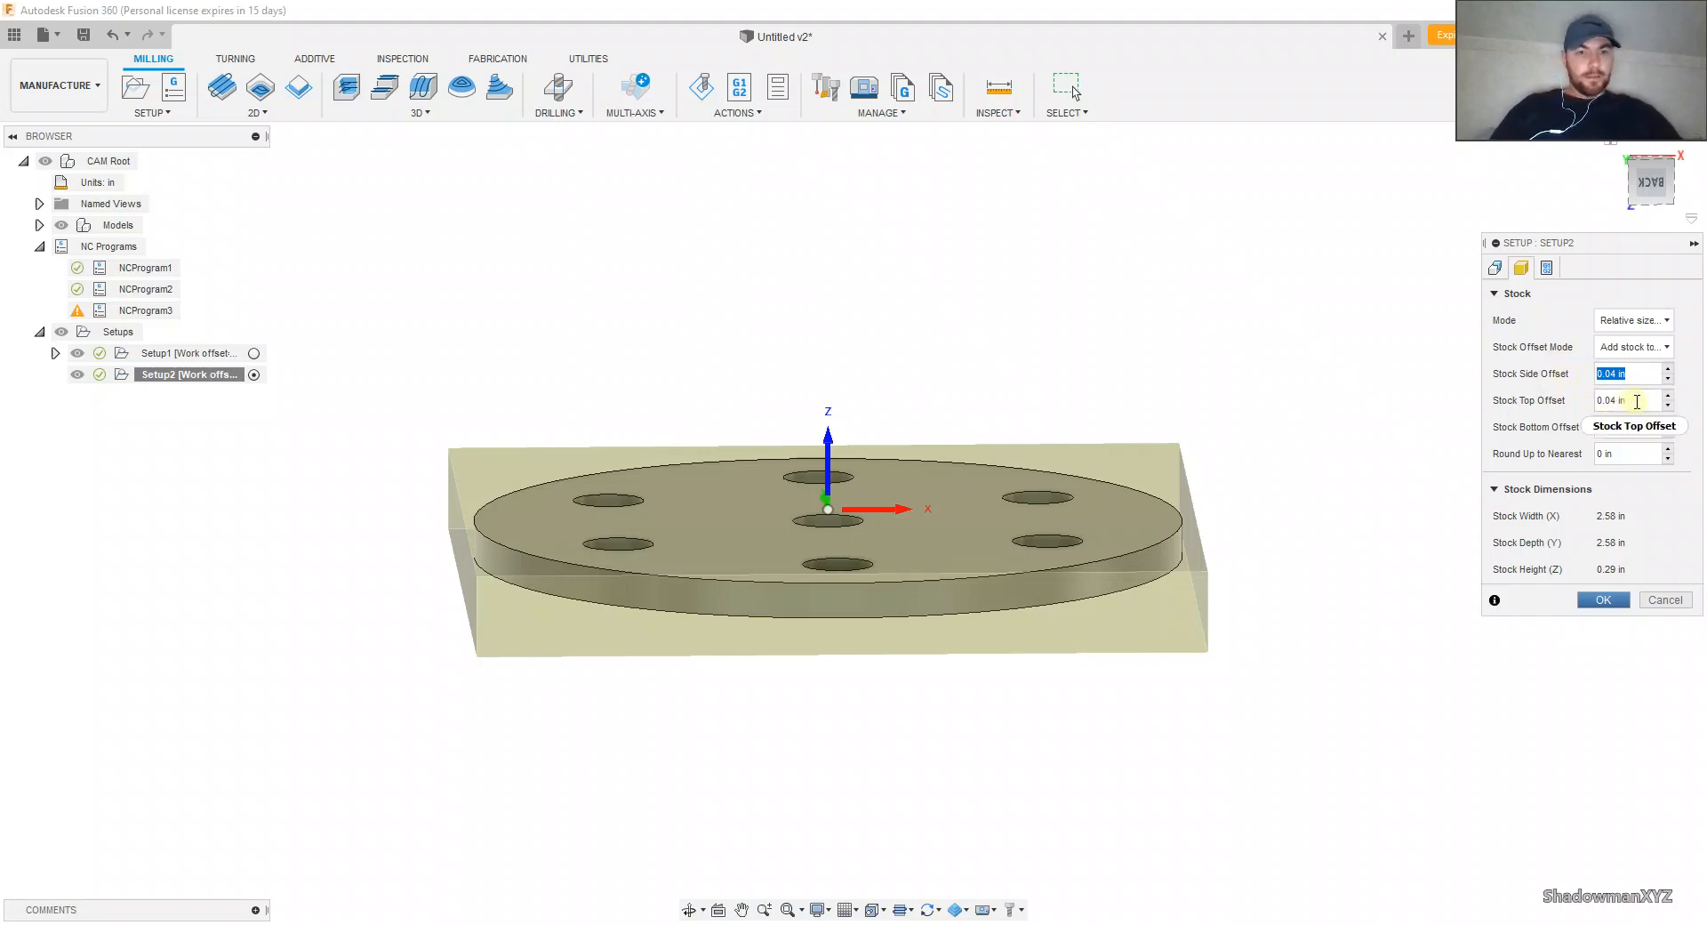
{"action": "left_click", "coordinate": [1602, 396]}
{"action": "key", "text": "BackSpace"}
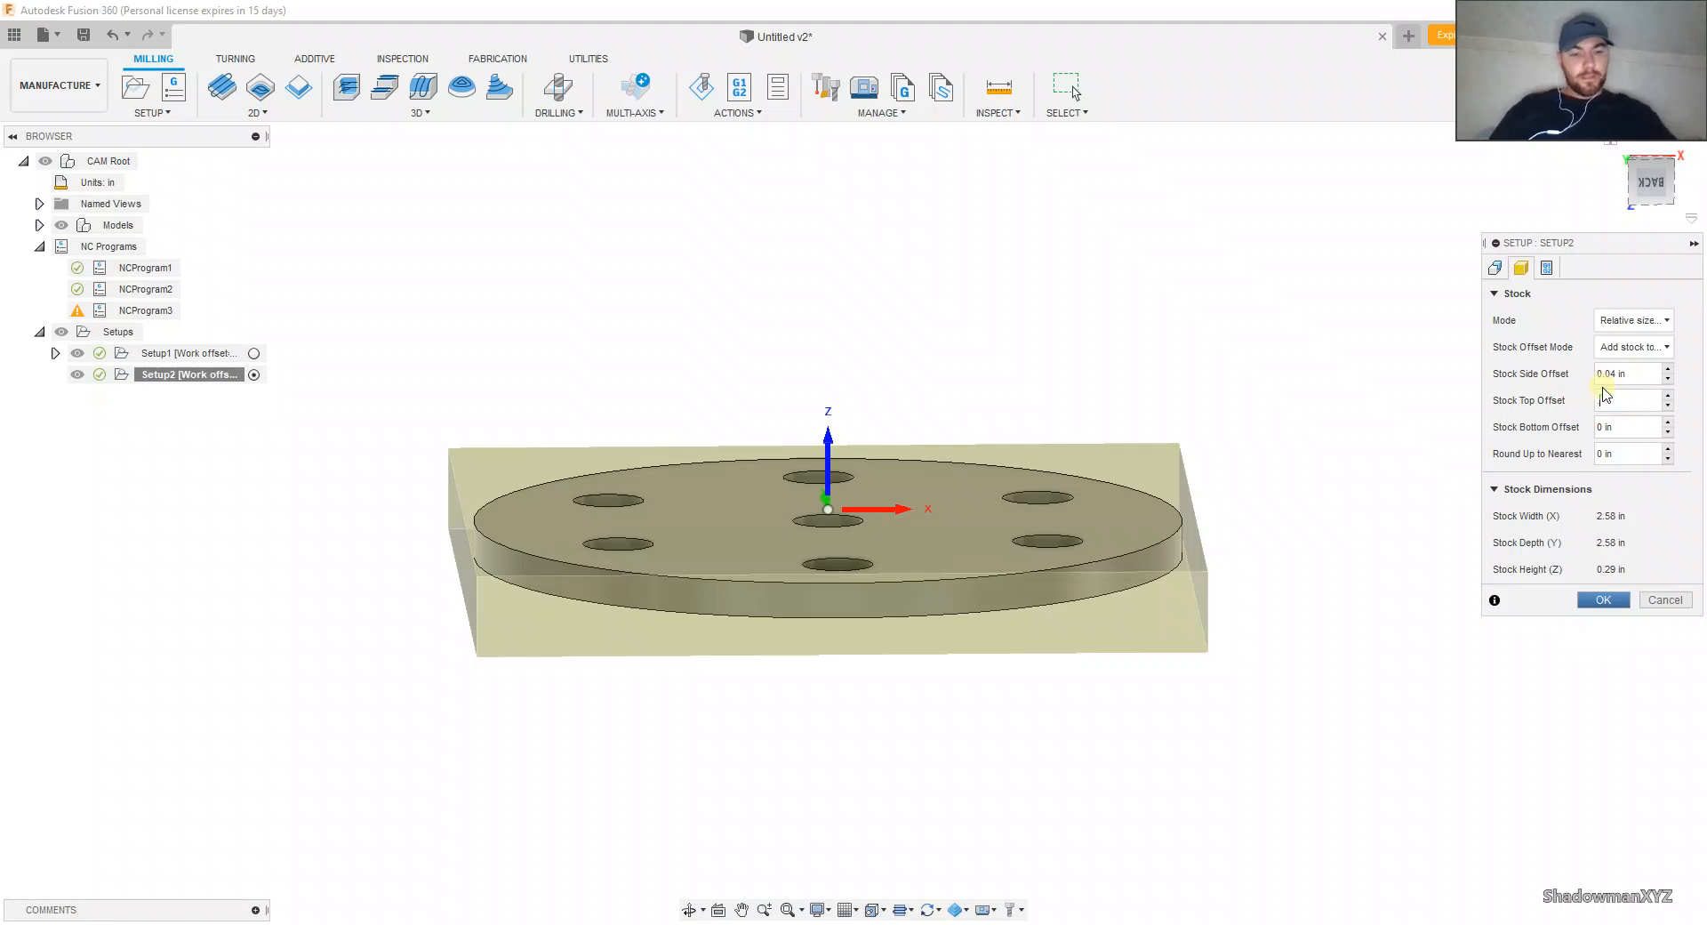
{"action": "type", "text": "0.25"}
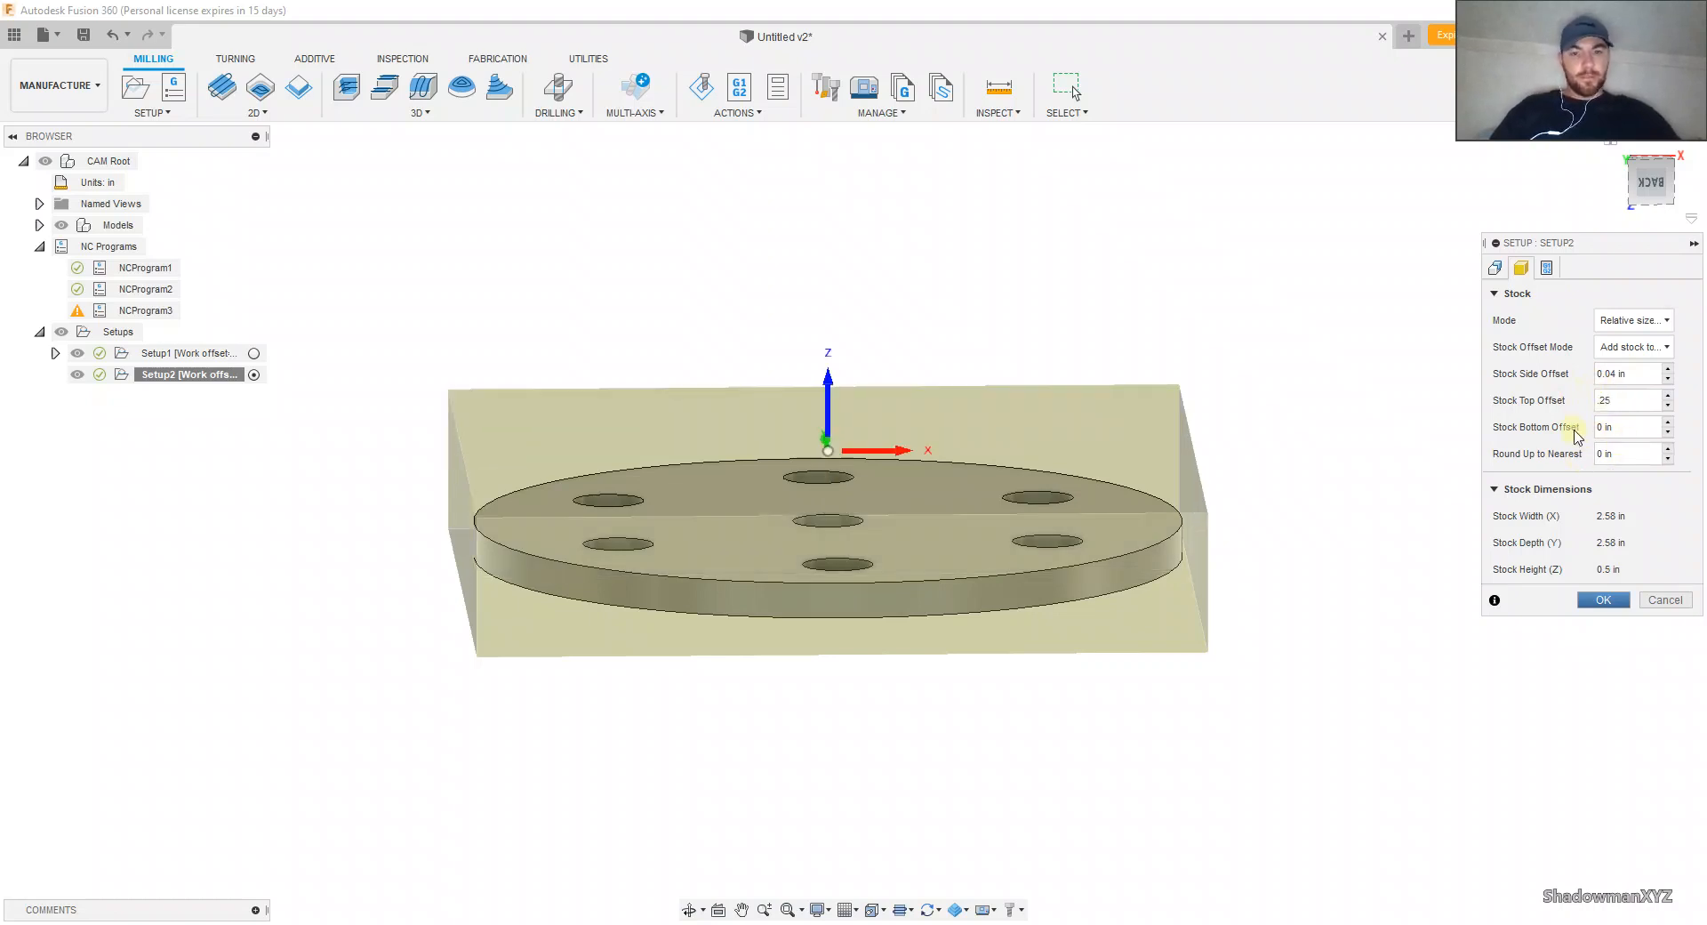
Step: Try the Fixed size cylinder stock mode and return to Relative size box
{"action": "left_click", "coordinate": [1627, 321]}
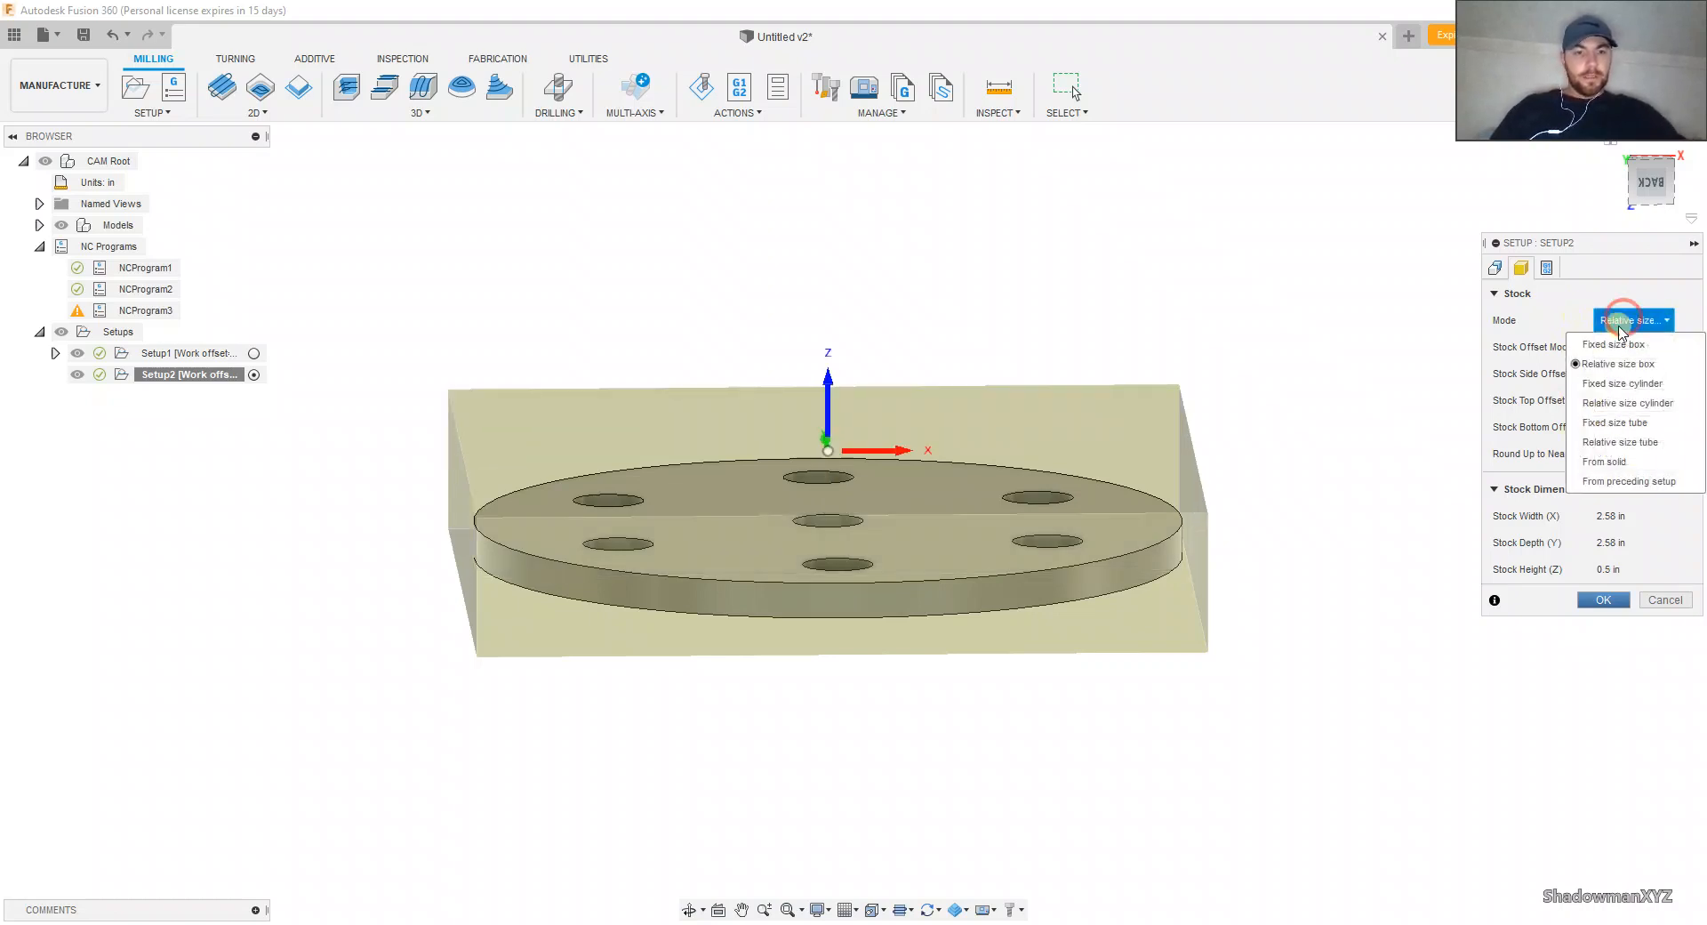
{"action": "left_click", "coordinate": [1620, 383]}
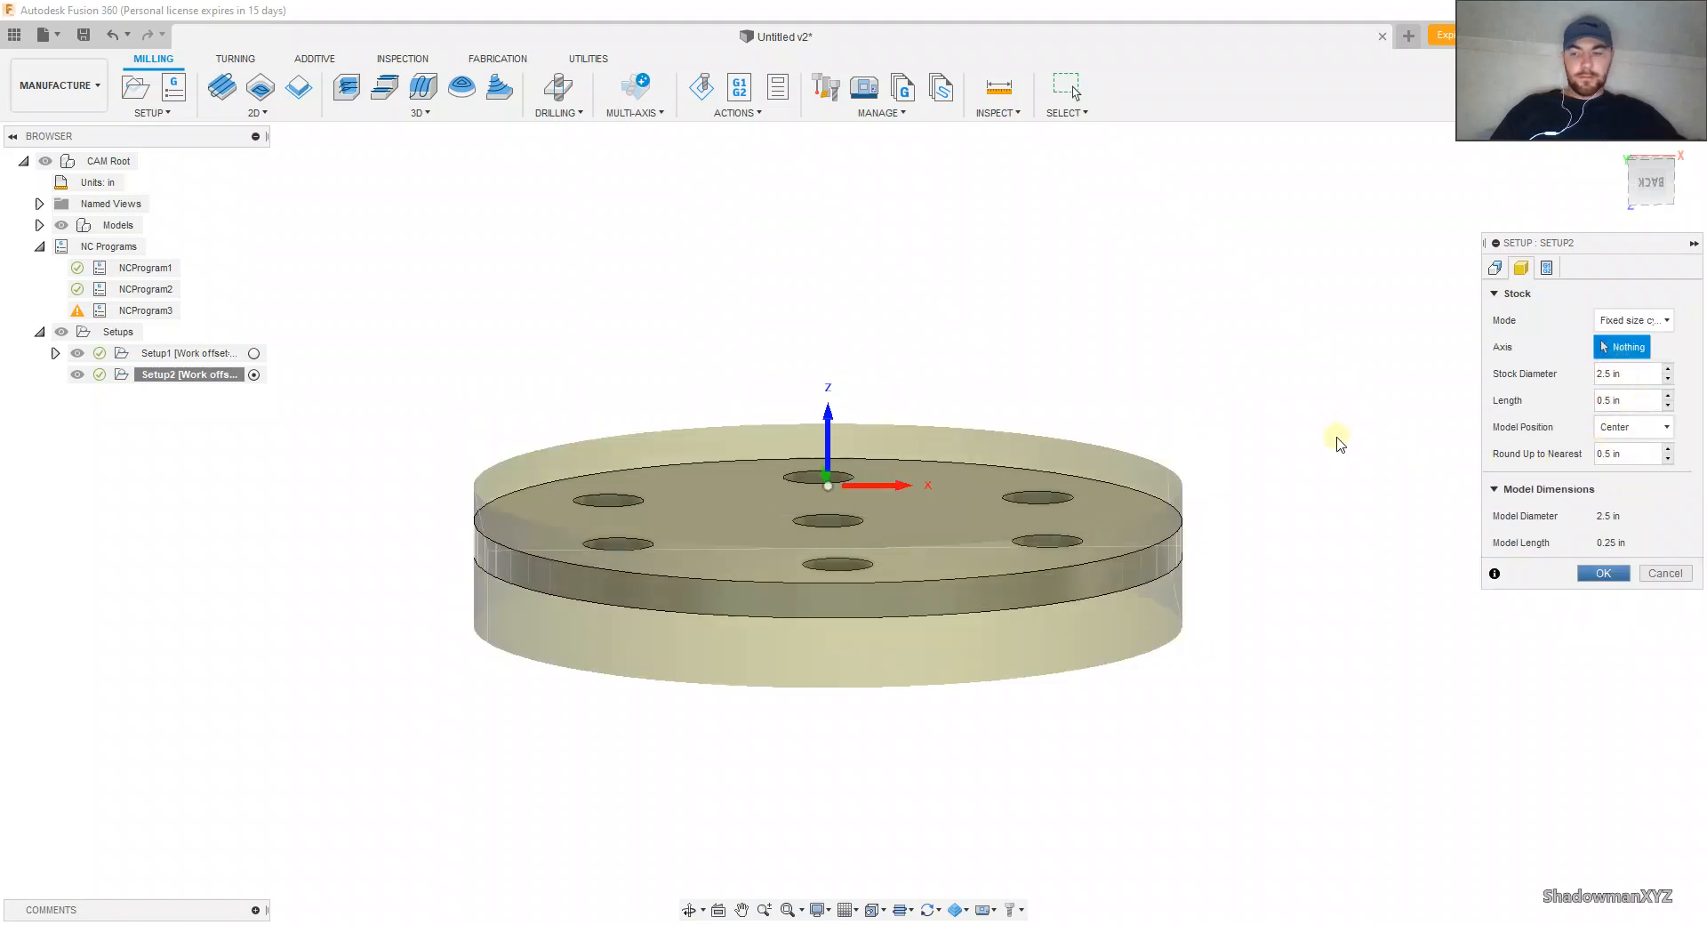
{"action": "middle_click_drag", "start_coordinate": [1337, 438], "coordinate": [1345, 464], "text": "shift"}
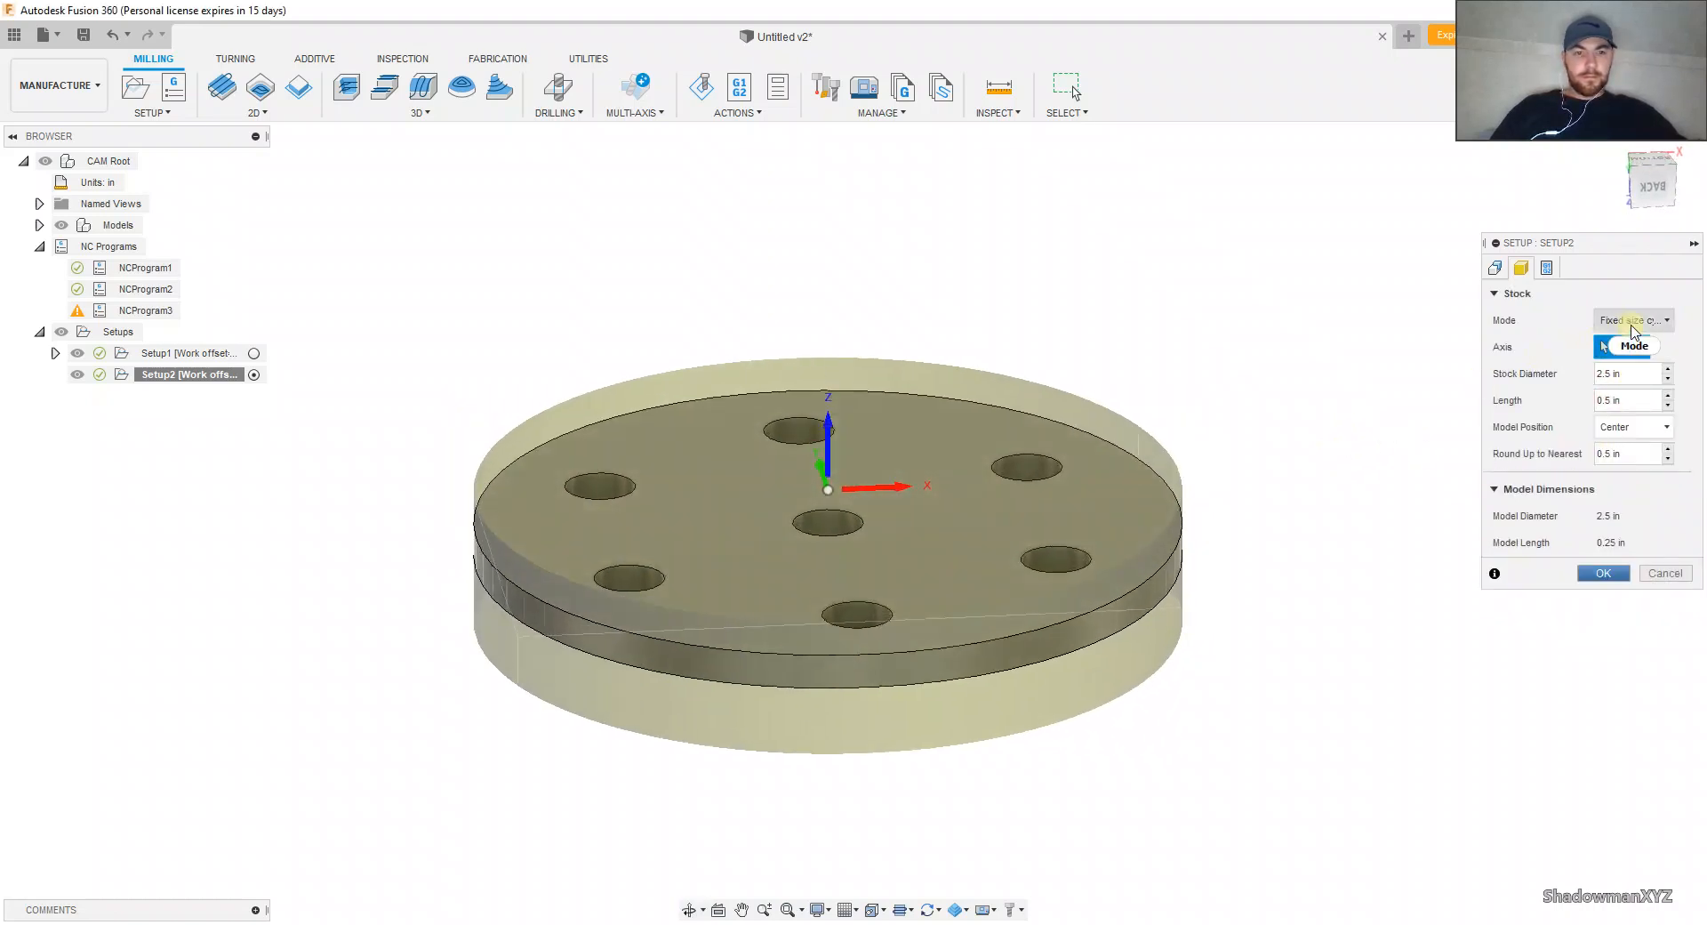
{"action": "left_click", "coordinate": [1633, 322]}
{"action": "left_click", "coordinate": [1624, 364]}
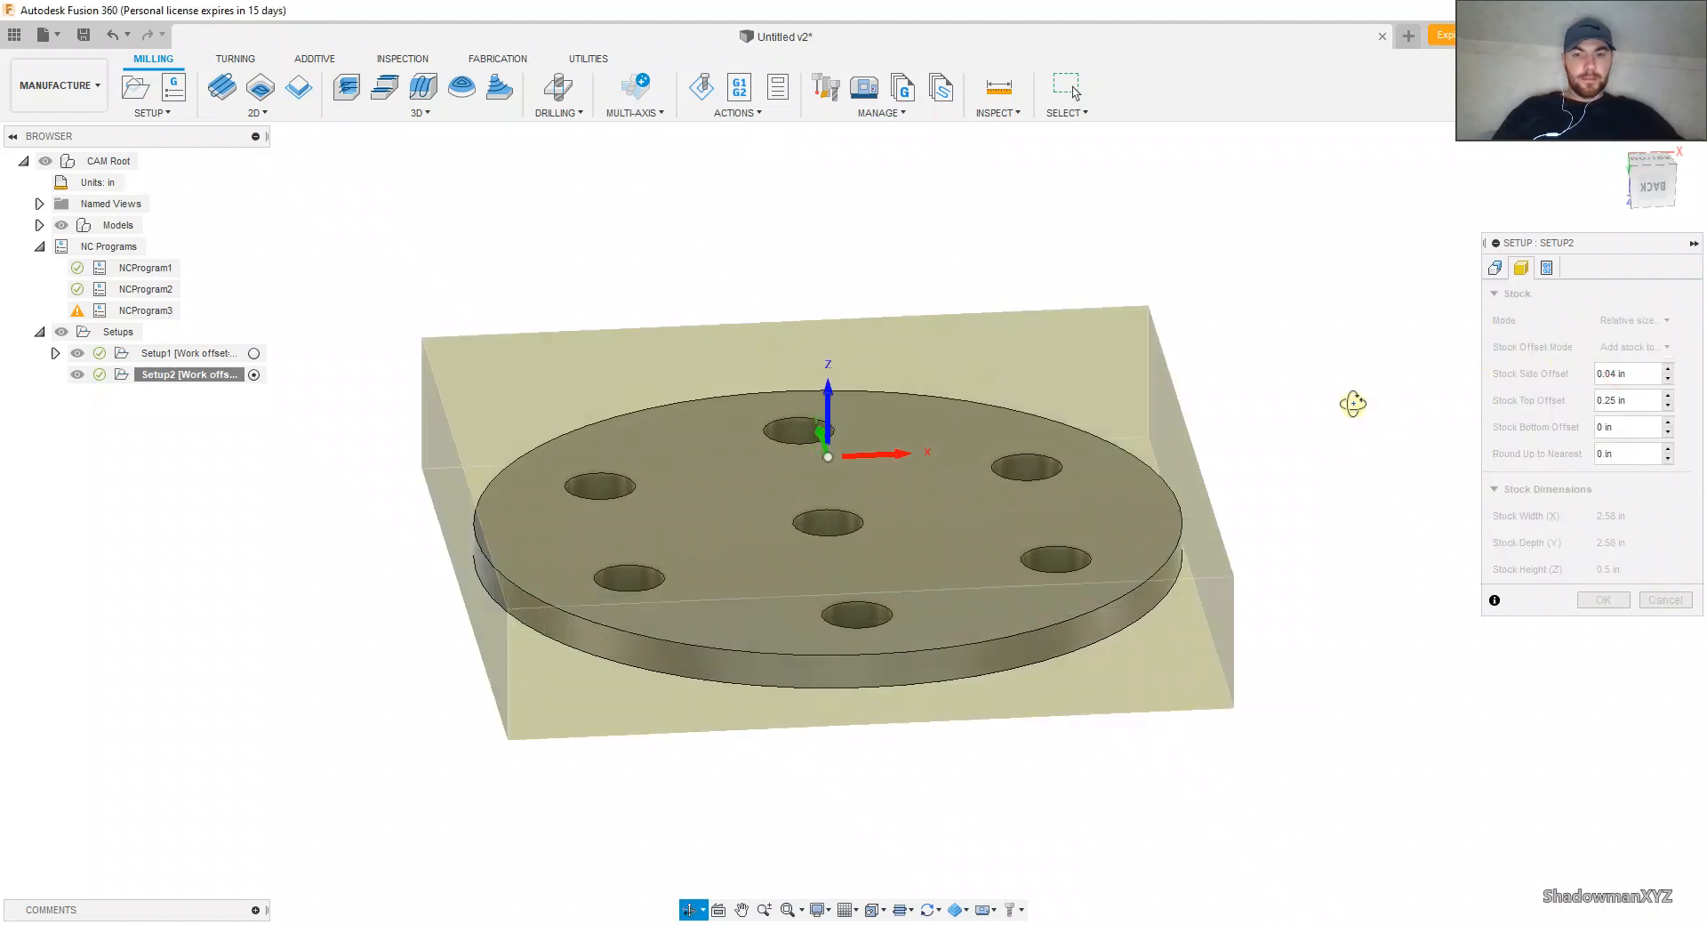
Step: Set Setup2's stock to a relative size cylinder with a frontside stock offset of 0.25 in and accept the setup
{"action": "left_click", "coordinate": [1633, 320]}
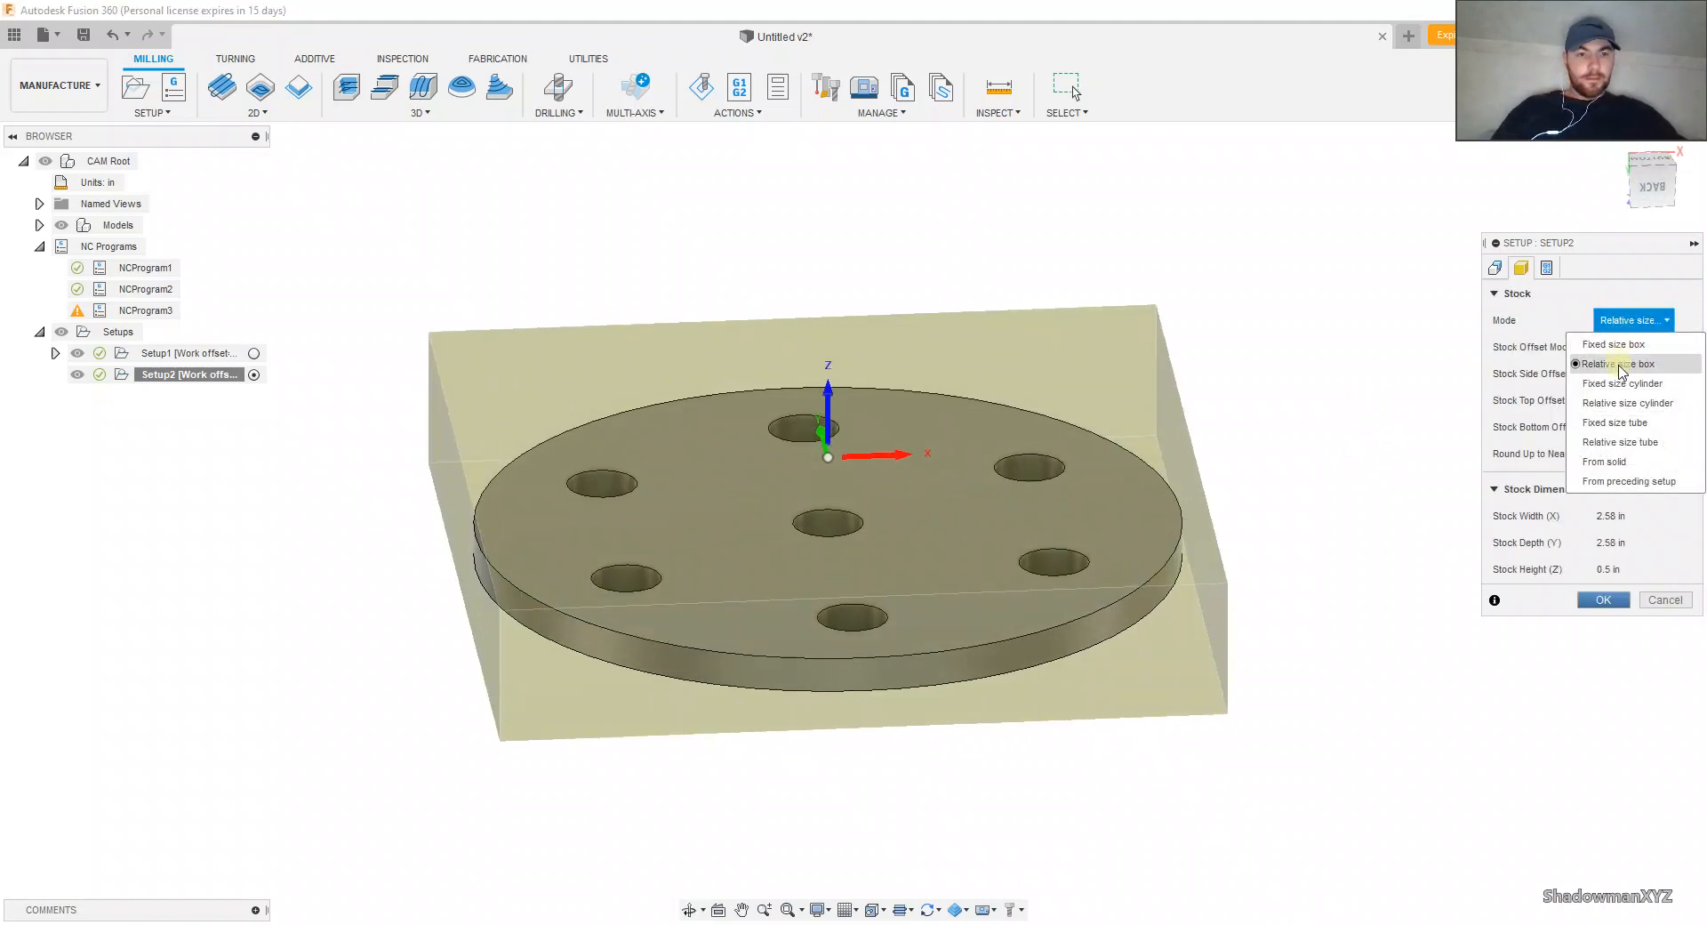
{"action": "left_click", "coordinate": [1623, 403]}
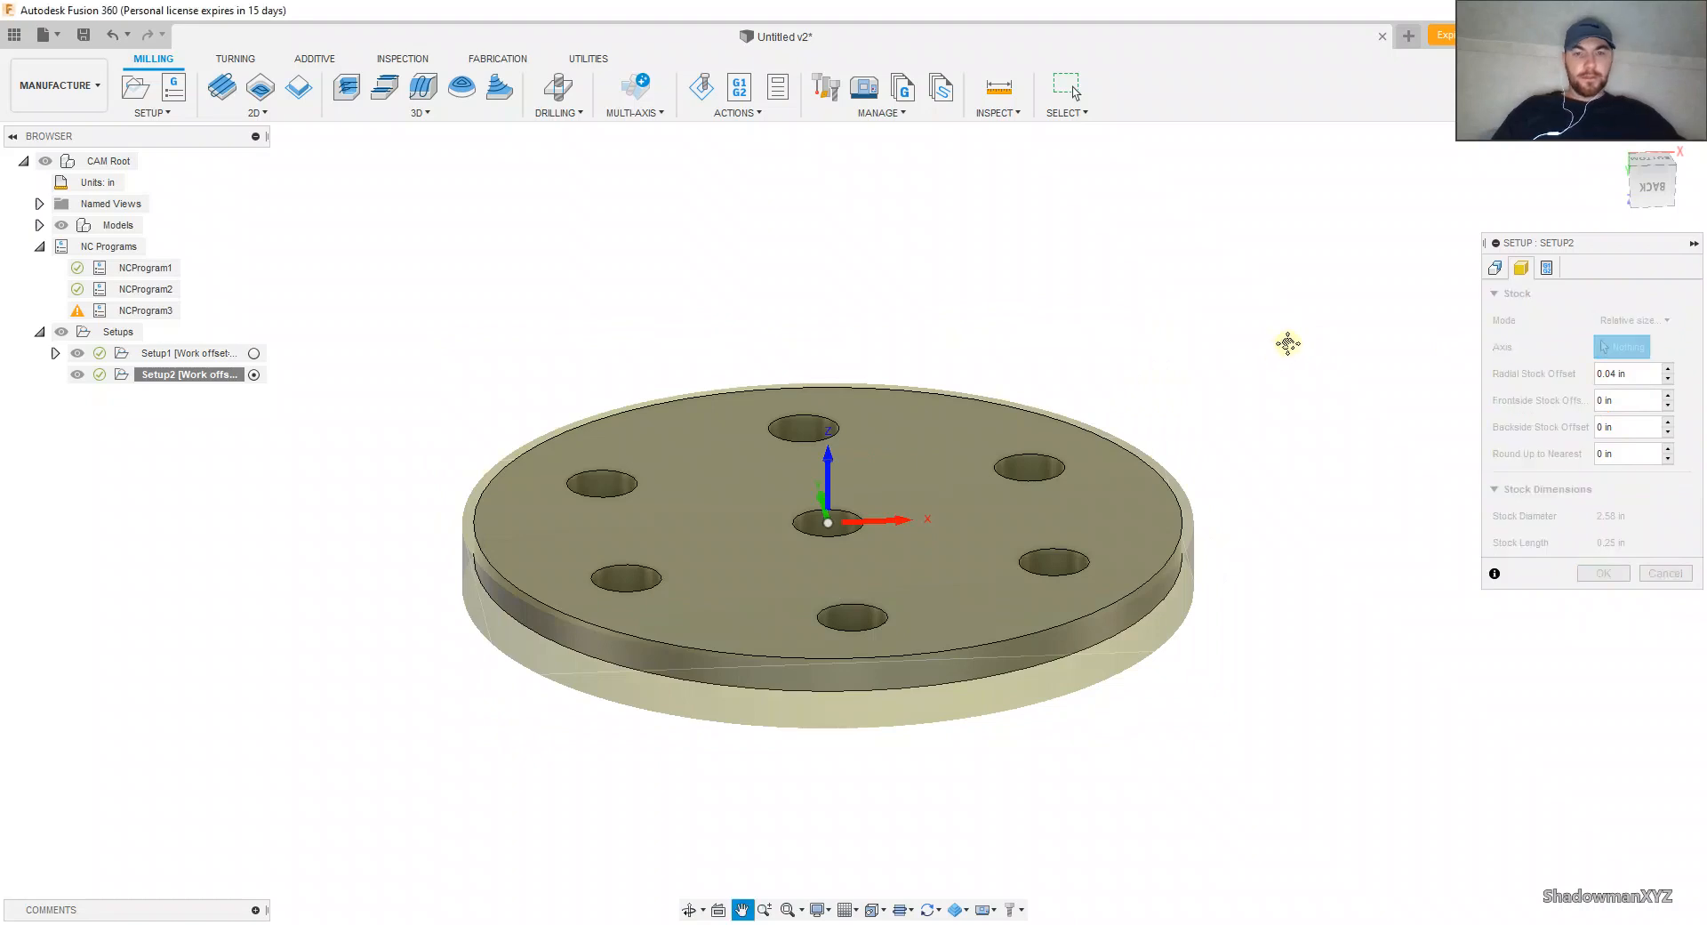
{"action": "mouse_move", "coordinate": [1289, 343]}
{"action": "middle_mouse_down", "text": "shift"}
{"action": "mouse_move", "coordinate": [1273, 355]}
{"action": "mouse_move", "coordinate": [1268, 315]}
{"action": "mouse_move", "coordinate": [1258, 331]}
{"action": "middle_mouse_up", "text": "shift"}
{"action": "left_click", "coordinate": [1610, 401]}
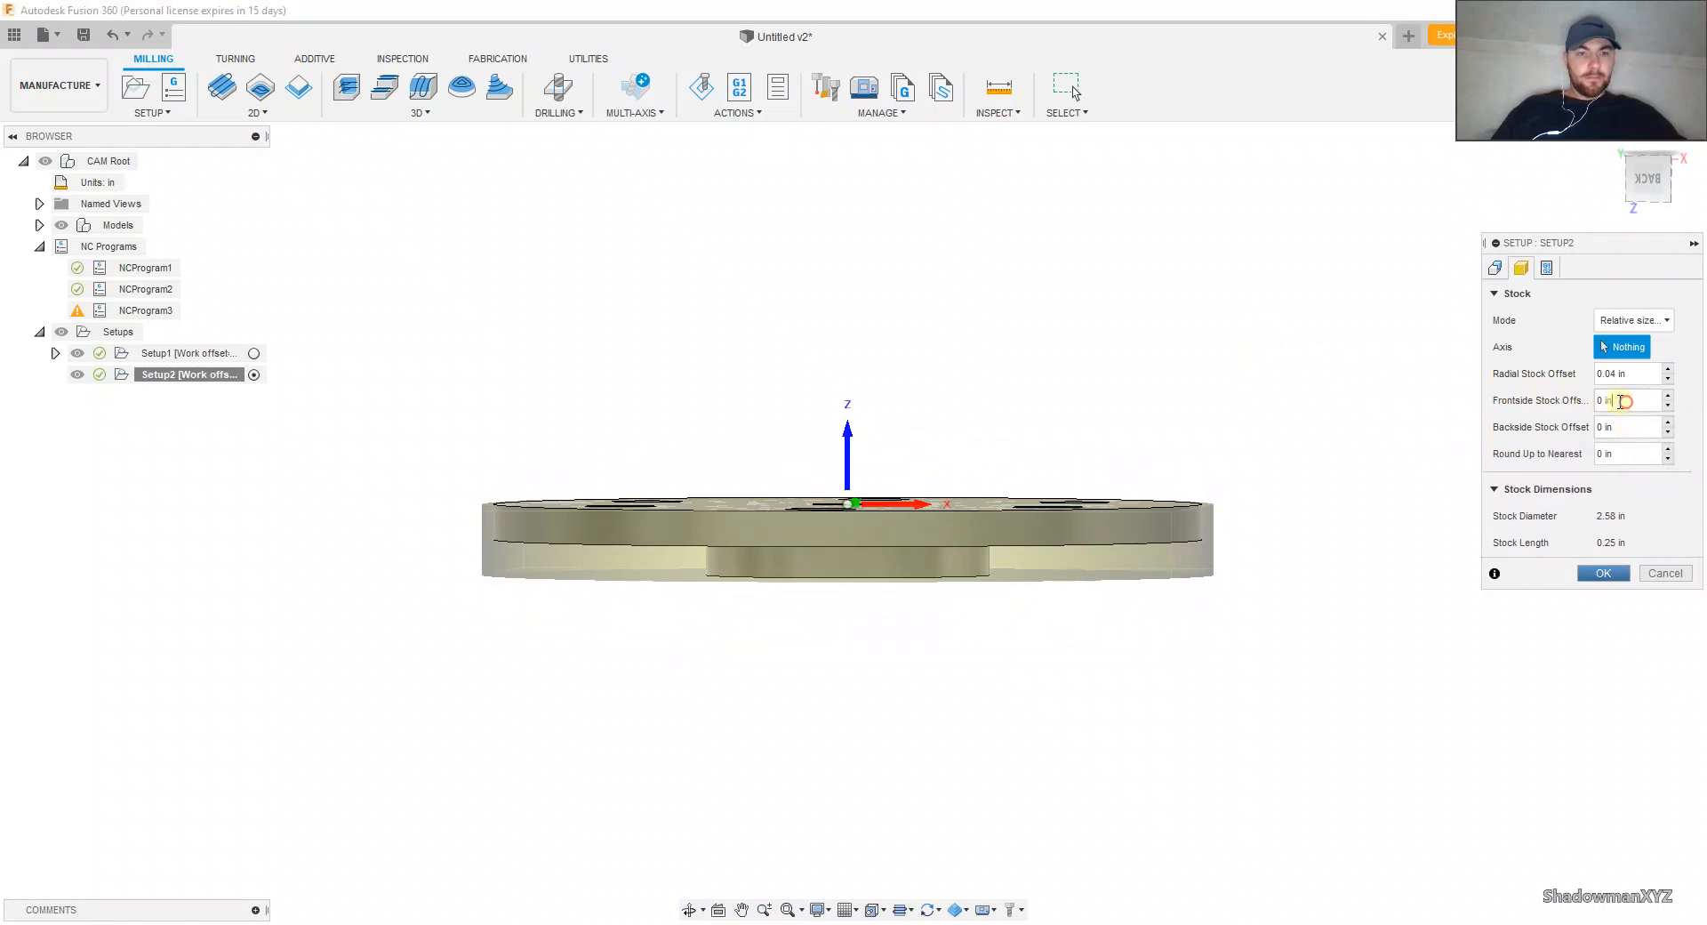
{"action": "left_click", "coordinate": [1588, 401]}
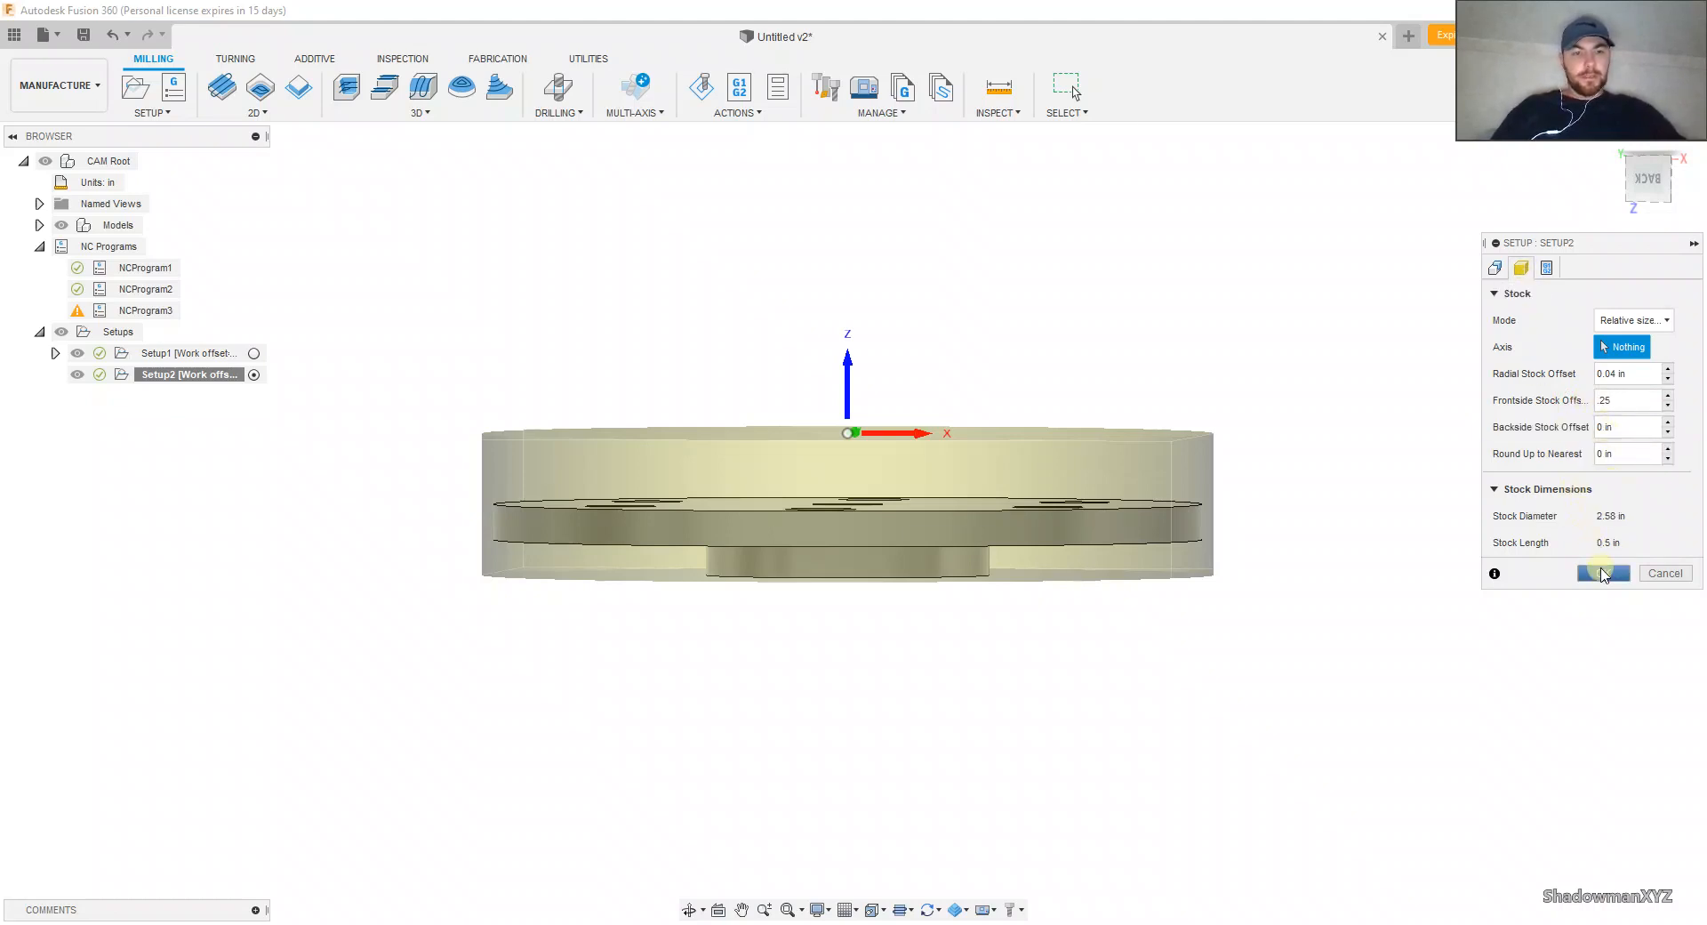
{"action": "left_click", "coordinate": [1605, 574]}
{"action": "middle_click_drag", "start_coordinate": [1238, 359], "coordinate": [1243, 417], "text": "shift"}
{"action": "key", "text": "Escape"}
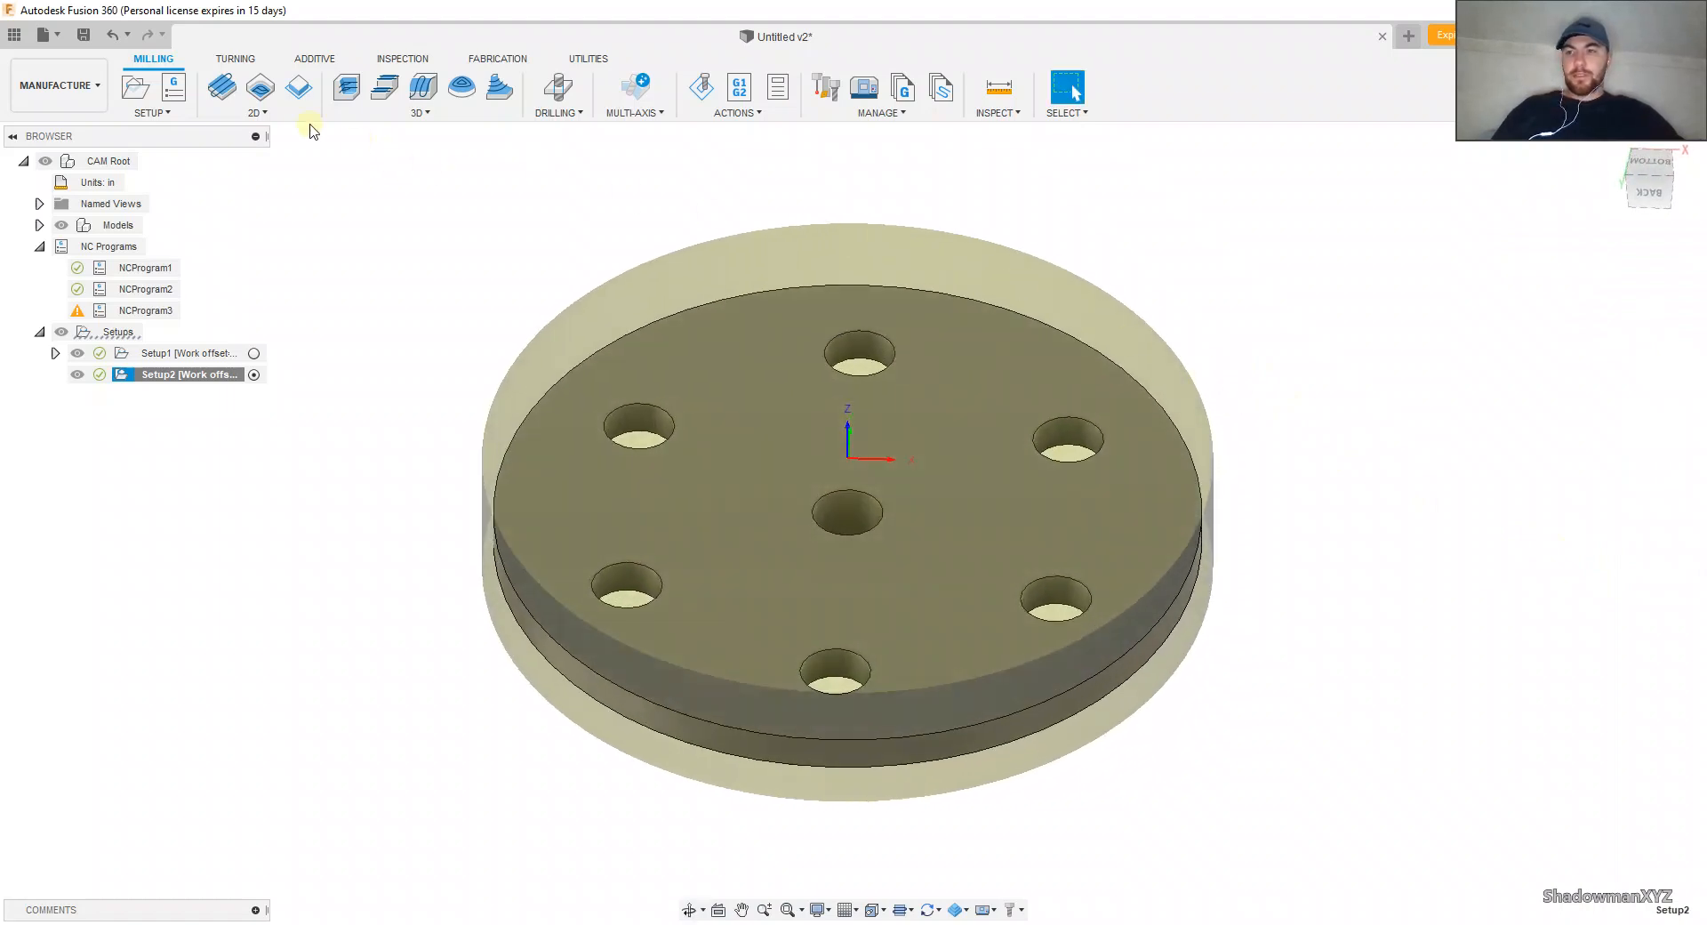
Step: Start a Face operation in Setup2 using tool 1, the 2" face mill
{"action": "left_click", "coordinate": [223, 86]}
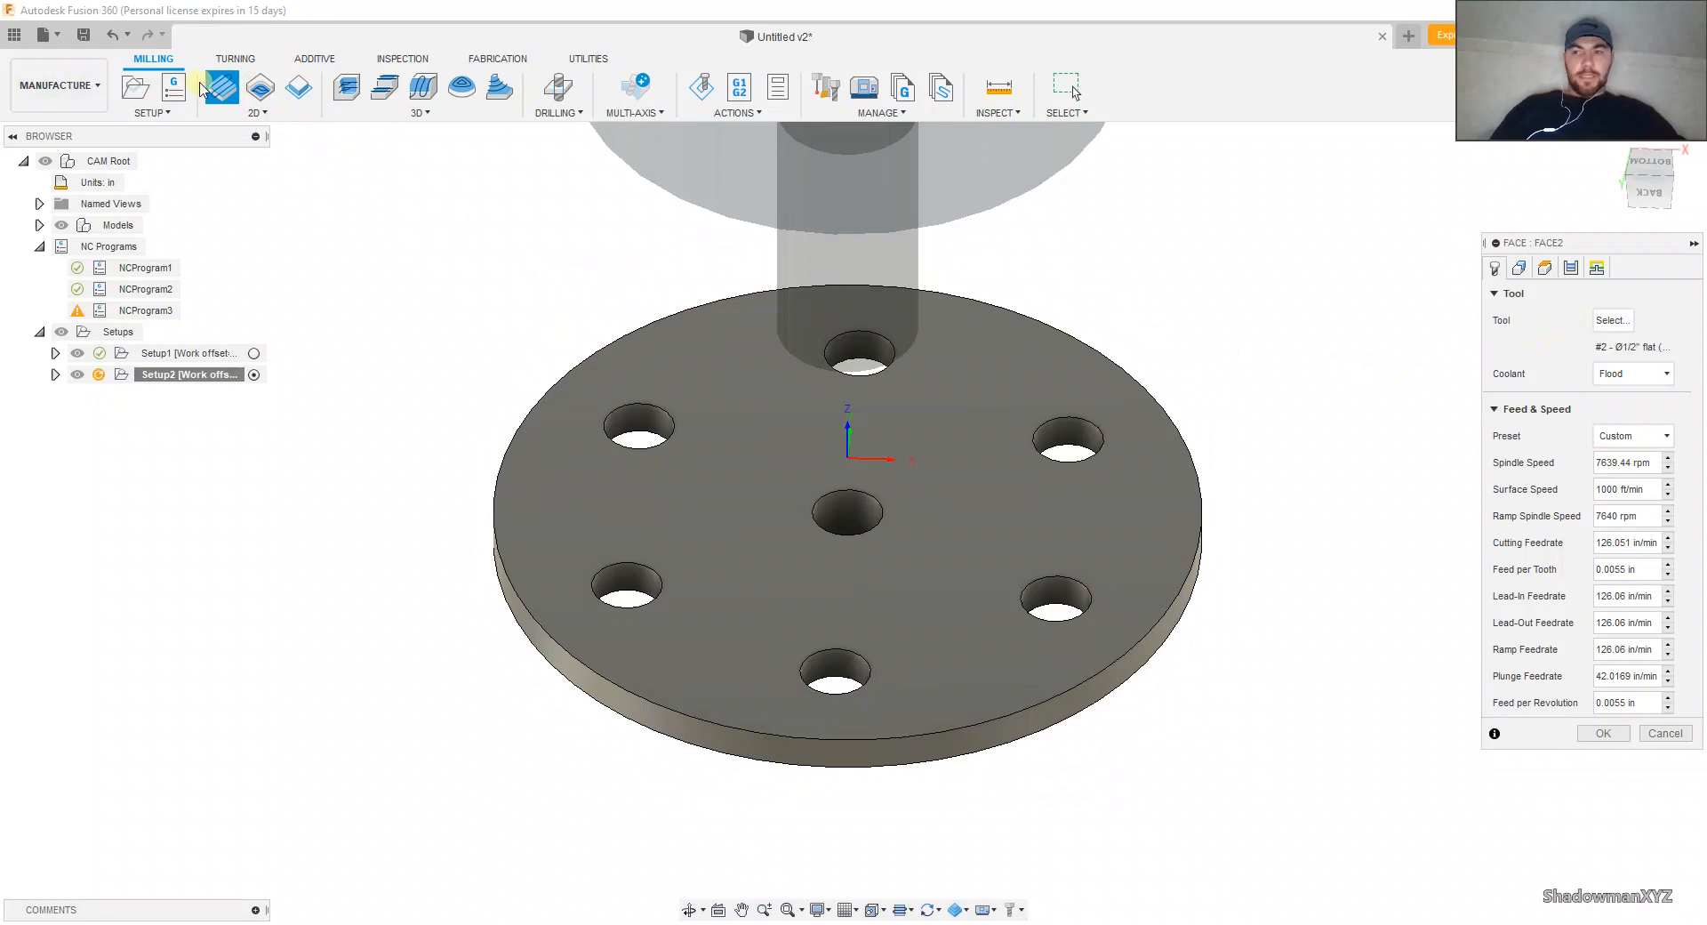
{"action": "left_click", "coordinate": [1607, 322]}
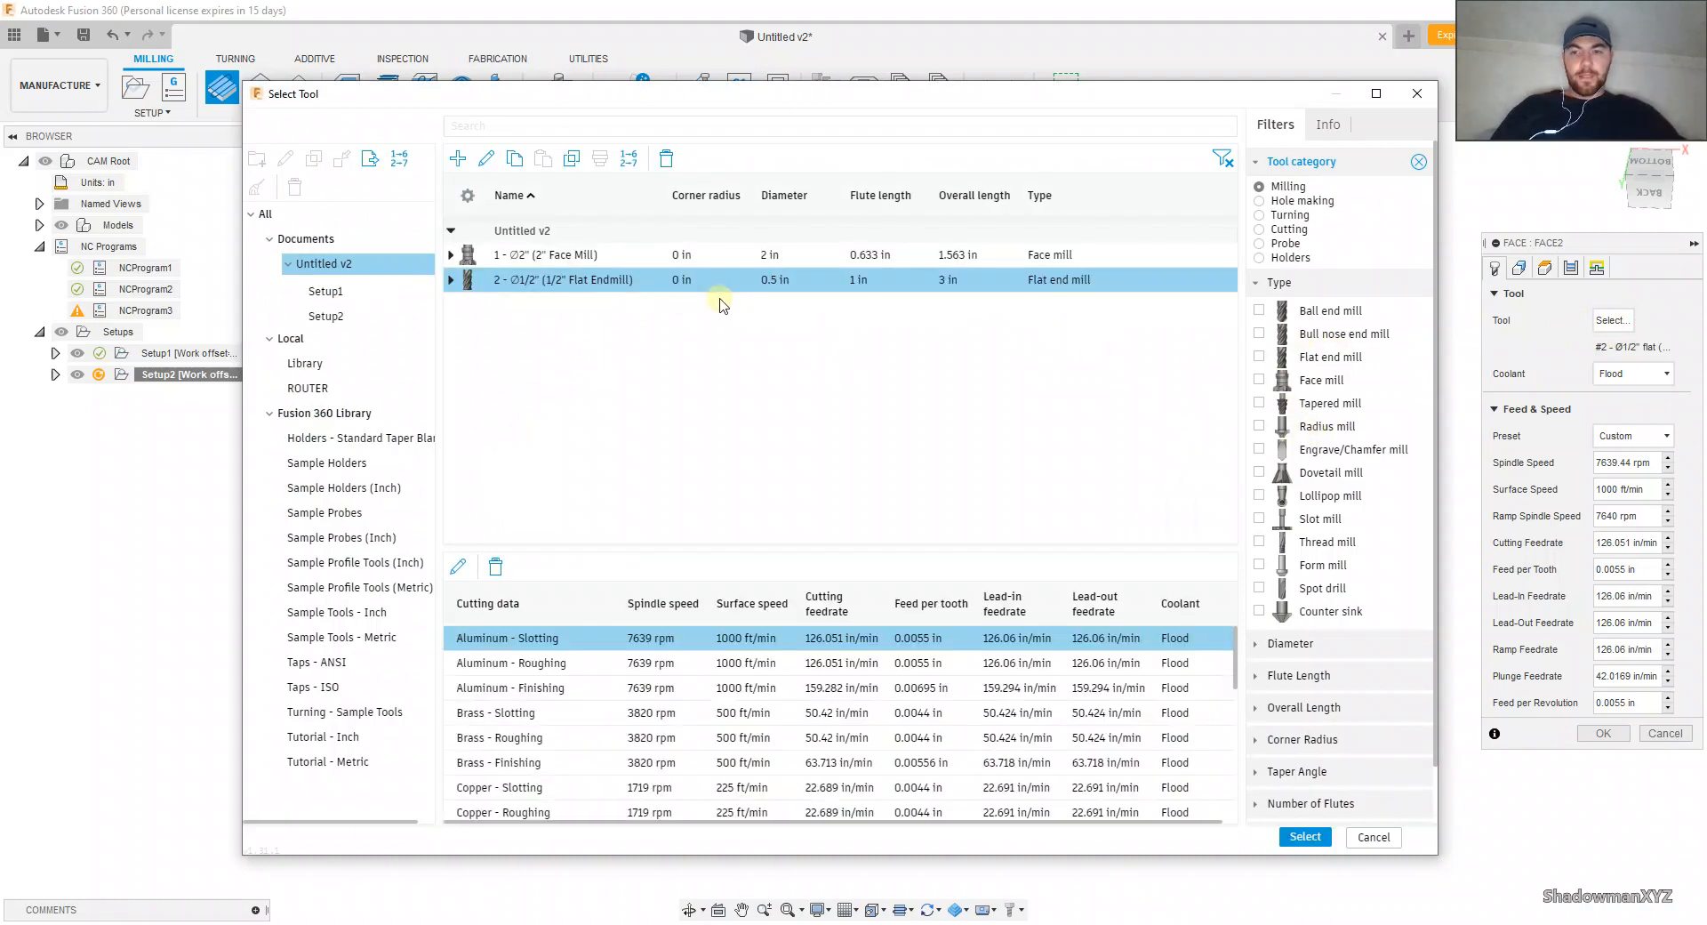
{"action": "left_click", "coordinate": [691, 256]}
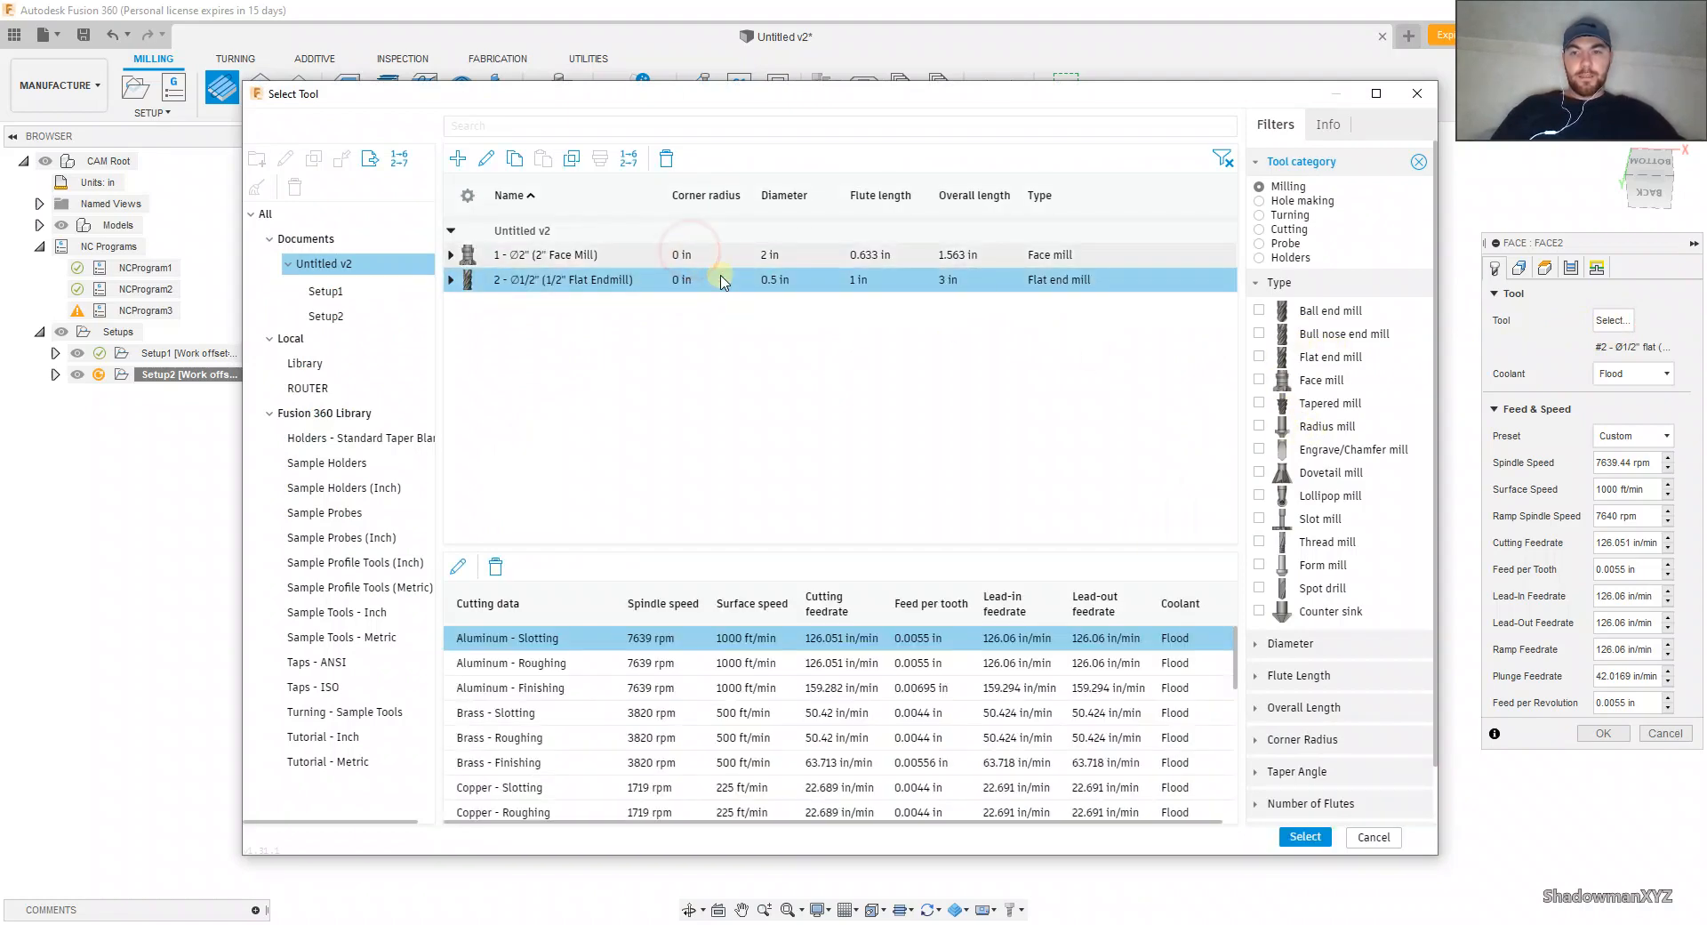
{"action": "double_click", "coordinate": [721, 260]}
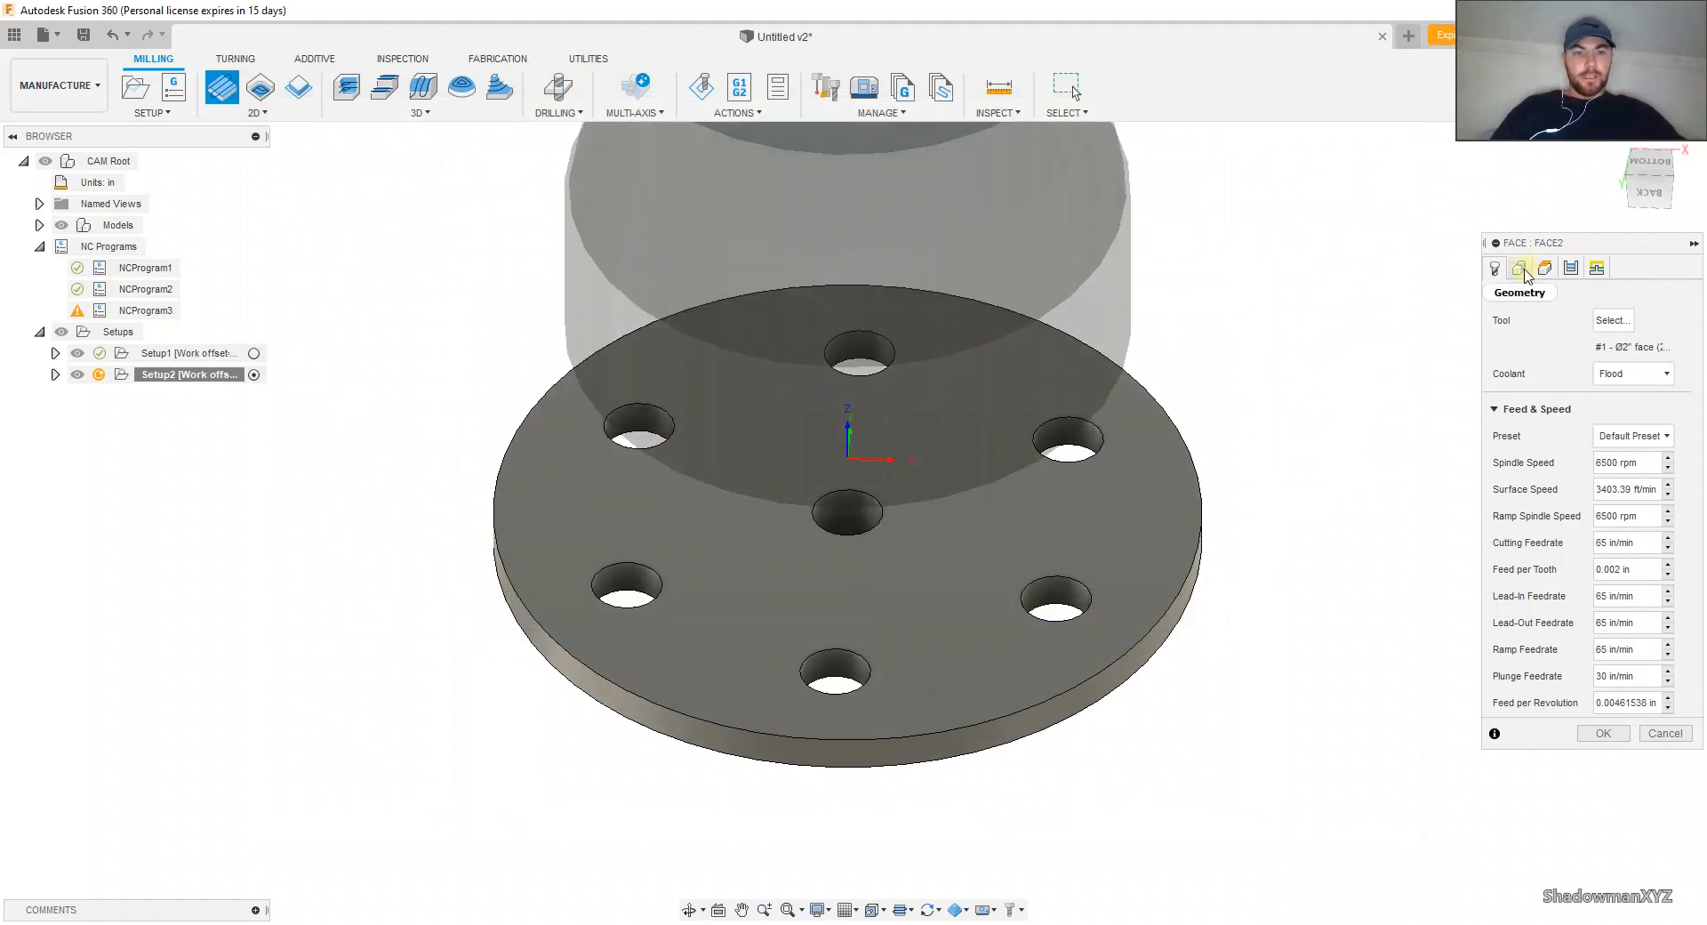
Step: Select the outer circular edge of the flange's underside as the facing operation's stock contour
{"action": "left_click", "coordinate": [1520, 268]}
{"action": "left_click", "coordinate": [1043, 368]}
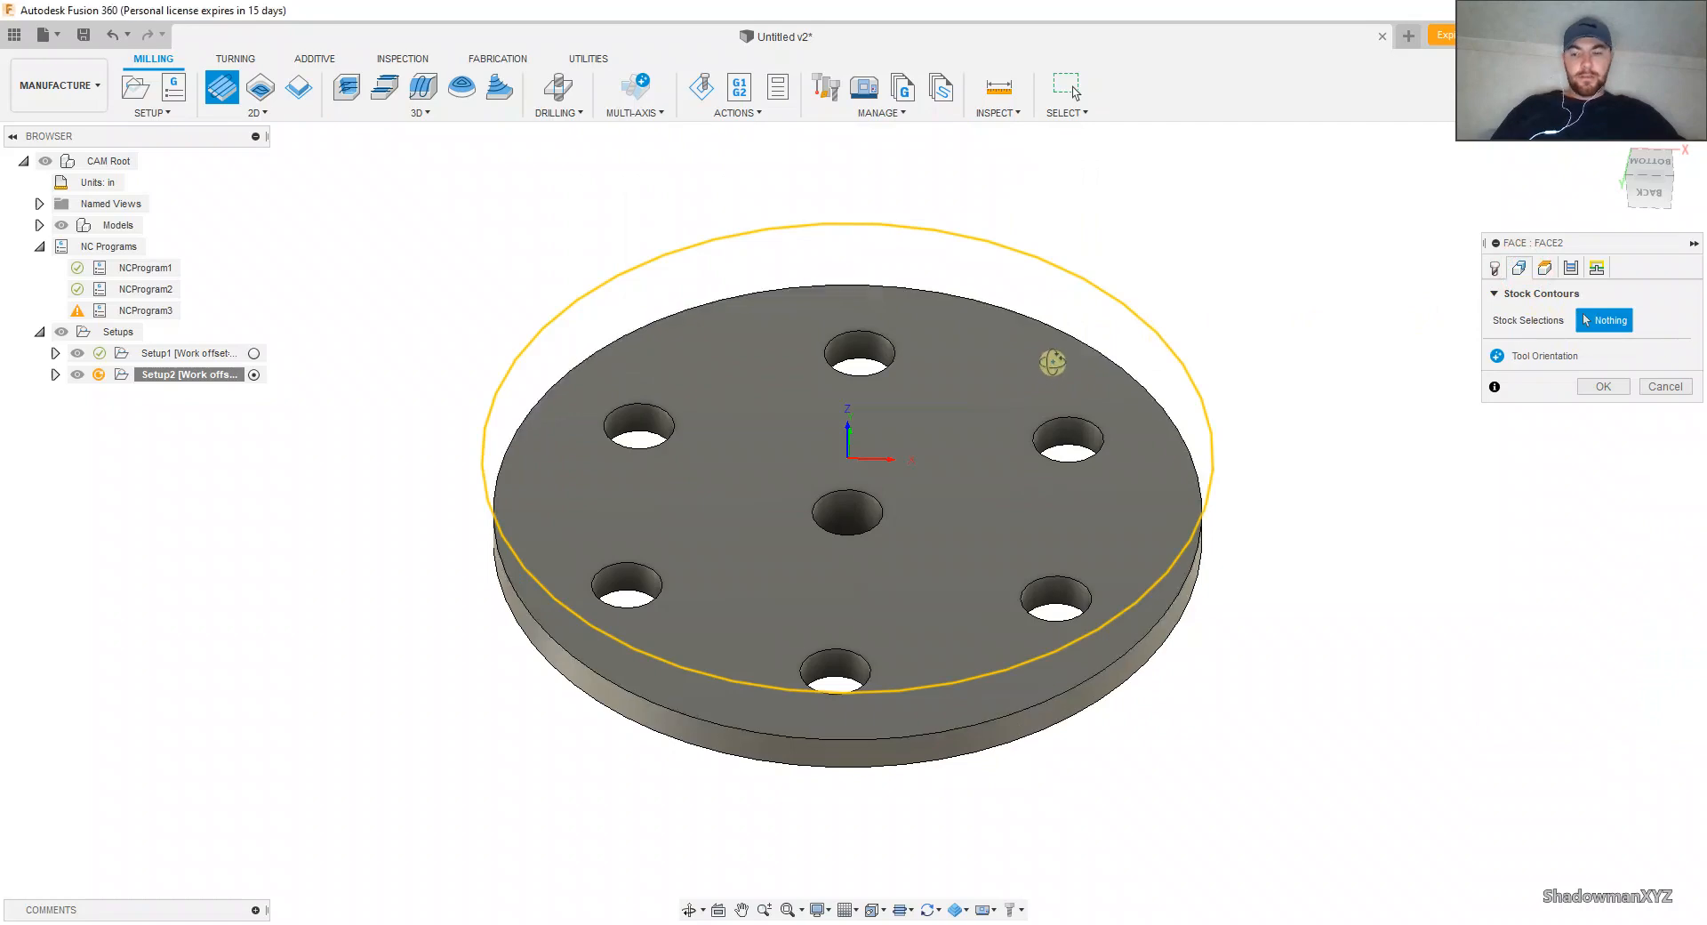
{"action": "middle_click_drag", "start_coordinate": [1052, 365], "coordinate": [1059, 352], "text": "shift"}
{"action": "left_click", "coordinate": [1073, 433]}
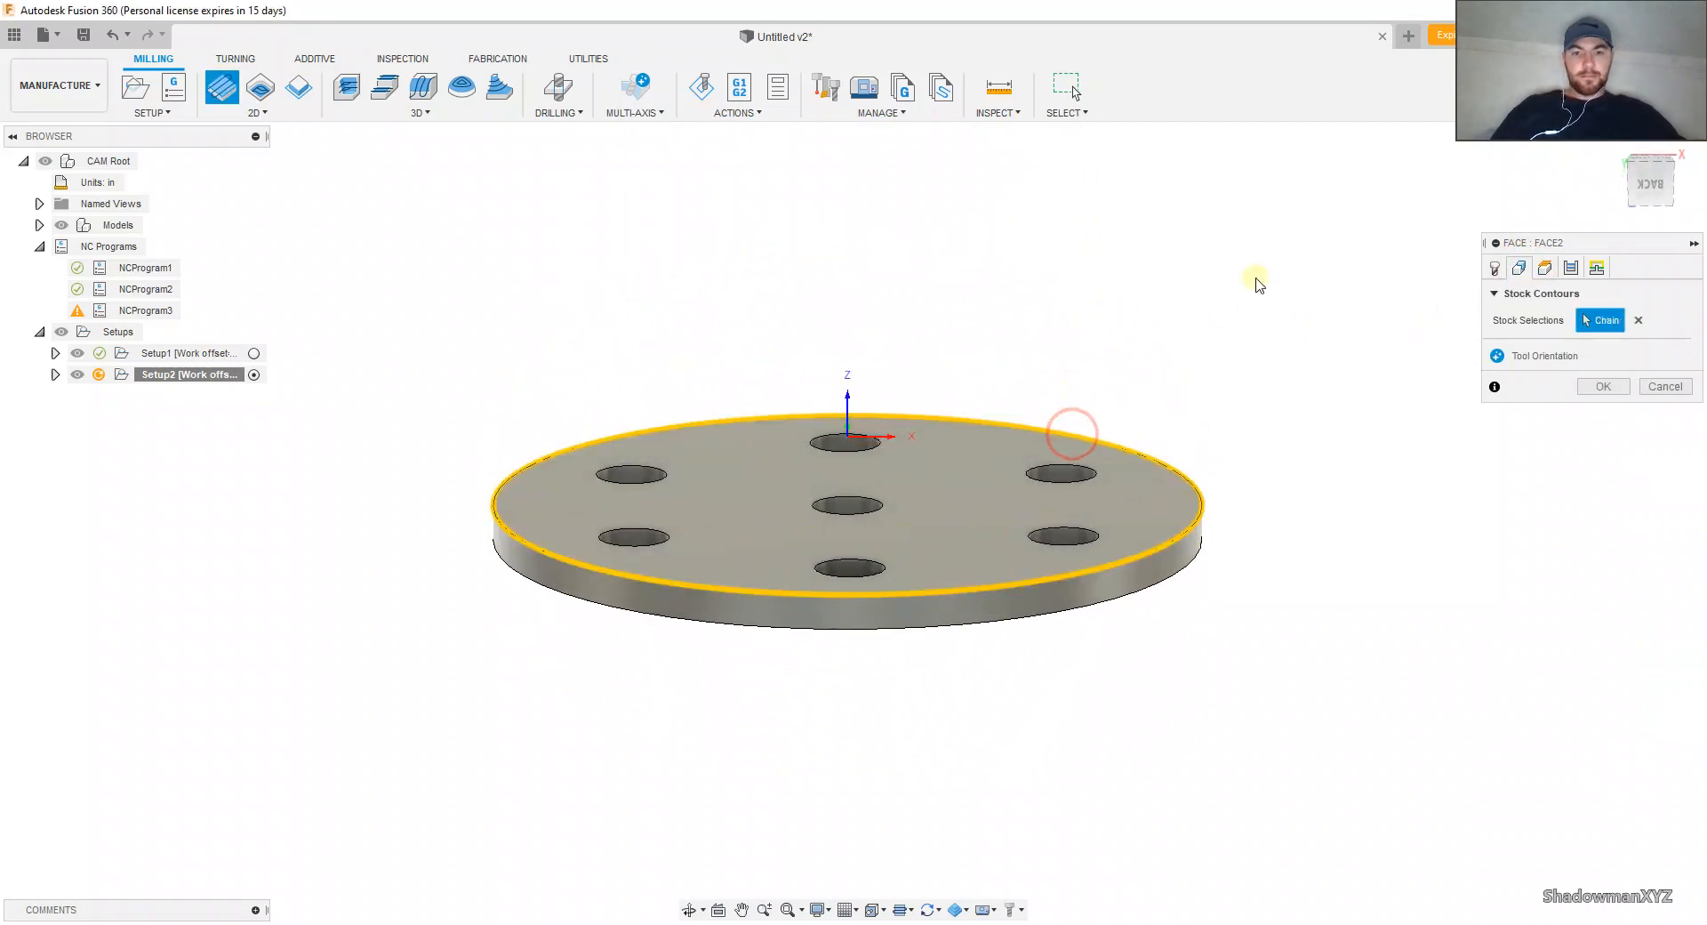
Step: Enable Multiple Depths with a maximum stepdown of 0.05 in and generate the facing toolpath
{"action": "left_click", "coordinate": [1545, 268]}
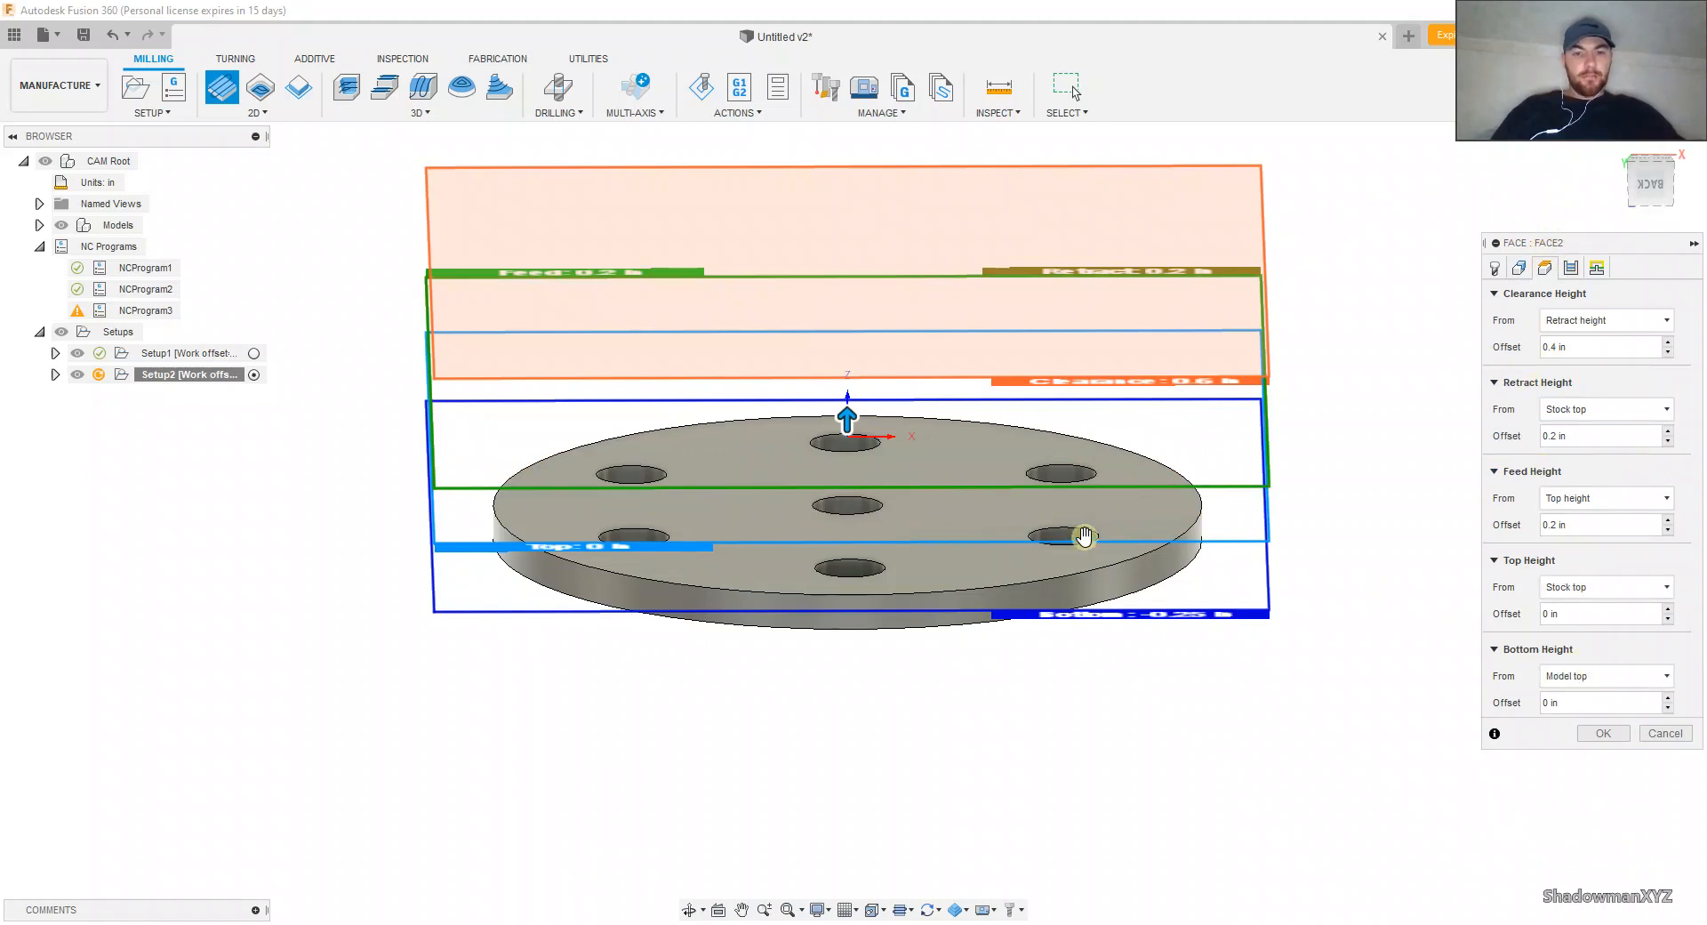
{"action": "left_click", "coordinate": [1571, 269]}
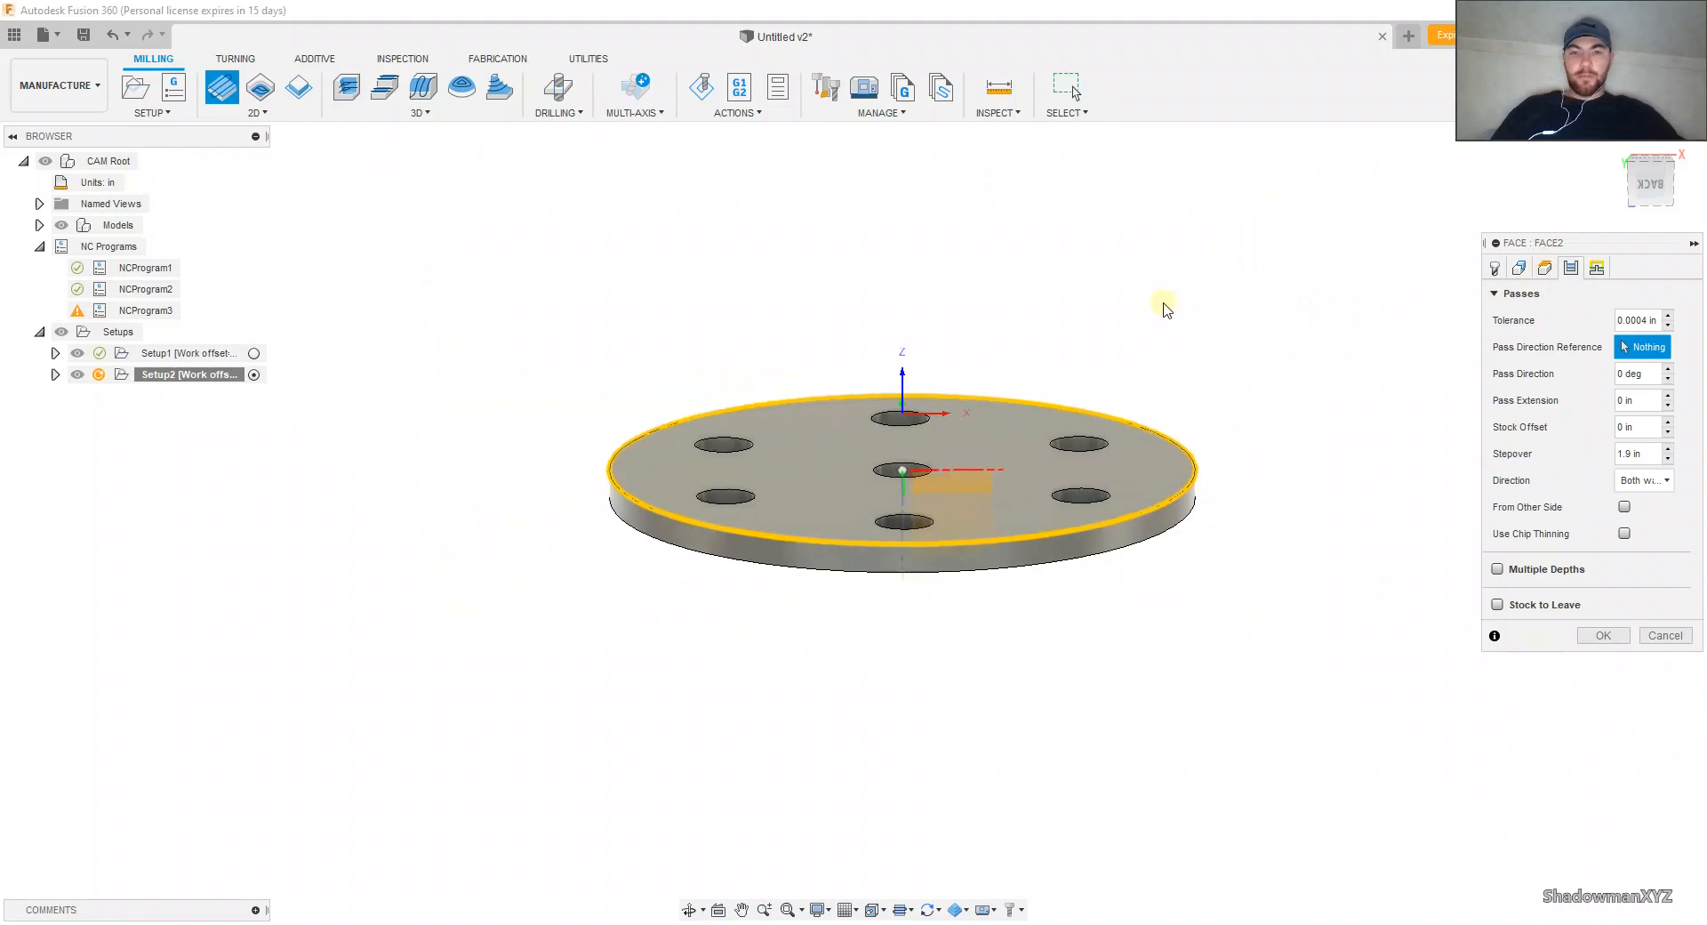
{"action": "scroll", "coordinate": [1084, 293], "scroll_direction": "down", "scroll_amount": 2}
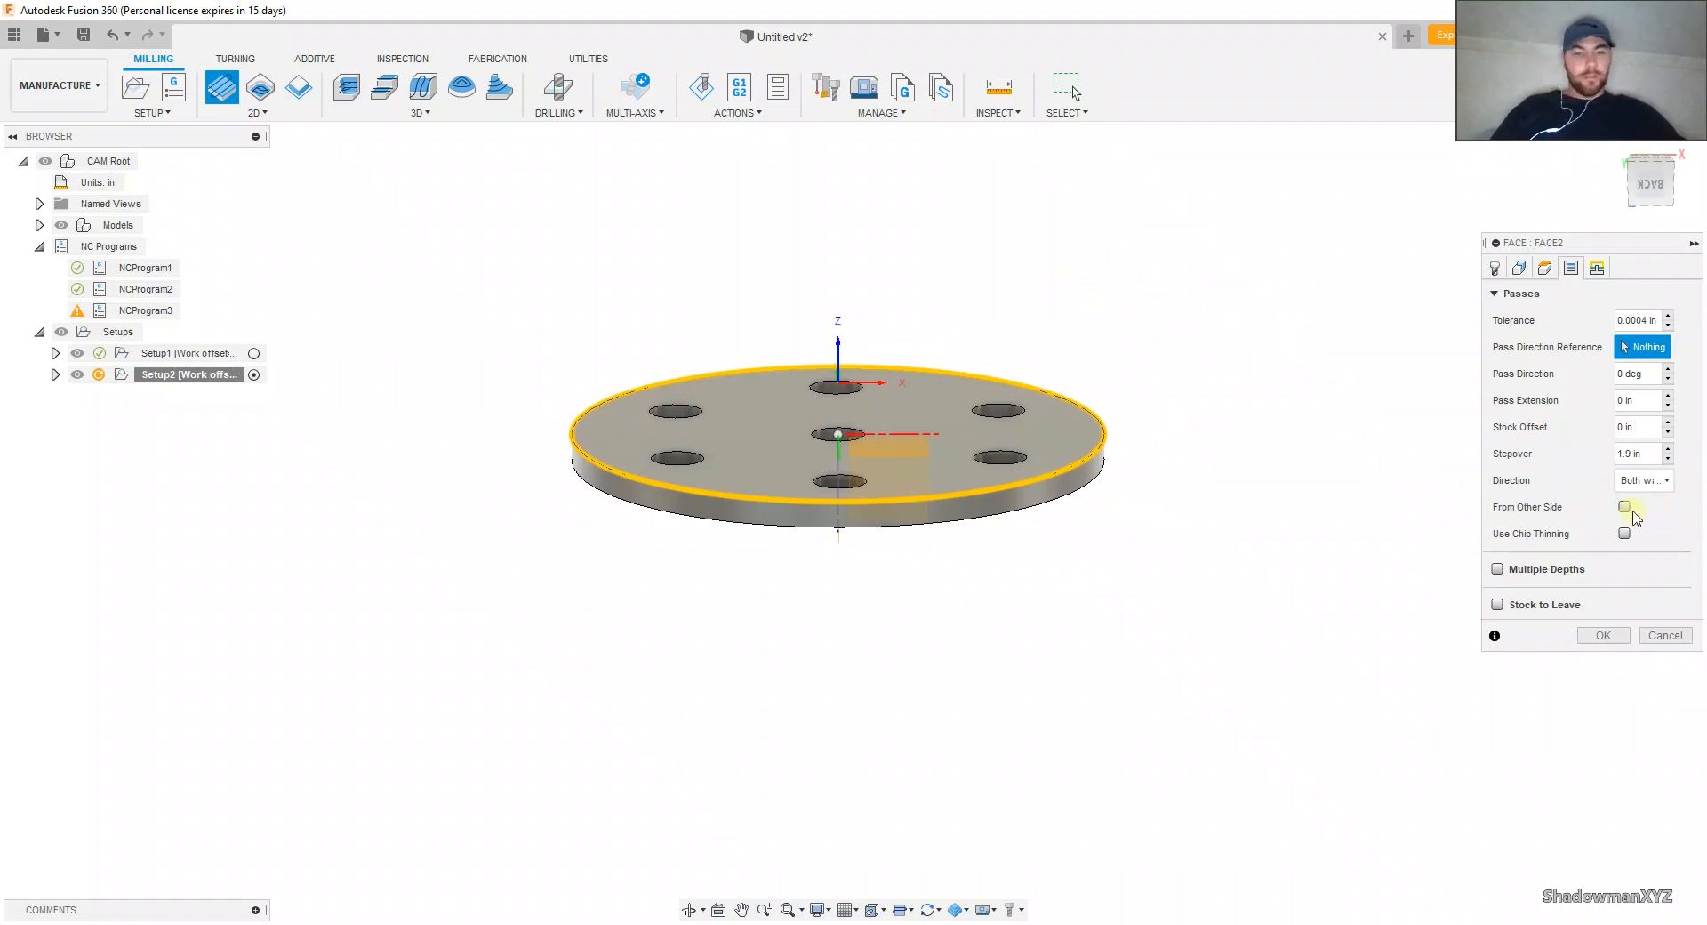
{"action": "left_click", "coordinate": [1498, 570]}
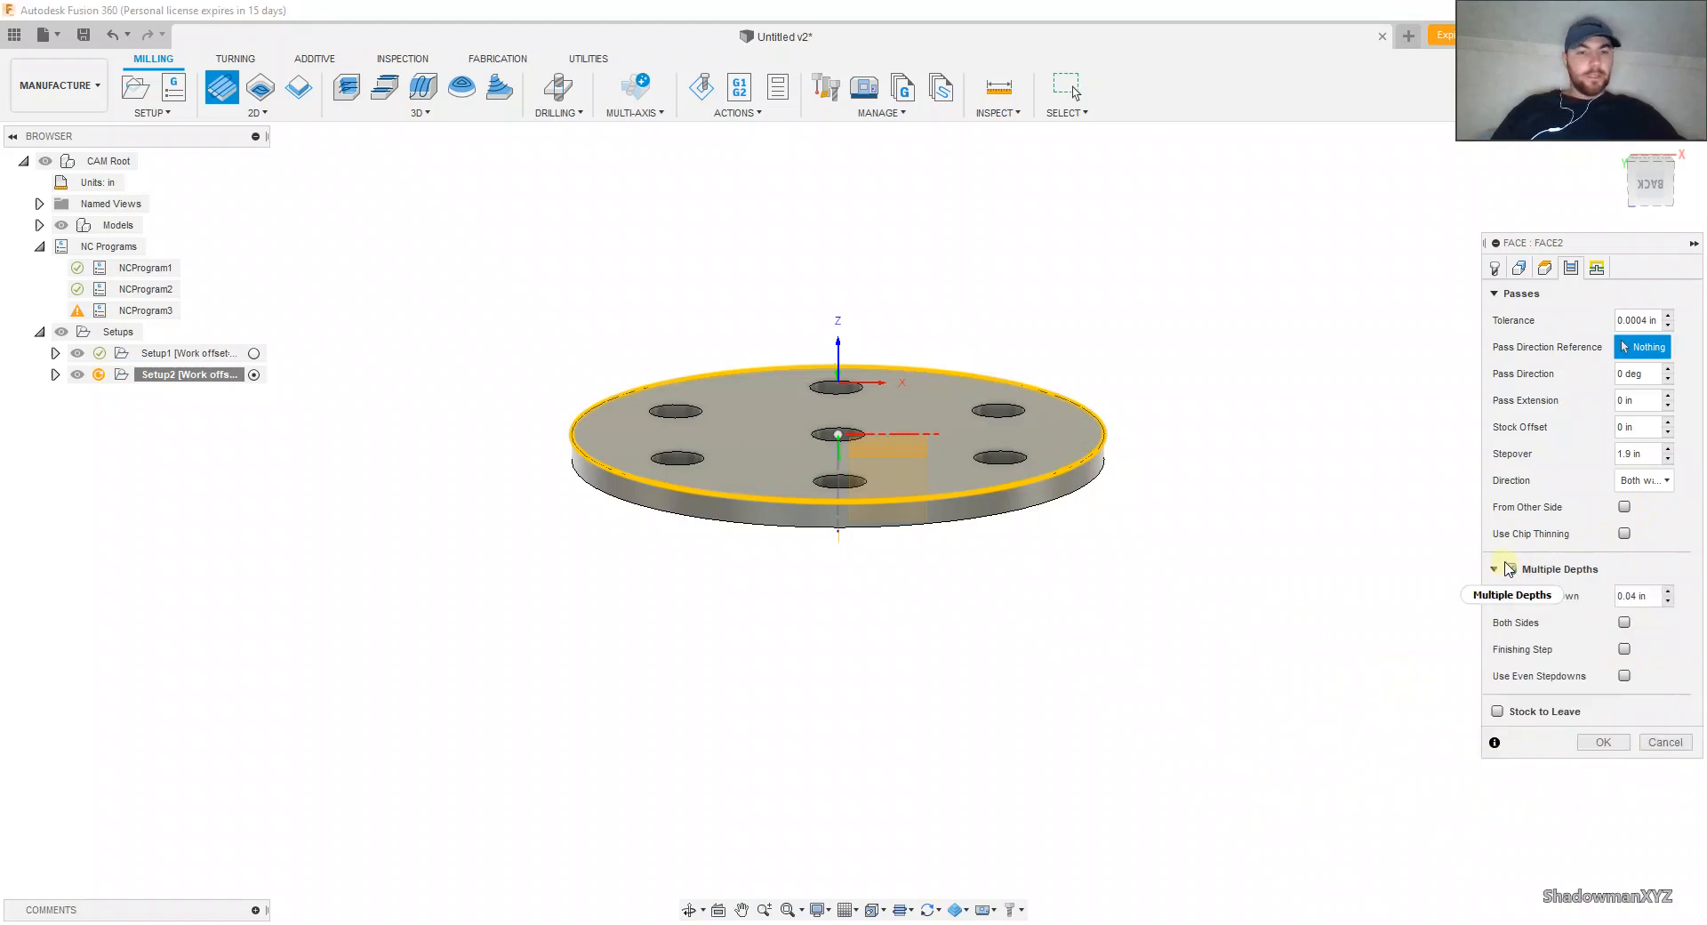
{"action": "left_click", "coordinate": [1637, 593]}
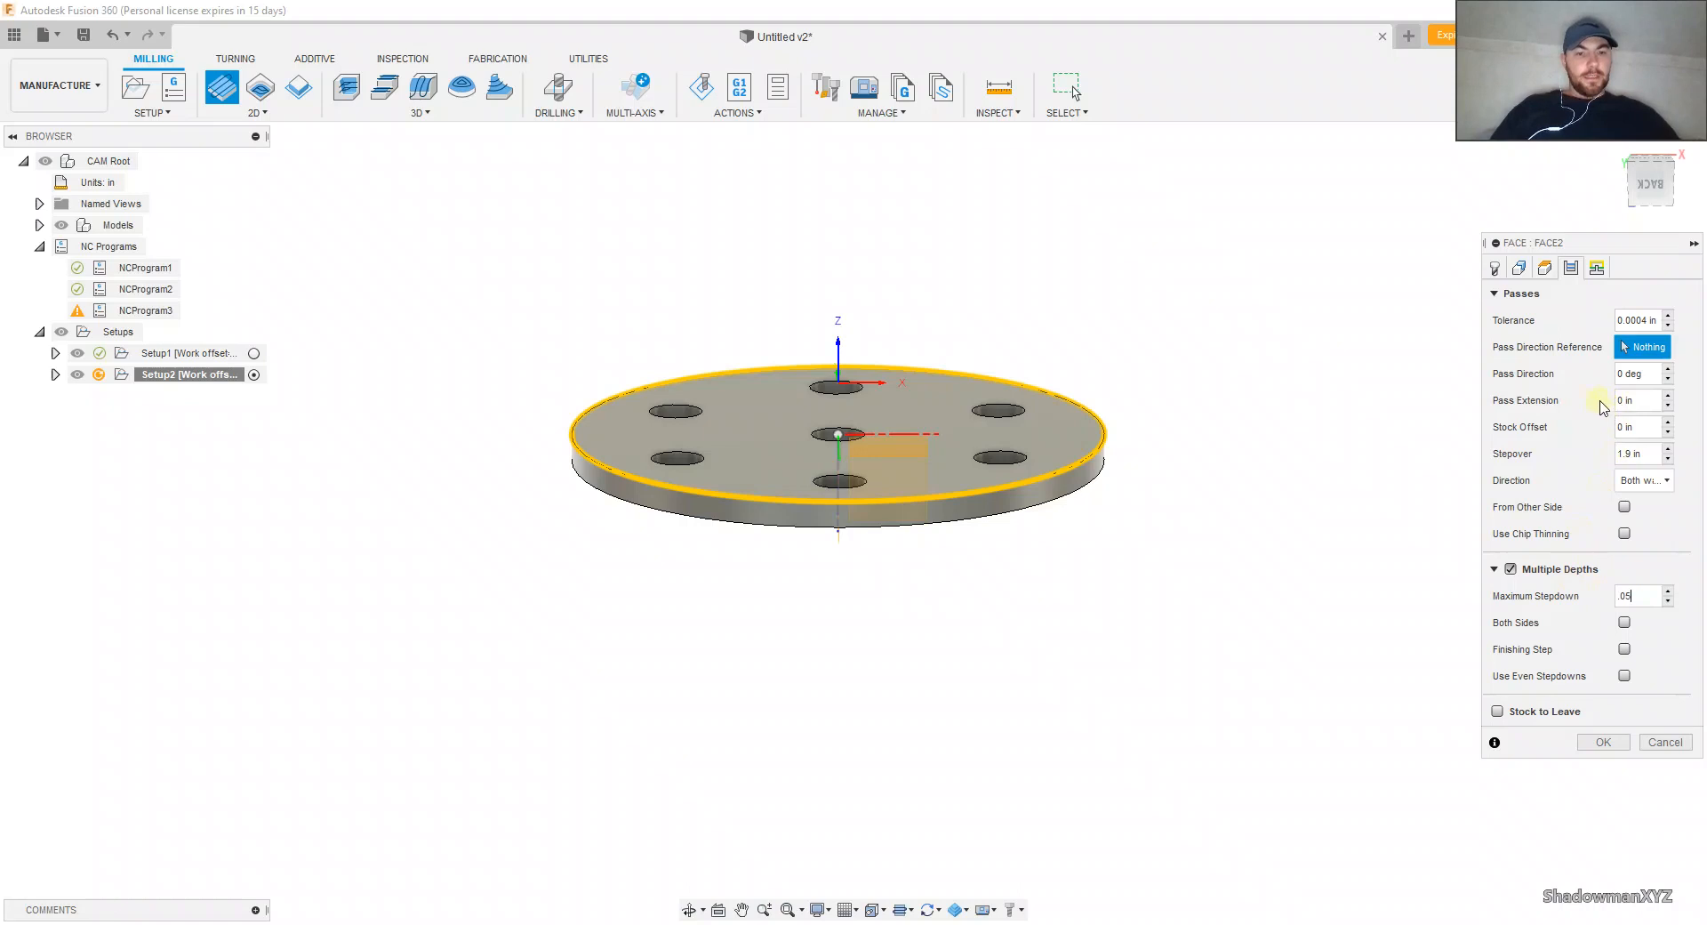
{"action": "left_click", "coordinate": [1597, 267]}
{"action": "left_click", "coordinate": [1603, 626]}
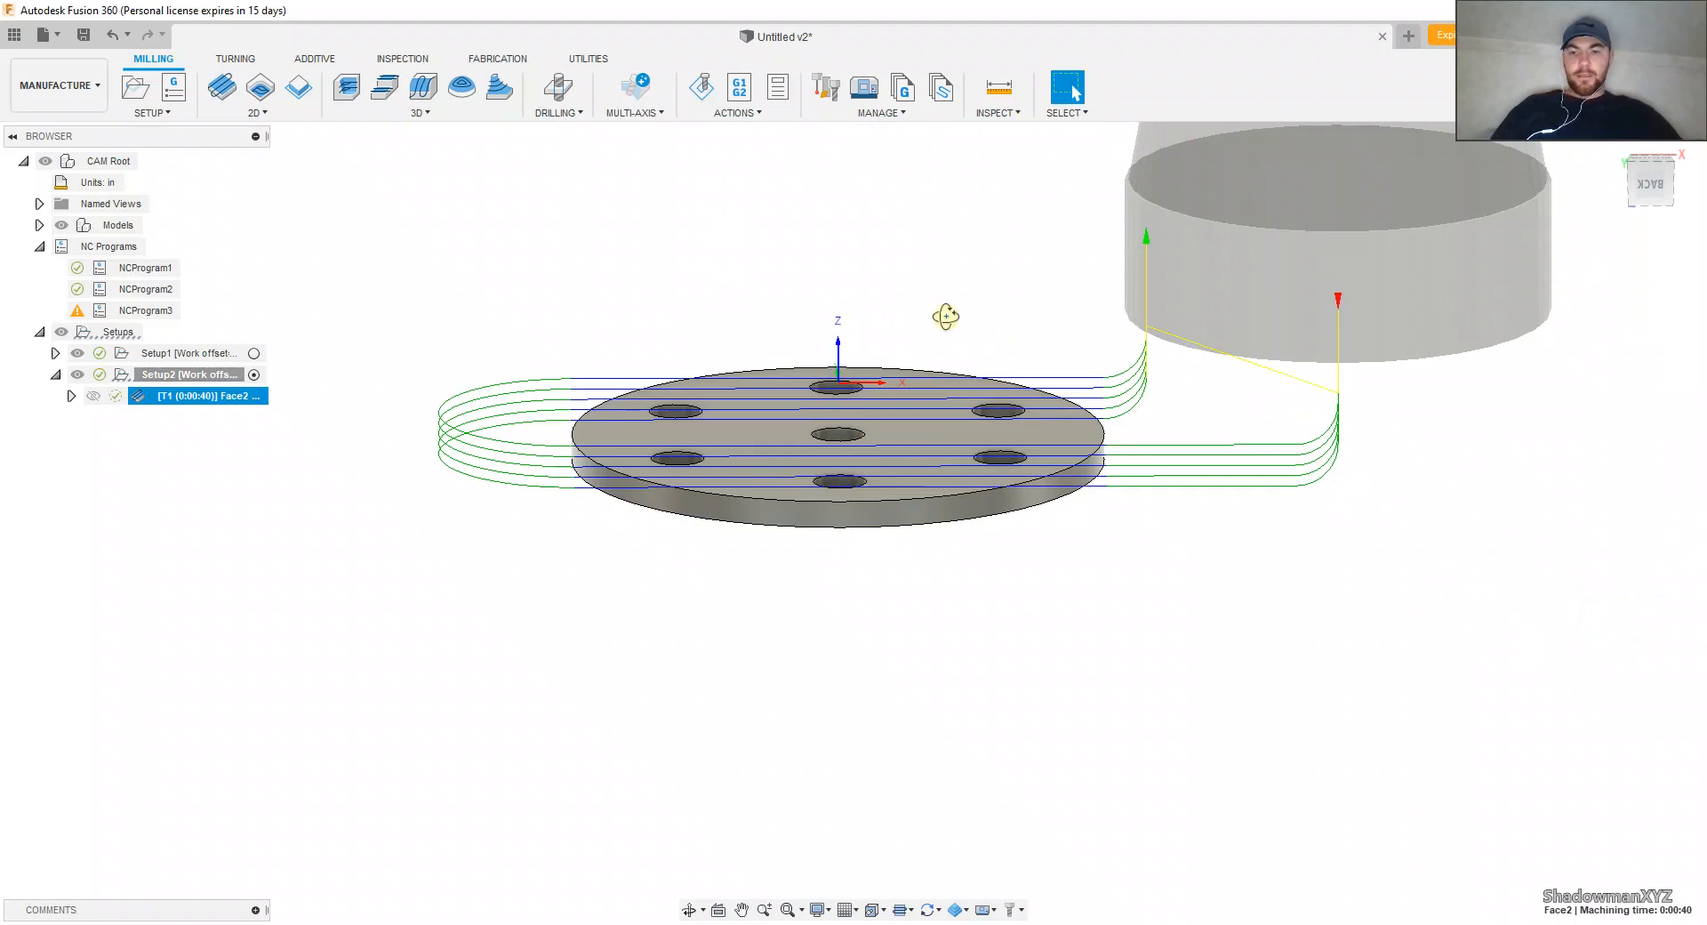
Step: Simulate the underside facing toolpath and examine the machined stock around the flange's rim
{"action": "middle_click_drag", "start_coordinate": [946, 316], "coordinate": [934, 358], "text": "shift"}
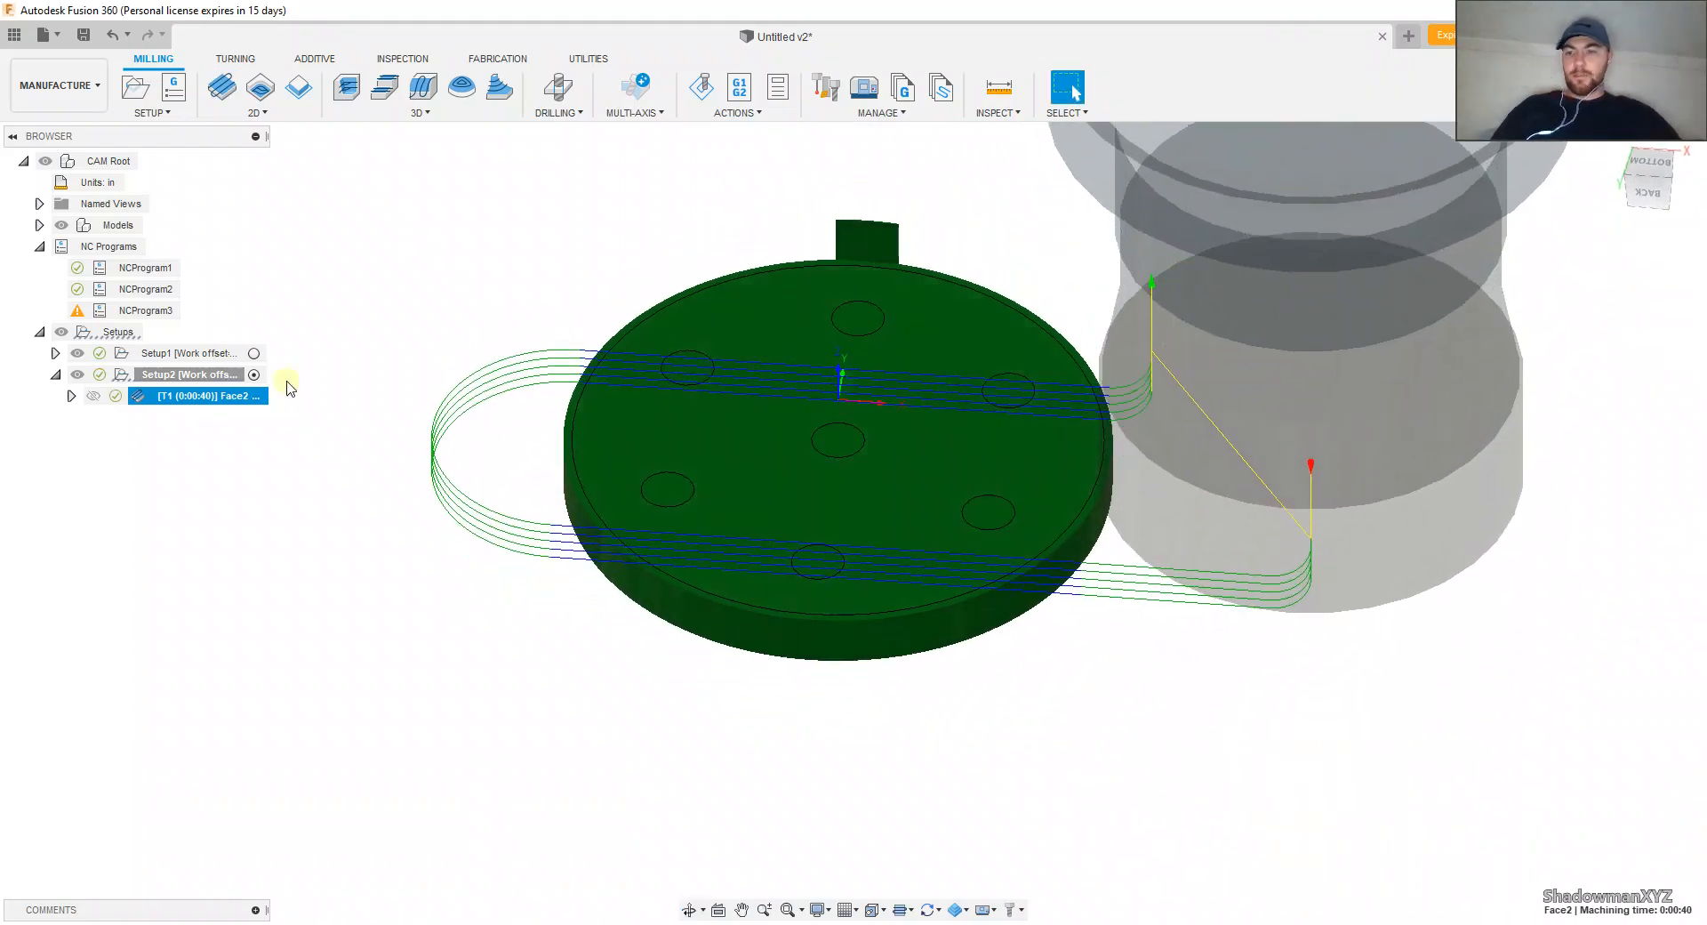
{"action": "left_click", "coordinate": [698, 89]}
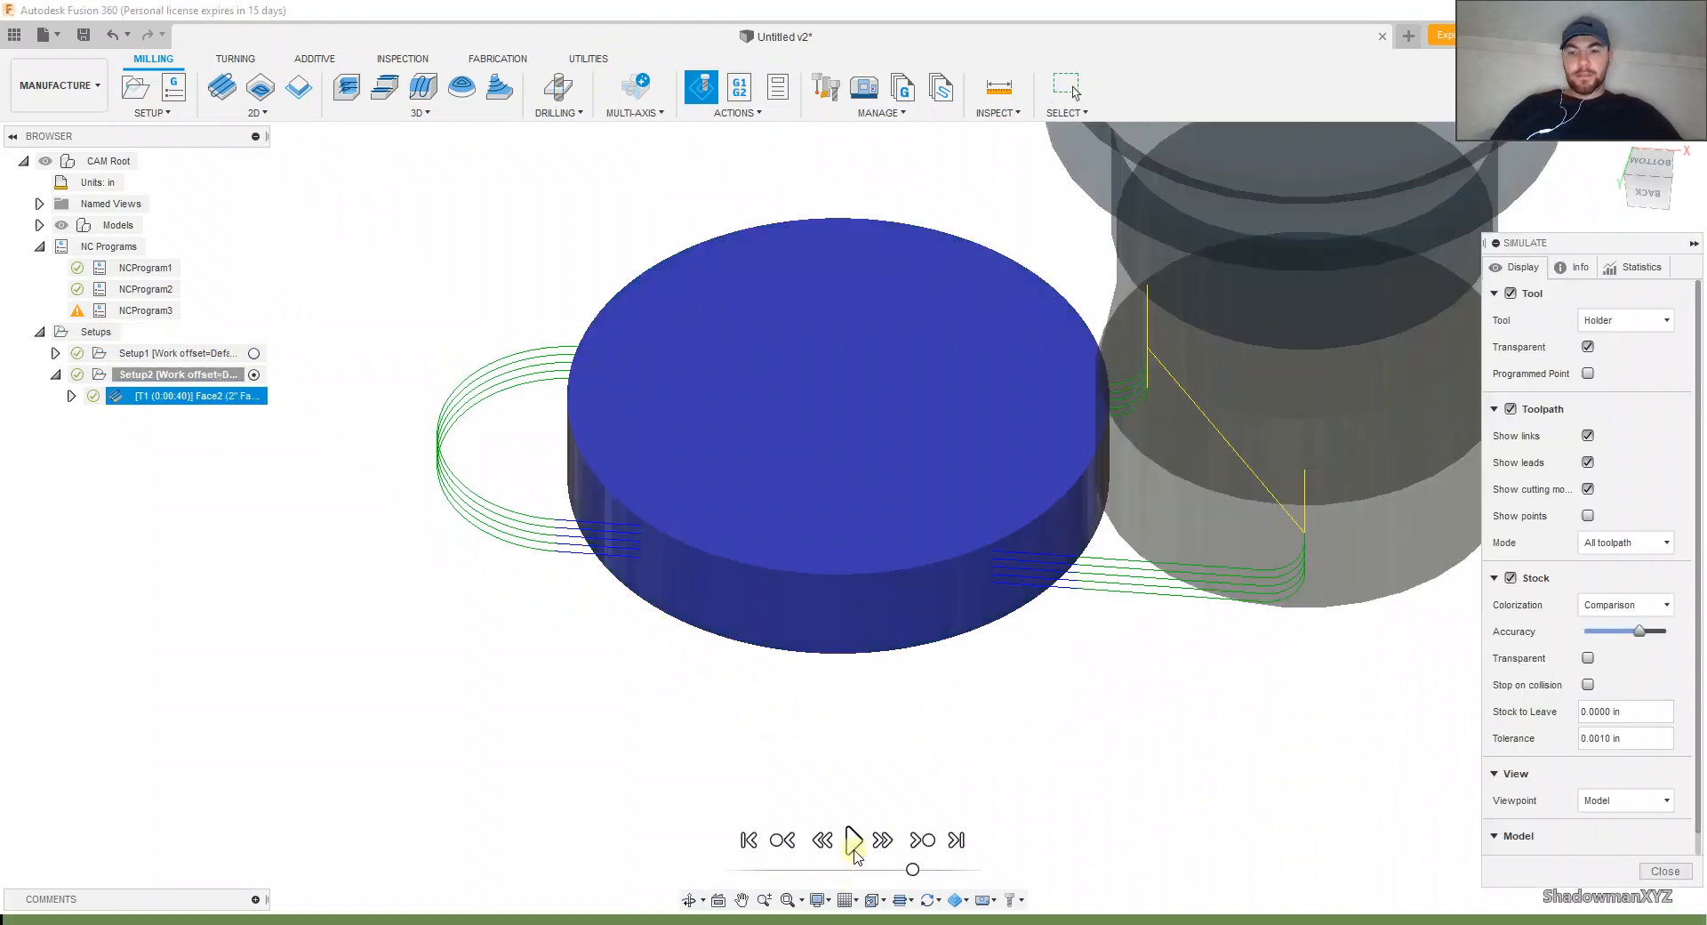
{"action": "left_click", "coordinate": [853, 840]}
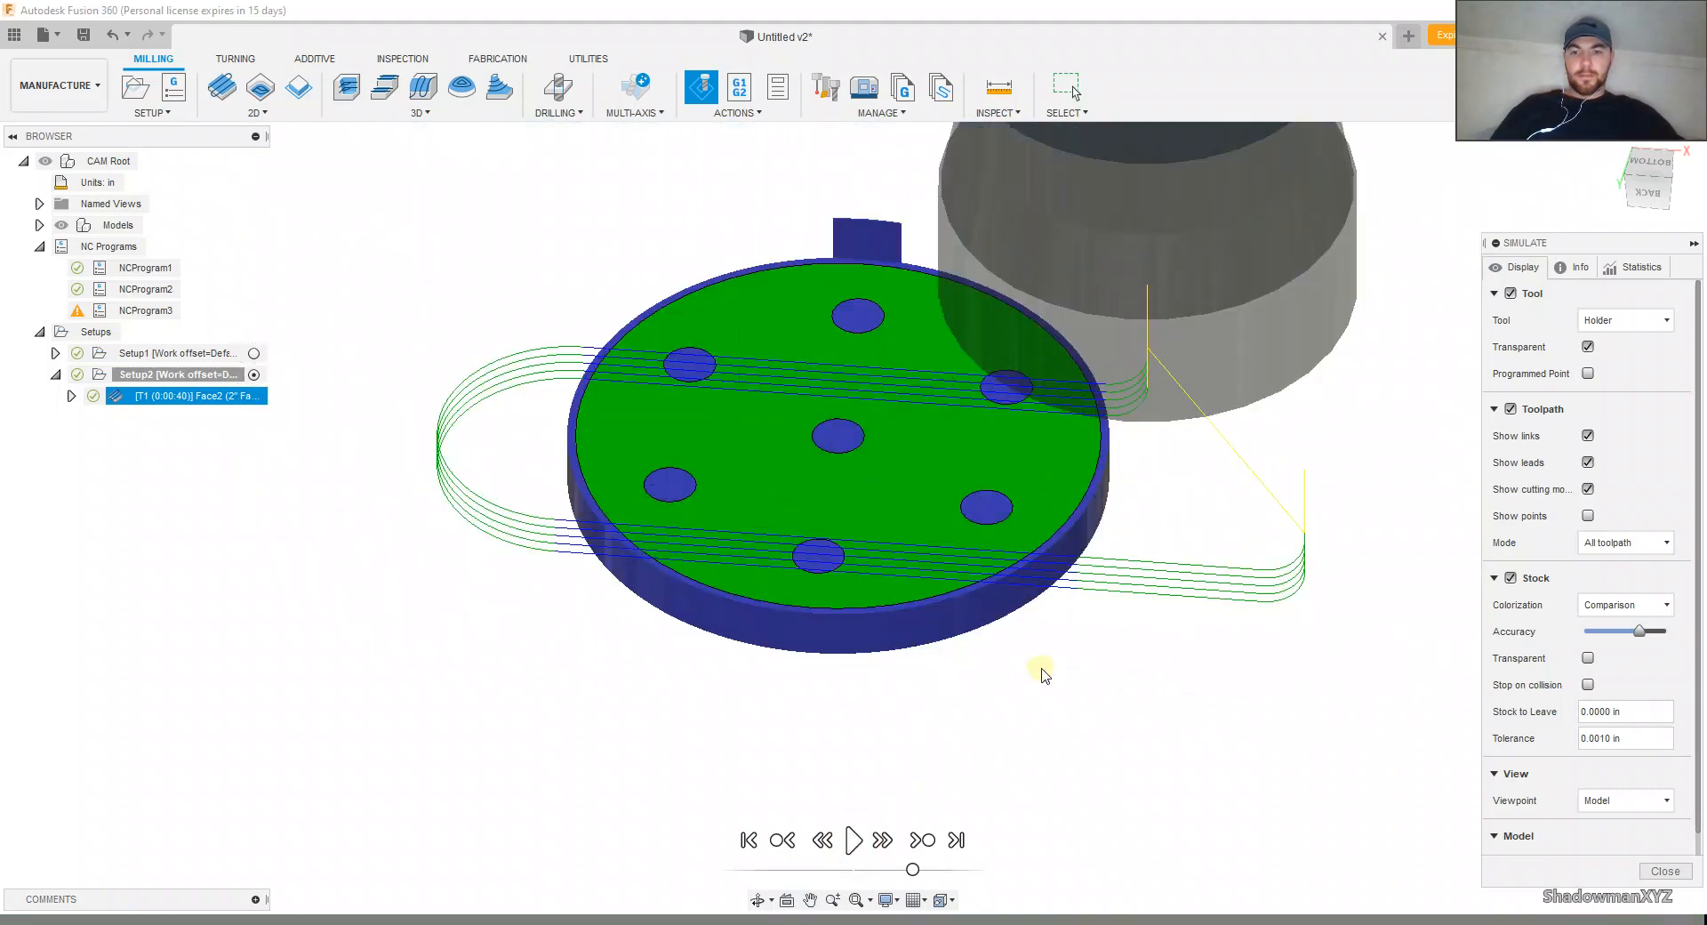
{"action": "middle_click_drag", "start_coordinate": [1032, 666], "coordinate": [901, 627], "text": "shift"}
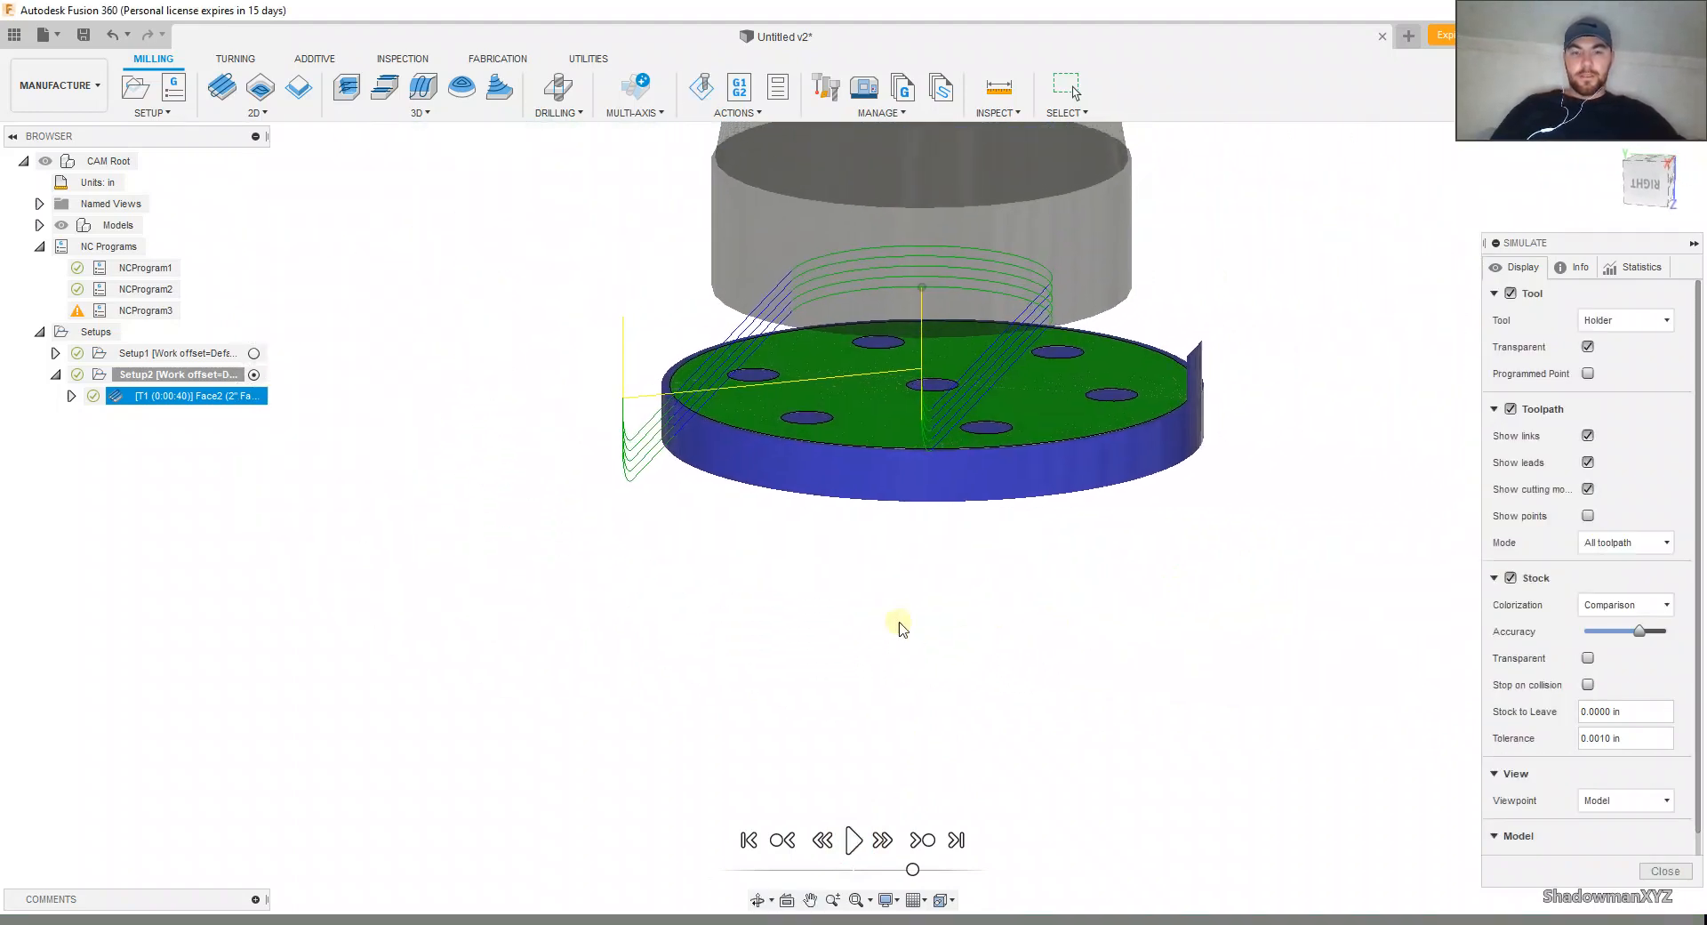
{"action": "scroll", "coordinate": [1137, 400], "scroll_direction": "up", "scroll_amount": 3}
{"action": "middle_click_drag", "start_coordinate": [1156, 397], "coordinate": [1124, 411], "text": "shift"}
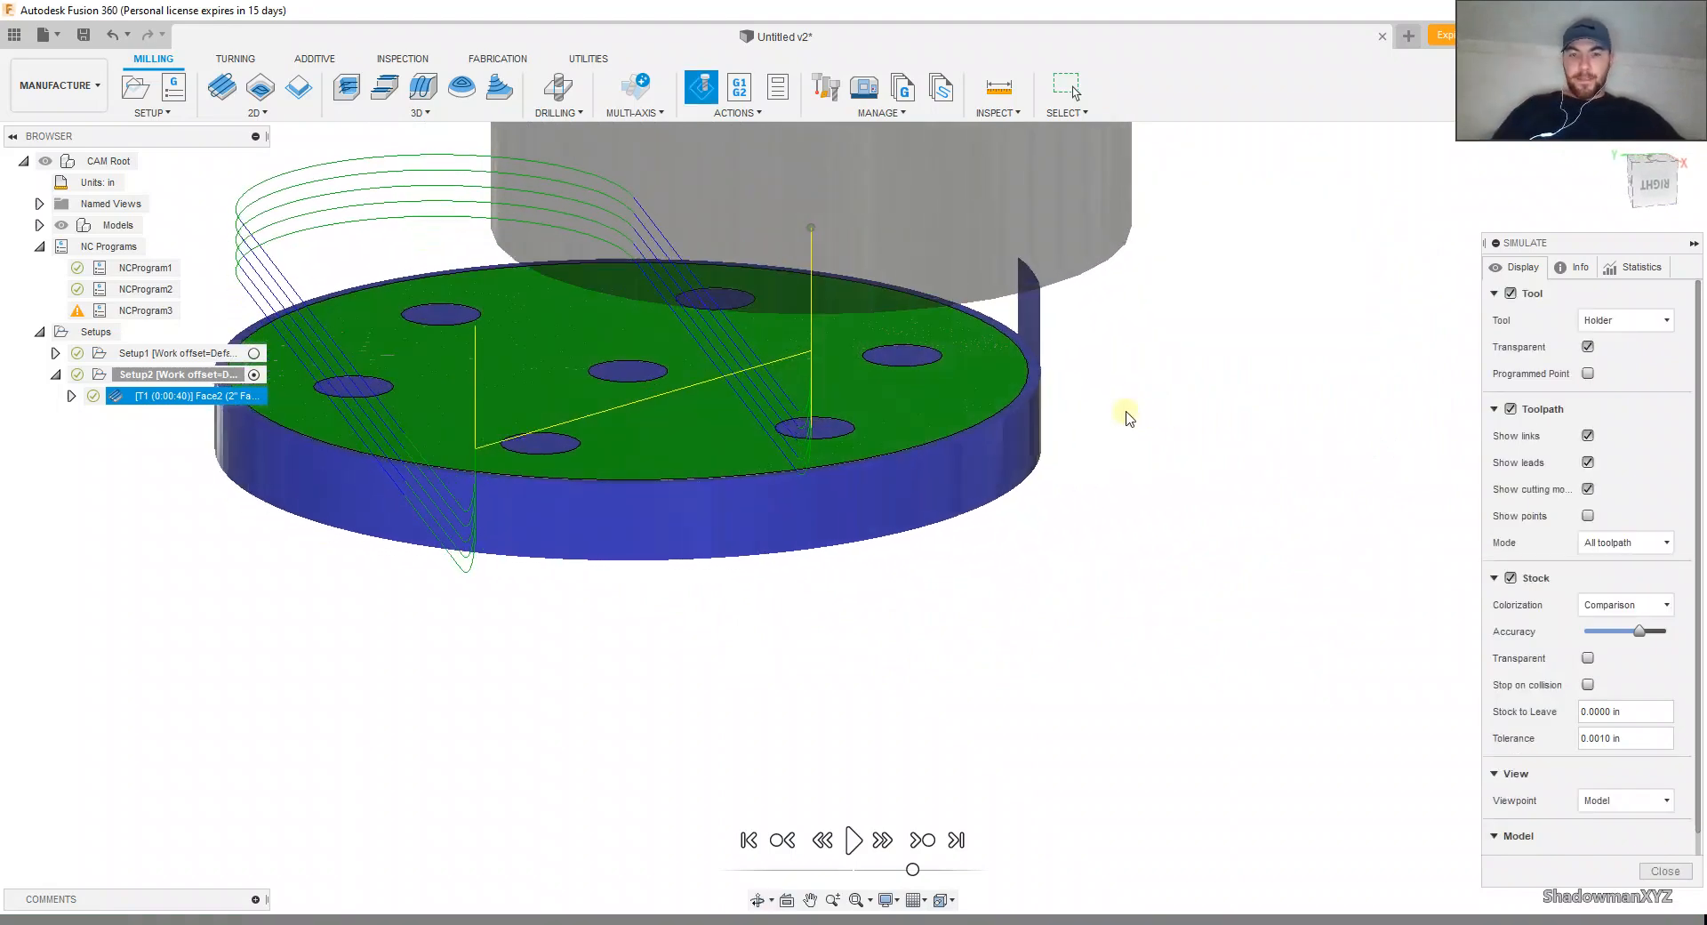
{"action": "scroll", "coordinate": [1031, 369], "scroll_direction": "up", "scroll_amount": 3}
{"action": "scroll", "coordinate": [1031, 369], "scroll_direction": "up", "scroll_amount": 3}
{"action": "scroll", "coordinate": [1054, 414], "scroll_direction": "down", "scroll_amount": 6}
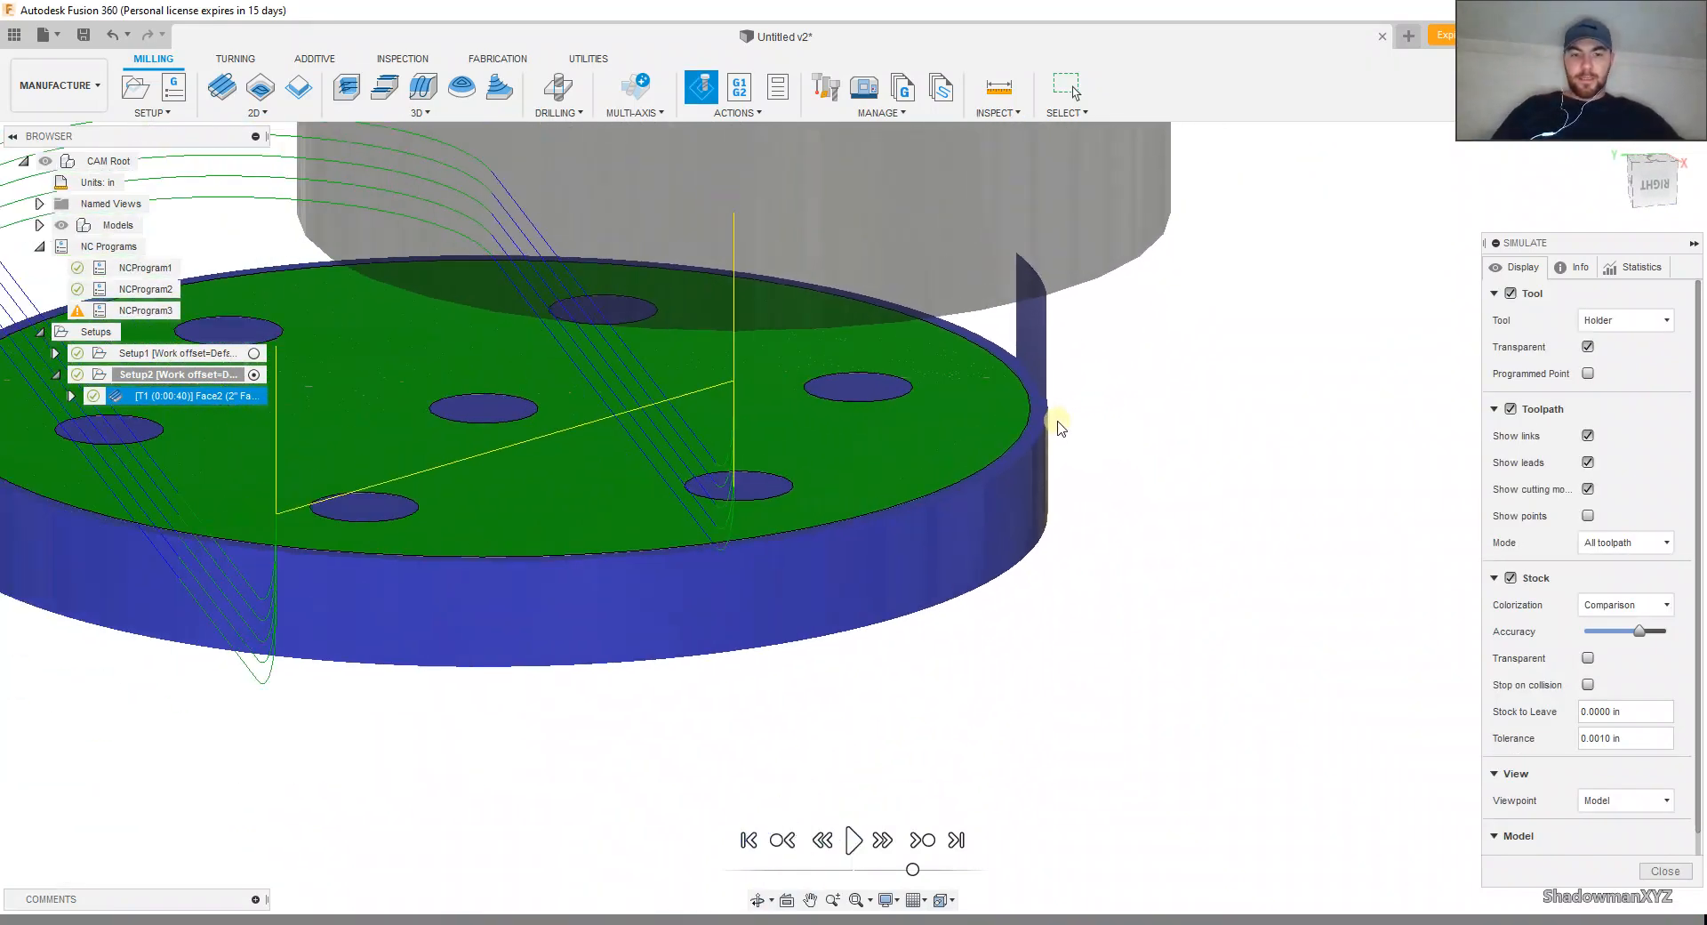
Step: Close the simulation and review the Face2 operation's pass, stock contour and linking settings
{"action": "left_click", "coordinate": [1665, 871]}
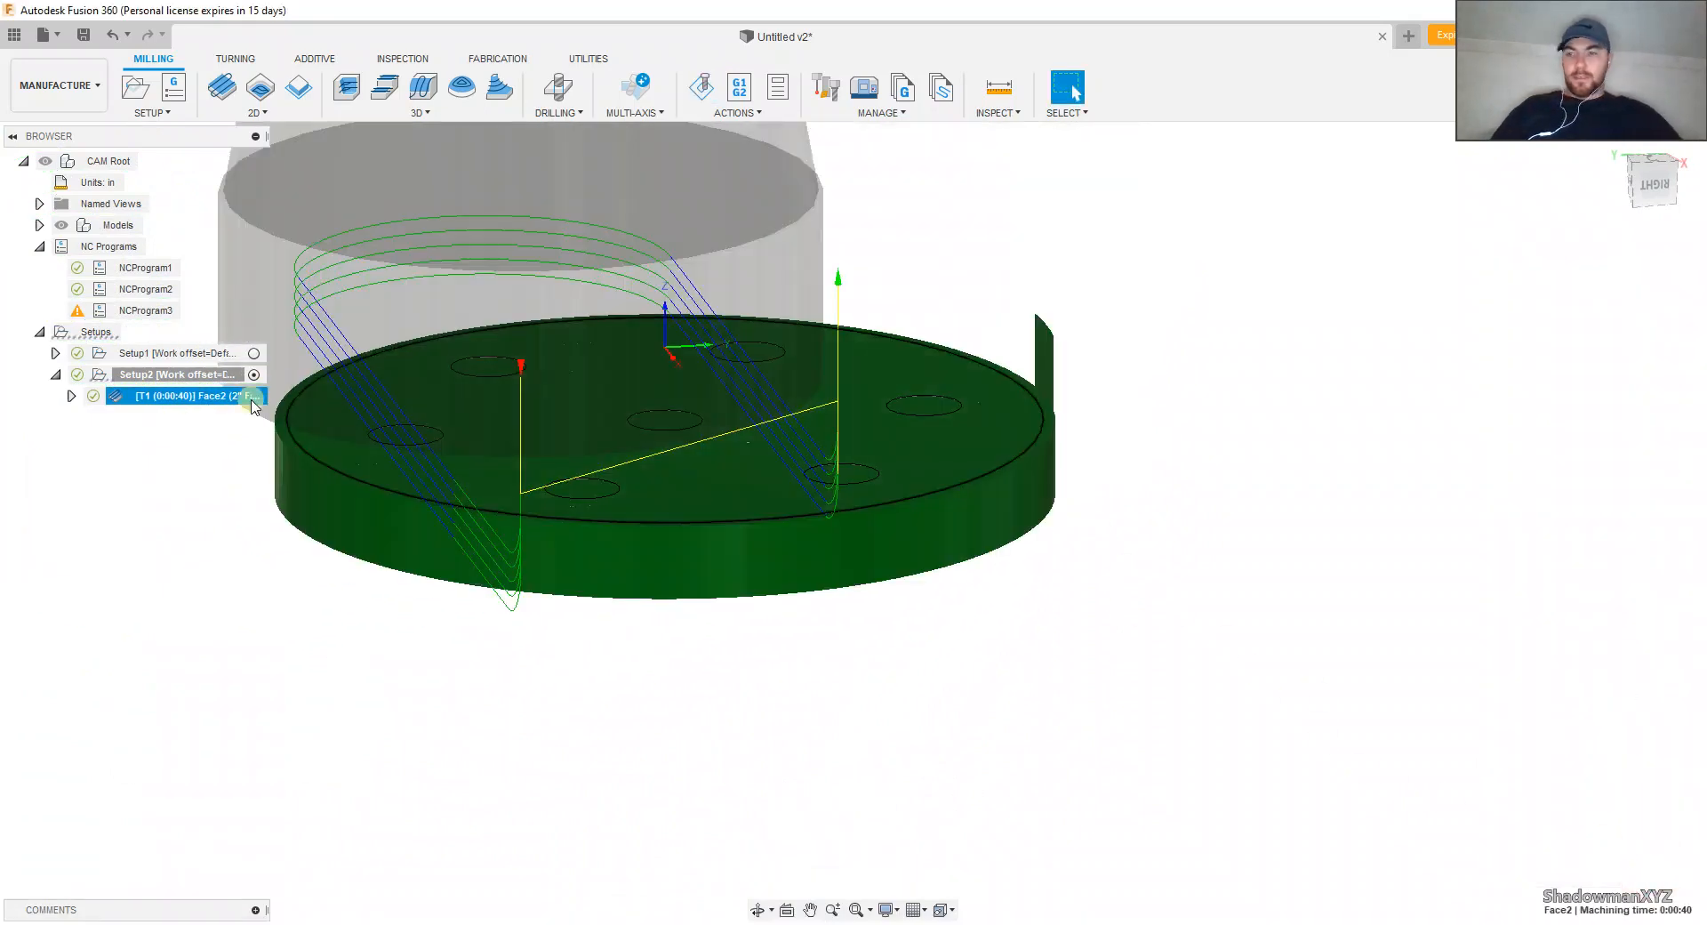
{"action": "right_click", "coordinate": [184, 395]}
{"action": "left_click", "coordinate": [220, 14]}
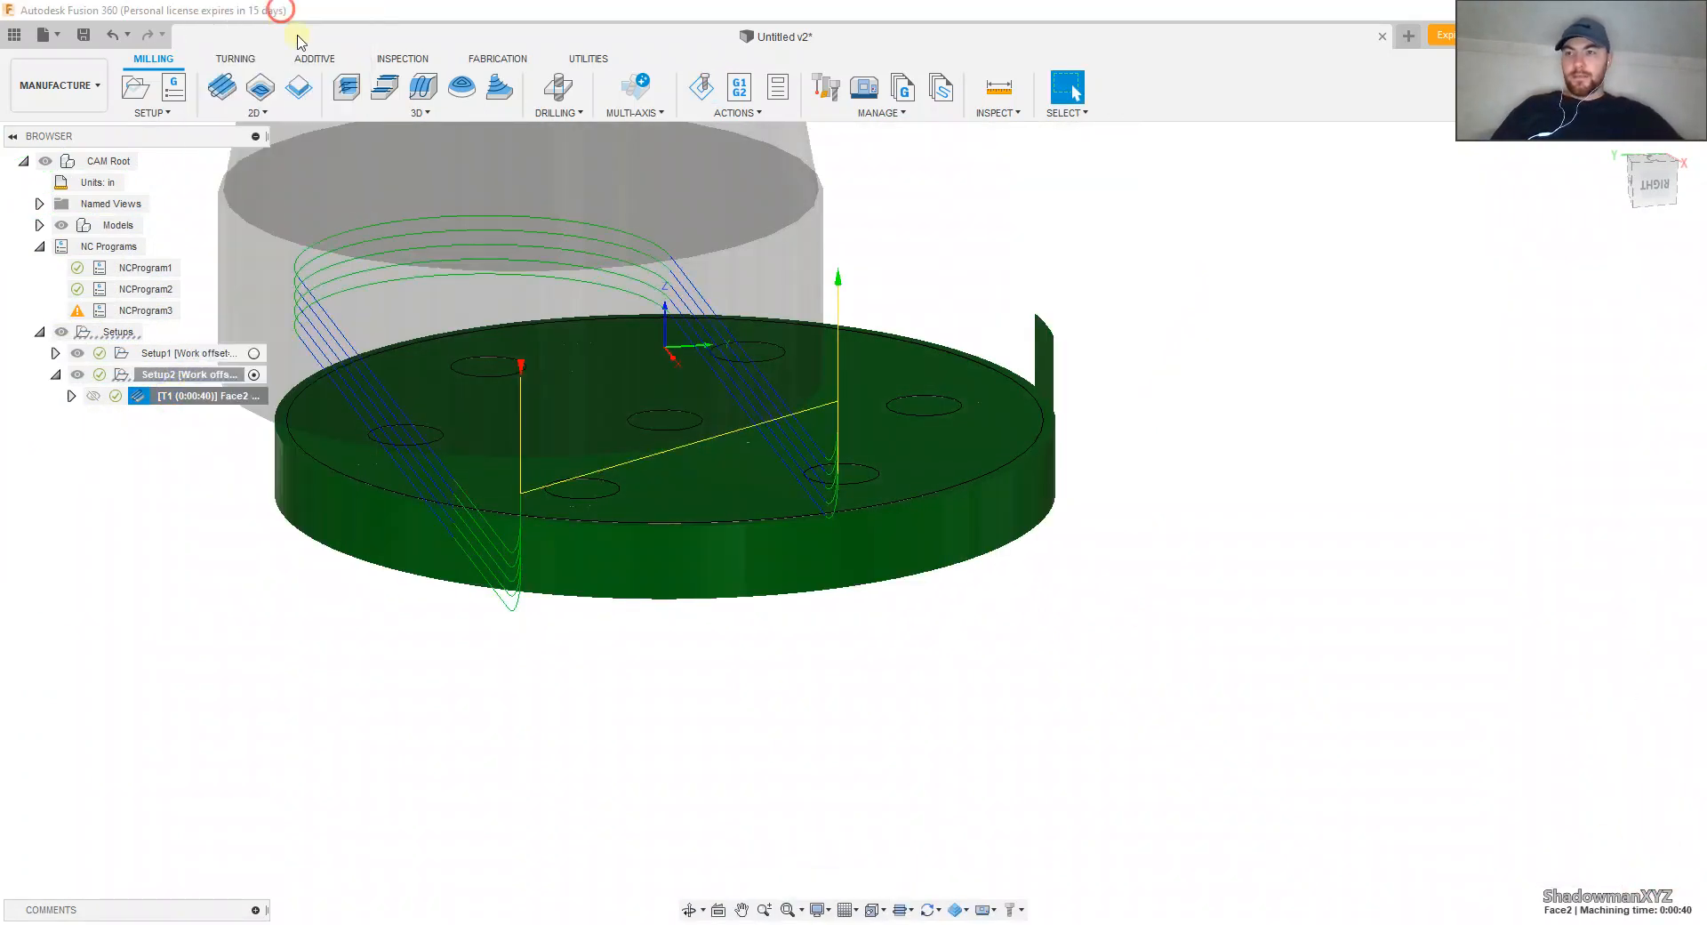
{"action": "left_click", "coordinate": [1570, 271]}
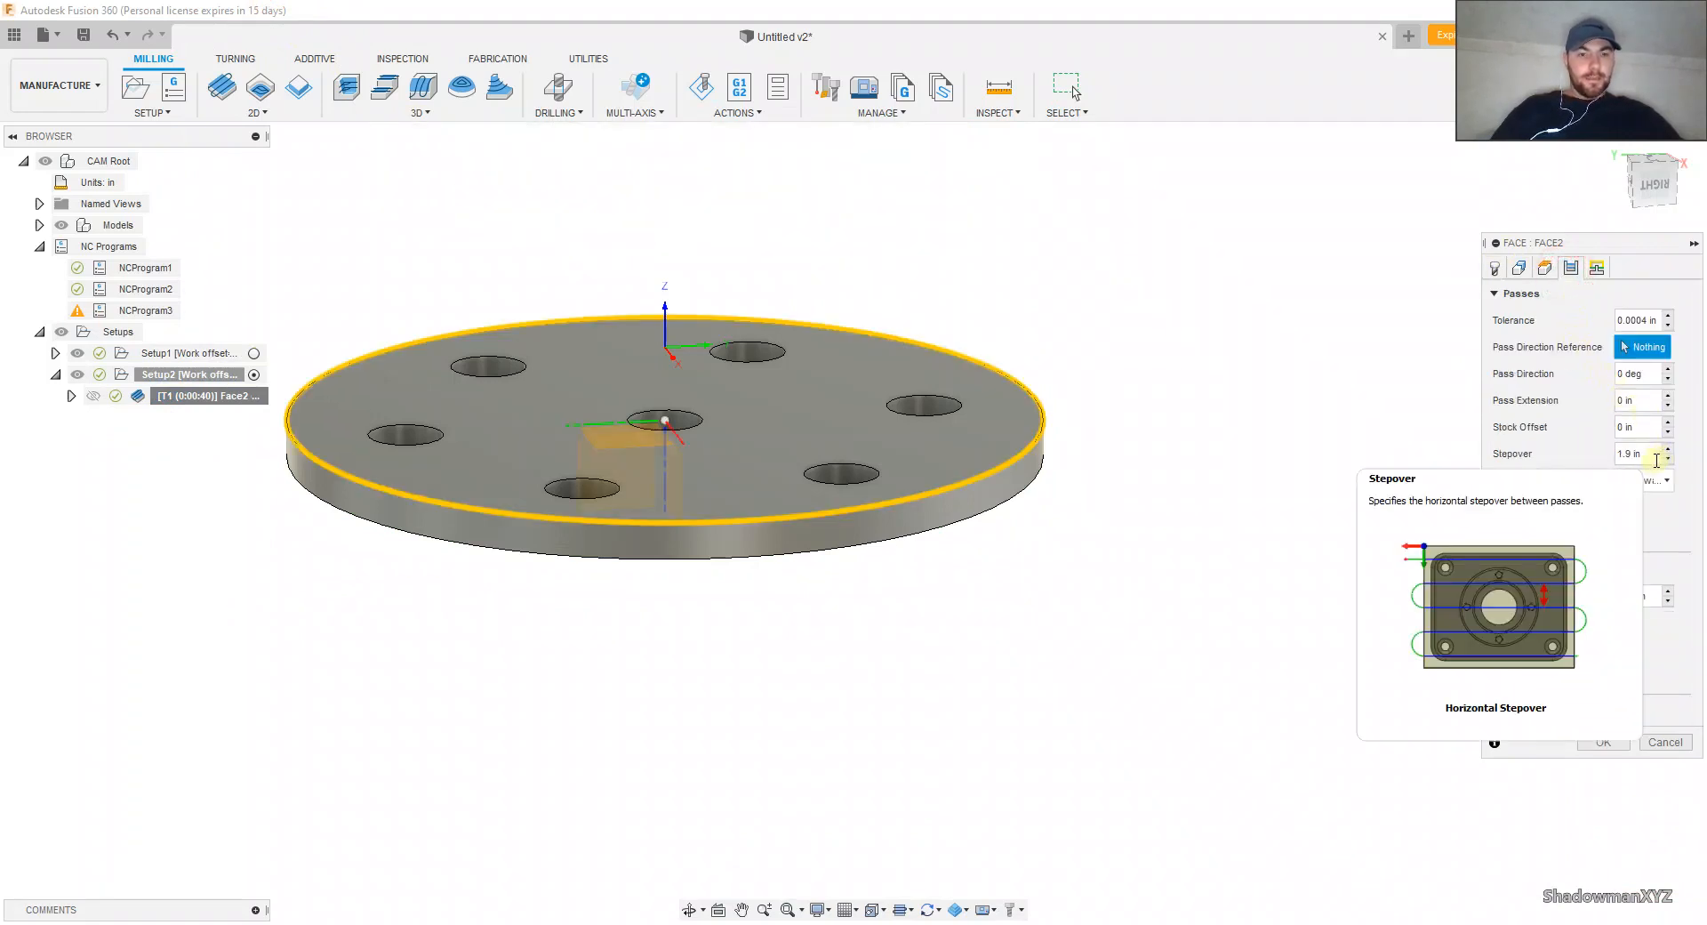
{"action": "mouse_move", "coordinate": [1650, 494]}
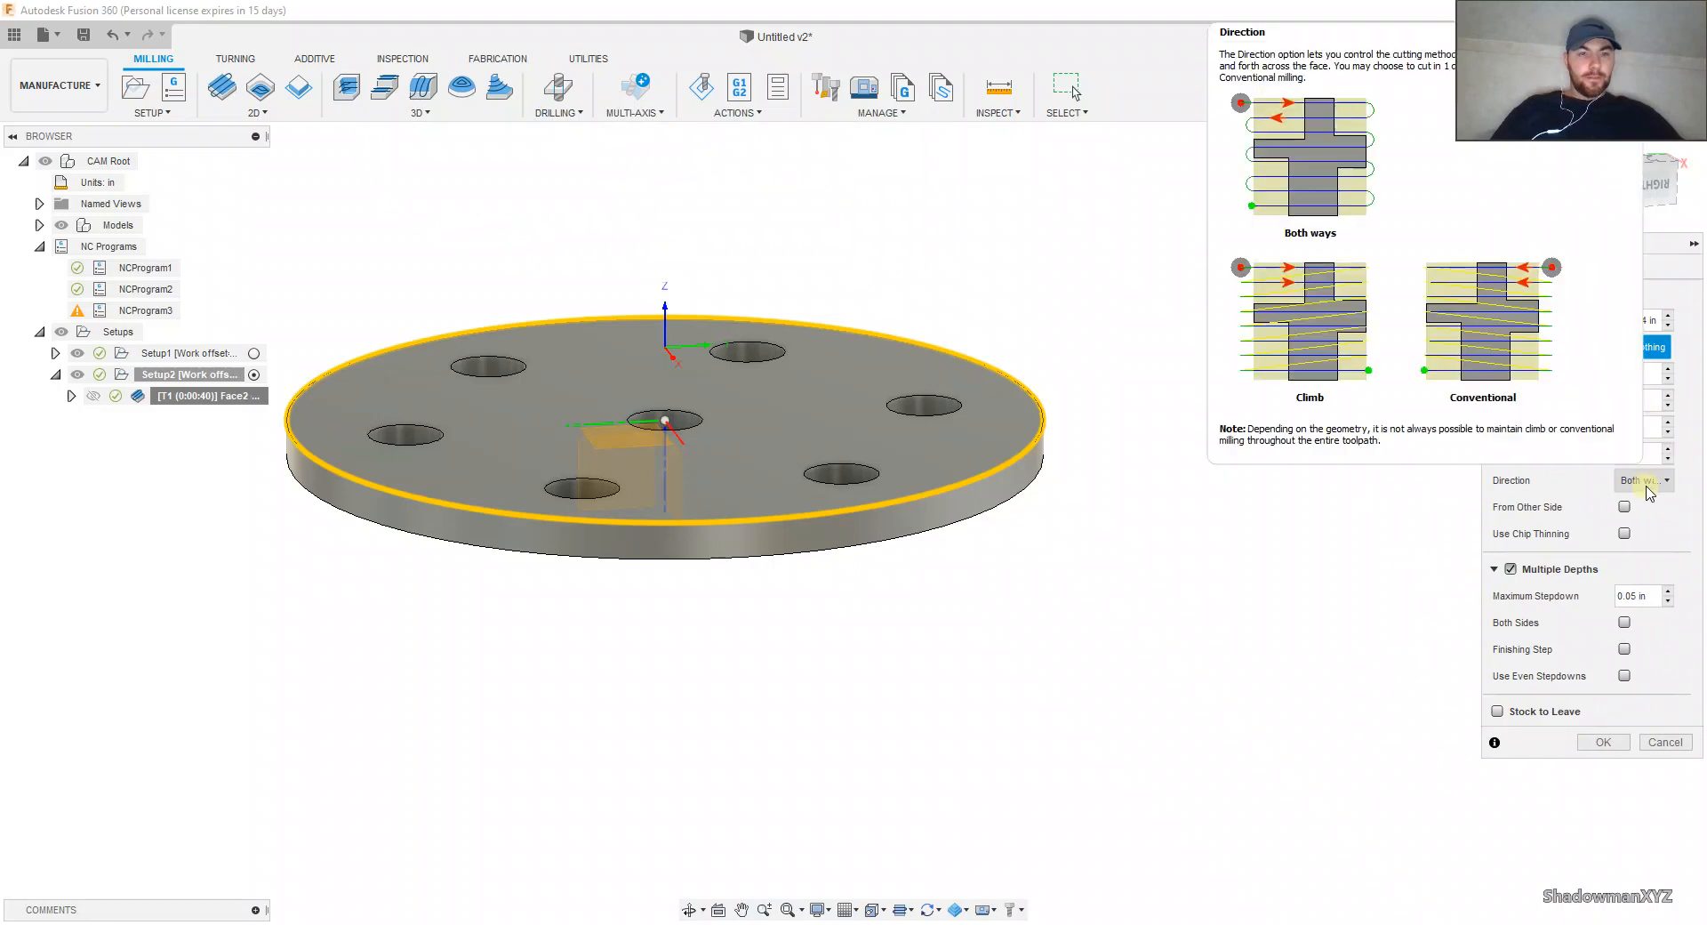
{"action": "left_click", "coordinate": [1520, 268]}
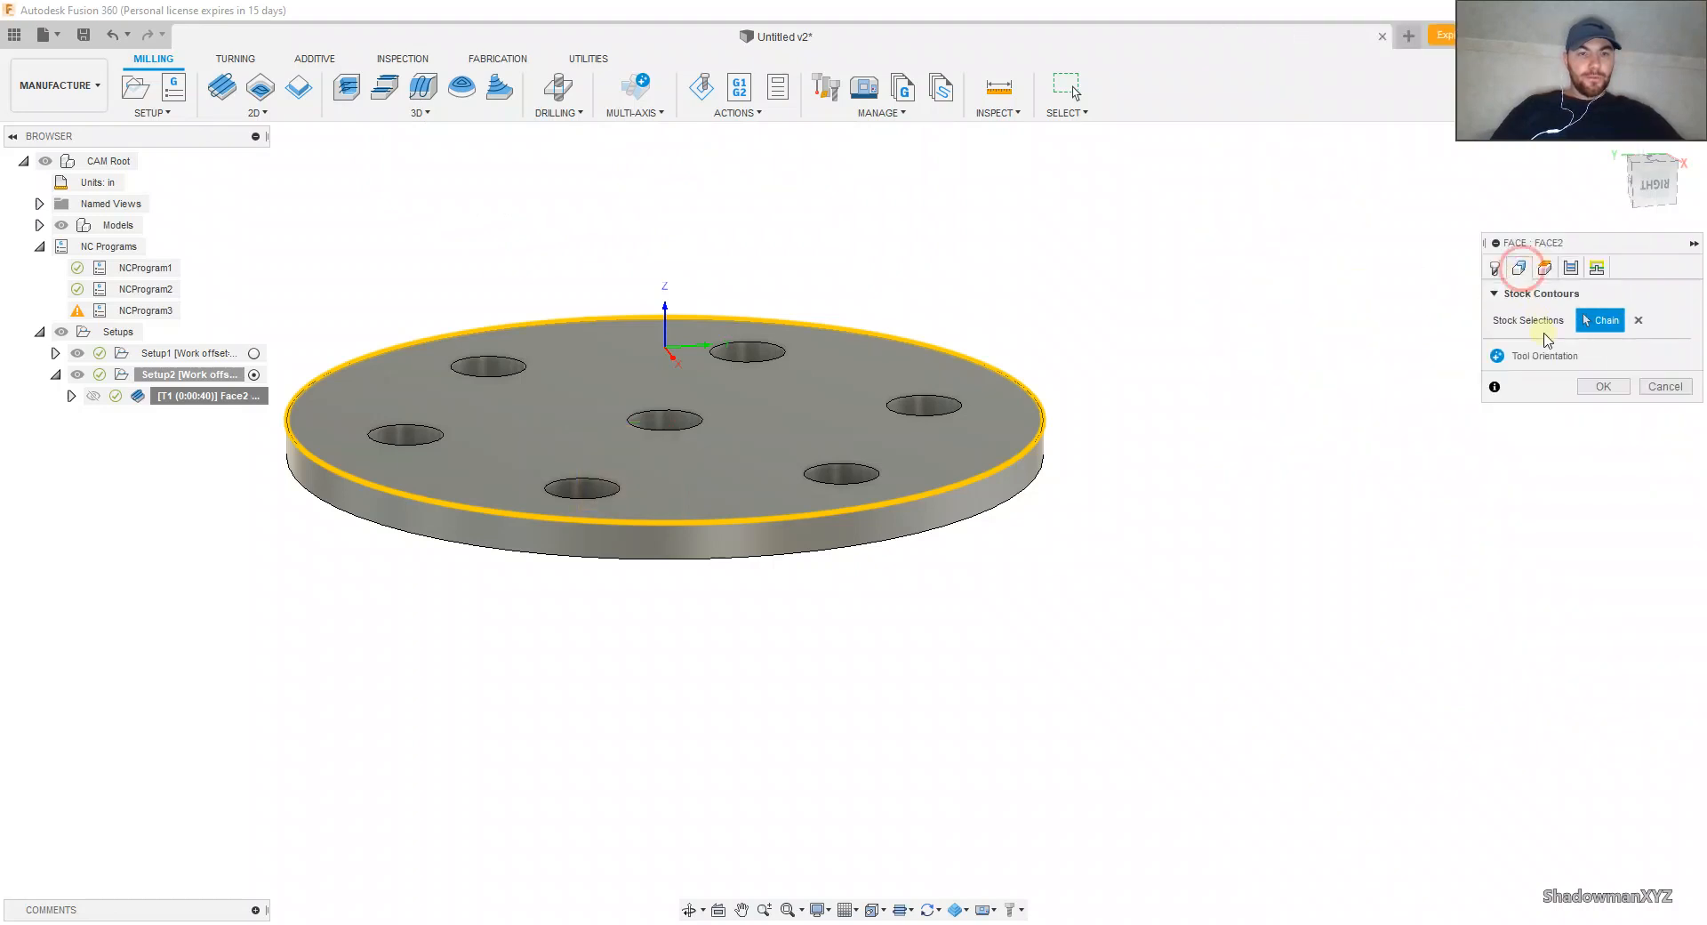
{"action": "left_click", "coordinate": [1571, 268]}
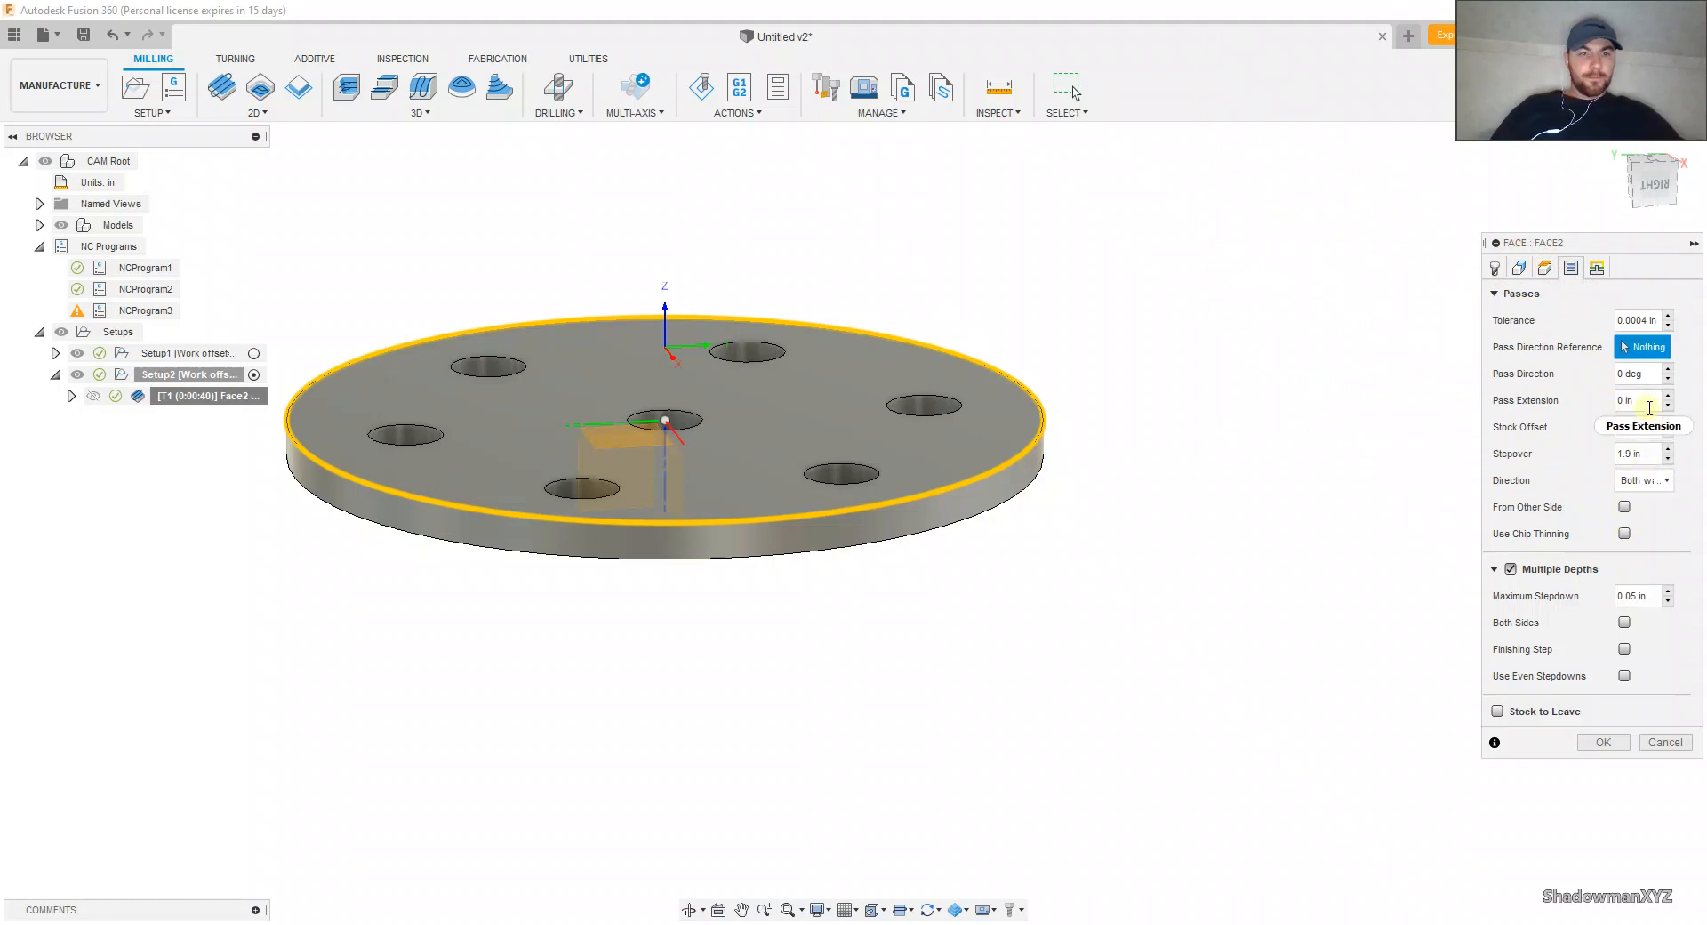
{"action": "mouse_move", "coordinate": [1649, 407]}
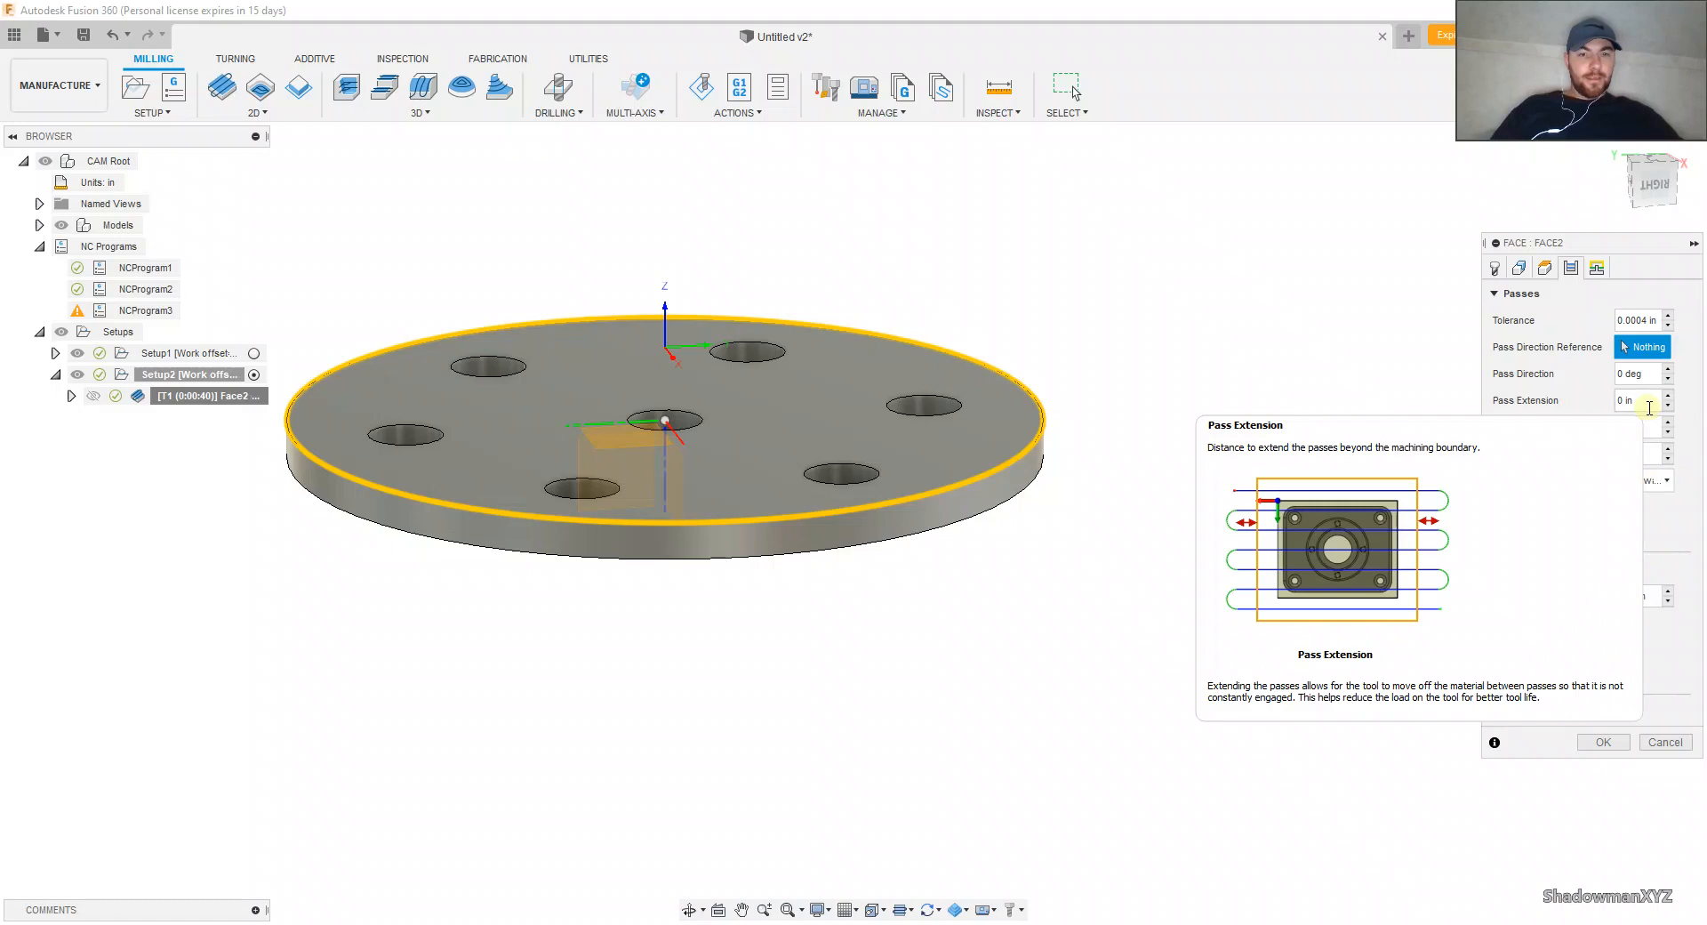
{"action": "left_click", "coordinate": [1597, 273]}
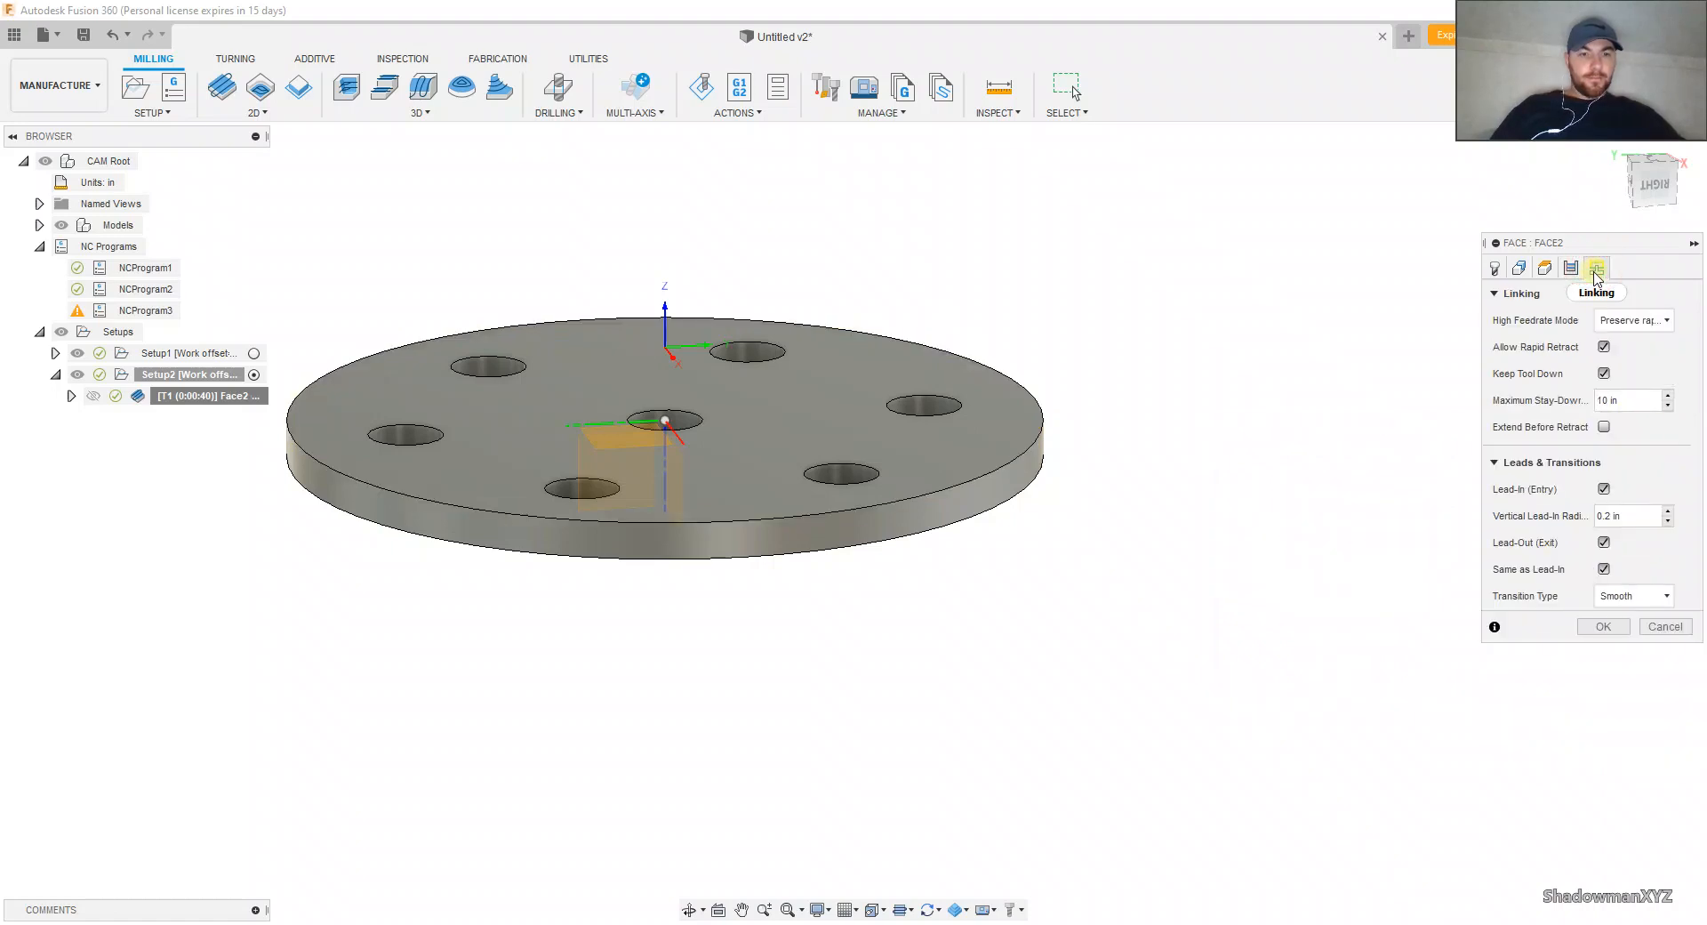
{"action": "left_click", "coordinate": [1519, 267]}
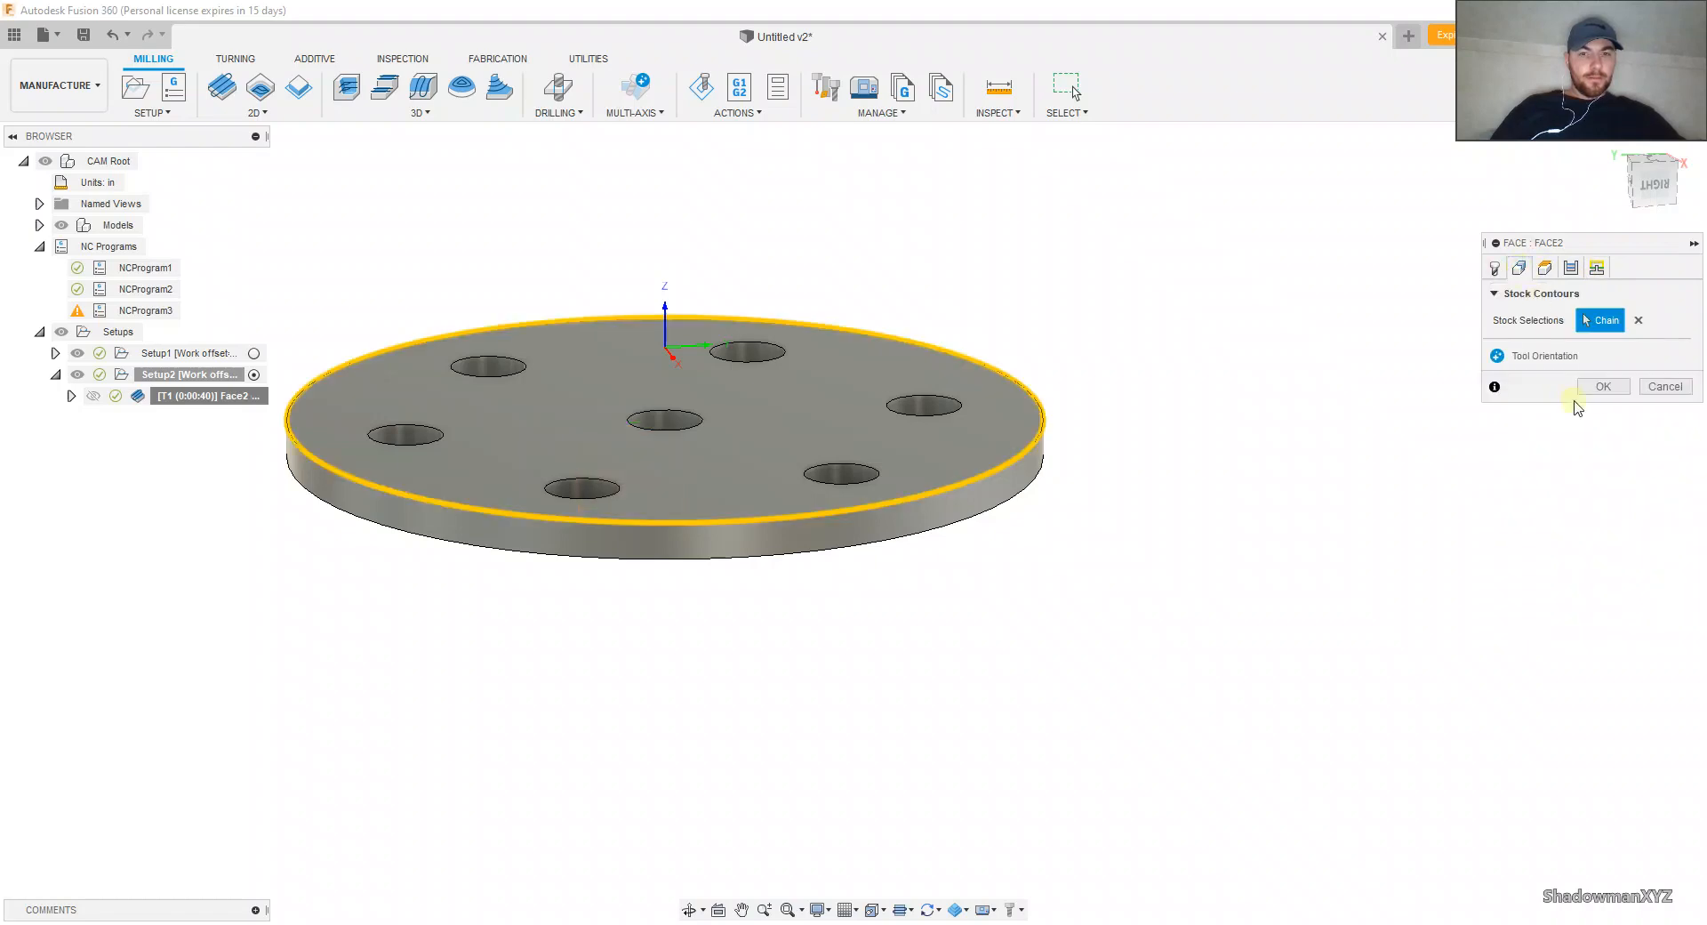
{"action": "left_click", "coordinate": [1601, 387]}
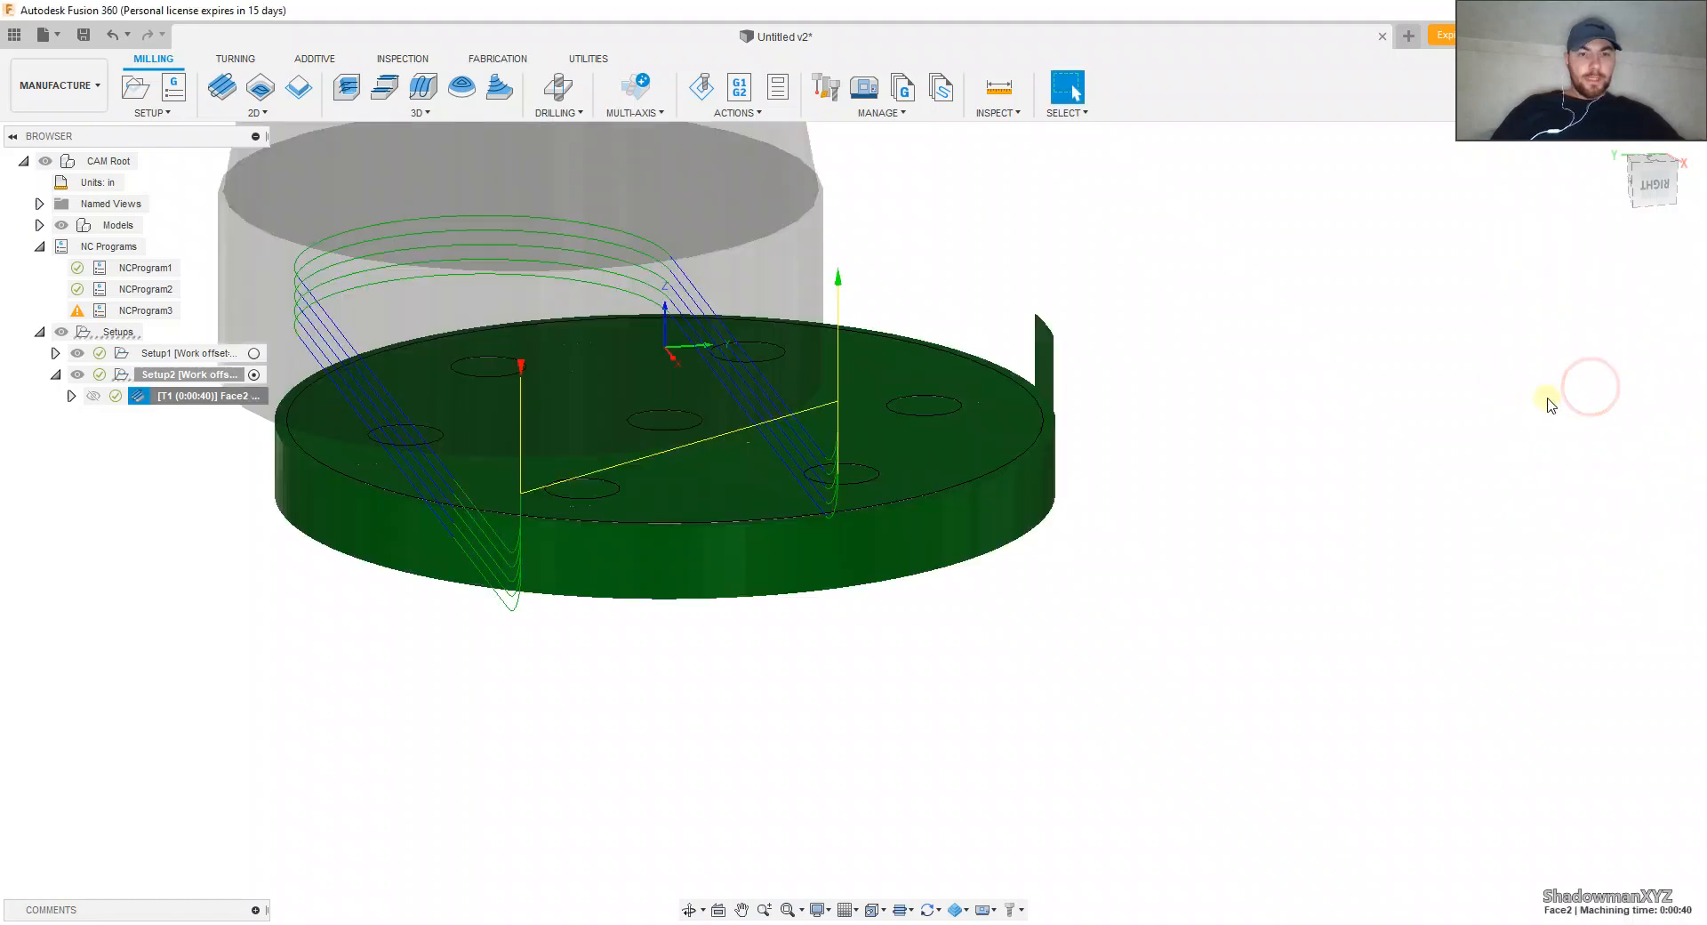
Step: Edit Setup2's stock and set its radial stock offset to 0.1 in
{"action": "right_click", "coordinate": [234, 378]}
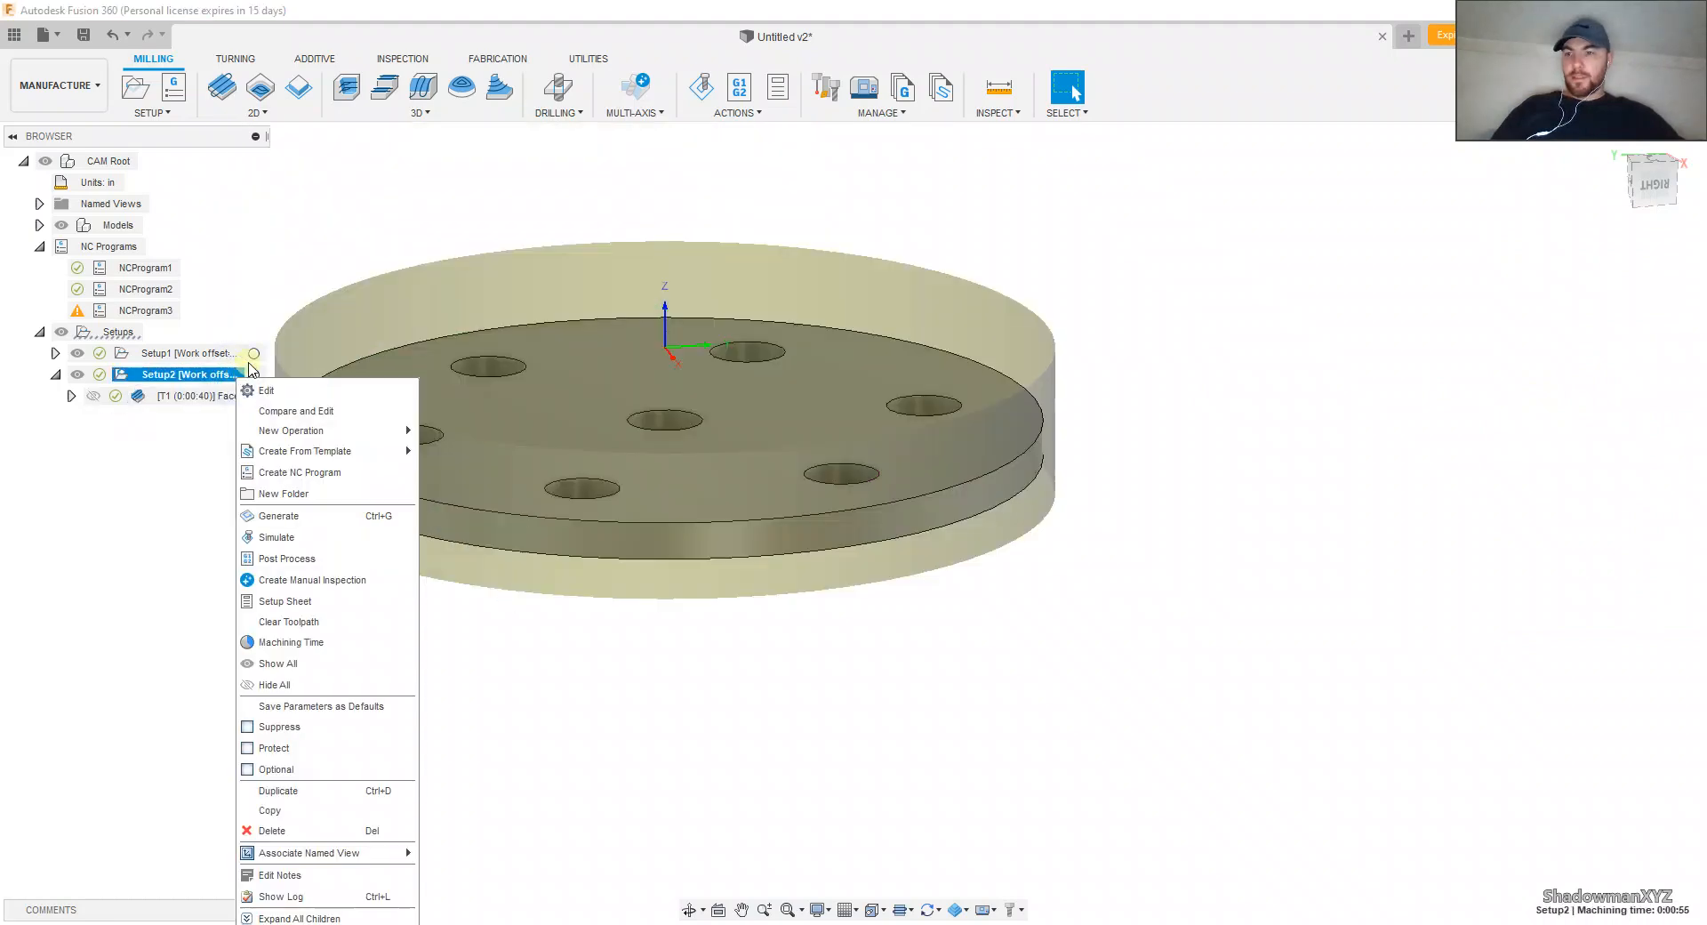
{"action": "left_click", "coordinate": [258, 385]}
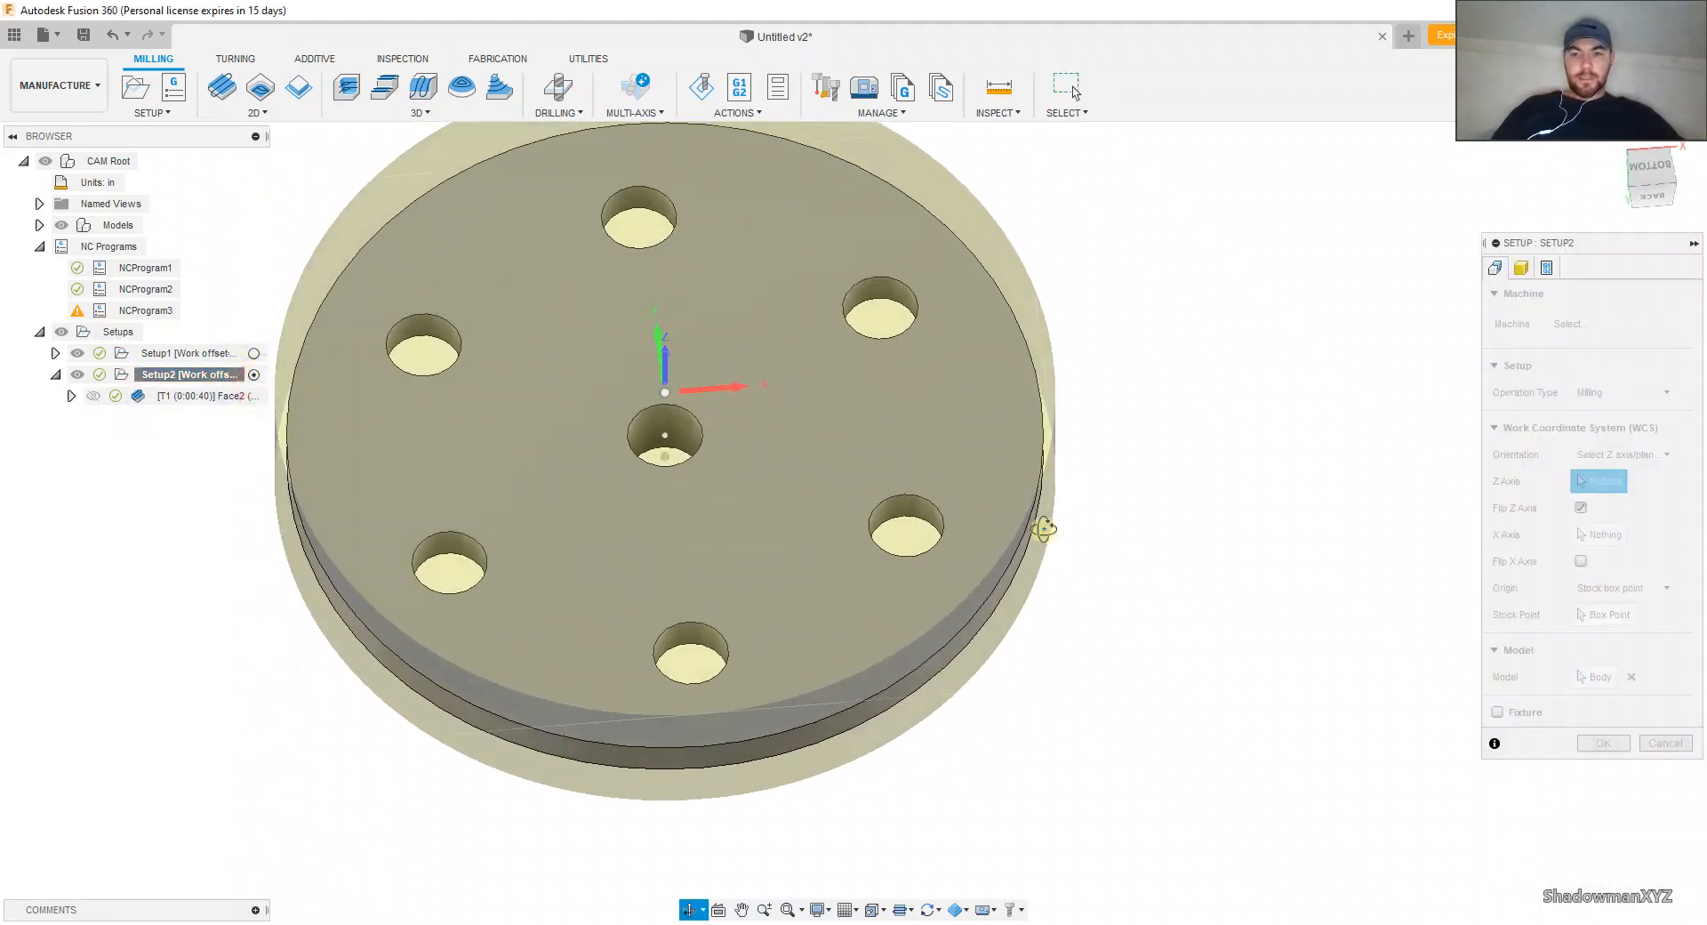
{"action": "left_click", "coordinate": [1523, 269]}
{"action": "left_click", "coordinate": [1562, 375]}
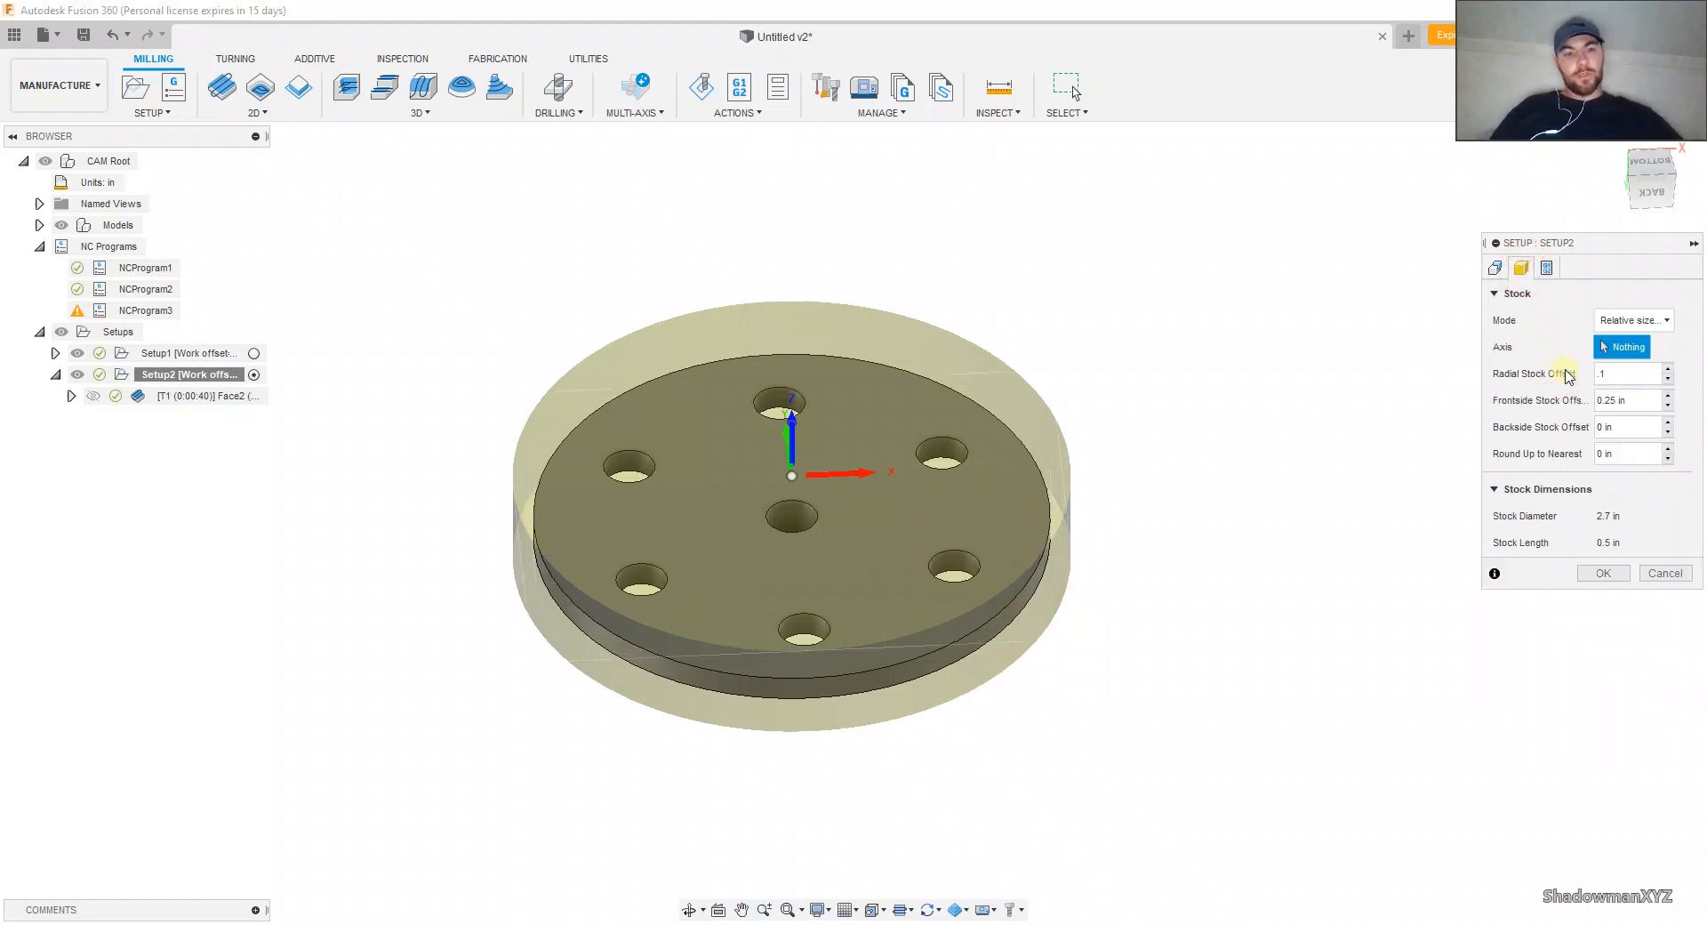
{"action": "left_click", "coordinate": [1602, 575]}
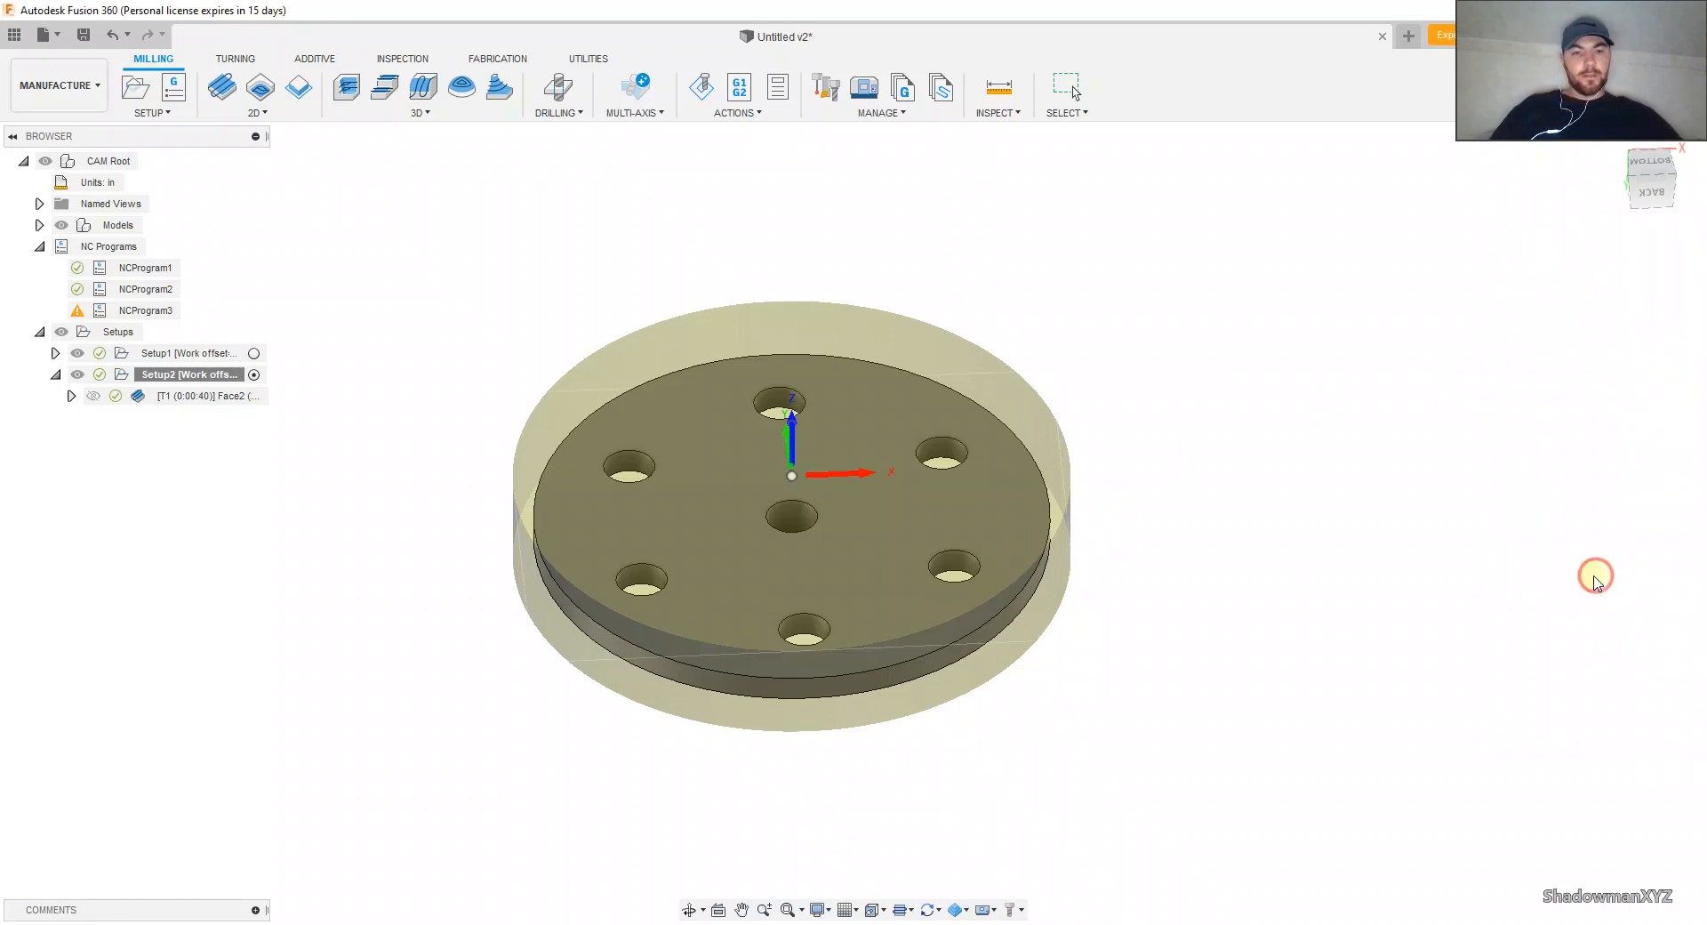
Step: Check the Face2 log and regenerate the outdated toolpath in Setup2
{"action": "left_click", "coordinate": [117, 396]}
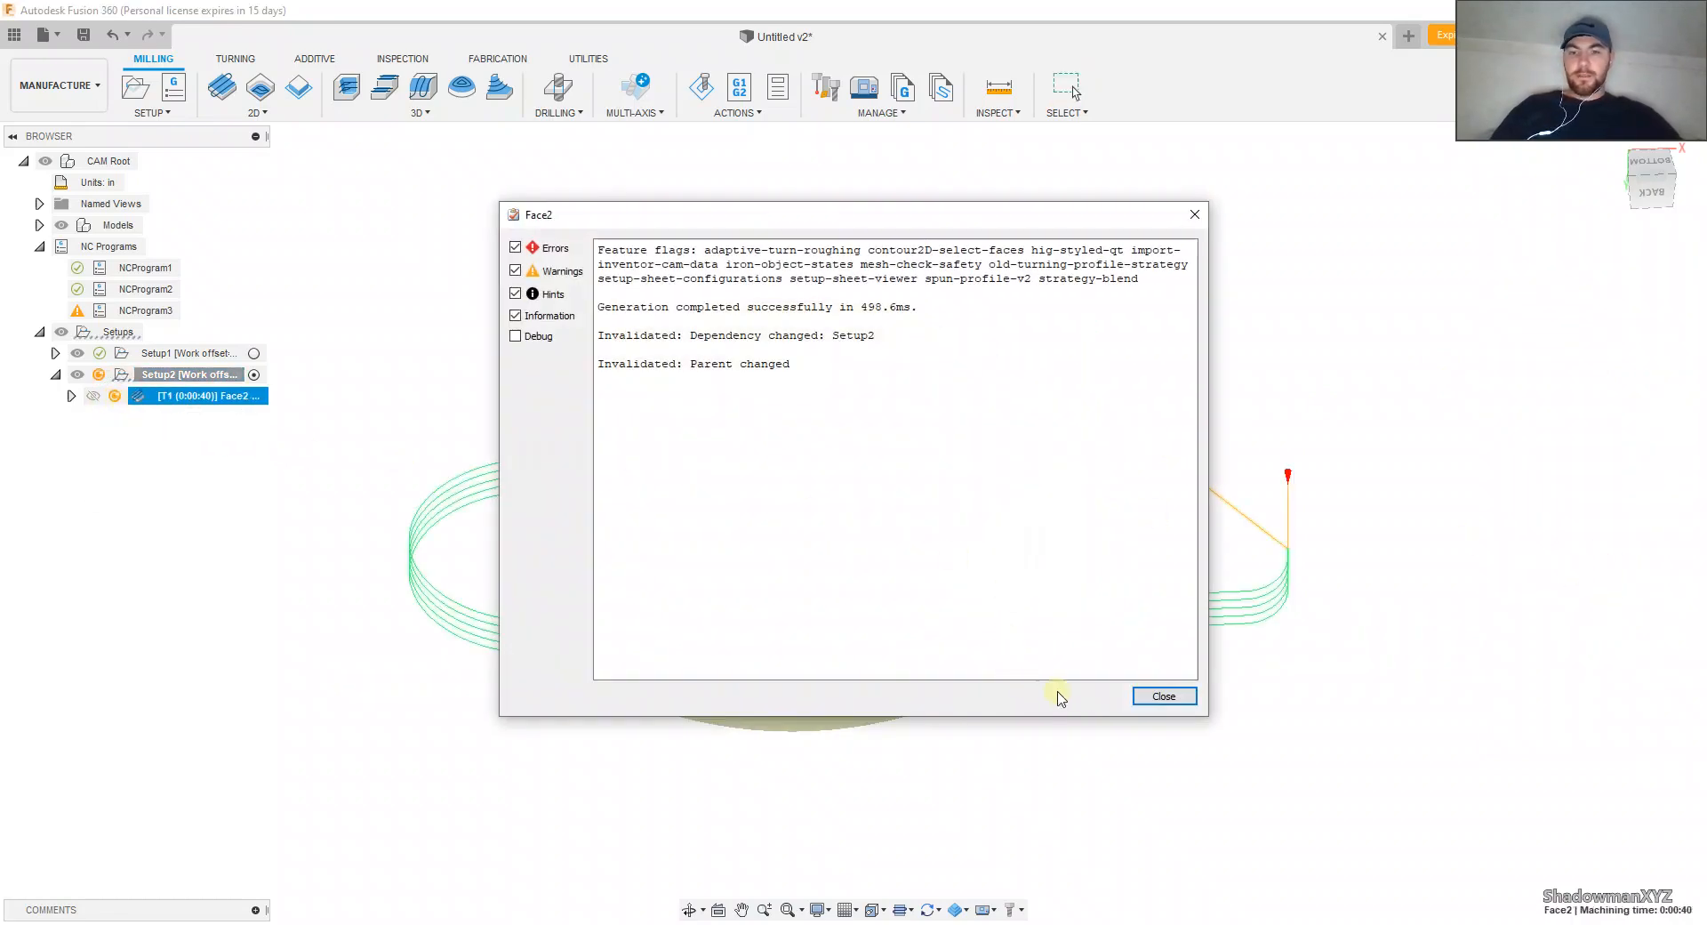
{"action": "left_click", "coordinate": [1163, 696]}
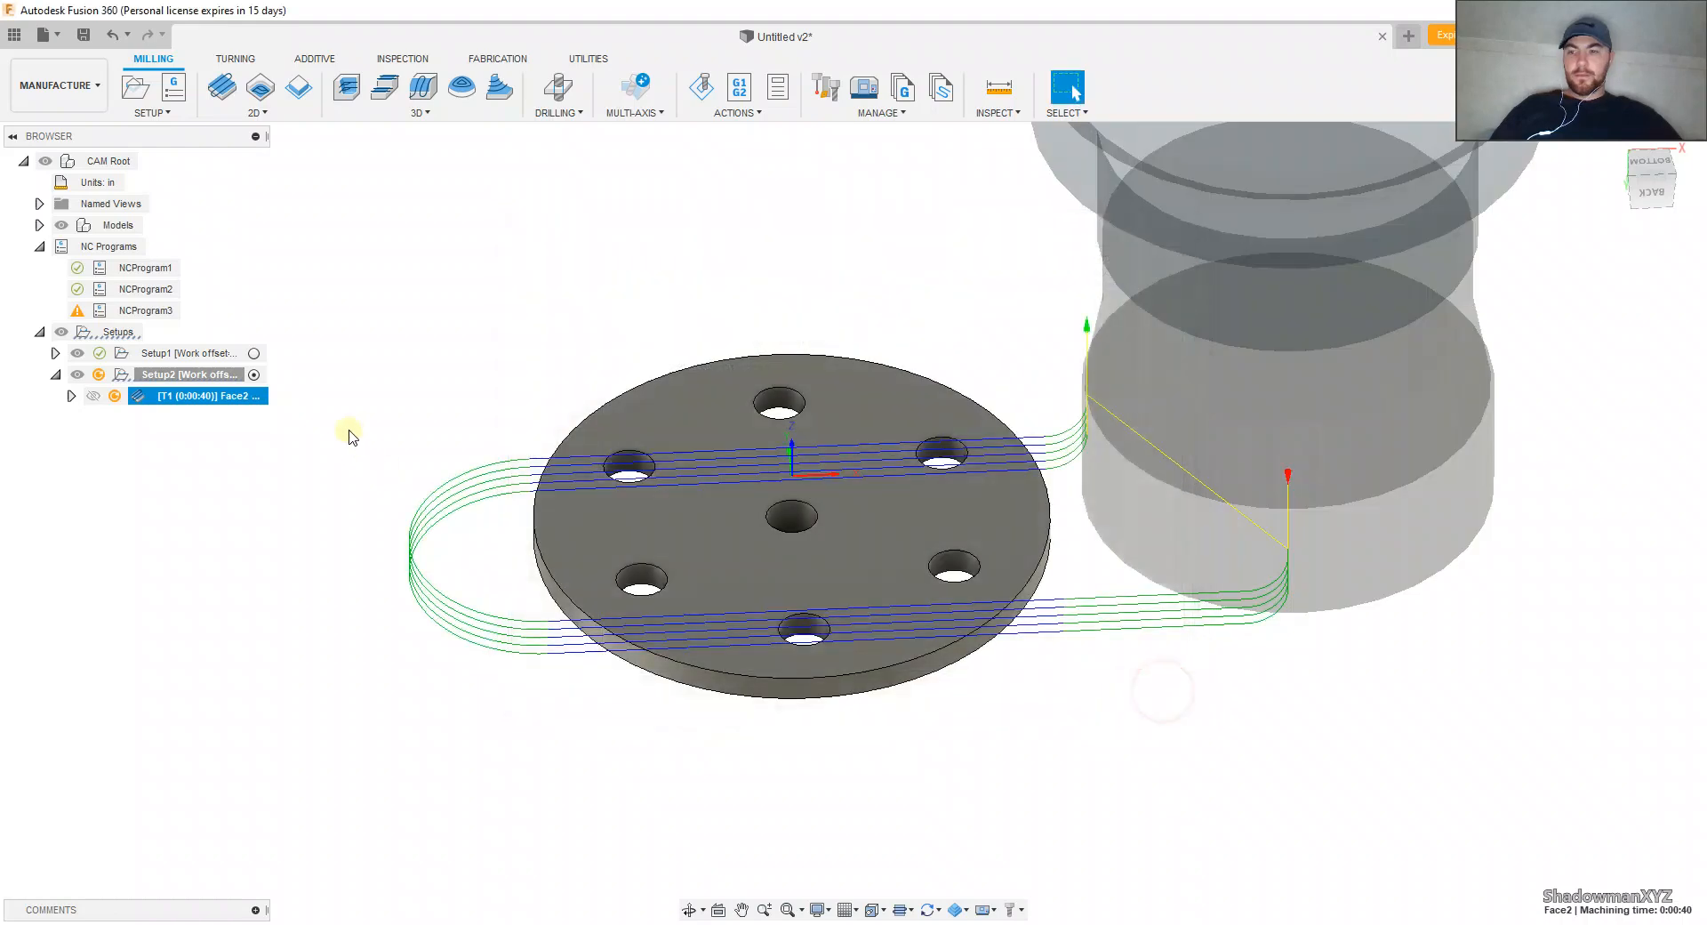
{"action": "right_click", "coordinate": [219, 374]}
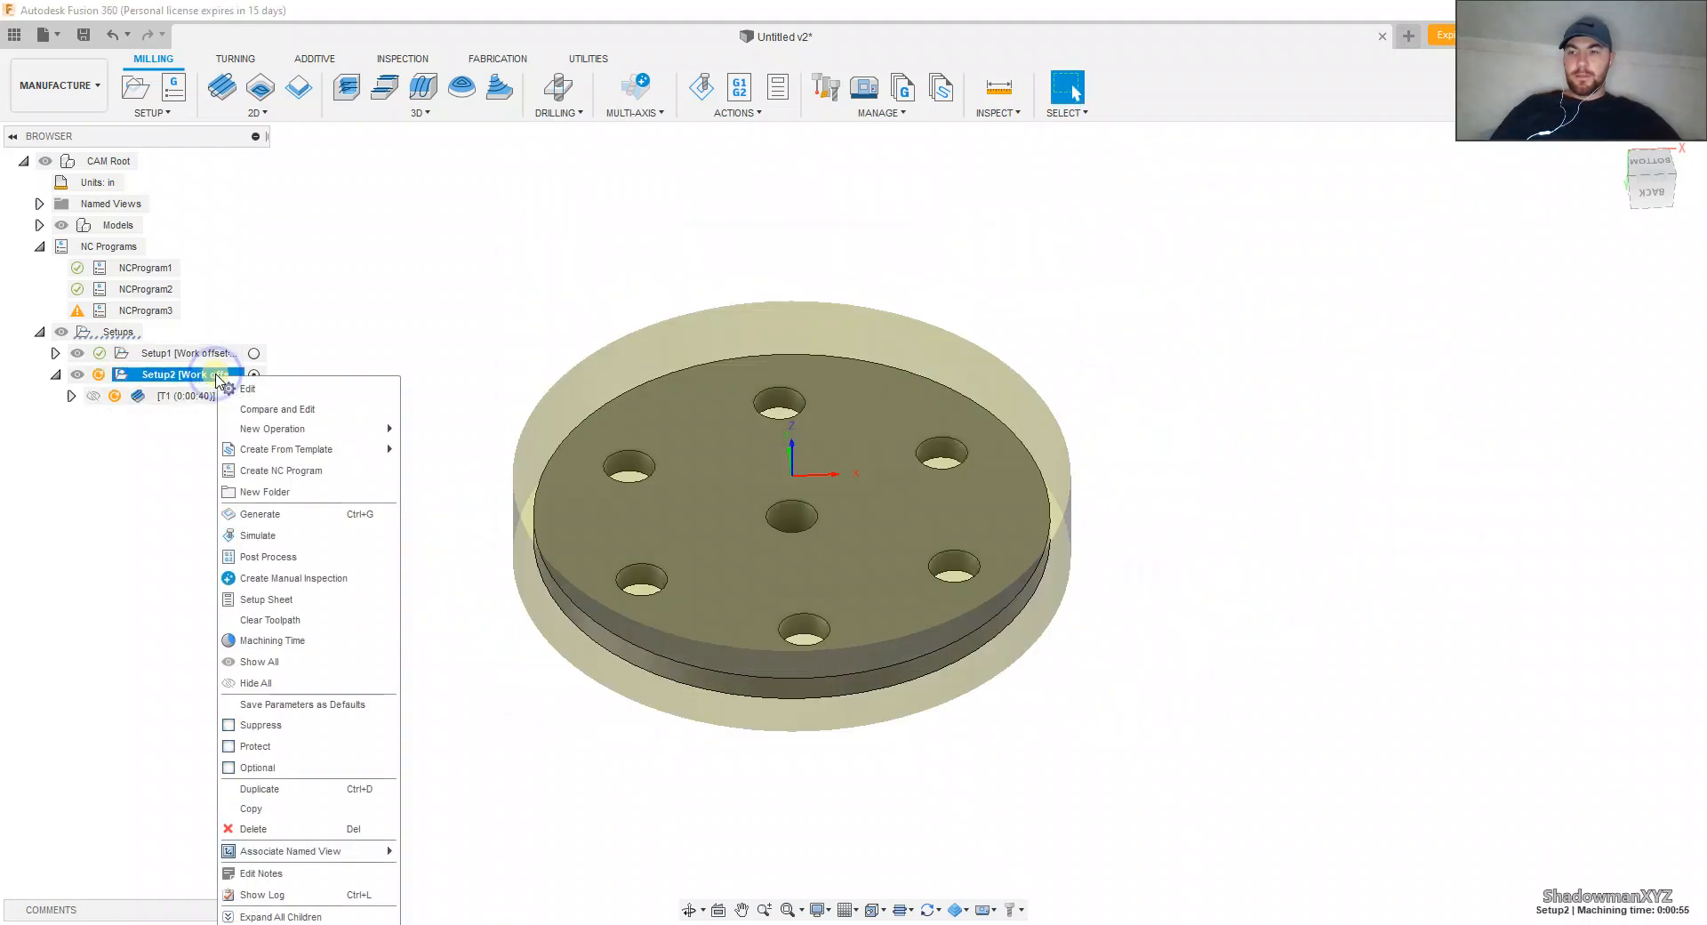
{"action": "left_click", "coordinate": [266, 515]}
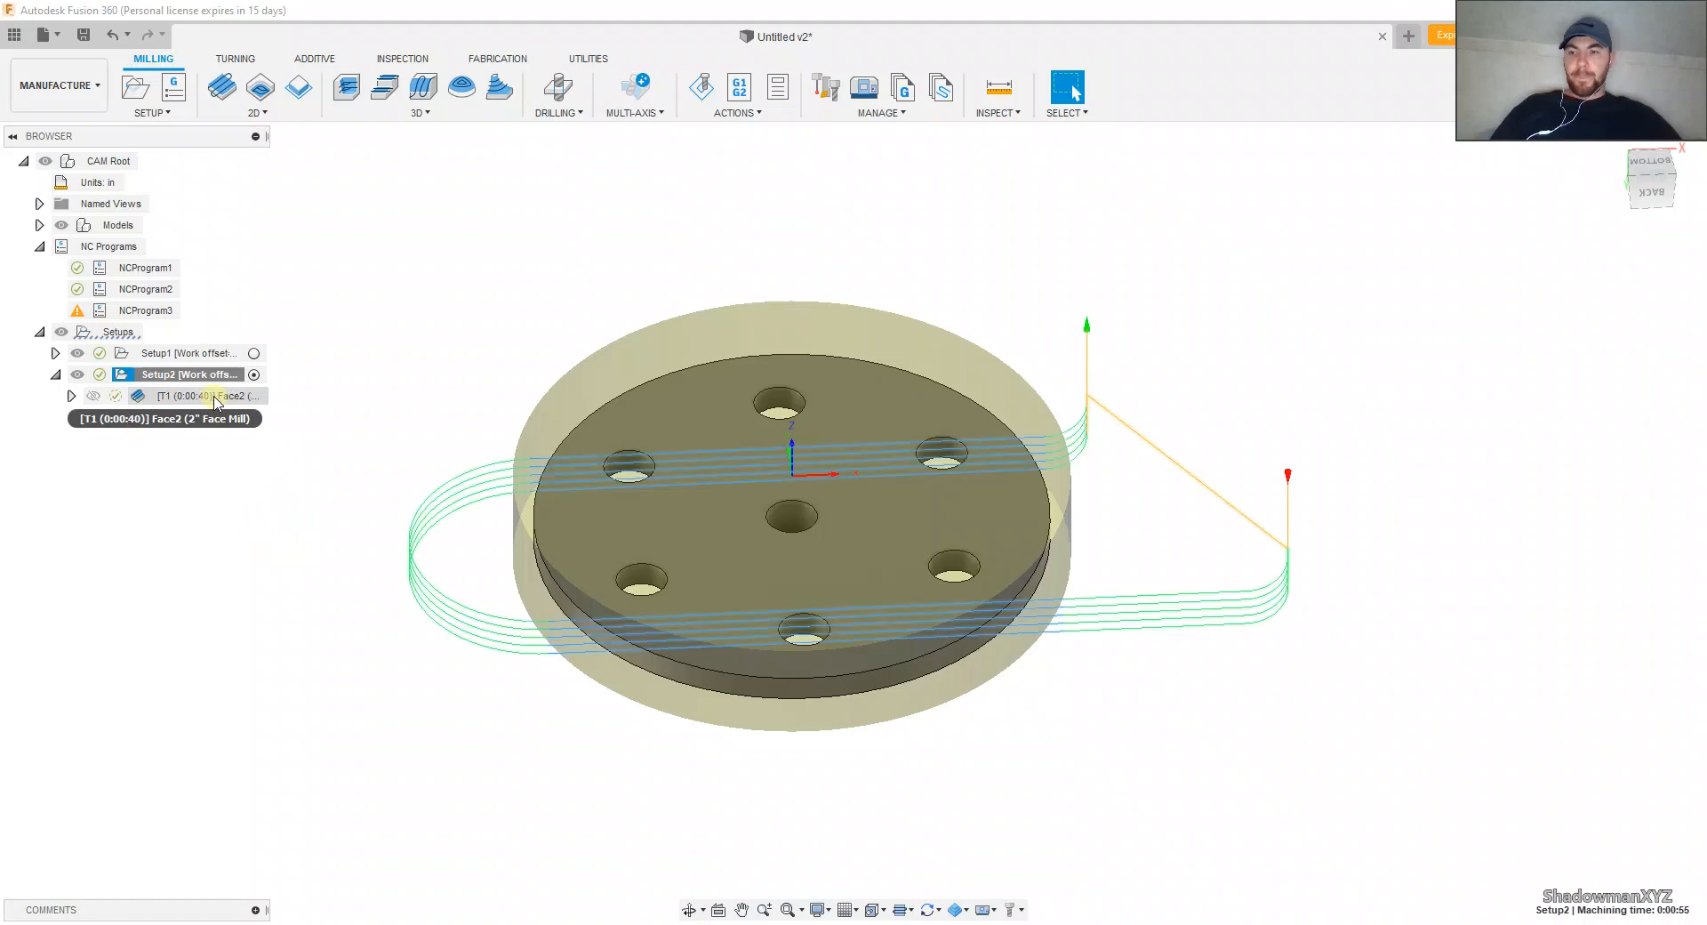
Step: Clear Face2's selected stock contour so the operation uses the setup's stock outline, and recalculate the toolpath
{"action": "middle_click_drag", "start_coordinate": [351, 409], "coordinate": [346, 441], "text": "shift"}
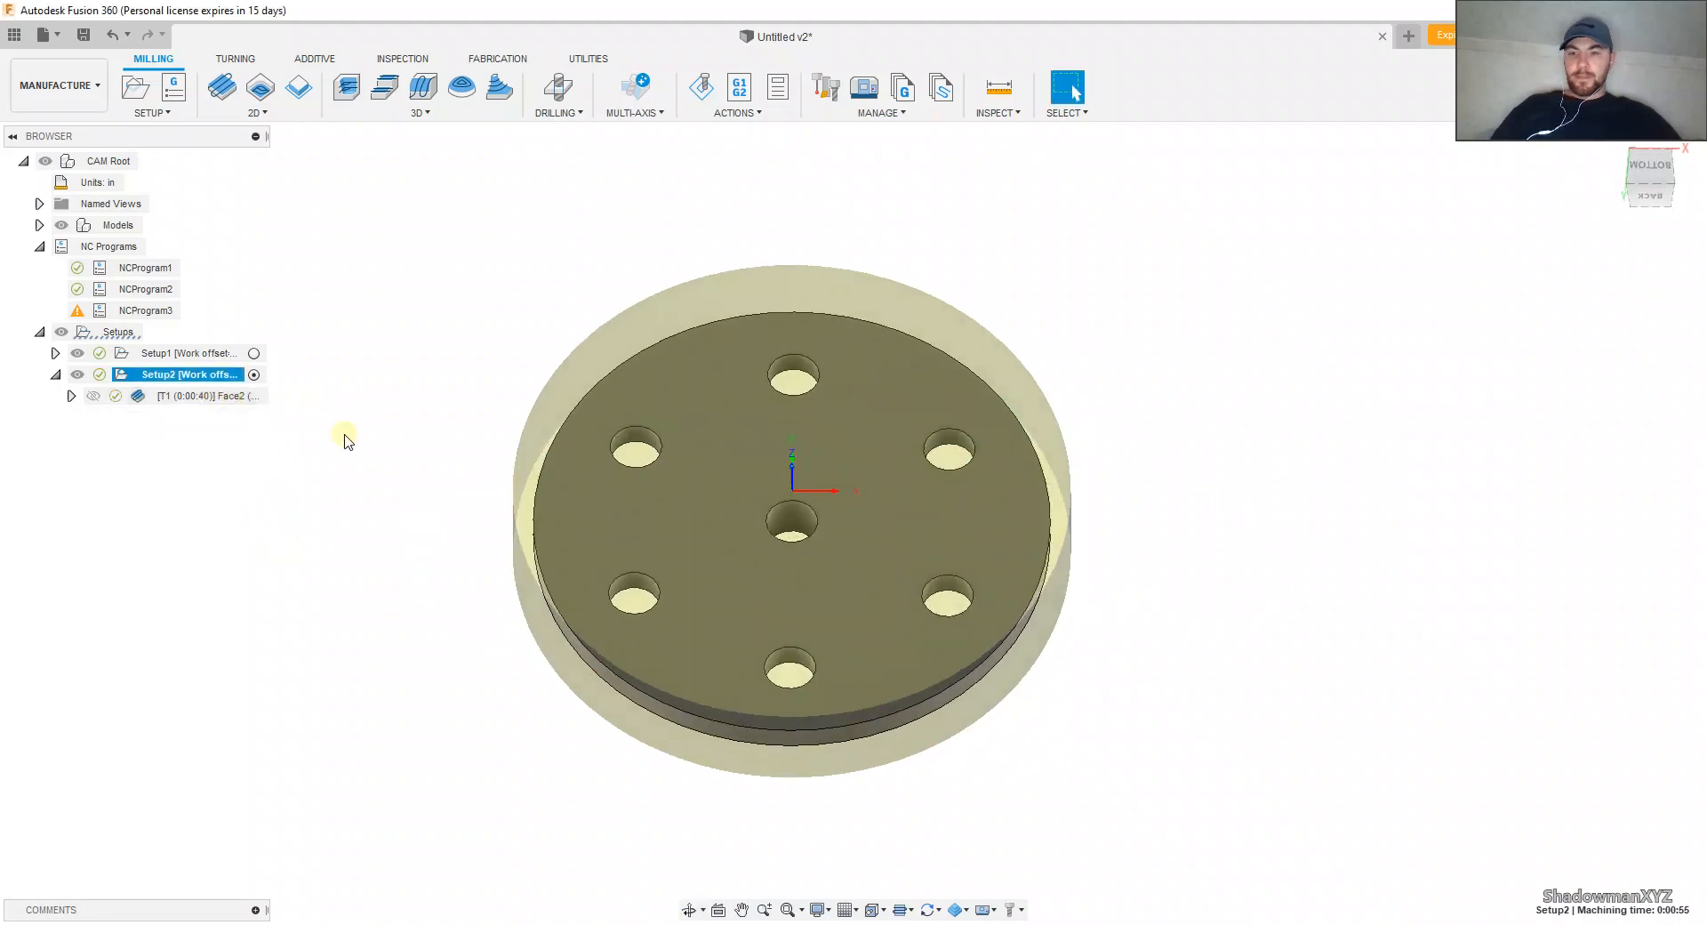
{"action": "left_click", "coordinate": [243, 392]}
{"action": "right_click", "coordinate": [243, 392]}
{"action": "left_click", "coordinate": [311, 27]}
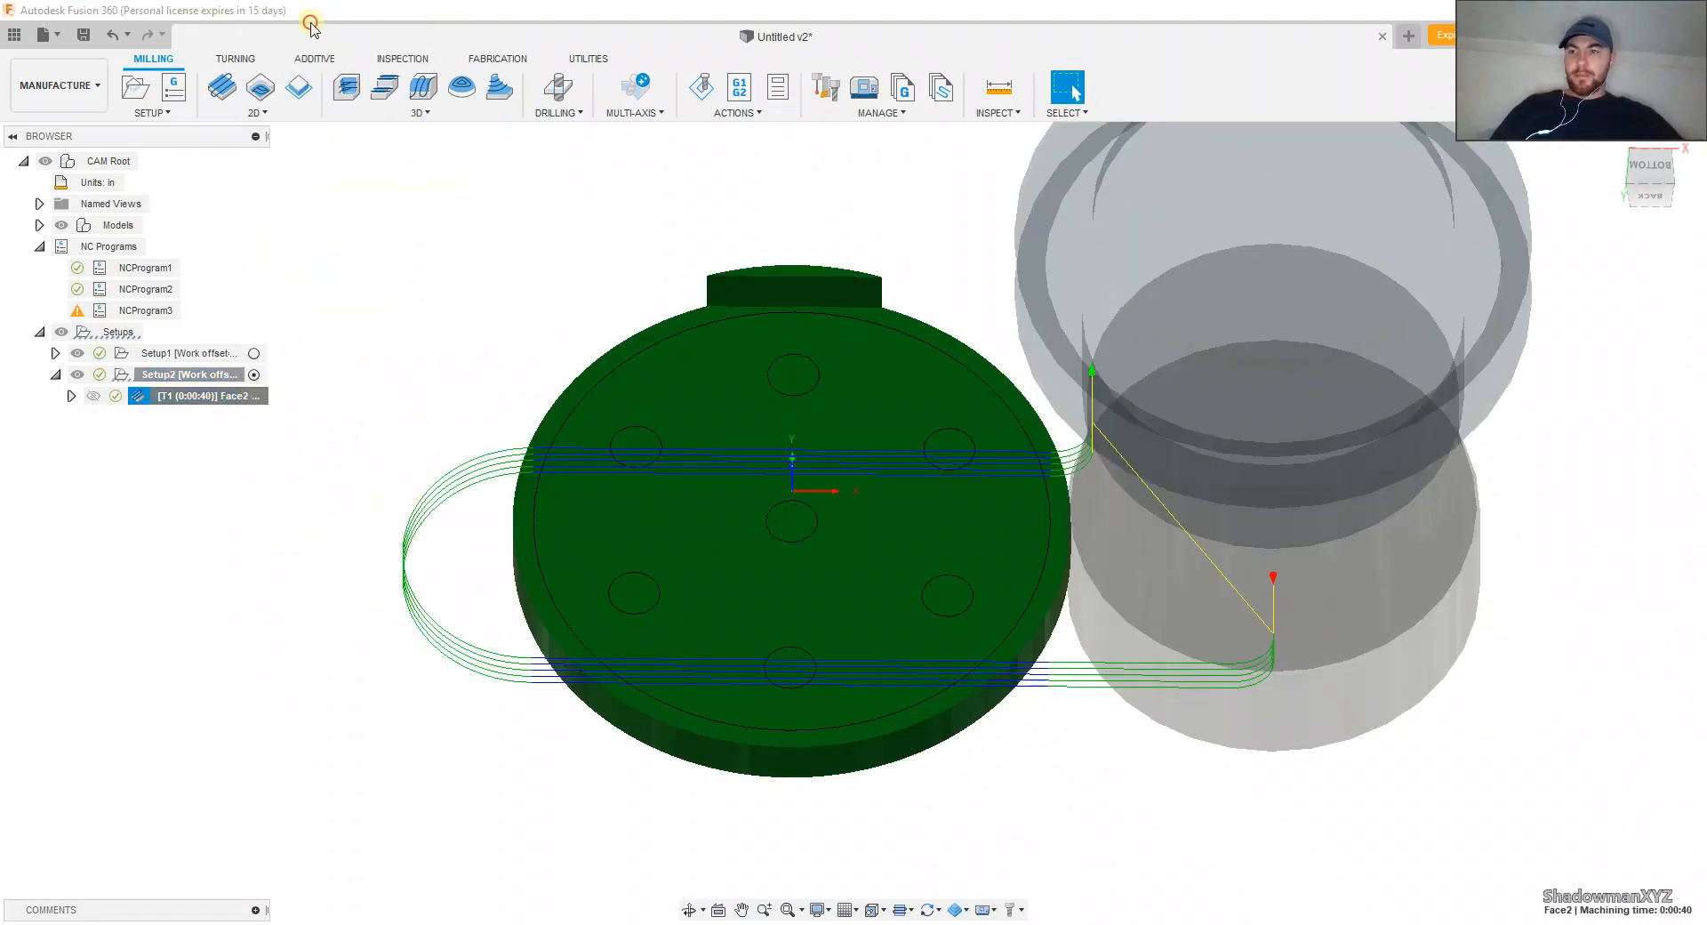
{"action": "left_click", "coordinate": [1520, 268]}
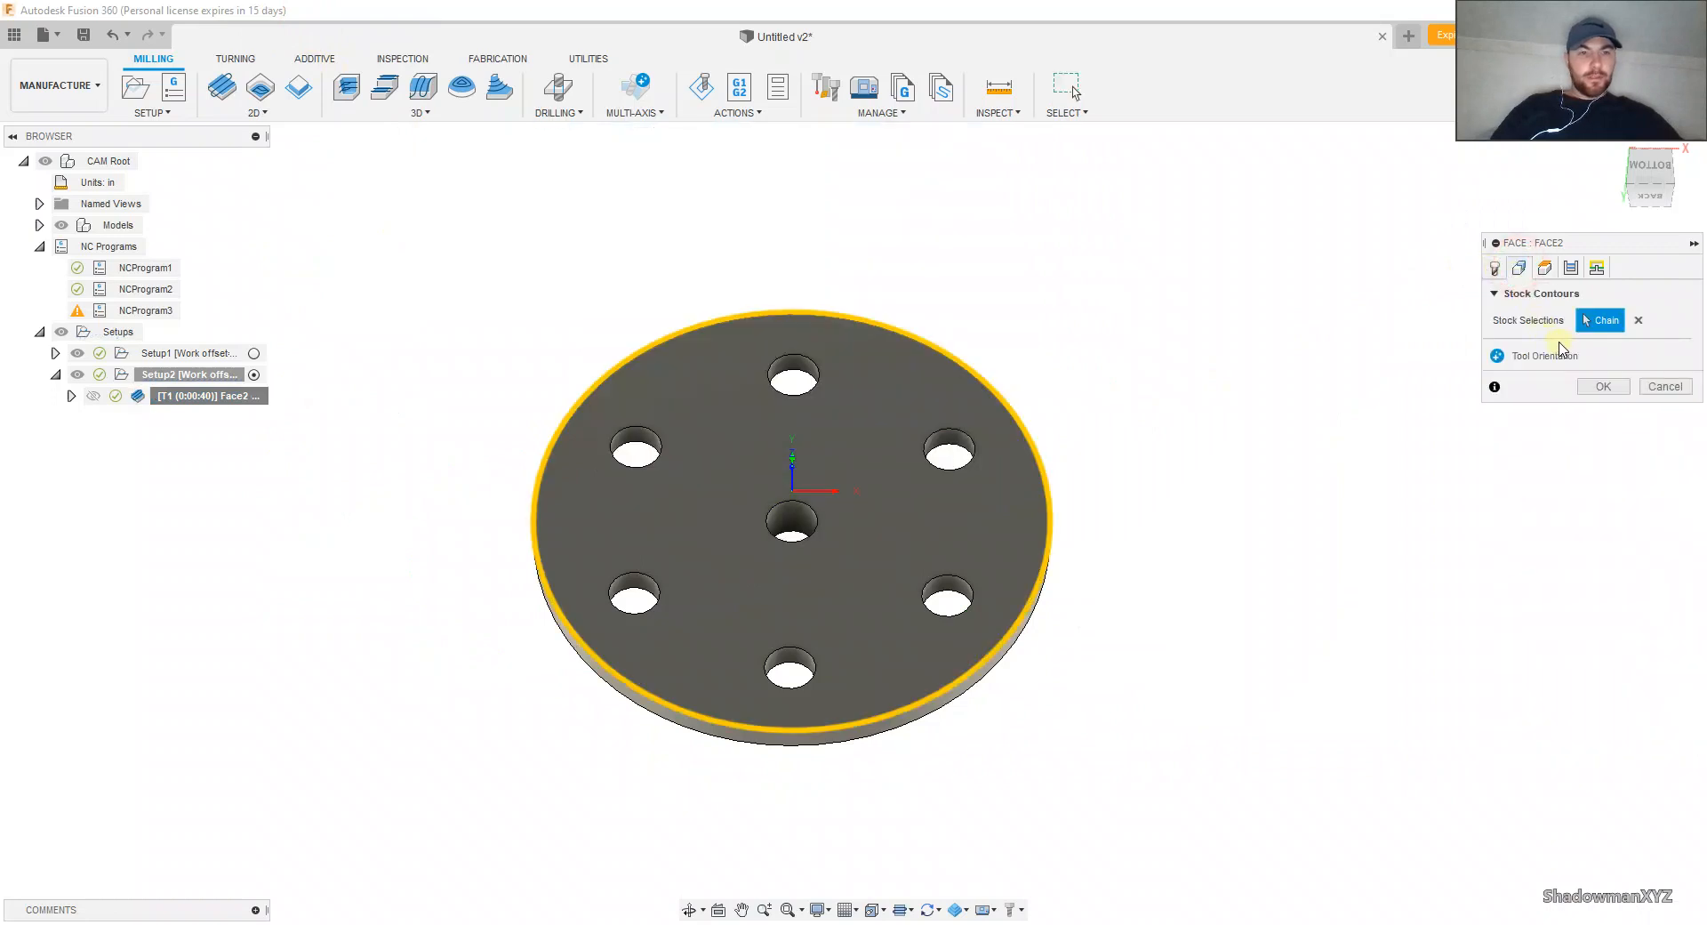
{"action": "left_click", "coordinate": [1638, 320]}
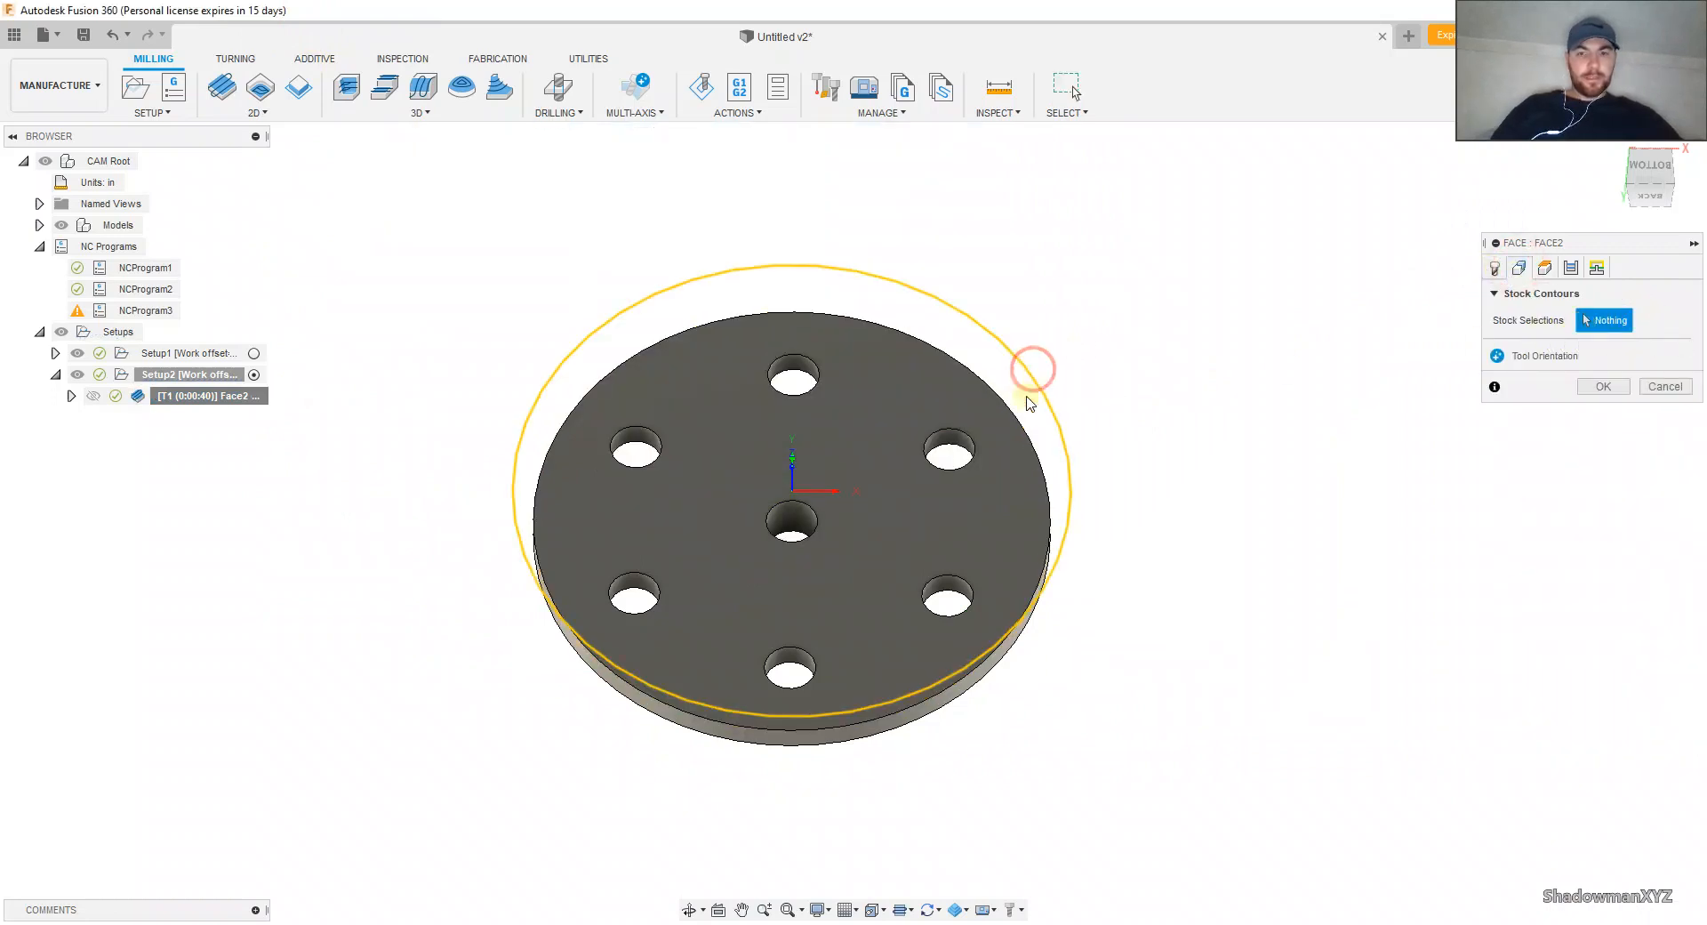
{"action": "middle_click_drag", "start_coordinate": [1029, 369], "coordinate": [1066, 478], "text": "shift"}
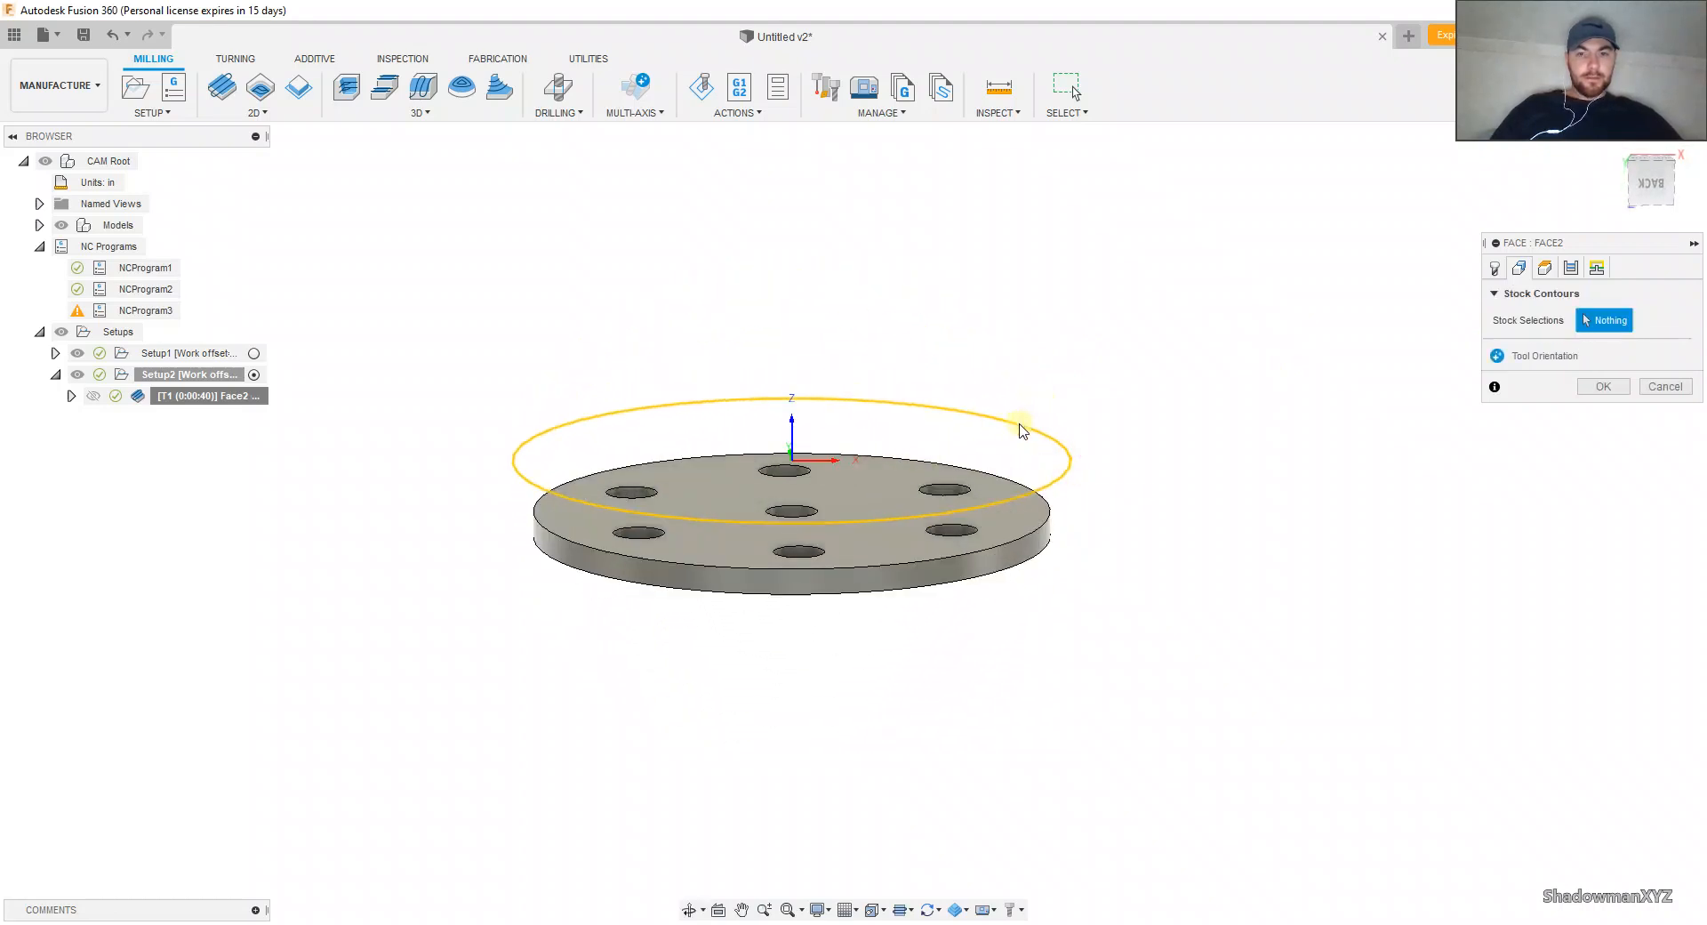
{"action": "left_click", "coordinate": [1601, 386]}
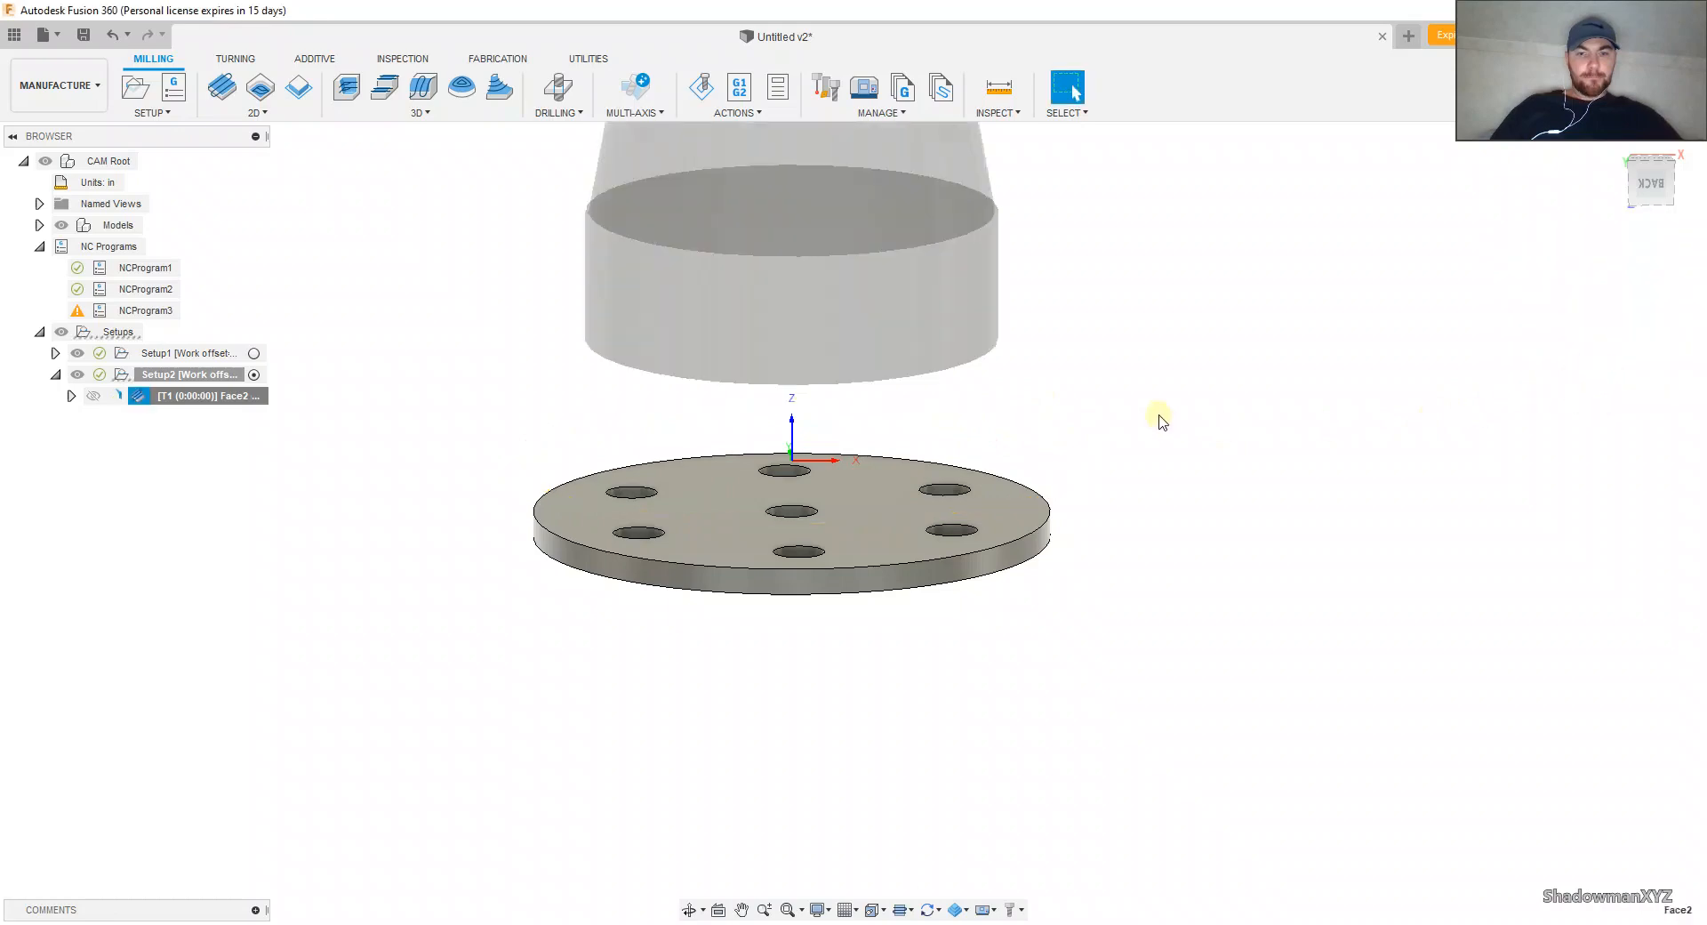
Step: Simulate the recalculated Face2 toolpath and examine how the face mill clears the stock around the rim
{"action": "middle_click_drag", "start_coordinate": [1152, 409], "coordinate": [1144, 478], "text": "shift"}
{"action": "left_click", "coordinate": [700, 89]}
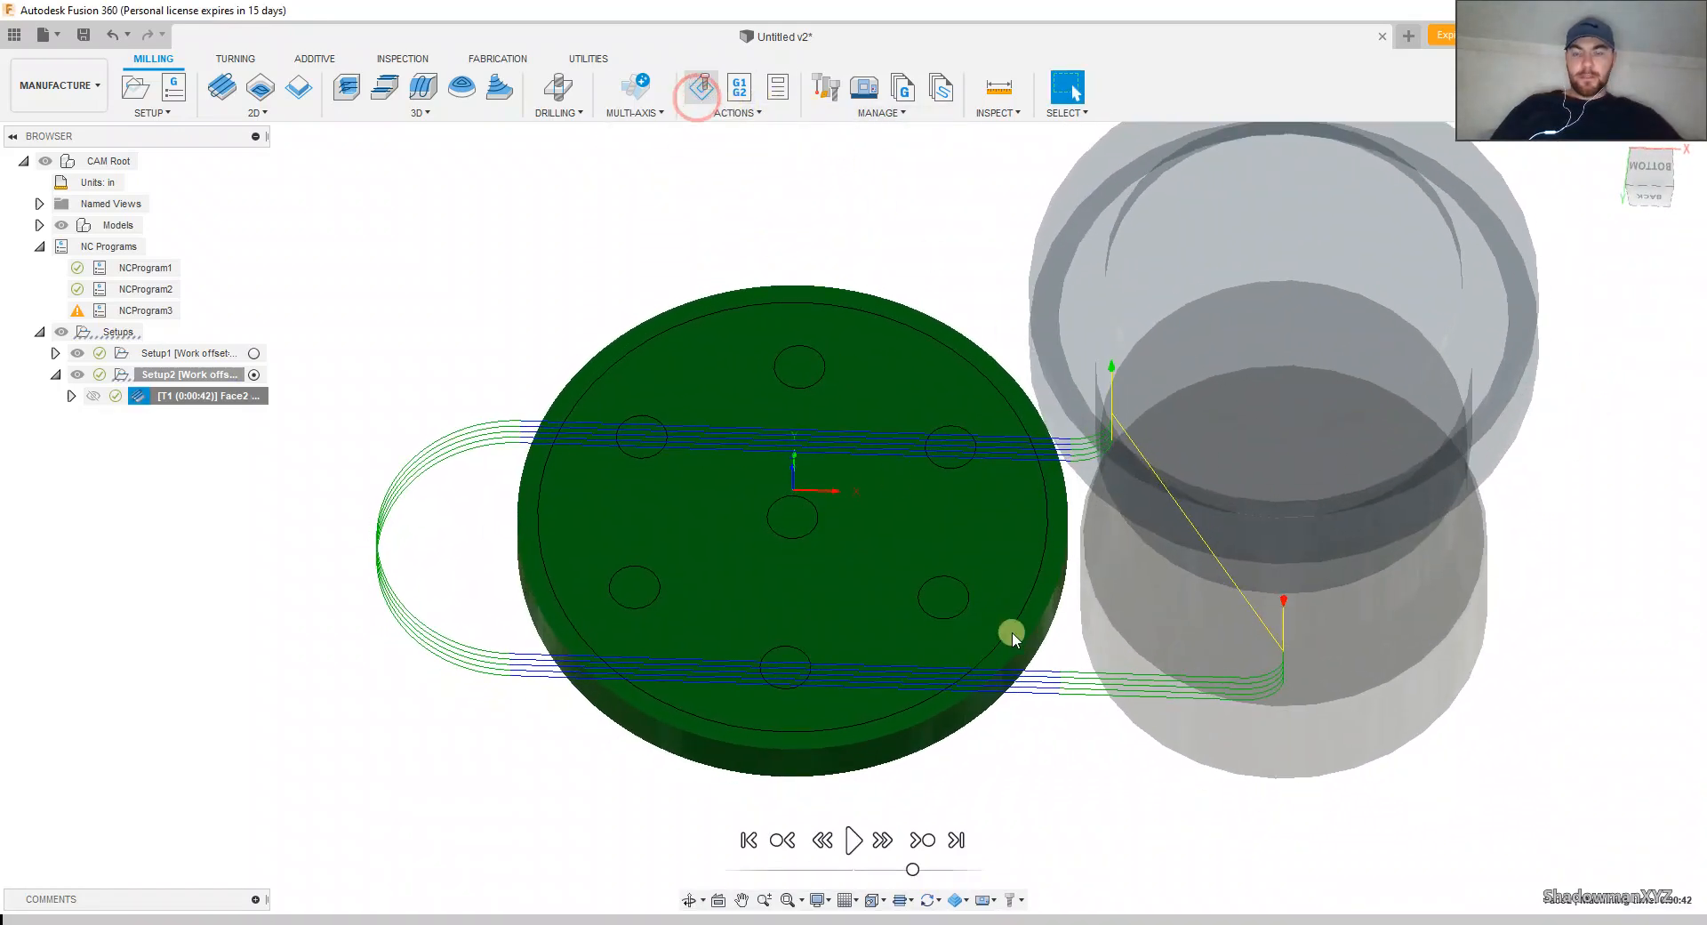
{"action": "left_click", "coordinate": [842, 847]}
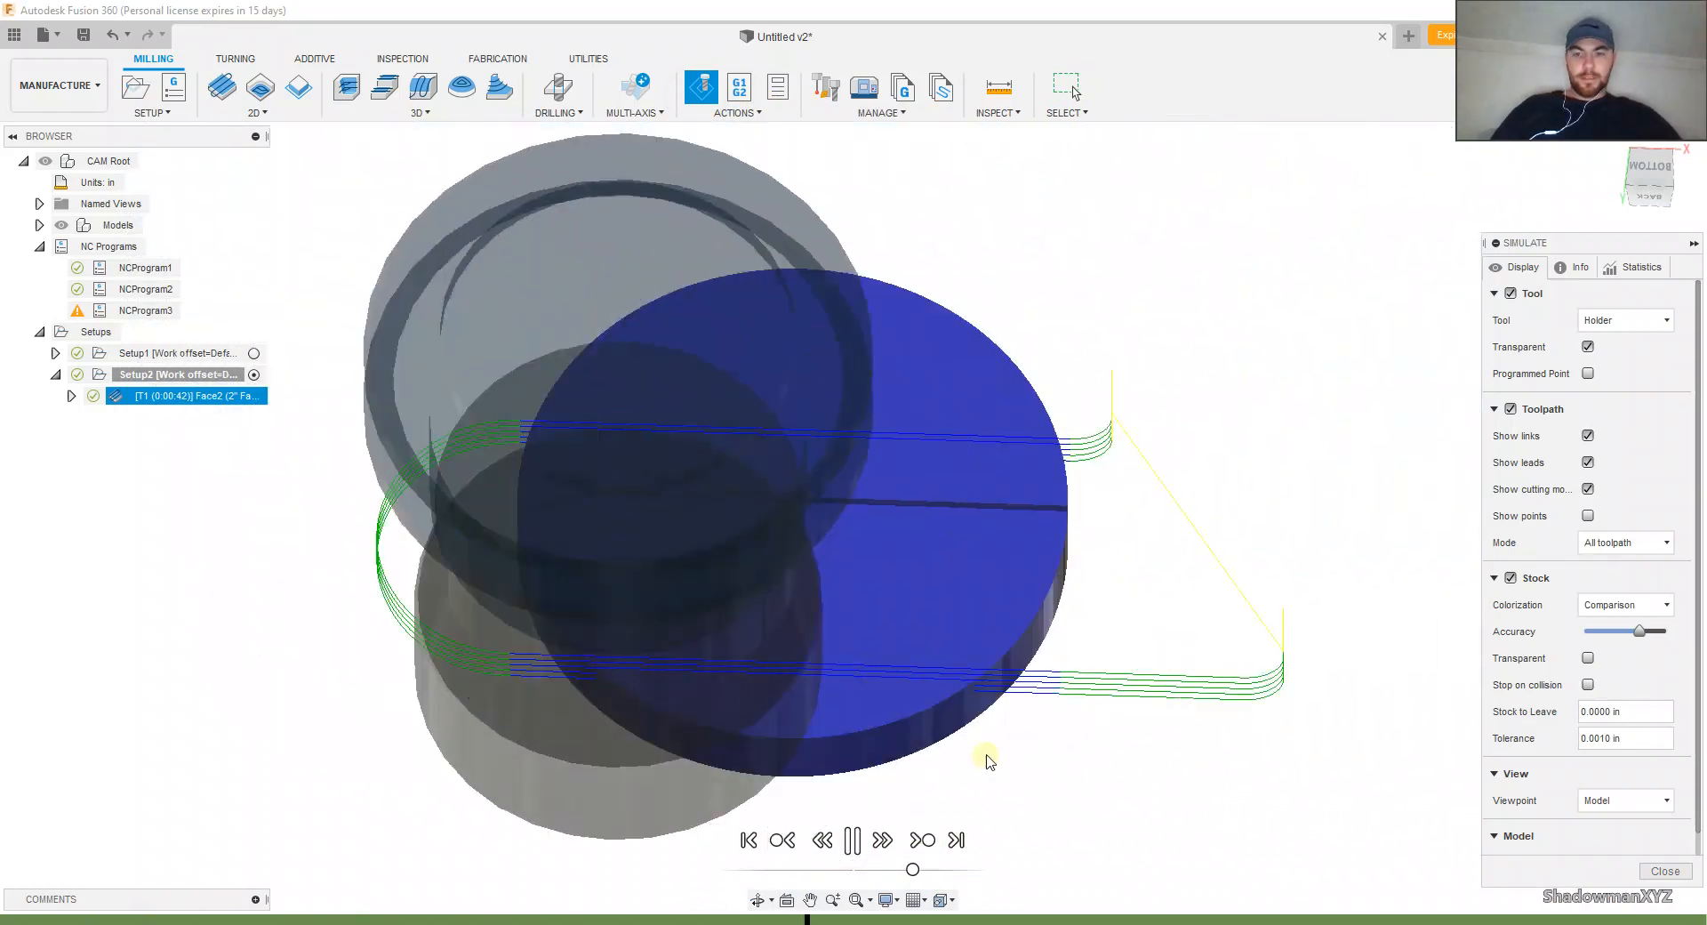
{"action": "middle_click_drag", "start_coordinate": [983, 762], "coordinate": [930, 565], "text": "shift"}
{"action": "scroll", "coordinate": [888, 712], "scroll_direction": "down", "scroll_amount": 3}
{"action": "scroll", "coordinate": [910, 712], "scroll_direction": "up", "scroll_amount": 3}
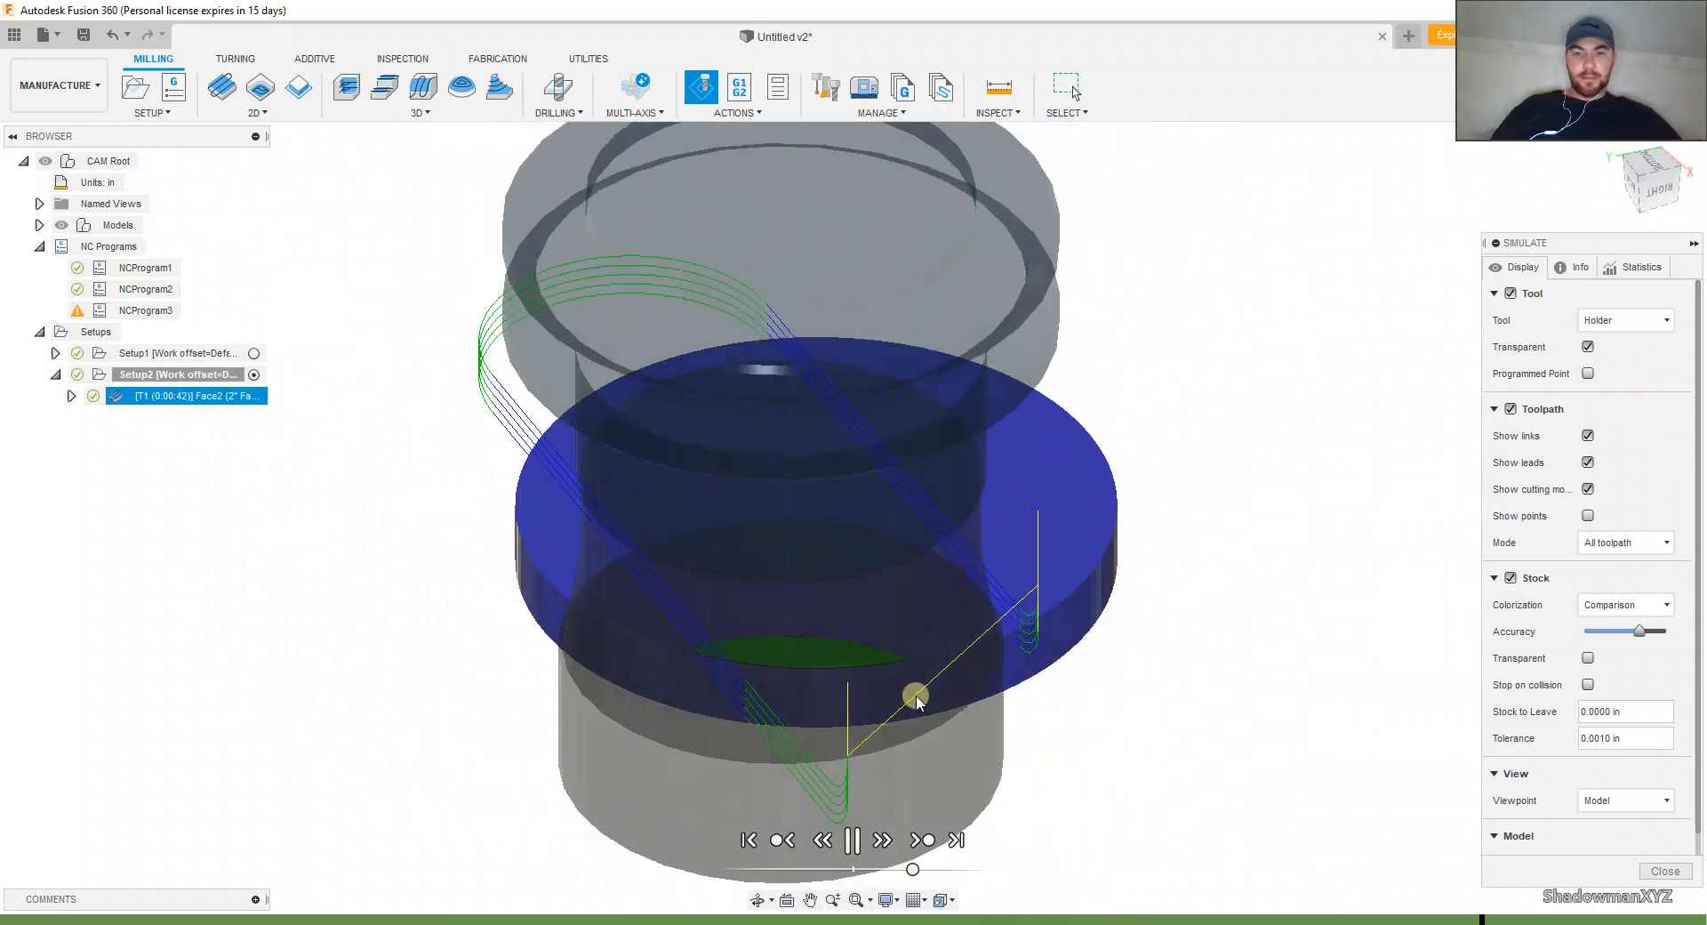
{"action": "left_click", "coordinate": [1663, 870]}
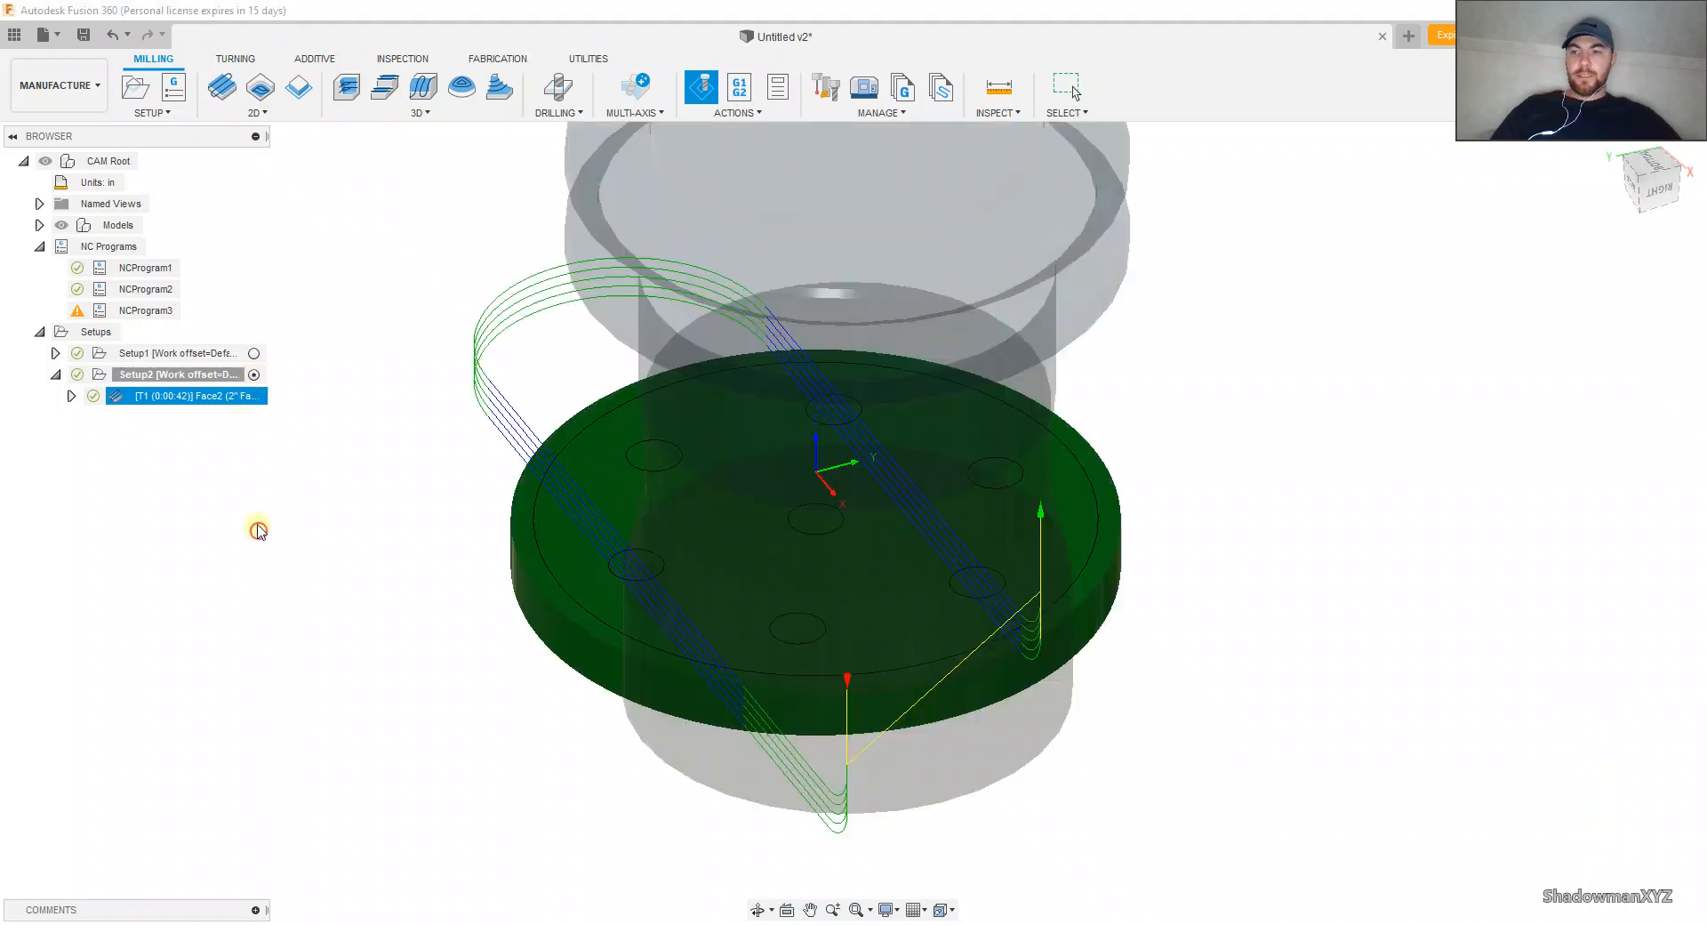
Step: Reopen Face2 and examine its default stock contour around the flange from several angles
{"action": "right_click", "coordinate": [214, 395]}
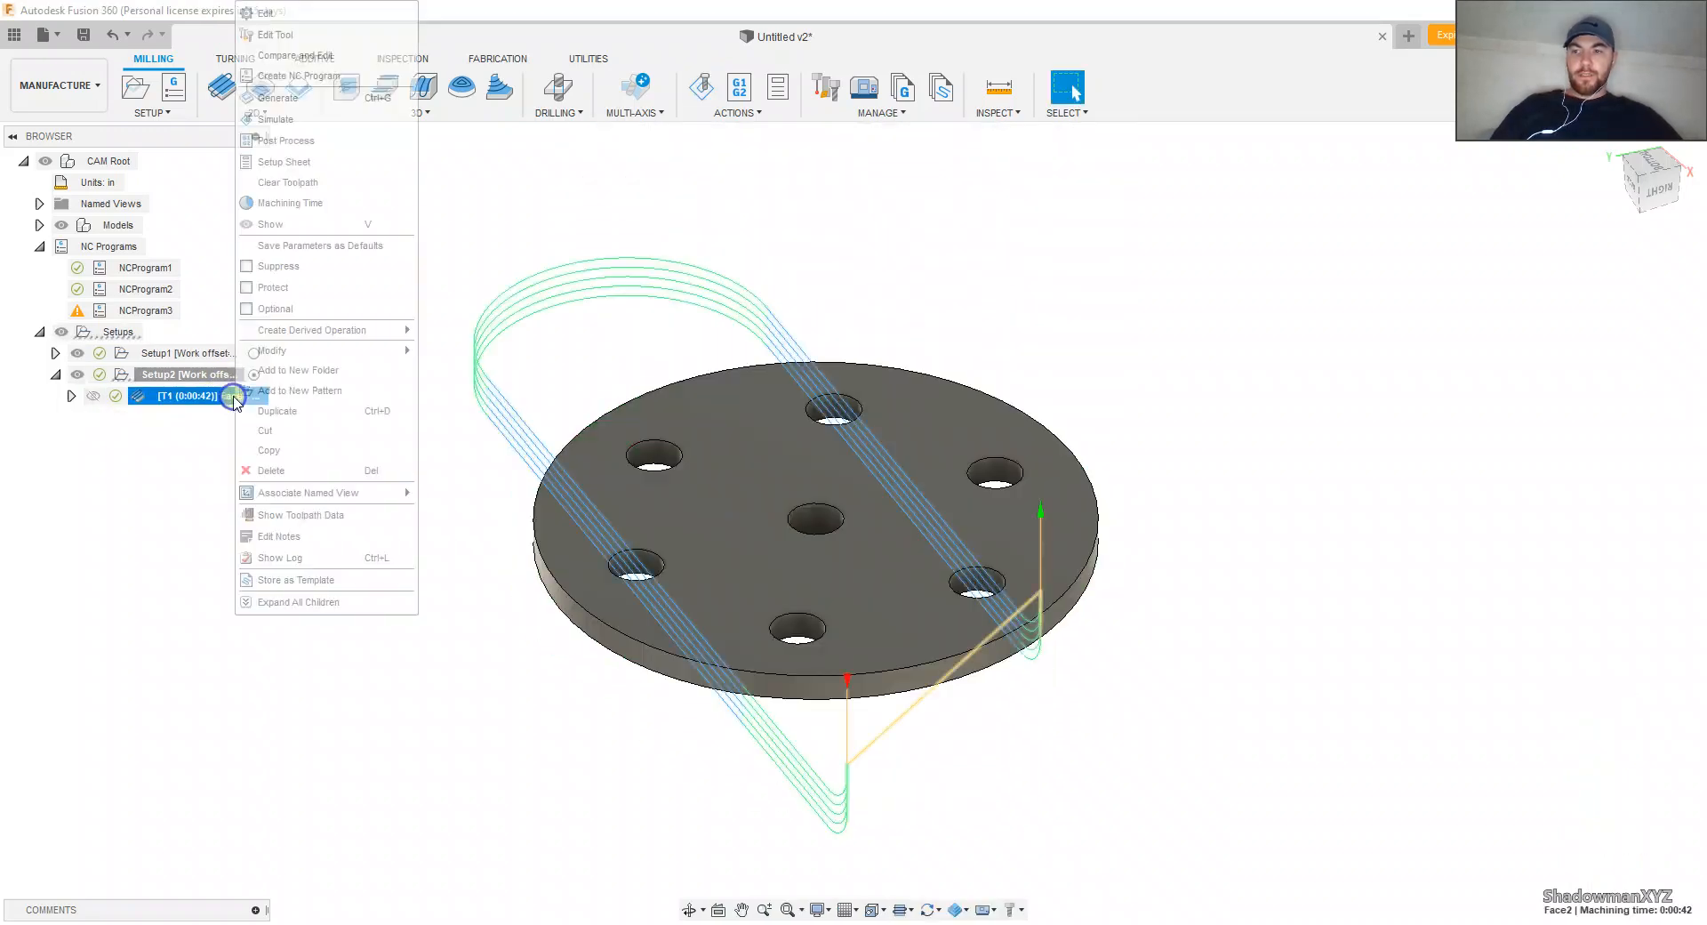
{"action": "left_click", "coordinate": [266, 13]}
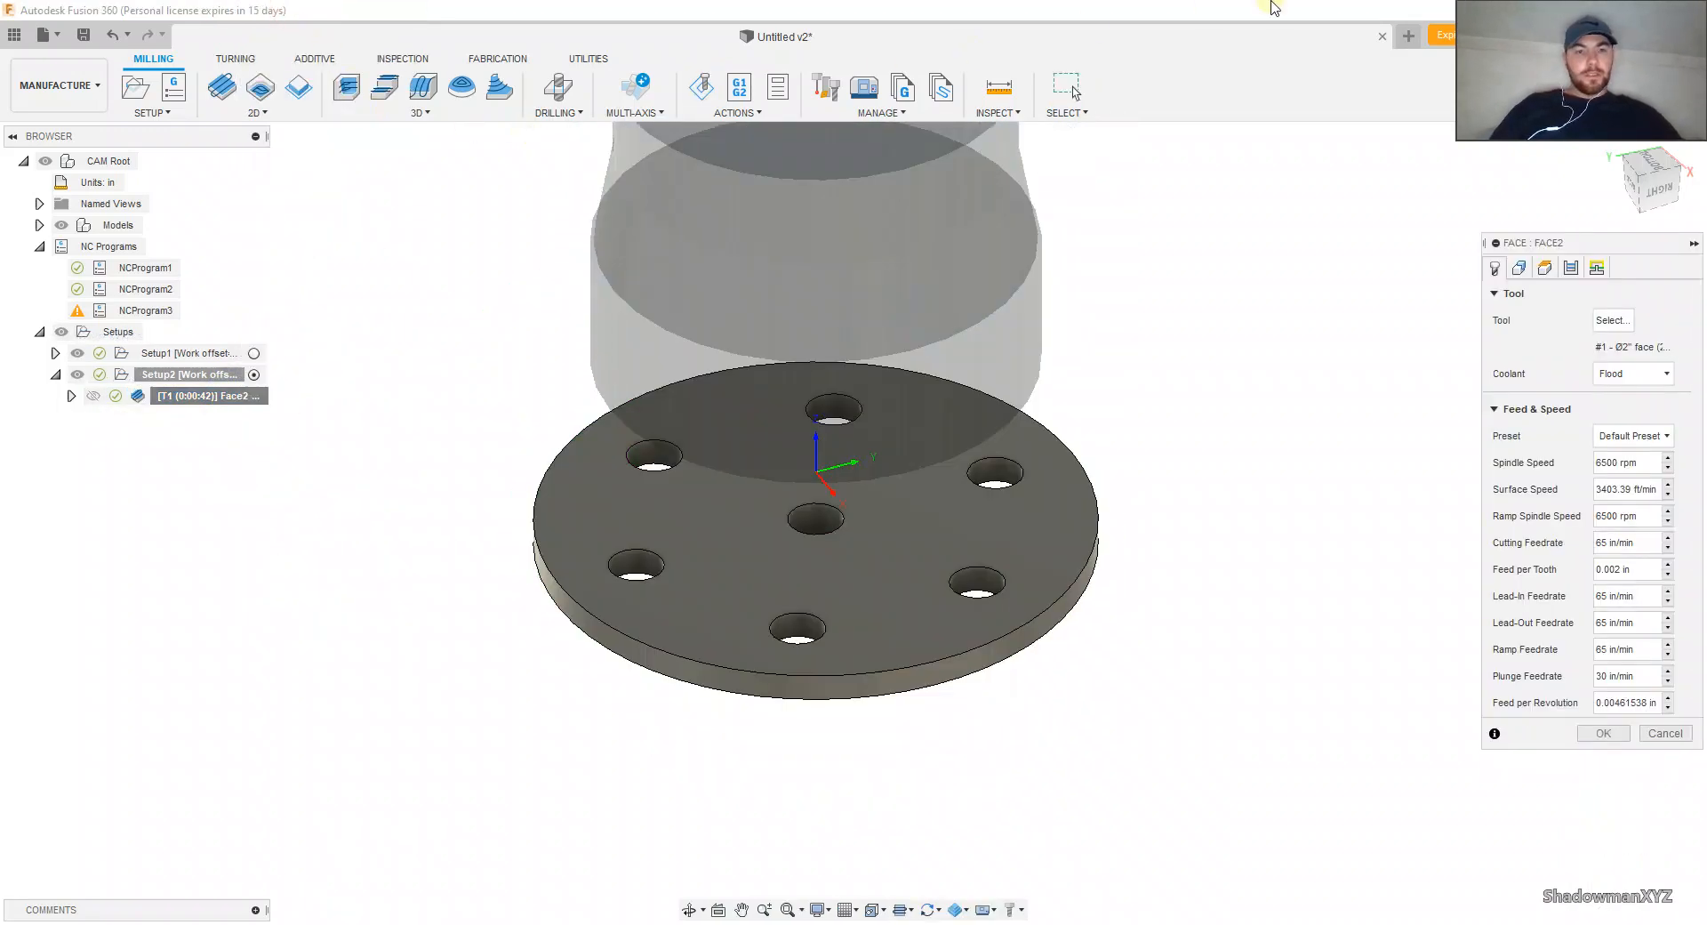
{"action": "left_click", "coordinate": [1519, 268]}
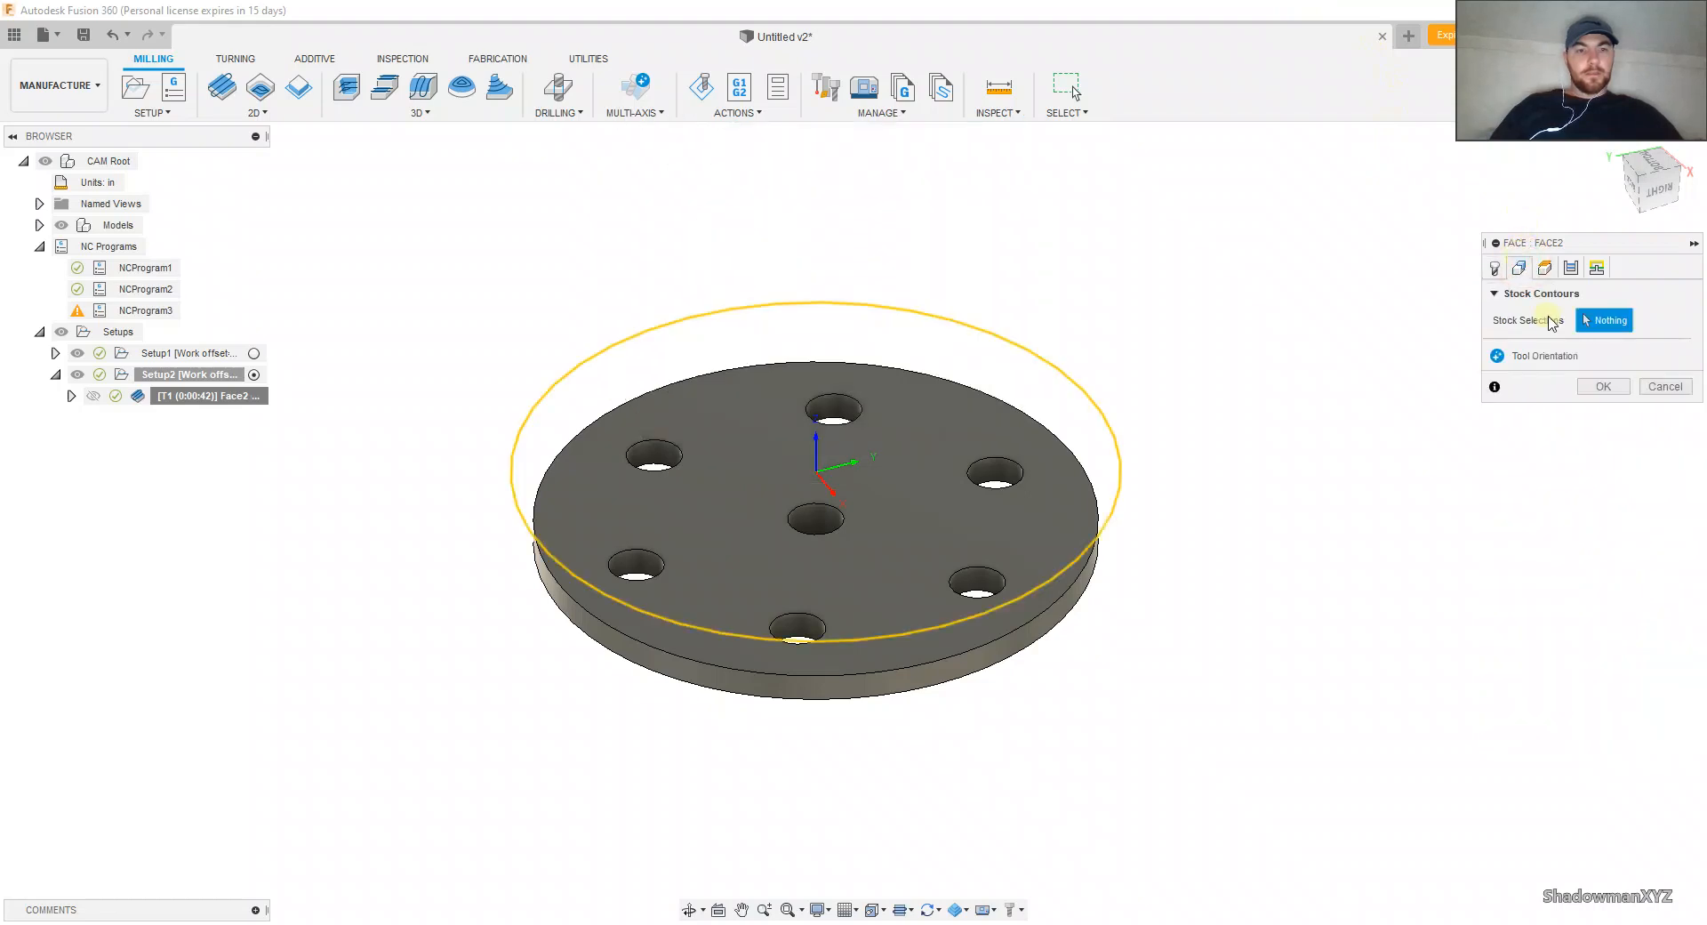
{"action": "left_click", "coordinate": [1075, 389]}
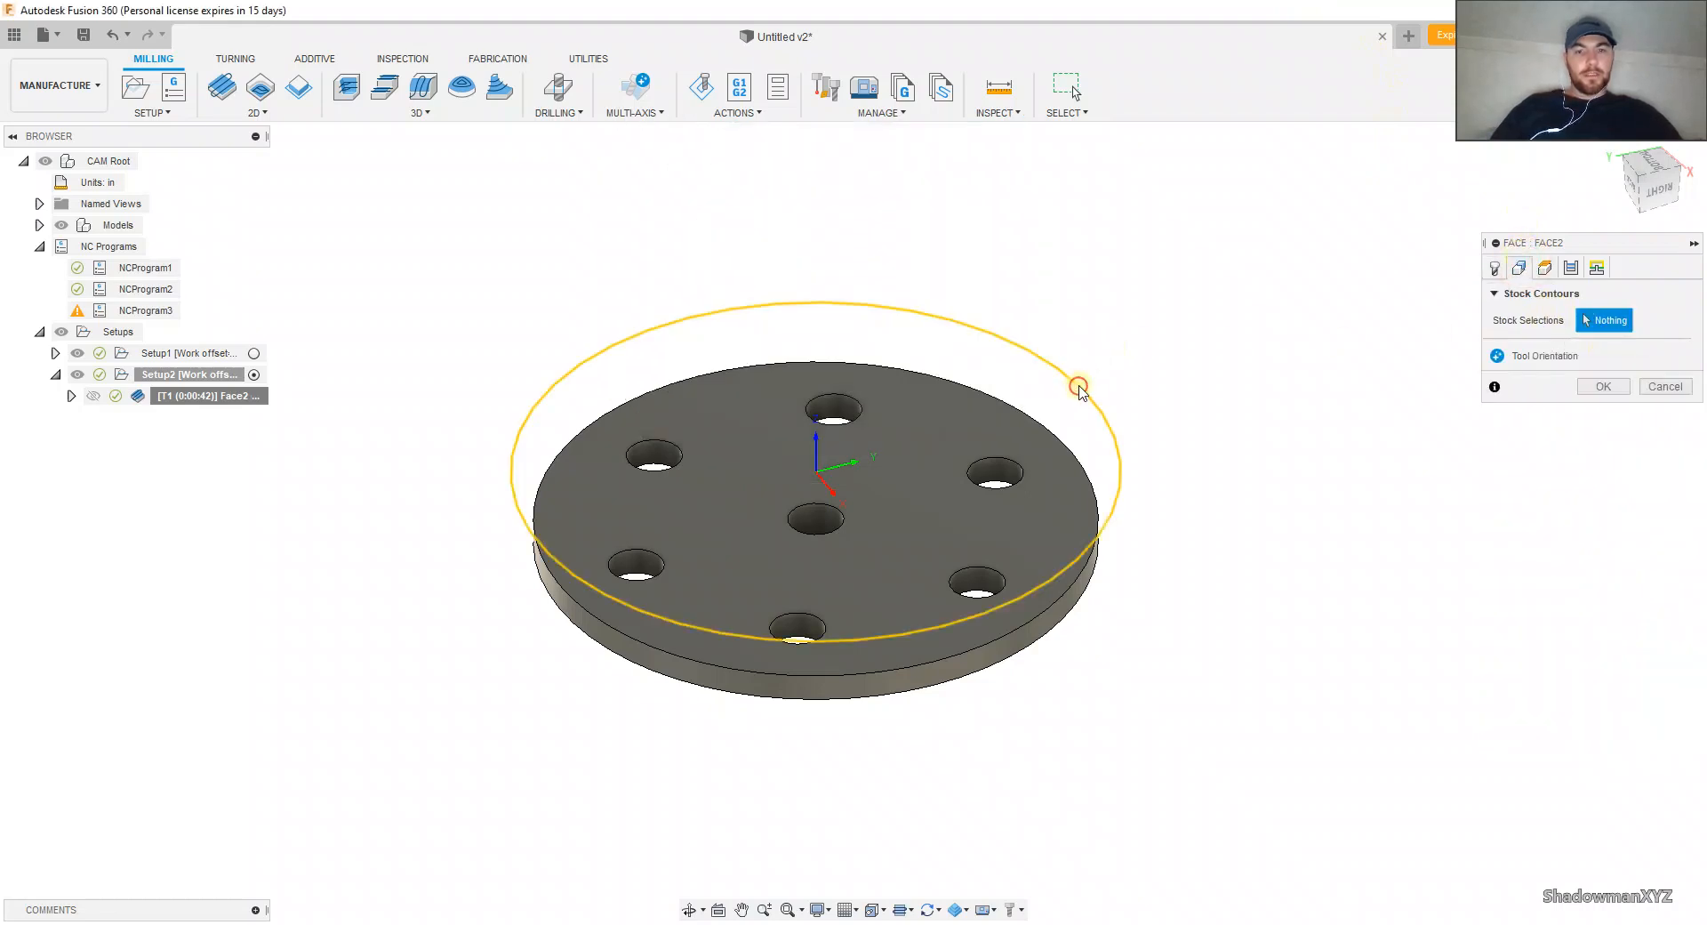
{"action": "middle_click_drag", "start_coordinate": [1003, 362], "coordinate": [1156, 342], "text": "shift"}
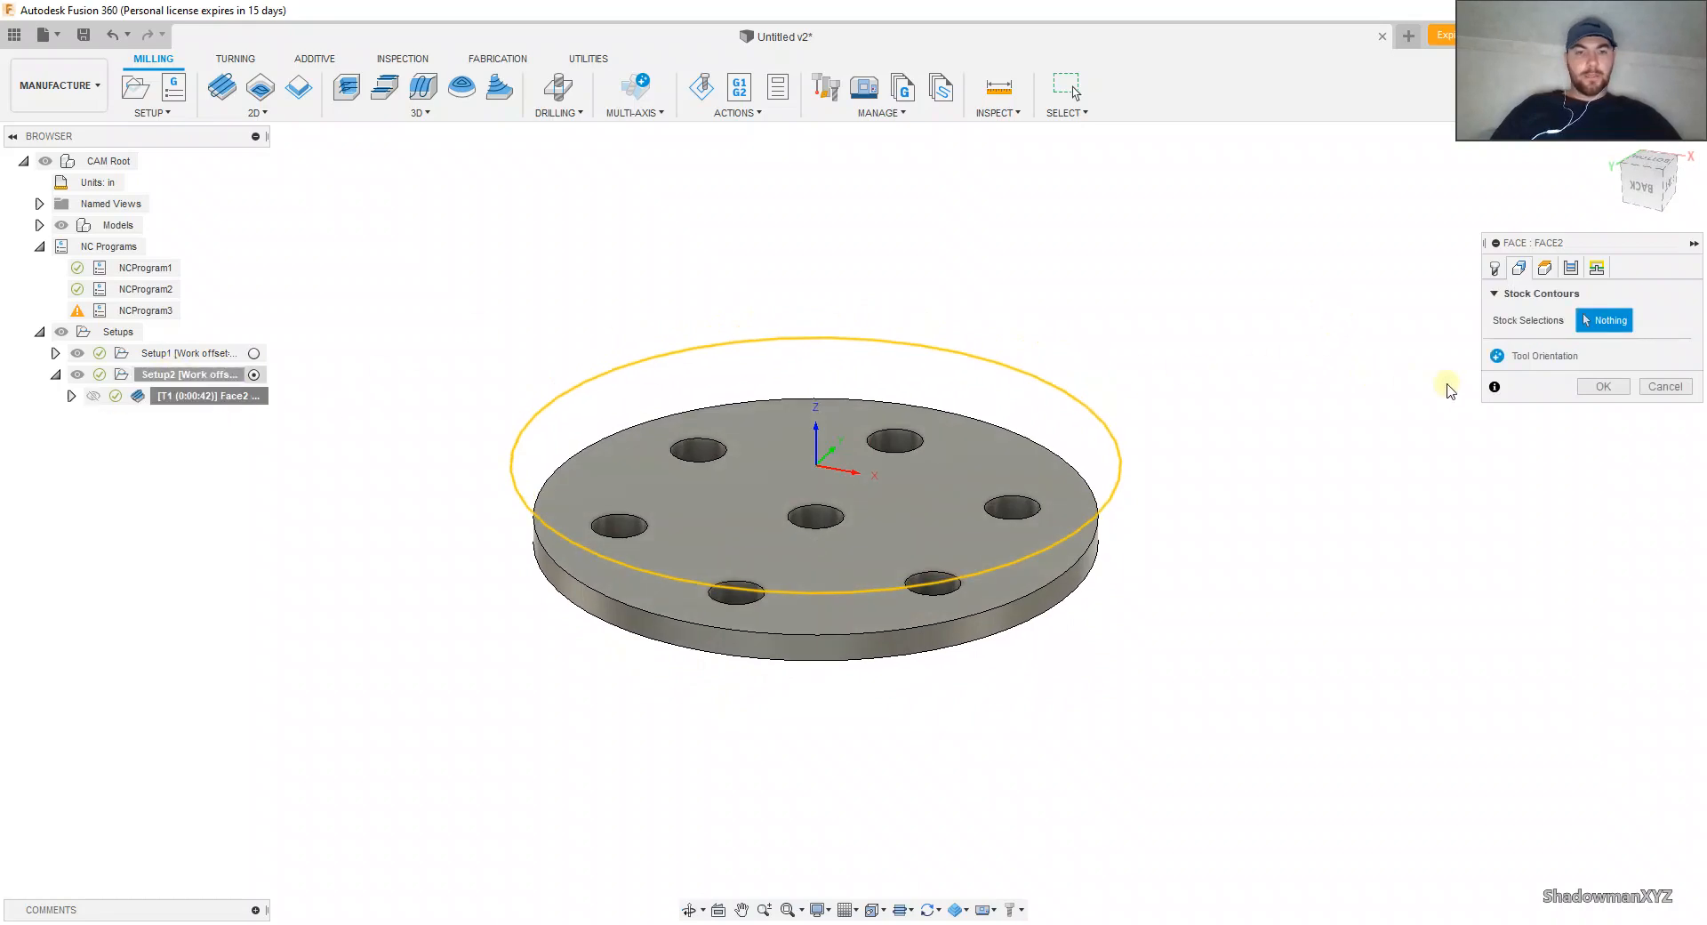
{"action": "left_click", "coordinate": [1601, 389]}
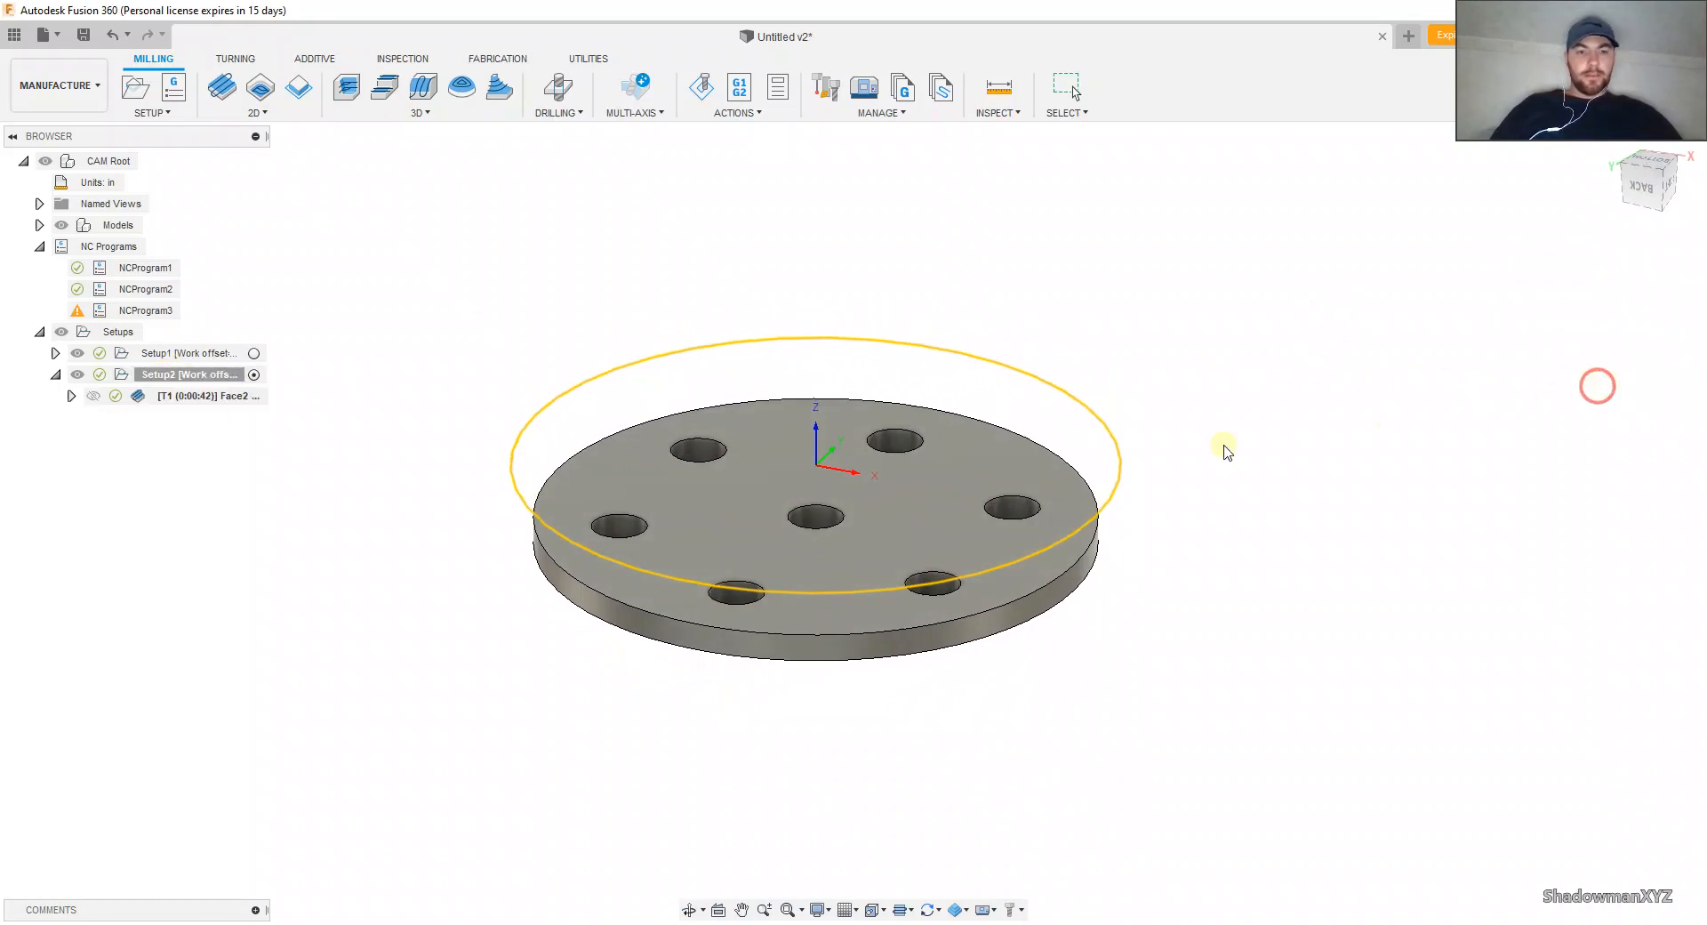
Step: Simulate the Face2 toolpath in Setup2 and examine the face mill's stepped passes across the stock from the side
{"action": "left_click", "coordinate": [702, 86]}
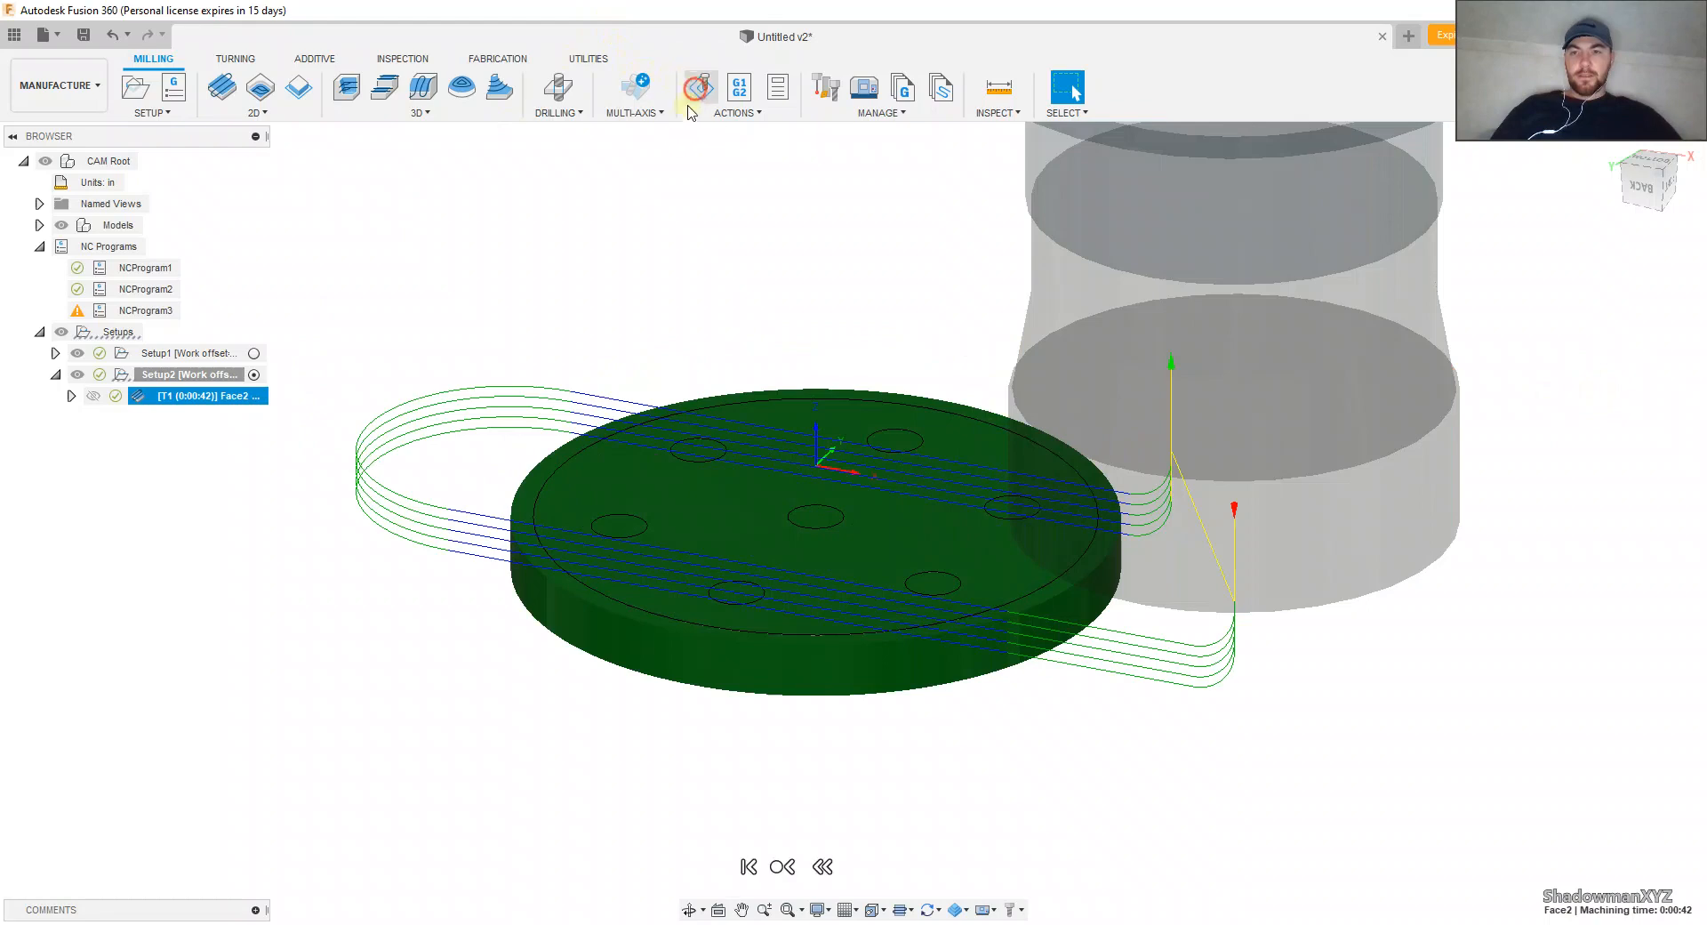
{"action": "left_click", "coordinate": [852, 839]}
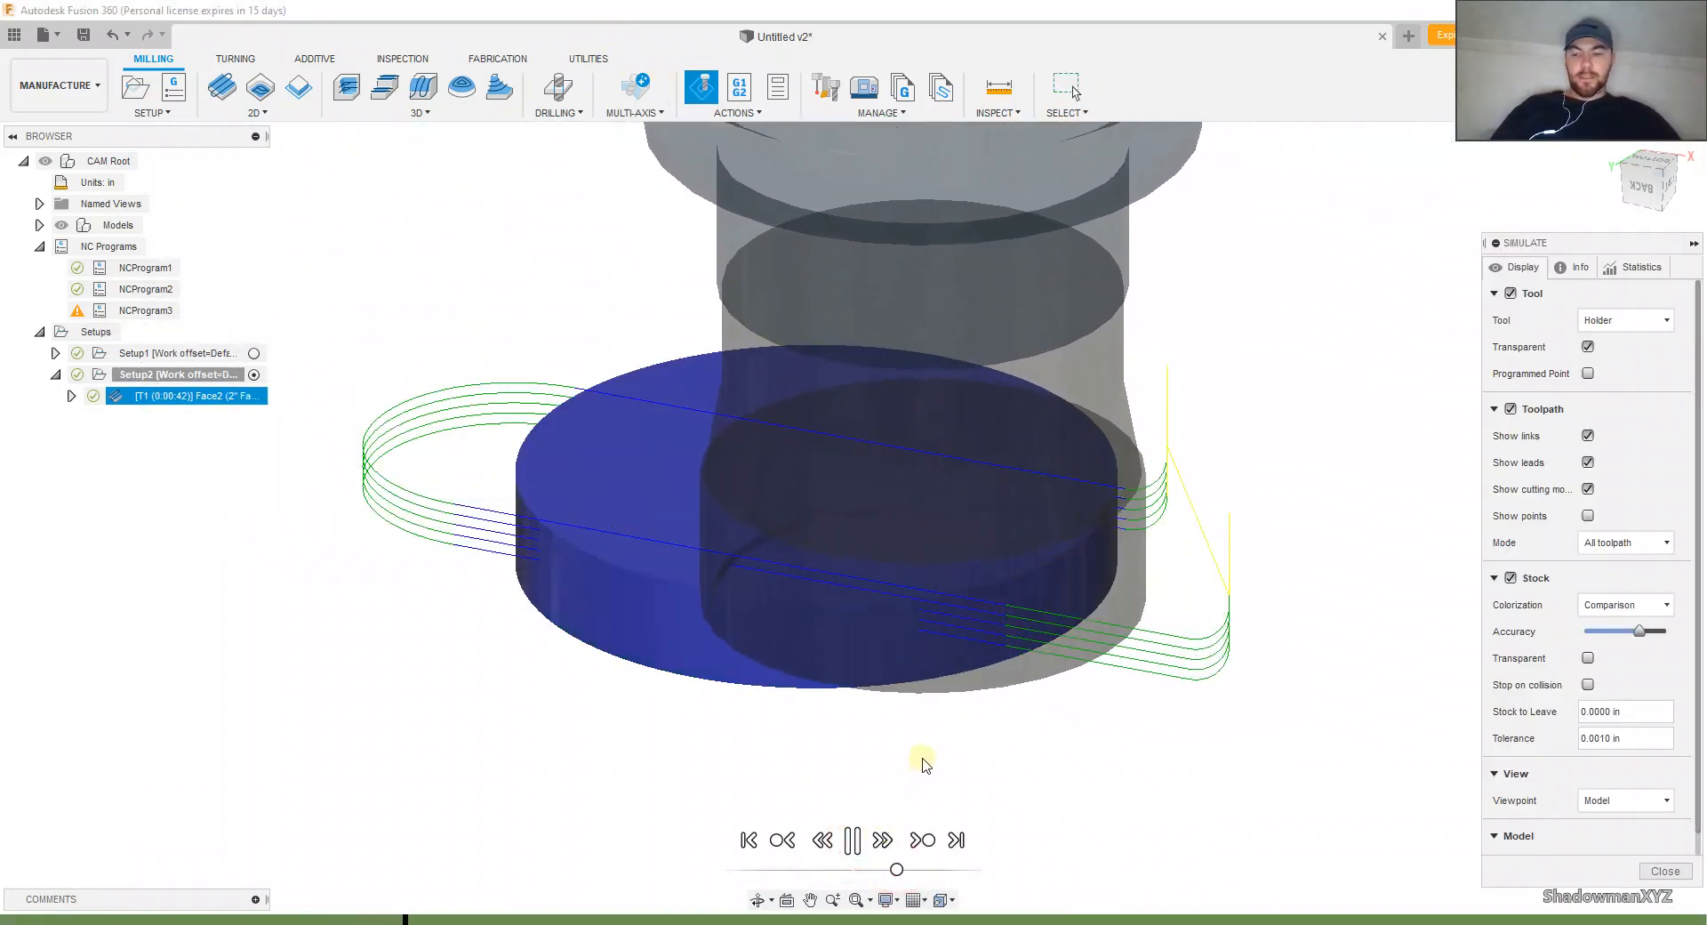
{"action": "middle_click_drag", "start_coordinate": [922, 764], "coordinate": [851, 730], "text": "shift"}
{"action": "scroll", "coordinate": [997, 699], "scroll_direction": "up", "scroll_amount": 1}
{"action": "scroll", "coordinate": [999, 705], "scroll_direction": "up", "scroll_amount": 1}
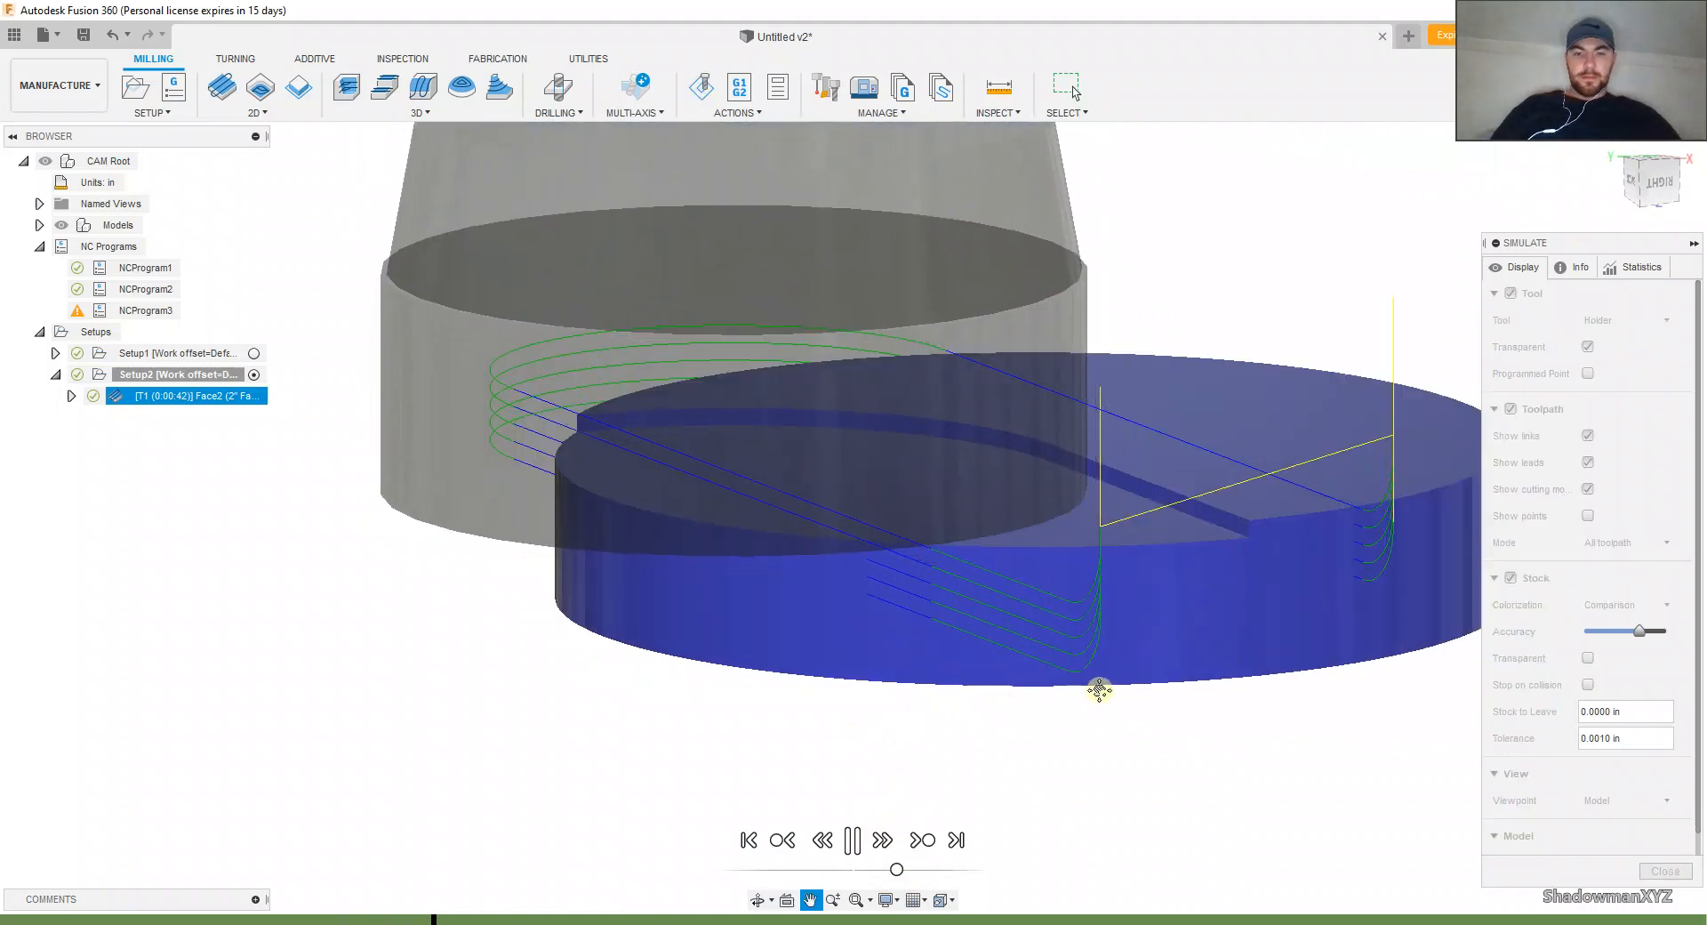
{"action": "scroll", "coordinate": [1040, 692], "scroll_direction": "up", "scroll_amount": 1}
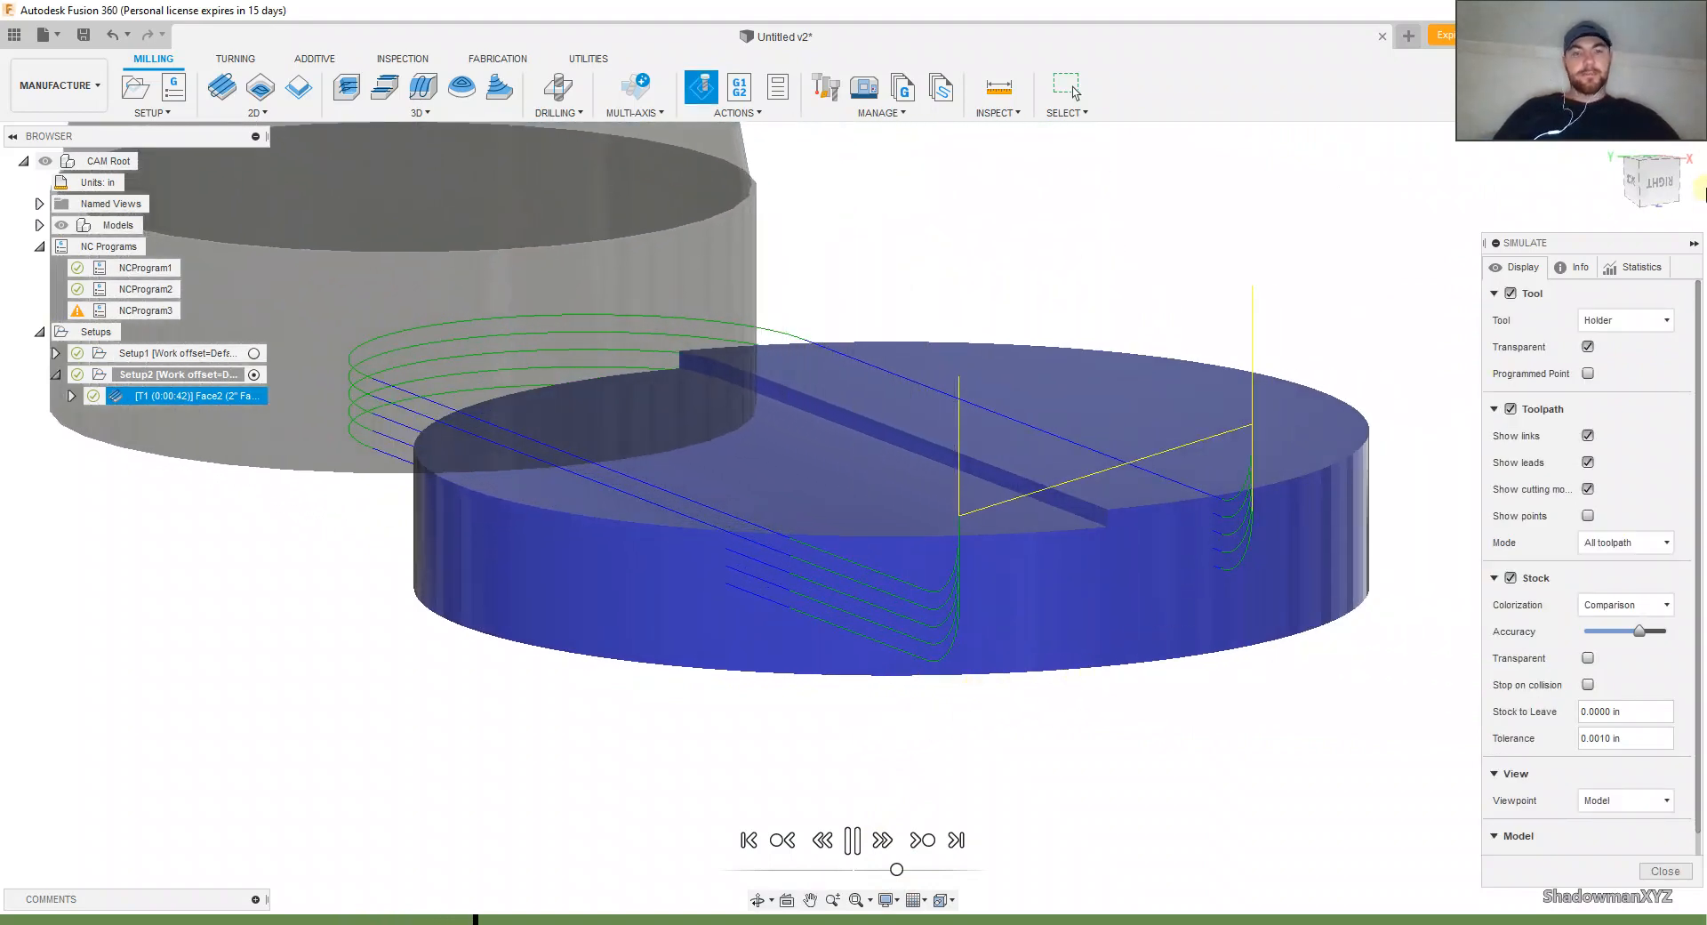
{"action": "left_click_drag", "start_coordinate": [1673, 167], "coordinate": [1108, 412]}
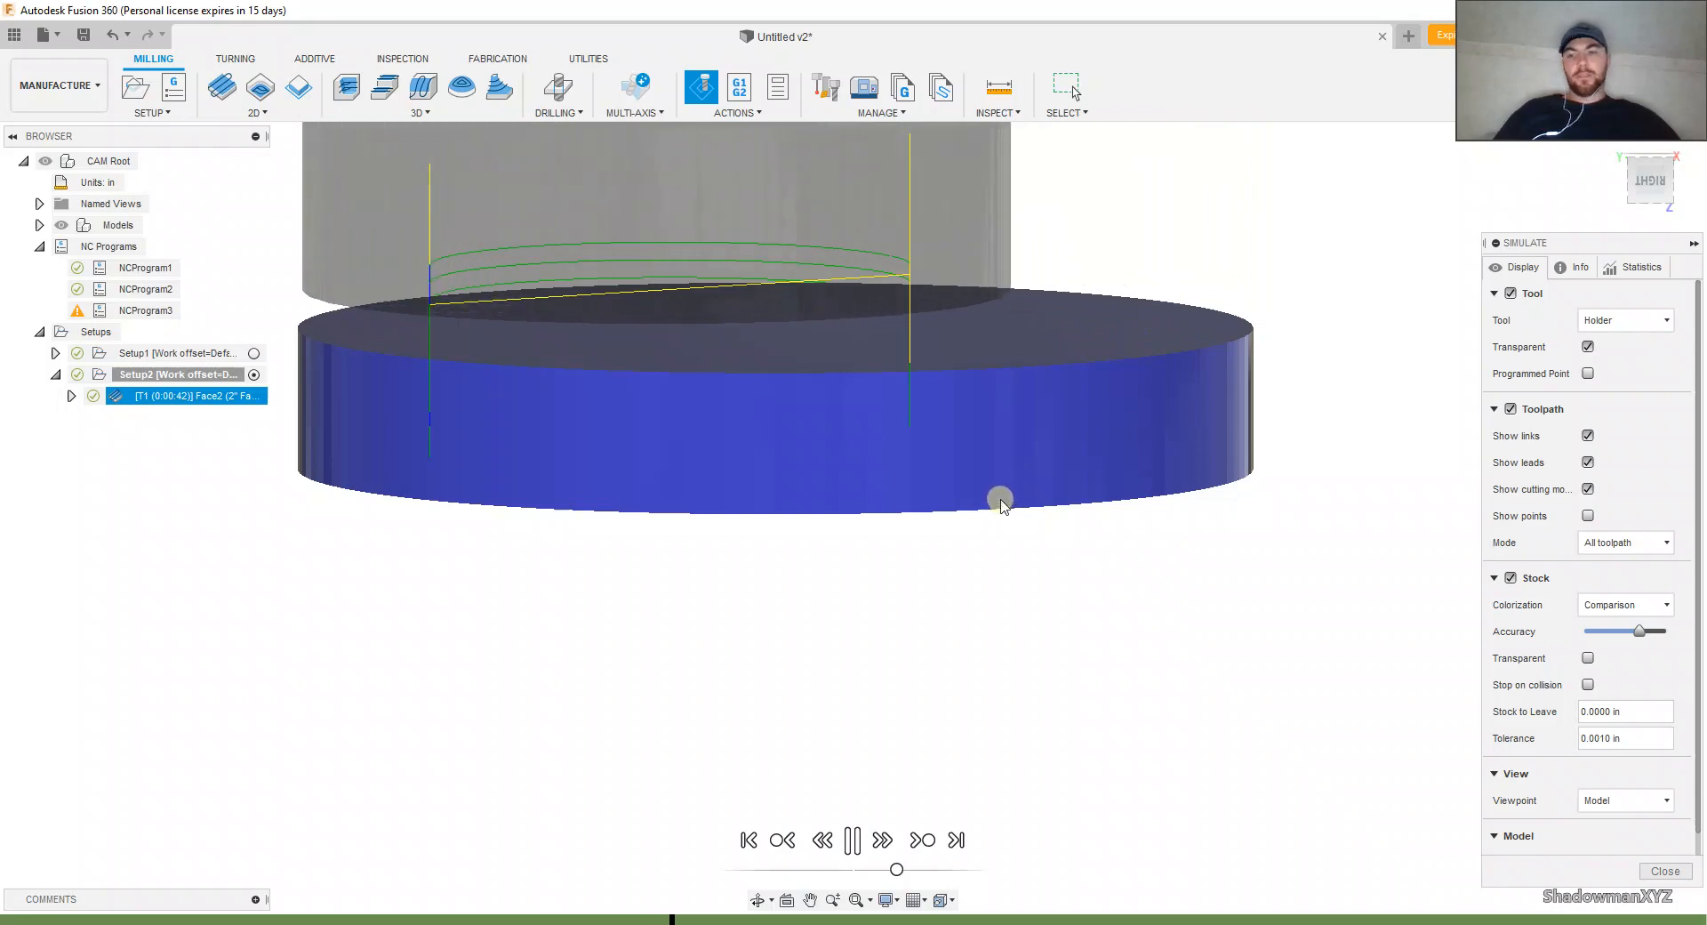
Step: Speed up the simulation to its end, examine the faced underside and remaining rim stock, and exit the simulation
{"action": "left_click_drag", "start_coordinate": [897, 871], "coordinate": [933, 869]}
{"action": "middle_click_drag", "start_coordinate": [832, 658], "coordinate": [1118, 699], "text": "shift"}
{"action": "scroll", "coordinate": [623, 594], "scroll_direction": "up", "scroll_amount": 3}
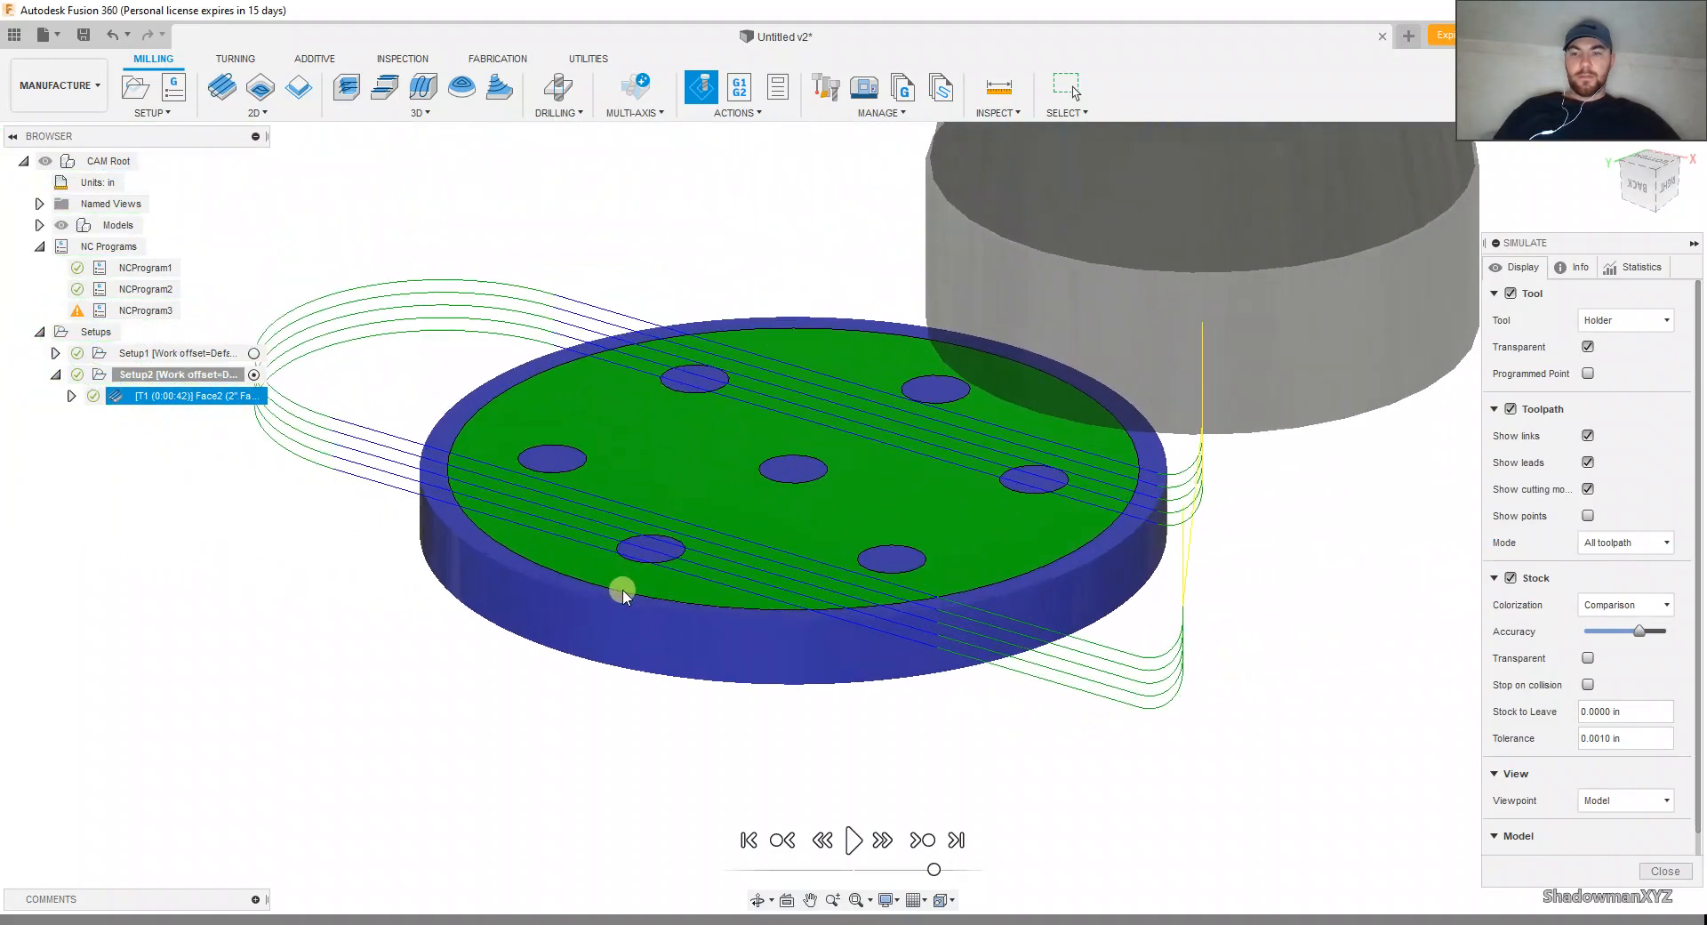
{"action": "scroll", "coordinate": [623, 594], "scroll_direction": "up", "scroll_amount": 2}
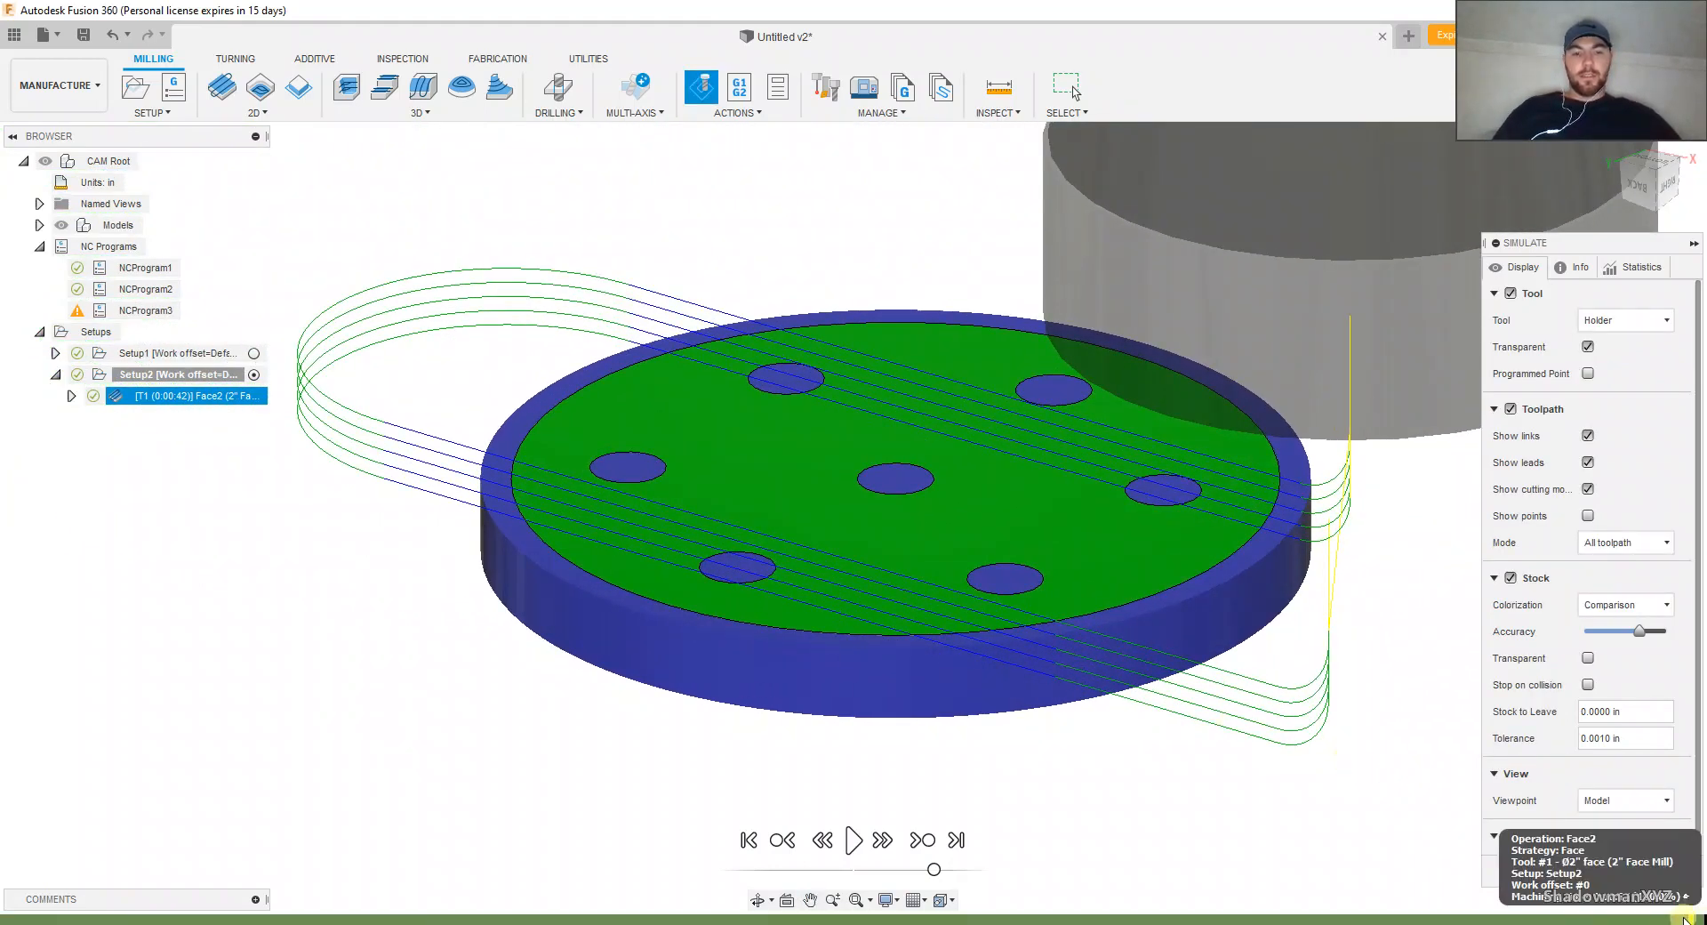
{"action": "left_click", "coordinate": [1656, 871]}
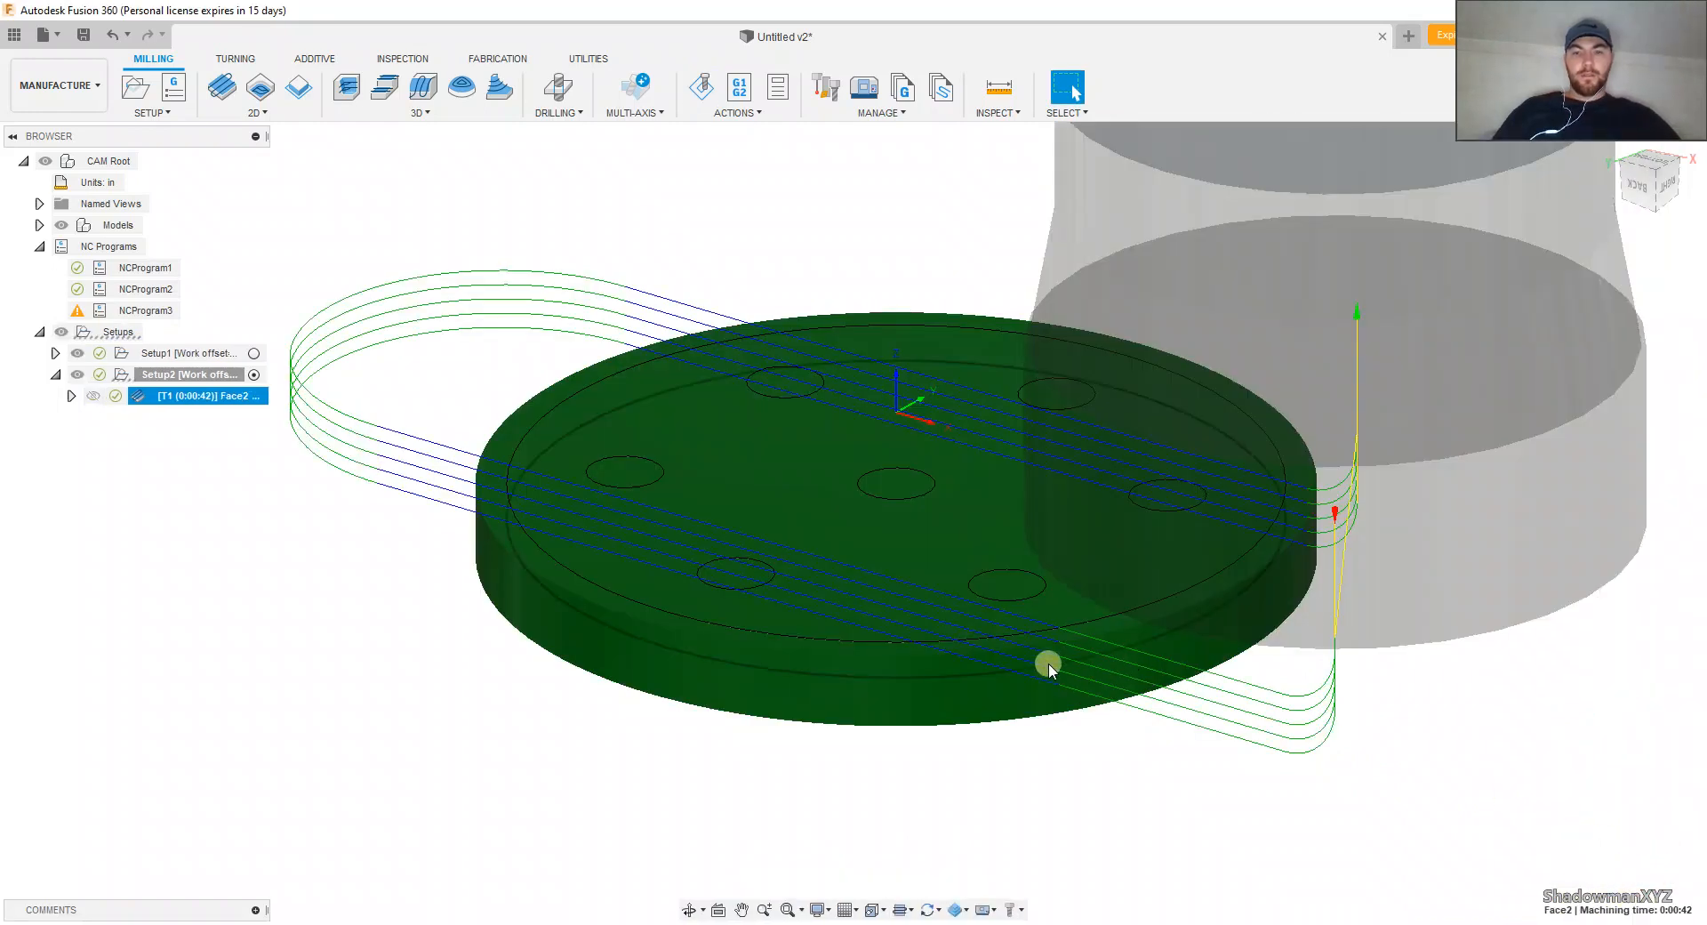
{"action": "right_click", "coordinate": [193, 400]}
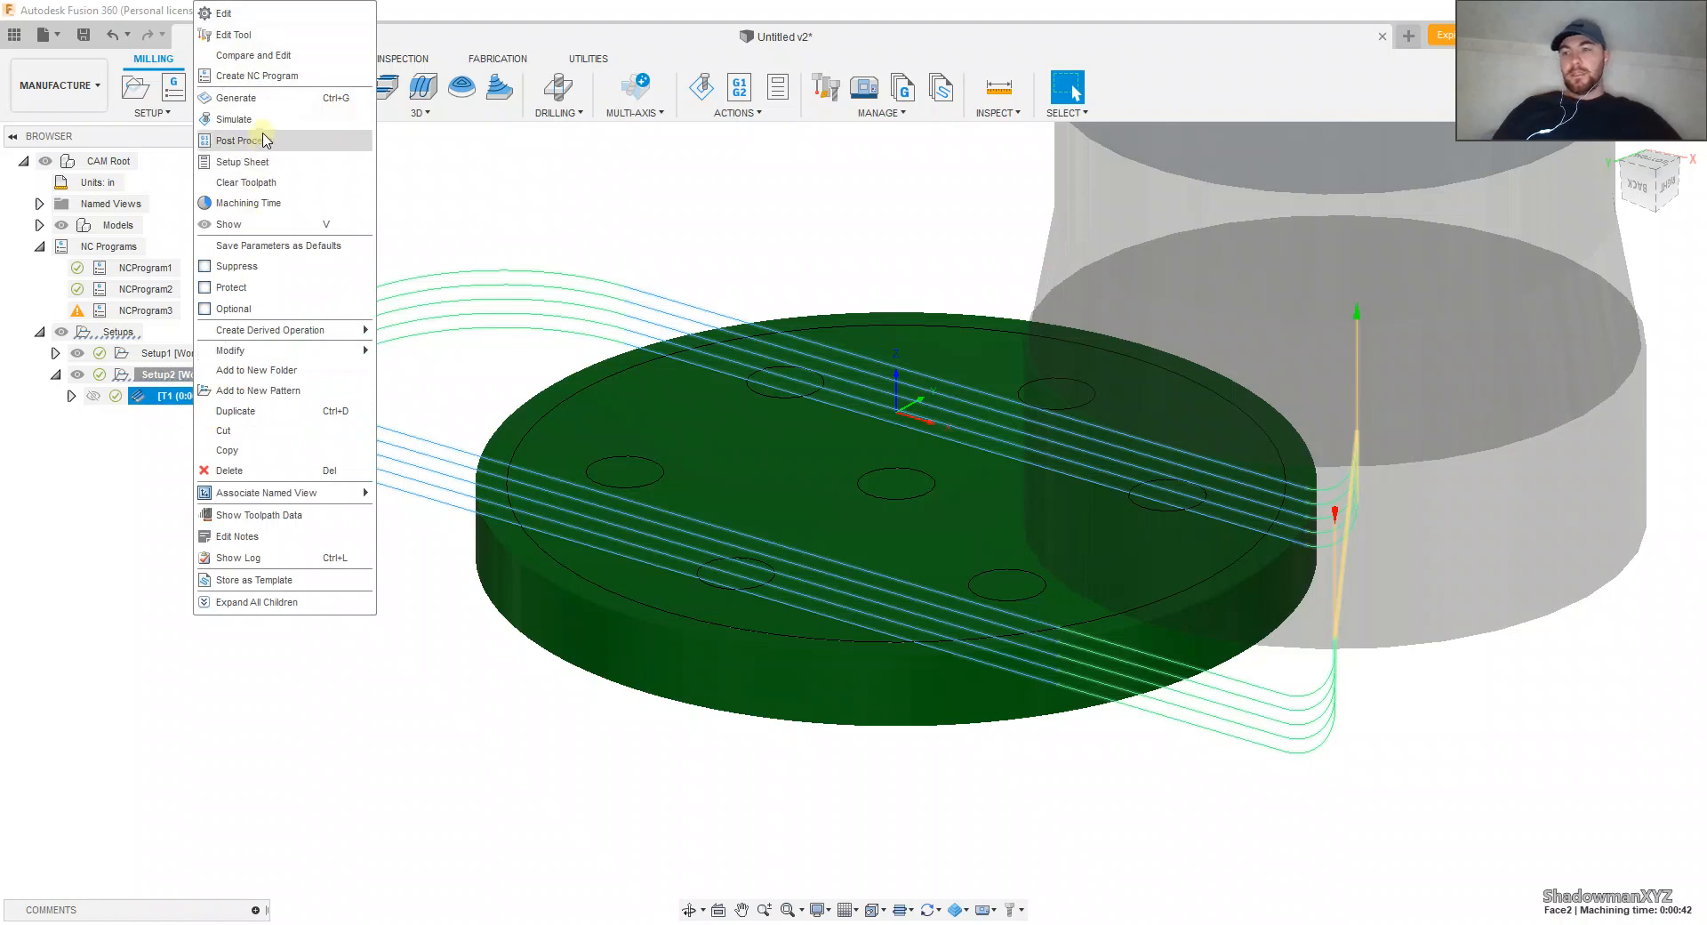
{"action": "left_click", "coordinate": [145, 658]}
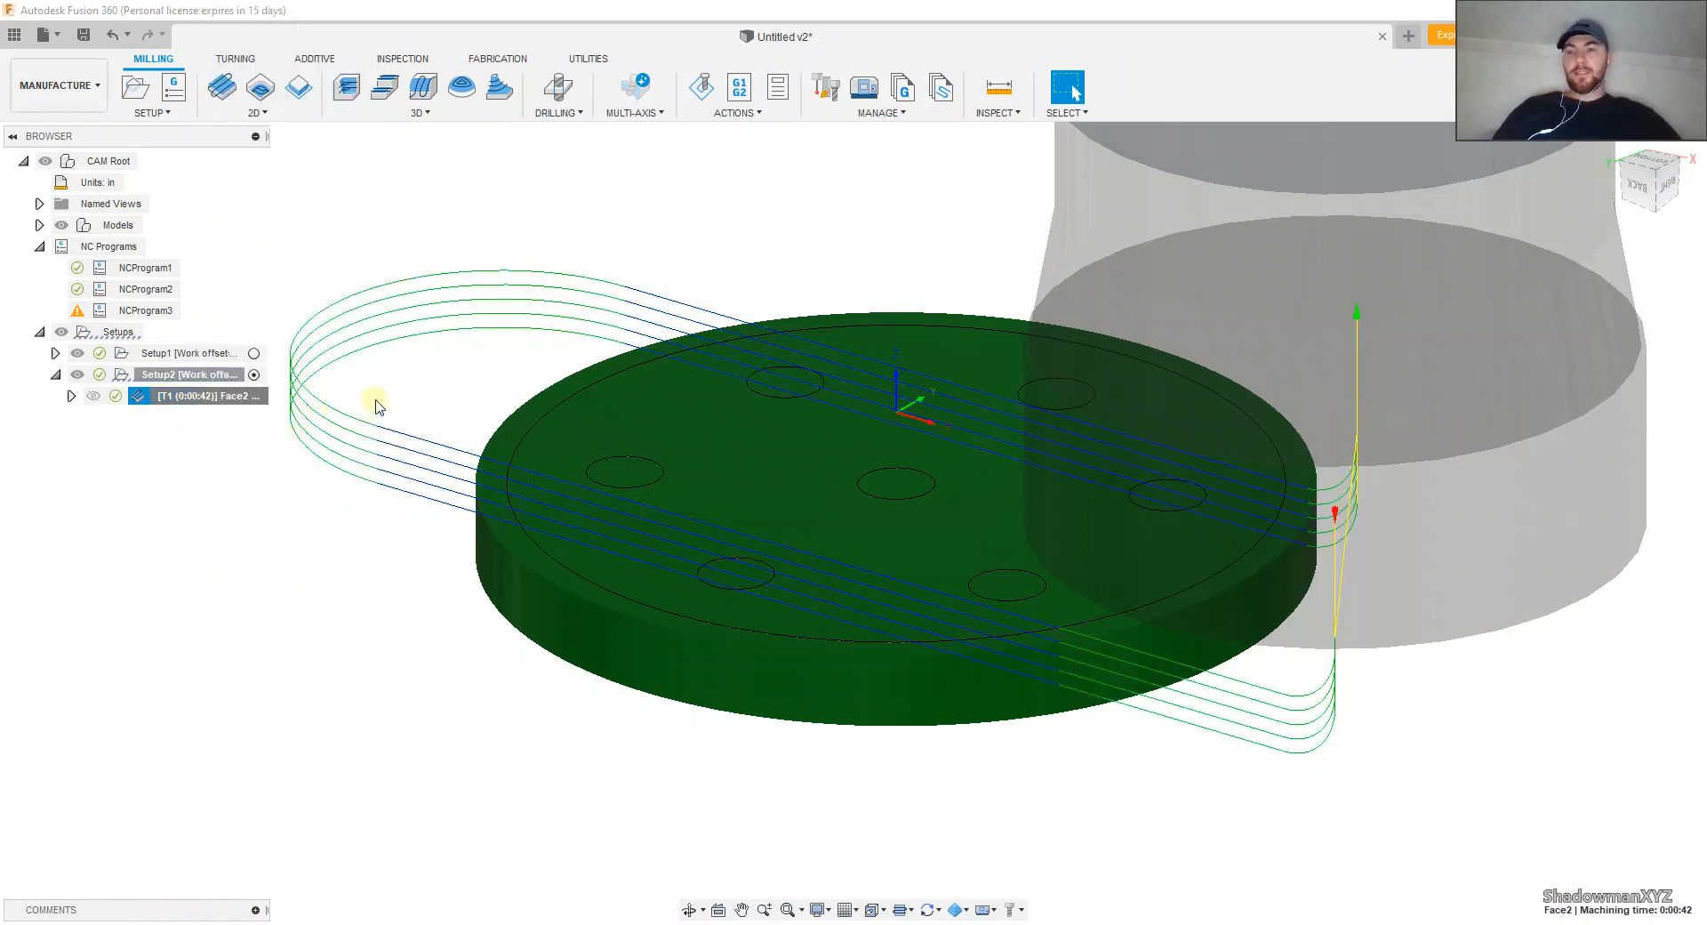
{"action": "left_click", "coordinate": [366, 639]}
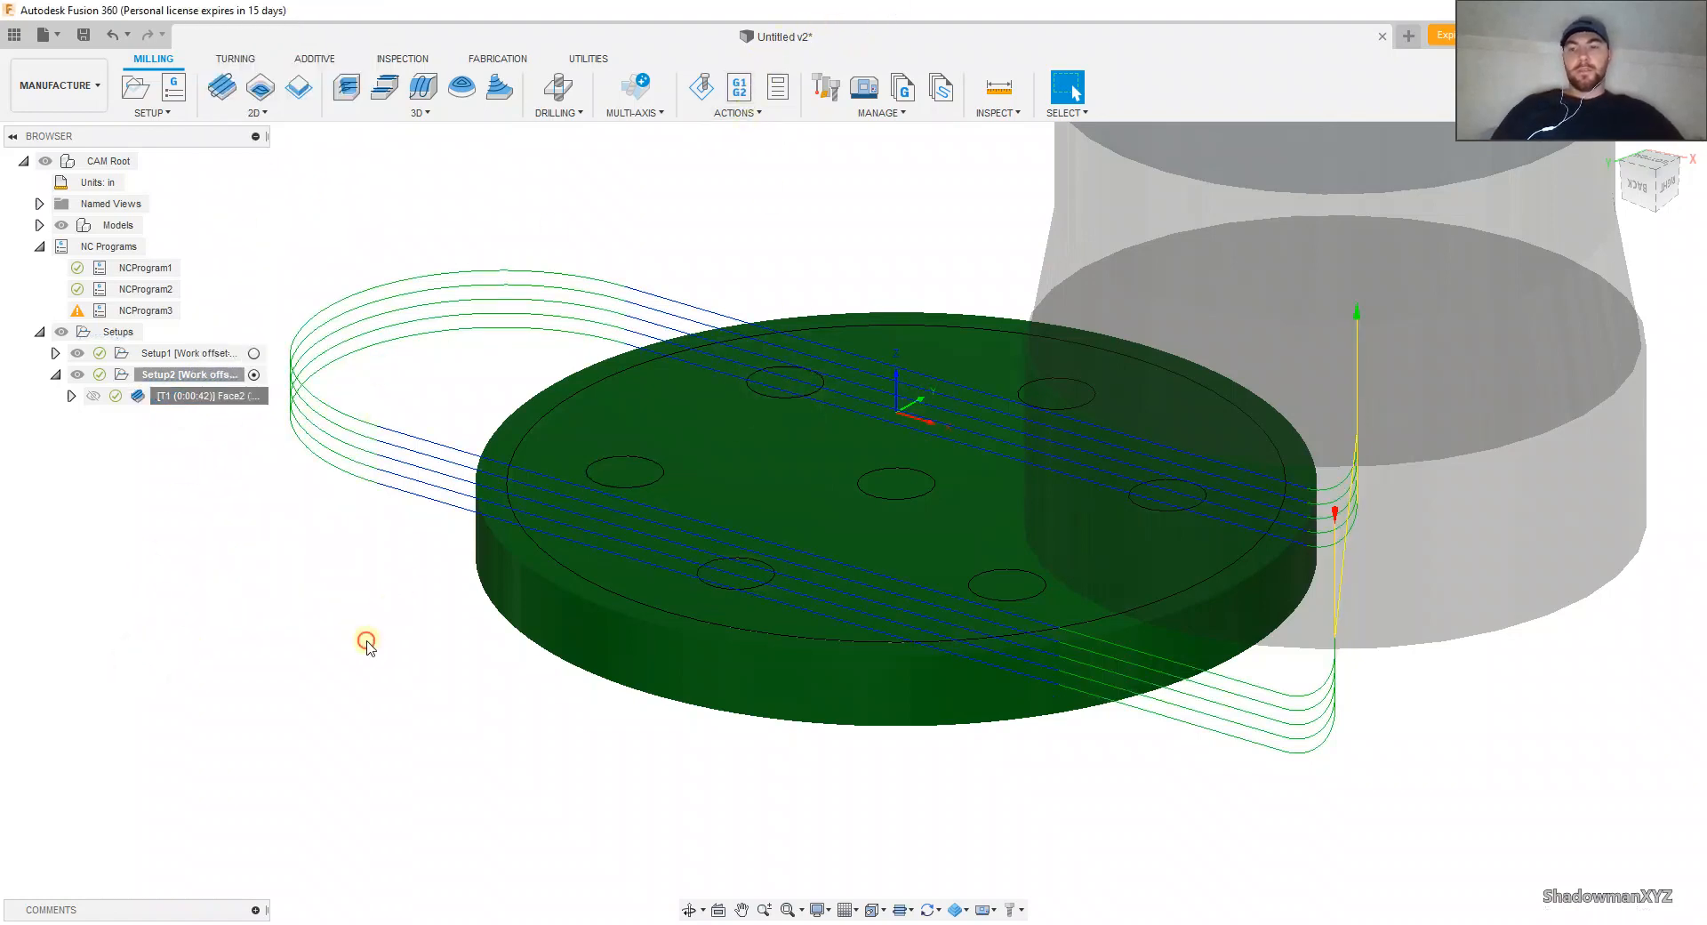
Step: Examine the flange model's boss side and bolt holes from several angles
{"action": "middle_click_drag", "start_coordinate": [523, 633], "coordinate": [681, 354], "text": "shift"}
{"action": "scroll", "coordinate": [699, 568], "scroll_direction": "down", "scroll_amount": 2}
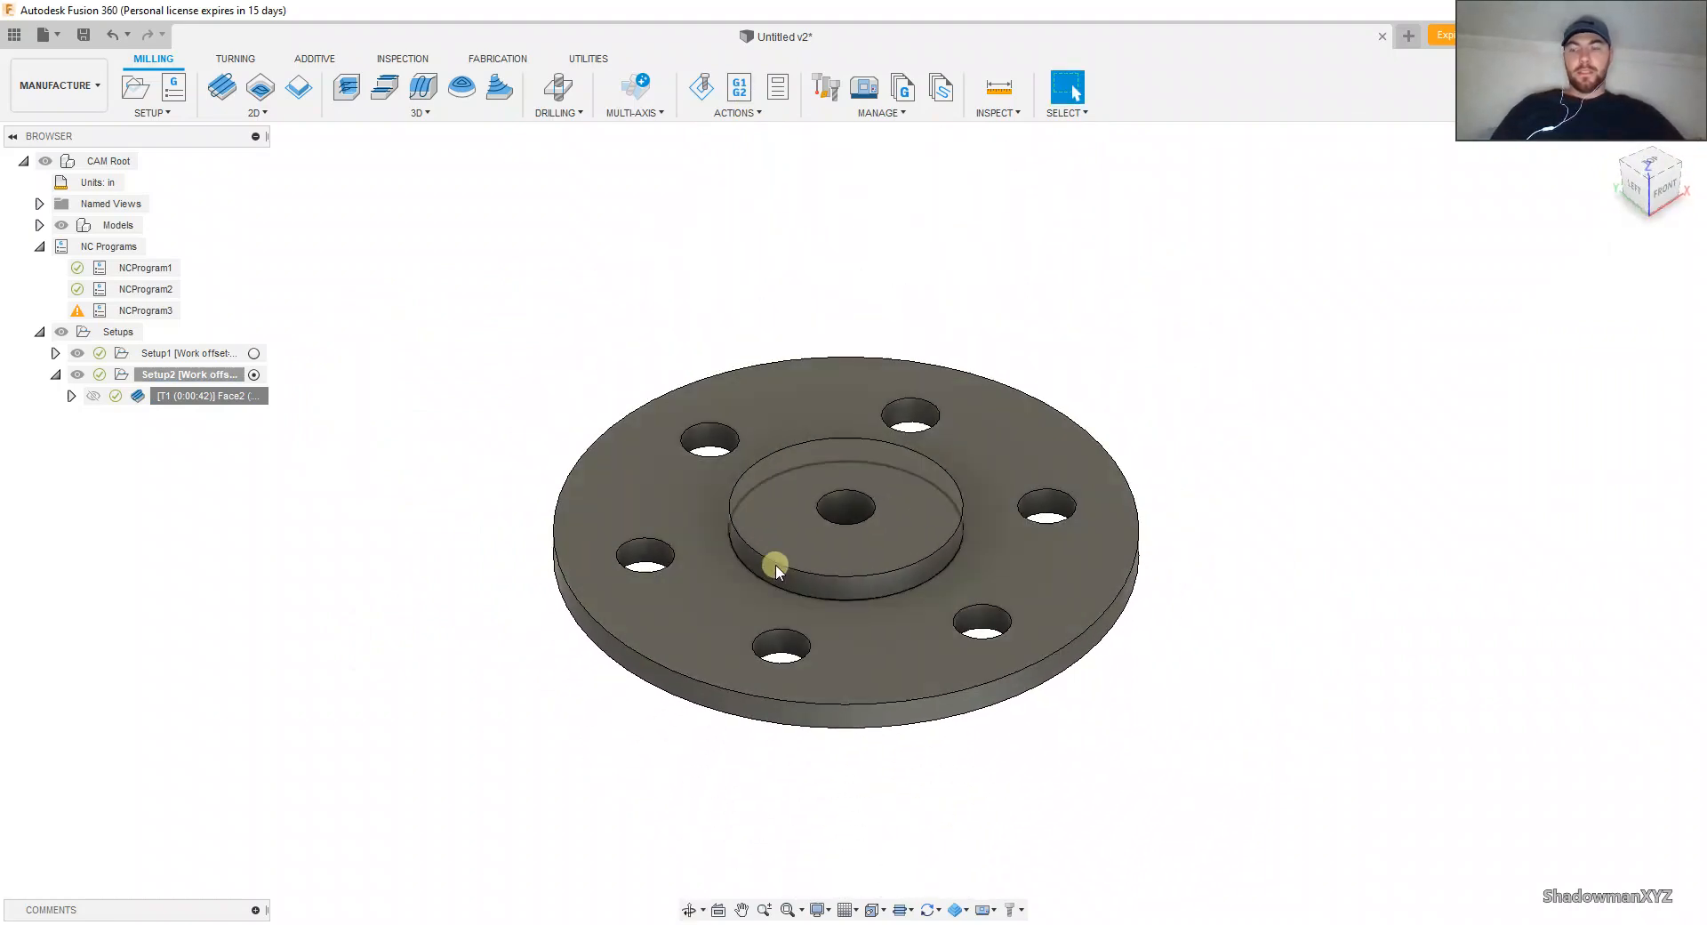
{"action": "middle_click_drag", "start_coordinate": [766, 561], "coordinate": [728, 589]}
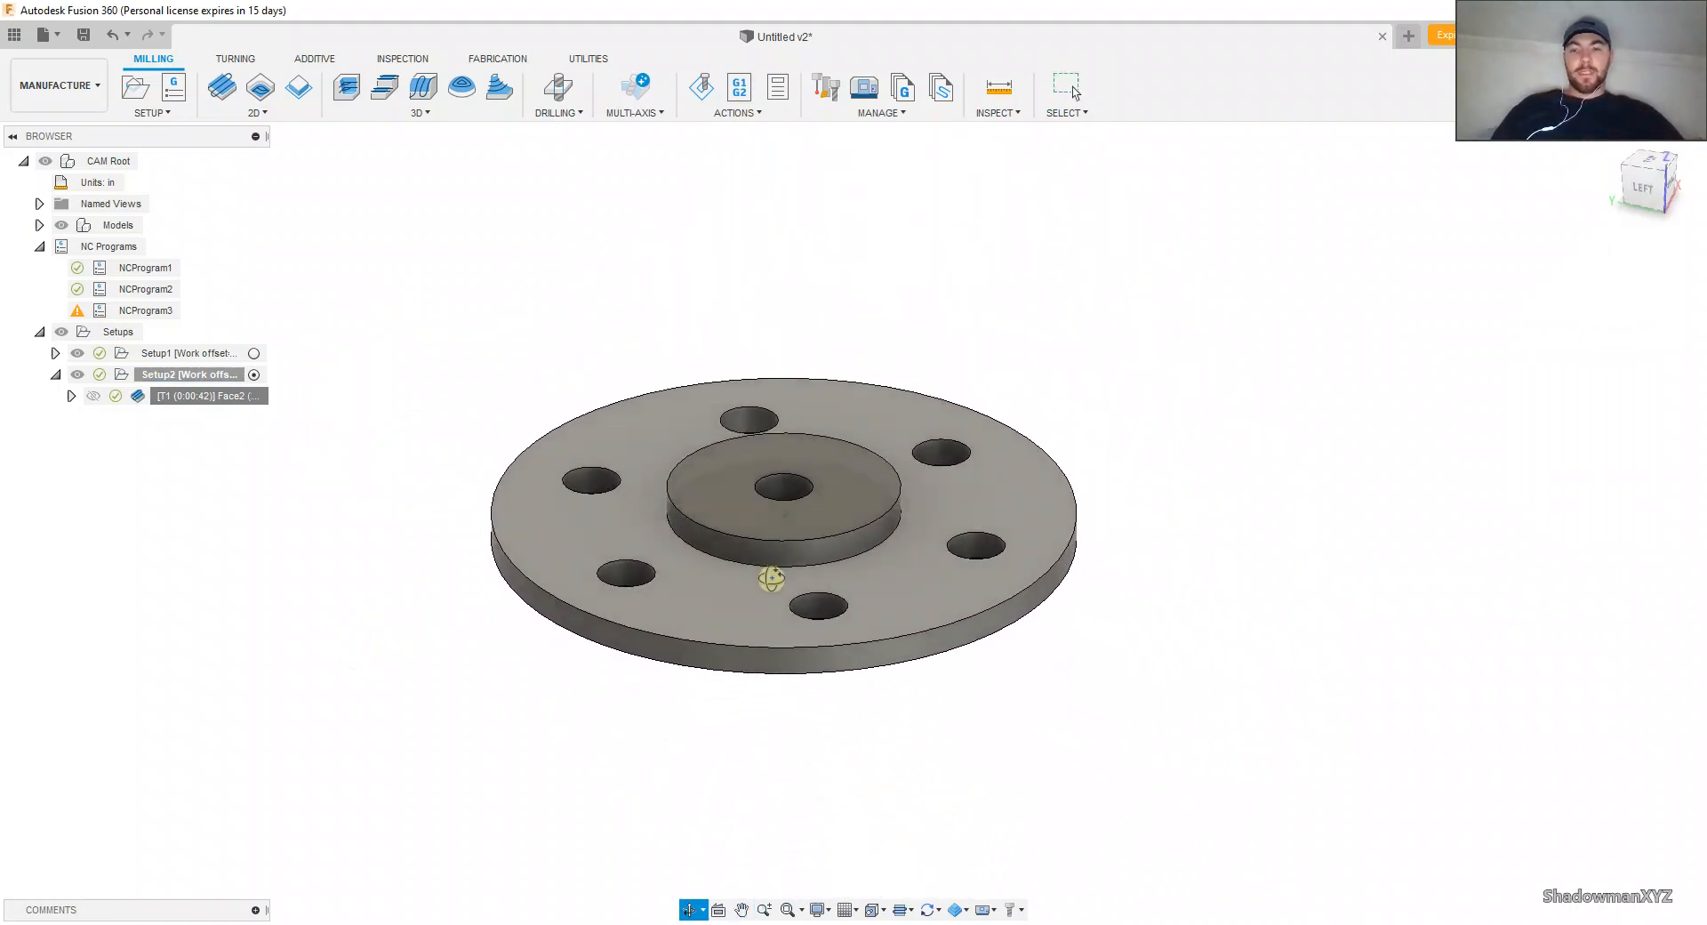
{"action": "middle_click_drag", "start_coordinate": [484, 430], "coordinate": [596, 438]}
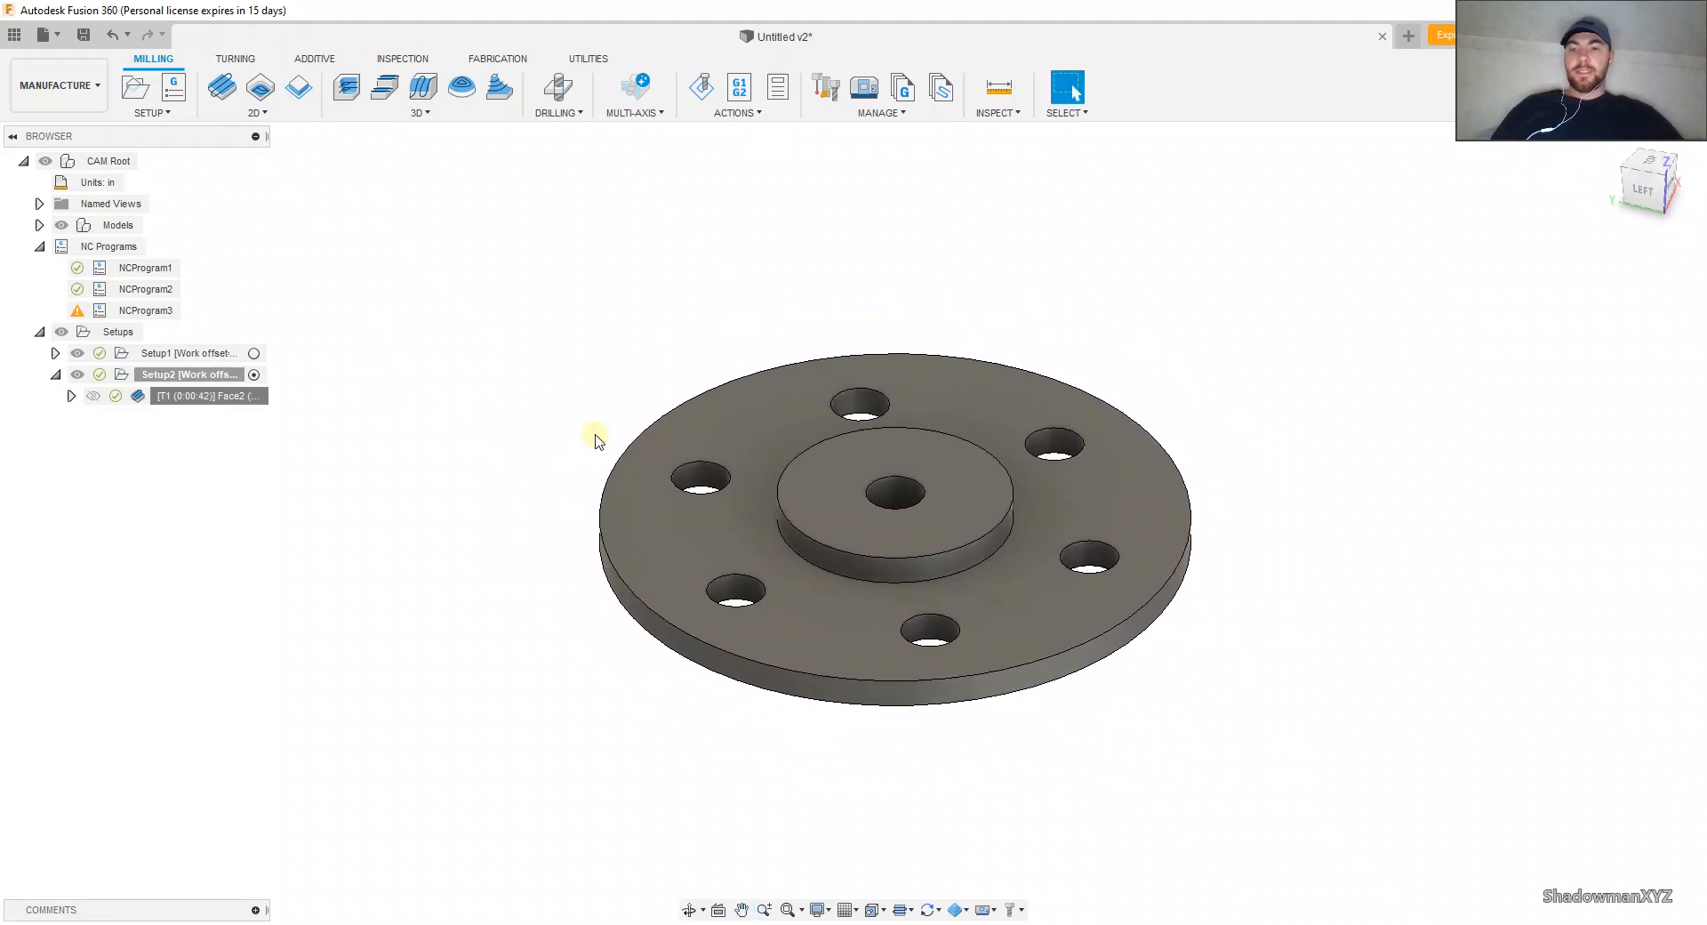
{"action": "scroll", "coordinate": [598, 440], "scroll_direction": "up", "scroll_amount": 2}
{"action": "scroll", "coordinate": [435, 334], "scroll_direction": "down", "scroll_amount": 2}
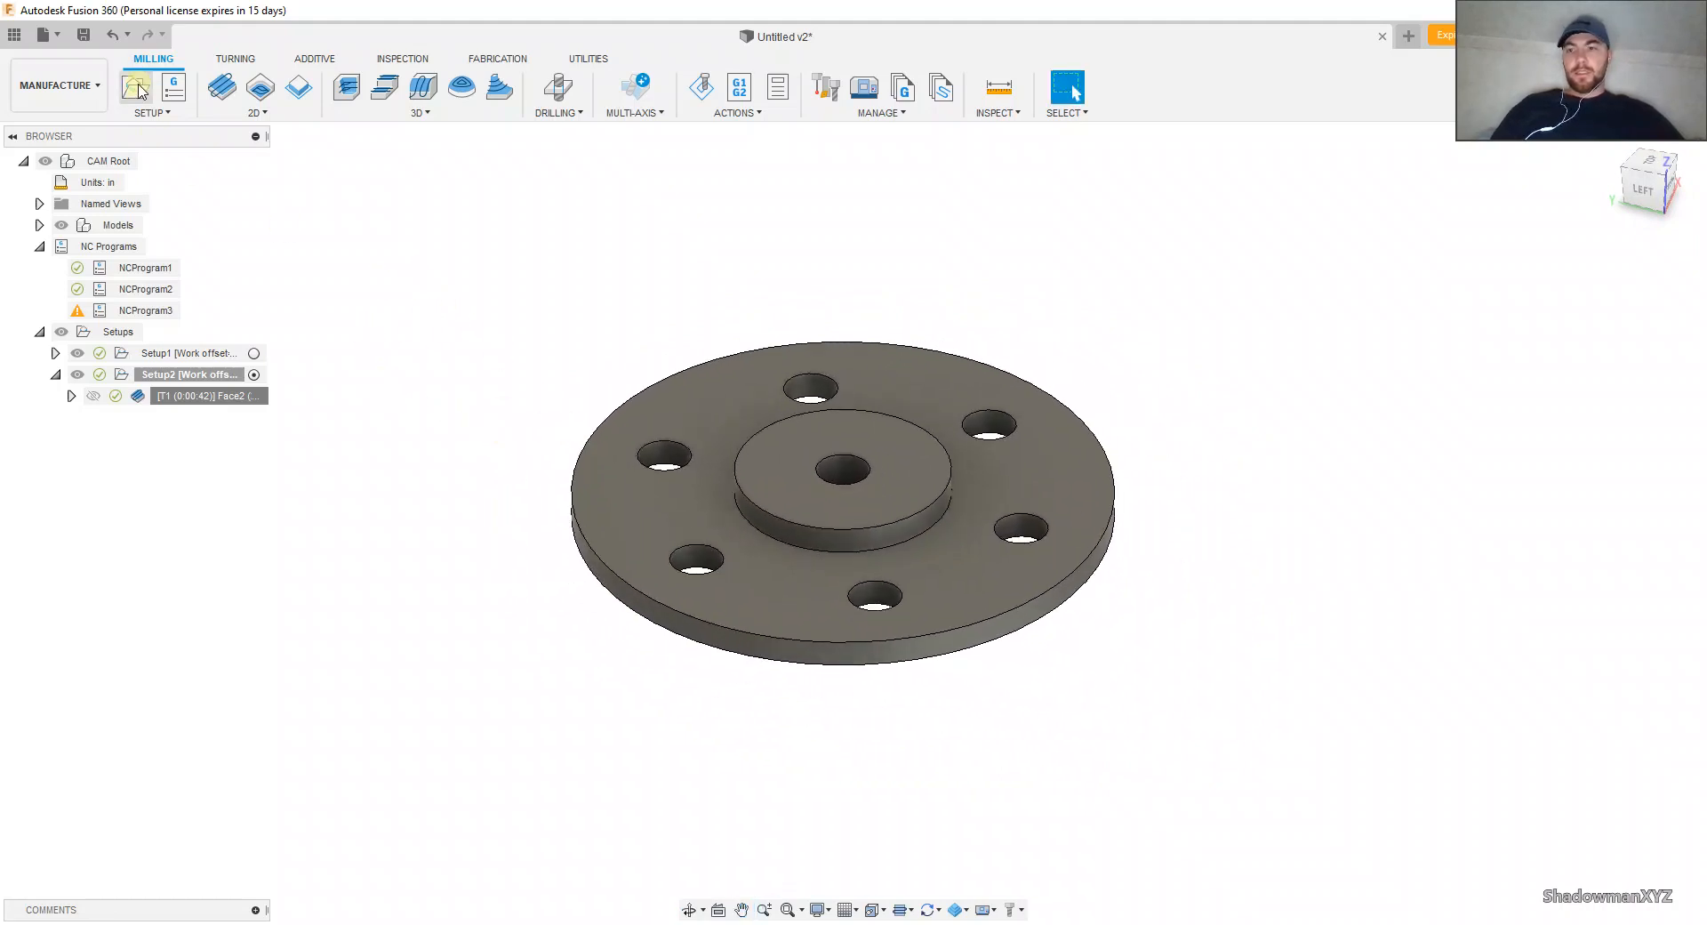
{"action": "left_click", "coordinate": [255, 113]}
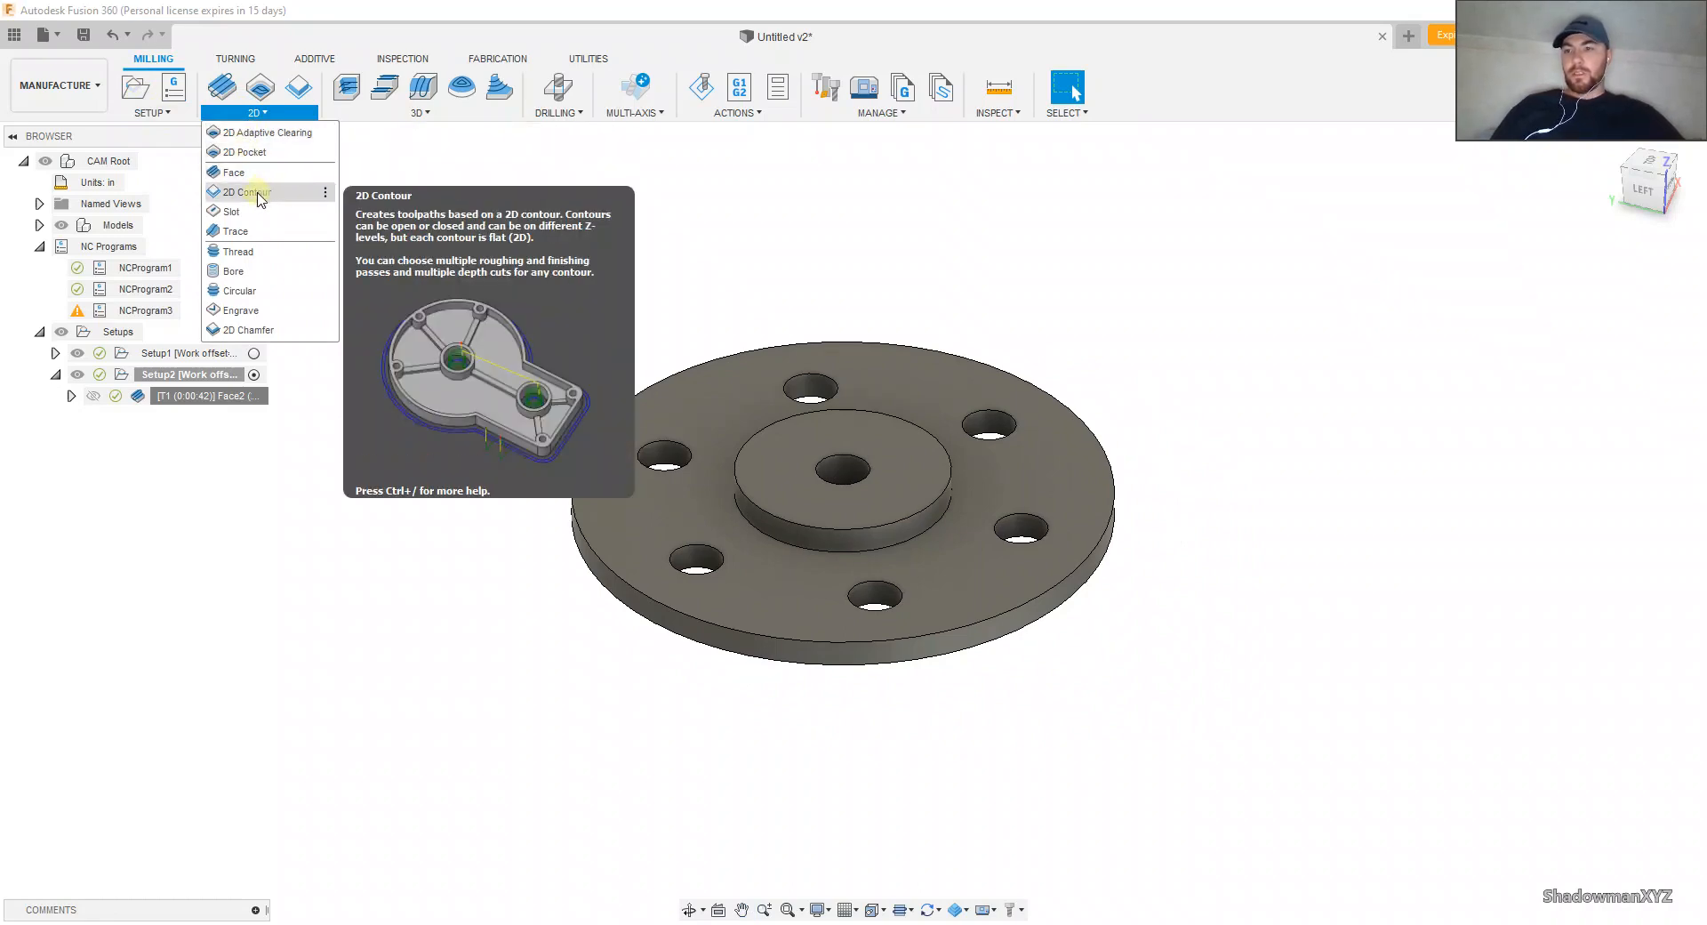
{"action": "left_click", "coordinate": [458, 114]}
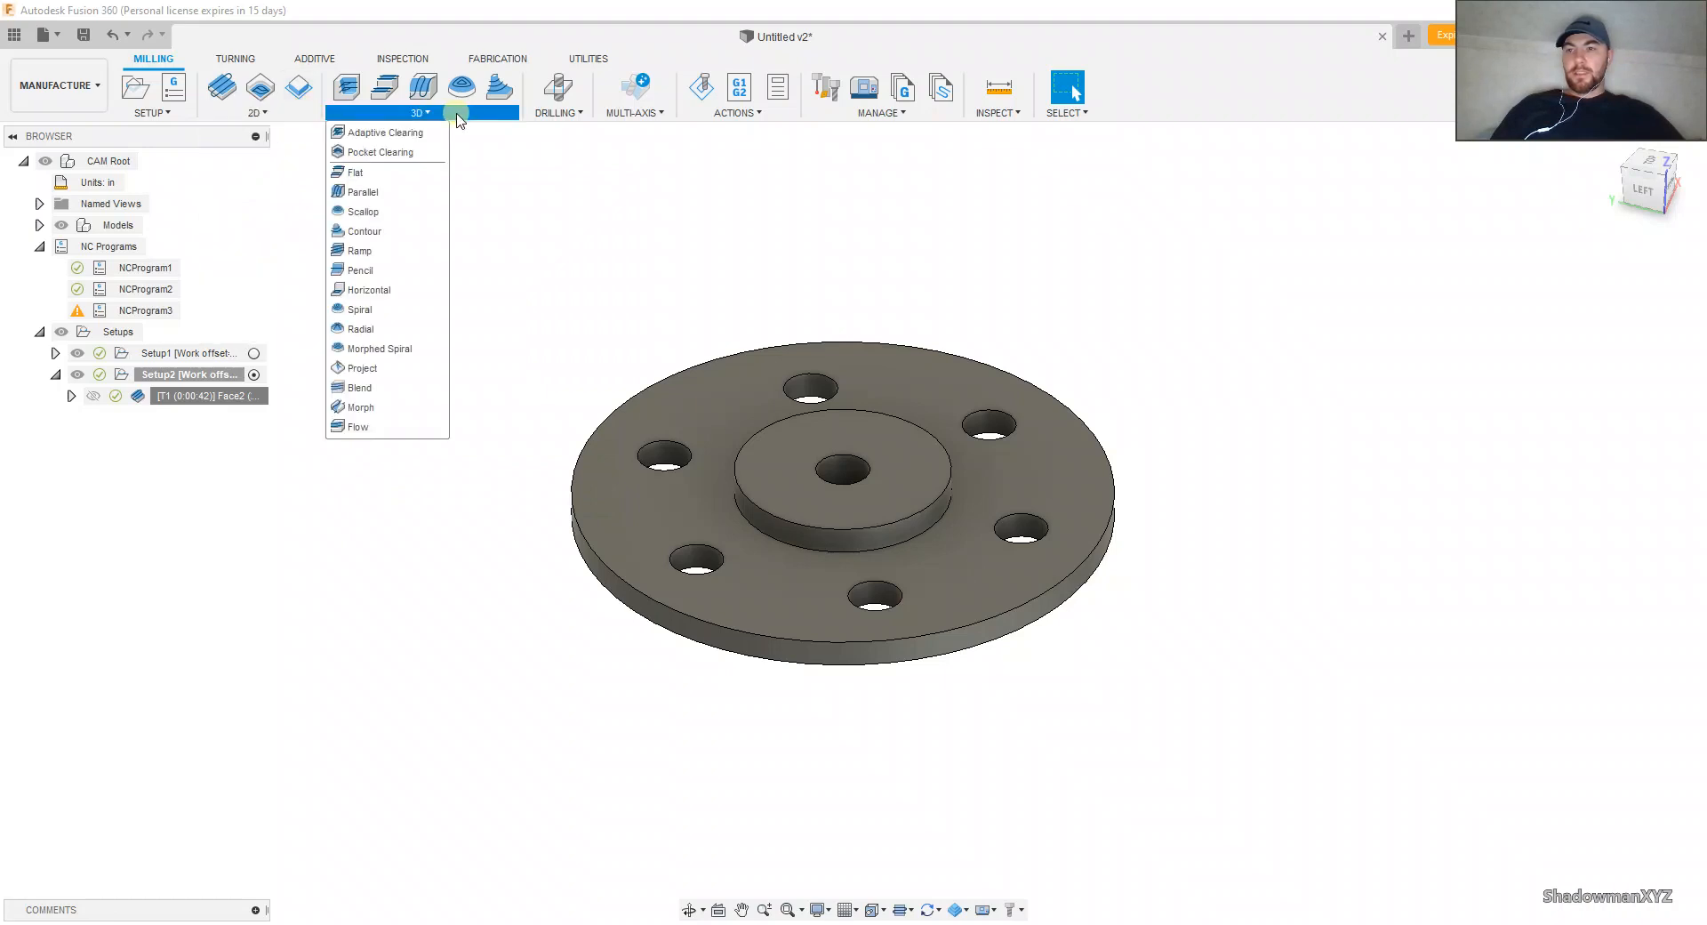
{"action": "left_click", "coordinate": [258, 113]}
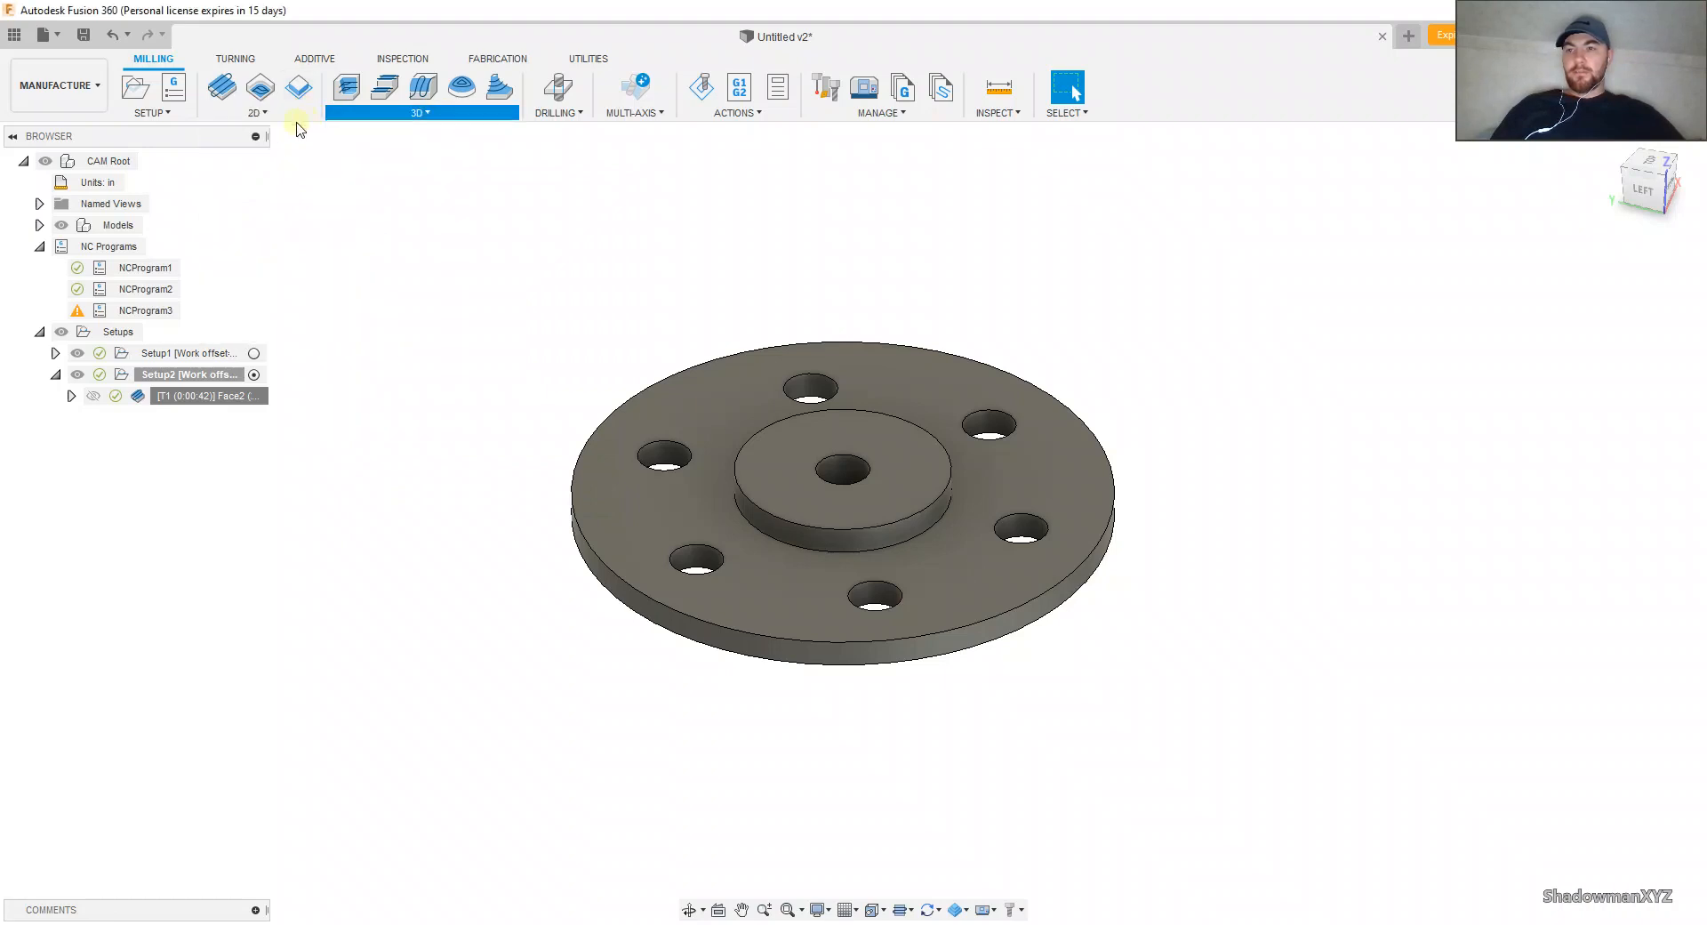
{"action": "left_click", "coordinate": [543, 114]}
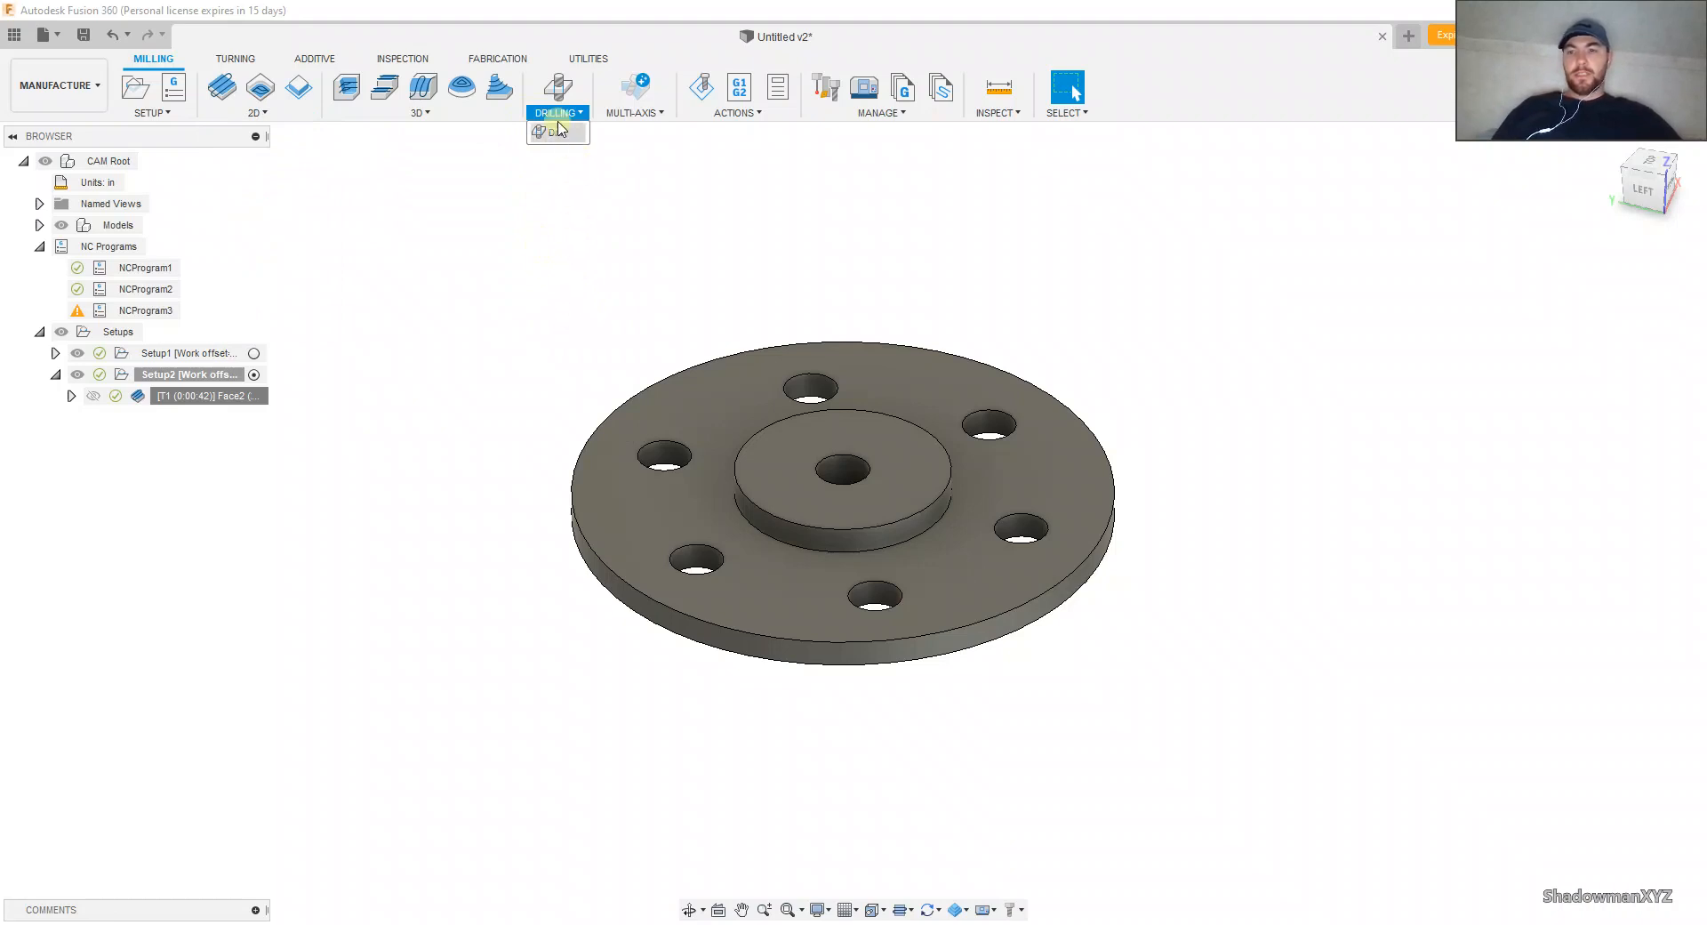
{"action": "left_click", "coordinate": [500, 302]}
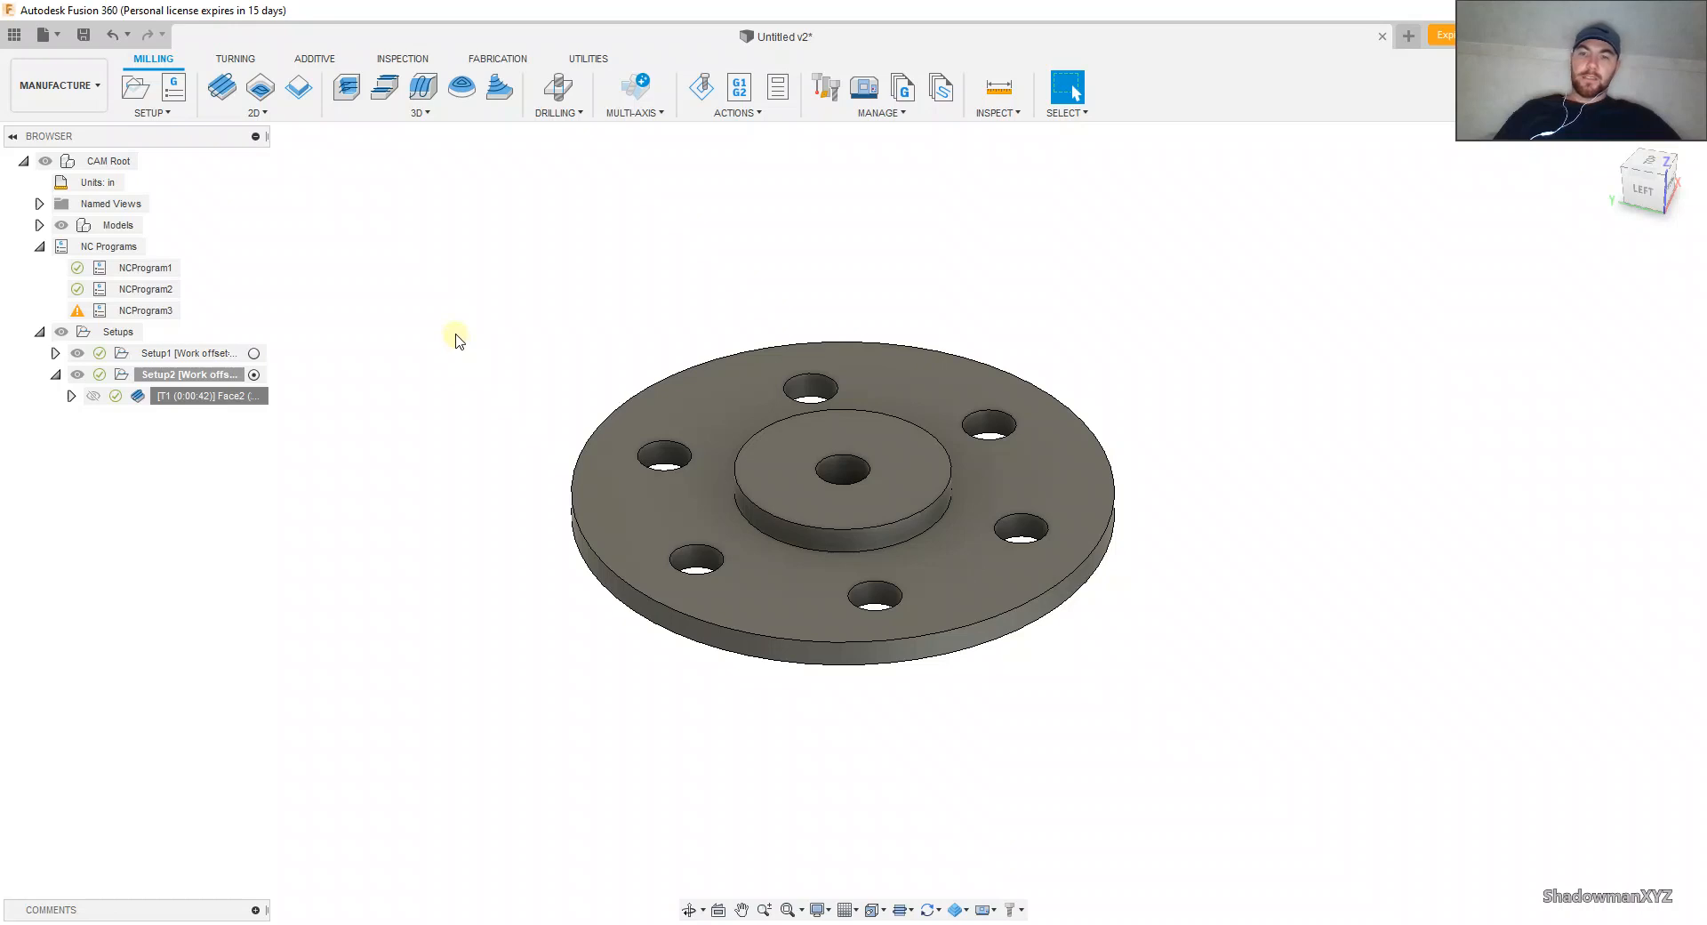
Step: Inspect Setup1's stock around the flange and expand Face2 in Setup2 to view its tool and WCS entries
{"action": "left_click", "coordinate": [205, 353]}
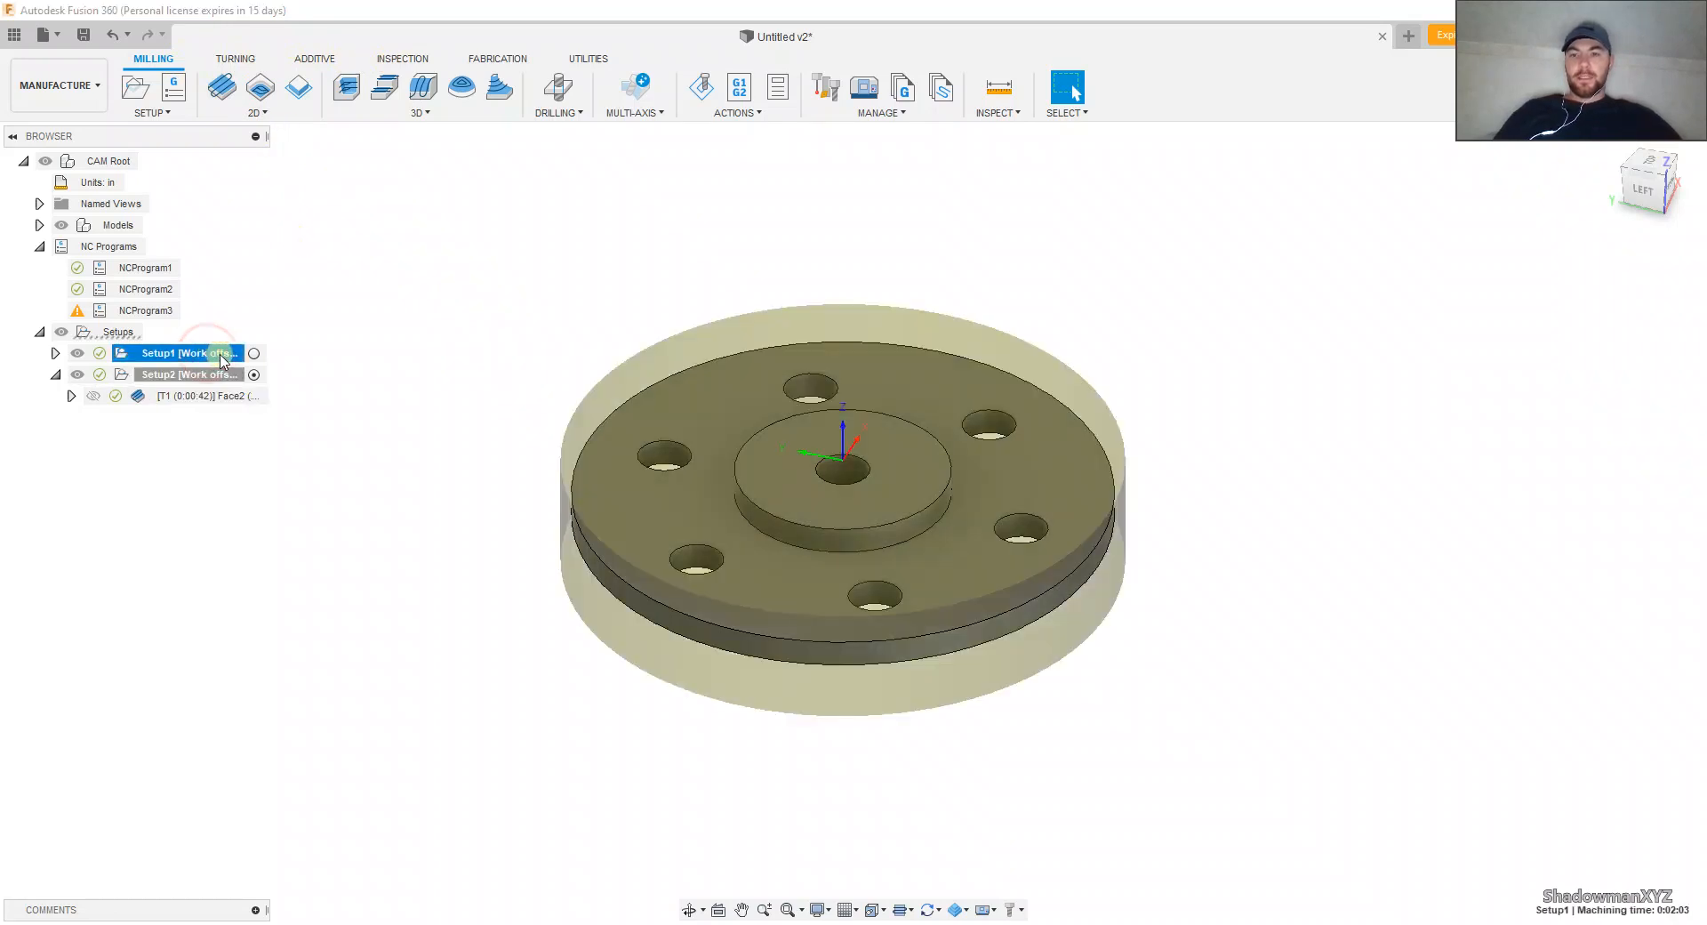
{"action": "left_click", "coordinate": [71, 396]}
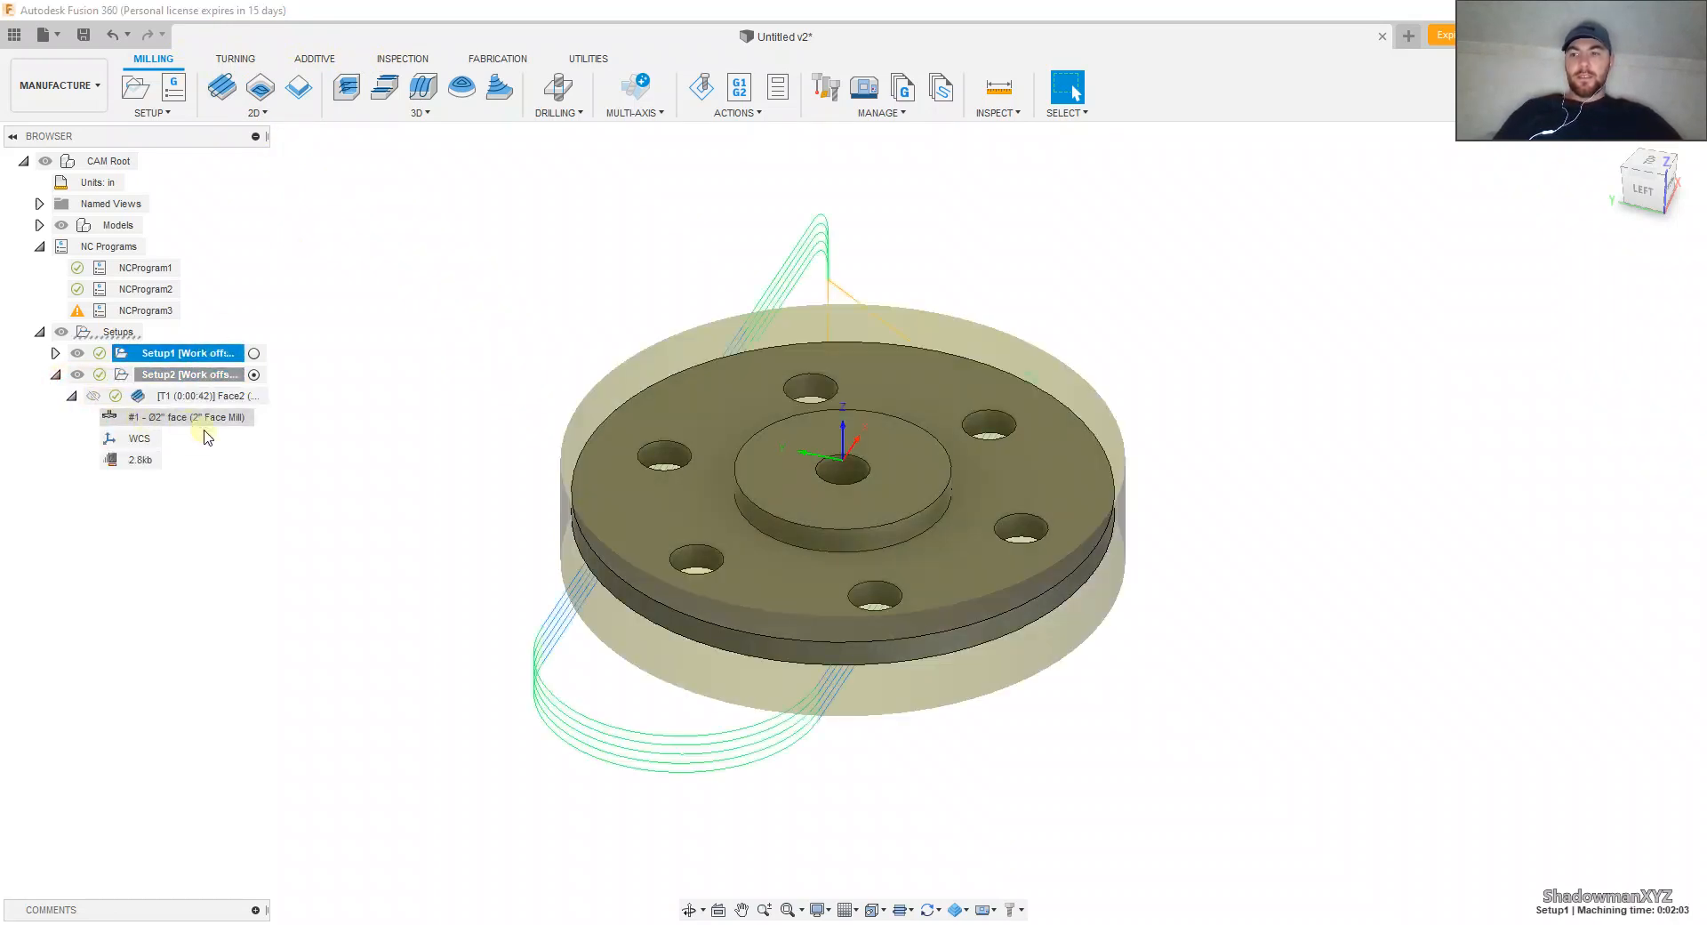
{"action": "left_click", "coordinate": [311, 496]}
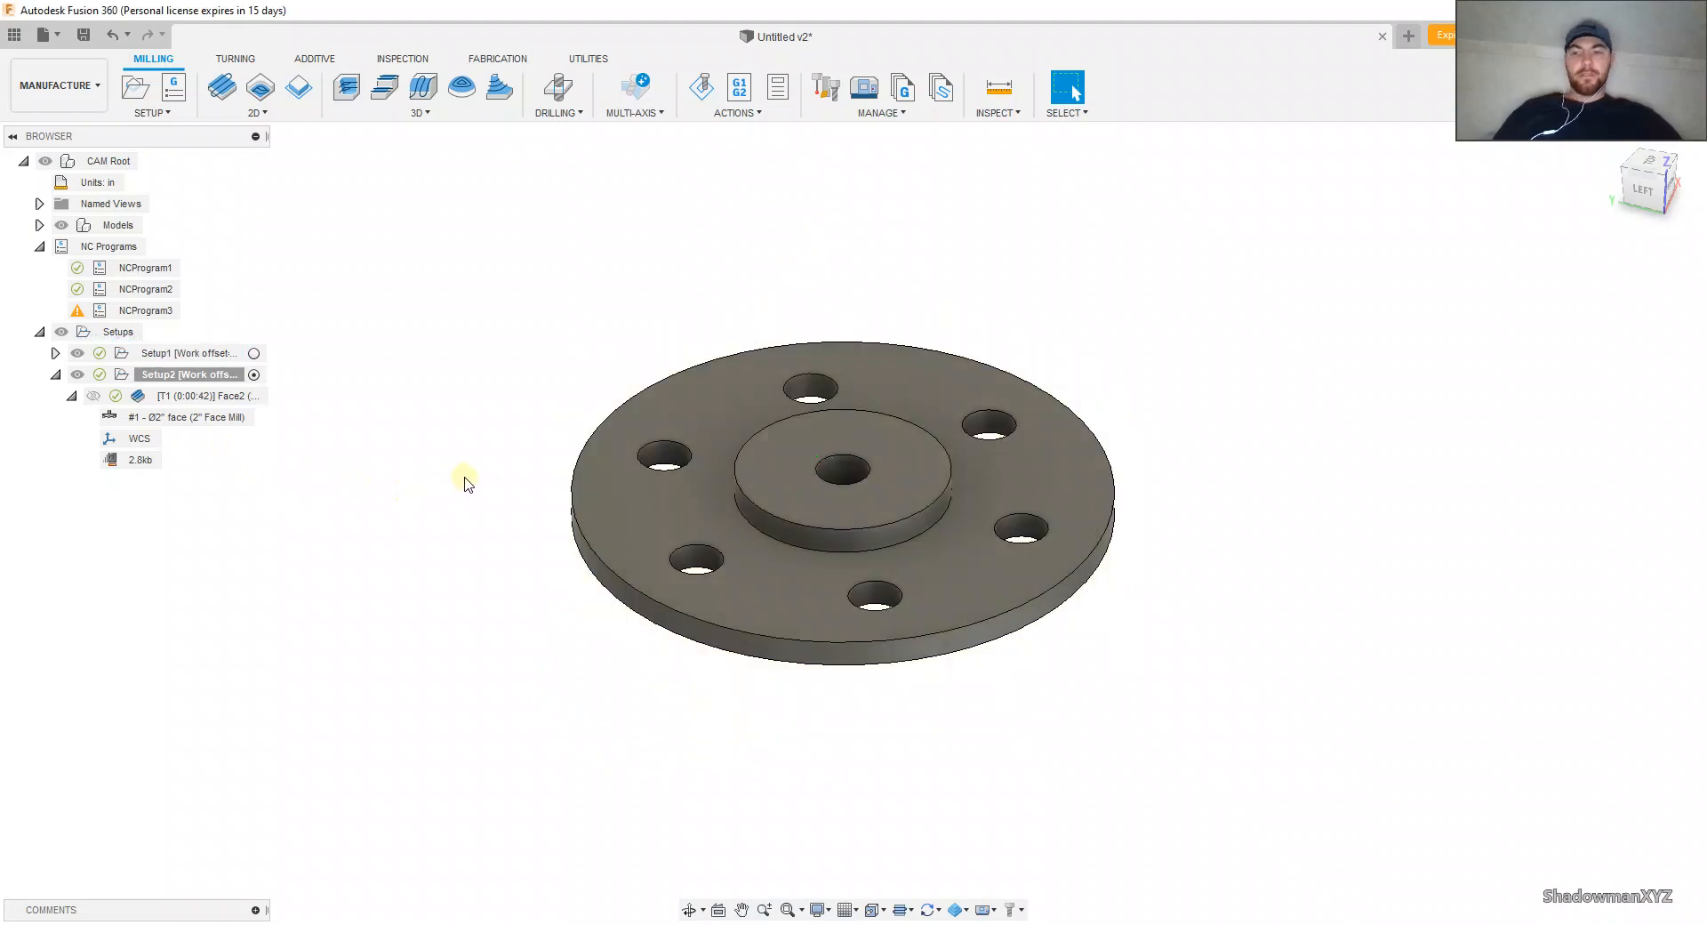